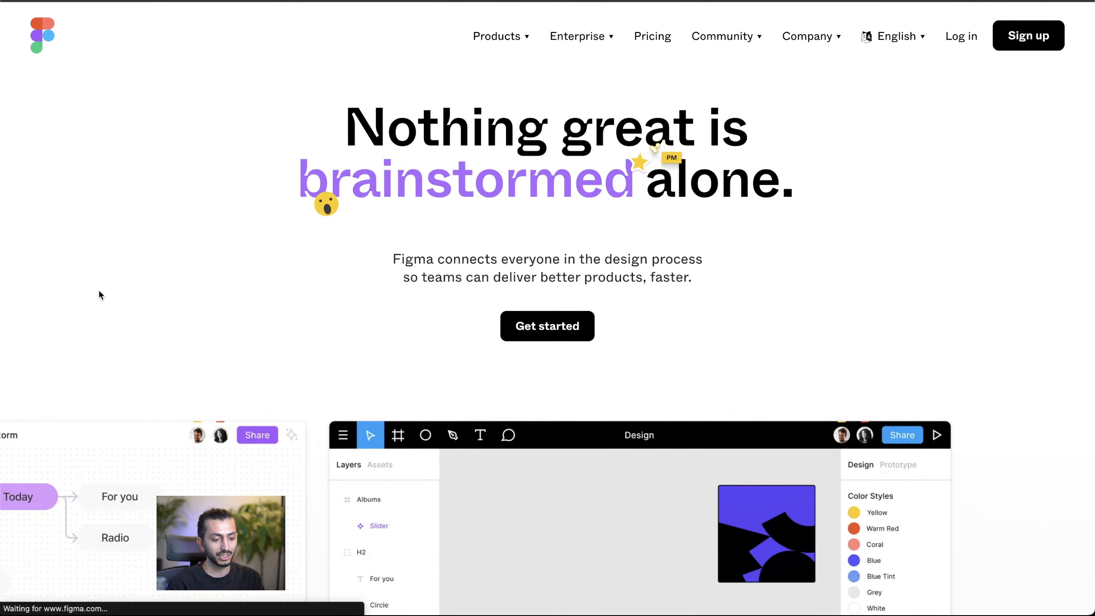
Step: Examine the Figma homepage's Products menu, hero area, and Brainstorm, Design and Build sections
left_click(500, 36)
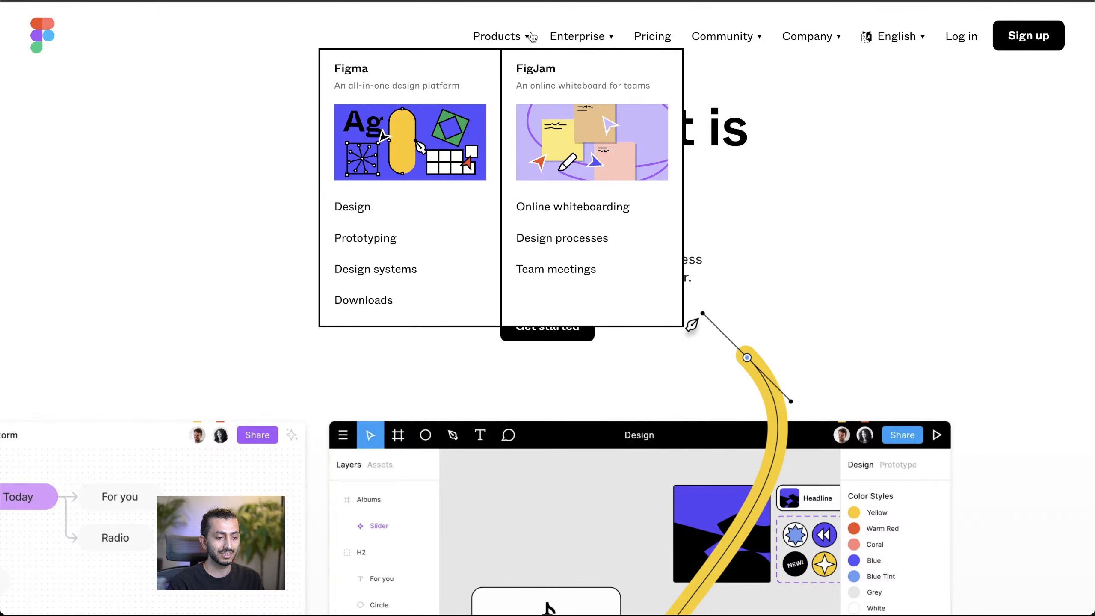
mouse_move(754, 39)
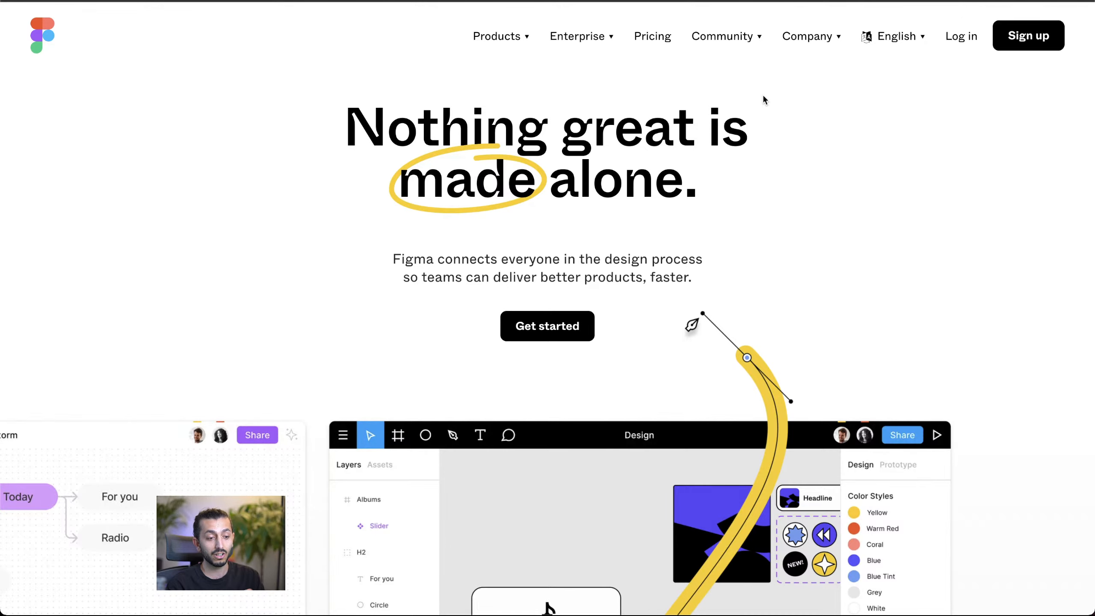
scroll(522, 162, "down", 7)
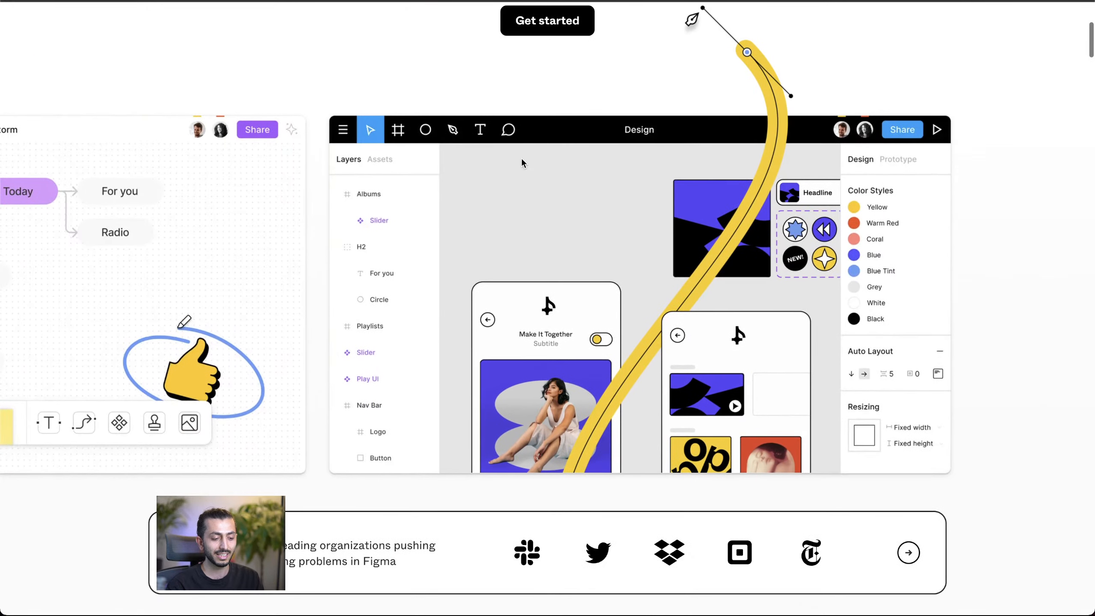
scroll(453, 324, "down", 10)
scroll(453, 324, "down", 4)
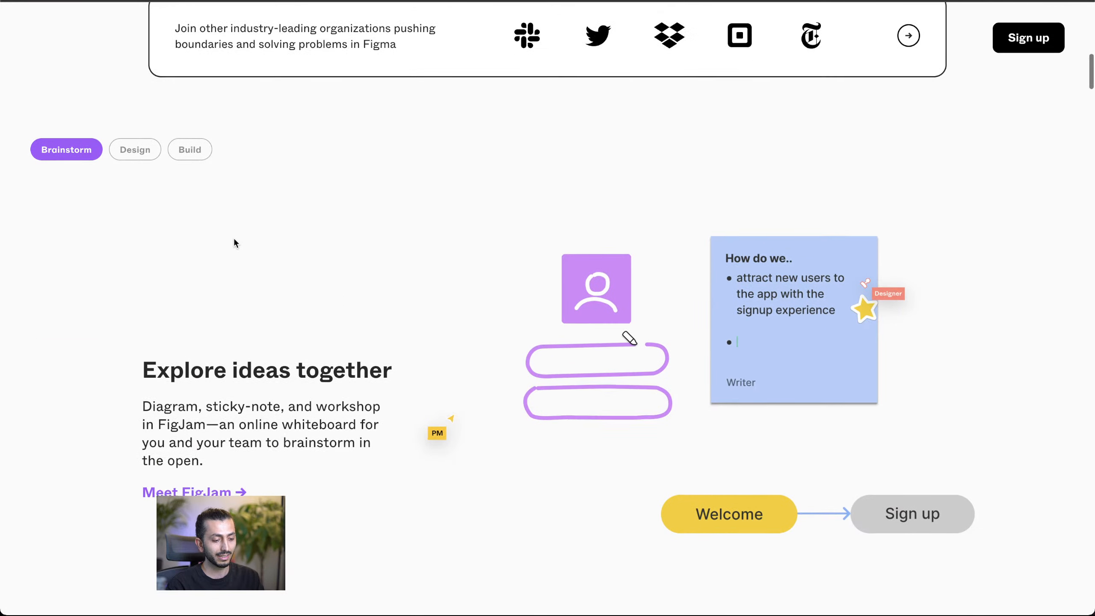
scroll(234, 241, "down", 5)
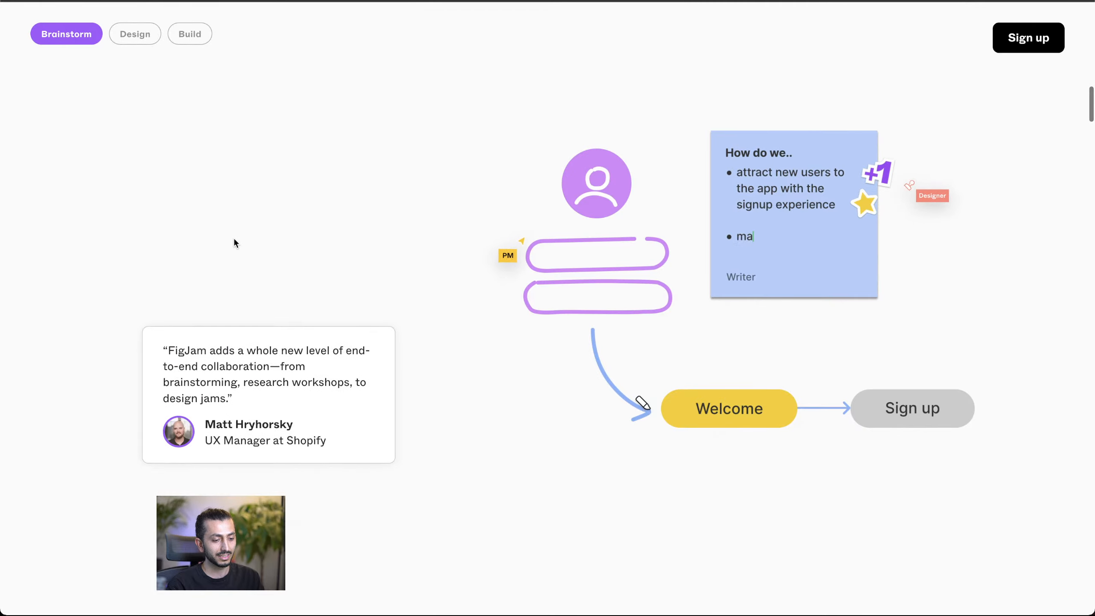
left_click(130, 39)
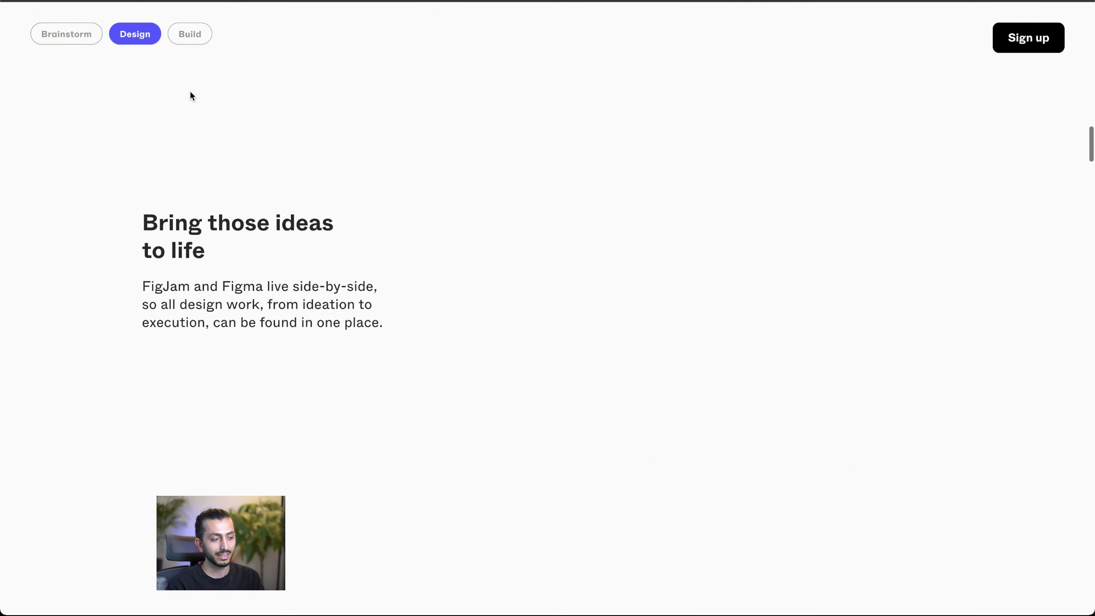
scroll(198, 33, "down", 5)
left_click(200, 33)
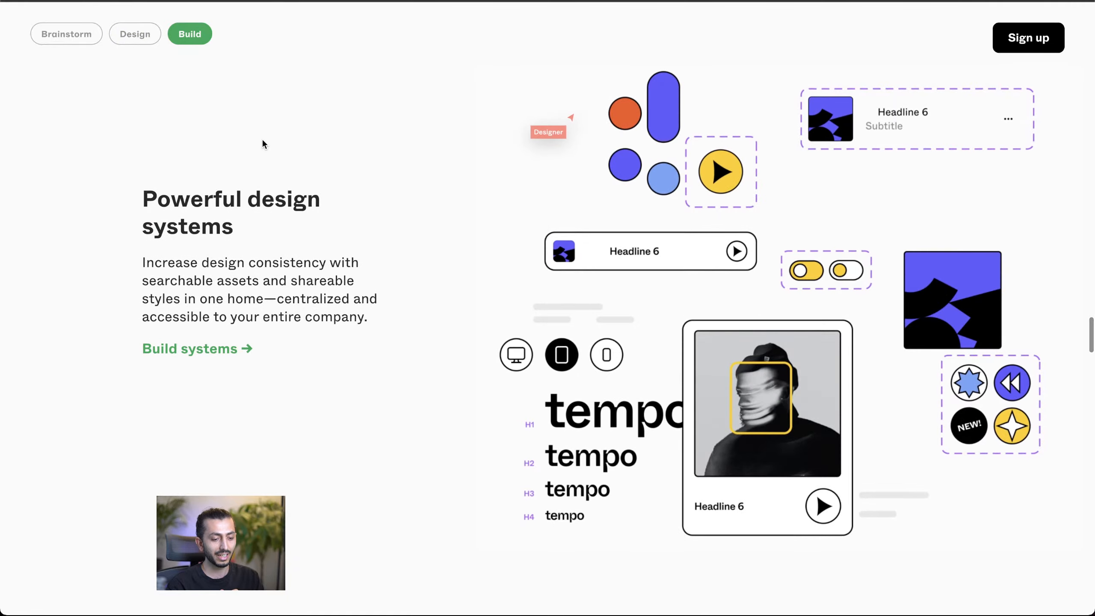
scroll(262, 140, "up", 10)
scroll(264, 141, "up", 20)
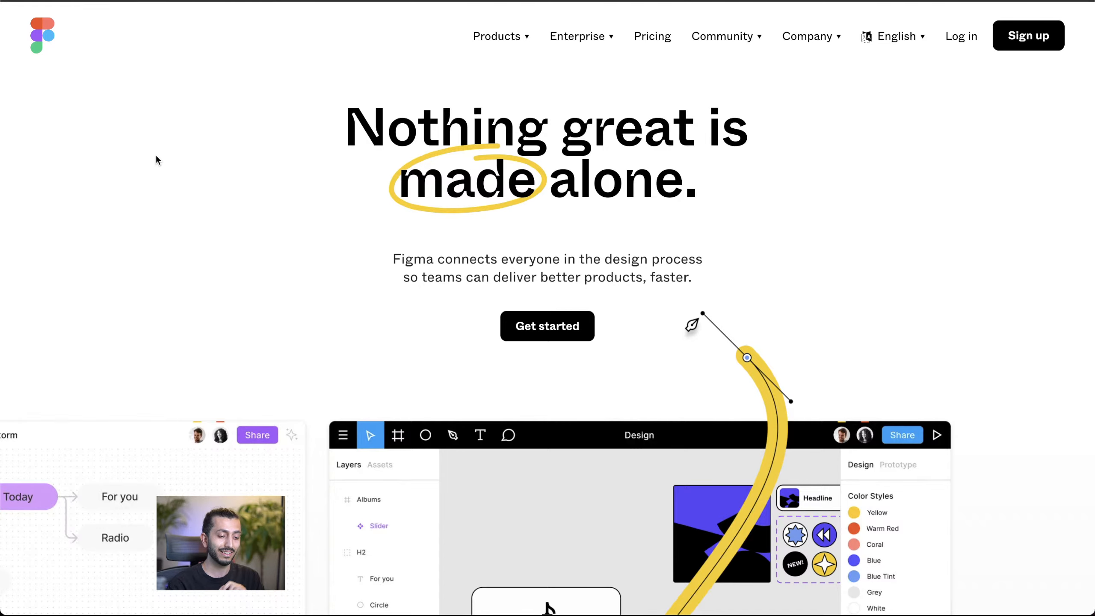
Step: Review how the illustration changes between the "Explore ideas together" and "Bring those ideas to life" sections
scroll(210, 333, "down", 15)
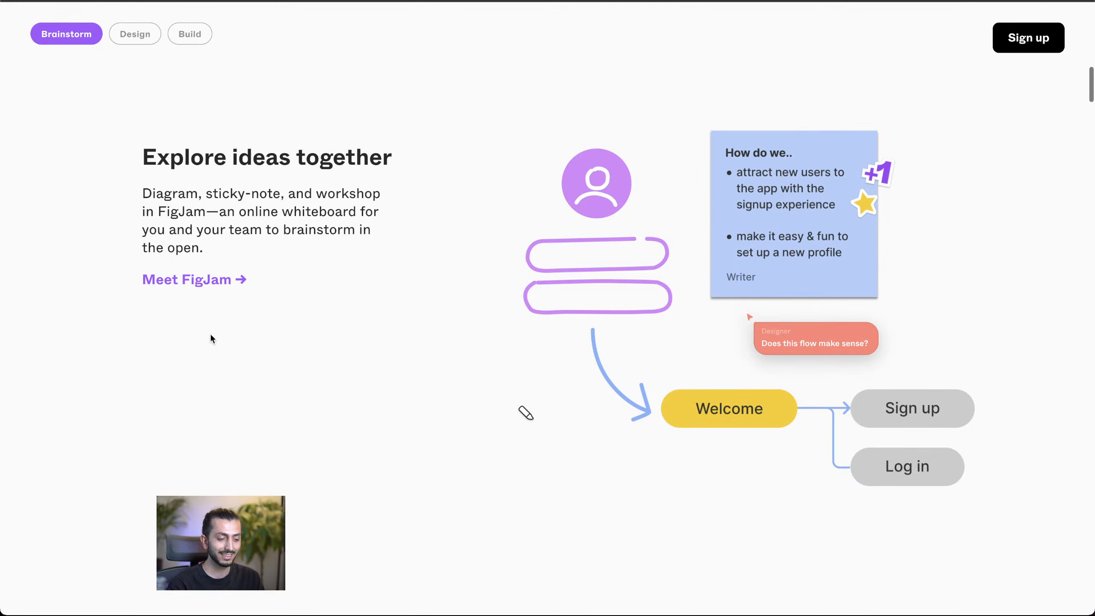
scroll(210, 335, "down", 10)
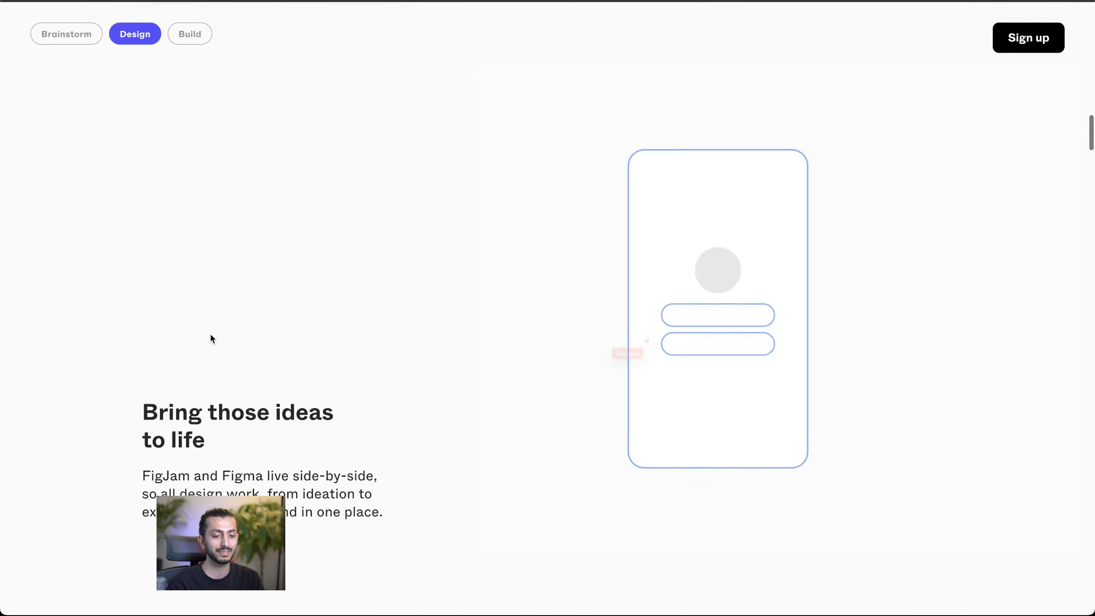
scroll(212, 337, "down", 15)
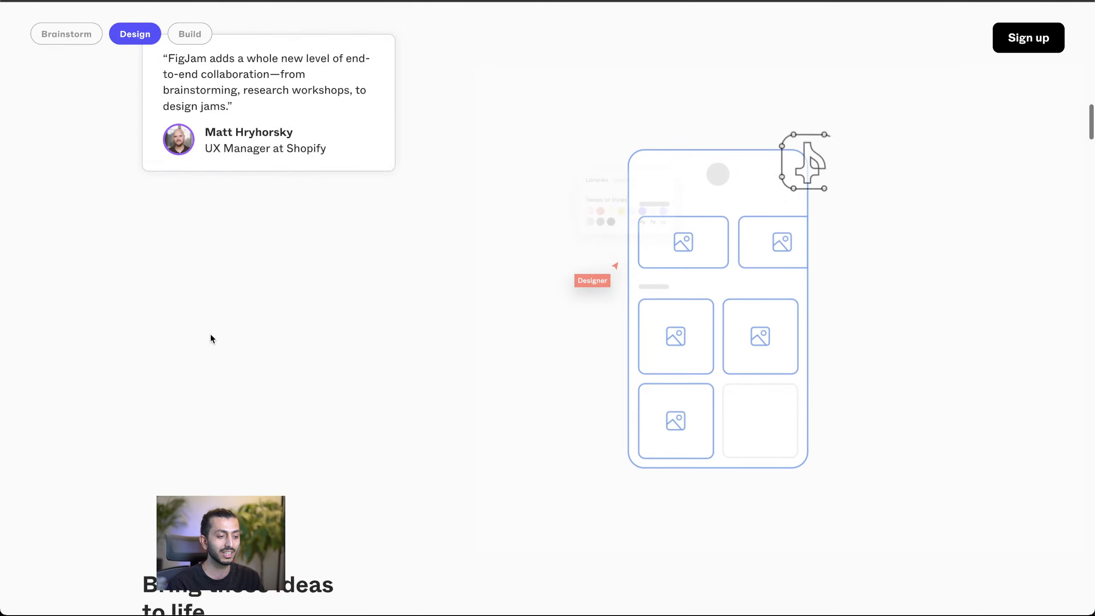
scroll(210, 334, "up", 20)
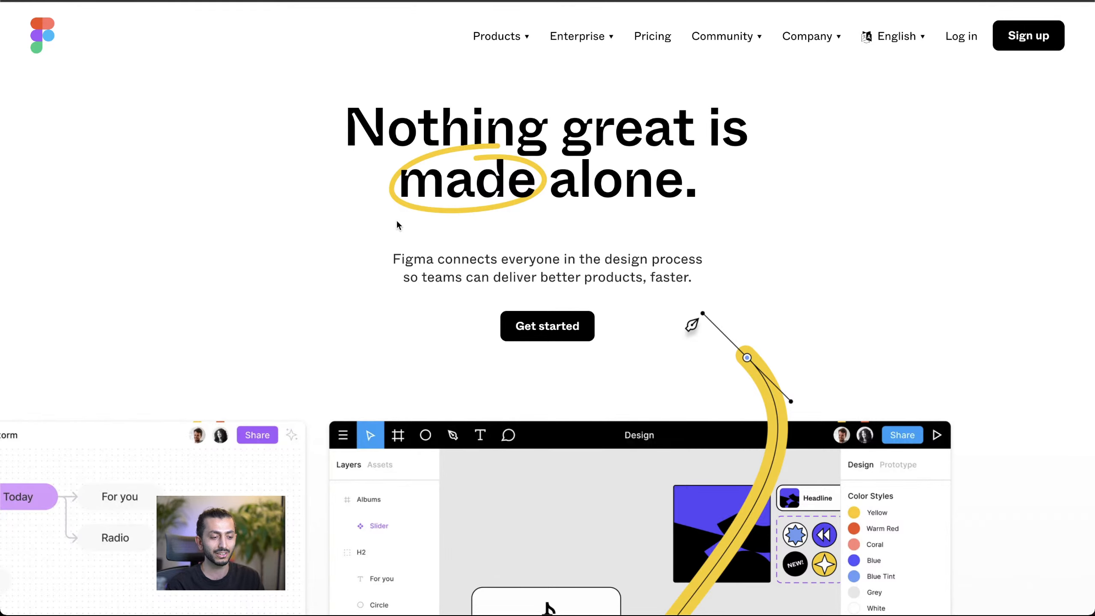
Step: Inspect the Products and Community dropdowns in the homepage navigation bar
left_click(495, 38)
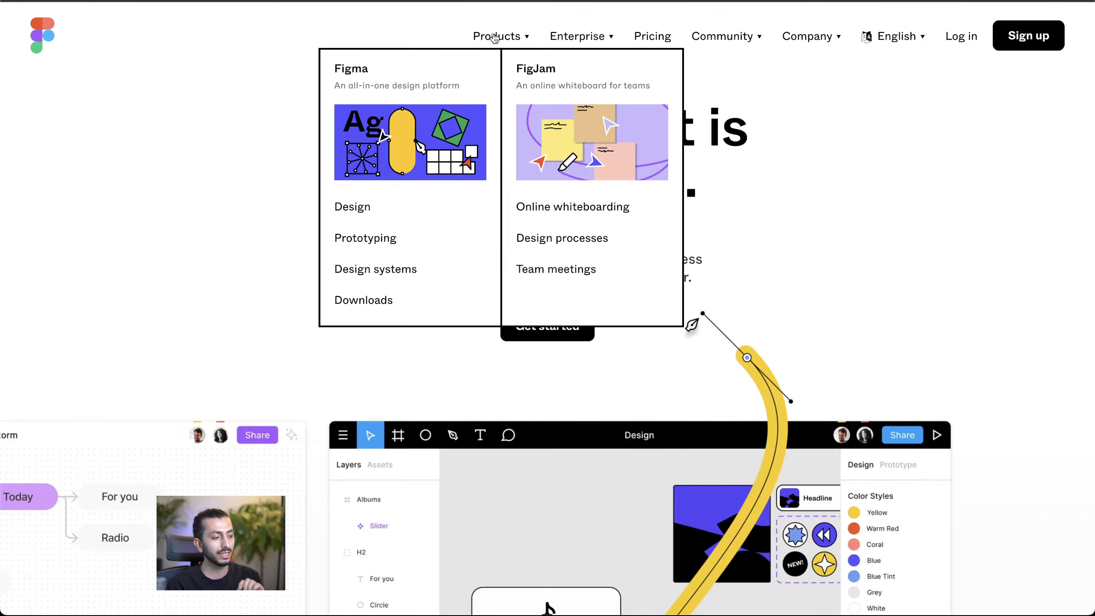
mouse_move(512, 39)
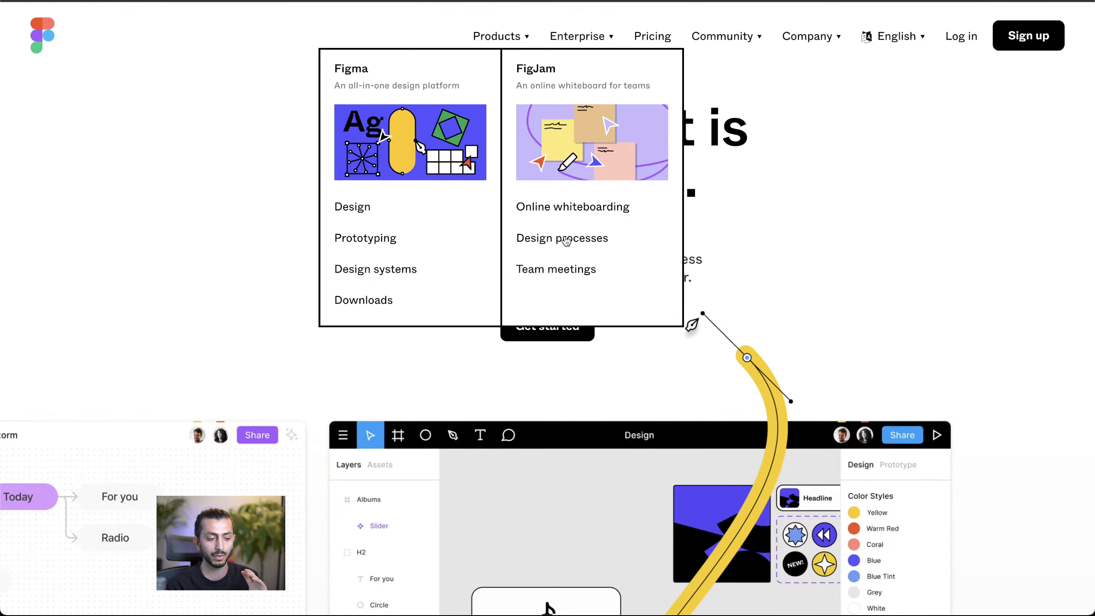
mouse_move(689, 30)
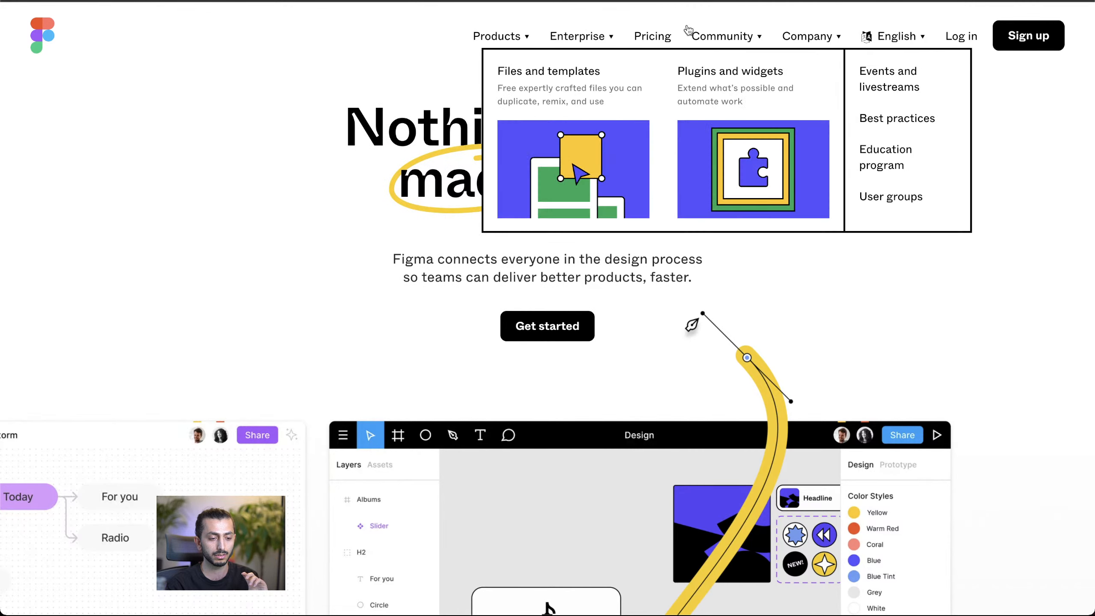
mouse_move(474, 34)
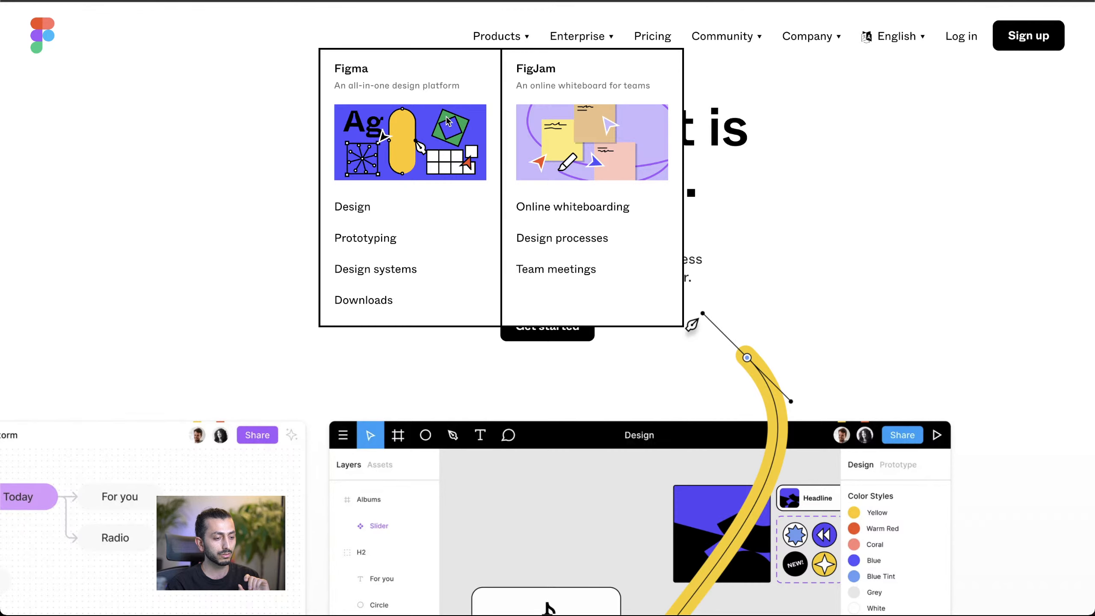
scroll(275, 141, "down", 2)
scroll(275, 140, "up", 2)
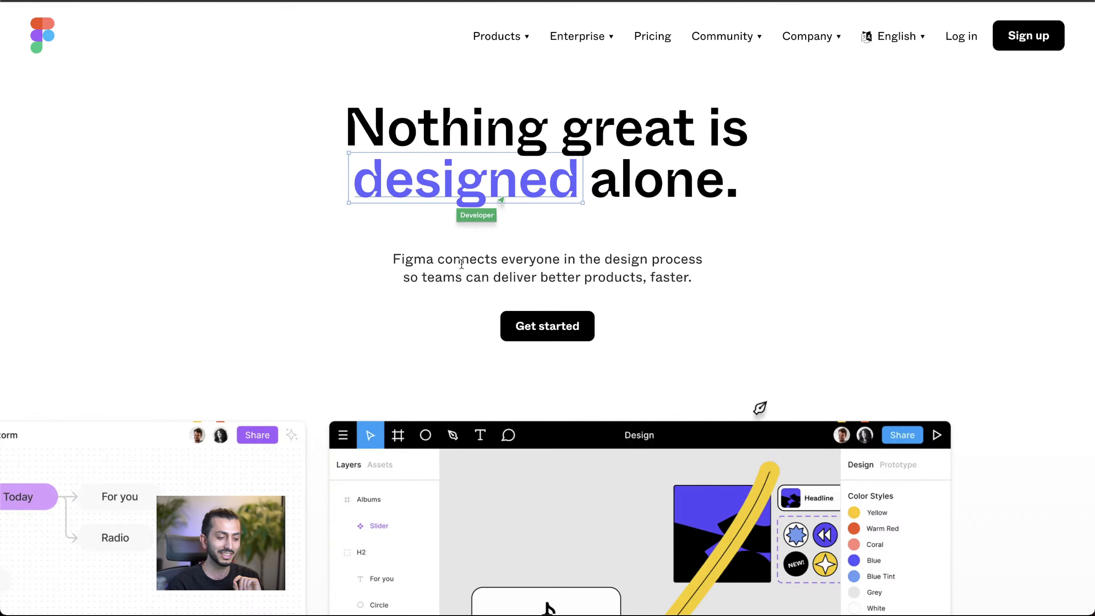
Step: Examine the hero mockups, the industry-leading organizations banner and the "Explore ideas together" section
scroll(461, 263, "down", 4)
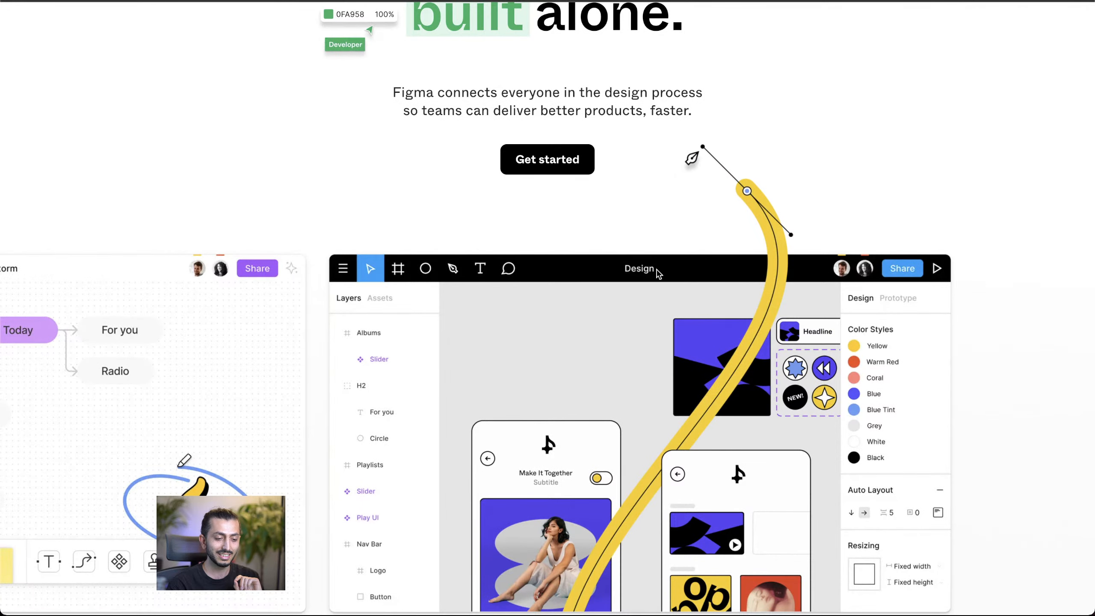
scroll(659, 273, "down", 2)
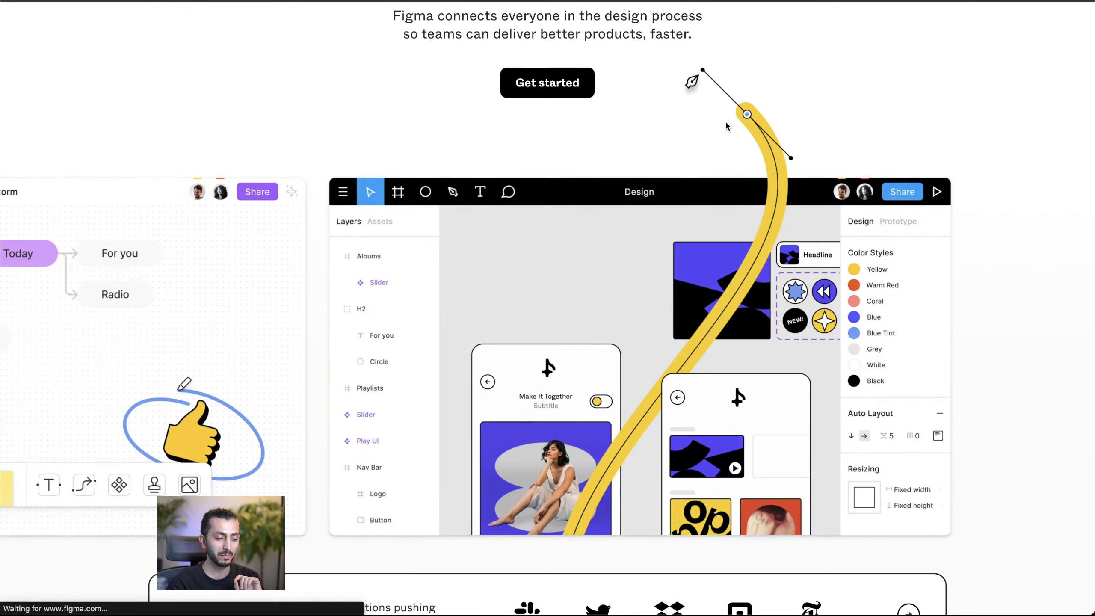
scroll(726, 119, "down", 7)
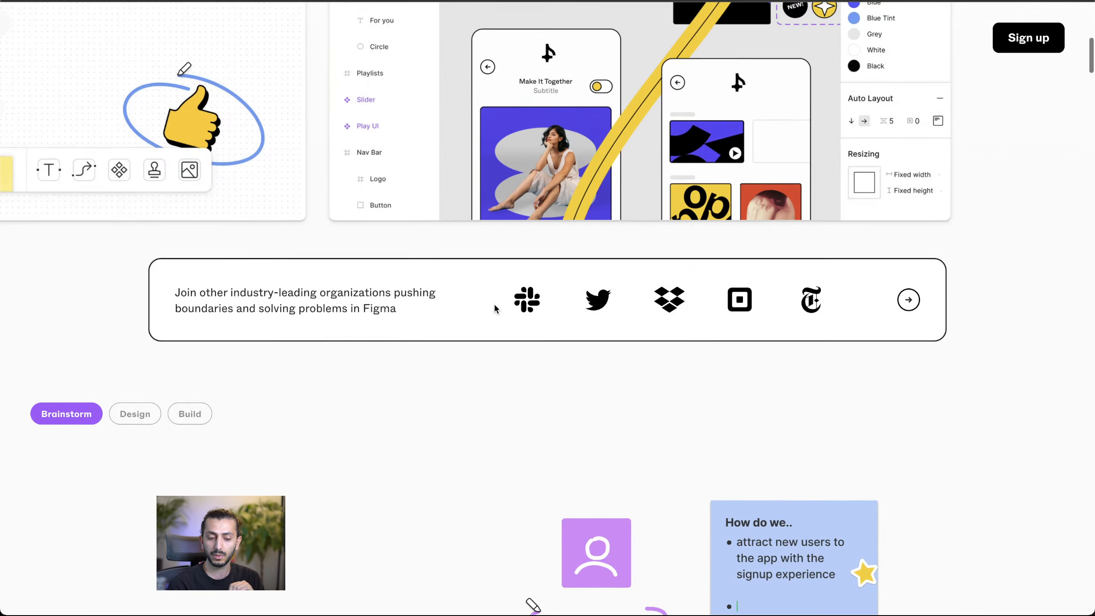
scroll(495, 308, "down", 1)
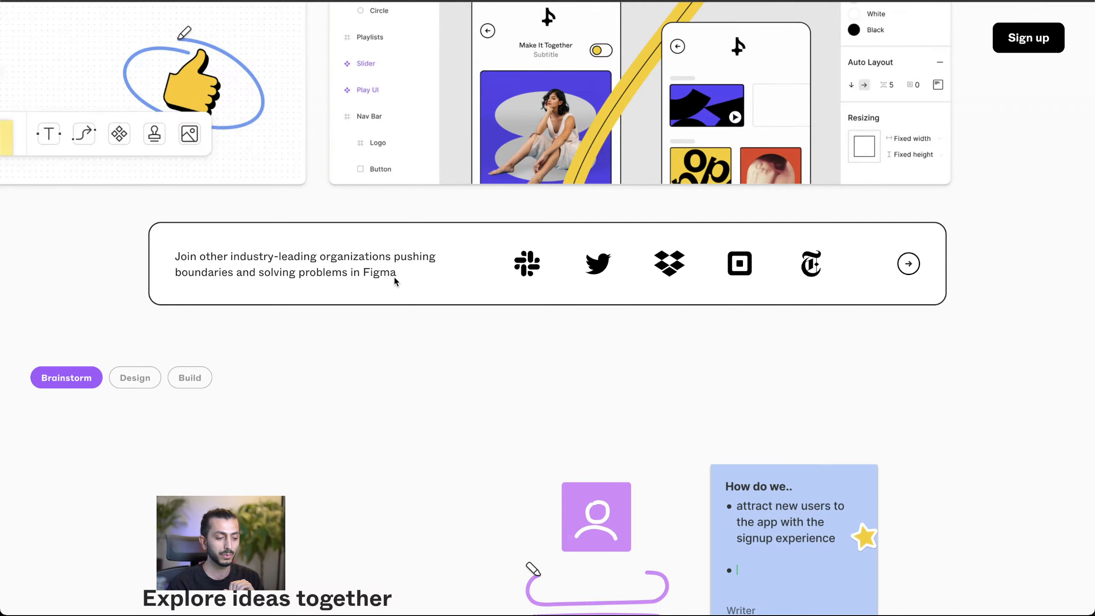
scroll(389, 276, "down", 2)
scroll(390, 280, "down", 3)
scroll(390, 280, "down", 4)
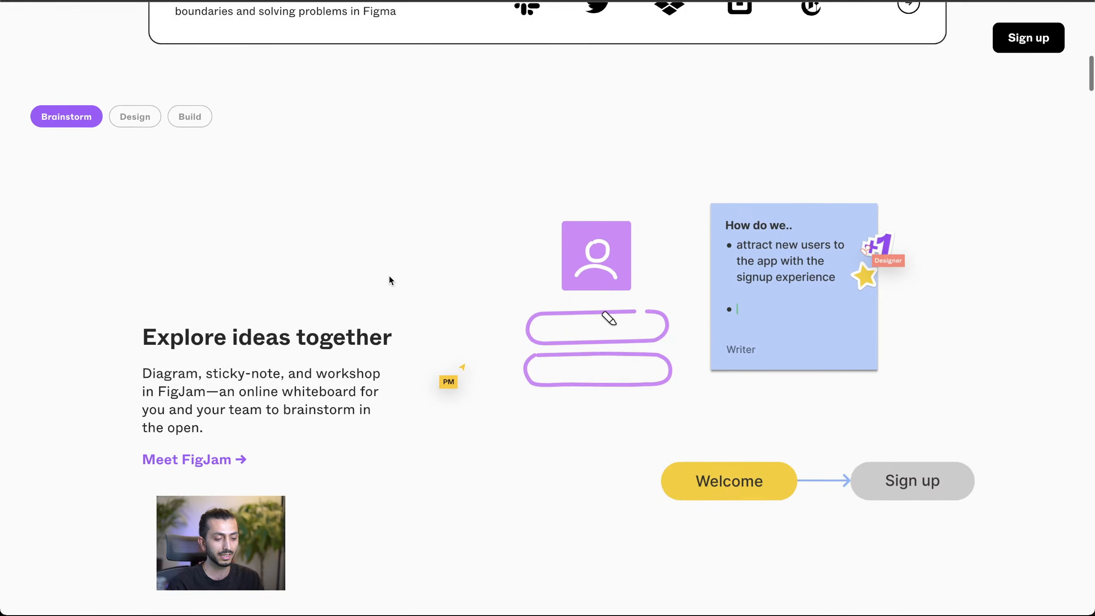
Step: Switch between the Brainstorm, Design and Build sections to compare their content and illustrations
left_click(133, 38)
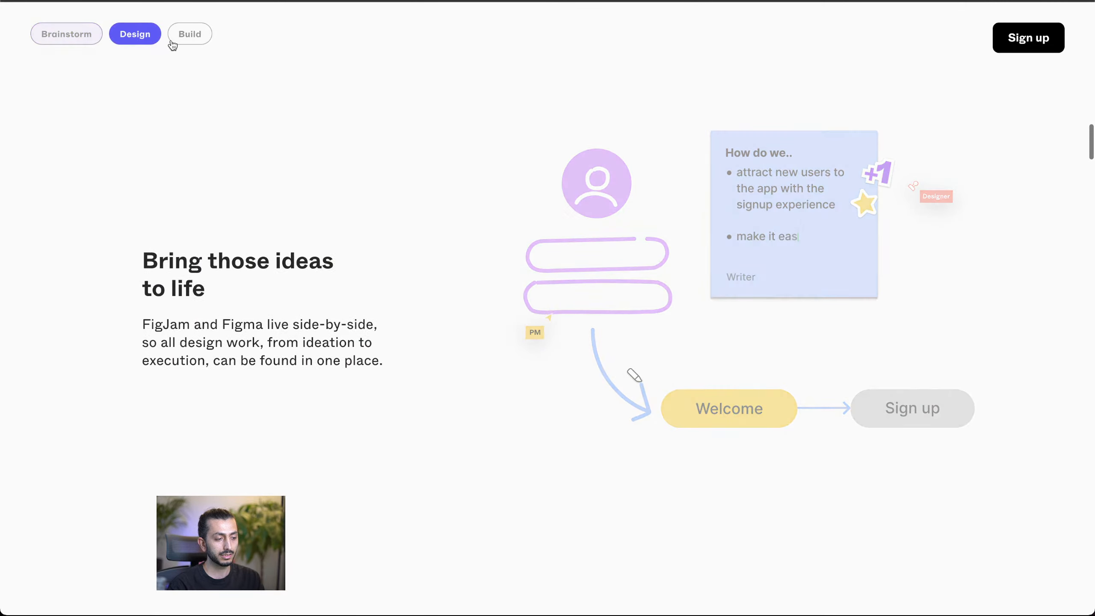
left_click(193, 36)
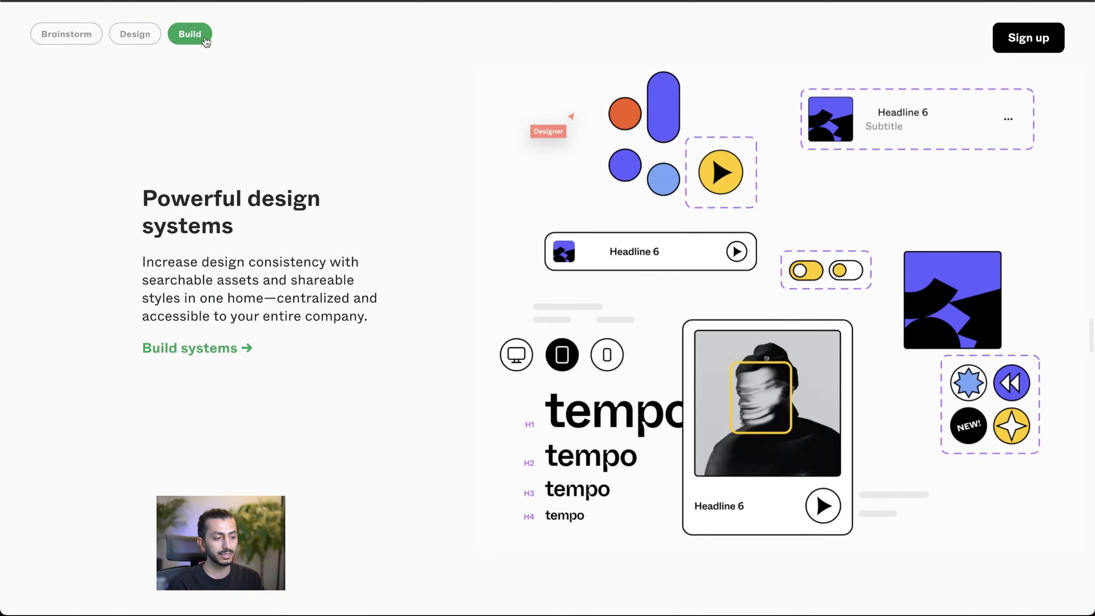
left_click(126, 37)
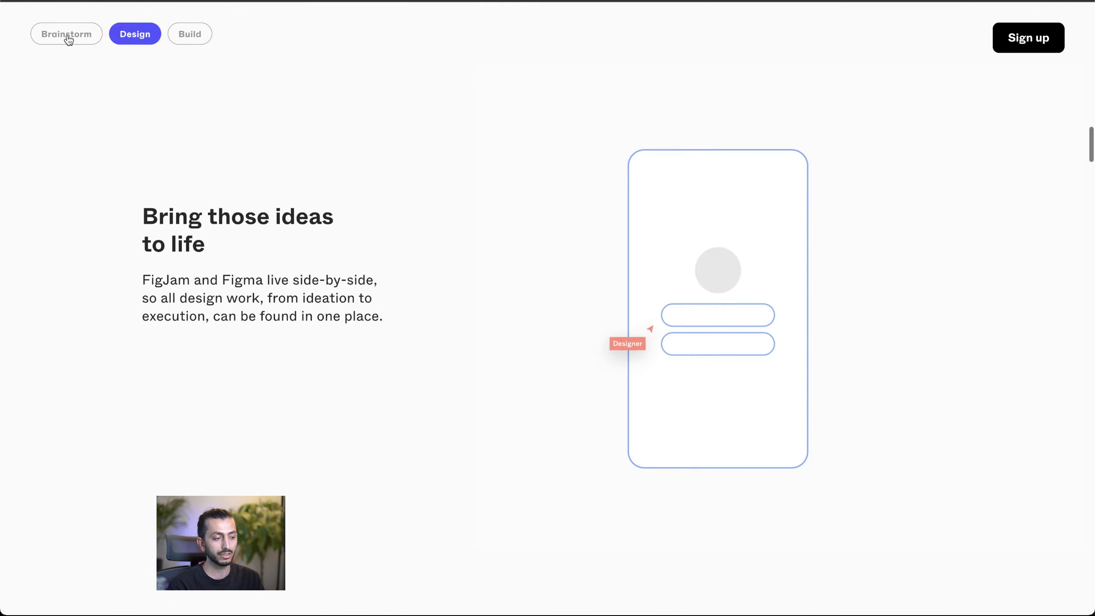
left_click(68, 38)
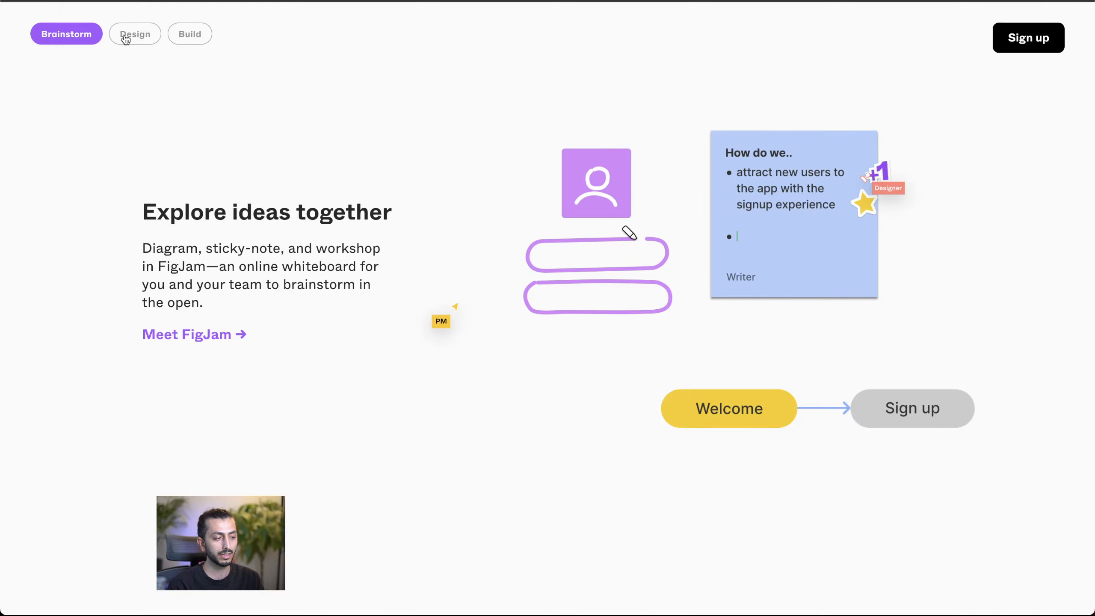
left_click(125, 35)
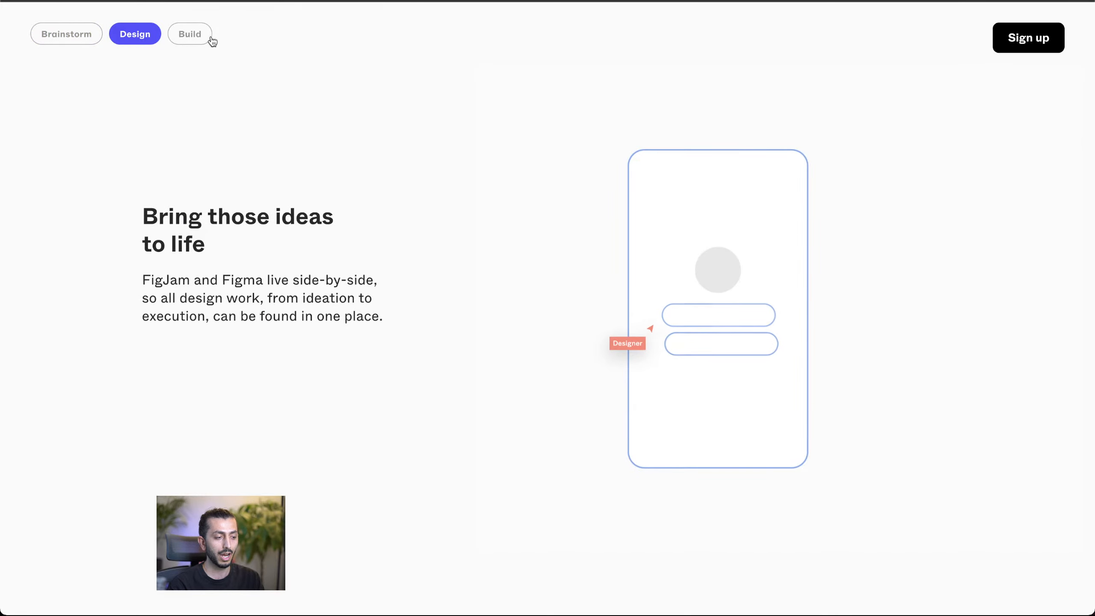
scroll(211, 42, "down", 10)
scroll(304, 109, "up", 10)
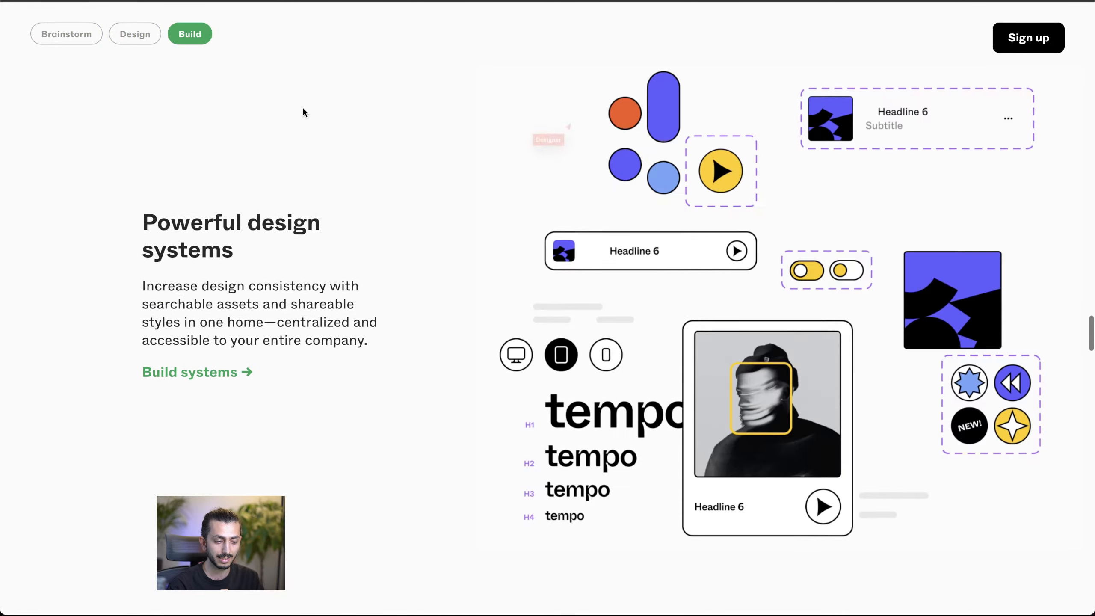
Step: Review the Brainstorm and Design section transitions again, along with the hero area and organizations banner
scroll(304, 112, "up", 15)
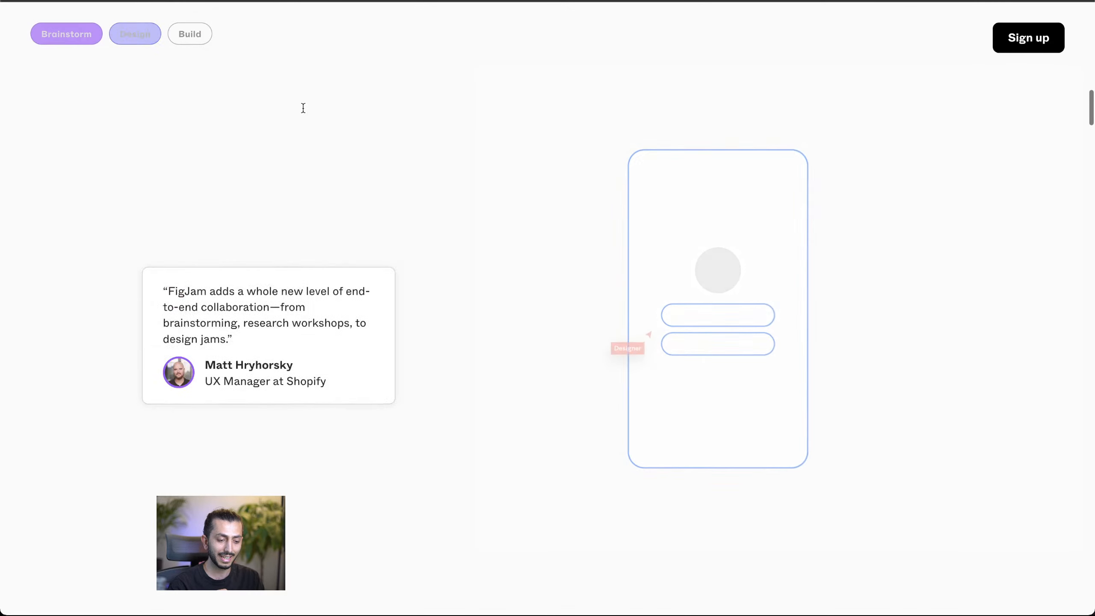
scroll(304, 112, "down", 5)
scroll(303, 113, "down", 10)
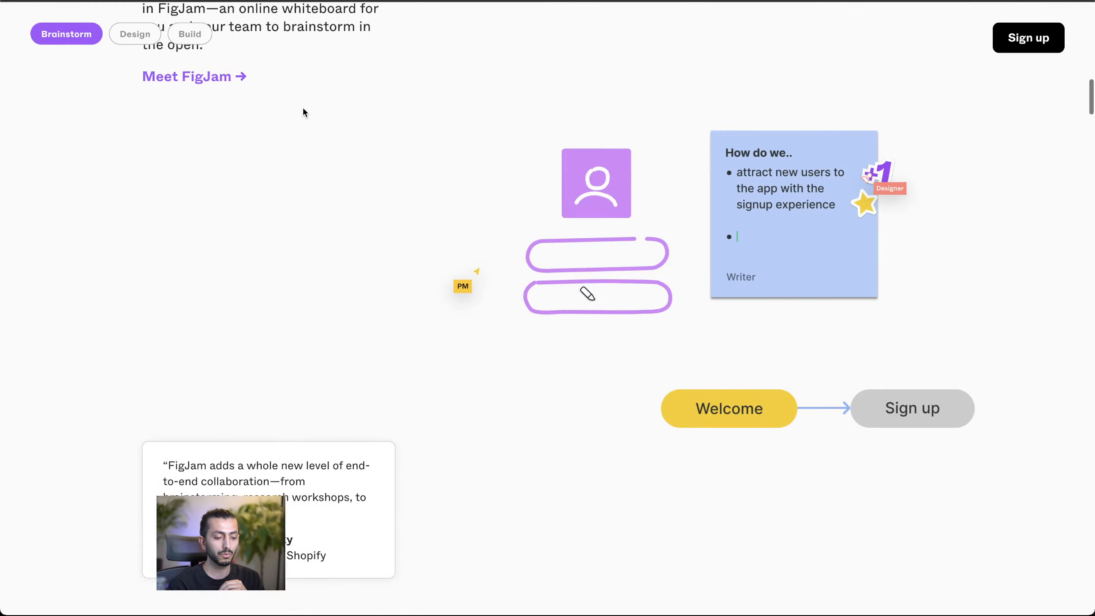
scroll(233, 374, "down", 5)
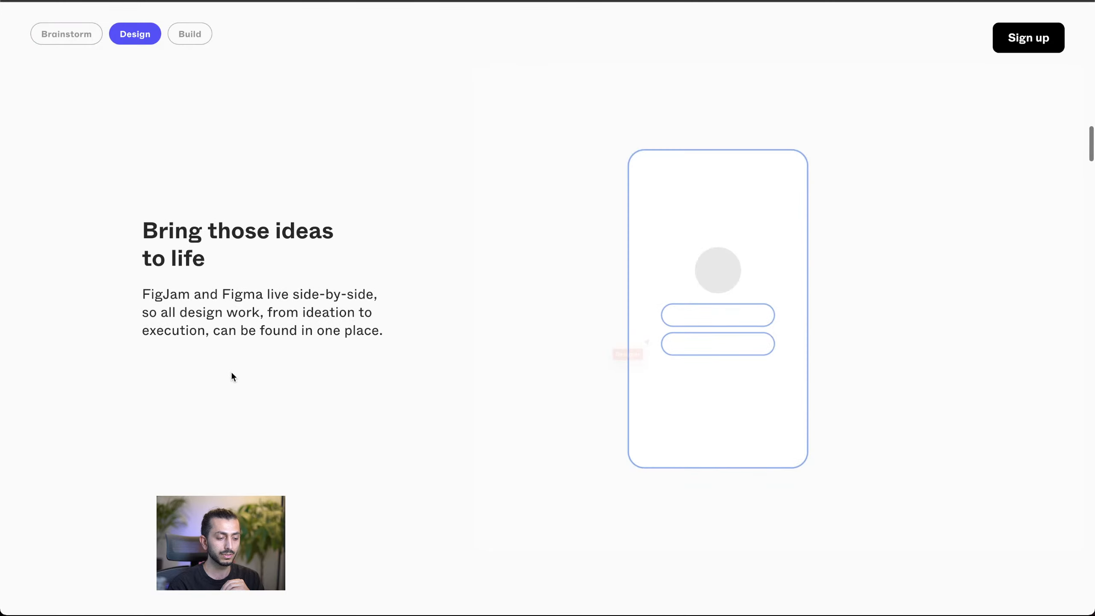
scroll(382, 239, "up", 10)
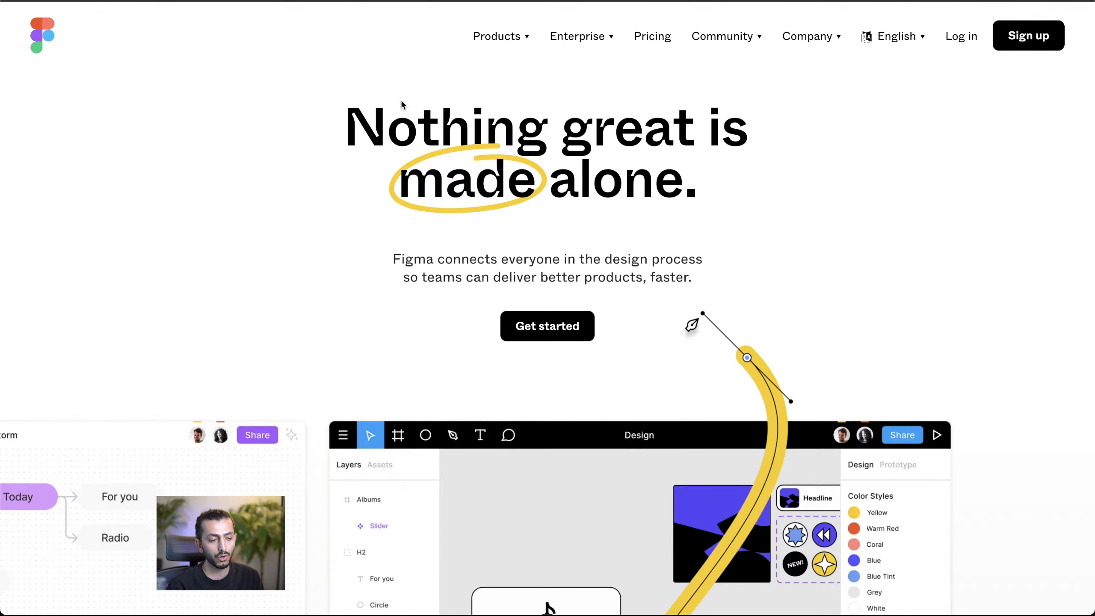
scroll(352, 262, "down", 8)
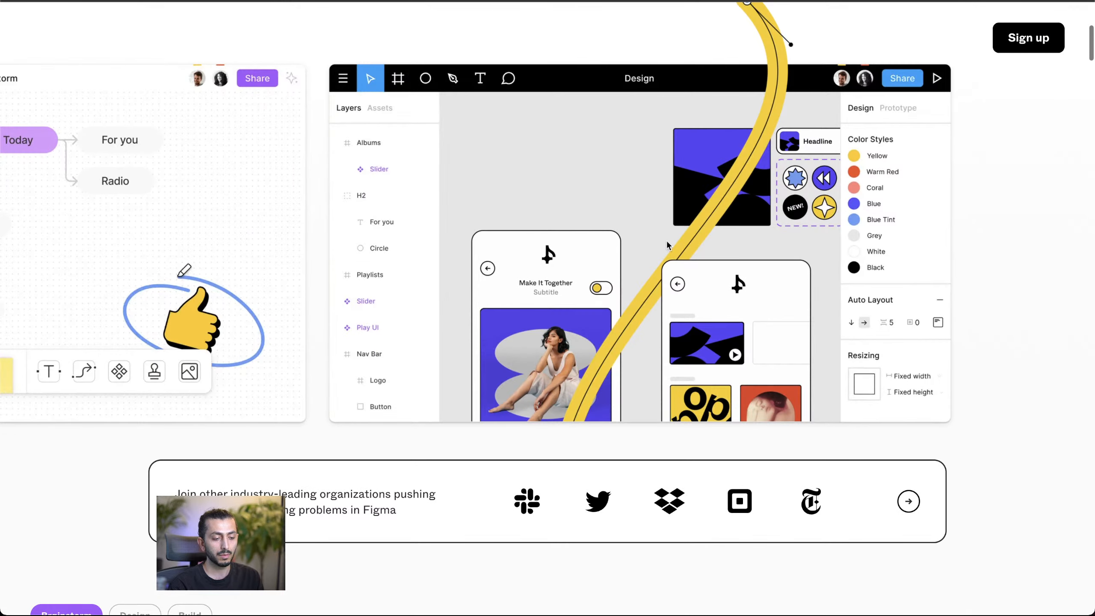
scroll(352, 316, "up", 8)
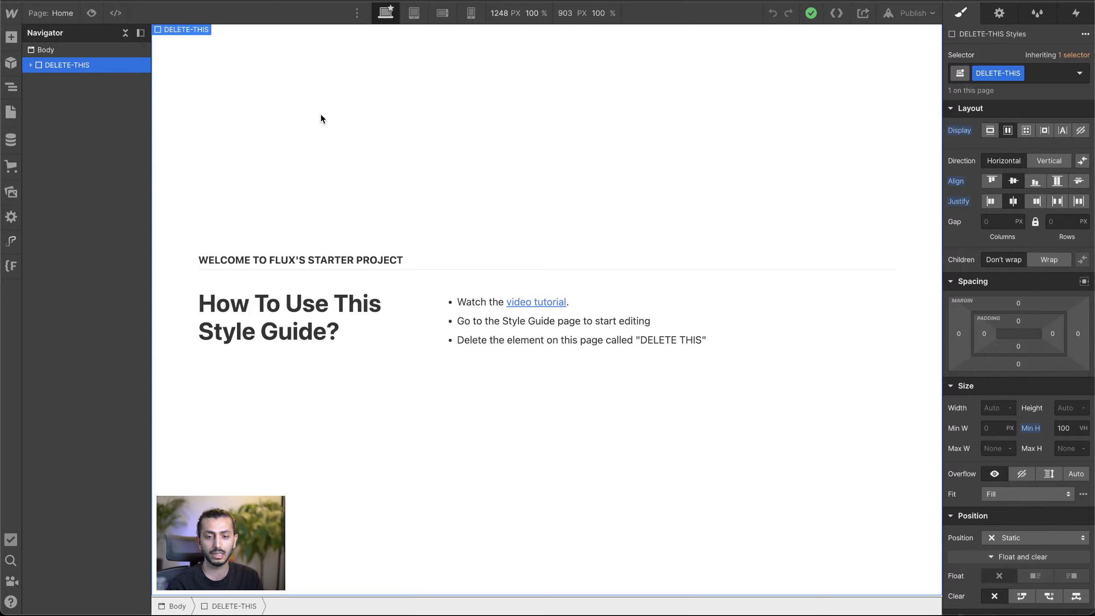
Step: Open the Style Guide page, select its Body element and choose the Body (All Pages) tag as its selector
left_click(10, 112)
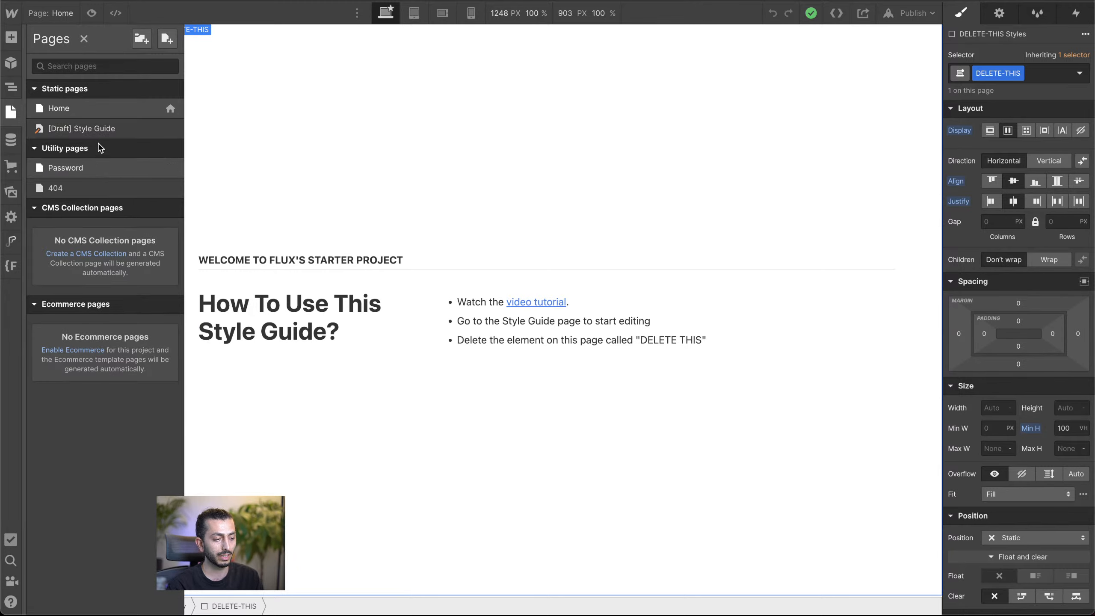
left_click(108, 131)
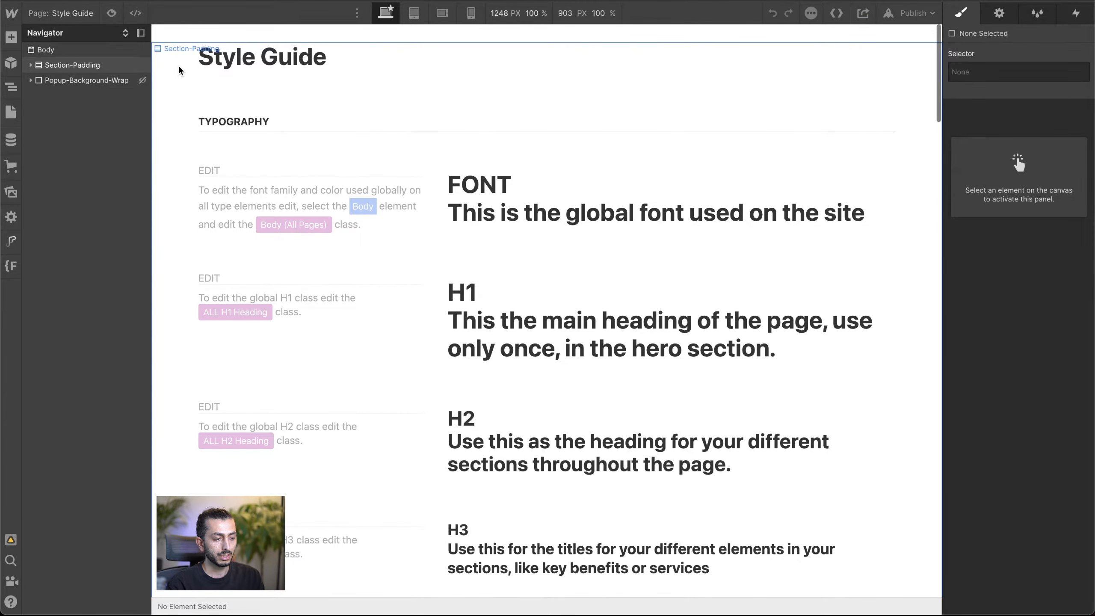
left_click(177, 64)
left_click(51, 47)
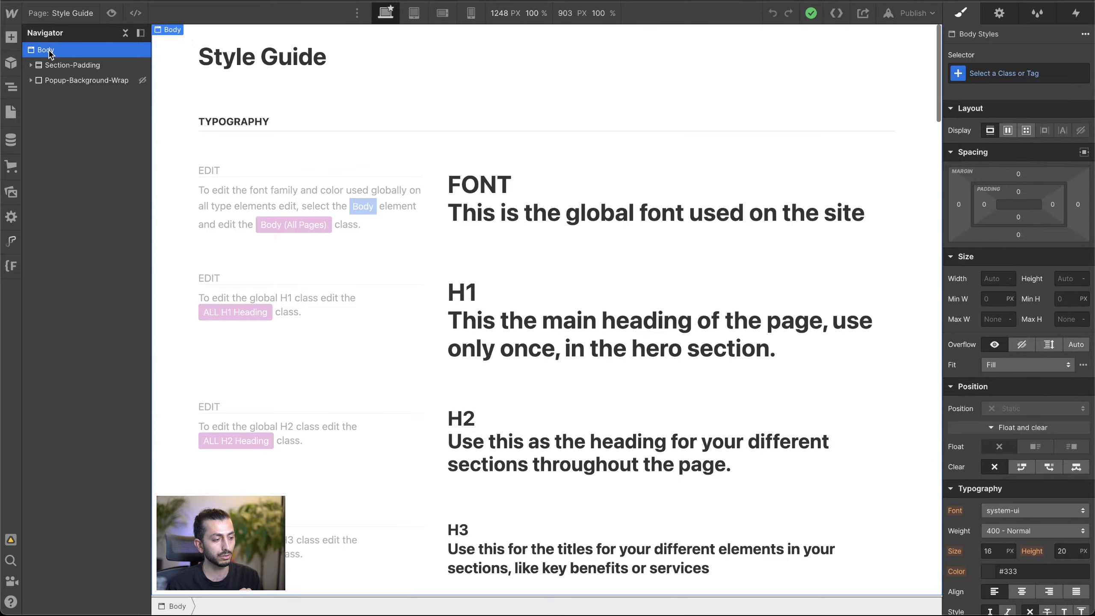
left_click(1050, 72)
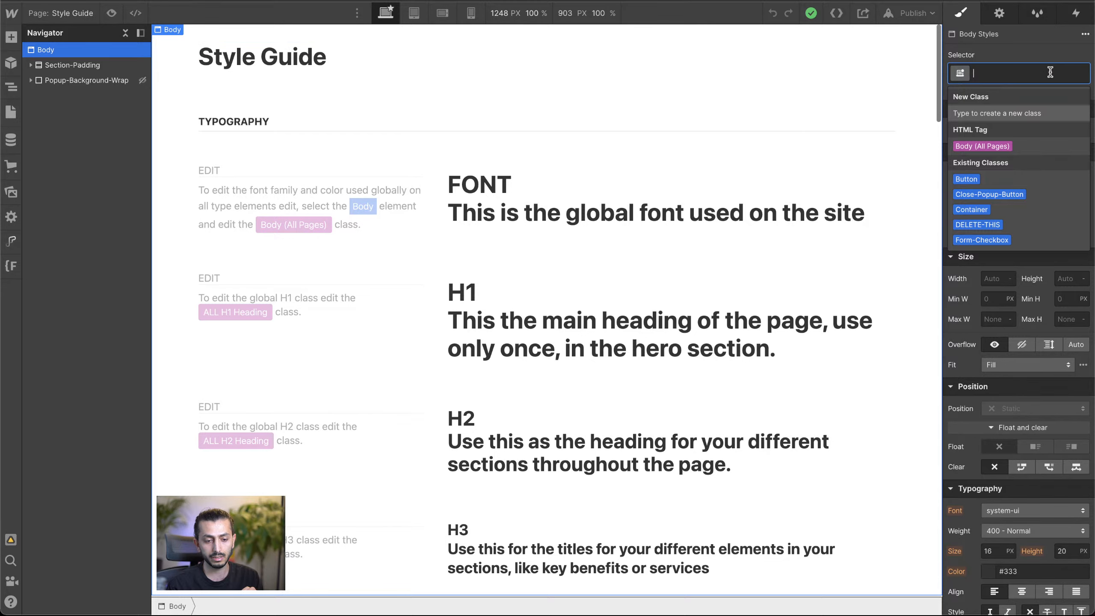
left_click(999, 149)
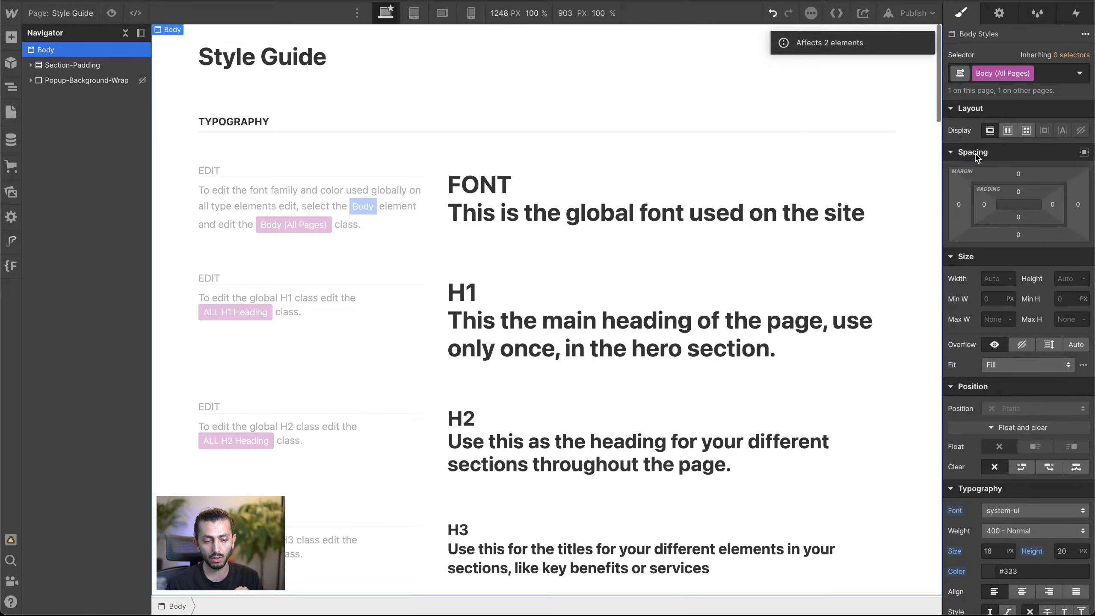
Step: Open the site's font settings by choosing to add fonts from the Body (All Pages) font choices
scroll(988, 302, "down", 5)
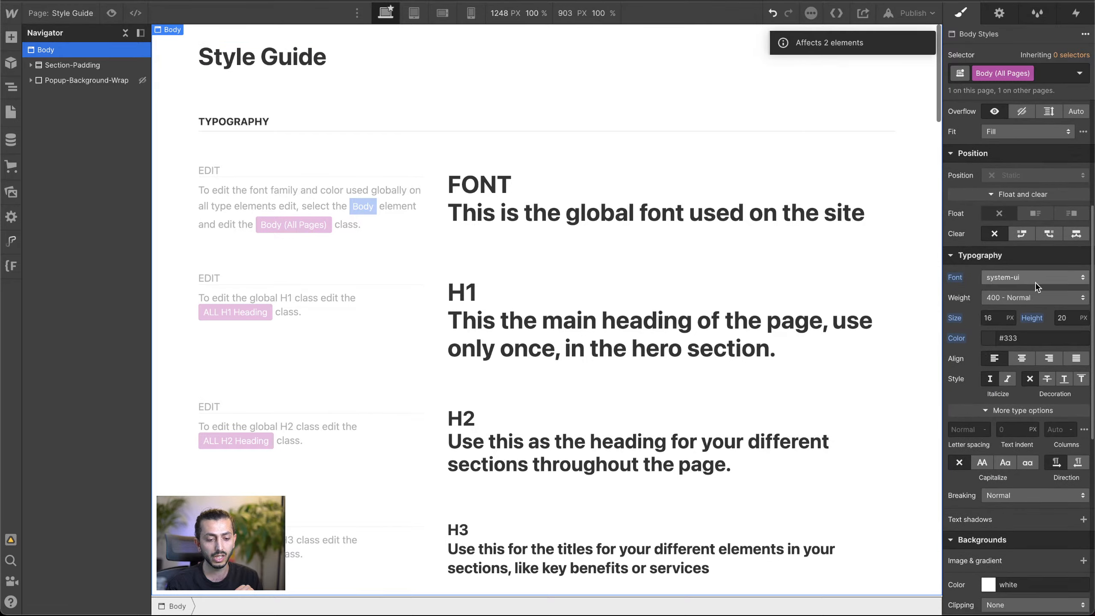
left_click(1004, 280)
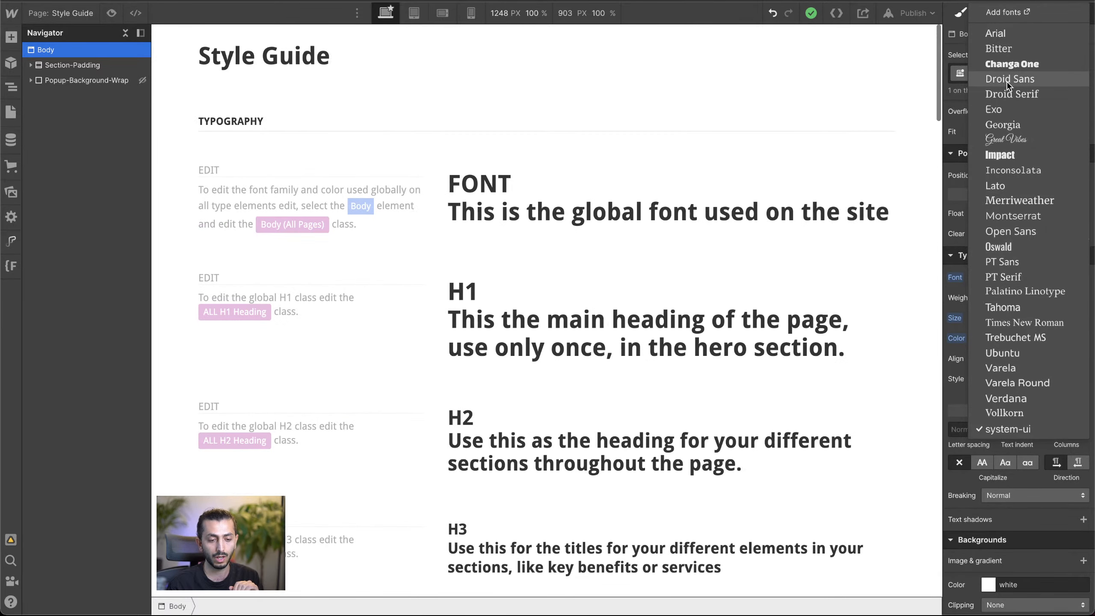
left_click(1004, 11)
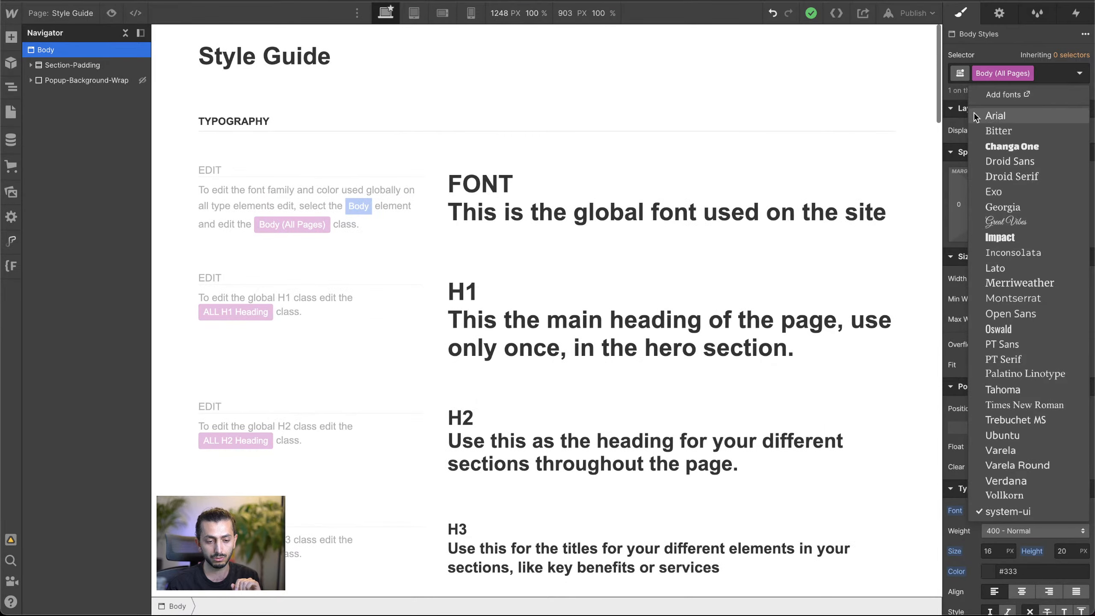
left_click(1022, 96)
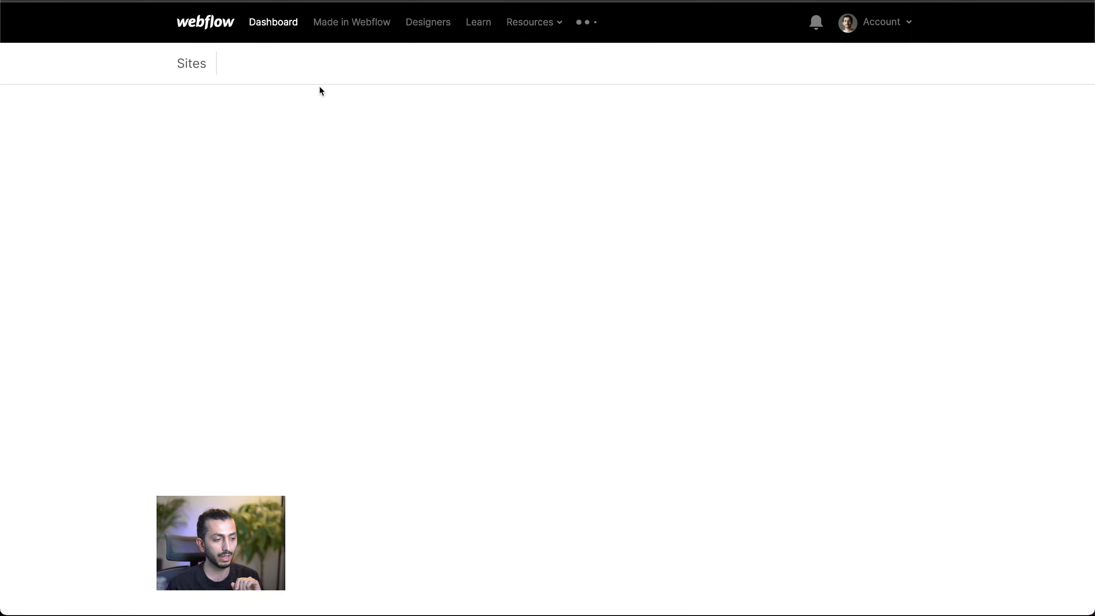
Step: Start a custom font upload and open the "font" folder in Downloads
scroll(428, 210, "down", 5)
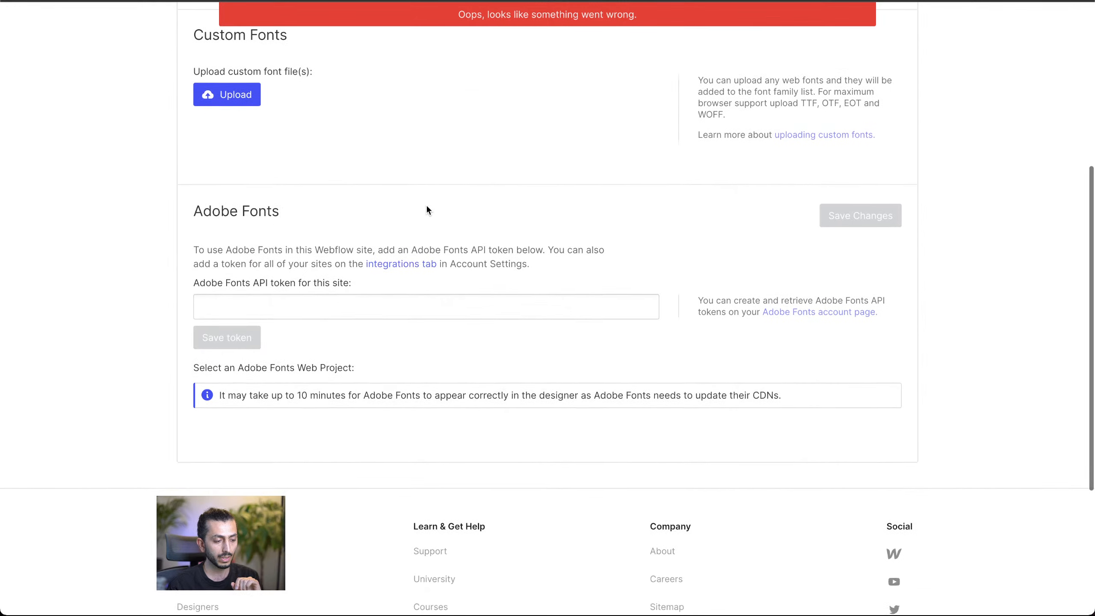
left_click(223, 158)
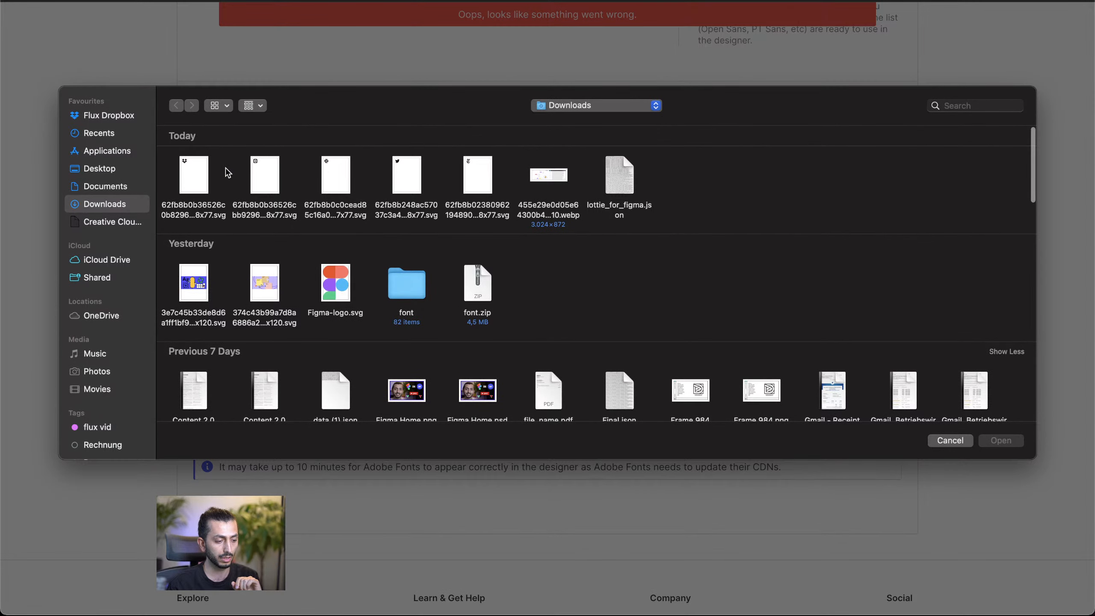
scroll(263, 228, "down", 2)
scroll(263, 227, "up", 1)
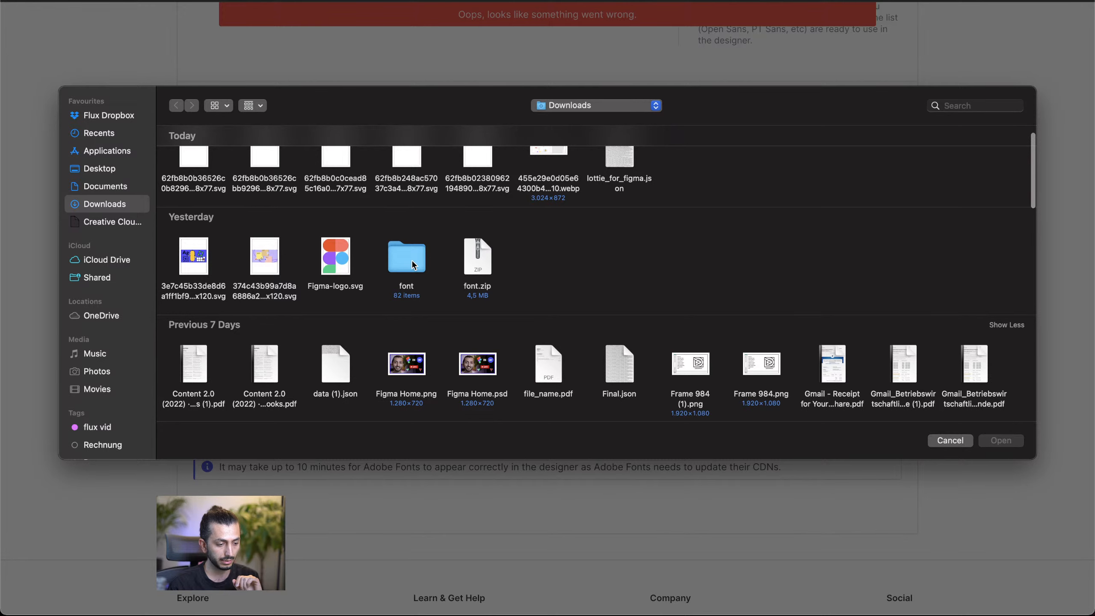
scroll(414, 265, "up", 1)
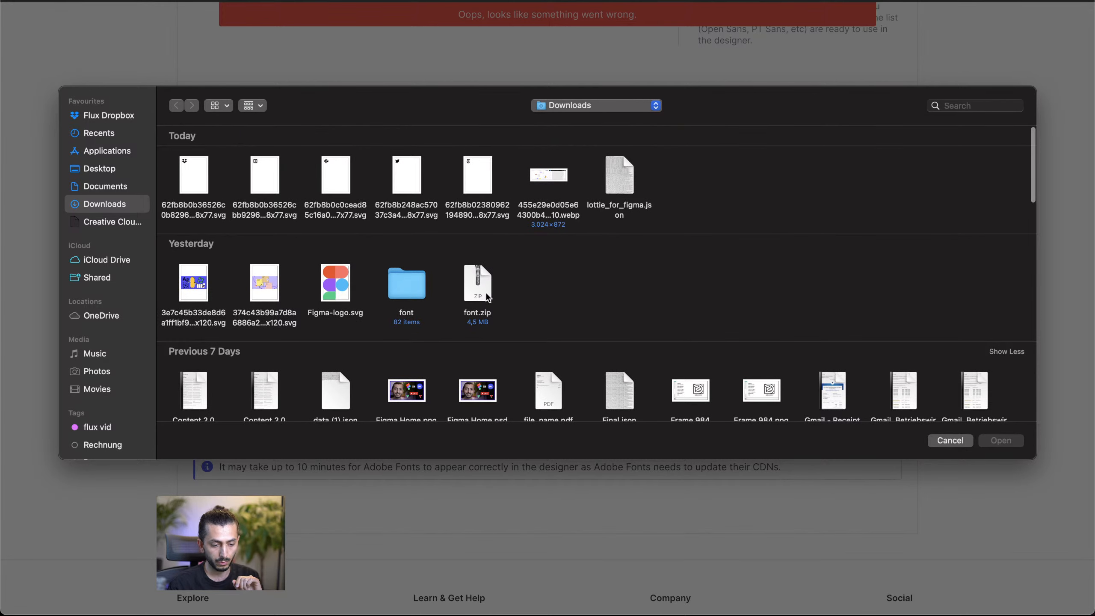
scroll(489, 295, "down", 1)
scroll(493, 297, "up", 1)
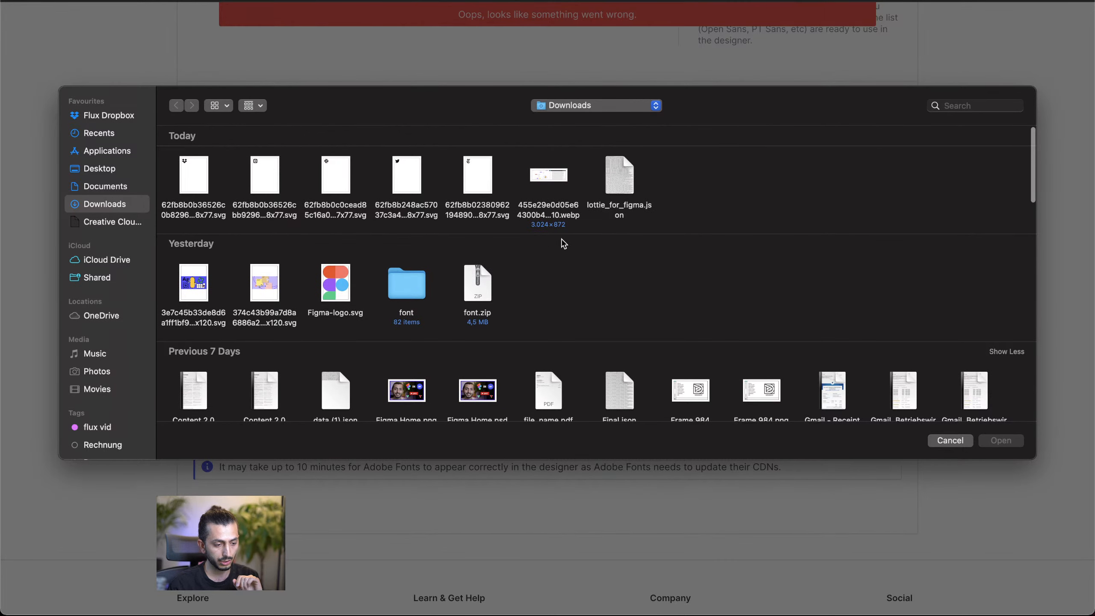
scroll(530, 248, "down", 2)
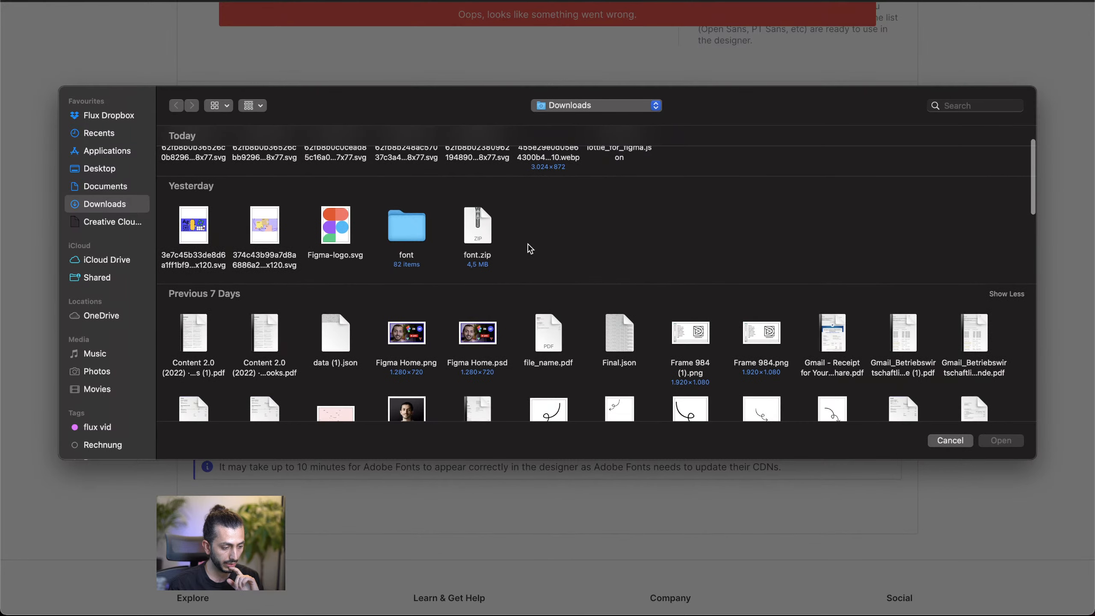
scroll(384, 303, "down", 2)
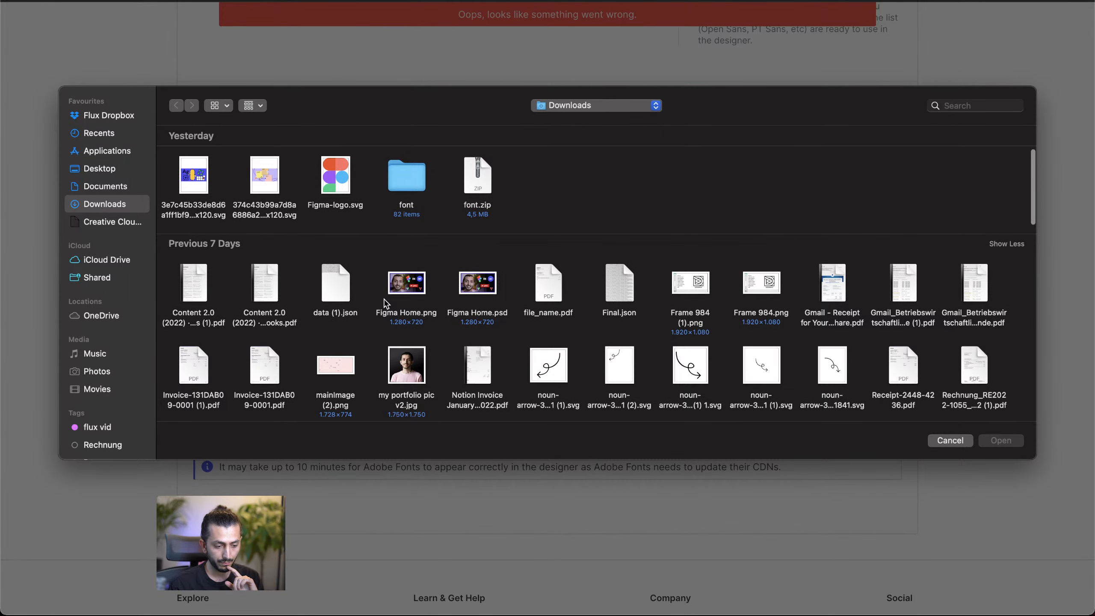
scroll(634, 309, "up", 1)
scroll(633, 309, "up", 3)
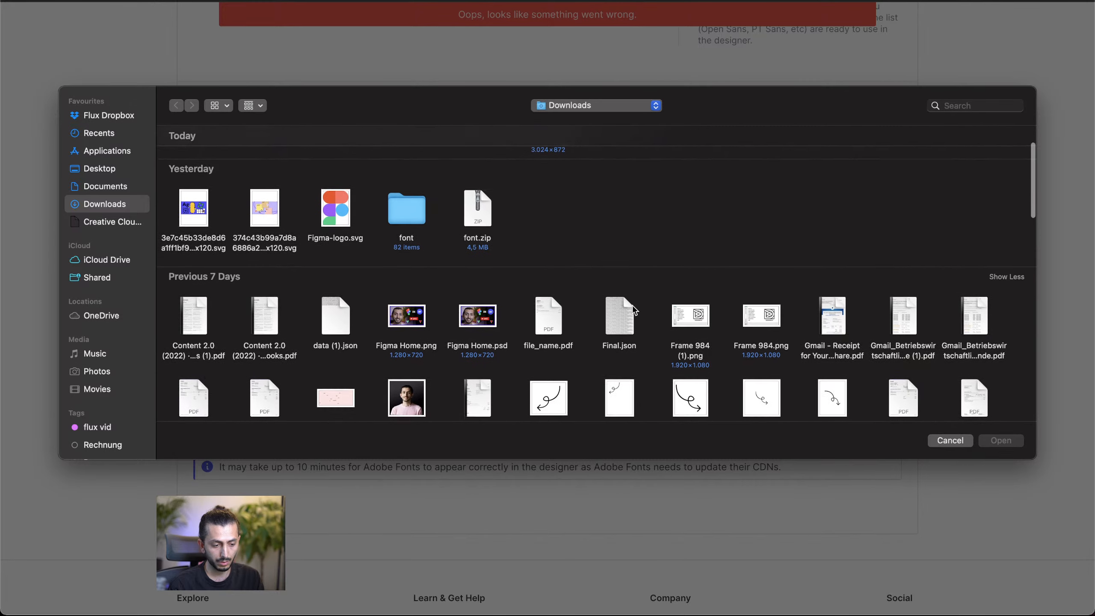
scroll(420, 261, "up", 1)
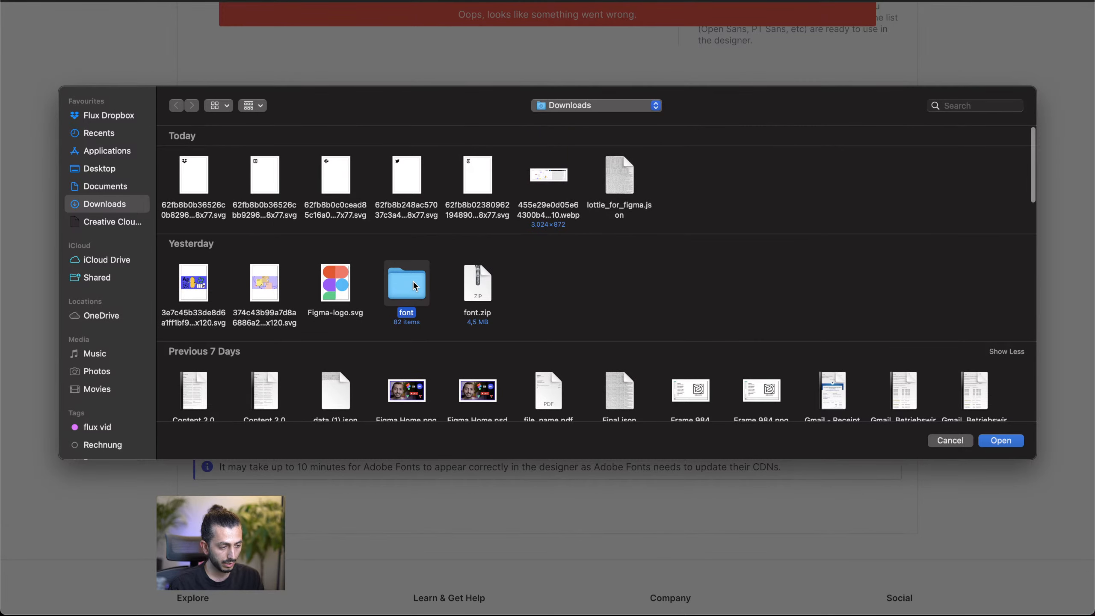
double_click(414, 296)
Step: Look through the available weights and file formats of the Whyte font files in the "font" folder
scroll(491, 267, "down", 8)
scroll(491, 268, "down", 3)
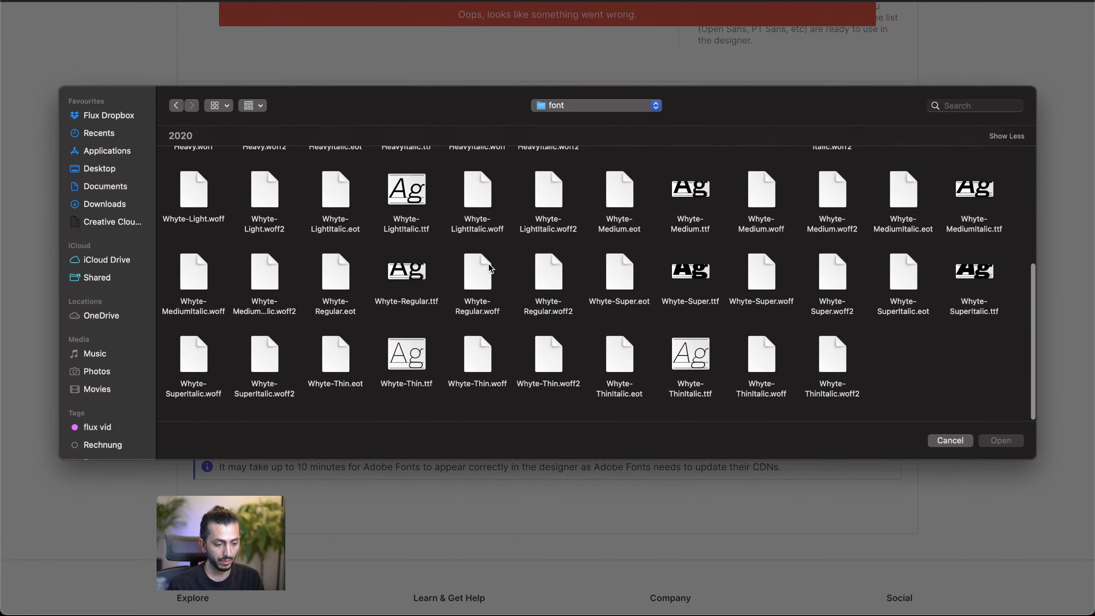
left_click(498, 372)
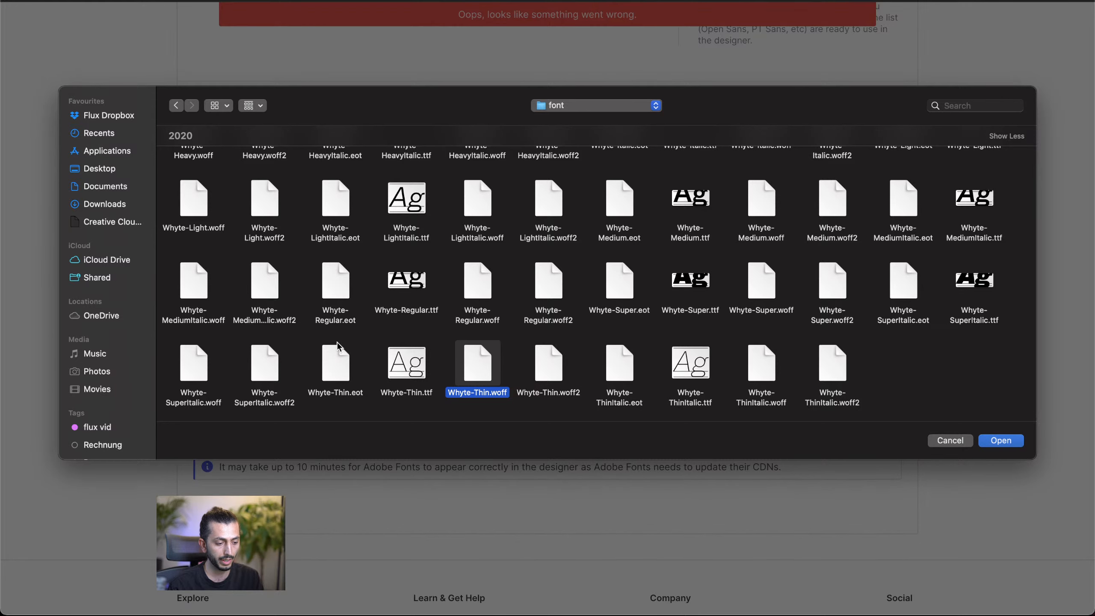
left_click(335, 281)
scroll(337, 295, "up", 1)
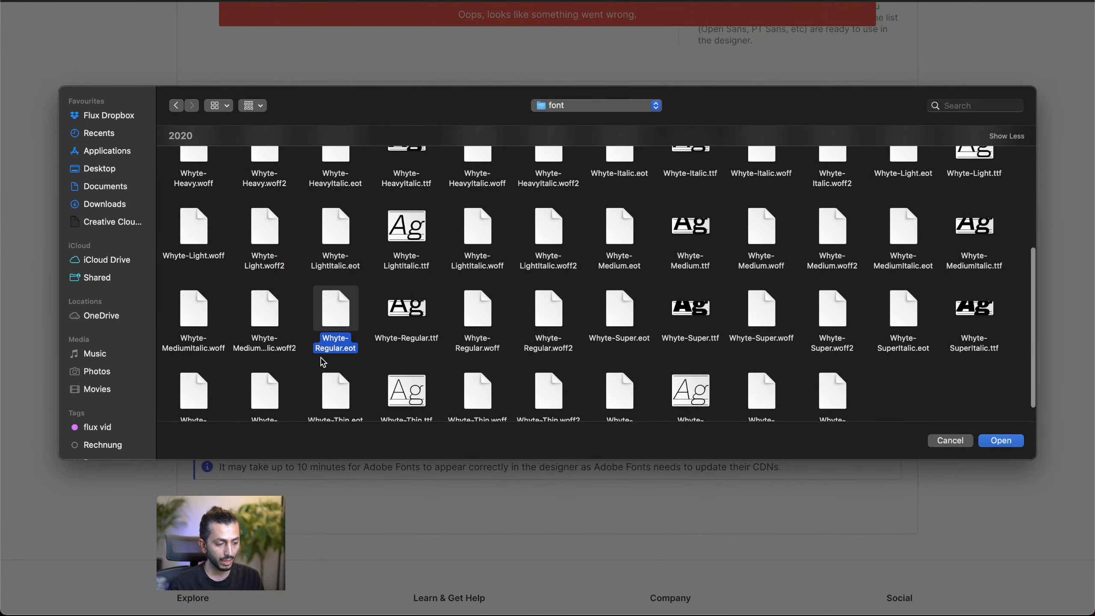
scroll(378, 335, "up", 1)
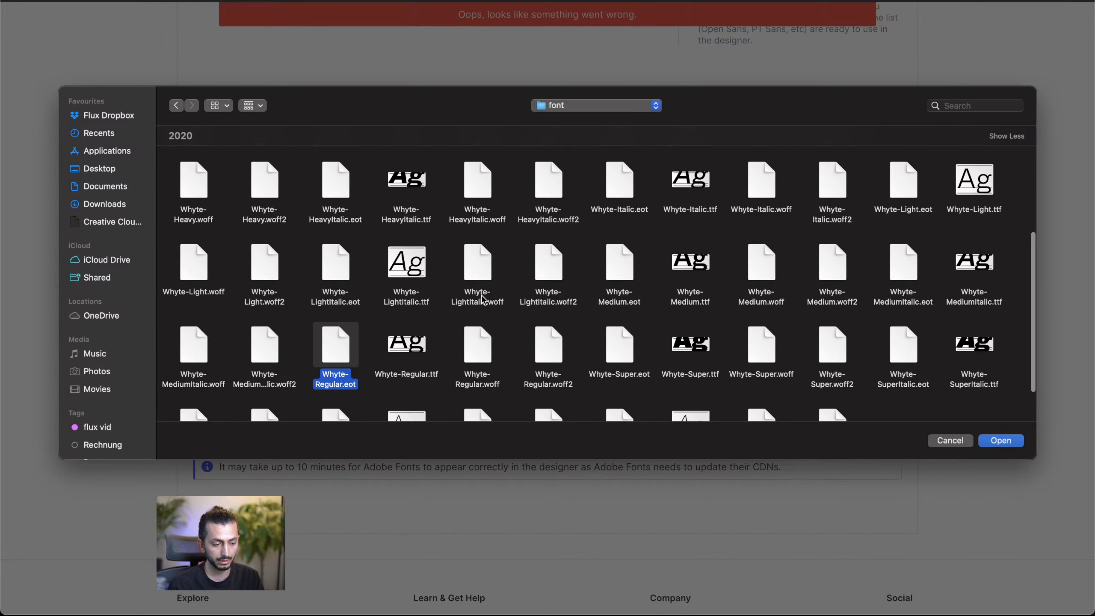
scroll(472, 297, "up", 1)
scroll(340, 311, "up", 1)
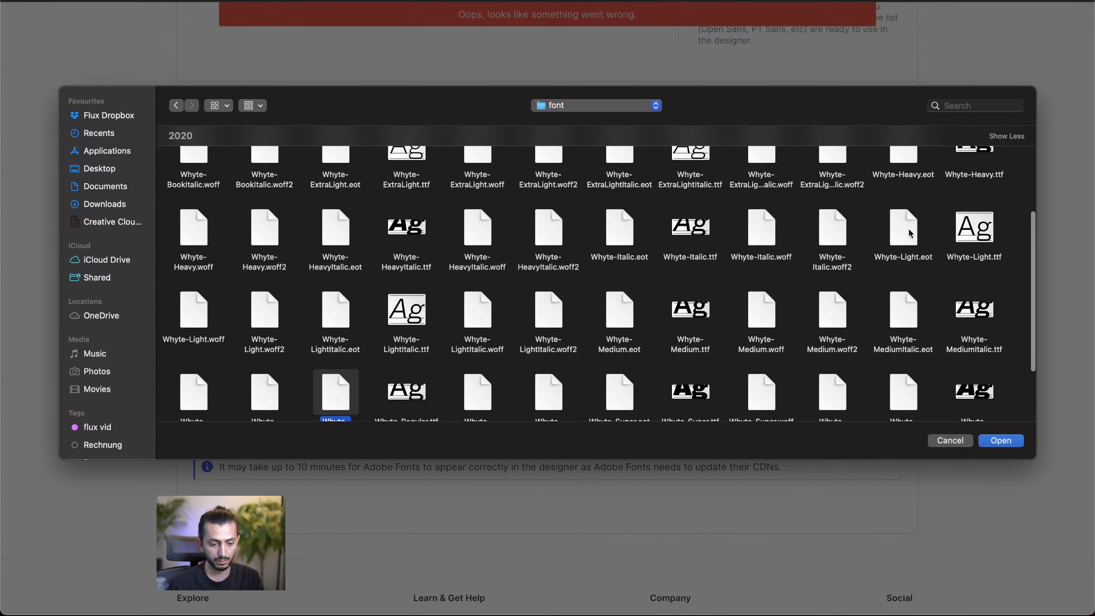
scroll(832, 244, "down", 2)
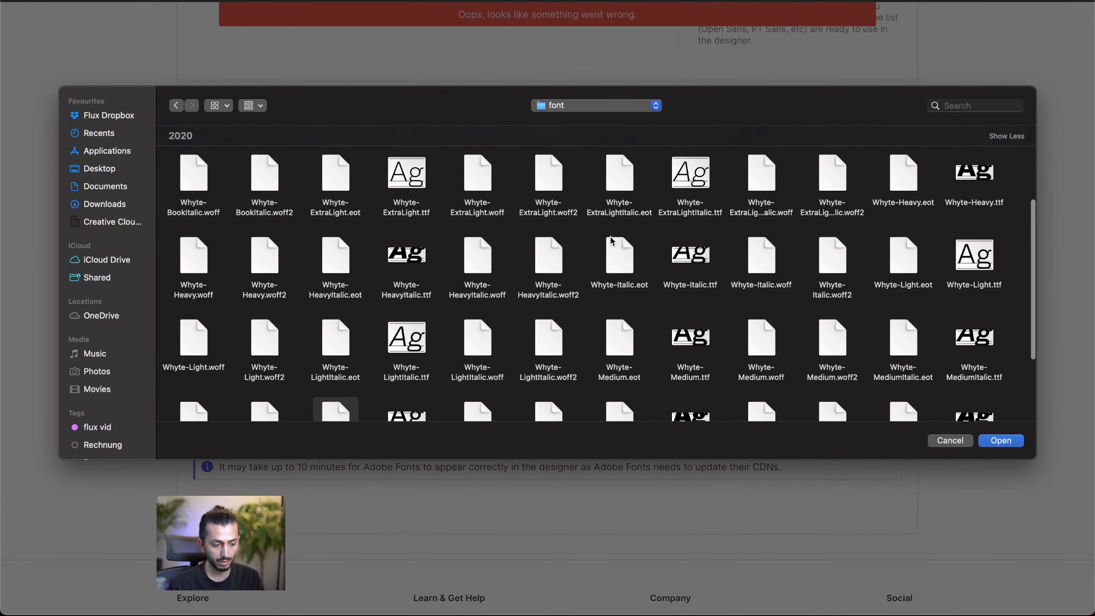
scroll(564, 260, "down", 2)
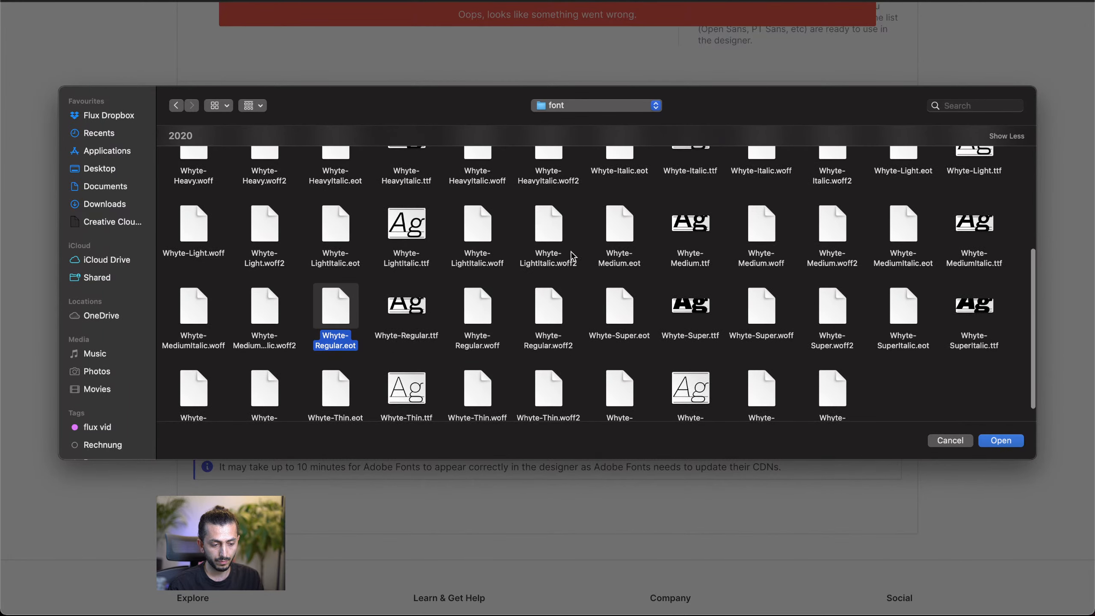
left_click(621, 243)
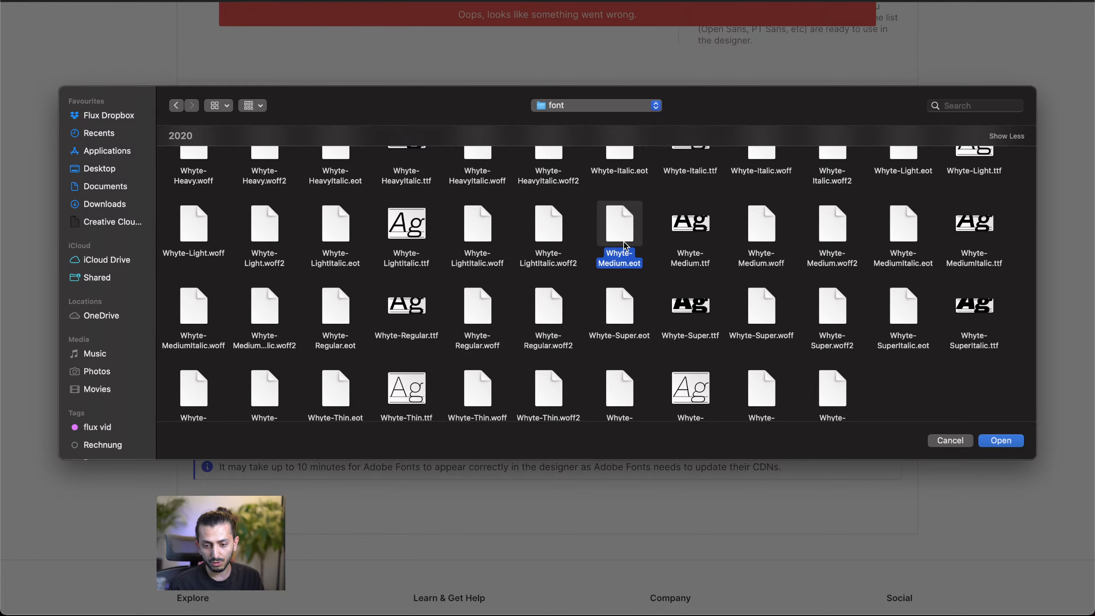
scroll(625, 245, "down", 1)
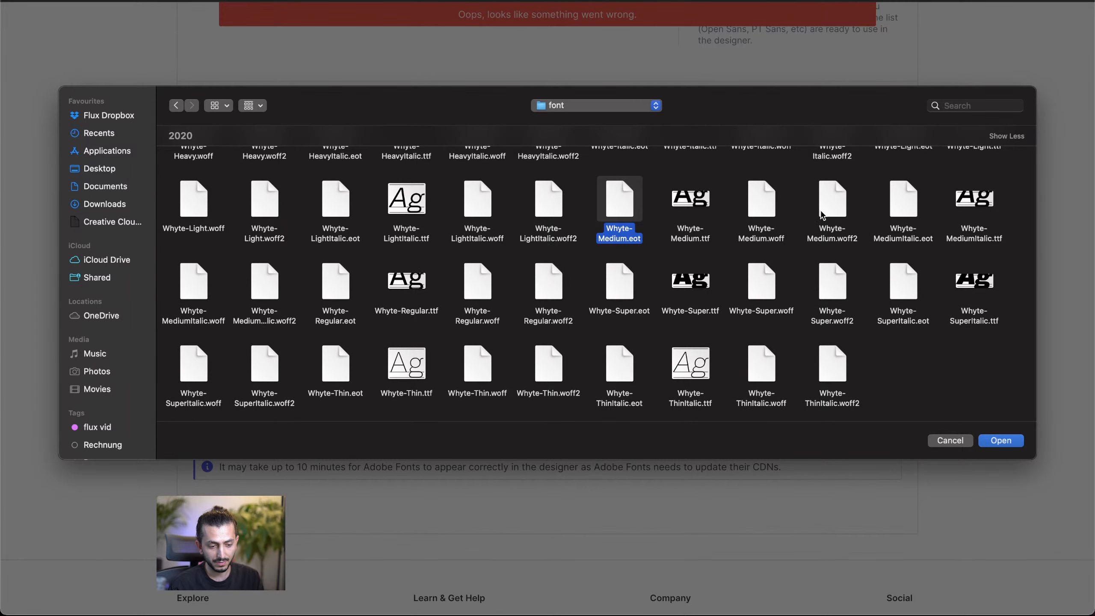
Step: Select Whyte-Medium.woff2 and Whyte-Regular.woff2 together and load them into the site's Custom Fonts section
left_click(835, 209)
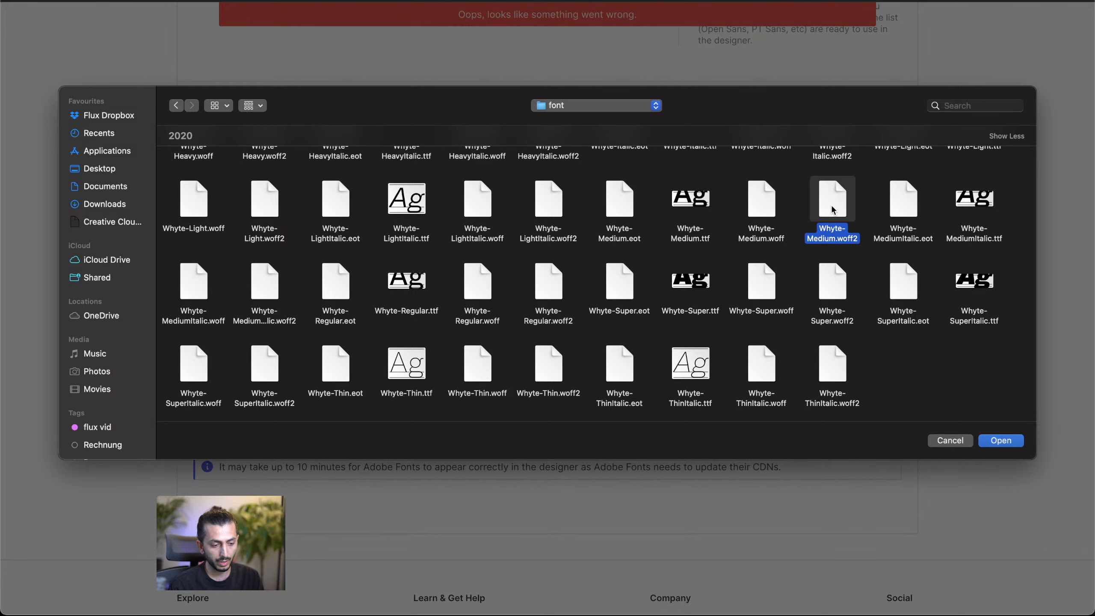
scroll(832, 210, "up", 1)
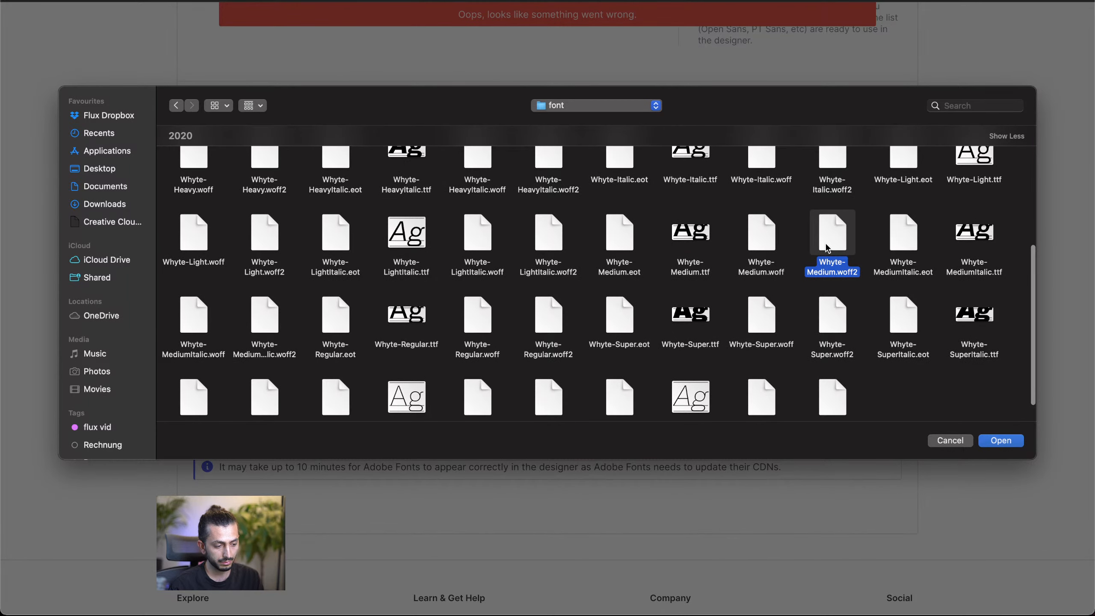
scroll(827, 249, "down", 1)
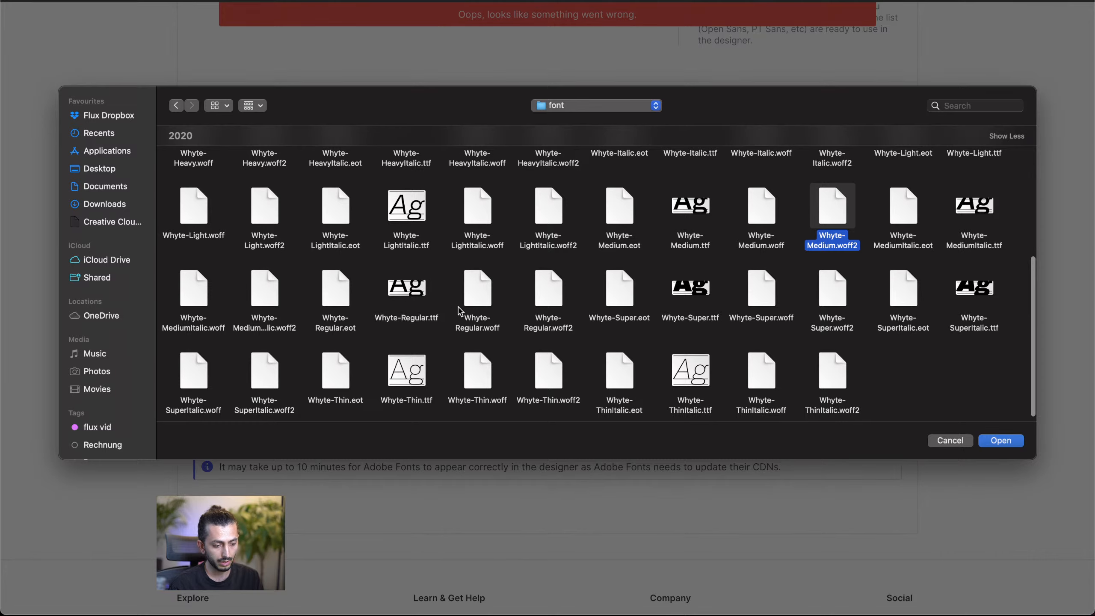
left_click(555, 300, "super")
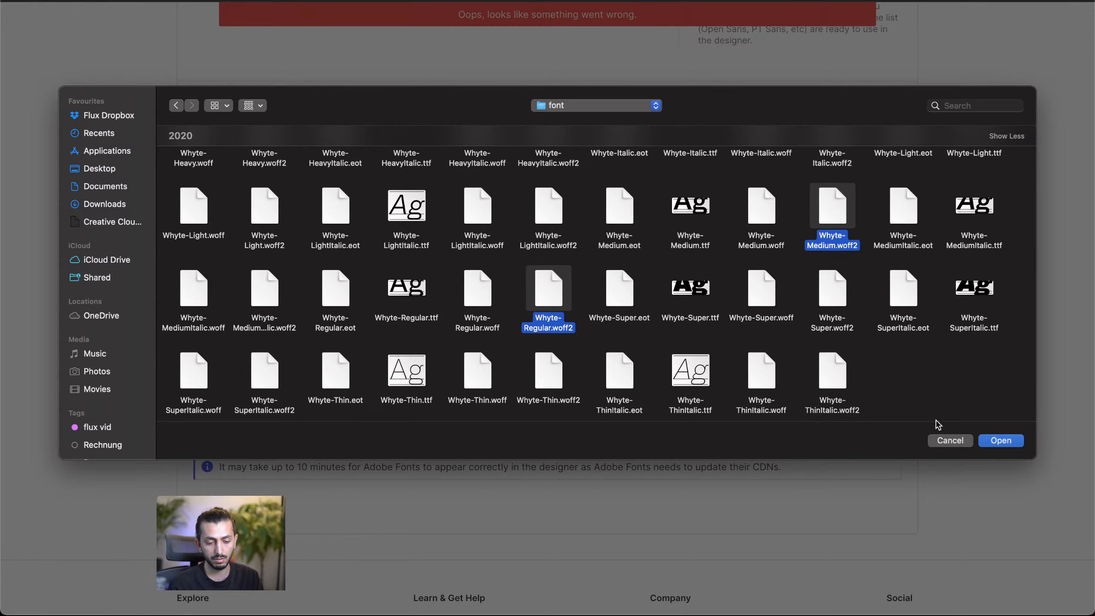
left_click(1001, 440)
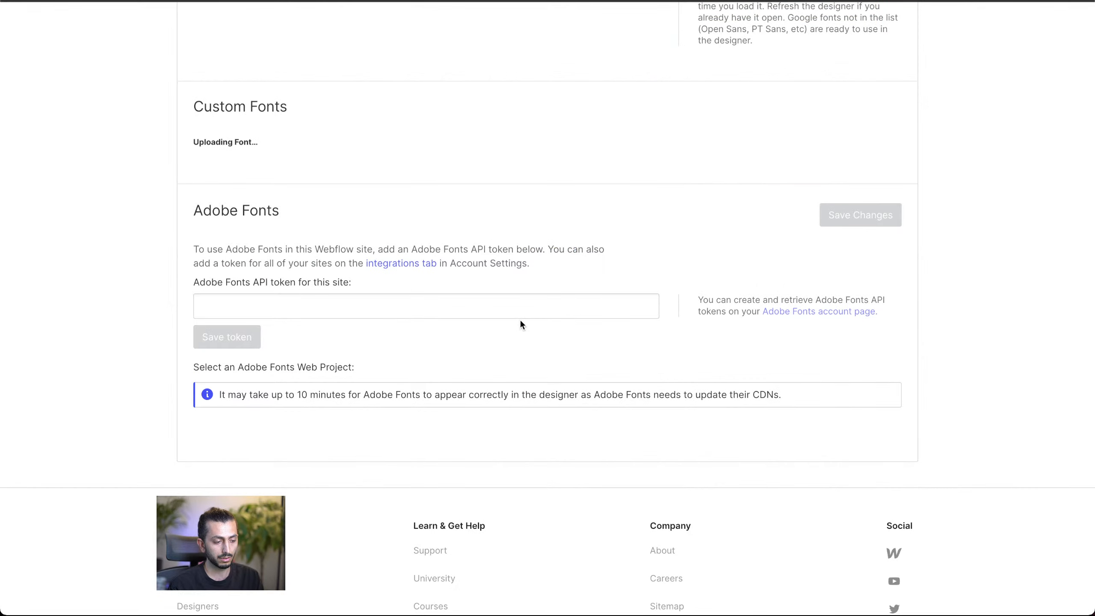
scroll(520, 318, "up", 2)
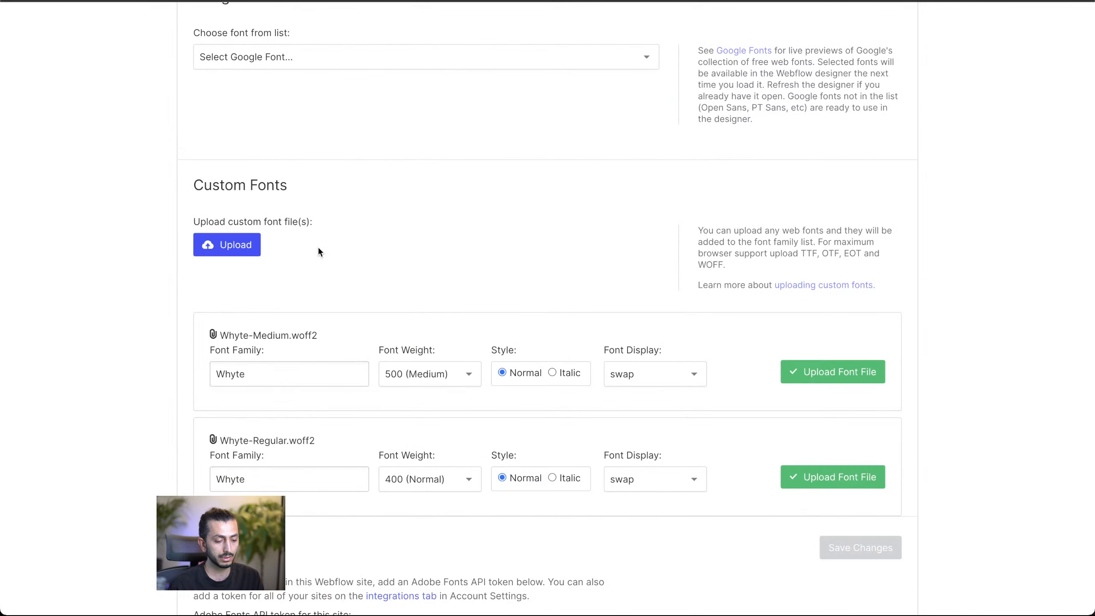
scroll(360, 305, "down", 3)
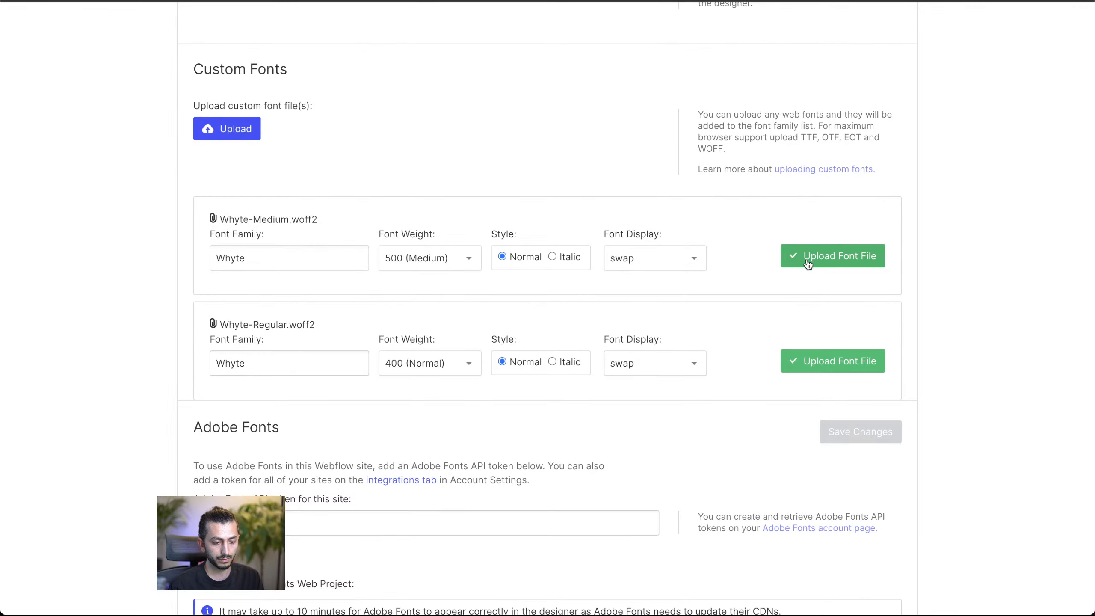
scroll(761, 285, "down", 1)
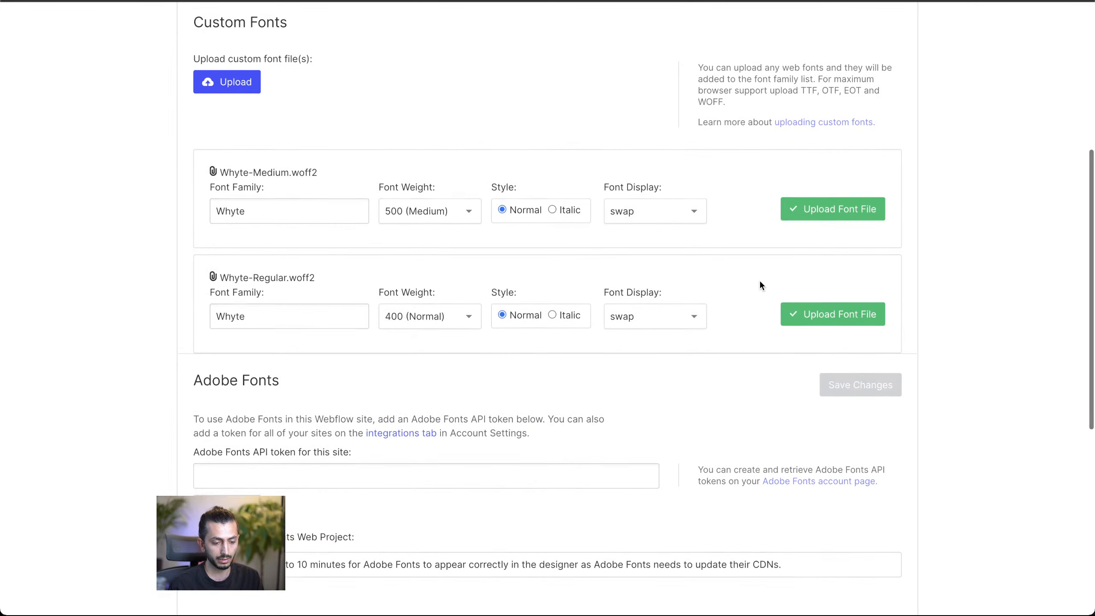
Step: Upload both pending font files, Whyte 500 (Medium) and Whyte 400 (Normal), with normal style and swap display
scroll(760, 279, "up", 4)
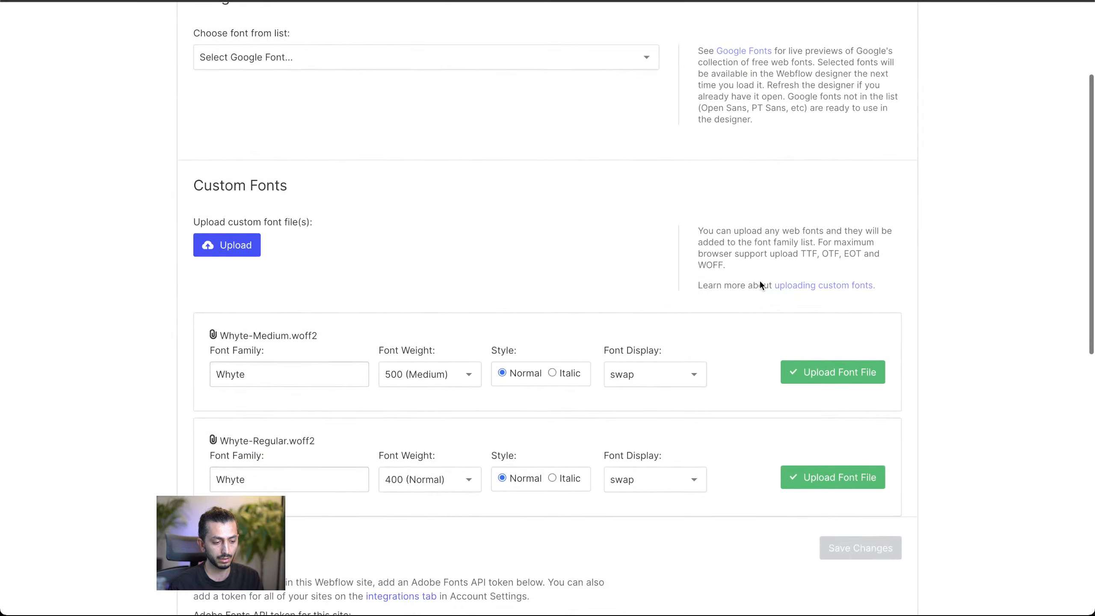
scroll(760, 285, "down", 1)
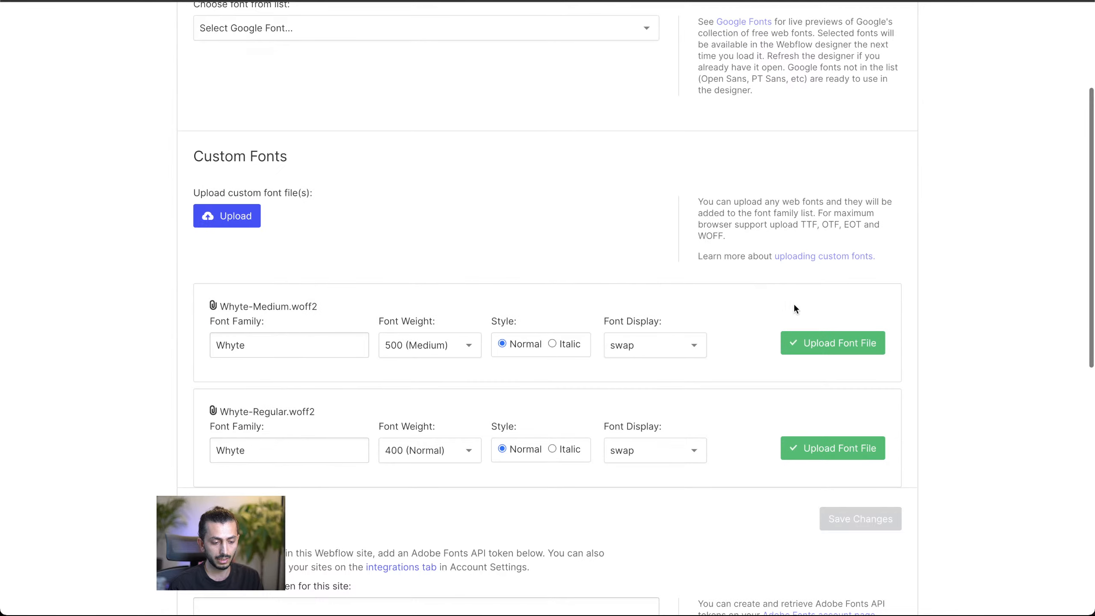
left_click(848, 351)
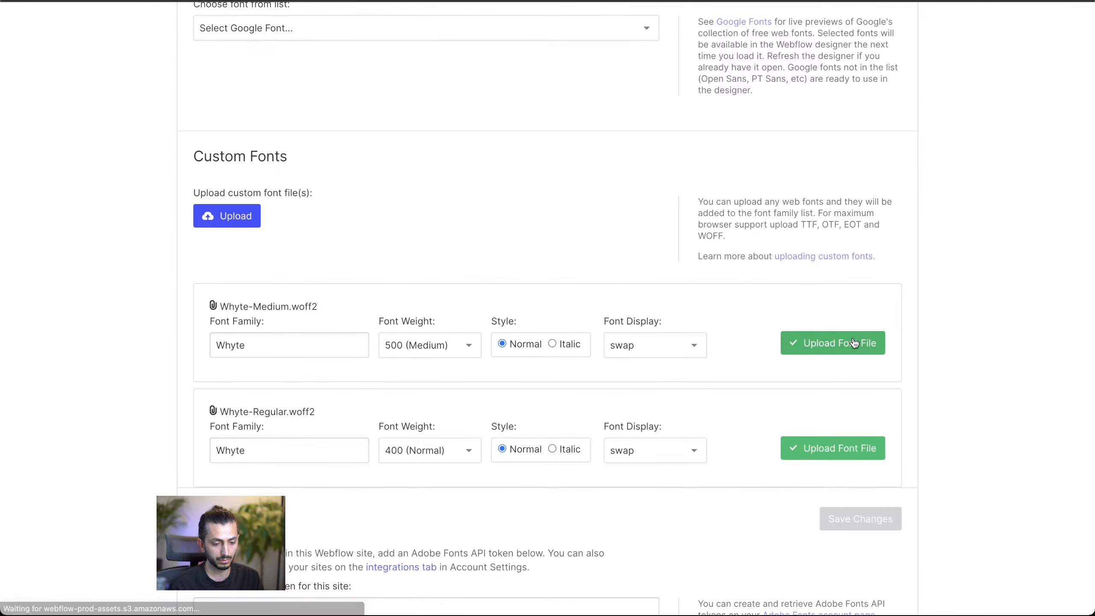
scroll(765, 378, "down", 1)
left_click(845, 317)
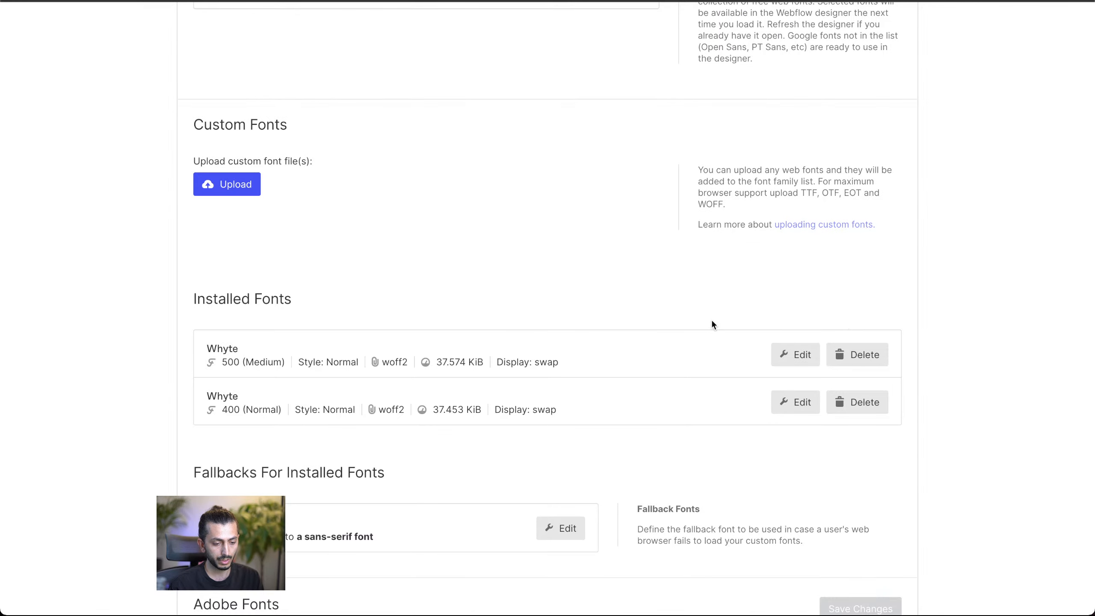
scroll(716, 322, "down", 2)
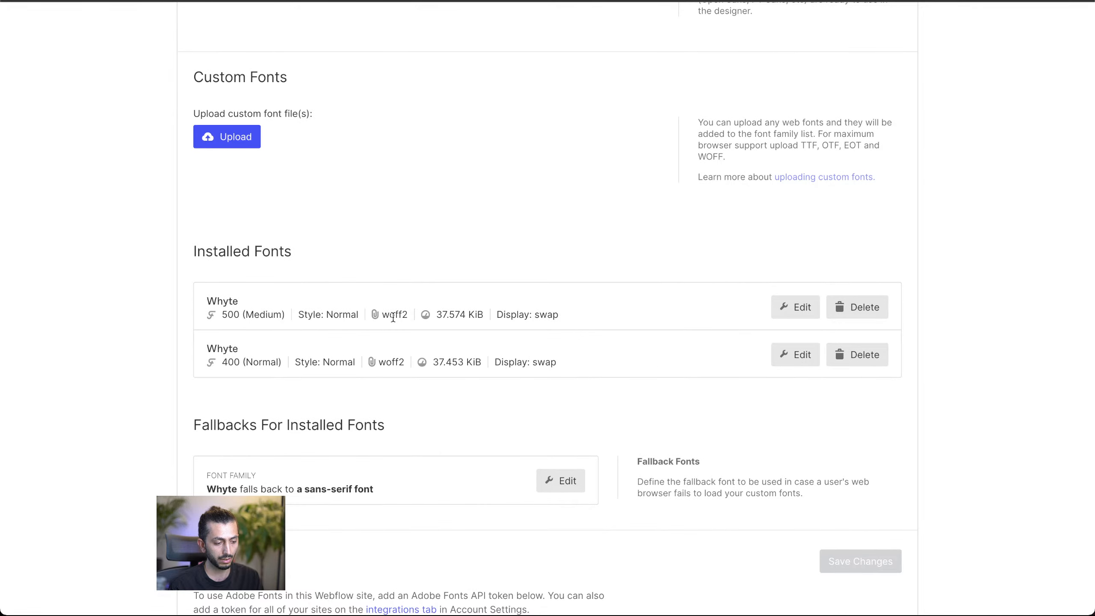
scroll(245, 300, "up", 8)
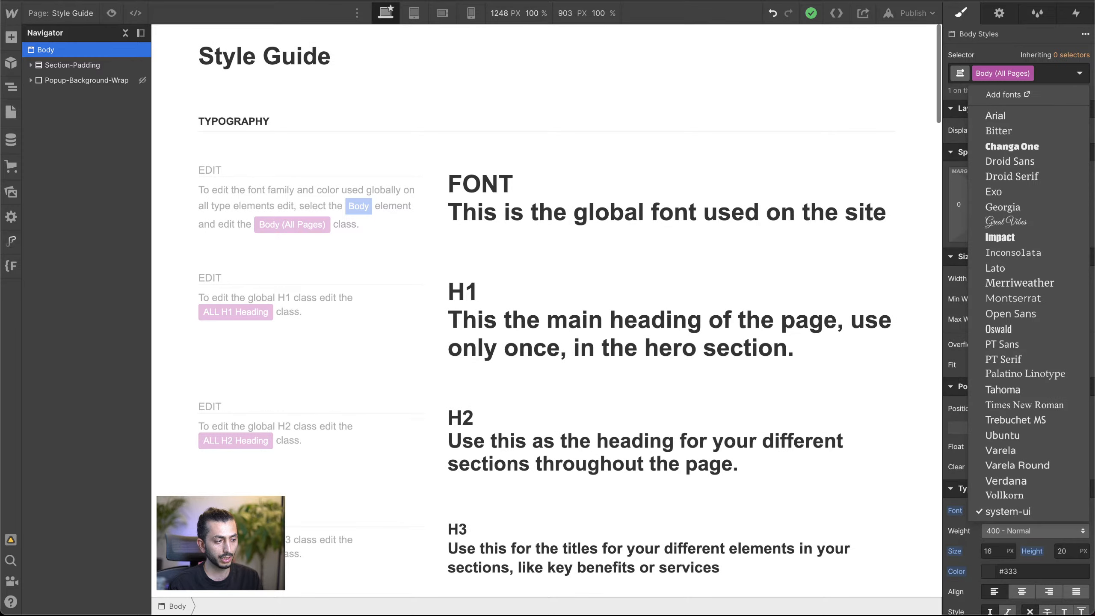
Step: Return to the Webflow Designer, reload the style guide page and select its Body element
key("super+r")
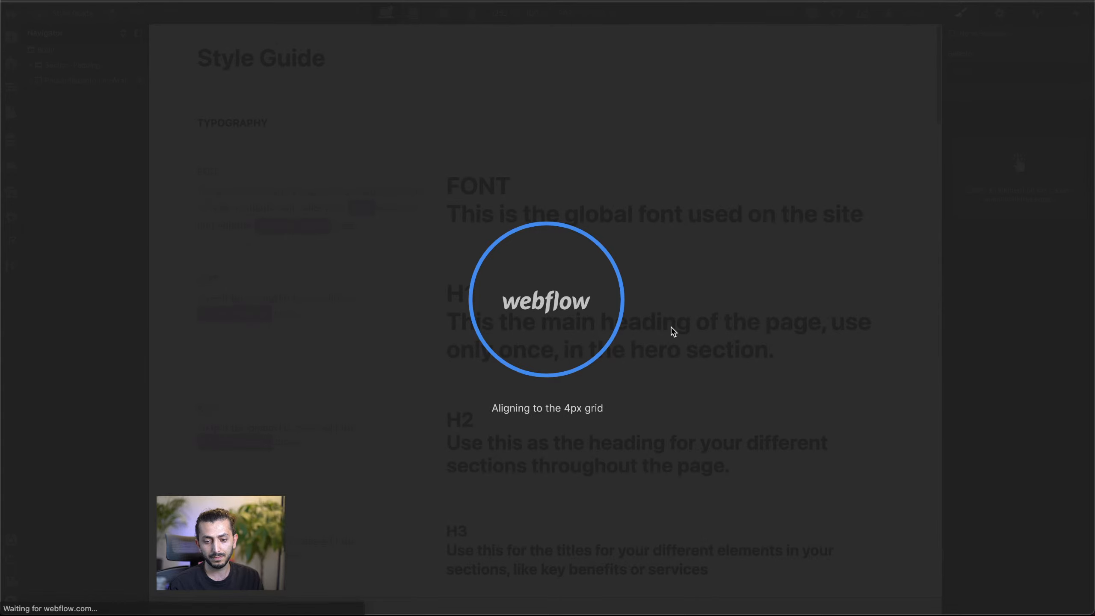
scroll(574, 372, "down", 2)
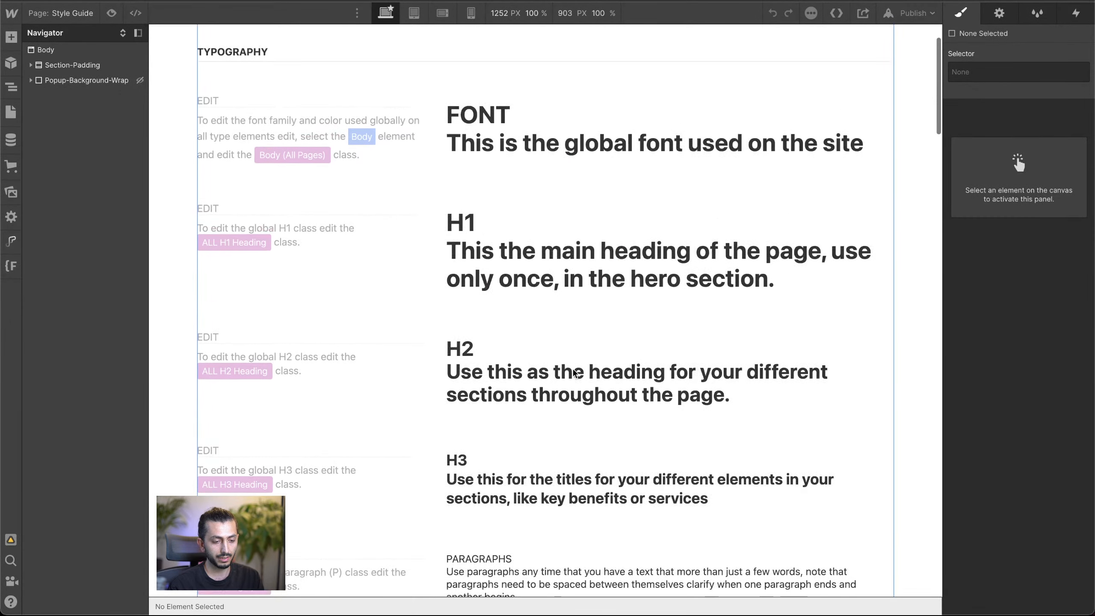
scroll(574, 372, "up", 2)
left_click(171, 118)
left_click(91, 49)
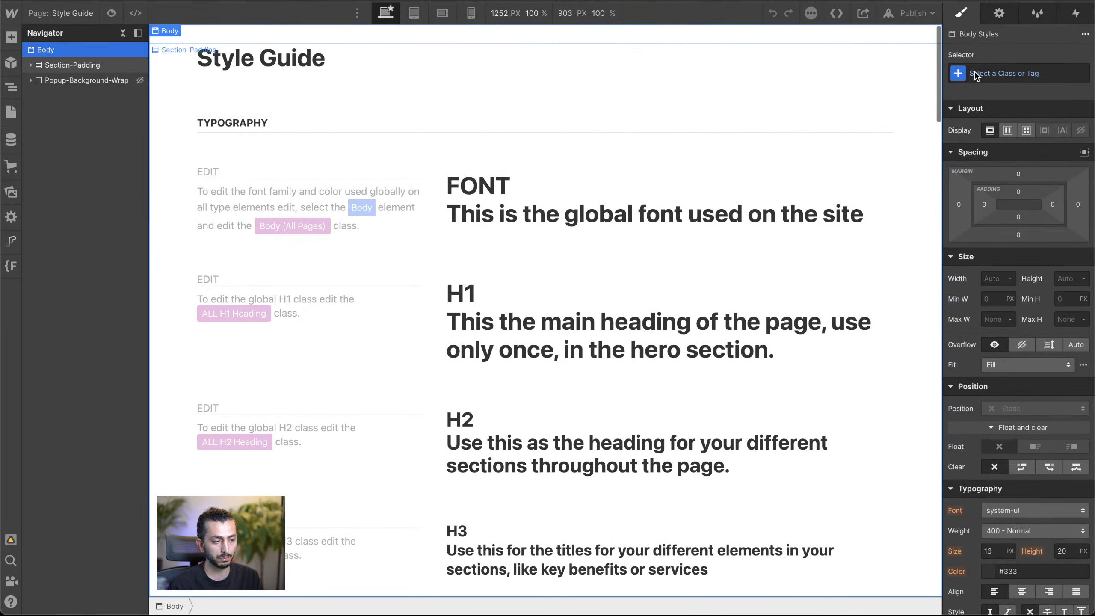
Step: Choose the Body (All Pages) tag as the selector and set its font to Whyte
left_click(976, 75)
left_click(998, 140)
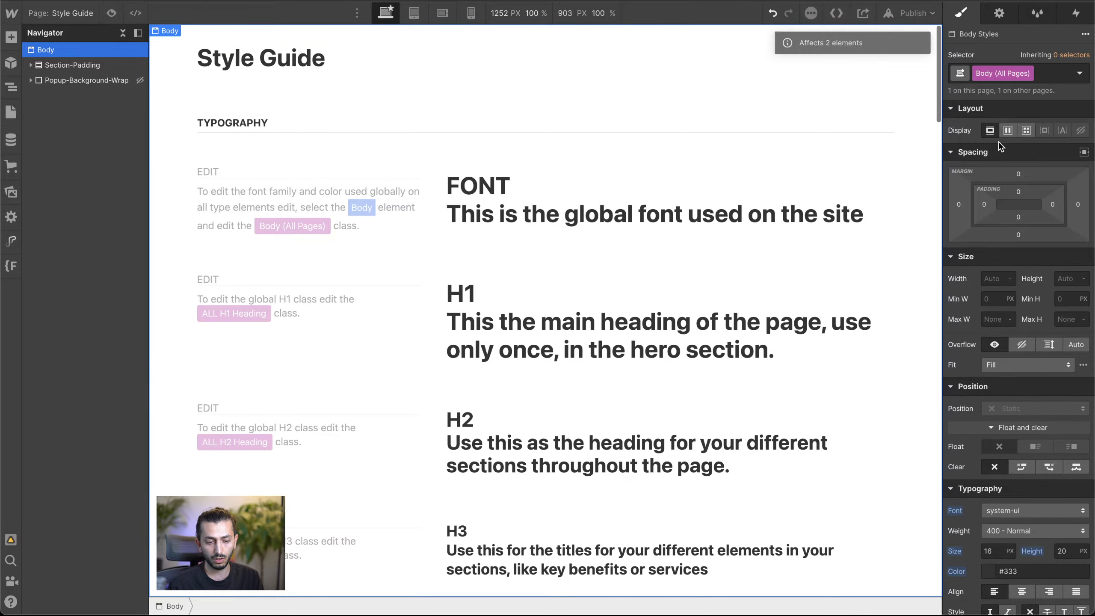
scroll(998, 146, "down", 5)
left_click(1008, 313)
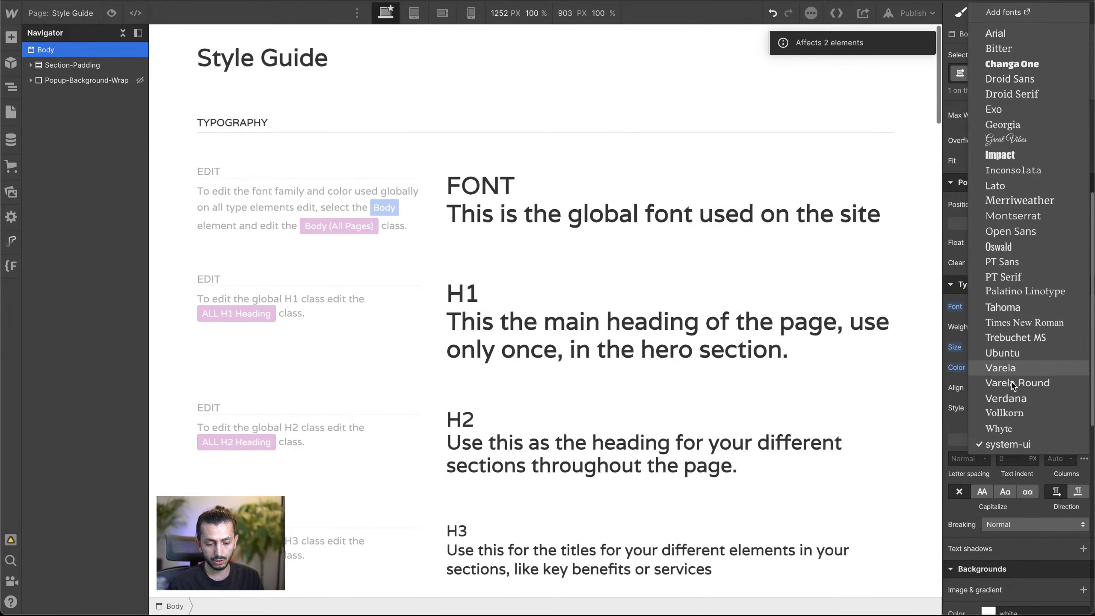
left_click(1024, 427)
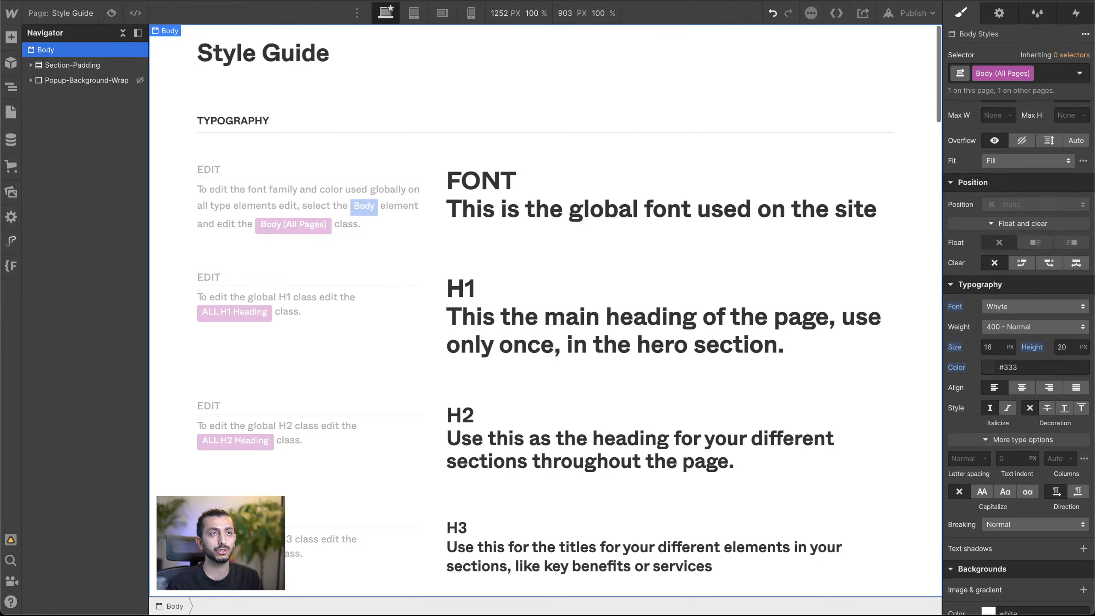
Step: Inspect the text styles of the hero subheading, the organizations blurb and the "Explore ideas together" paragraph on the Figma homepage
left_click(994, 348)
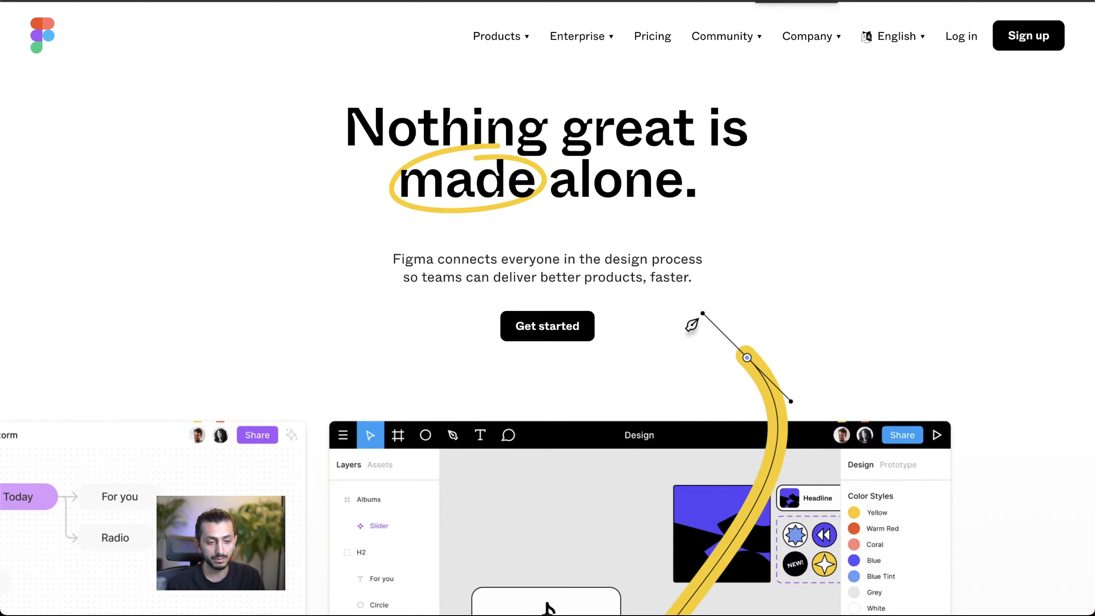
left_click(797, 1)
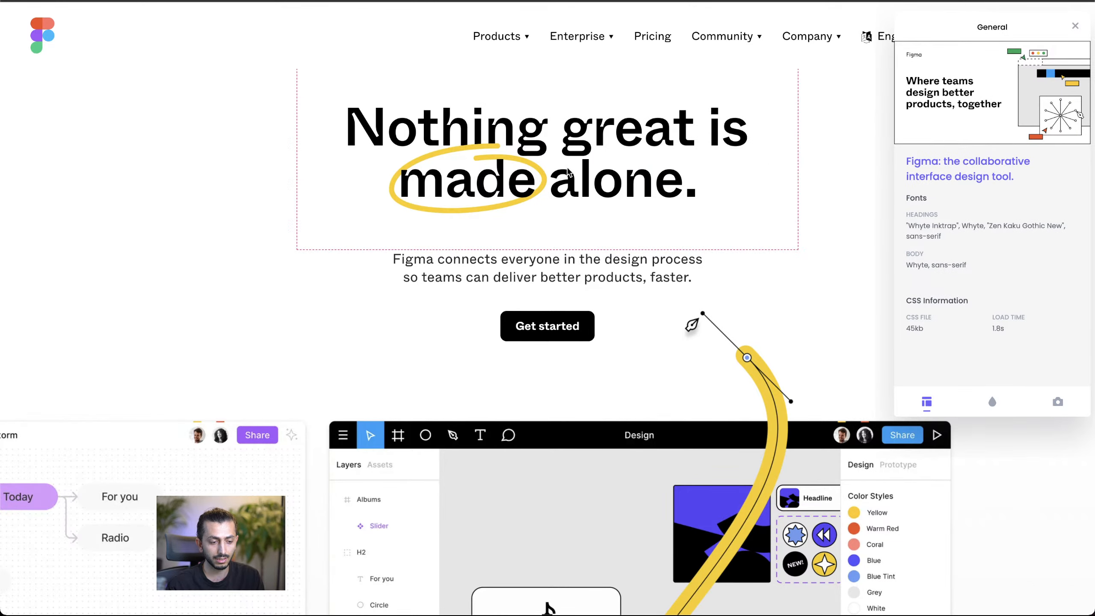
left_click(551, 271)
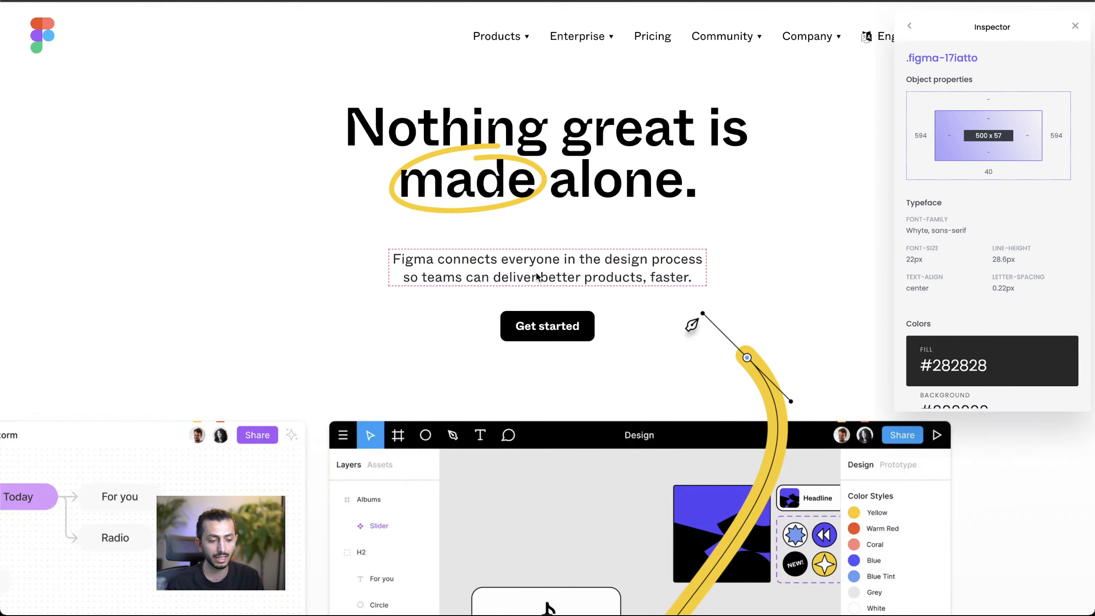
scroll(536, 276, "down", 15)
left_click(388, 163)
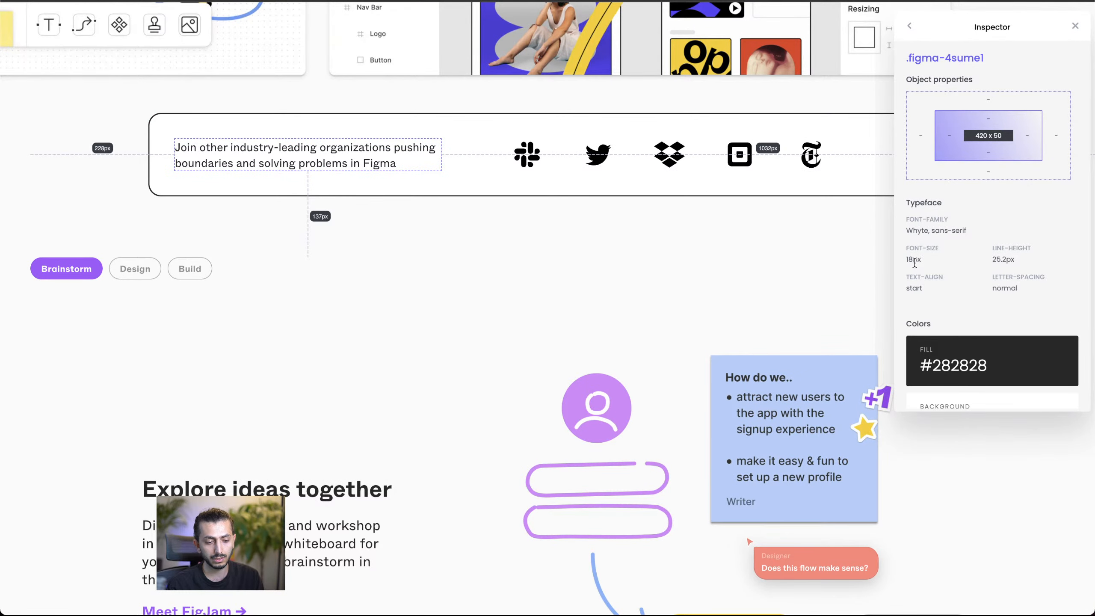
scroll(369, 457, "down", 3)
left_click(319, 441)
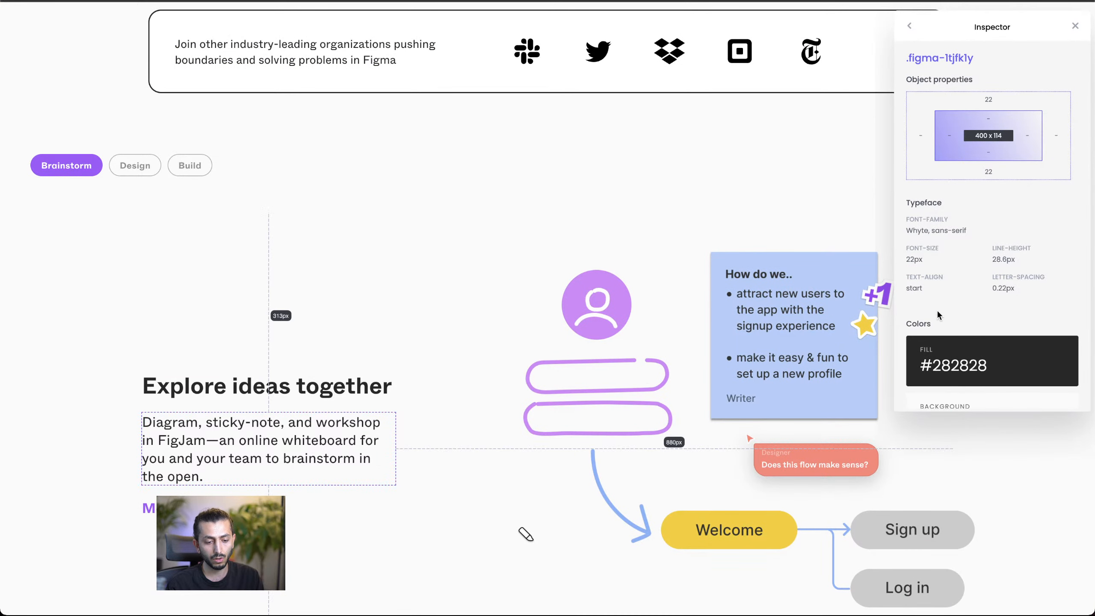
Step: Inspect the font size and line height of the FigJam testimonial quote and the "Bring those ideas to life" paragraph
scroll(334, 407, "down", 3)
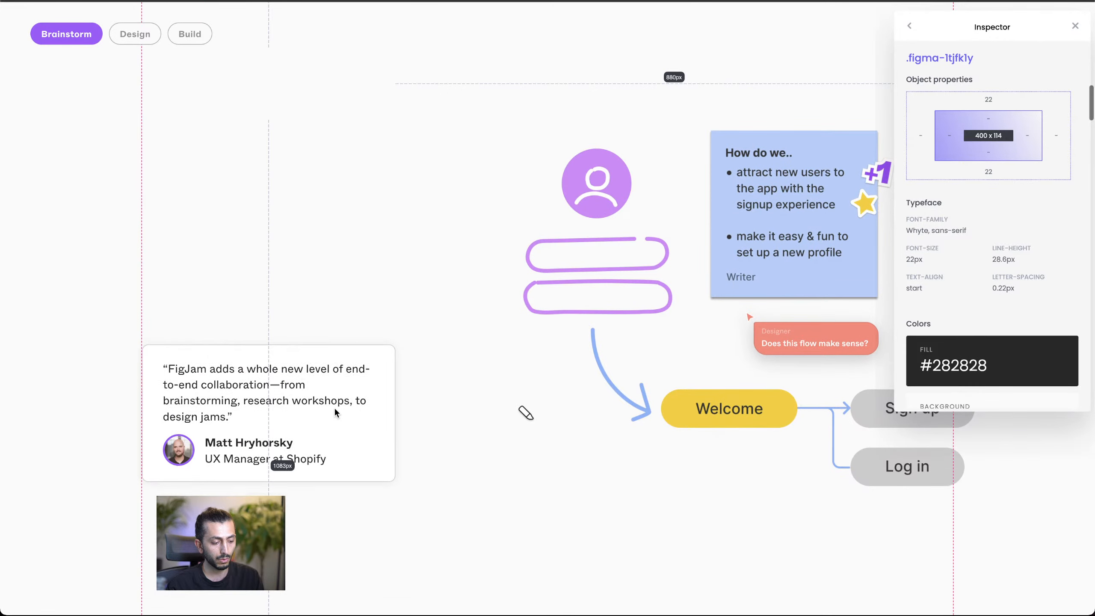
left_click(260, 382)
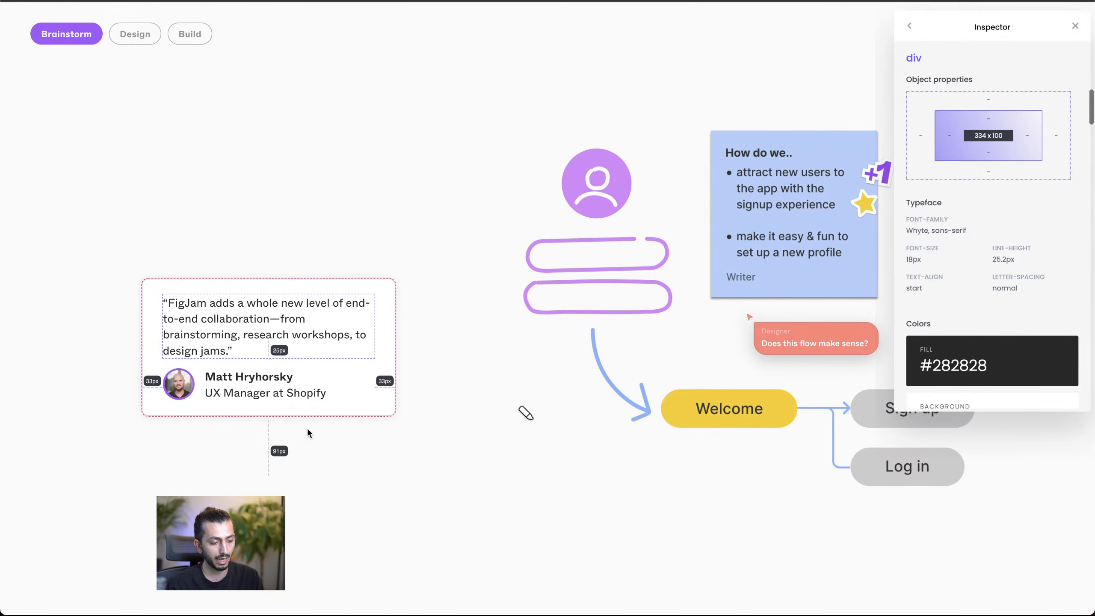
scroll(307, 427, "down", 5)
left_click(323, 366)
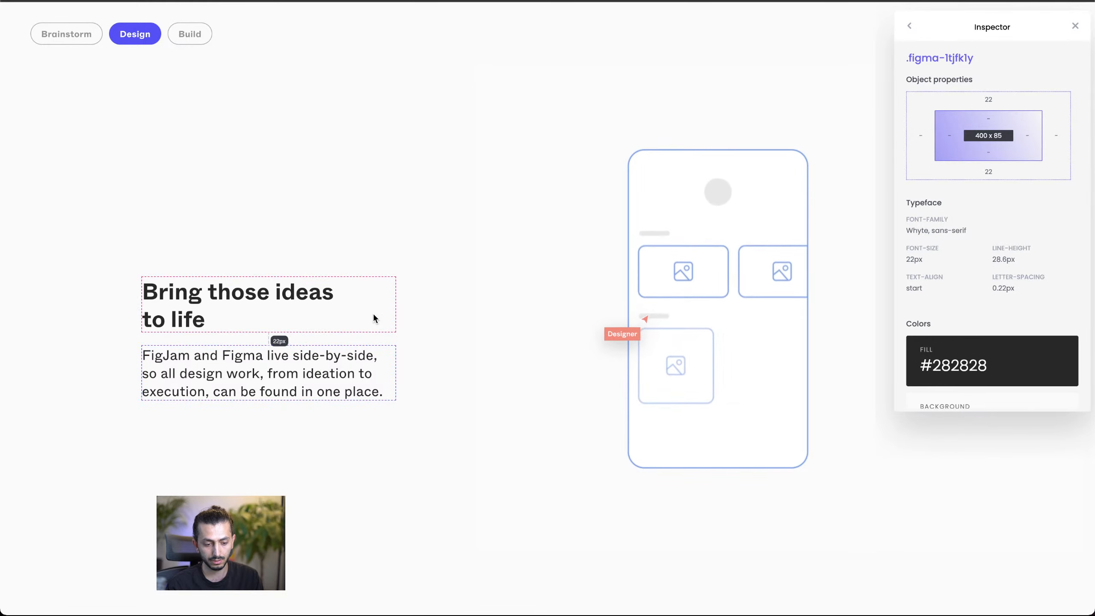
scroll(397, 316, "down", 5)
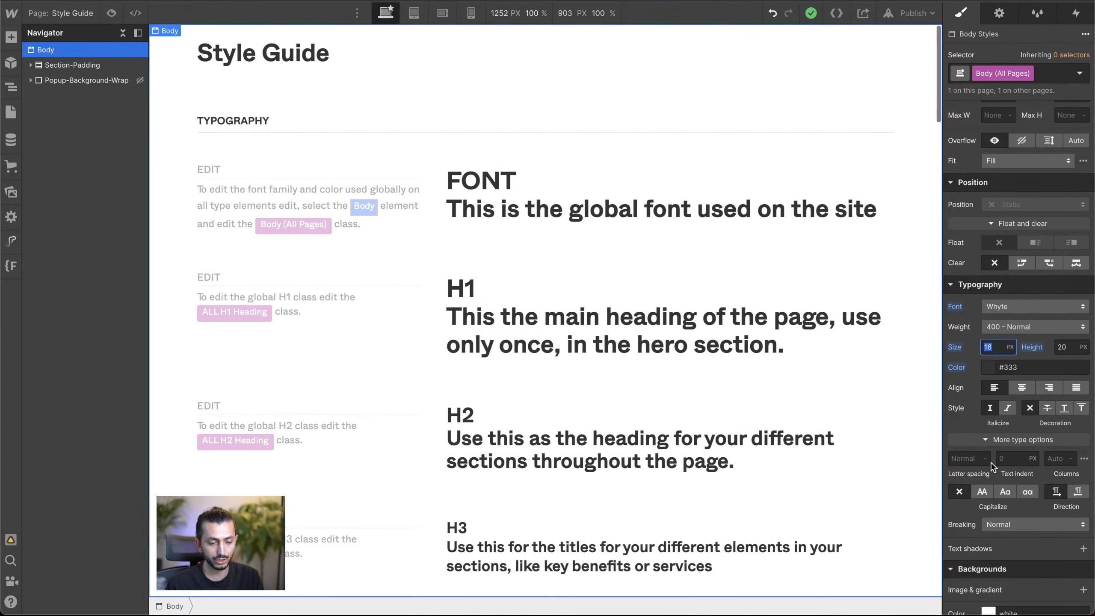
Step: Back in the Webflow Designer, set the Body (All Pages) font size to 18 px and the line height to 1.5
type("18")
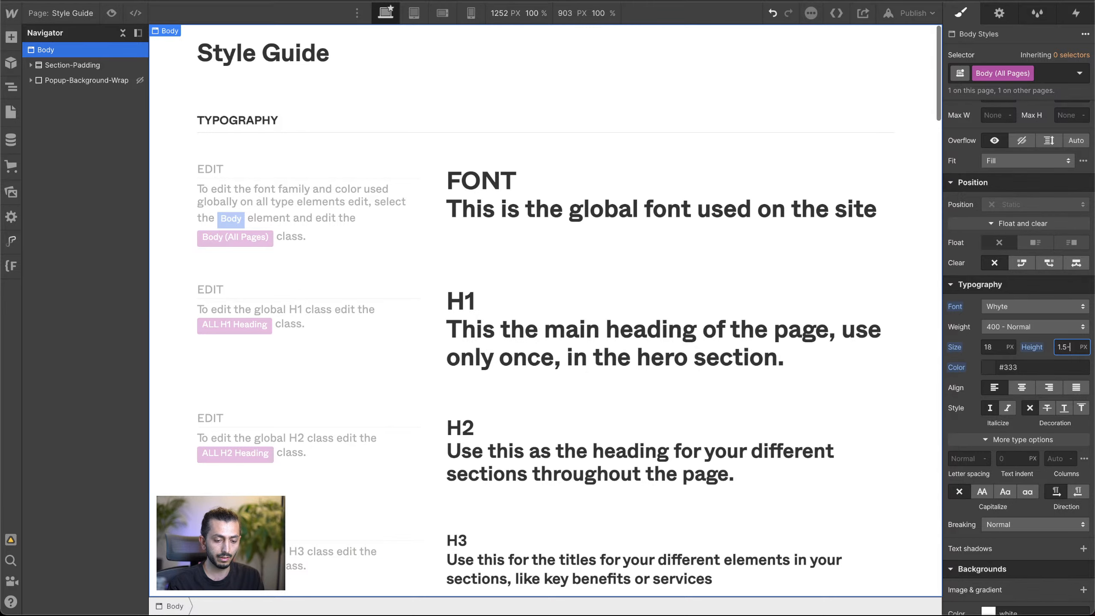
key("Return")
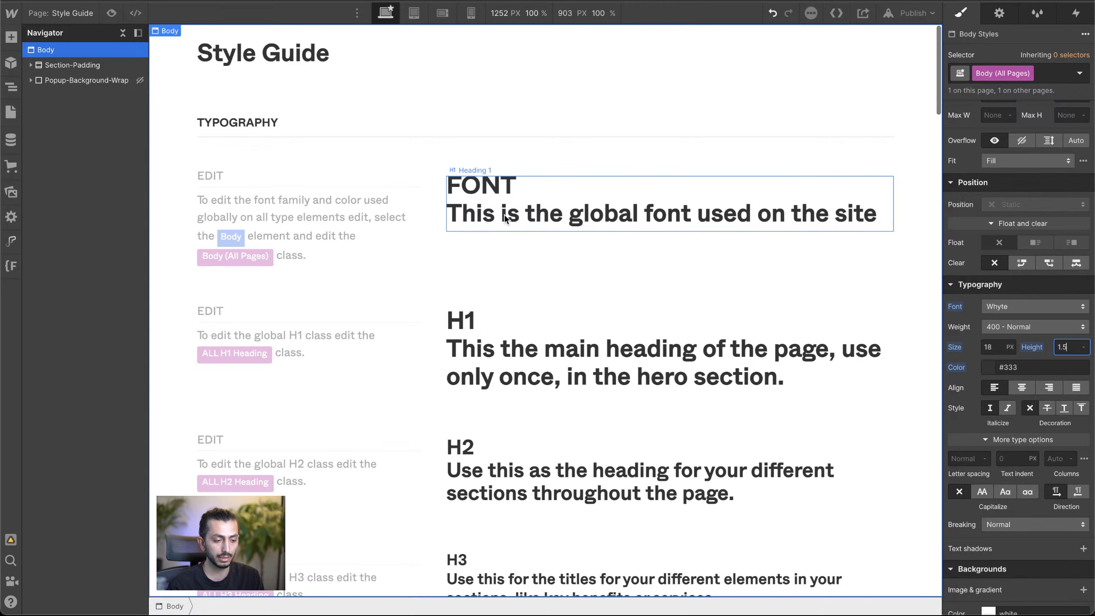
scroll(504, 219, "down", 1)
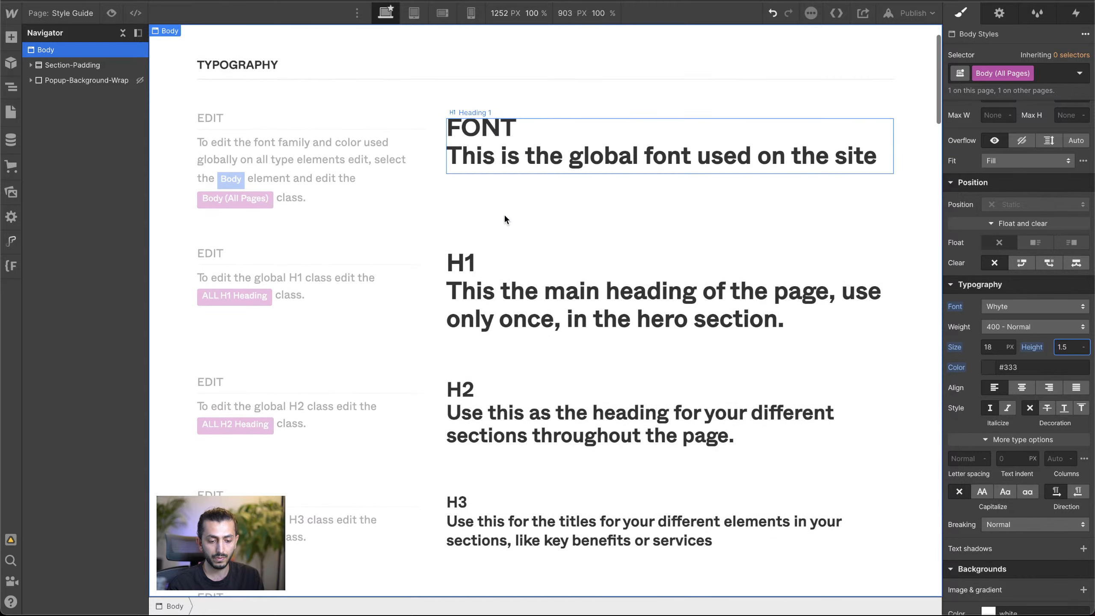
Step: Open the Body text color for editing and copy the fill color of the "Bring those ideas to life" paragraph from the Figma homepage
left_click(988, 367)
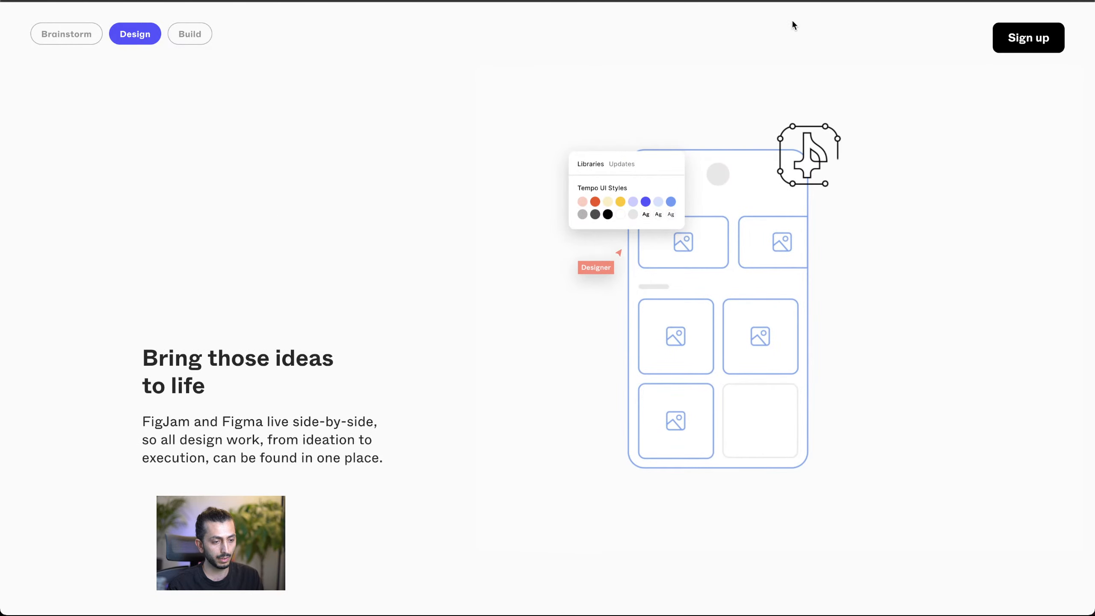
key("alt+x")
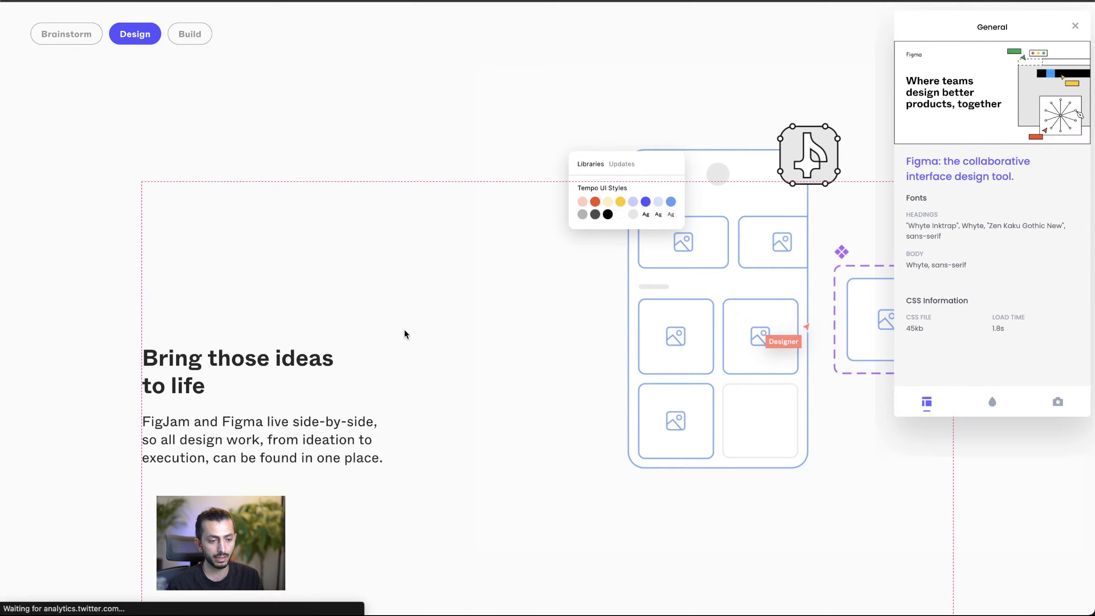
left_click(281, 427)
mouse_move(1054, 362)
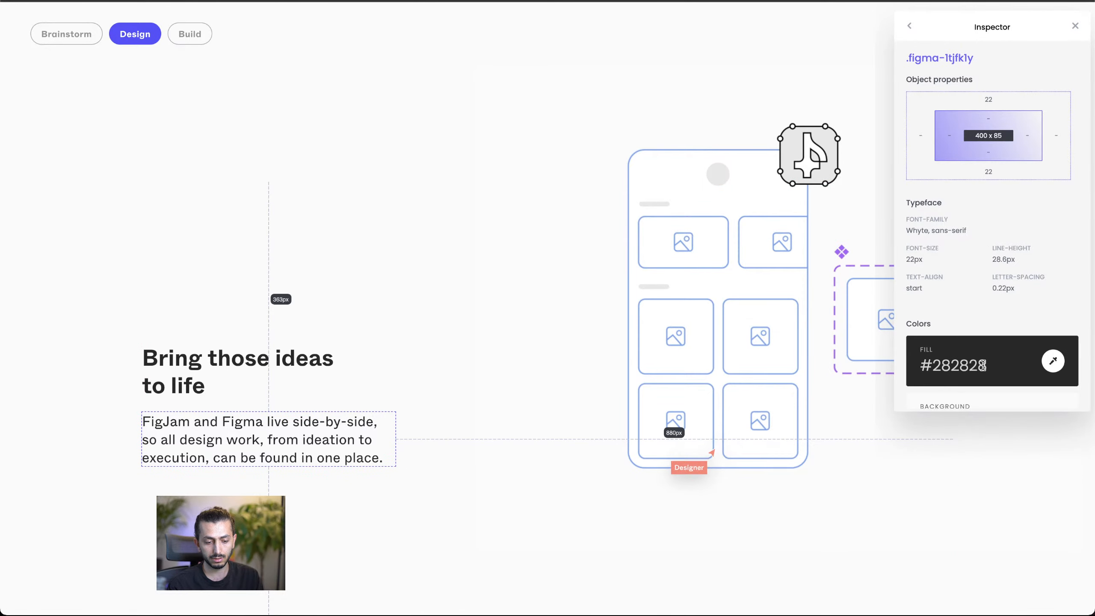
left_click(1053, 362)
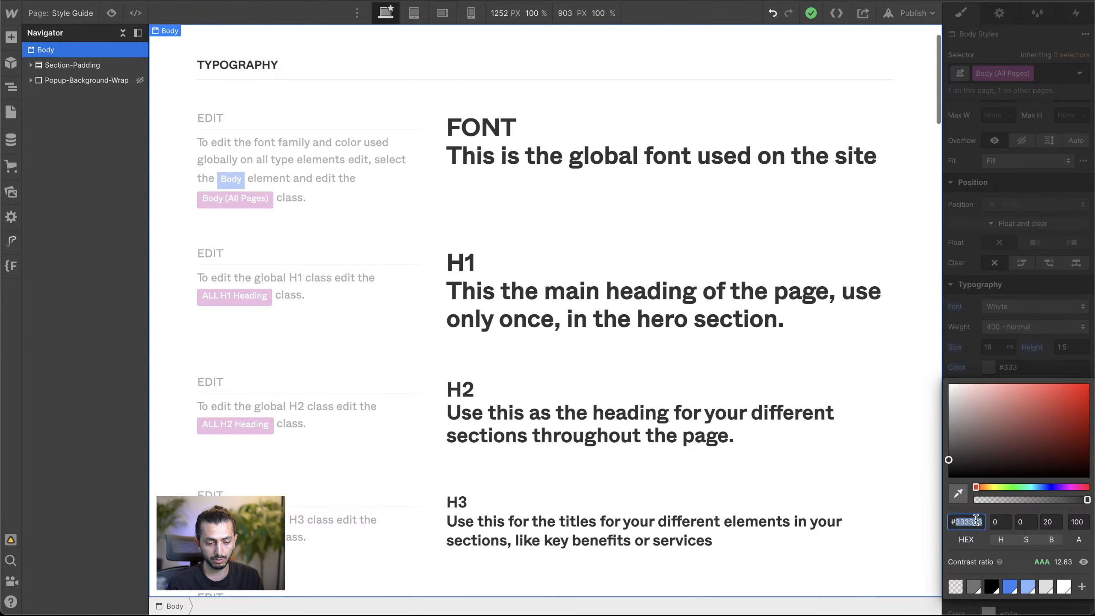
Step: Set the Body (All Pages) text color to #282828 in Webflow and save it as a new color swatch
left_click(988, 540)
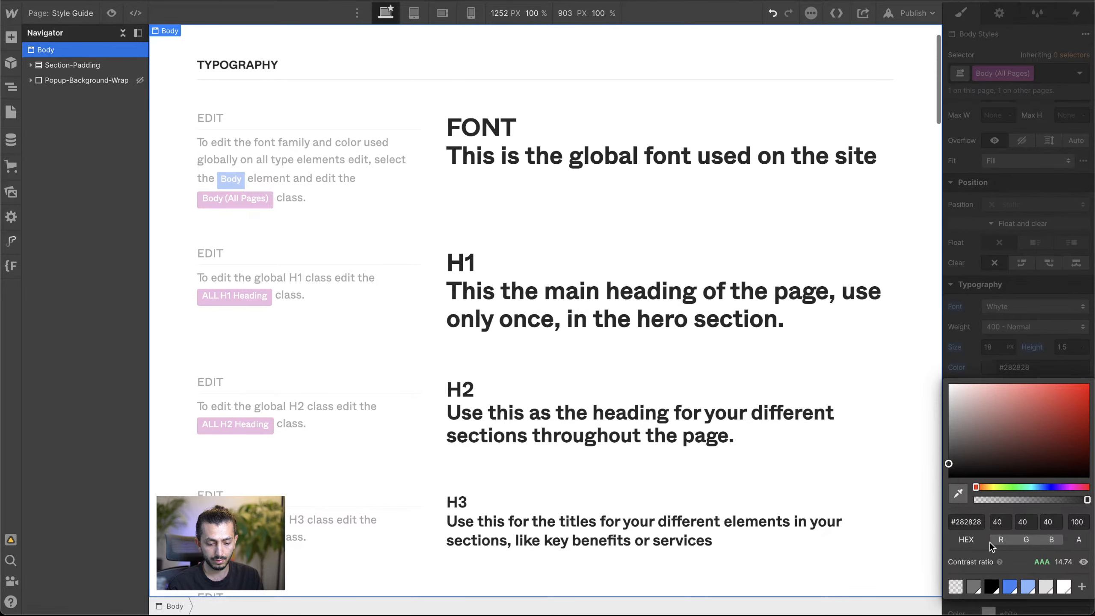
left_click(1082, 587)
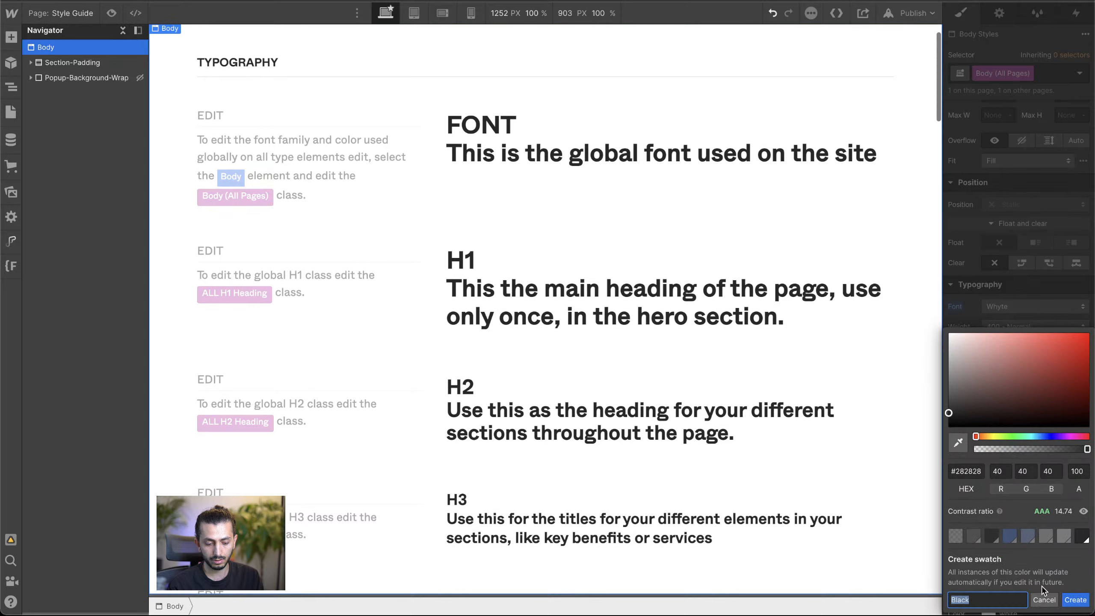
left_click(1075, 600)
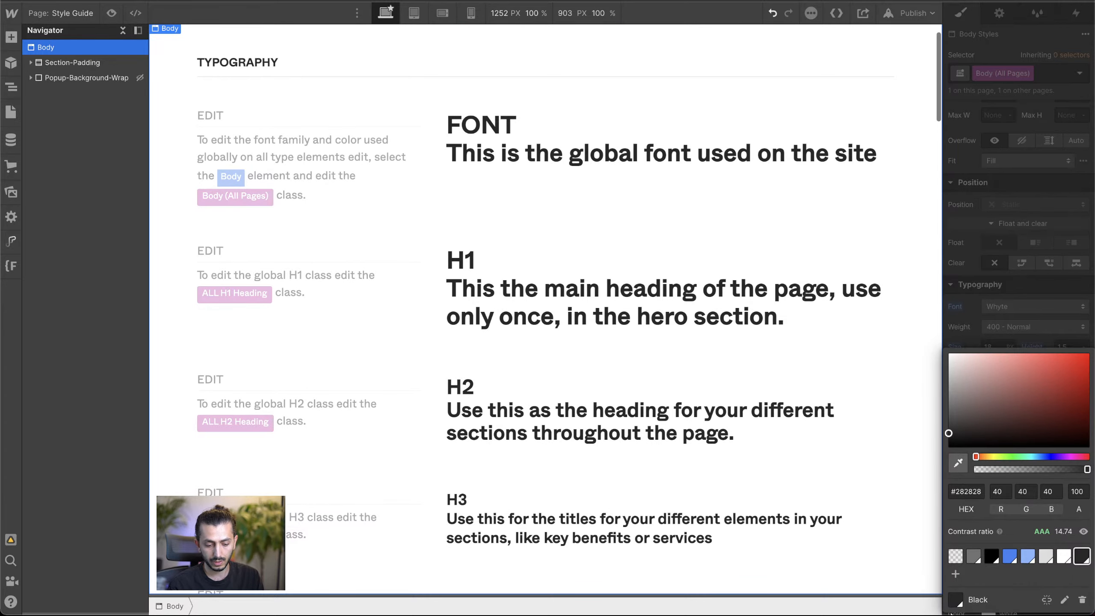
left_click(1026, 280)
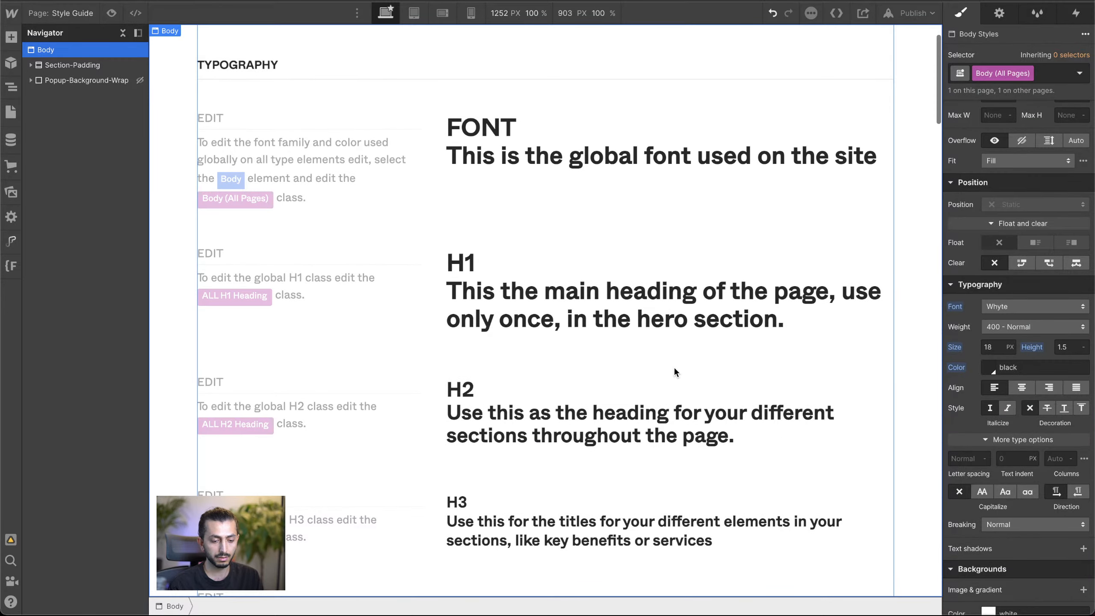
scroll(675, 367, "down", 4)
scroll(674, 367, "up", 5)
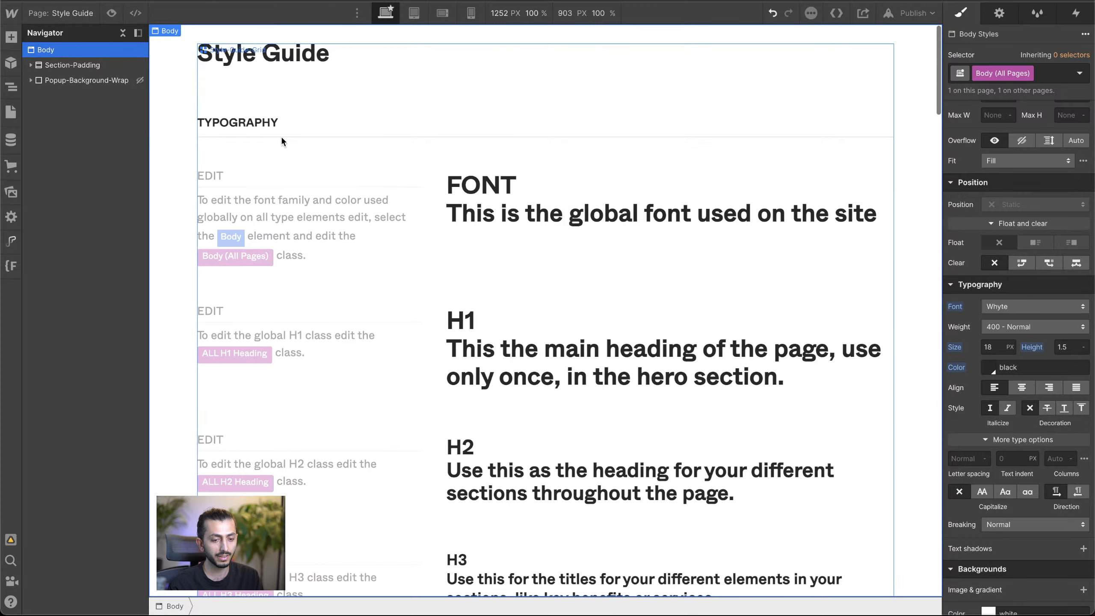
scroll(996, 367, "down", 1)
scroll(1005, 345, "down", 2)
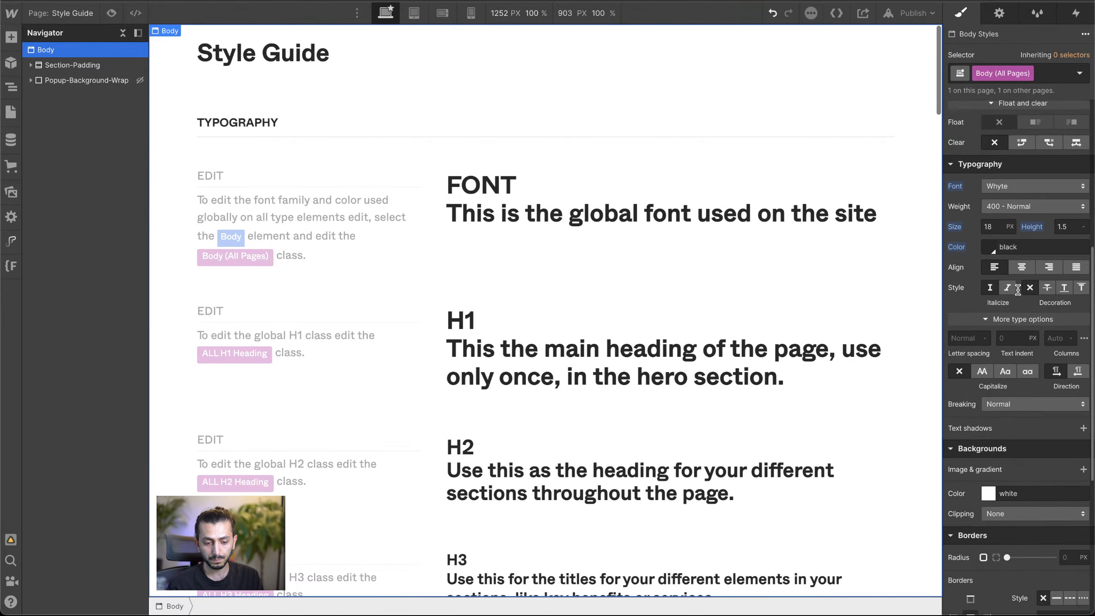
scroll(1018, 290, "down", 2)
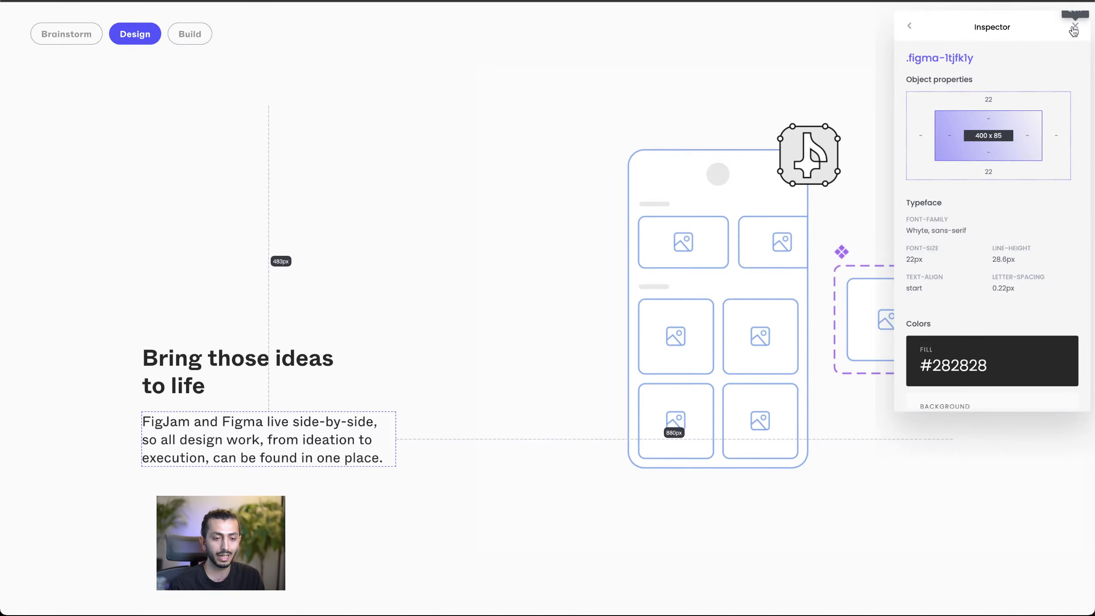
Step: On the Figma homepage, inspect the typography and colors of the Community navigation item and the hero's Get started button
scroll(648, 183, "up", 20)
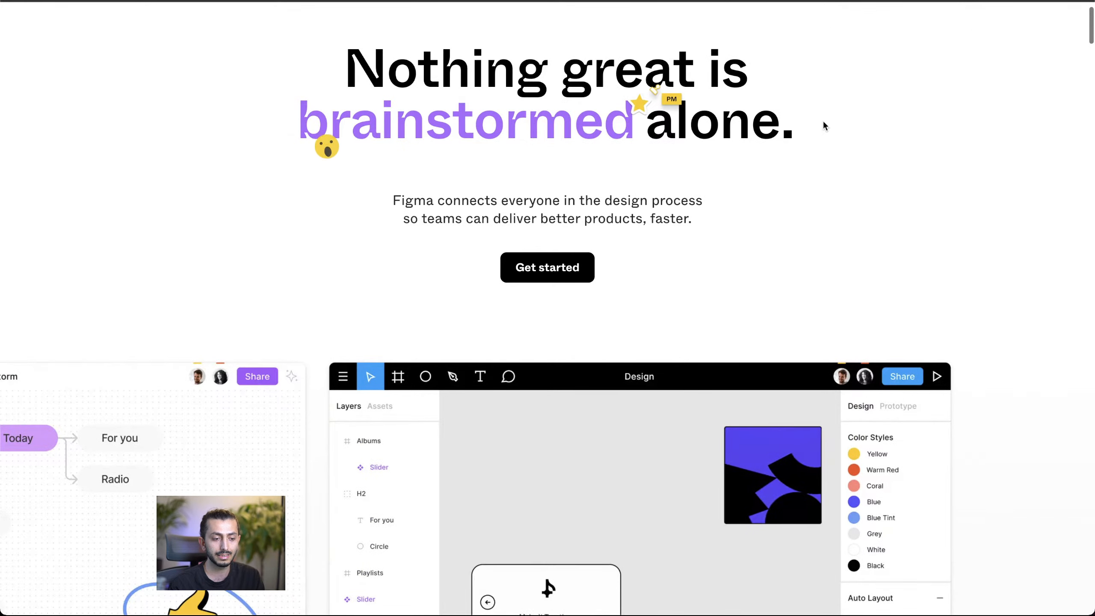
scroll(512, 335, "down", 10)
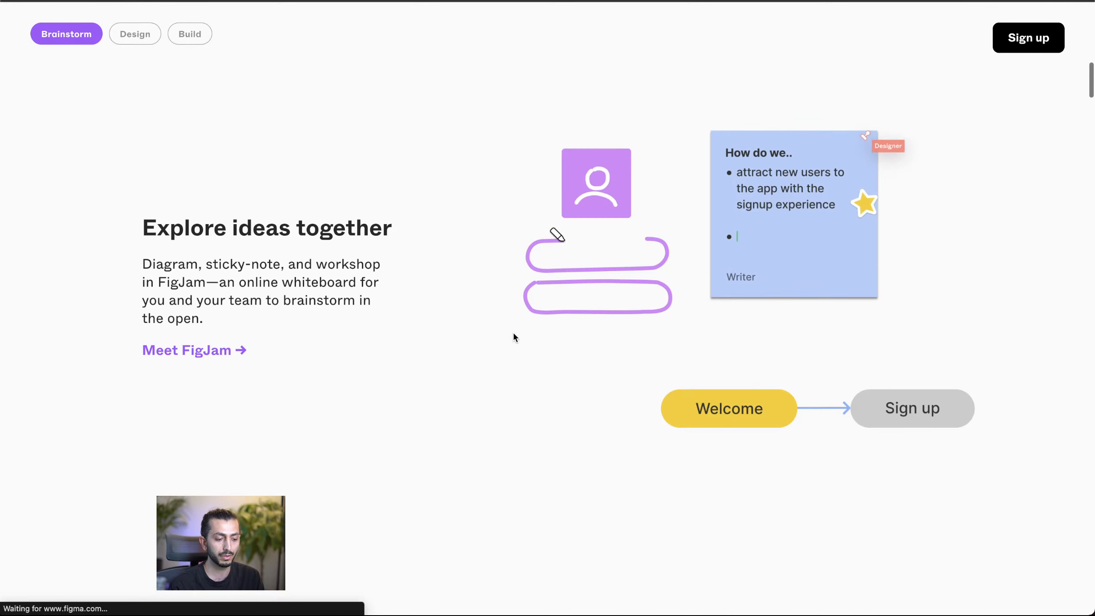
scroll(505, 333, "up", 10)
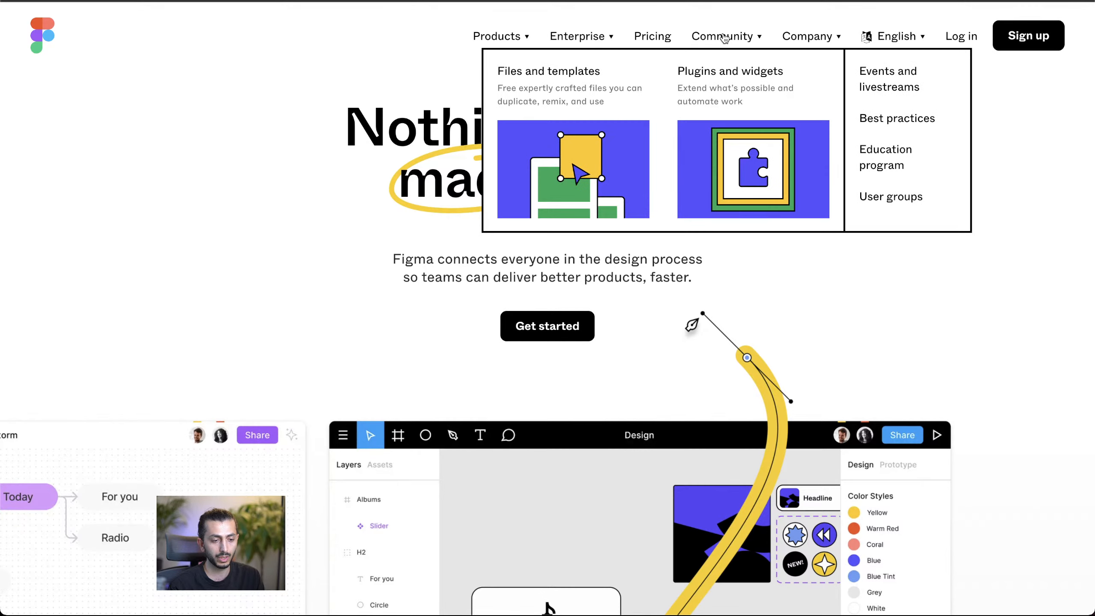
mouse_move(729, 36)
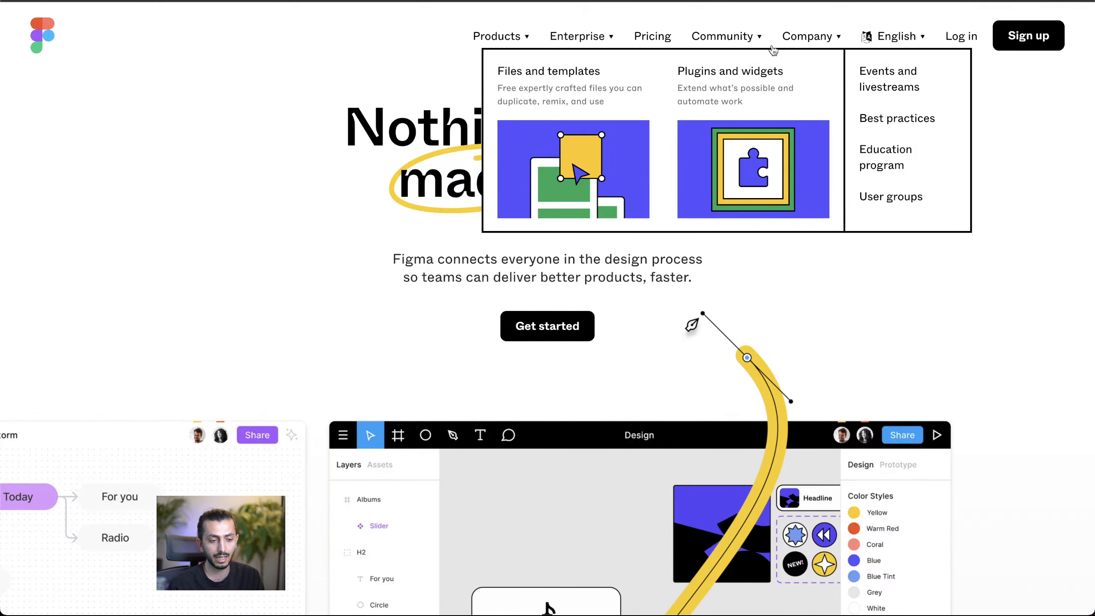
mouse_move(894, 44)
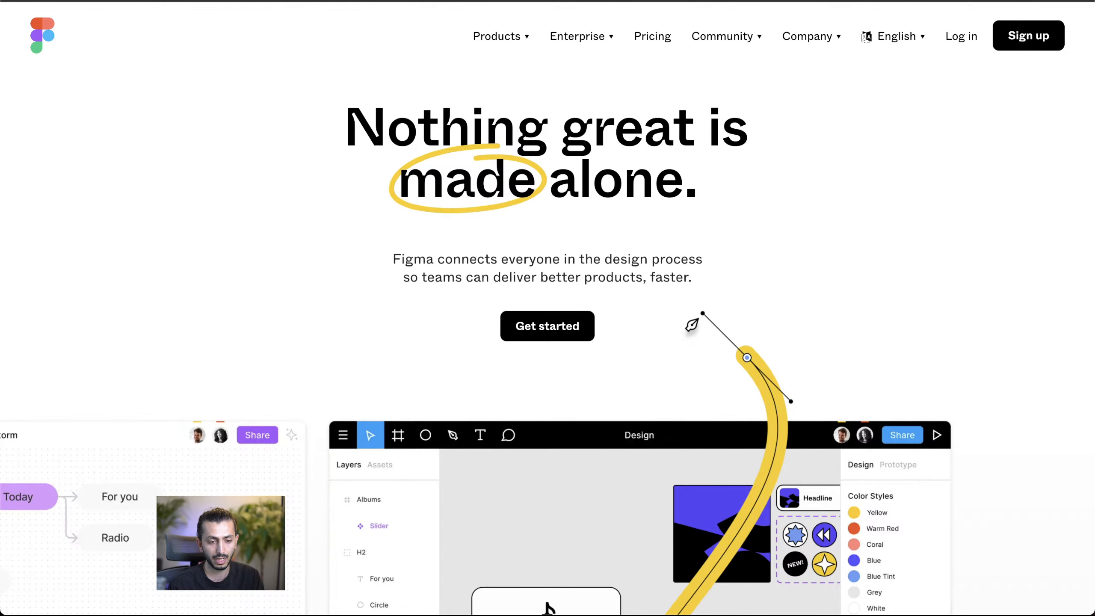
left_click(715, 39)
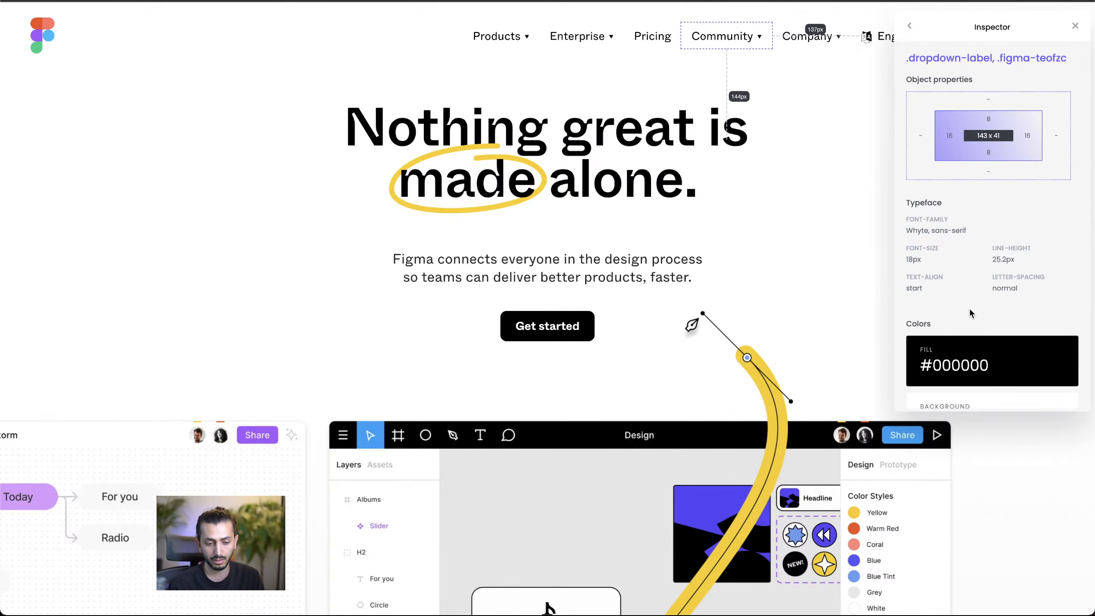
scroll(975, 365, "down", 1)
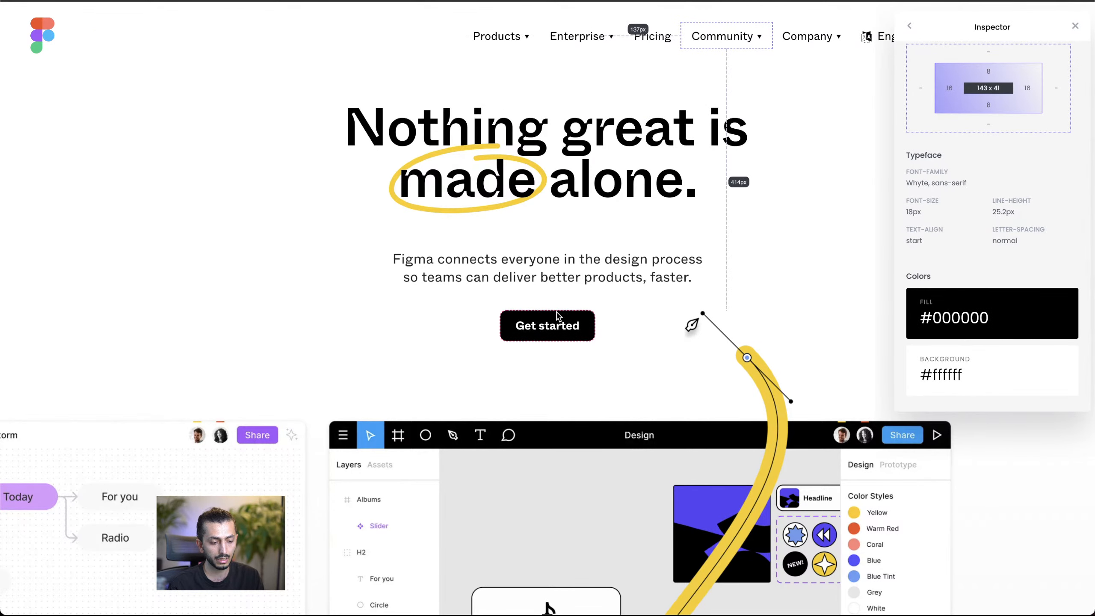
left_click(542, 320)
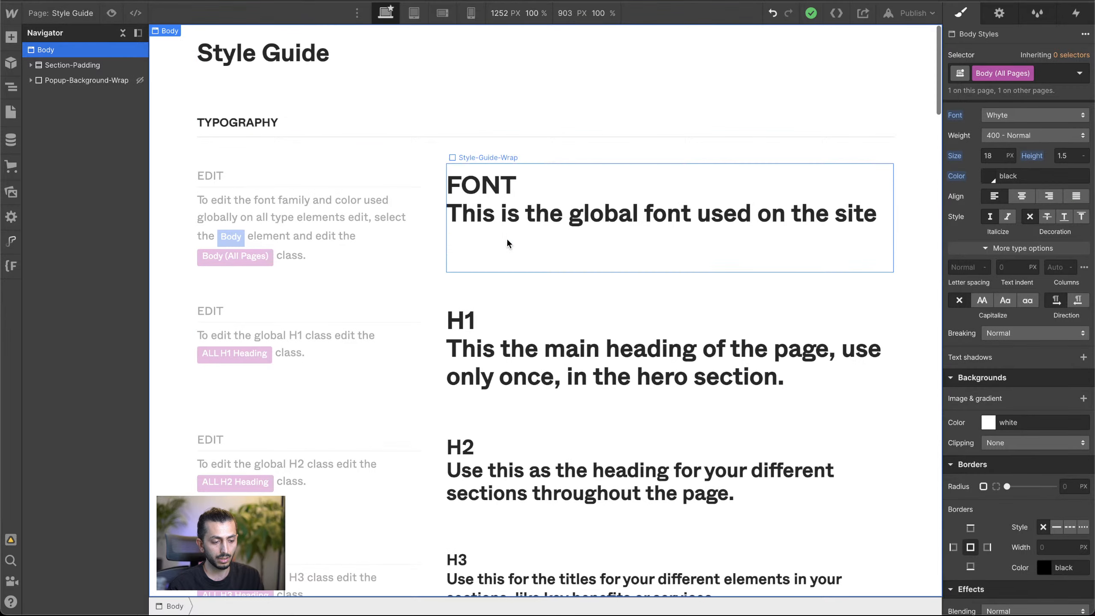
Step: In the Webflow style guide, select the solid blue Main Button and set the Button class's background color to the Dark Color swatch
scroll(639, 173, "down", 10)
scroll(640, 176, "down", 10)
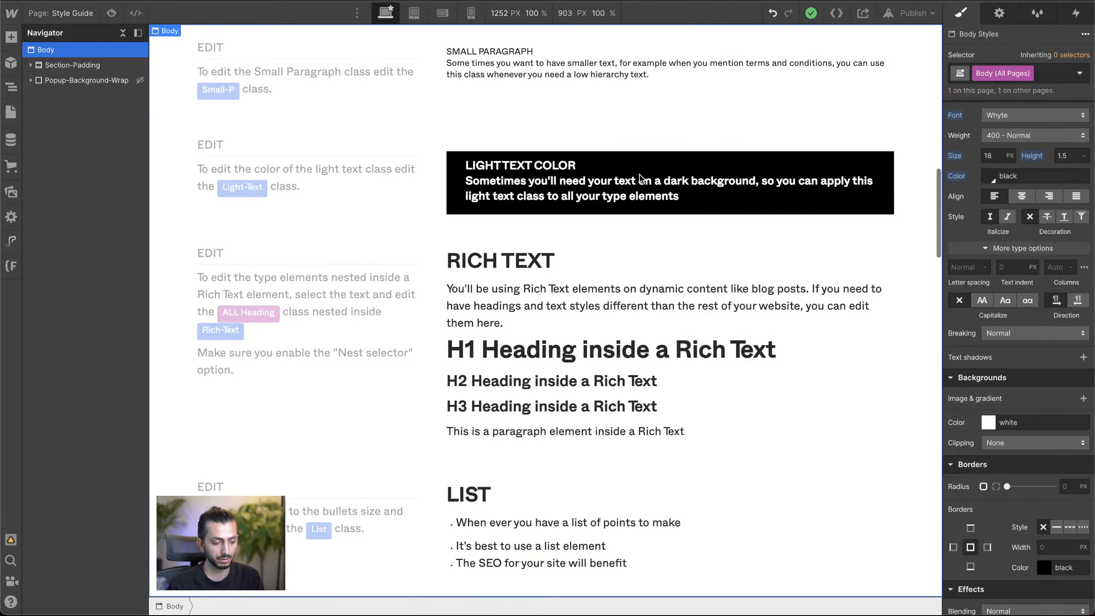
scroll(638, 173, "down", 15)
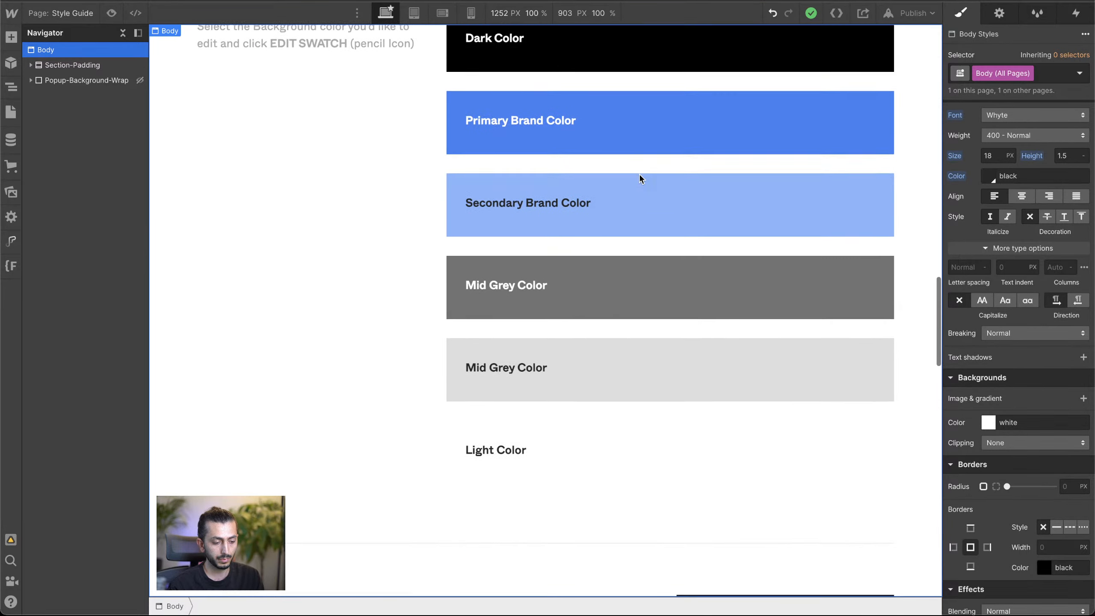
left_click(523, 199)
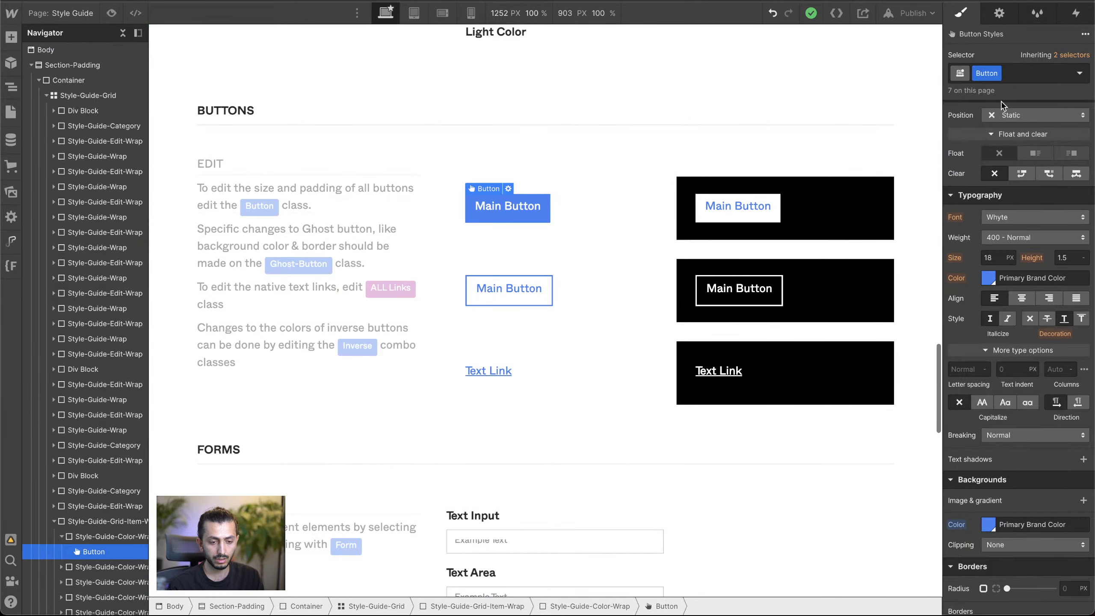
scroll(981, 252, "up", 5)
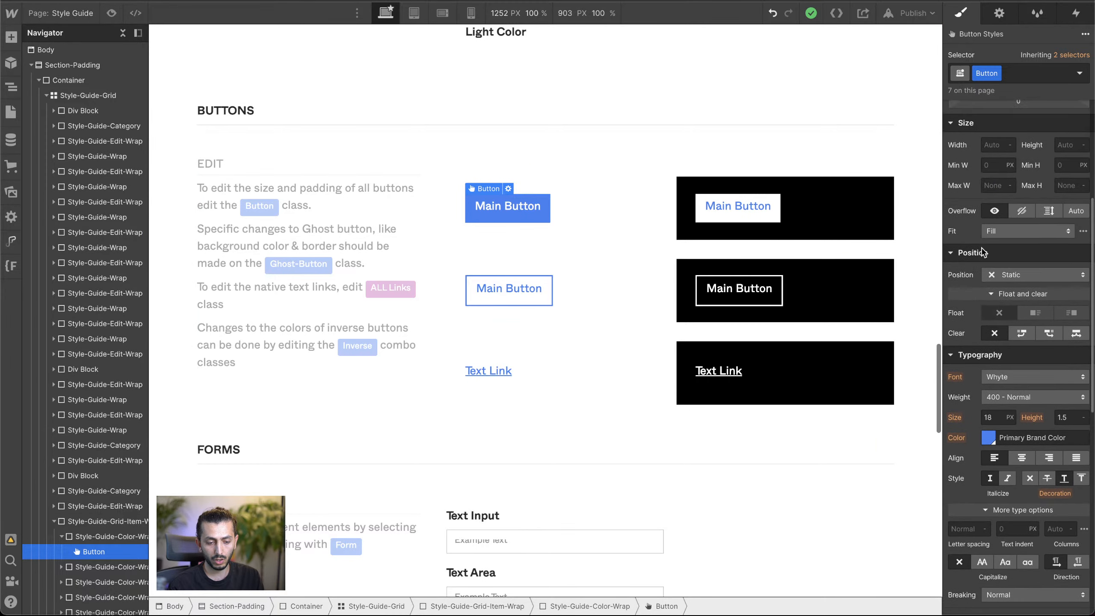
scroll(982, 252, "down", 5)
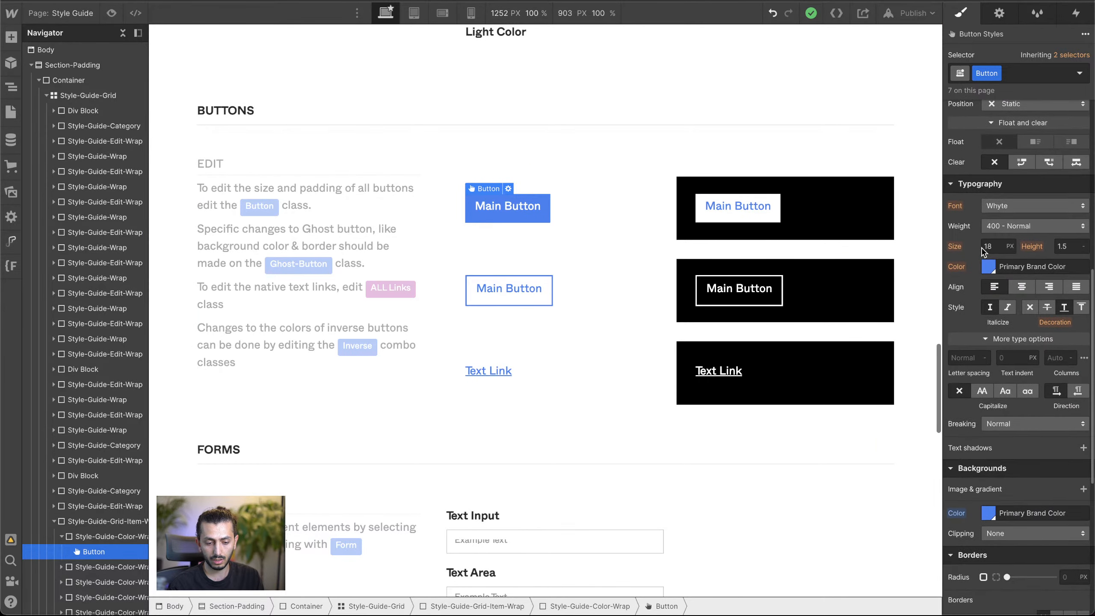
left_click(988, 267)
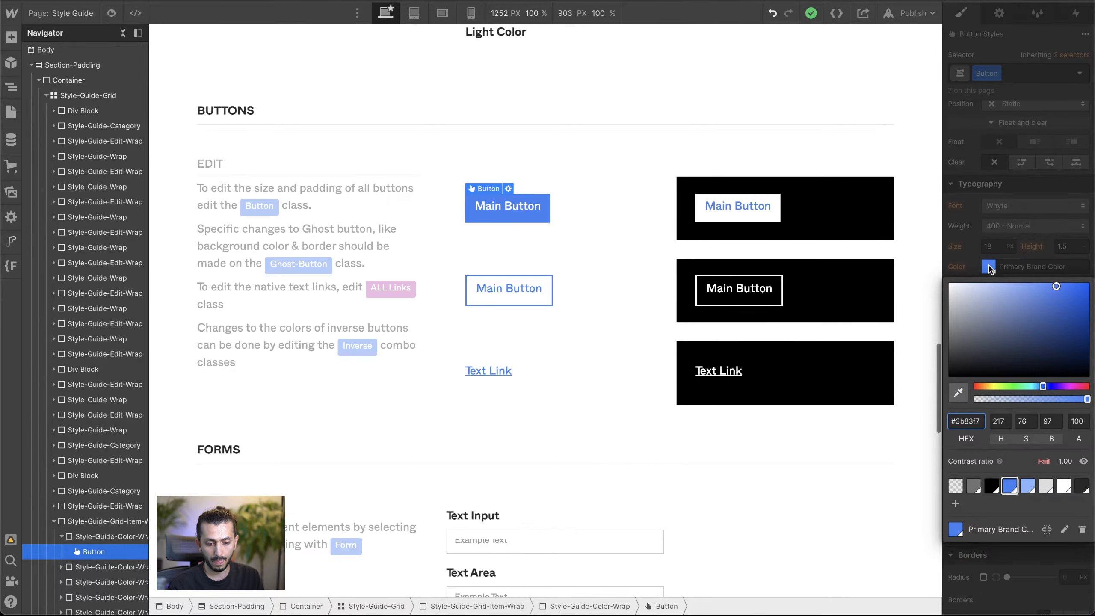
left_click(989, 267)
scroll(974, 269, "down", 4)
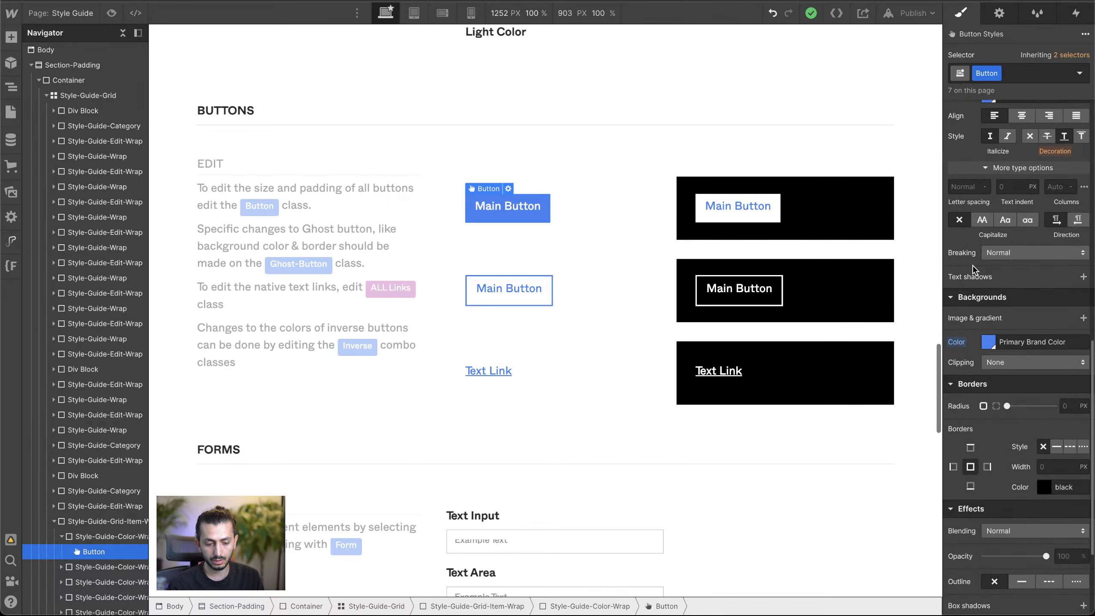
left_click(988, 343)
left_click(991, 538)
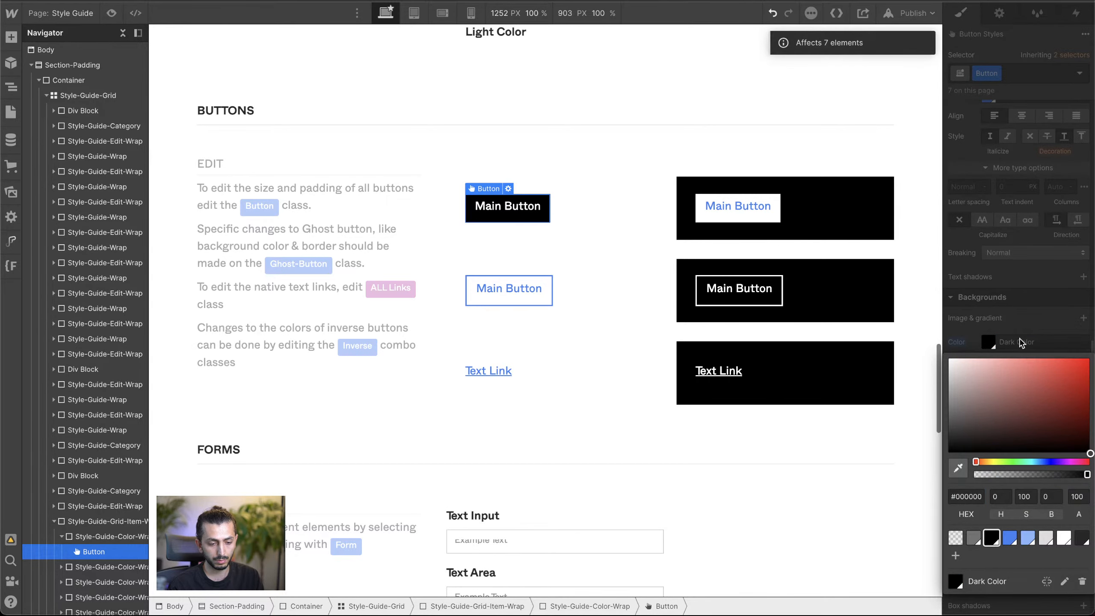
left_click(1022, 338)
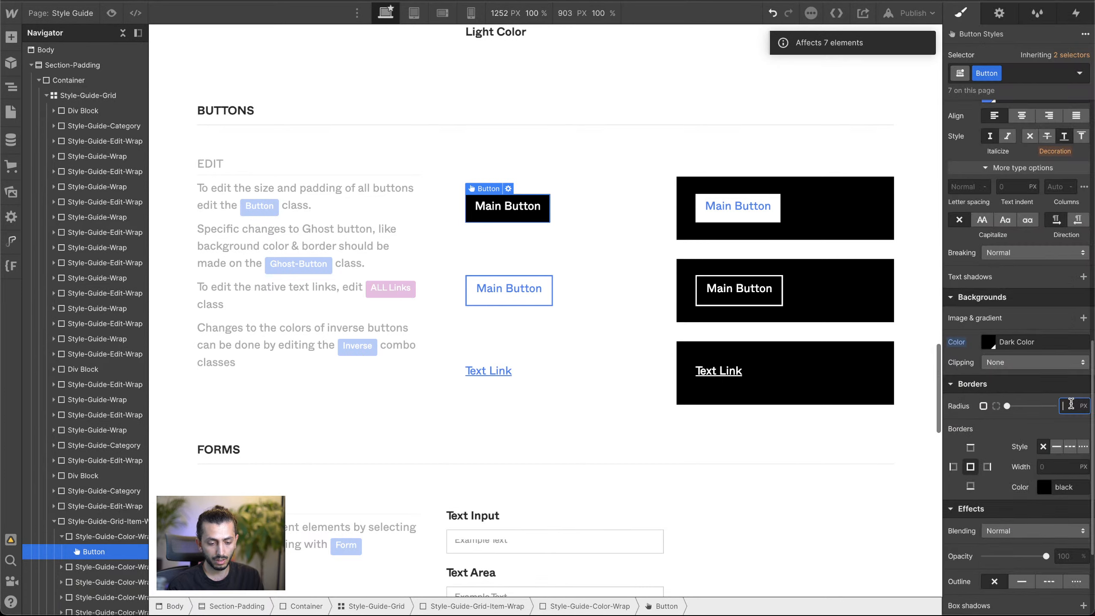
Step: Set the Button class's corner radius to 8 px, with padding of 10 px above and below and 24 px on the sides
key("Down")
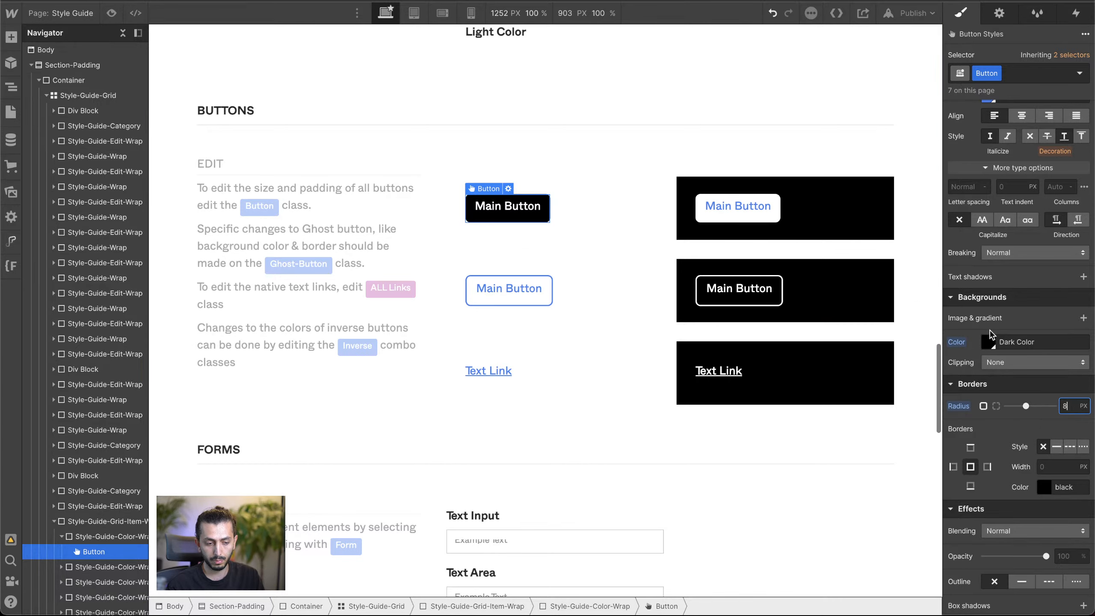
scroll(990, 335, "up", 15)
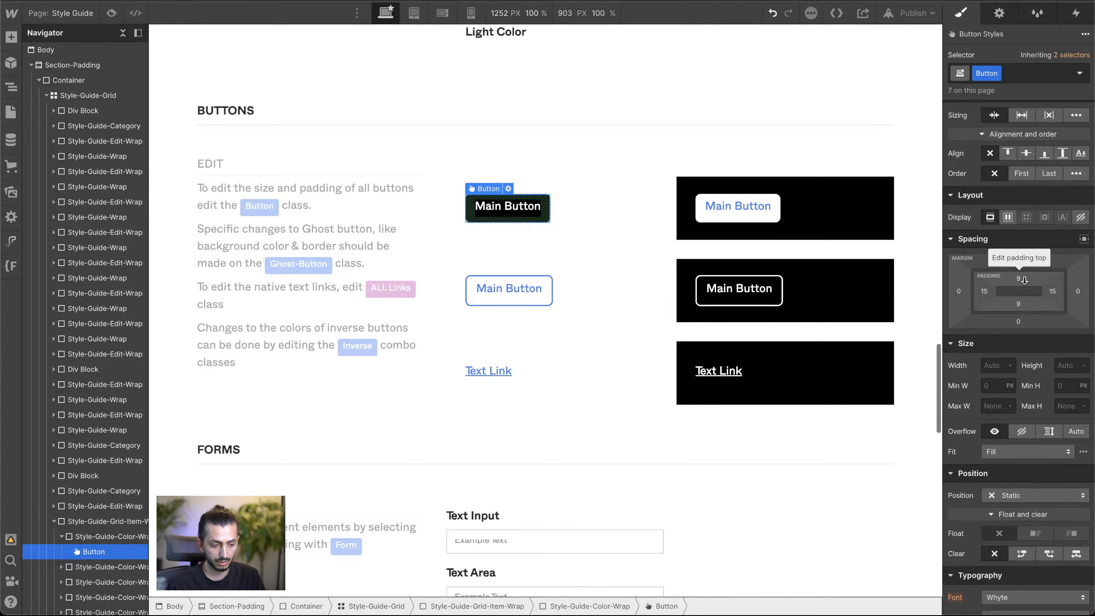
left_click_drag(1024, 279, 993, 296)
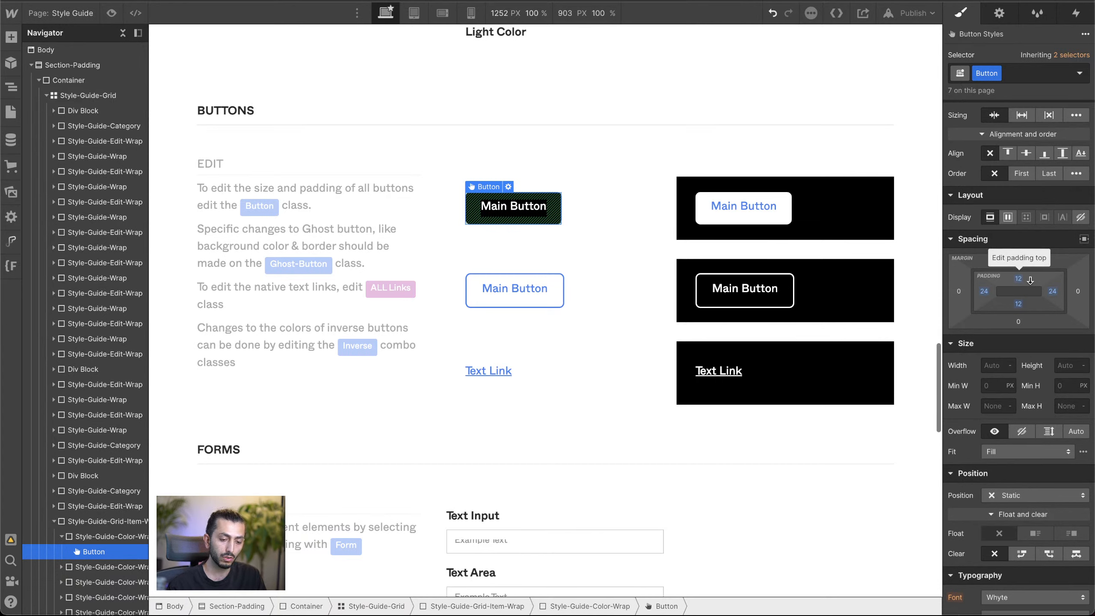
left_click_drag(1030, 281, 1030, 278)
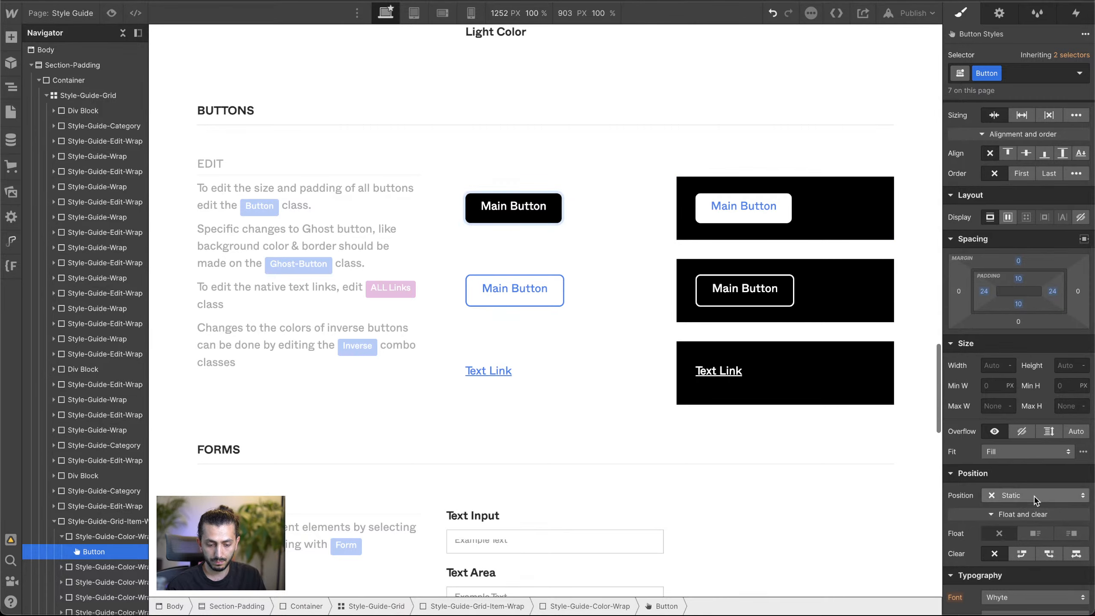
Step: Try a line height of 1 on the Button class and reset it to the inherited value
scroll(969, 261, "down", 5)
left_click(509, 229)
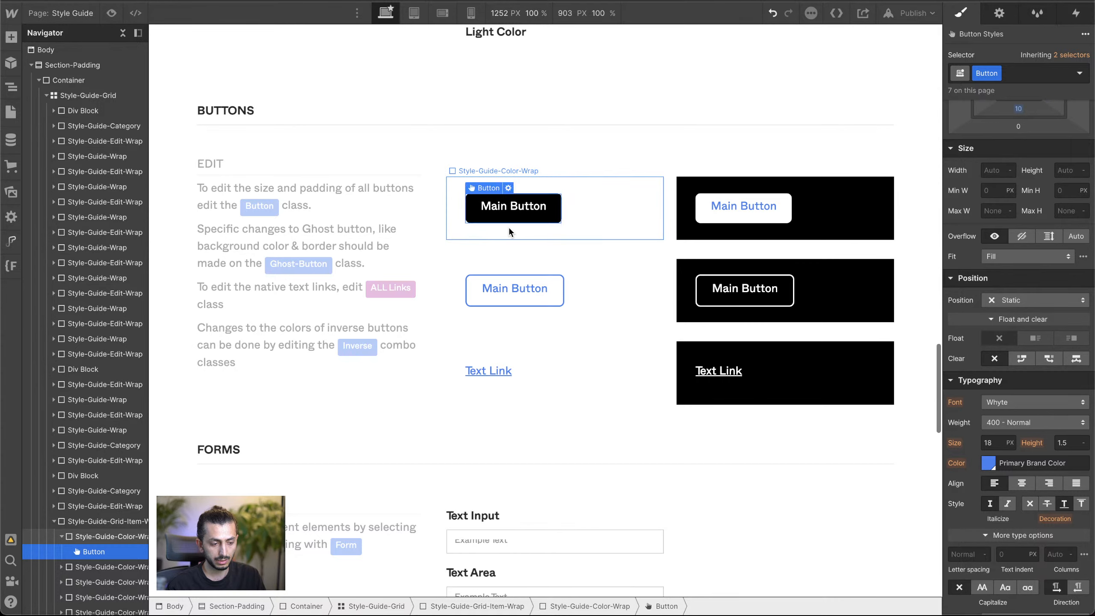
left_click(471, 207)
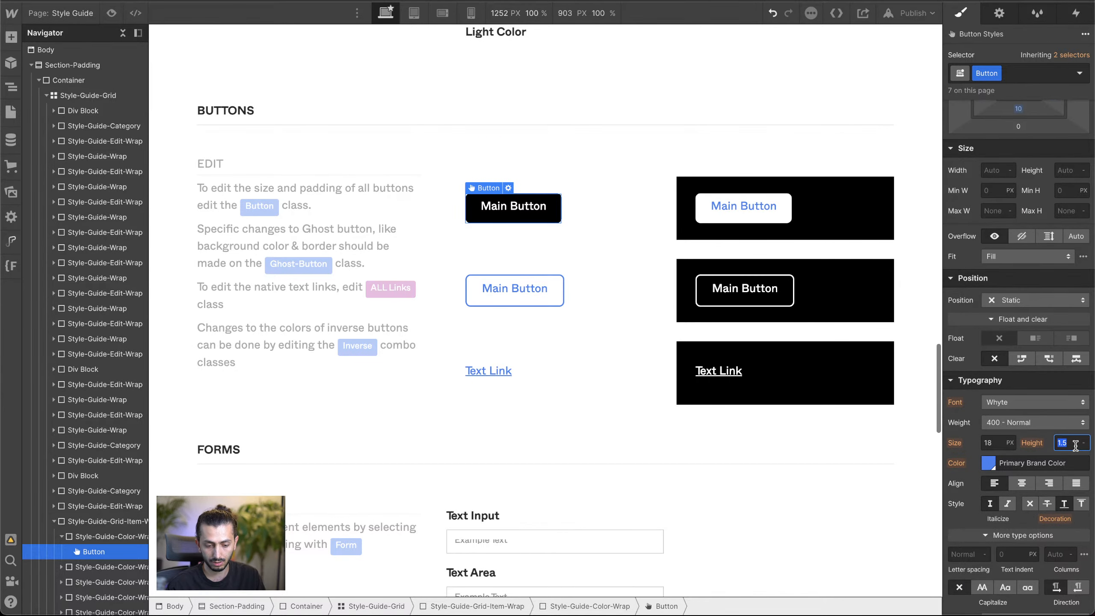
type("1.1")
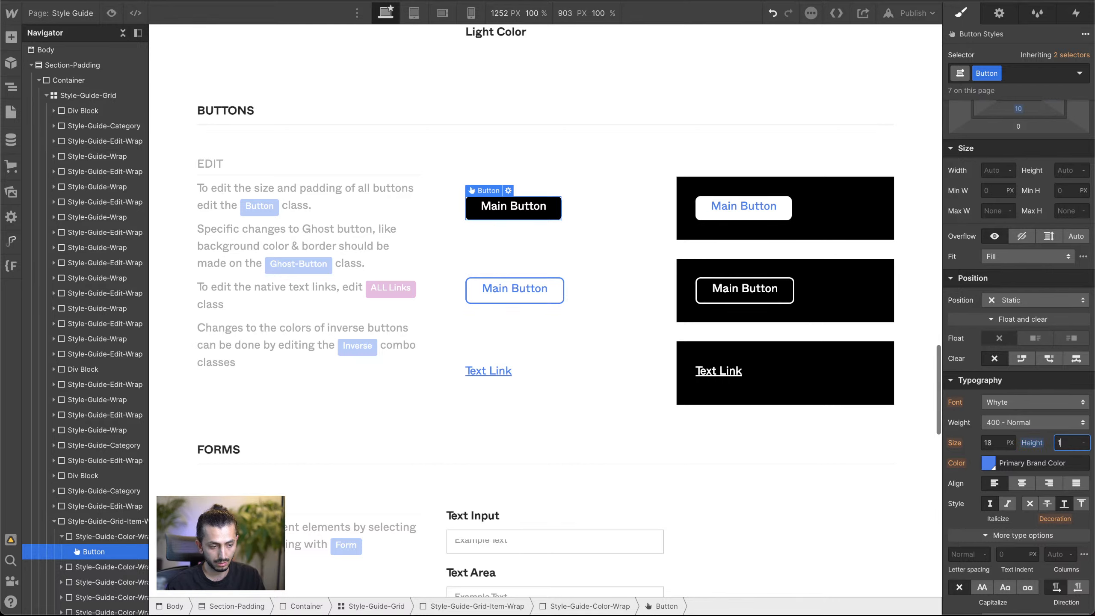
left_click(1033, 444, "alt")
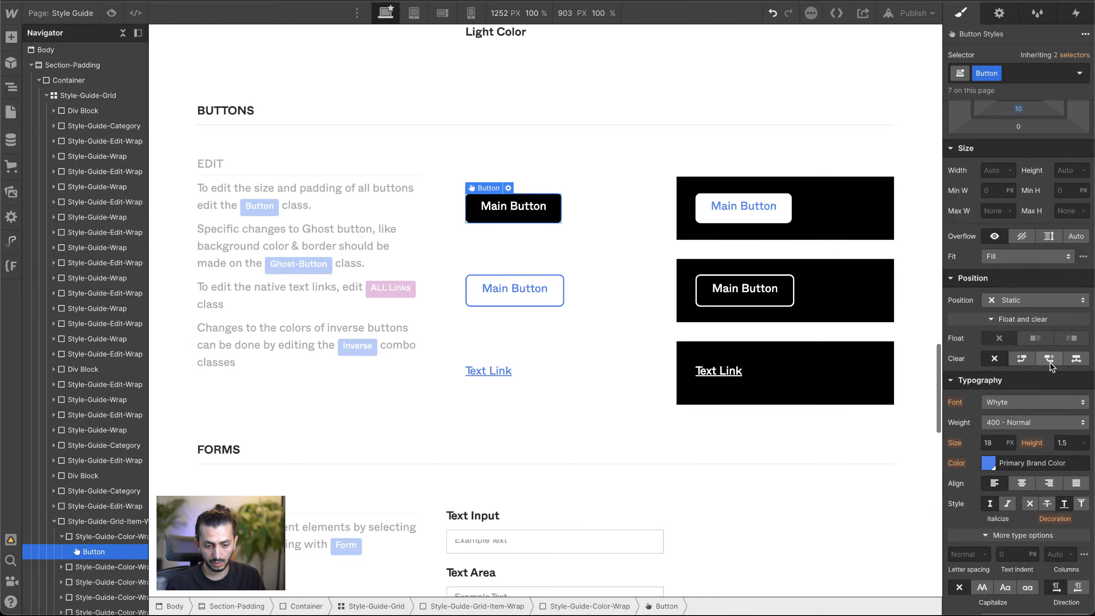
Step: Set the Button class's display to flex and try centering the alignment of its contents
scroll(1050, 366, "up", 4)
scroll(1042, 279, "down", 6)
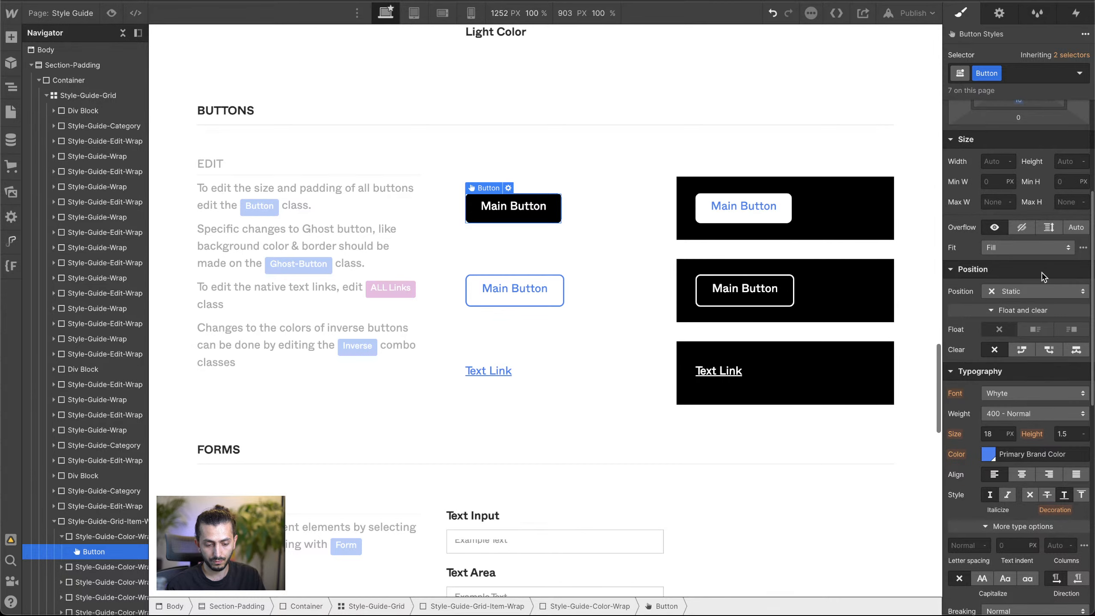
scroll(1042, 276, "down", 8)
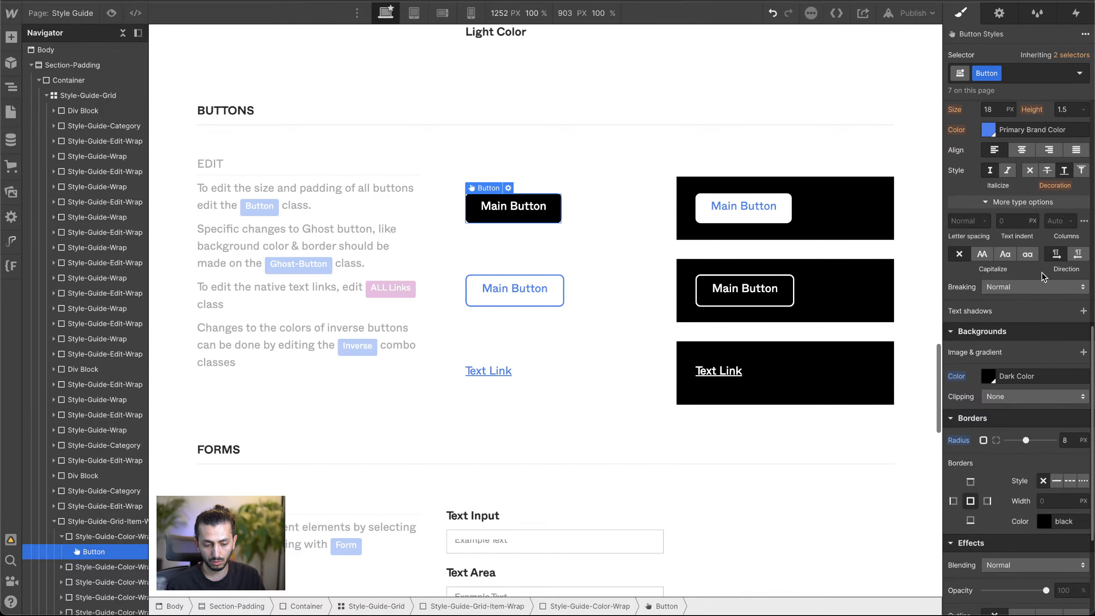
scroll(1043, 277, "up", 15)
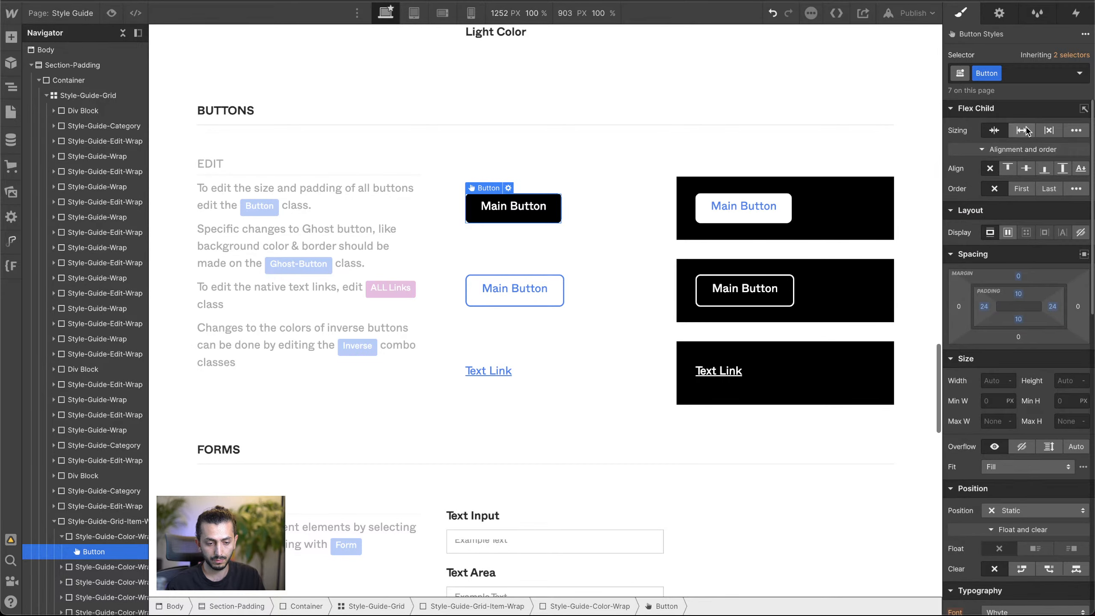
left_click(1008, 232)
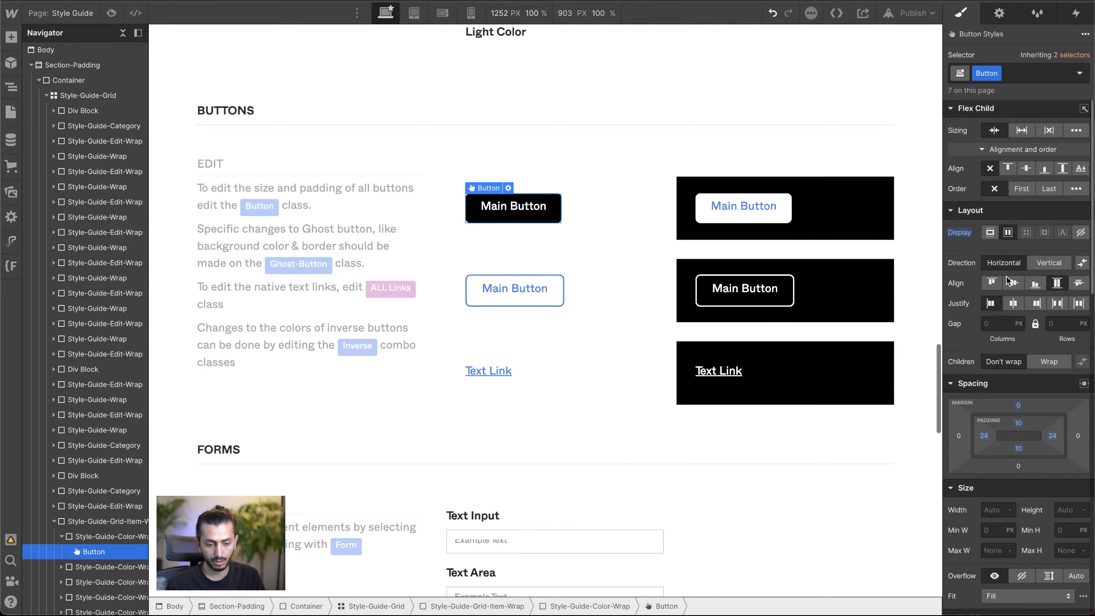
left_click(1012, 283)
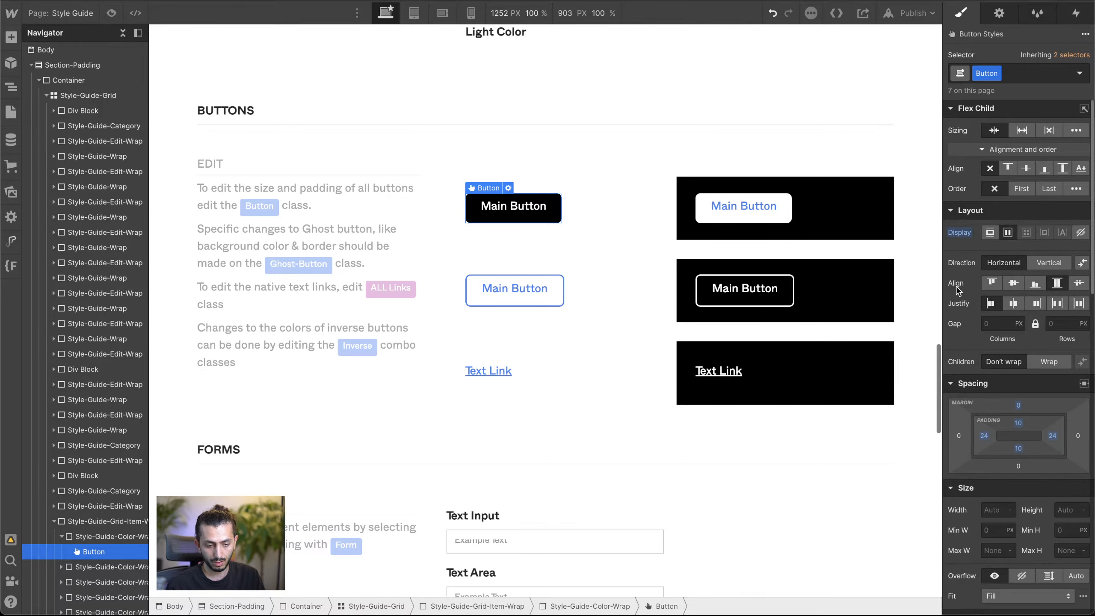
Step: Try a line height of 18 px and then 25 px on the Button class, and reset it to the inherited value
scroll(1008, 408, "down", 10)
scroll(1008, 407, "down", 4)
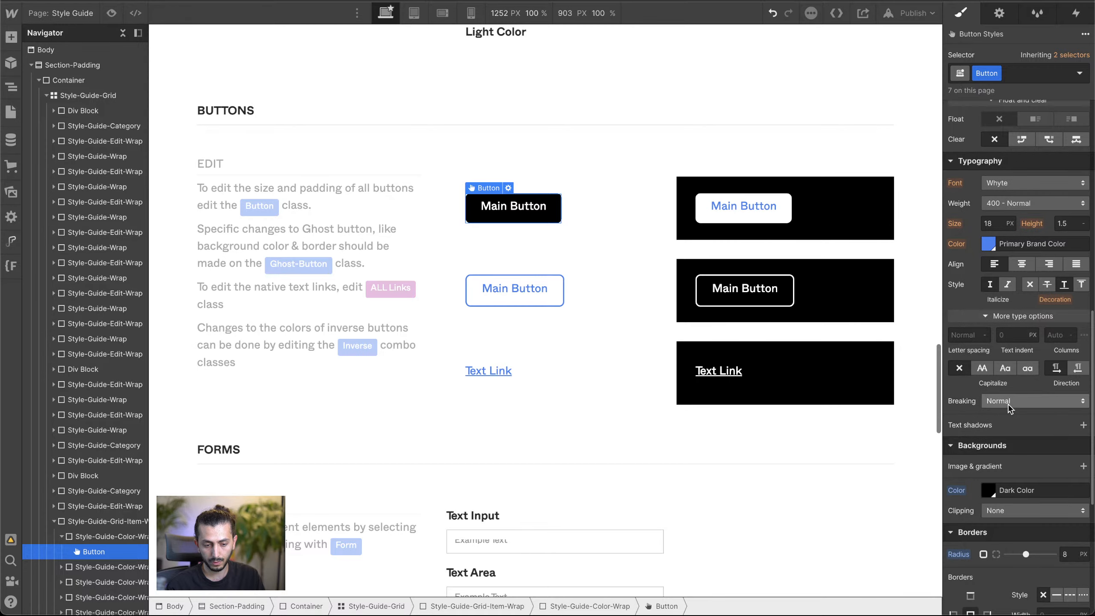
scroll(1004, 336, "down", 3)
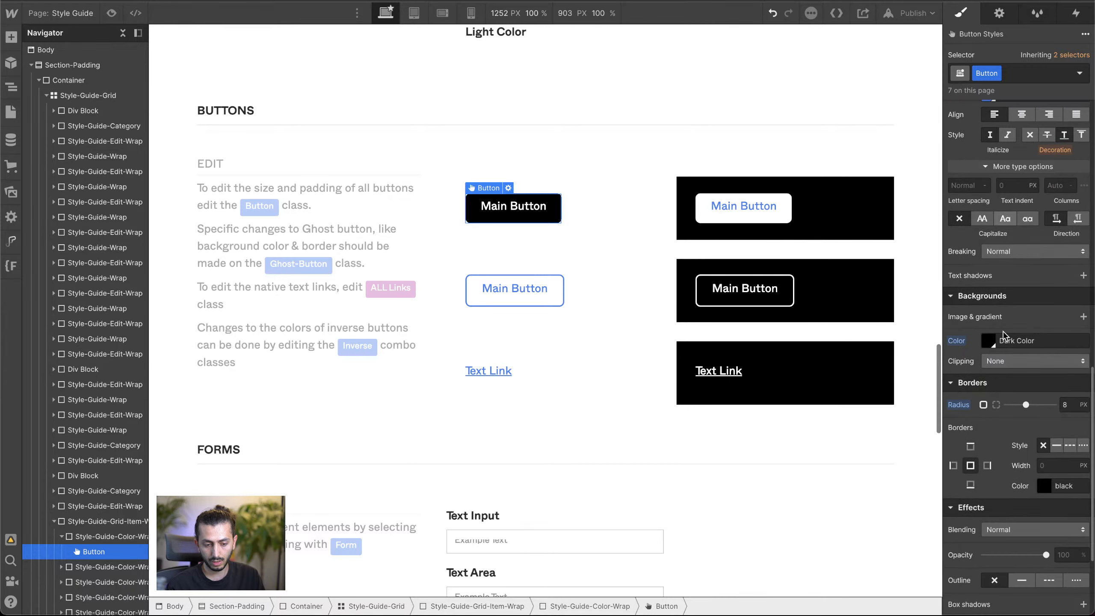
scroll(984, 411, "down", 2)
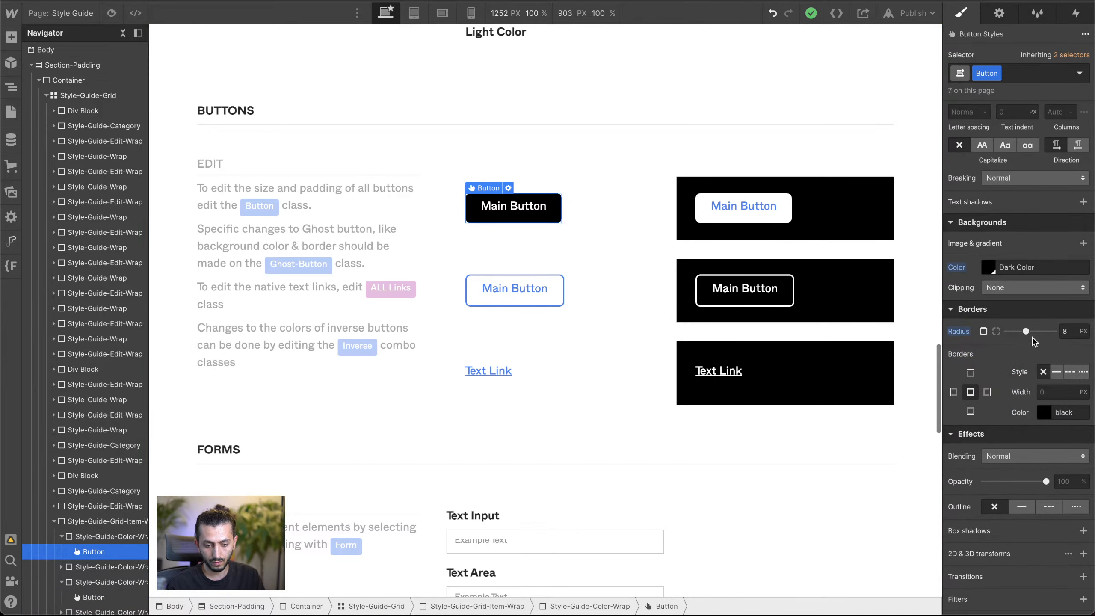
scroll(1014, 315, "up", 6)
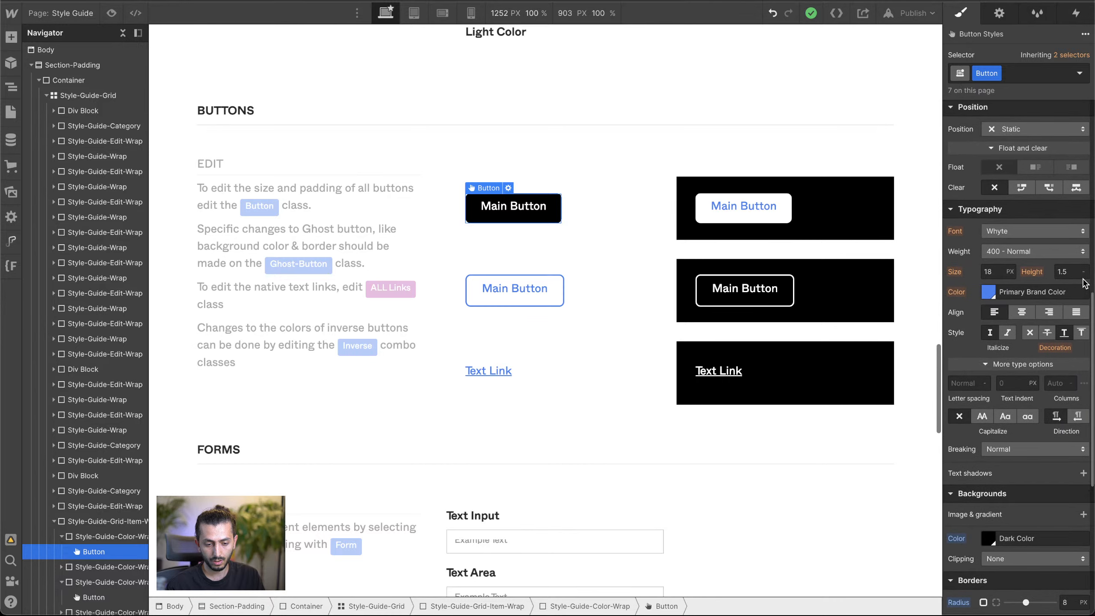
left_click(1073, 273)
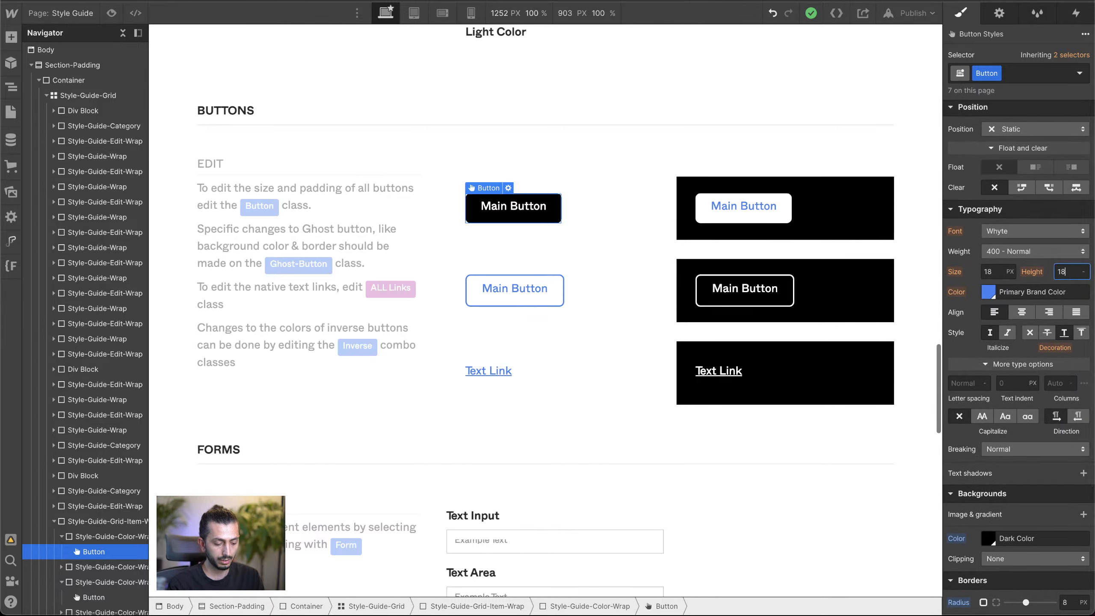
key("Return")
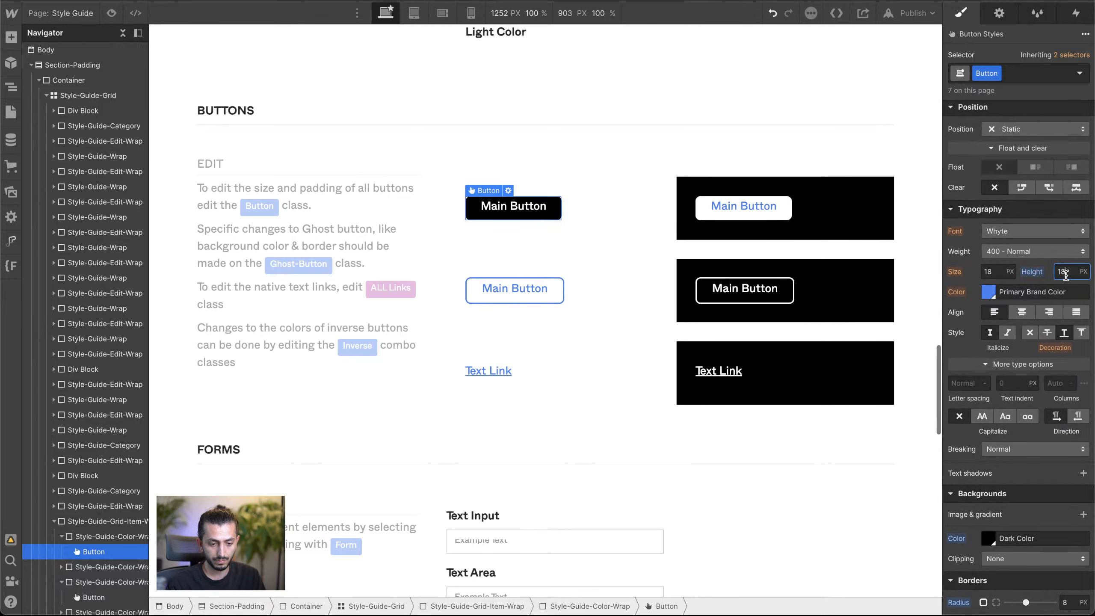
scroll(1066, 275, "up", 4)
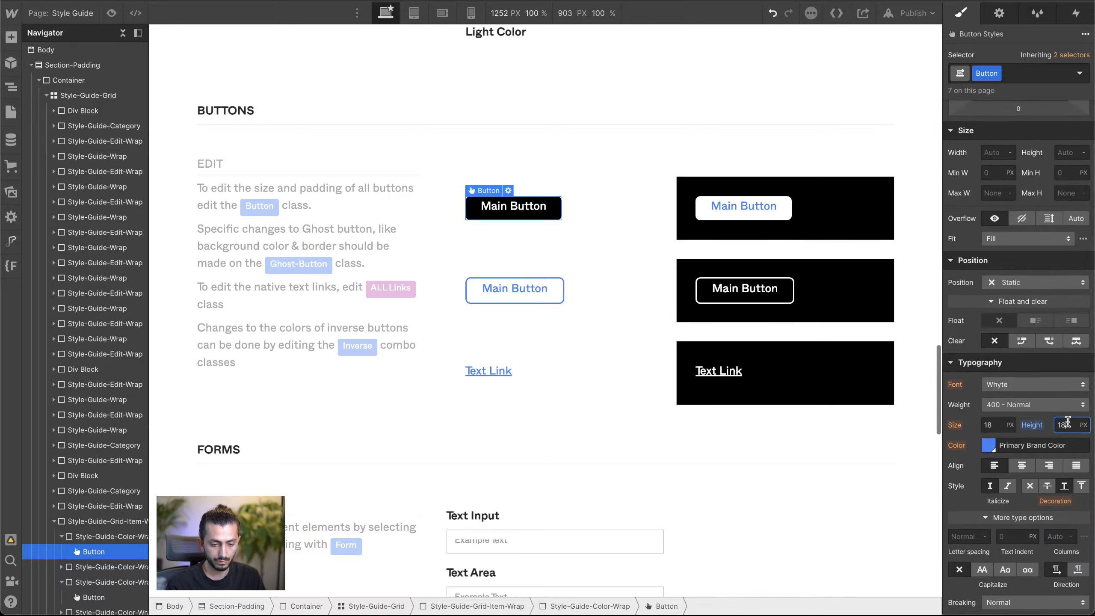
key("Up")
key("Up")
key("Up")
key("Up")
key("Up")
key("Up")
key("Up")
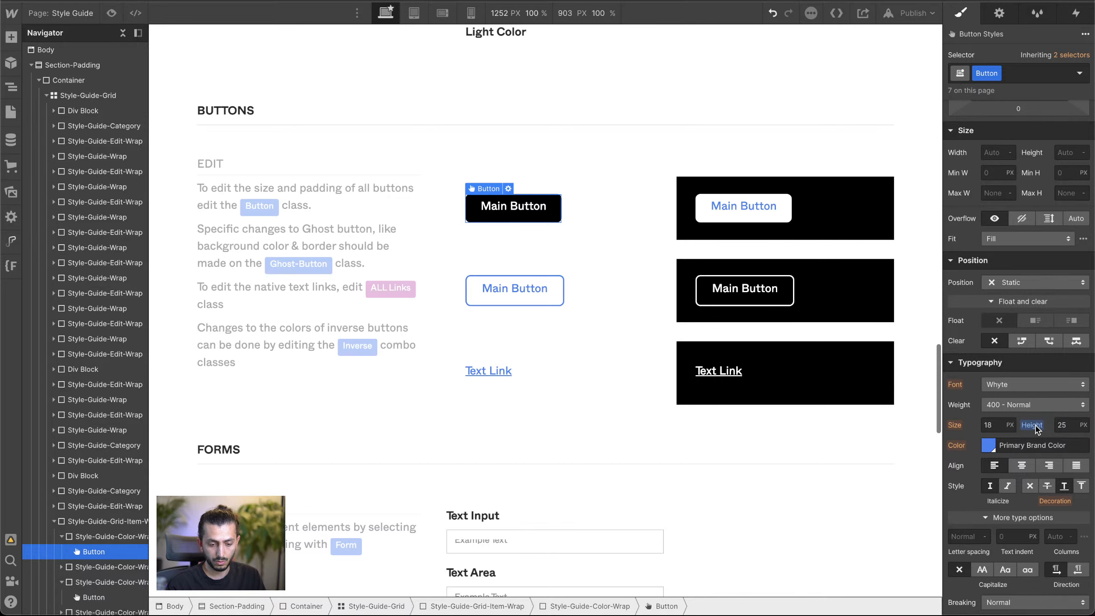
scroll(1015, 386, "up", 5)
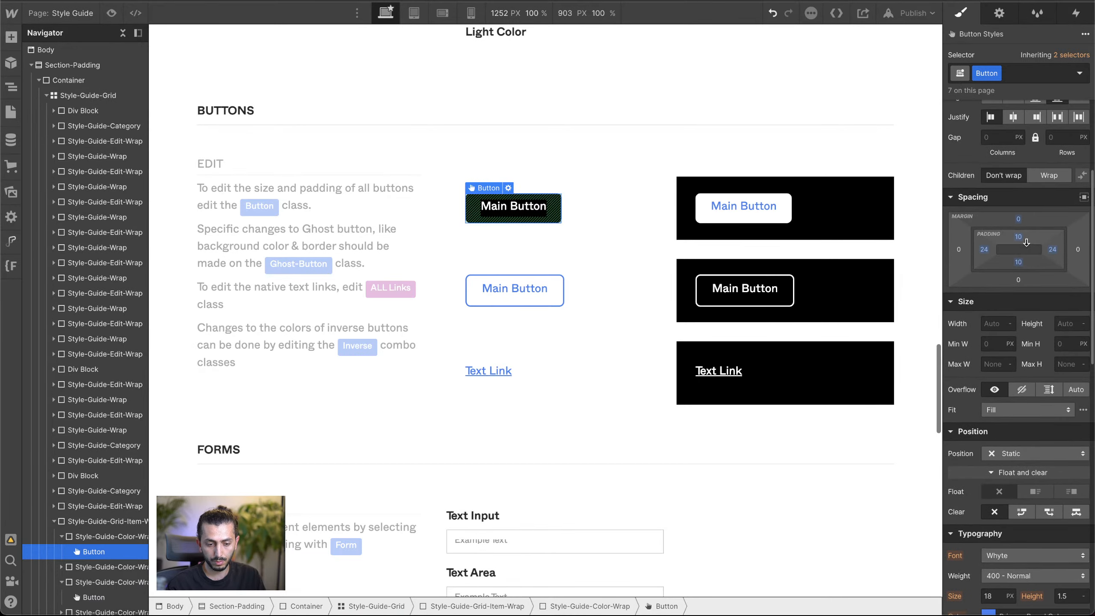
Step: Set the Button class's bottom padding to 8 px and its top padding to 14 px
left_click_drag(1024, 237, 1024, 238)
left_click(1022, 262)
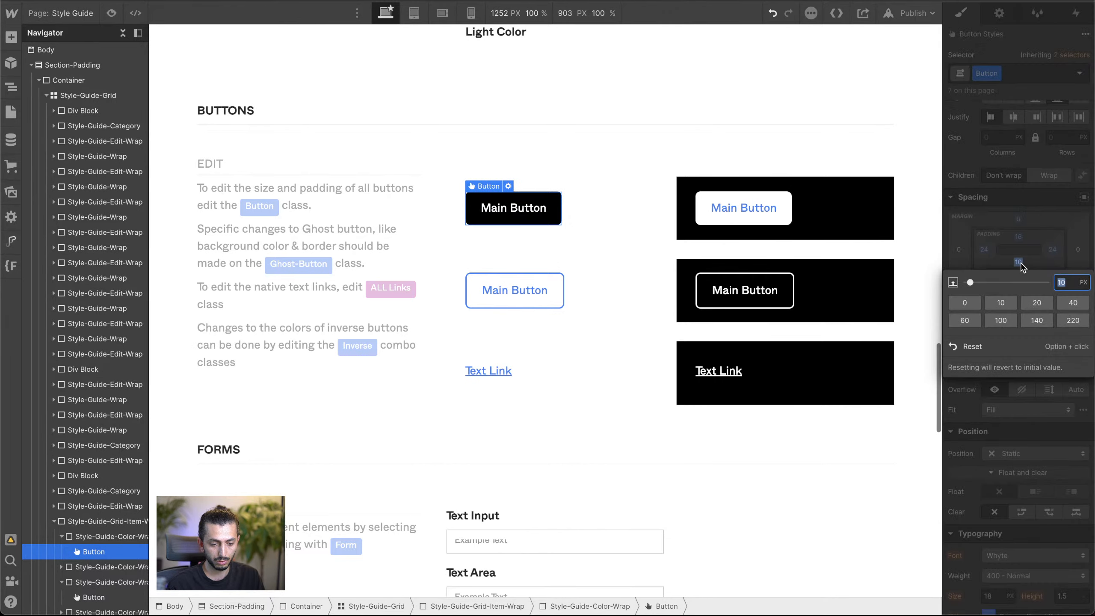
key("Escape")
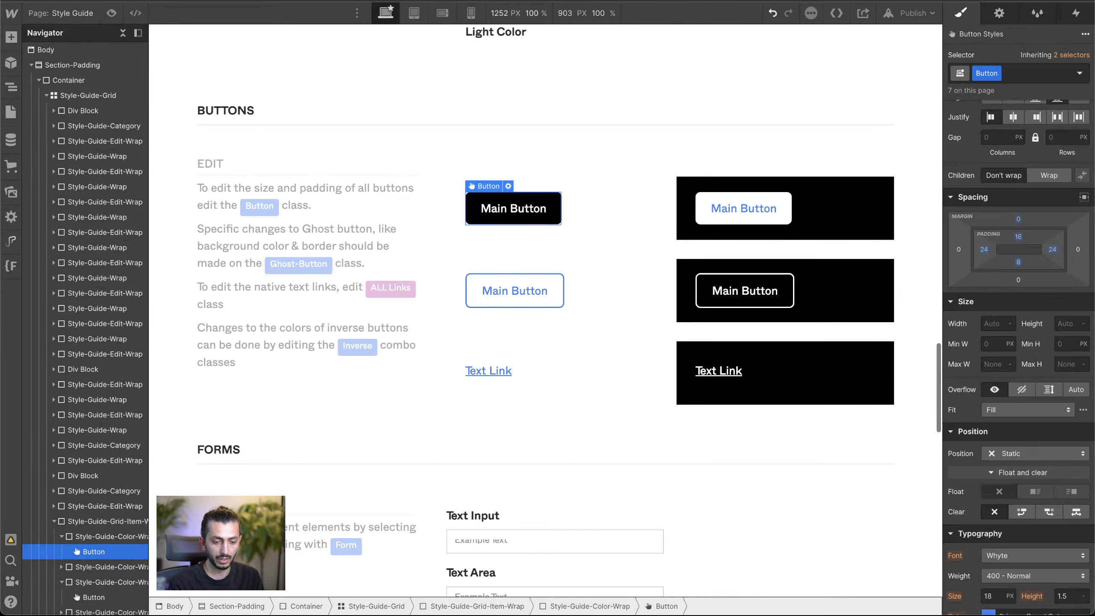
left_click(1019, 237)
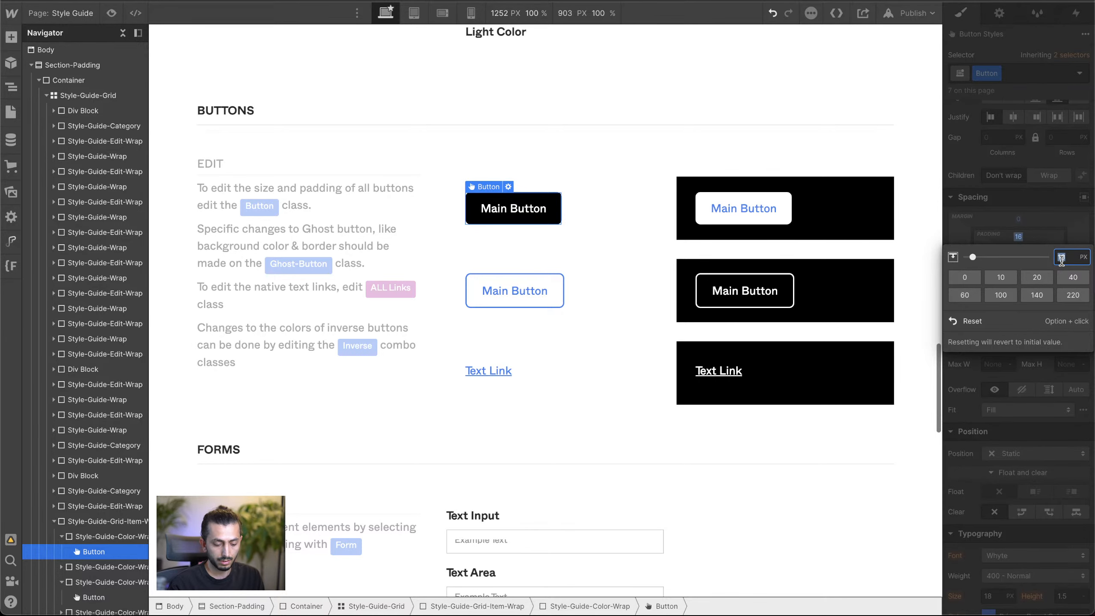
type("14")
left_click(563, 205)
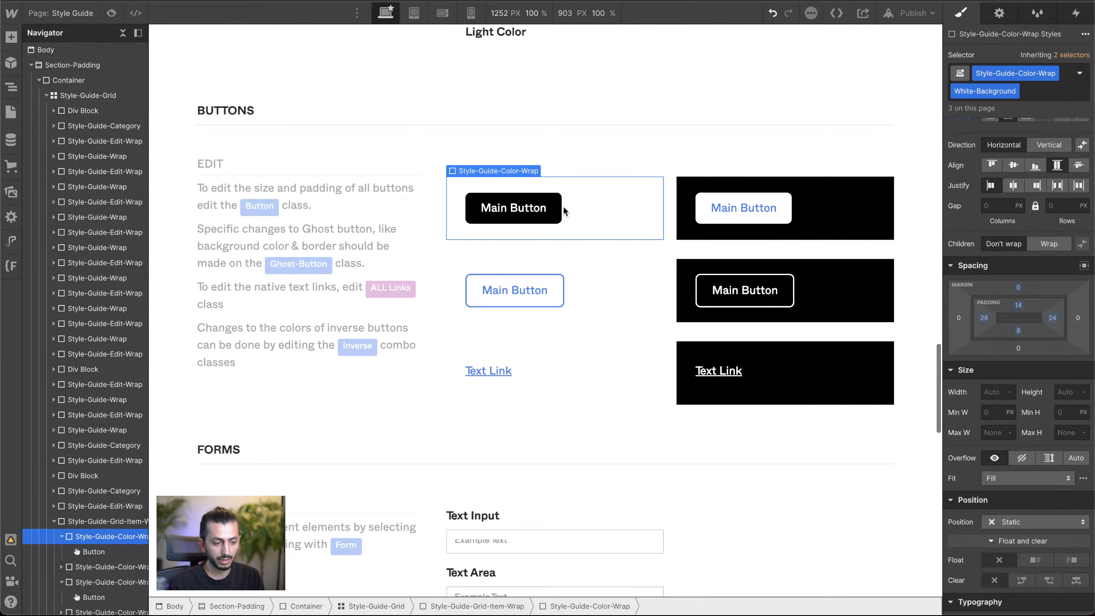
left_click(558, 207)
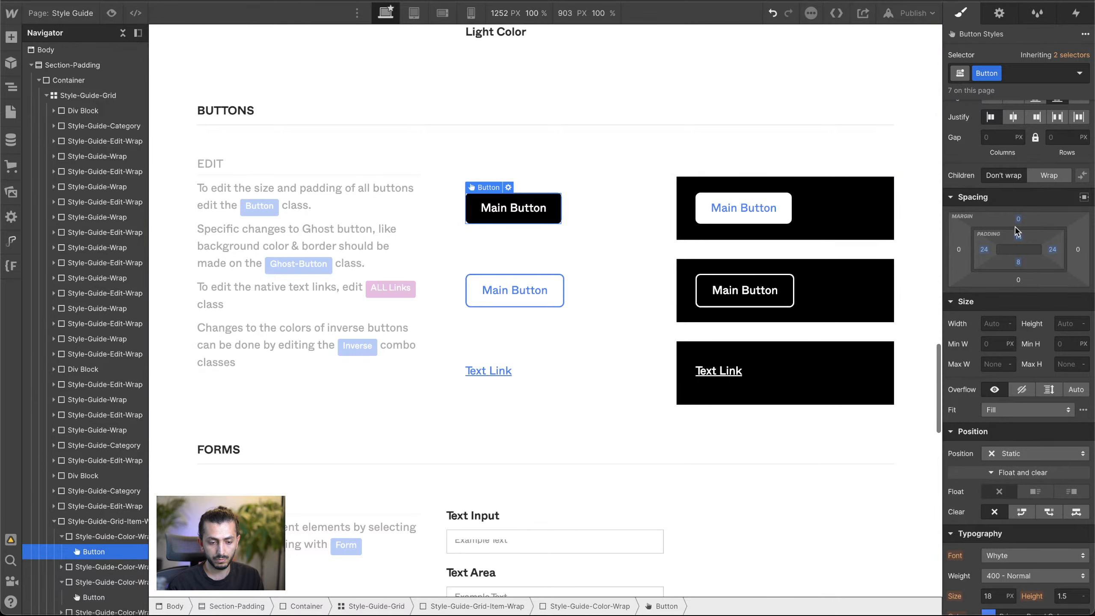
left_click(652, 140)
left_click(503, 211)
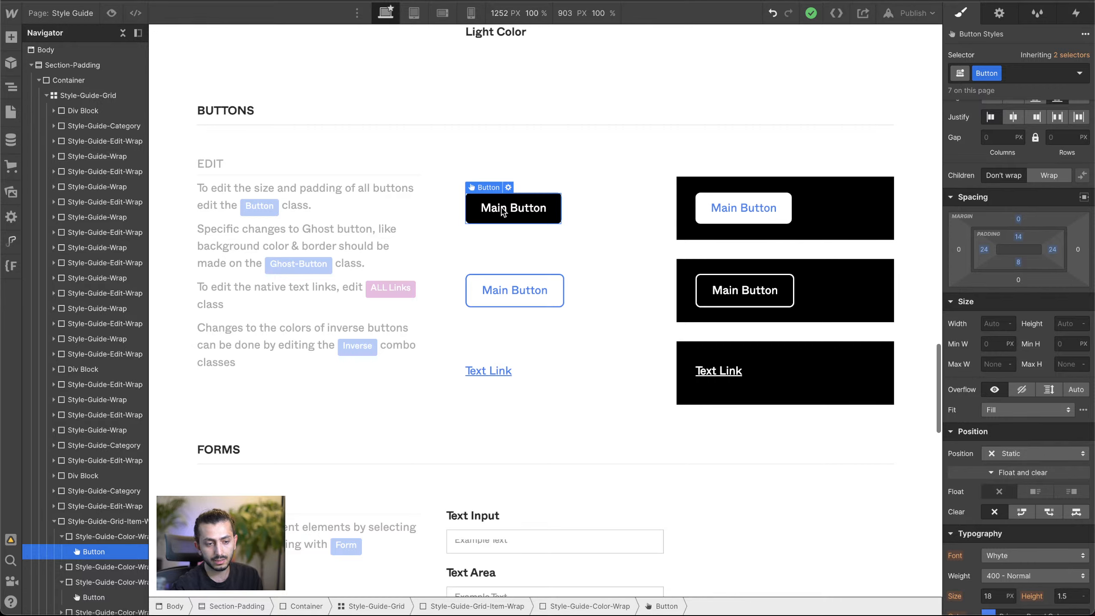
left_click(921, 1)
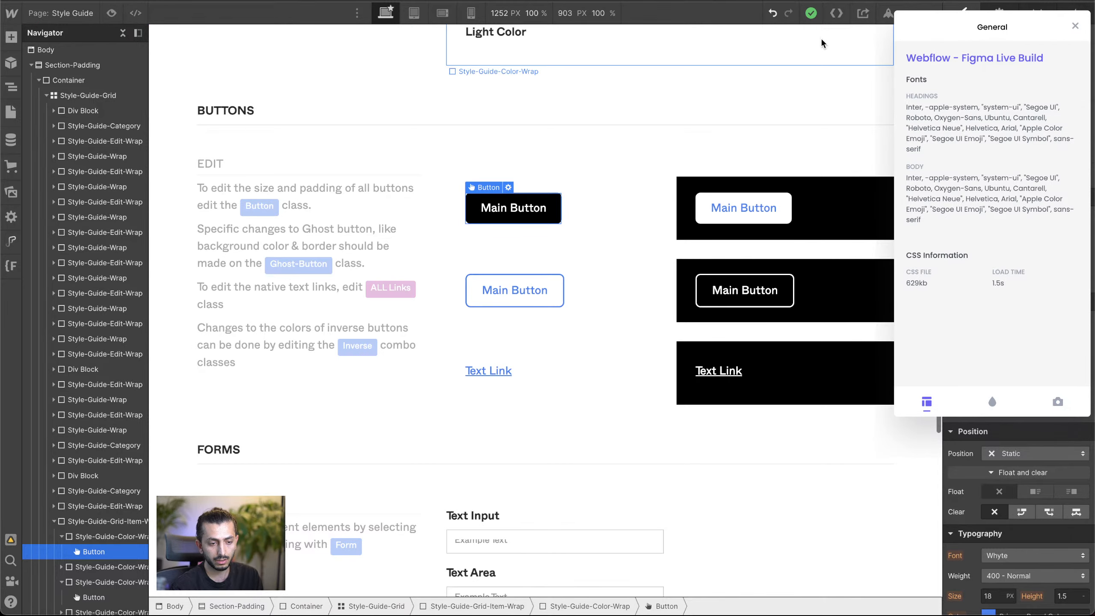
left_click(841, 113)
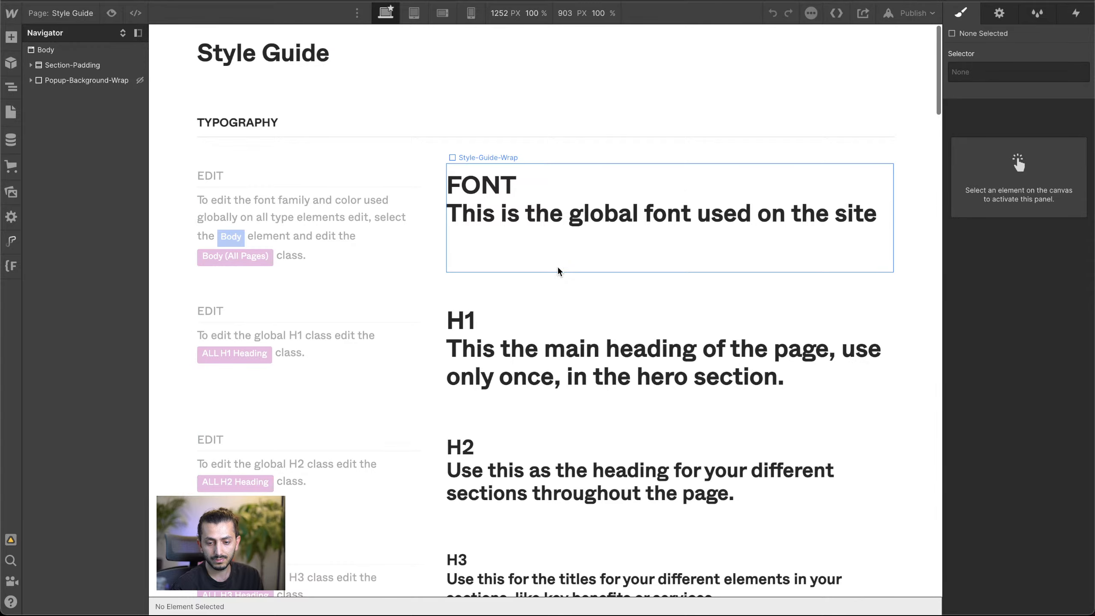
scroll(560, 269, "down", 4)
scroll(560, 272, "down", 2)
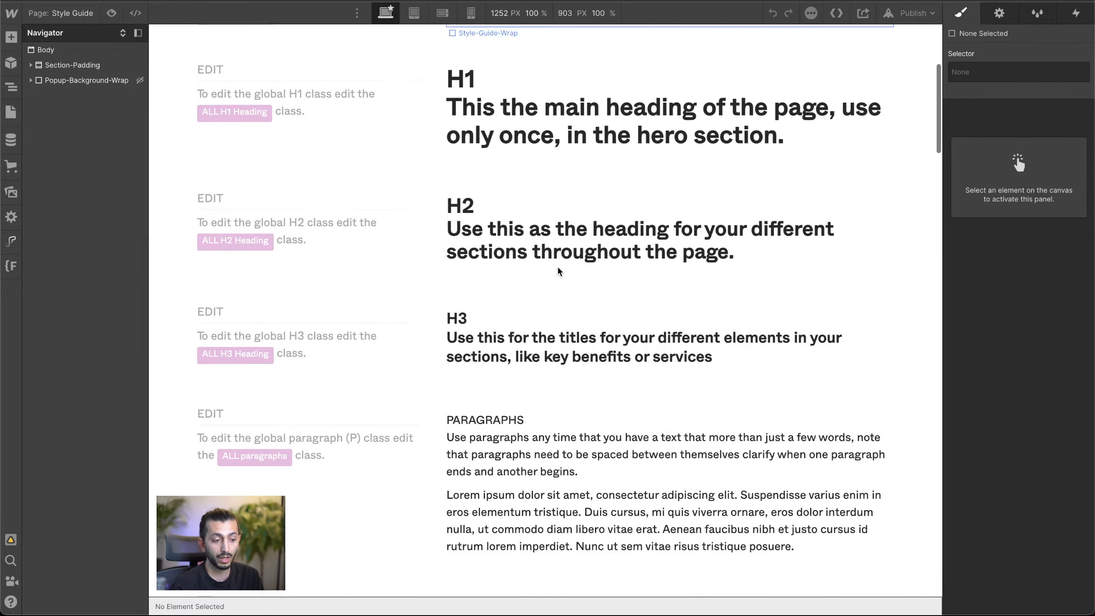
scroll(559, 274, "up", 6)
left_click(165, 103)
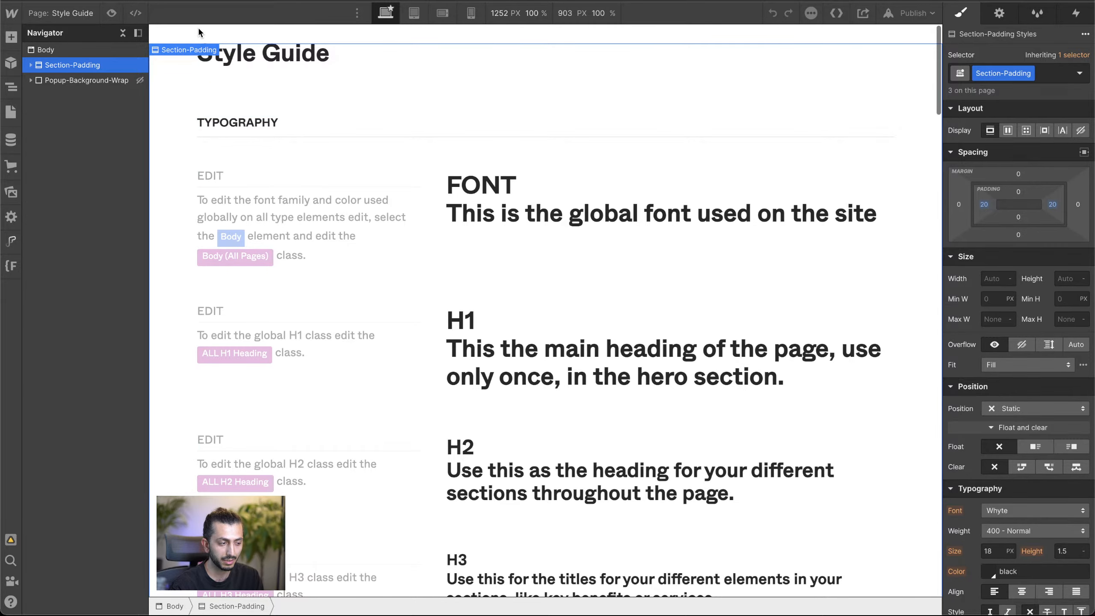
left_click(45, 49)
Step: Select the solid black Main Button in the Buttons section and set the Button class's top padding to 16 px
scroll(741, 272, "down", 15)
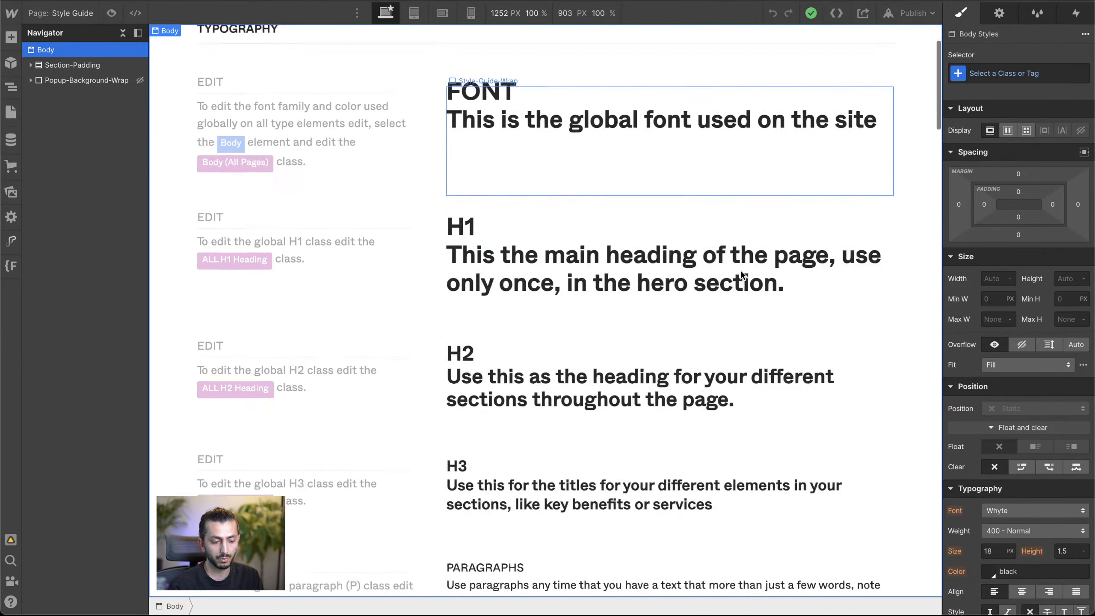
scroll(741, 275, "down", 3)
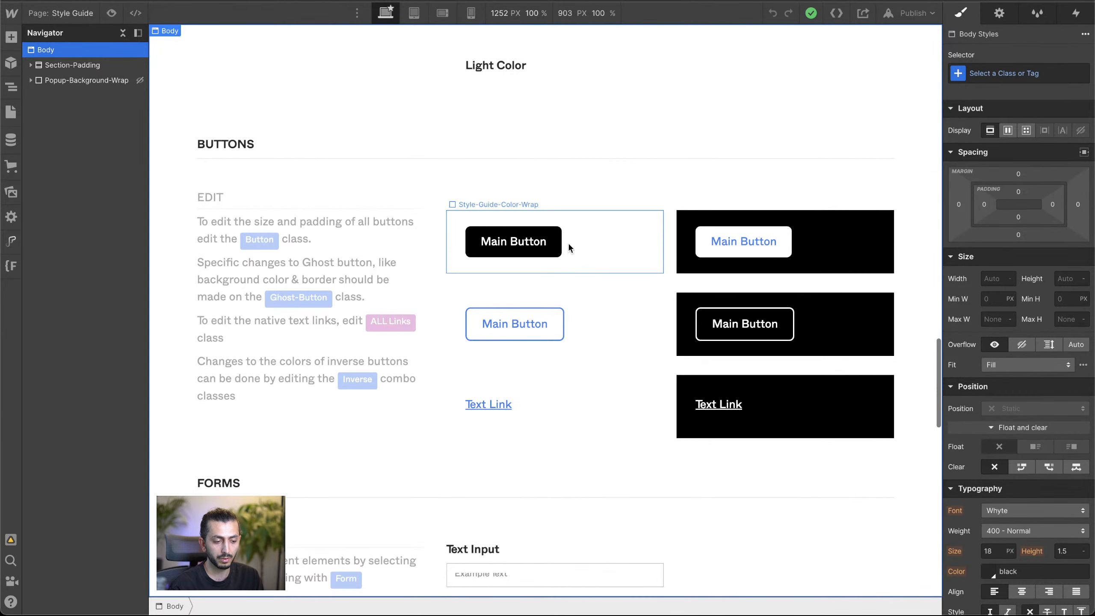
left_click(554, 248)
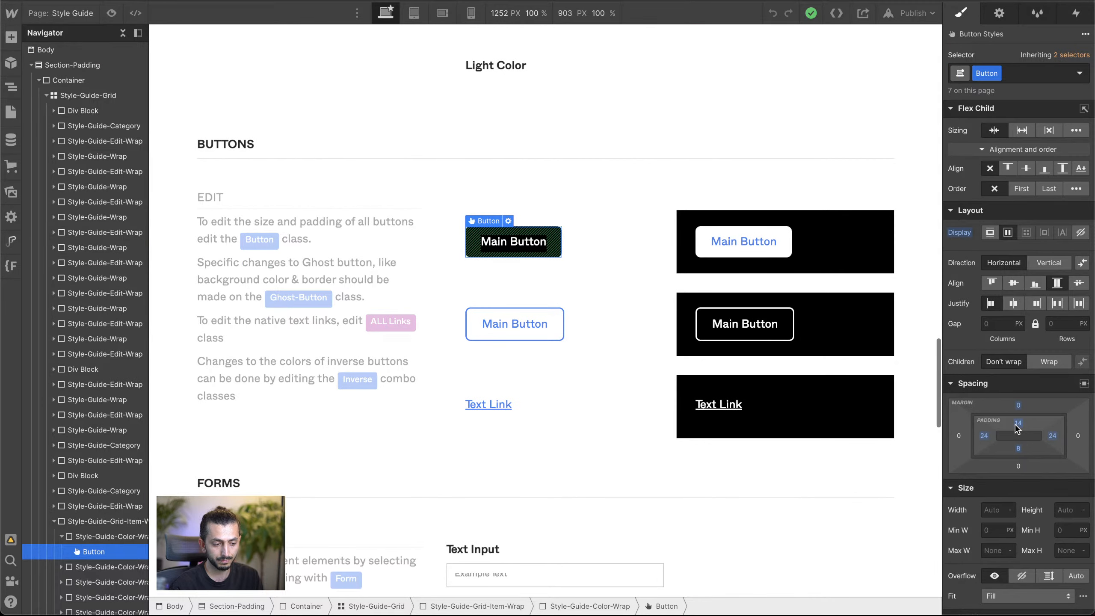
left_click(1017, 425)
type("16")
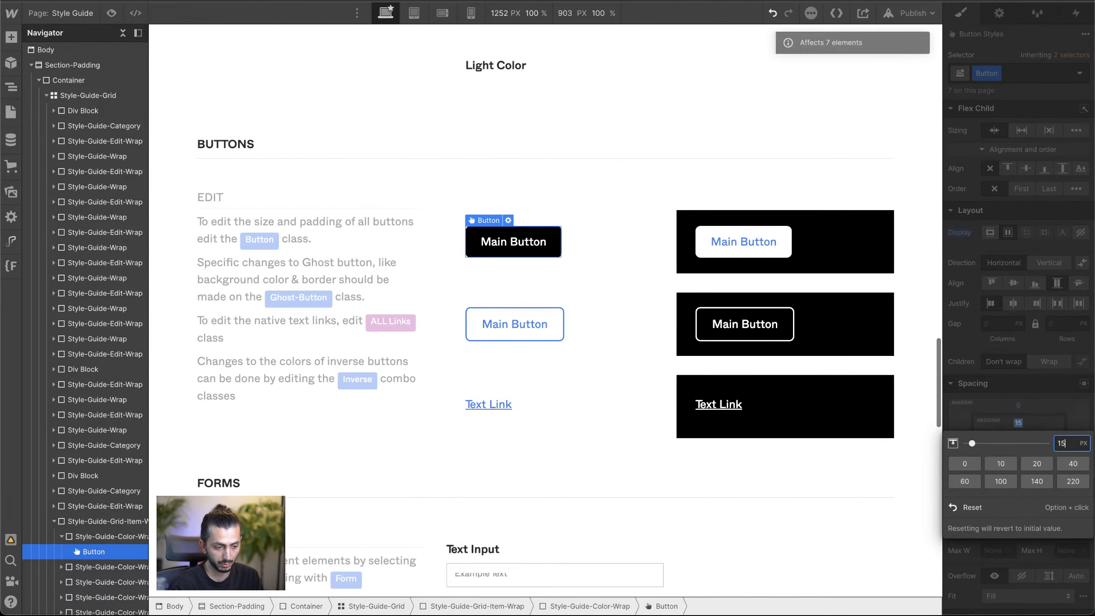
left_click(604, 307)
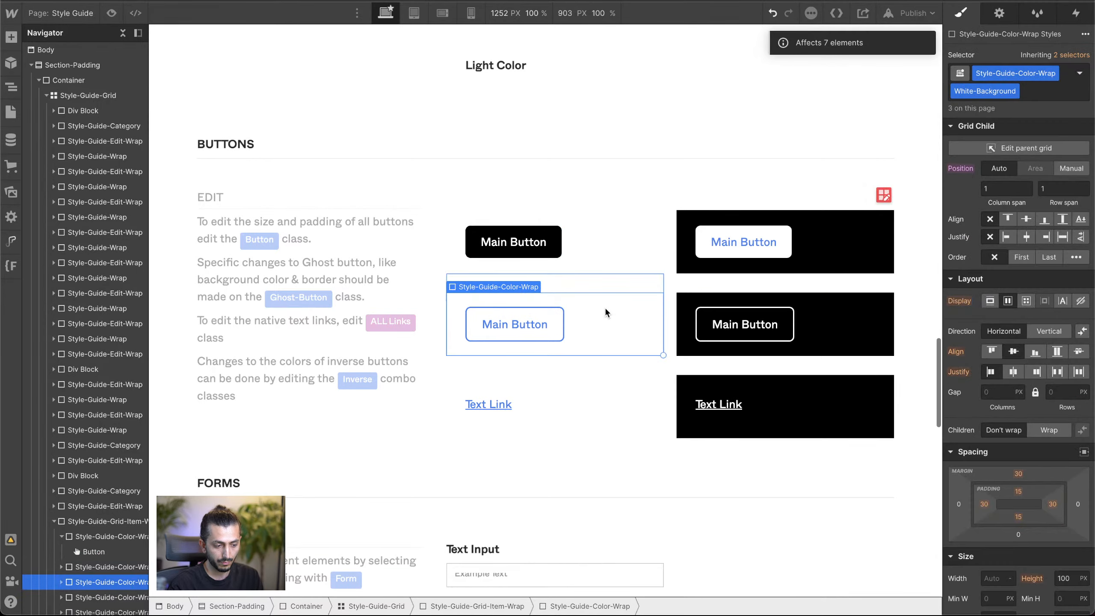
scroll(678, 384, "down", 5)
scroll(634, 318, "up", 5)
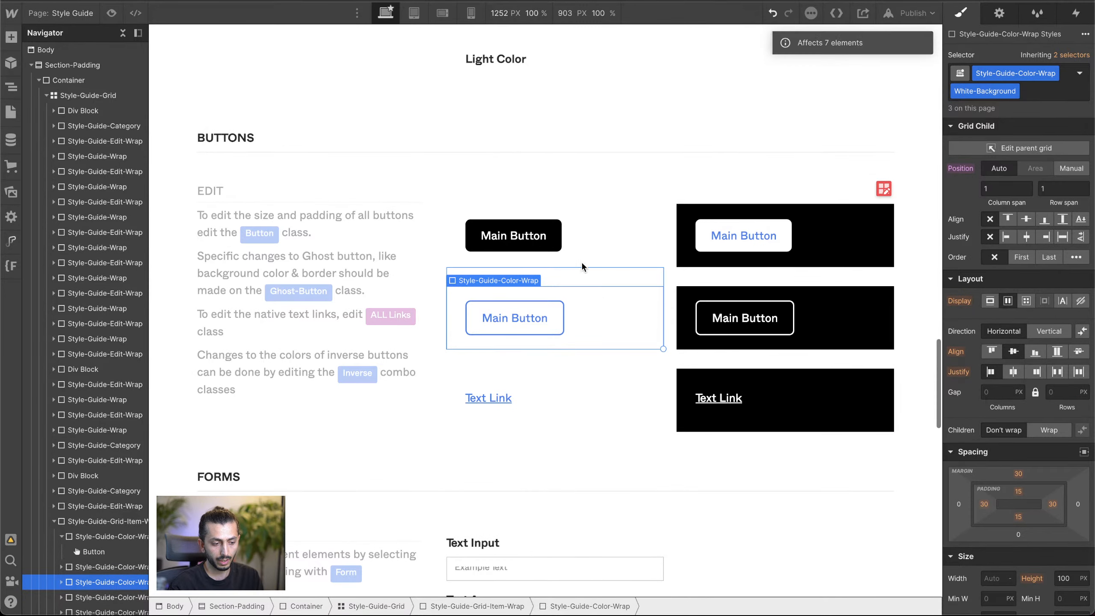
left_click(558, 248)
Step: Review the style guide's forms and typography samples, and inspect the styles of the two default paragraphs
scroll(567, 252, "down", 5)
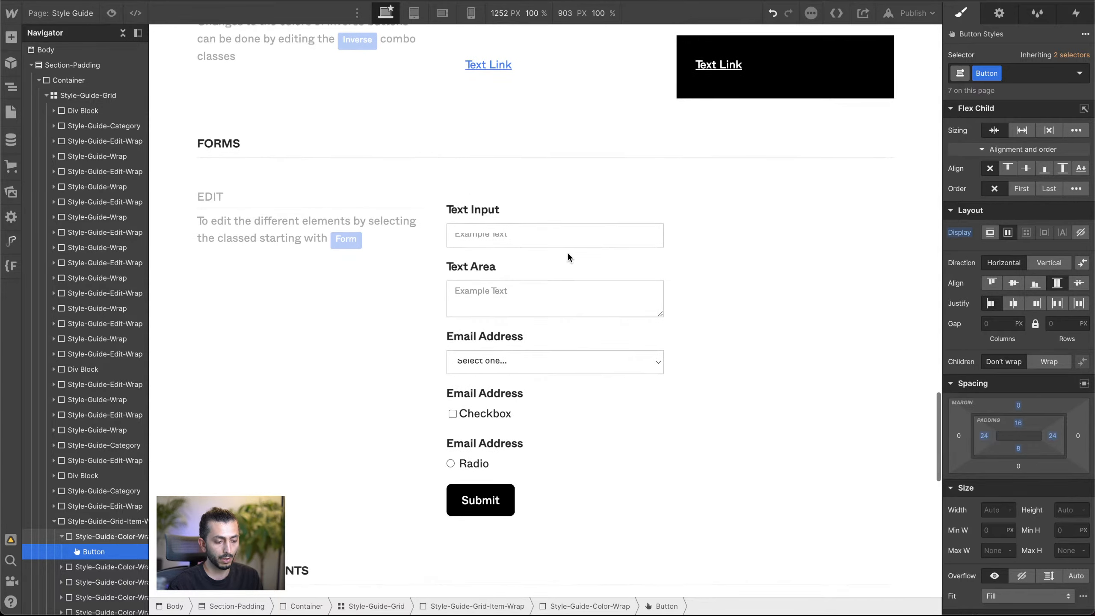
scroll(567, 252, "up", 10)
scroll(567, 252, "up", 10)
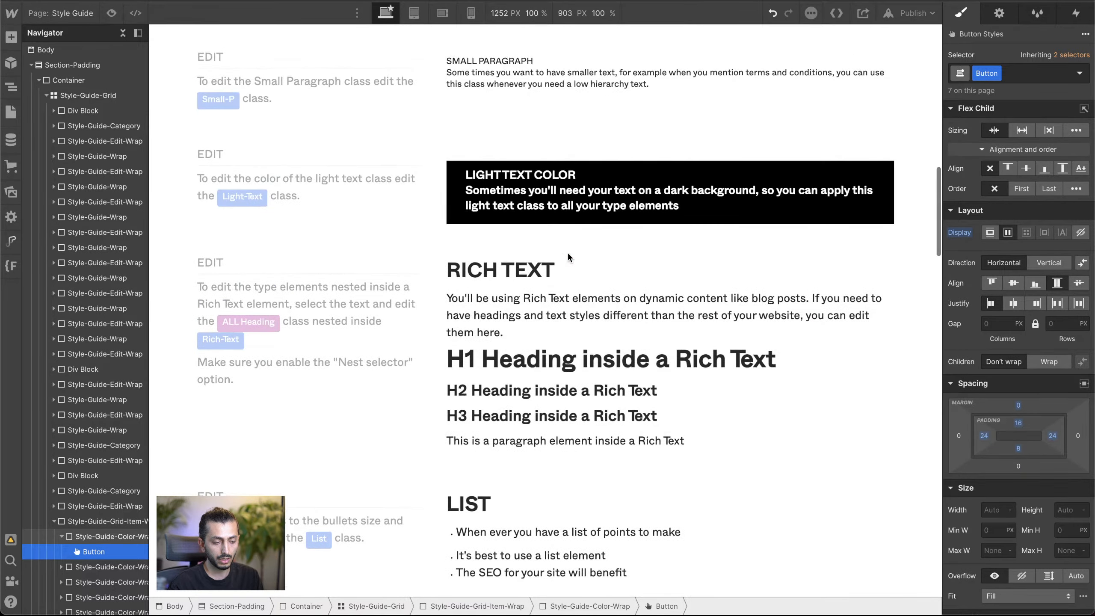
scroll(567, 254, "up", 8)
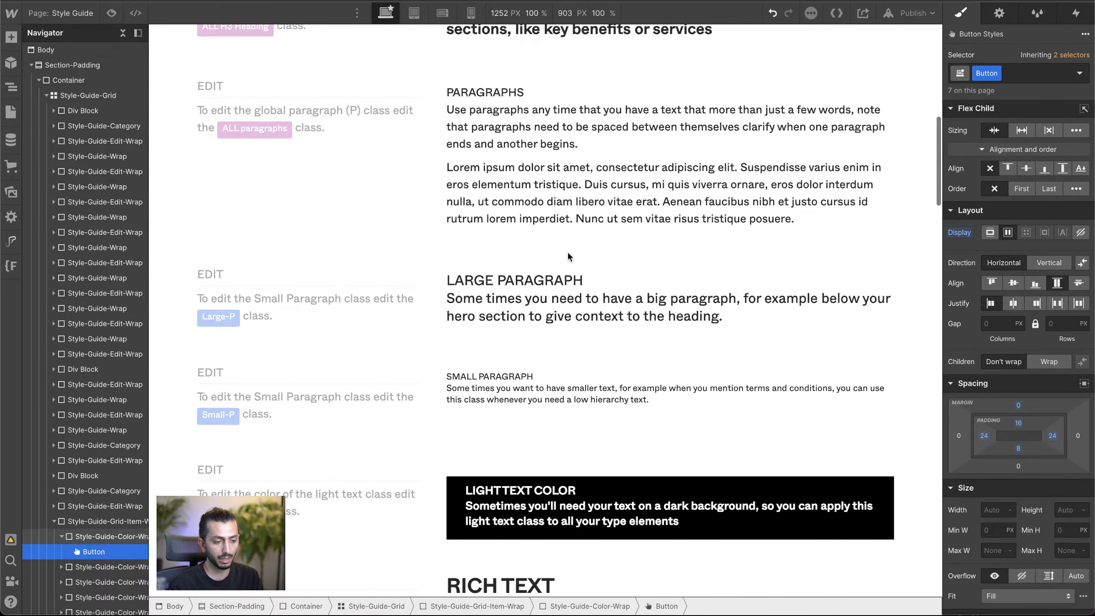
scroll(561, 142, "up", 5)
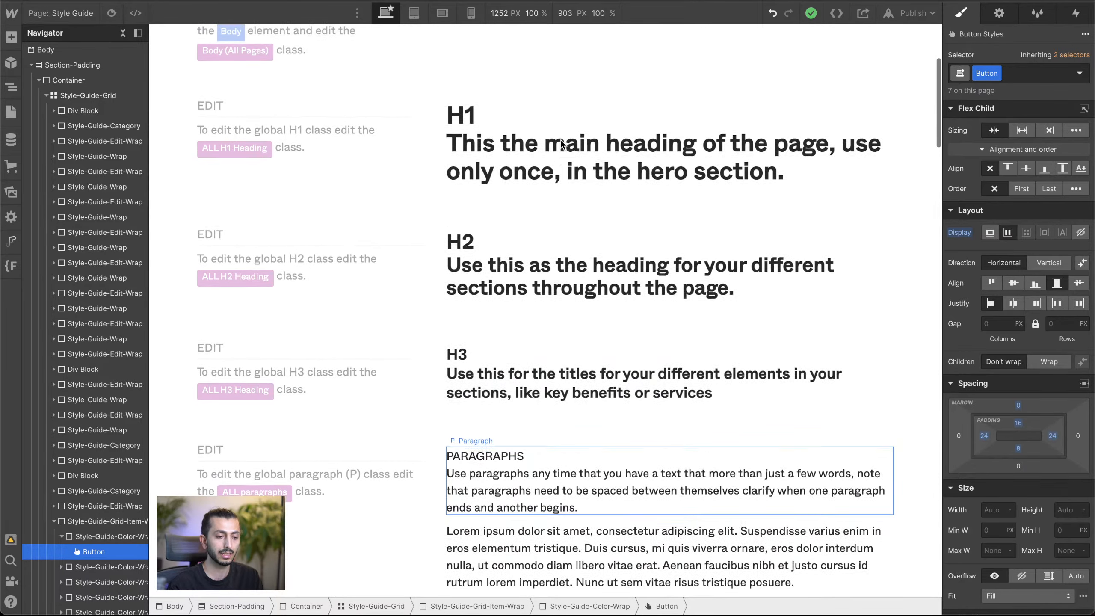
scroll(548, 158, "down", 6)
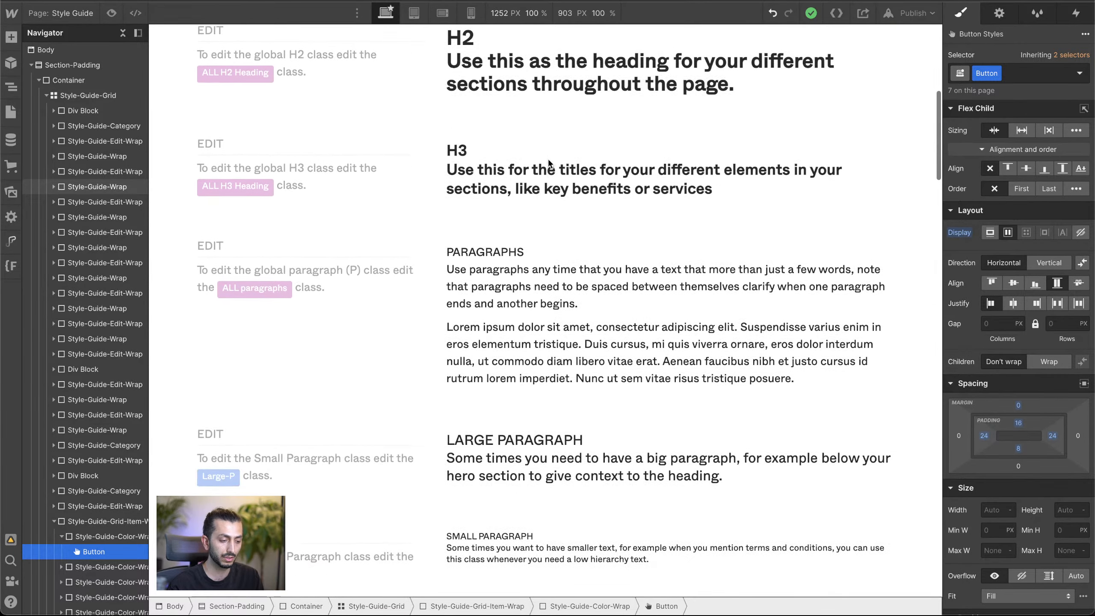
left_click(519, 258)
scroll(519, 258, "down", 2)
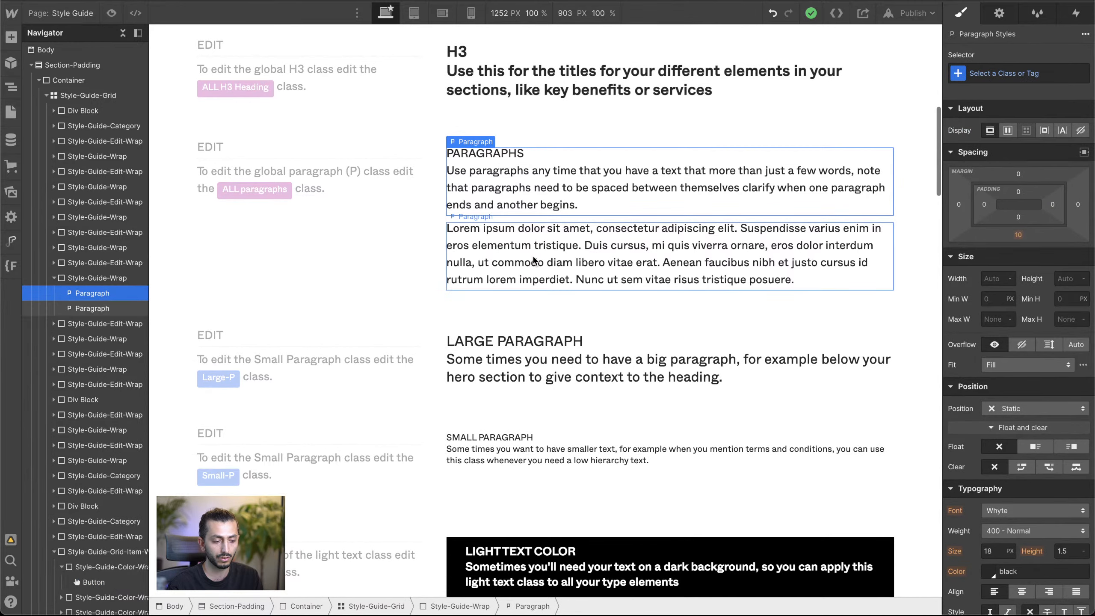
left_click(535, 259)
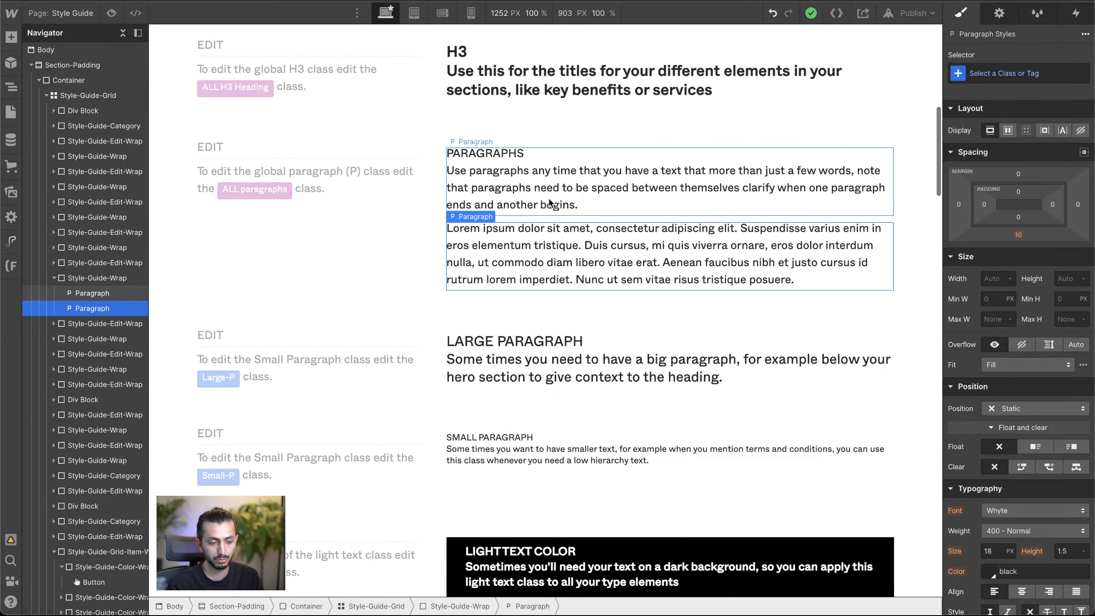
Step: Set the line height of the Large-P class on the Large Paragraph sample to 1.4
scroll(320, 265, "down", 3)
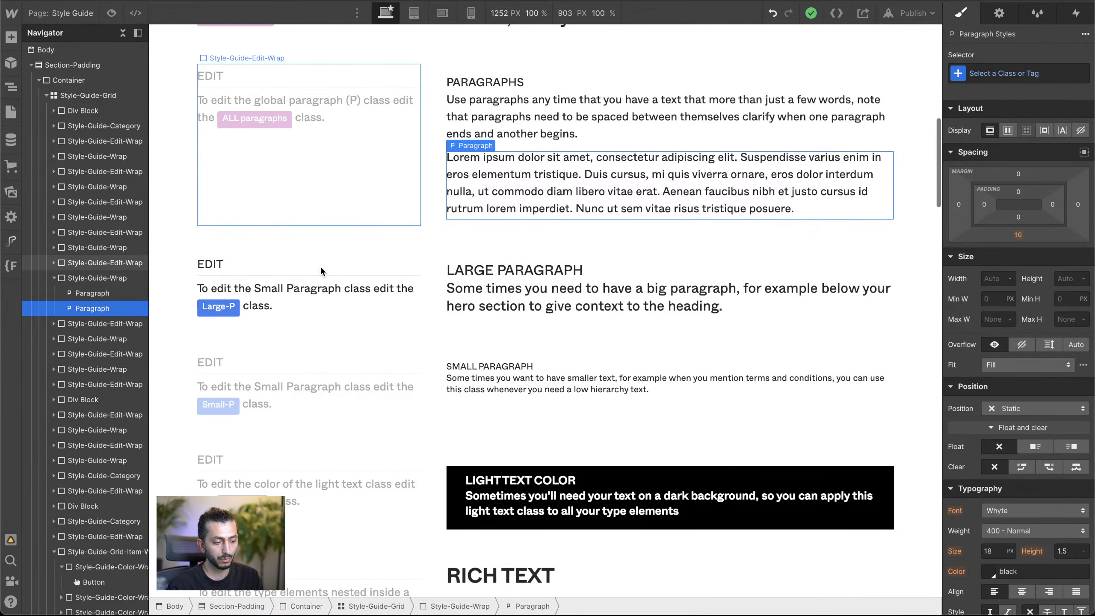
left_click(508, 212)
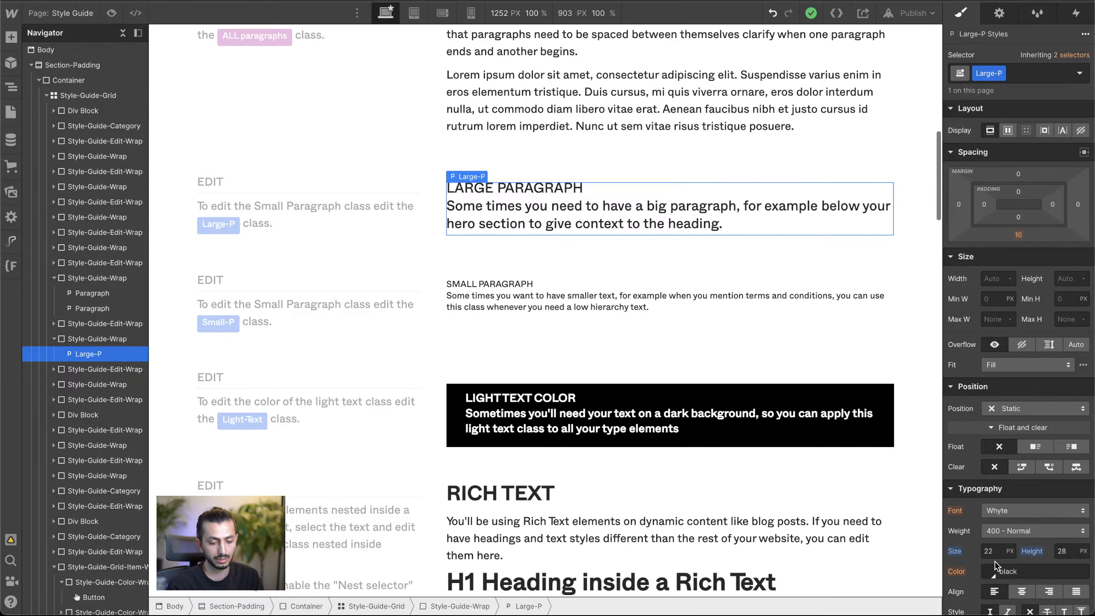
left_click(1034, 553, "alt")
left_click(1072, 550)
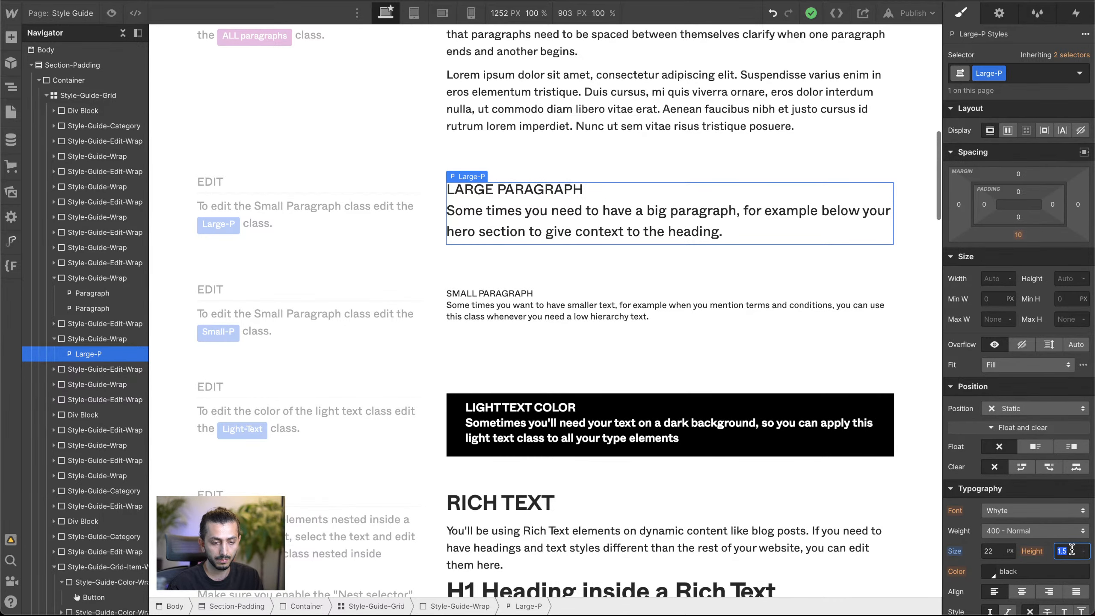
type("1.4")
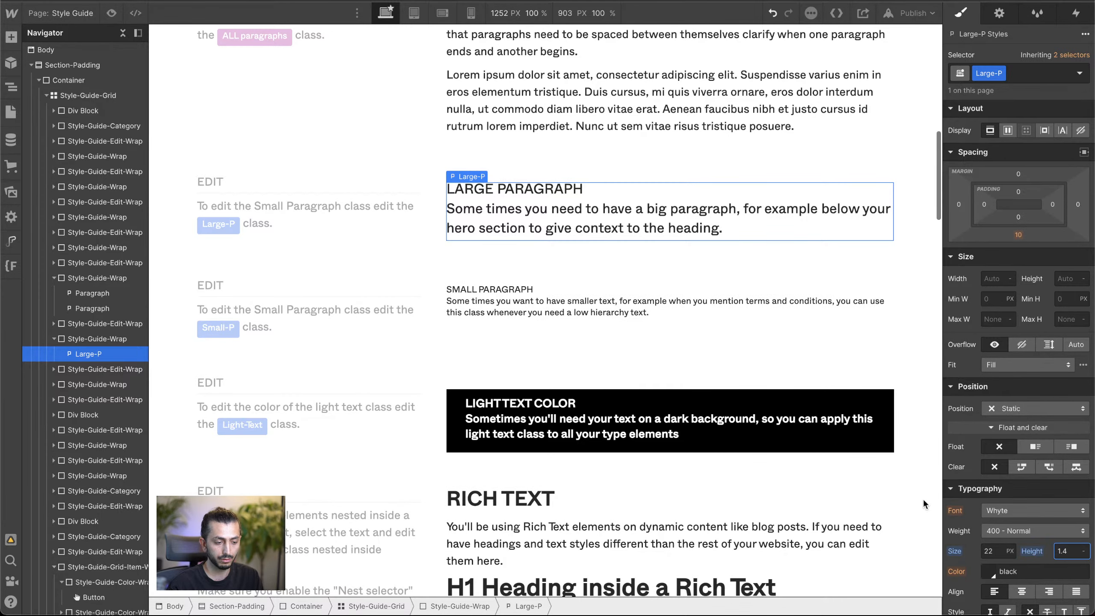
left_click(703, 242)
left_click(583, 197)
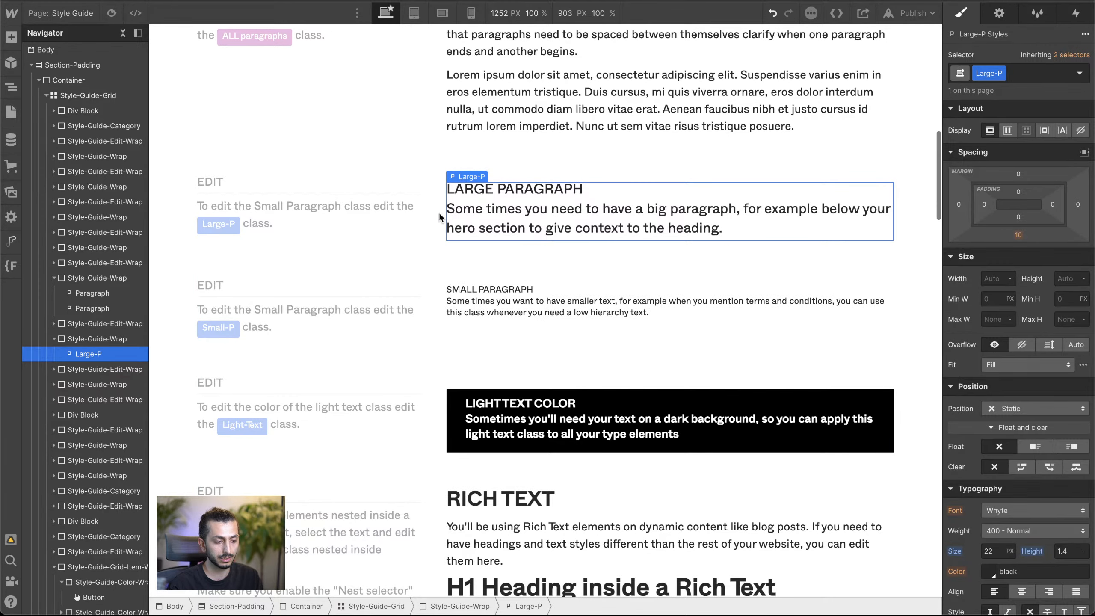
Step: Set the All Links tag's text color to black and remove its underline, using the blue Text Link sample in the Buttons section
scroll(438, 215, "down", 3)
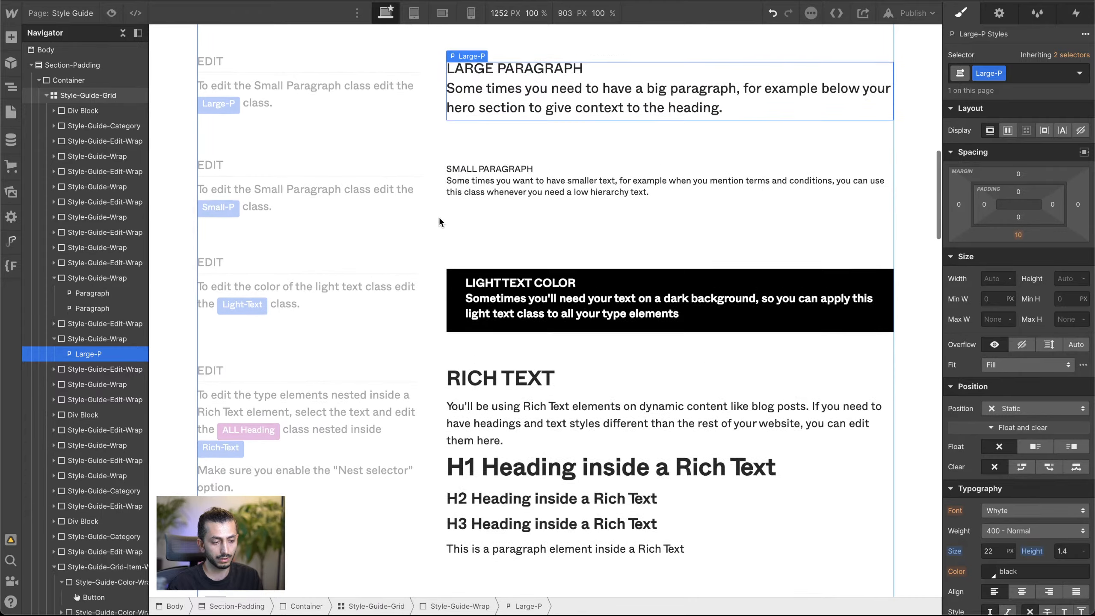
scroll(400, 153, "up", 10)
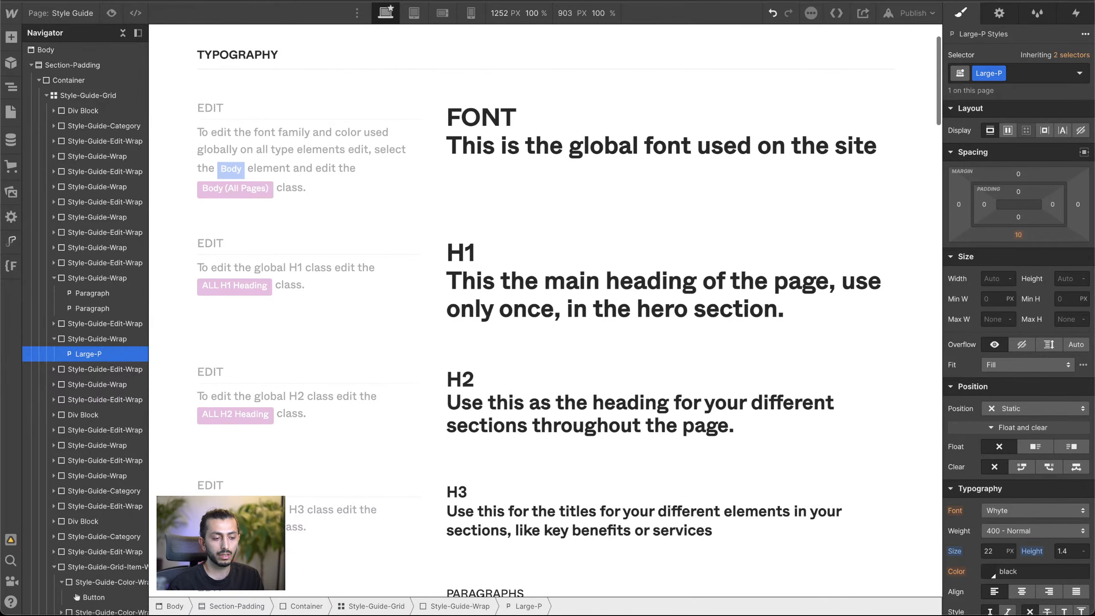
scroll(520, 219, "down", 15)
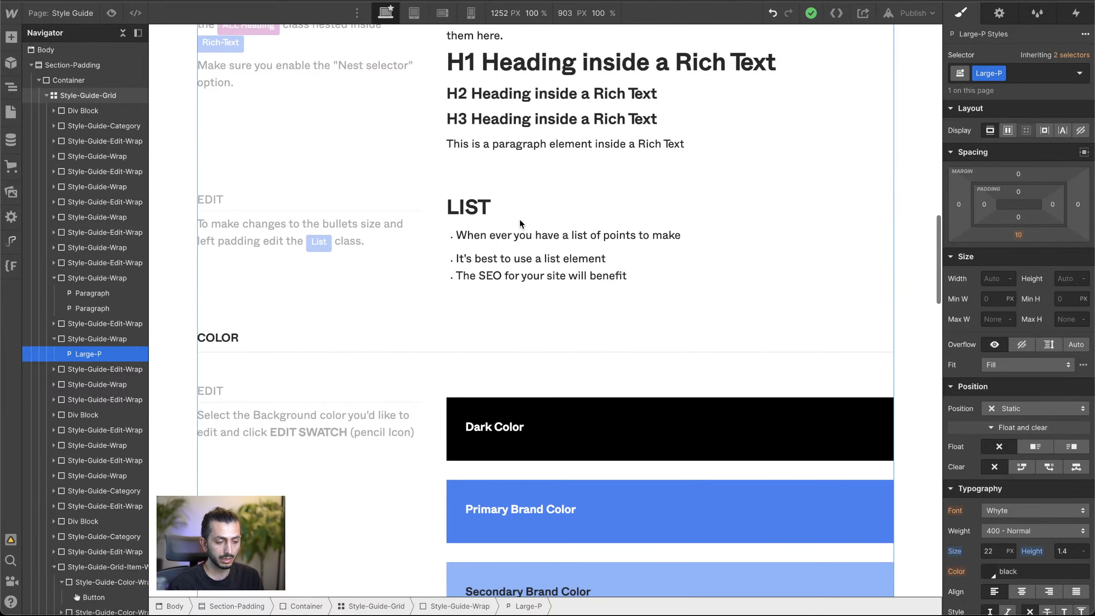
scroll(519, 219, "down", 15)
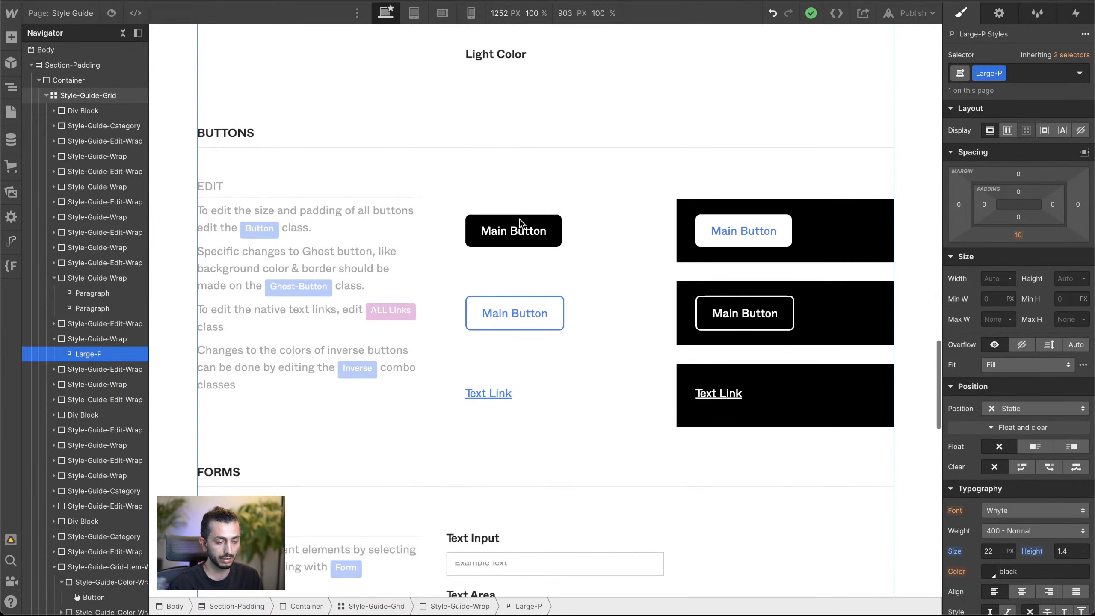
left_click(489, 395)
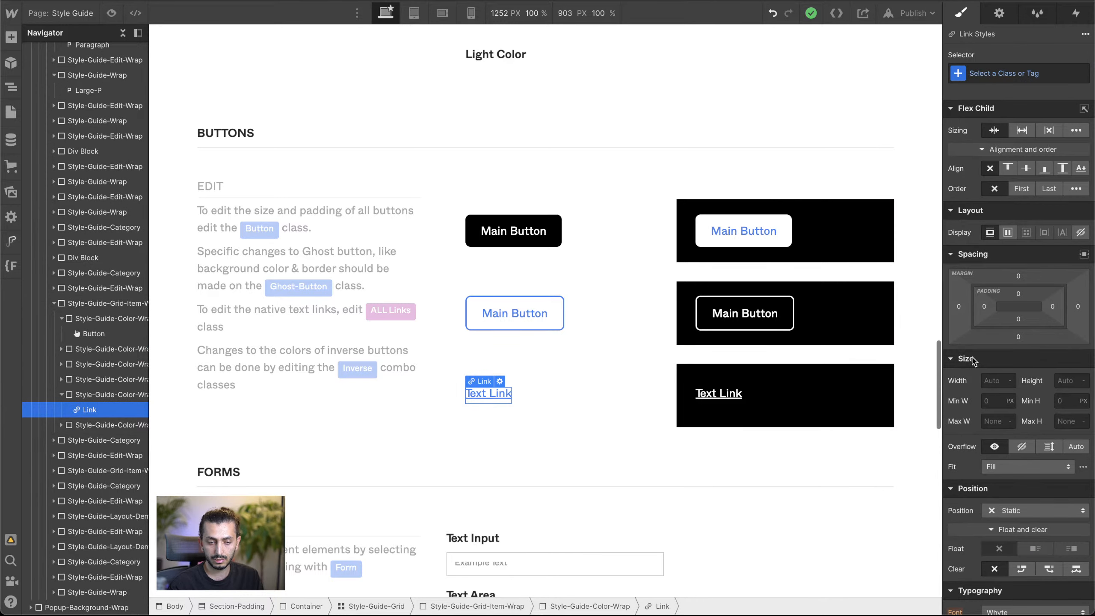
left_click(1001, 73)
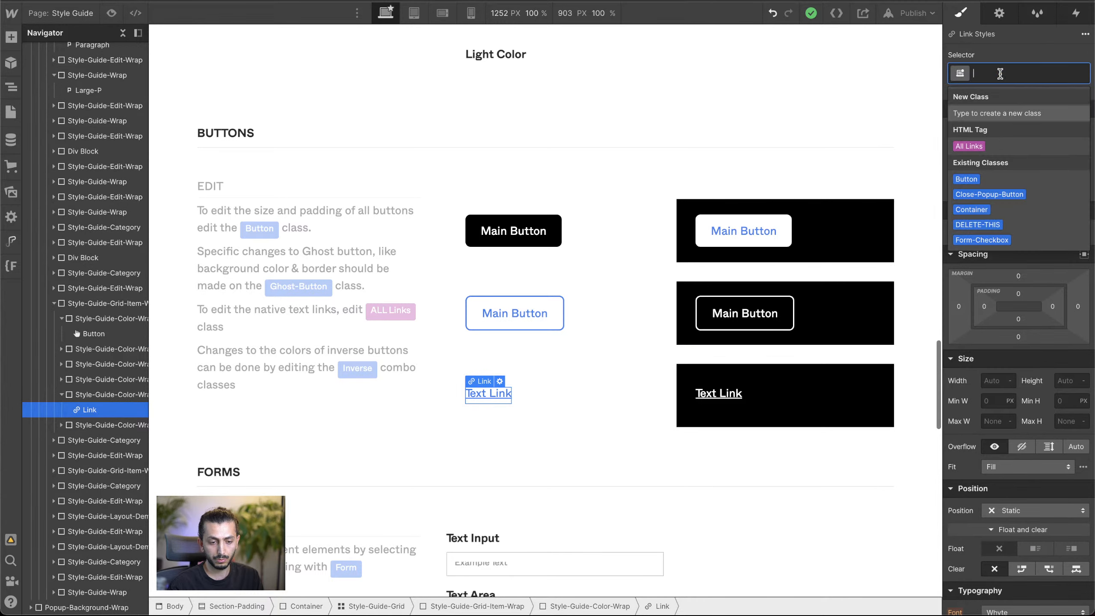
left_click(968, 147)
scroll(994, 313, "down", 9)
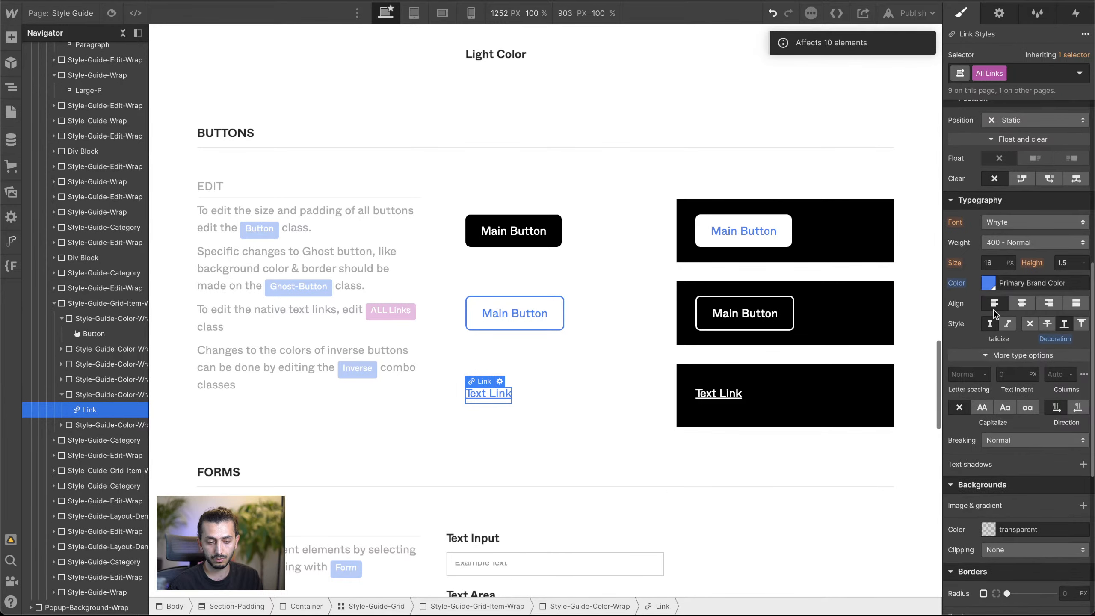
left_click(988, 285)
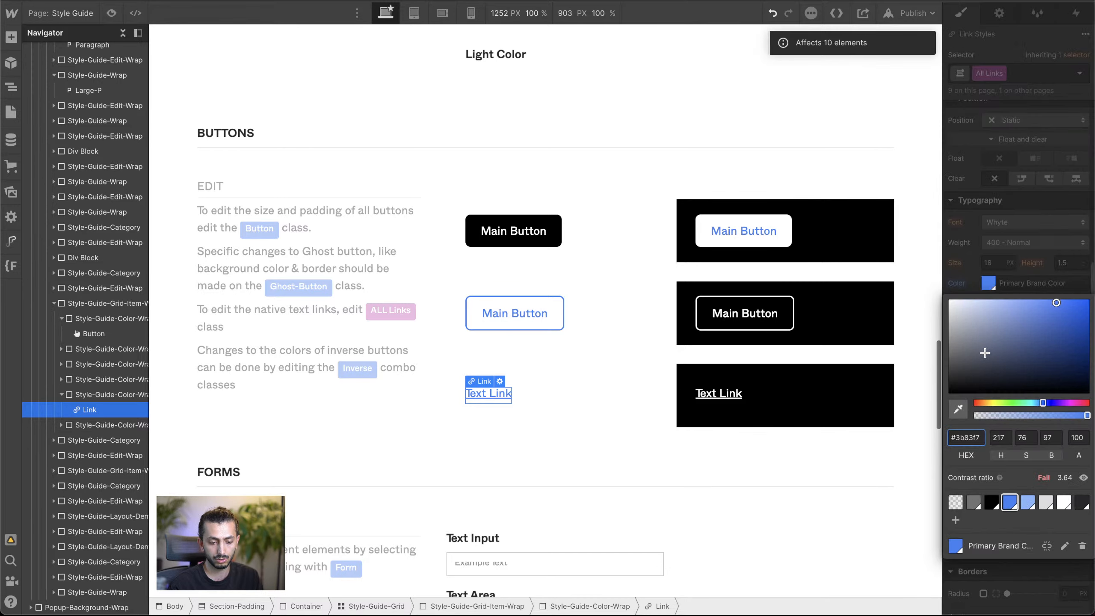
left_click_drag(985, 353, 853, 488)
left_click(1026, 236)
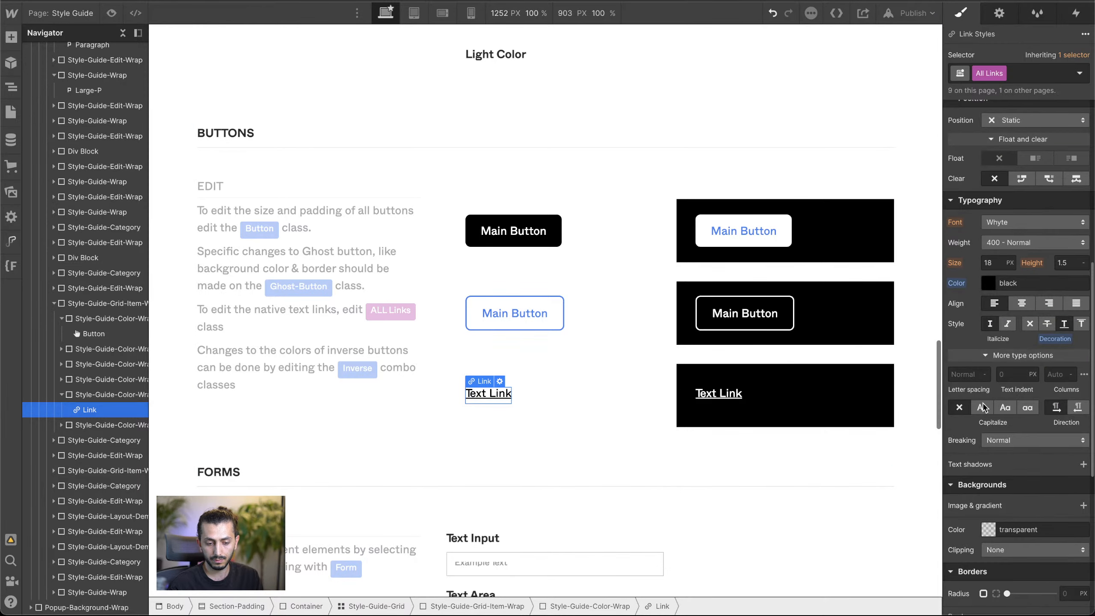
left_click(1030, 323)
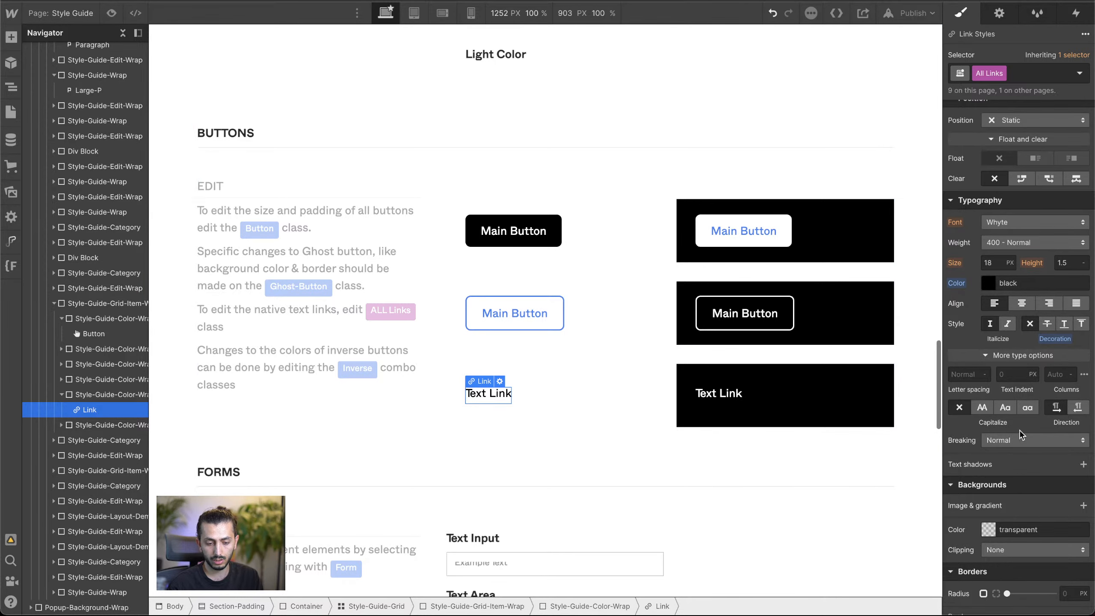
Step: Inspect the text styles of the Figma homepage's navigation links, close the inspector, and look over the style guide from the buttons to the typography
scroll(1028, 442, "down", 5)
scroll(1027, 442, "up", 9)
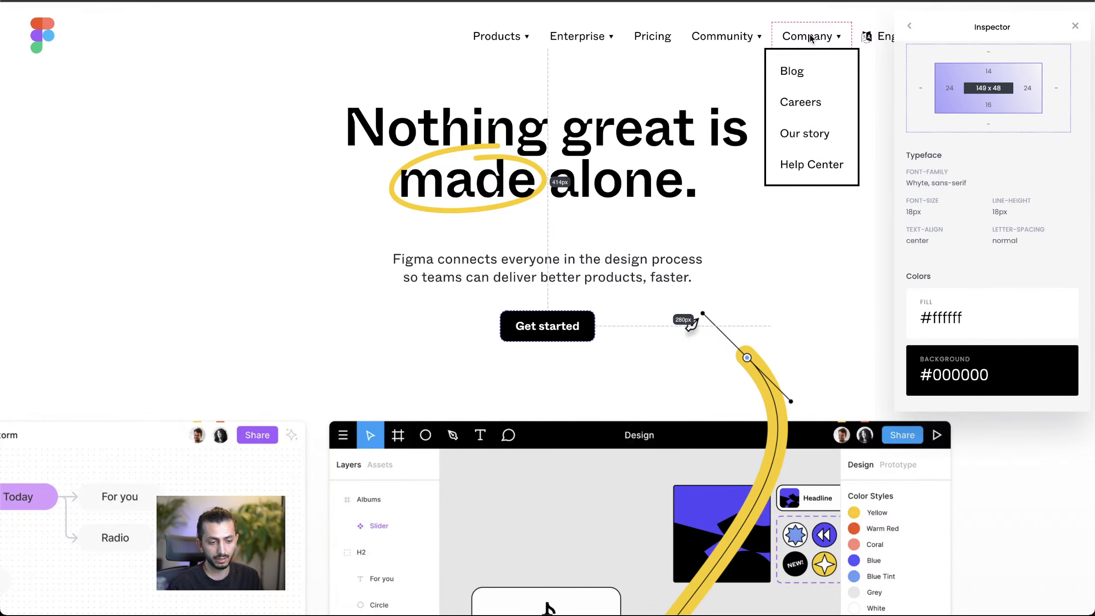
mouse_move(728, 45)
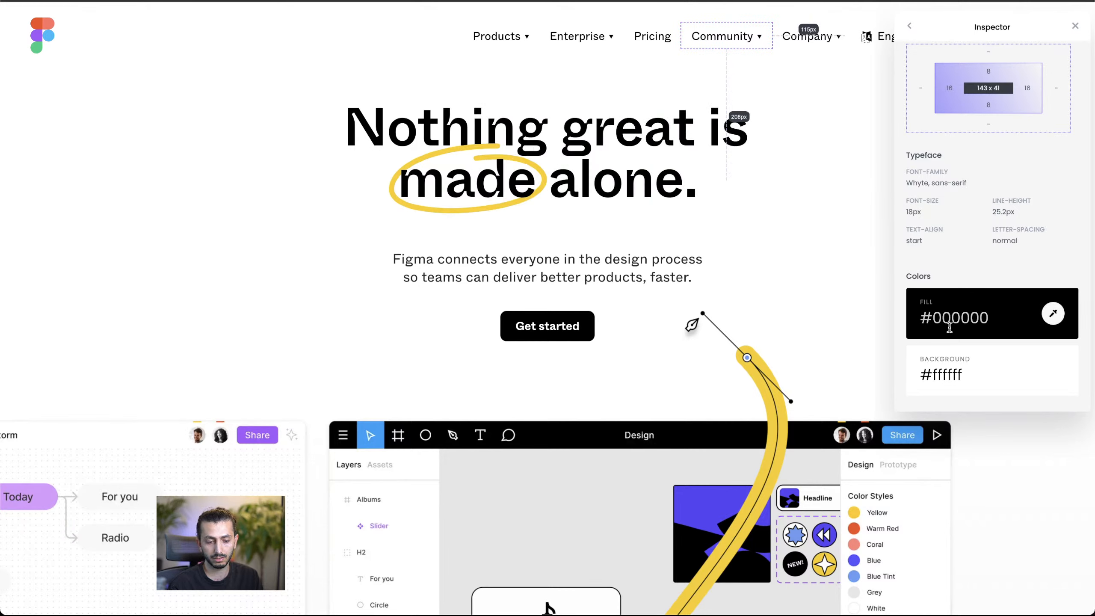
left_click(1076, 26)
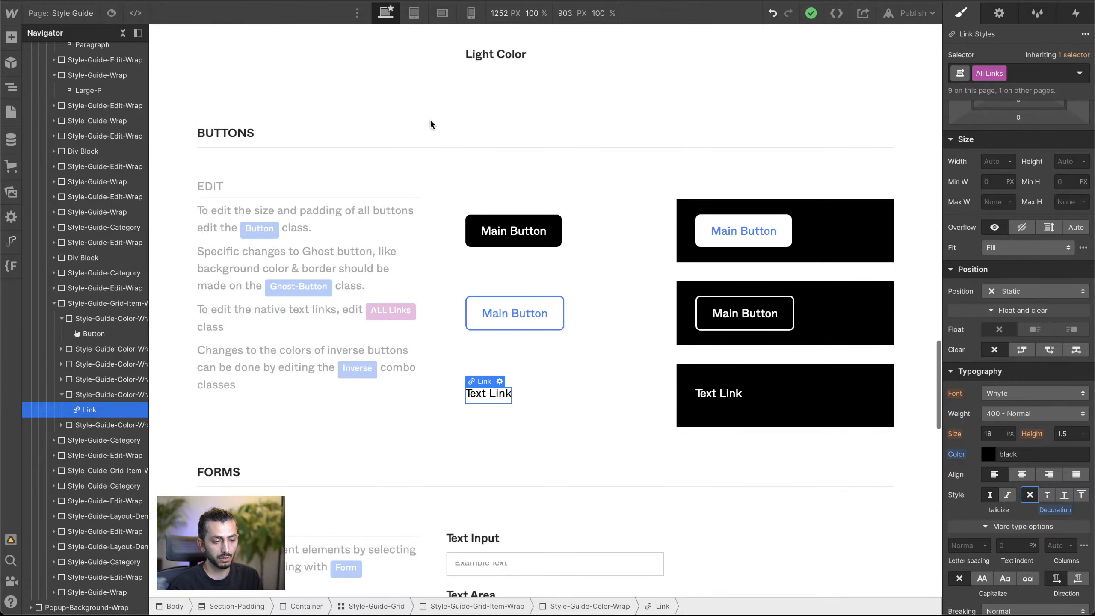
left_click(576, 124)
scroll(432, 184, "down", 4)
scroll(432, 185, "up", 15)
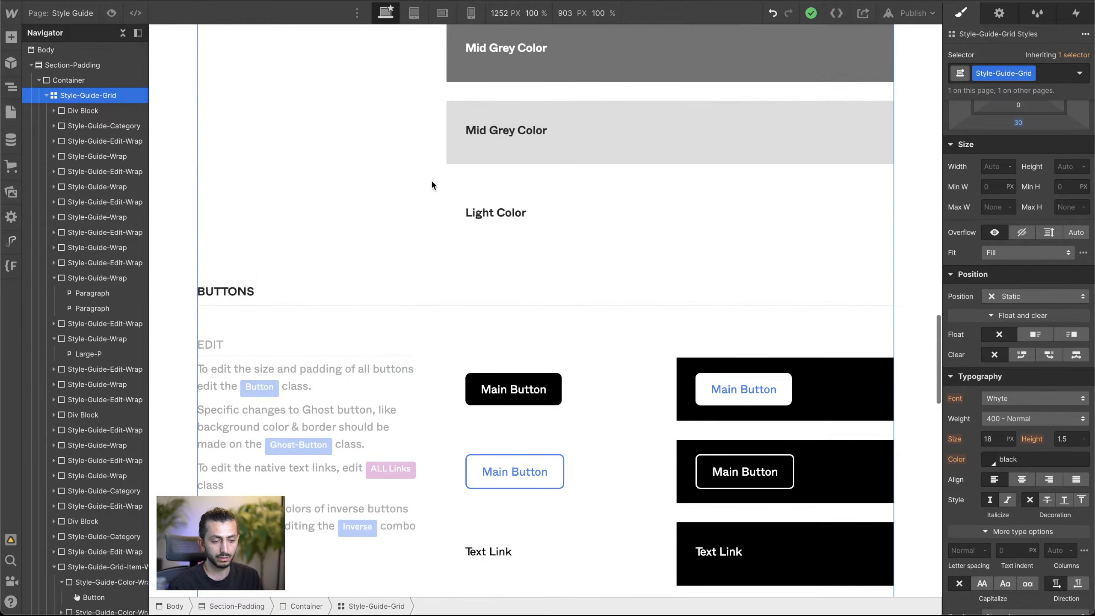
scroll(432, 179, "up", 12)
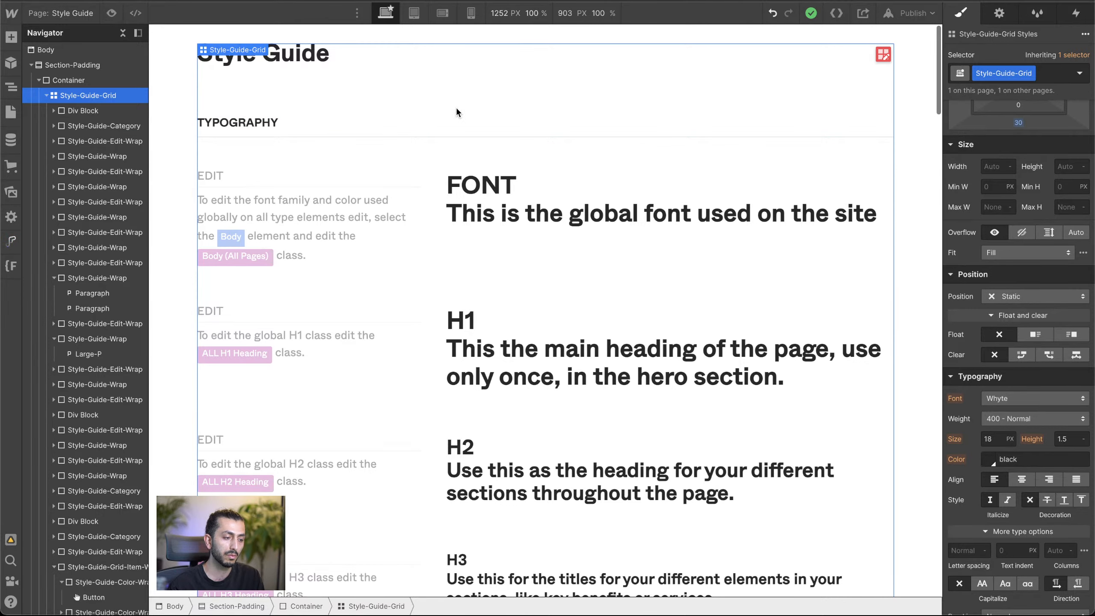
Step: Open the Home page and delete its DELETE-THIS element
left_click(172, 52)
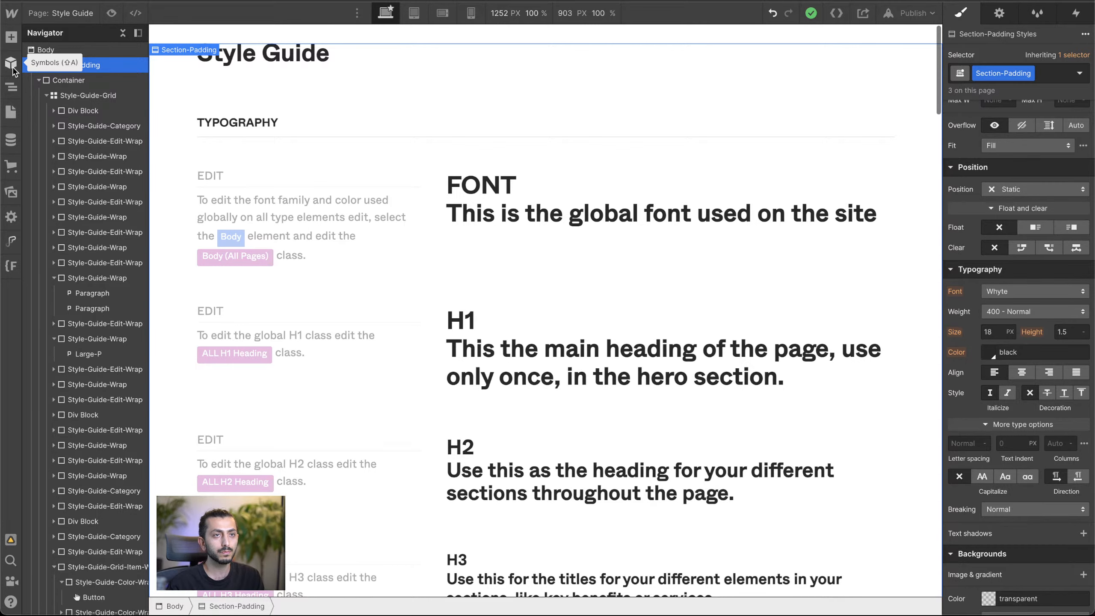
left_click(11, 111)
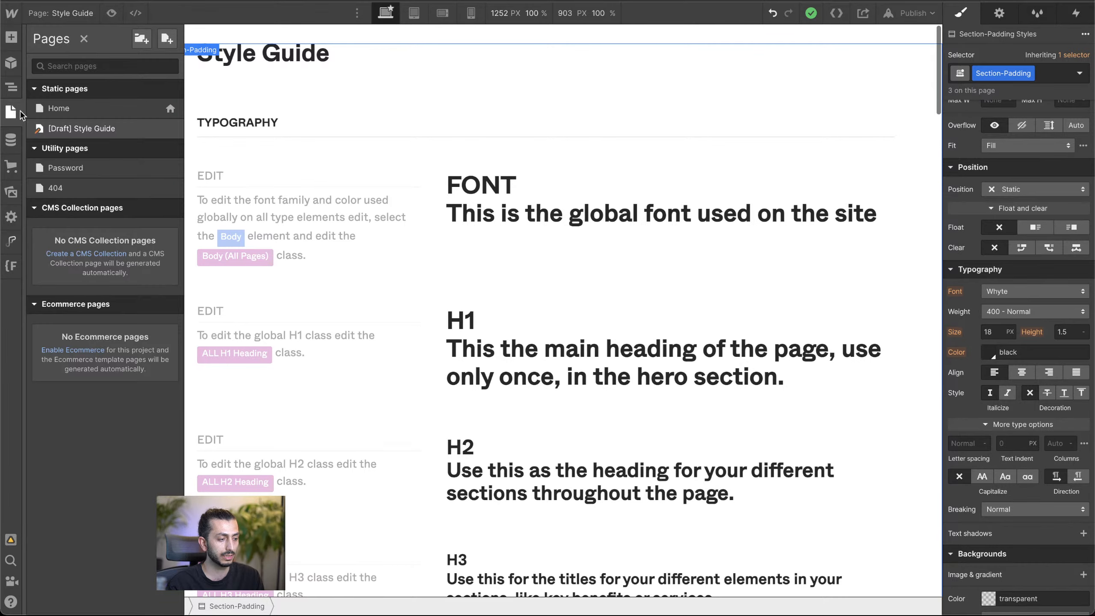
left_click(81, 109)
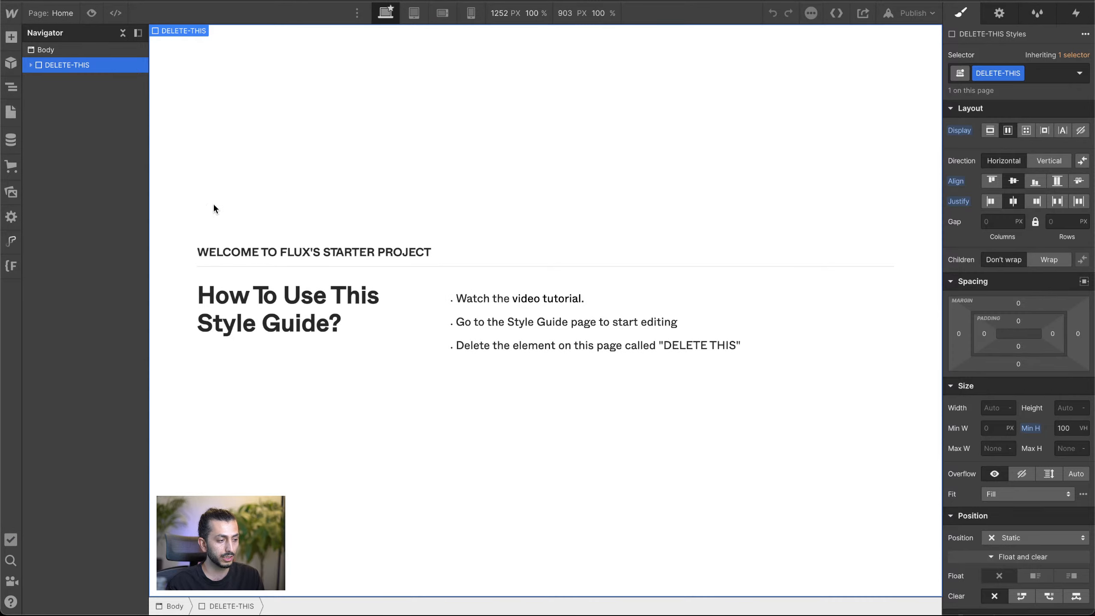
key("Delete")
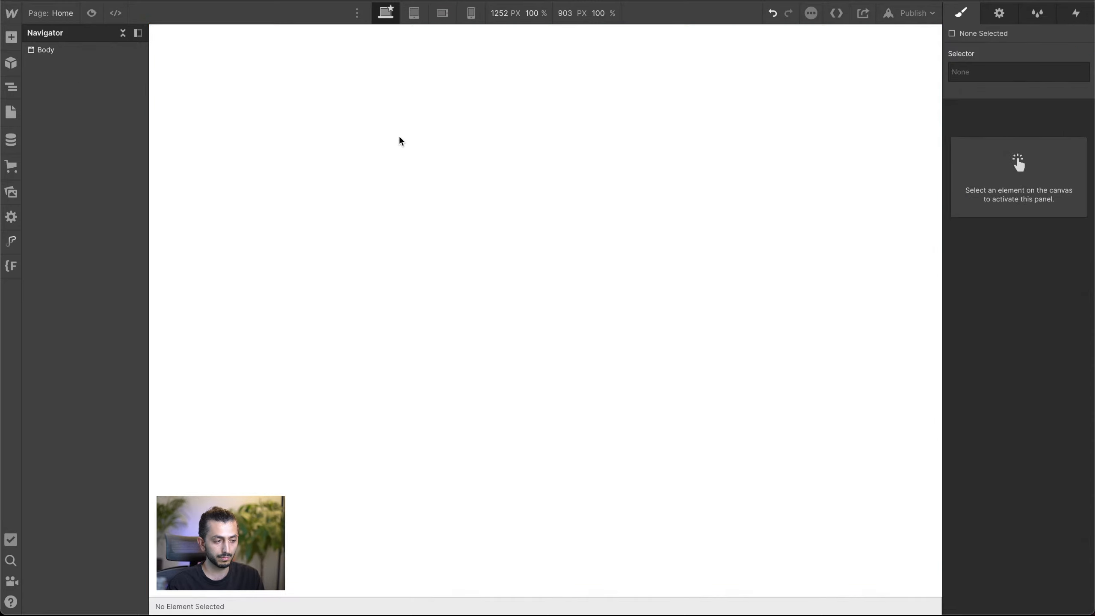
Step: Add a Navbar component to the empty body of the Home page and close its settings
left_click(341, 101)
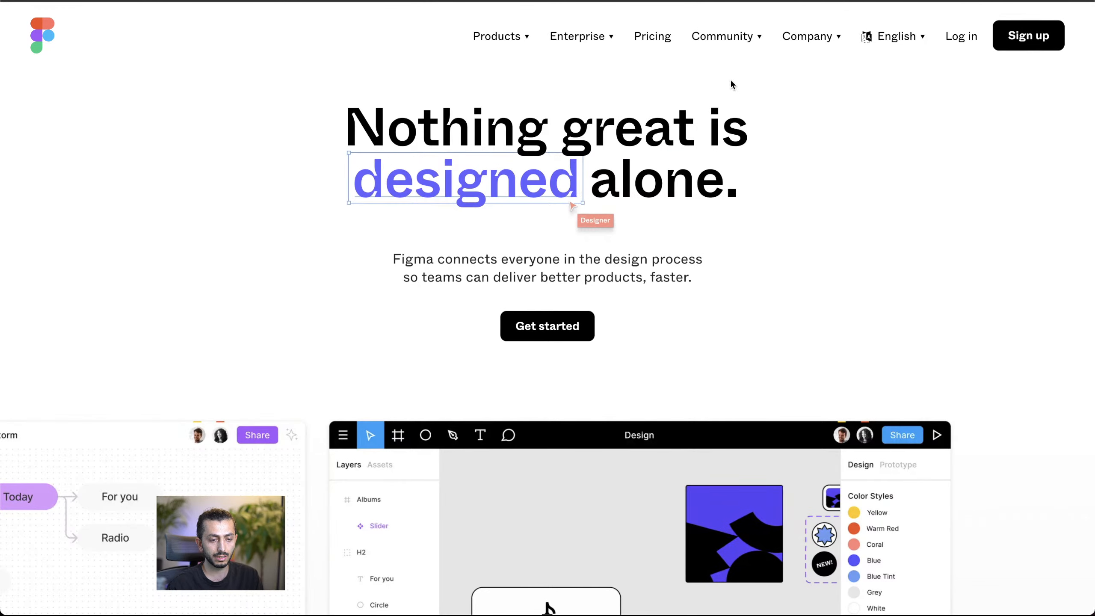
mouse_move(496, 36)
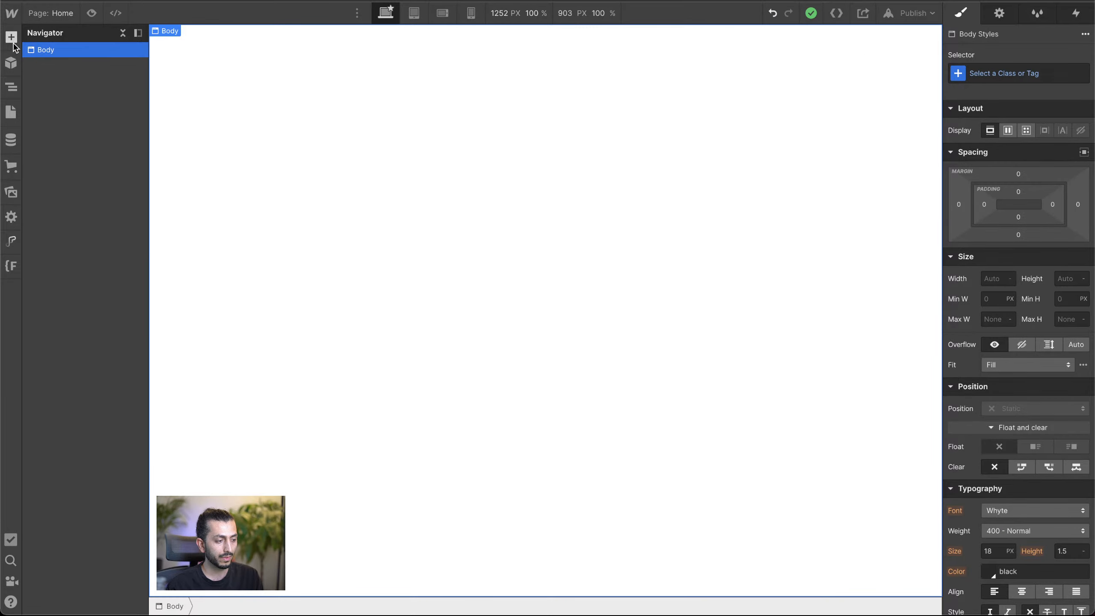
left_click(13, 43)
scroll(74, 261, "down", 10)
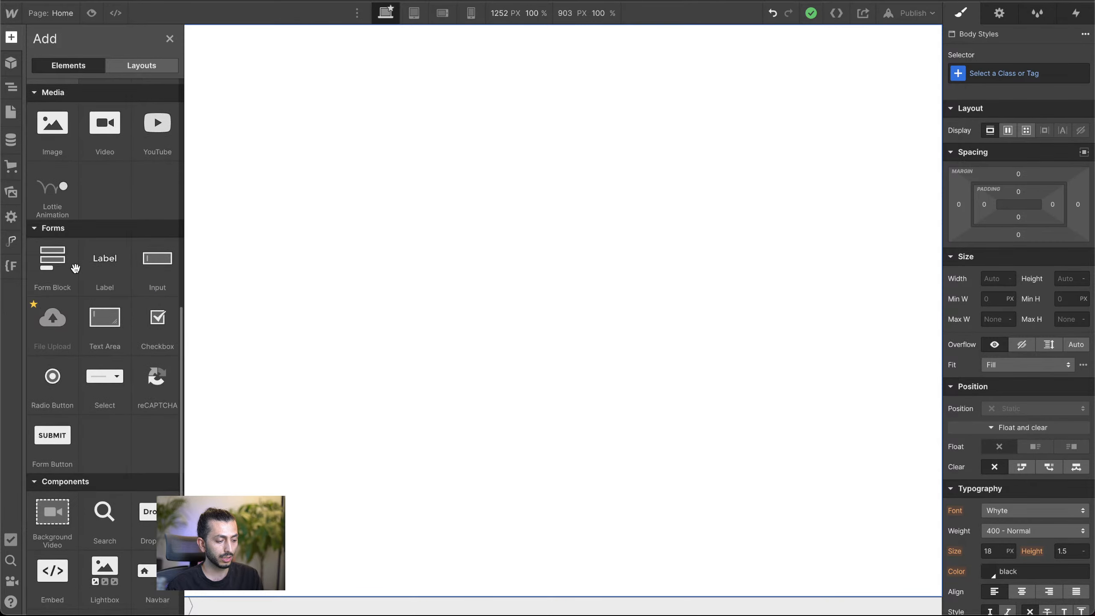
scroll(75, 269, "down", 3)
left_click_drag(148, 458, 509, 75)
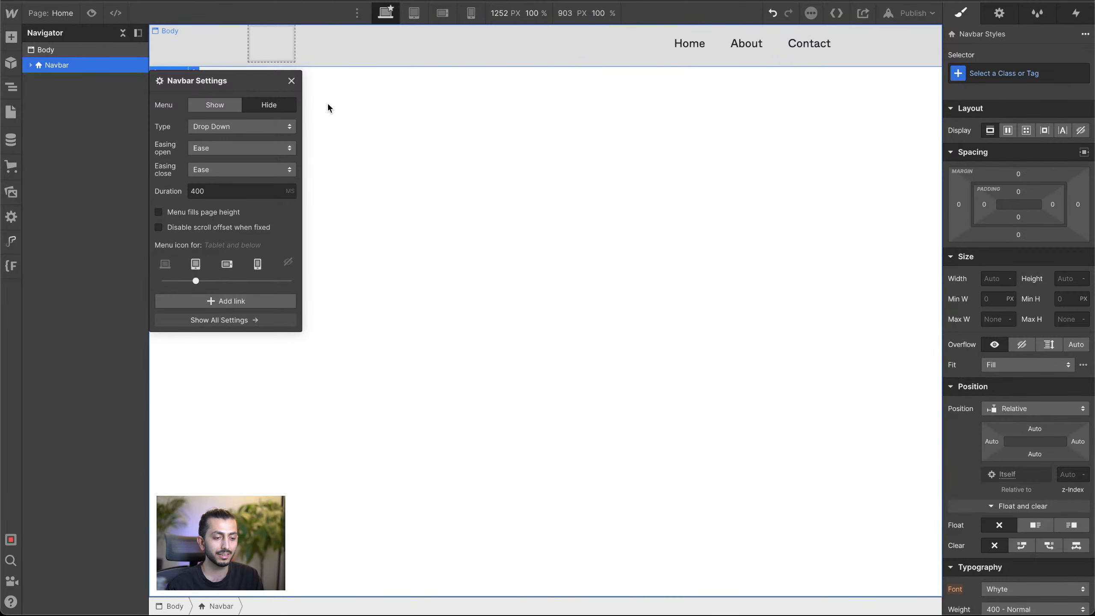
left_click(290, 81)
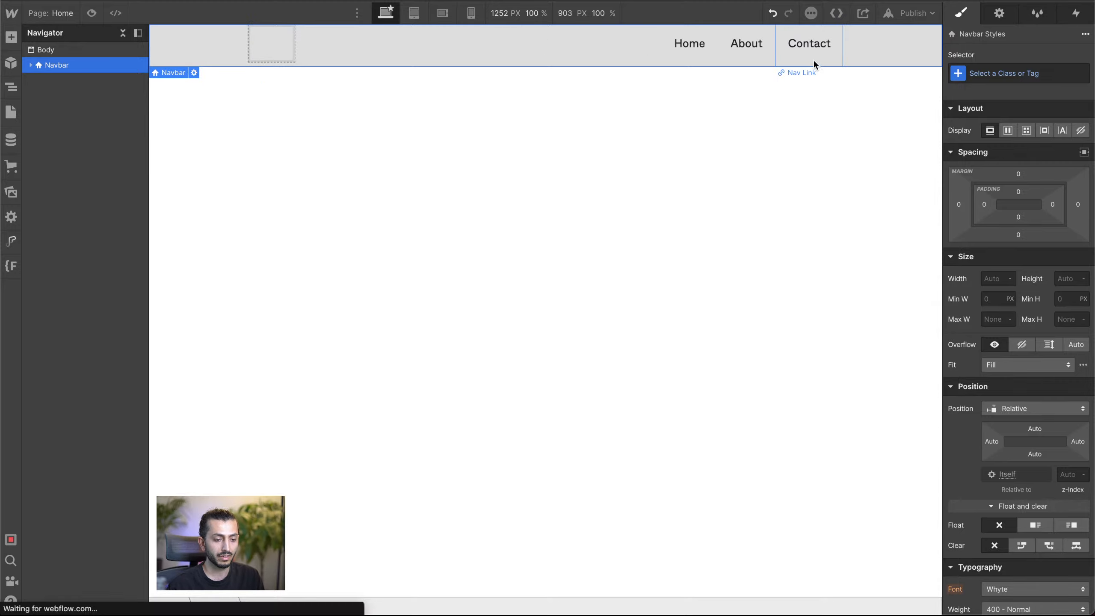
Step: Add a Div Block inside the Navbar, move the Brand, Nav Menu and Menu Button into it, and delete the emptied Container
left_click(646, 66)
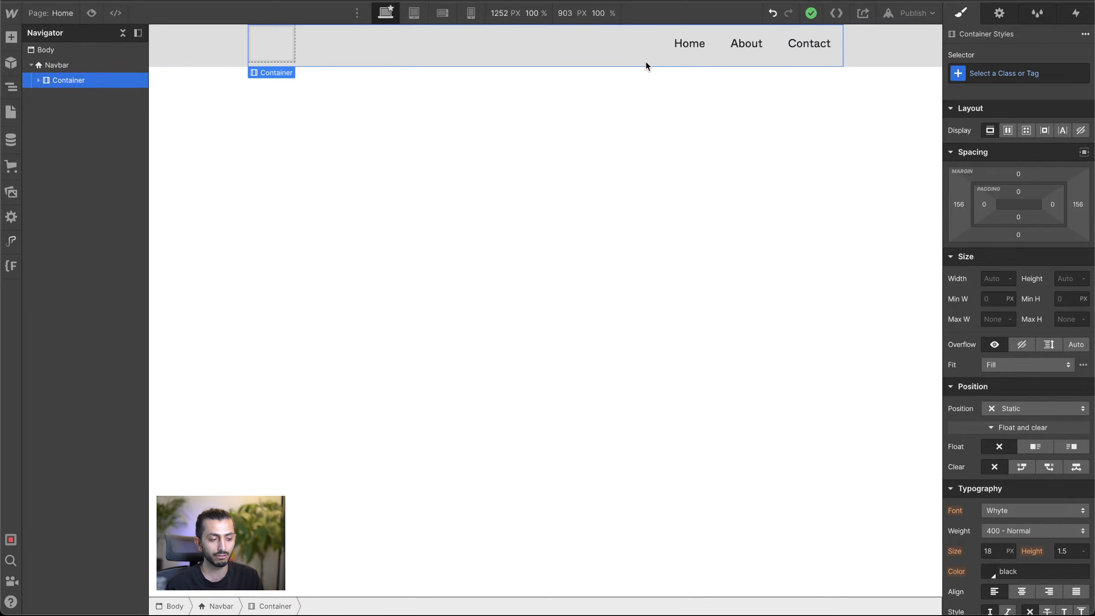
left_click(38, 81)
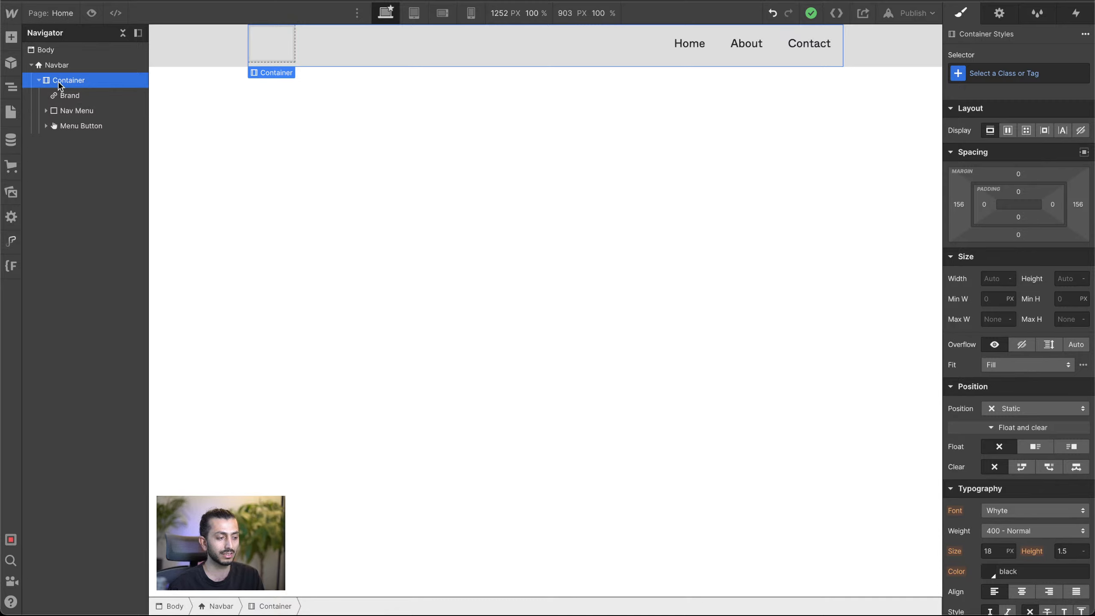
left_click(57, 66)
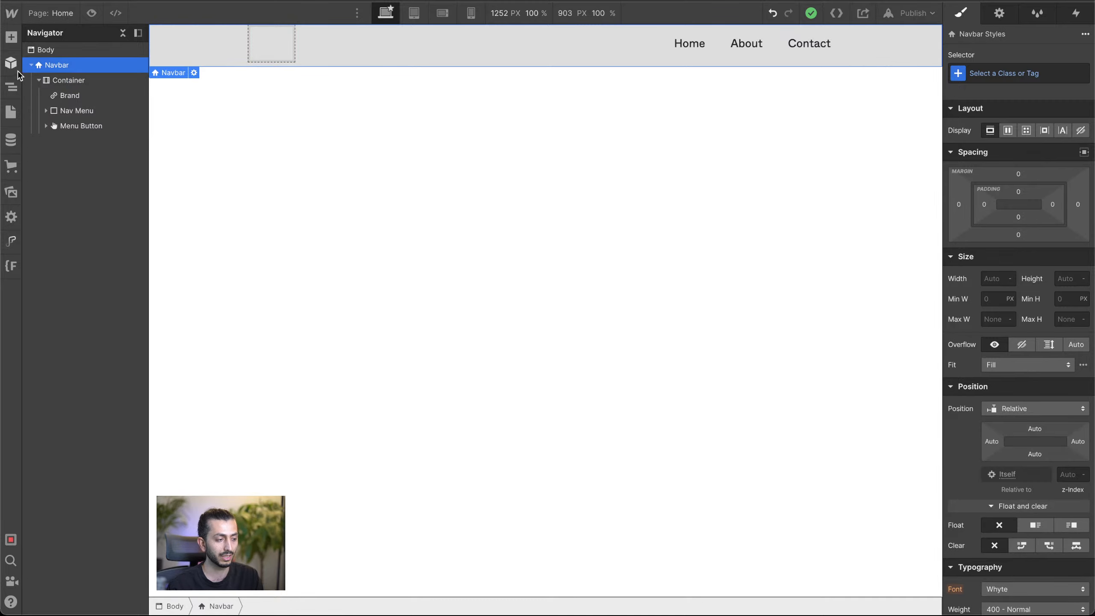
left_click(11, 37)
left_click_drag(48, 266, 67, 84)
left_click(65, 111)
mouse_move(70, 131)
left_mouse_down()
mouse_move(79, 92)
mouse_move(83, 126)
left_mouse_up()
left_click(69, 142)
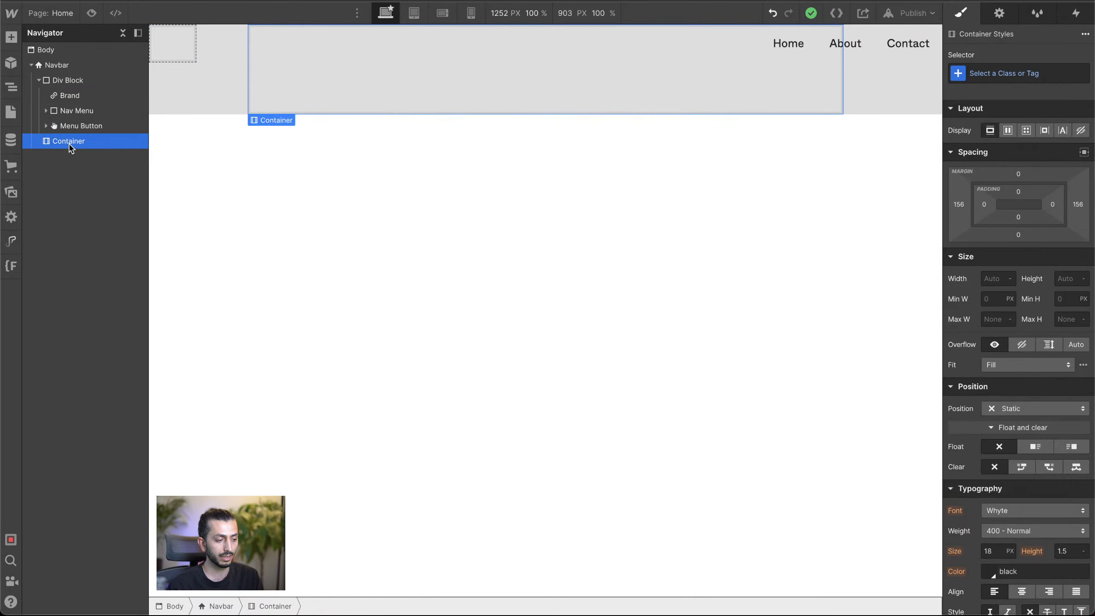
key("Delete")
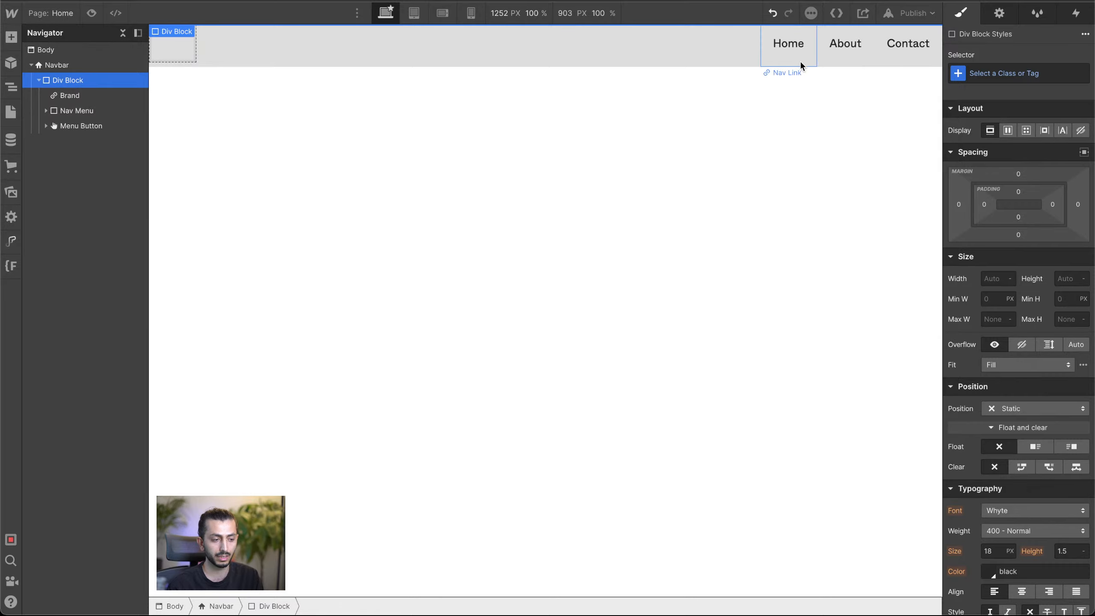
Step: Give the Div Block inside the Navbar a new class named Nav Container
left_click(1009, 72)
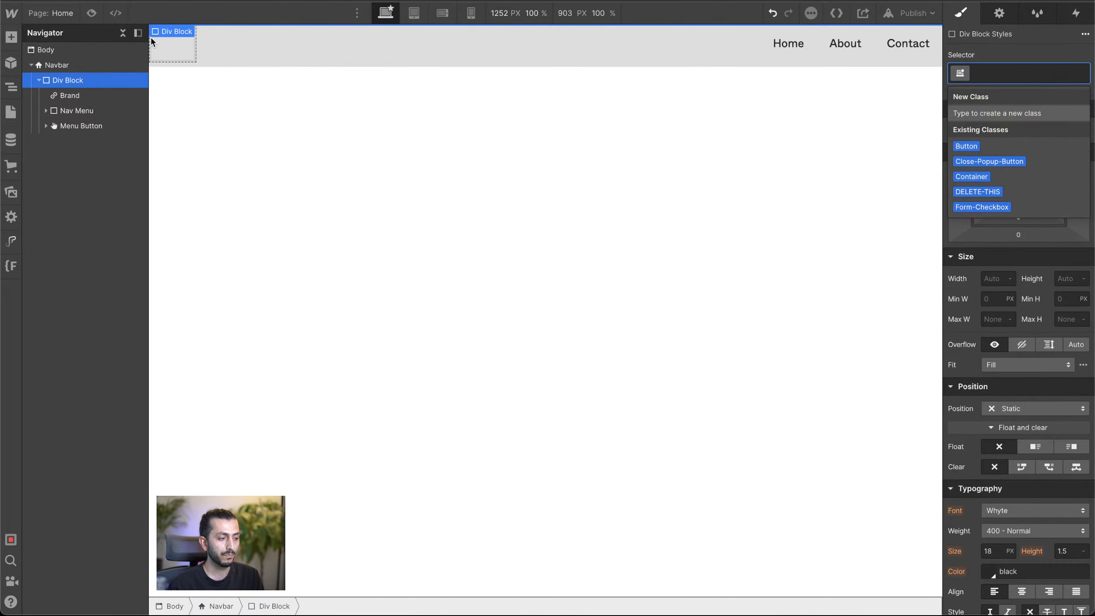
type("N")
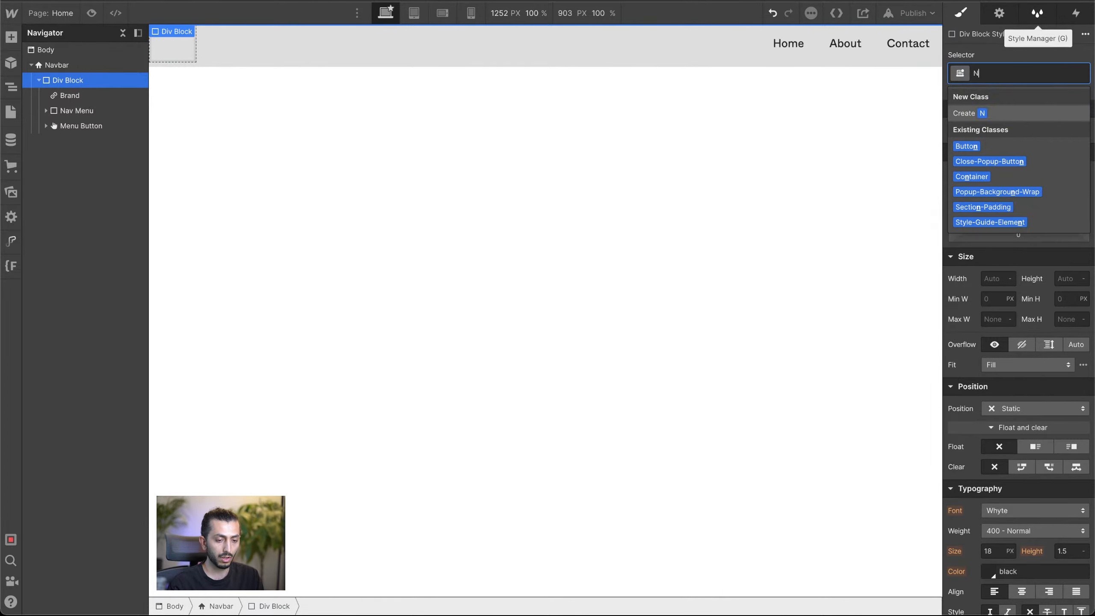
type("av Con")
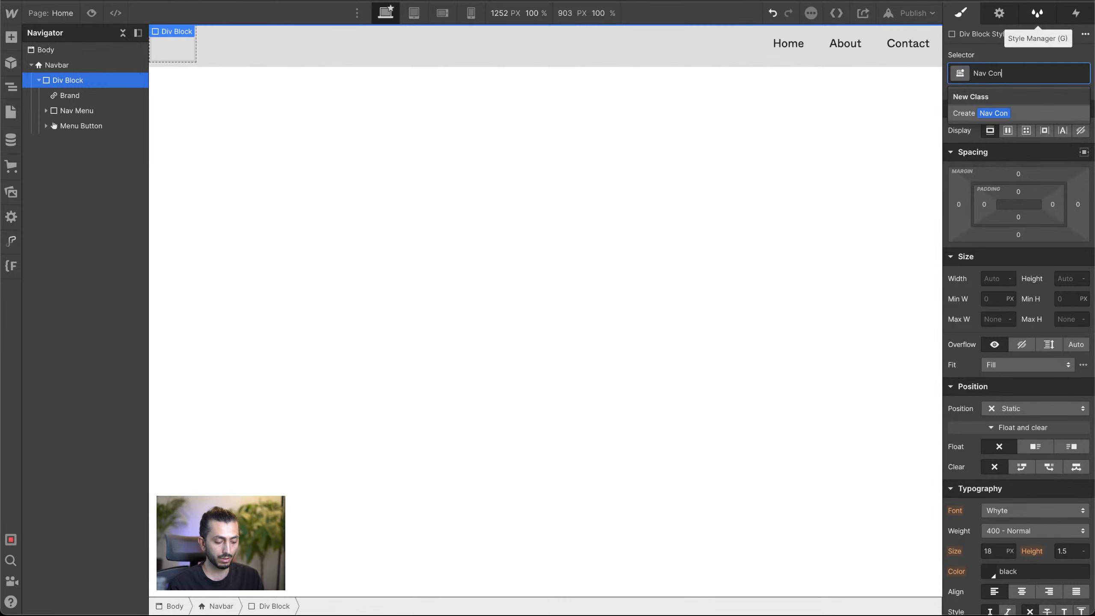
type("tainer")
key("Return")
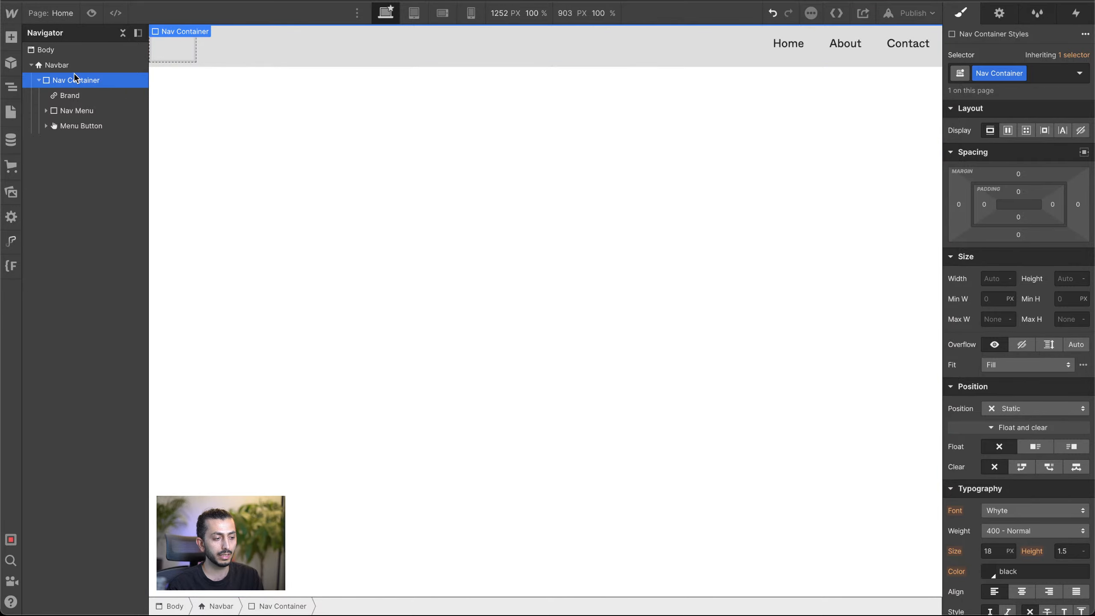
left_click_drag(73, 73, 65, 66)
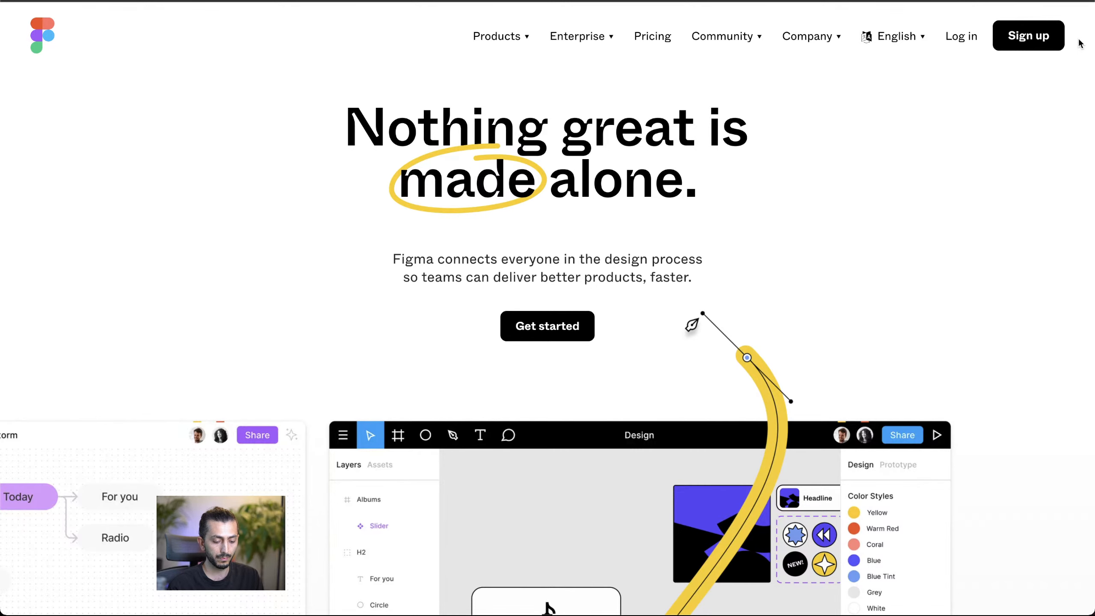
Step: Switch to the Figma homepage and examine how its navbar lays out at different browser zoom levels
key("super+minus")
key("super+minus")
key("super+minus")
key("super+minus")
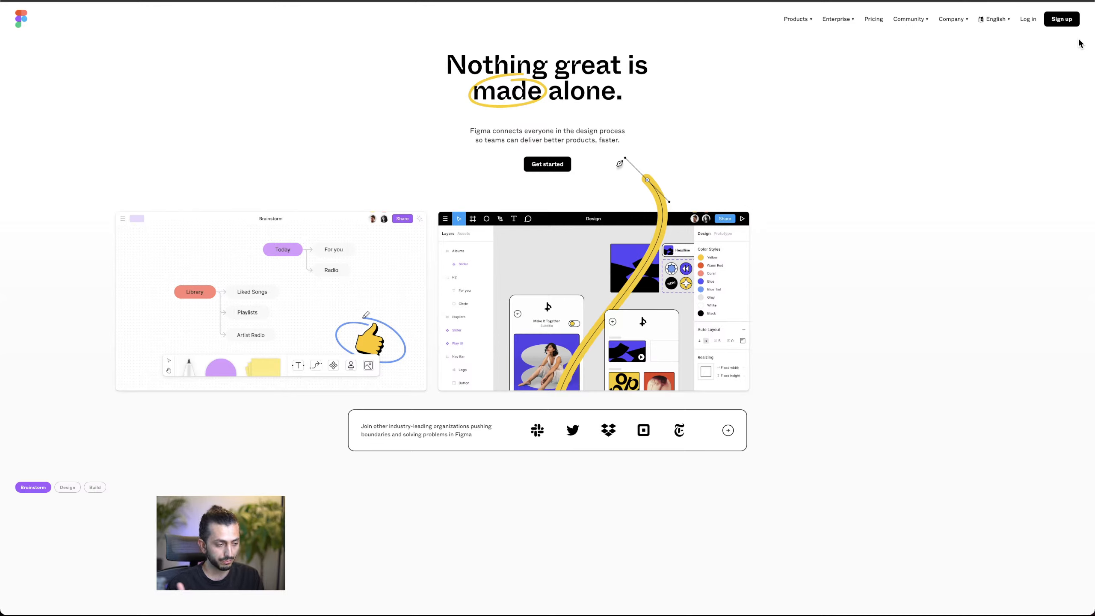
key("super+plus")
key("super+plus")
key("super+plus")
key("super+plus")
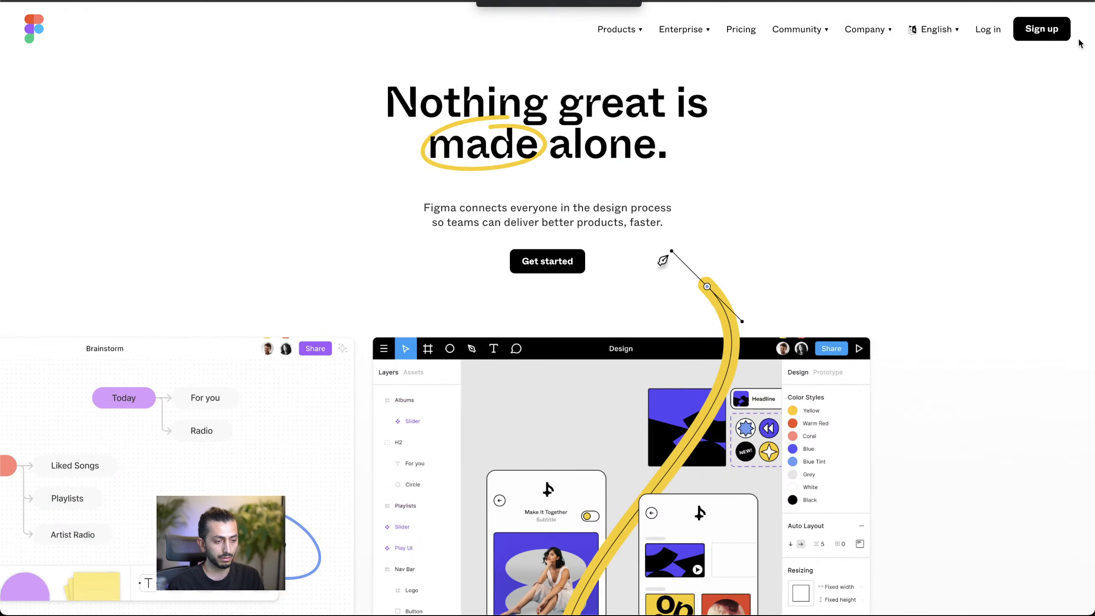
key("super+minus")
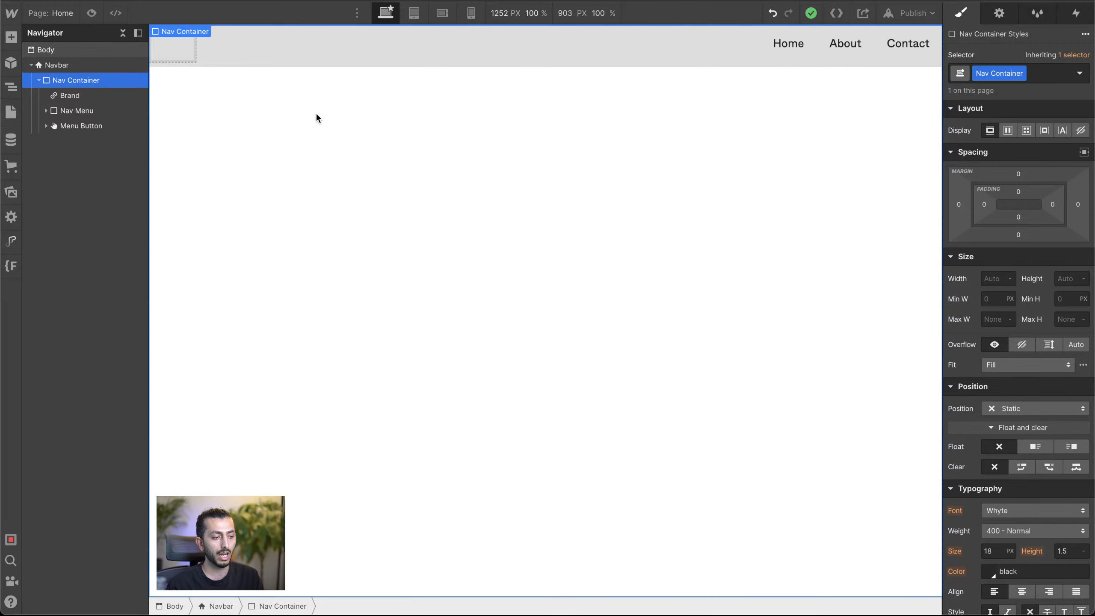
Step: Back in Webflow, set the Nav Container's left and right padding to 28 px
left_click(406, 62)
left_click(90, 82)
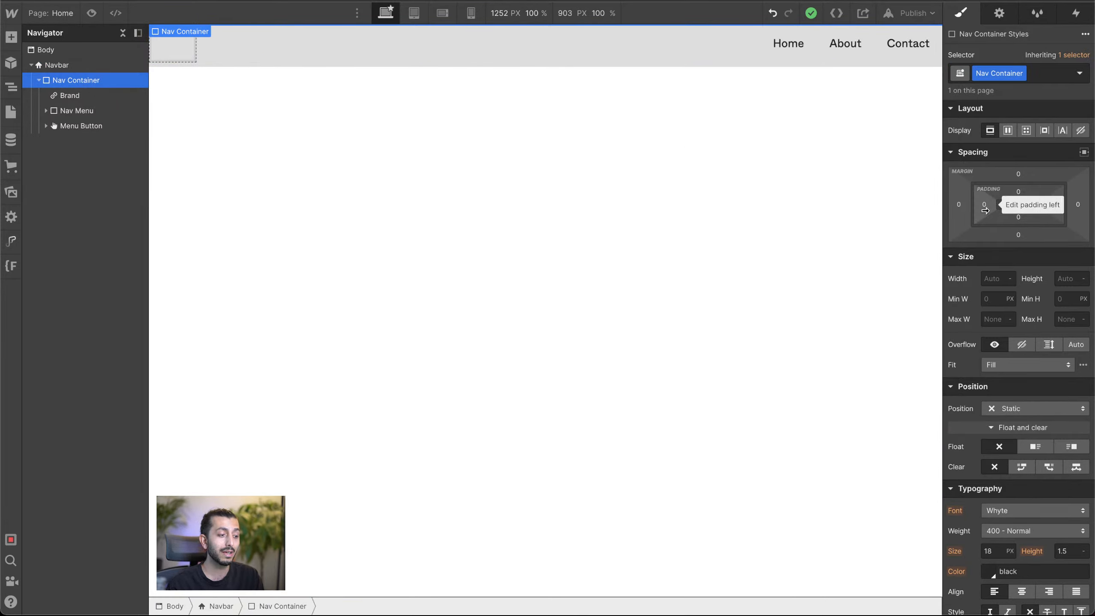
left_click_drag(985, 210, 999, 210)
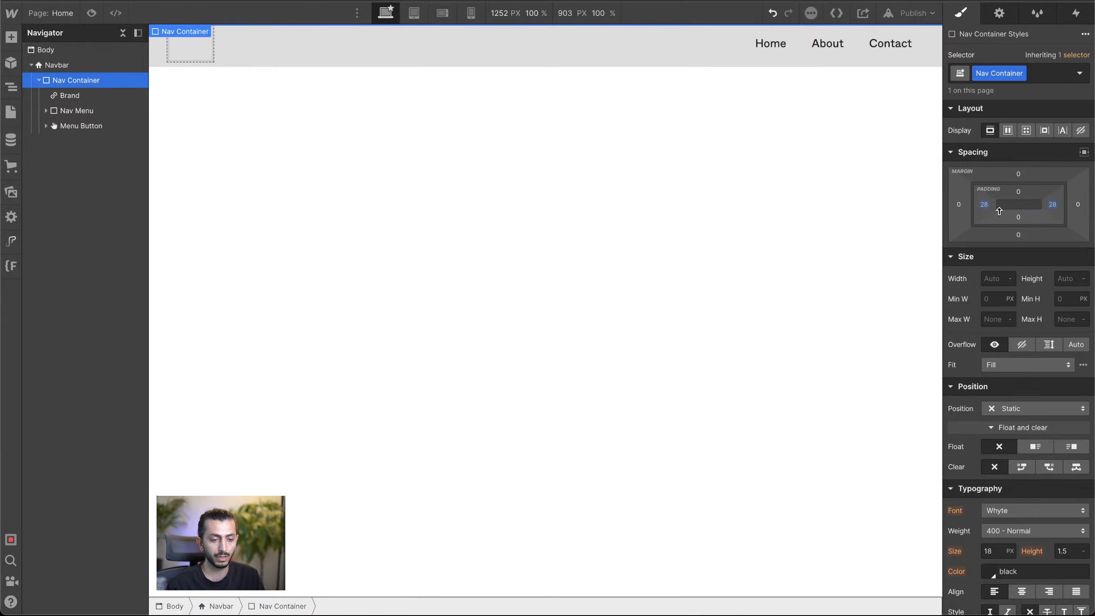
Step: Upload the Figma logo and two other SVG images to the project's assets and close the asset library
left_click(200, 53)
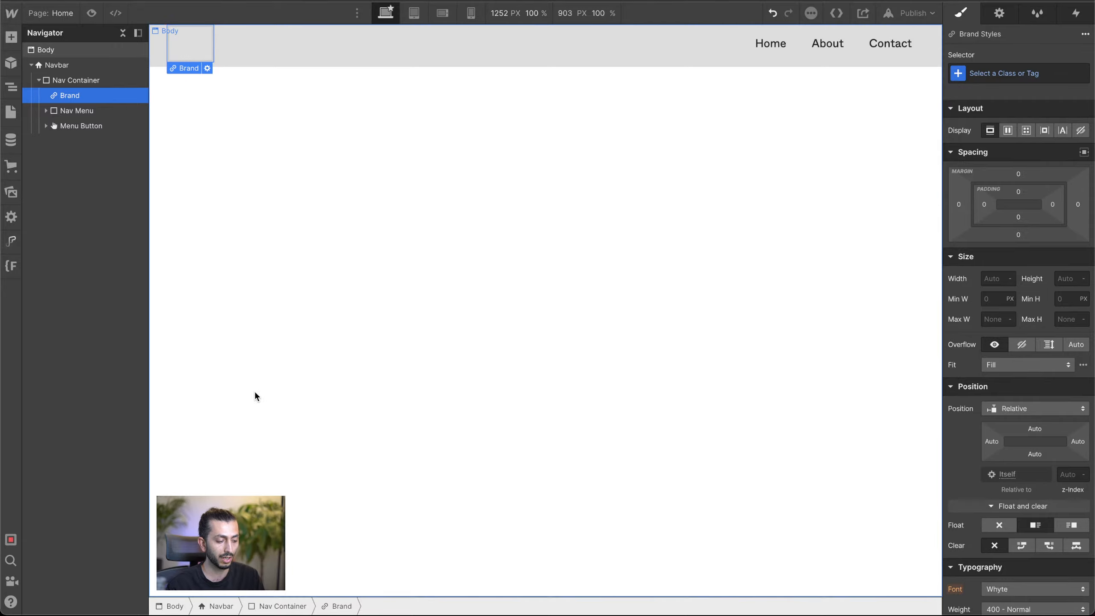
mouse_move(180, 590)
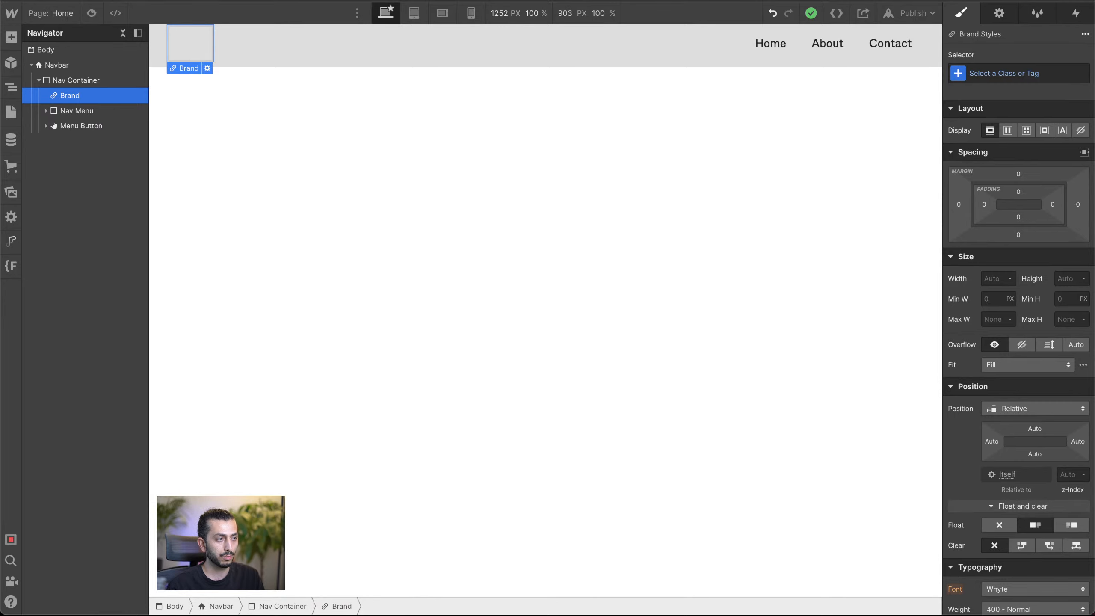
left_click(10, 192)
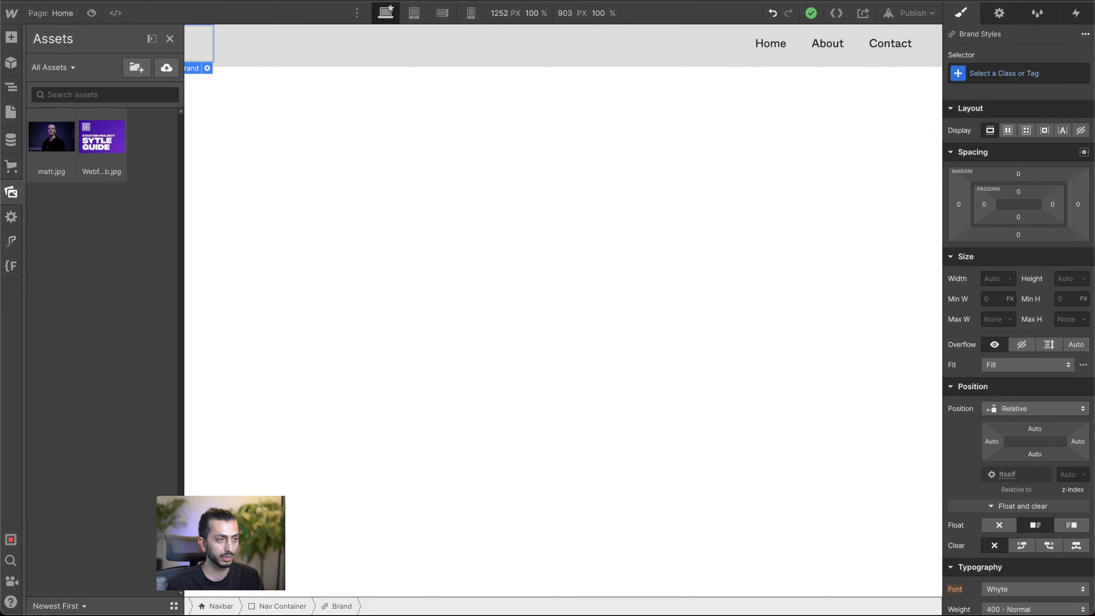
left_click_drag(311, 140, 216, 271)
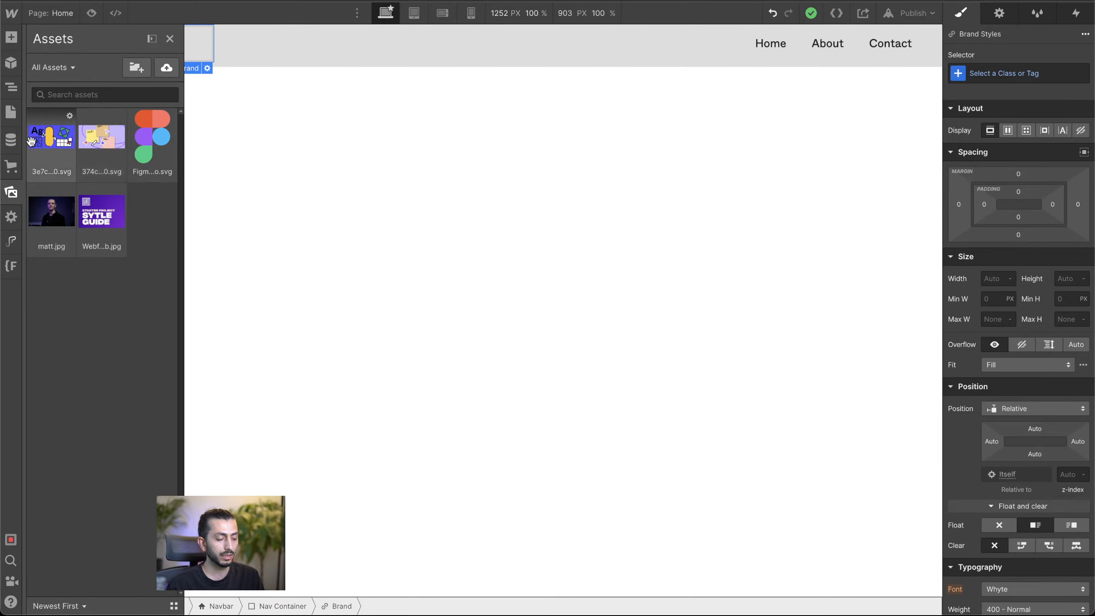
left_click(489, 48)
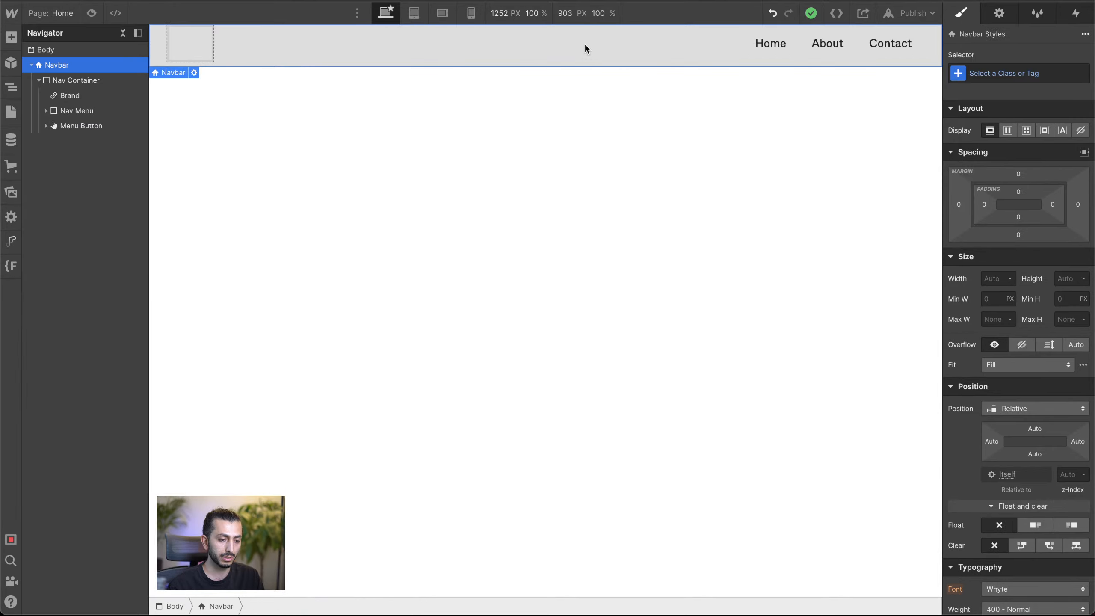
Step: Place the Figma-logo.svg asset inside the navbar's Brand link and close the image settings
left_click(187, 46)
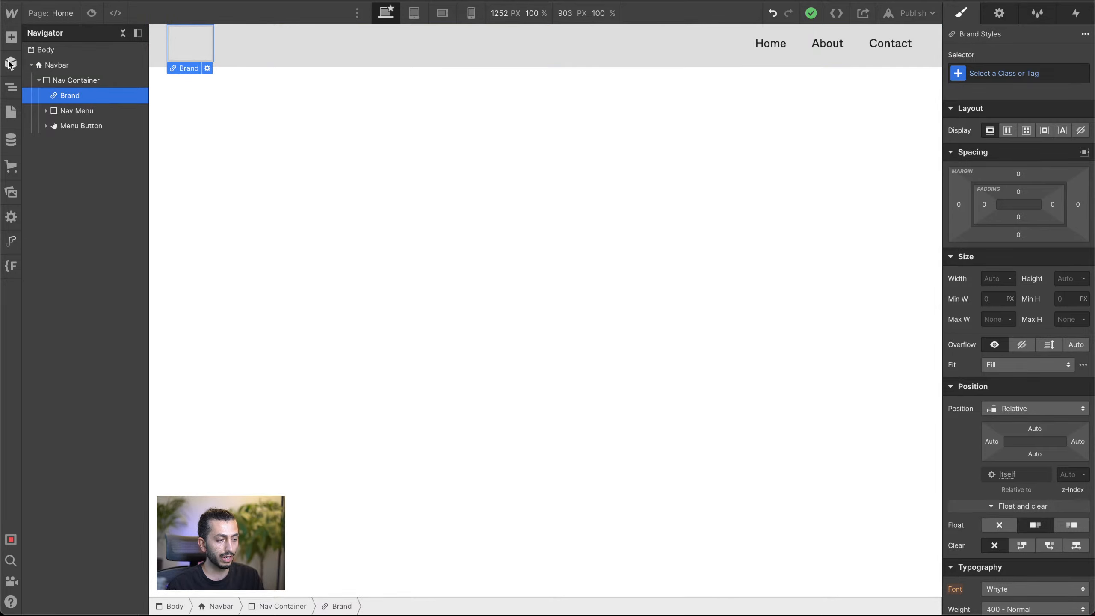
left_click(10, 194)
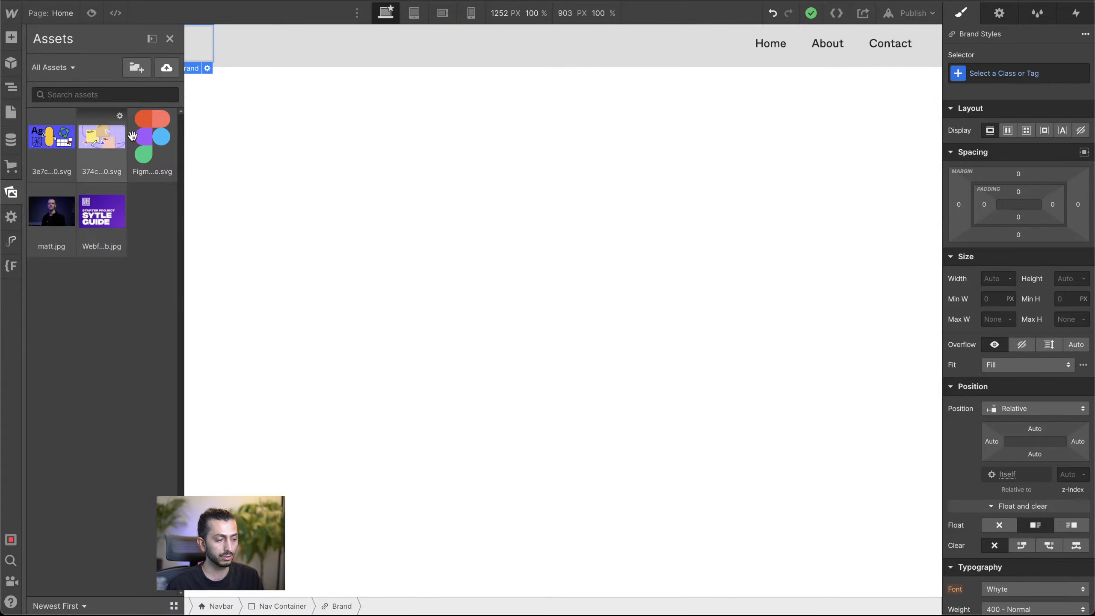
left_click_drag(151, 136, 189, 39)
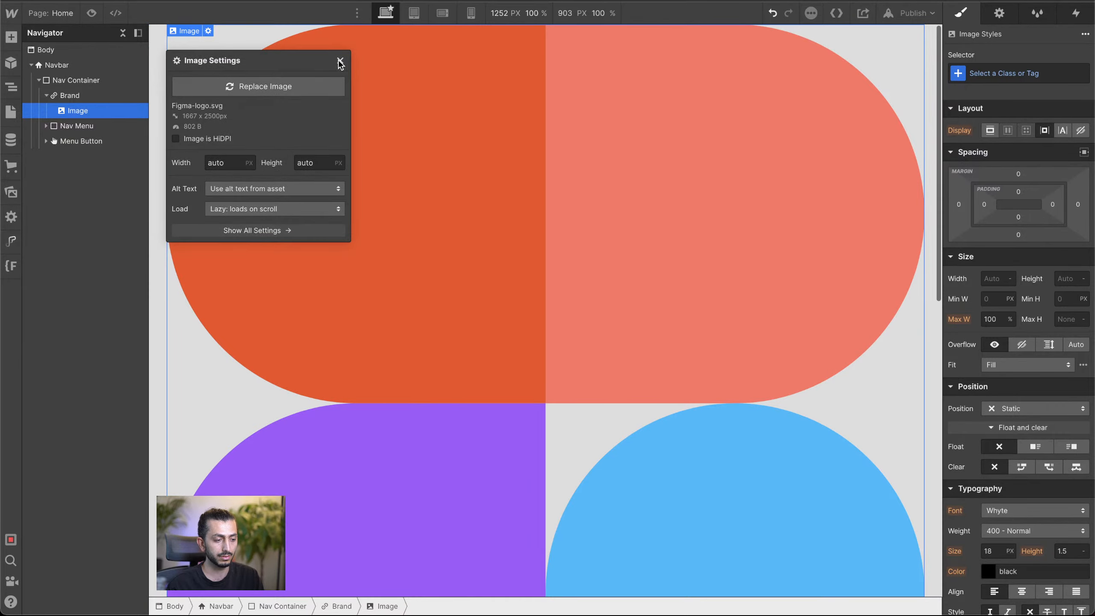
left_click(341, 60)
scroll(379, 235, "down", 10)
scroll(379, 240, "up", 10)
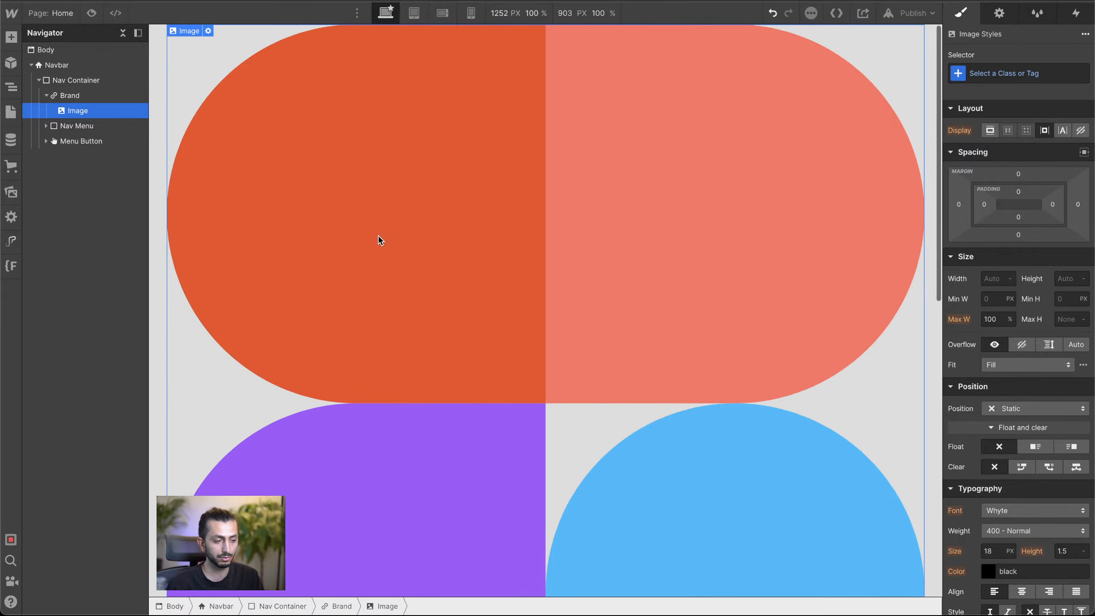
Step: Set the width of the Brand link holding the logo to 50 px
left_click(93, 95)
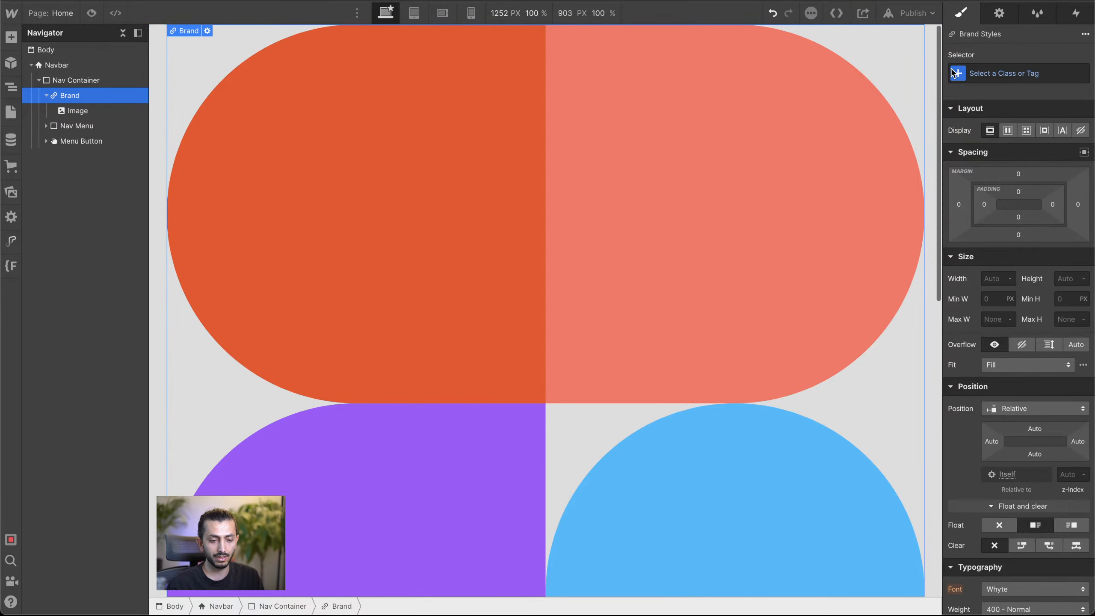
left_click(987, 283)
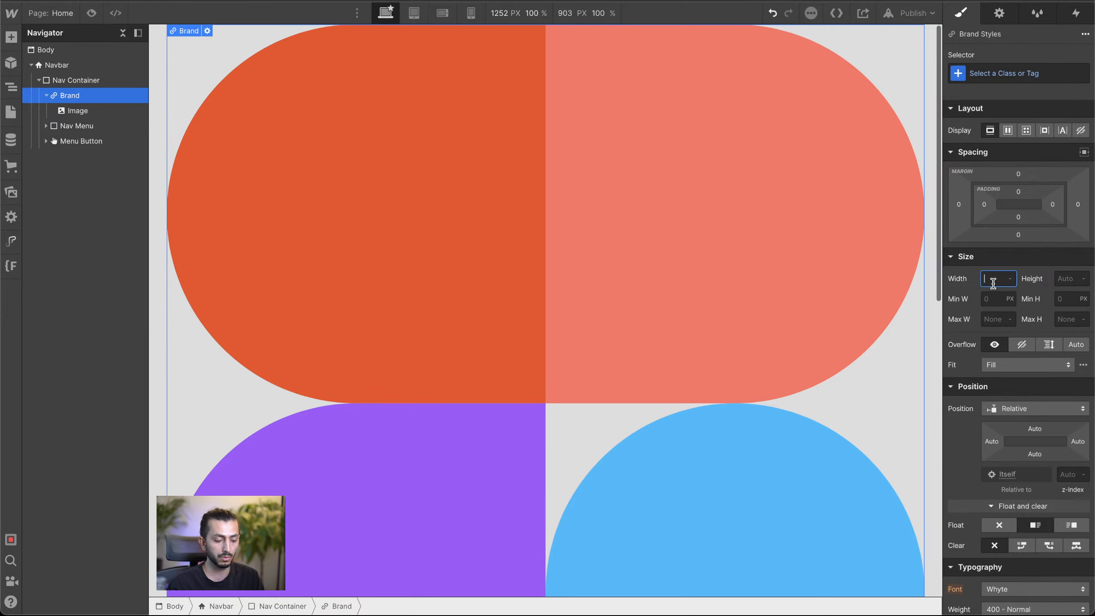
type("2")
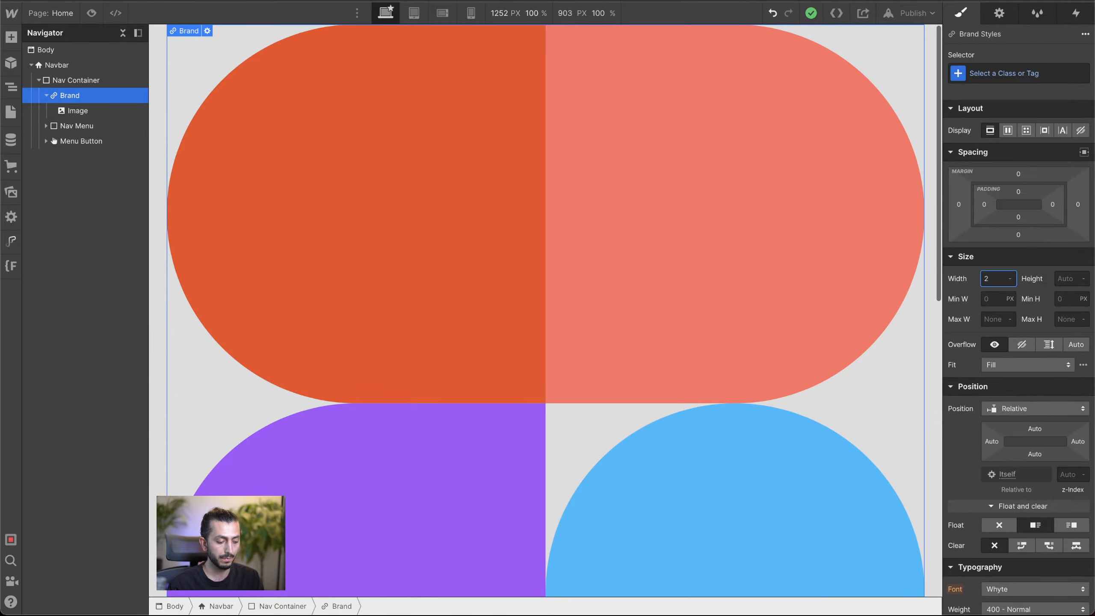
key("Return")
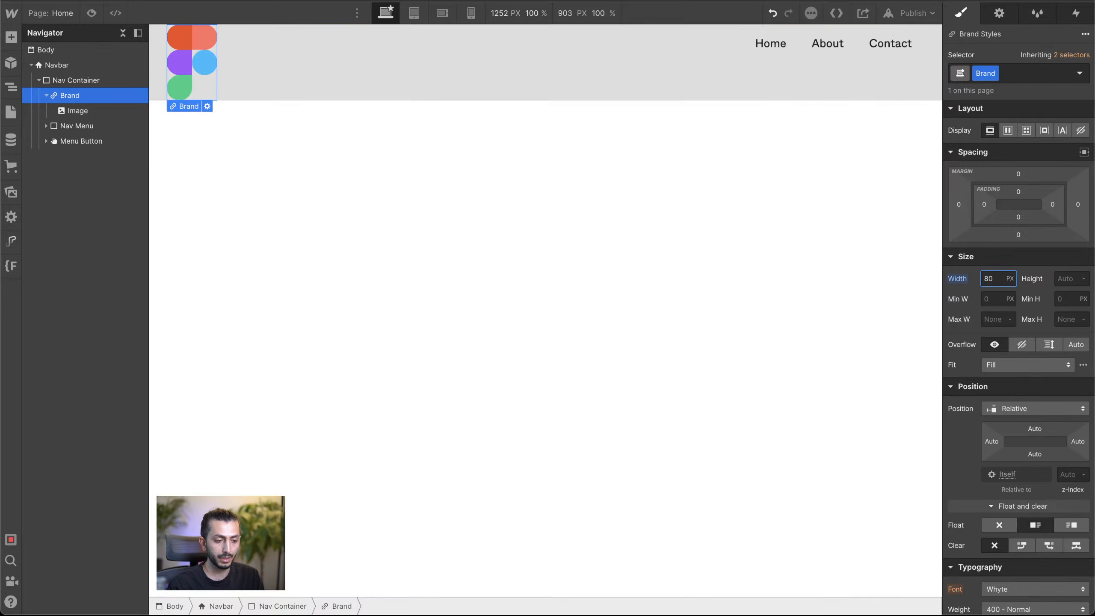
type("60")
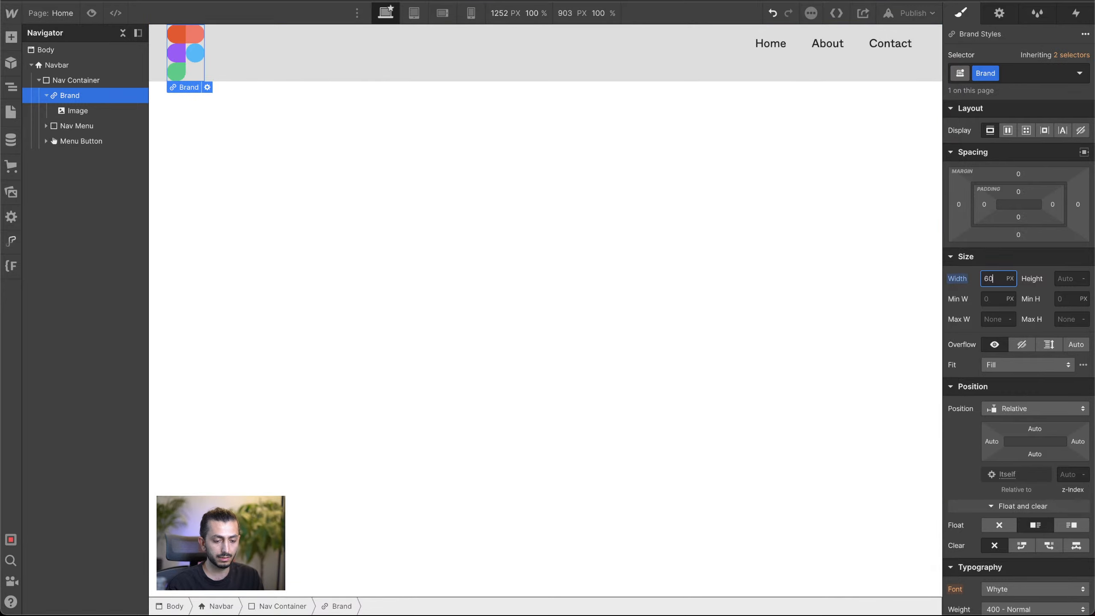
key("shift+Down")
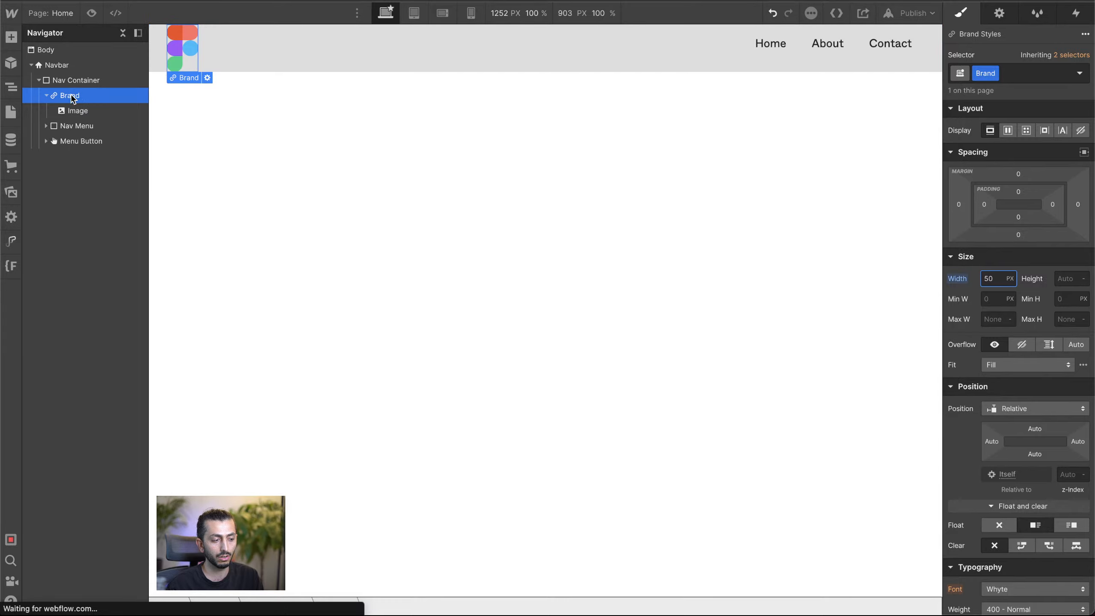
Step: Collapse the Brand element and set the Navbar's top and bottom padding to 20 px
left_click(46, 96)
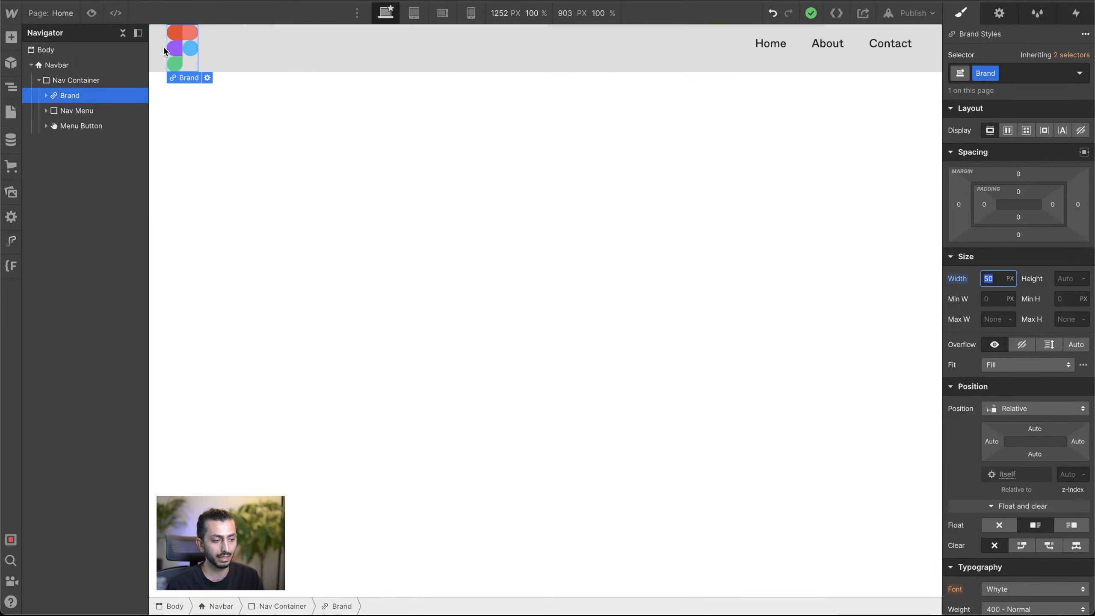
left_click(161, 45)
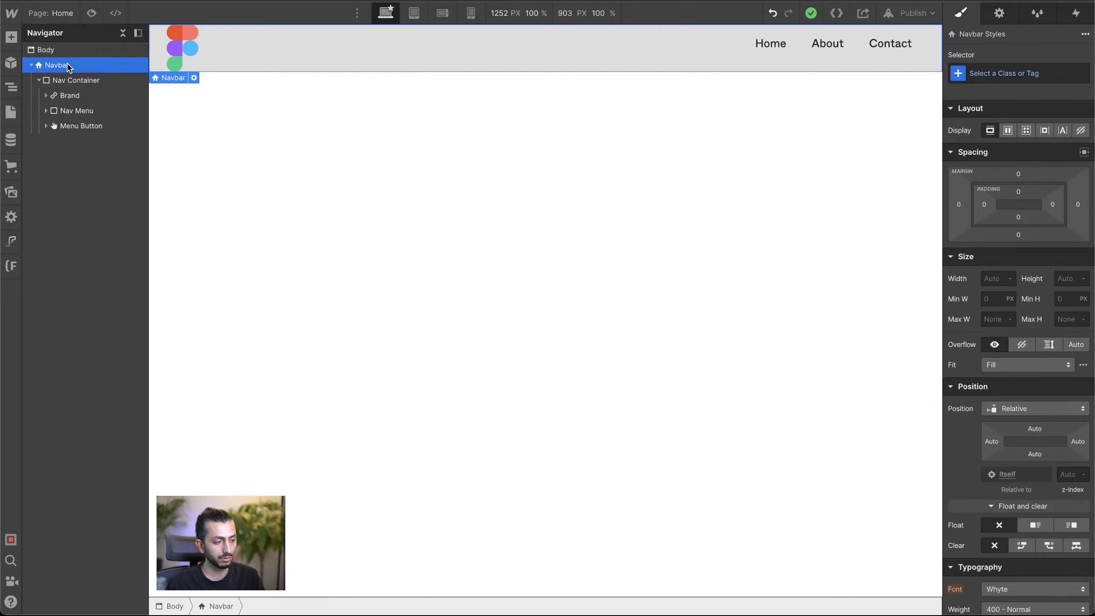
left_click(77, 80)
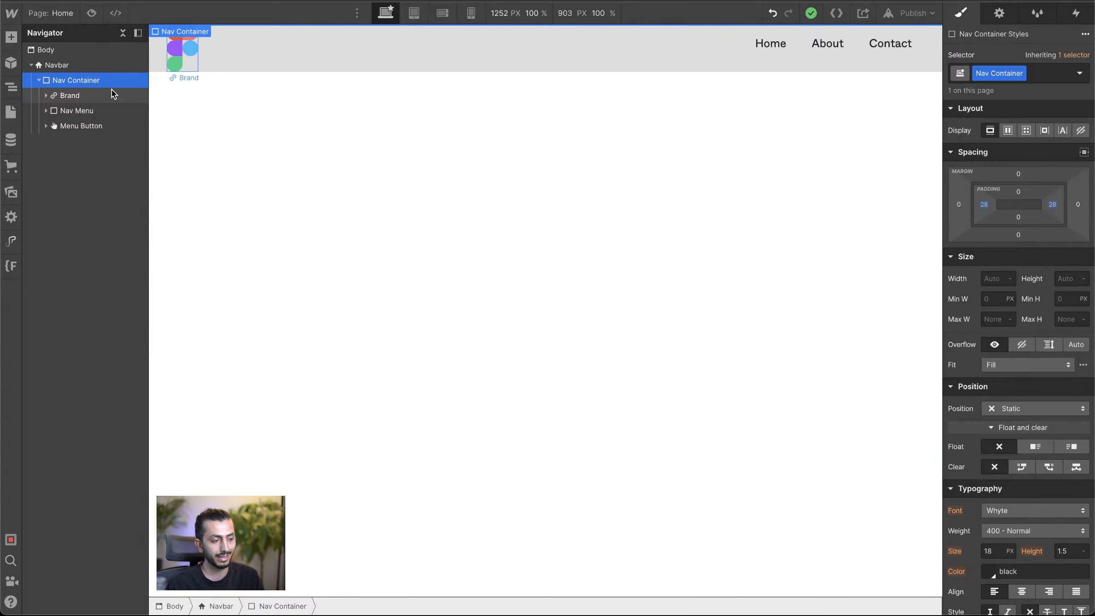
left_click(68, 65)
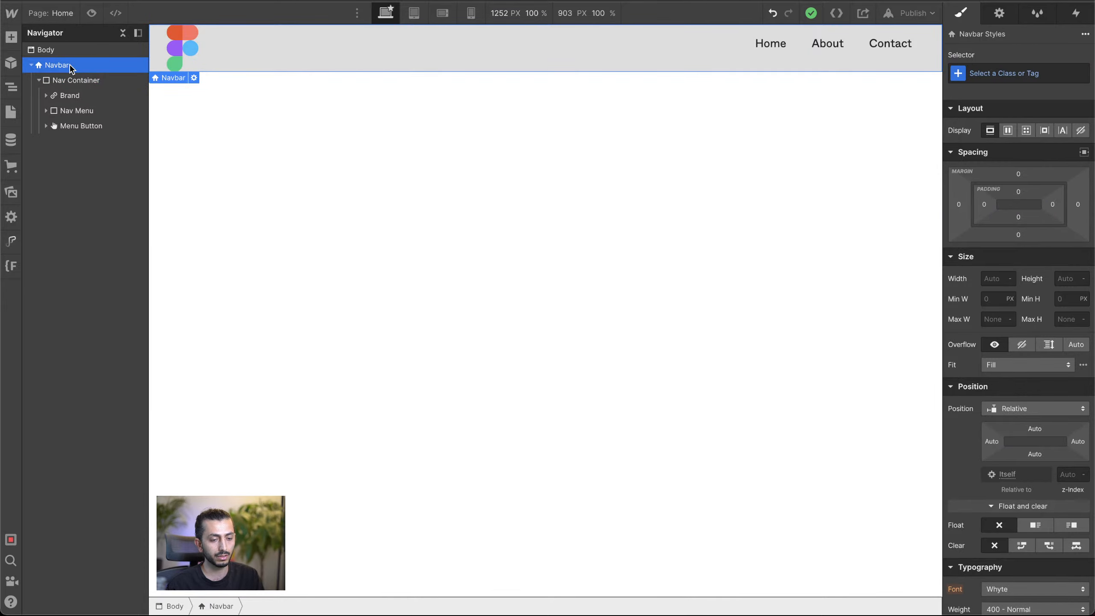
left_click(69, 80)
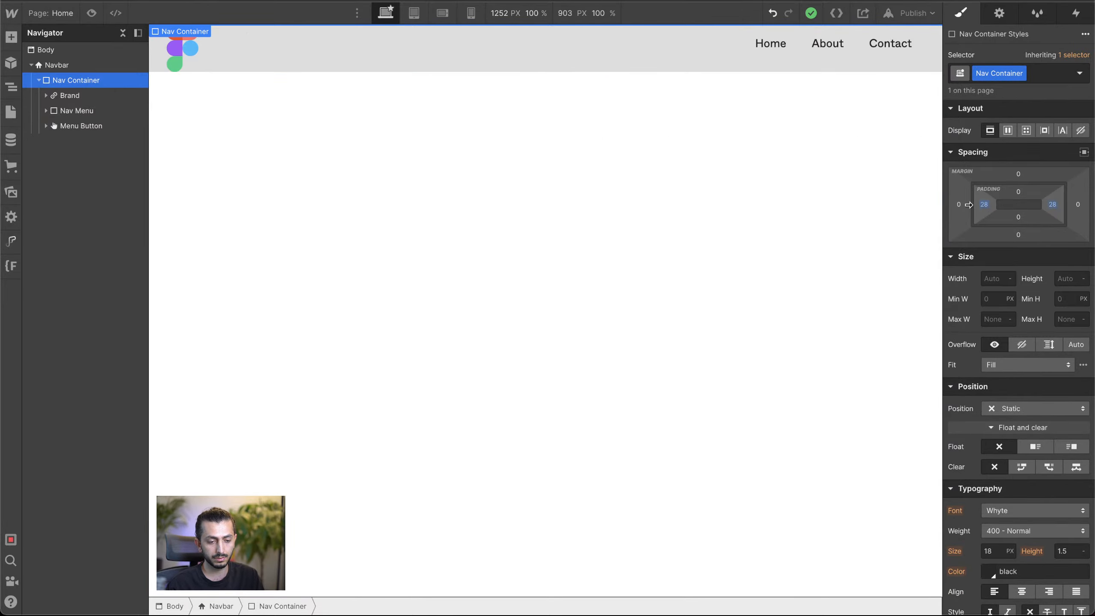
left_click(82, 65)
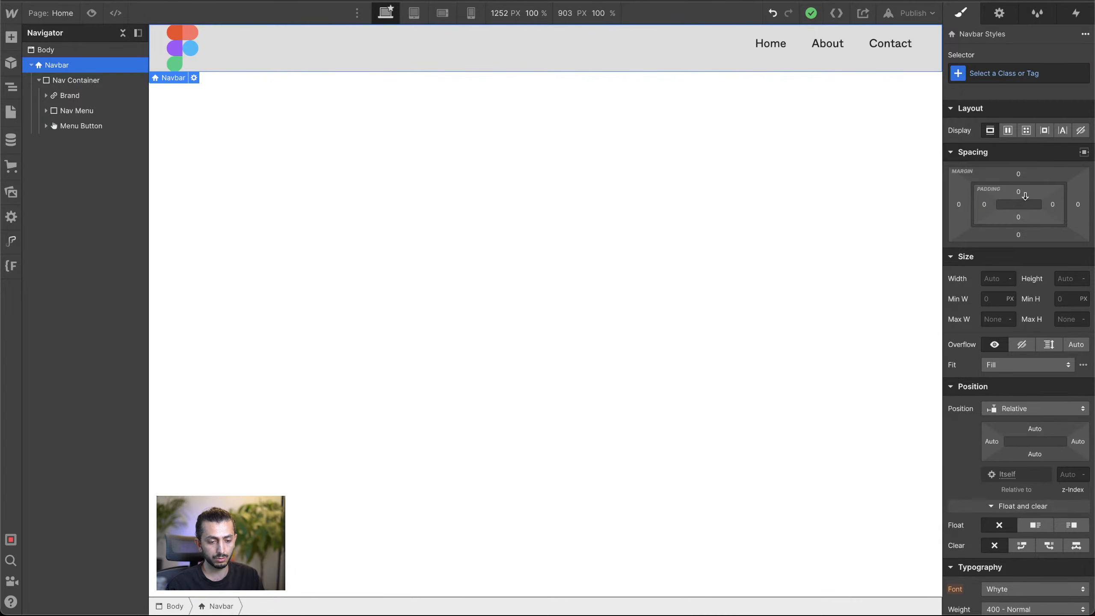
left_click_drag(1025, 196, 1029, 198)
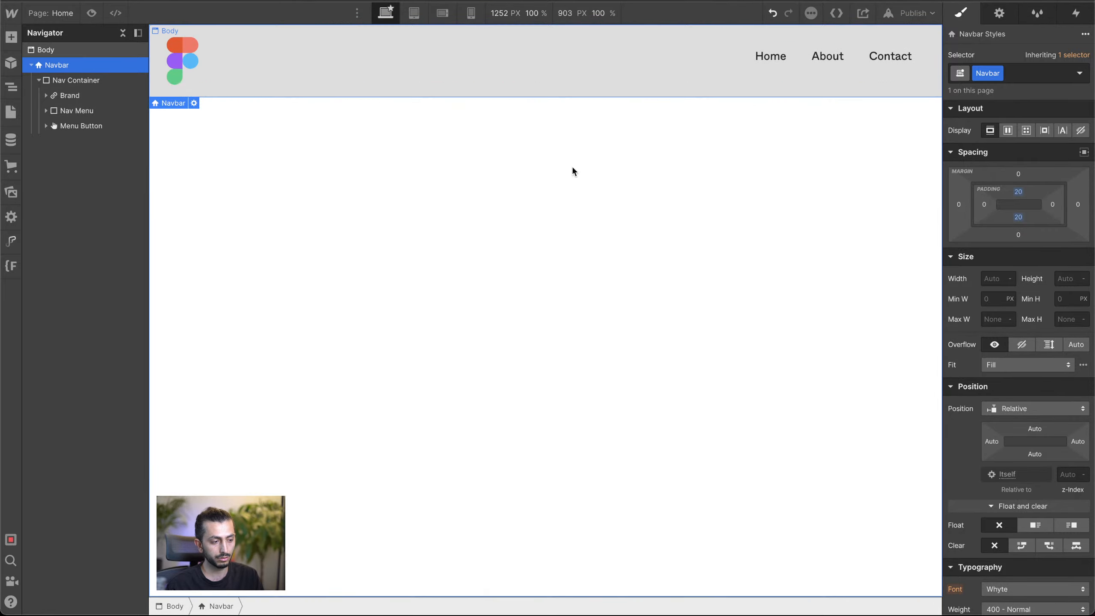
Step: Set the Navbar's background color to transparent
scroll(1037, 485, "down", 10)
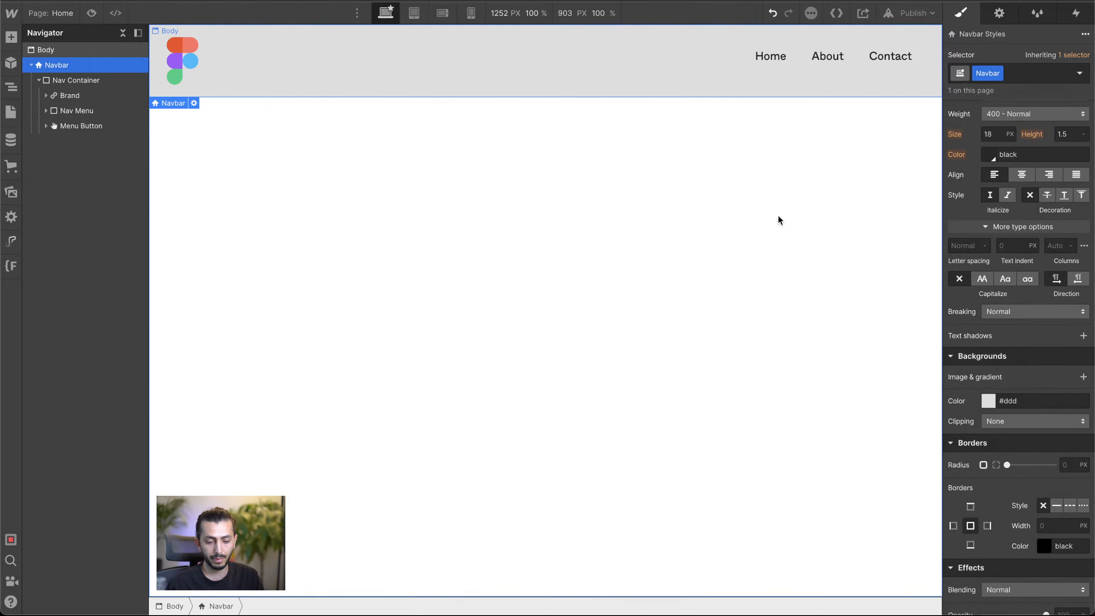
left_click(988, 402)
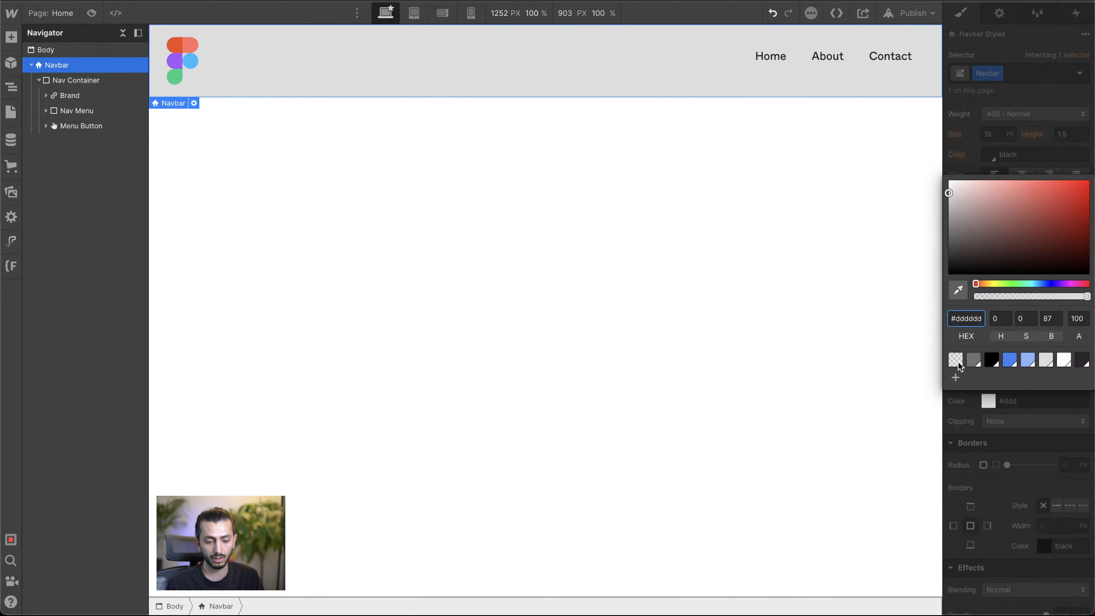
left_click(955, 360)
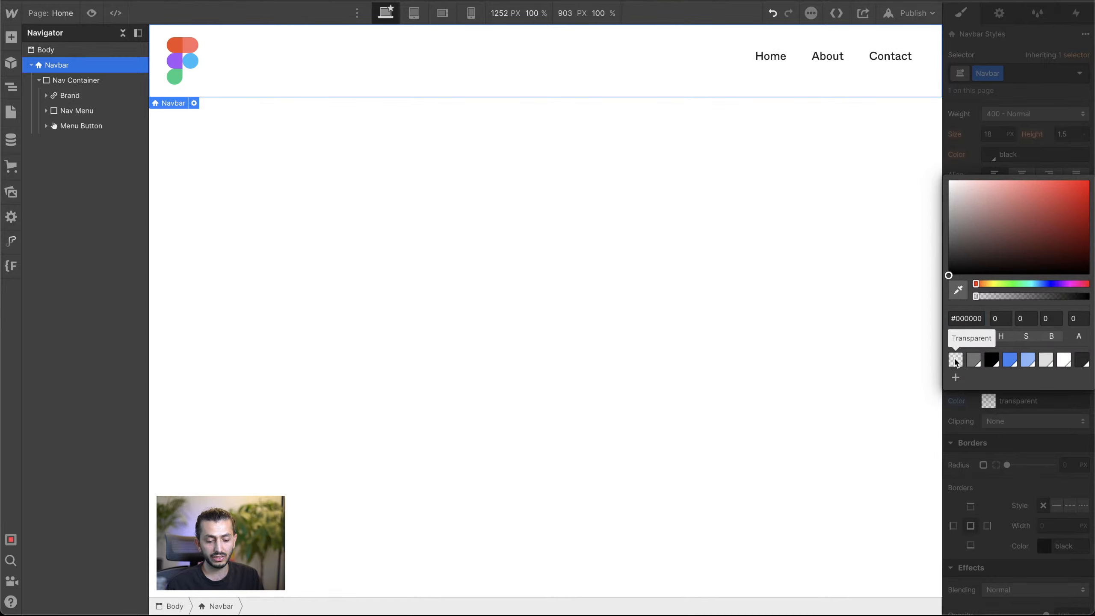
Step: Try the Light-color swatch as the Navbar's background and set it back to transparent
left_click(1063, 360)
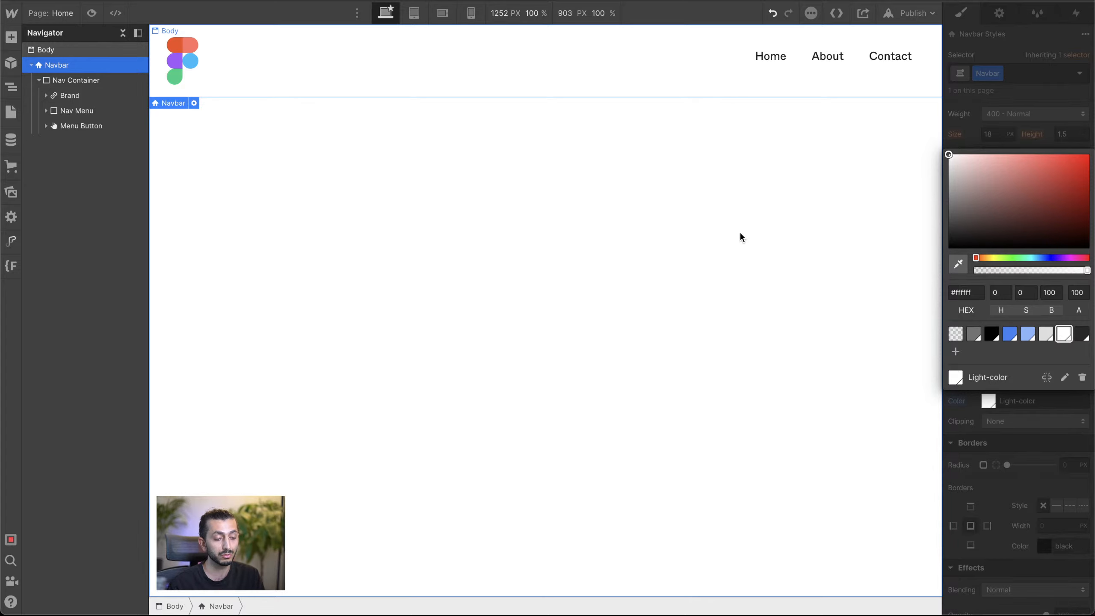
left_click(956, 333)
left_click(1007, 165)
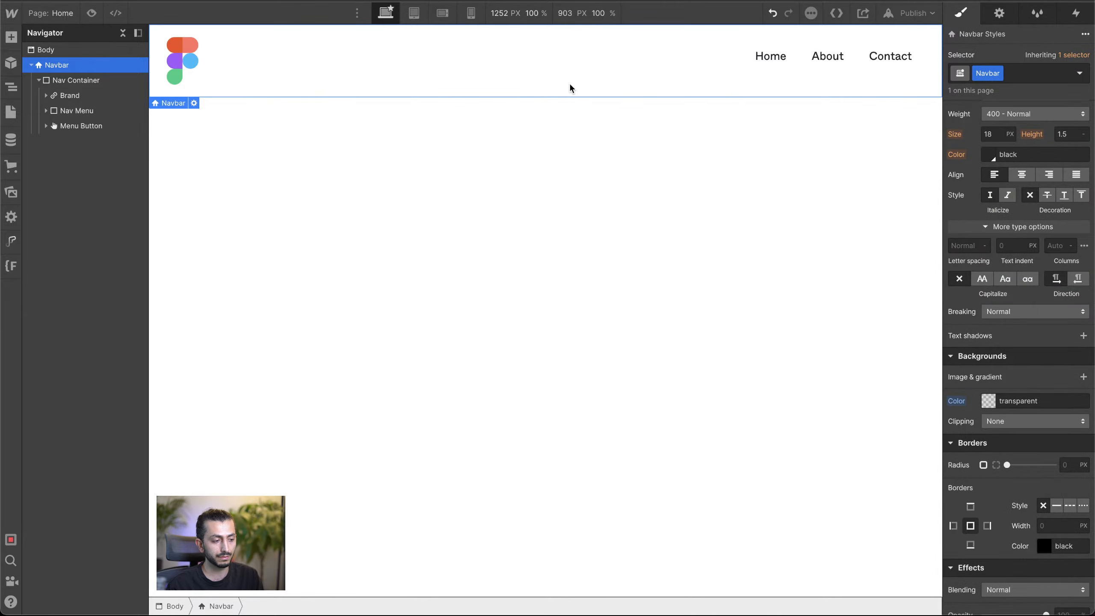
Step: Switch to the live Figma homepage and examine the links and dropdown menus in its navigation bar
scroll(1045, 299, "up", 7)
scroll(1046, 302, "up", 5)
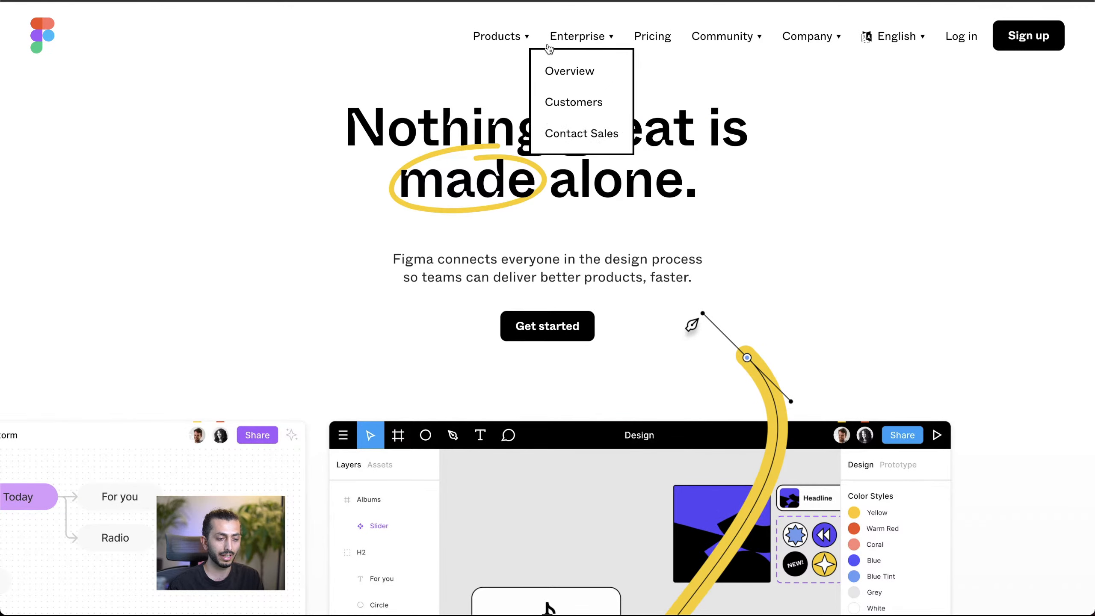
mouse_move(503, 39)
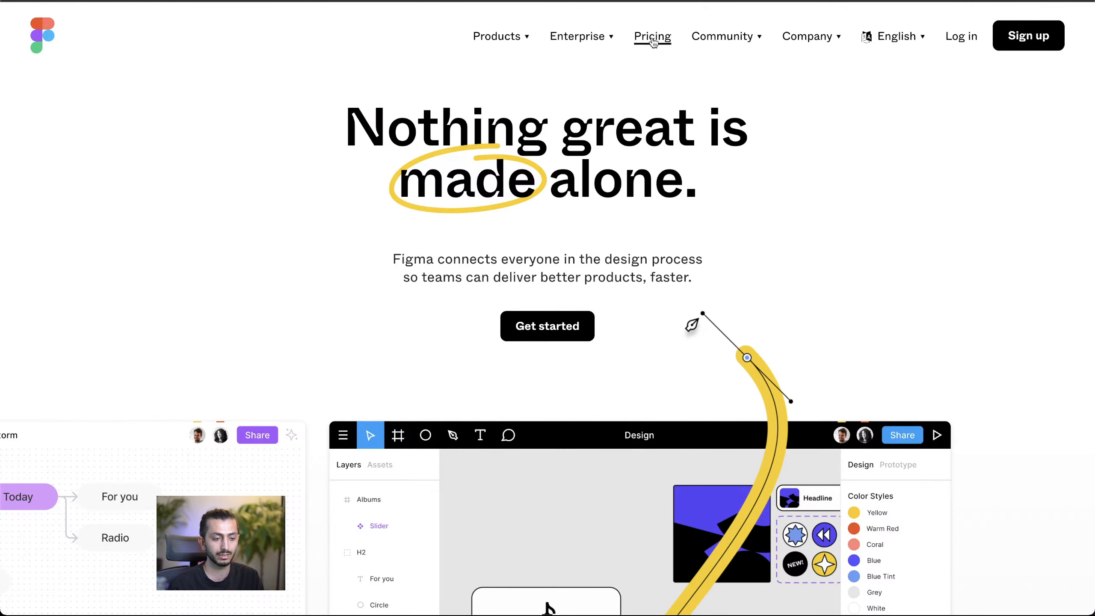
mouse_move(728, 44)
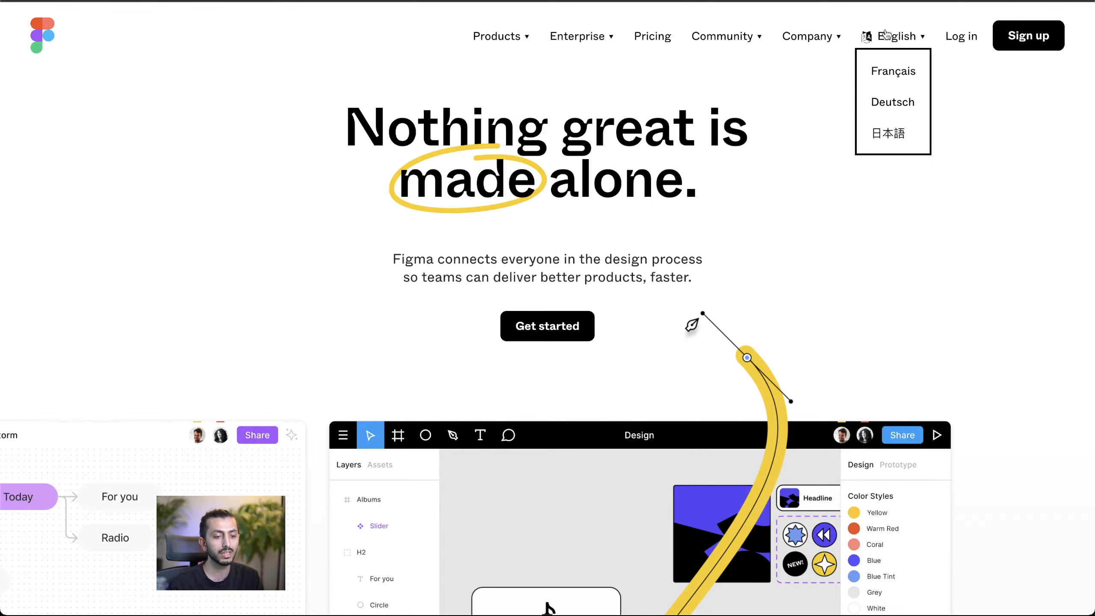
mouse_move(476, 42)
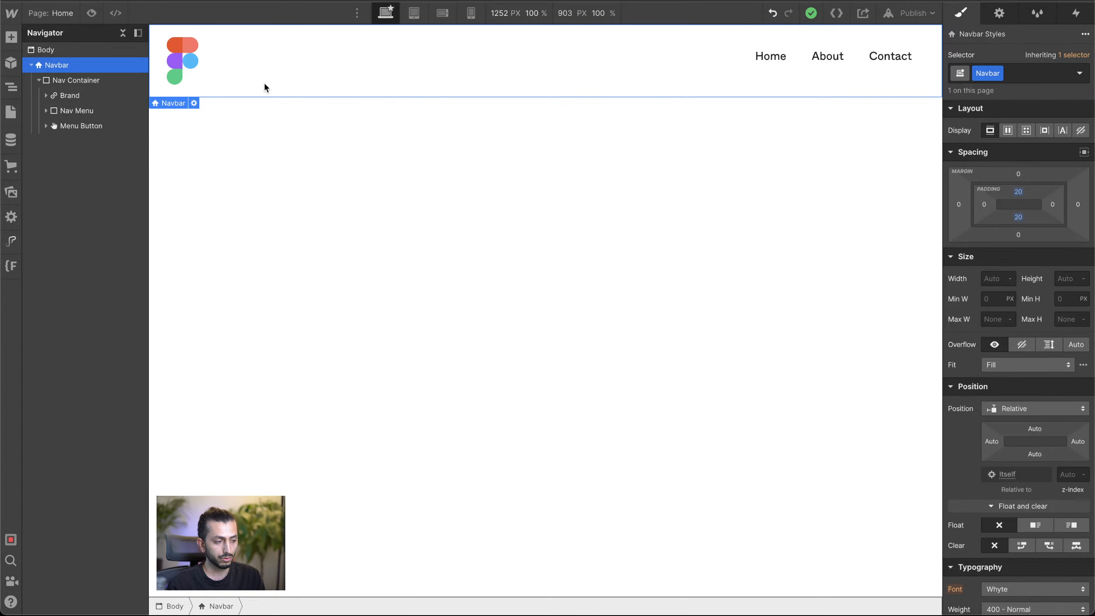
Step: Check the Brand and Nav Menu elements, preview the Nav Menu at the tablet breakpoint, and return to the desktop breakpoint
left_click(69, 98)
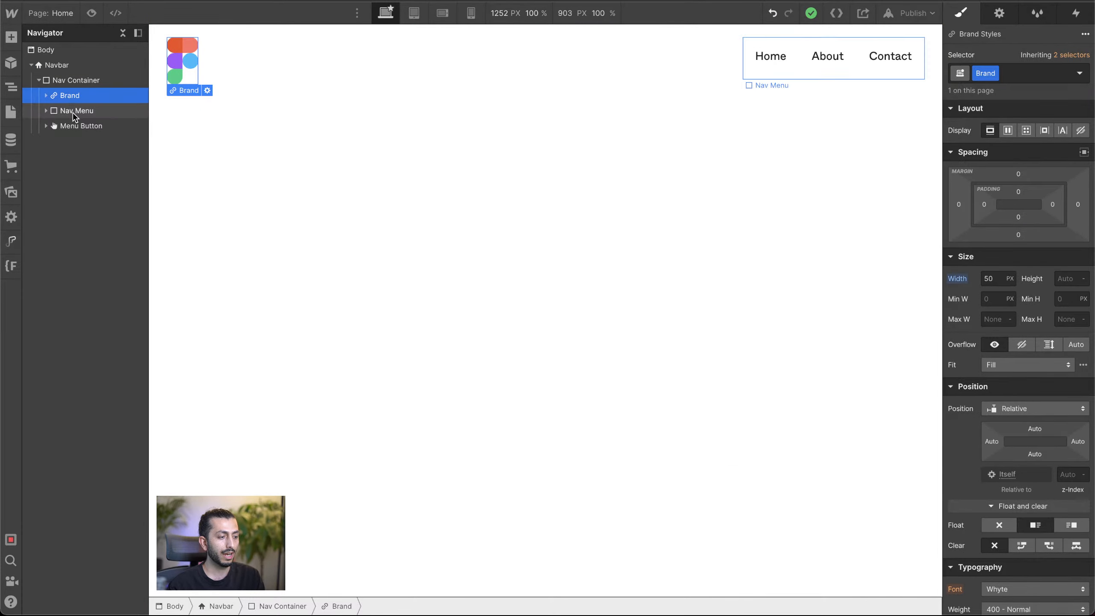
left_click(72, 113)
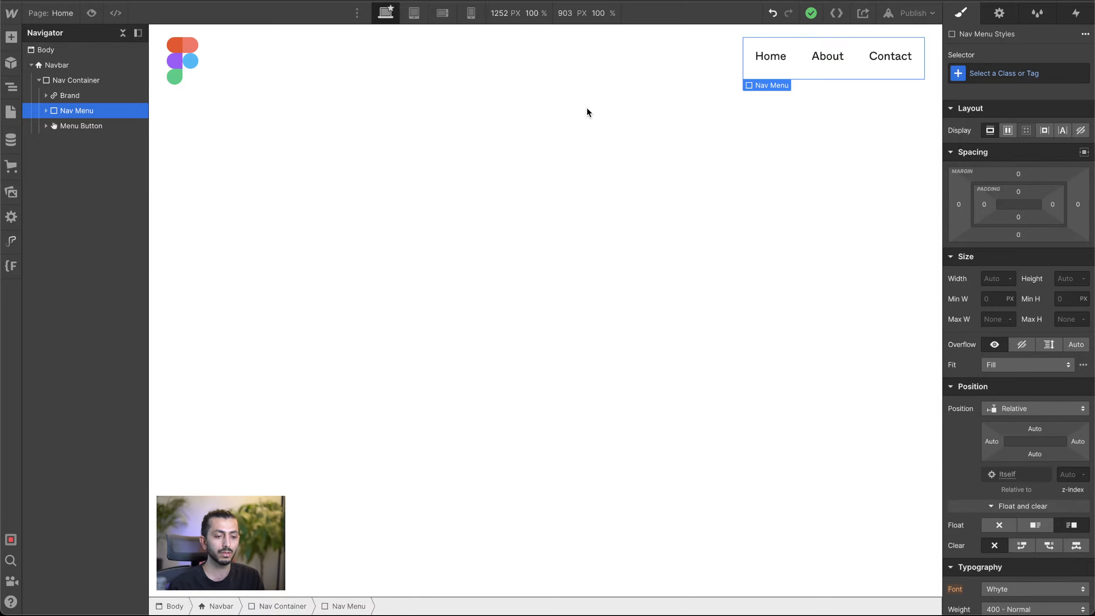
left_click(414, 14)
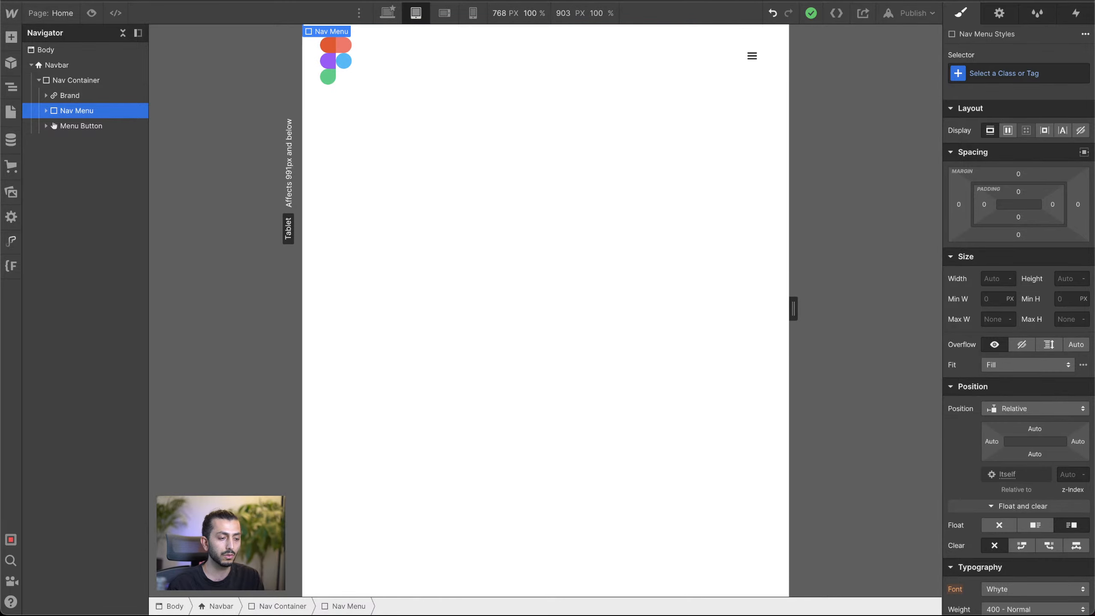
left_click(387, 13)
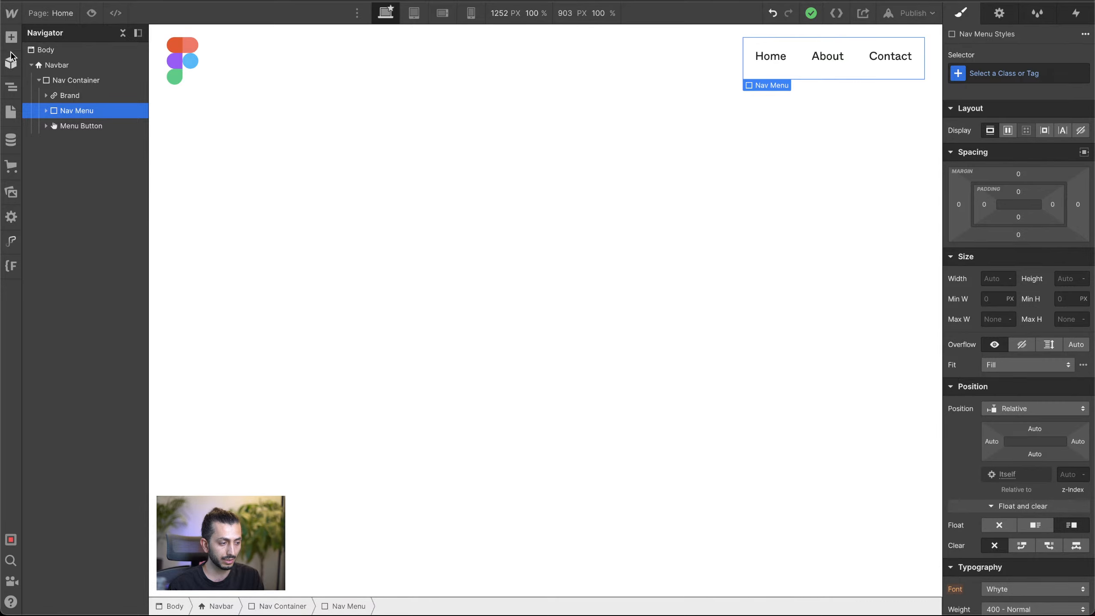
Step: Add a Button element as the last item in the Nav Menu and assign it the existing Button class
left_click(12, 38)
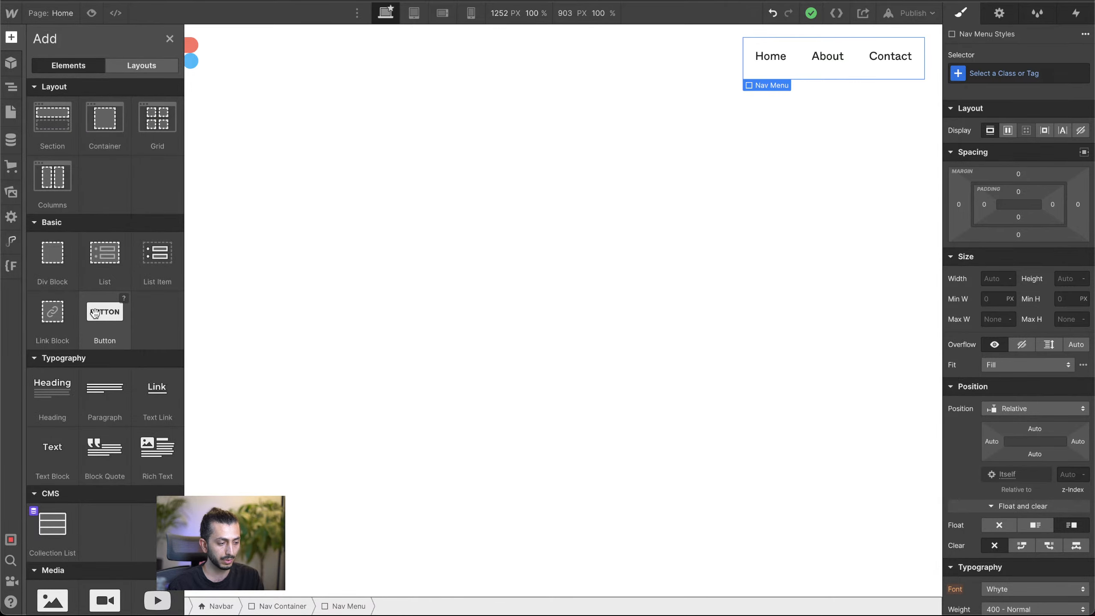
left_click_drag(97, 315, 81, 176)
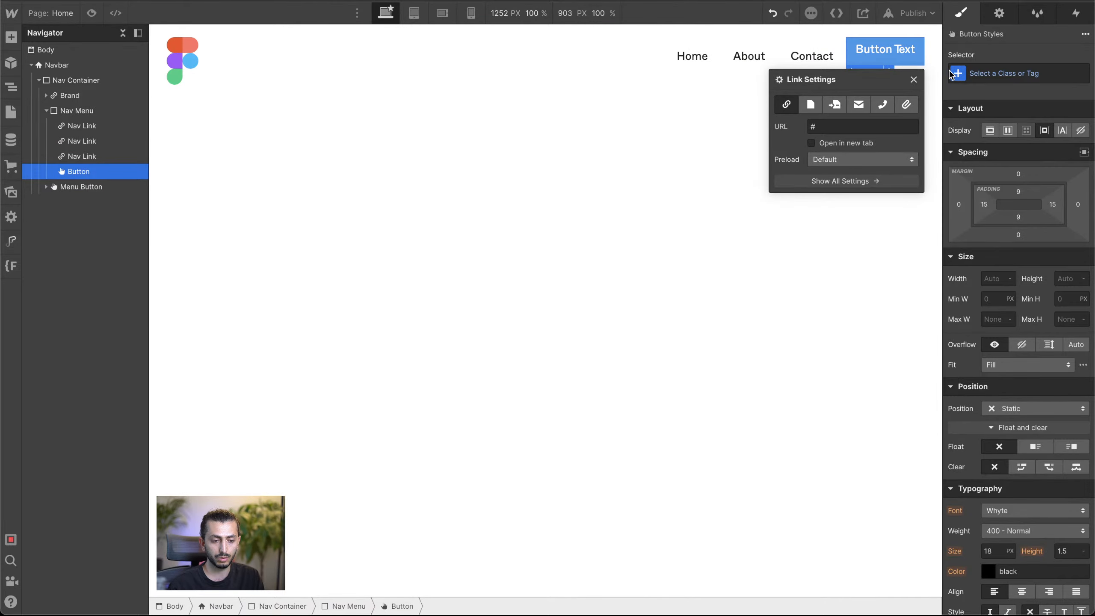
left_click(914, 80)
left_click(1012, 76)
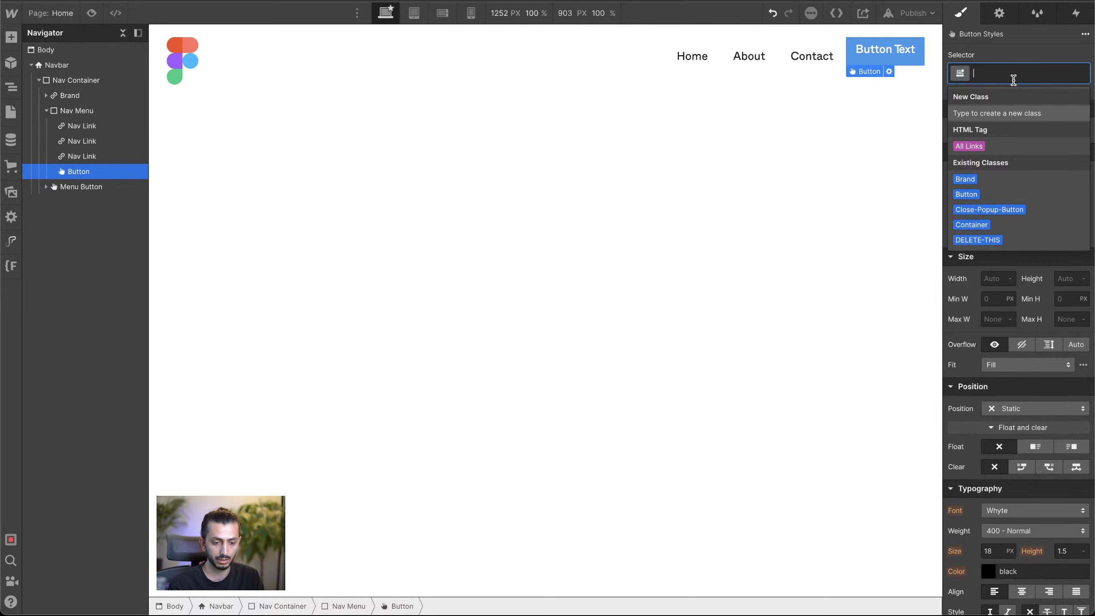
left_click(982, 194)
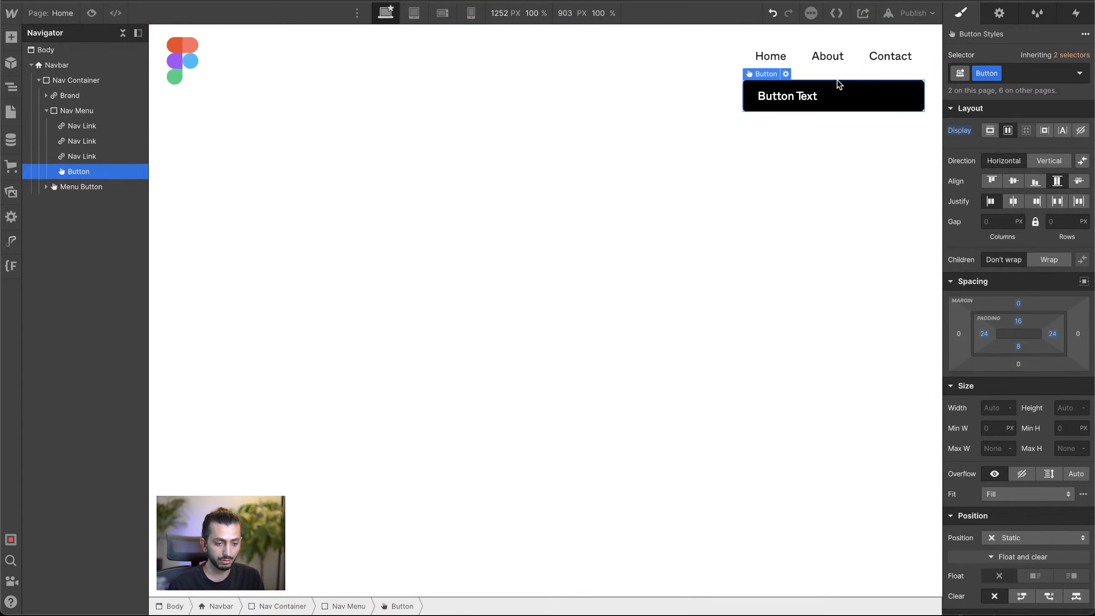
Step: Add a Dropdown component as the first item in the Nav Menu and close its settings
left_click(100, 110)
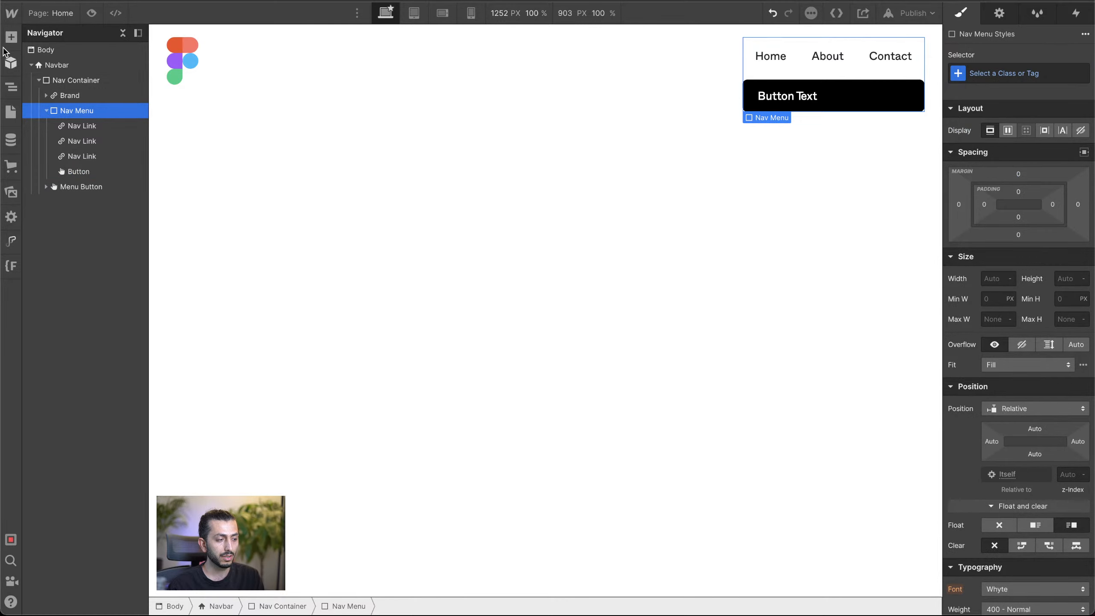
left_click(11, 38)
scroll(138, 297, "down", 10)
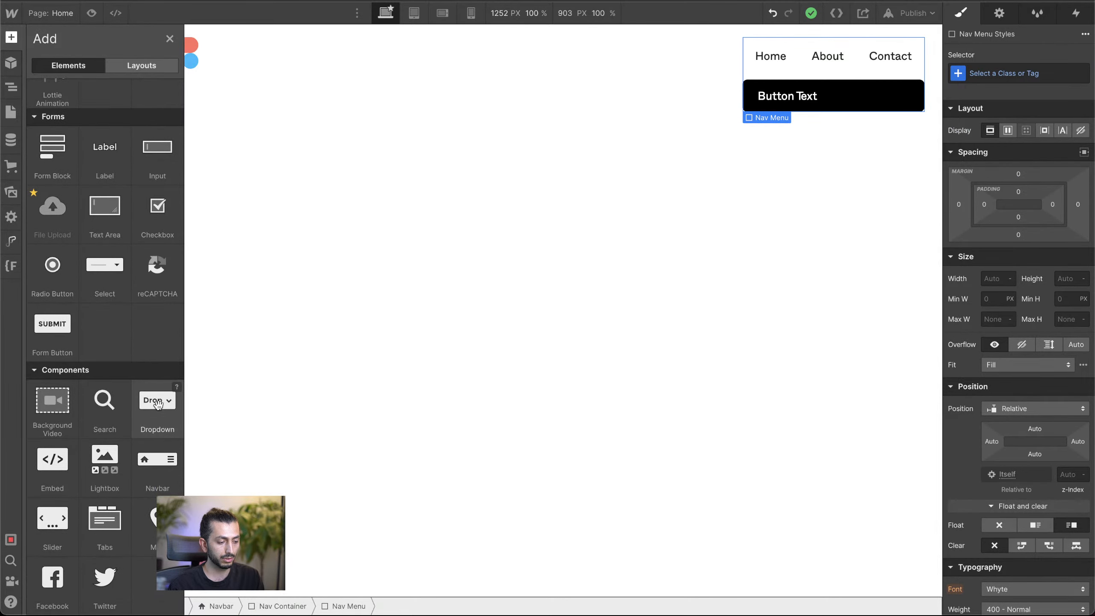
left_click_drag(158, 404, 145, 119)
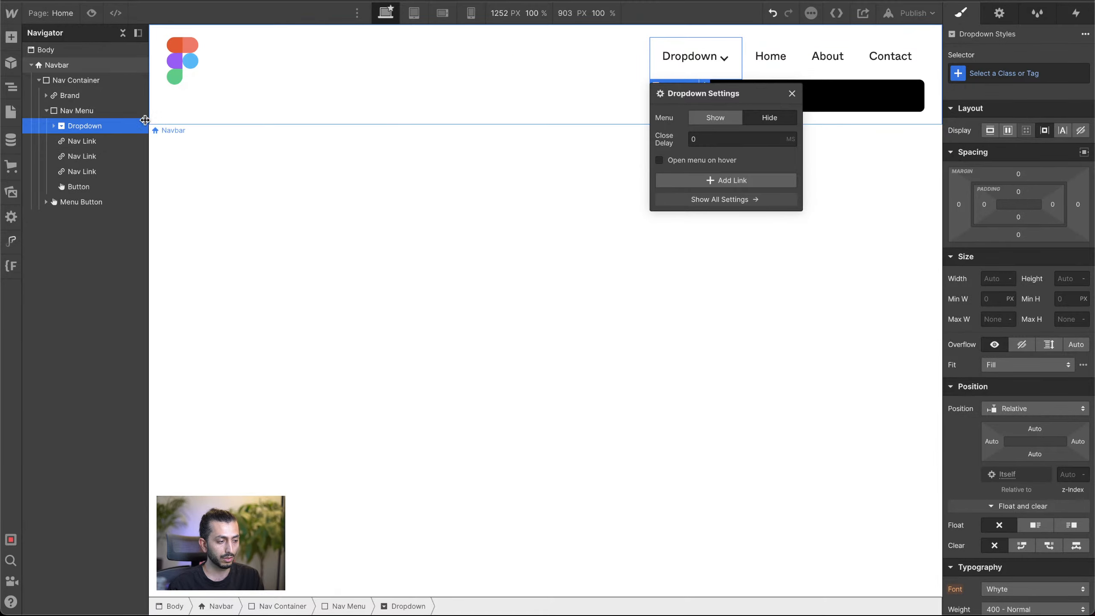
left_click(792, 93)
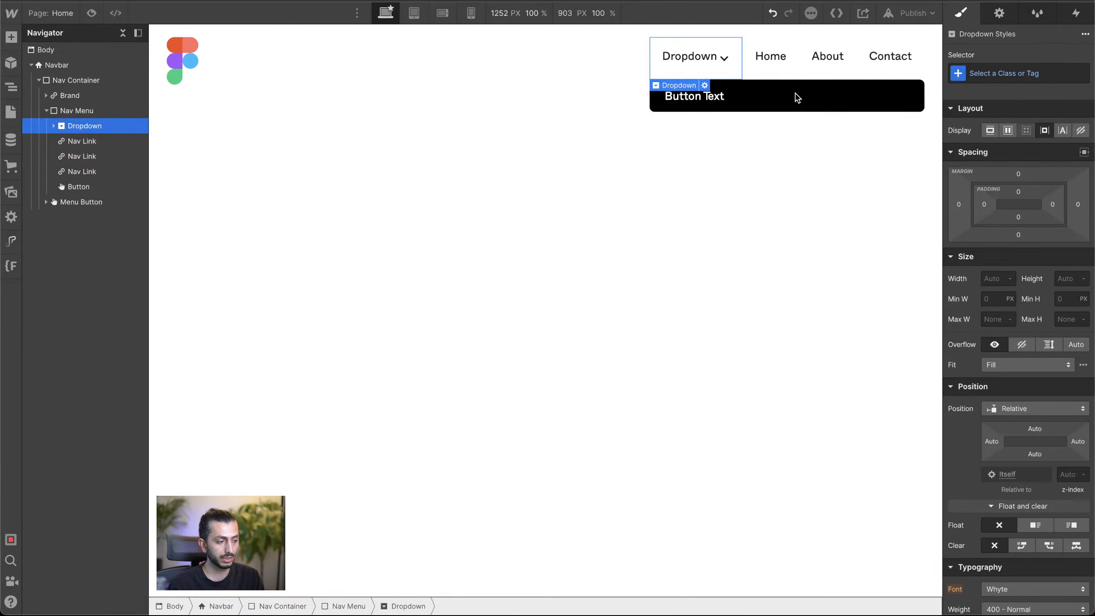
Step: Set the Nav Menu's display to horizontal flex with its items aligned to center
left_click(69, 110)
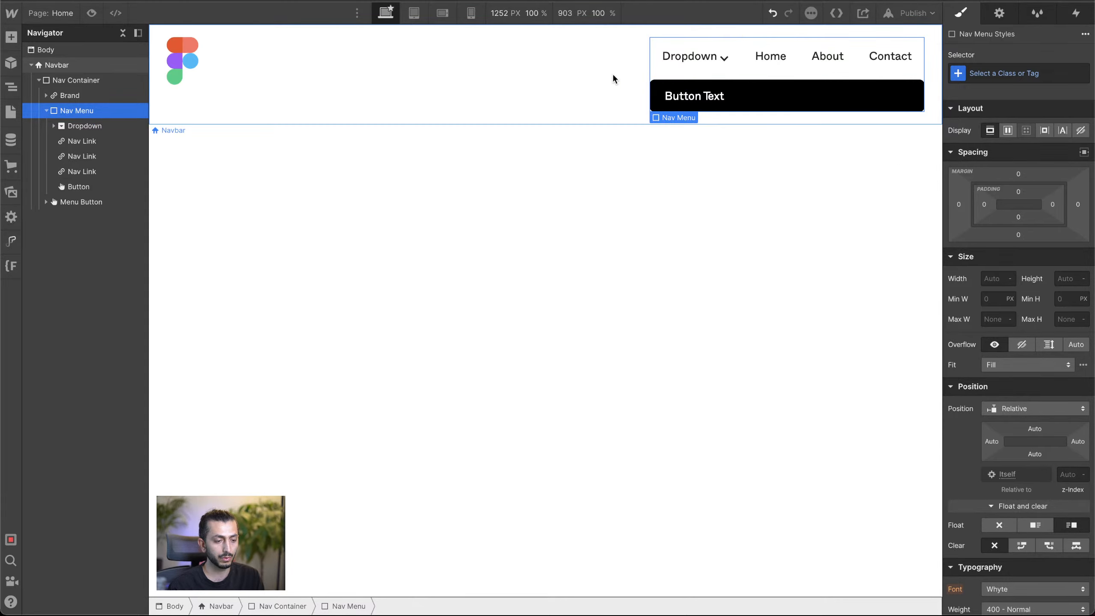
left_click(54, 125)
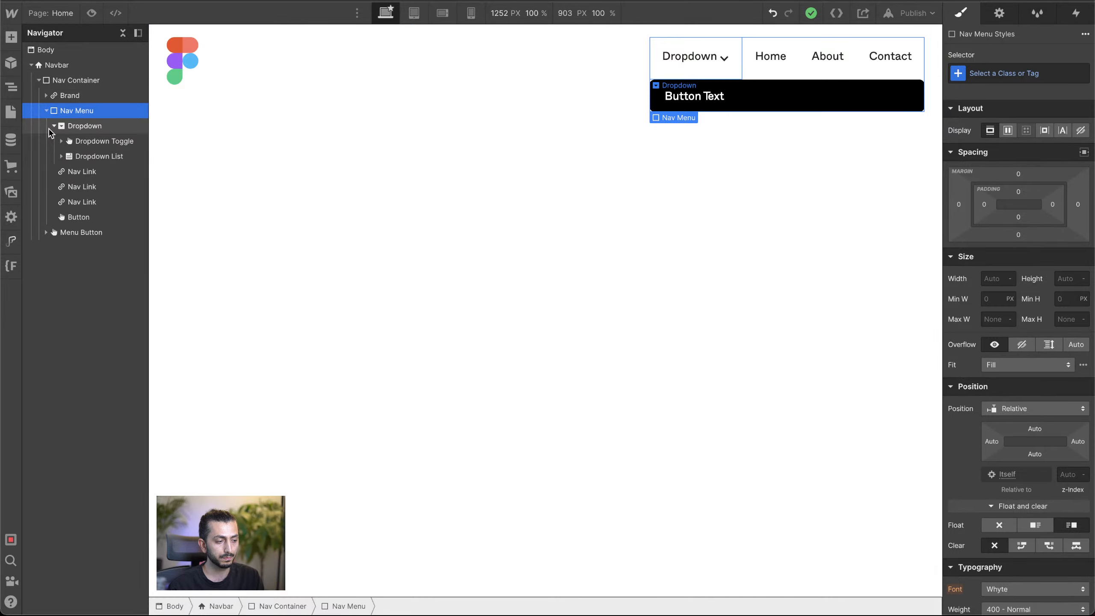
left_click(54, 125)
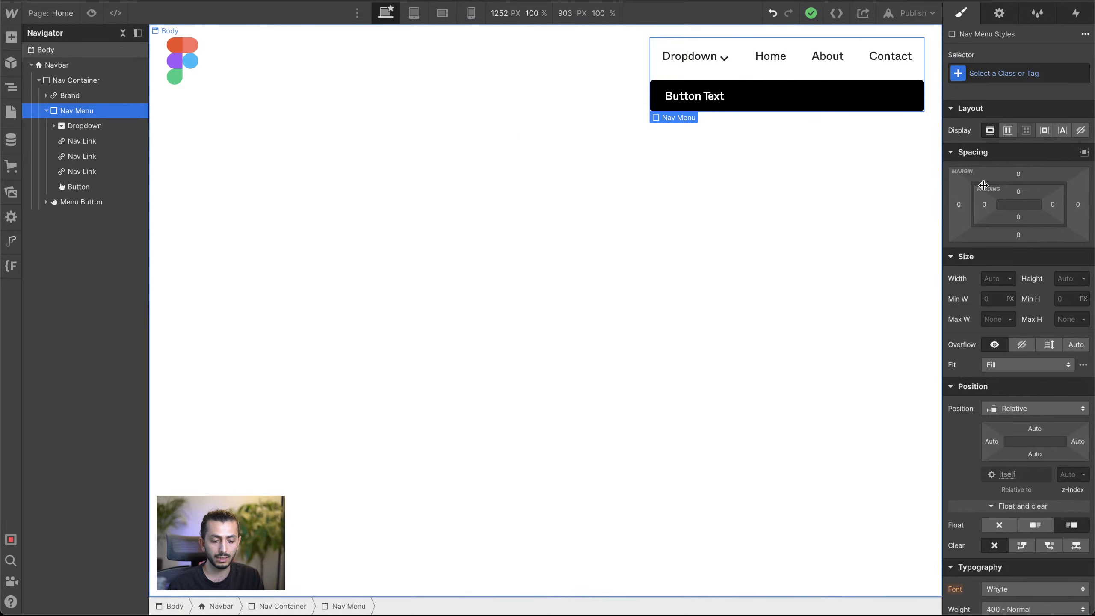
left_click(1011, 134)
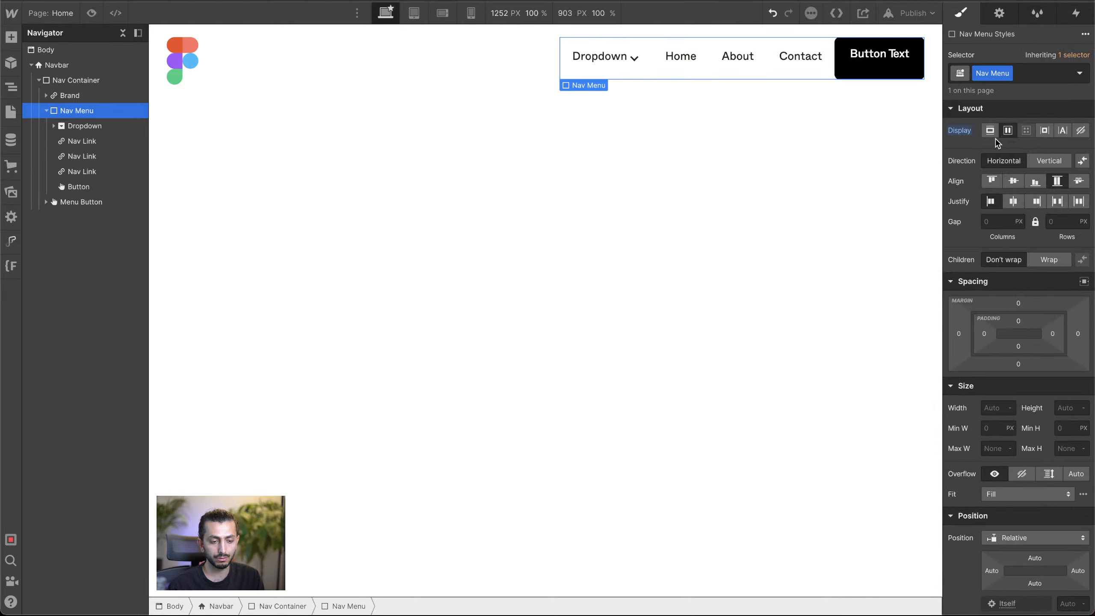
left_click(1014, 182)
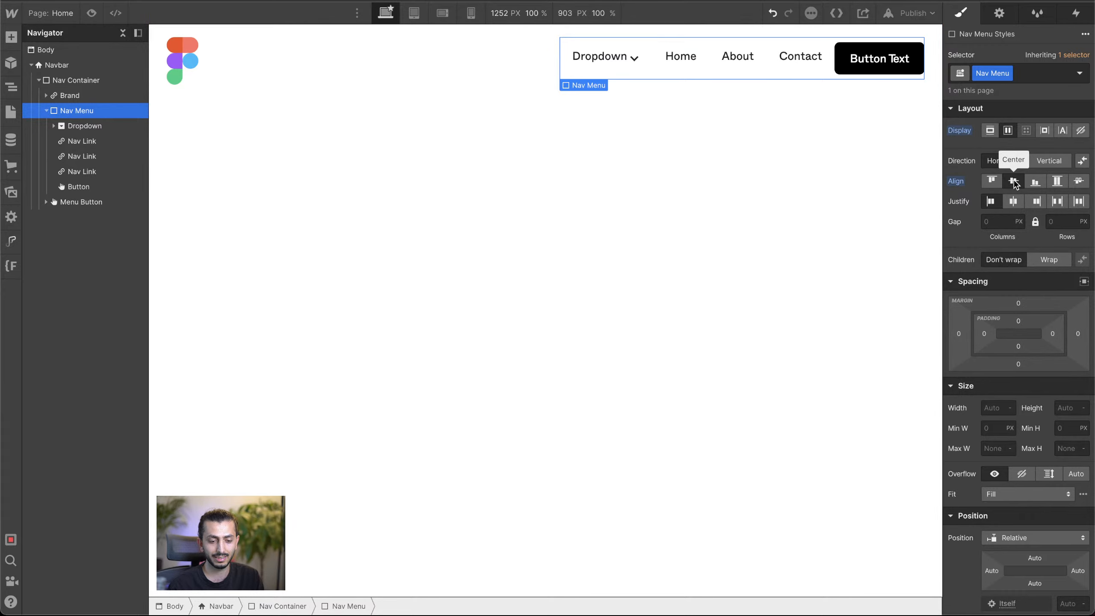
Step: Look through the existing combo classes available for the navbar's button
left_click(850, 62)
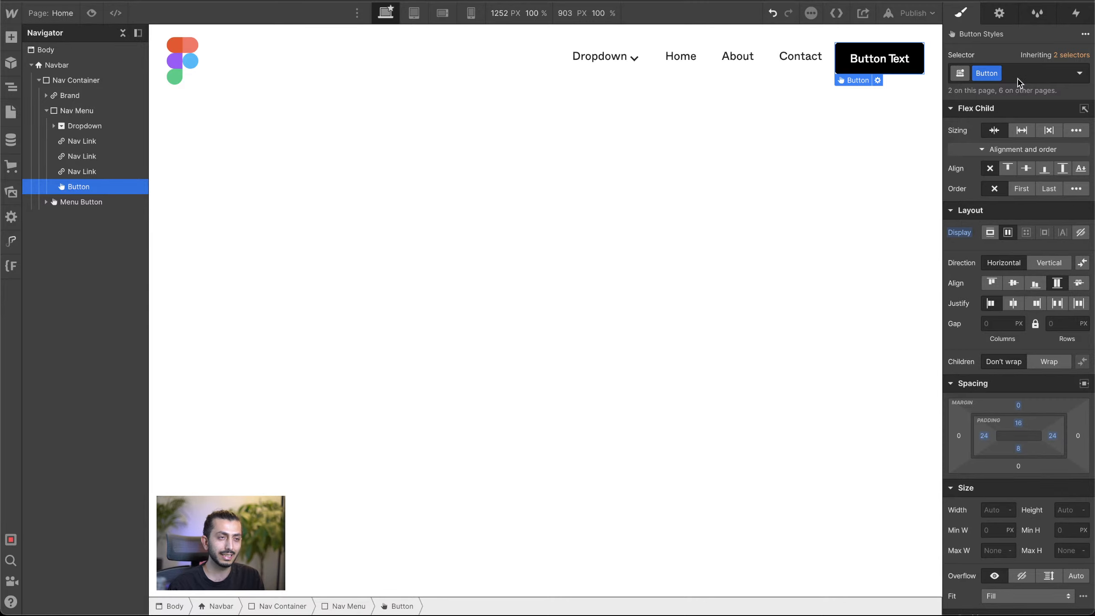
left_click(1039, 79)
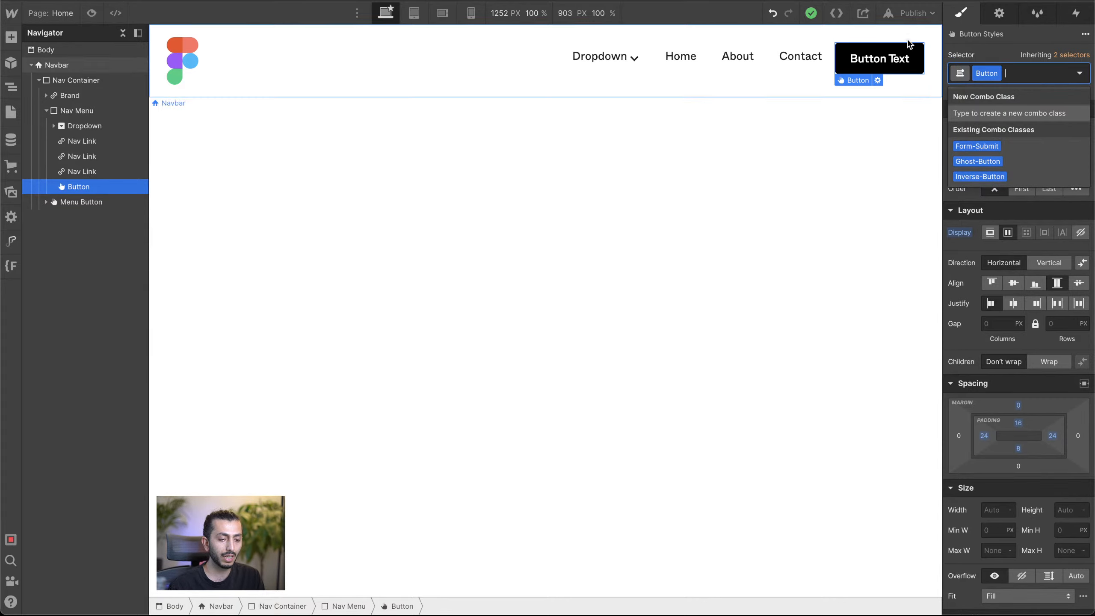
key("Escape")
Step: Set the Contact link's left and right margins to 12 px
left_click(822, 59)
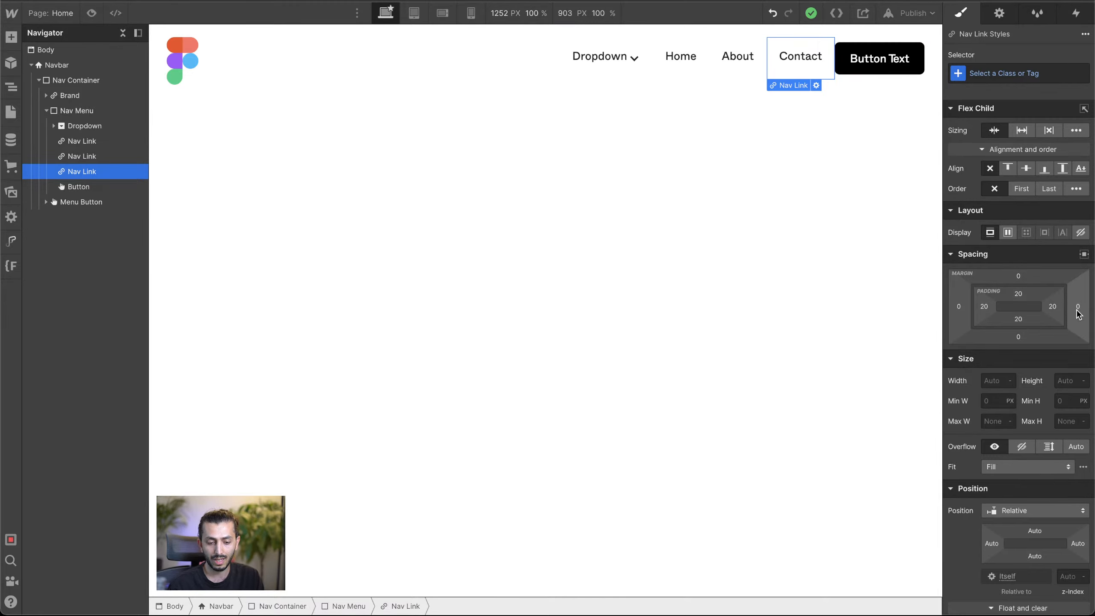
left_click_drag(1078, 311, 1085, 310)
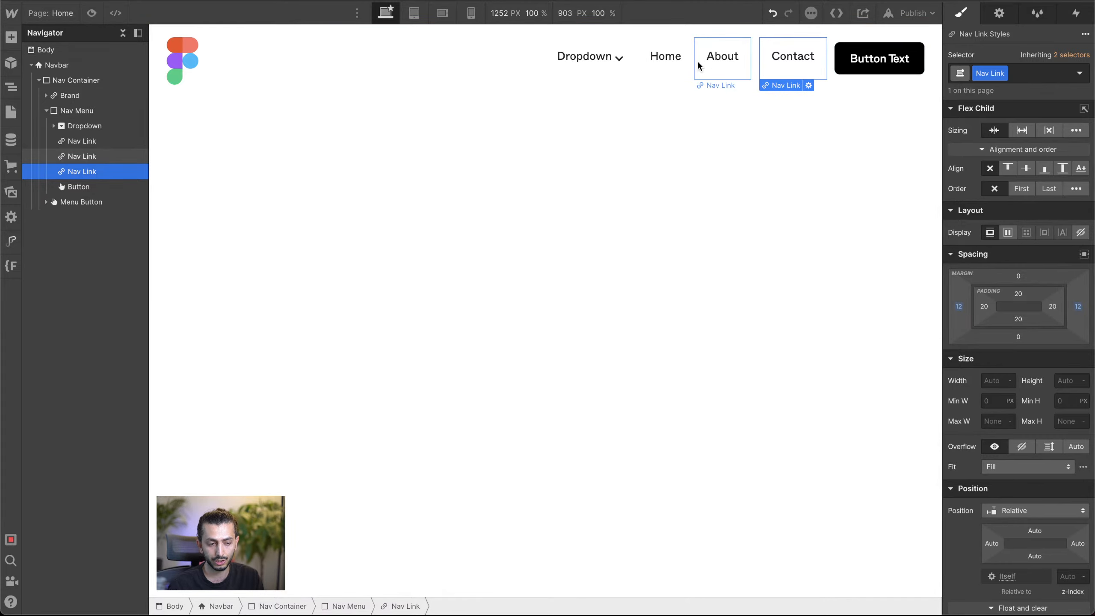
Step: Copy the Contact link's Nav Link class name and apply that class to the About link
left_click(725, 66)
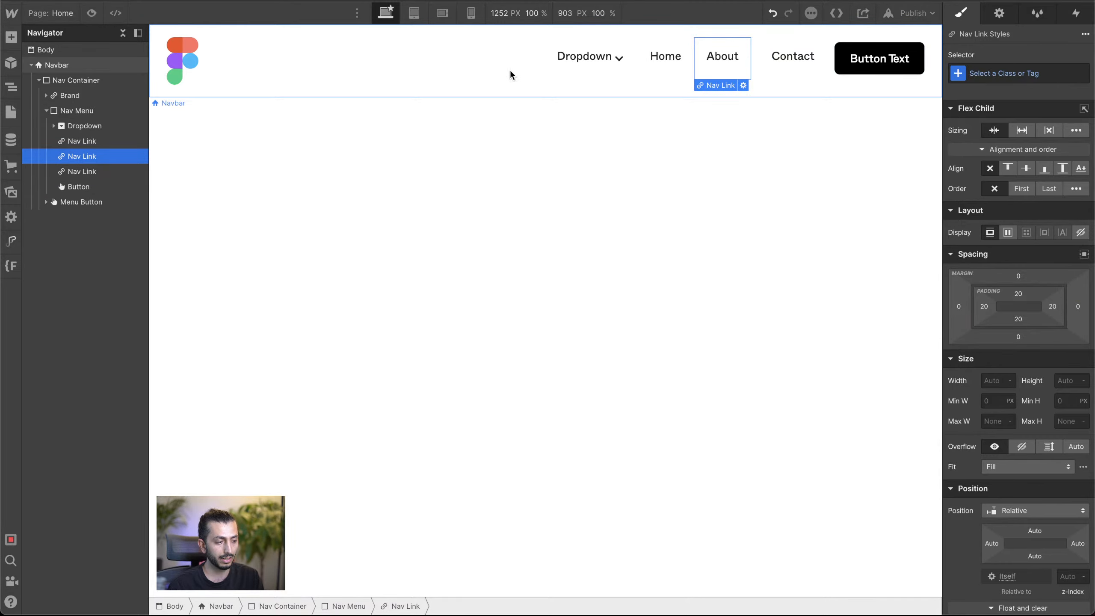
left_click(765, 76)
left_click(987, 74)
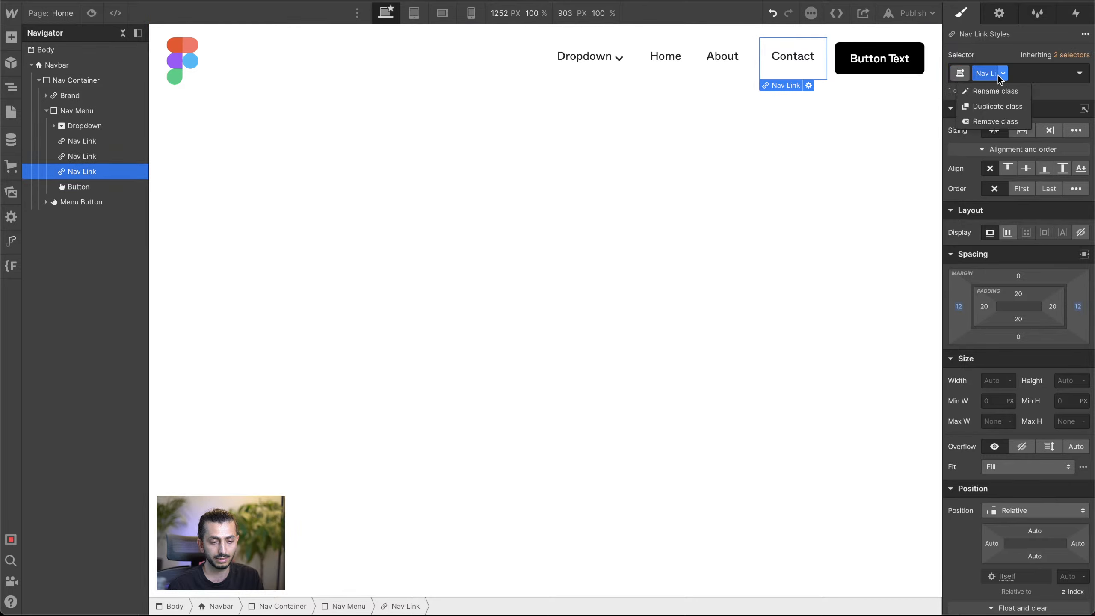
left_click(983, 73)
key("super+c")
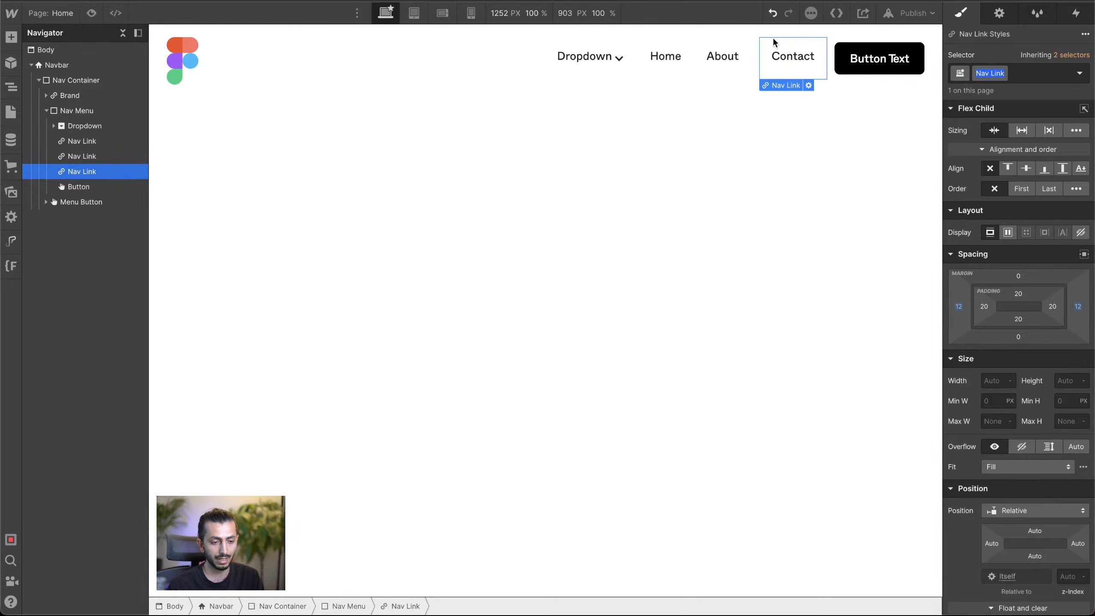
left_click(729, 65)
left_click(986, 71)
key("super+v")
left_click(973, 113)
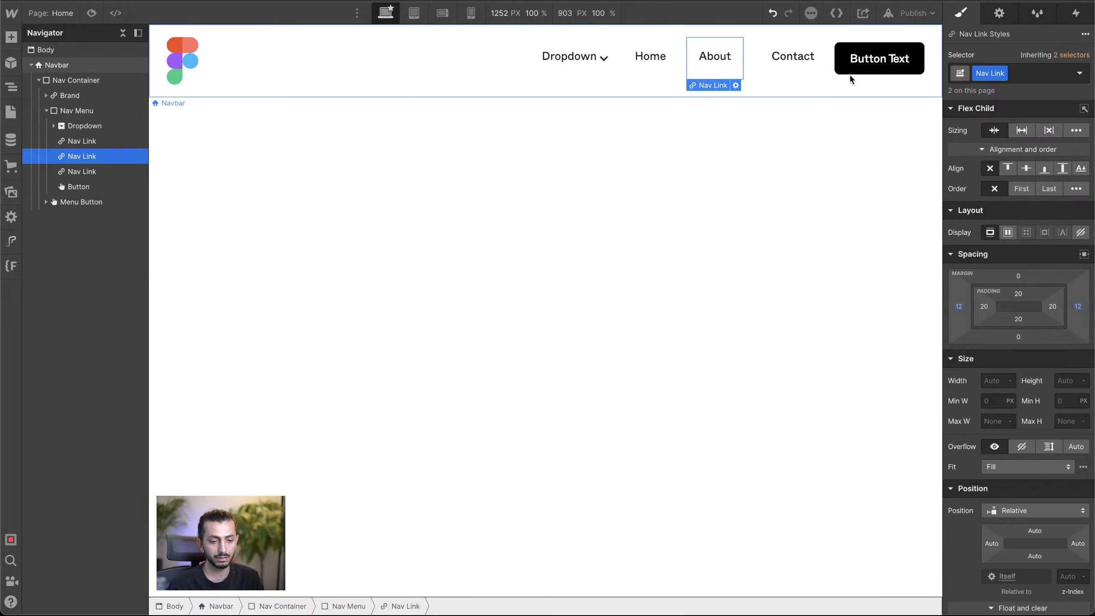
Step: Apply the Nav Link class to the Home link and set the class's left and right margins to 4 px
left_click(650, 59)
left_click(1013, 75)
key("super+v")
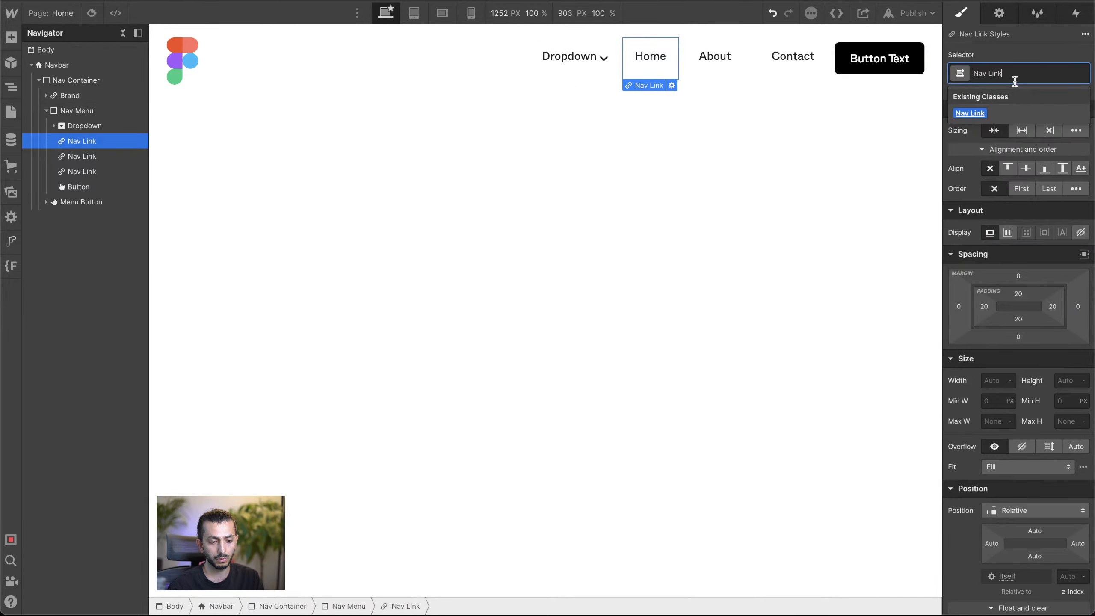
left_click(971, 113)
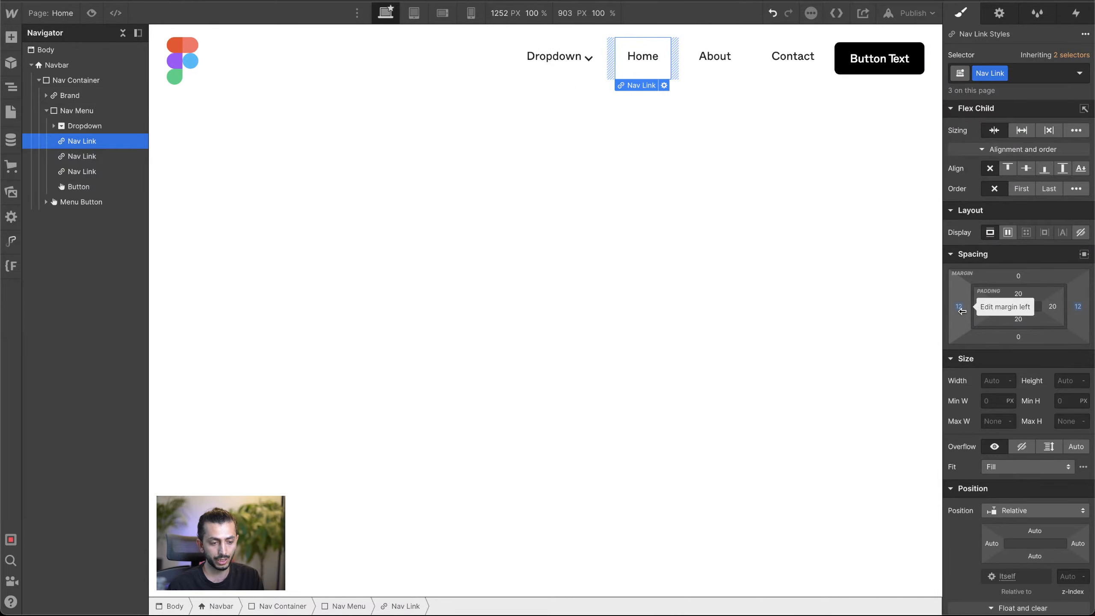
left_click_drag(959, 310, 968, 311)
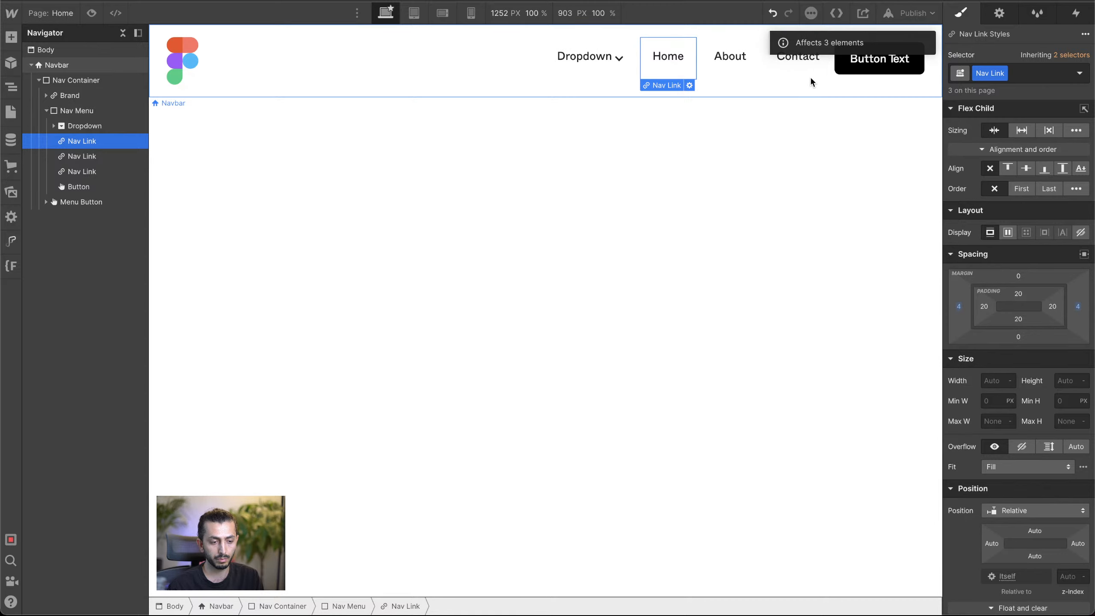
Step: Select the Dropdown Toggle inside the Nav Menu's Dropdown
left_click(616, 60)
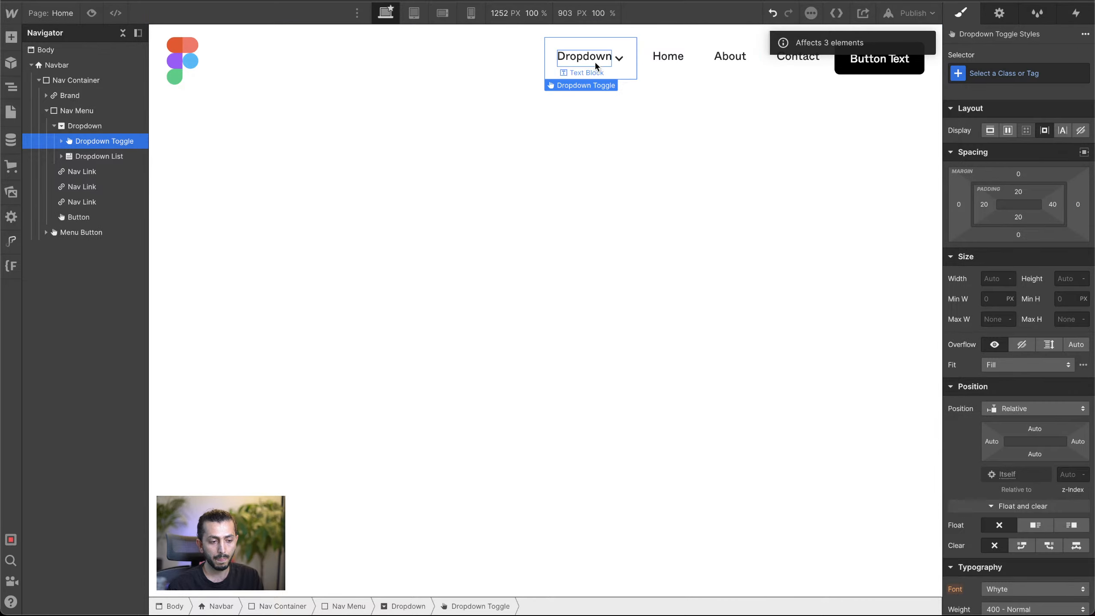
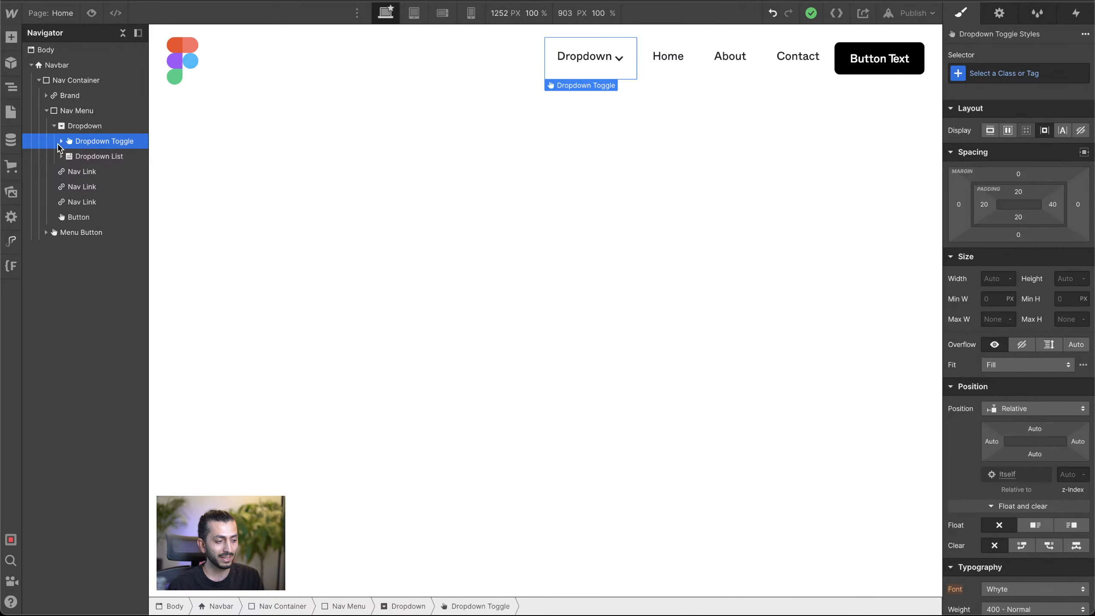
left_click(80, 125)
left_click(53, 126)
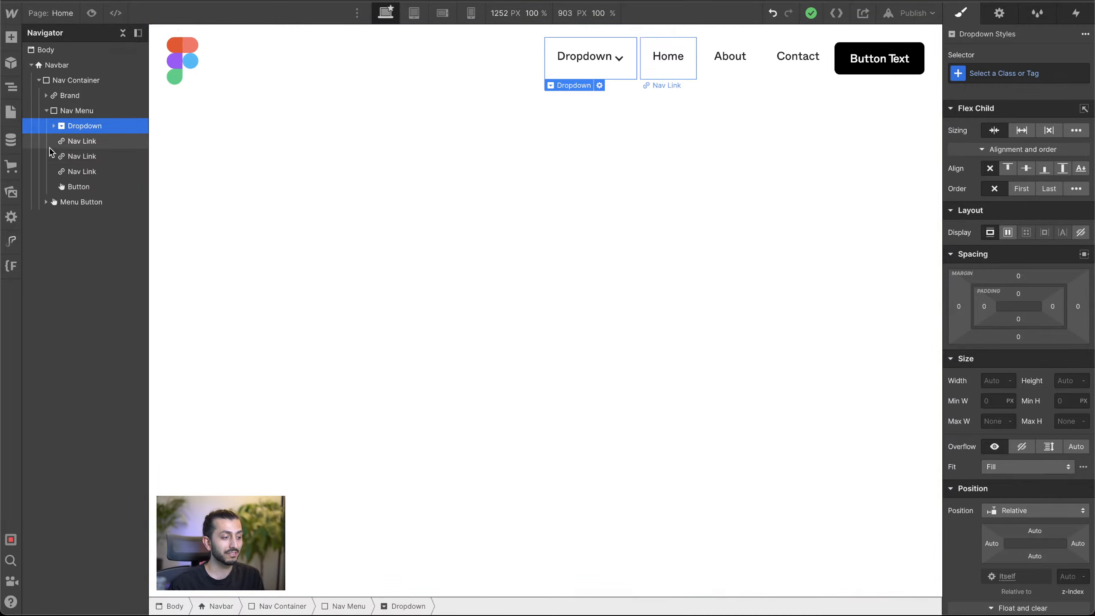
left_click(54, 125)
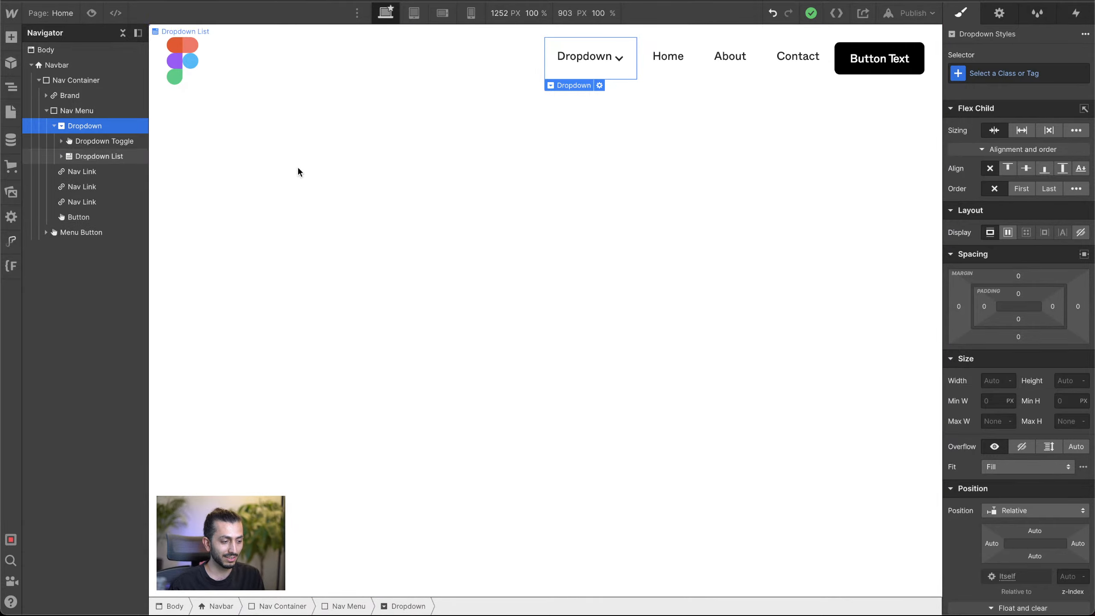
scroll(1018, 364, "down", 5)
scroll(1020, 367, "up", 5)
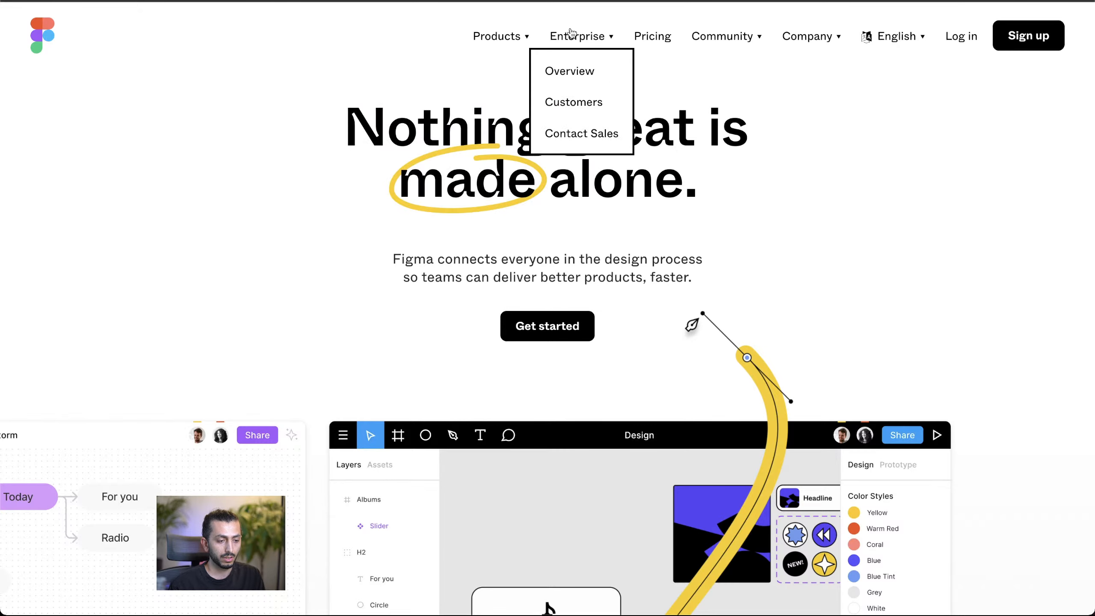
mouse_move(500, 37)
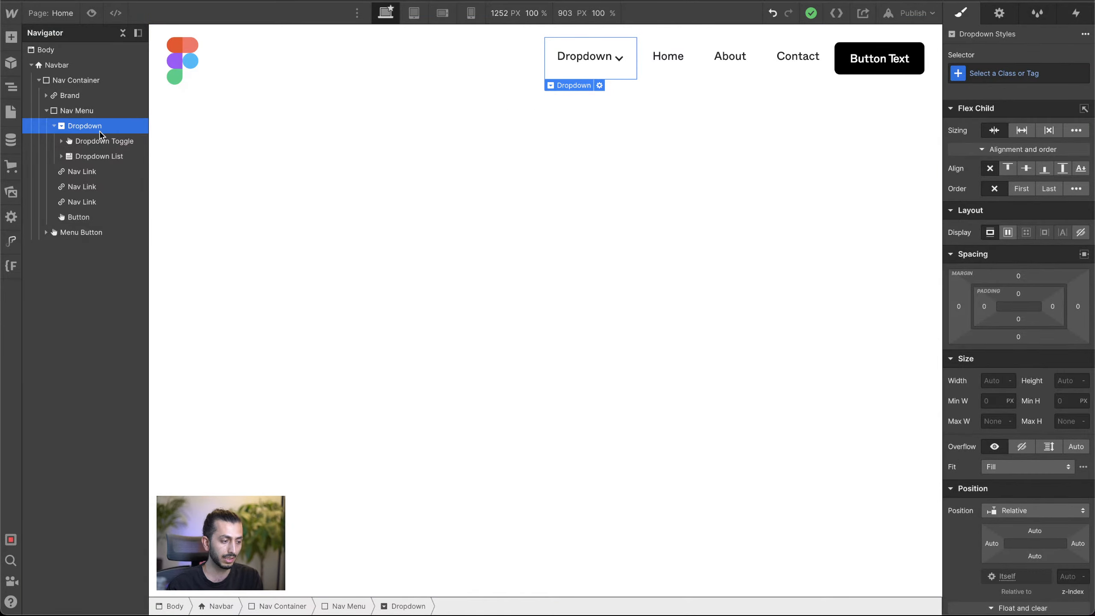
Step: Show the Dropdown element's menu on the canvas through its Dropdown settings
left_click(94, 144)
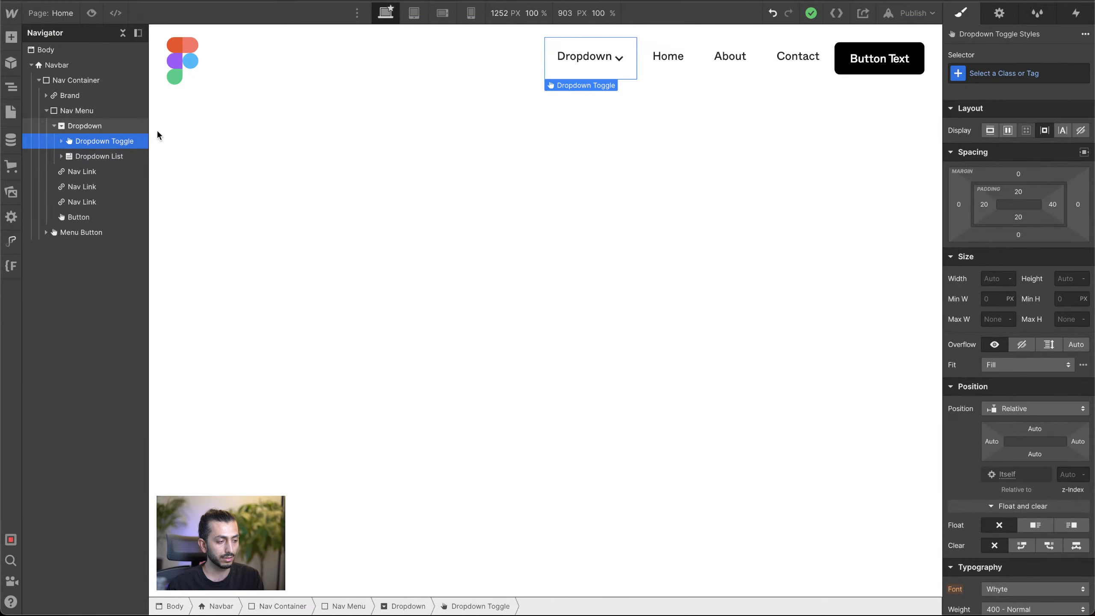
left_click(106, 127)
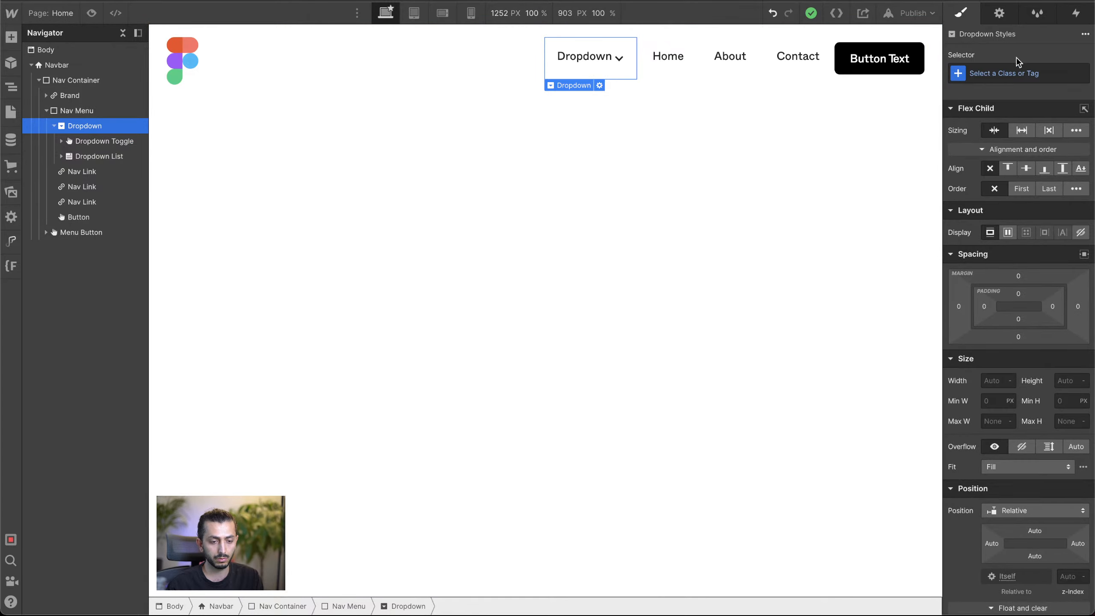
left_click(999, 13)
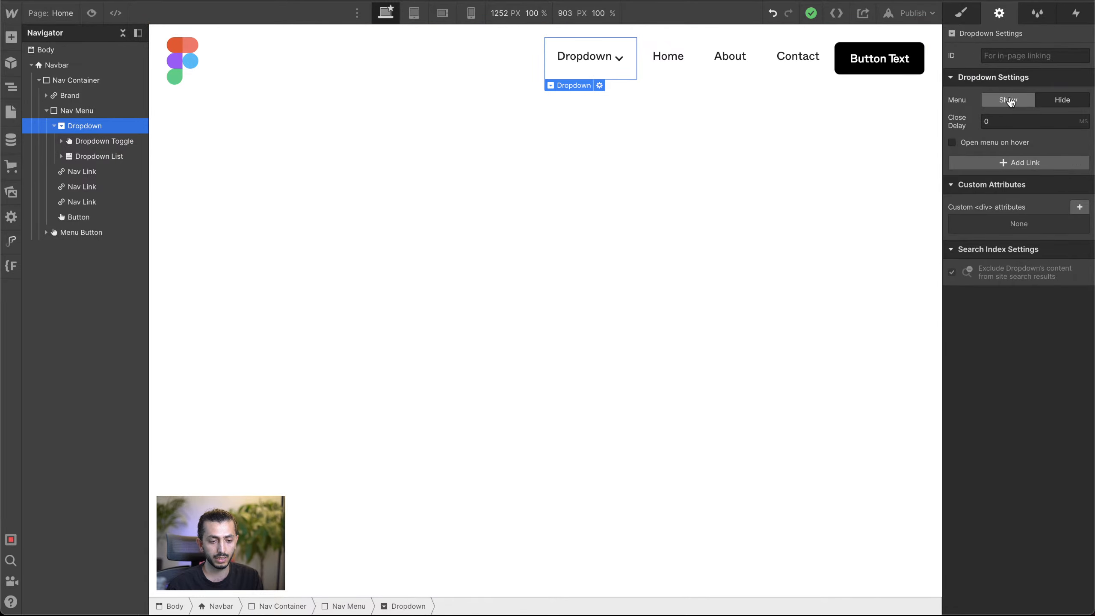
left_click(1007, 103)
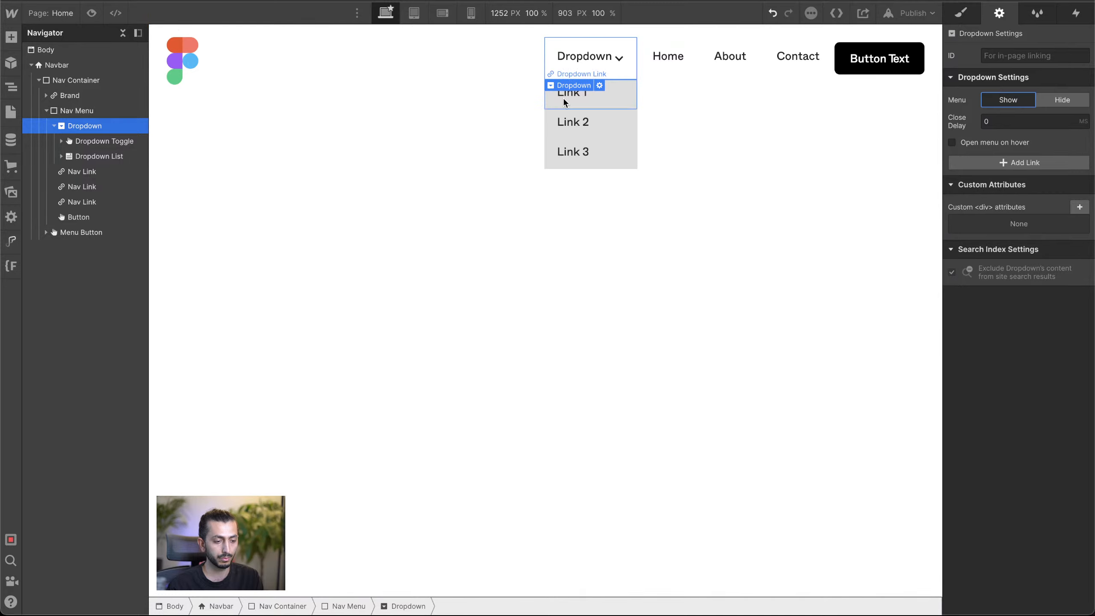
left_click(619, 102)
Step: Set the Dropdown List's display to flex
left_click(89, 157)
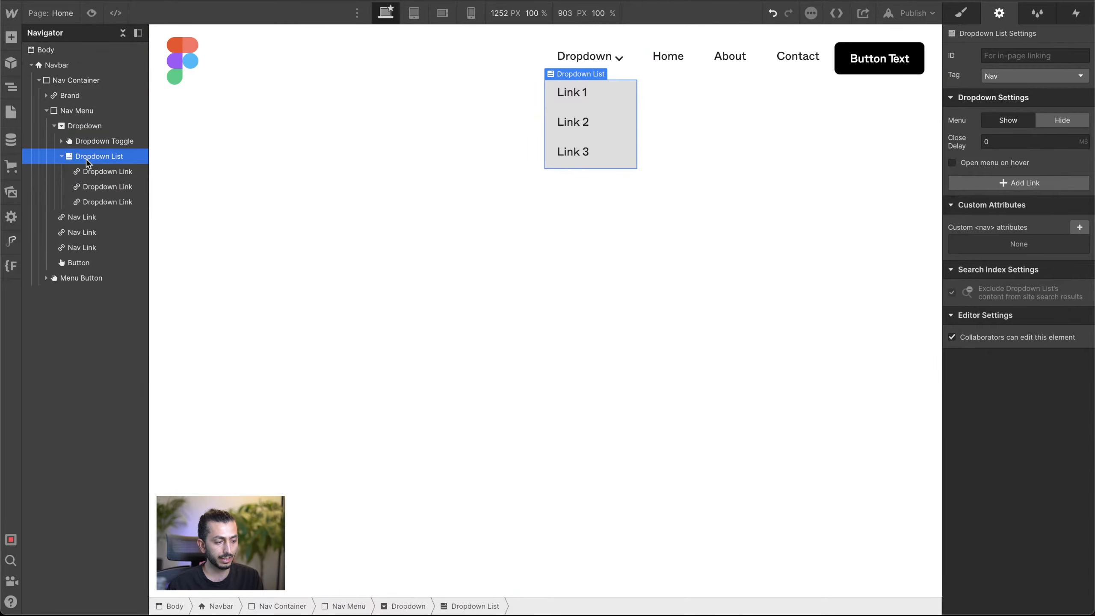
left_click(964, 14)
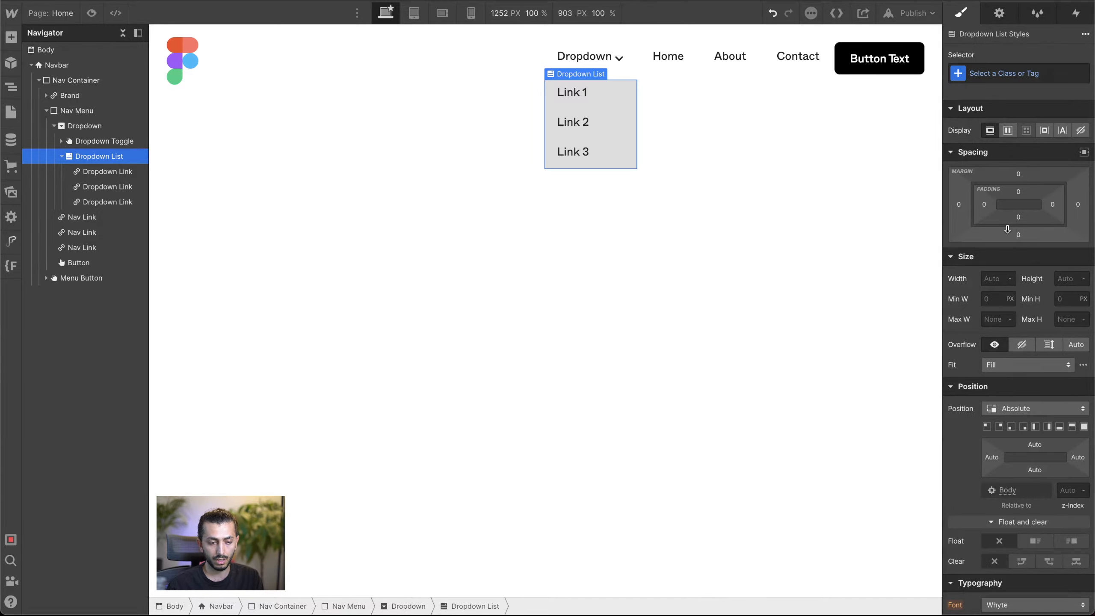
left_click(1008, 130)
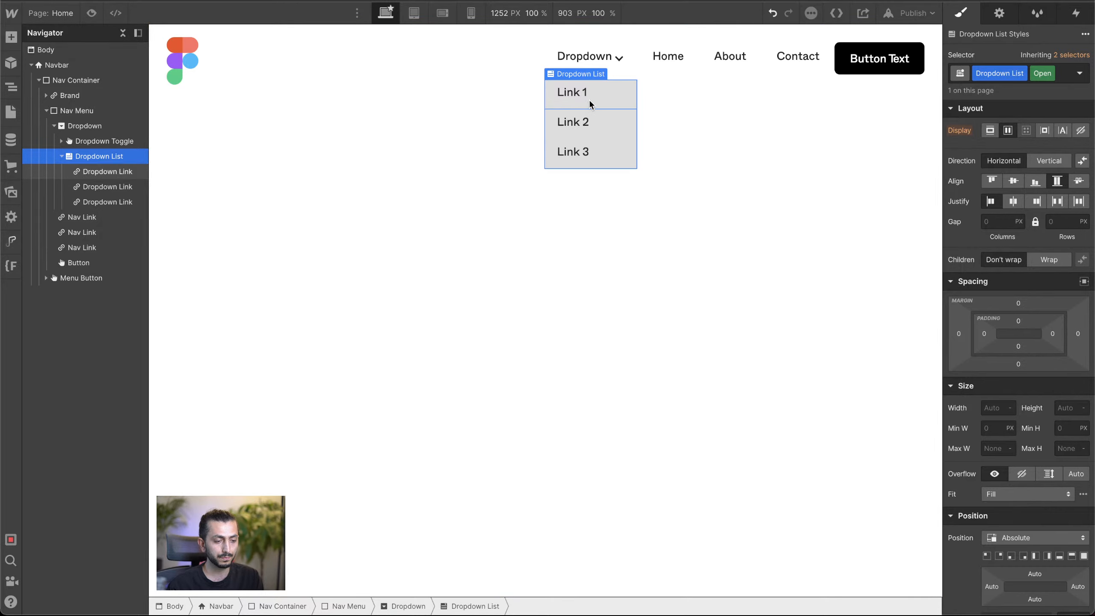
Step: Add a Div Block inside the Dropdown List, above the three Dropdown Links
left_click(575, 92)
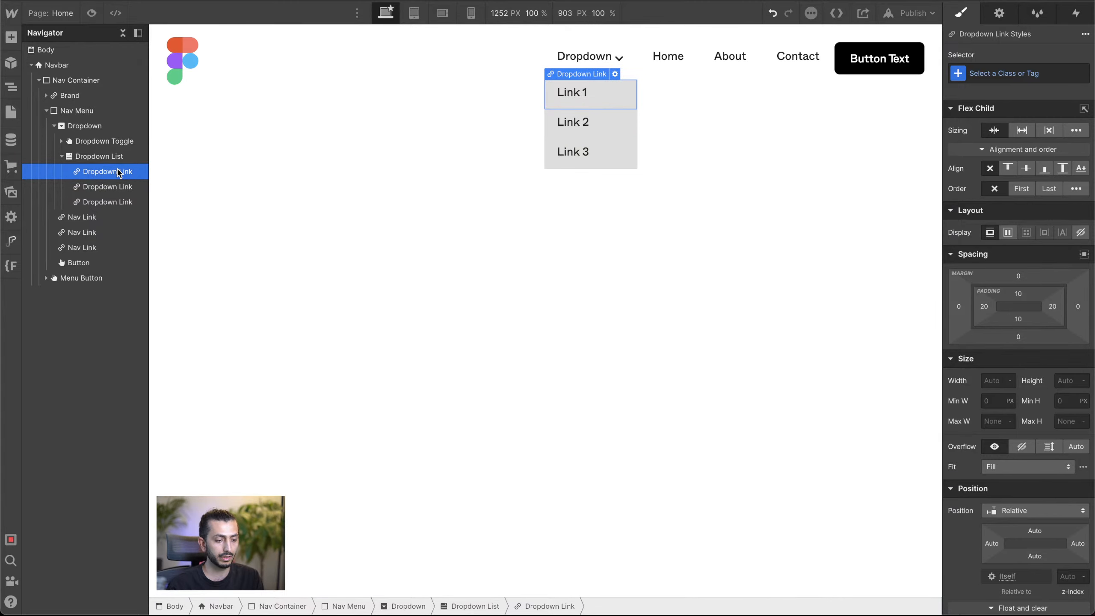
left_click(95, 160)
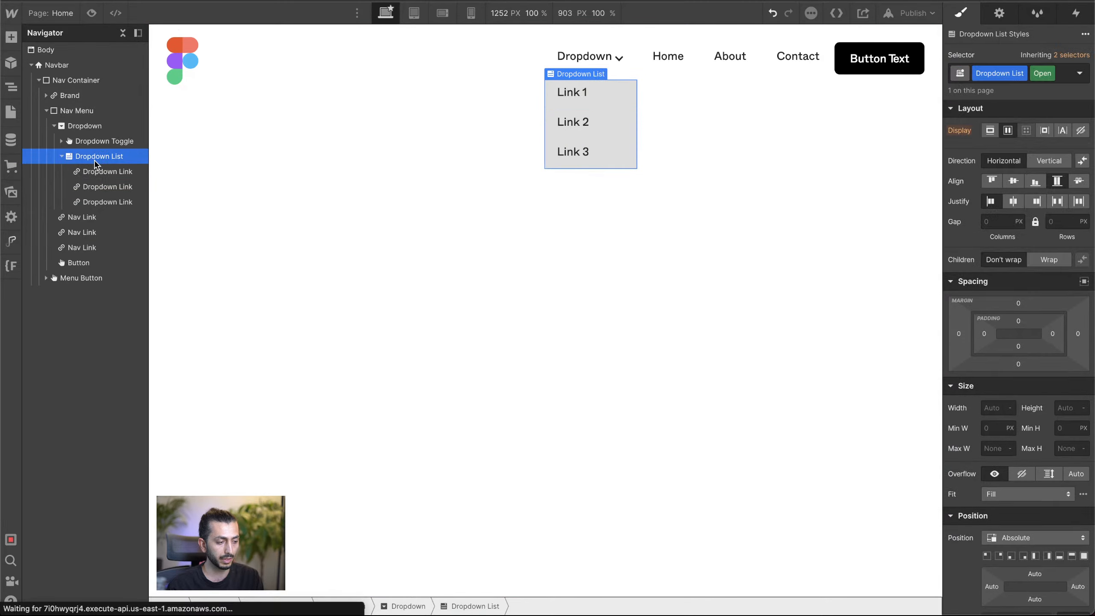
key("ctrl+e")
key("Escape")
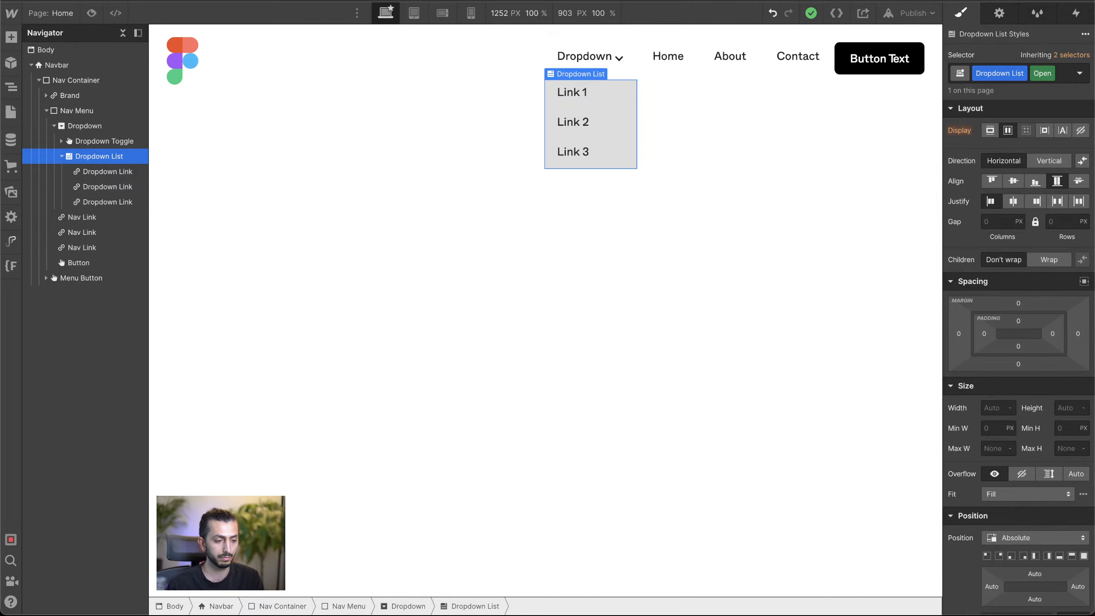
left_click(10, 36)
left_click_drag(65, 245, 99, 173)
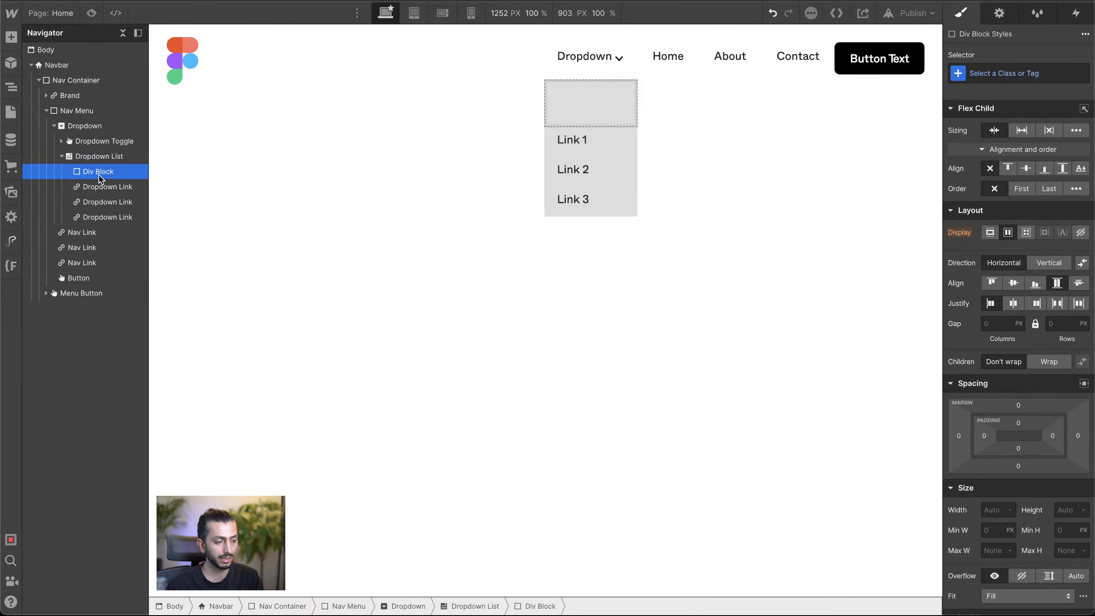
Step: Give the new Div Block in the Dropdown List a new class named Drop Wrap
left_click(1029, 72)
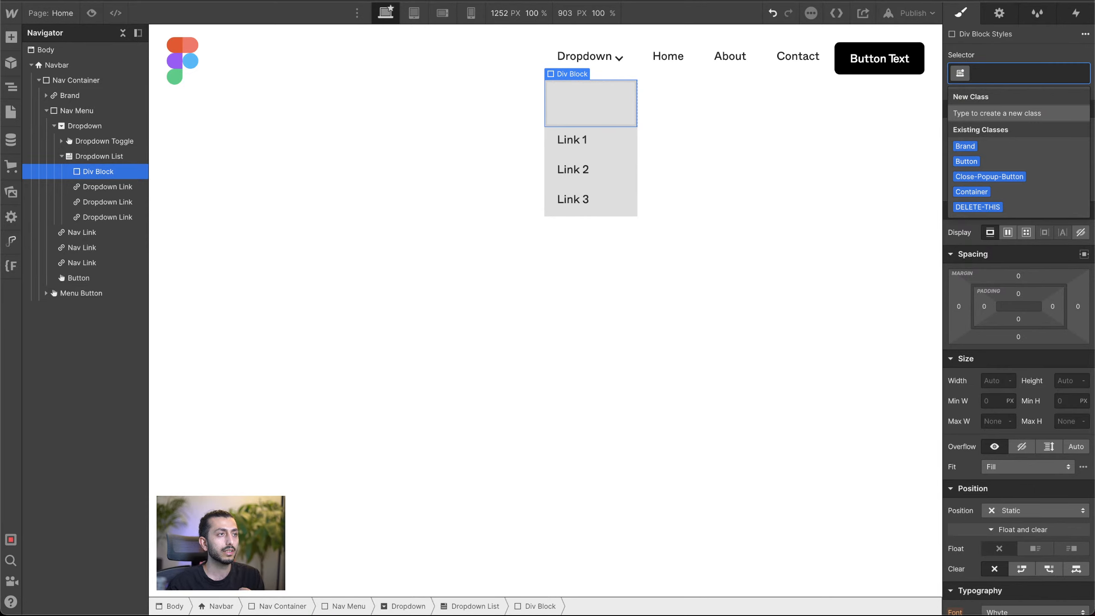
key("Escape")
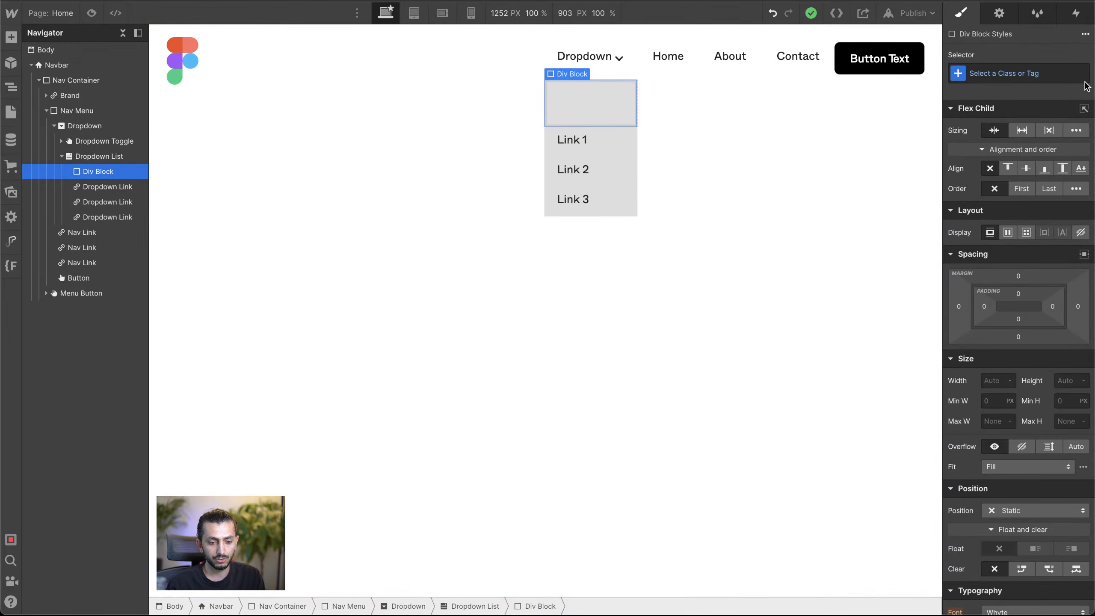
left_click(1045, 71)
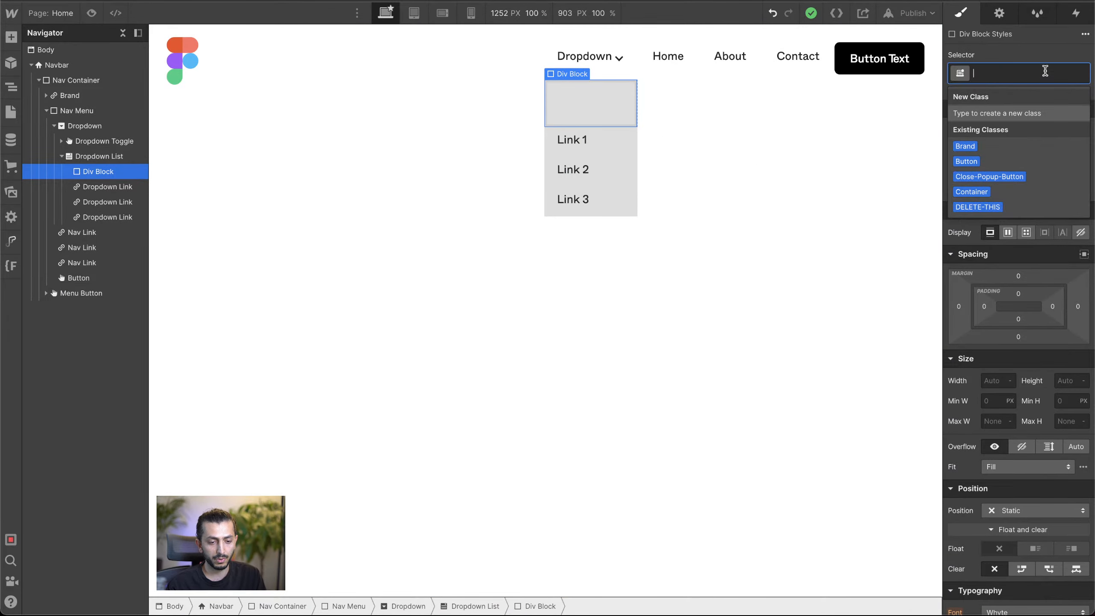
type("Drop")
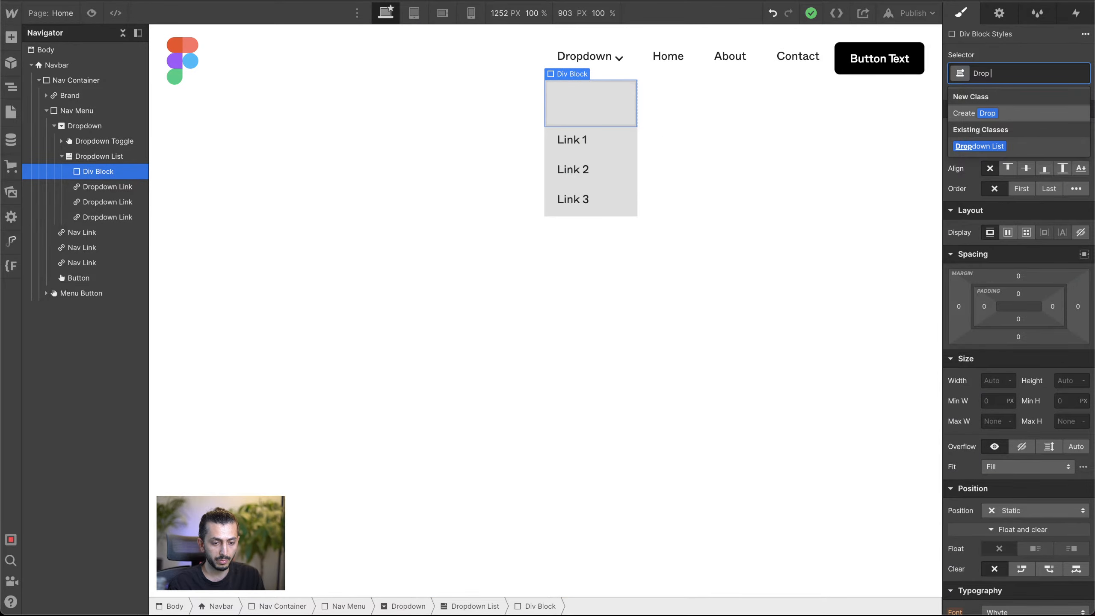
type(" W")
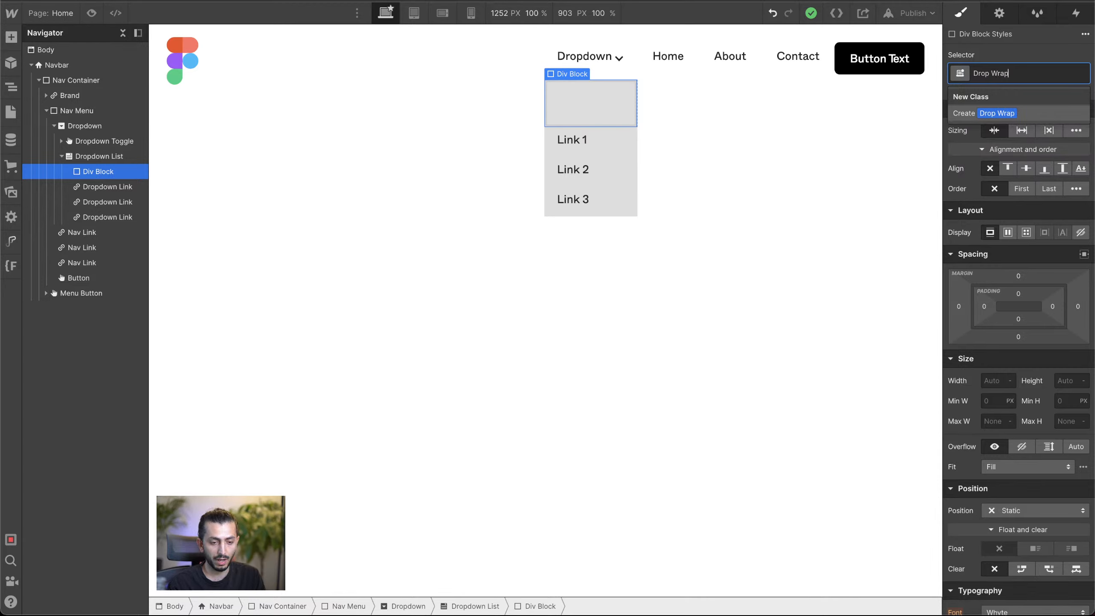
type("rap")
key("Return")
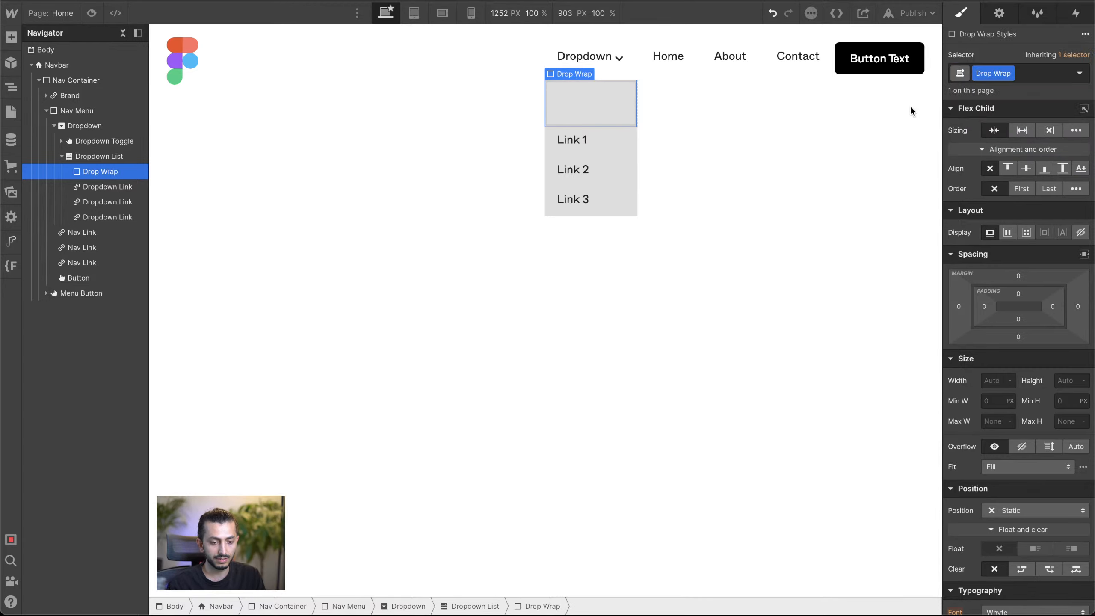
Step: Move the three Dropdown Links into the Drop Wrap block and collapse it in the element tree
left_click(102, 187)
mouse_move(102, 176)
left_mouse_down()
mouse_move(116, 206)
mouse_move(101, 173)
left_mouse_up()
left_click(116, 218)
left_click(102, 171)
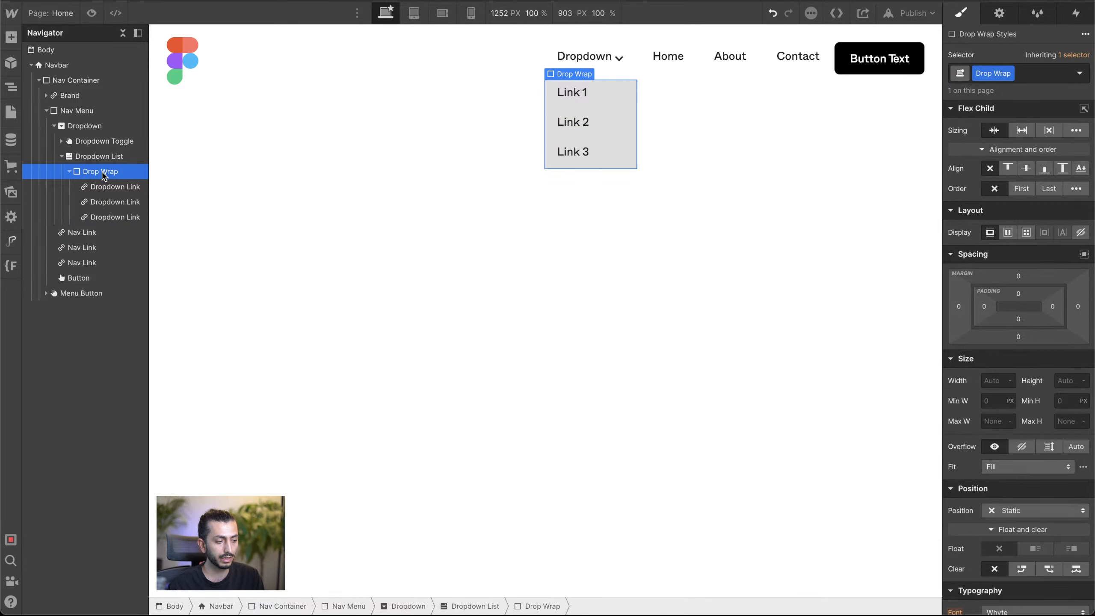
left_click(68, 172)
Step: Give the Dropdown List a solid border 3 px wide on all sides
left_click(103, 157)
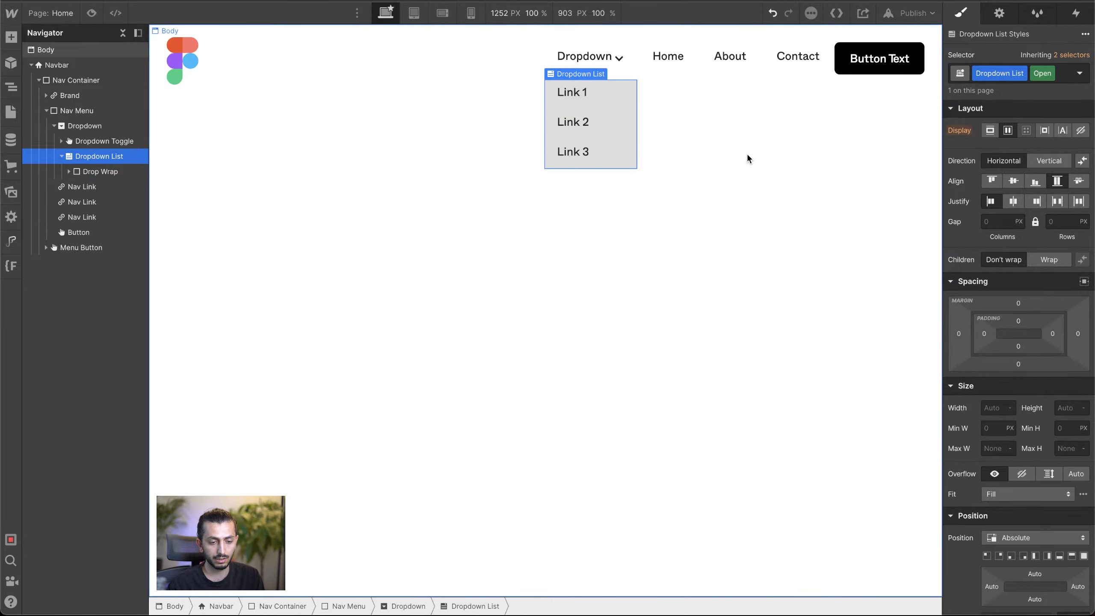
scroll(1021, 392, "down", 5)
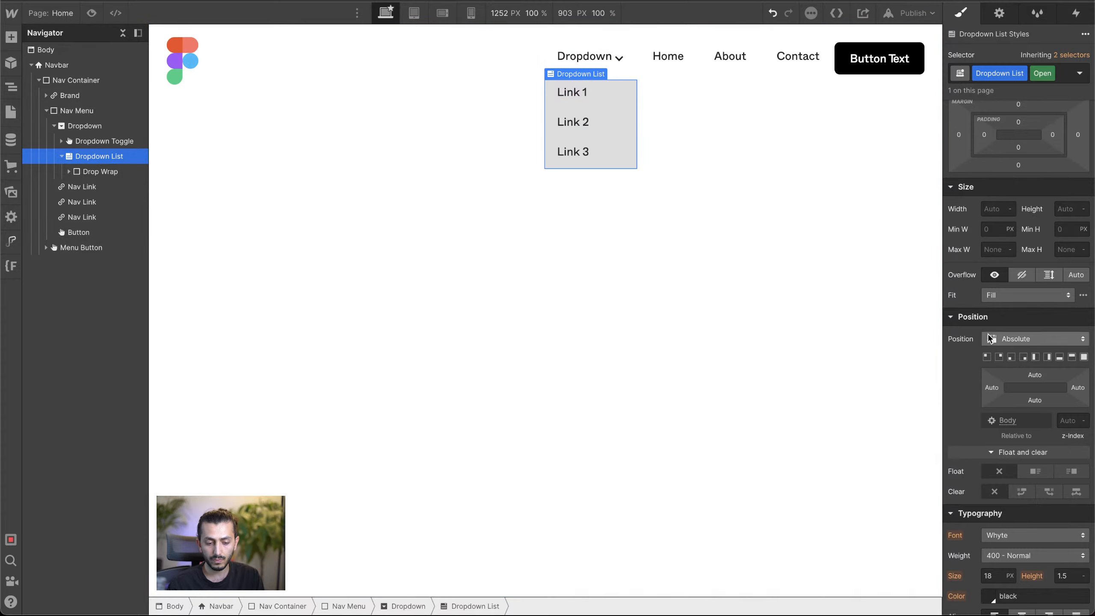
scroll(988, 336, "down", 12)
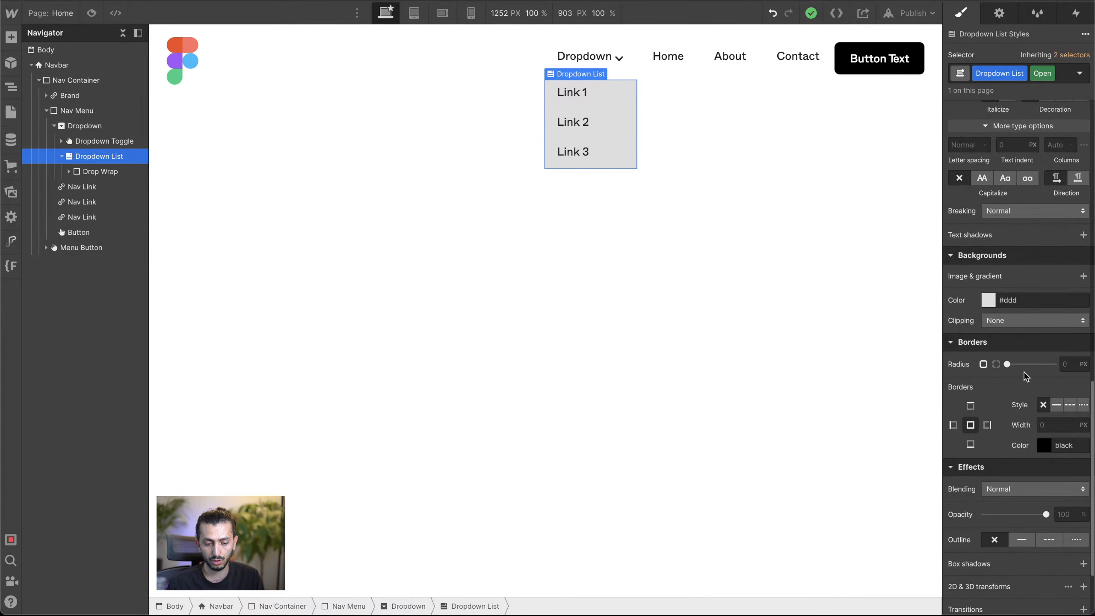
left_click(1056, 404)
left_click(1052, 425)
type("2")
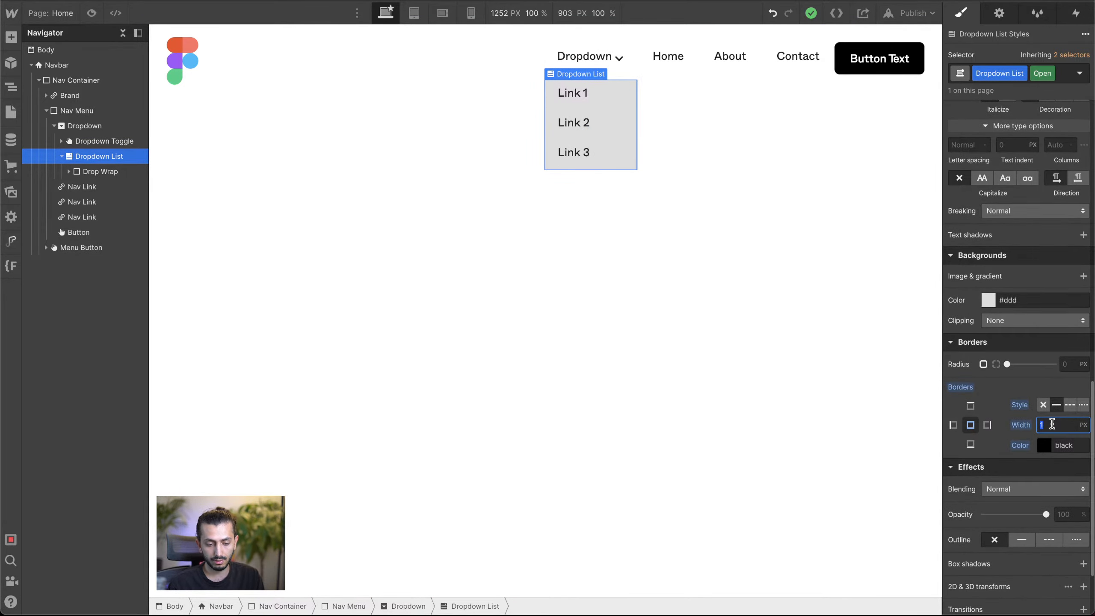
key("BackSpace")
type("3")
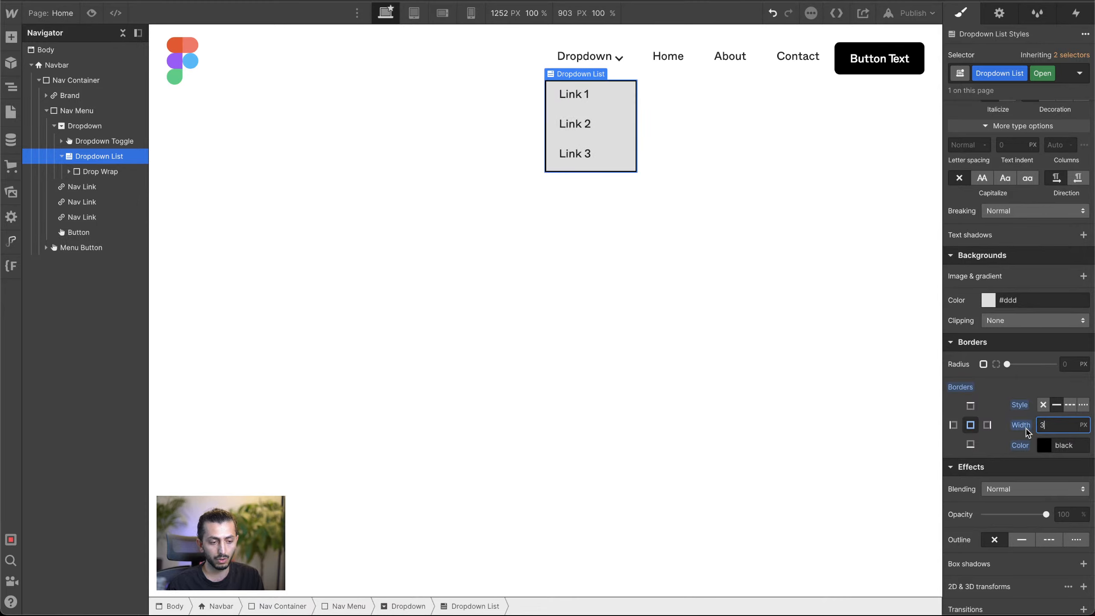
Step: Set the Dropdown List's background color to white
scroll(1025, 459, "down", 3)
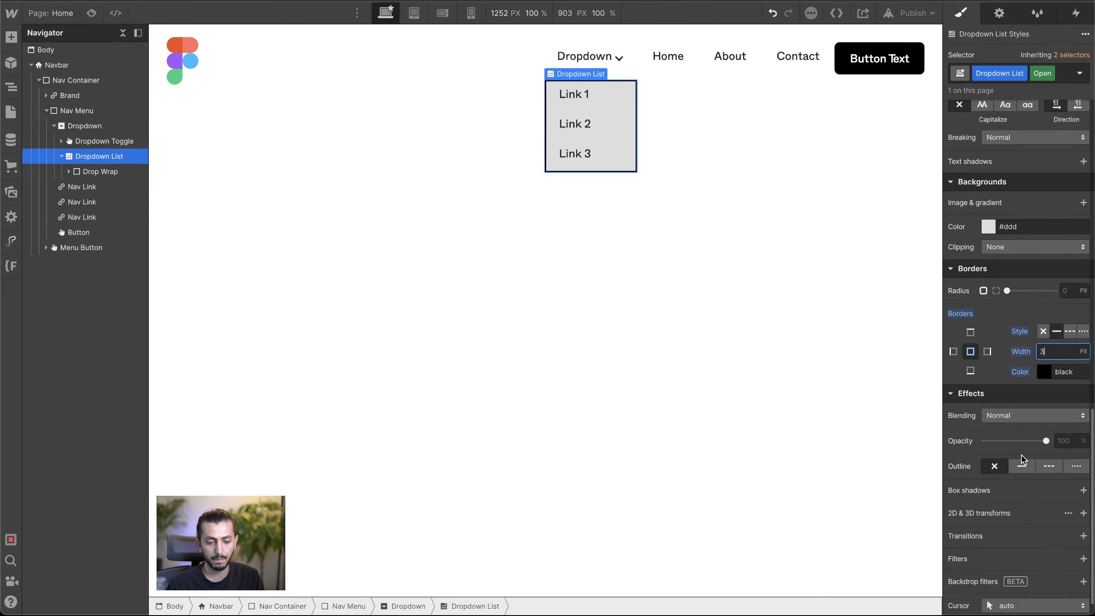
scroll(1024, 459, "up", 3)
left_click(988, 293)
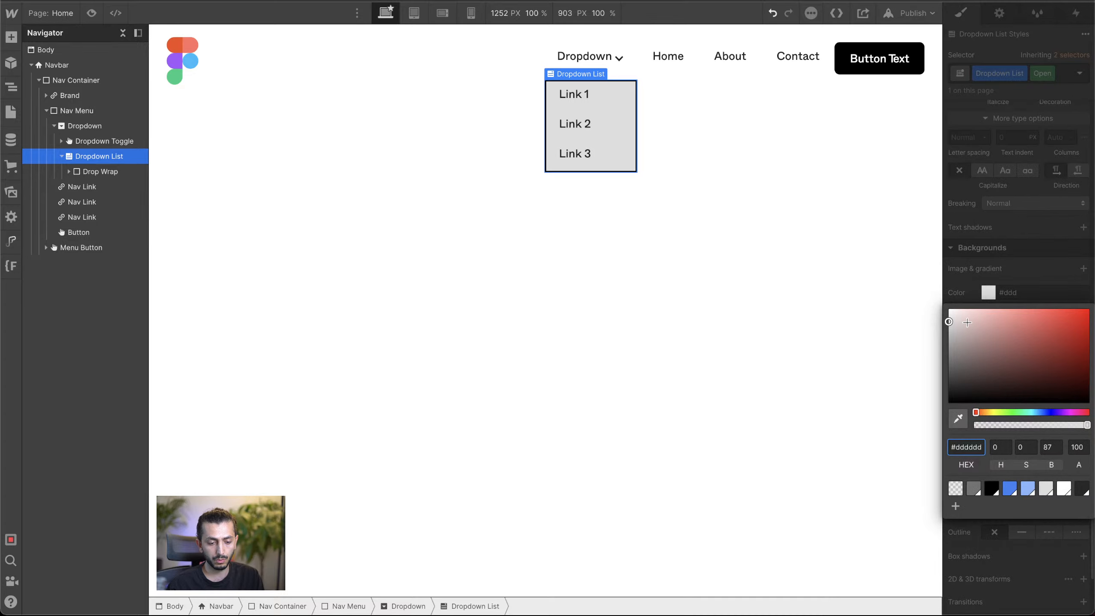
left_click_drag(967, 323, 854, 242)
left_click(988, 238)
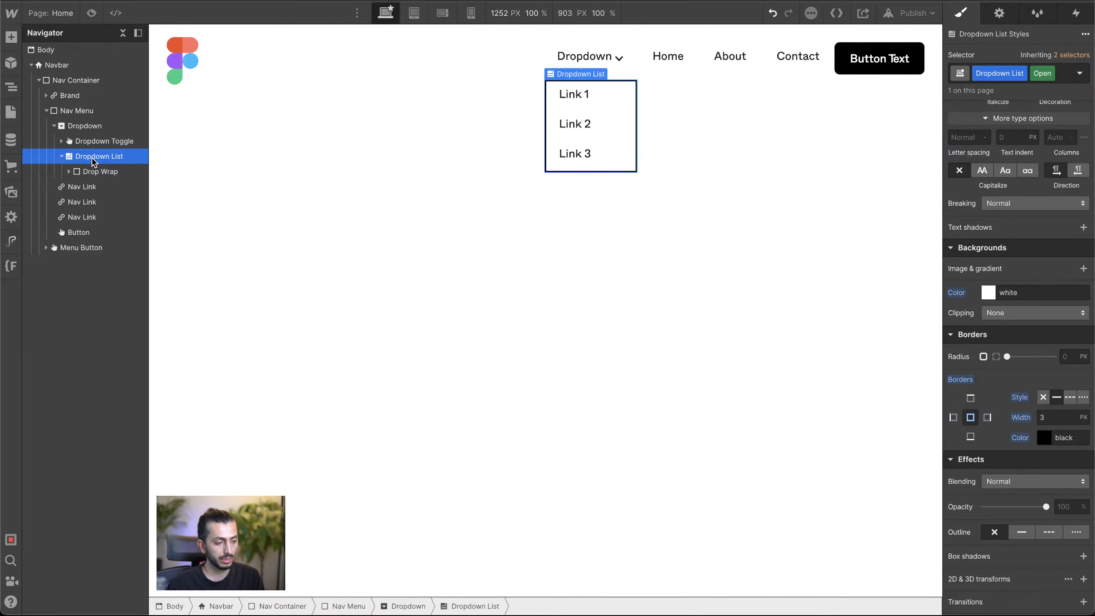
Step: Add an Image element inside Drop Wrap, above the three Dropdown Links
left_click(85, 173)
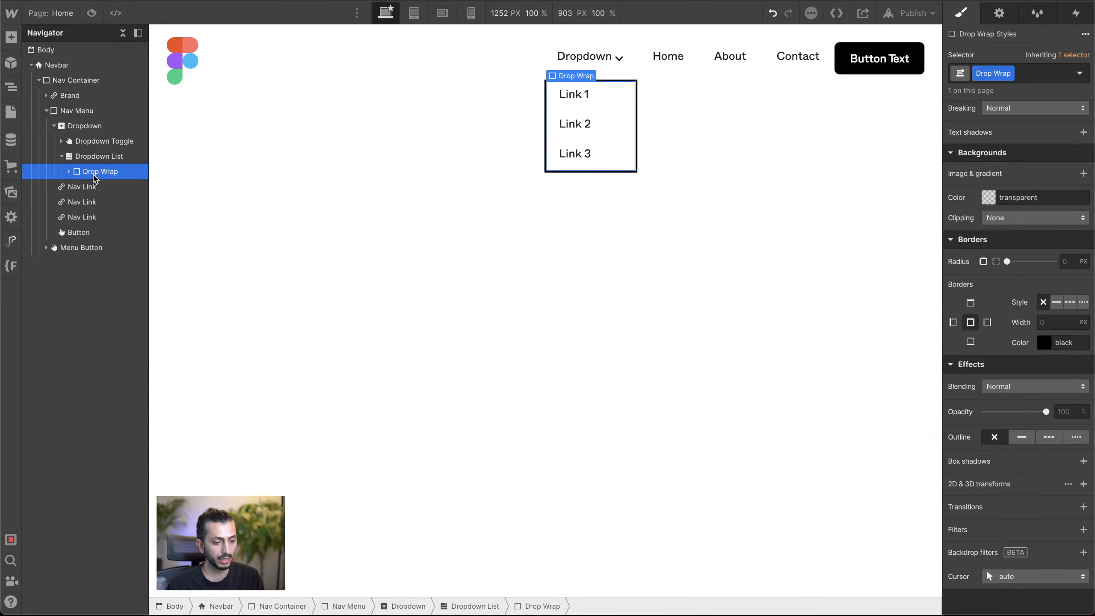
left_click(68, 172)
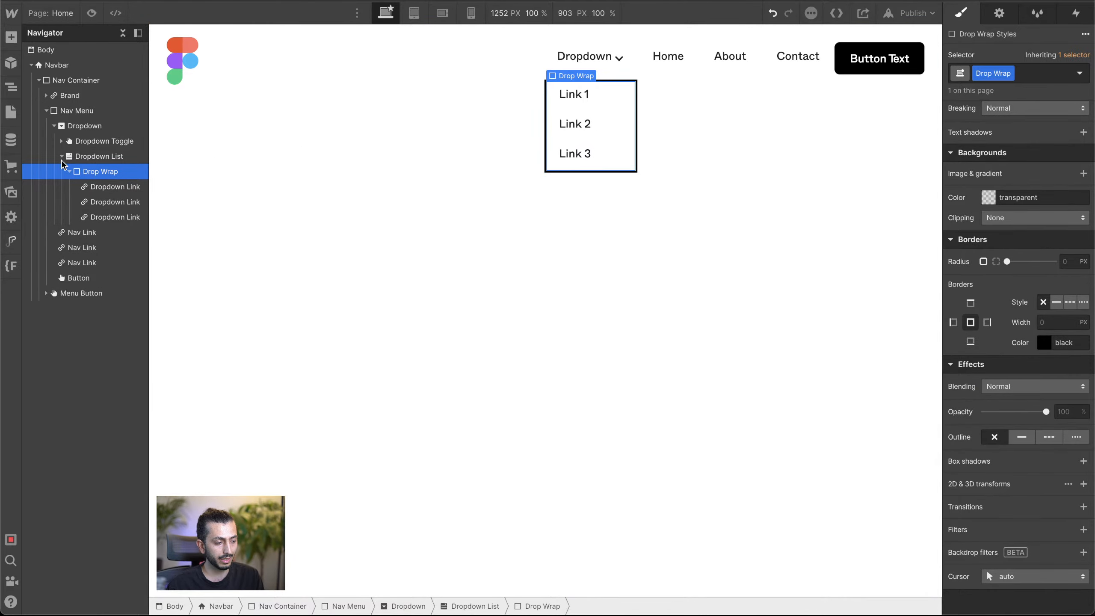
left_click(11, 37)
scroll(79, 279, "down", 1)
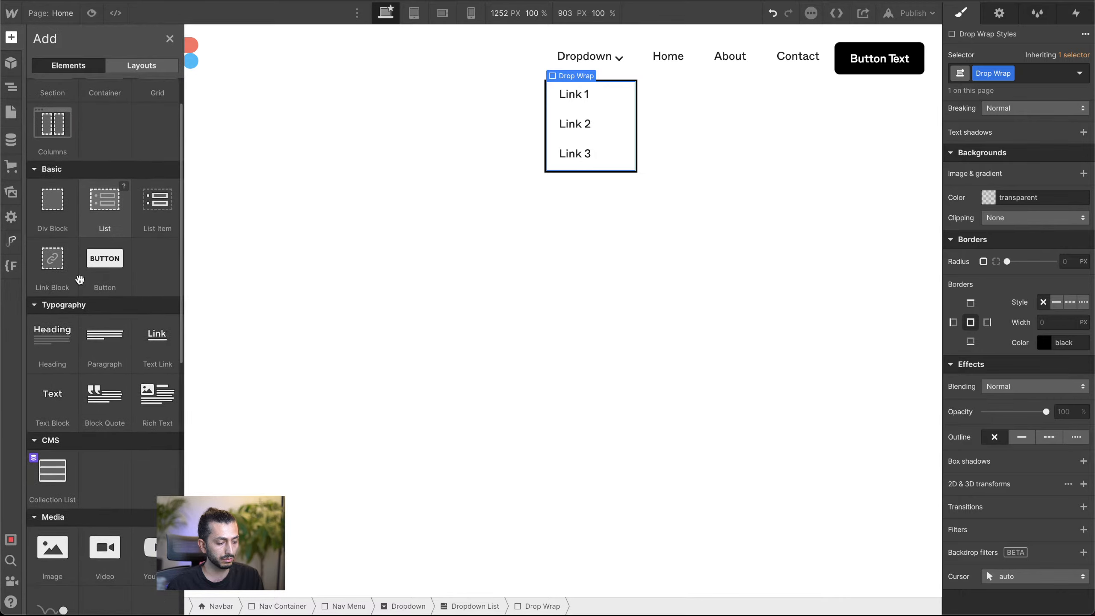
scroll(79, 279, "down", 3)
left_click_drag(48, 406, 596, 92)
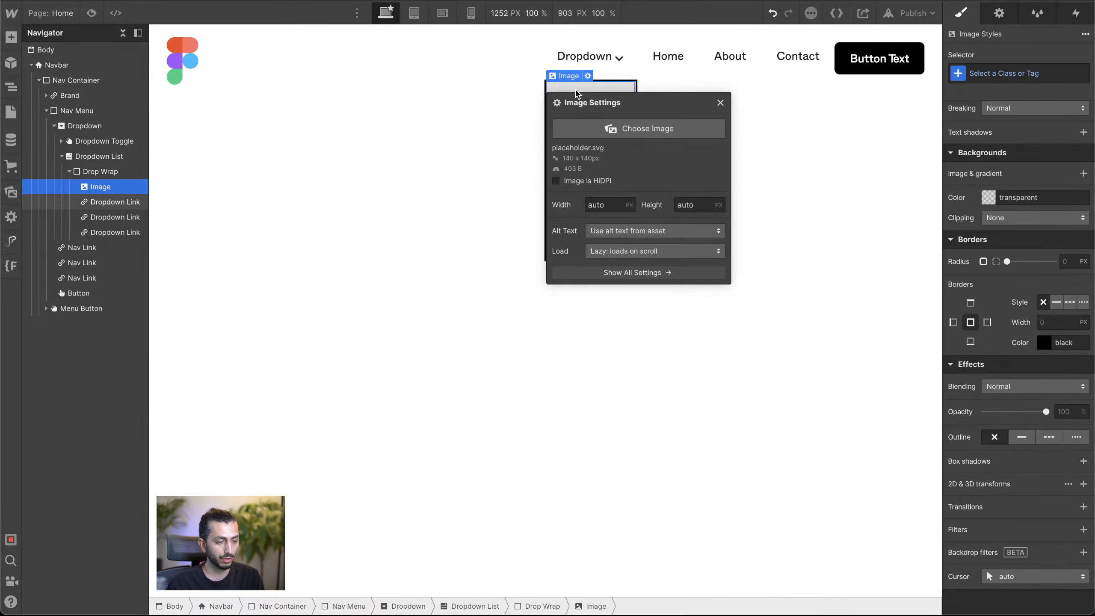
Step: Replace the placeholder in Drop Wrap with the blue Figma illustration from the assets, 3e7c...0.svg
left_click(643, 129)
left_click(149, 140)
left_click(49, 144)
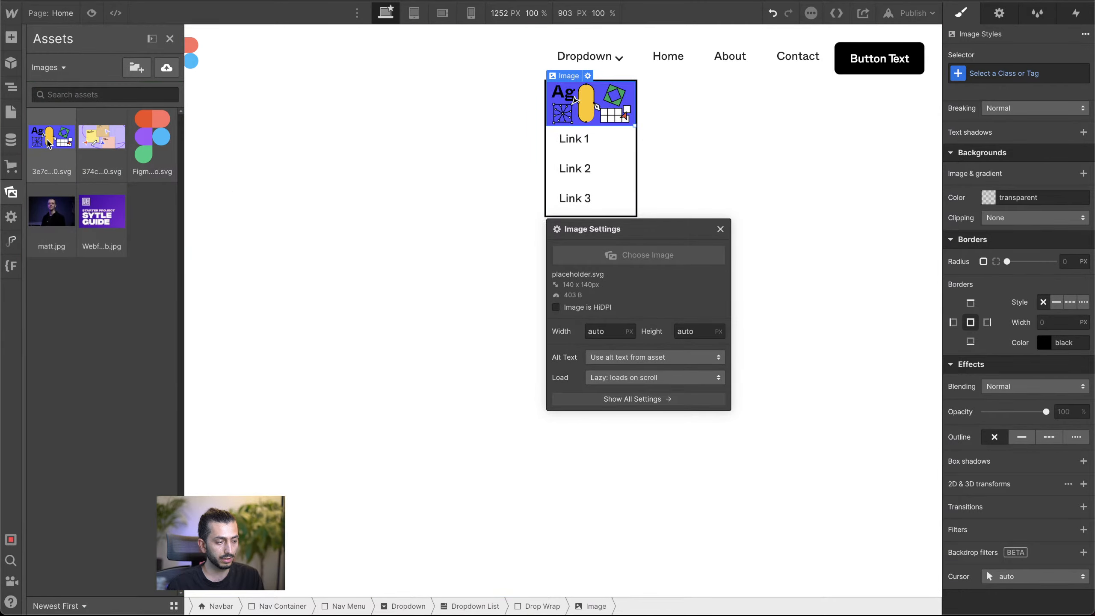
Step: Create the class "Drop Image" for the illustration inside Drop Wrap
left_click(728, 139)
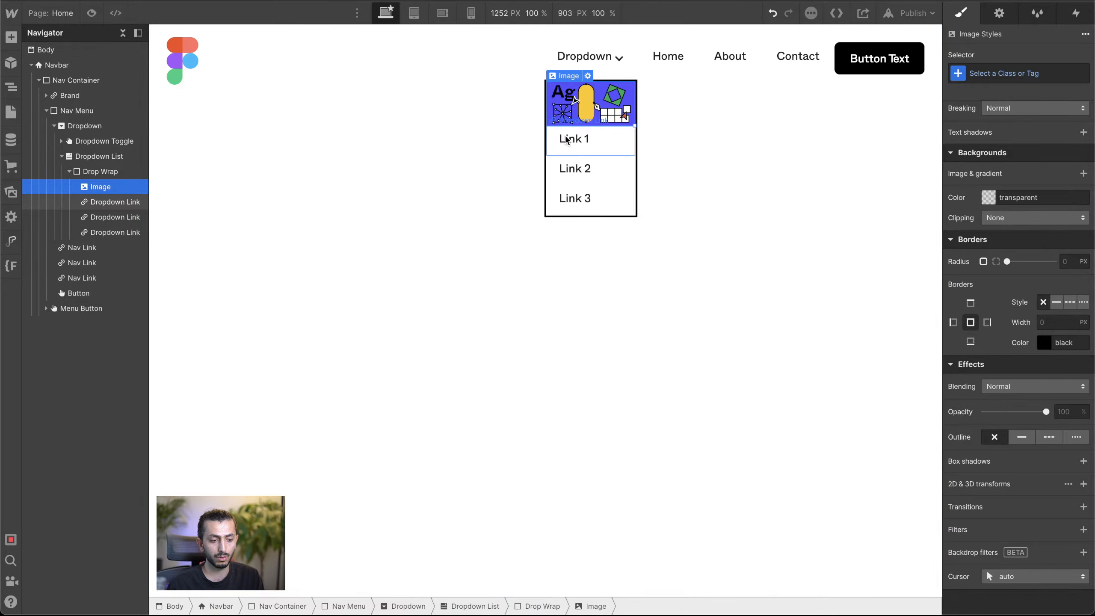
scroll(1057, 253, "up", 10)
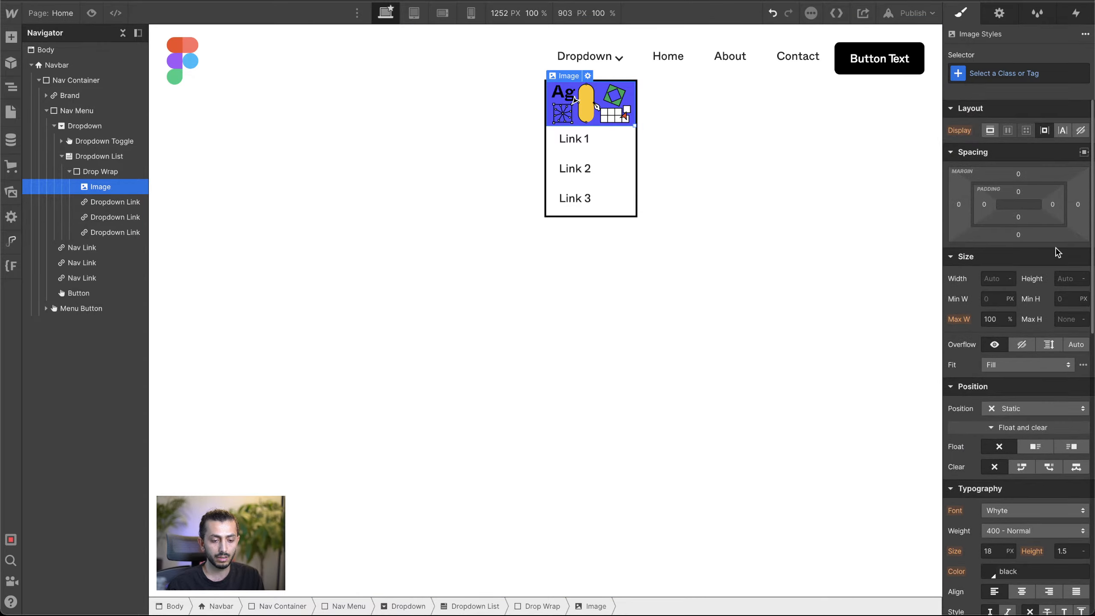
left_click(990, 74)
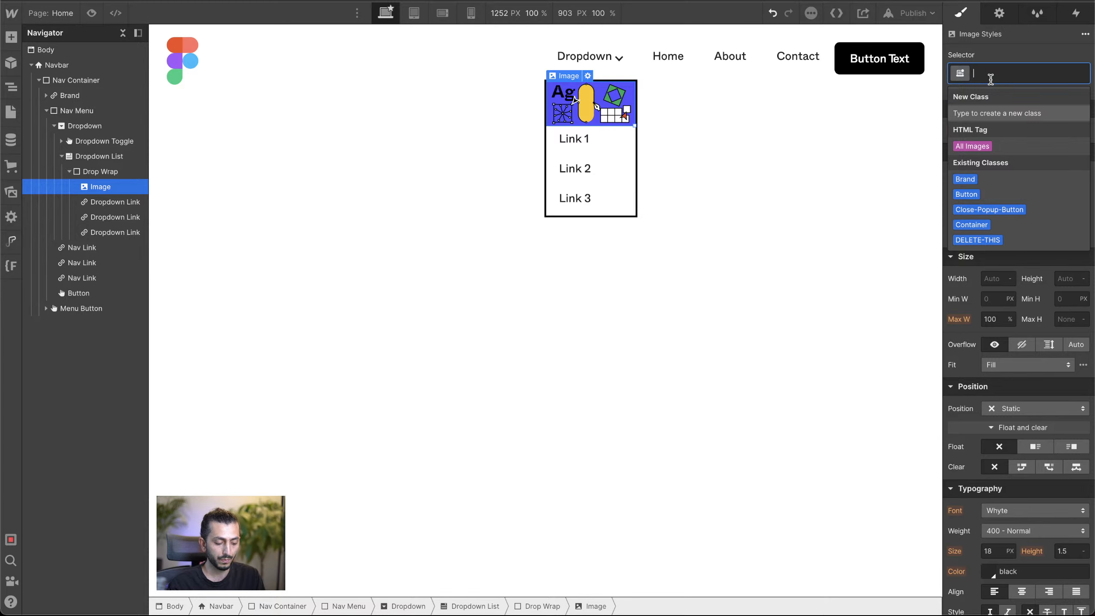
type("Drop")
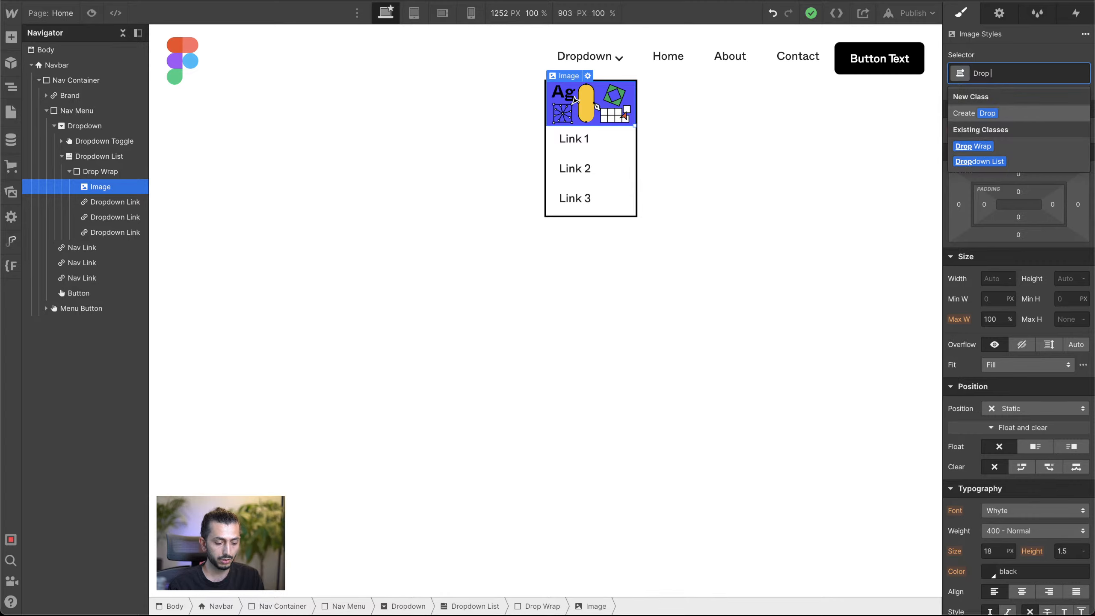
type(" Image")
key("Return")
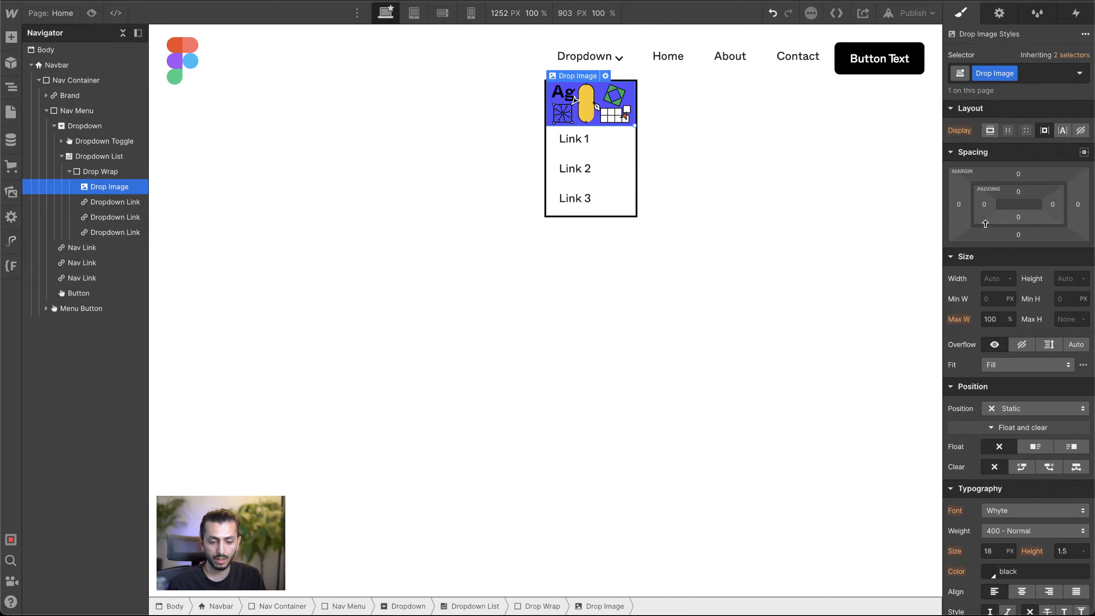
Step: Set the Drop Image's width to 250 px and its maximum width to None
left_click(988, 273)
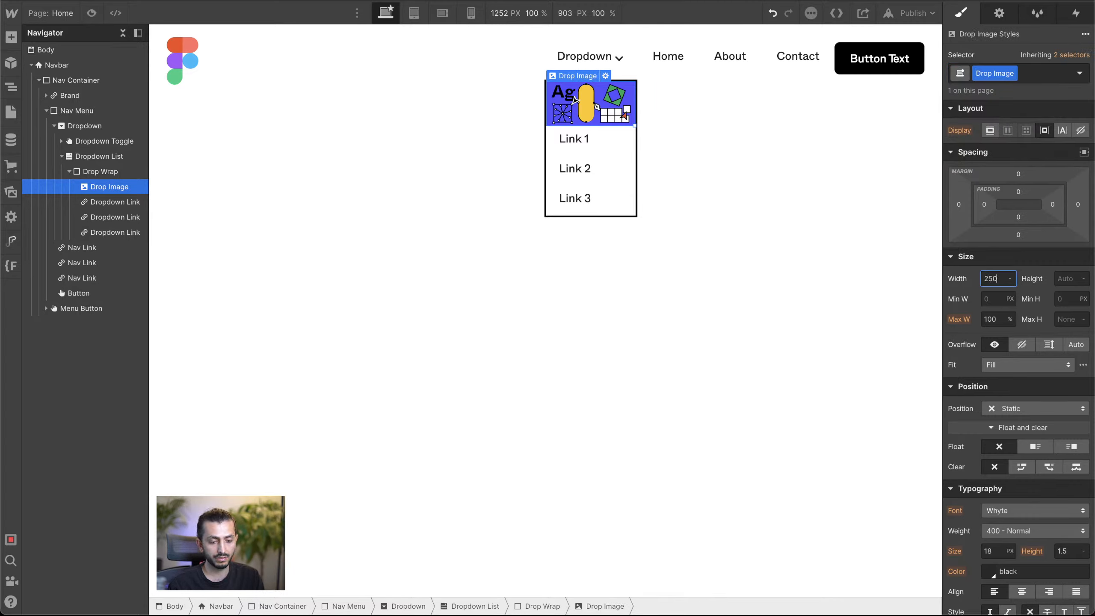
left_click(1009, 319)
left_click(1018, 409)
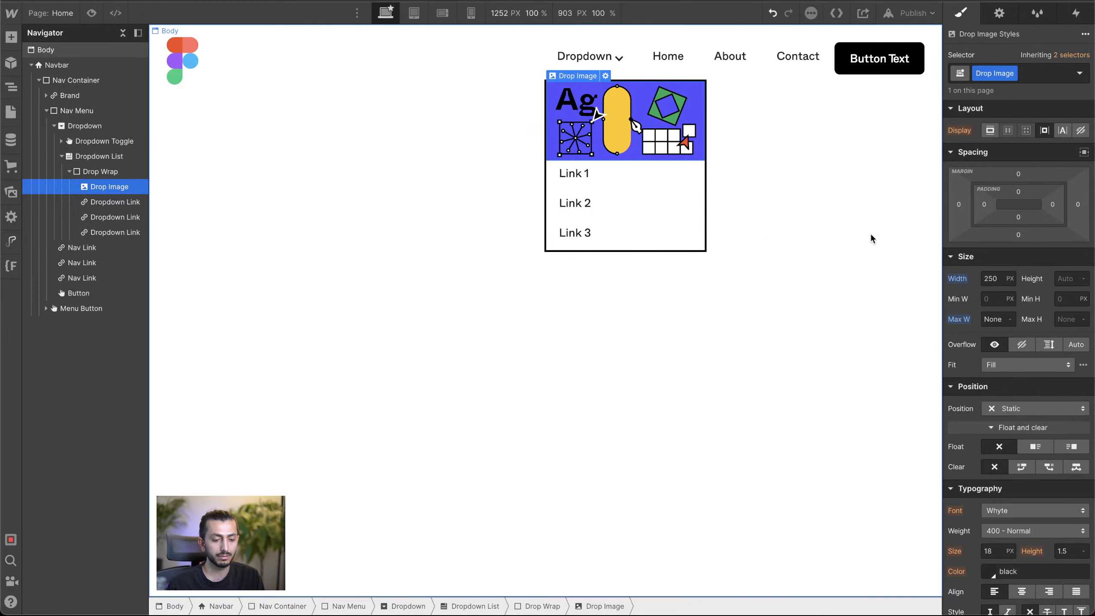
Step: Add a Text Block at the start of the Dropdown List, above Drop Wrap, with the text "Figma"
left_click(113, 171)
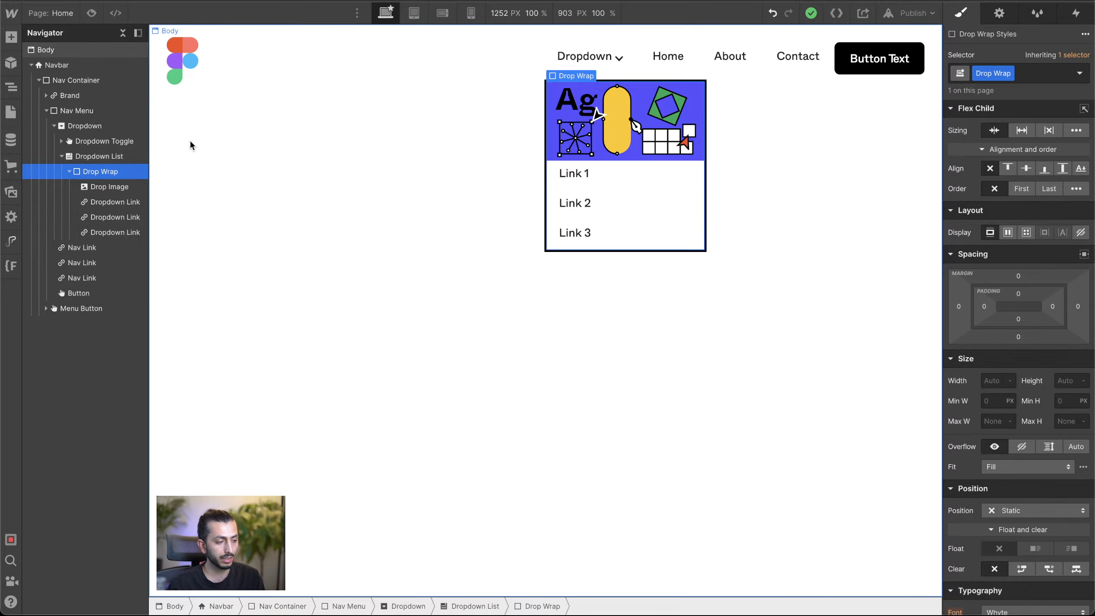
left_click(10, 37)
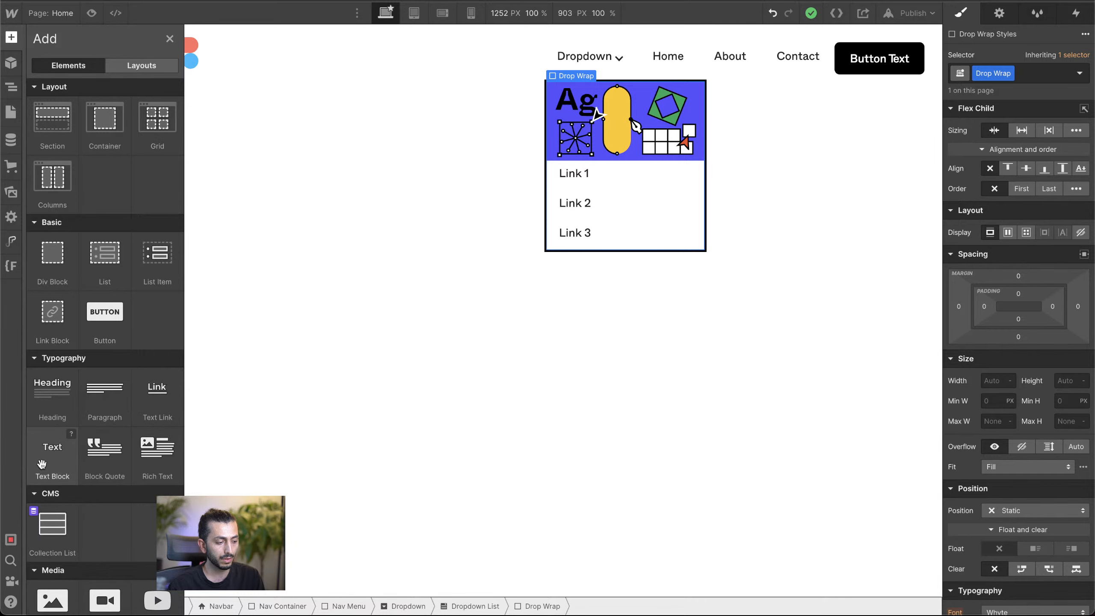
left_click_drag(42, 463, 561, 82)
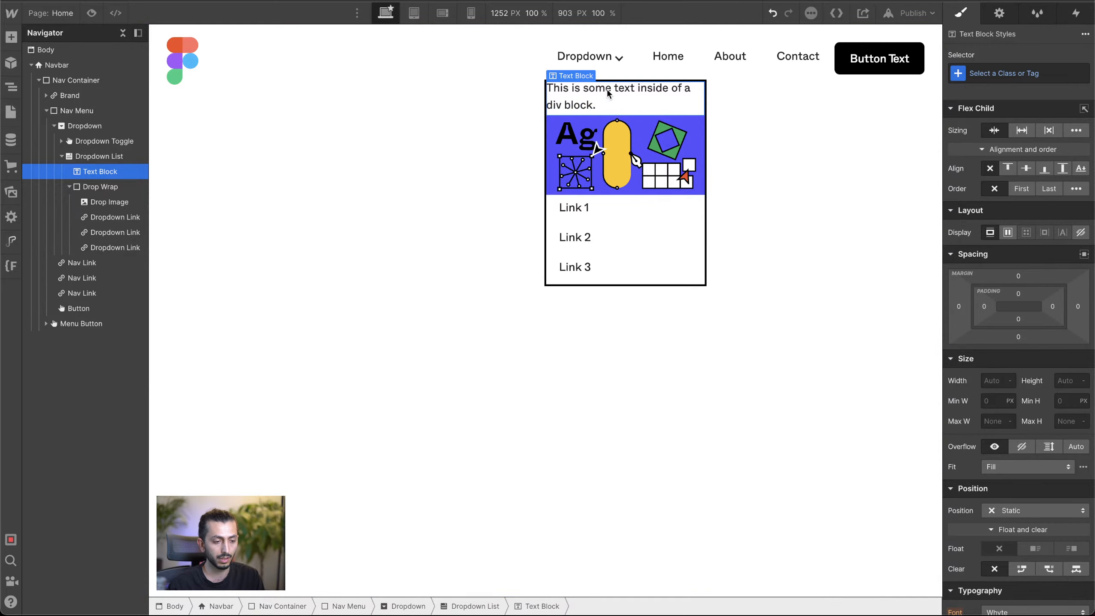
double_click(569, 104)
type("Fi")
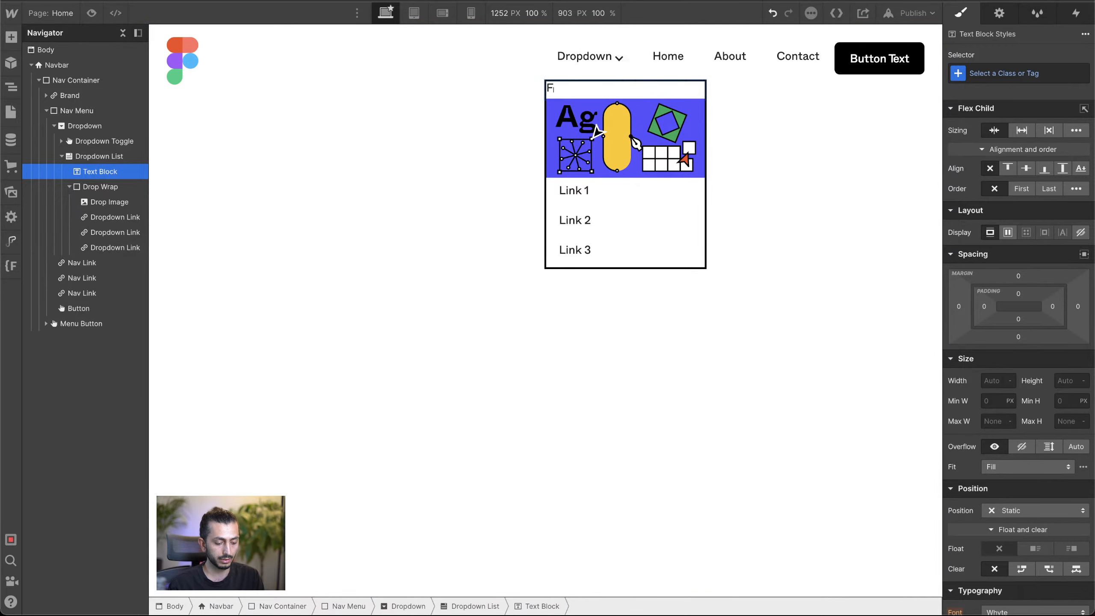
type("gma")
left_click(571, 101)
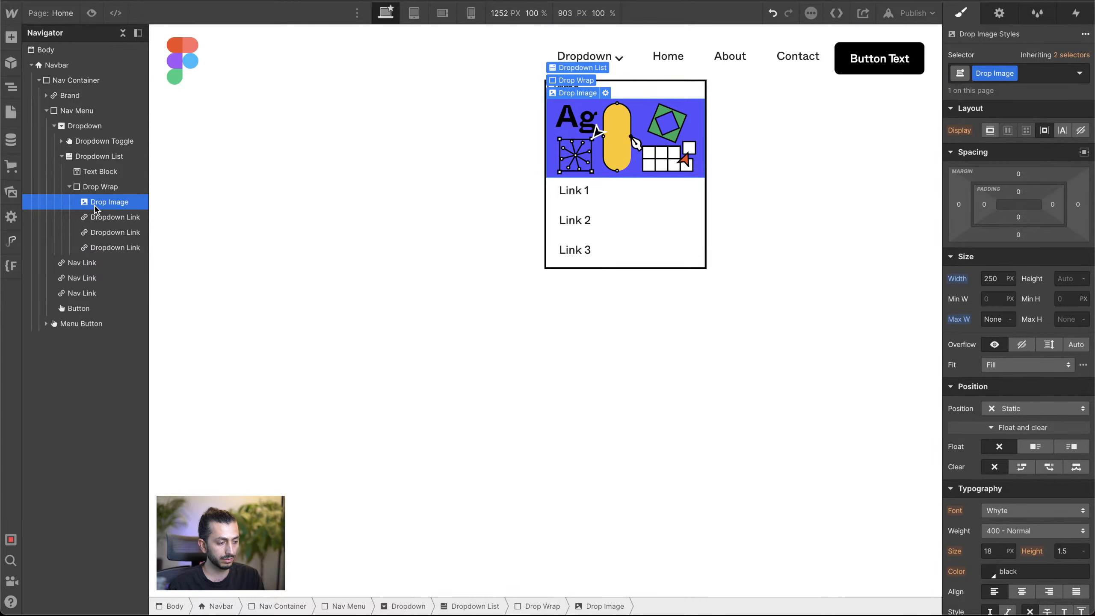
Step: Move the "Figma" Text Block into Drop Wrap as its first child, above Drop Image
left_click(112, 217)
left_click(103, 172)
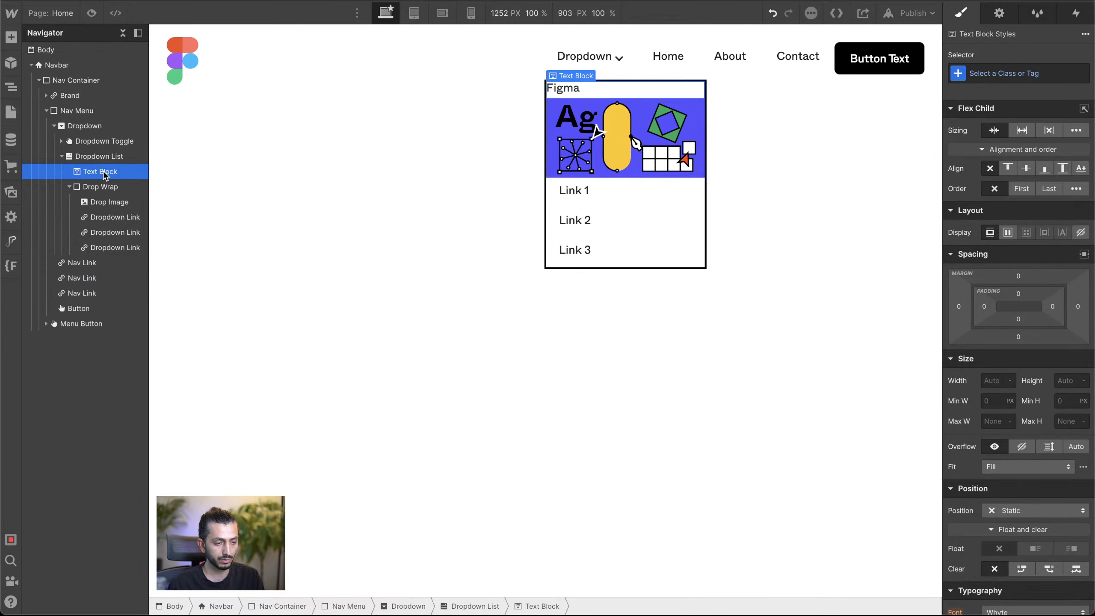
mouse_move(105, 172)
left_mouse_down()
mouse_move(112, 185)
mouse_move(114, 169)
left_mouse_up()
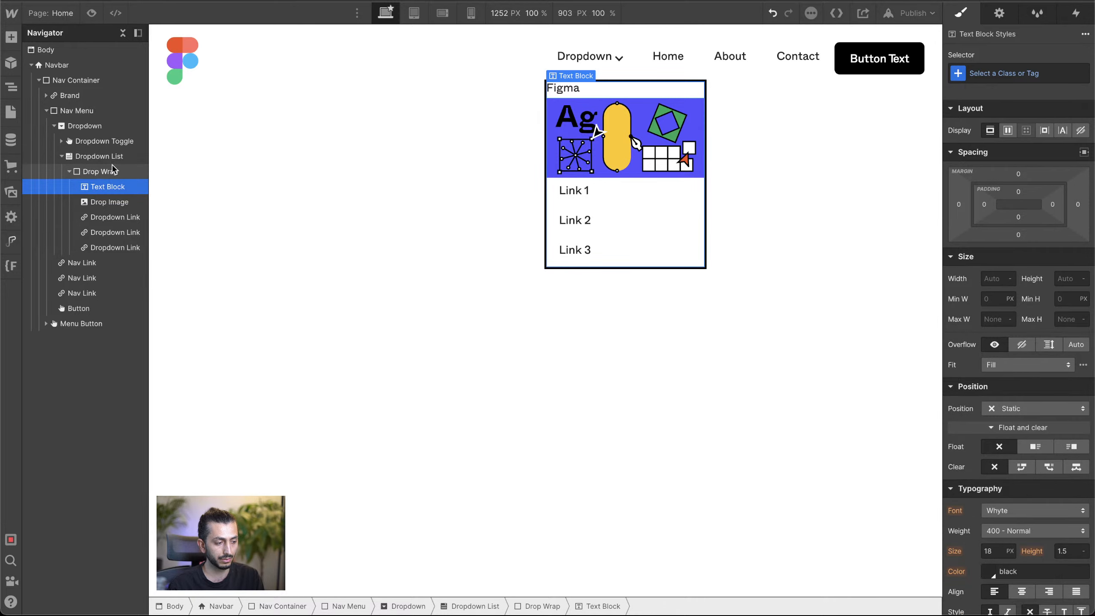
left_click(103, 173)
Step: Duplicate the "Figma" Text Block and replace the copy's text with "An all-in-one design platform" from the Figma homepage
left_click(107, 187)
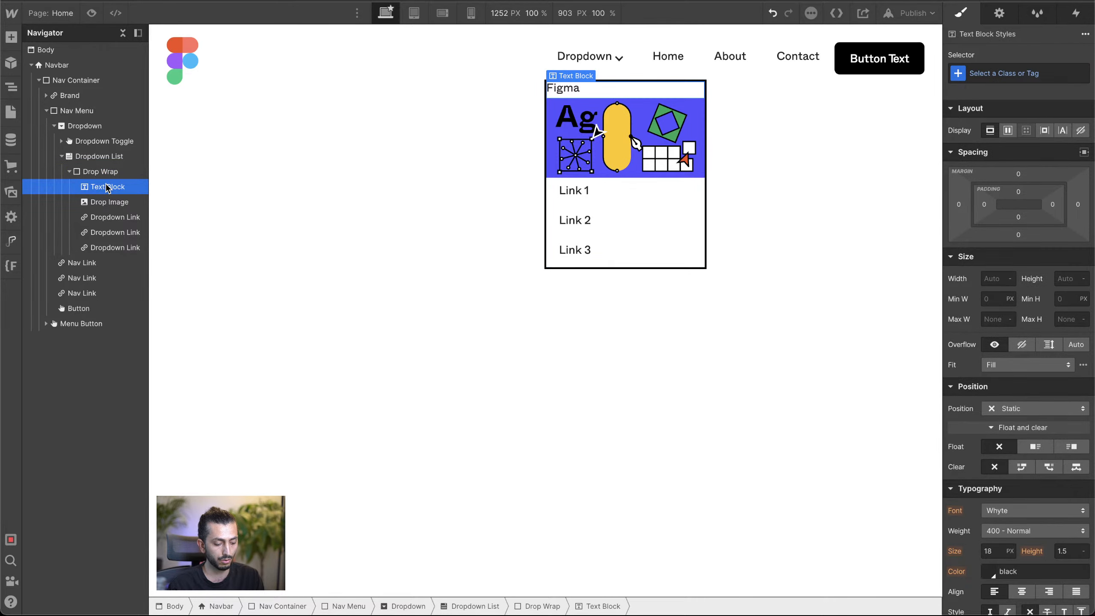
key("ctrl+d")
left_click(576, 109)
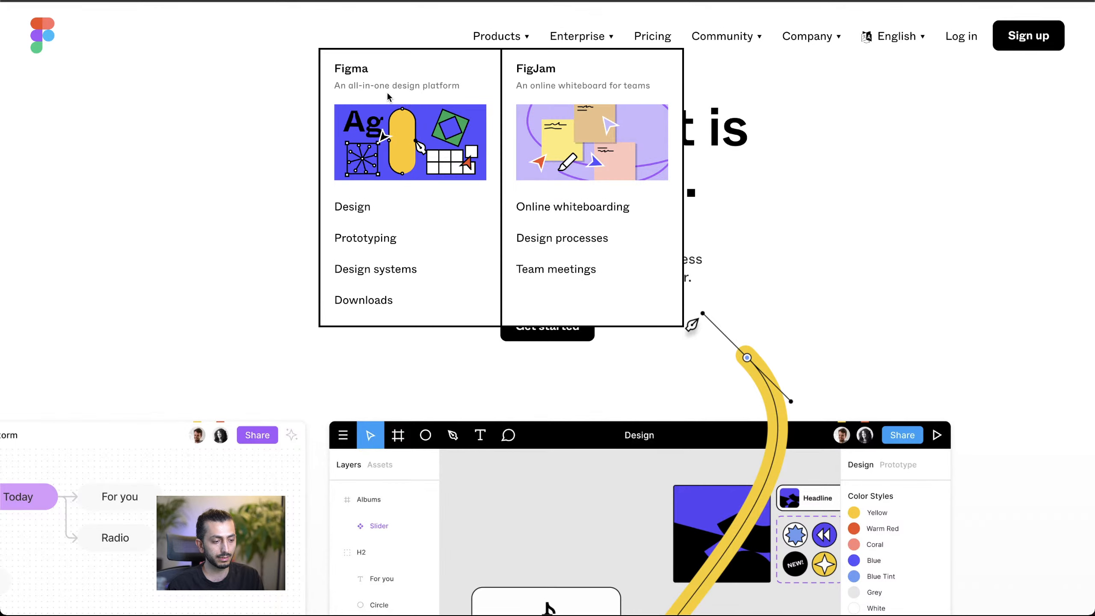
triple_click(383, 87)
key("ctrl+c")
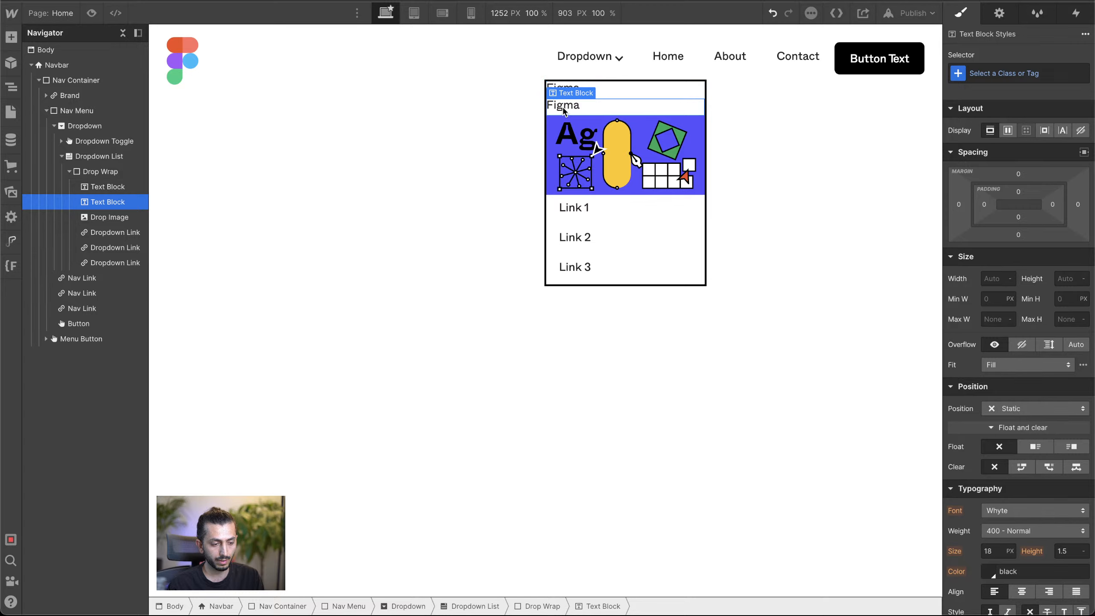
double_click(563, 110)
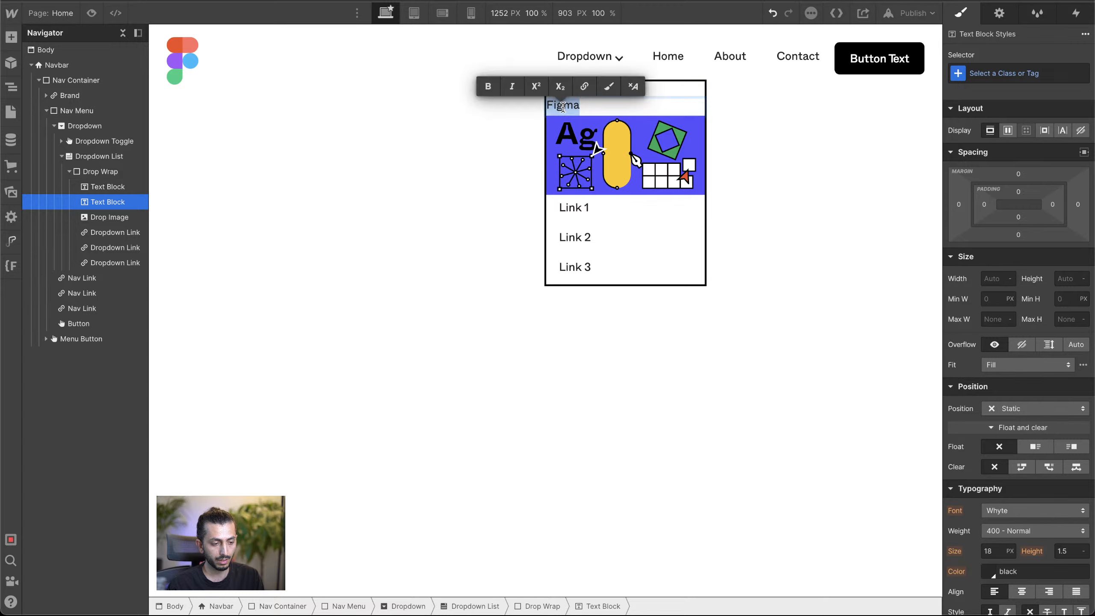
key("ctrl+v")
key("Escape")
left_click(671, 112)
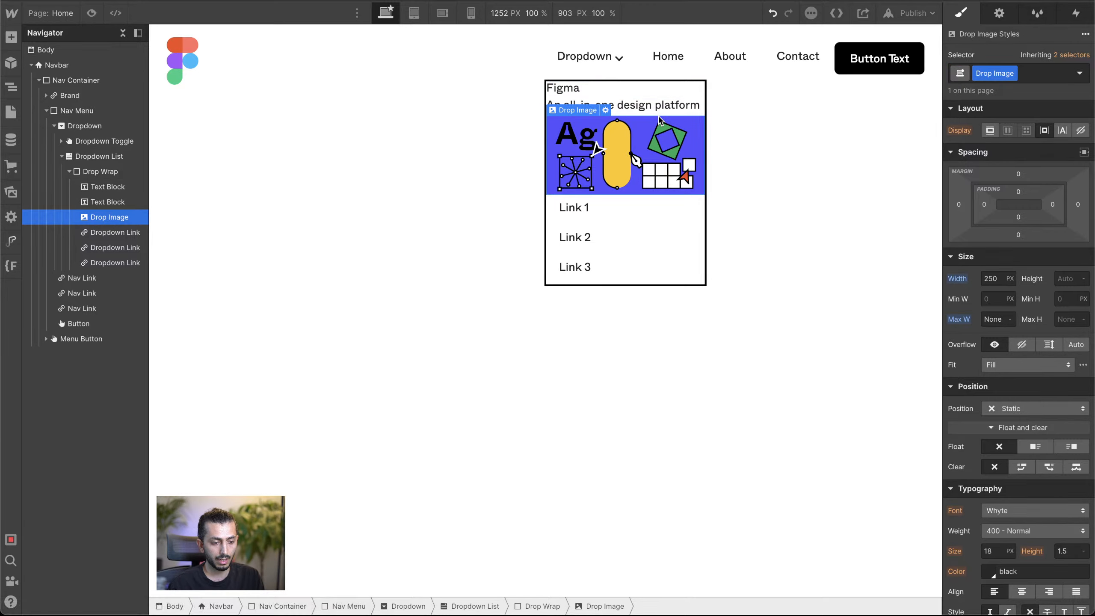
Step: Create the class "Small Text" for the "An all-in-one design platform" Text Block
left_click(671, 108)
left_click(994, 70)
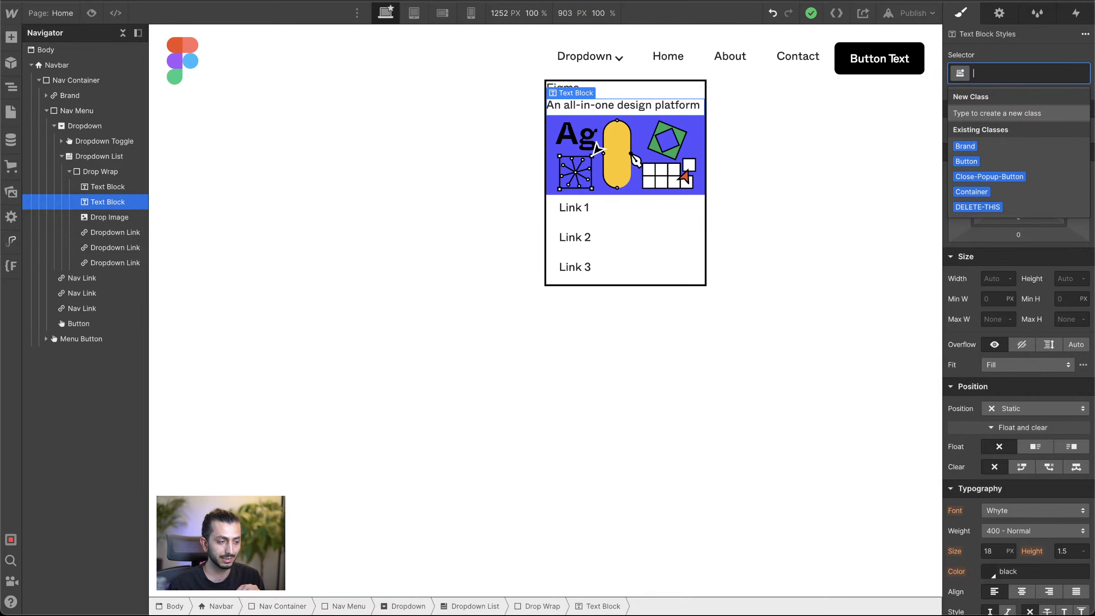
key("ctrl+Tab")
left_click(349, 68)
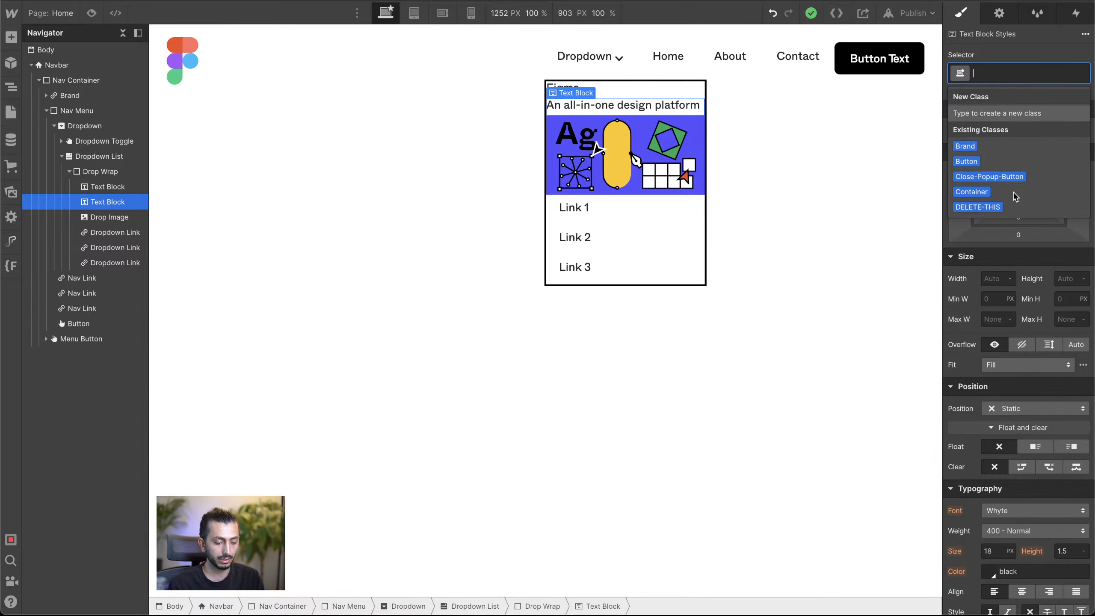
type("Small")
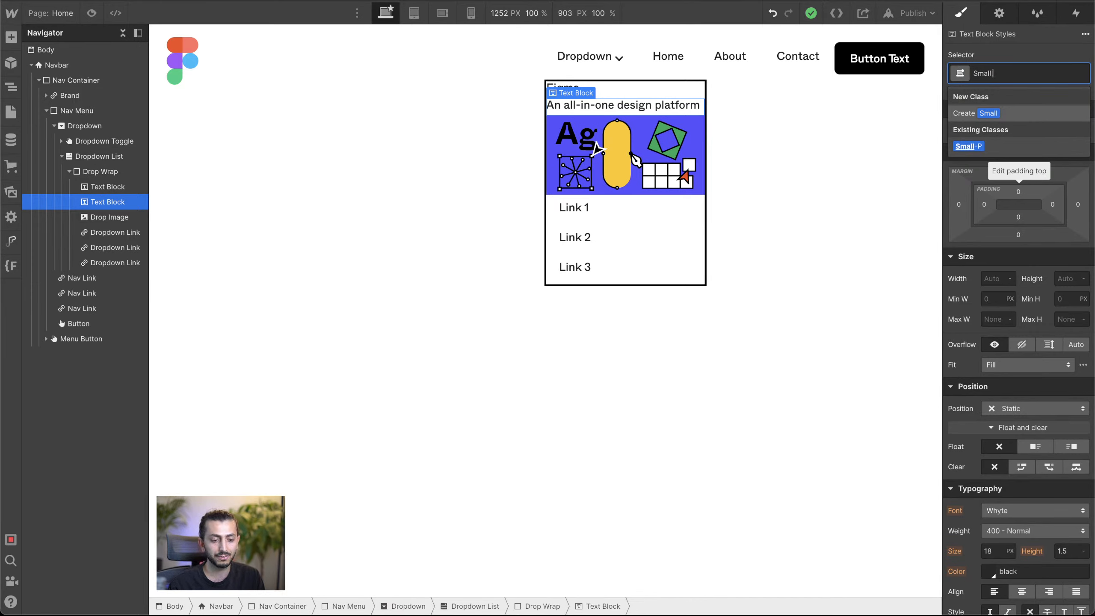
type("Text")
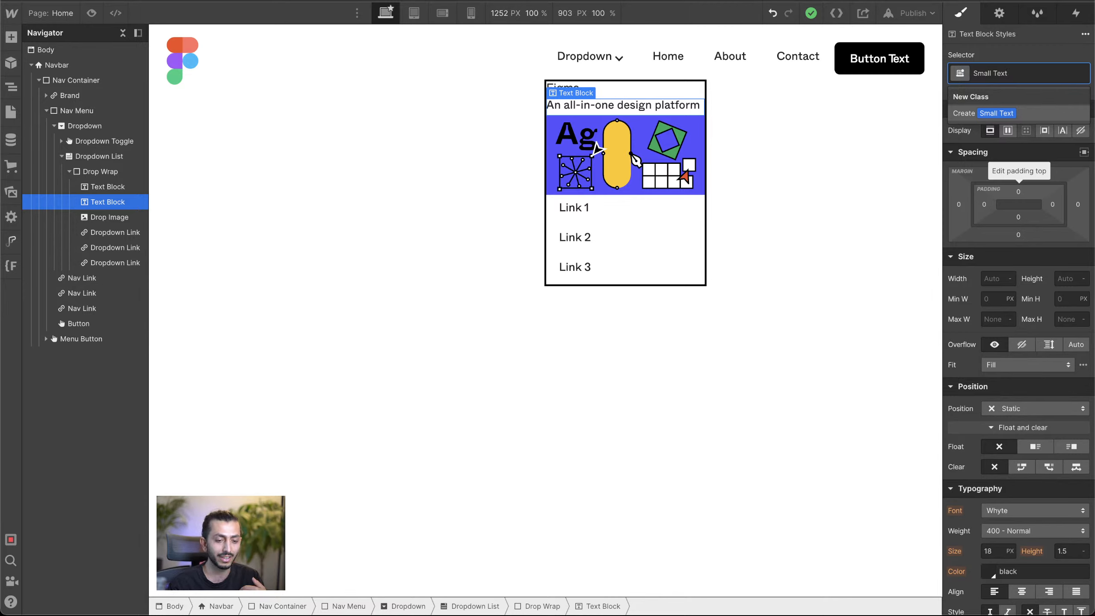
key("Return")
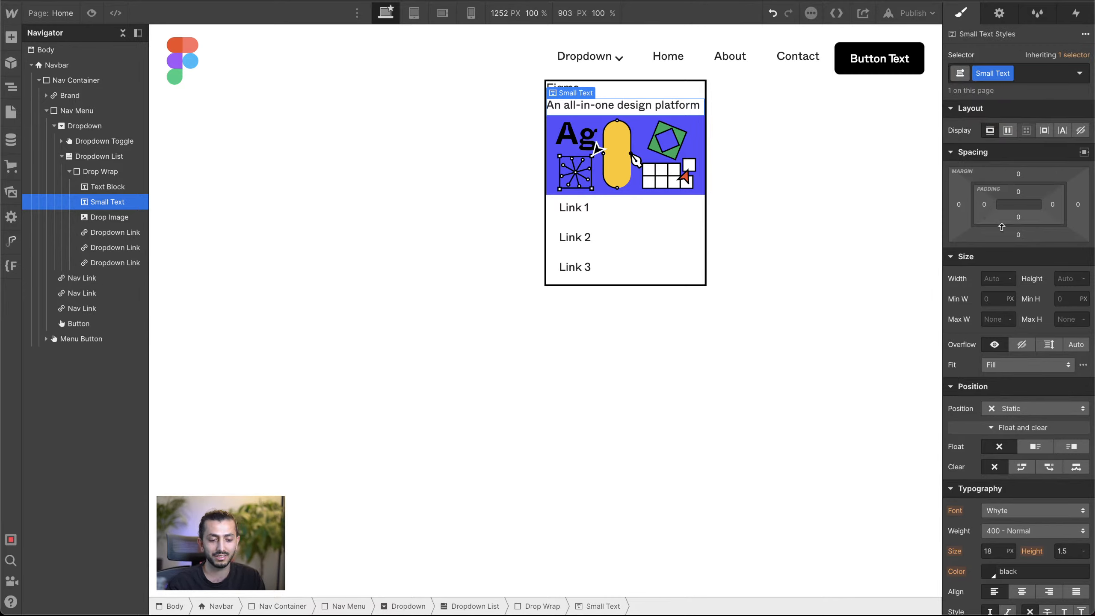
Step: Set the Small Text font size to 14 px and its color to the Mid Grey swatch
scroll(991, 280, "down", 5)
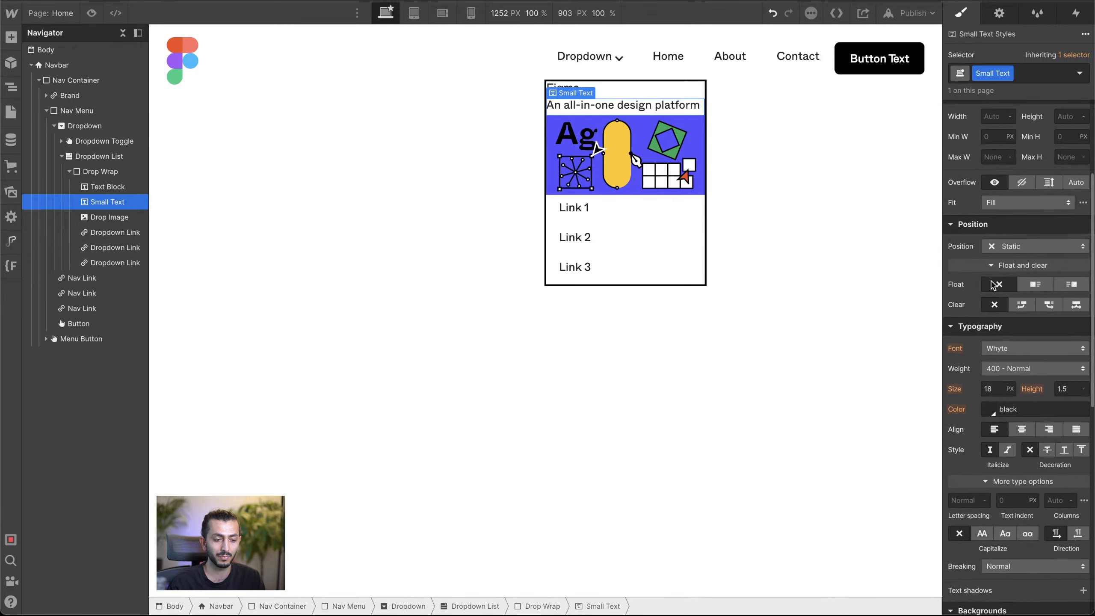
left_click(988, 384)
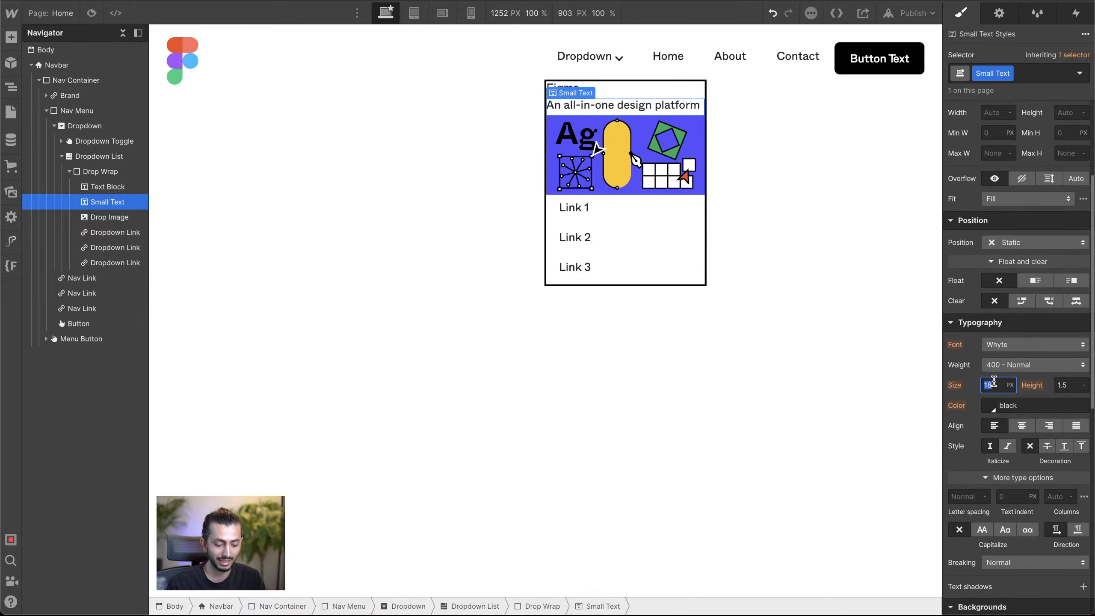
type("15")
key("Down")
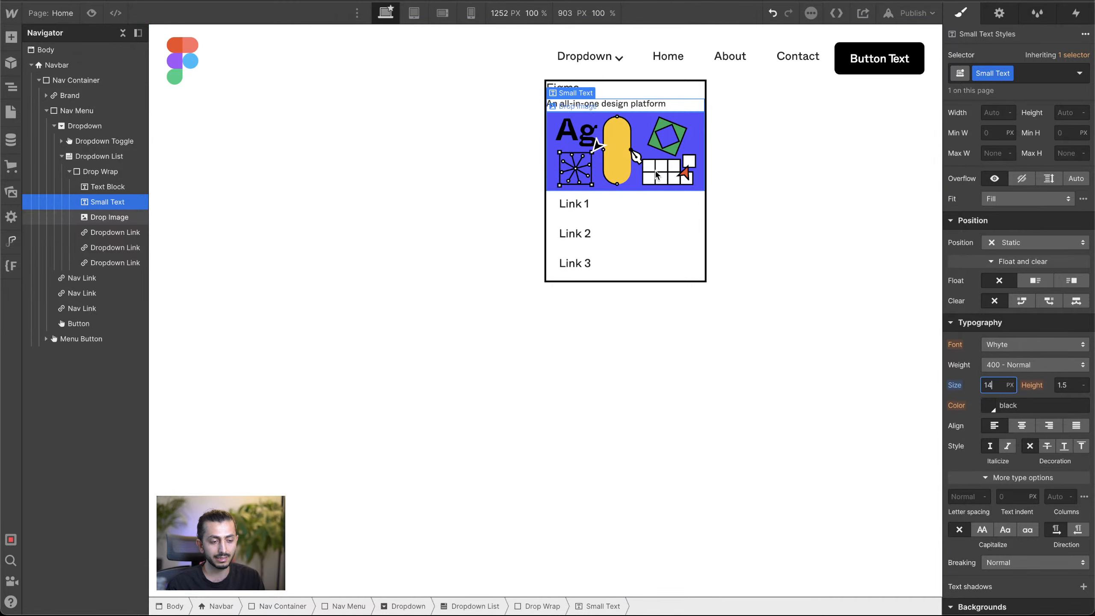
left_click(994, 410)
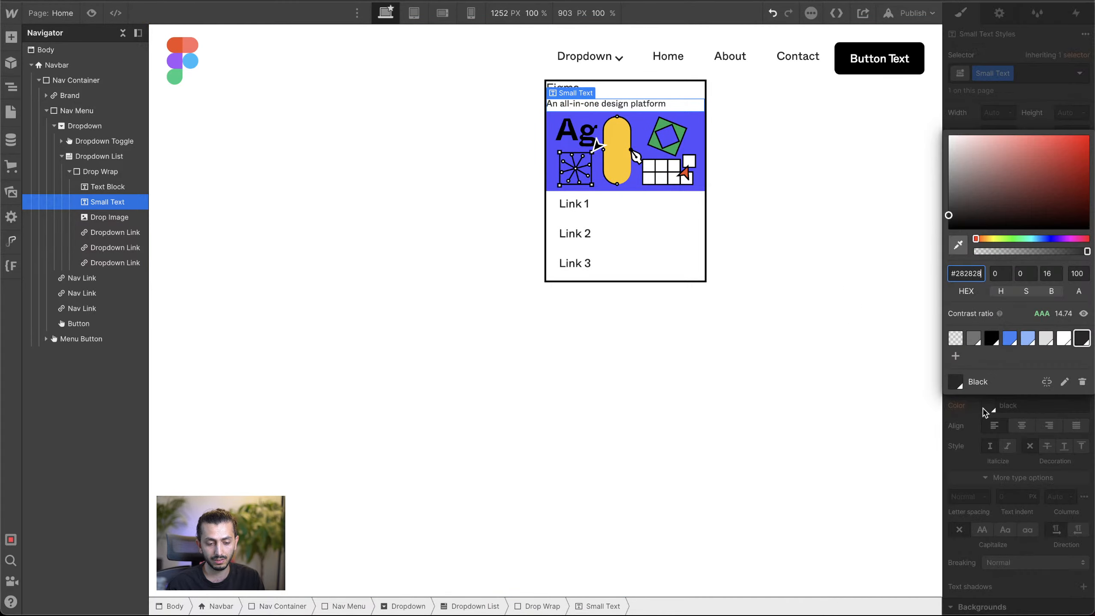
left_click(976, 340)
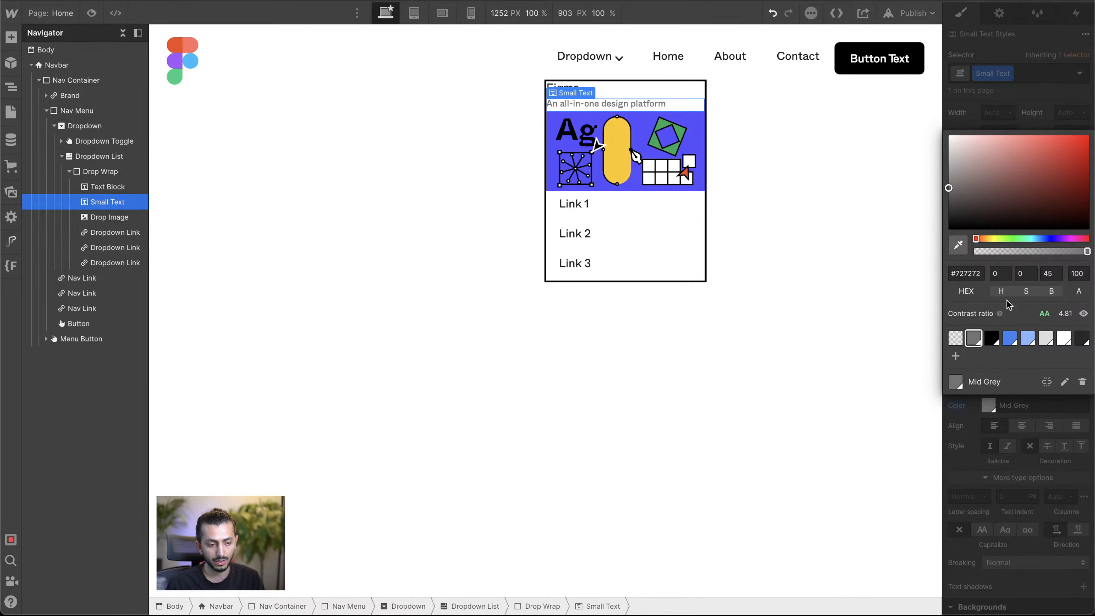
Step: Give the Drop Image a top margin of 12 px to separate it from the tagline
left_click(639, 164)
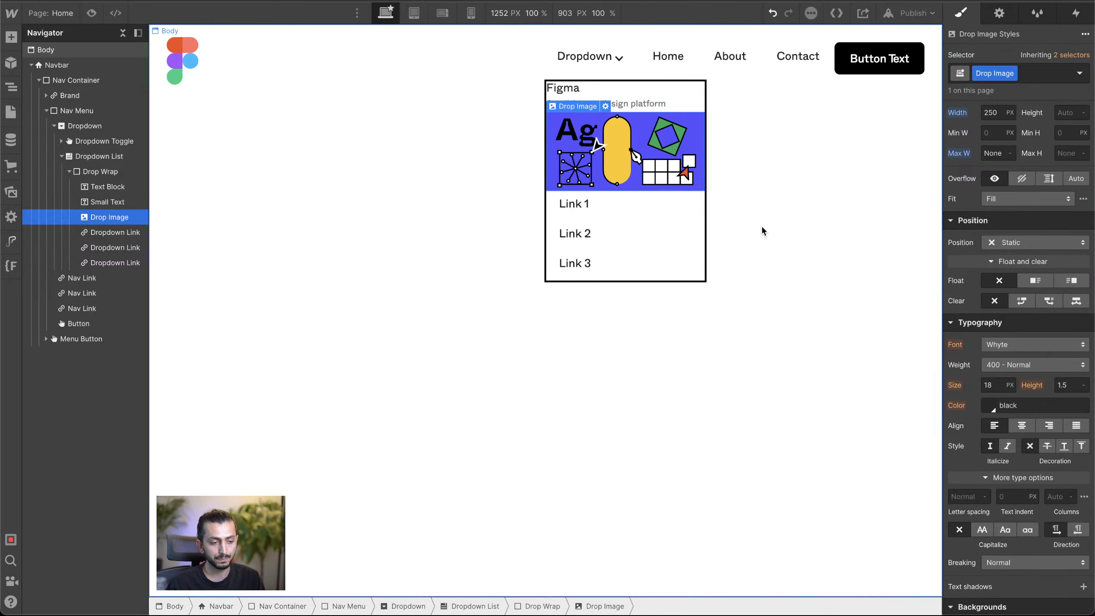
scroll(1007, 233, "up", 4)
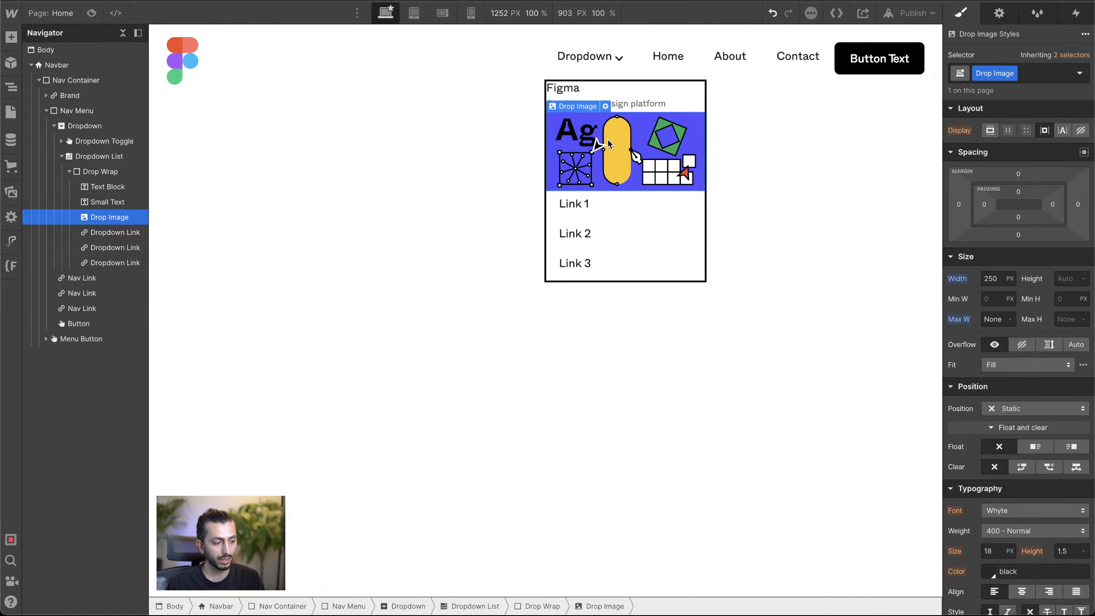
left_click_drag(1029, 175, 1029, 171)
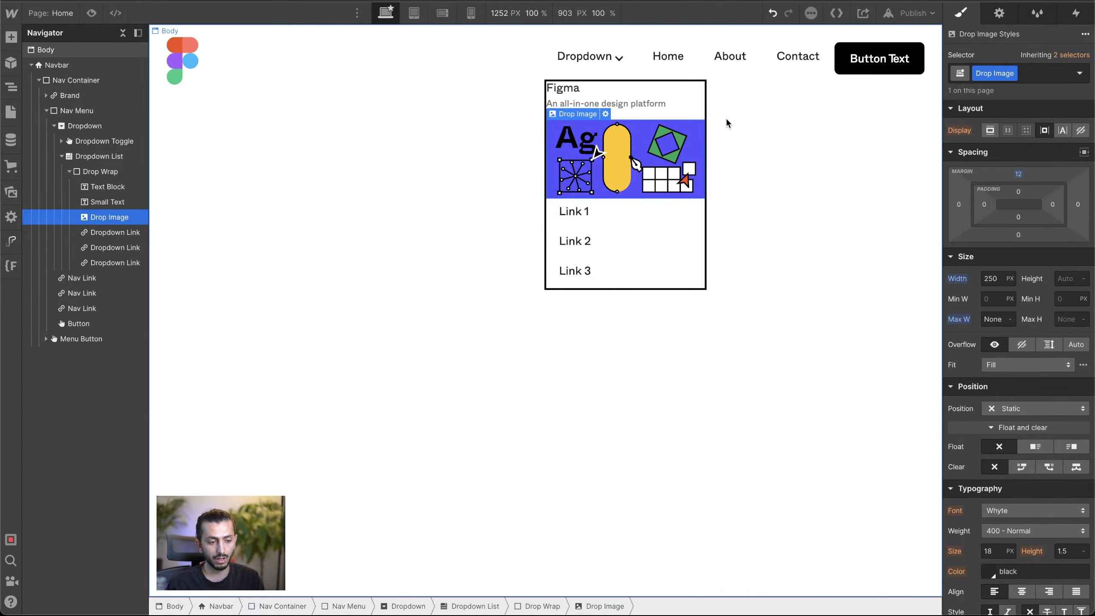
left_click(655, 97)
left_click(655, 105)
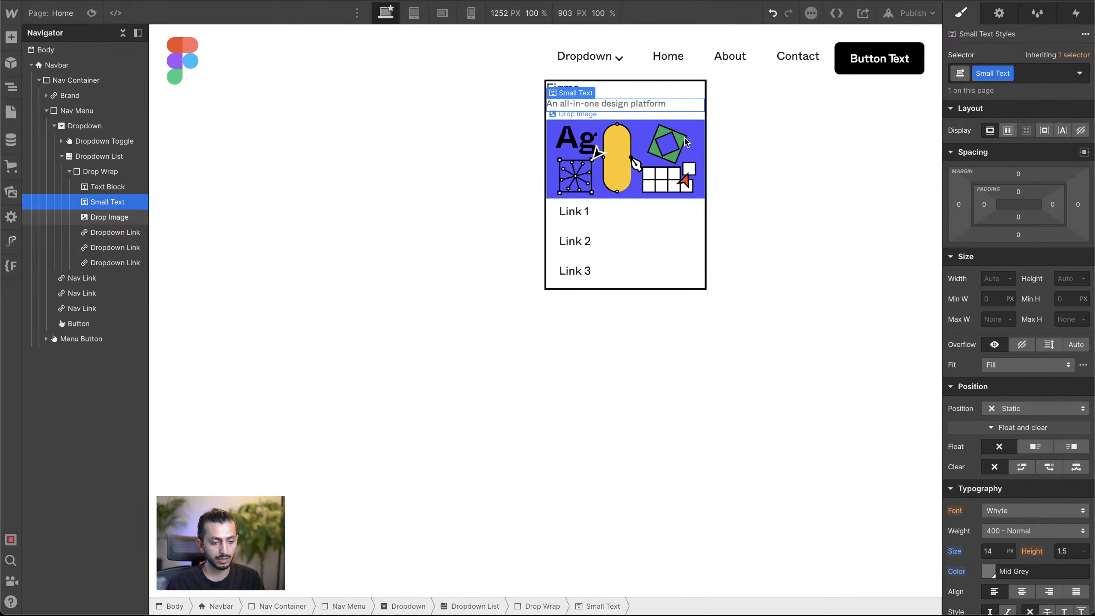
left_click(677, 92)
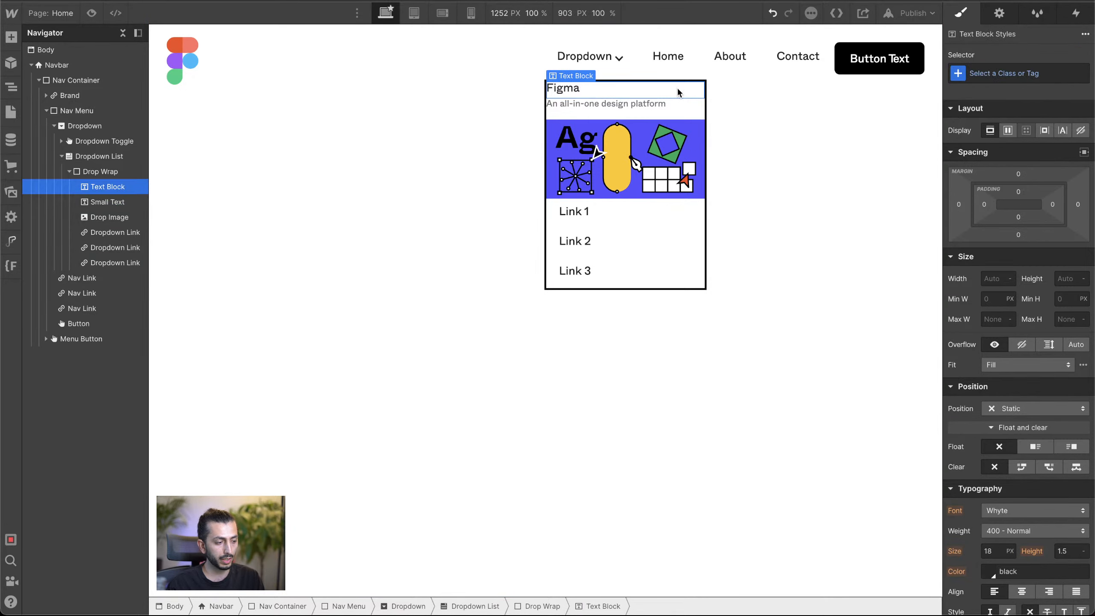
left_click(89, 172)
left_click(68, 171)
left_click(95, 157)
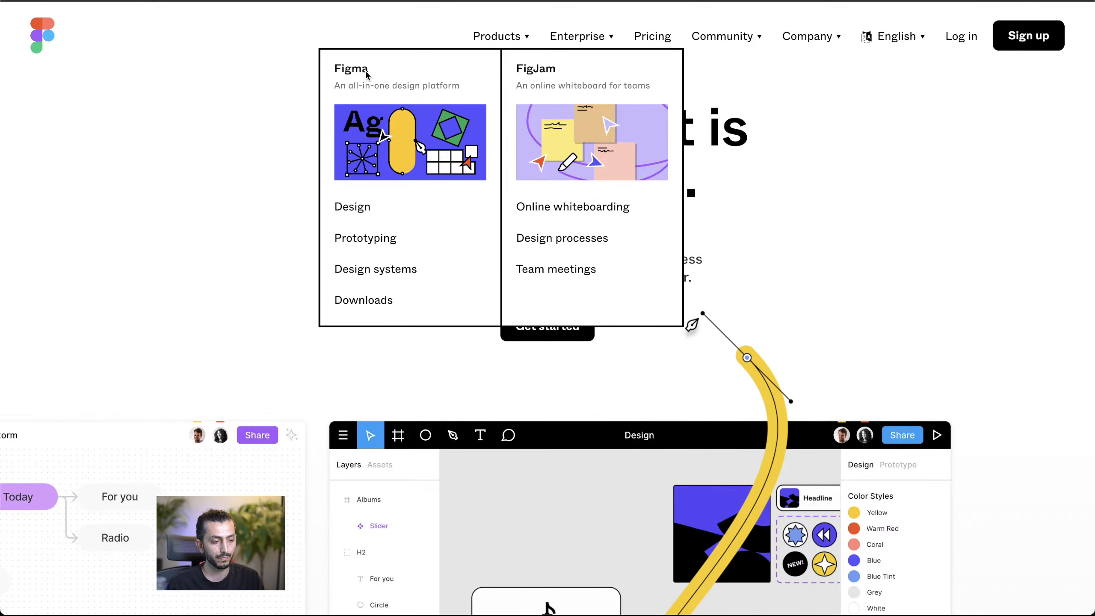
Step: Set the open Dropdown List's padding to 24 px on all sides
mouse_move(614, 48)
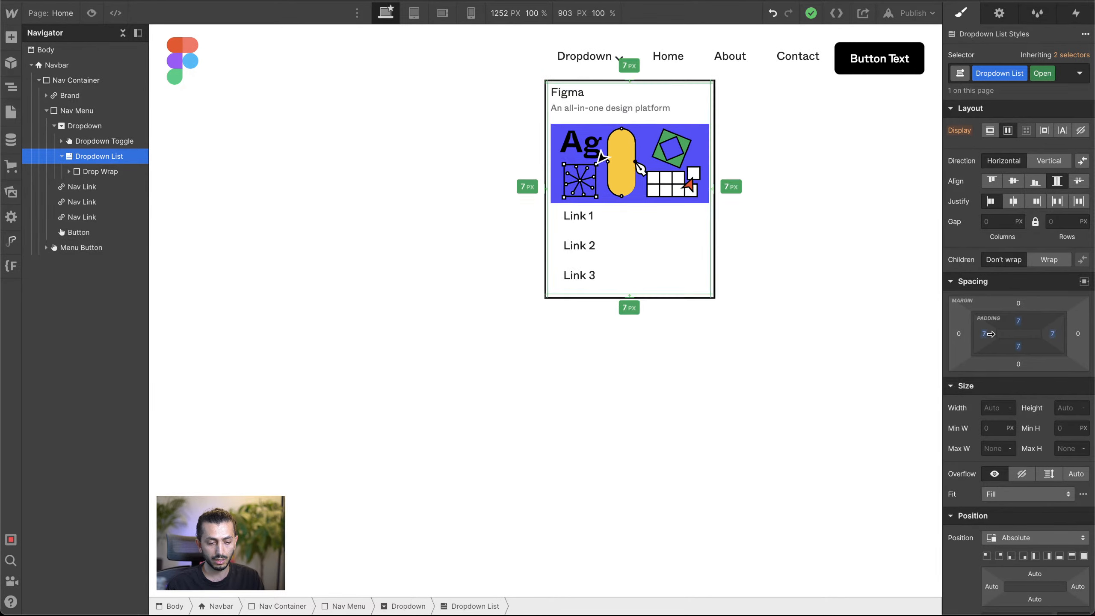
left_click_drag(991, 335, 998, 334)
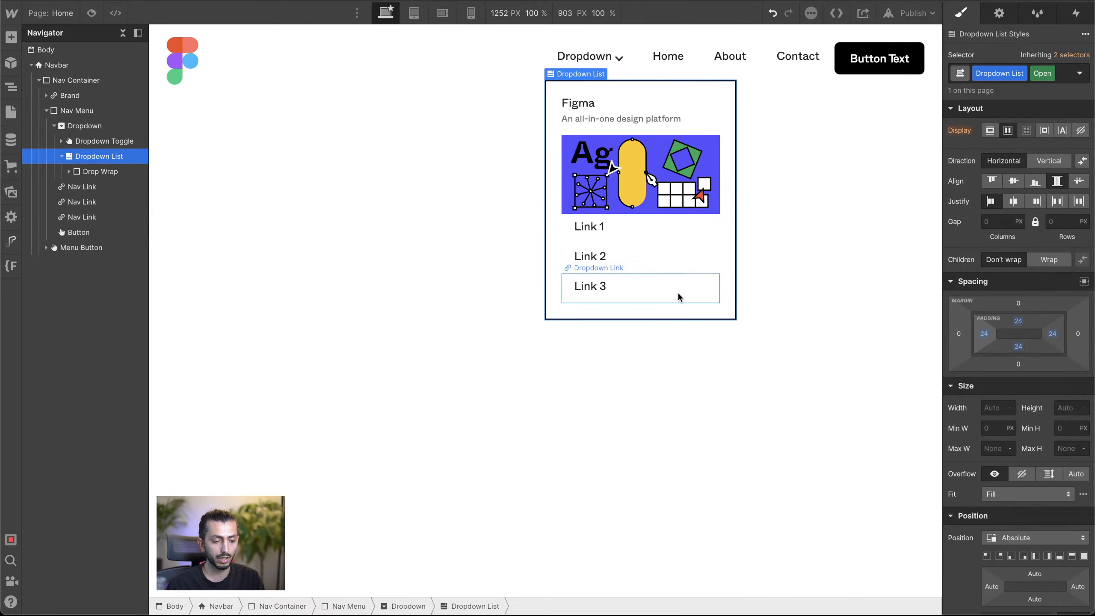
Step: Duplicate the Drop Wrap and arrange the open Dropdown List as a horizontal flex layout with the two wraps side by side
left_click(92, 172)
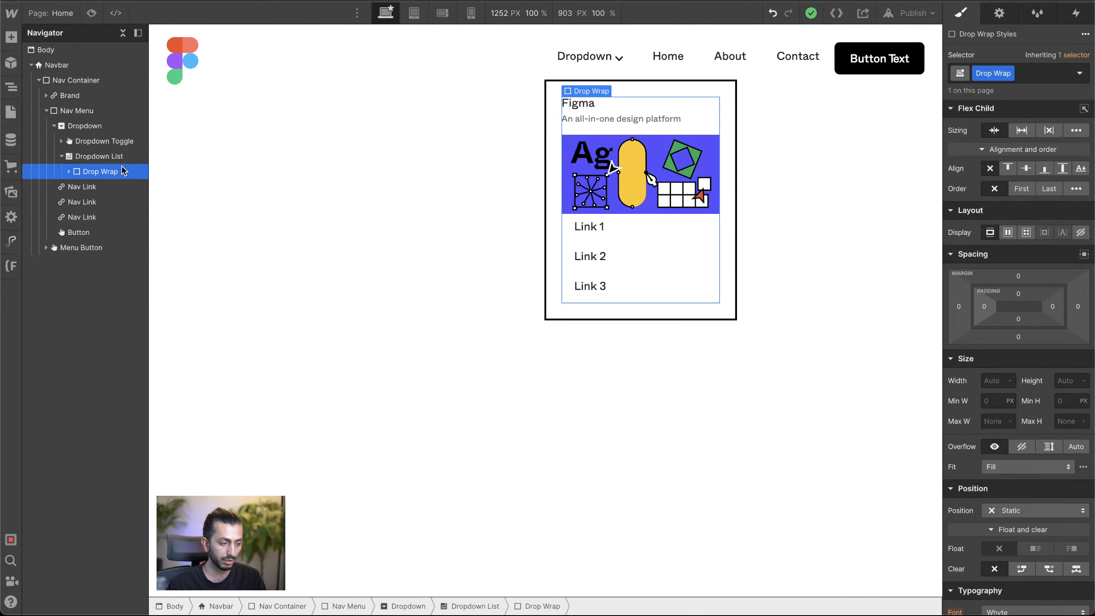
key("ctrl+d")
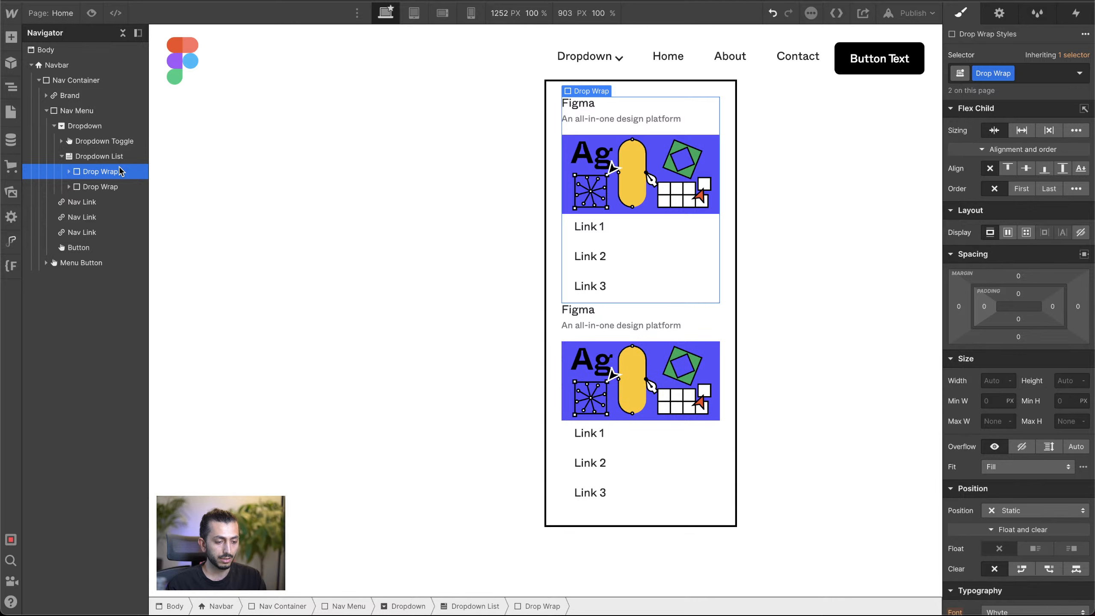
left_click(98, 161)
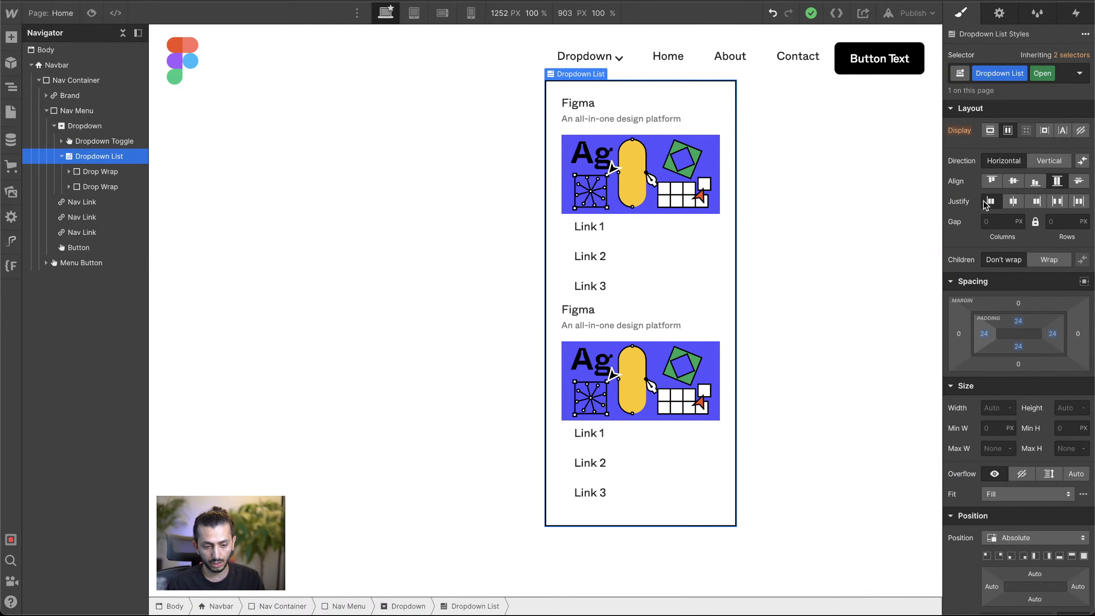
left_click(1008, 130)
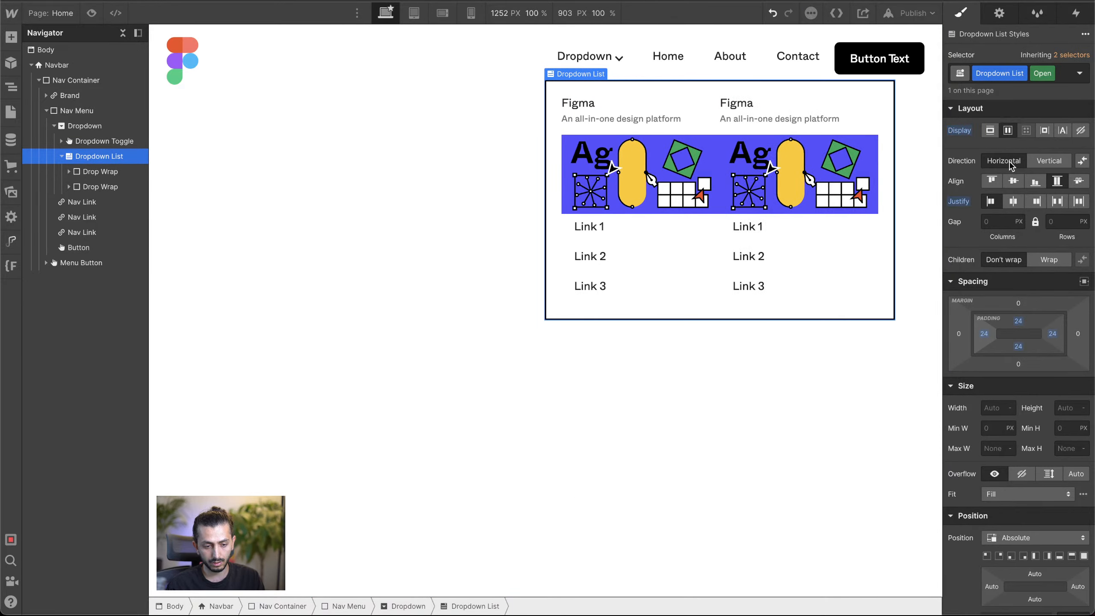
left_click(1007, 163)
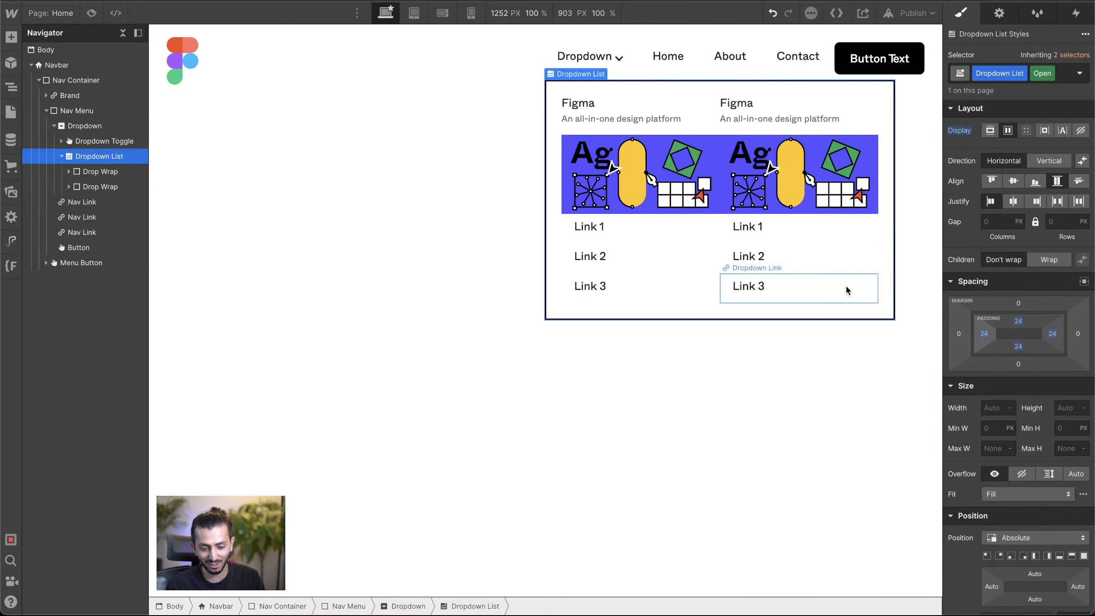
left_click(90, 173)
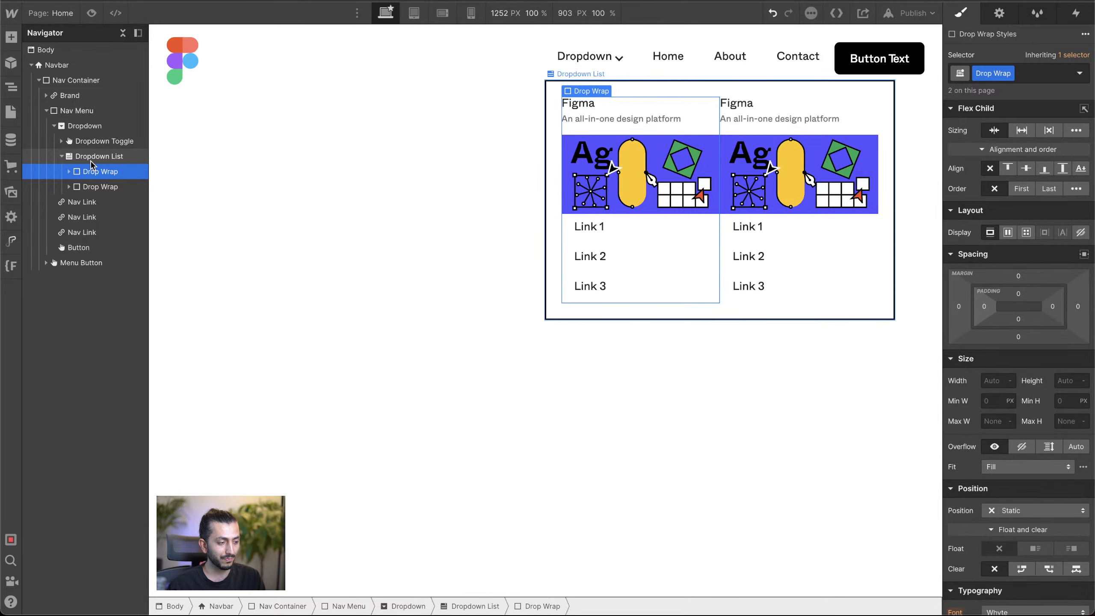
left_click(92, 159)
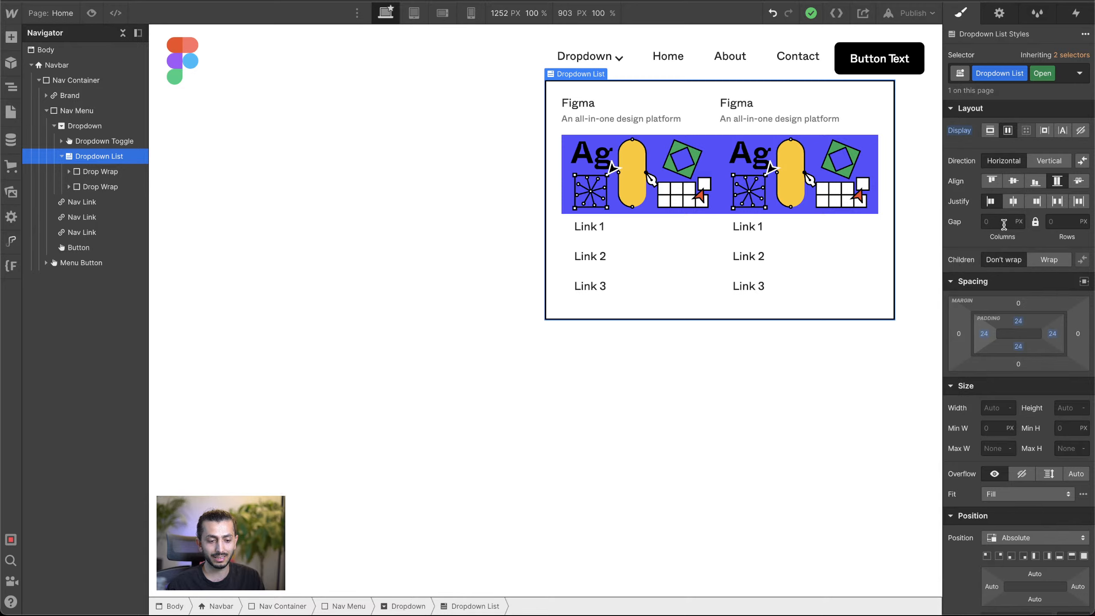
left_click(1004, 223)
key("Up")
key("Up")
key("Up")
key("Up")
key("Up")
key("Up")
key("Up")
key("Up")
key("Up")
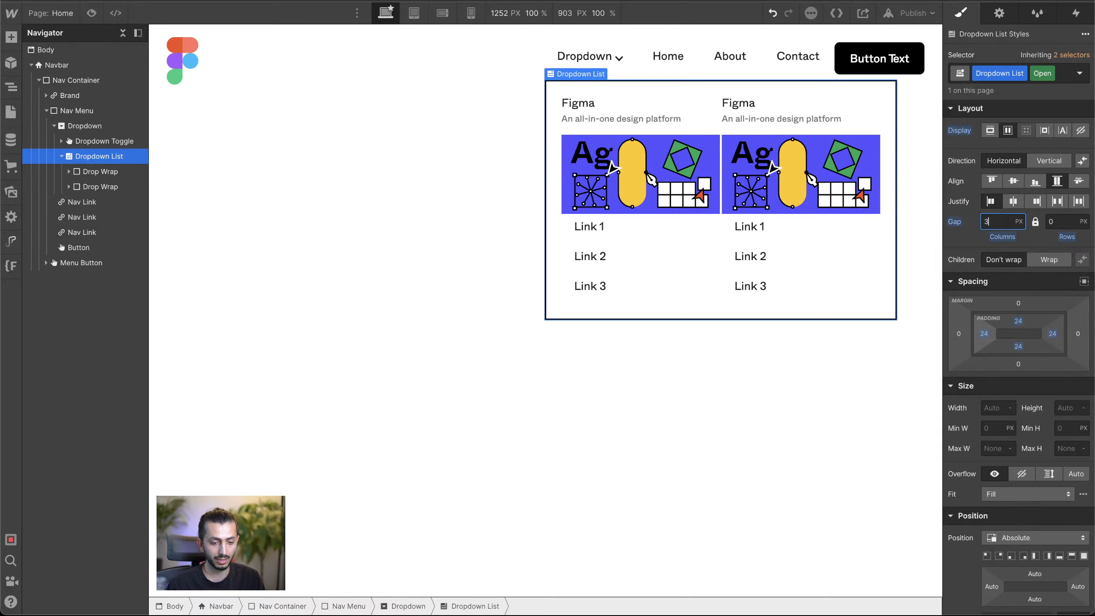
key("Up")
key("Up")
key("Up")
key("Up")
key("Up")
key("Up")
key("Up")
key("Up")
key("Up")
key("Up")
key("Up")
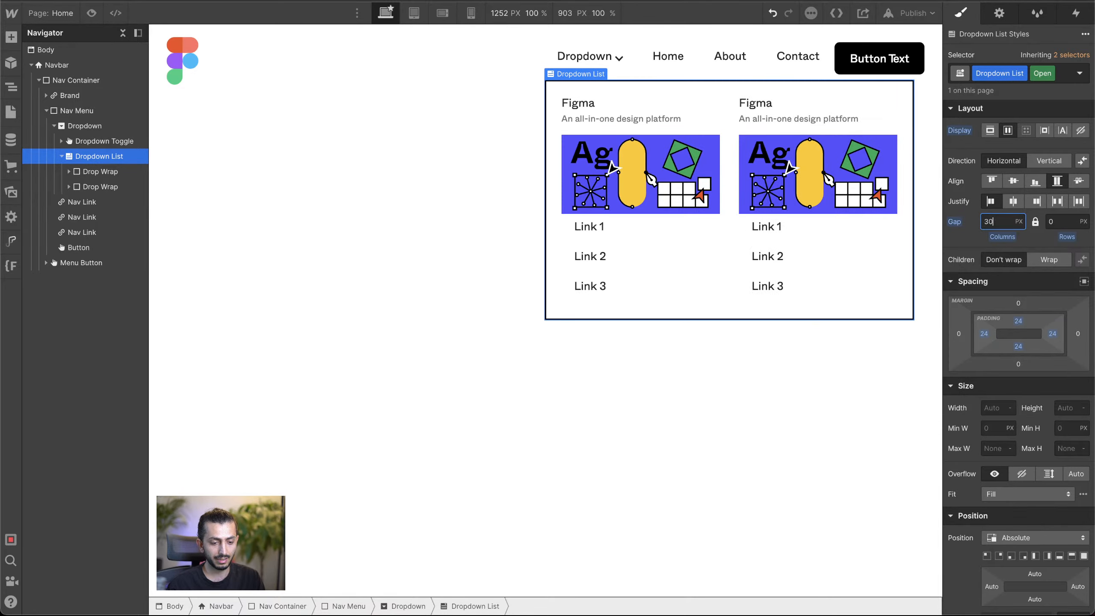
key("shift+Up")
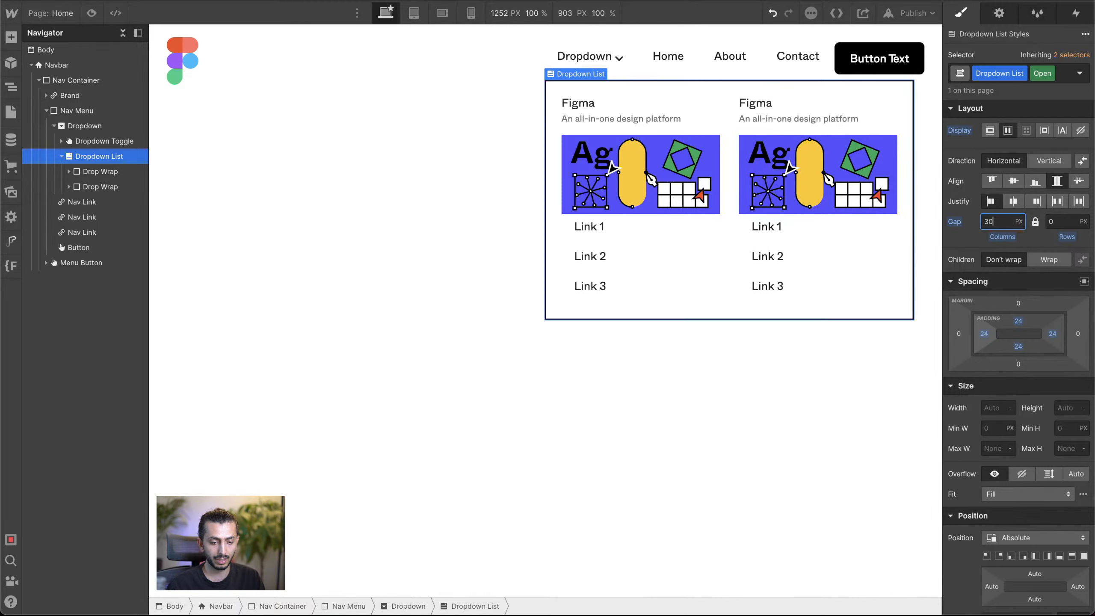
left_click(967, 222, "alt")
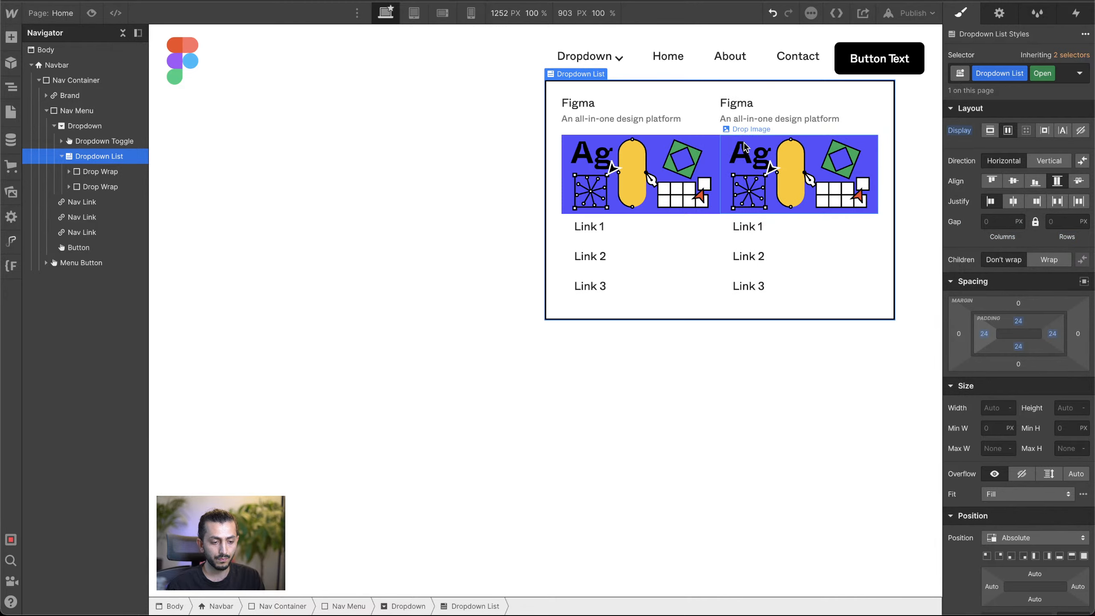
Step: Reset the Dropdown List's padding on all sides and give the Drop Wrap class 24 px of padding on every side instead
left_click(98, 187)
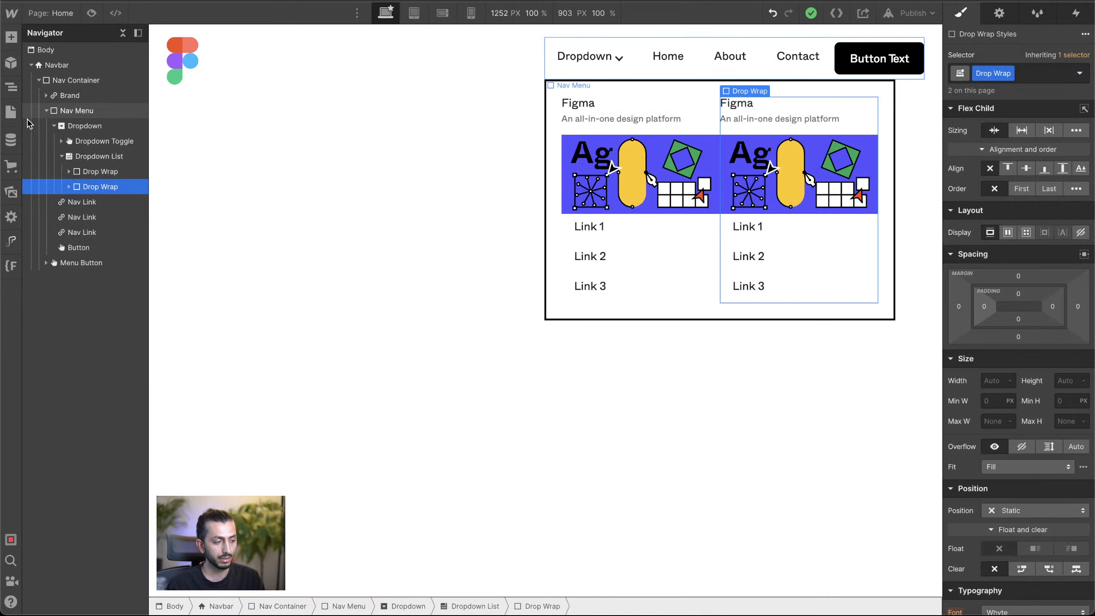
left_click(93, 157)
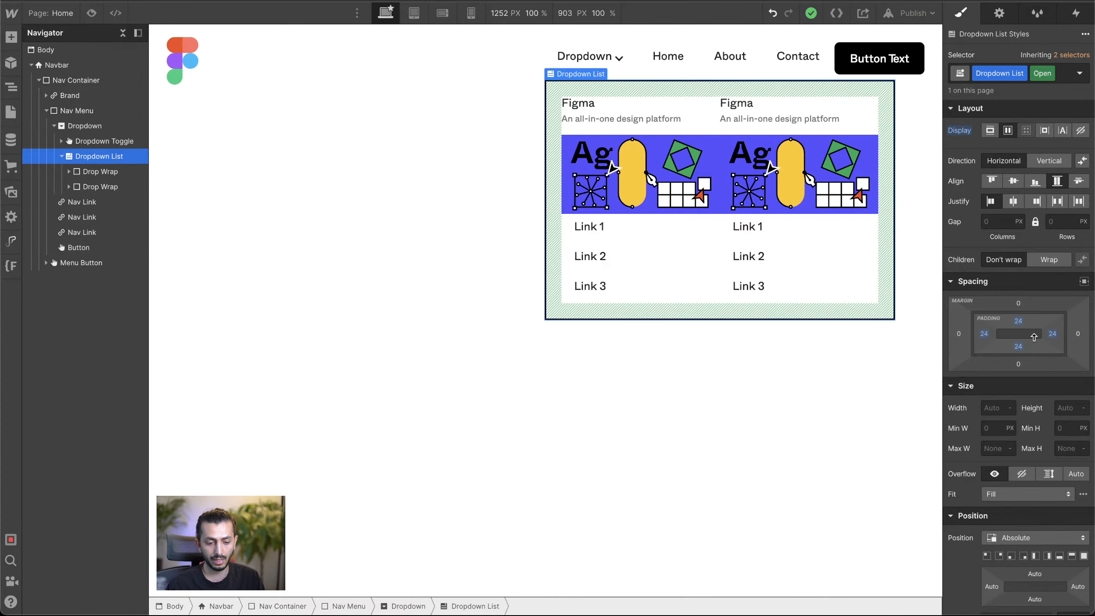
left_click(1019, 320, "alt+shift")
left_click(984, 333, "alt")
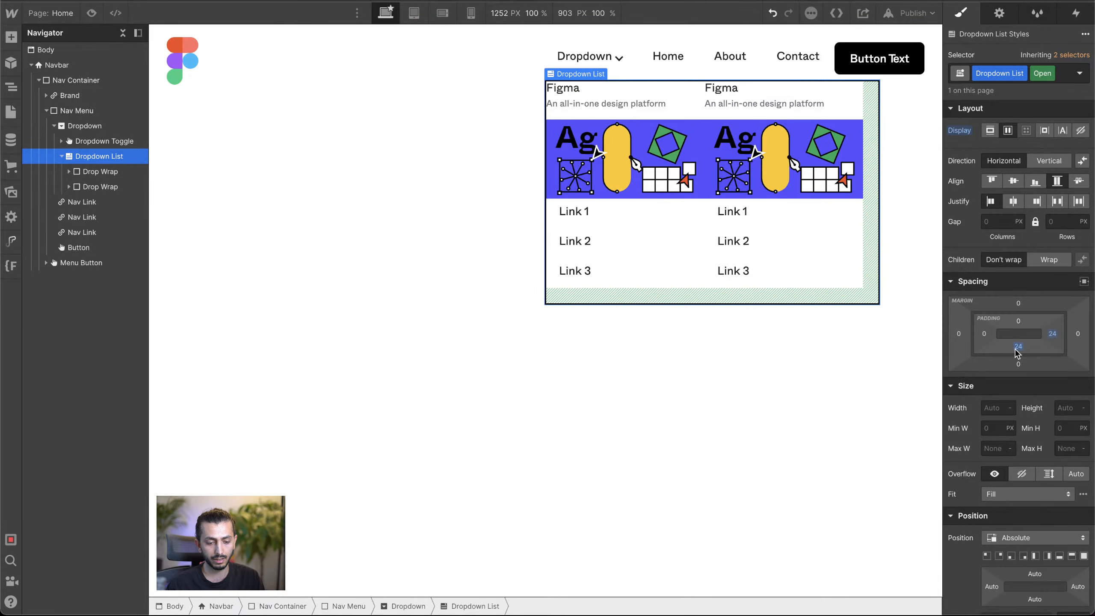
left_click(1053, 334, "alt")
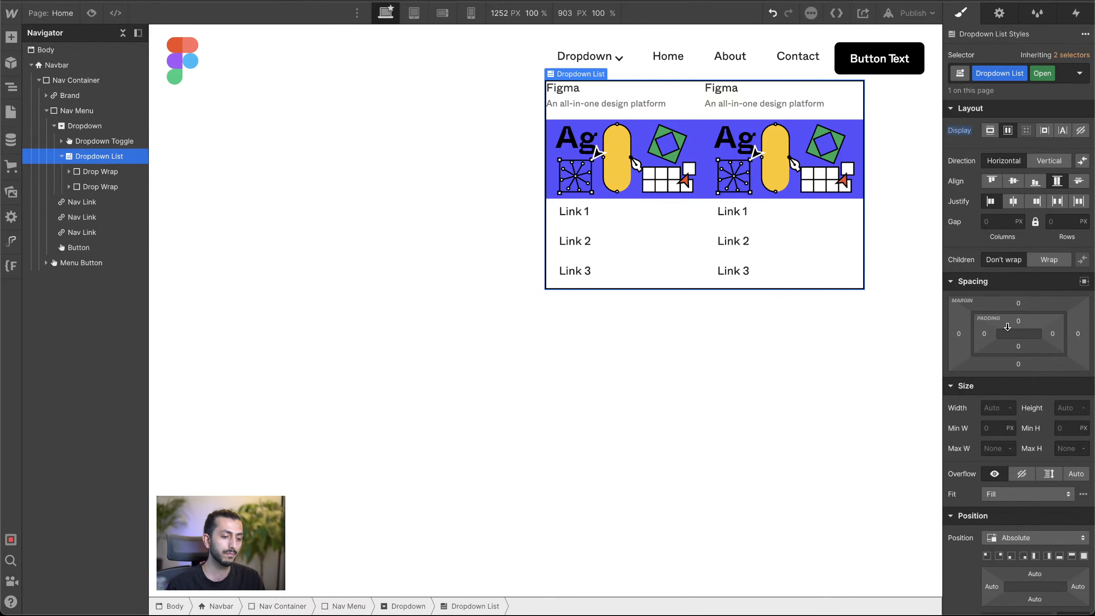
left_click(104, 171)
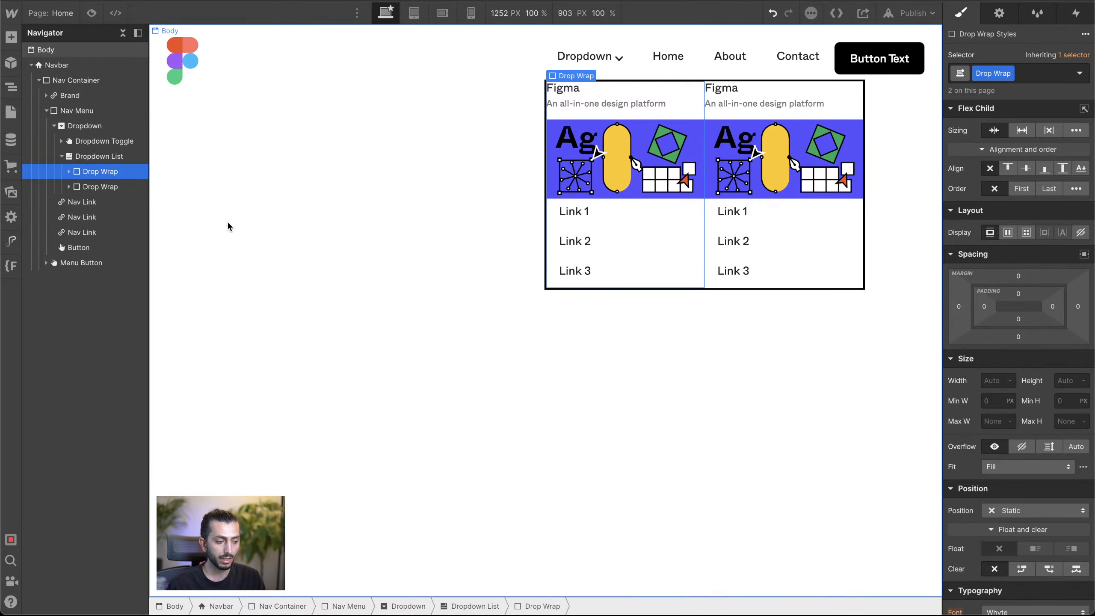
left_click_drag(984, 311, 998, 313)
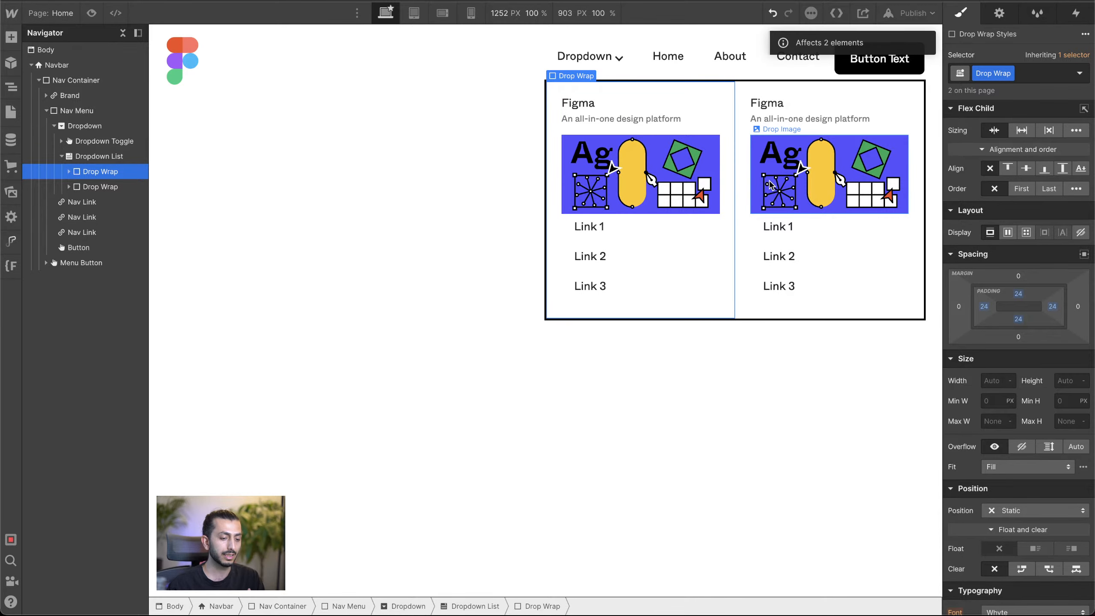
Step: Add the combo class "right" to the second Drop Wrap
left_click(113, 189)
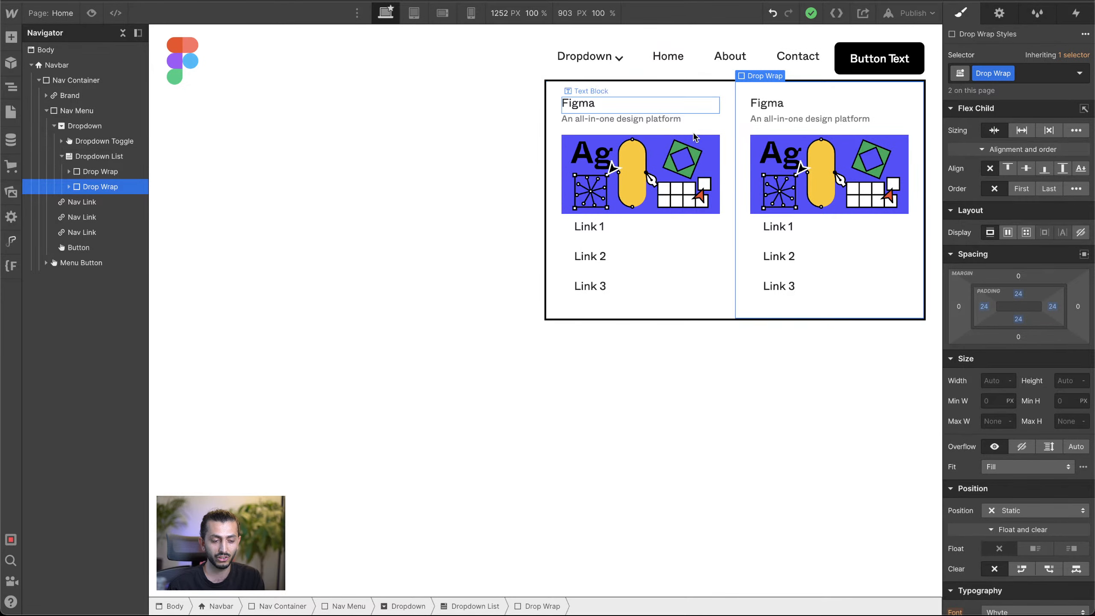
left_click(1040, 76)
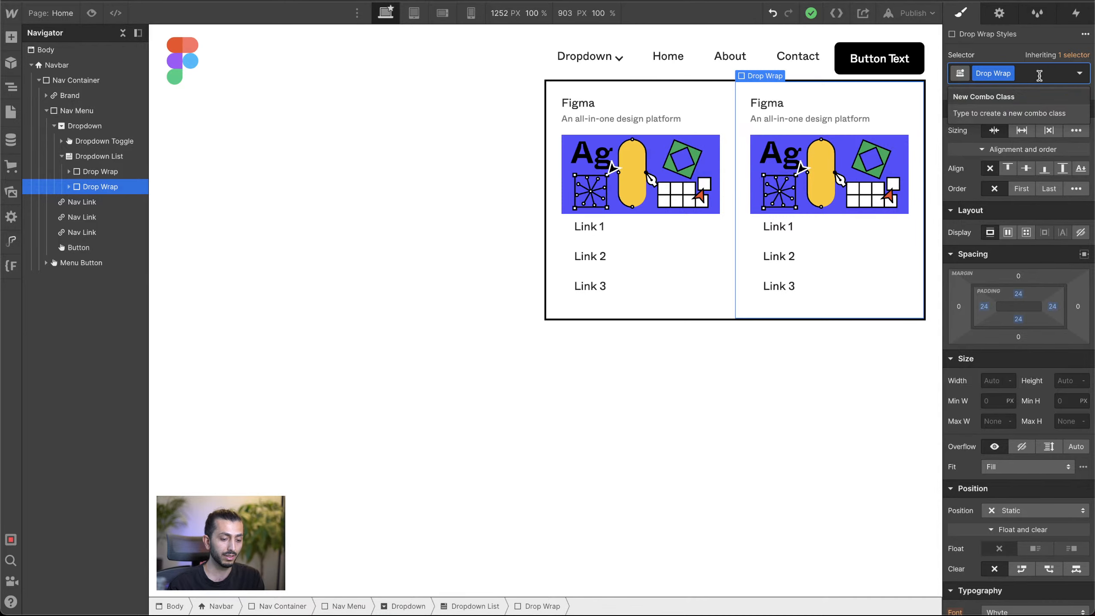
type("righ")
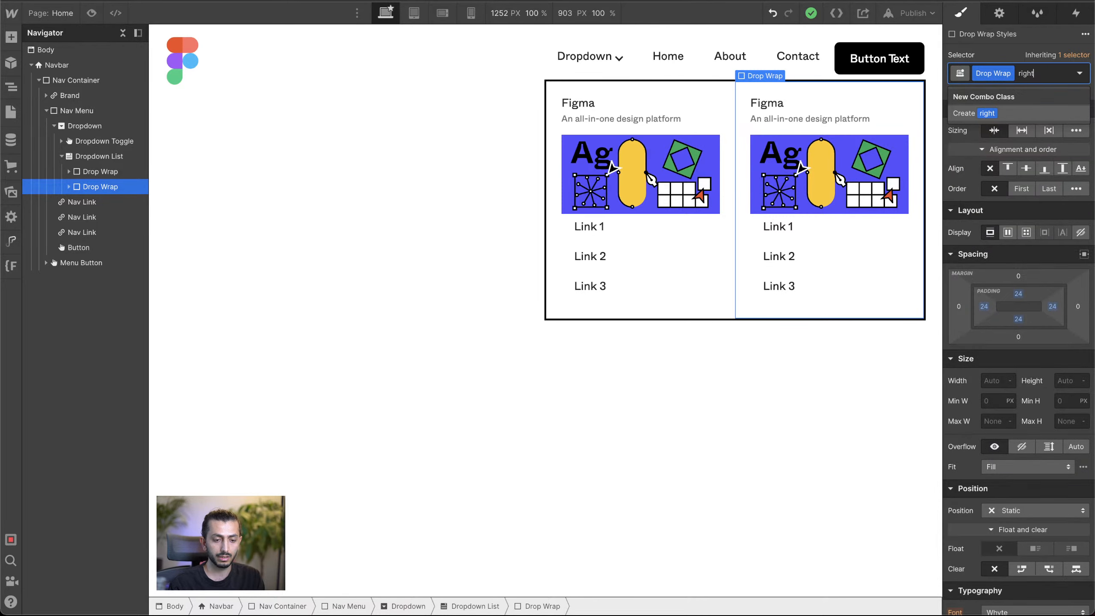
type("t")
key("Return")
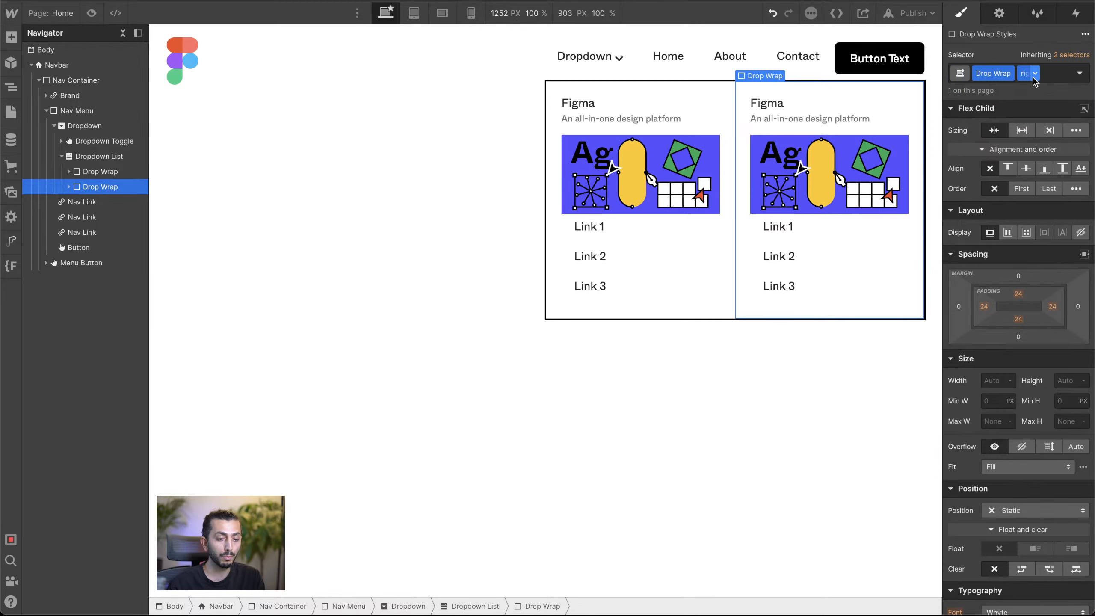
Step: Give the second Drop Wrap a solid black left border 3 px wide as a divider between the columns
scroll(1017, 177, "down", 7)
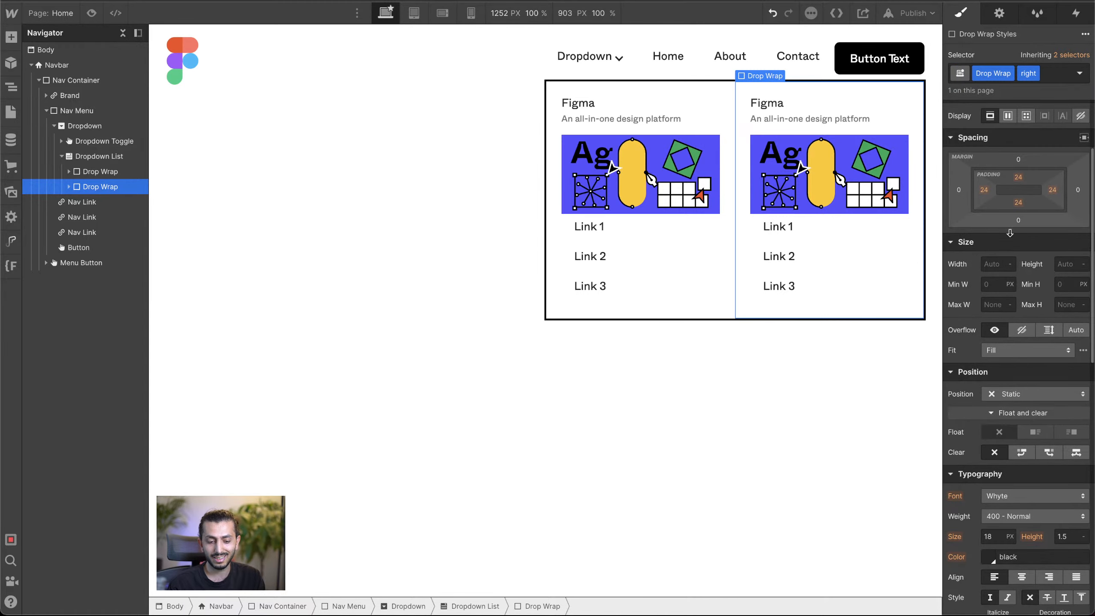
scroll(1013, 290, "down", 7)
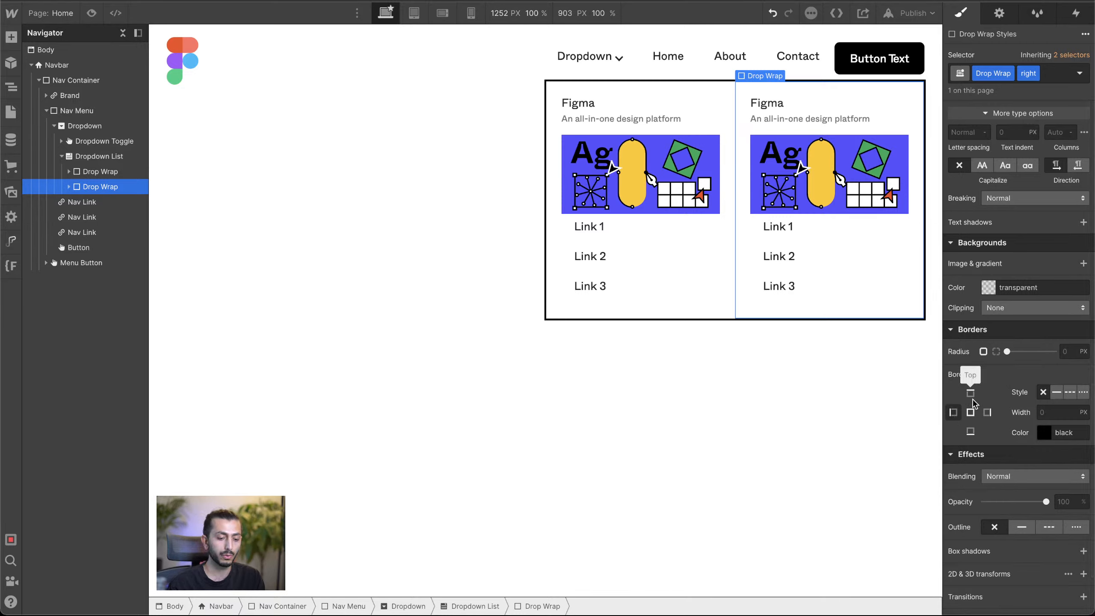
left_click(1068, 394)
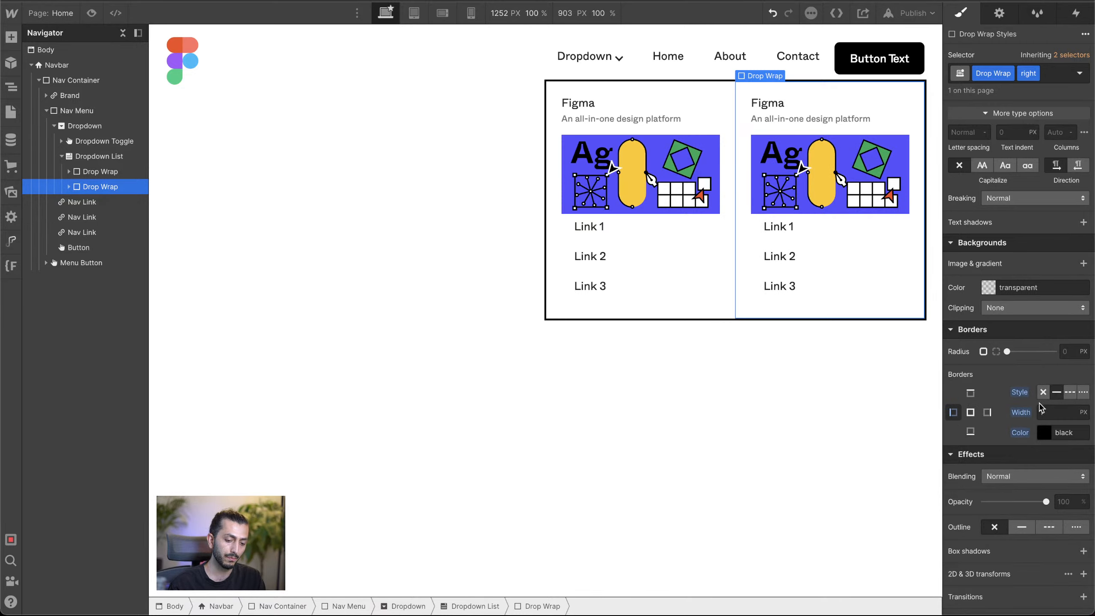
left_click(1048, 413)
type("3")
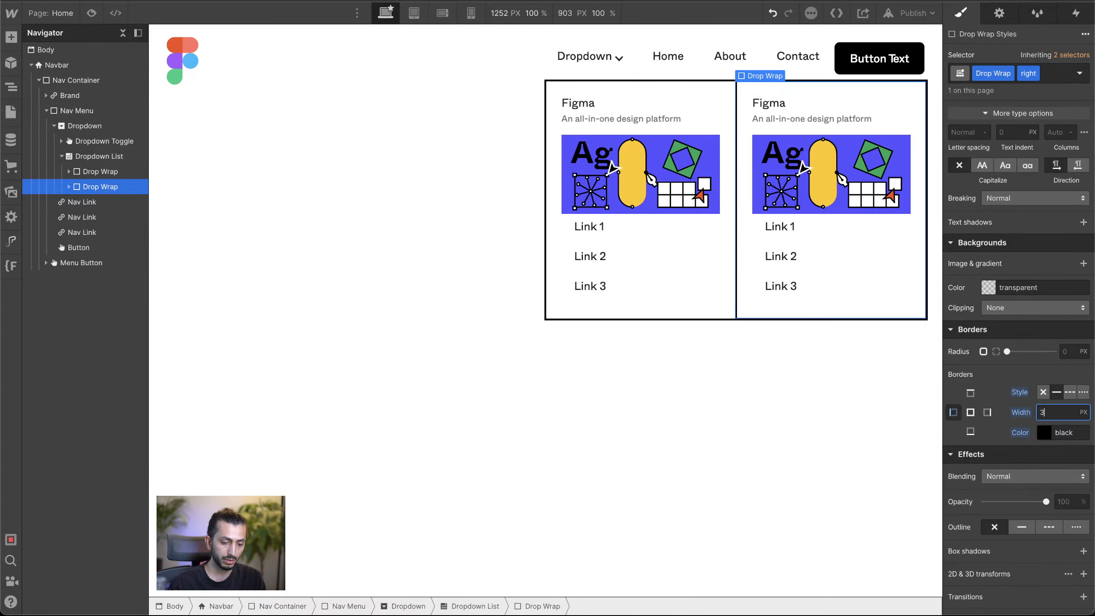
left_click(593, 503)
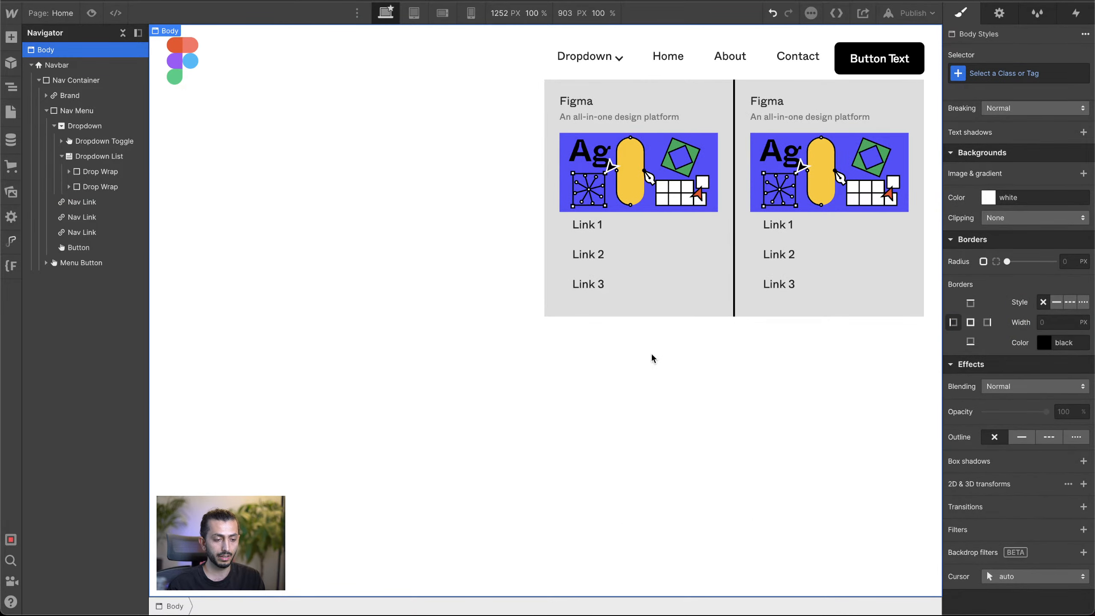
Step: Reset the display setting on the base Dropdown List class, outside its Open state, to hide the closed dropdown
left_click(634, 308)
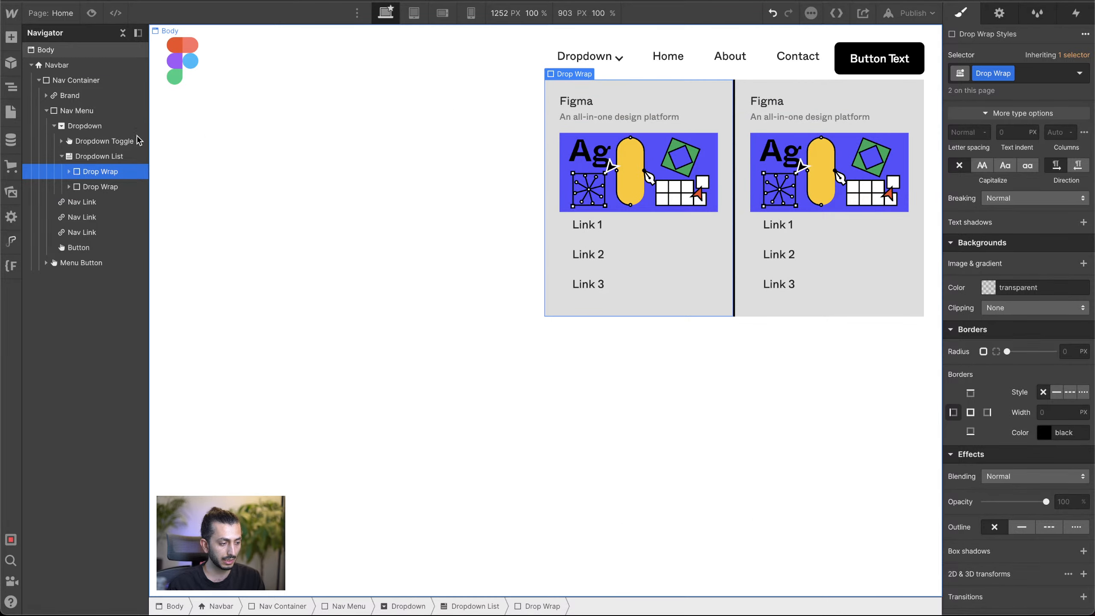
left_click(105, 158)
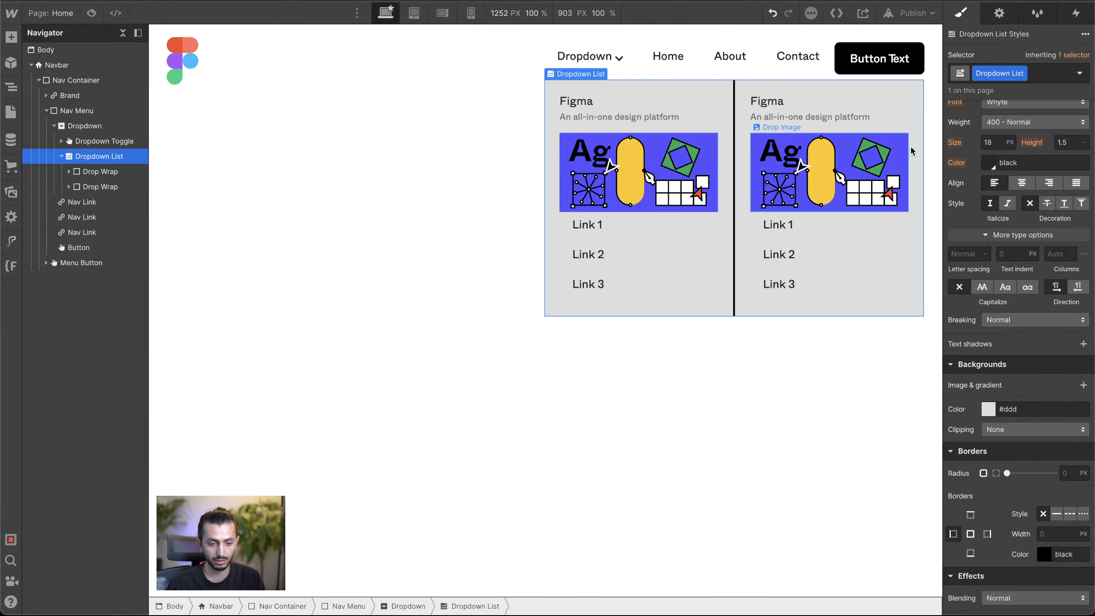
scroll(1040, 217, "up", 1)
scroll(1041, 218, "up", 10)
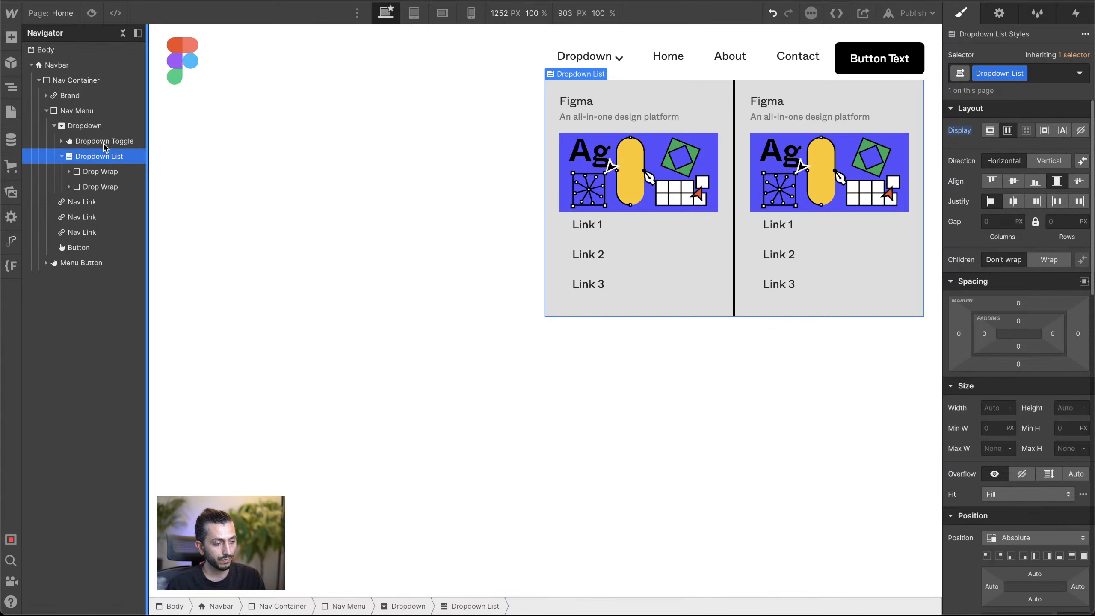
left_click(345, 191)
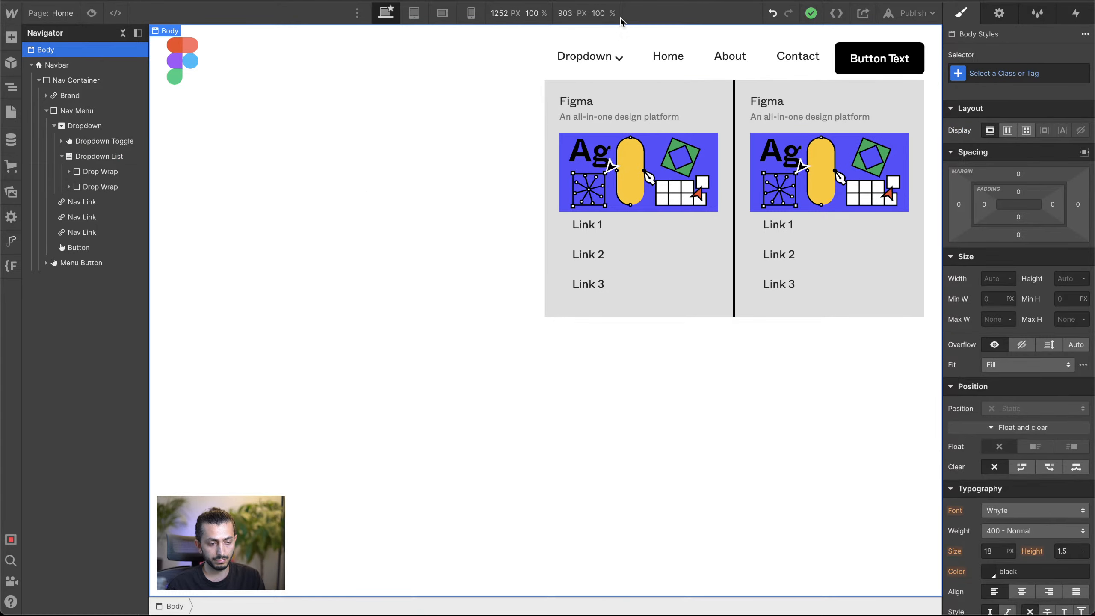
left_click(87, 126)
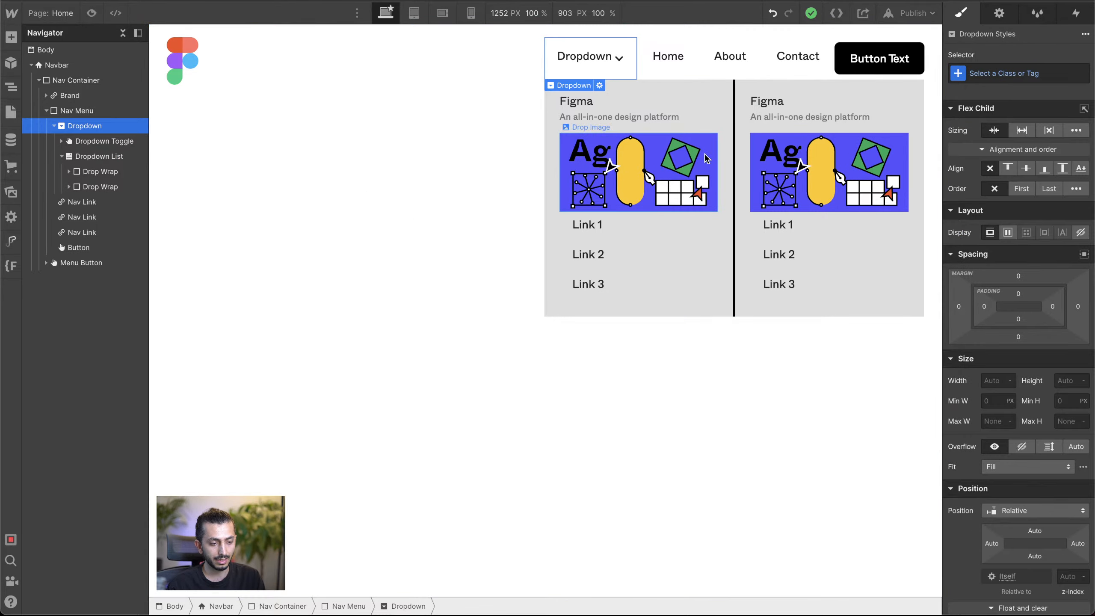
left_click(77, 157)
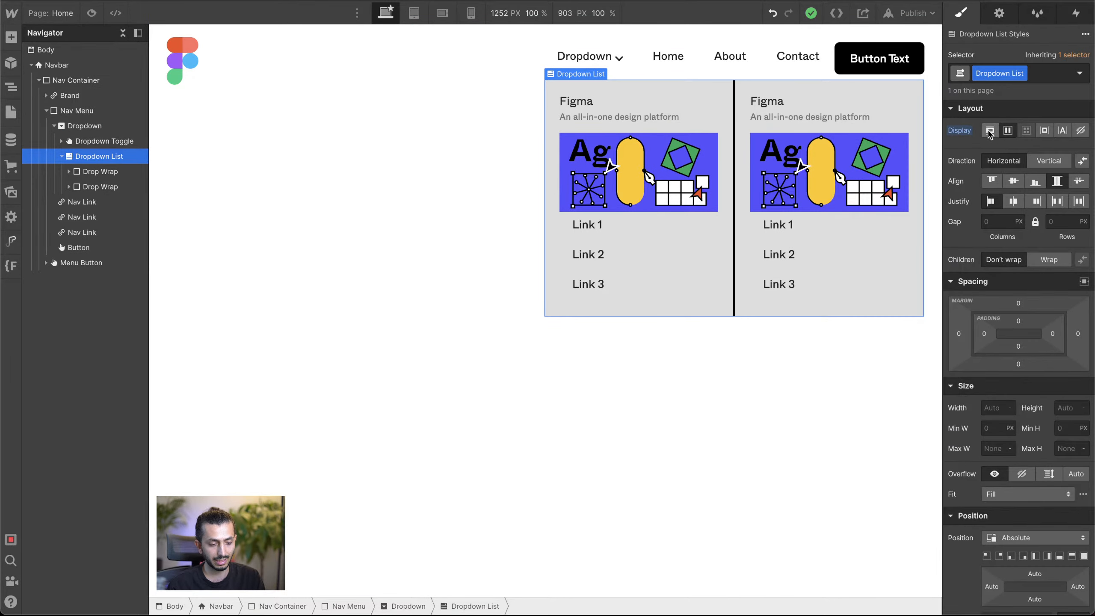
left_click(965, 132, "alt")
left_click(592, 195)
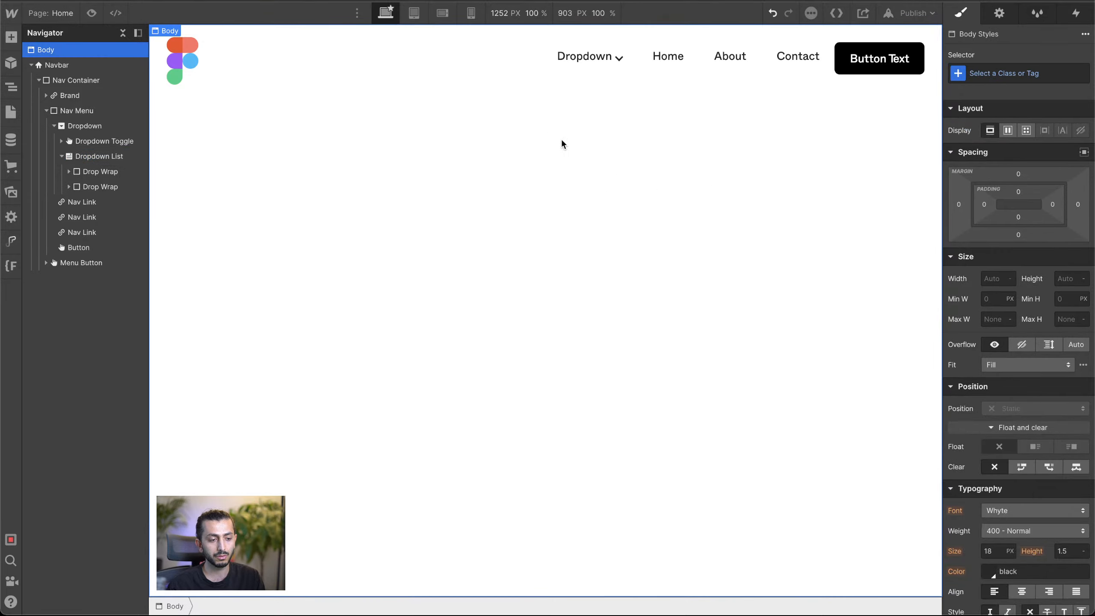
Step: Select the navbar's Dropdown Toggle and set its menu to Show so the dropdown is open on the canvas
left_click(598, 60)
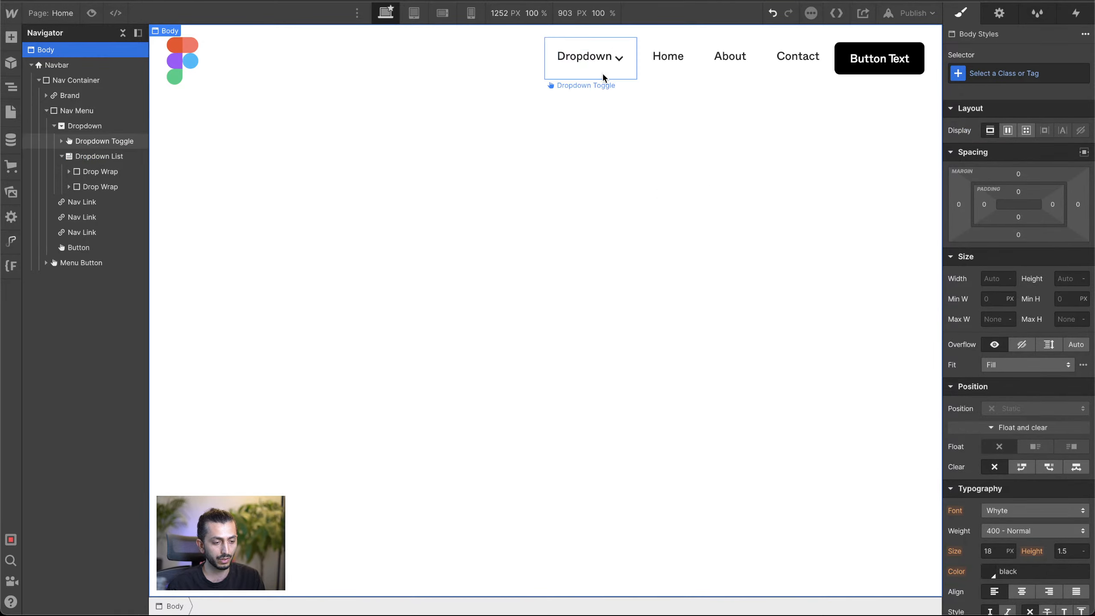
left_click(999, 14)
left_click(1012, 122)
left_click(1065, 122)
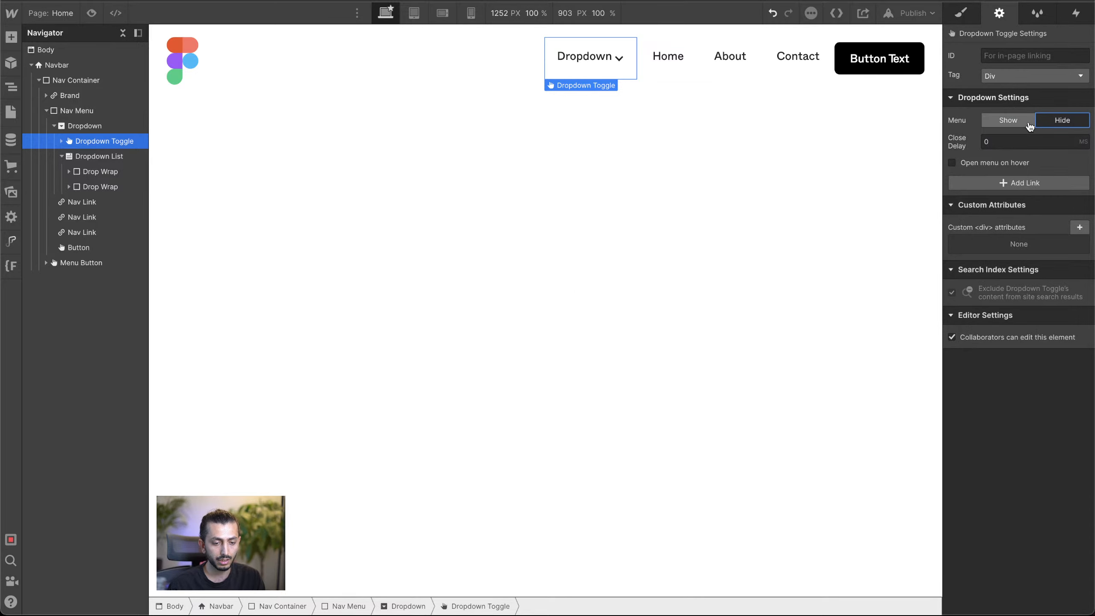
left_click(1016, 122)
left_click(1023, 123)
left_click(1025, 125)
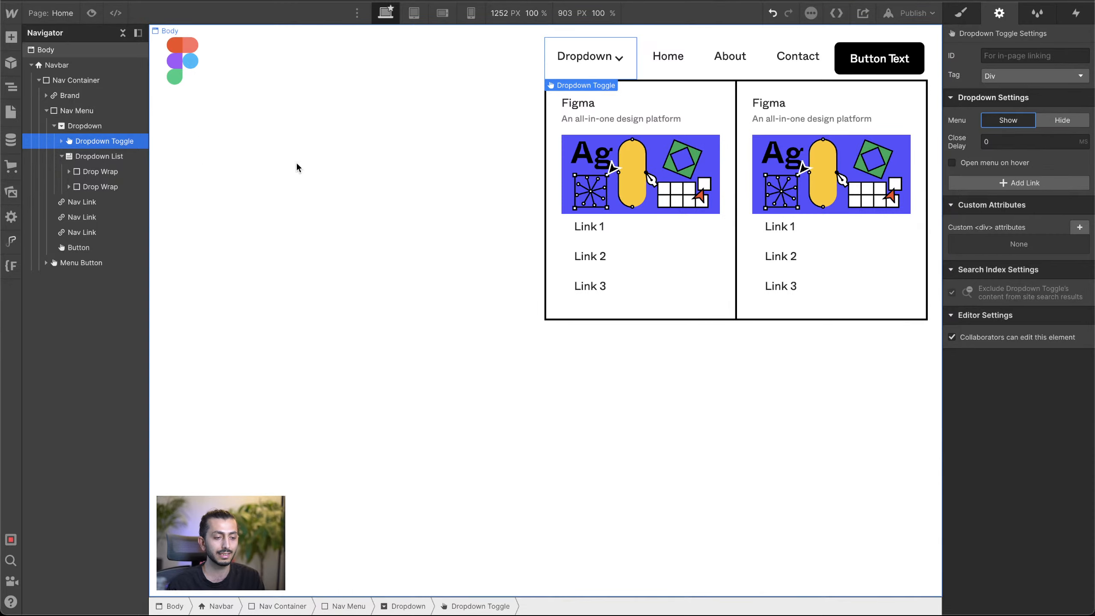
left_click(380, 192)
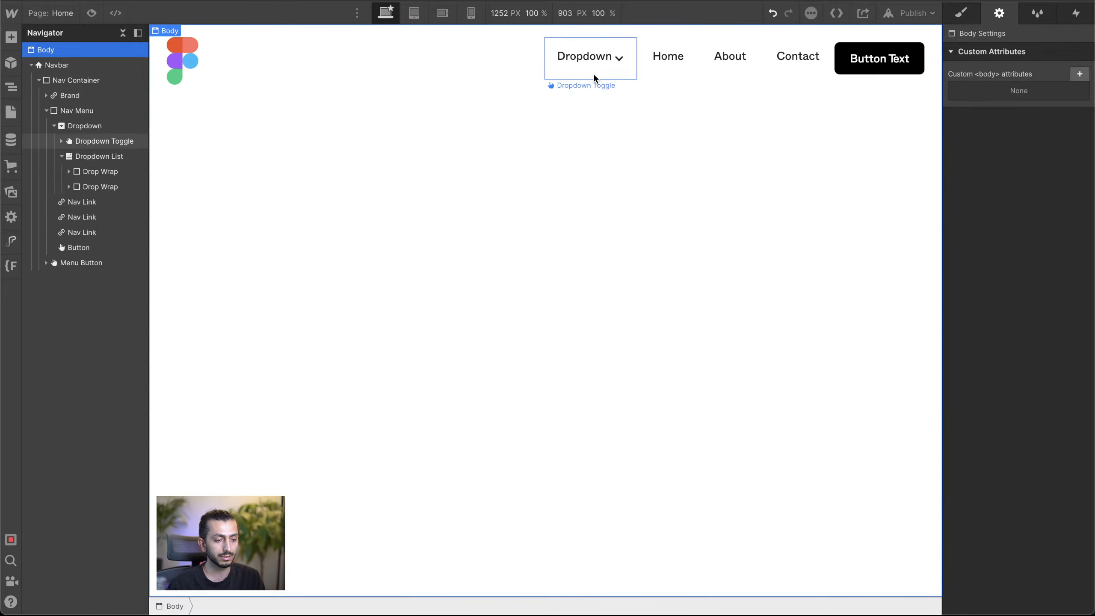
left_click(578, 65)
left_click(1001, 121)
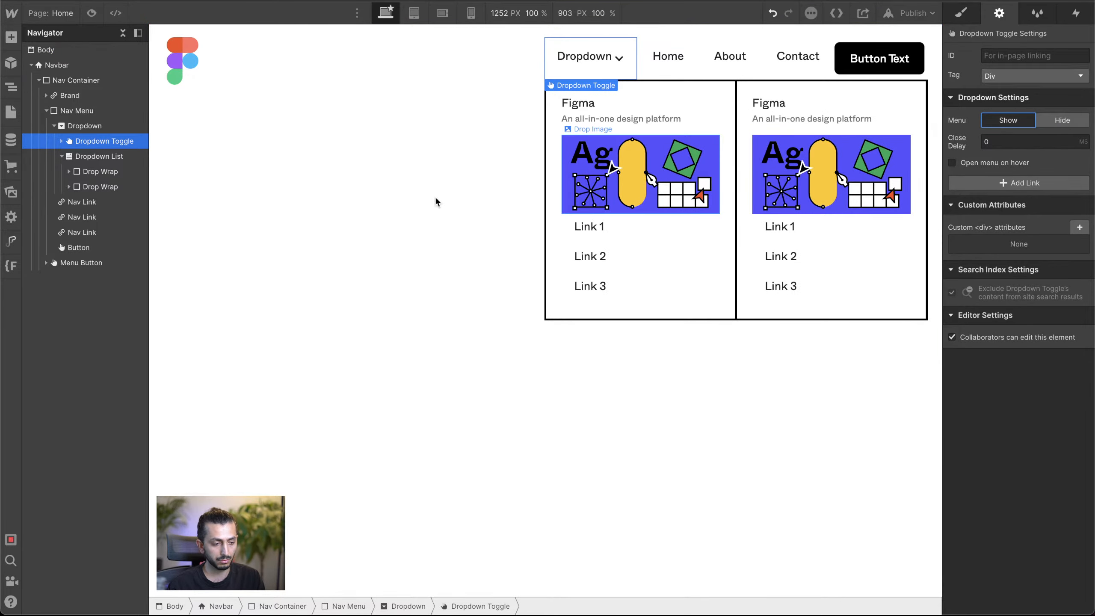
Step: Set the Dropdown element's position to Relative so the absolutely positioned Dropdown List is placed relative to it
left_click(62, 157)
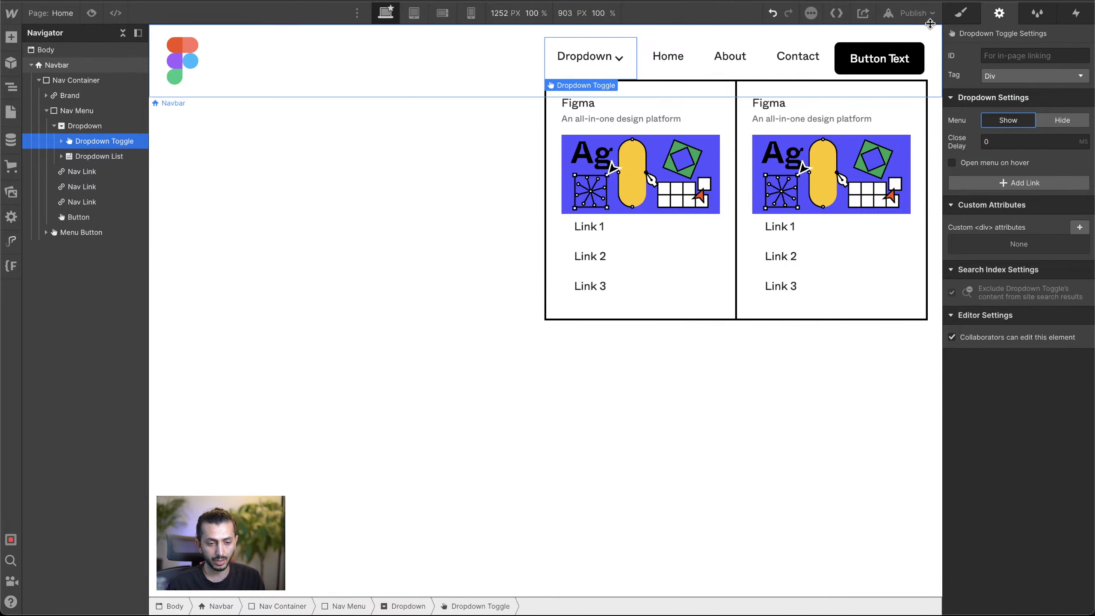
key("s")
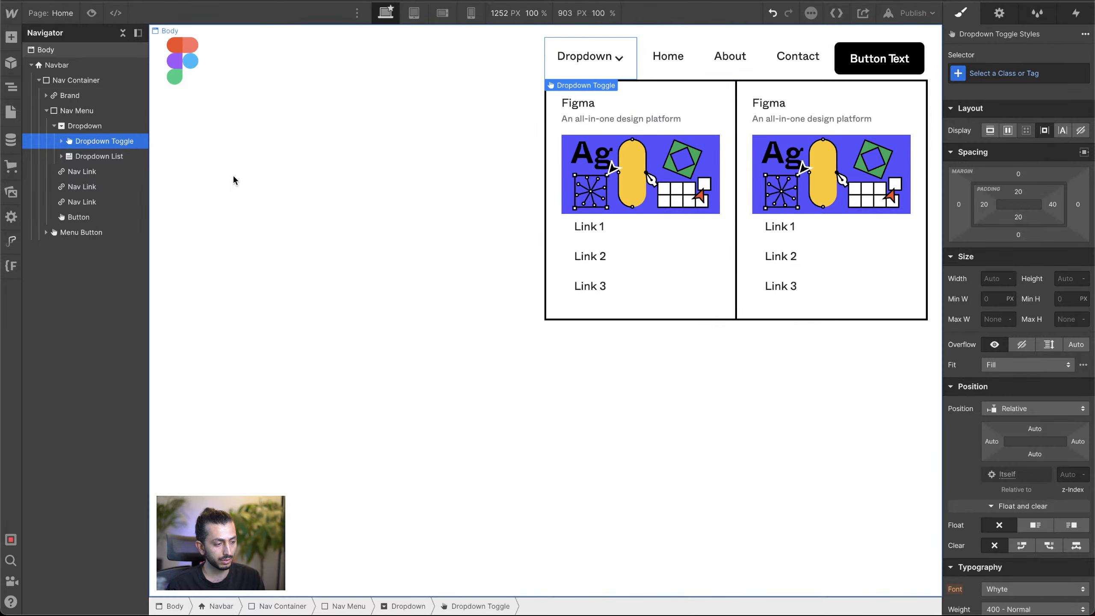
left_click(99, 156)
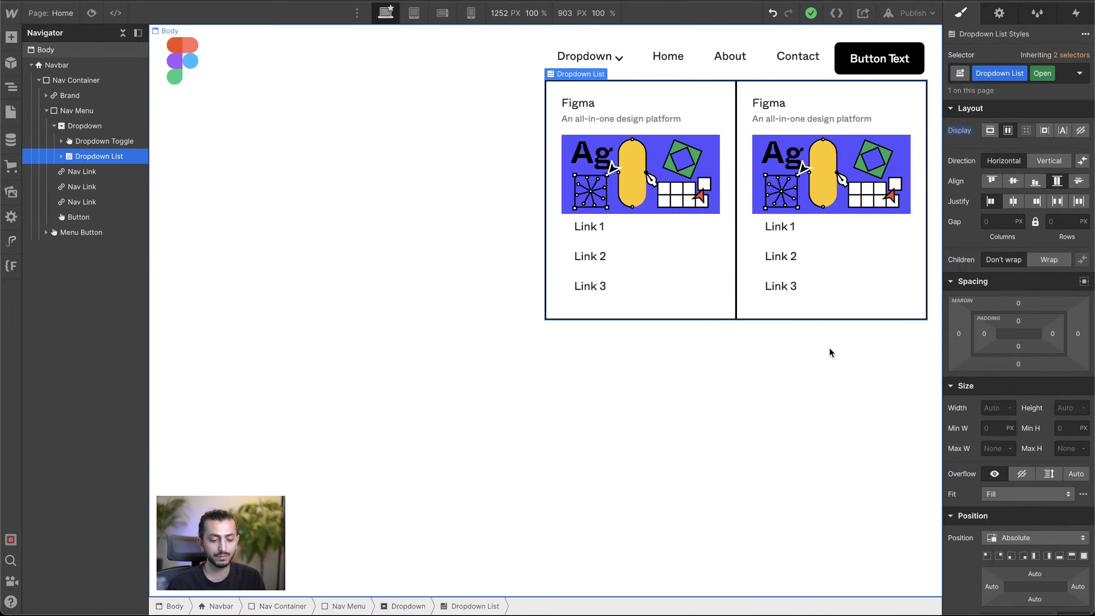
left_click(85, 126)
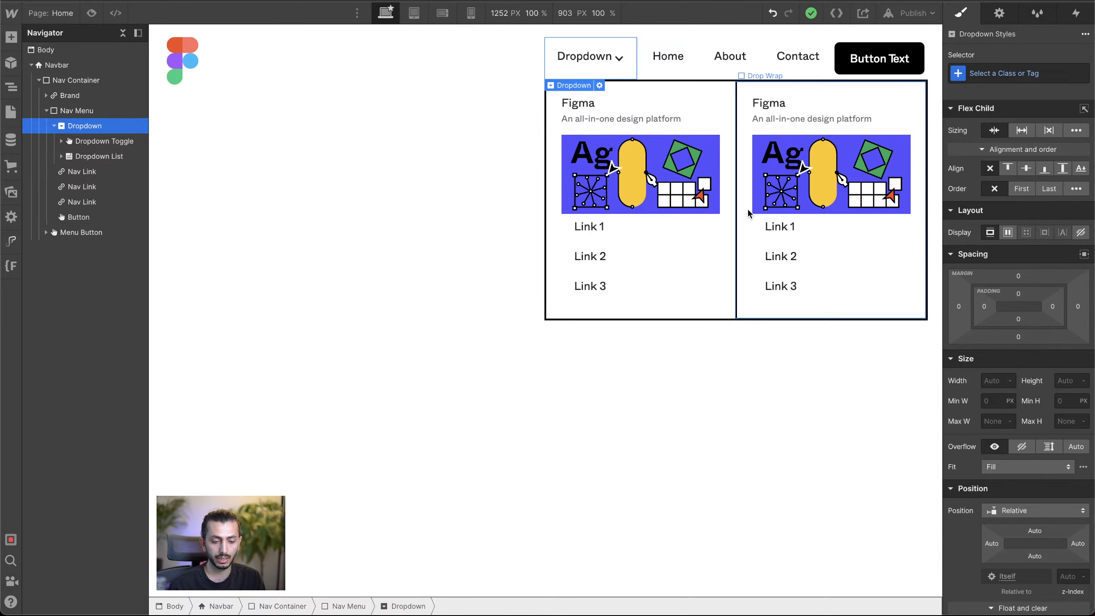
scroll(997, 432, "down", 3)
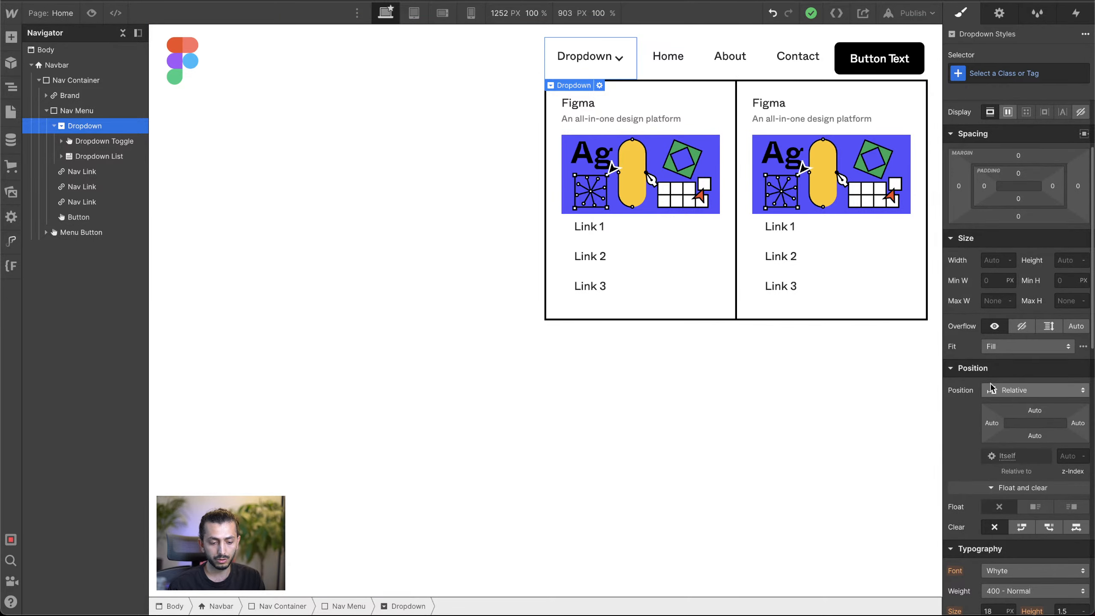
left_click(107, 158)
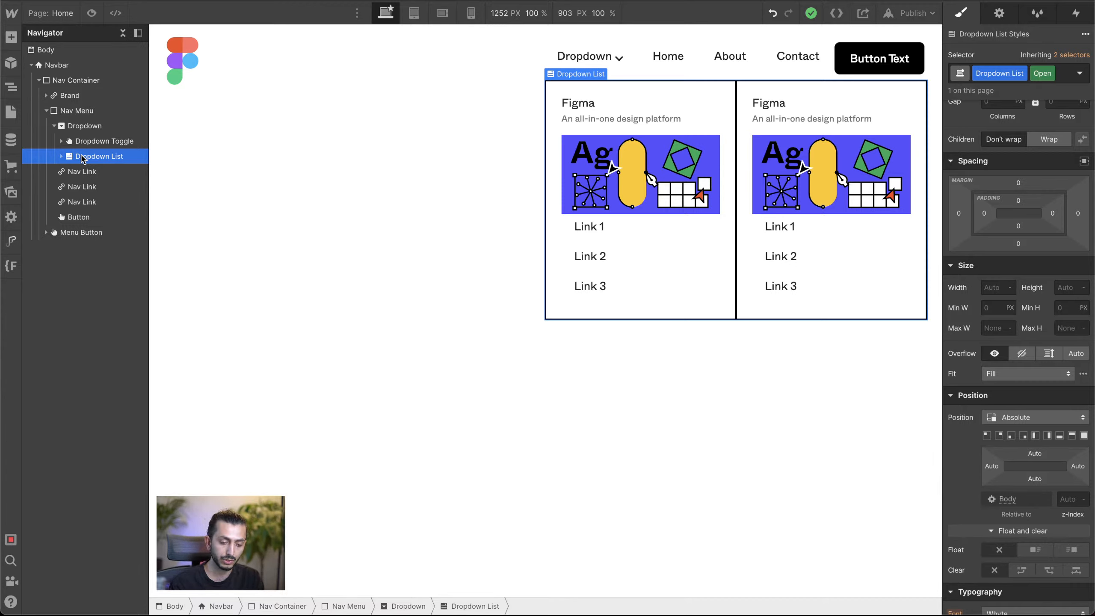
scroll(1011, 526, "up", 2)
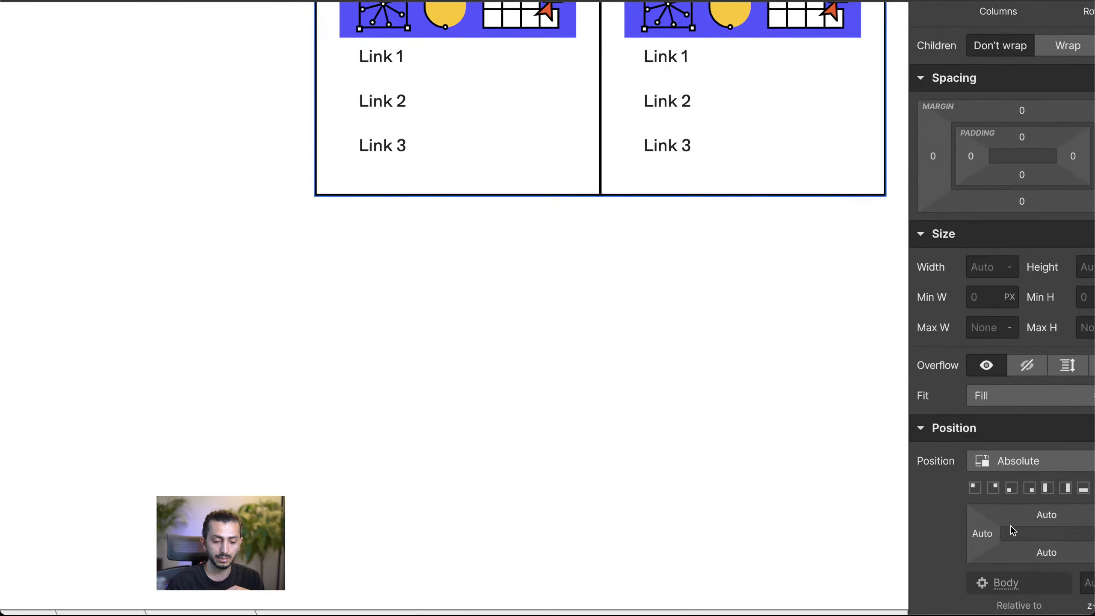
scroll(1011, 529, "down", 4)
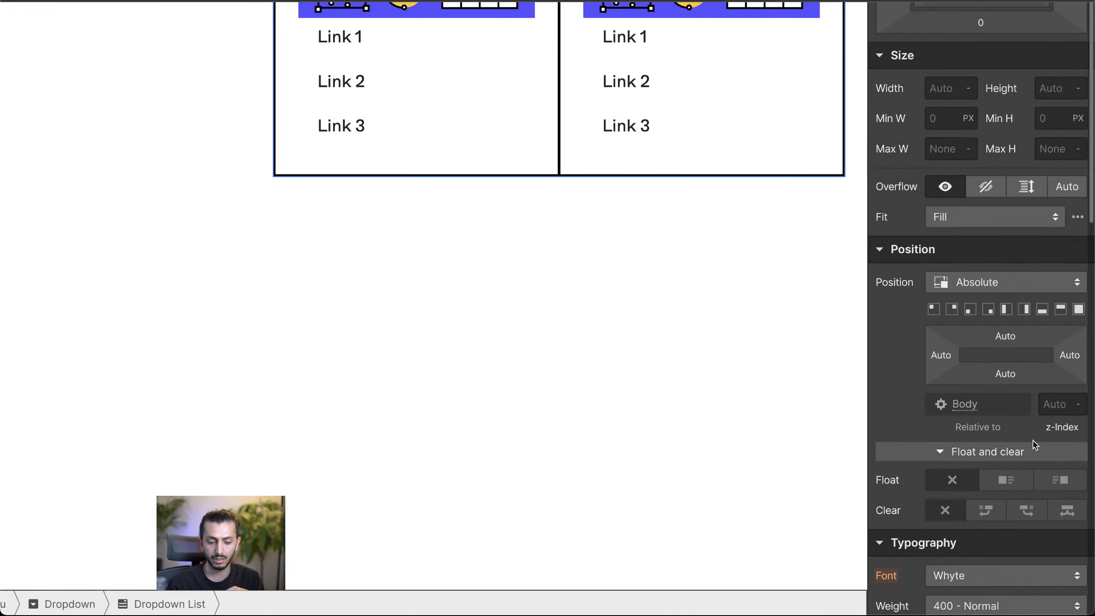
scroll(1034, 444, "up", 1)
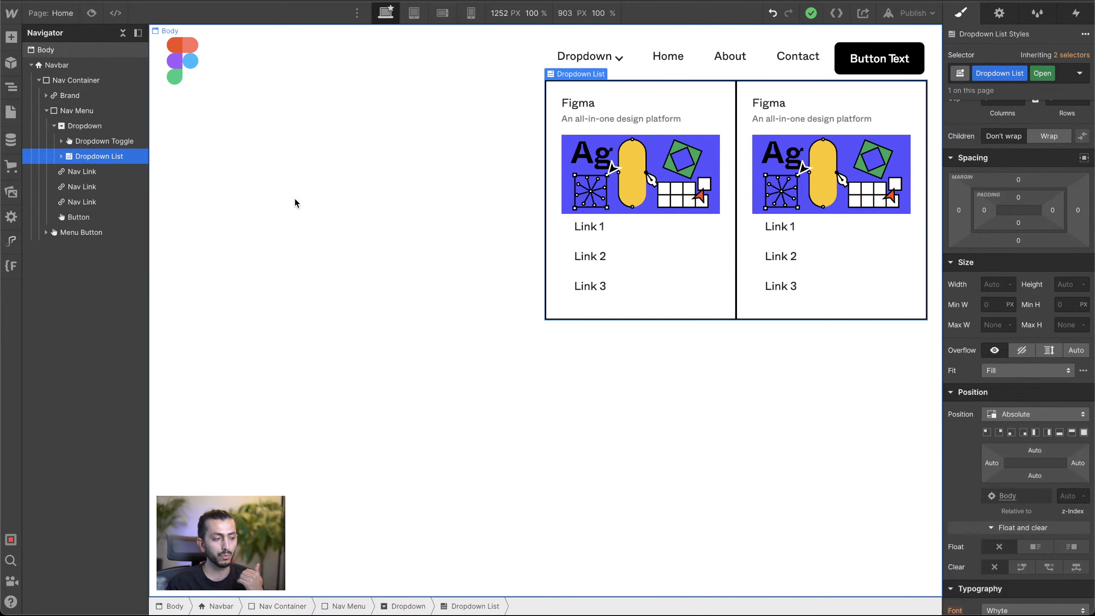
left_click(79, 129)
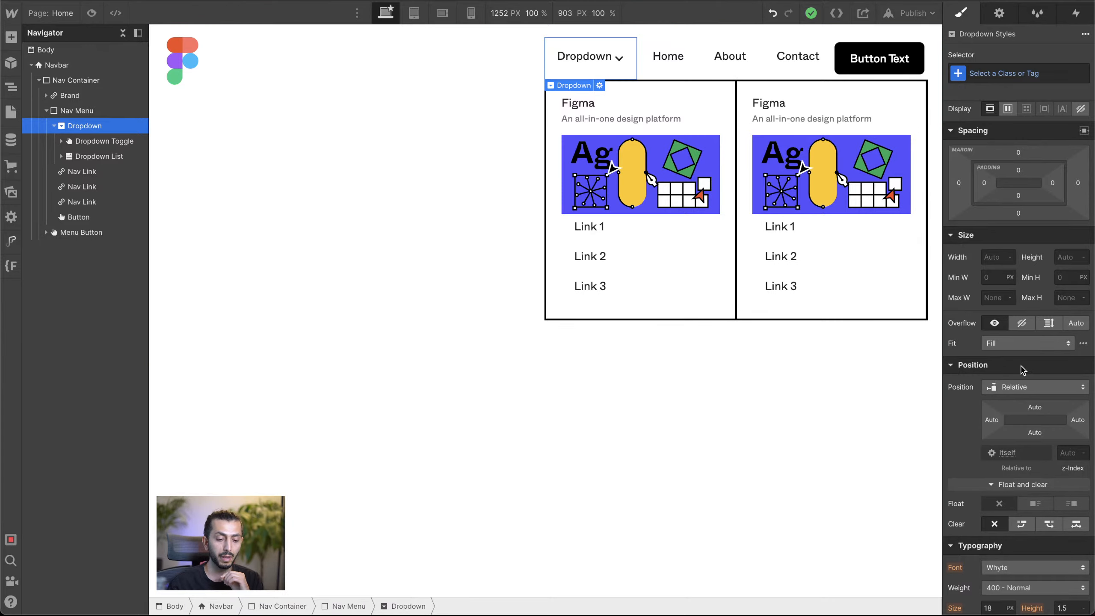
left_click(1007, 393)
left_click(1009, 390)
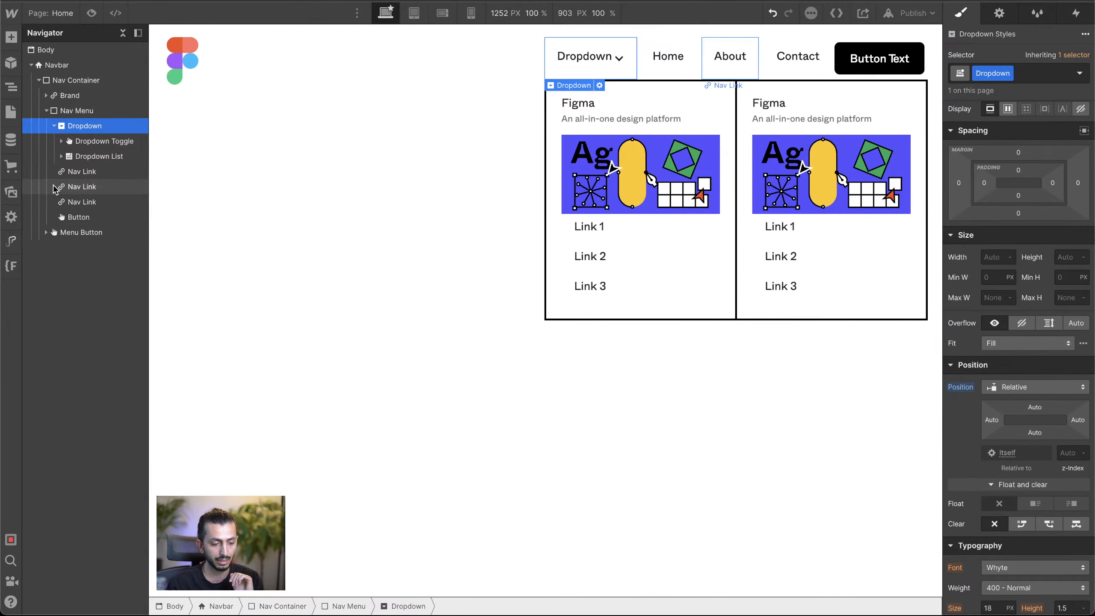
Step: Offset the Dropdown List with a left position value of -170
left_click(97, 159)
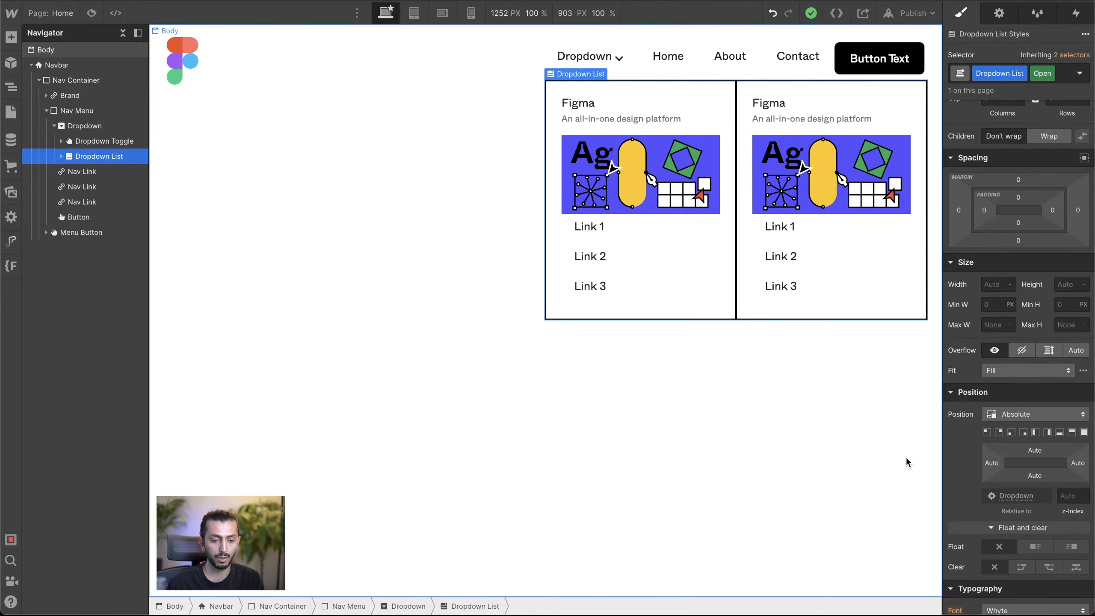
scroll(990, 326, "down", 3)
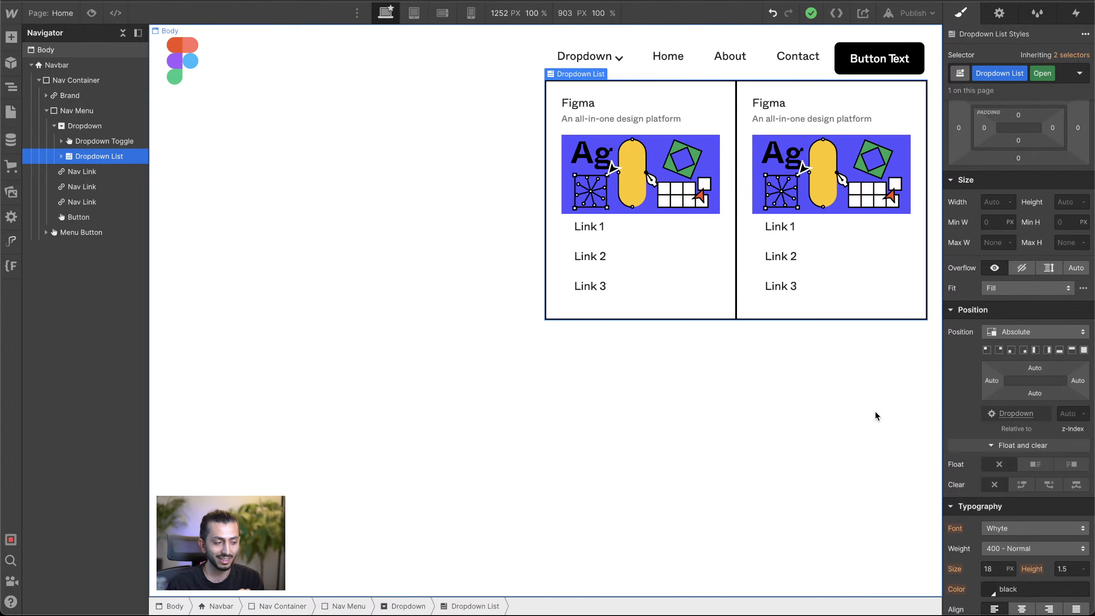
left_click_drag(991, 385, 946, 386)
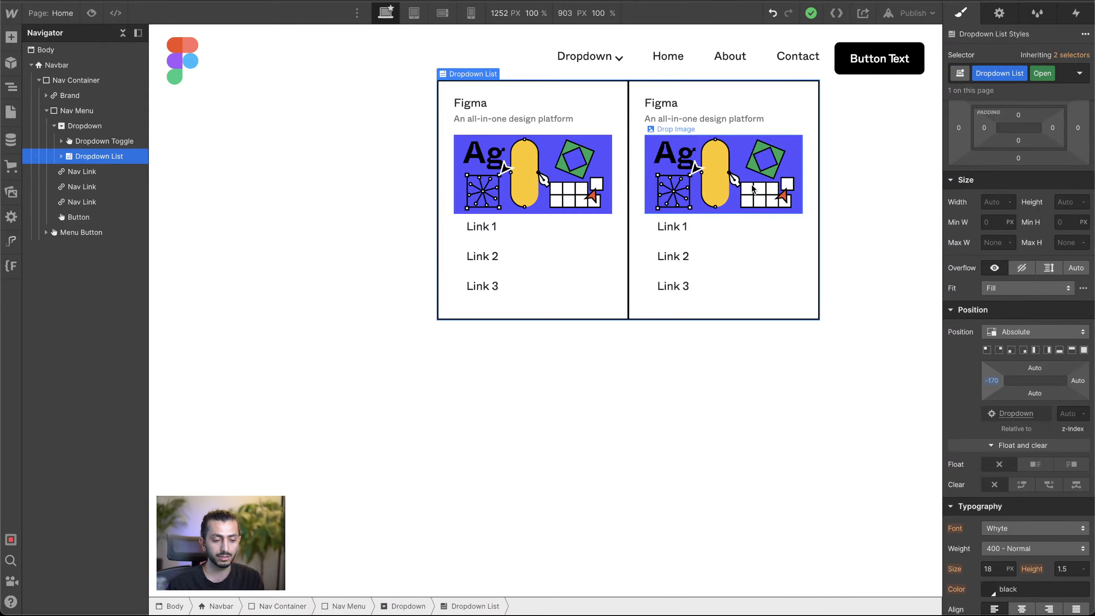
Step: Try a left padding of 0 on Link 1 in the first column and undo it
left_click(667, 230)
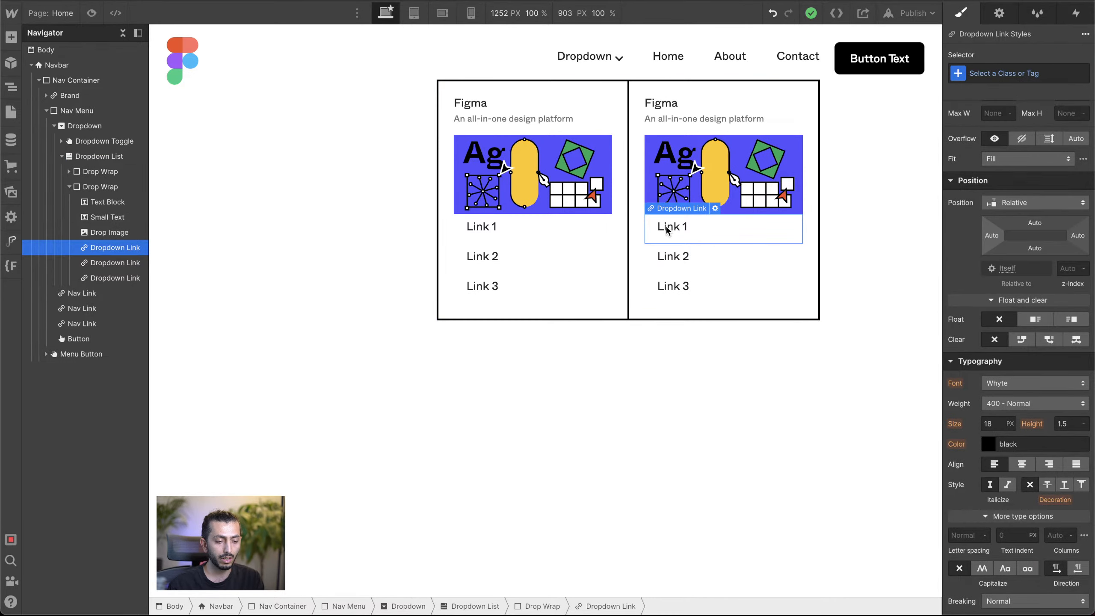
left_click(678, 180)
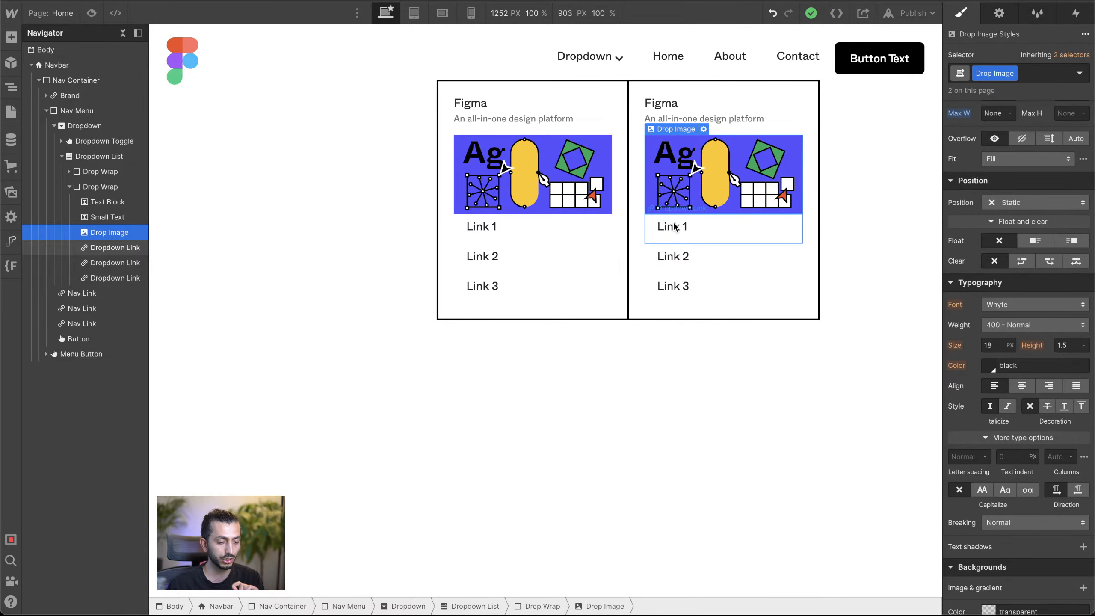
left_click(662, 228)
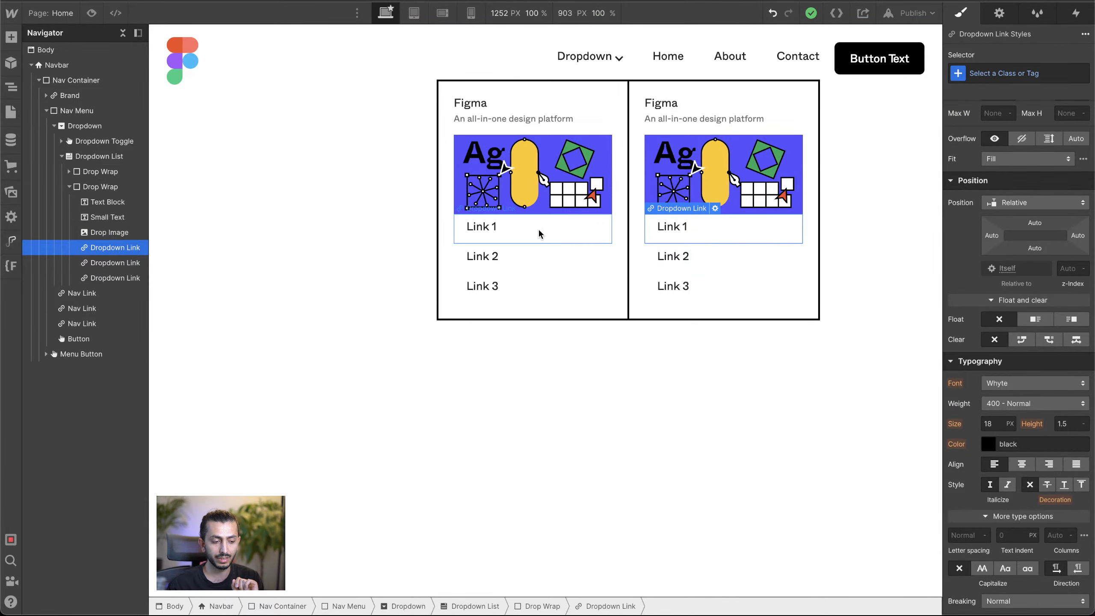
left_click(527, 227)
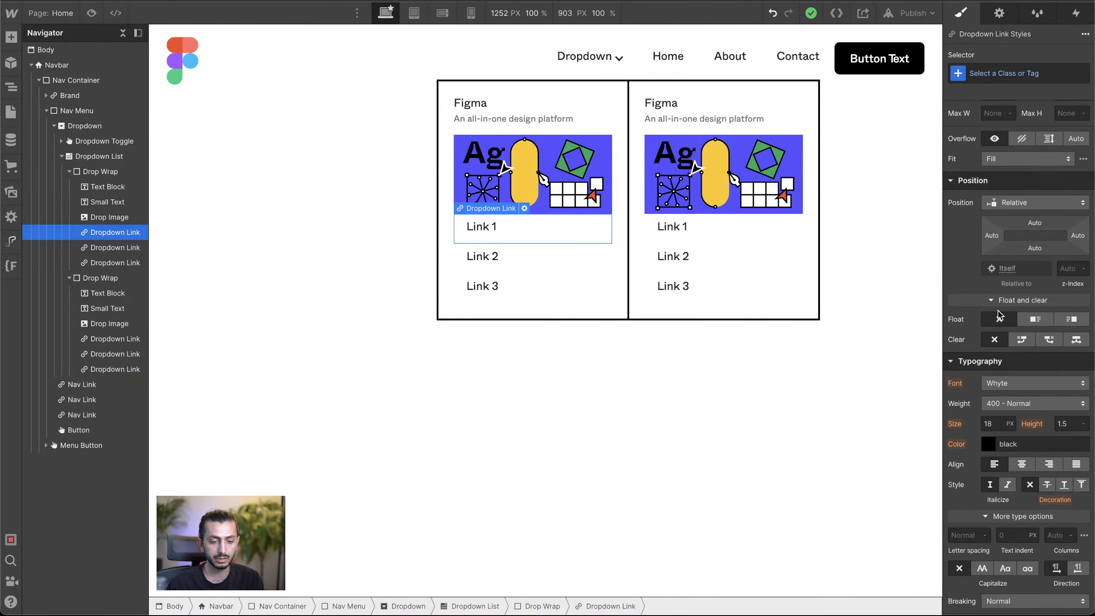
scroll(1005, 198, "up", 5)
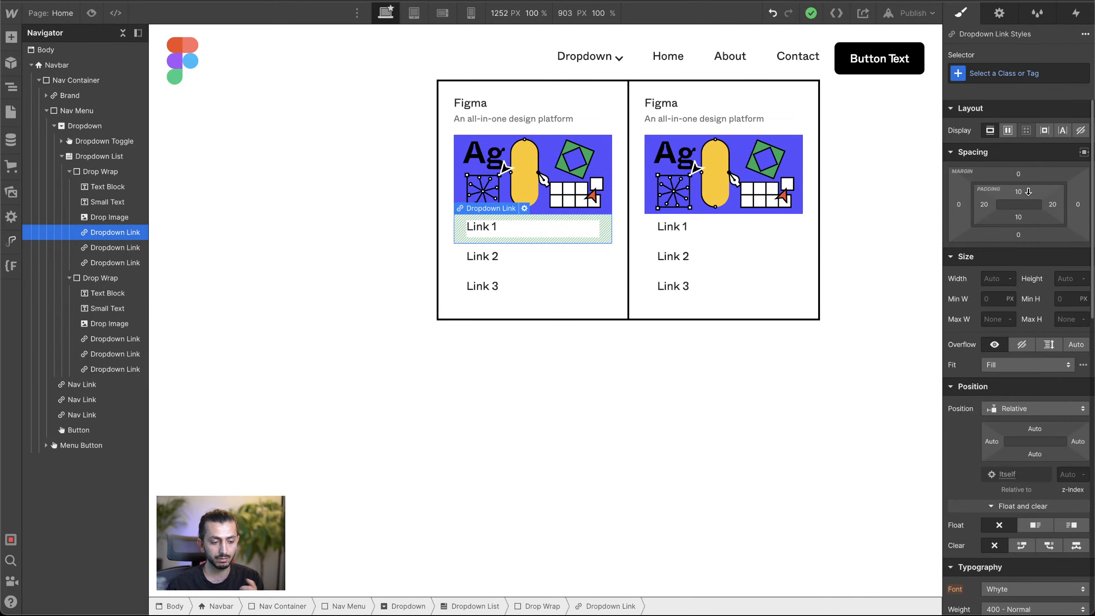
left_click(985, 207)
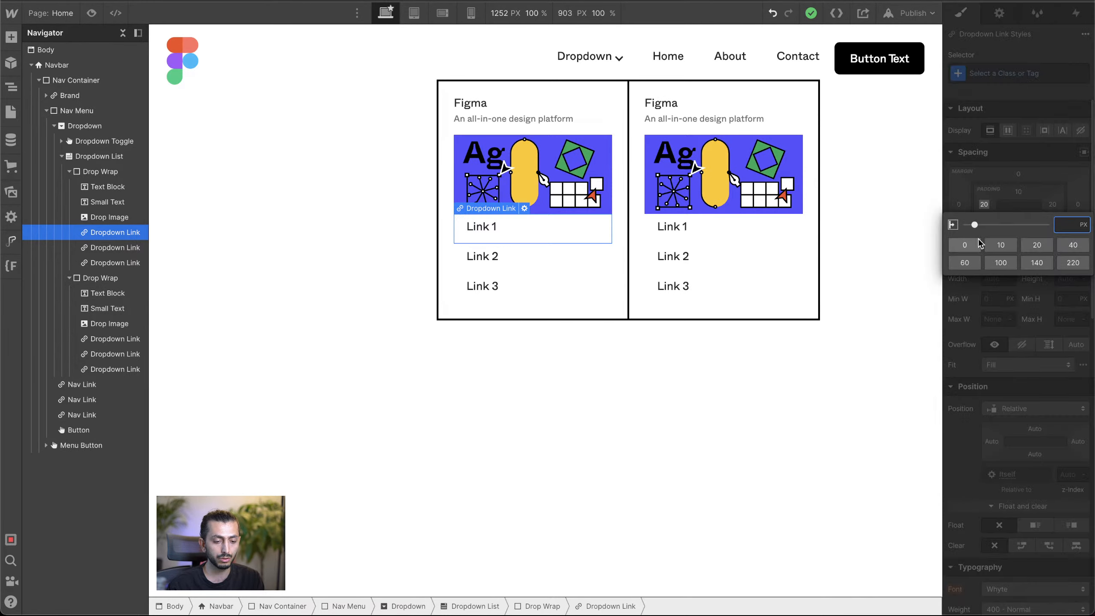
left_click(970, 245)
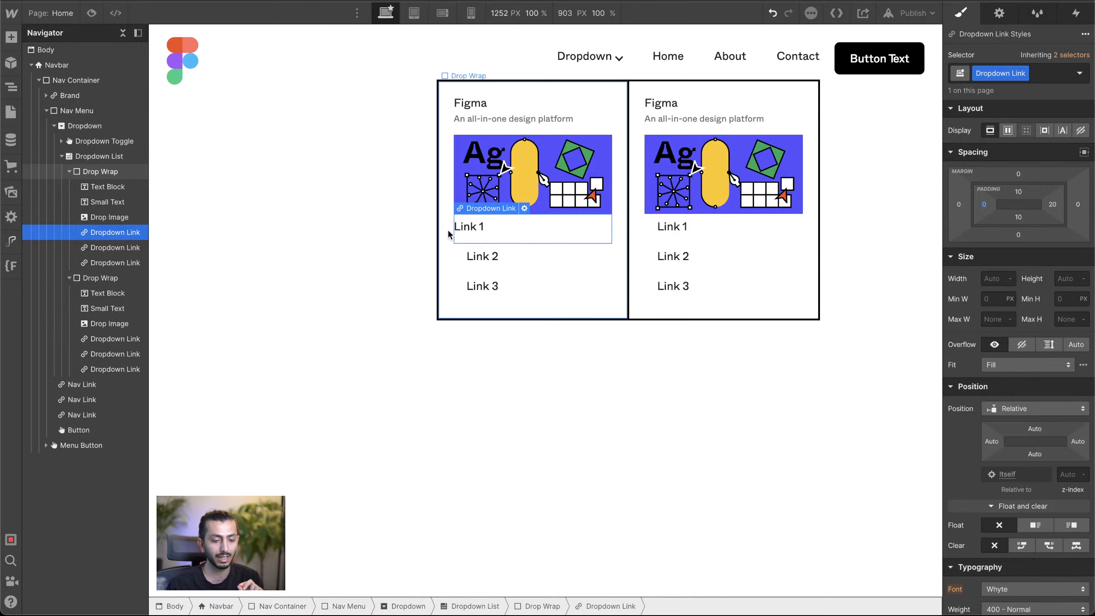
left_click(773, 13)
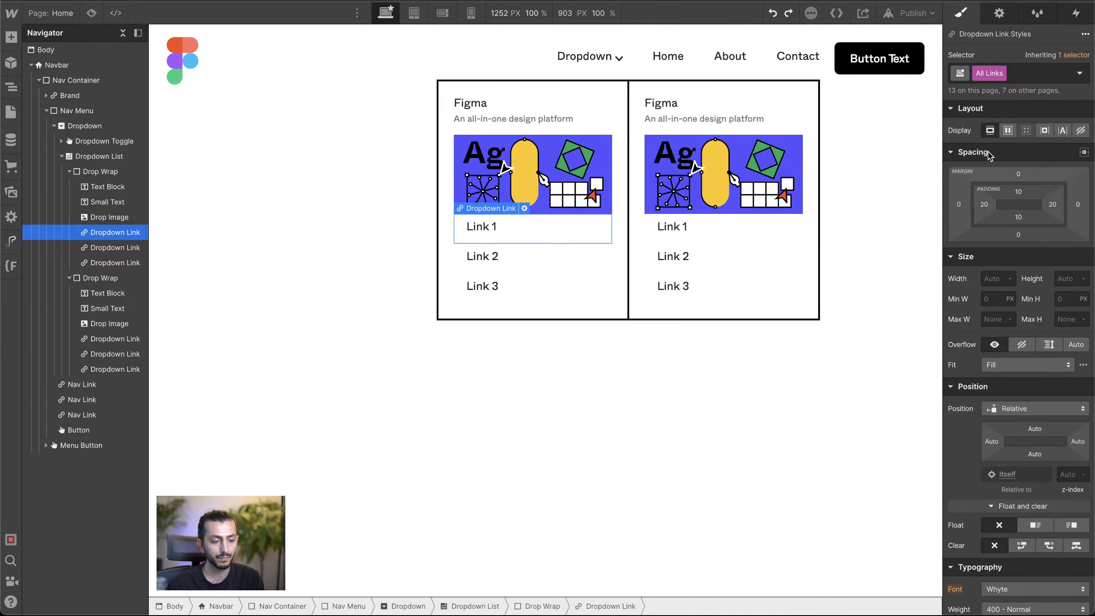
Step: Set the left margin of Link 1 in the first column to -20 to align it with the image
left_click(678, 287)
left_click(525, 227)
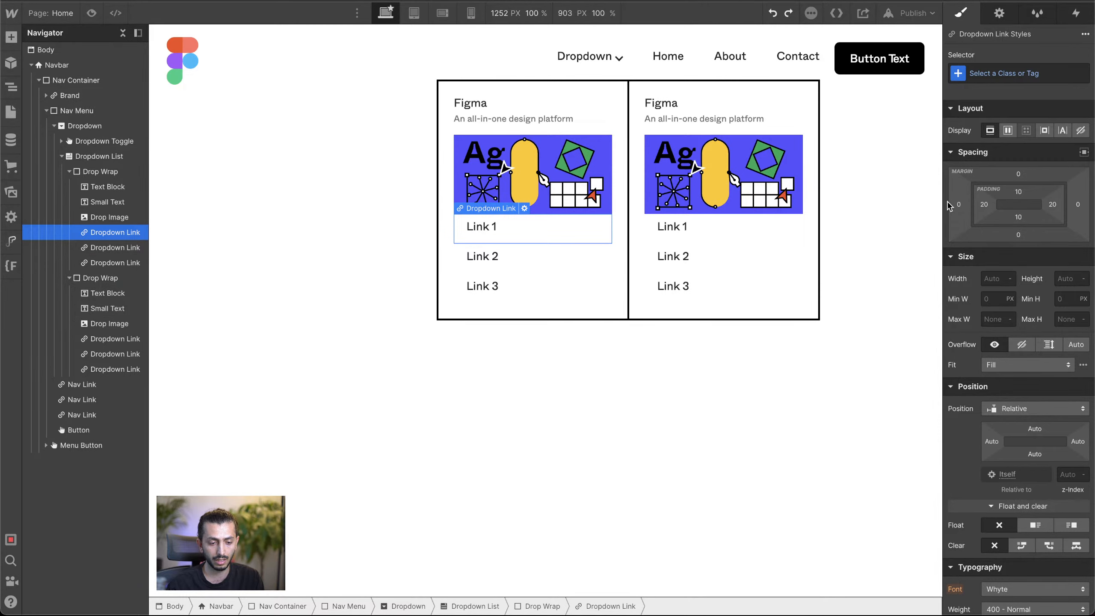
mouse_move(958, 211)
left_mouse_down()
mouse_move(947, 209)
mouse_move(969, 212)
left_mouse_up()
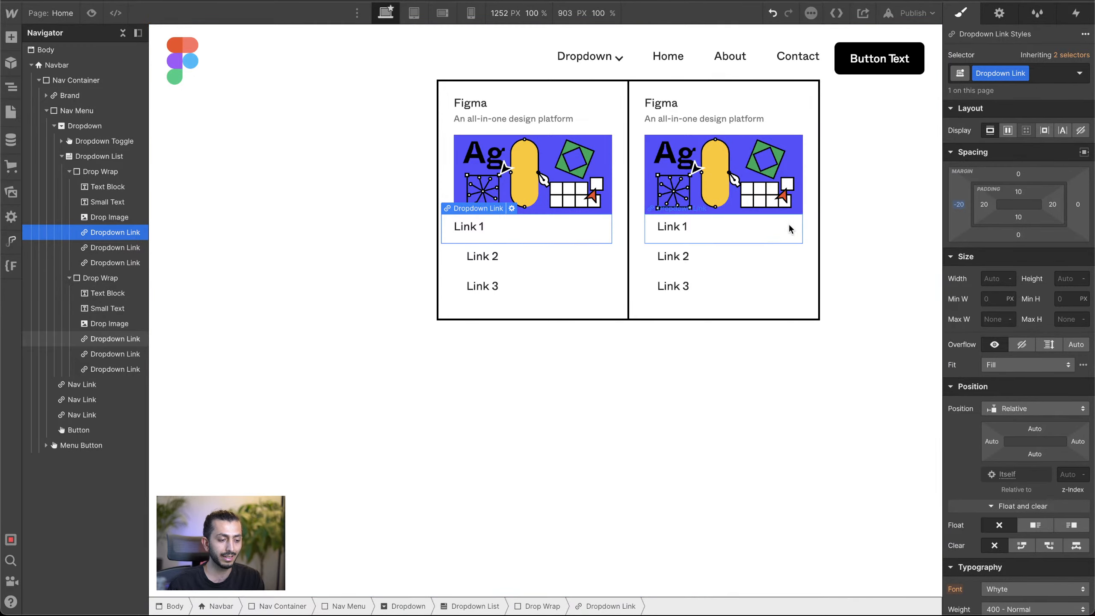
Step: Copy the class name from Link 1 and apply the existing Dropdown Link class to Link 2 in the first column
left_click(499, 272)
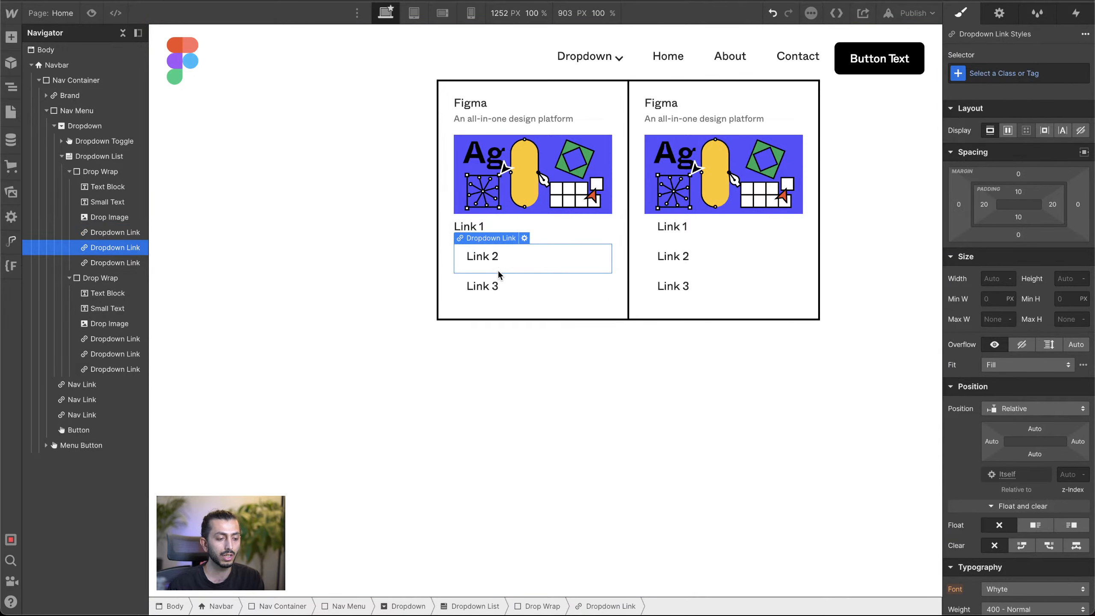
left_click(512, 222)
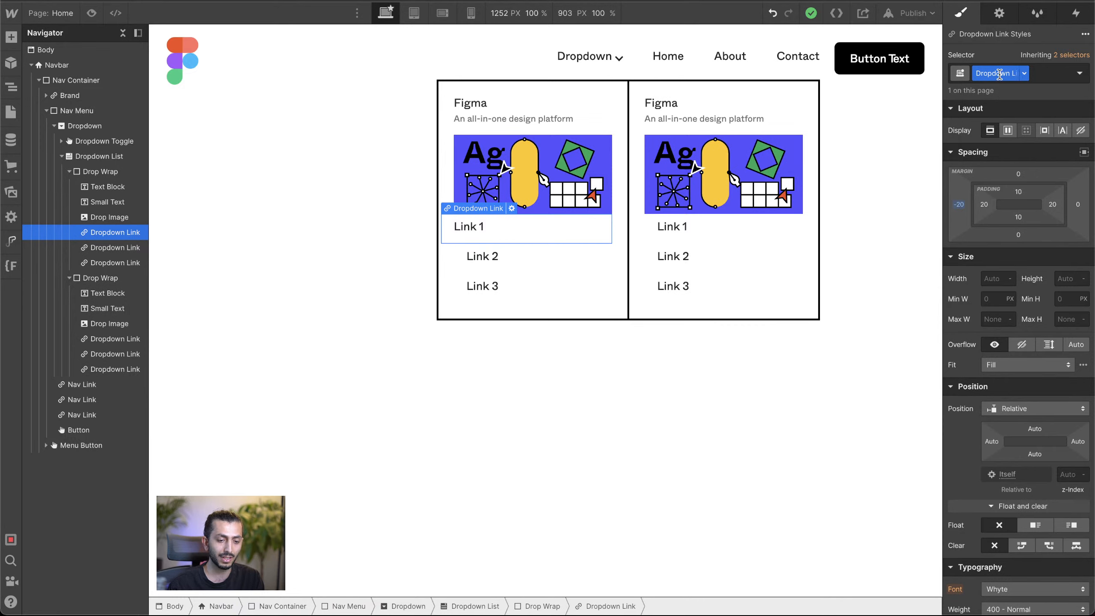
double_click(999, 74)
key("super+c")
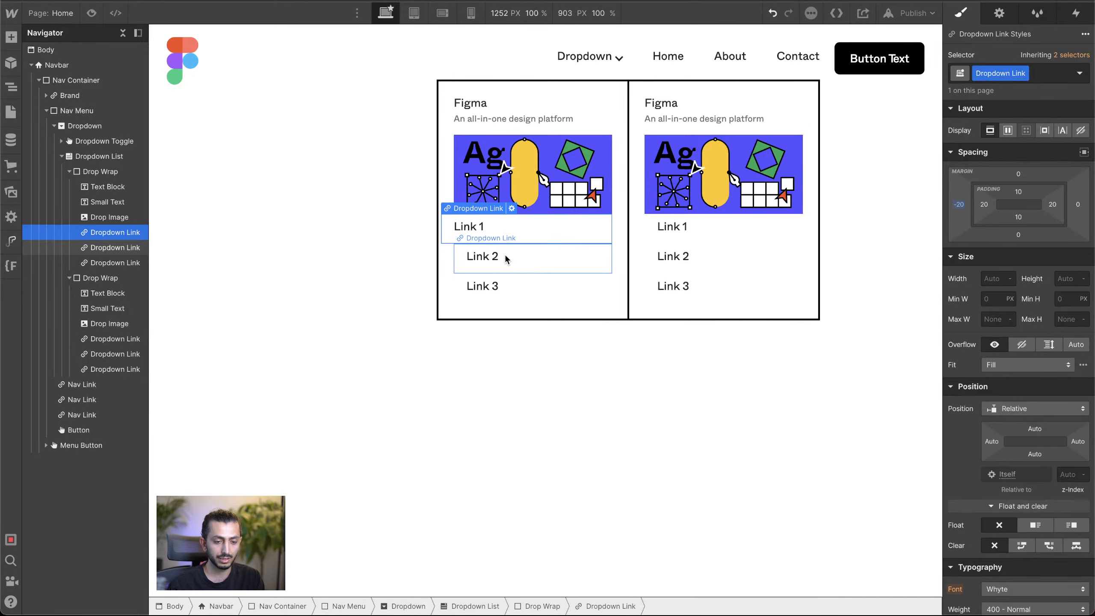
left_click(505, 254)
left_click(1024, 68)
key("super+v")
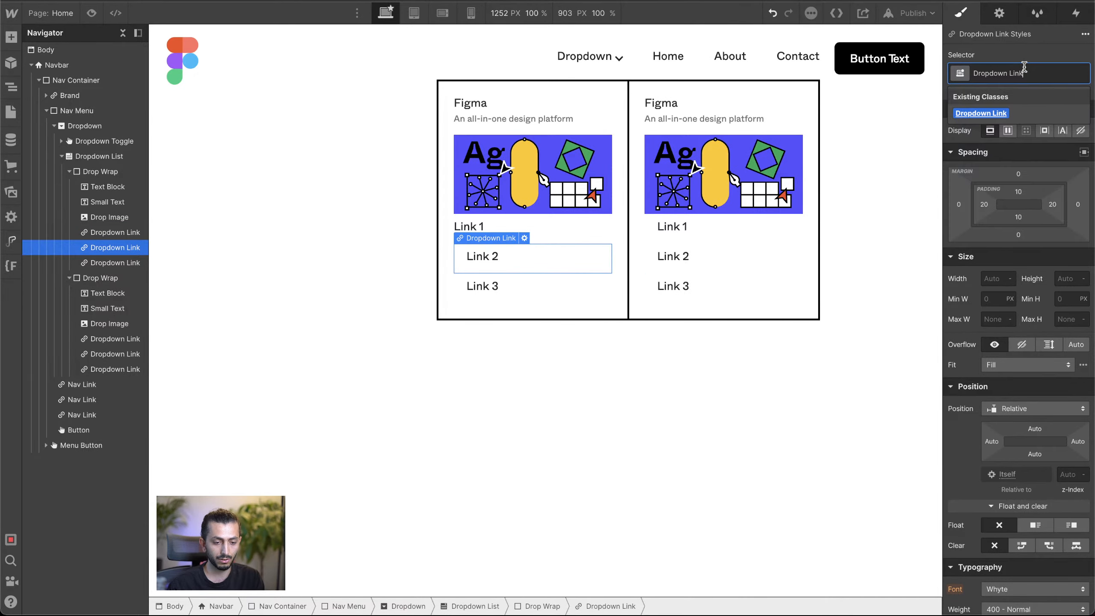
left_click(991, 112)
Step: Delete Link 3 from the first column and duplicate the styled Link 2 twice
left_click(529, 274)
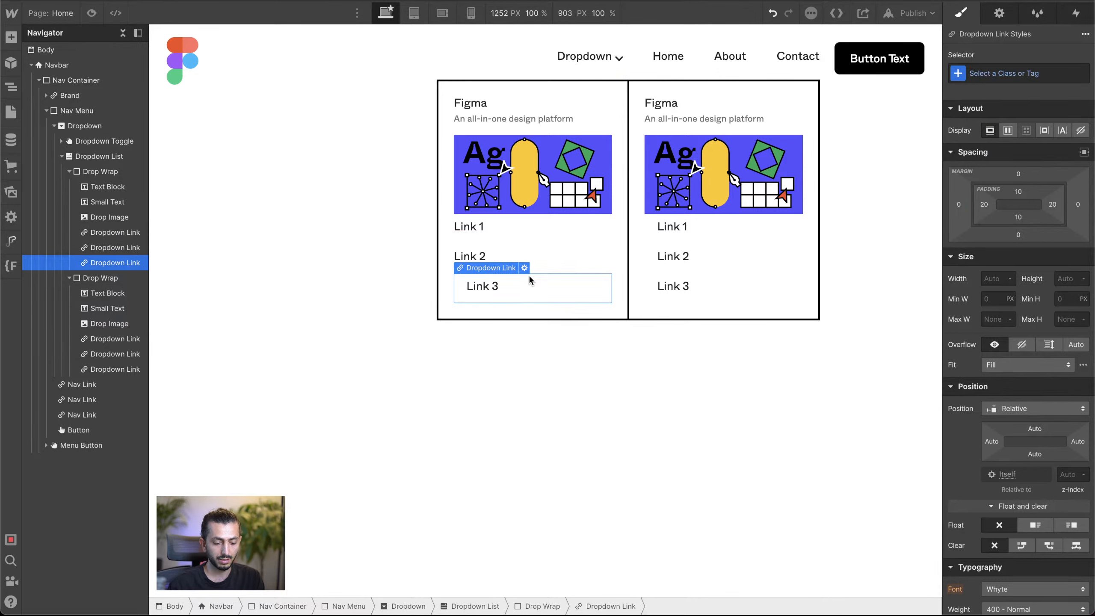
key("Delete")
key("super+d")
key("super+d")
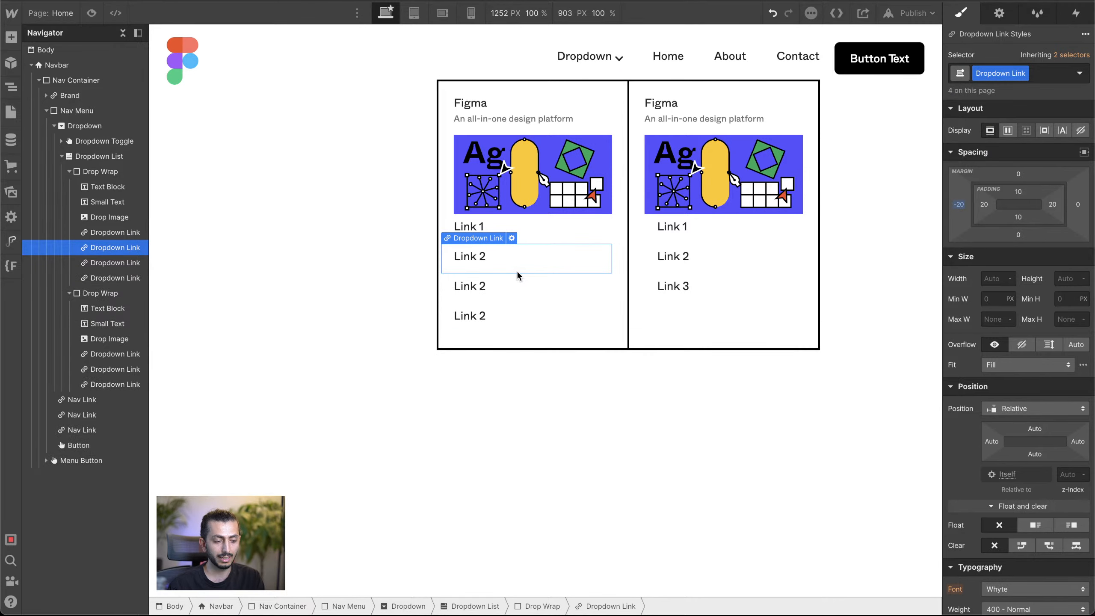
Step: Replace the three links in the dropdown's second column with three pasted copies of the styled Link 2
left_click(668, 287)
key("Delete")
key("Delete")
key("Delete")
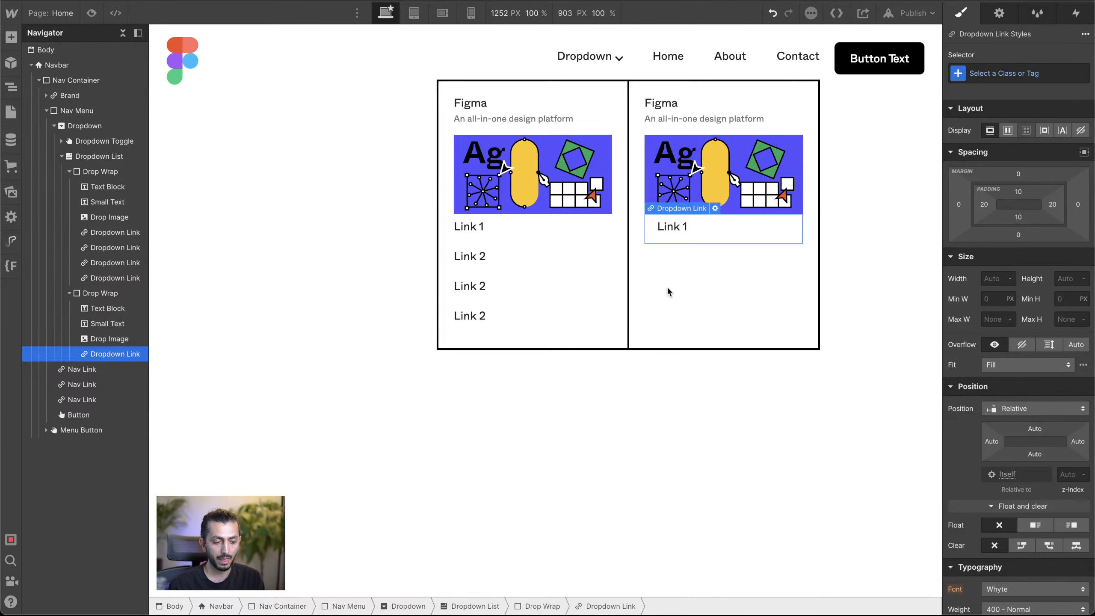
left_click(672, 230)
key("super+v")
key("super+v")
key("super+v")
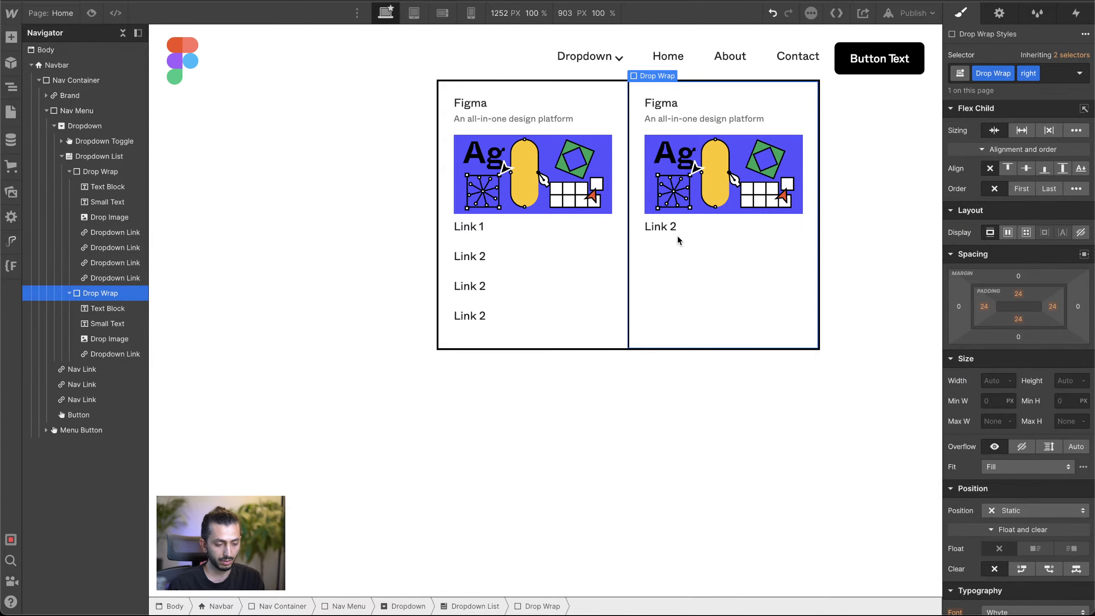
left_click(683, 230)
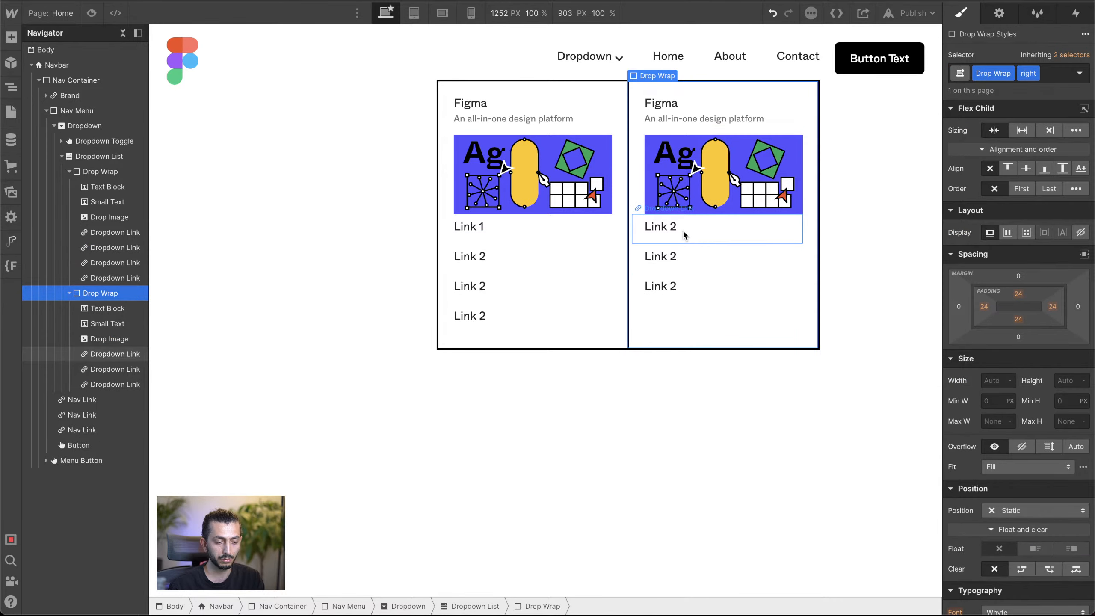
Step: Set the bottom margin of the Drop Image class to 18 using the second column's image
left_click(712, 198)
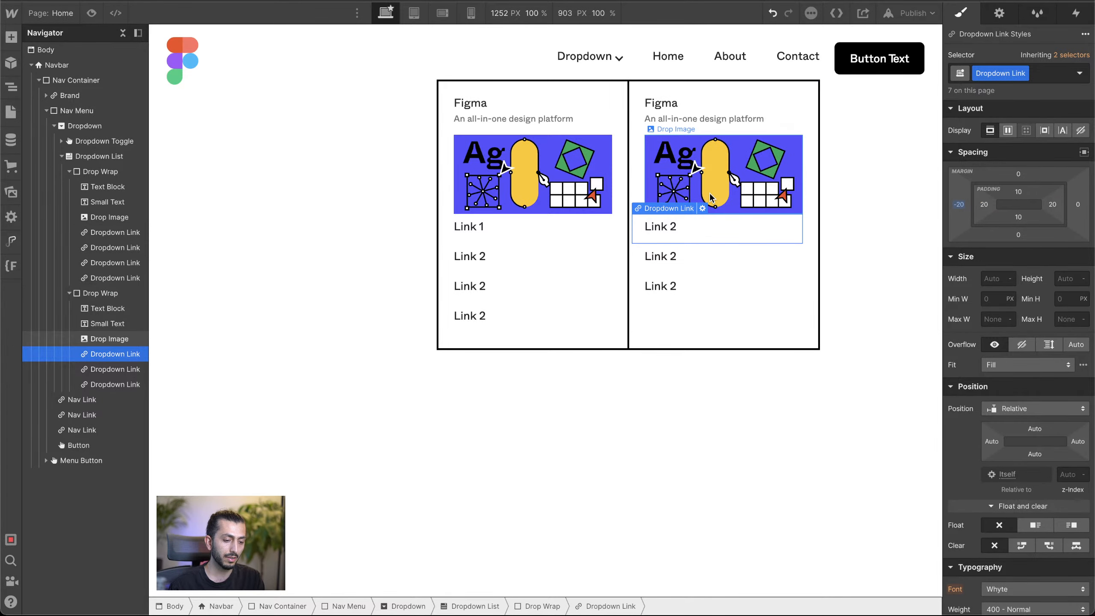
left_click_drag(1033, 179, 1033, 173)
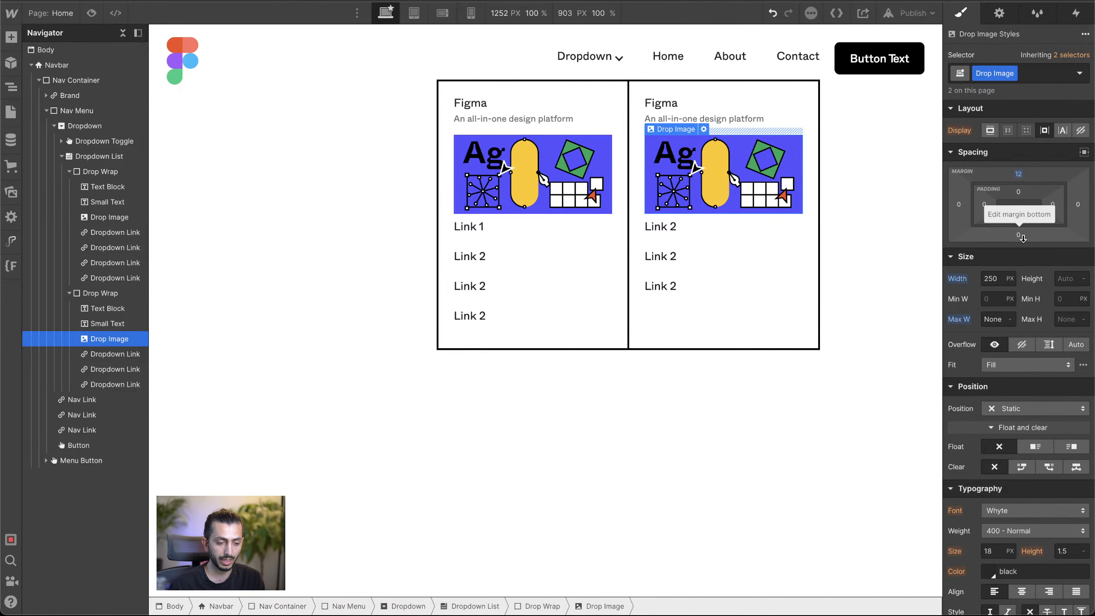
left_click_drag(1019, 235, 1023, 249)
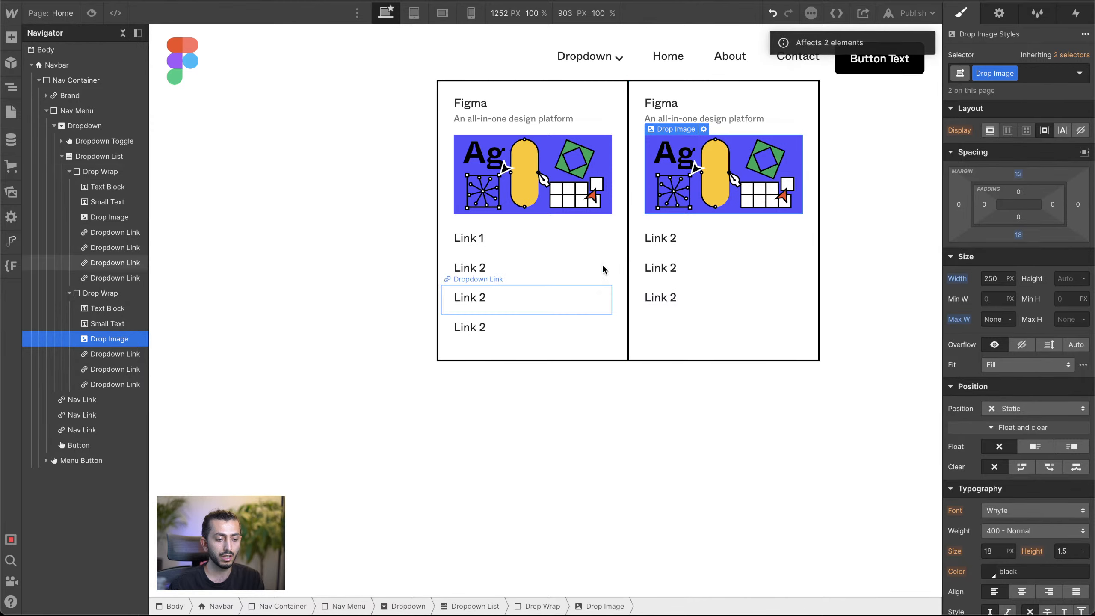
Step: Replace the second column's drop image with the 300 x 150 px asset whose name starts with 374c43b99a7d
left_click(704, 130)
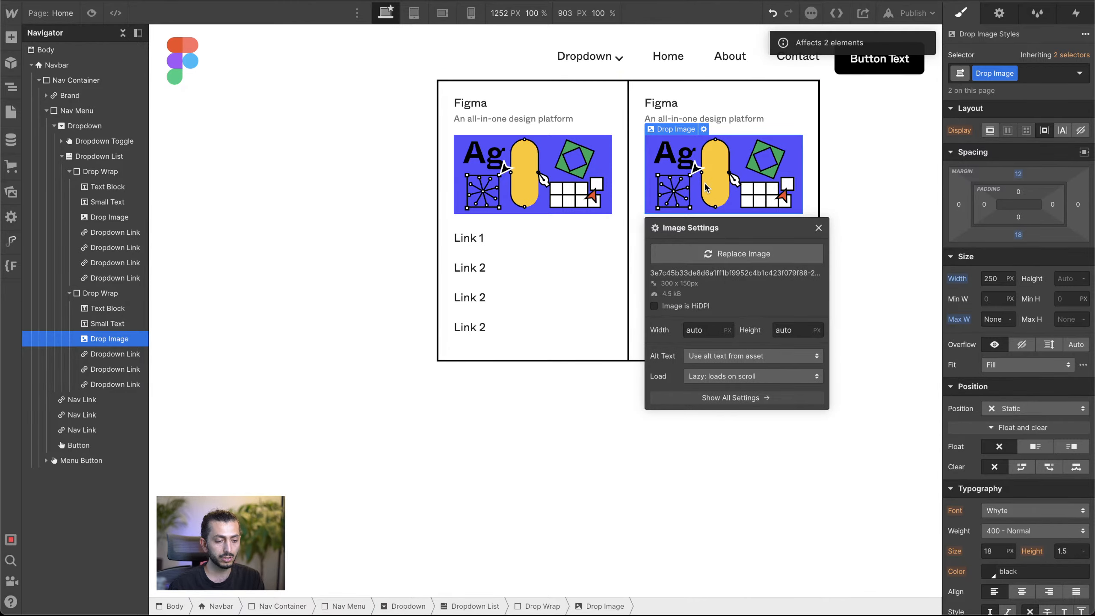
left_click(721, 254)
left_click(102, 136)
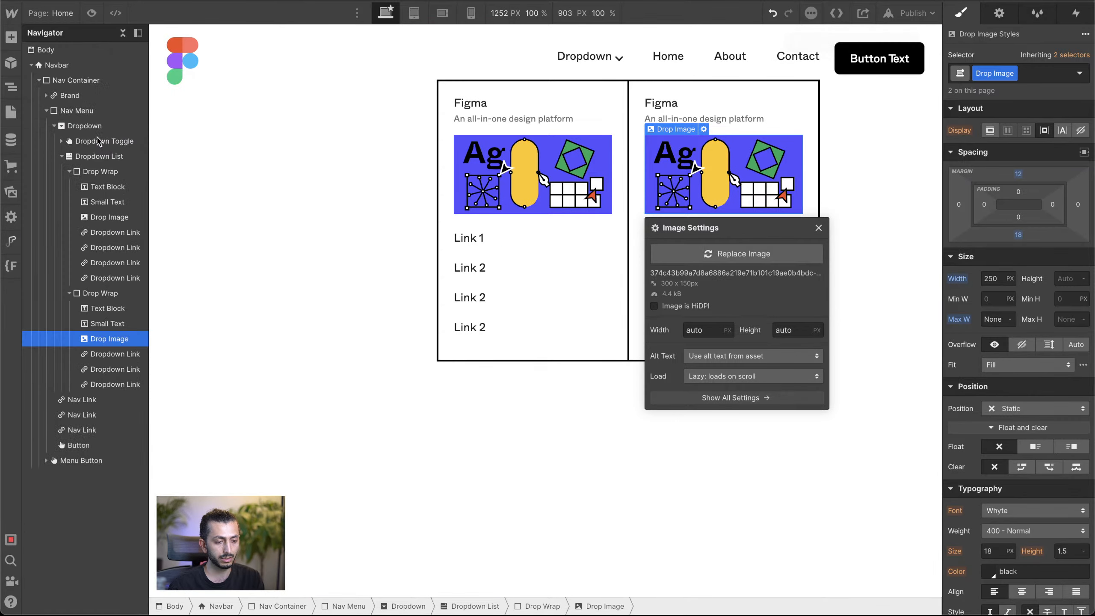
left_click(315, 190)
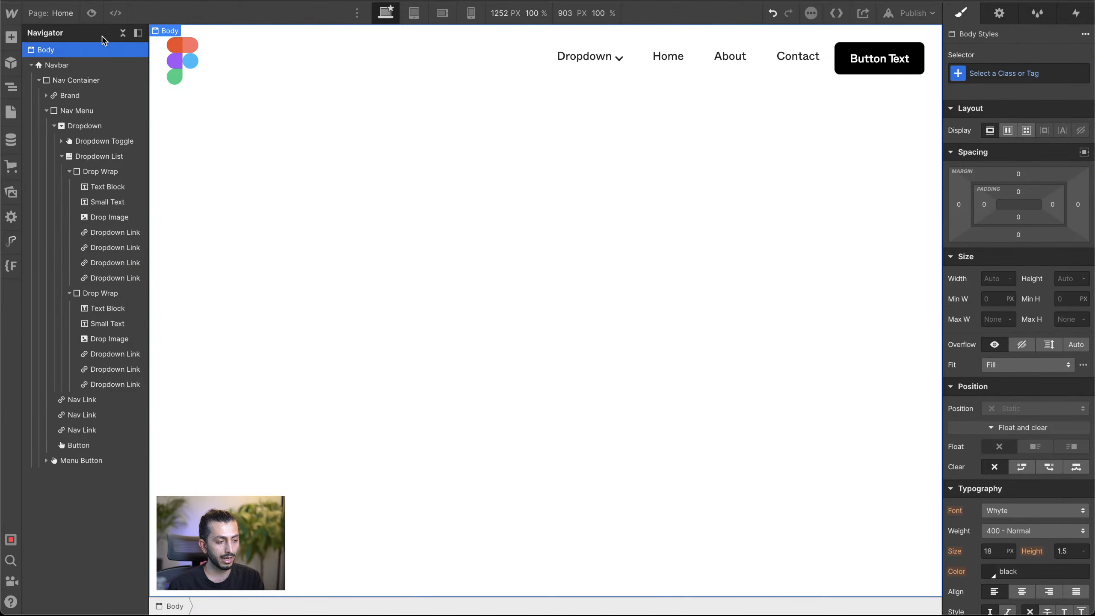
Step: Preview the page and test opening and closing the navbar dropdown, returning to the design view
left_click(91, 13)
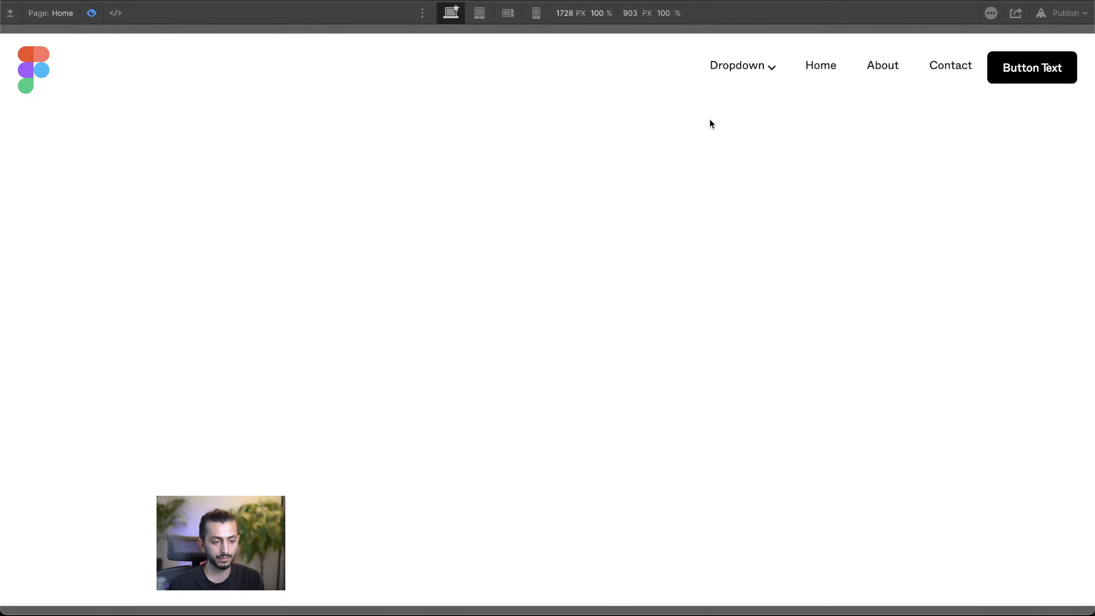
left_click(740, 71)
left_click(551, 119)
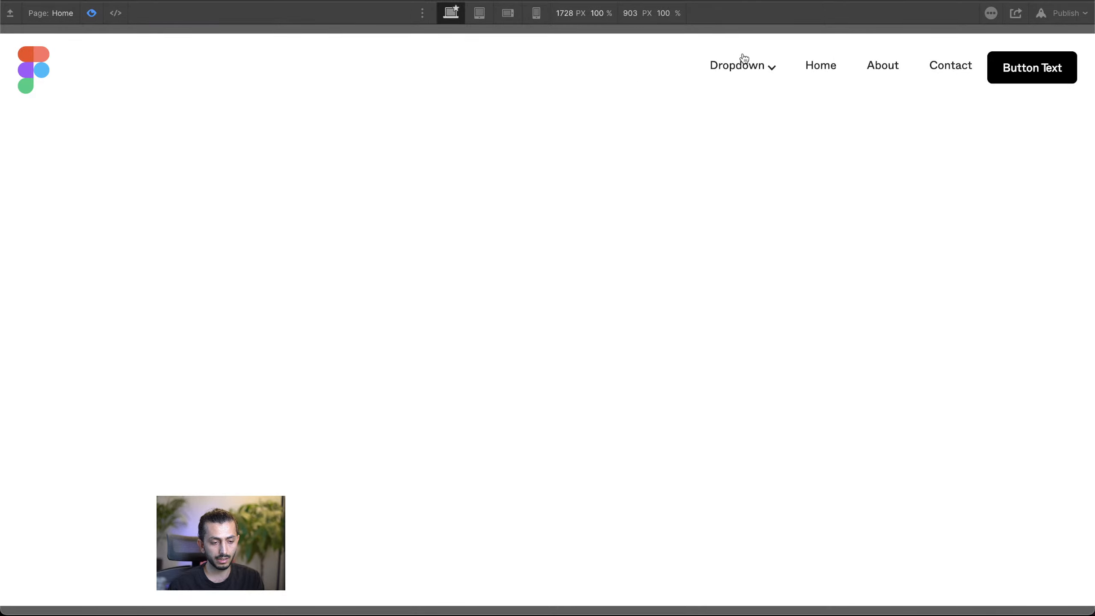
left_click(752, 65)
left_click(536, 142)
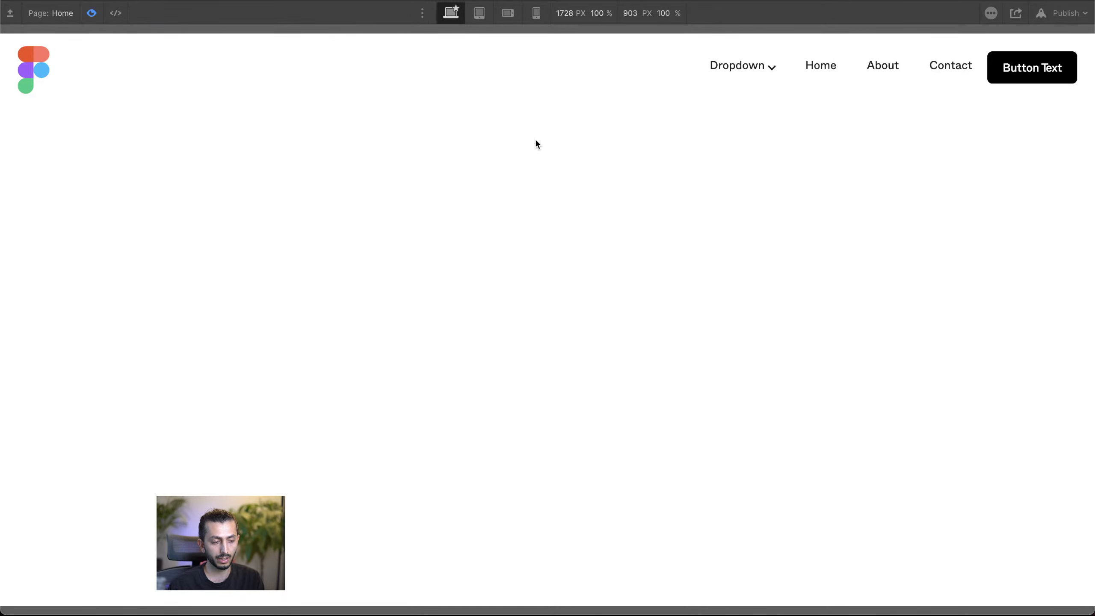
left_click(92, 13)
Step: Try opening the Dropdown Toggle's menu on hover, check it in preview, and turn the option back off
left_click(610, 67)
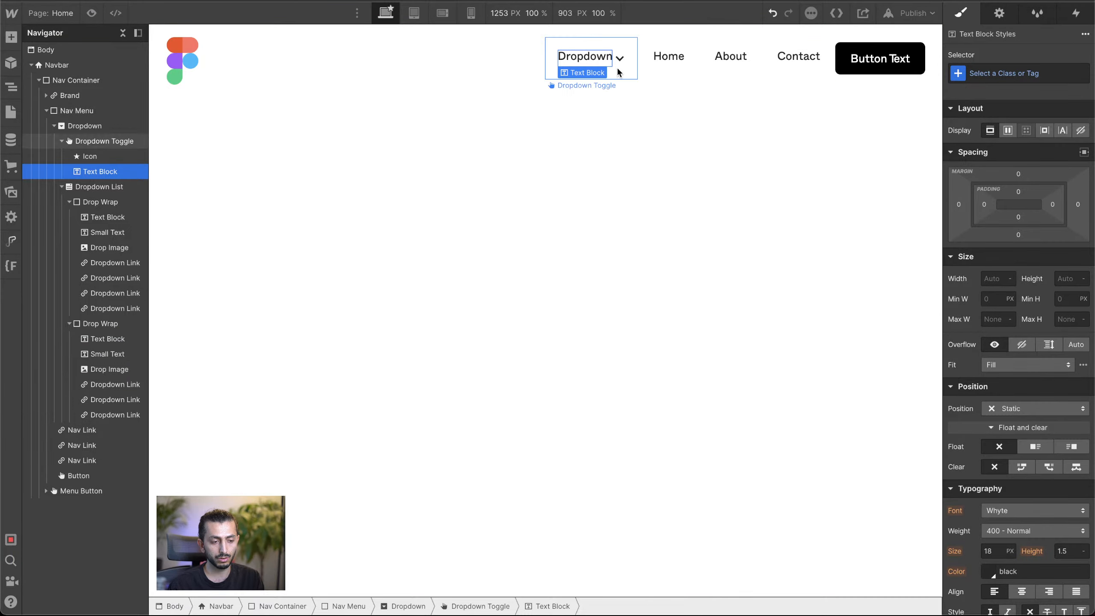
left_click(616, 72)
left_click(997, 14)
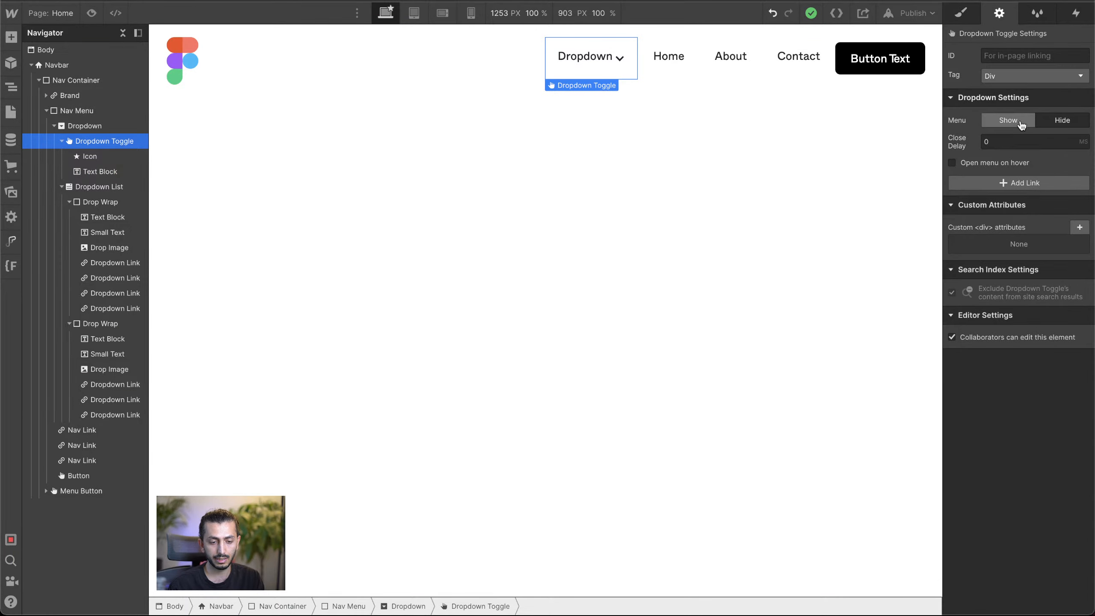
left_click(952, 163)
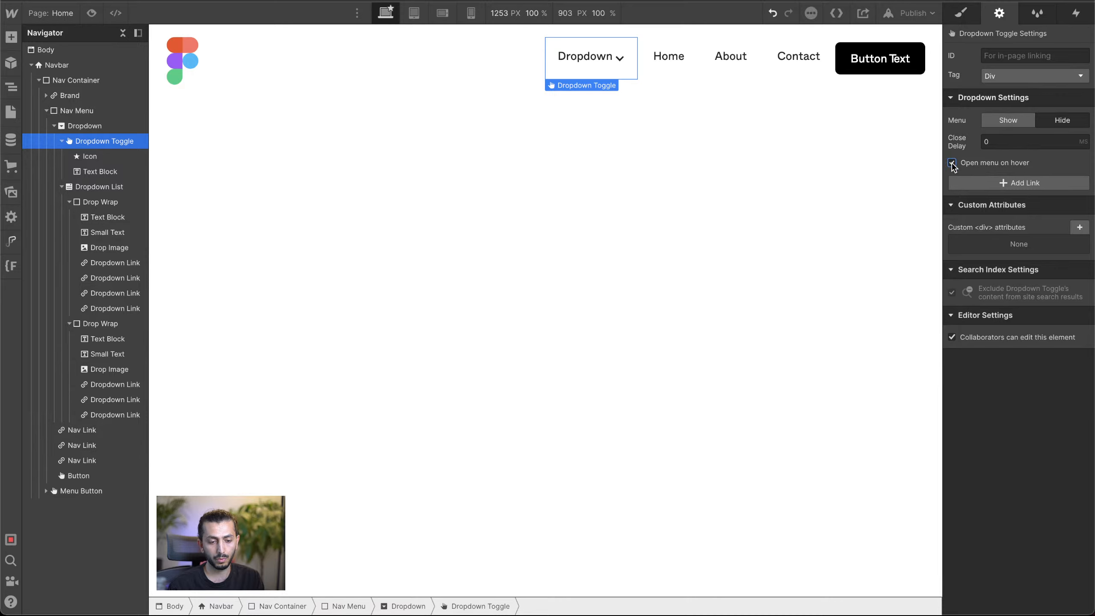
left_click(651, 148)
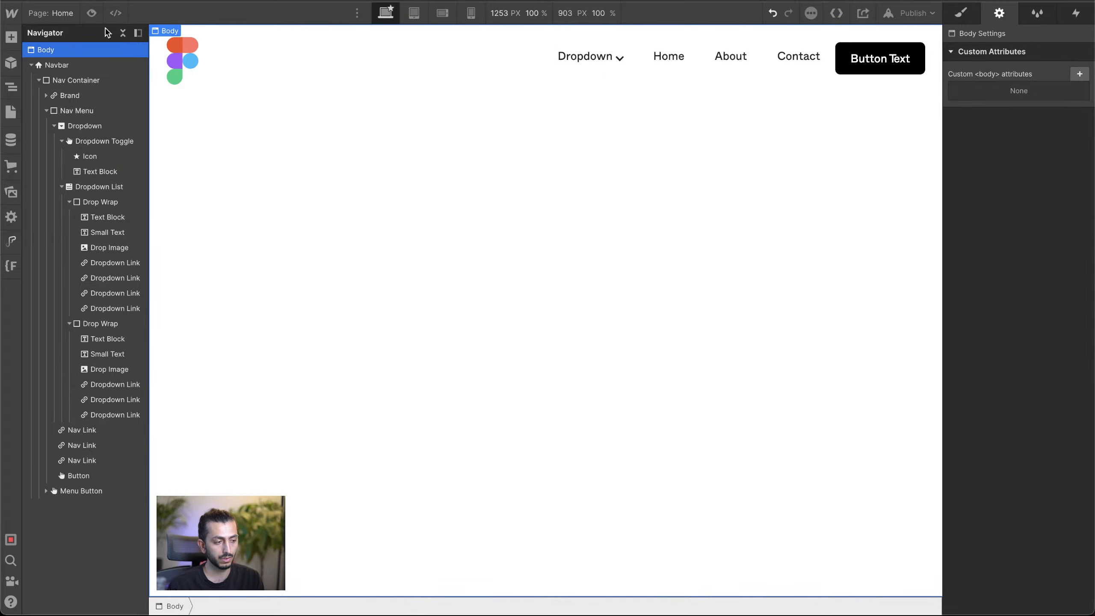
left_click(91, 13)
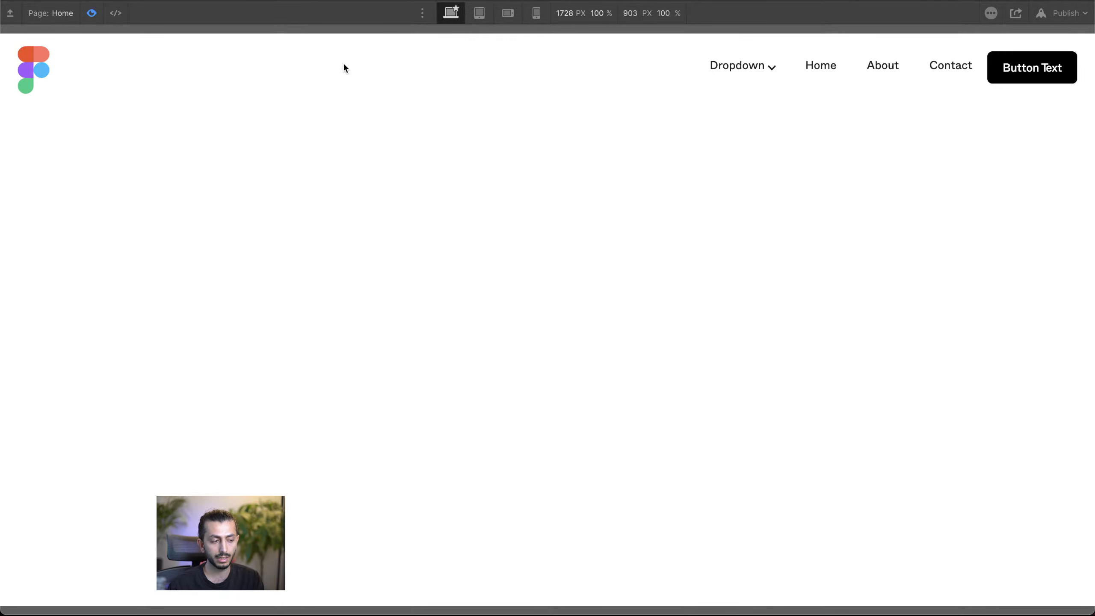
left_click(90, 17)
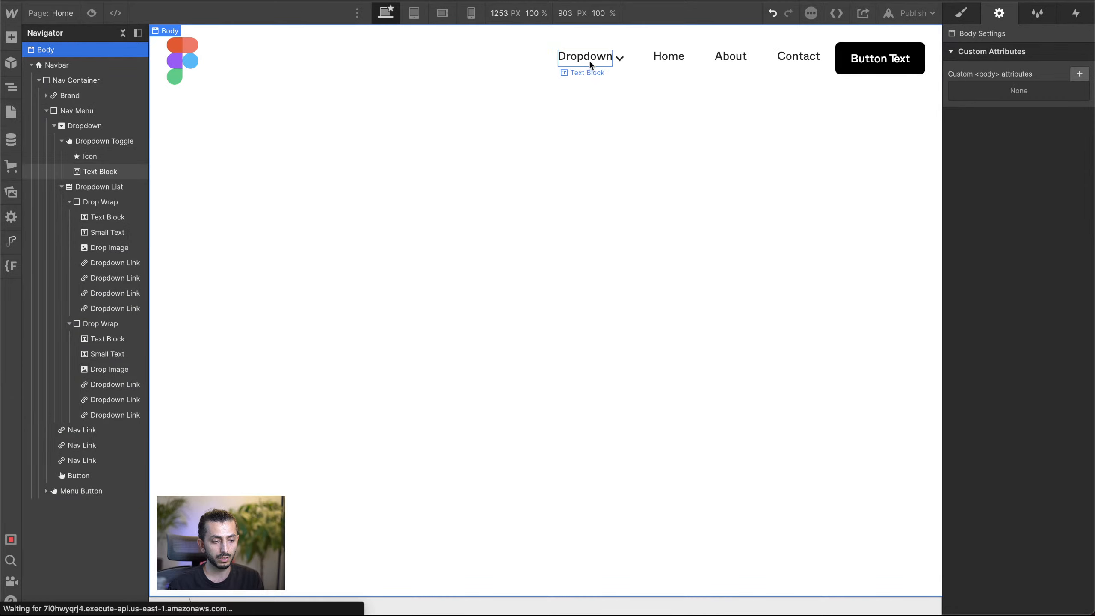
left_click(612, 76)
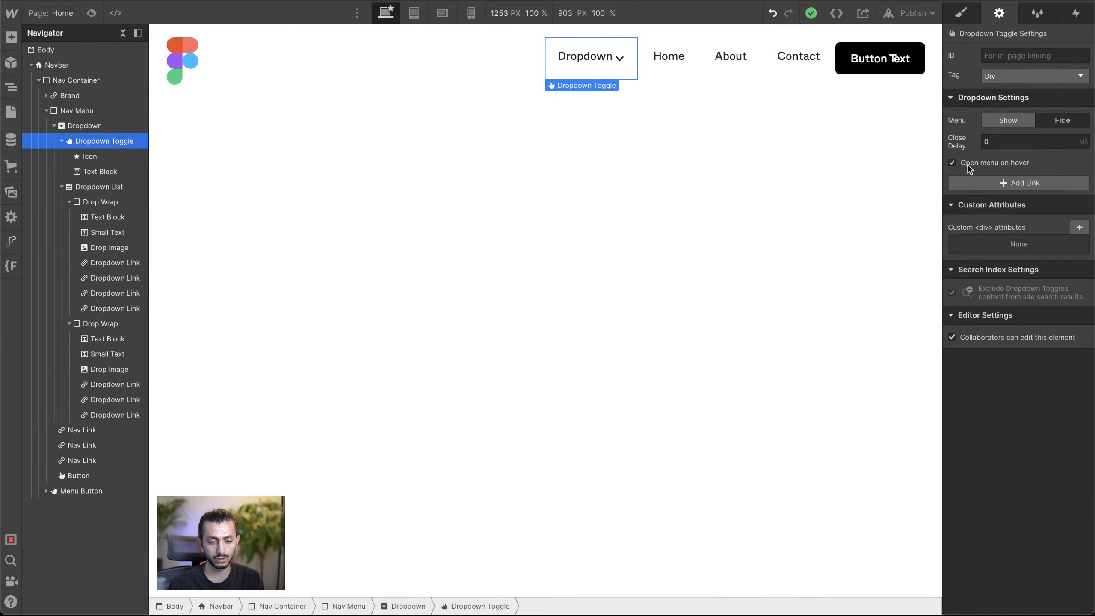
left_click(952, 164)
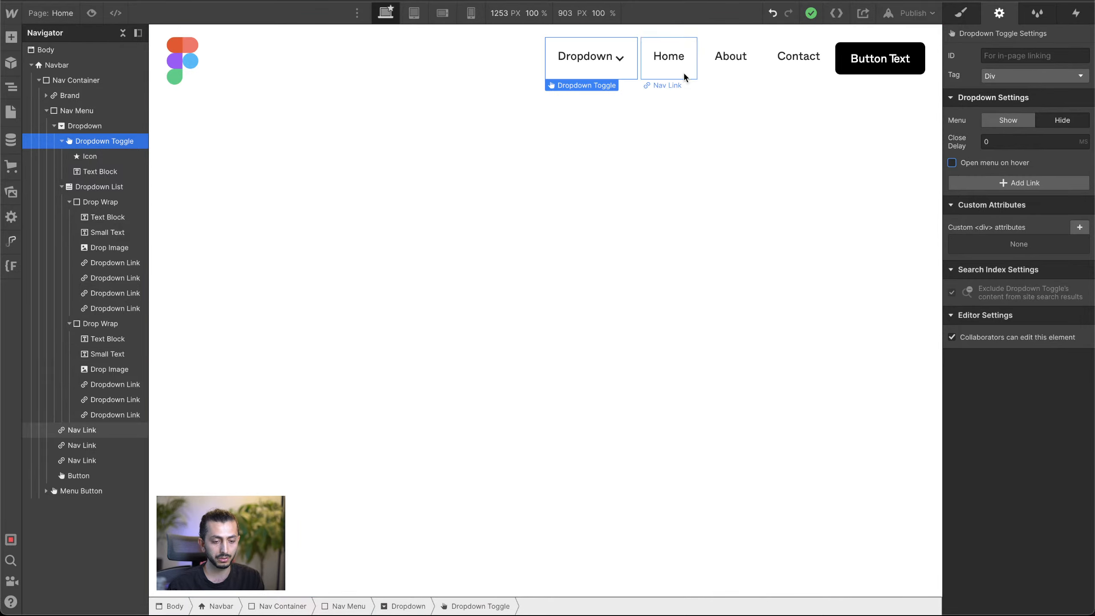
Step: Compare the navbar's dropdown arrow and toggle with the dropdown menus on the Figma reference site
left_click(619, 59)
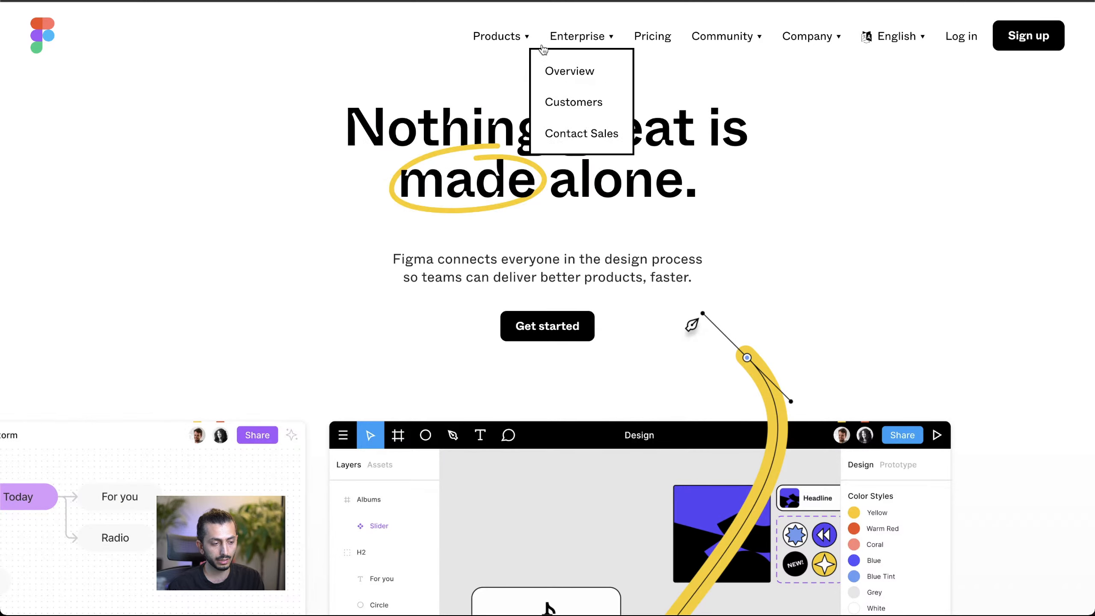
mouse_move(477, 23)
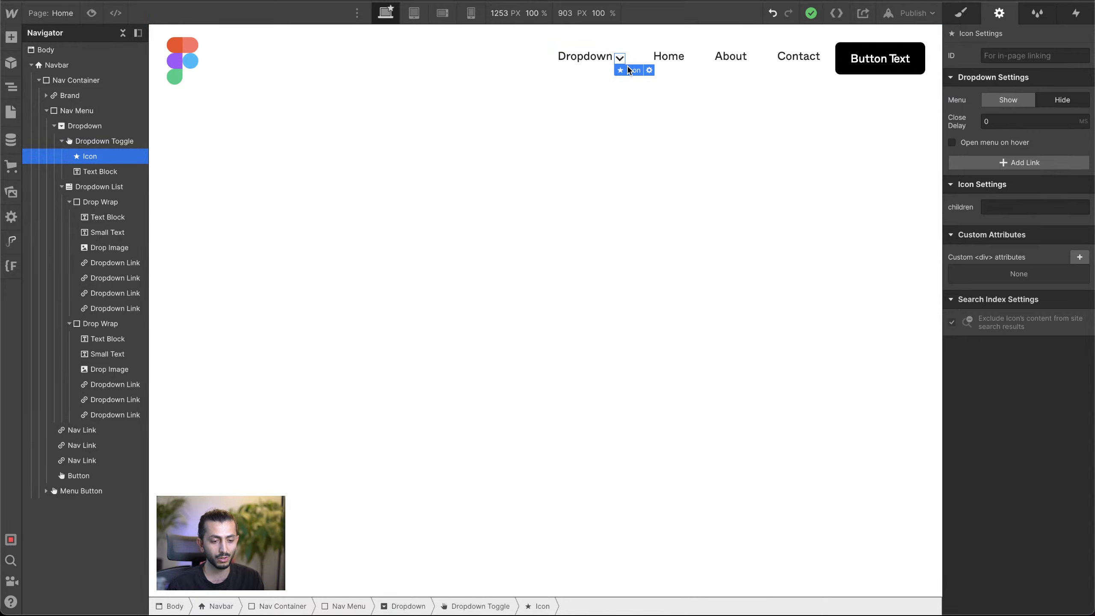
left_click(591, 97)
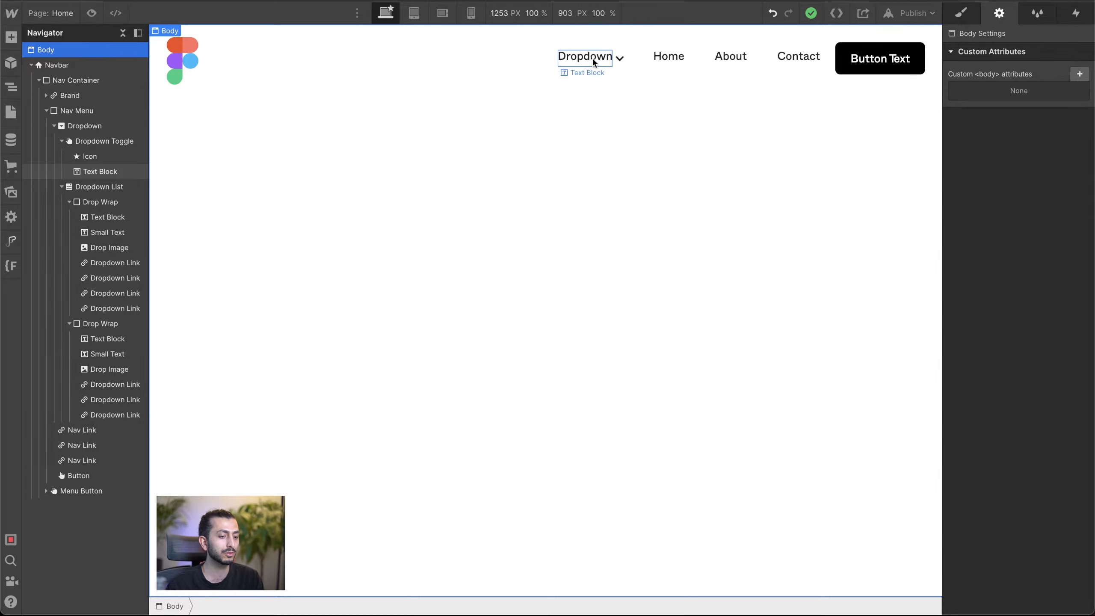
left_click(618, 64)
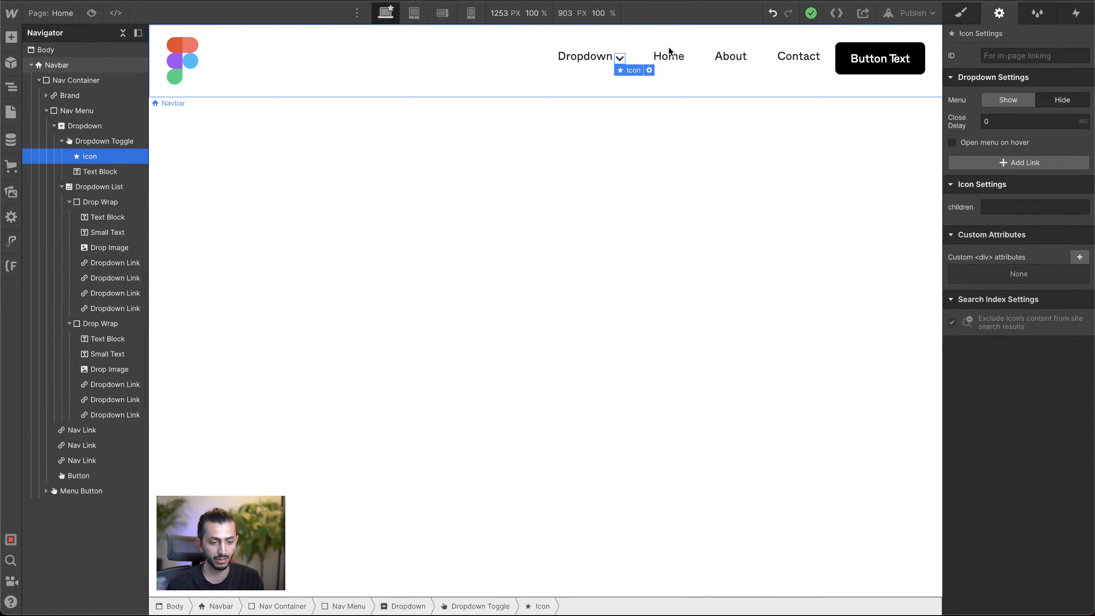
Step: Change the navbar button's text to "Sign Up"
left_click(871, 70)
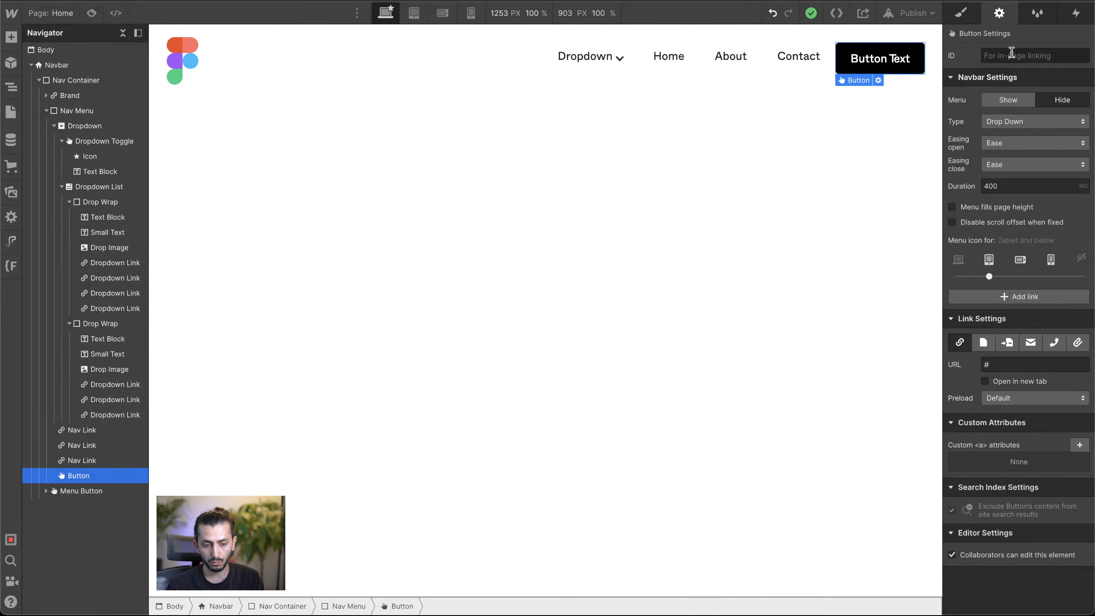
left_click(961, 13)
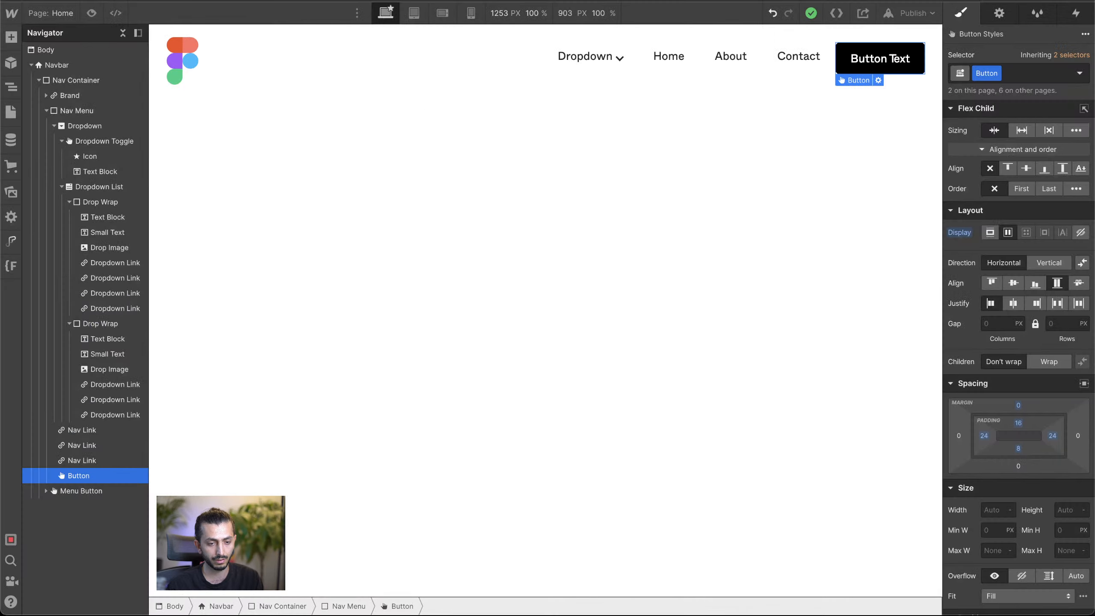
double_click(868, 58)
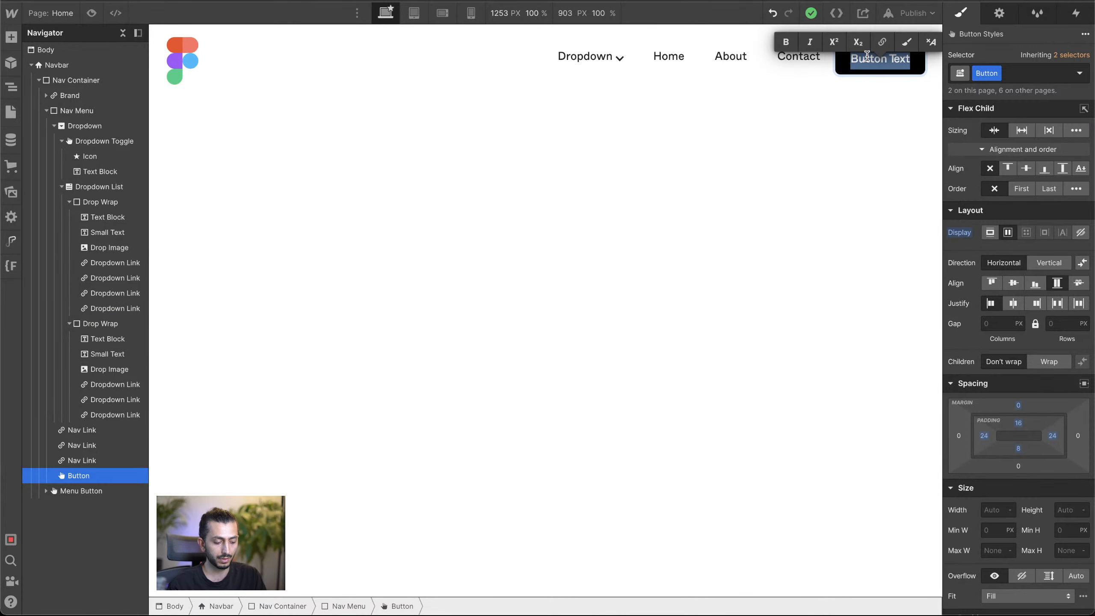
type("Sign ")
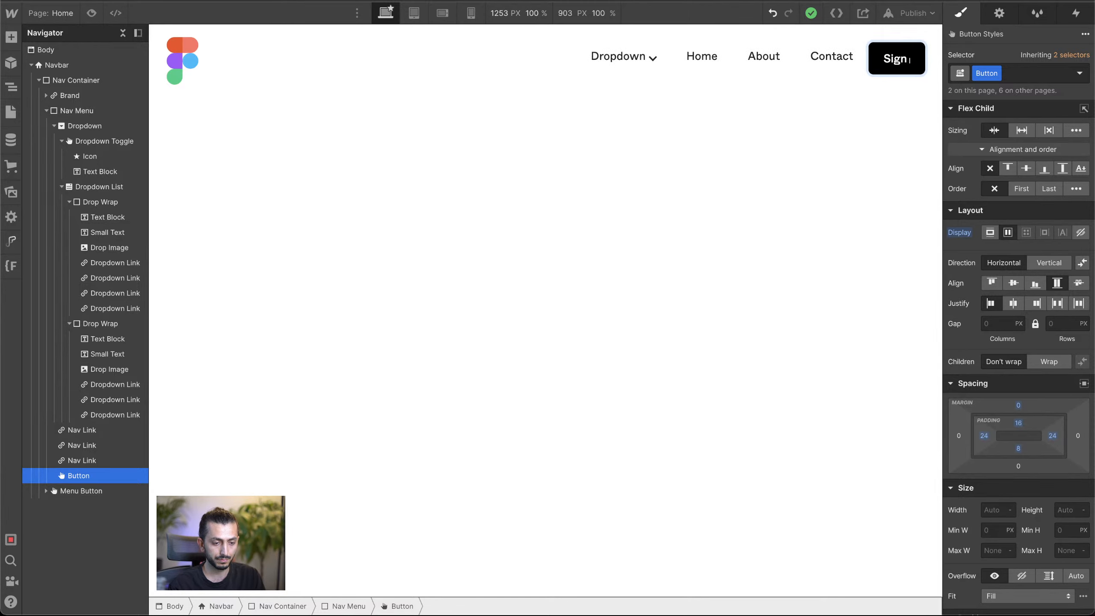
type("Up")
left_click(832, 127)
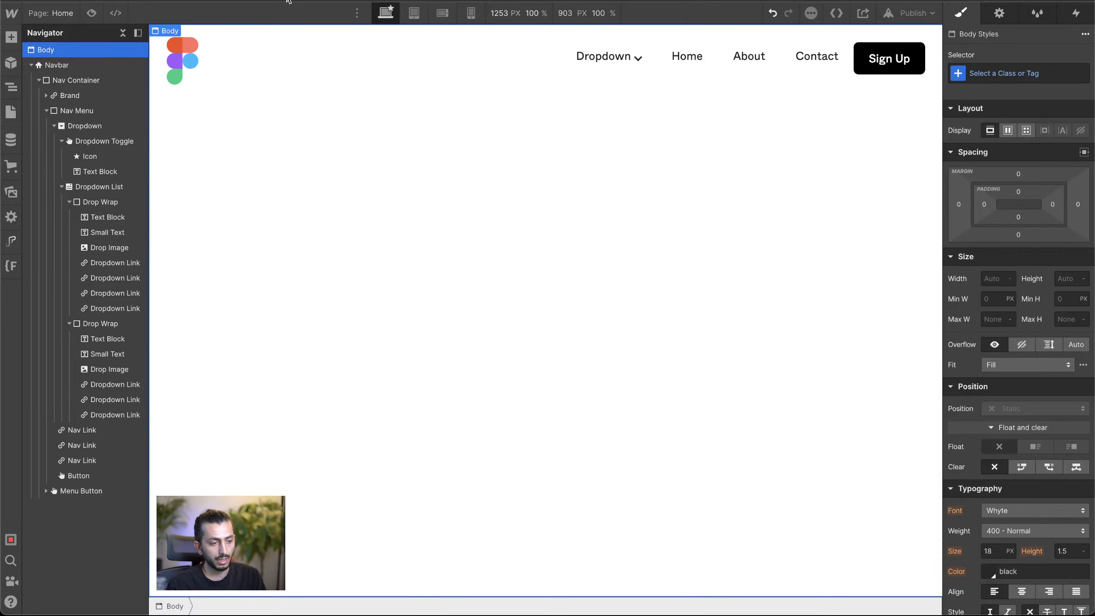
Step: Preview the page at the tablet breakpoint, open the hamburger menu and test its Dropdown item
left_click(414, 13)
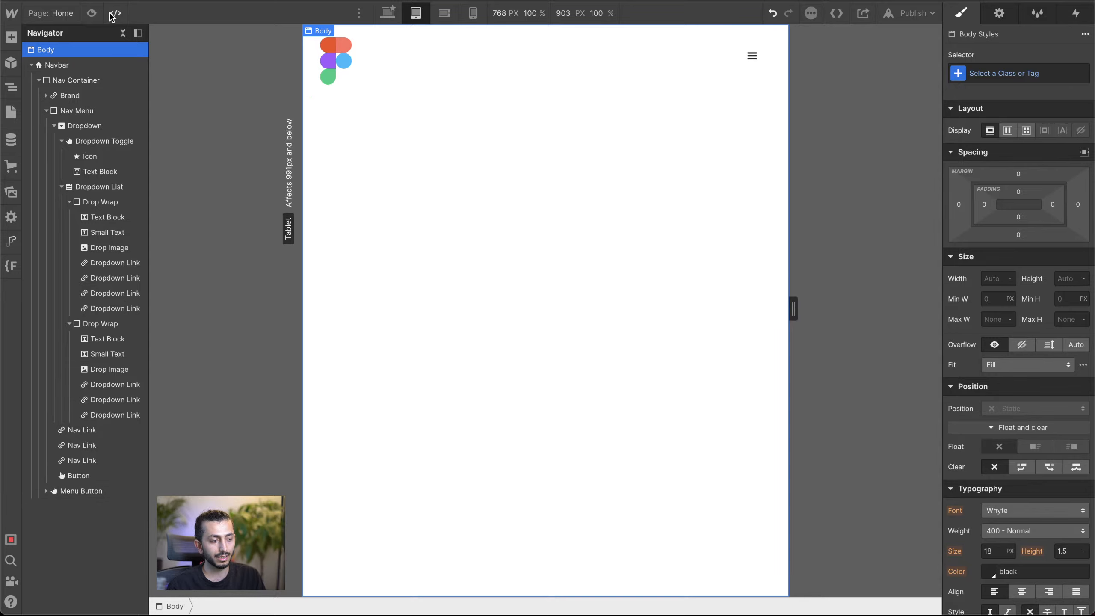
left_click(91, 13)
left_click(758, 71)
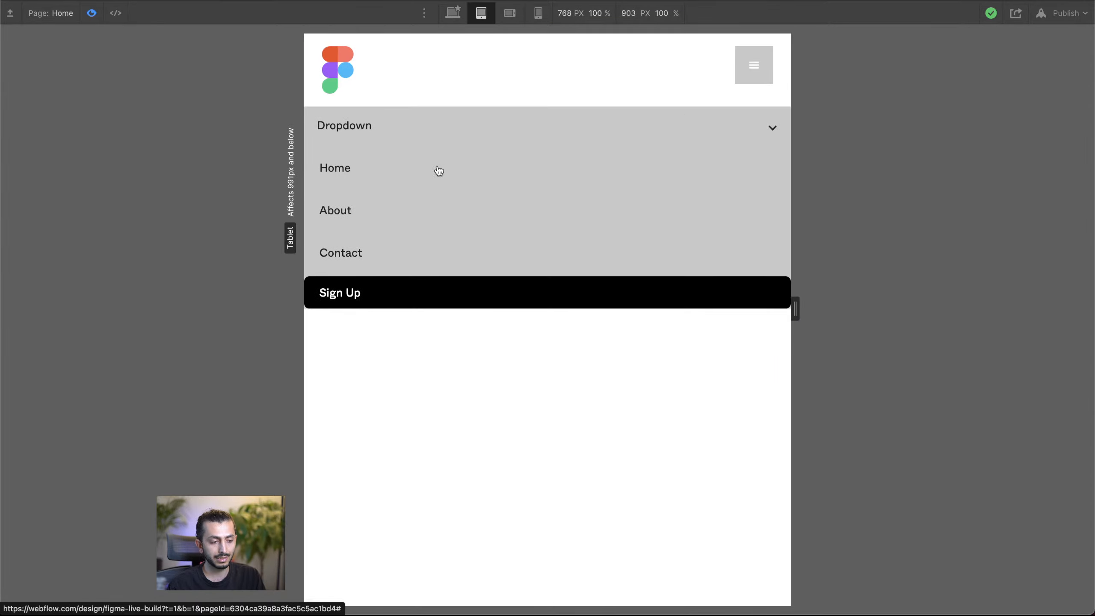
left_click(701, 128)
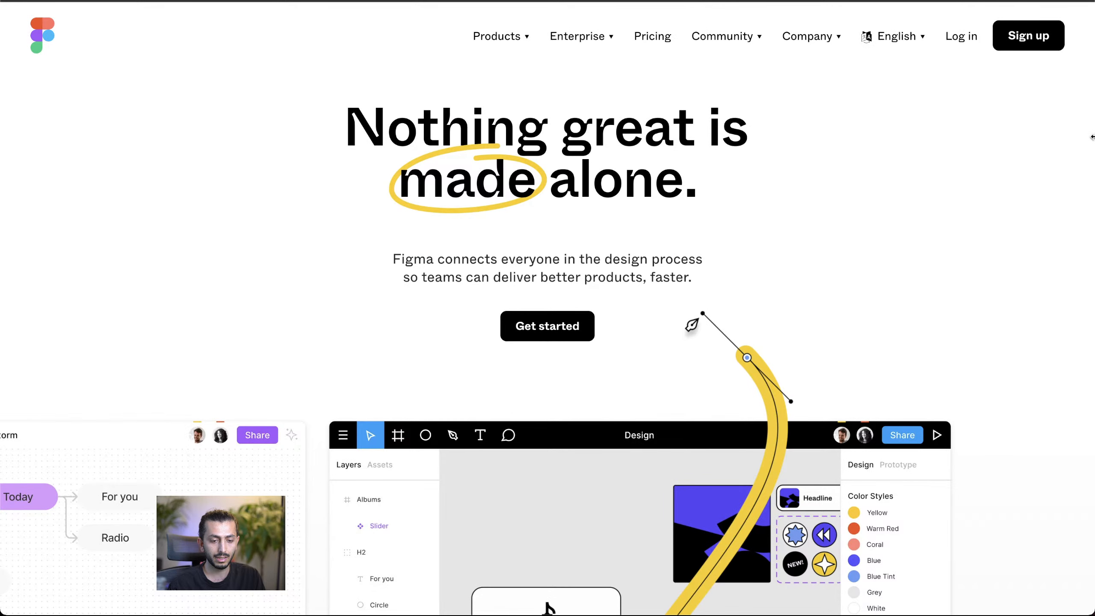
Step: Switch to the Figma reference site, narrow its browser window, and examine the collapsed navigation menu with Products expanded
mouse_move(1093, 137)
left_mouse_down()
mouse_move(826, 135)
mouse_move(1093, 133)
left_mouse_up()
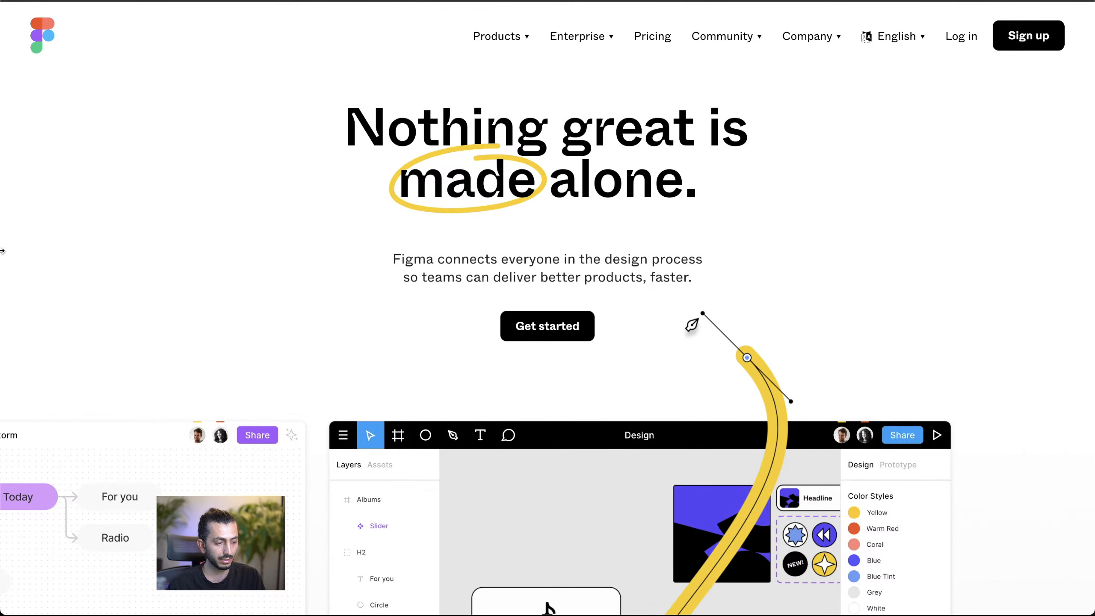
left_click_drag(2, 251, 452, 242)
left_click(1066, 32)
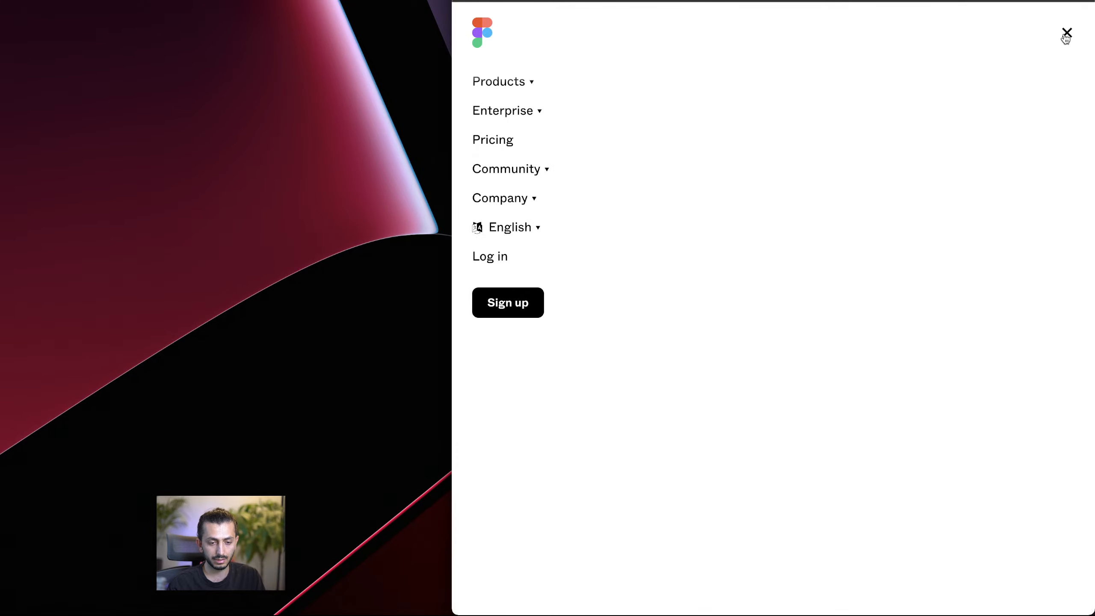
left_click(511, 85)
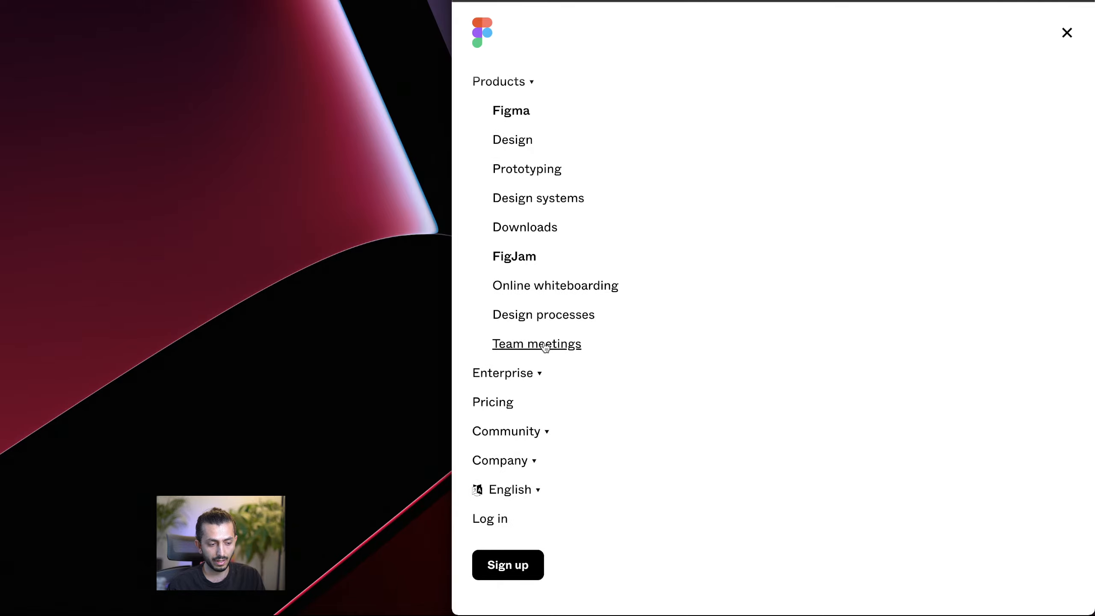
Step: Close the reference site's menu, return to Webflow, and widen the window and preview canvas to the desktop breakpoint
left_click(1067, 33)
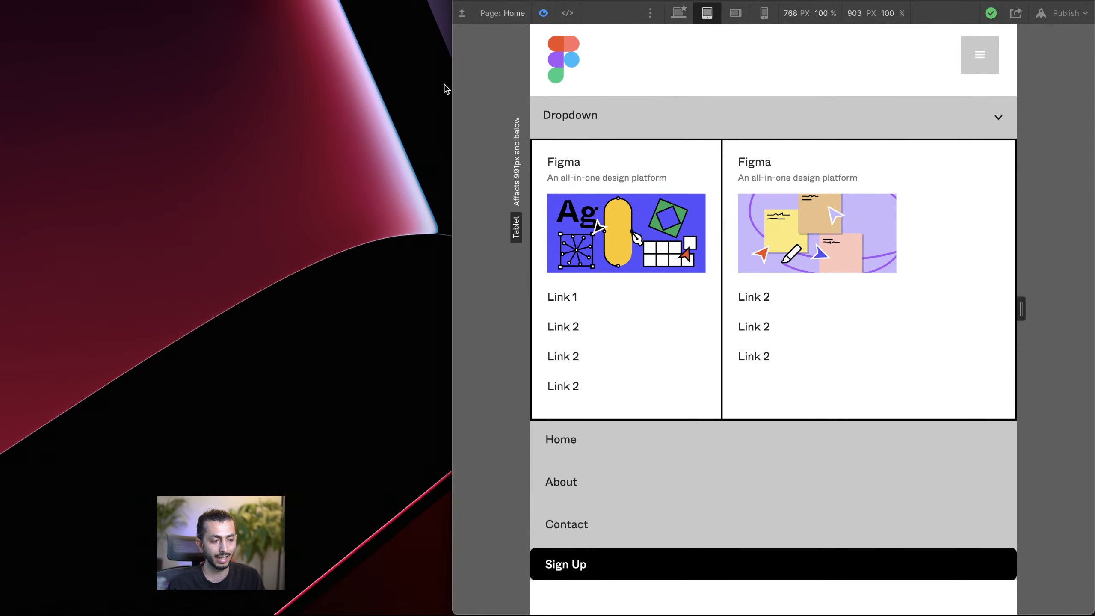
left_click_drag(446, 84, 3, 172)
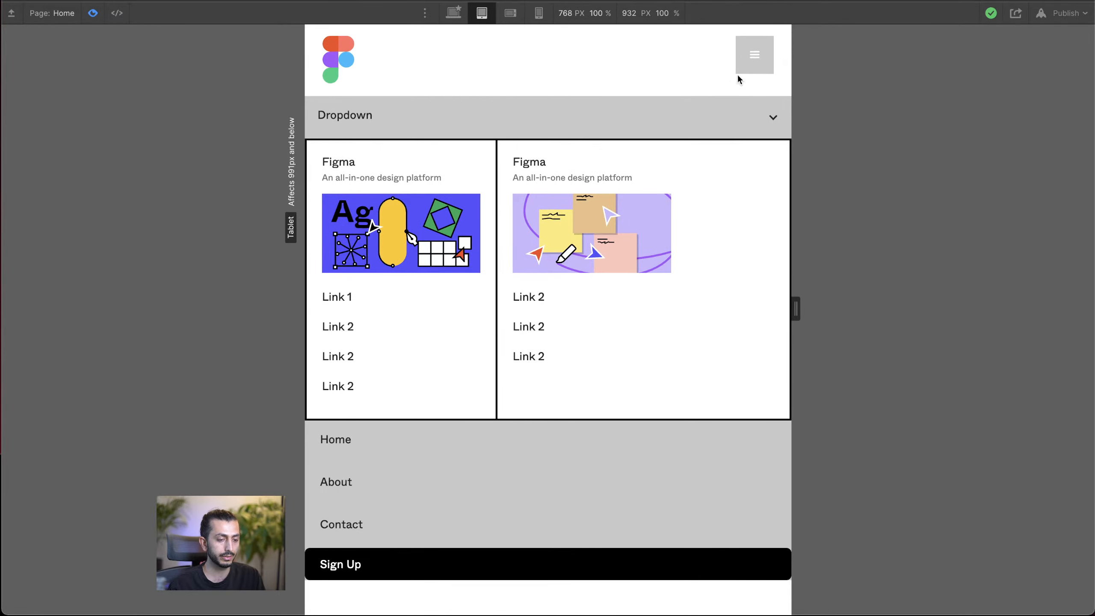
left_click_drag(797, 308, 1093, 308)
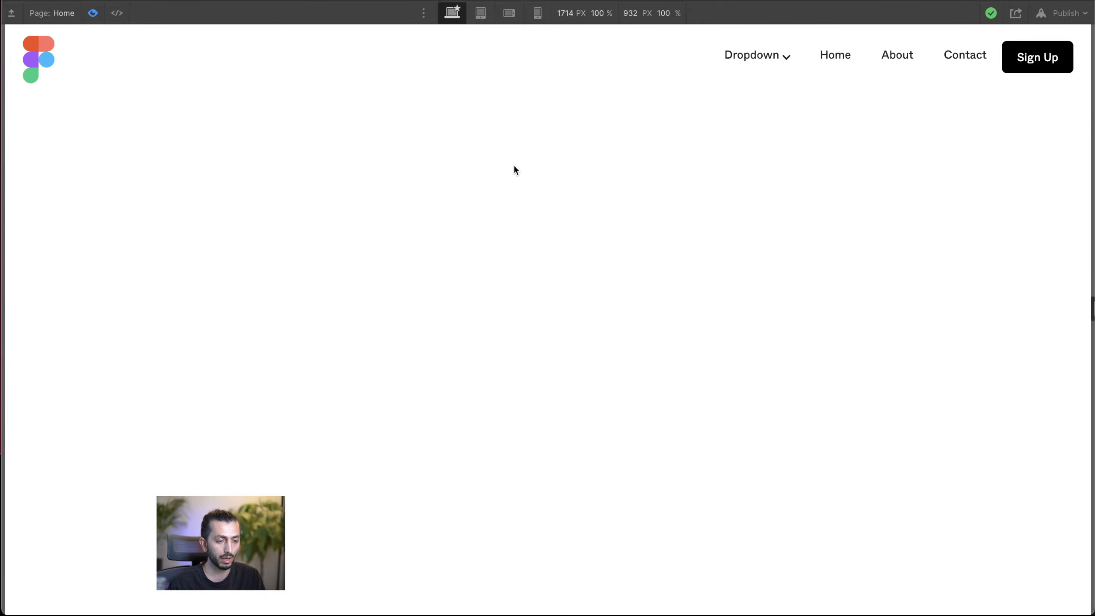
Step: Exit the page preview and collapse the Navbar element's hierarchy under Body
left_click(92, 14)
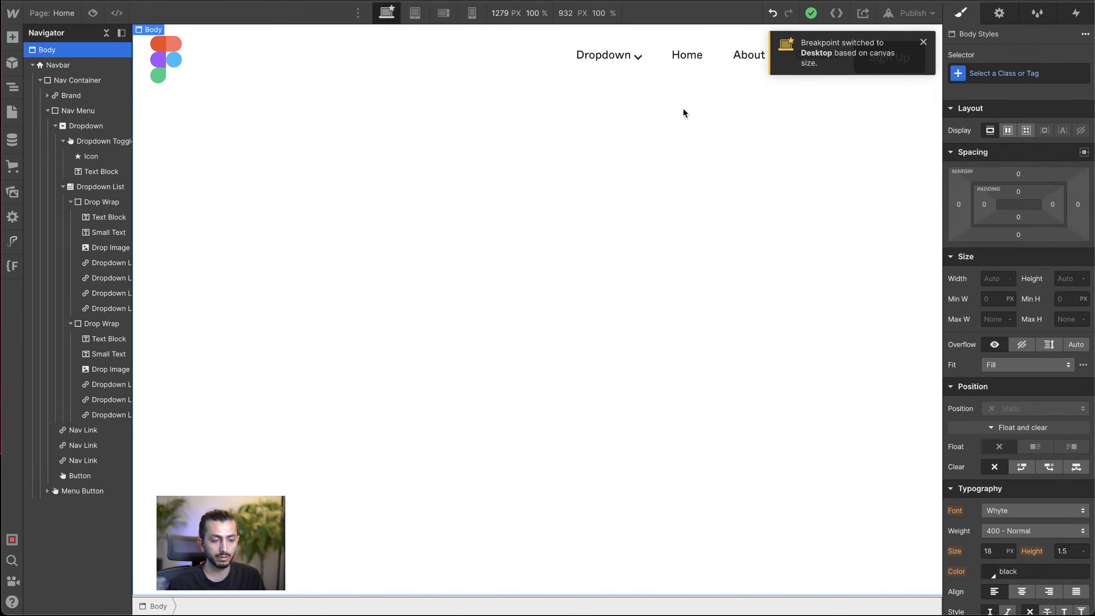
left_click(925, 43)
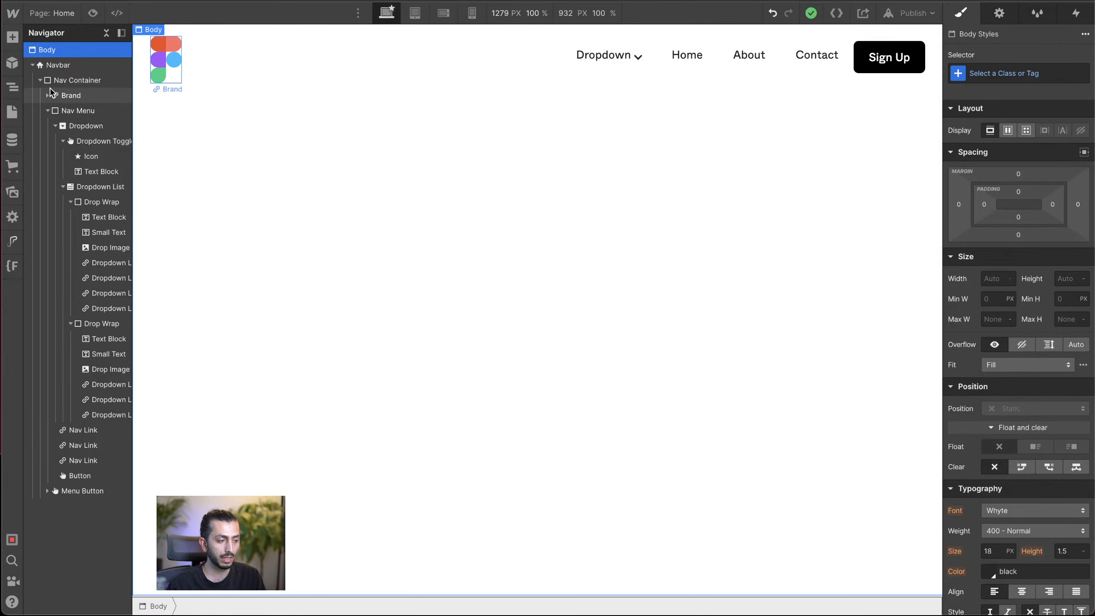
left_click(33, 64)
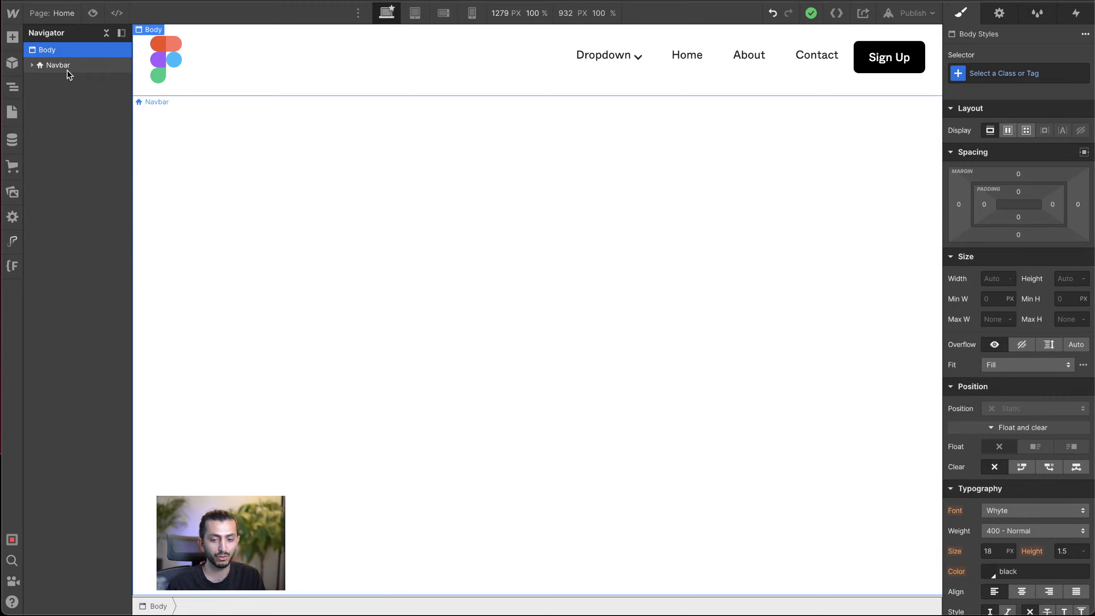
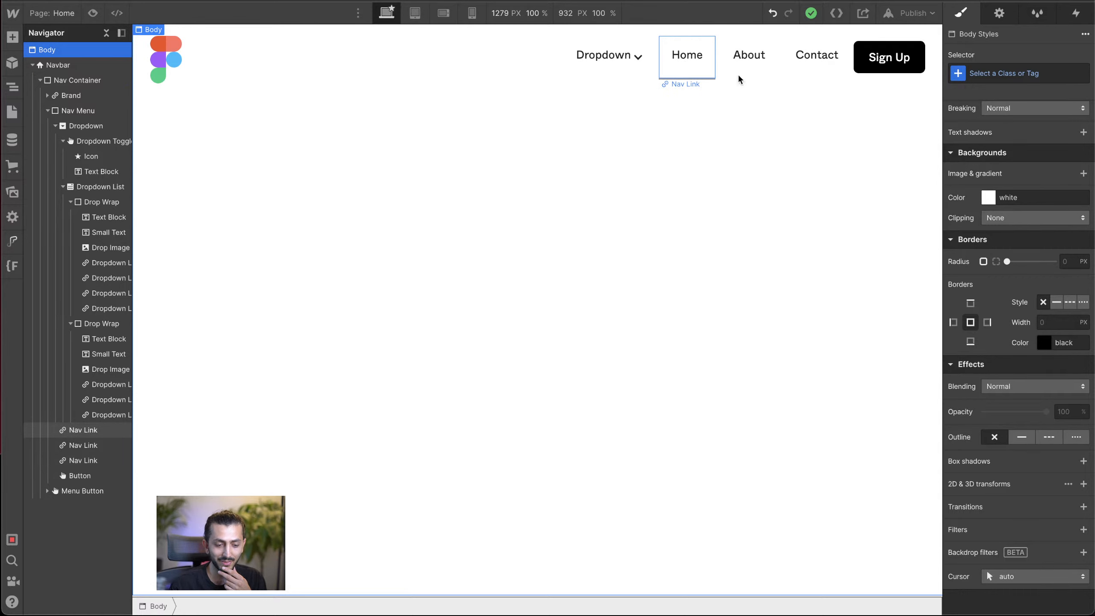
Step: In the Home Nav Link's hover state, change the box shadow to the Inside type with an angle of 0 degrees
left_click(1079, 80)
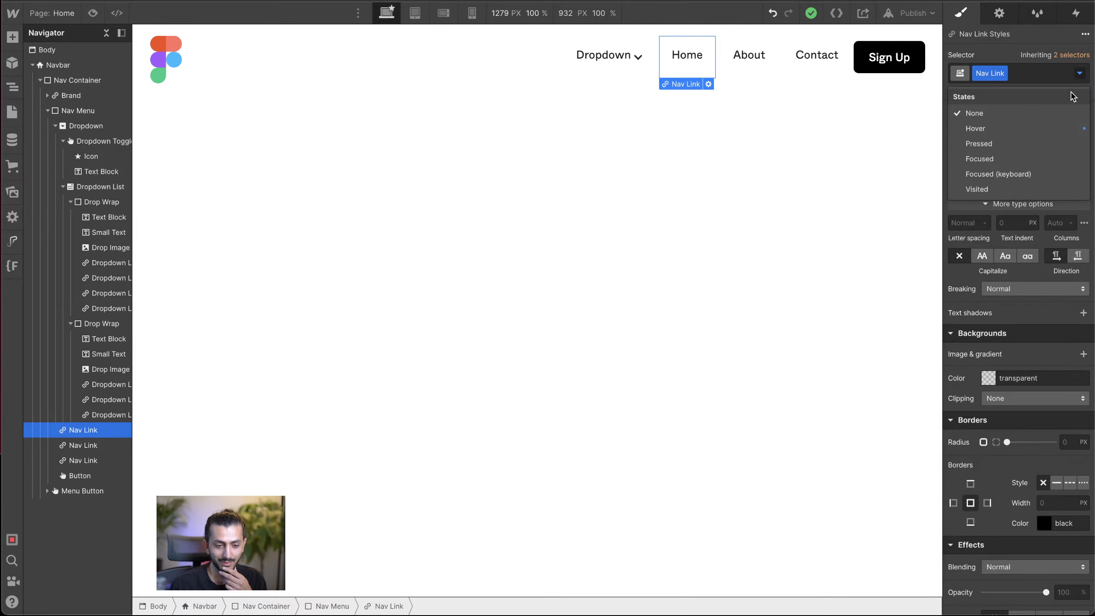
left_click(1048, 129)
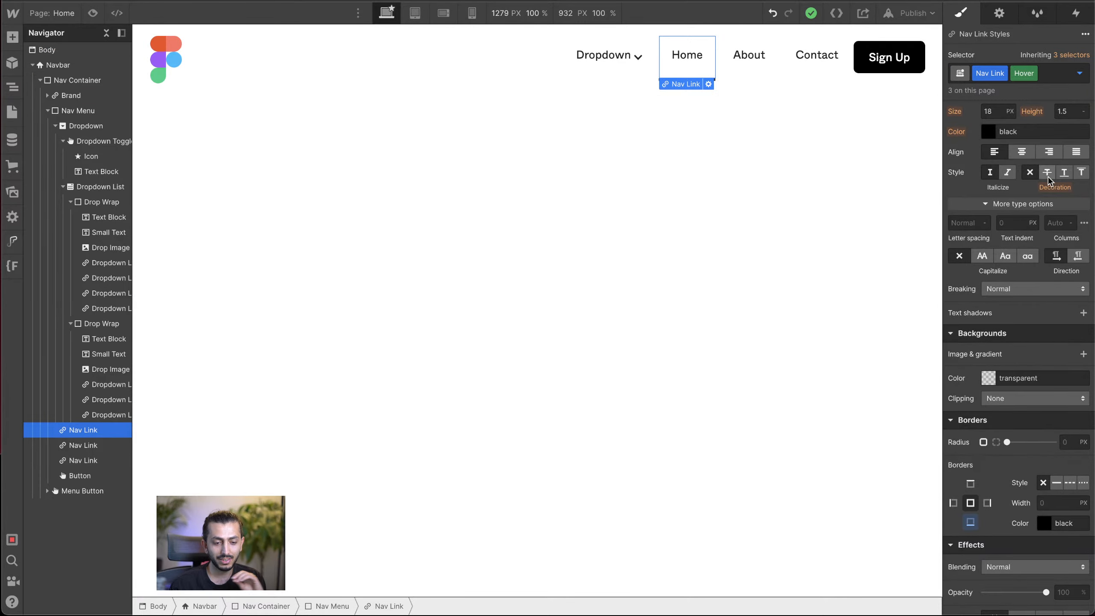
left_click(974, 521)
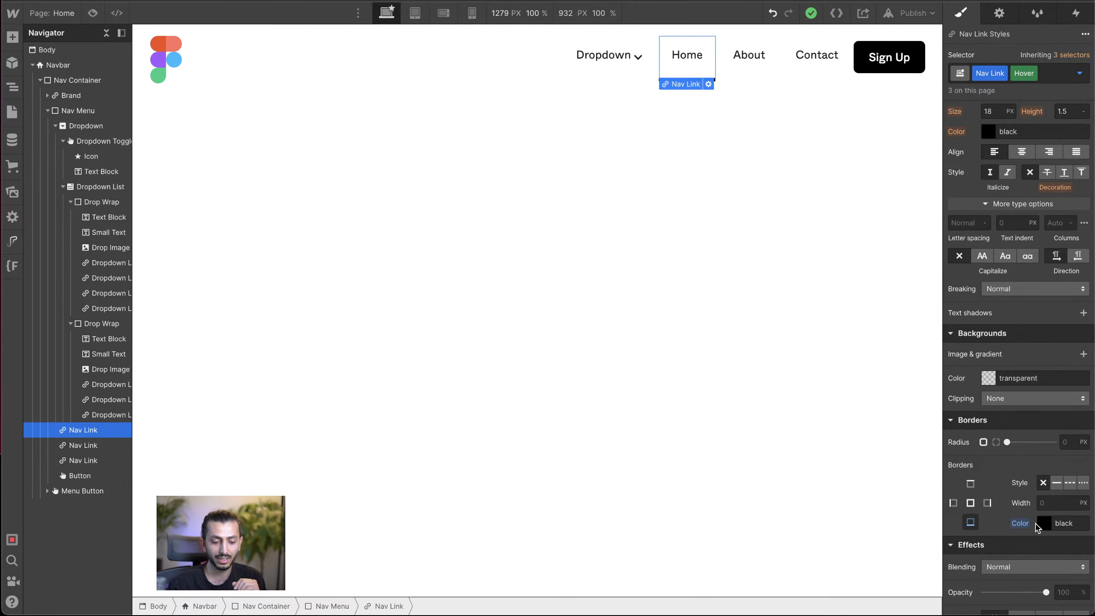
scroll(1045, 524, "down", 5)
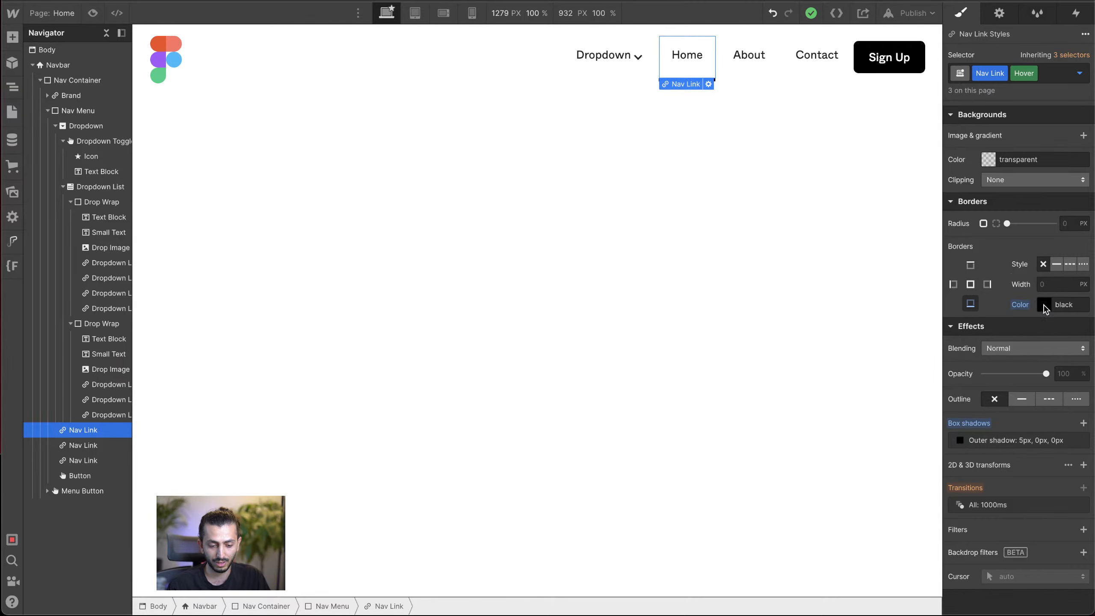
left_click(996, 440)
left_click(1045, 466)
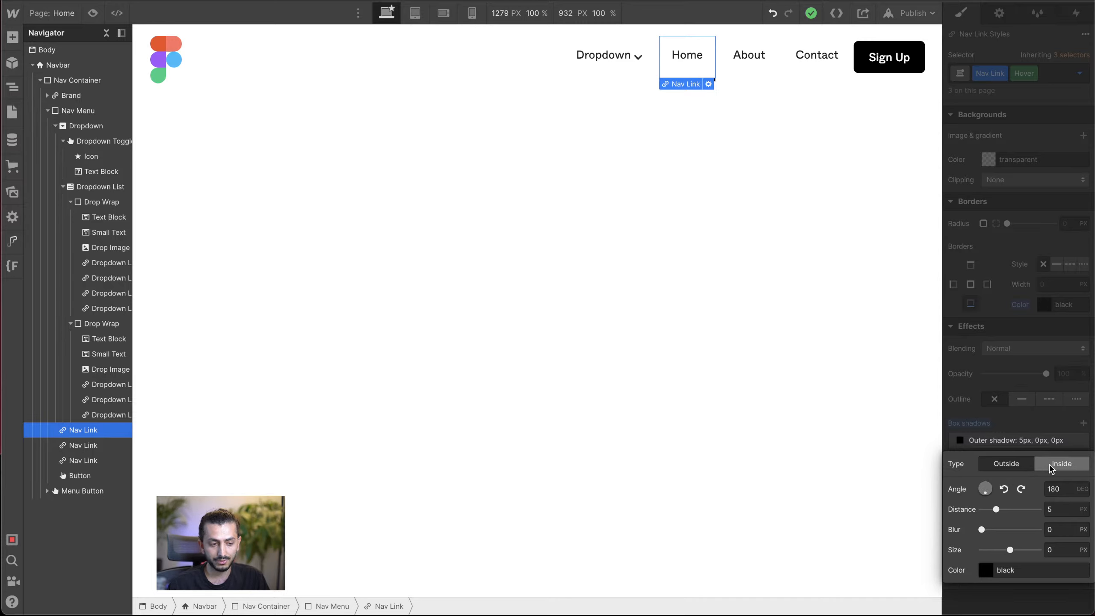
left_click(1049, 464)
left_click_drag(998, 489, 988, 487)
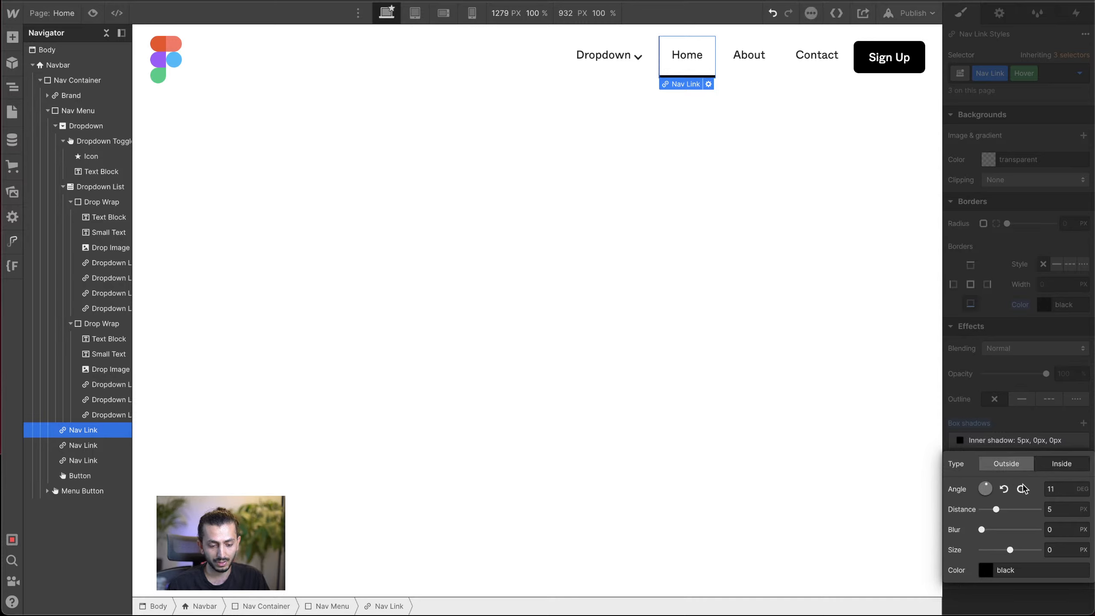
left_click(1054, 487)
type("0")
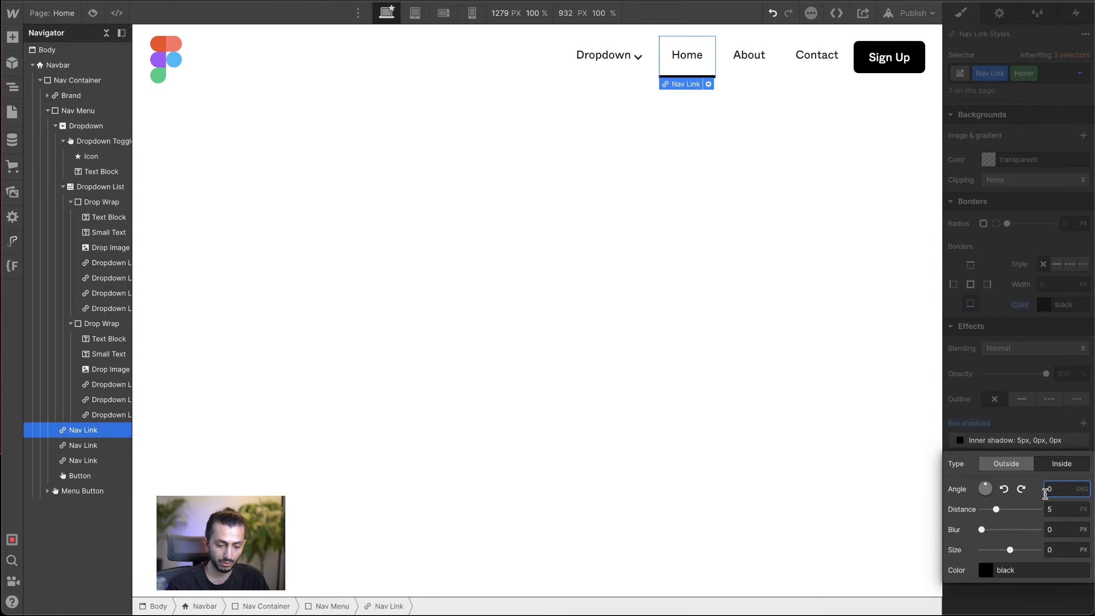
left_click(1052, 448)
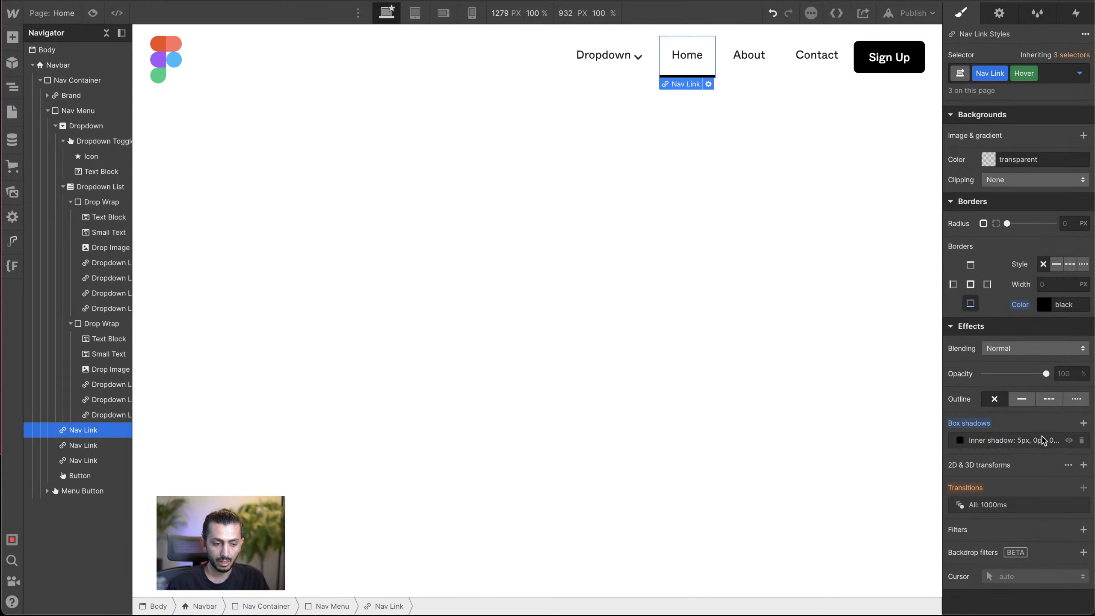
Step: In the Nav Link's default state, unhide the box shadow and change its type to Inside
mouse_move(1035, 78)
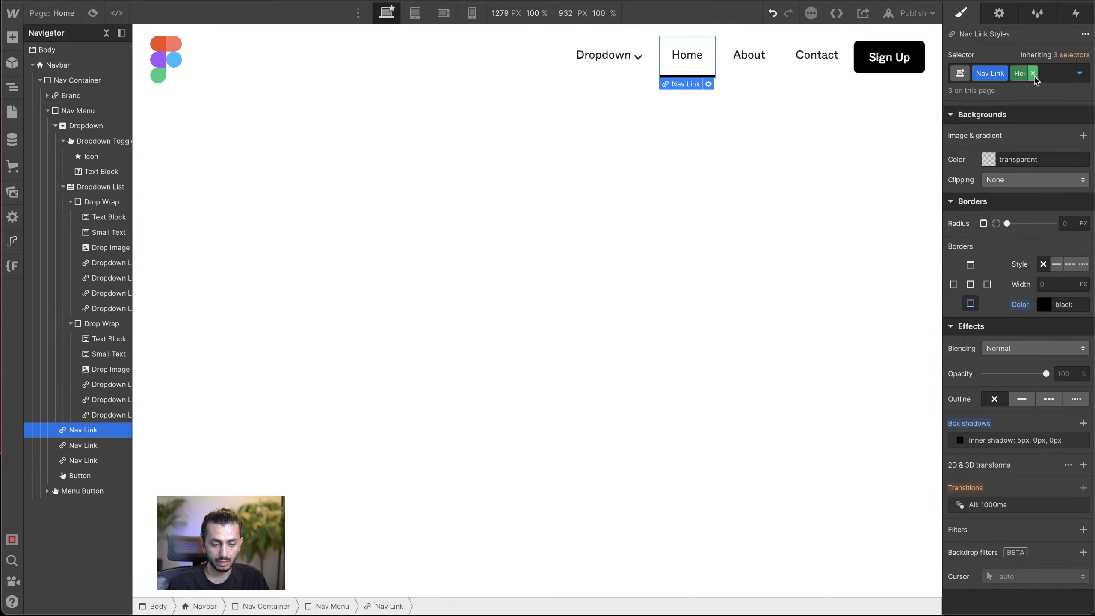
left_click(1034, 74)
left_click(1046, 440)
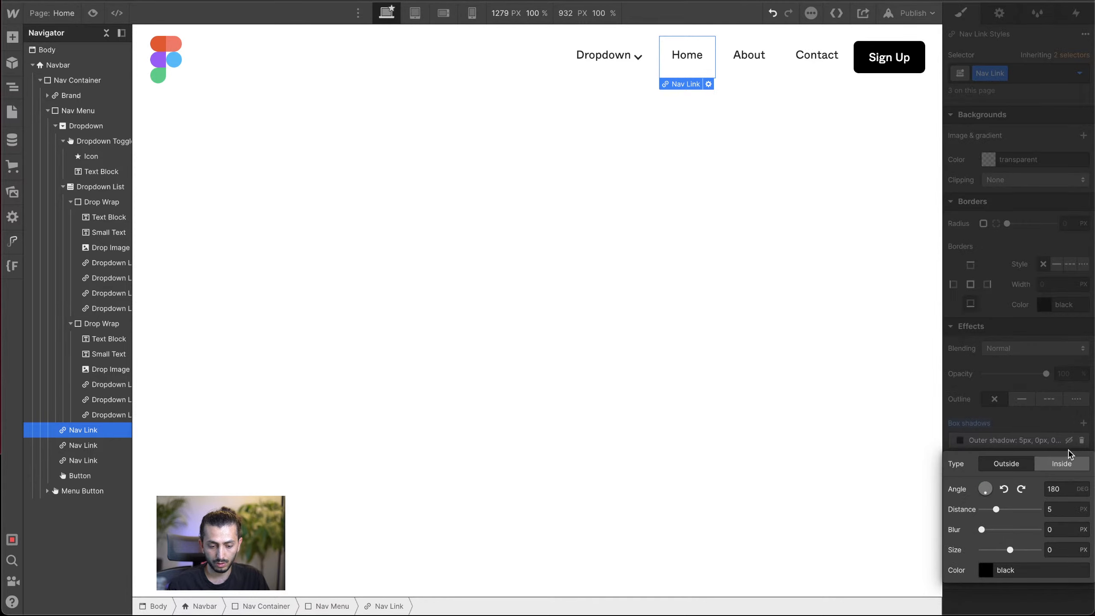
left_click(1054, 444)
left_click(1055, 448)
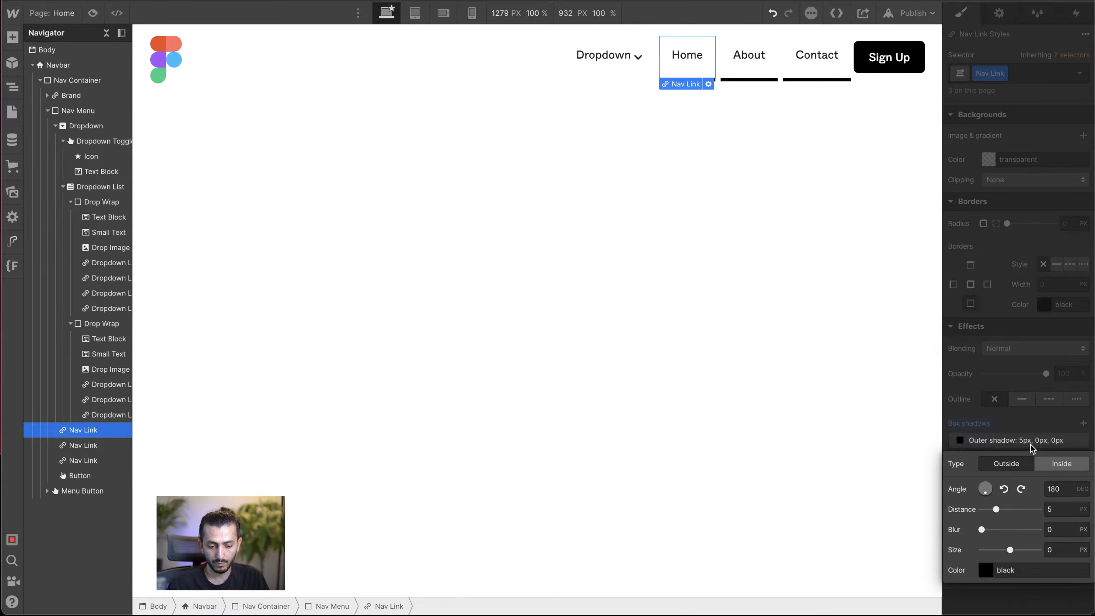
left_click(1052, 462)
Step: Set the default-state inner shadow's angle to 0 degrees and its distance to 0 px
left_click(1058, 487)
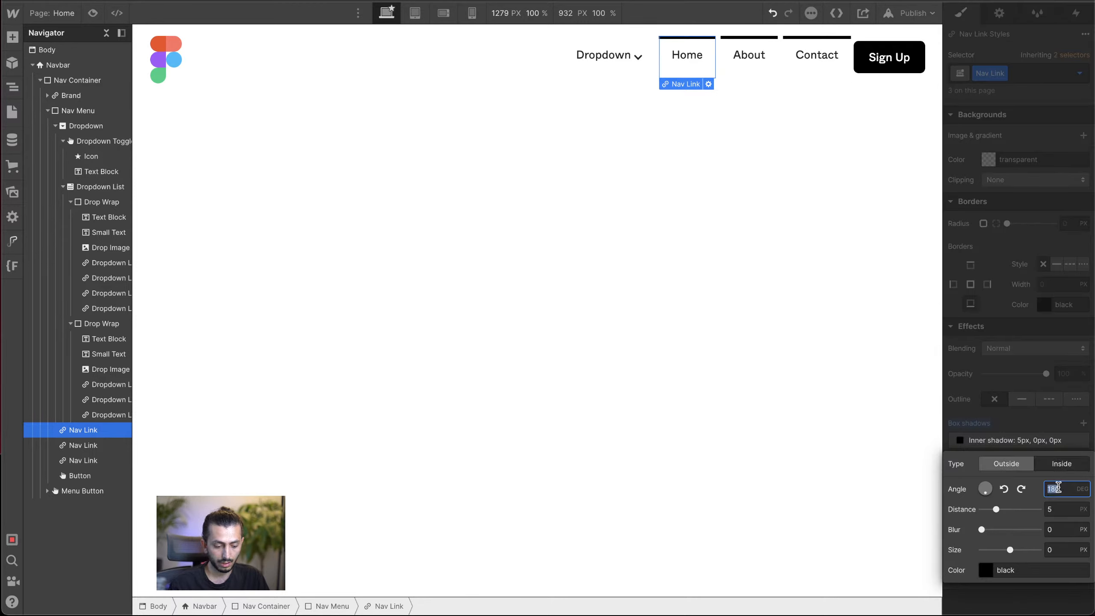
type("0")
left_click(1064, 503)
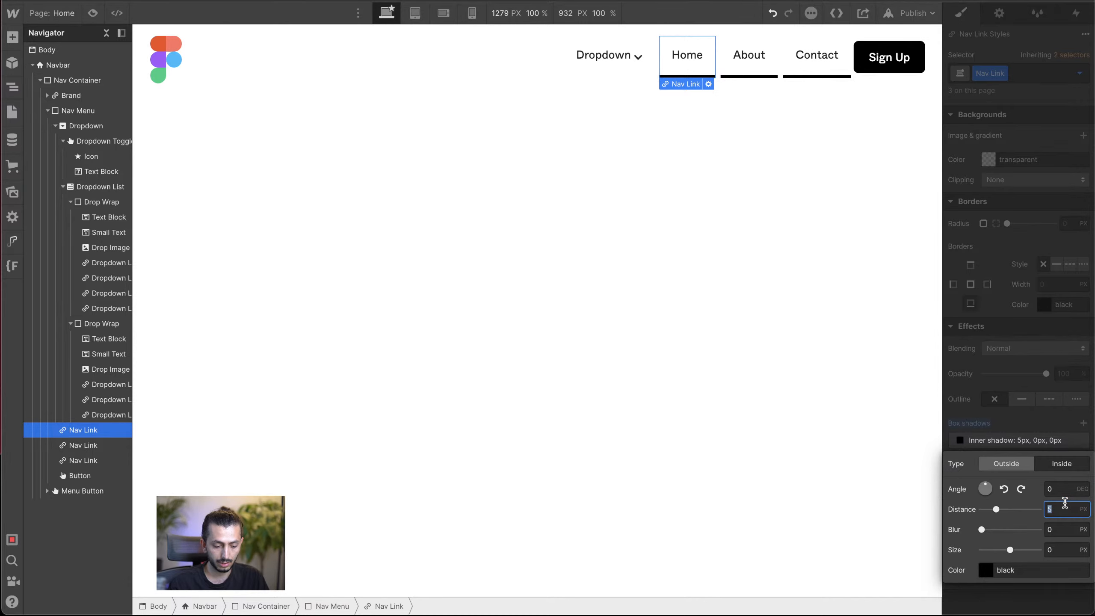
type("0")
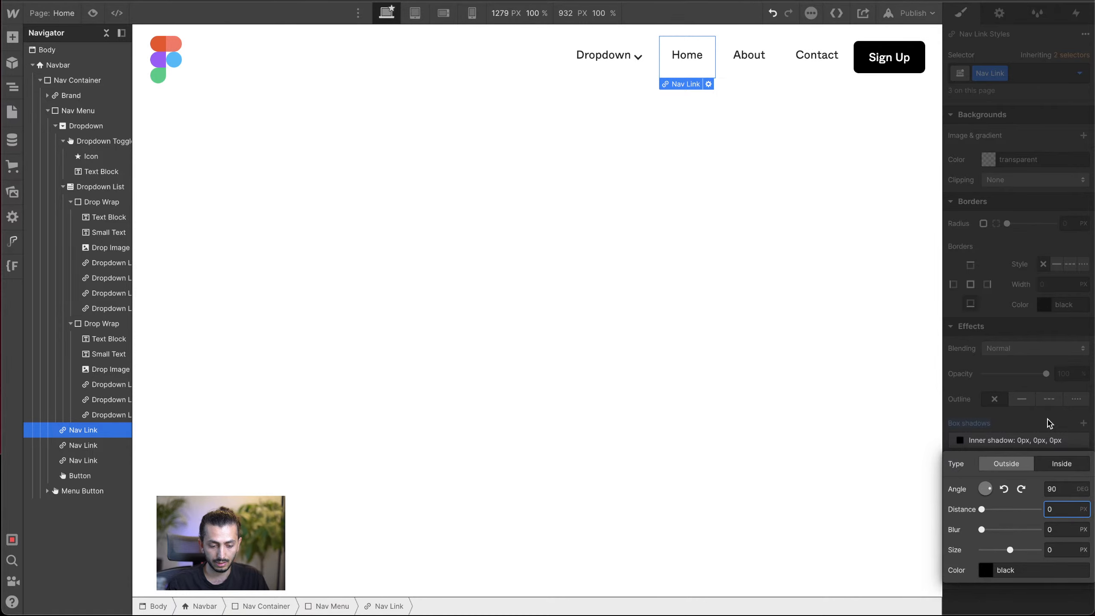
left_click(1049, 422)
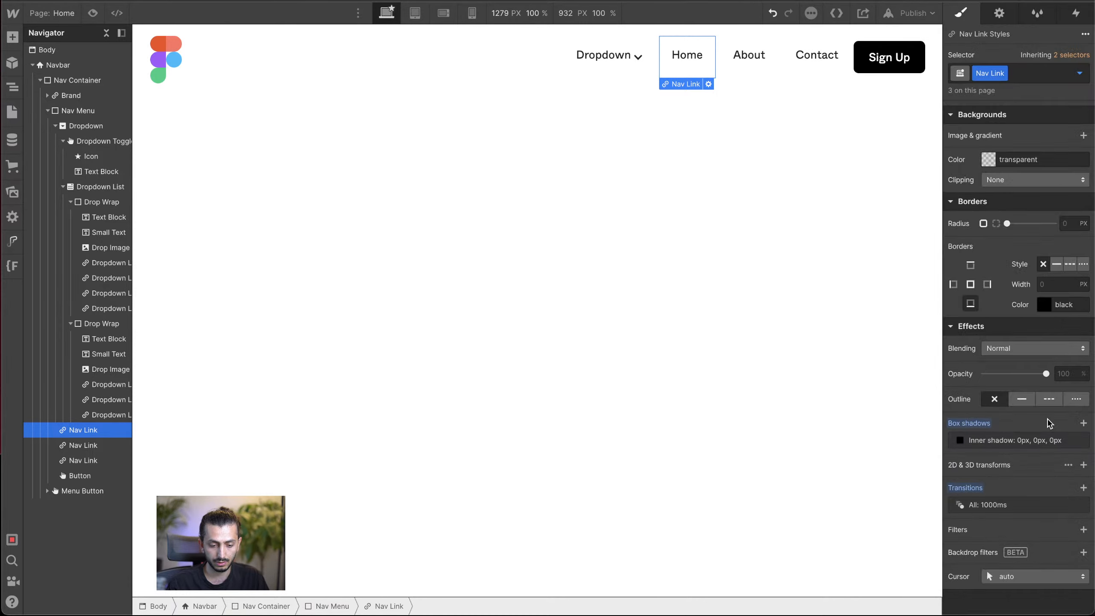
Step: Reset the bottom border color in the Nav Link's hover state and return to the default state
left_click(1080, 73)
left_click(1048, 129)
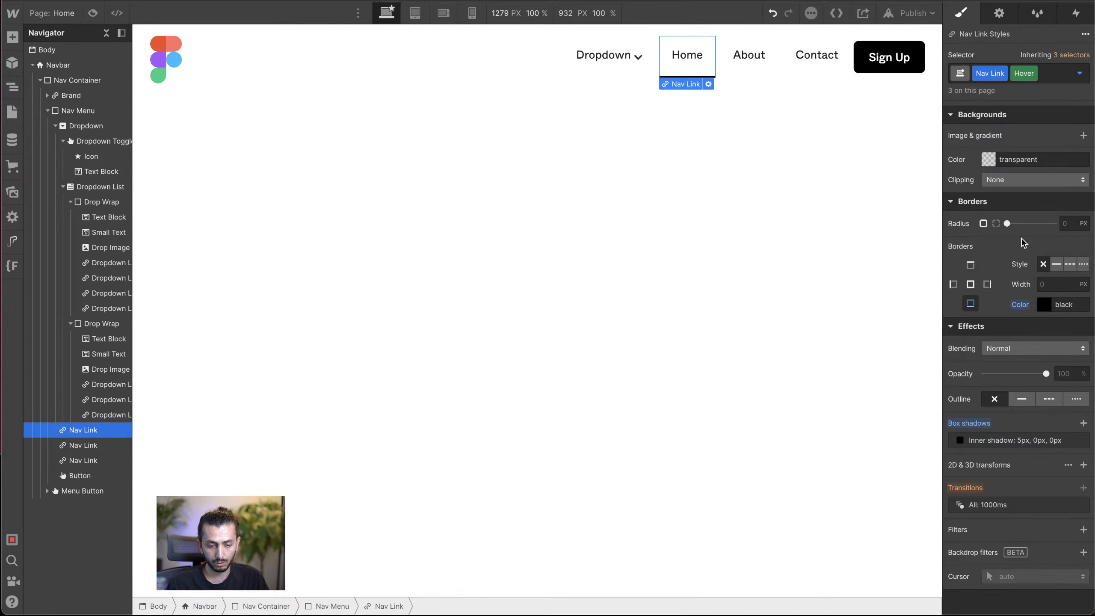
left_click(1022, 300, "alt")
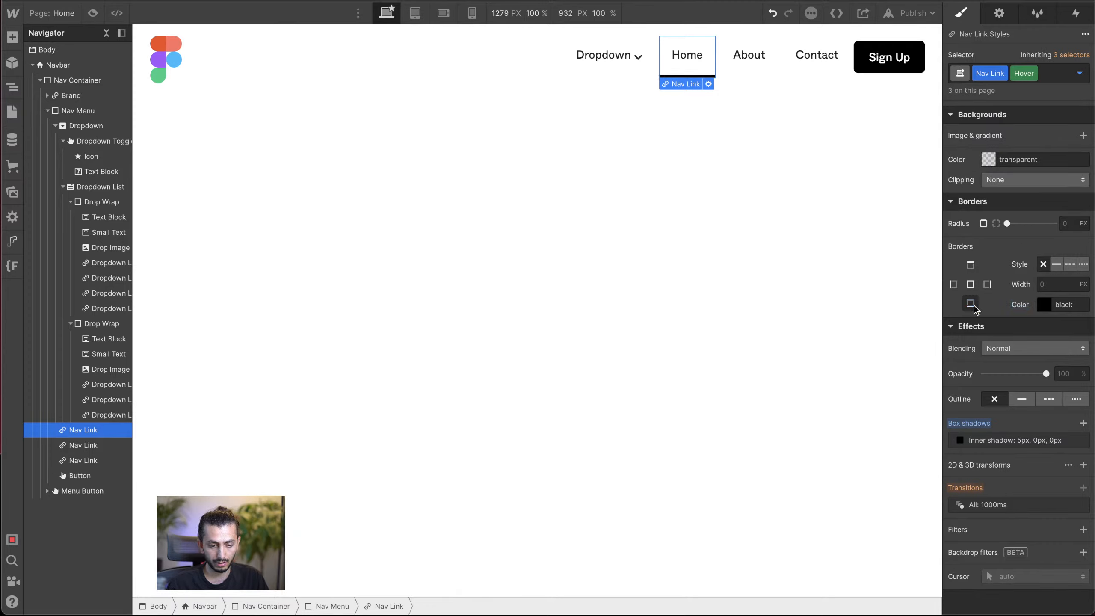
left_click(1035, 76)
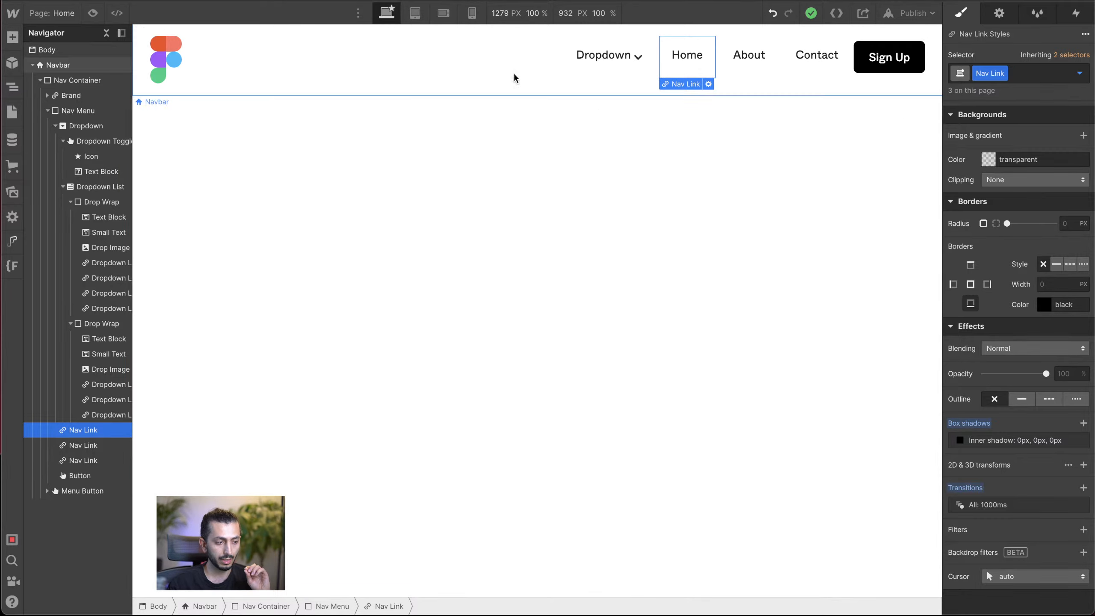
Step: Preview the navbar's hover effect, compare it with the Pricing link on the Figma reference site, and return to Webflow
left_click(92, 13)
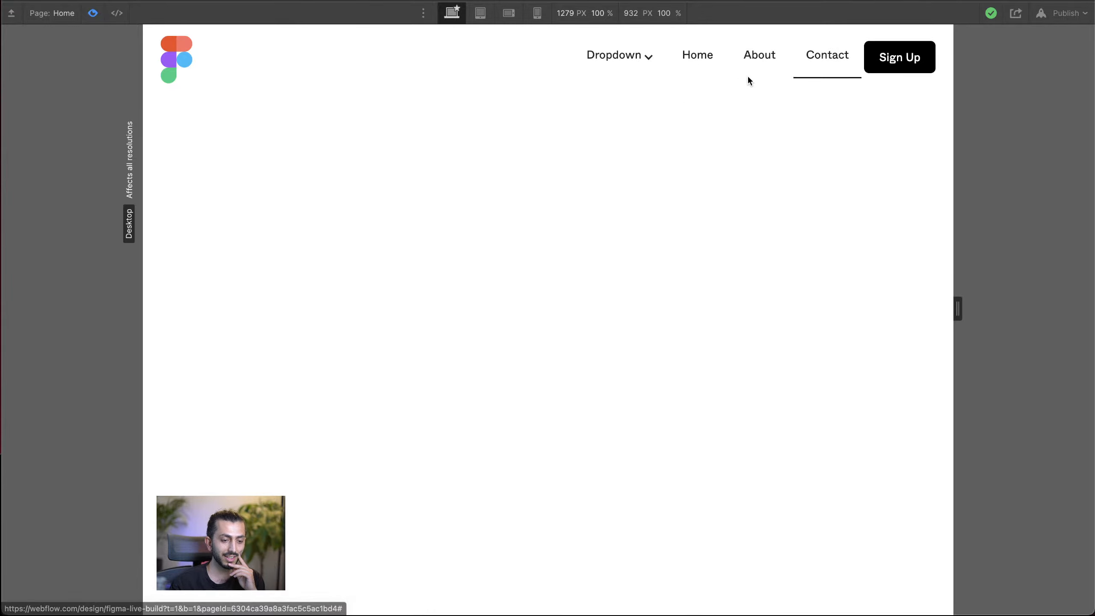
left_click(94, 13)
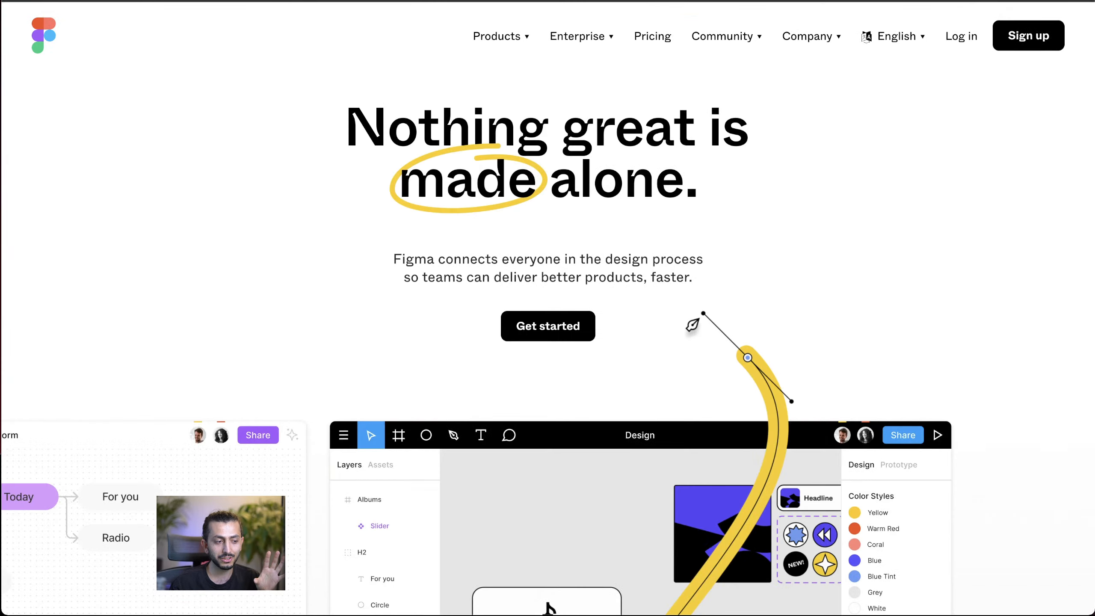
left_click(630, 48)
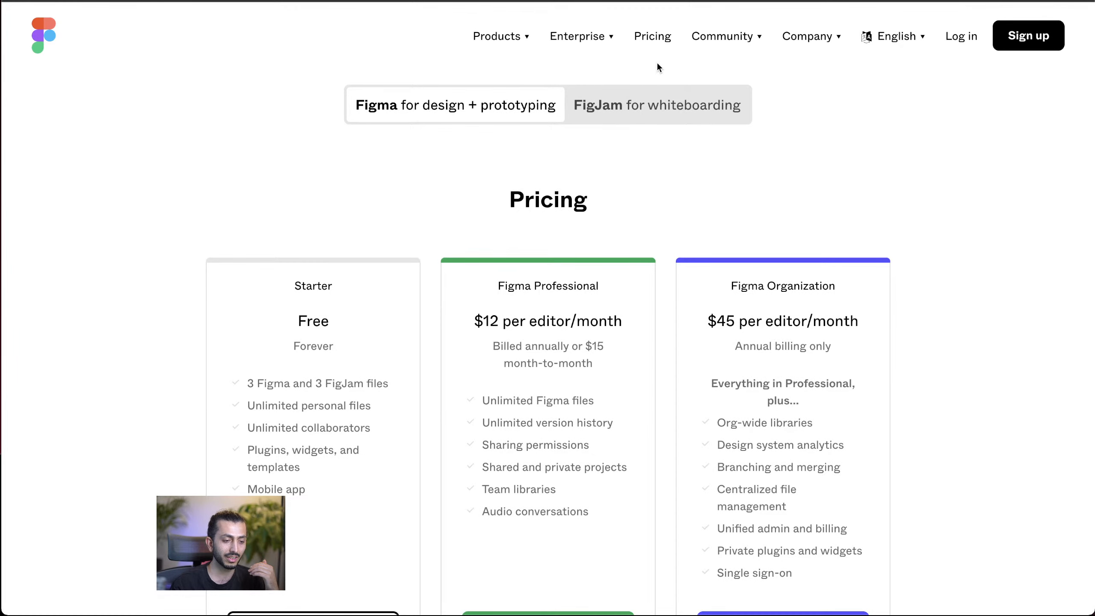
key("super+Left")
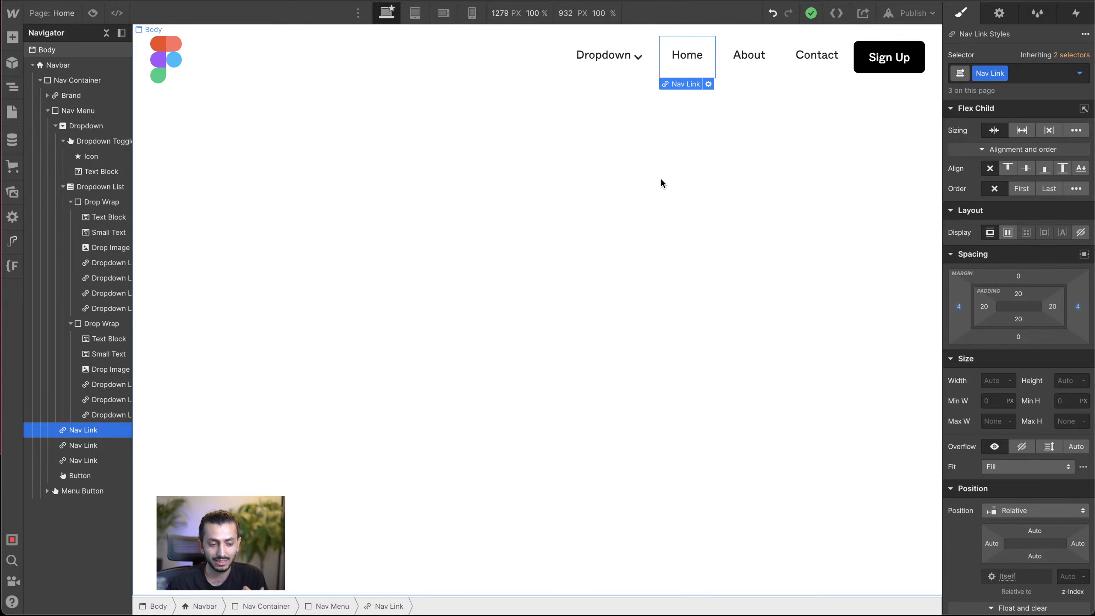
Step: Examine the style settings of the Navbar and the Home Nav Link, including the link's box shadow
left_click(660, 177)
left_click(679, 76)
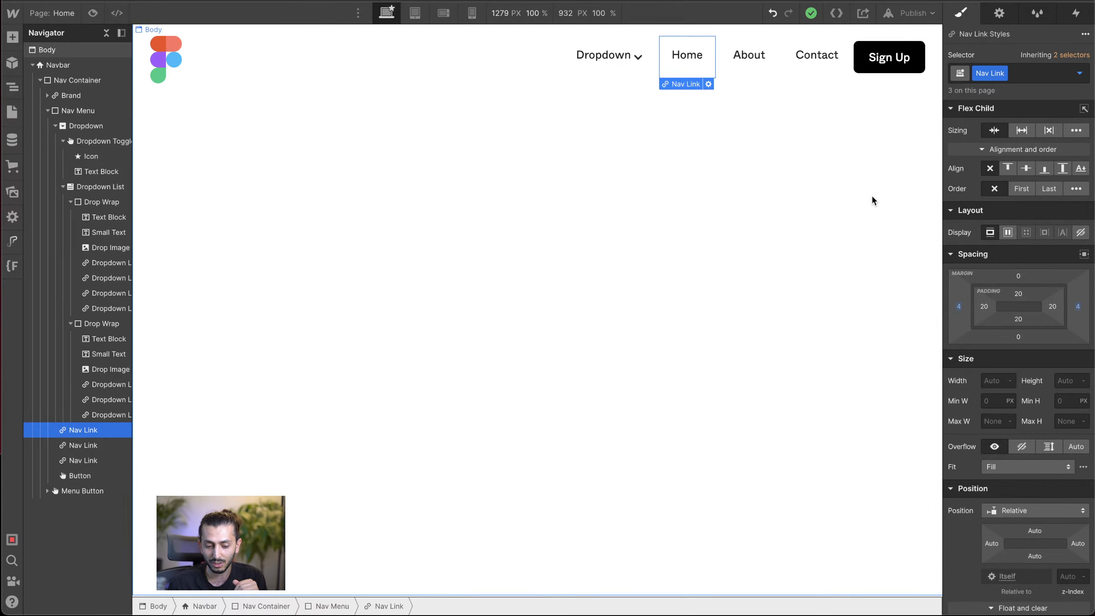
scroll(1022, 401, "down", 10)
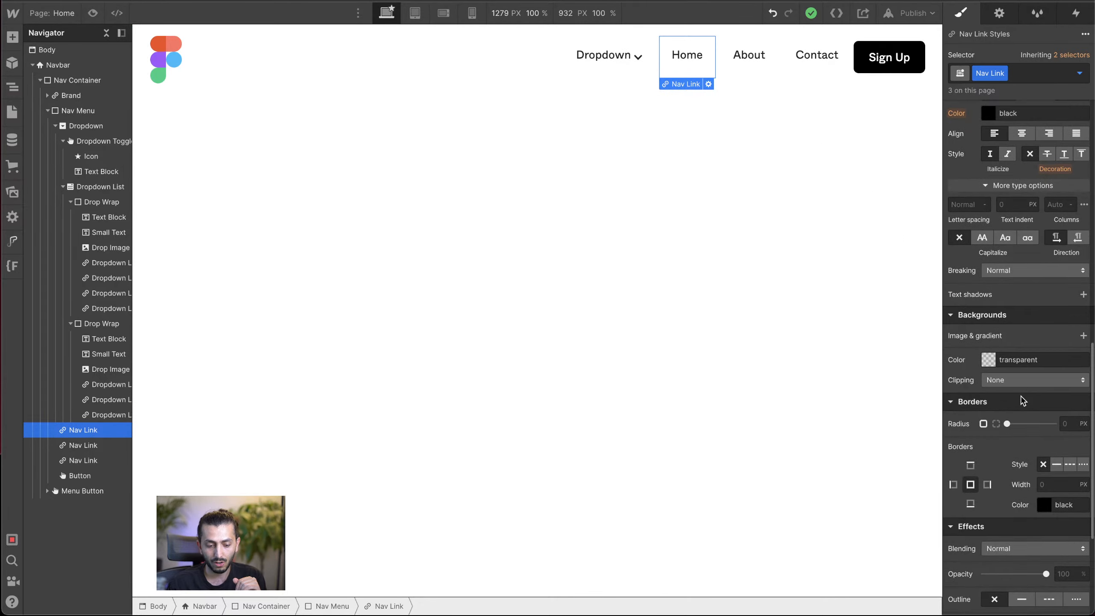
left_click(692, 142)
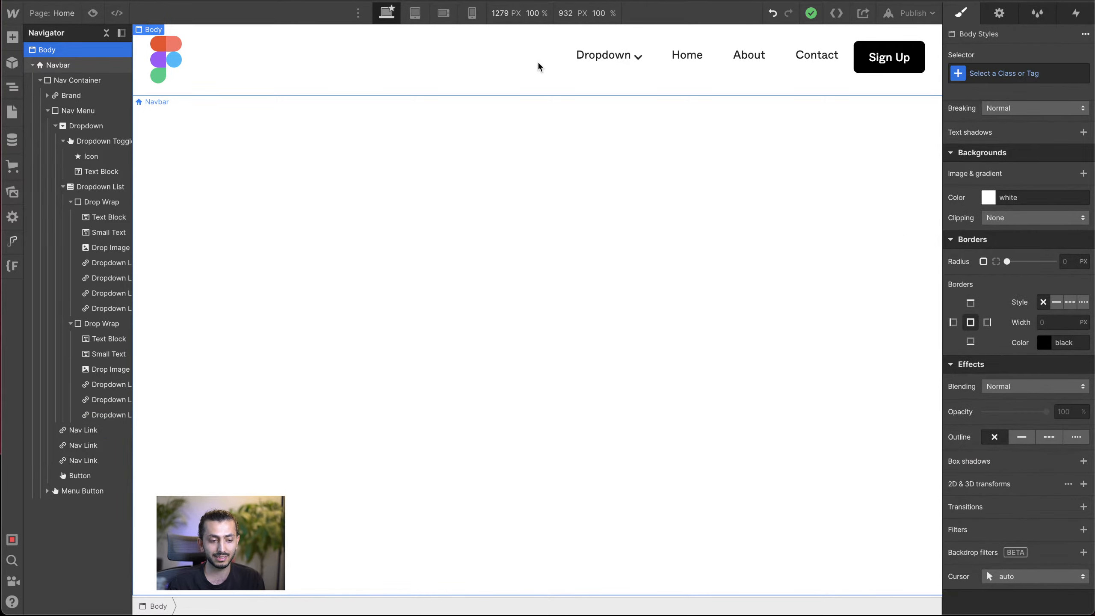
left_click(538, 64)
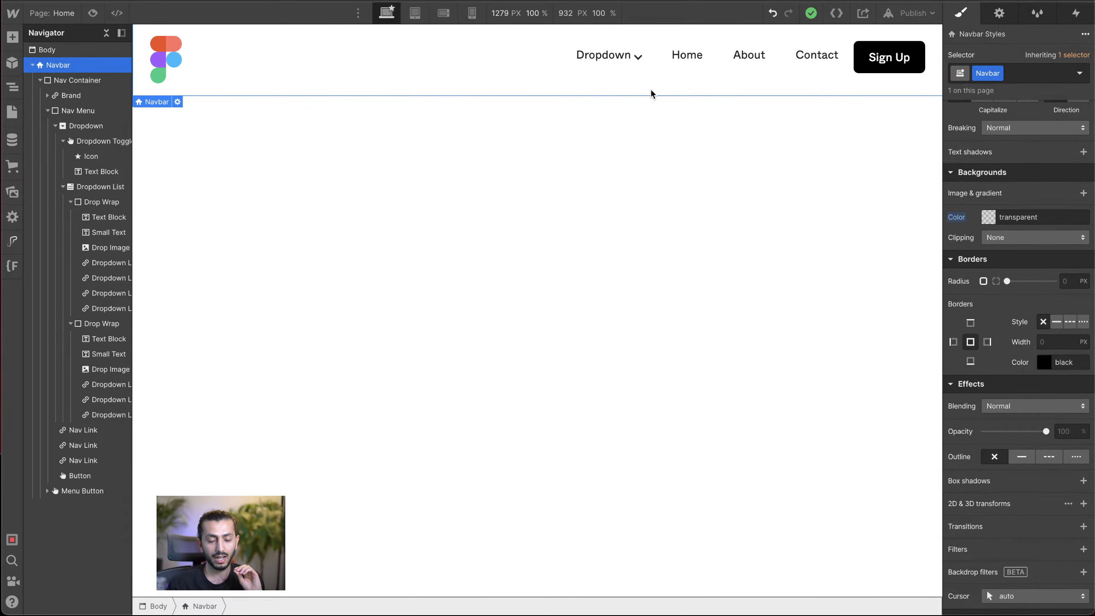
left_click(688, 68)
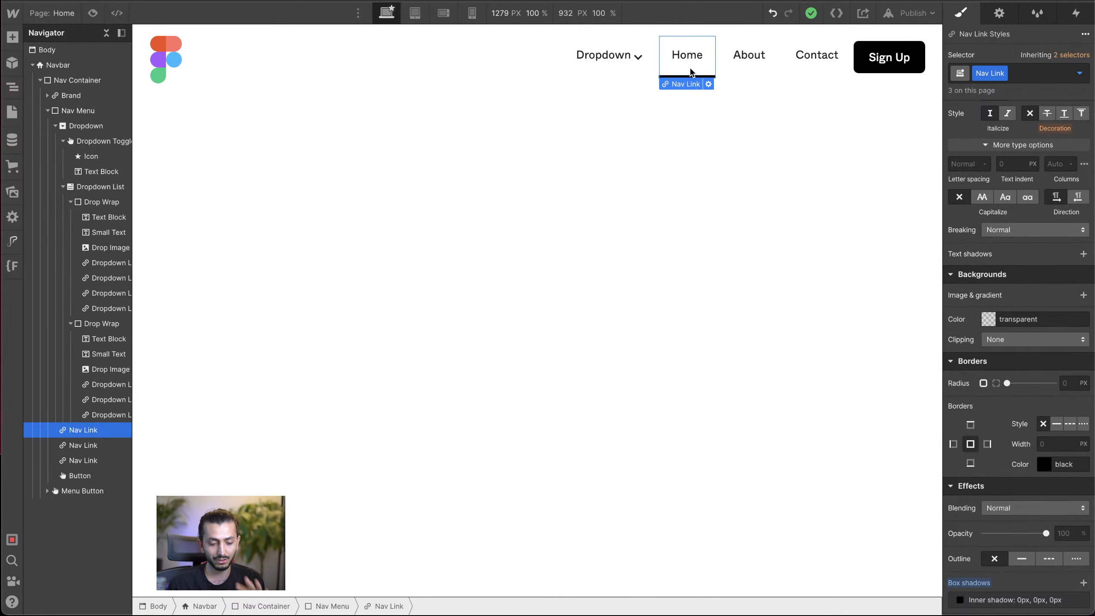
scroll(1032, 384, "down", 4)
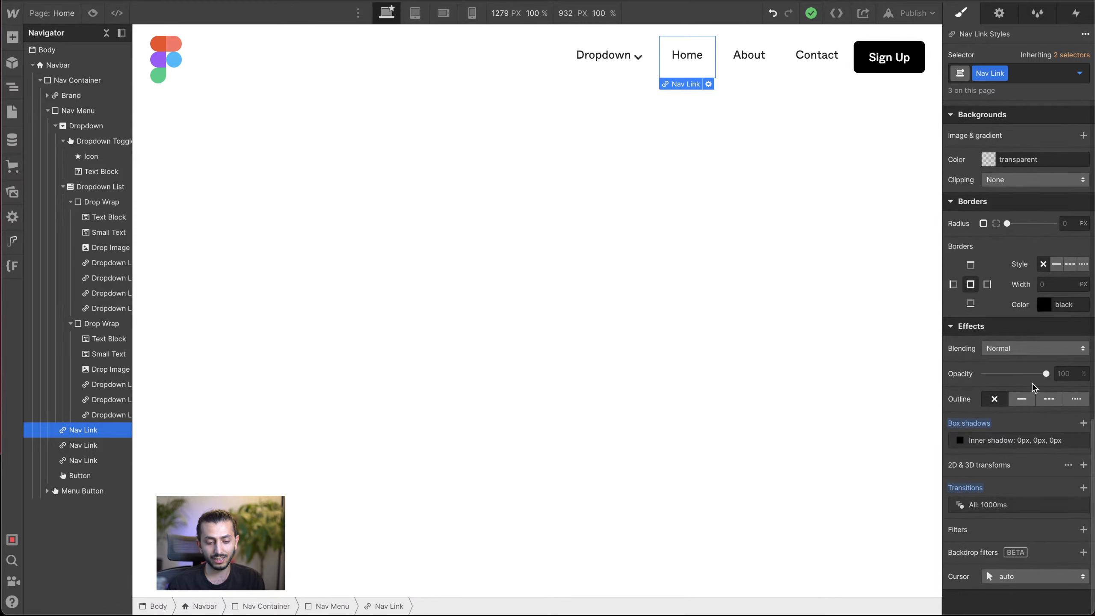
left_click(1000, 441)
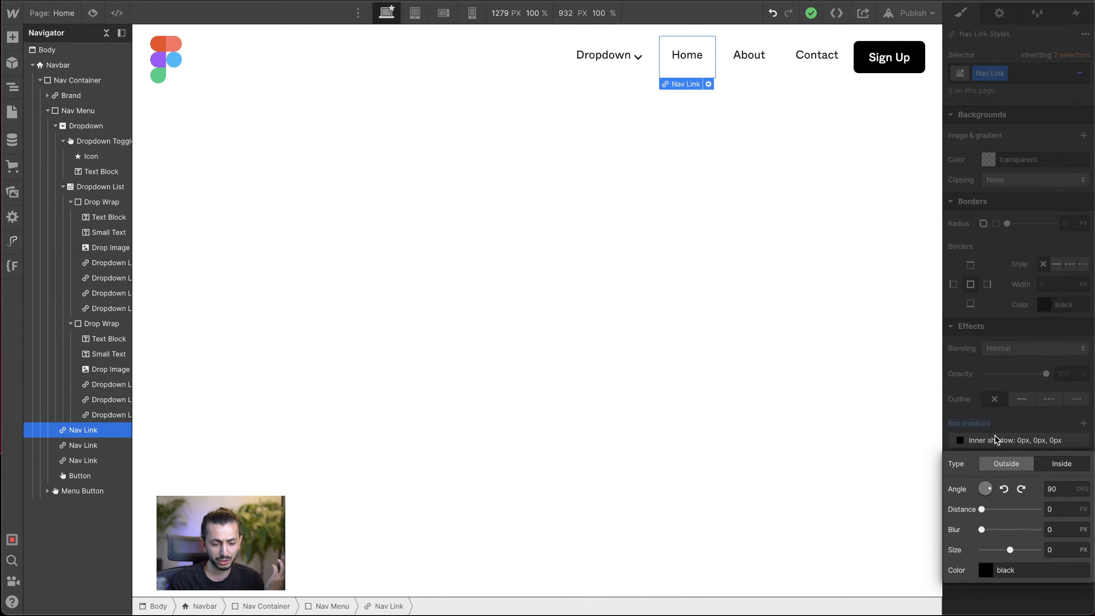
left_click(907, 393)
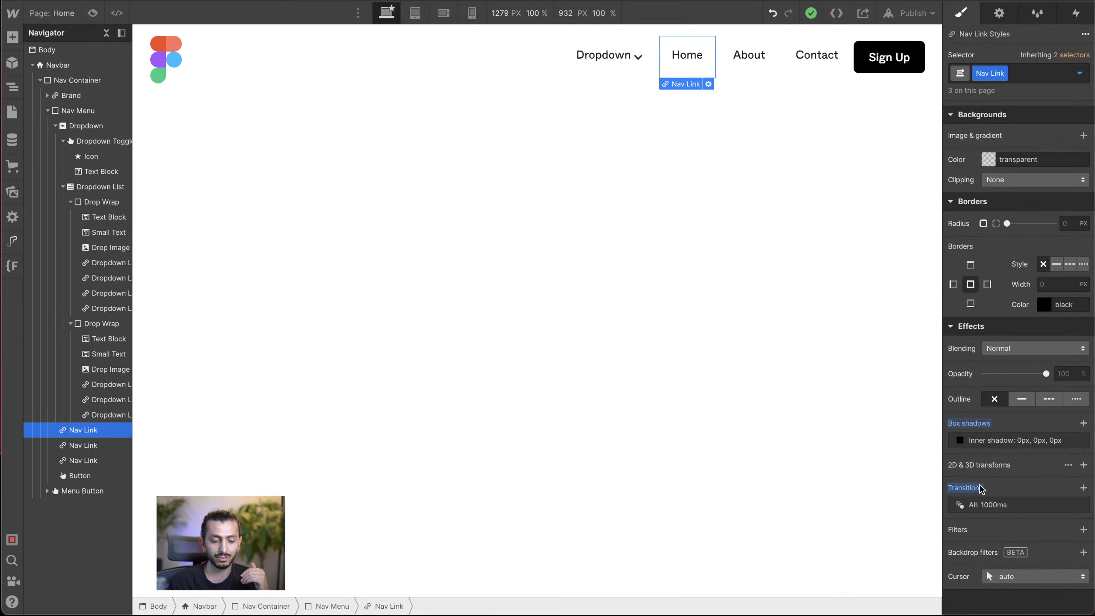
Step: Set the Nav Link's transition duration to 400 ms with Ease In Out easing, and collapse the Navbar's hierarchy under Body
left_click(989, 505)
left_click(1054, 553)
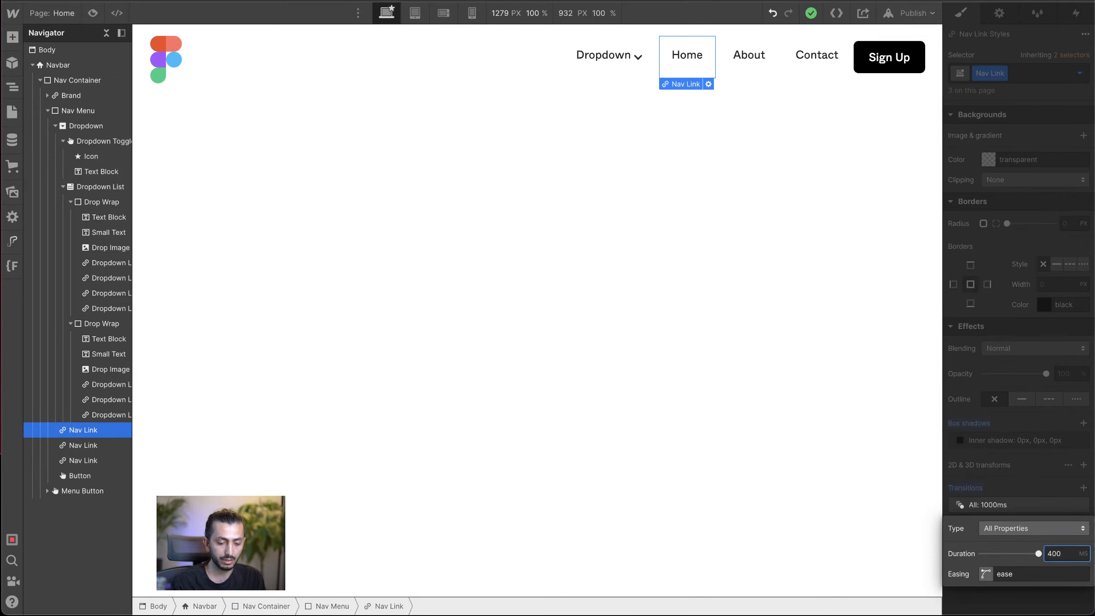
key("Return")
left_click(986, 574)
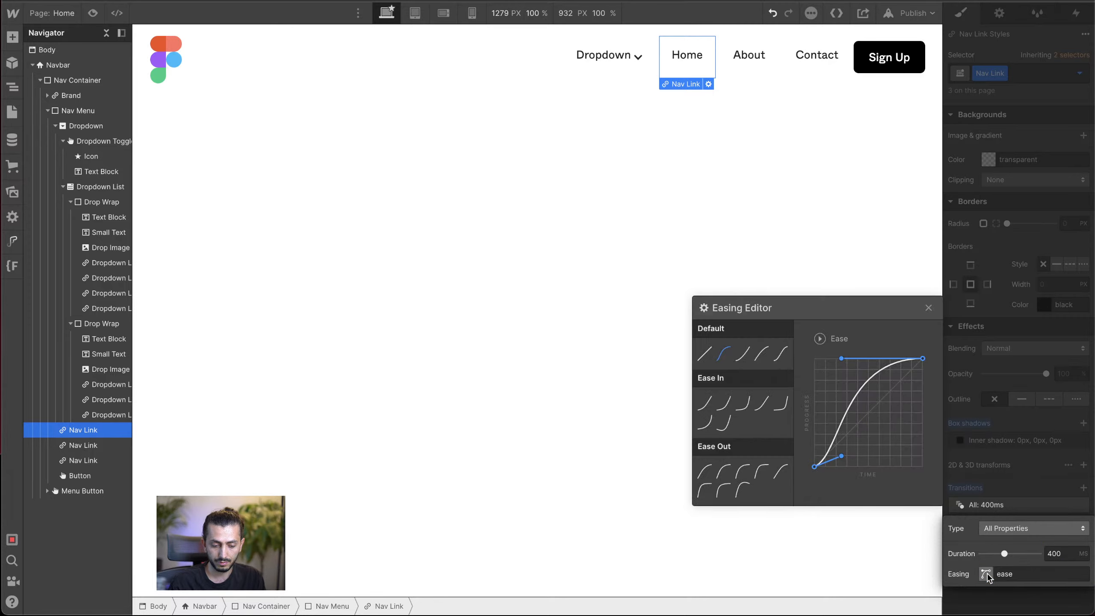
left_click(782, 354)
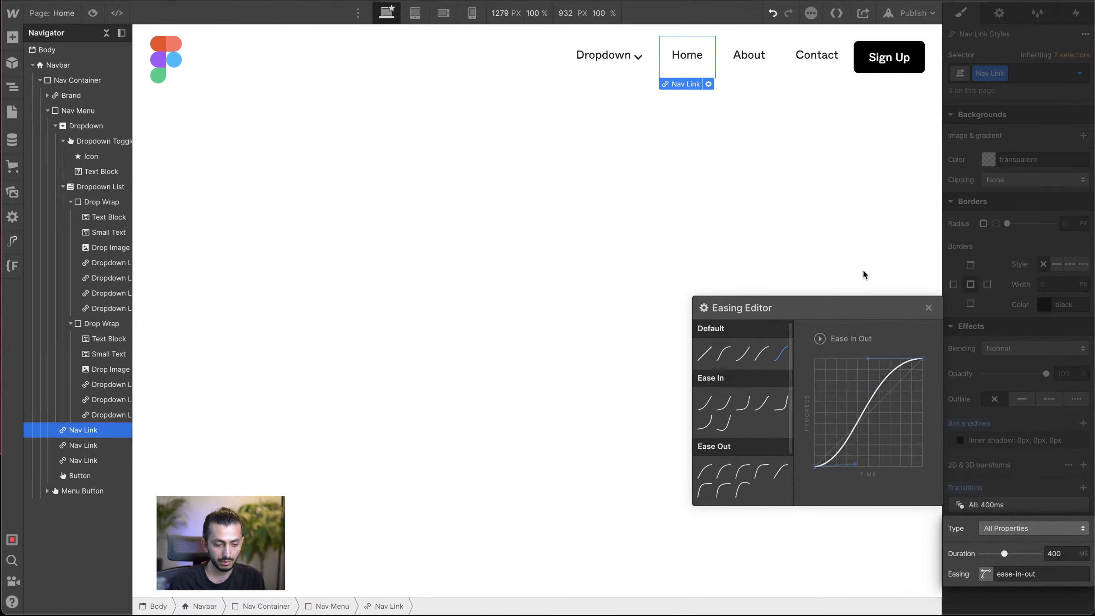
left_click(885, 254)
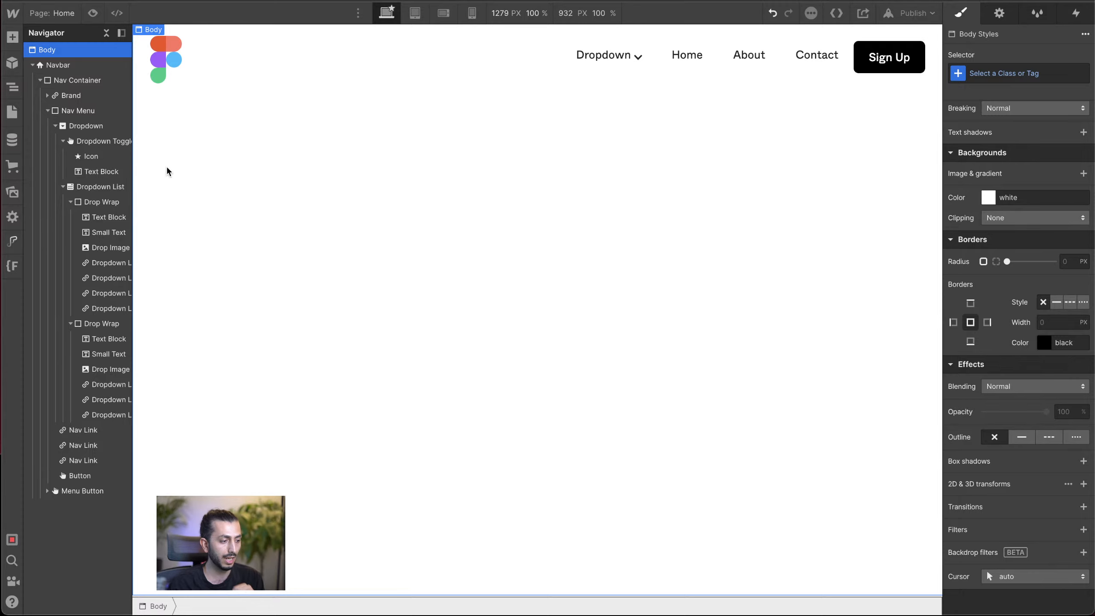
left_click(33, 65)
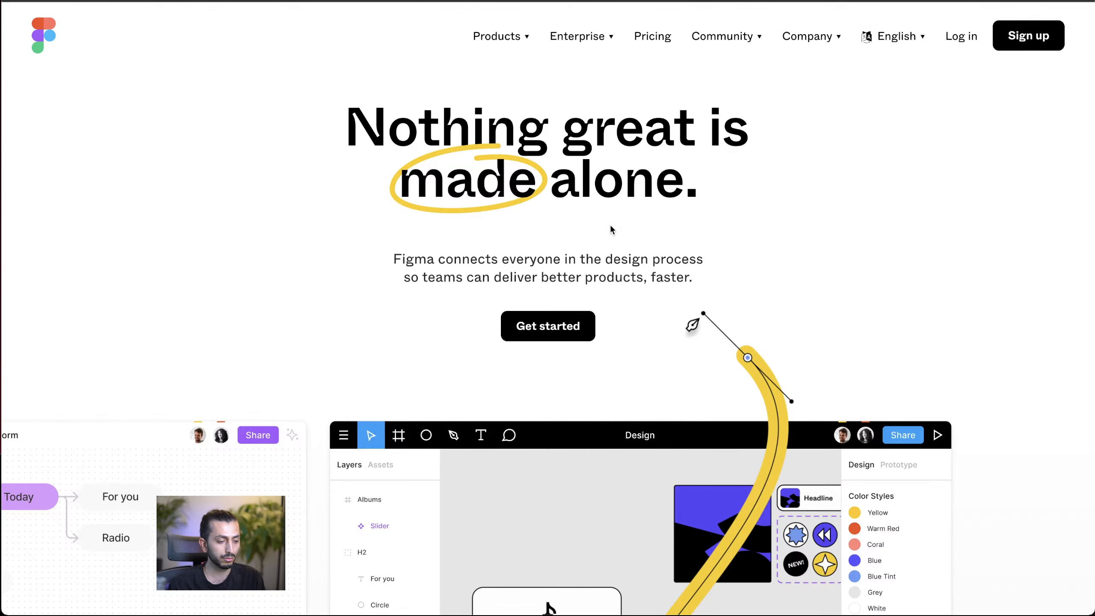
Step: Add a div block to the Body directly below the Navbar
scroll(638, 196, "down", 1)
scroll(352, 145, "up", 1)
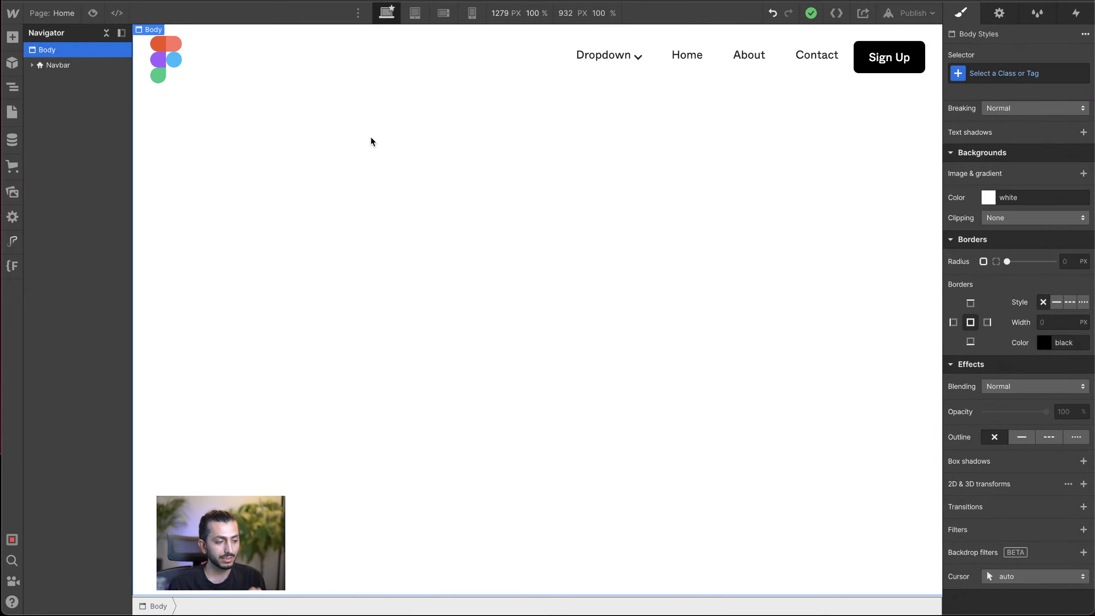
key("super+e")
type("d")
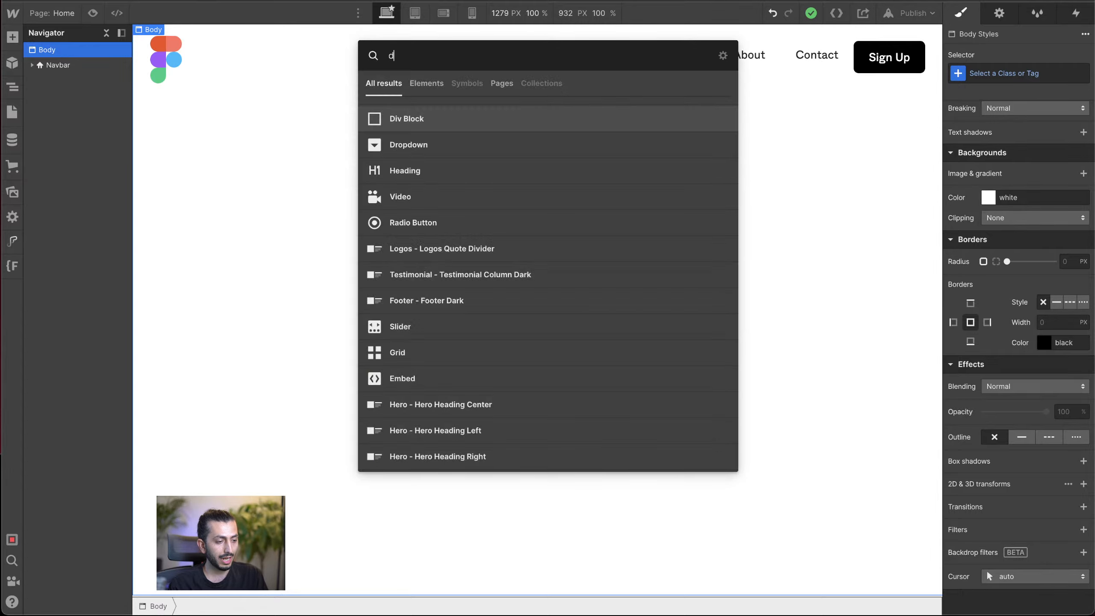
key("Return")
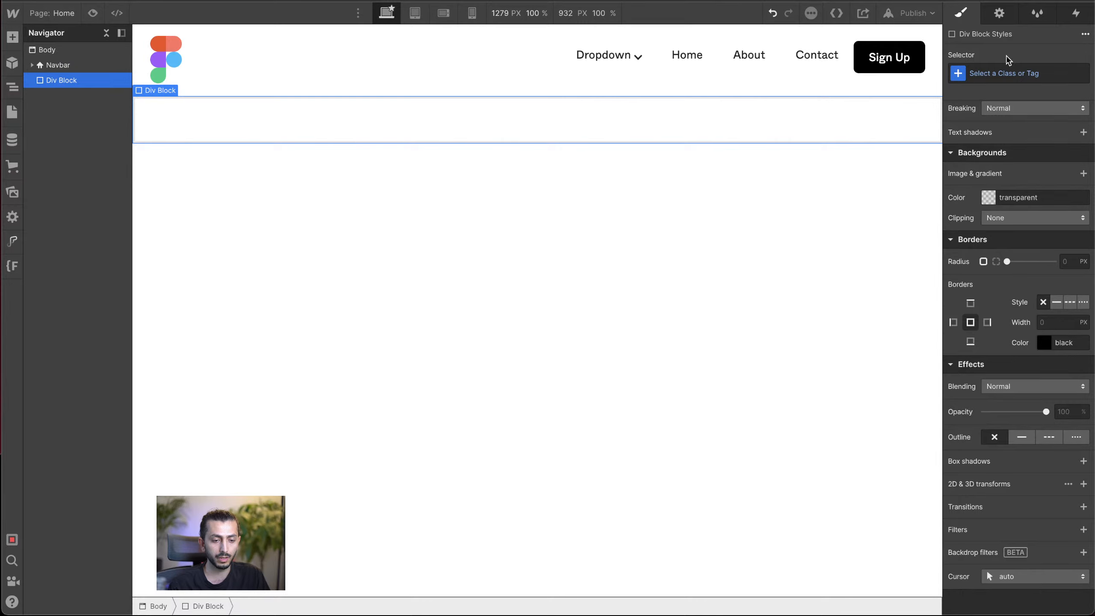
Step: Create a Section class for the new div block and rename the class Hero Section
left_click(1002, 72)
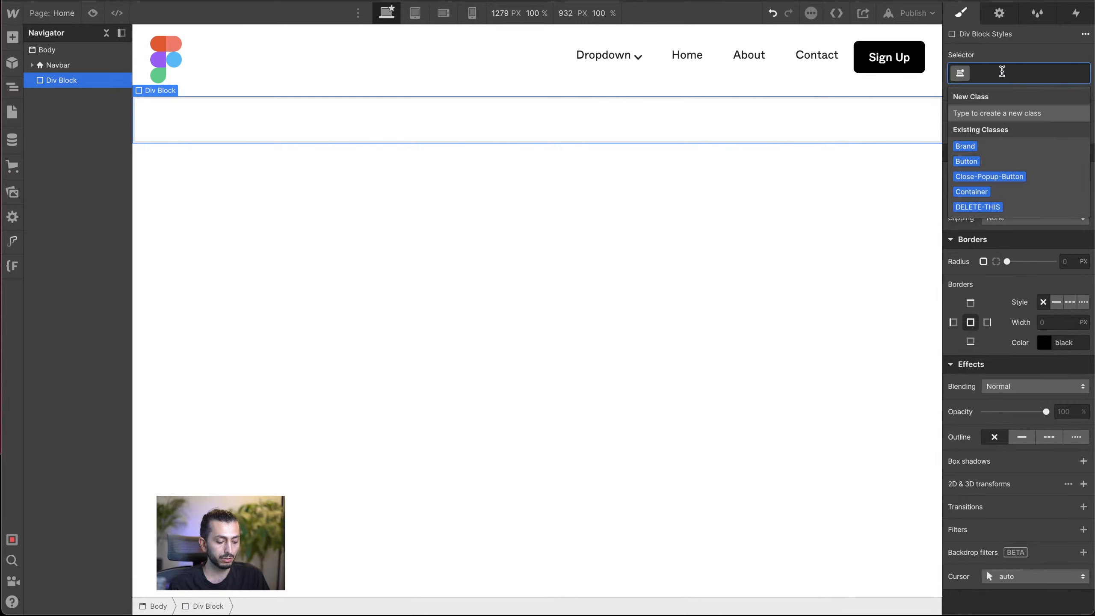
type("Sec")
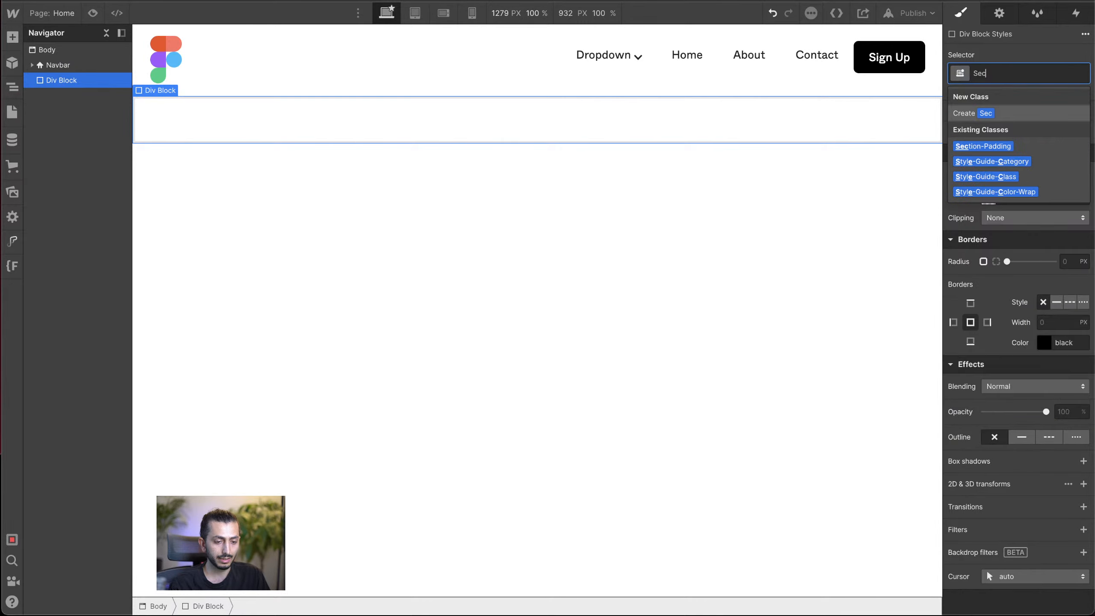
type("tion")
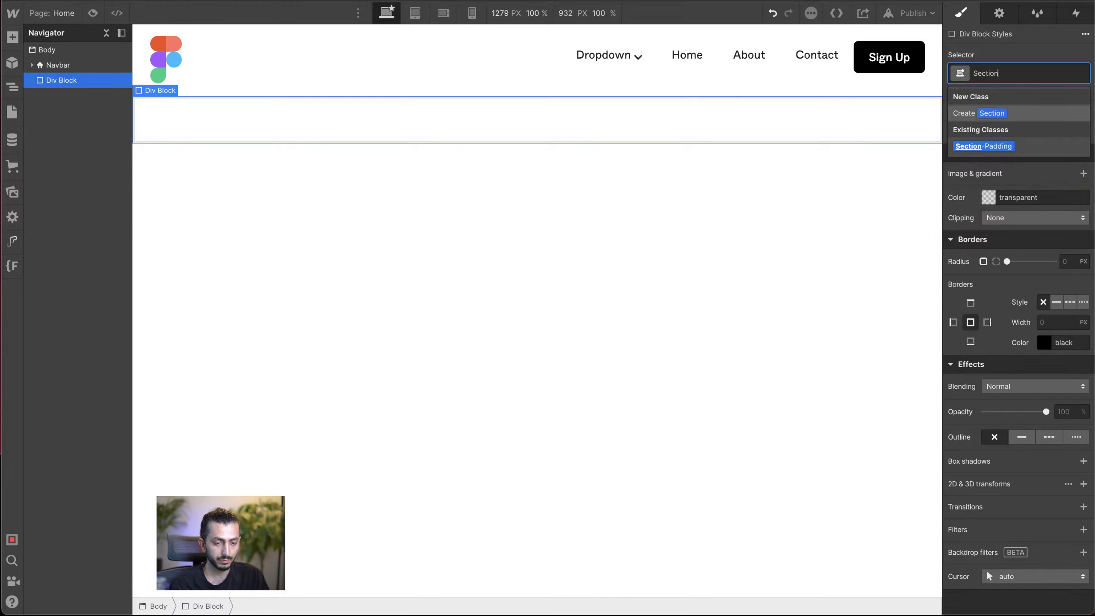
key("Return")
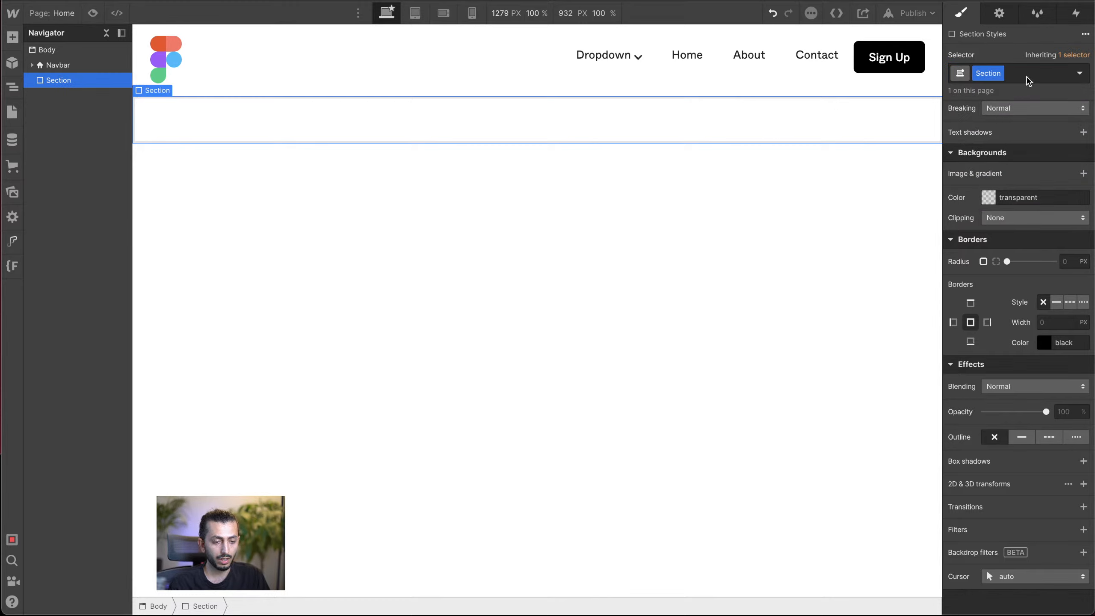
double_click(978, 74)
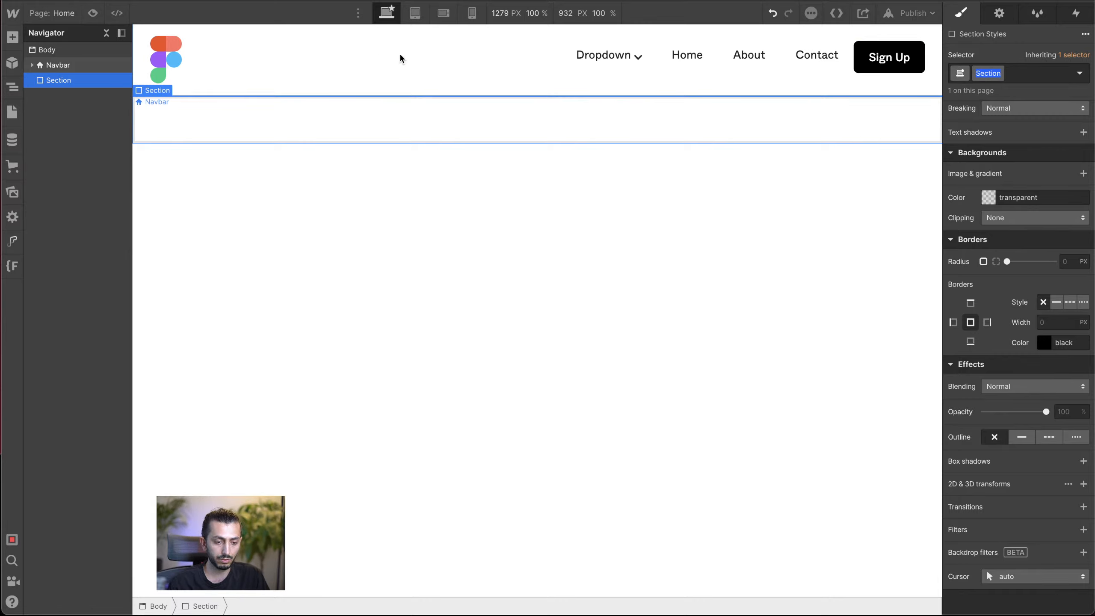
type("Hero Section")
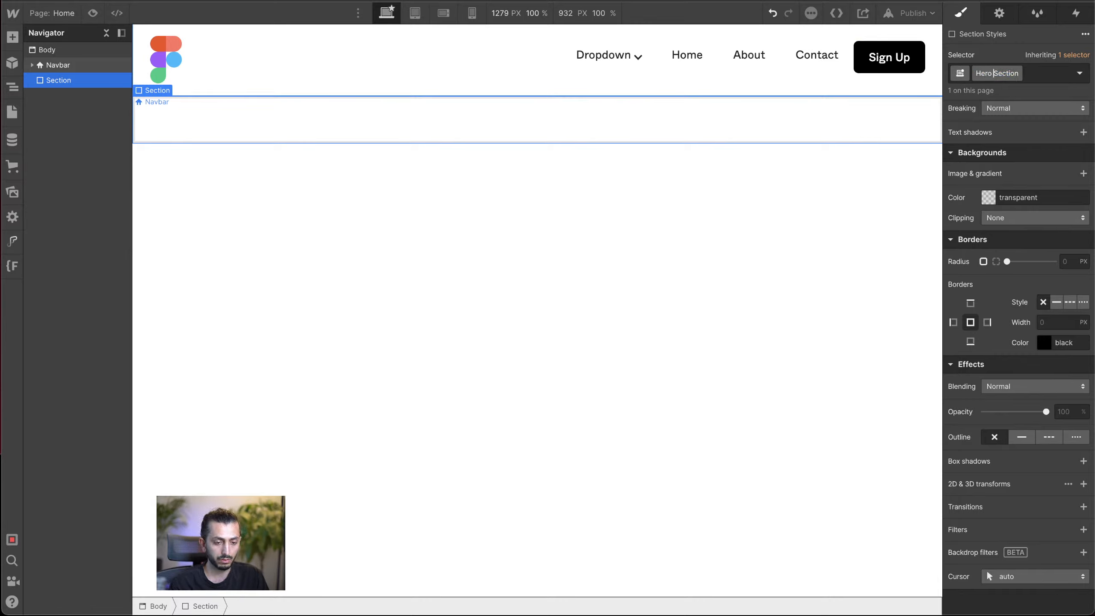
key("Return")
scroll(1012, 278, "up", 10)
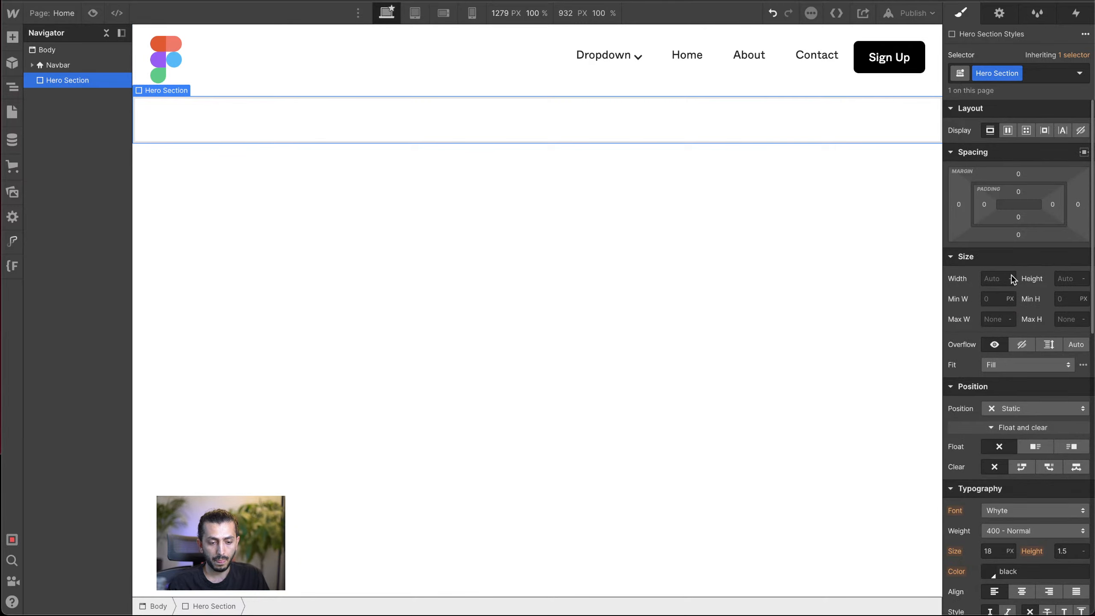
left_click(1071, 281)
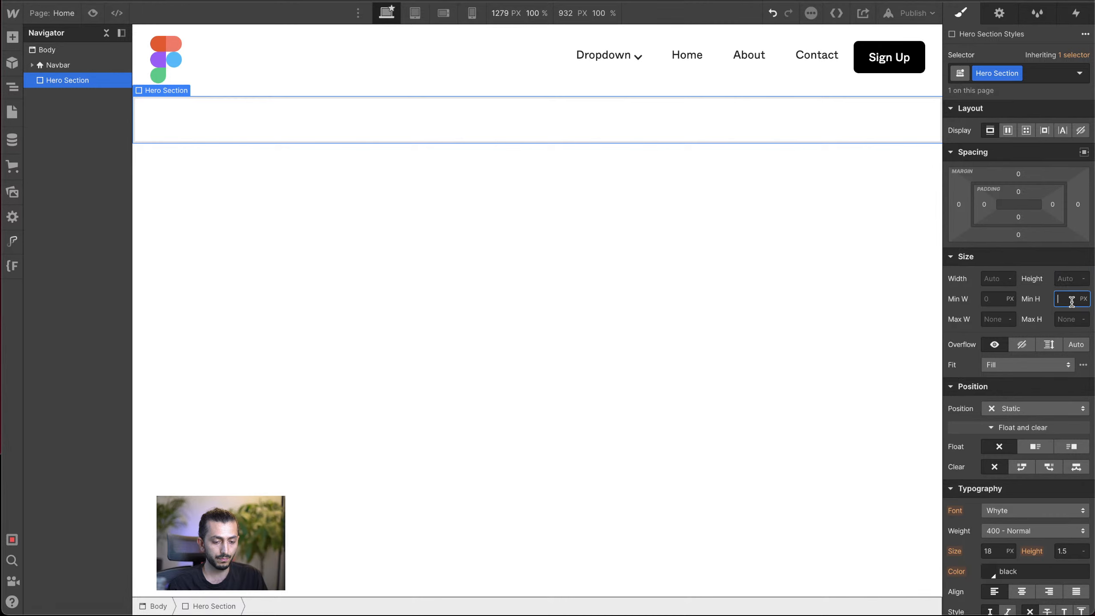
left_click(791, 144)
left_click(800, 127)
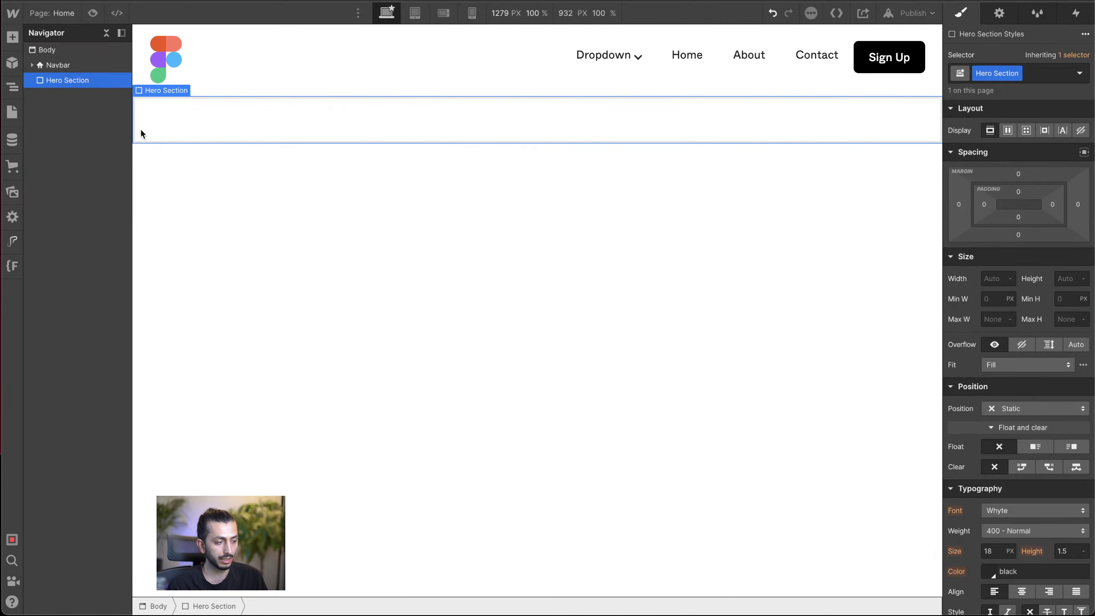
Step: Nest a div block inside the Hero Section, expand the section's hierarchy and select the nested block
key("super+e")
type("d")
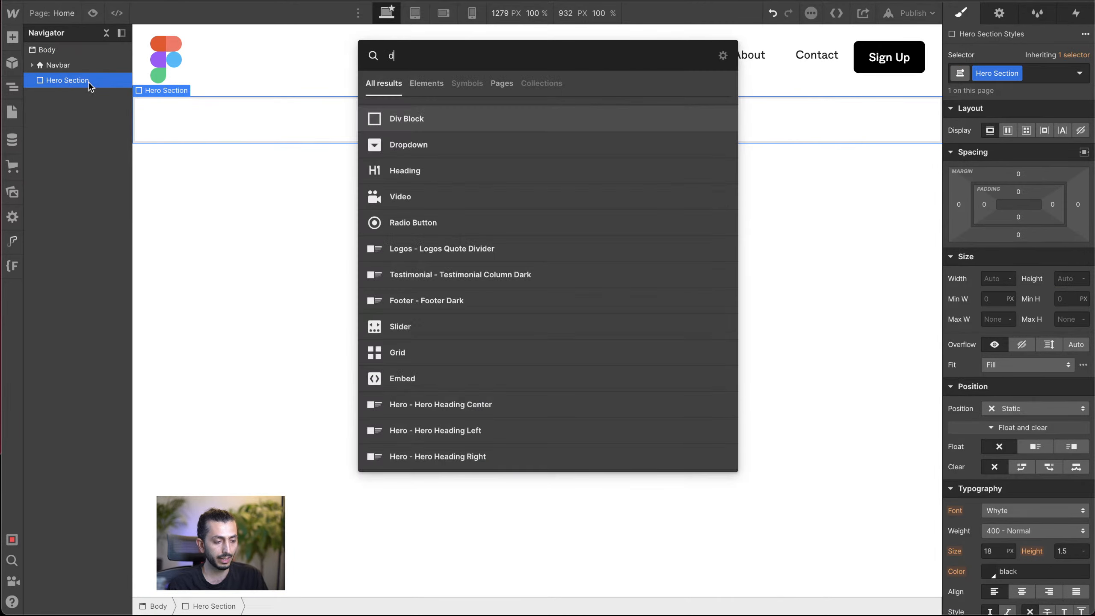
left_click(415, 119)
left_click(31, 80)
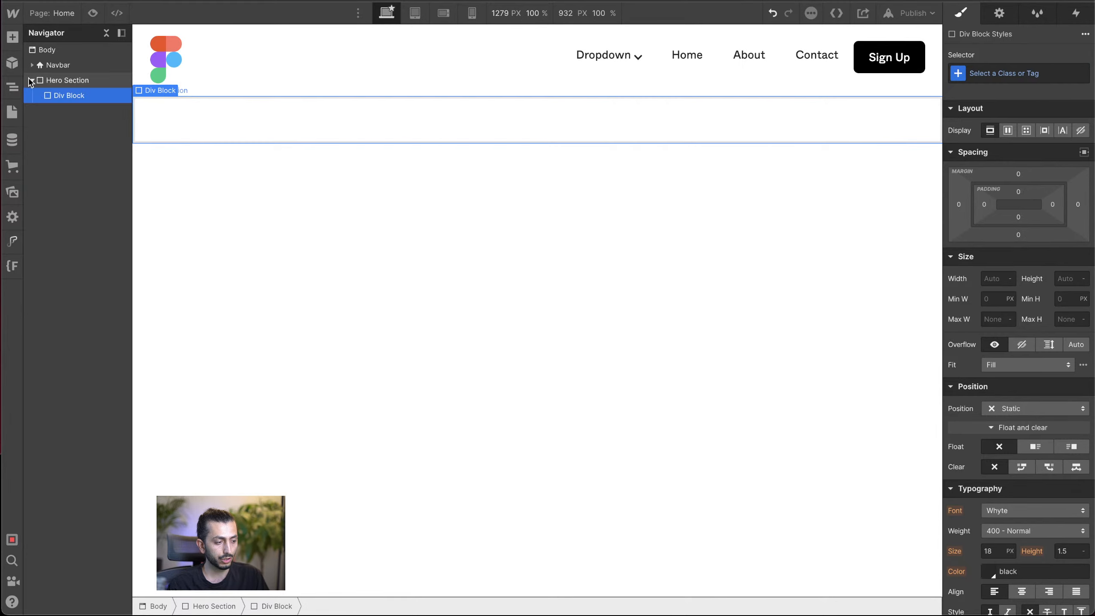
left_click(68, 85)
left_click(67, 97)
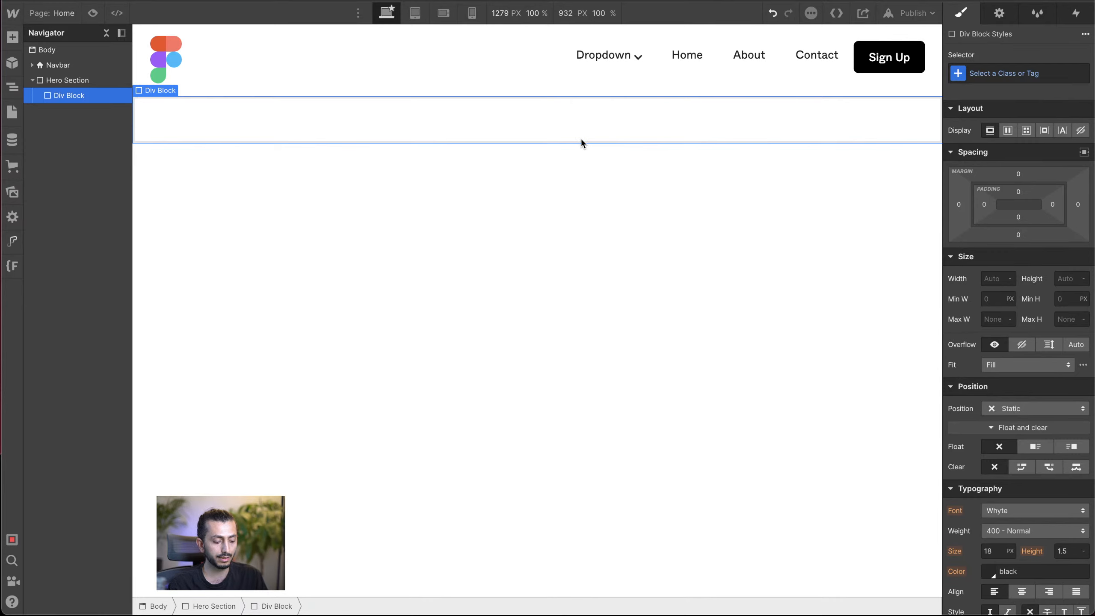
Step: Give the nested div block a new class named Hero Content
left_click(1044, 70)
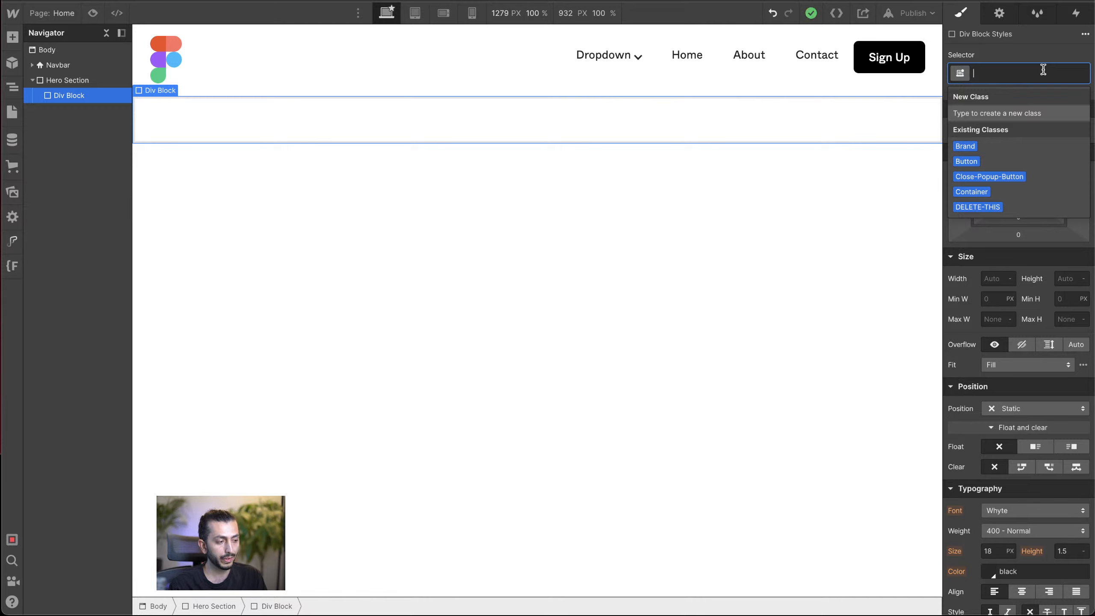
type("H")
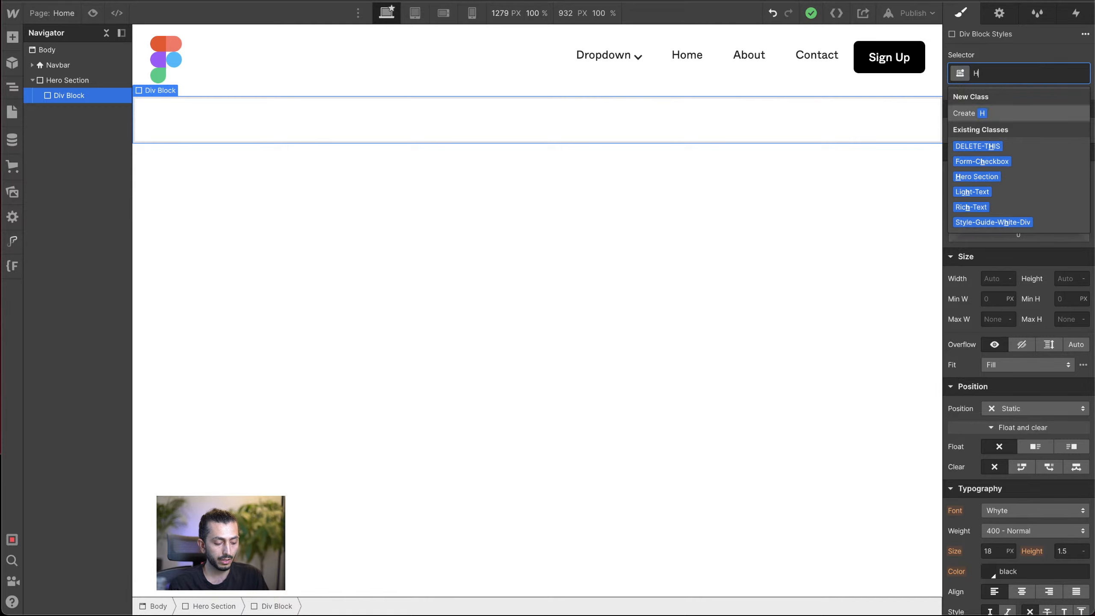
type("ero Con")
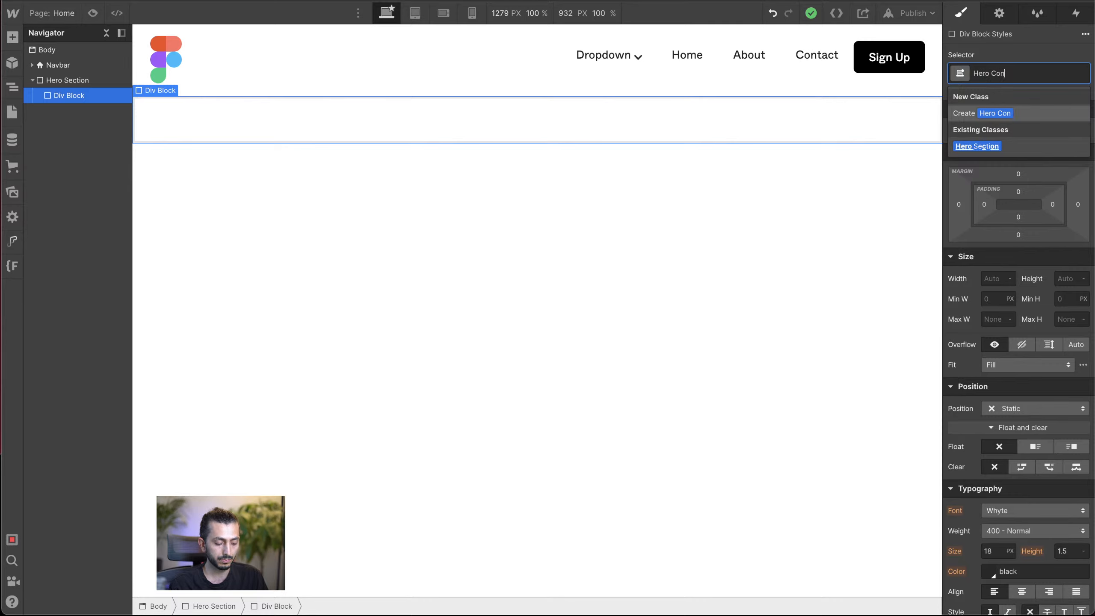
type("tent")
key("Return")
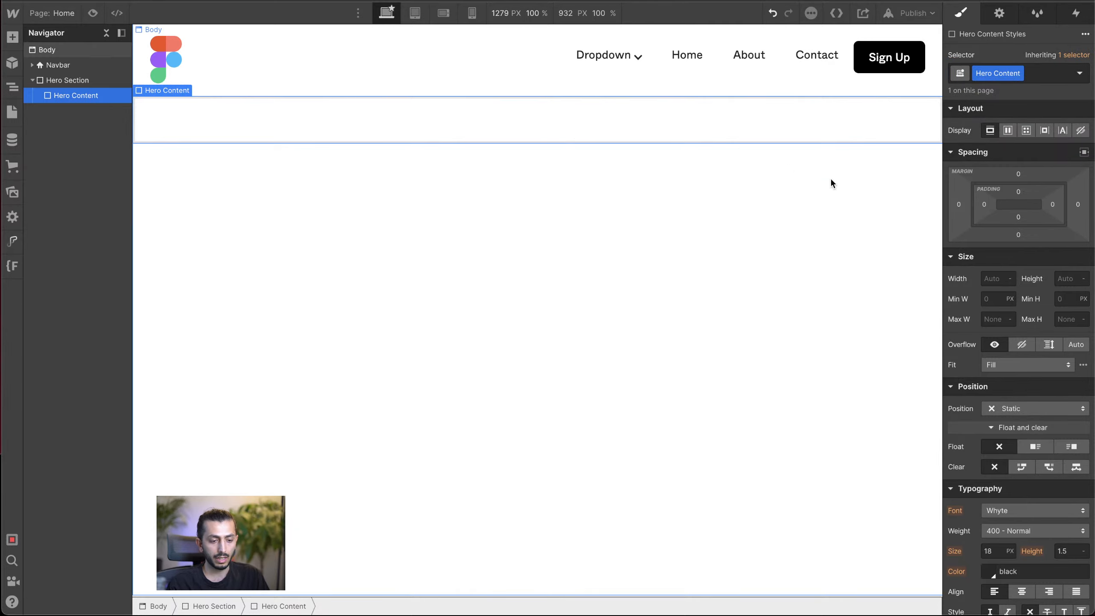
Step: Set the Hero Content's maximum width to 700 px and center it horizontally with auto side margins
left_click(990, 320)
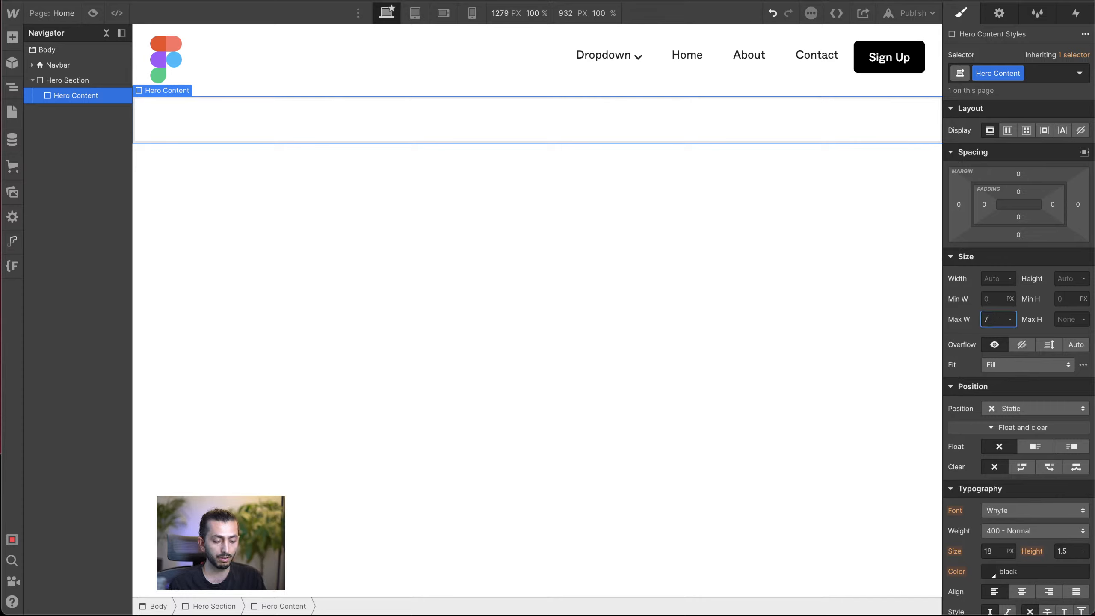
key("Return")
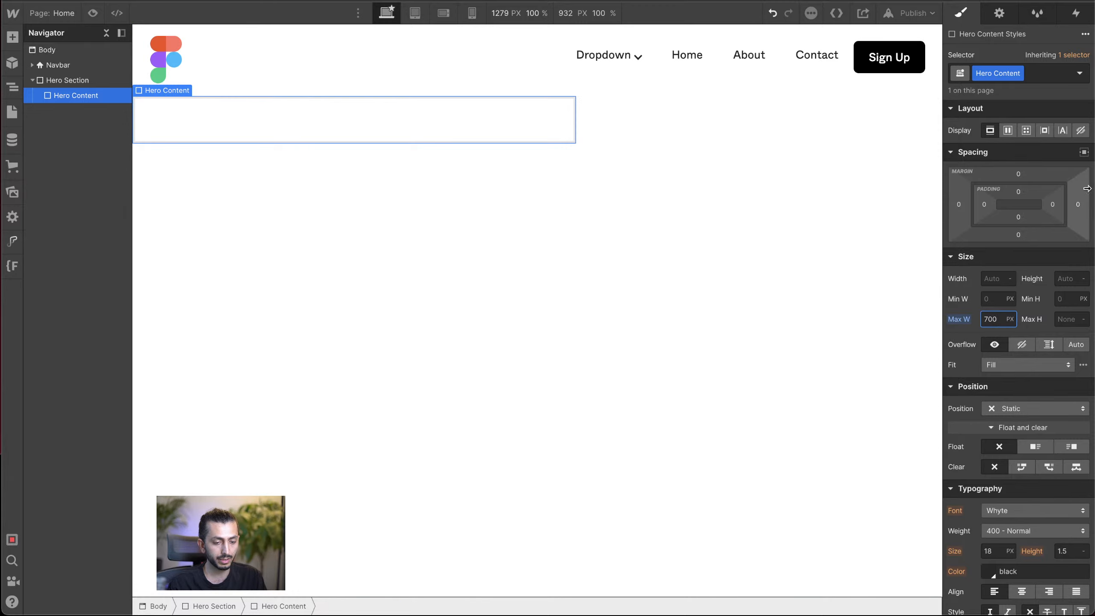
left_click(1084, 152)
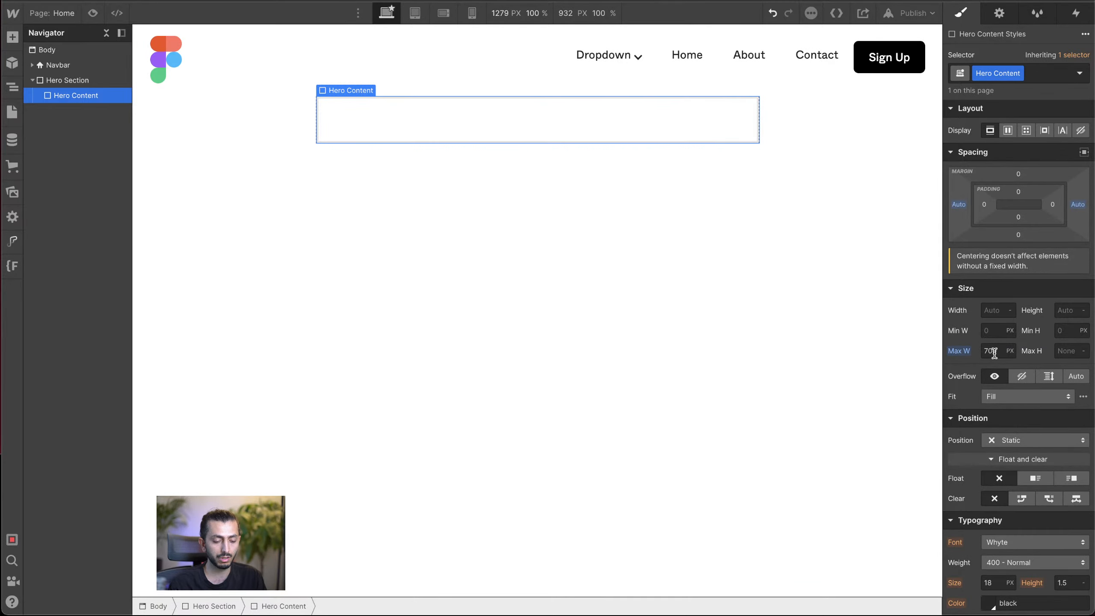
Step: Switch to the Figma reference site and look up "app" in a new browser tab
left_click(636, 1)
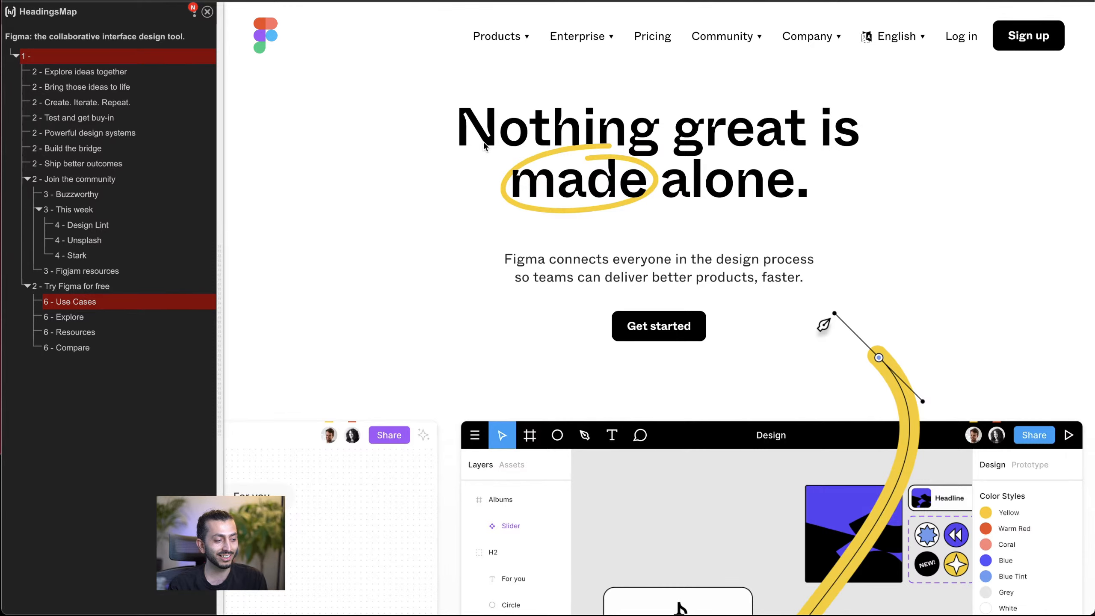
key("super+t")
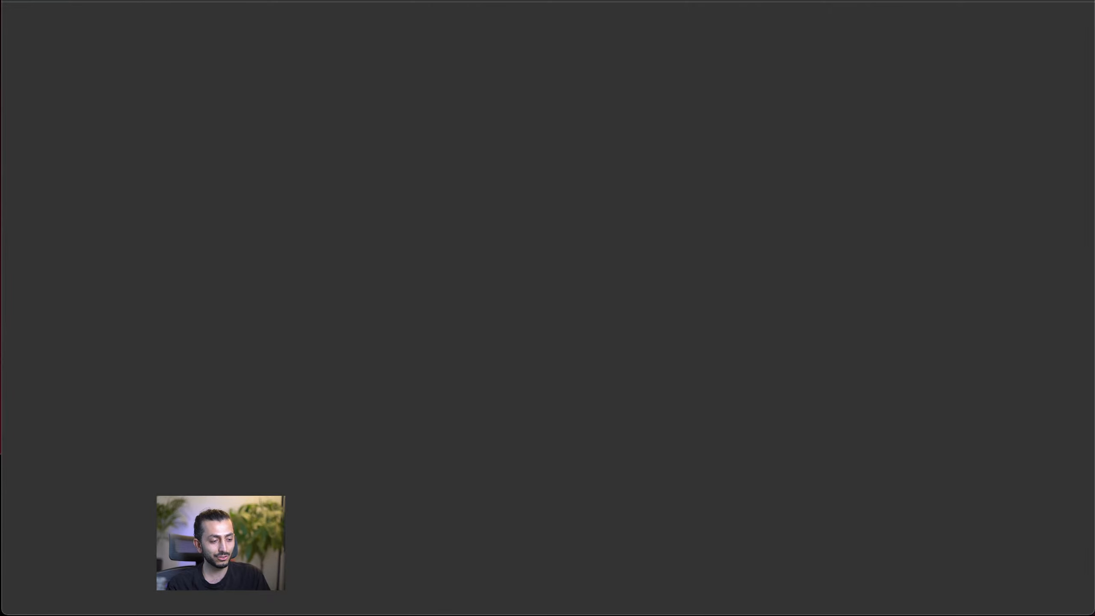
type("app")
key("Return")
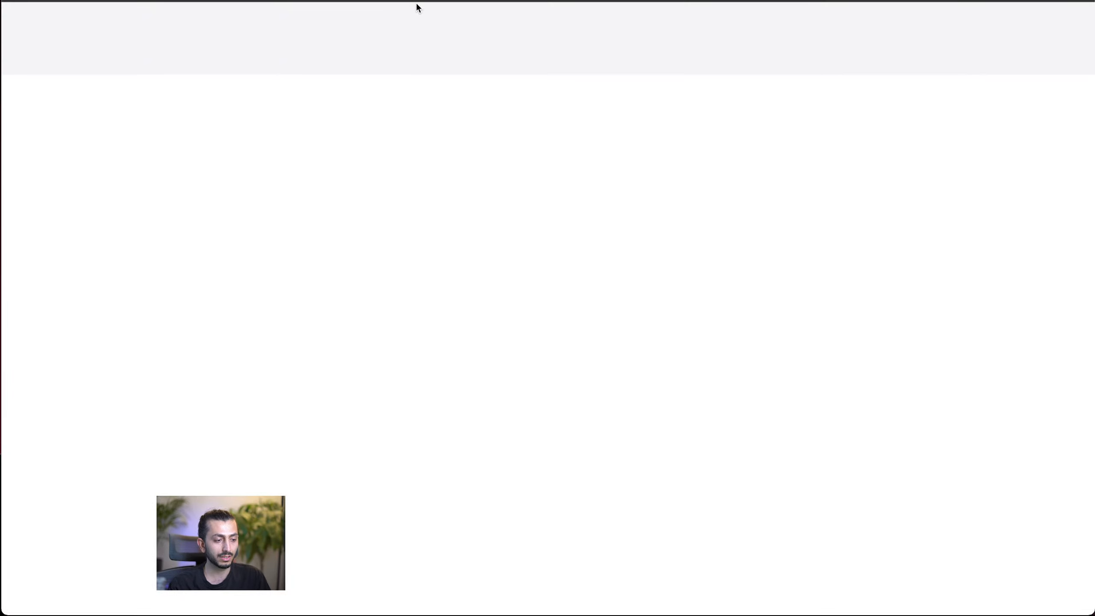
key("alt+shift+h")
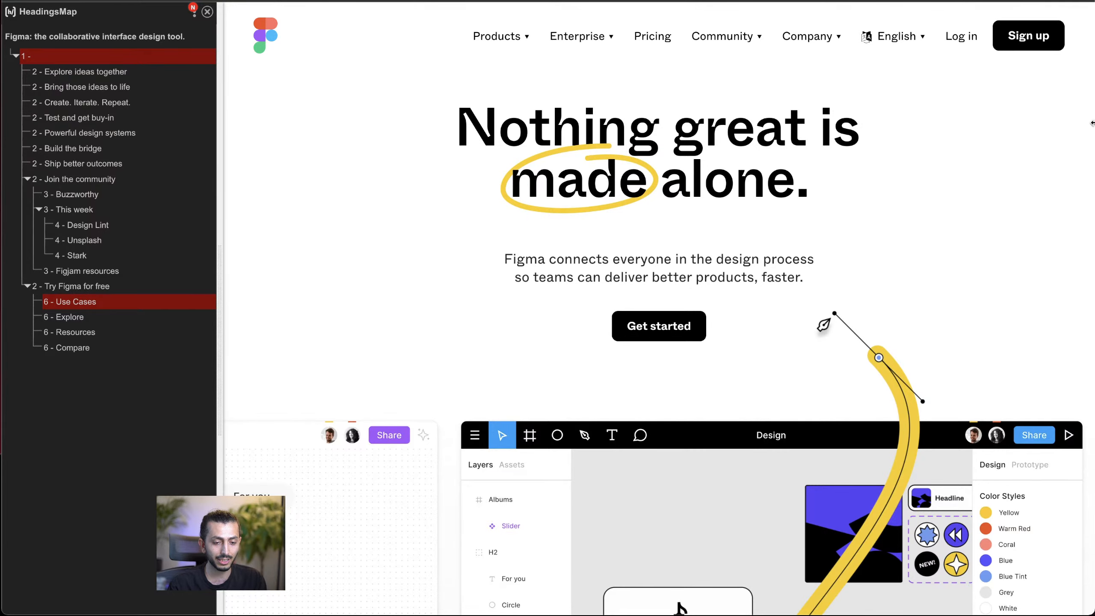
Step: Narrow the browser window to check the Figma hero's responsive layout, reload the page and restore the full width
left_click_drag(1093, 124, 778, 144)
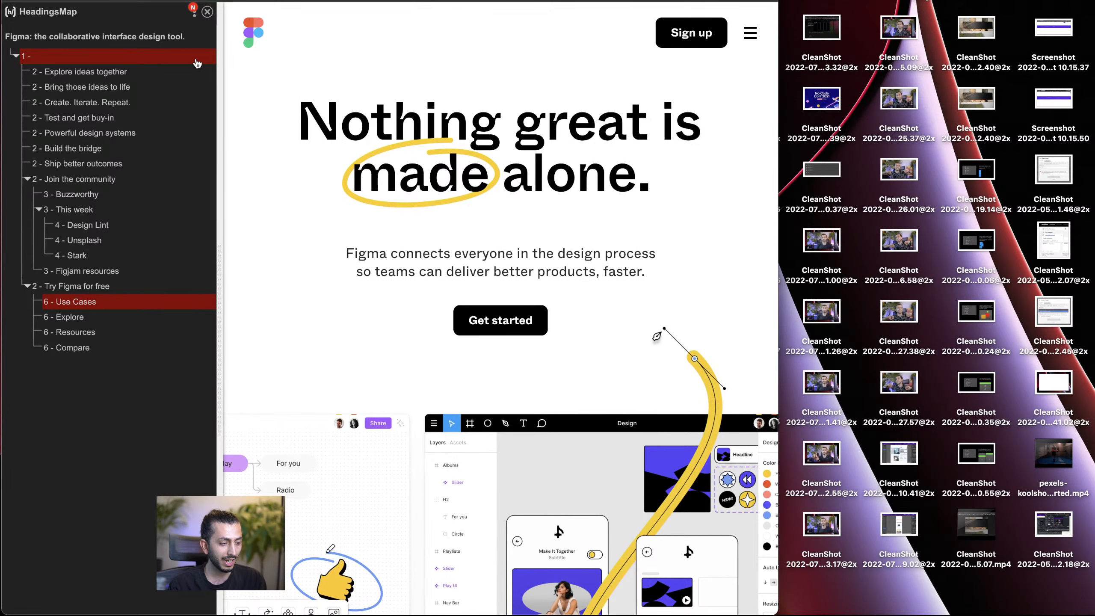
key("super+r")
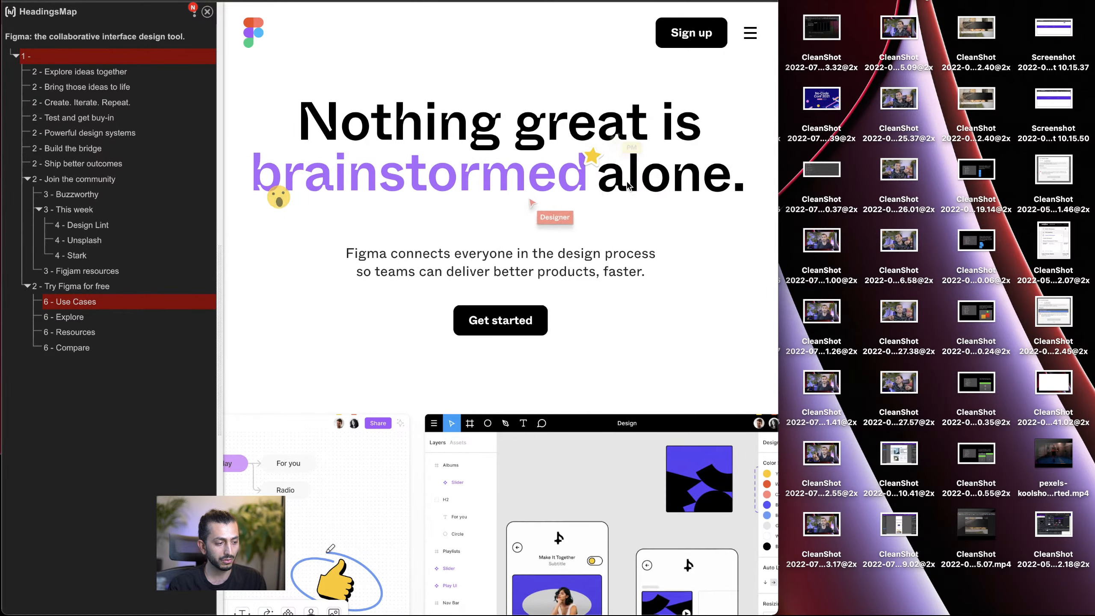
left_click_drag(778, 122, 1093, 106)
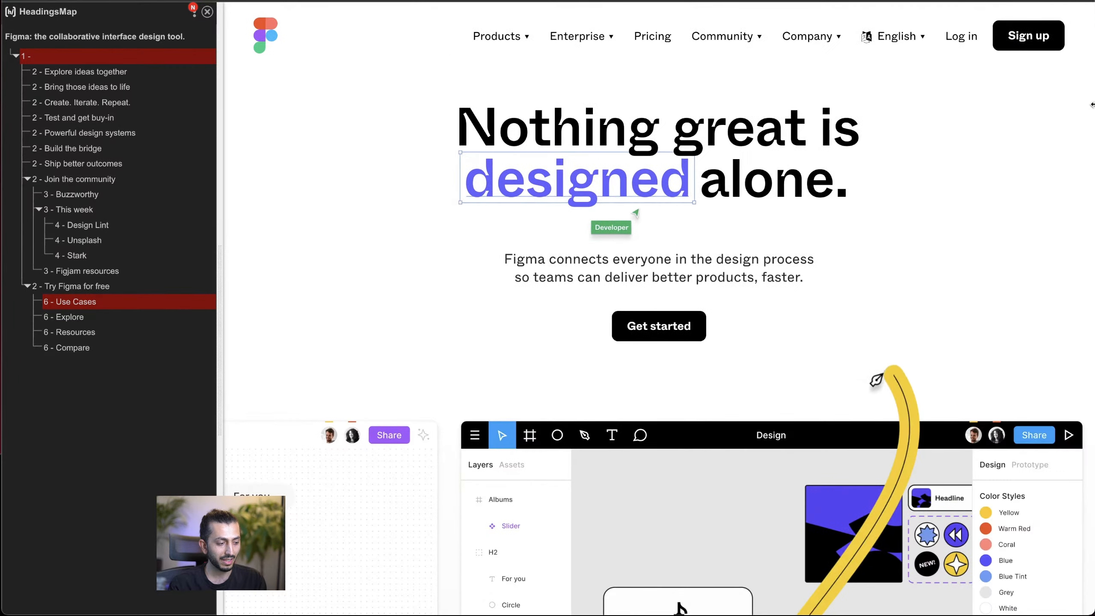
Step: Inspect the Figma hero heading's video and h1 elements in the developer tools, closing the HeadingsMap sidebar and finally the developer tools
right_click(598, 137)
left_click(613, 294)
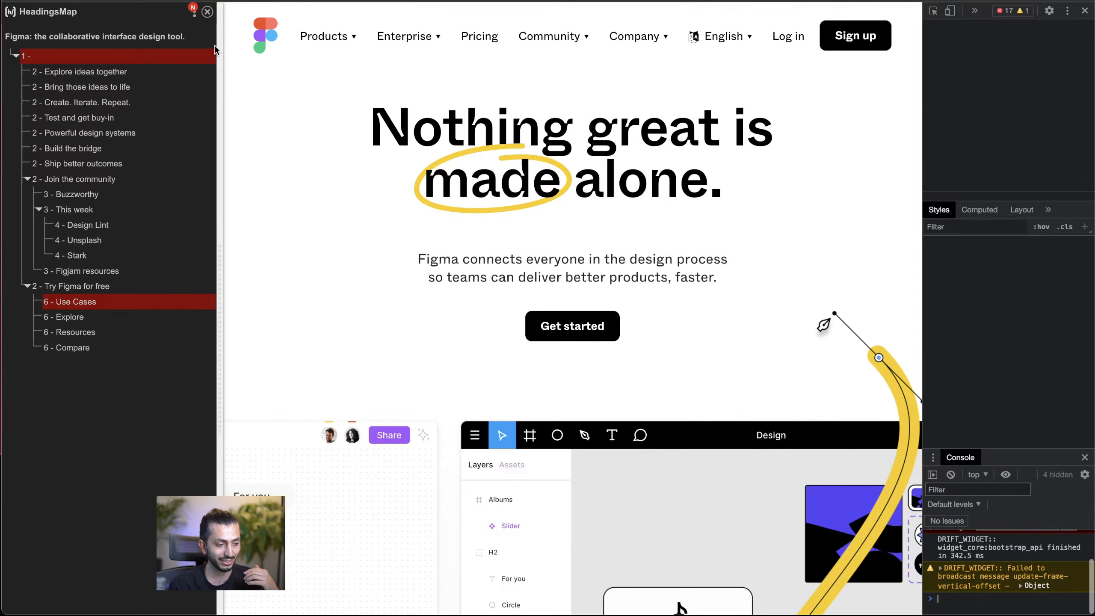
left_click(207, 12)
scroll(1015, 80, "up", 2)
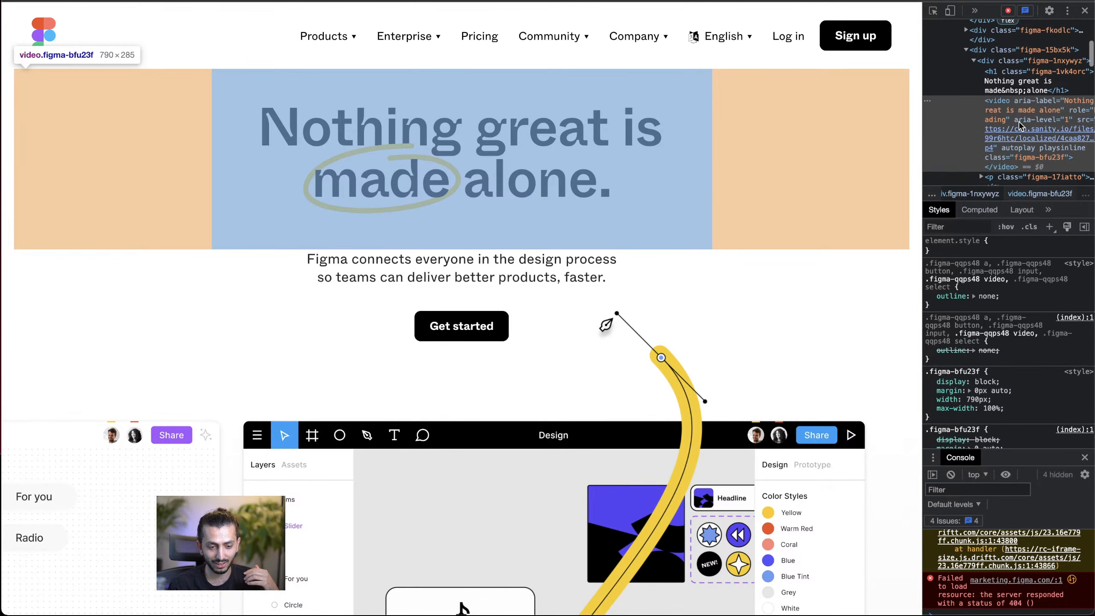
left_click(1014, 80)
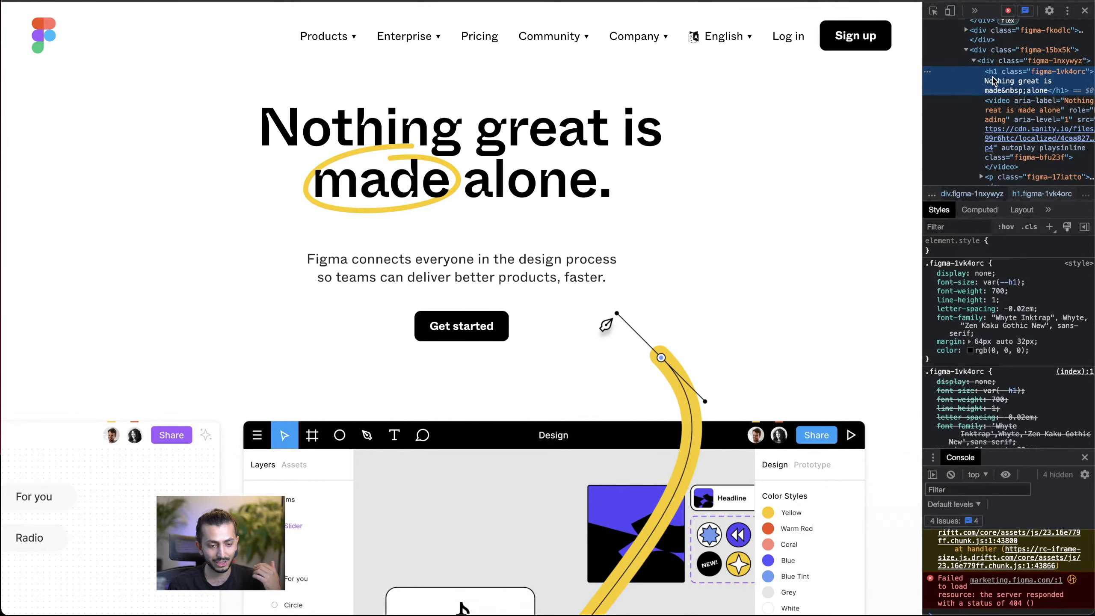
scroll(1008, 78, "right", 1)
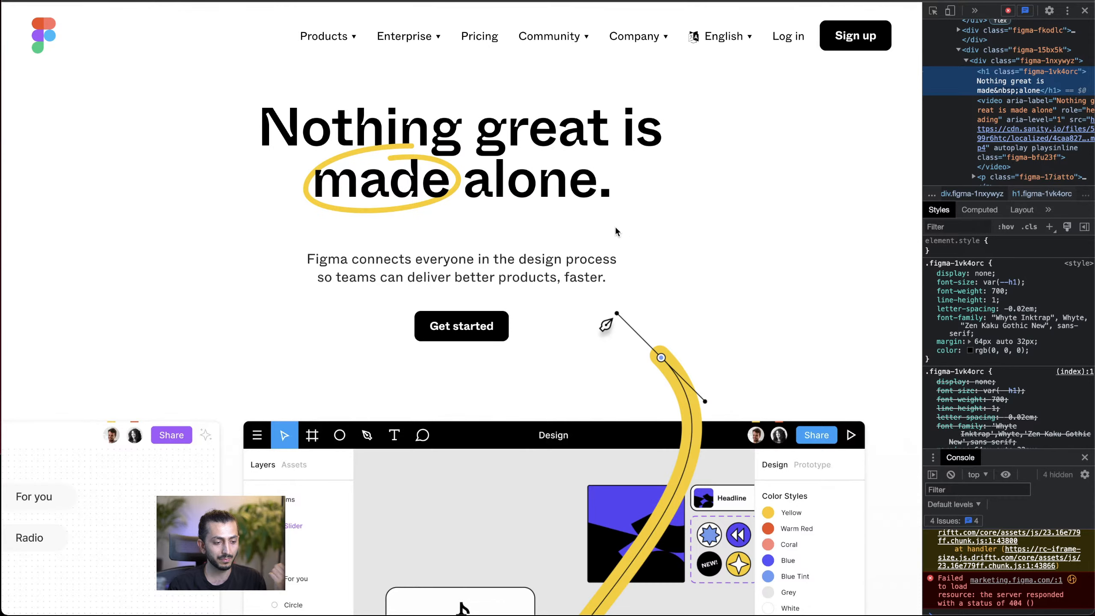
left_click(475, 155)
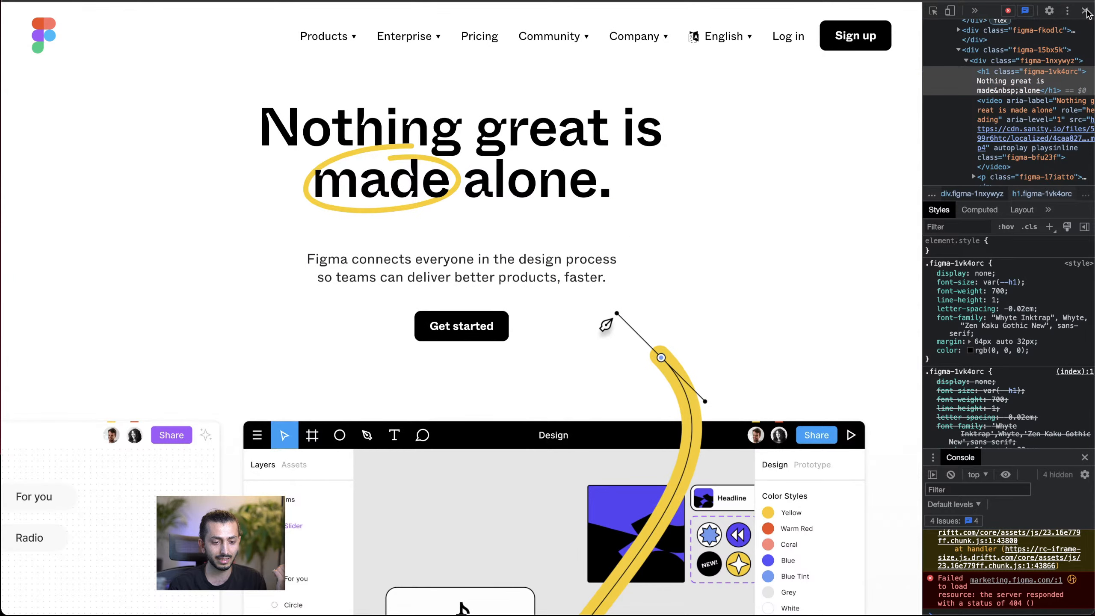
left_click(1085, 10)
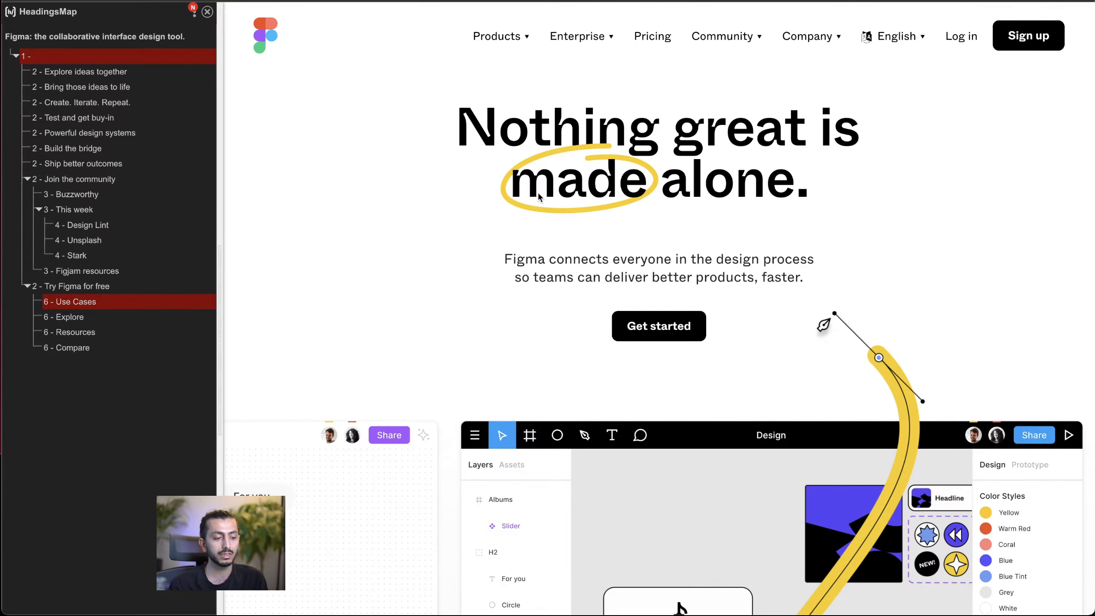
Step: Upload lottie_for_figma.json from the Downloads folder to the Webflow project's assets
left_click(207, 11)
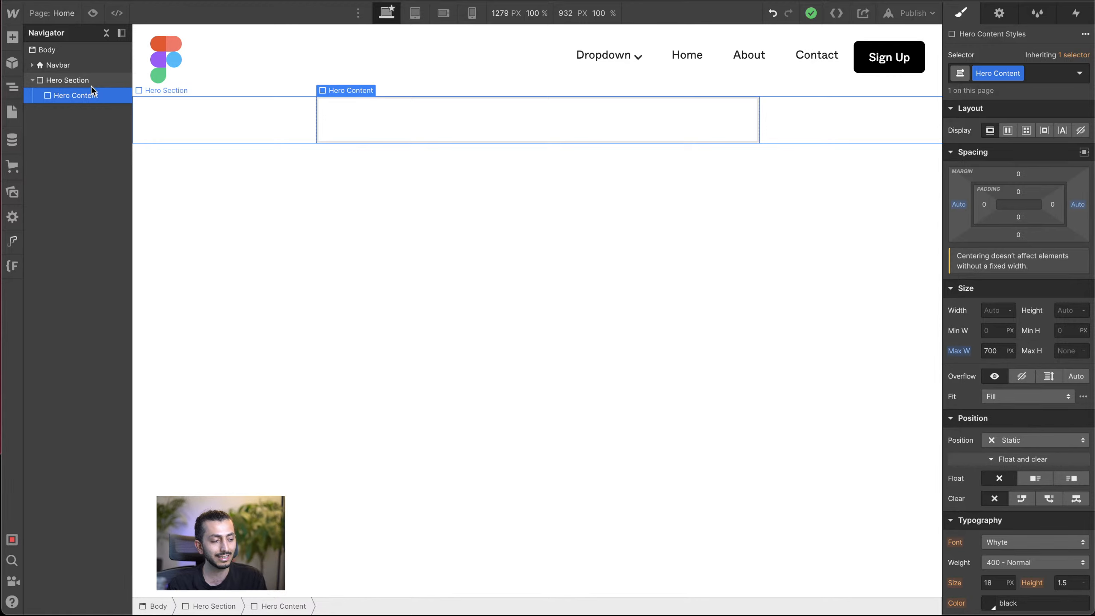
left_click(12, 37)
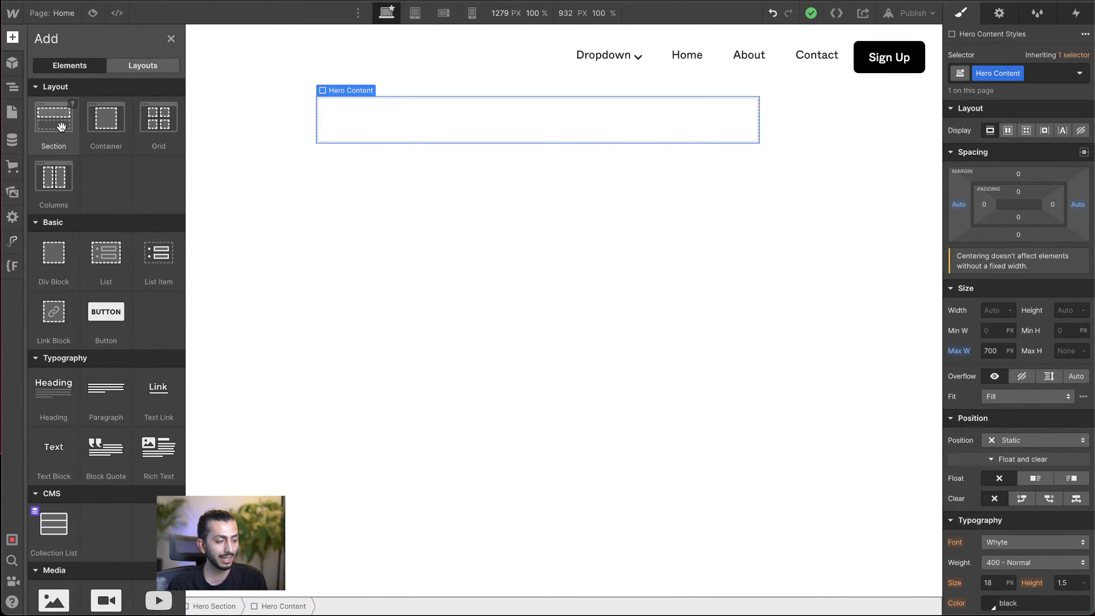
left_click(12, 197)
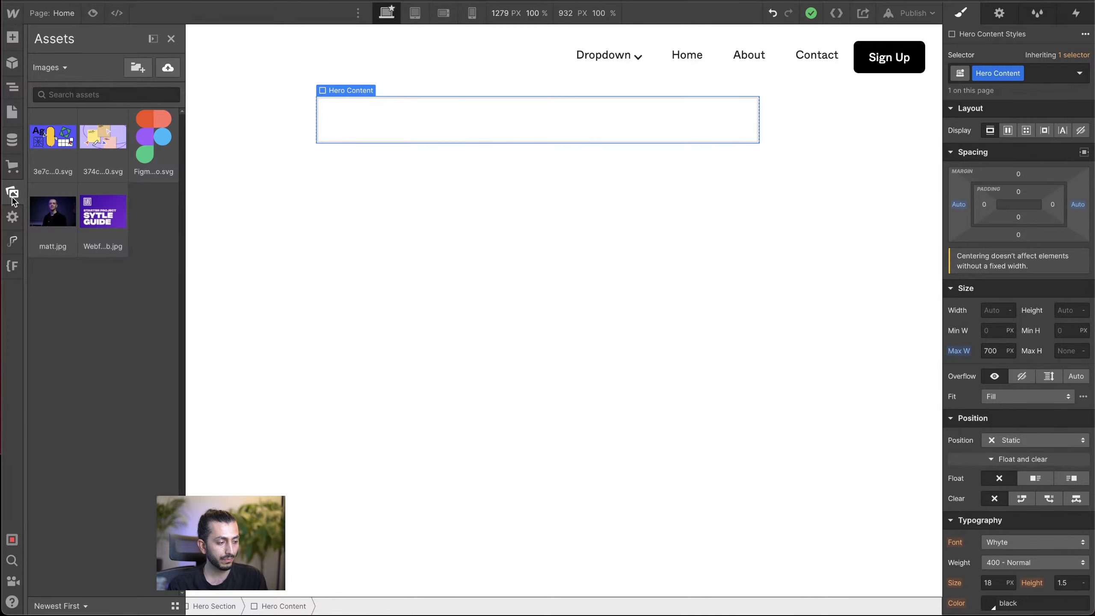
left_click(168, 71)
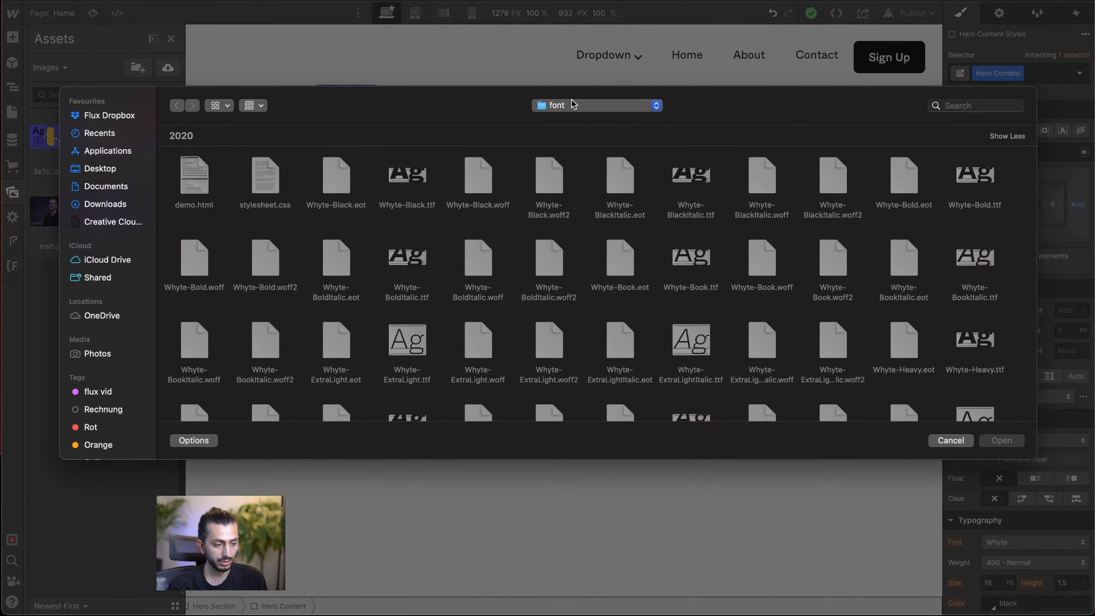
left_click(117, 204)
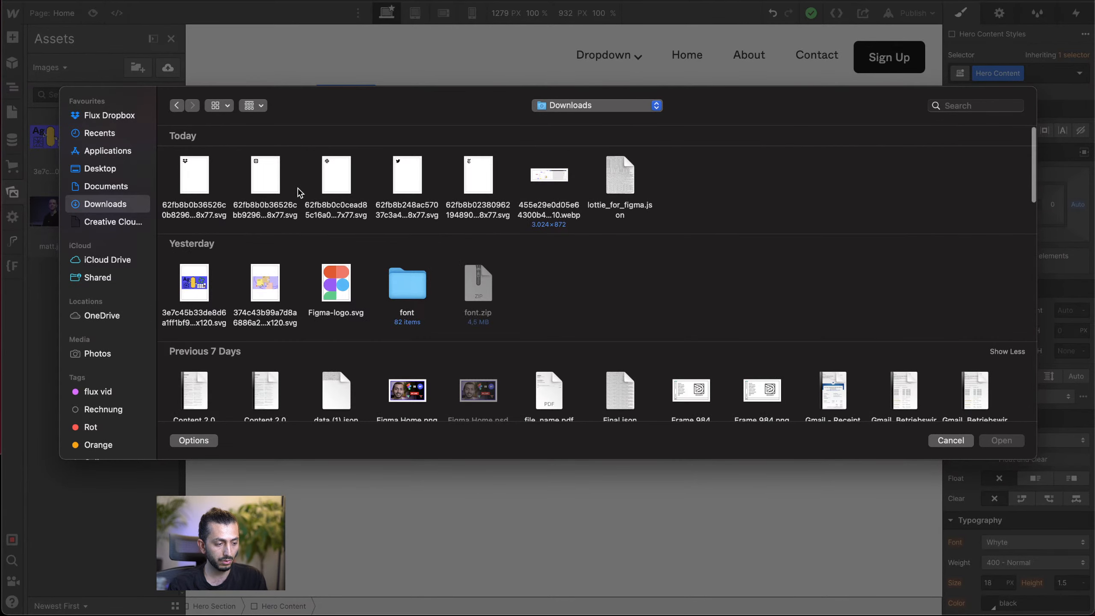
left_click(633, 189)
left_click(1001, 441)
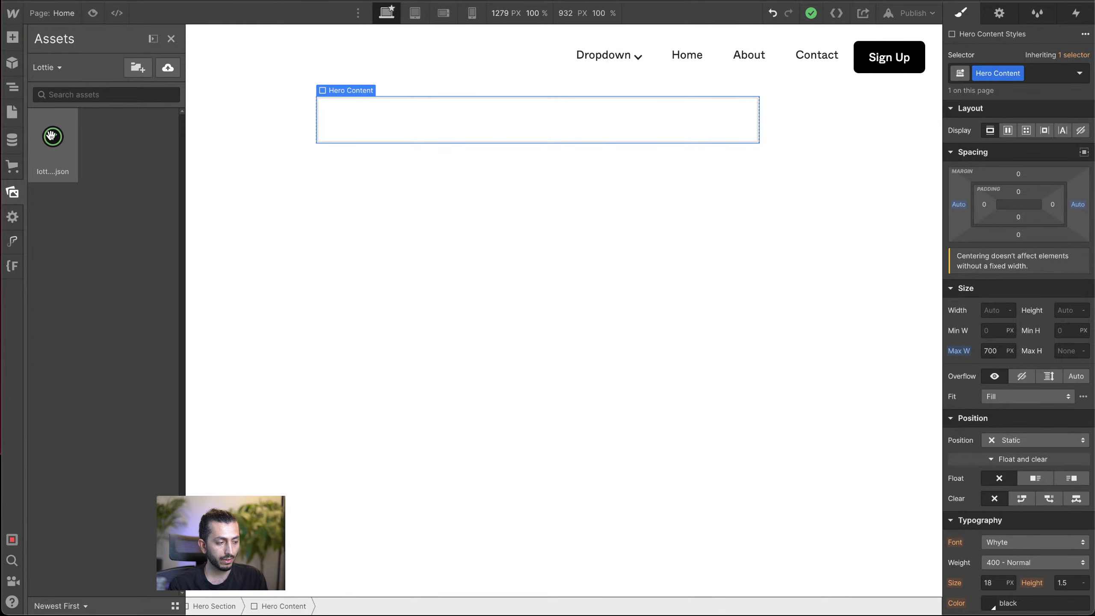
Step: Place the uploaded Lottie animation inside Hero Content, preview it and close its settings
left_click_drag(53, 139, 398, 115)
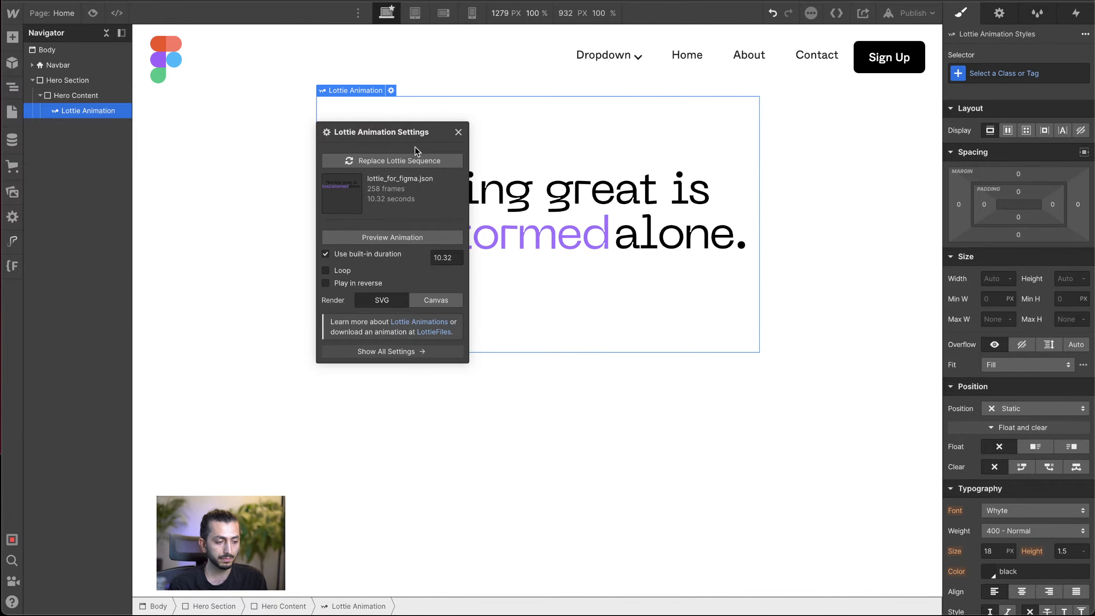
left_click(382, 237)
left_click_drag(419, 129, 233, 233)
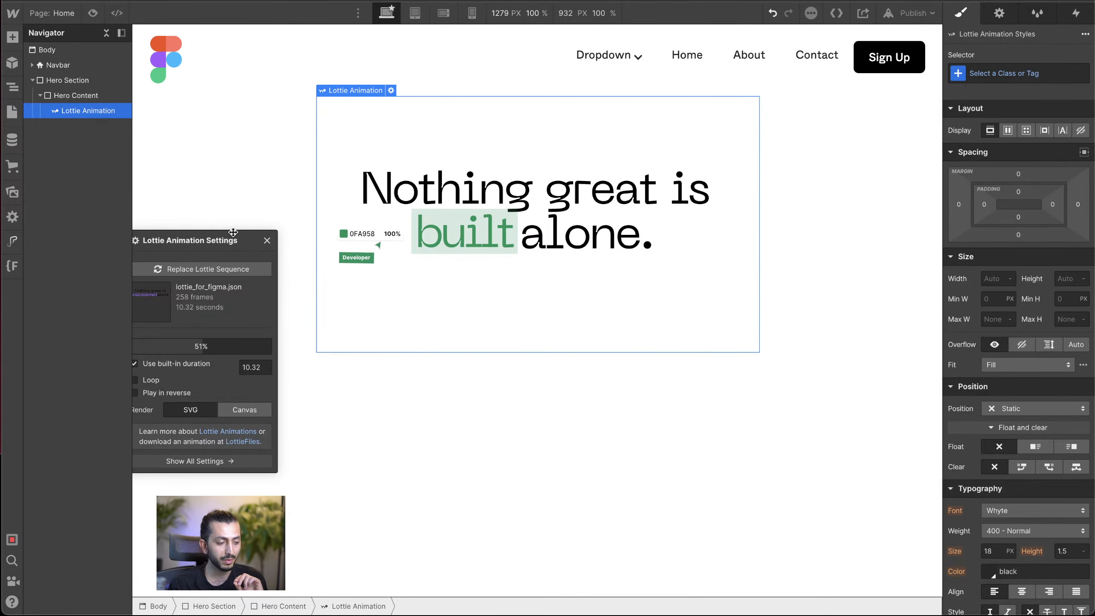
left_click_drag(233, 233, 272, 265)
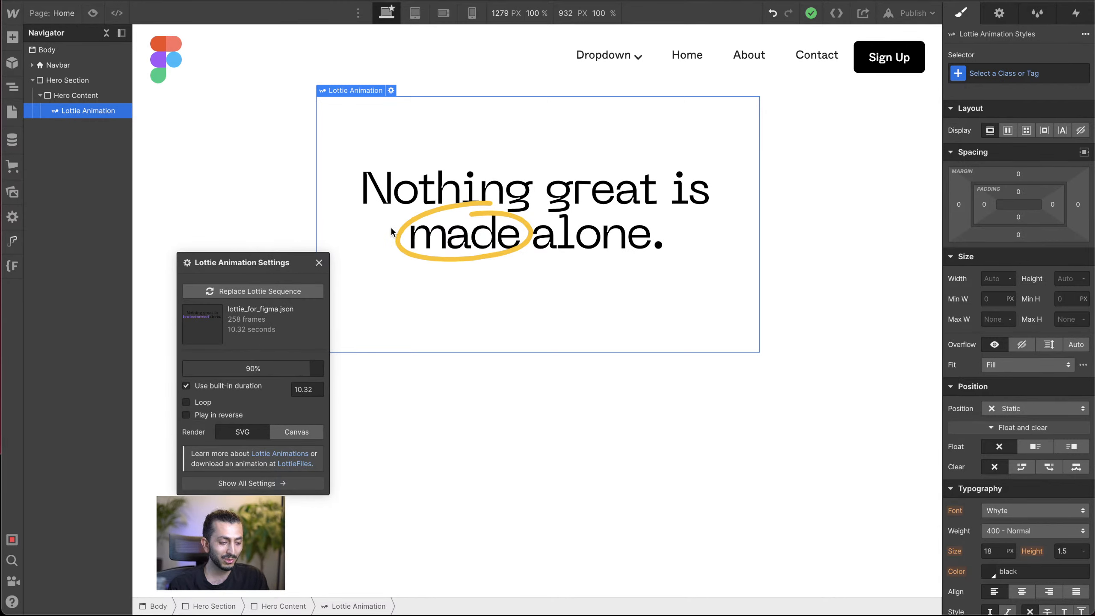
left_click(319, 263)
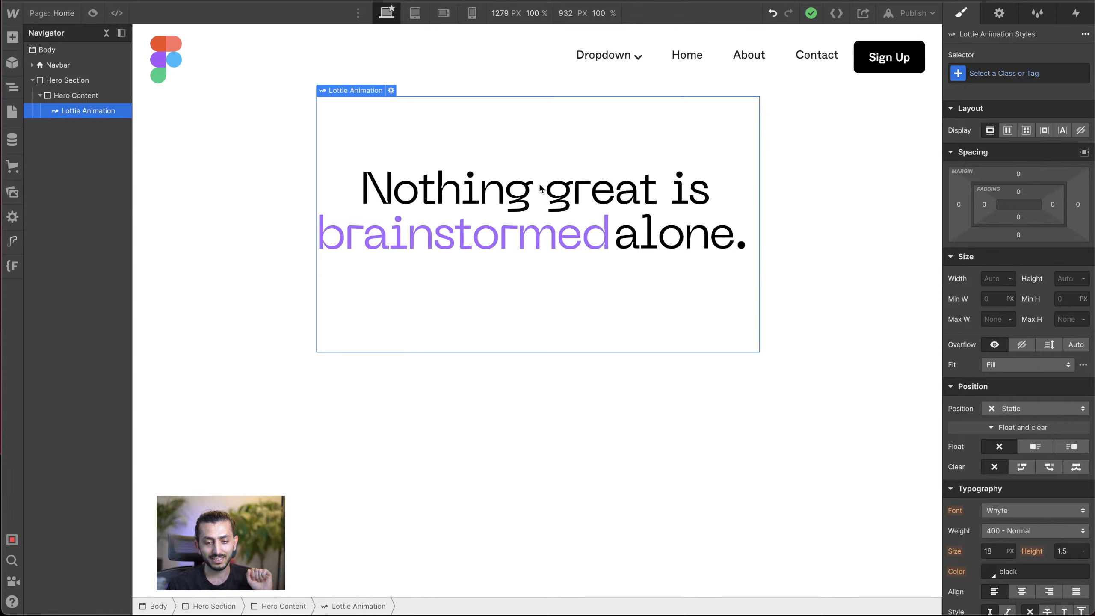
left_click(782, 161)
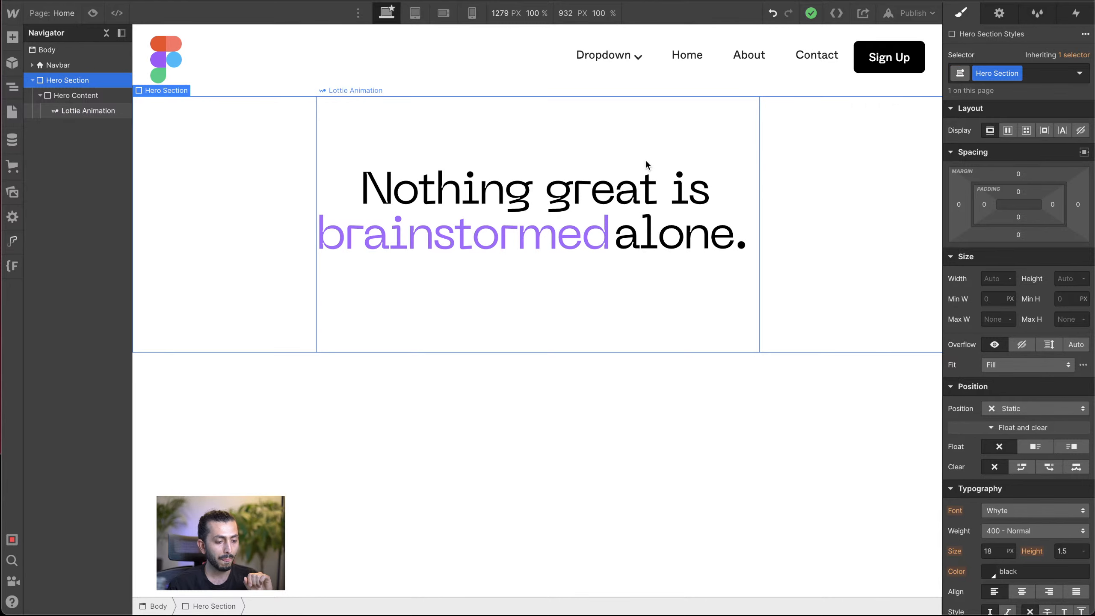
left_click(646, 167)
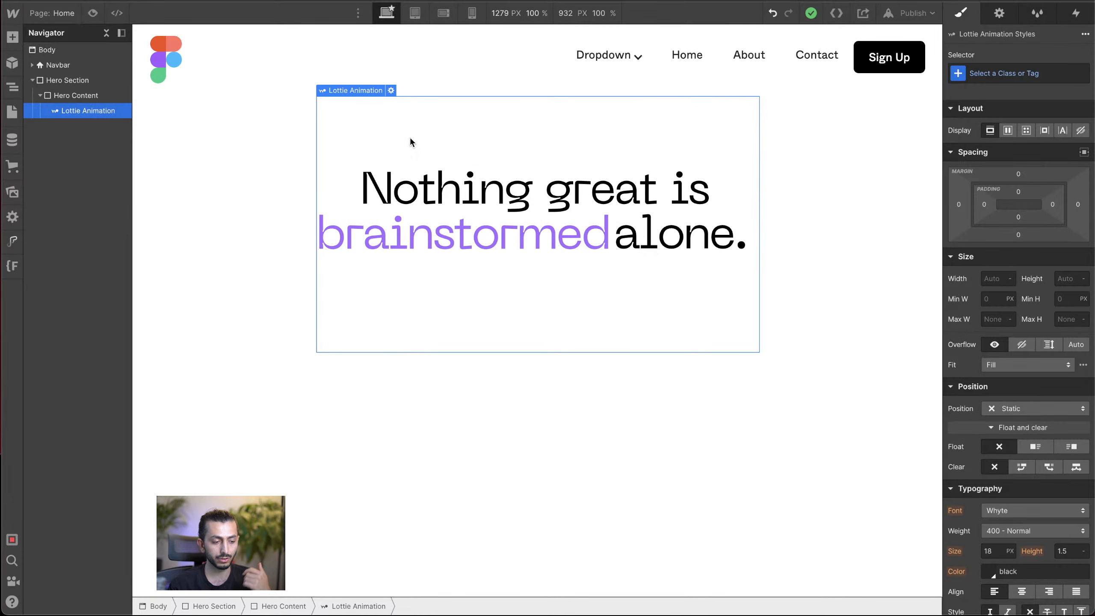
Step: Add a paragraph element to Hero Content below the Lottie animation
left_click(73, 96)
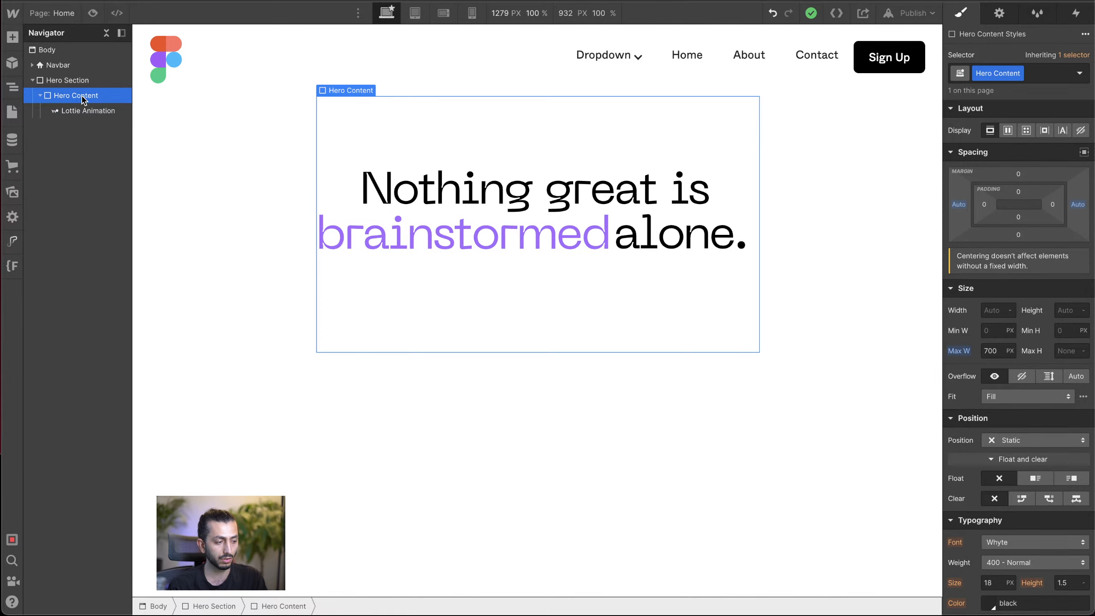
key("super+e")
type("d")
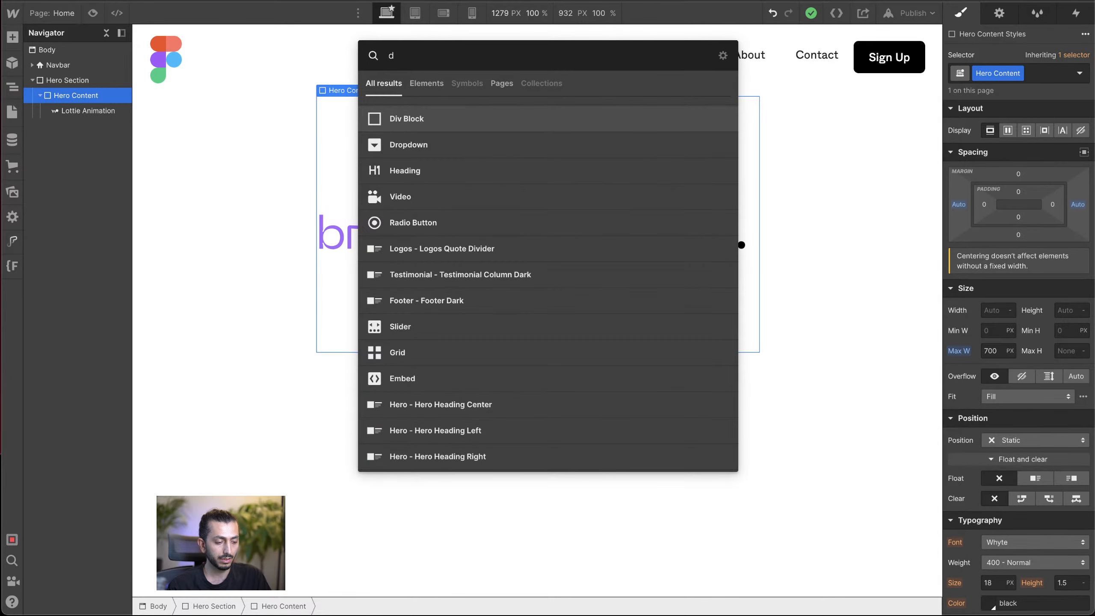
key("BackSpace")
type("pa")
left_click(385, 116)
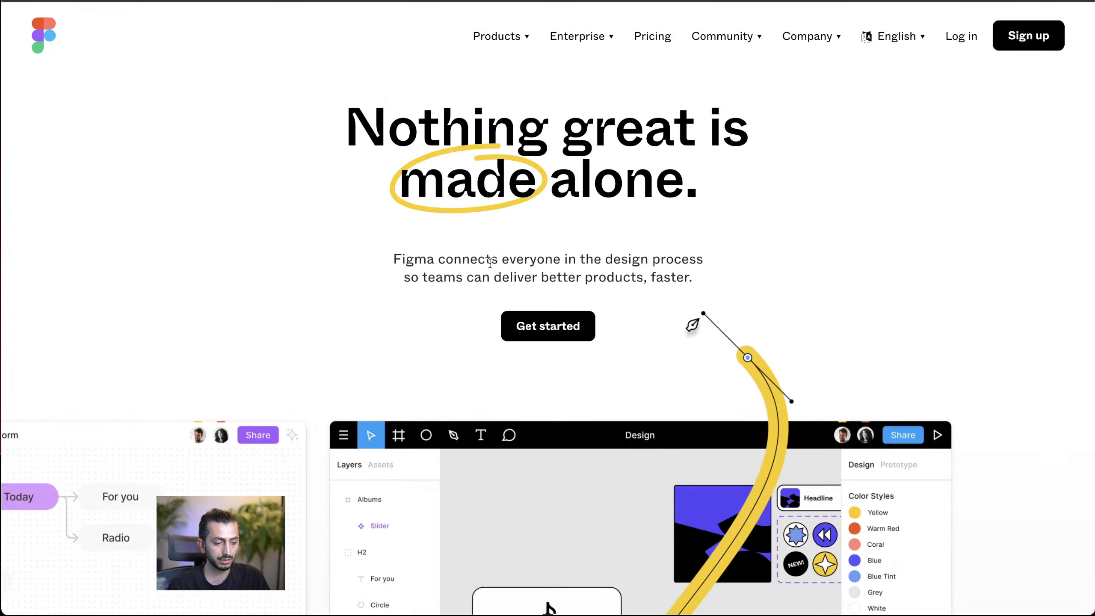
triple_click(490, 262)
key("ctrl+c")
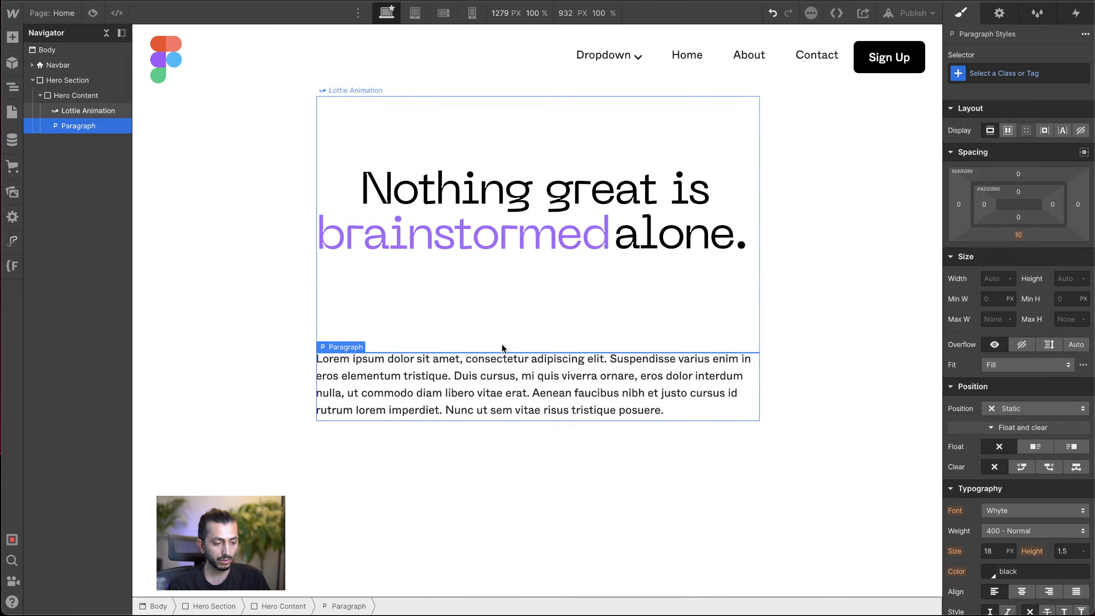
double_click(493, 394)
type("Figma connects everyone in the design process so teams can deliver better products, faster.Get started")
key("Escape")
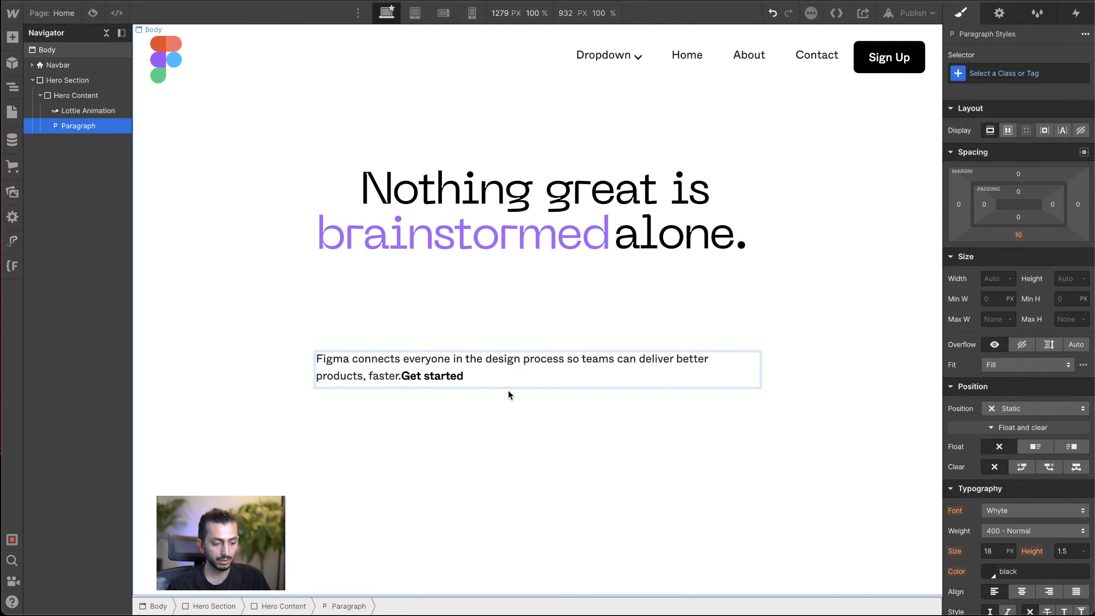
key("ctrl+z")
Step: Replace the hero paragraph's placeholder text with "Figma connects everyone in the design process so teams can deliver better products, faster."
double_click(509, 392)
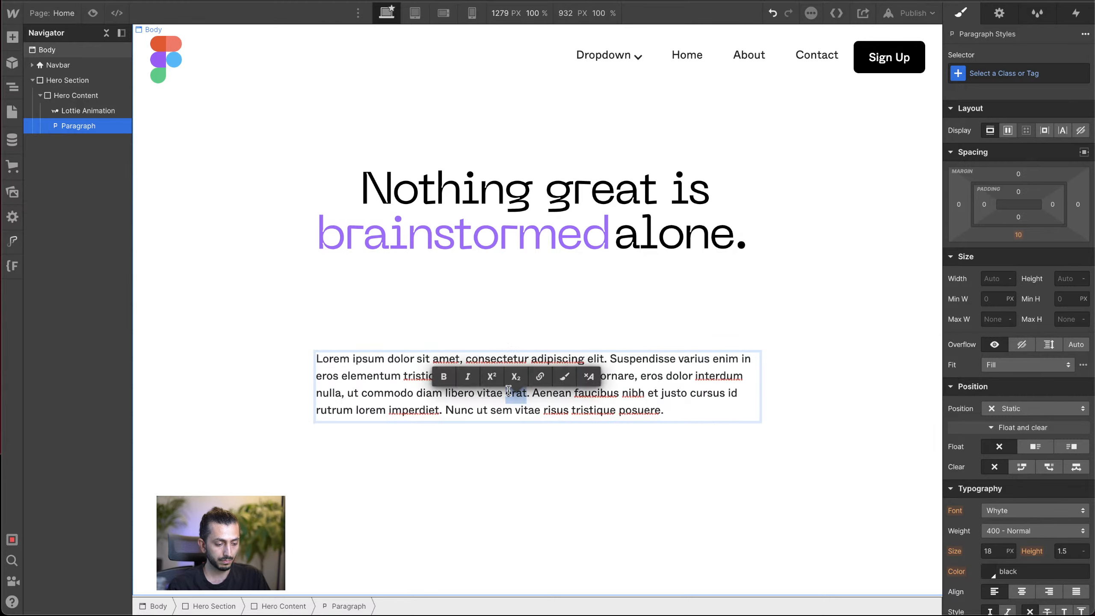
key("ctrl+a")
key("ctrl+v")
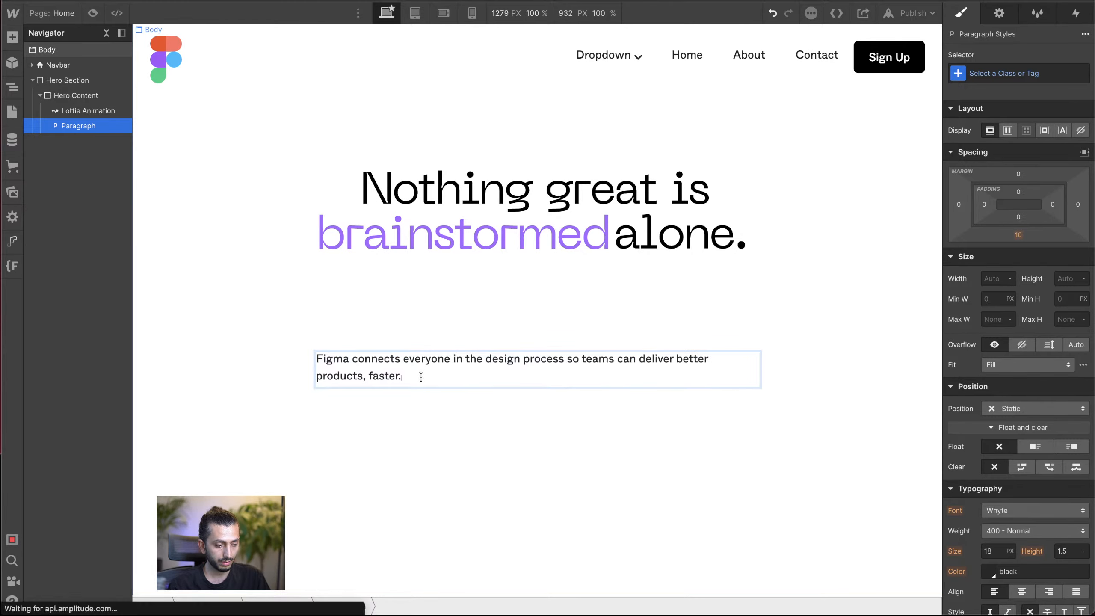
left_click(469, 424)
left_click(491, 384)
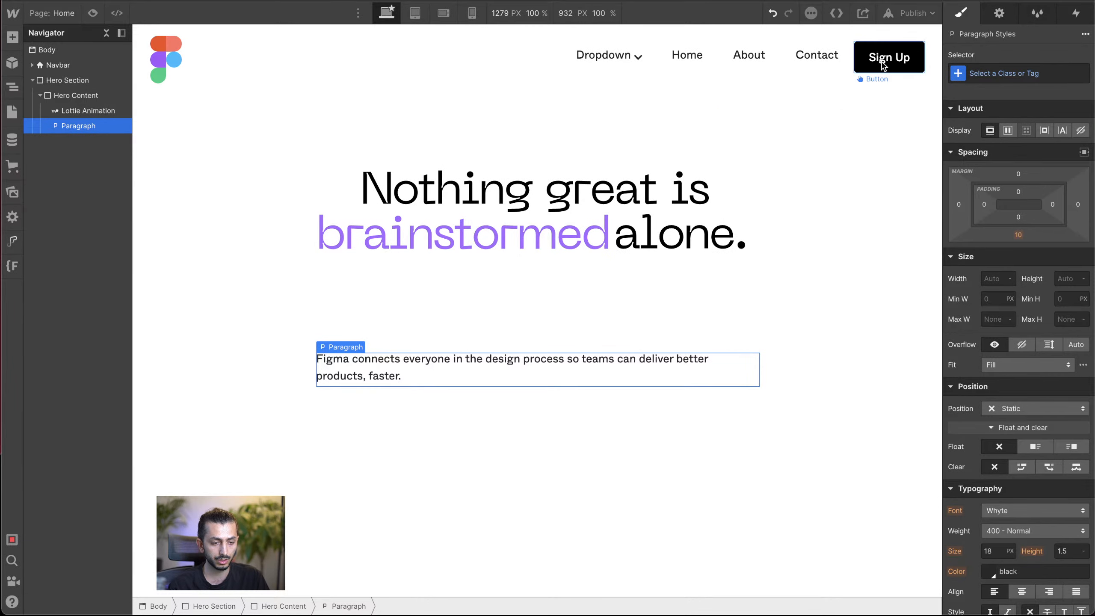
Step: Copy the navbar's Sign Up button into Hero Content and position it below the paragraph
left_click(882, 64)
left_click(517, 361)
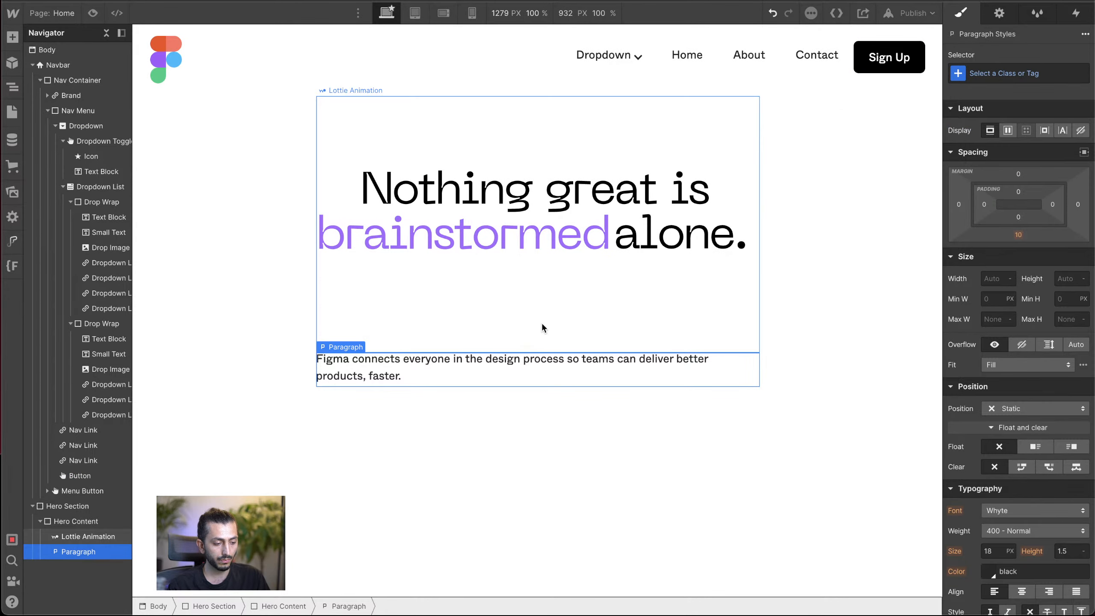
left_click(543, 326)
key("ctrl+v")
left_click_drag(464, 372, 457, 421)
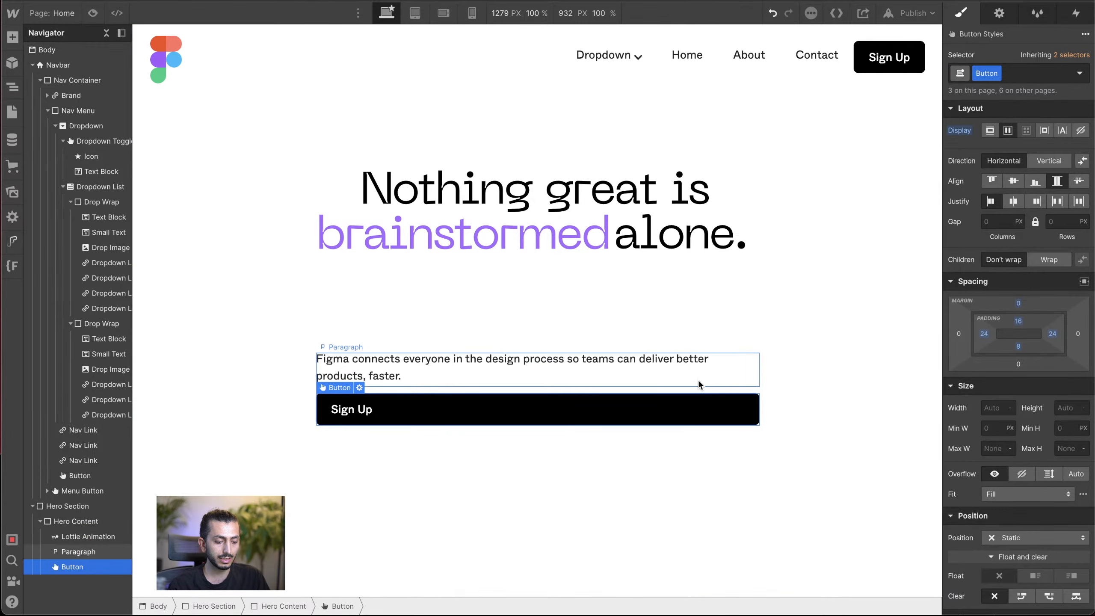
left_click(636, 318)
Step: Make Hero Content a vertical flex layout with centered alignment and justification, and center its text
left_click(93, 521)
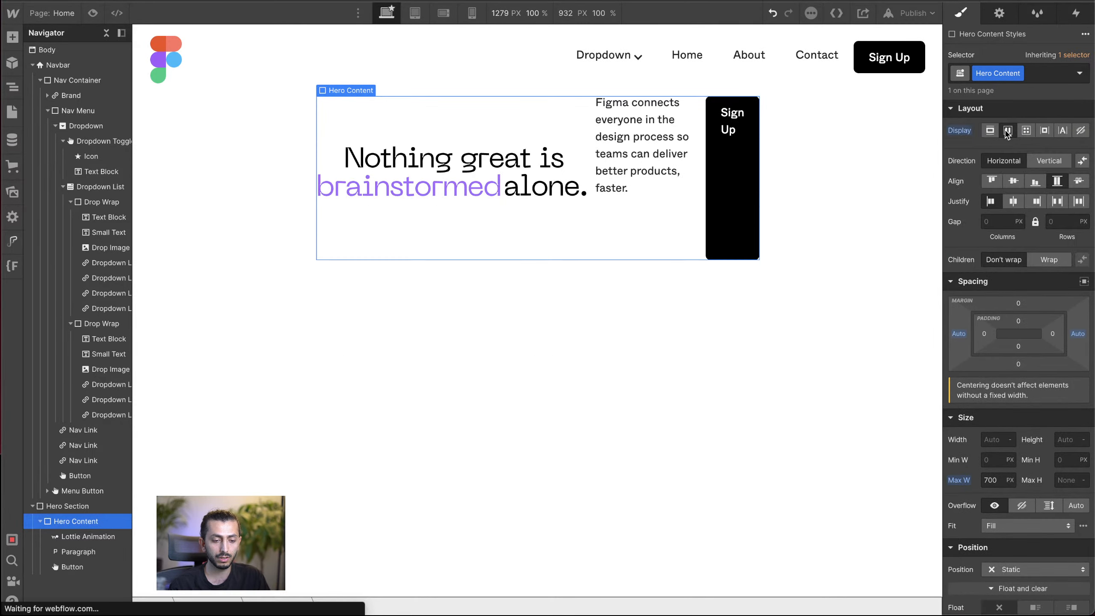
left_click(1007, 131)
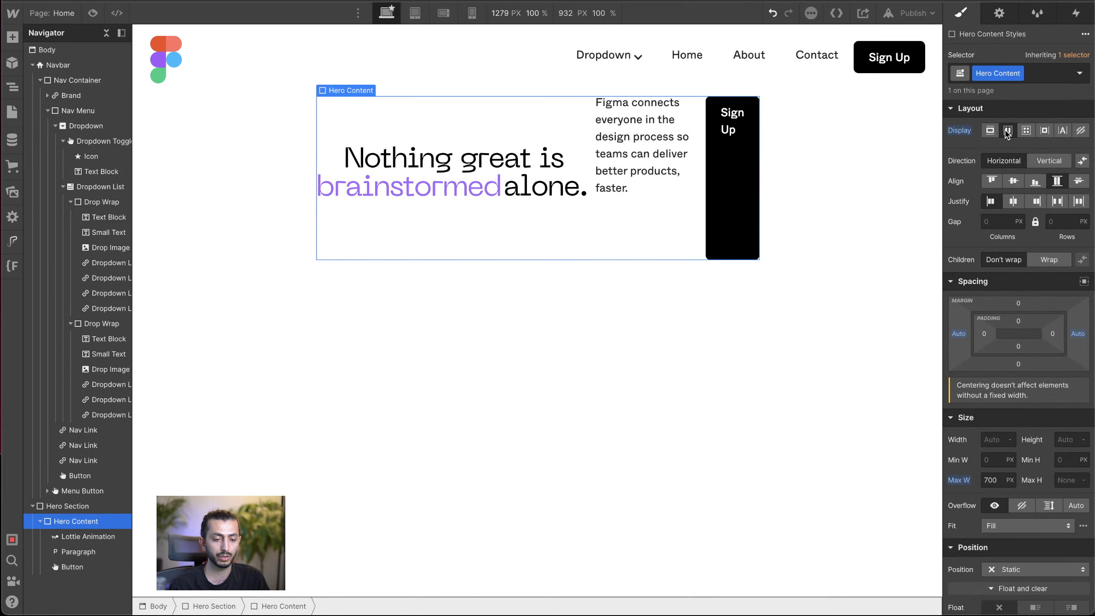
left_click(1051, 162)
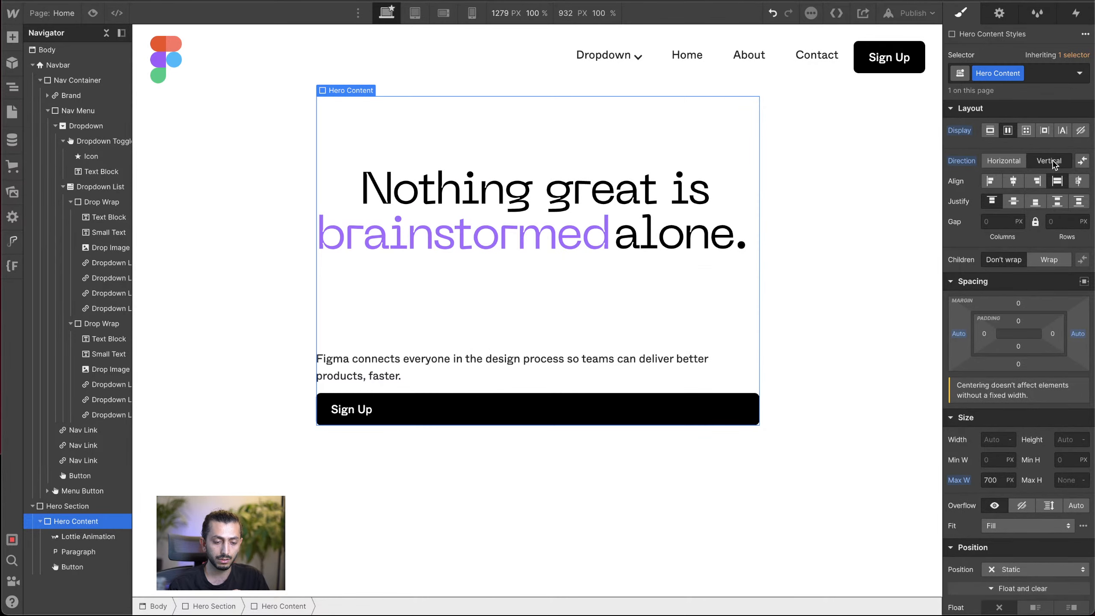
left_click(1010, 183)
left_click(1016, 201)
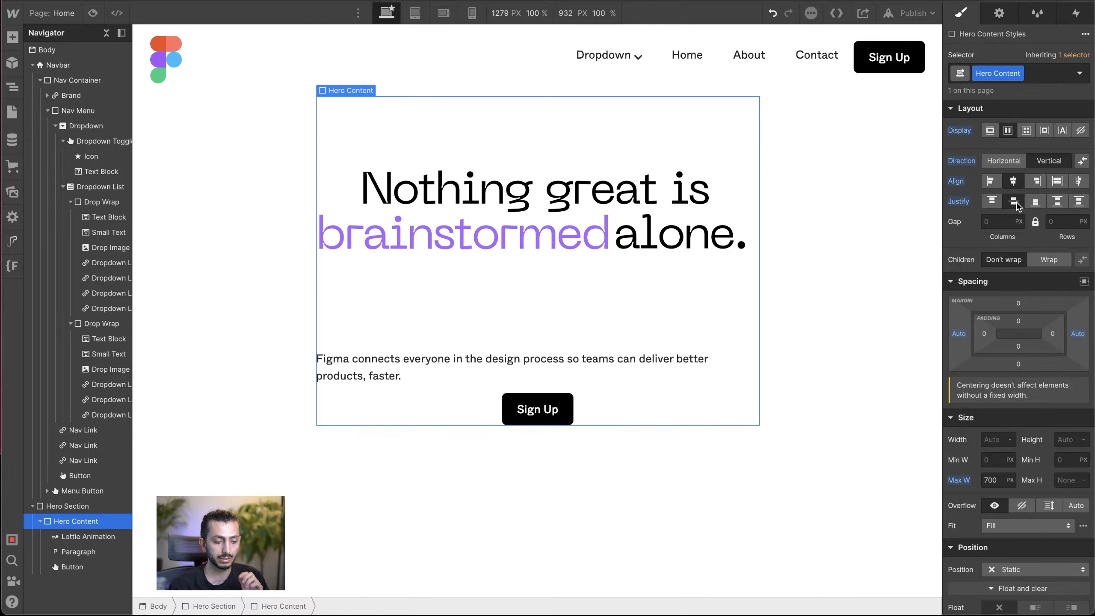
scroll(1003, 289, "down", 8)
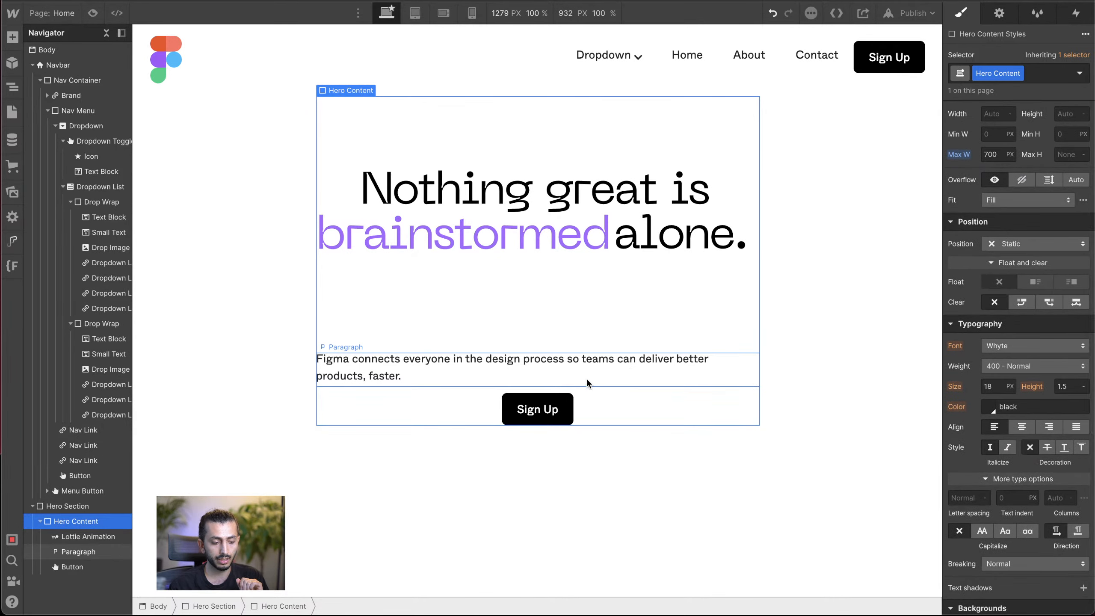
left_click(1022, 427)
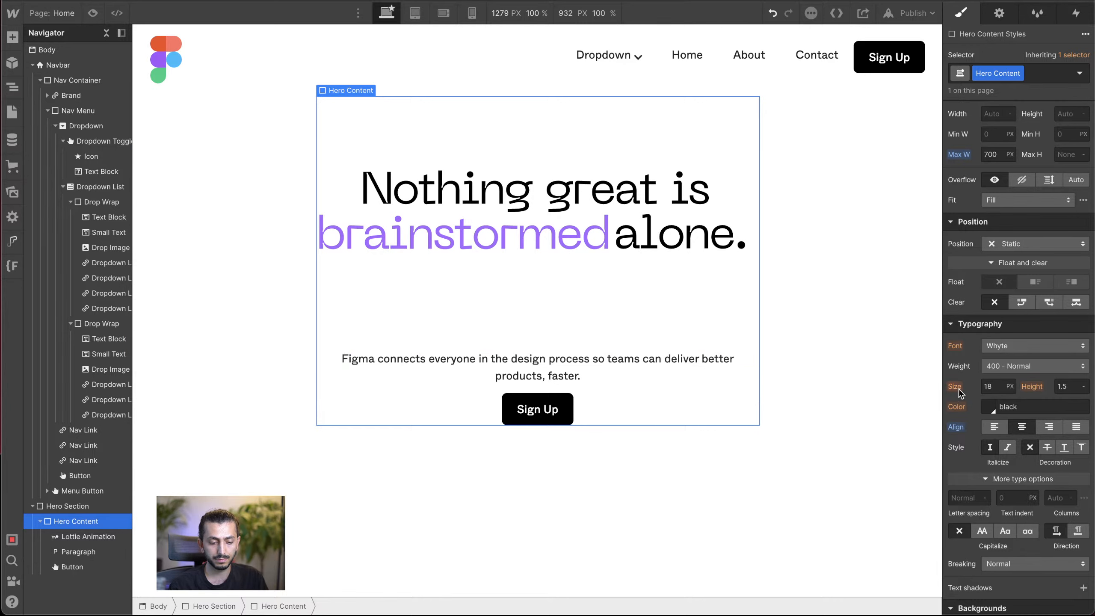
Step: Create a new class named Hero P for the hero paragraph
left_click(612, 369)
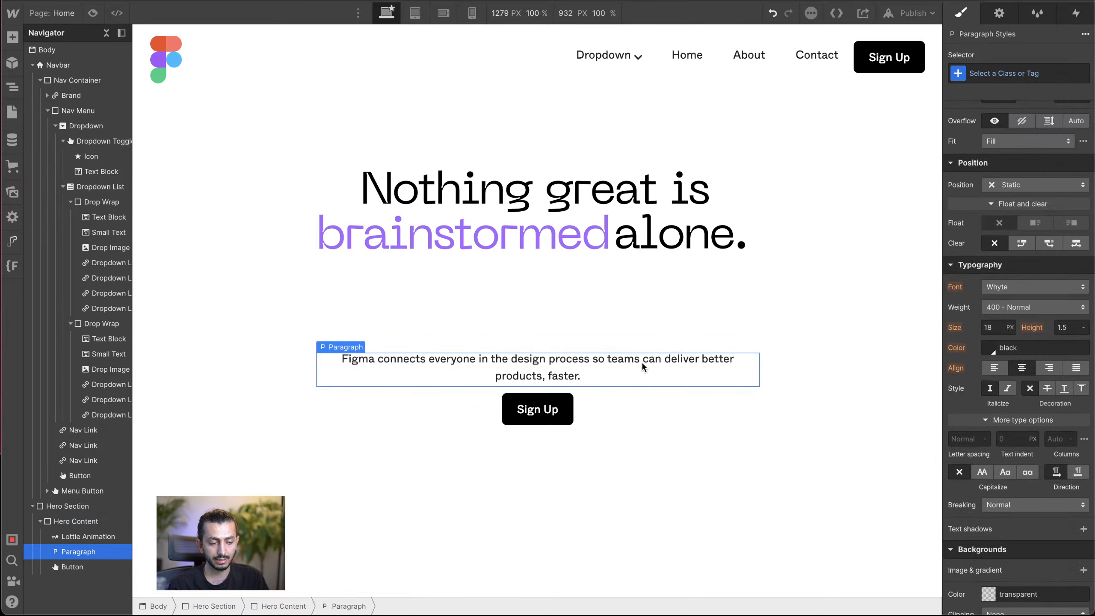
left_click(994, 77)
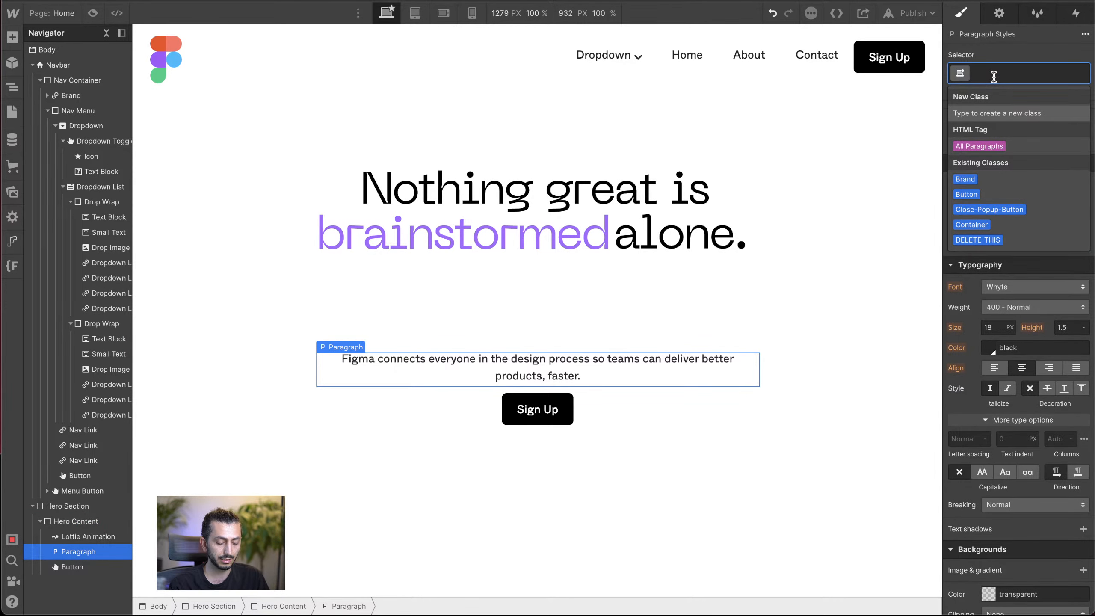
type("Hero")
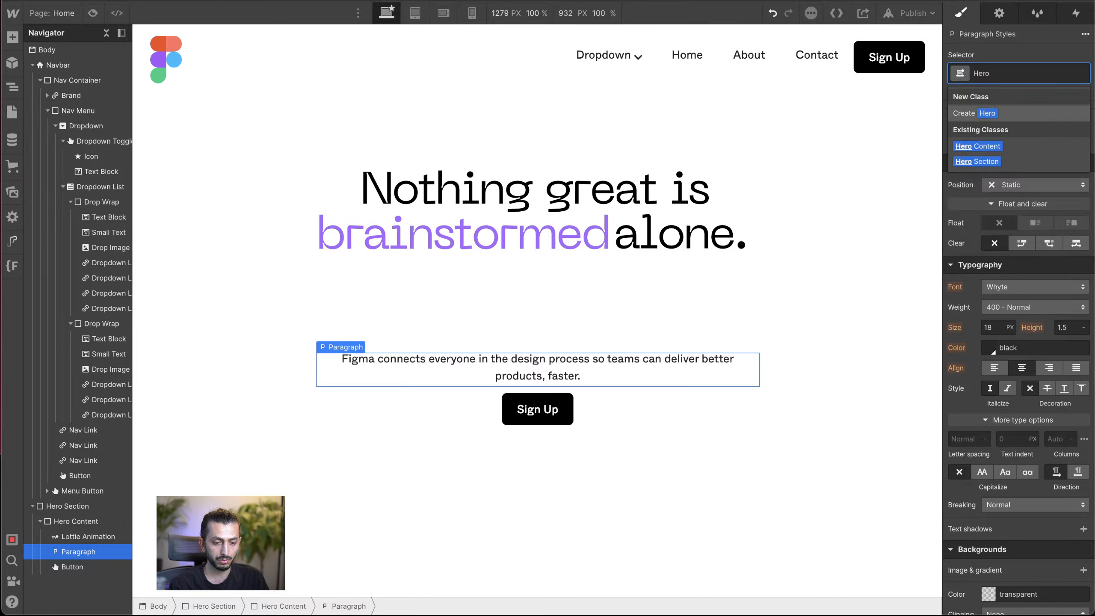
type(" P")
key("Return")
scroll(999, 339, "up", 2)
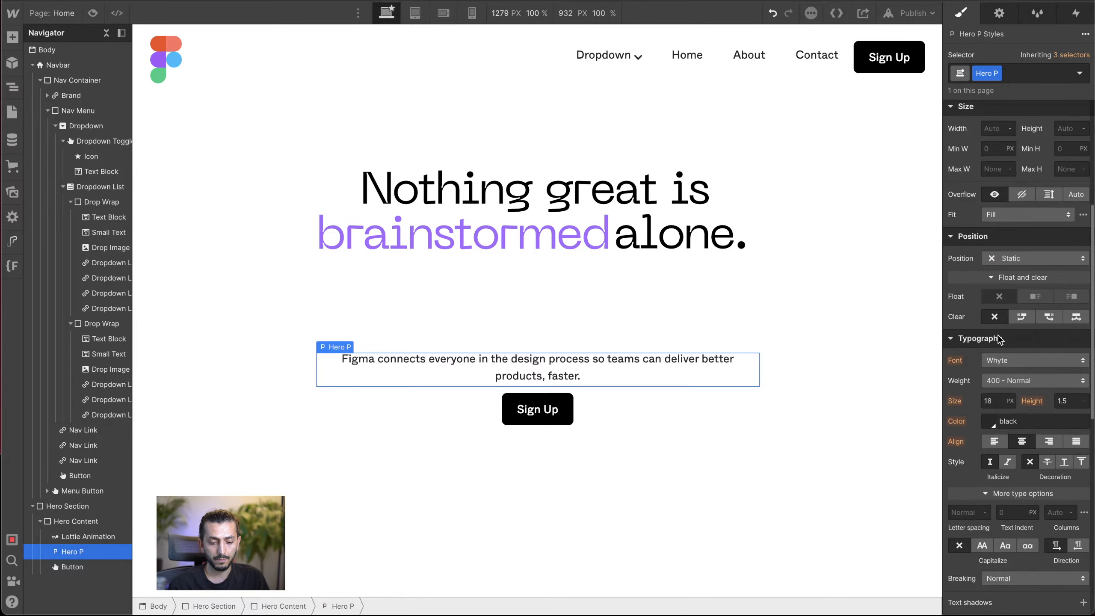
scroll(1004, 414, "down", 2)
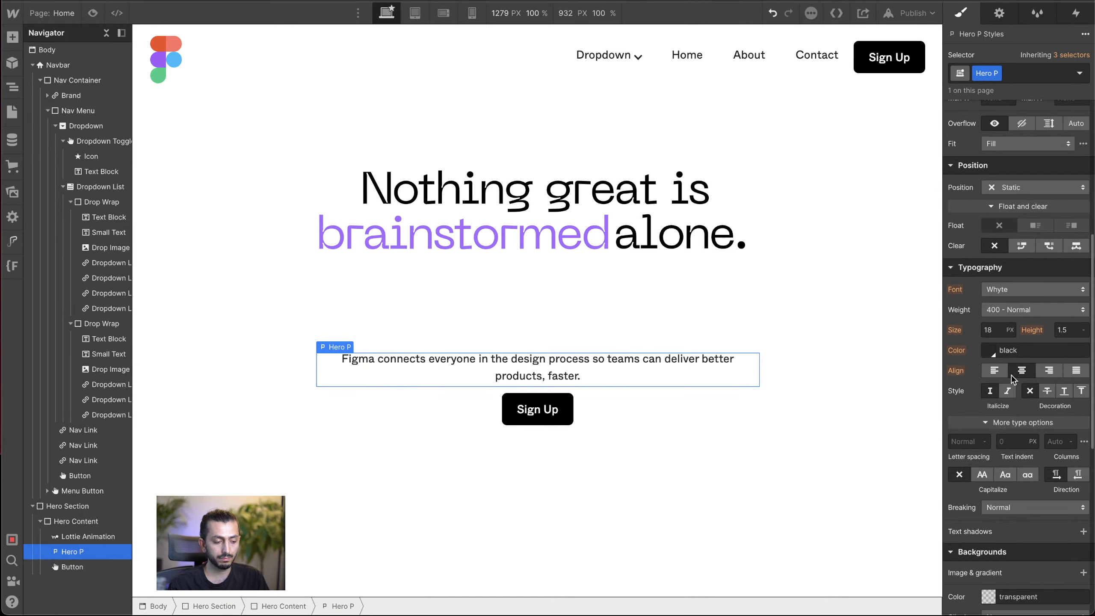
scroll(996, 406, "down", 2)
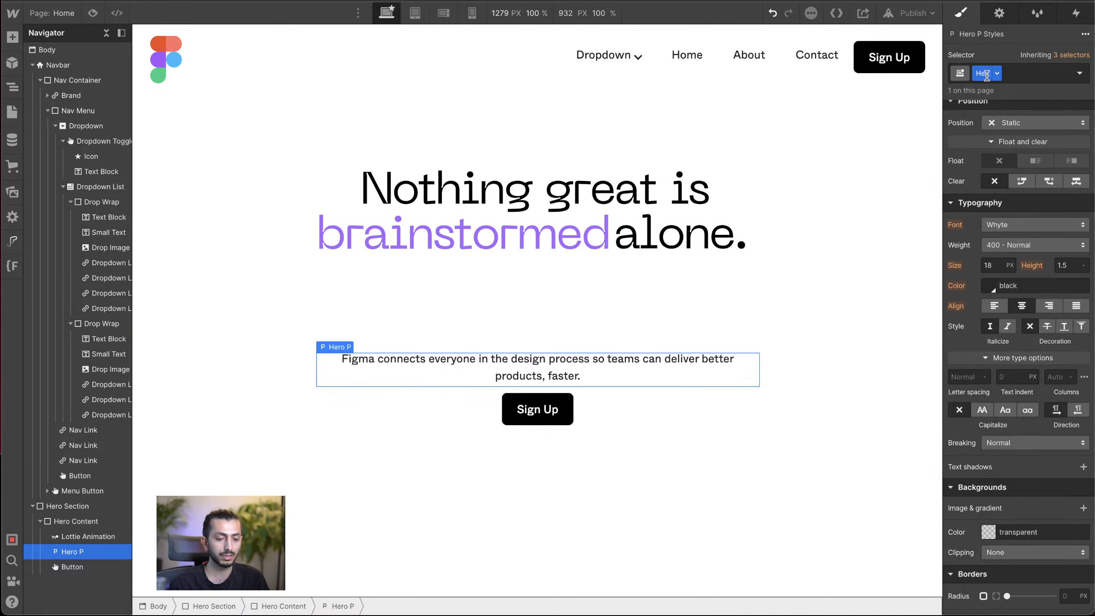
scroll(986, 222, "up", 6)
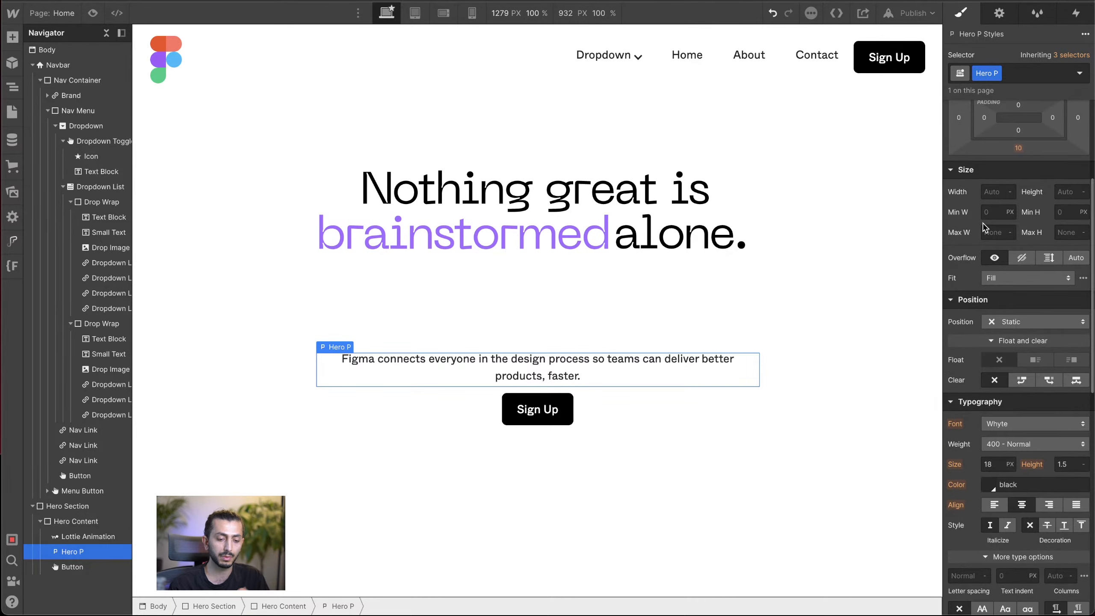
Step: Limit the hero paragraph's maximum width to 35 CH in the Hero P class
scroll(985, 226, "up", 5)
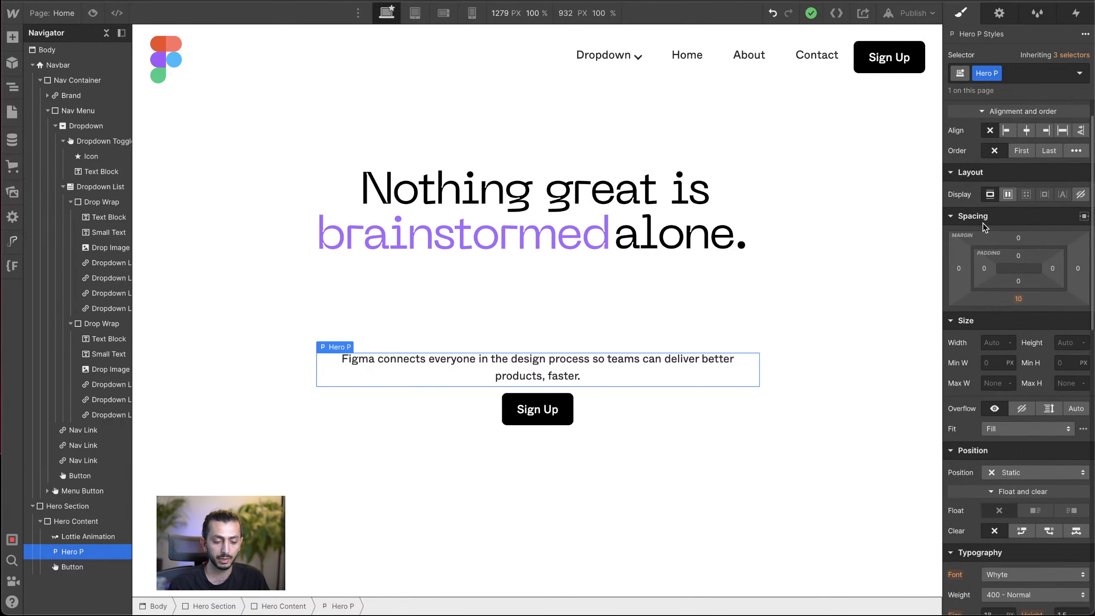
scroll(985, 226, "down", 3)
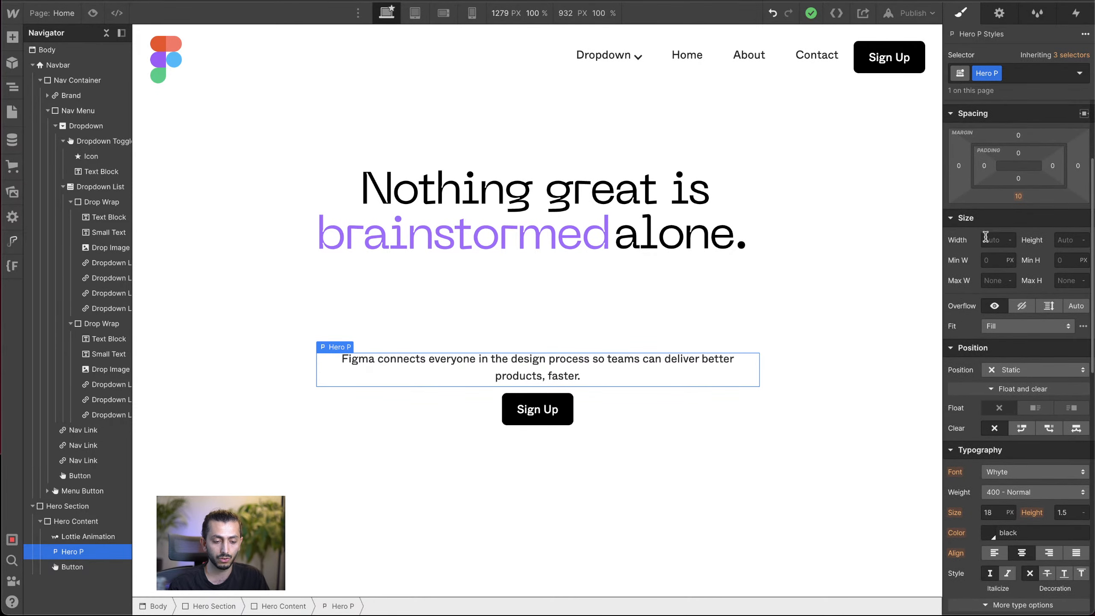
left_click(992, 282)
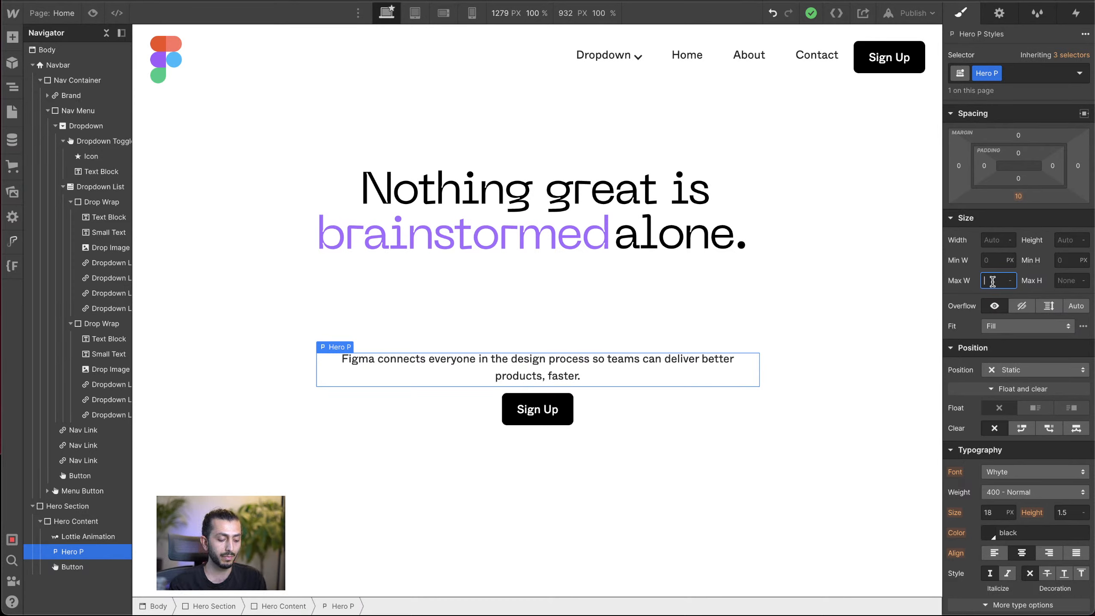
type("40c")
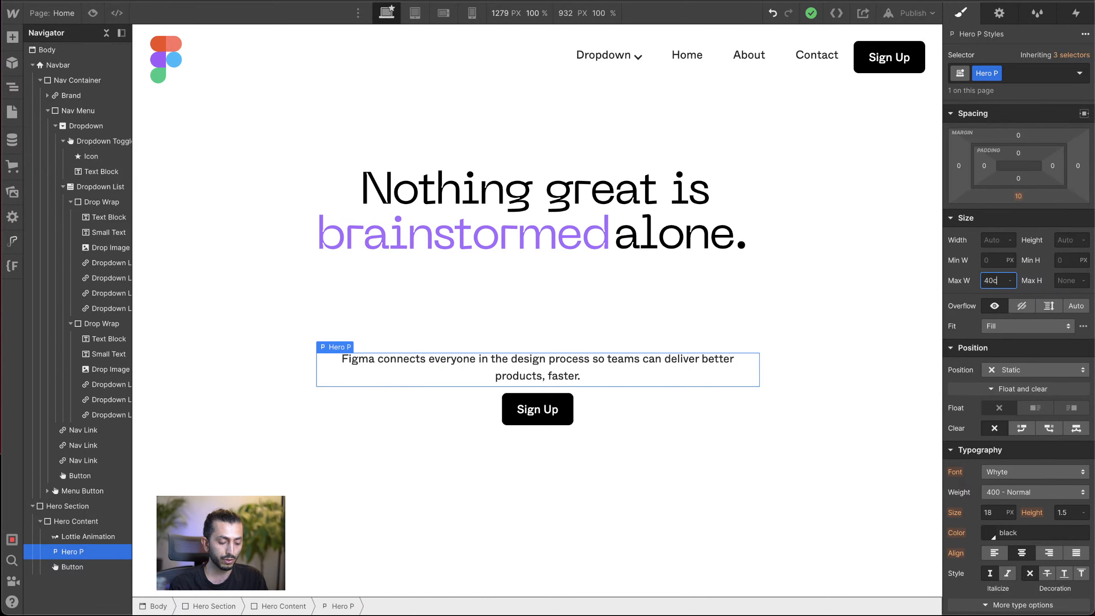
type("h")
key("Return")
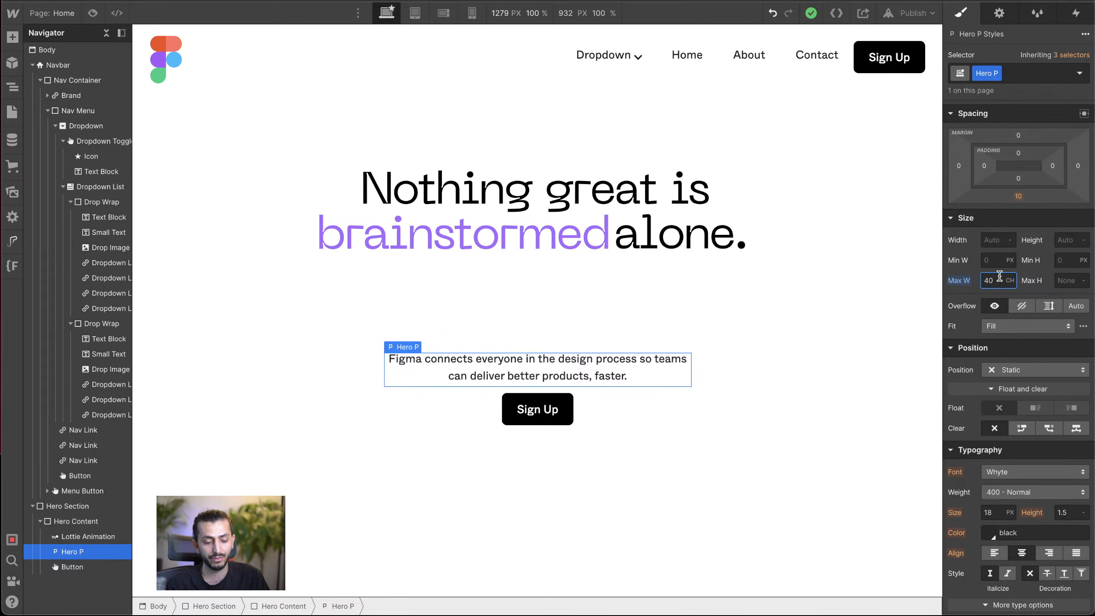
key("Down")
key("Down")
key("Down")
key("Down")
key("Down")
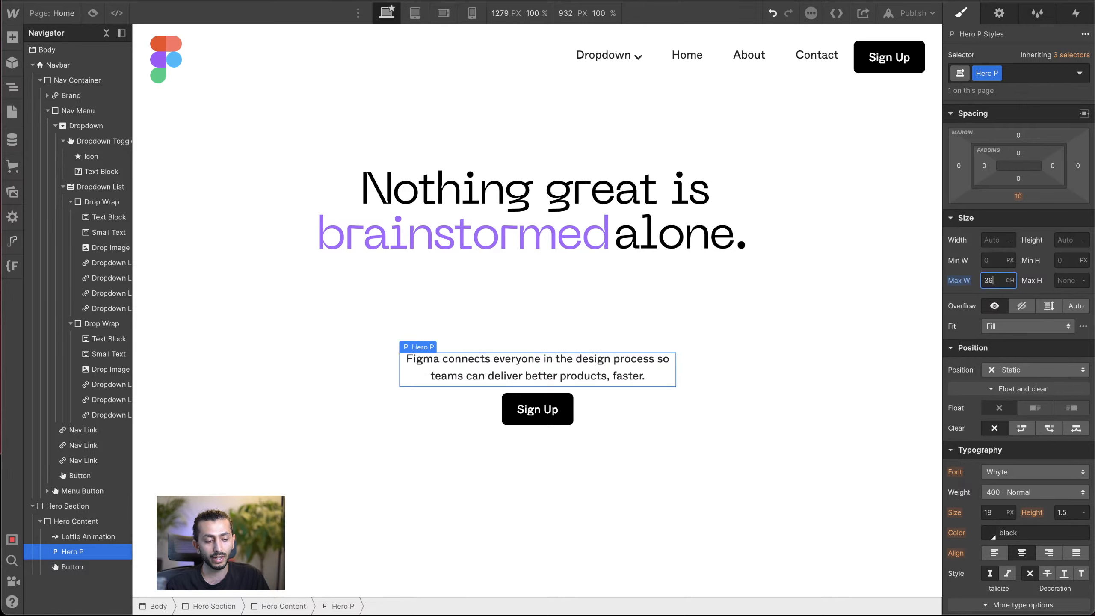
key("Down")
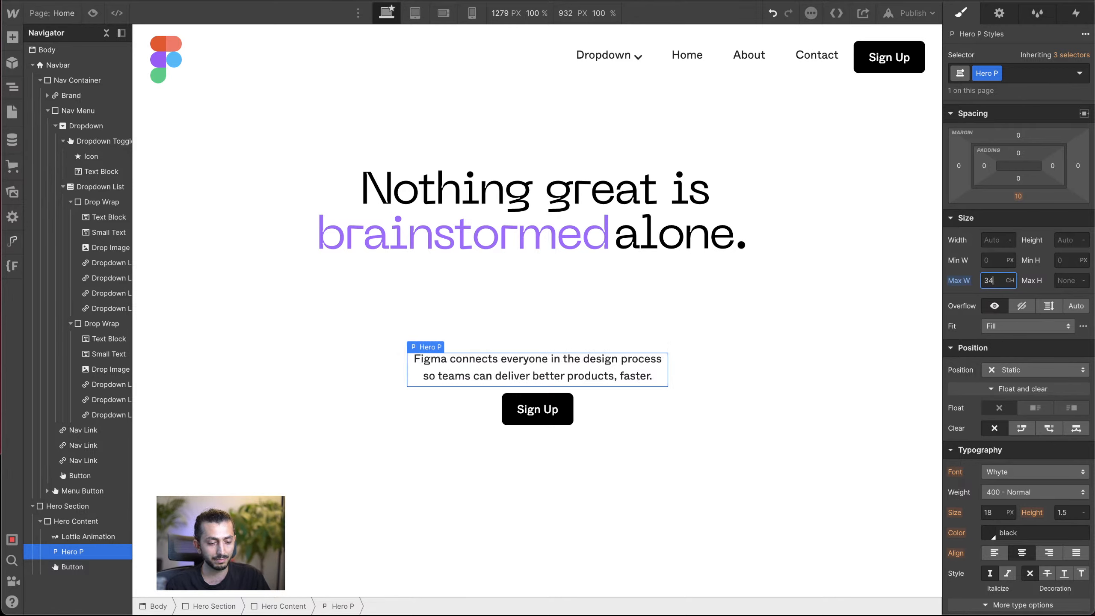
key("Up")
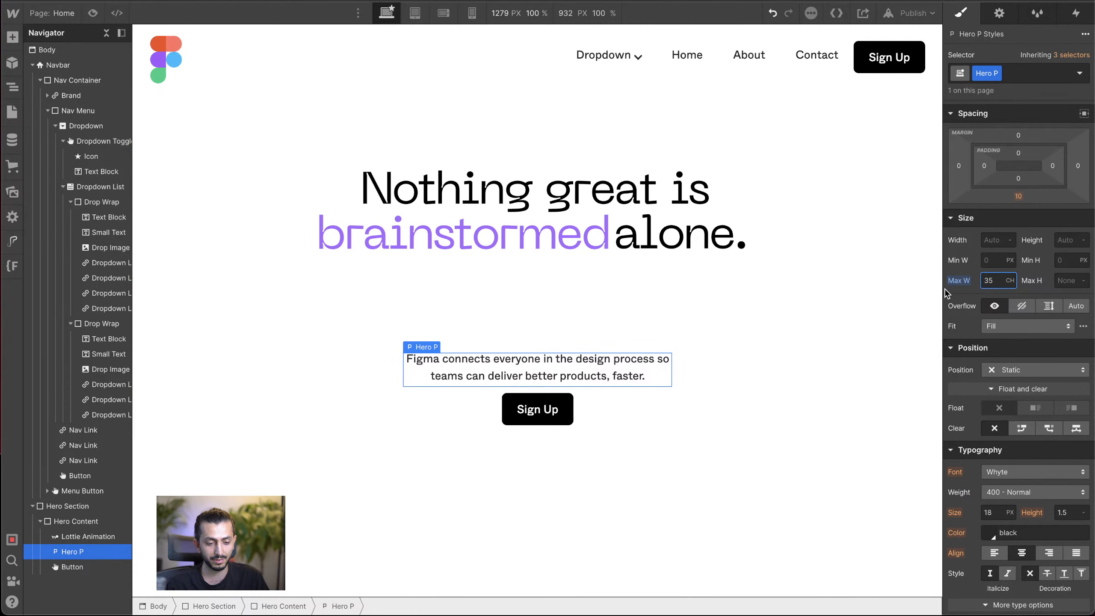
left_click(973, 293)
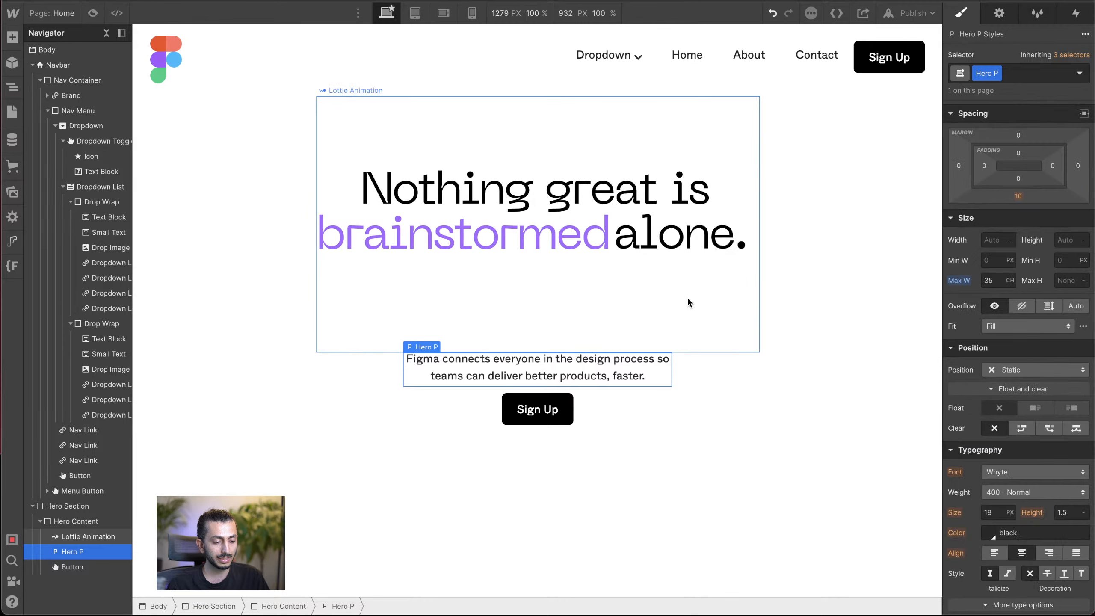
Step: Give the Hero P paragraph a top margin of -109 px so it sits closer to the heading
left_click(652, 229)
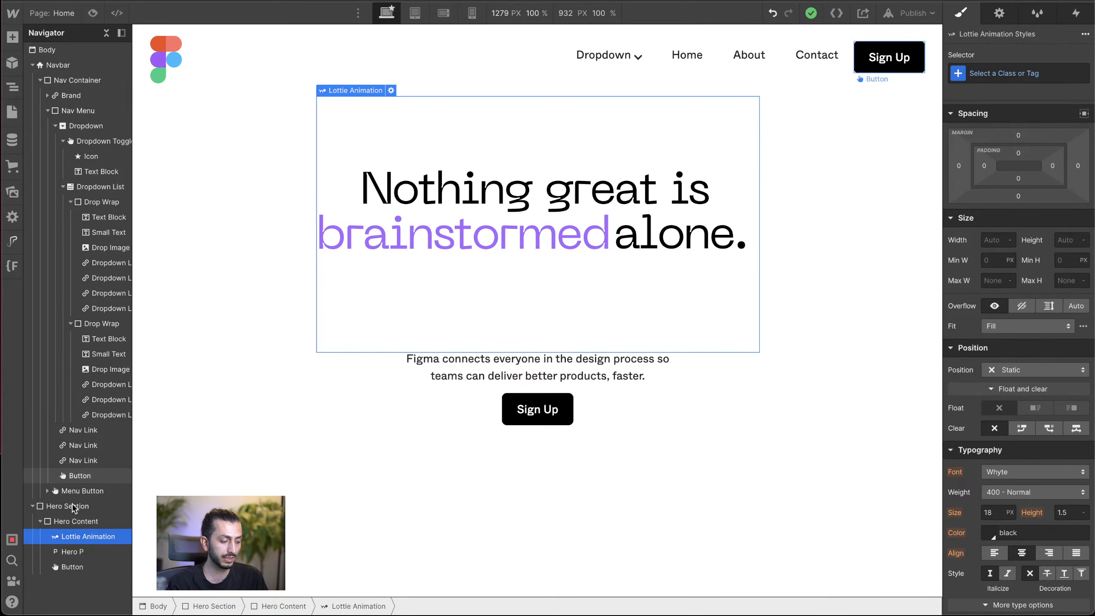
left_click(69, 551)
left_click_drag(1018, 196, 1022, 197)
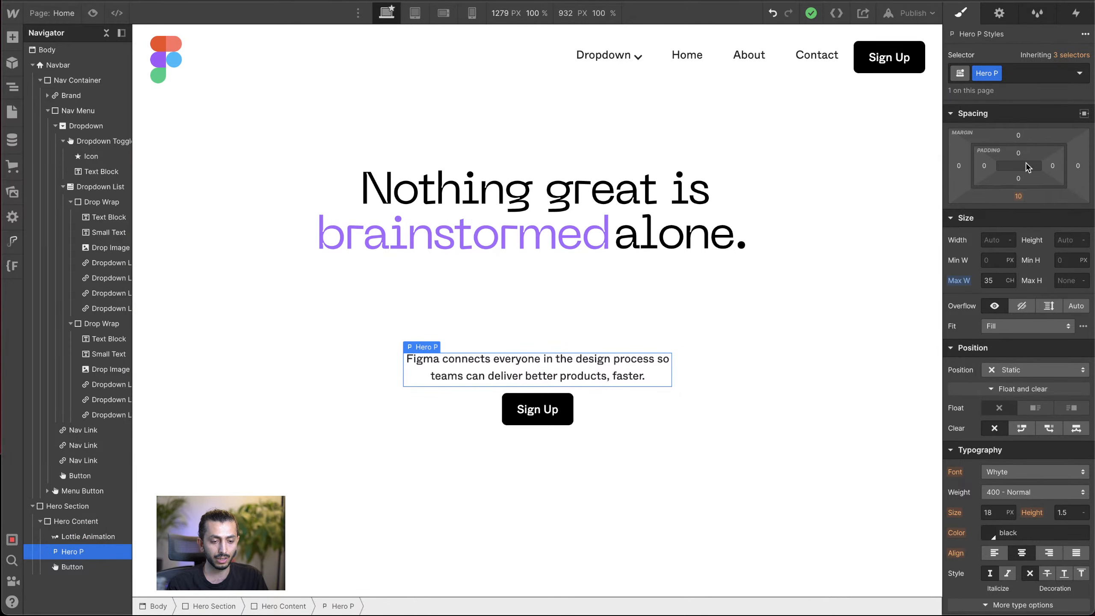
left_click_drag(1022, 137, 1027, 193)
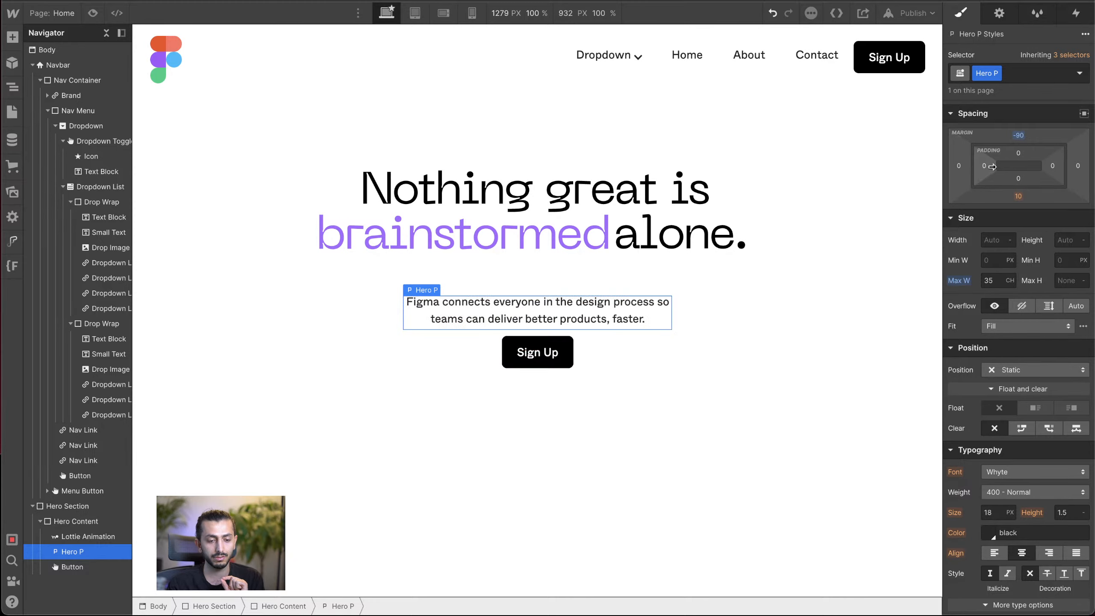
left_click_drag(1035, 137, 1036, 148)
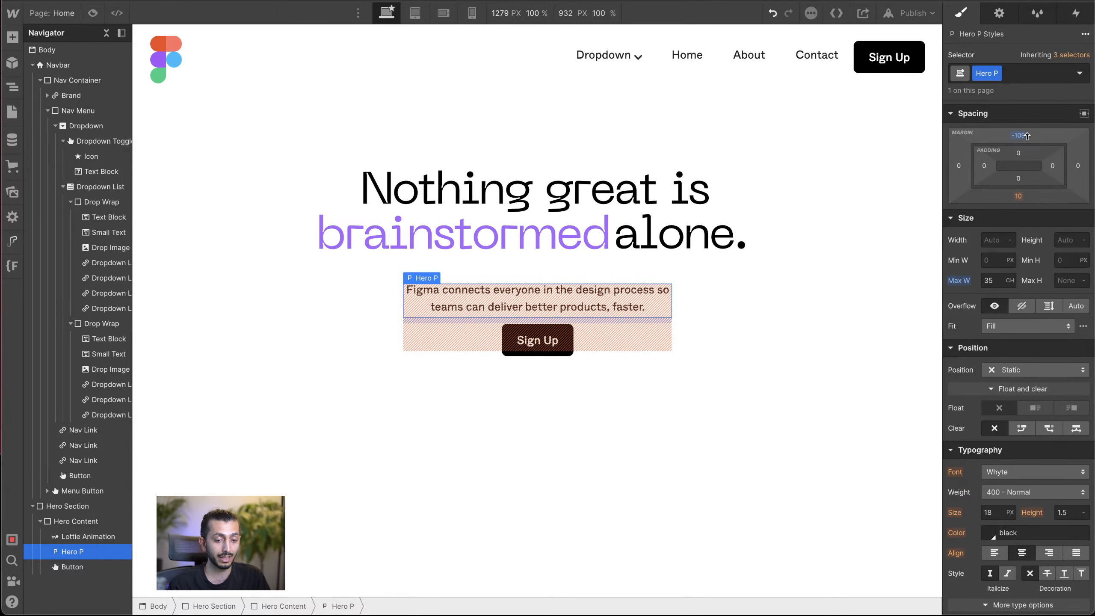
left_click(793, 294)
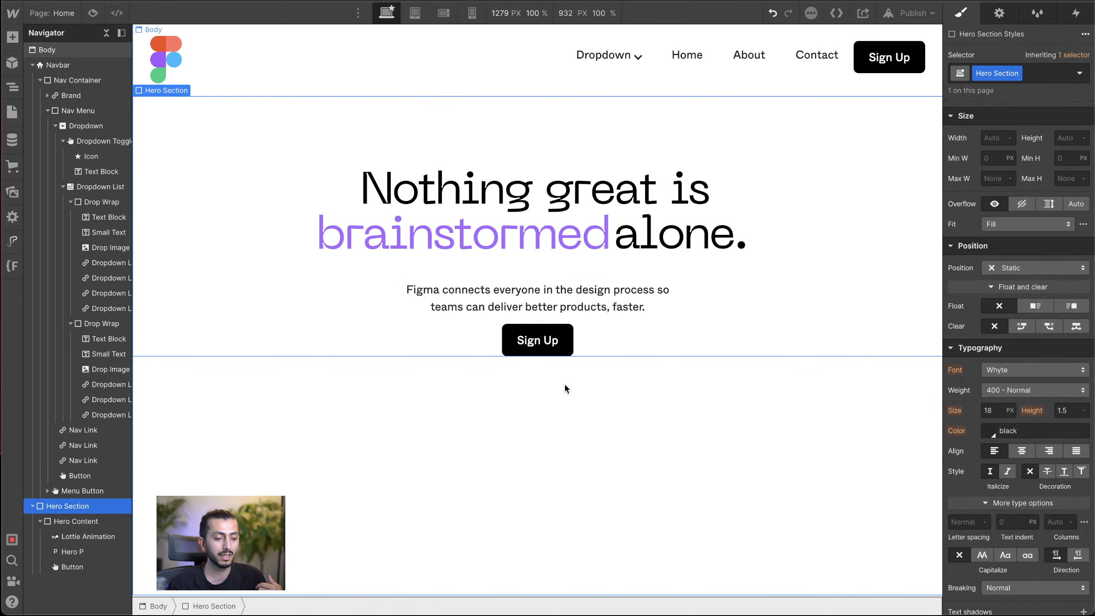
left_click(618, 432)
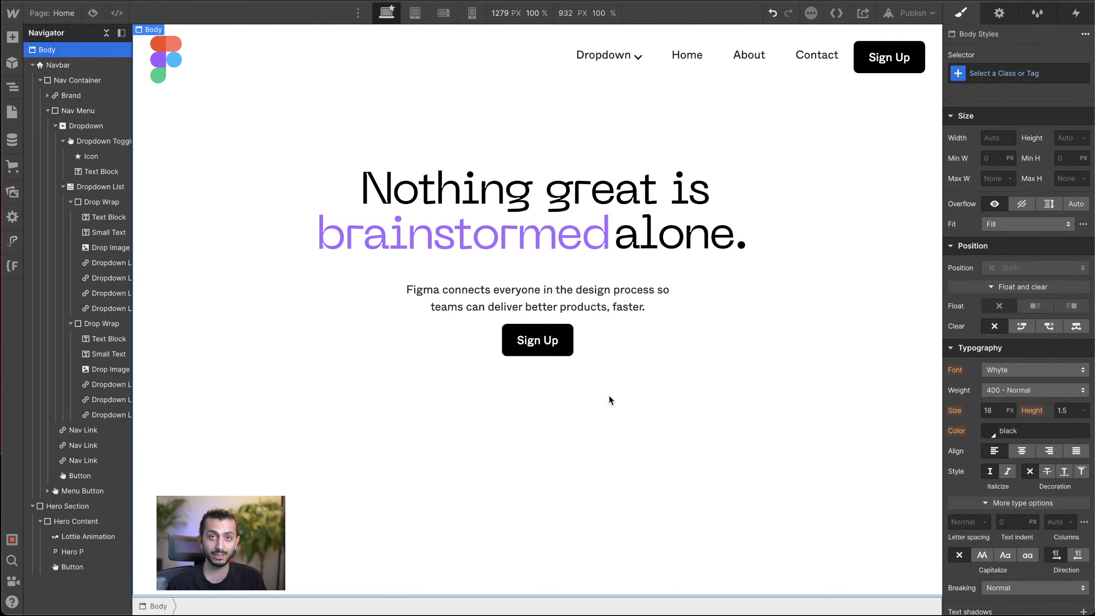
Step: Set the Hero P paragraph's position to Relative with a z-index of 1
left_click(580, 330)
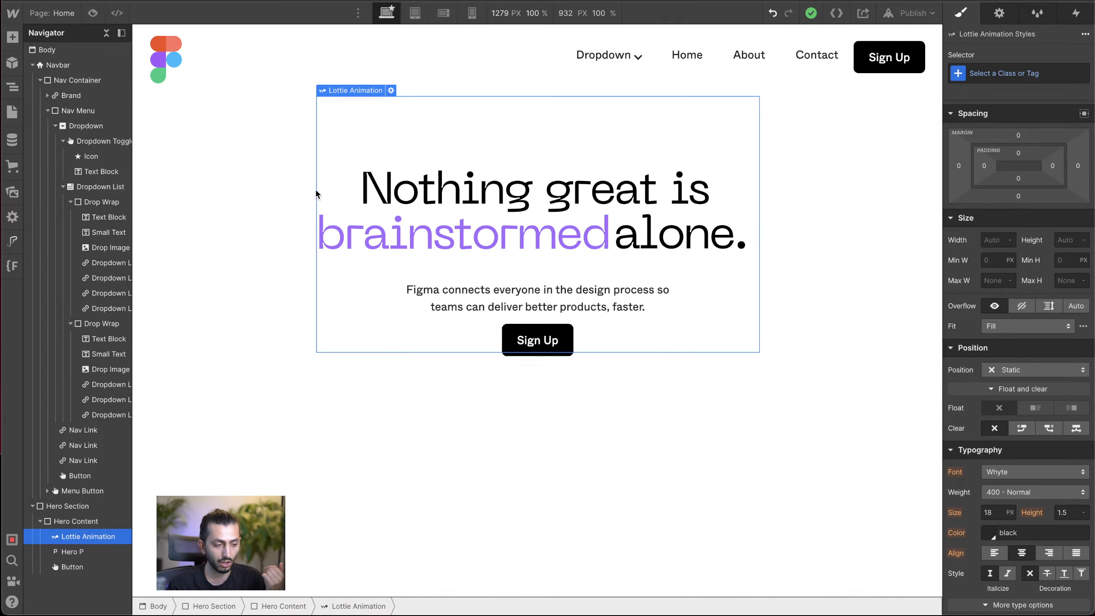
left_click(75, 552)
left_click(1029, 372)
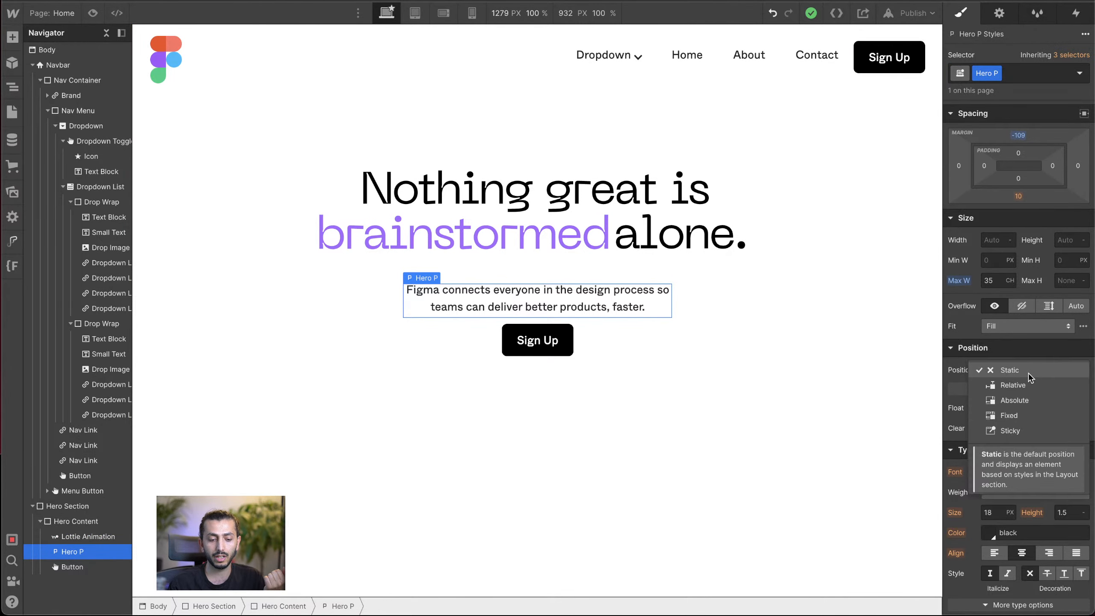
left_click(1022, 385)
left_click(635, 364)
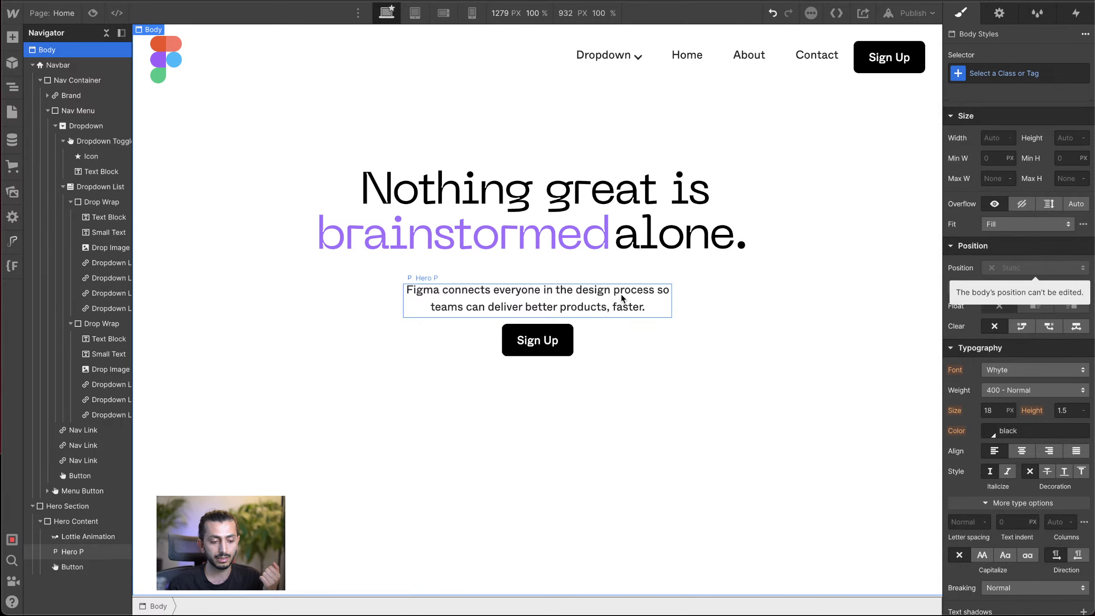
left_click(600, 300)
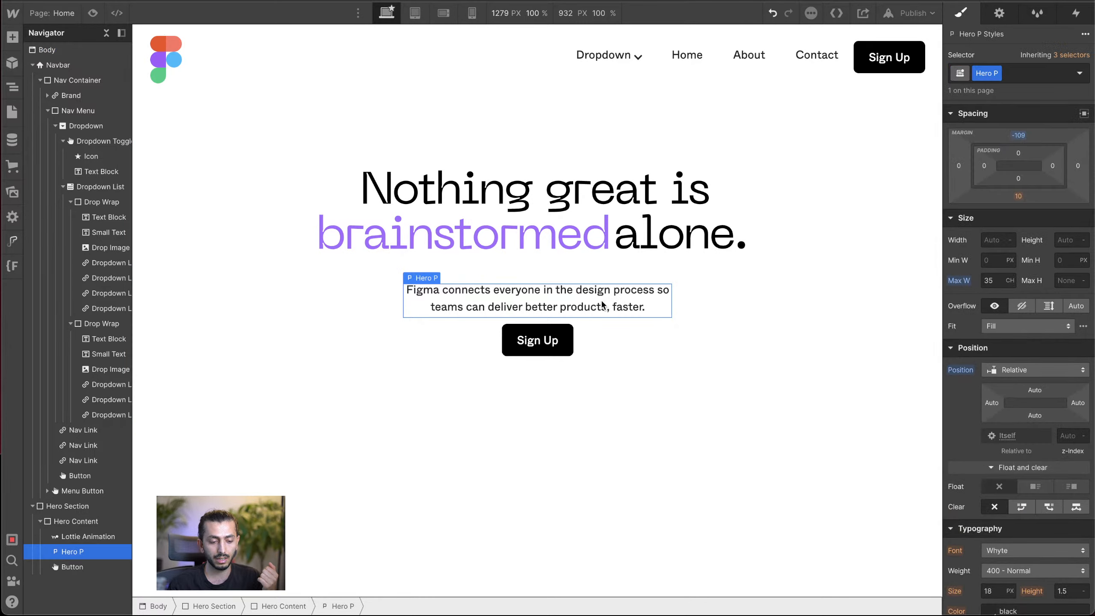
left_click(1066, 436)
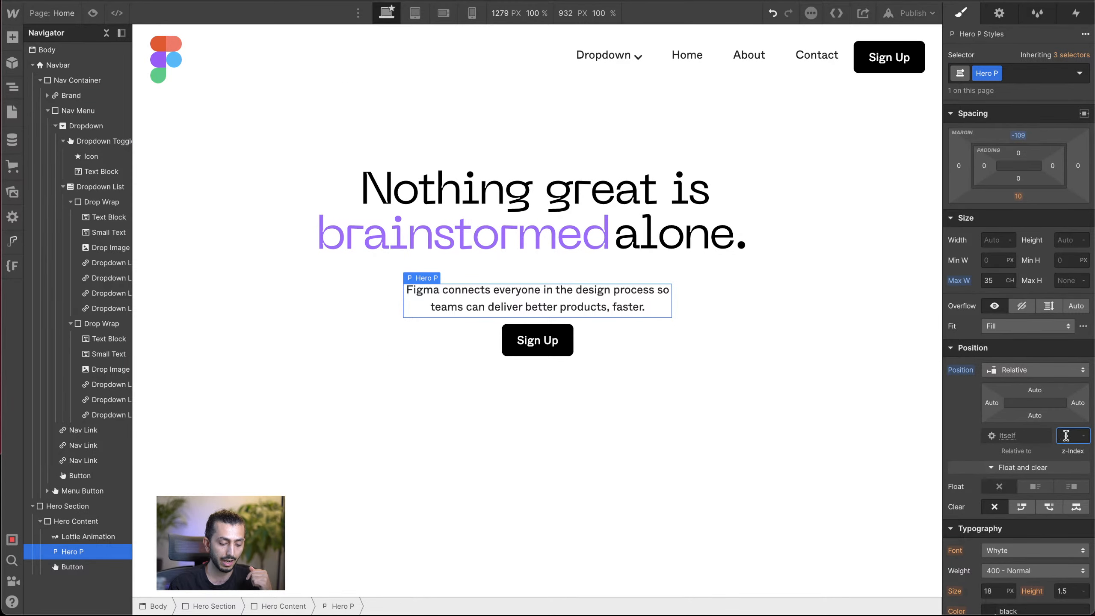
left_click(732, 365)
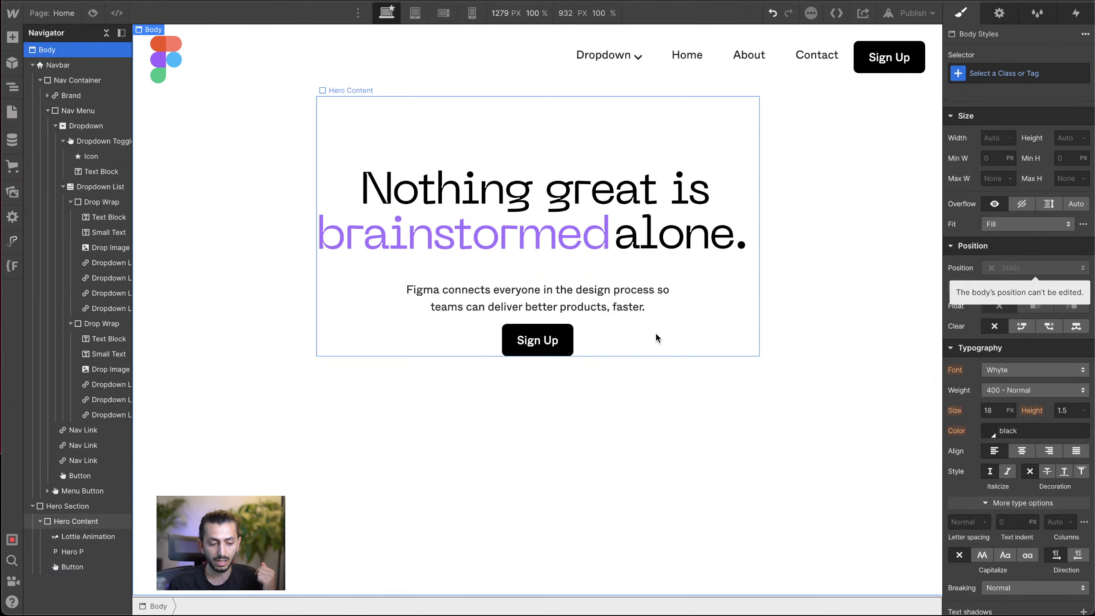
left_click(570, 311)
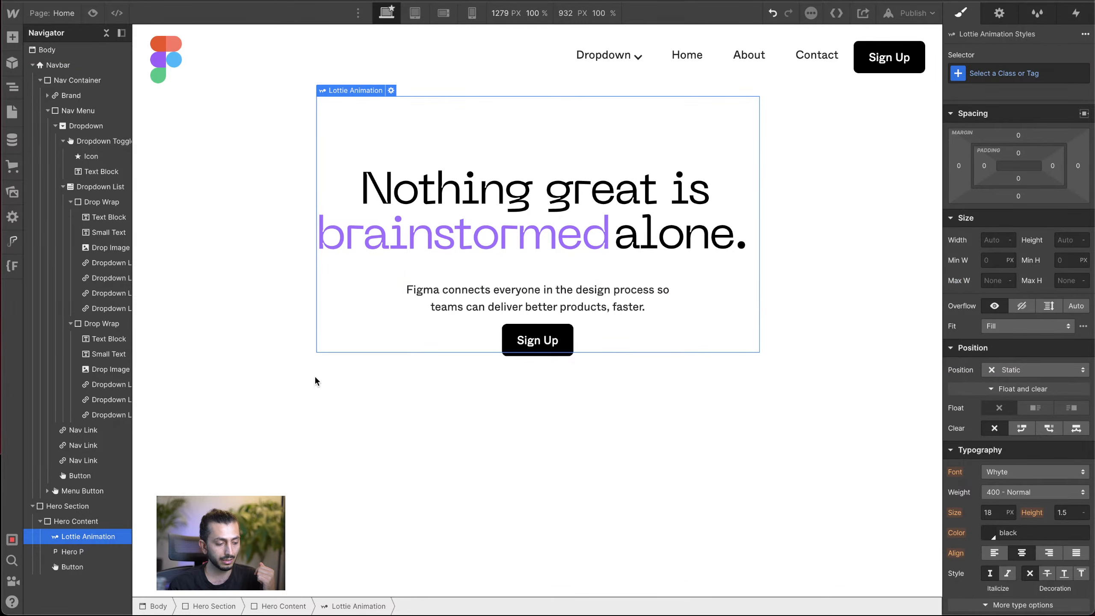
left_click(72, 551)
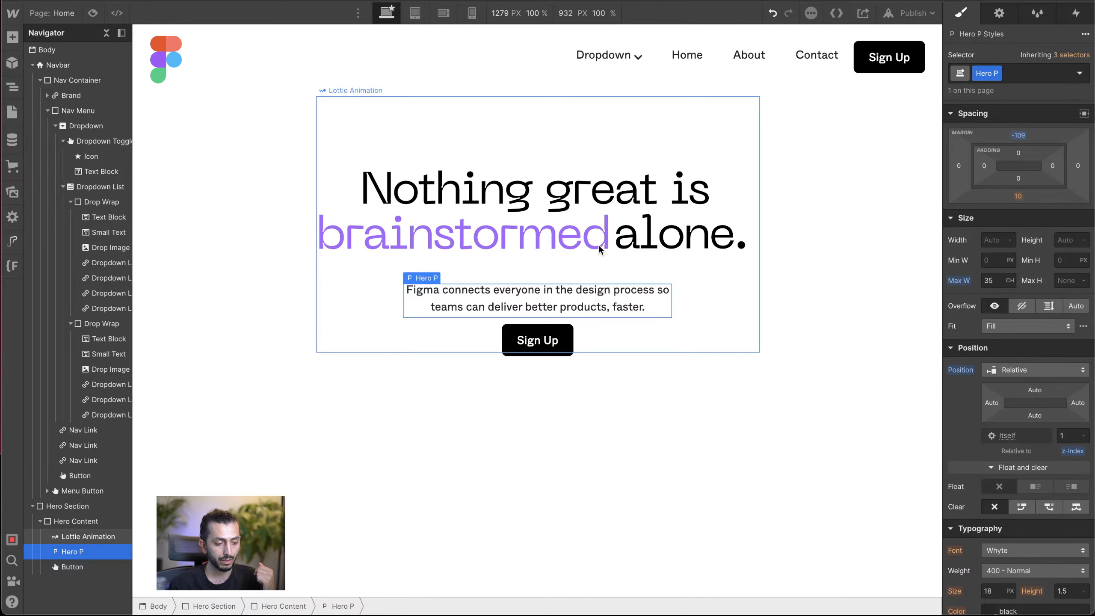
left_click(578, 309)
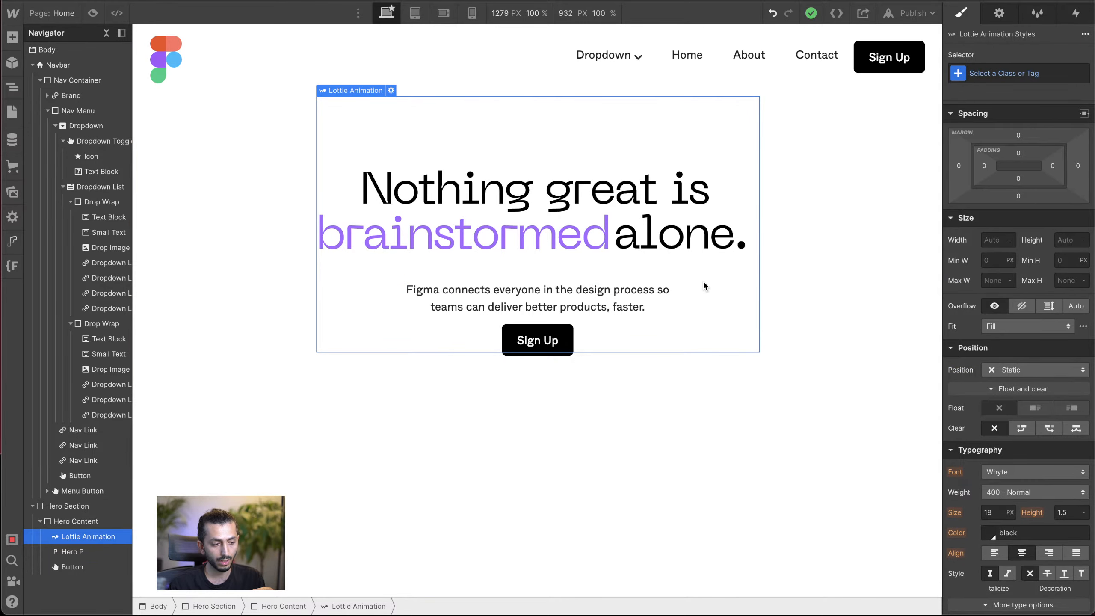
Step: Add a combo class named hero to the Sign Up button in Hero Content
left_click(543, 353)
left_click(1015, 73)
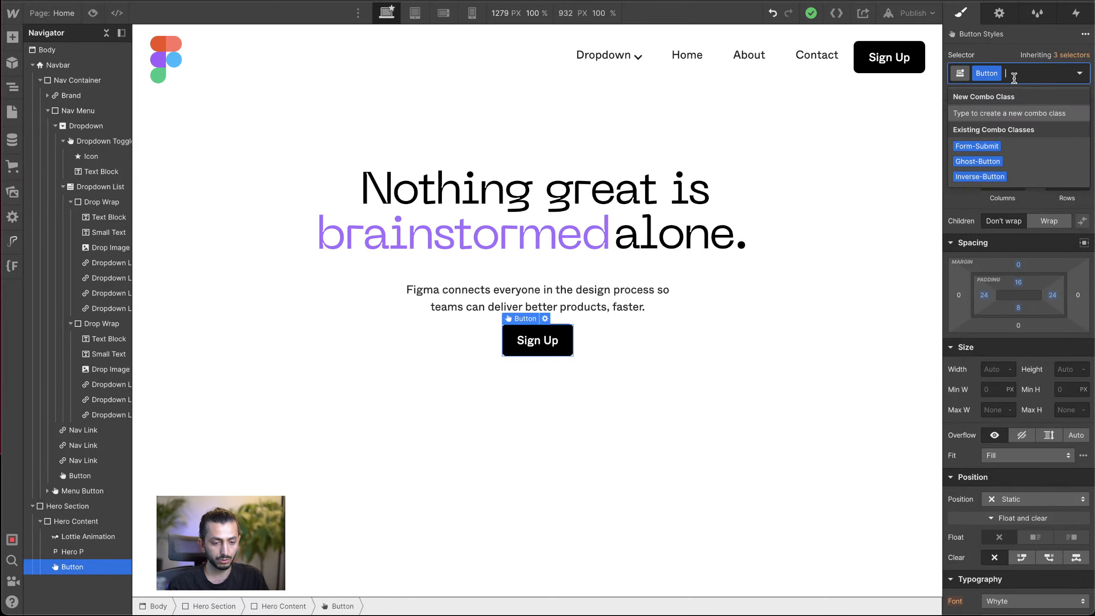
type("her")
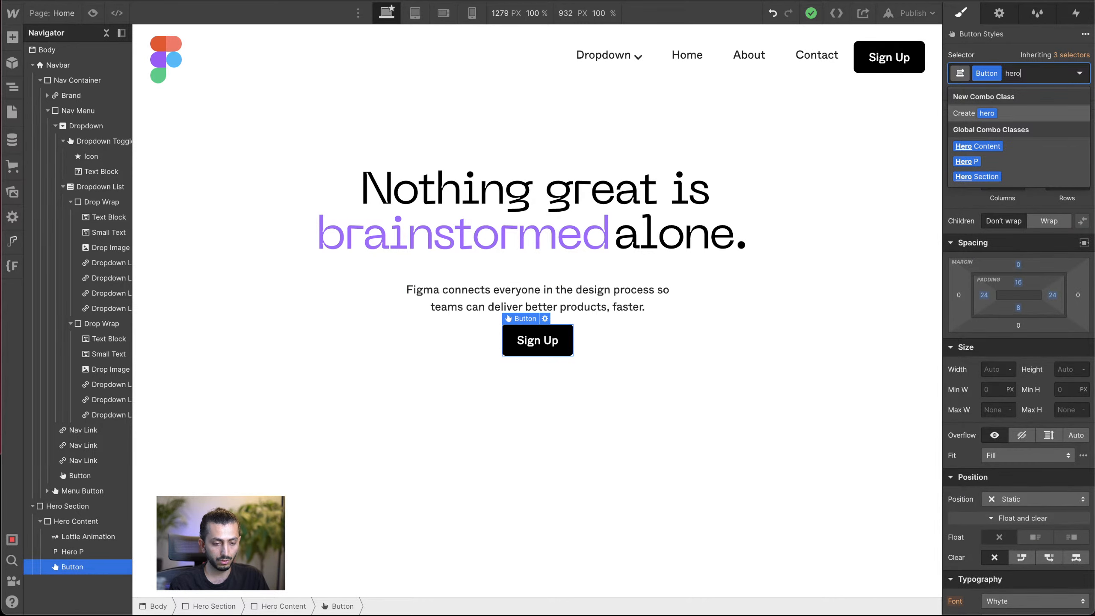
type("o")
key("Return")
Step: Set the hero Sign Up button's position to Relative with a z-index of 1
left_click(1003, 498)
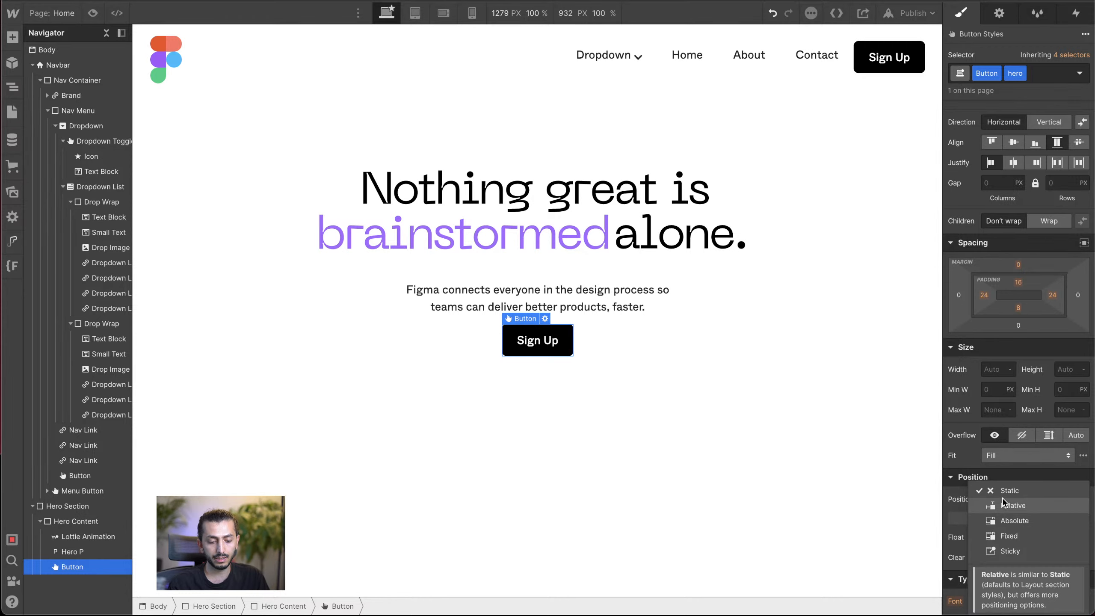
left_click(1003, 509)
scroll(1003, 507, "down", 2)
left_click(1070, 478)
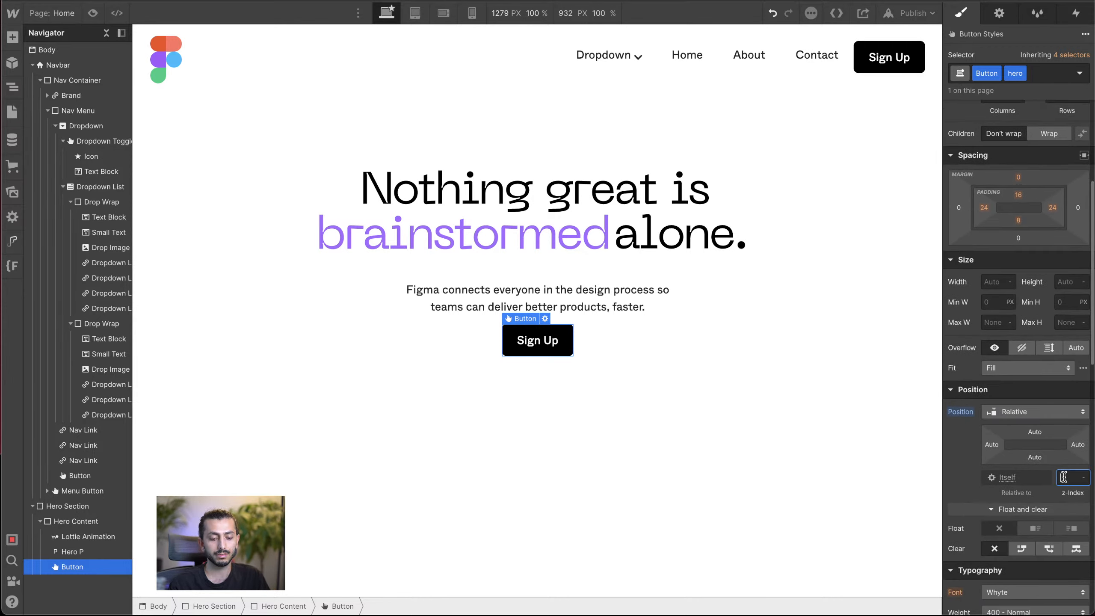
type("1")
left_click(556, 287)
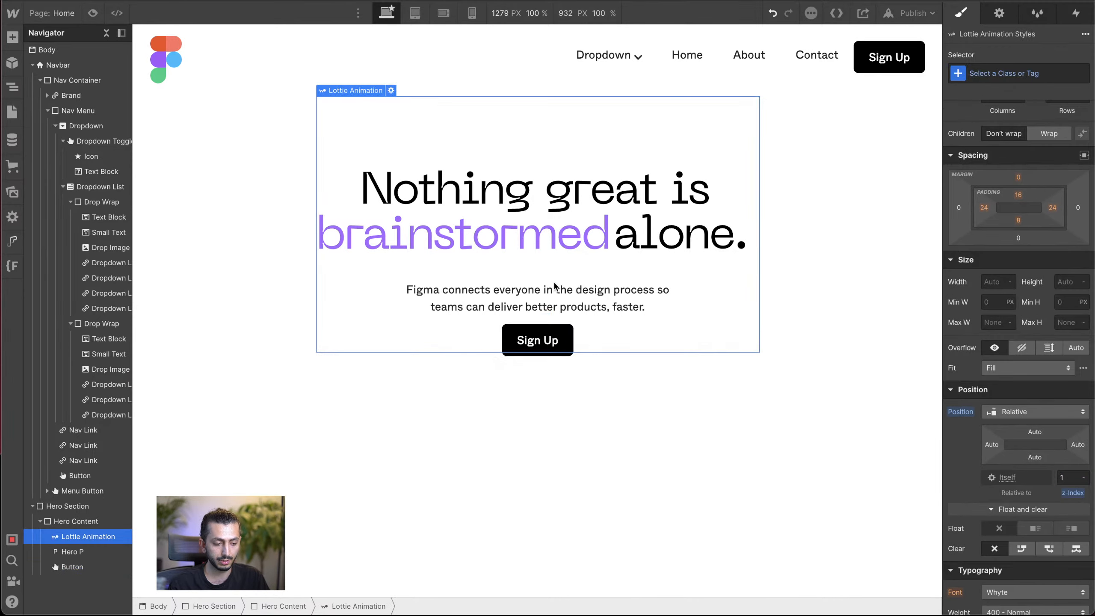
left_click(544, 342)
left_click(551, 394)
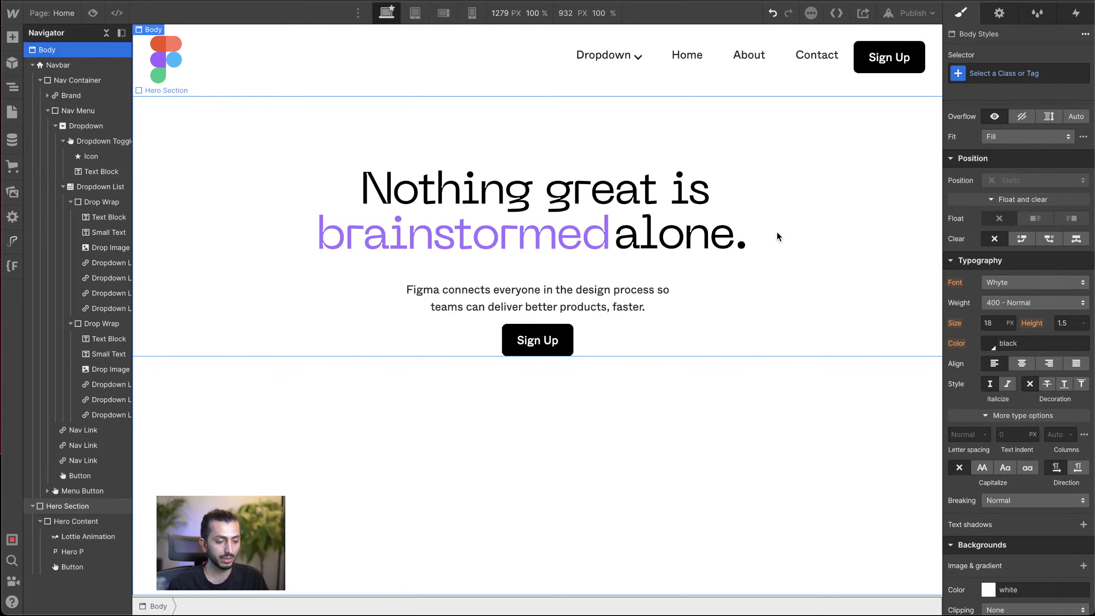
Step: Preview the page to check how the Lottie heading plays, and return to the Lottie element in the editor
left_click(92, 13)
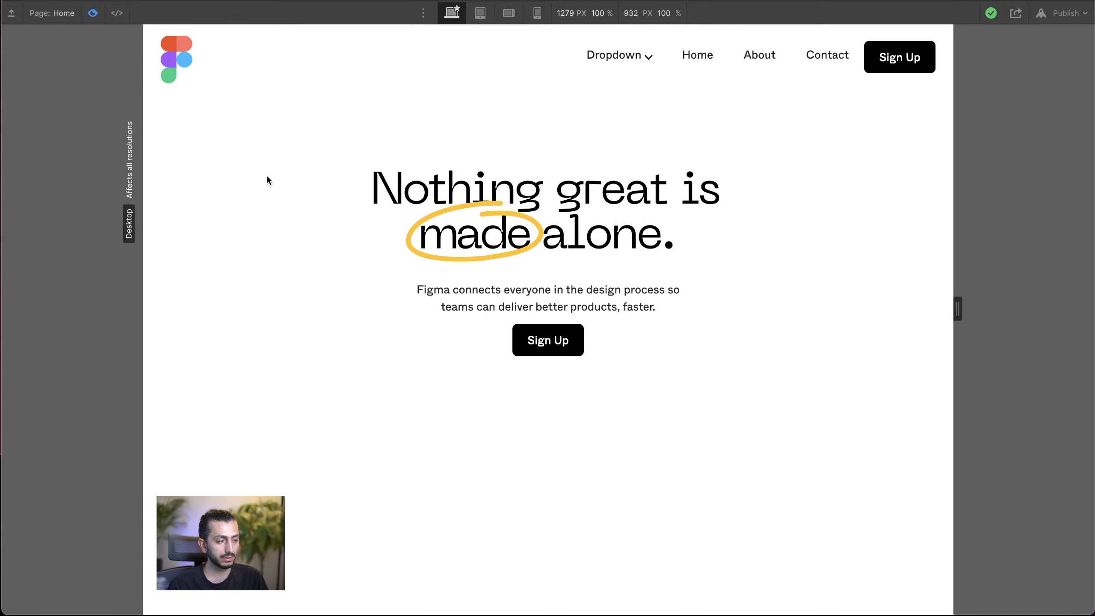
left_click(91, 14)
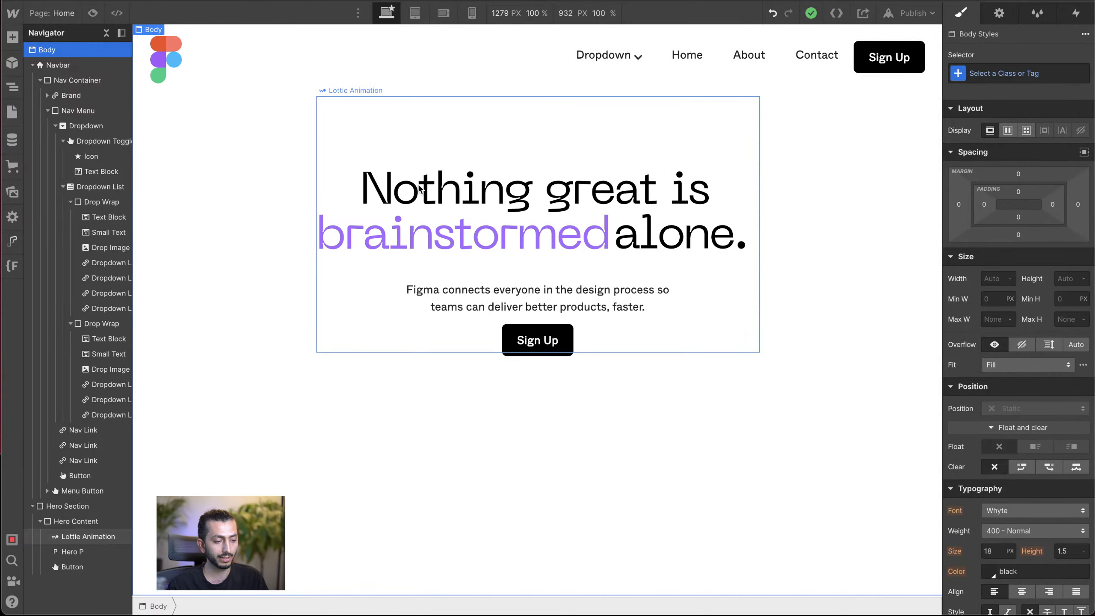
left_click(237, 162)
left_click(449, 197)
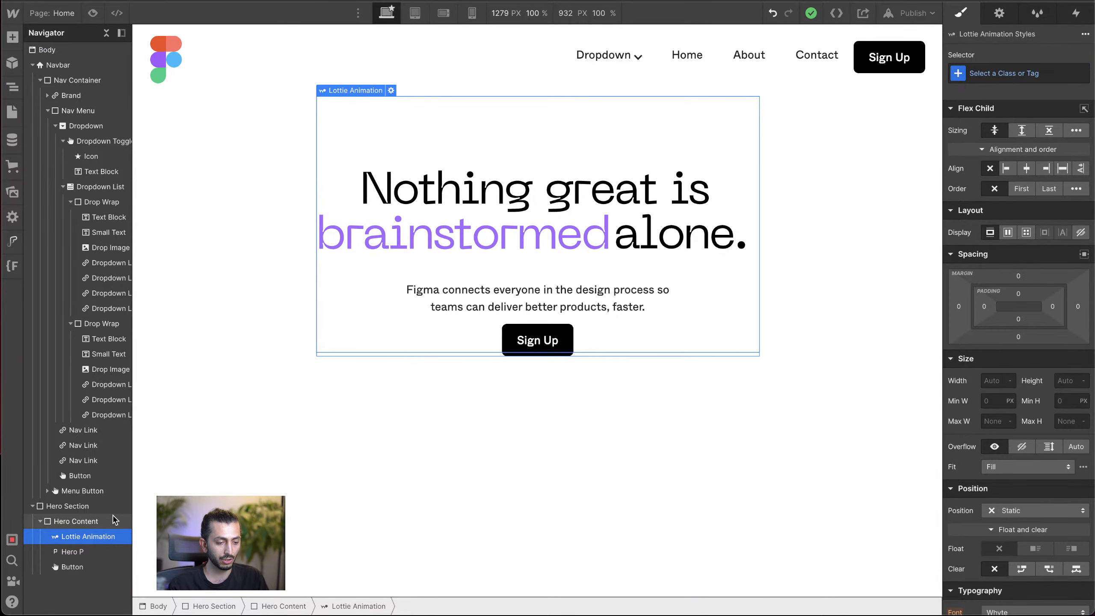
left_click_drag(130, 182, 132, 182)
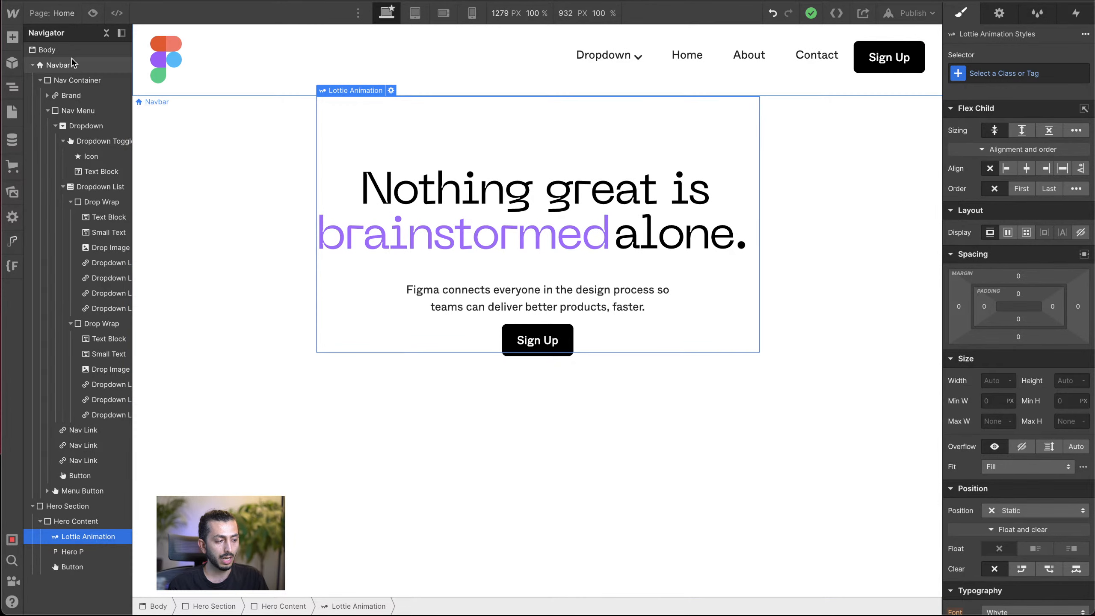
Step: Add a Page load trigger to the Body that starts an animation when the page starts loading
left_click(69, 49)
left_click(1075, 15)
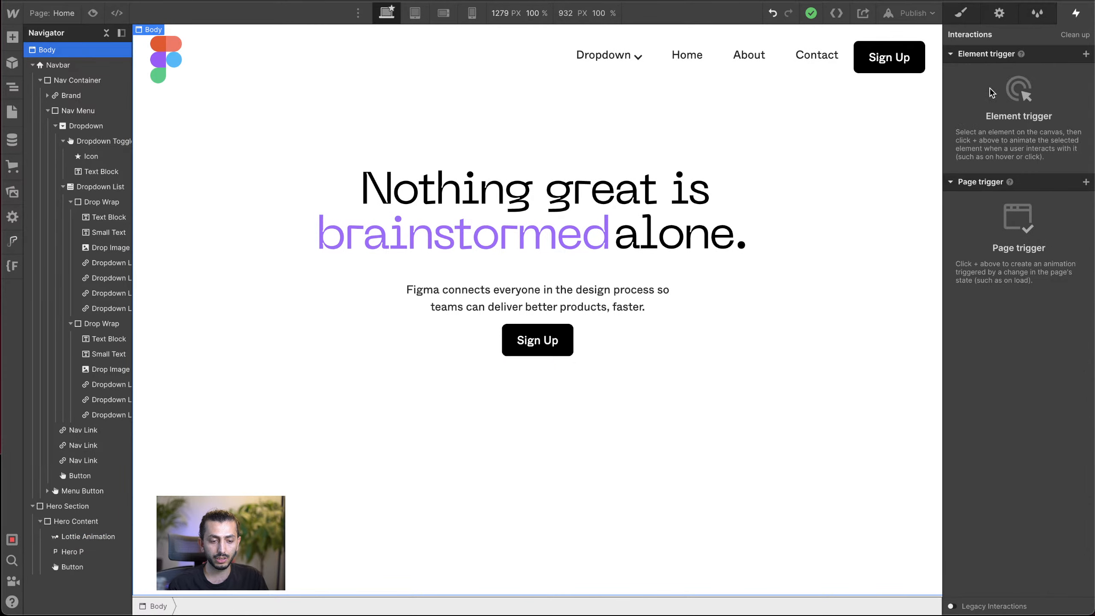
left_click(1085, 183)
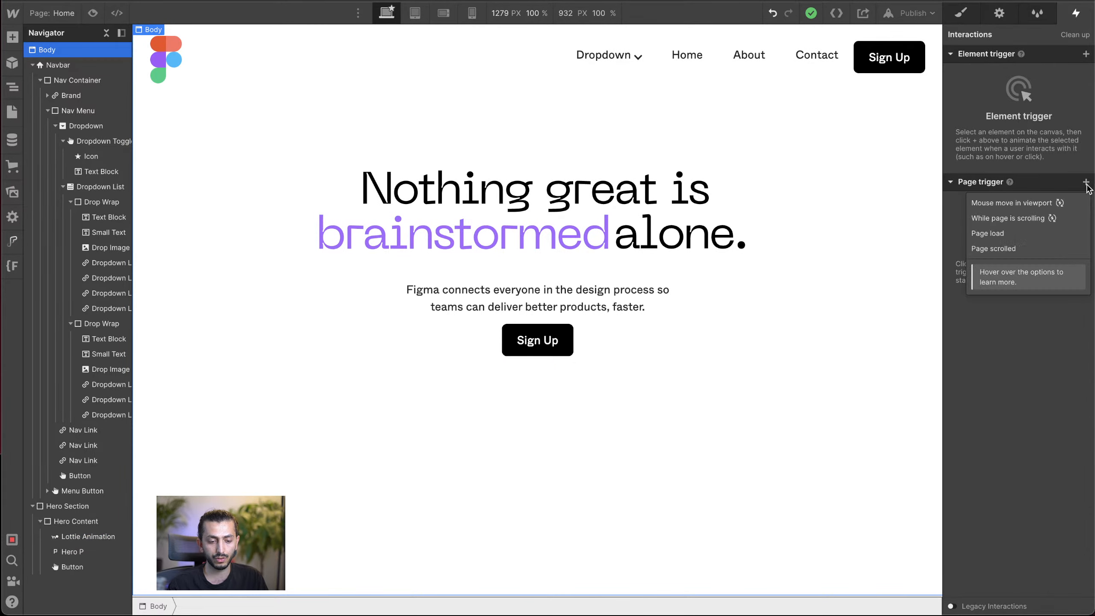
left_click(992, 236)
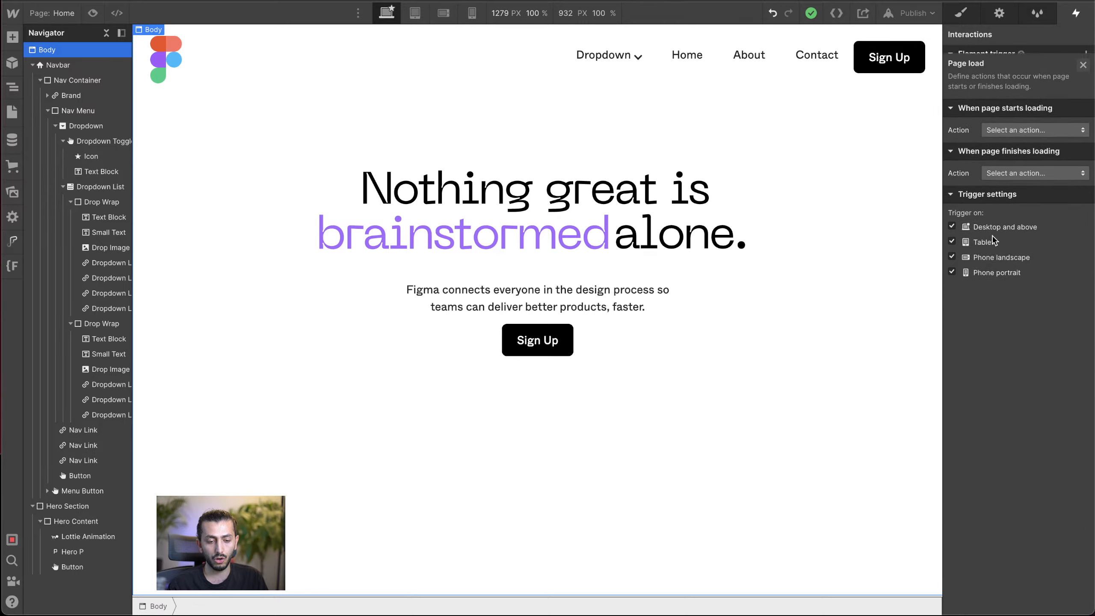
left_click(1027, 124)
left_click(998, 142)
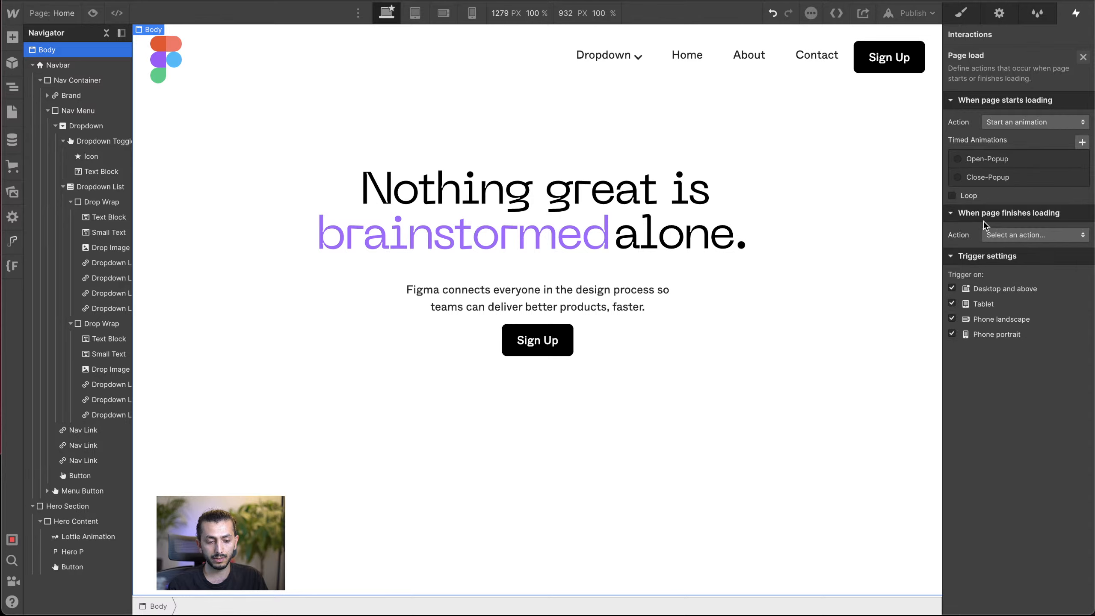
Step: Create a new timed animation named hero lottie for the page load trigger
left_click(1082, 142)
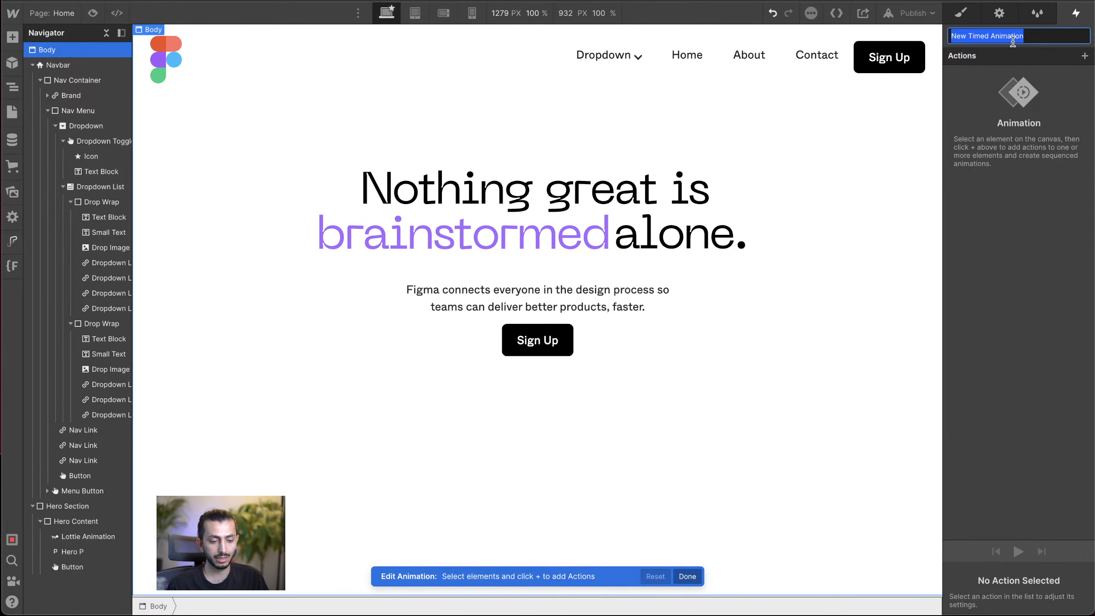
type("hero lottie")
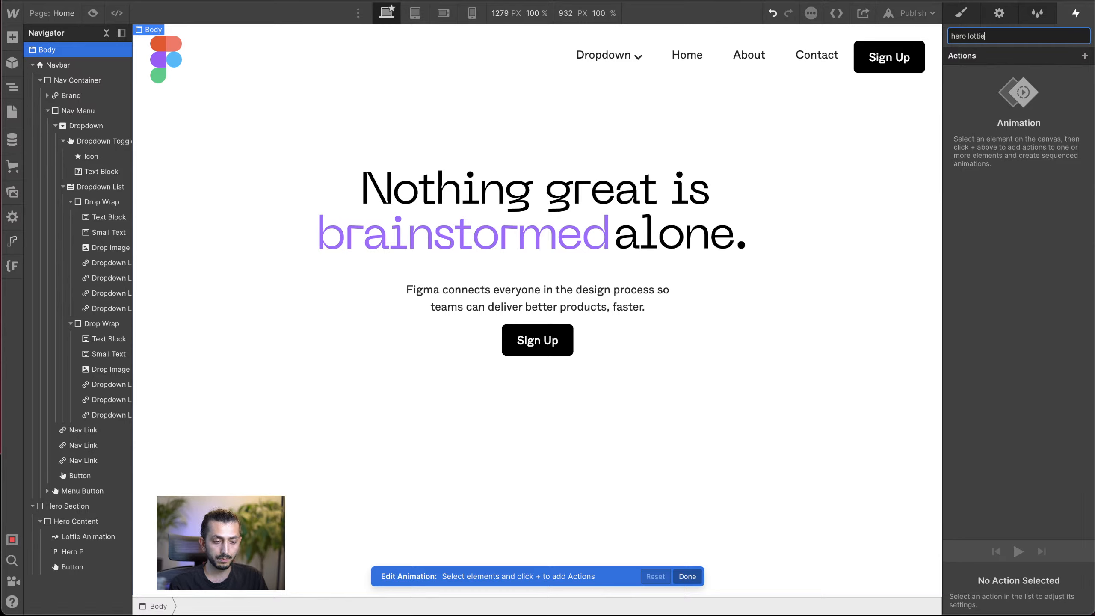
key("Return")
Step: Compare the animation actions offered for the Body, the Lottie Animation and the Hero Section
left_click(1085, 55)
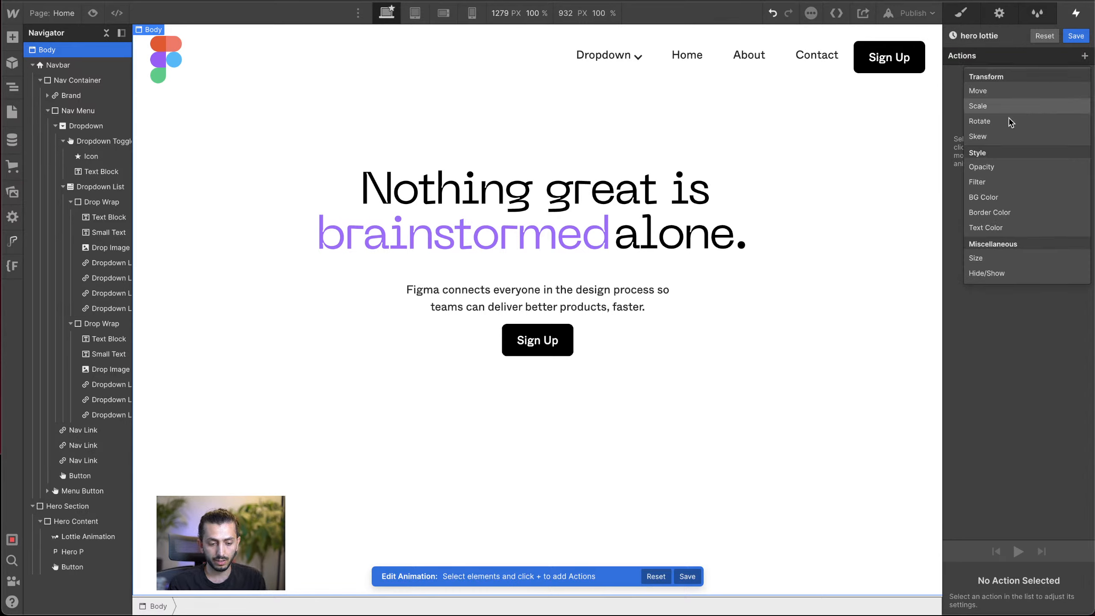
left_click(572, 218)
left_click(587, 229)
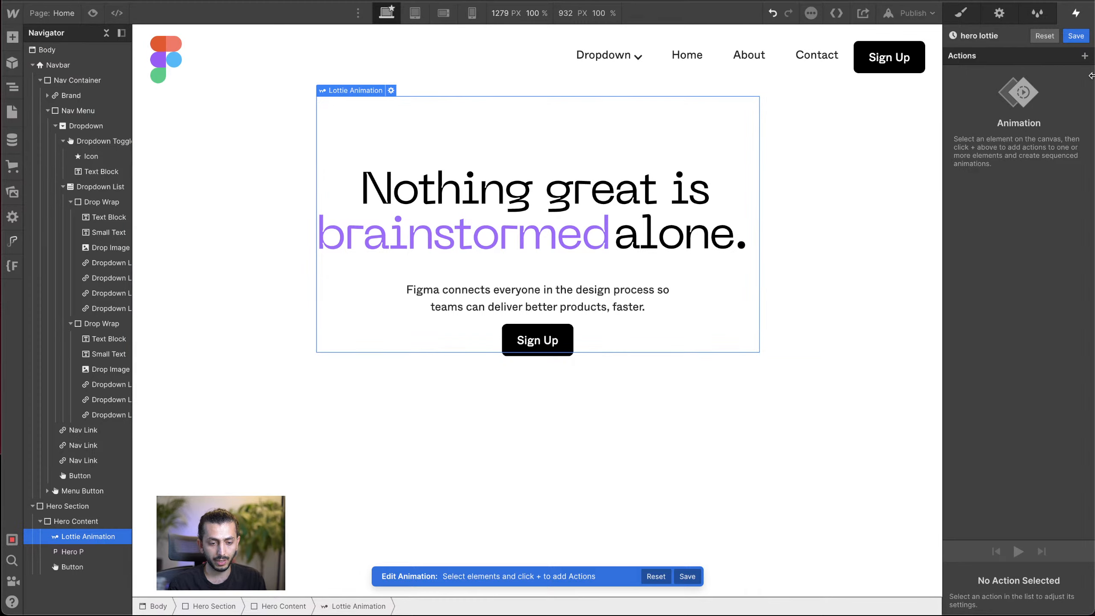
left_click(1084, 55)
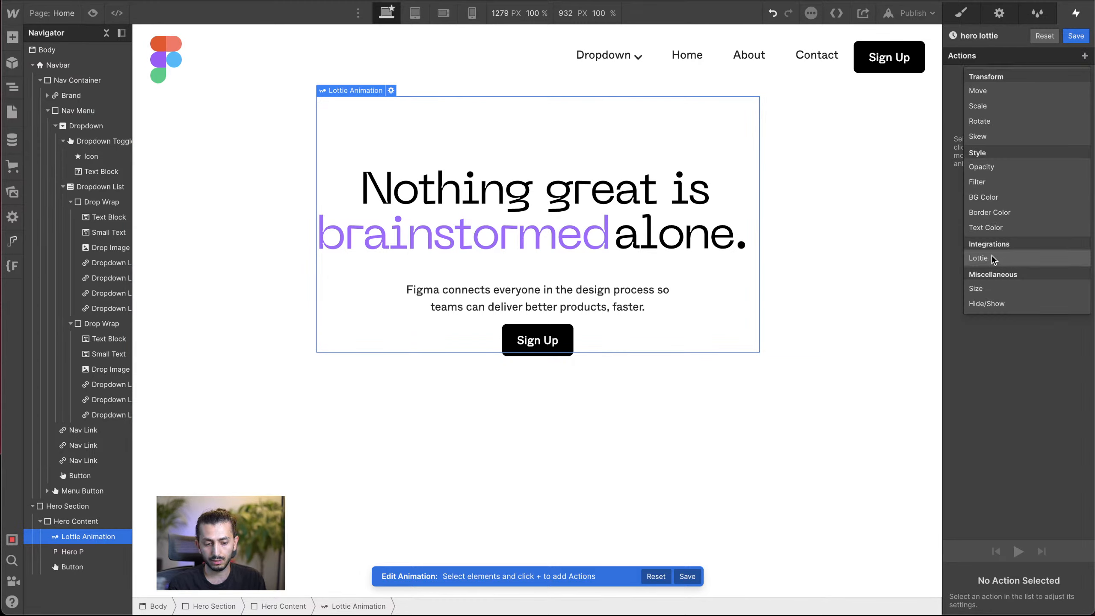
left_click(831, 232)
left_click(824, 237)
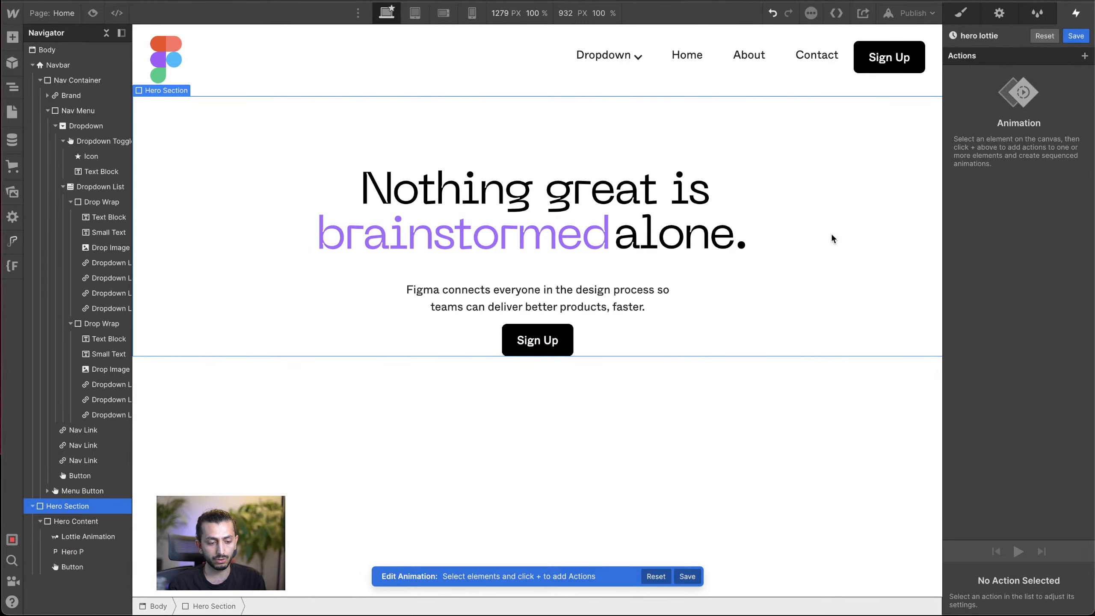
left_click(1085, 56)
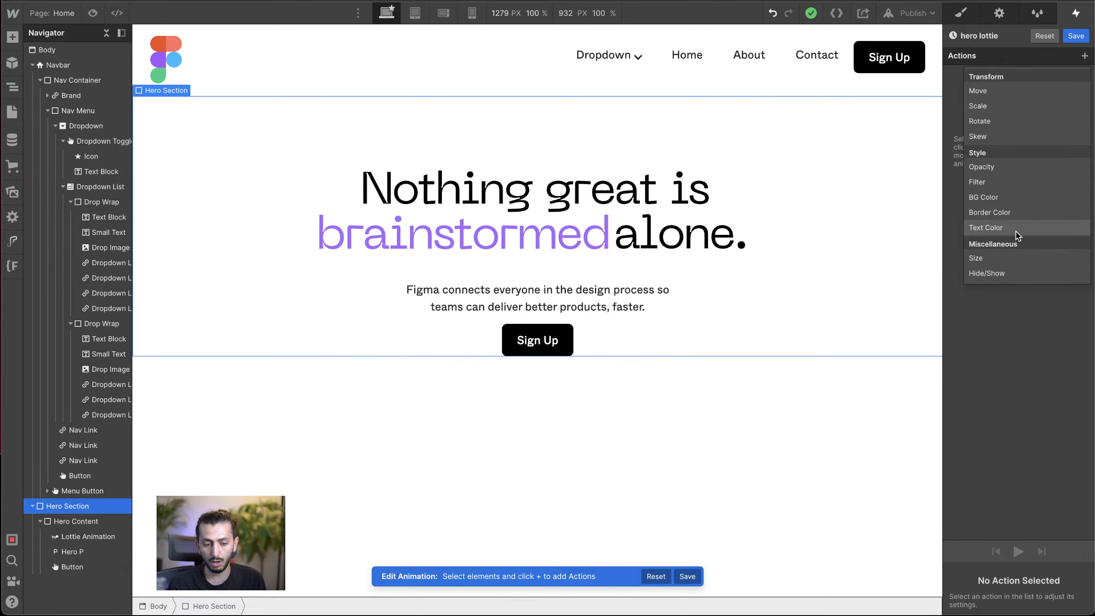
Step: Add a Lottie action targeting the hero heading's Lottie Animation to the hero lottie animation
left_click(616, 211)
double_click(616, 212)
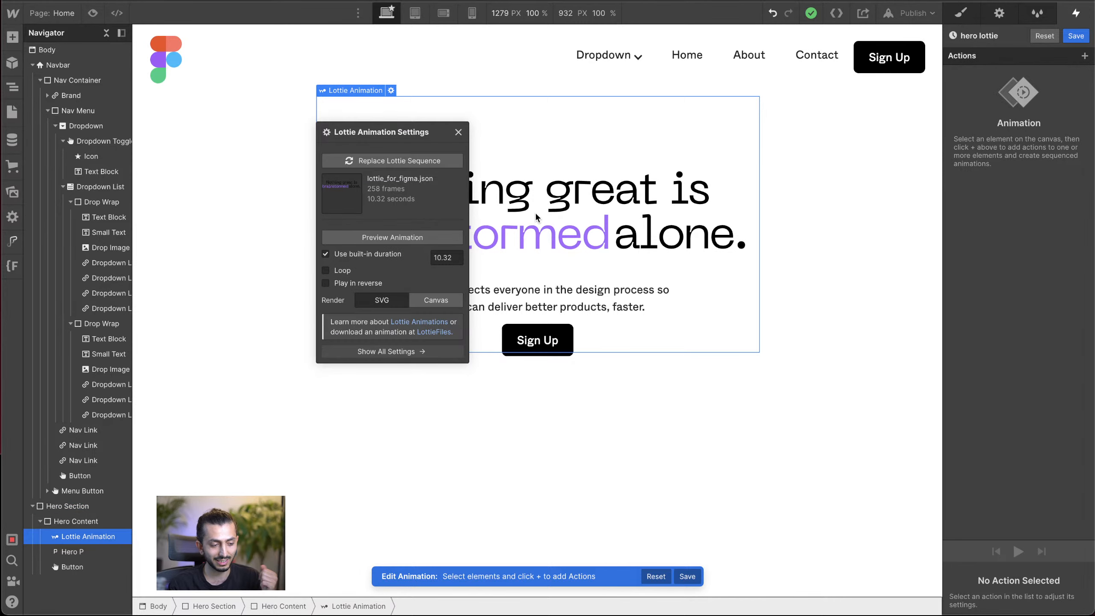
left_click(456, 135)
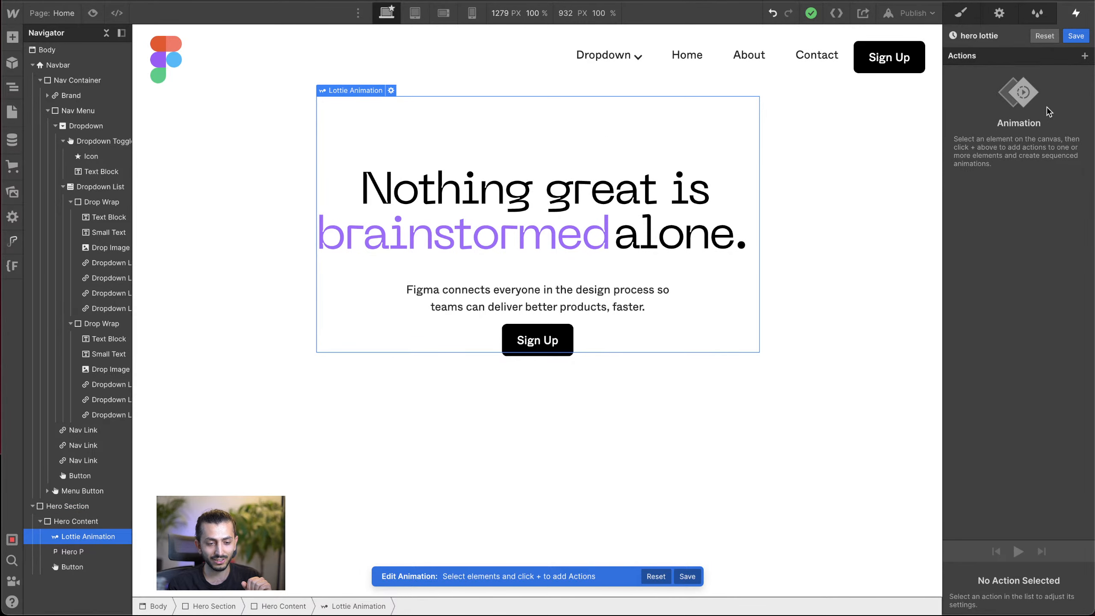
left_click(1085, 56)
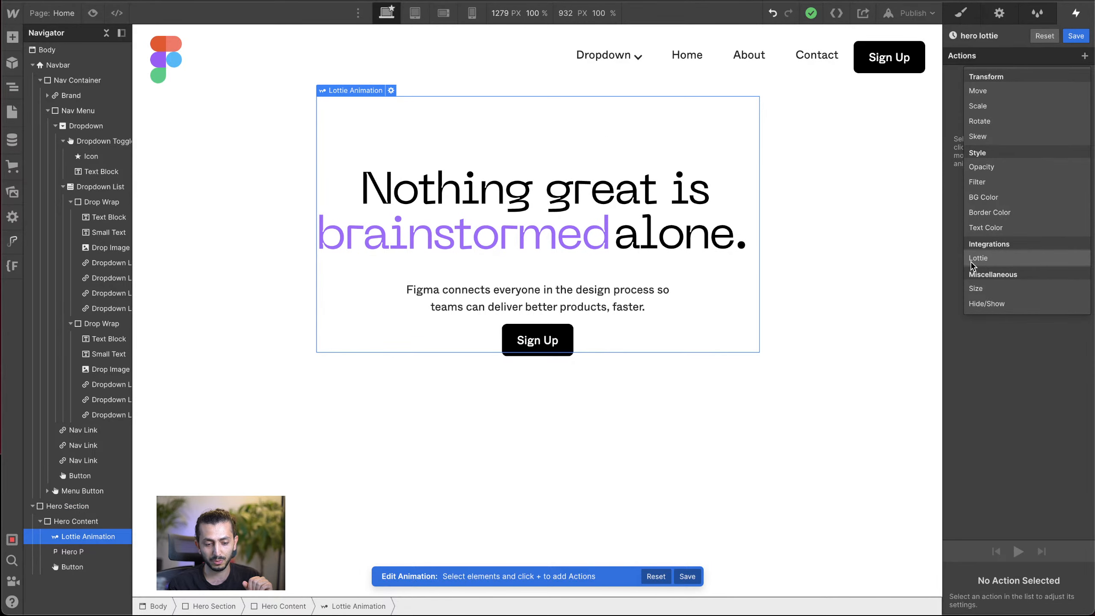
left_click(984, 258)
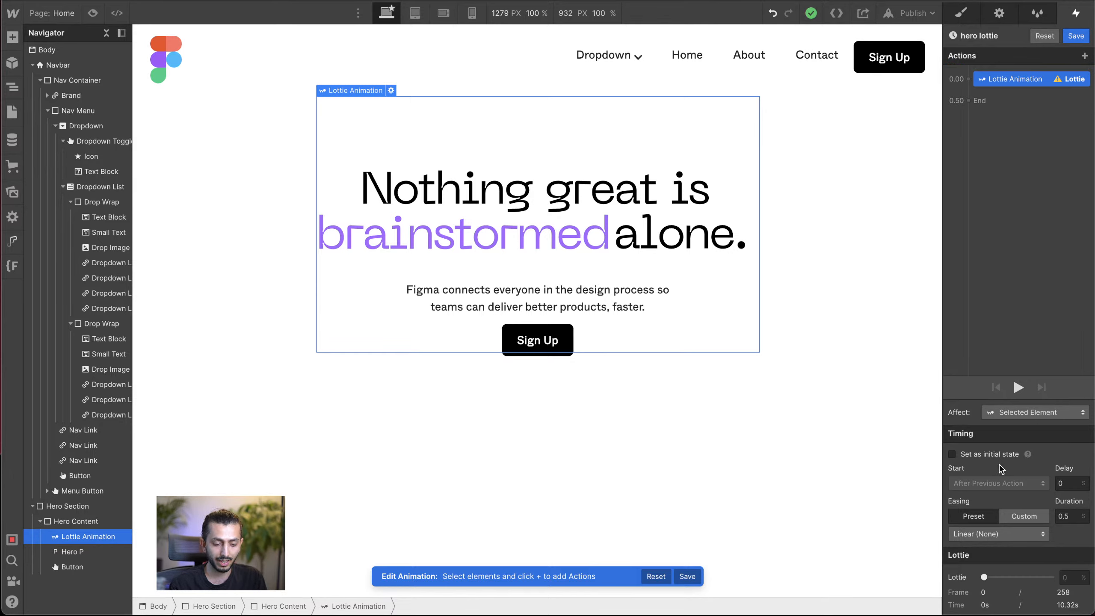
Step: Make the Lottie action the initial state, with its Lottie position at 0%
left_click(971, 455)
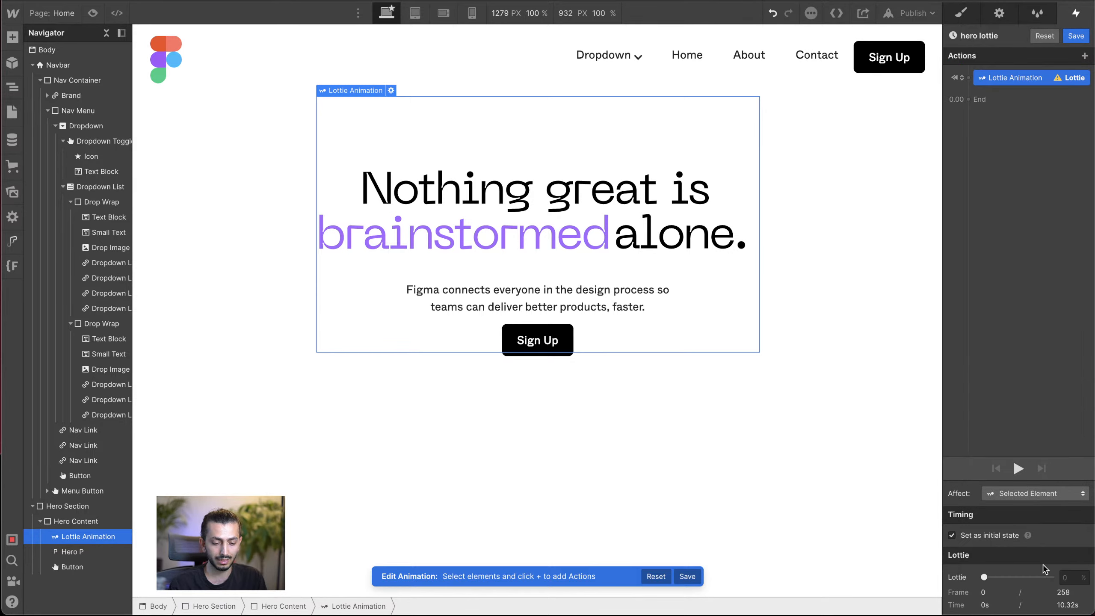
left_click(984, 578)
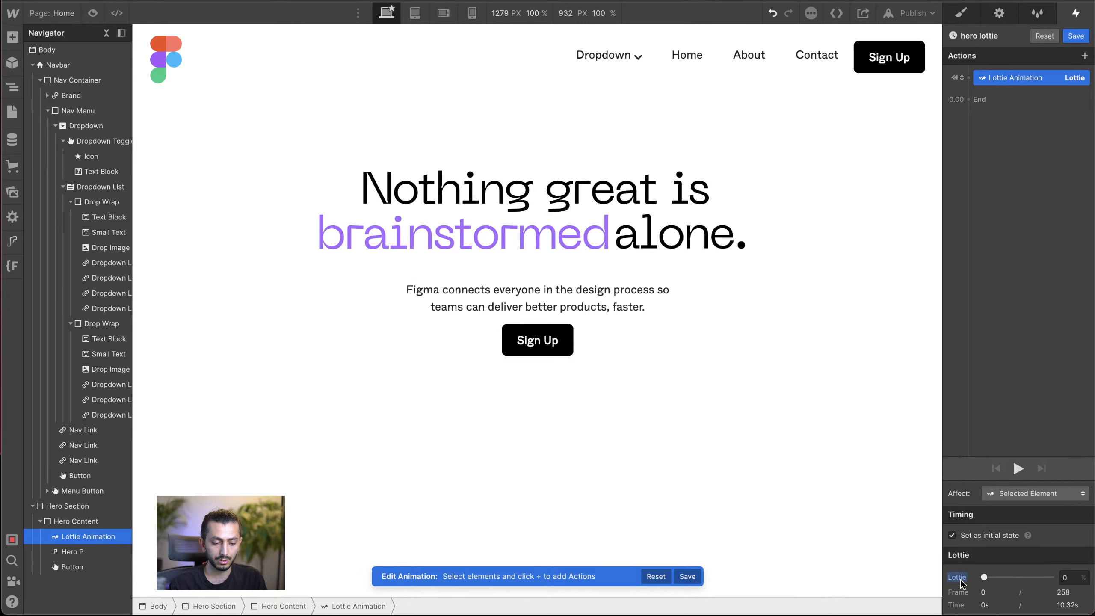
left_click(1074, 580)
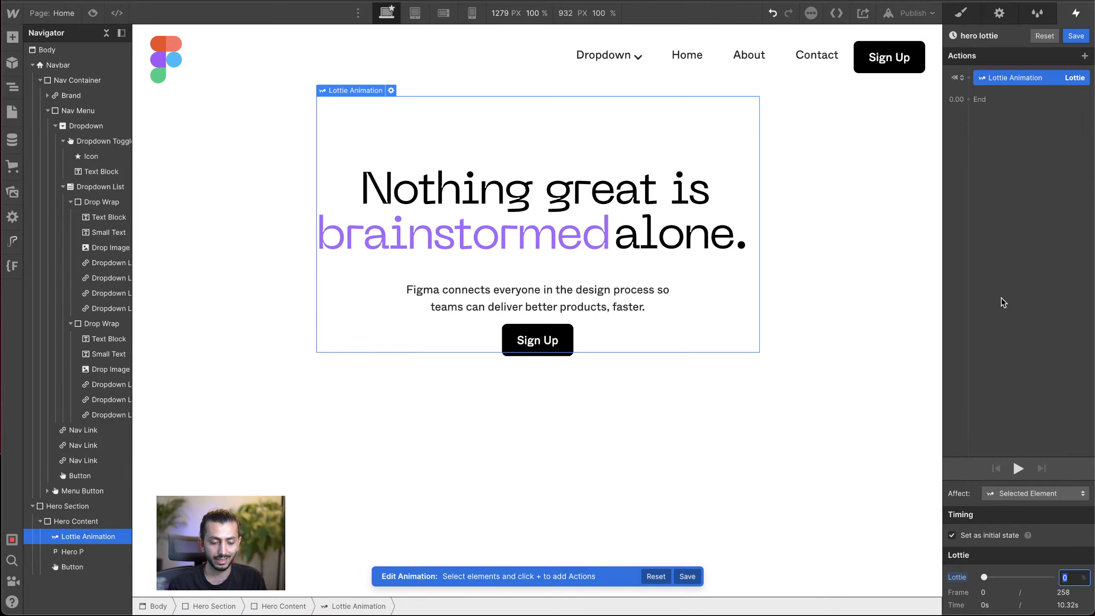
Step: Duplicate the Lottie action and give the copy a duration of 11 seconds and a Lottie position of 90%
left_click(1028, 99)
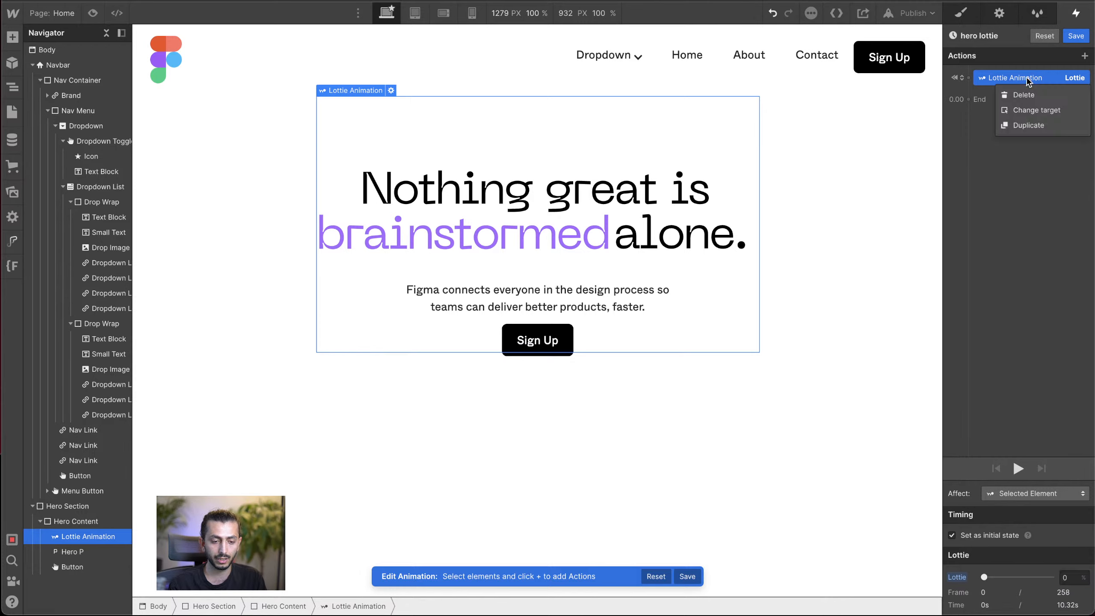
left_click(1025, 121)
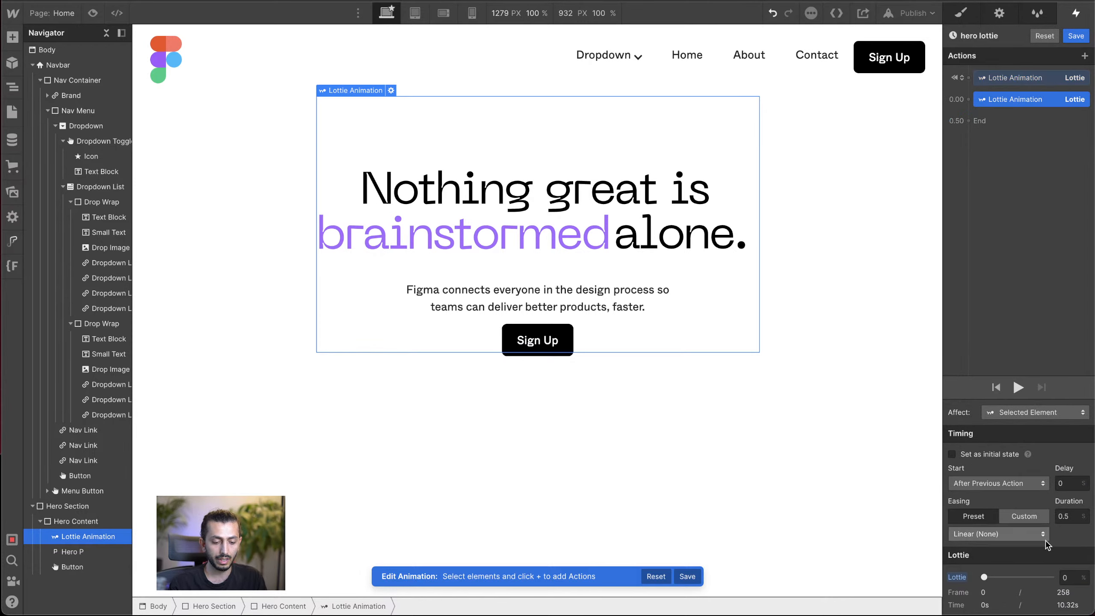
left_click(391, 90)
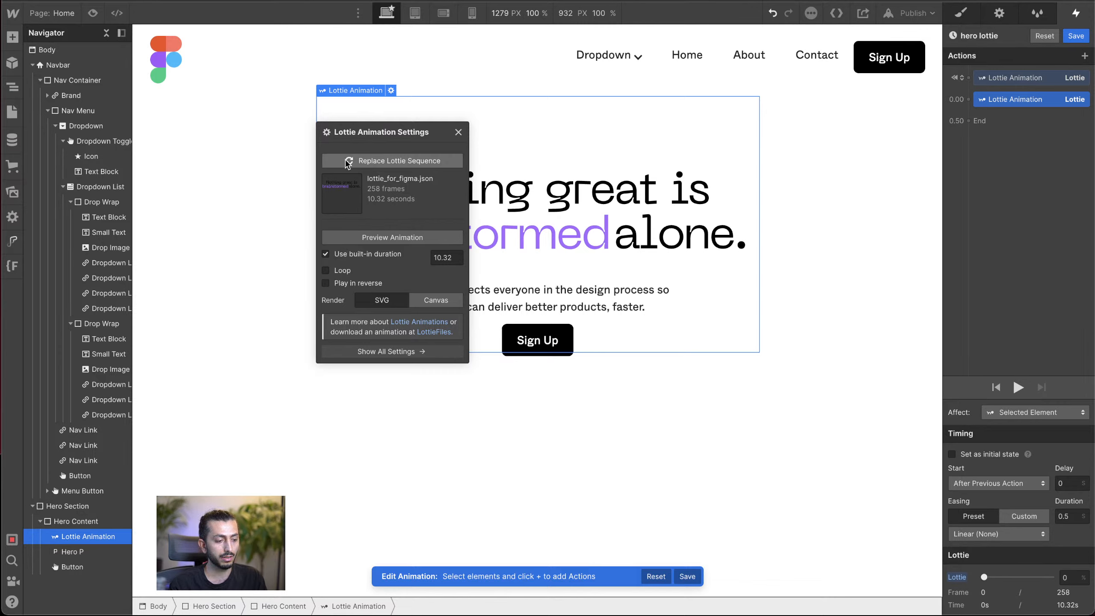
left_click(458, 133)
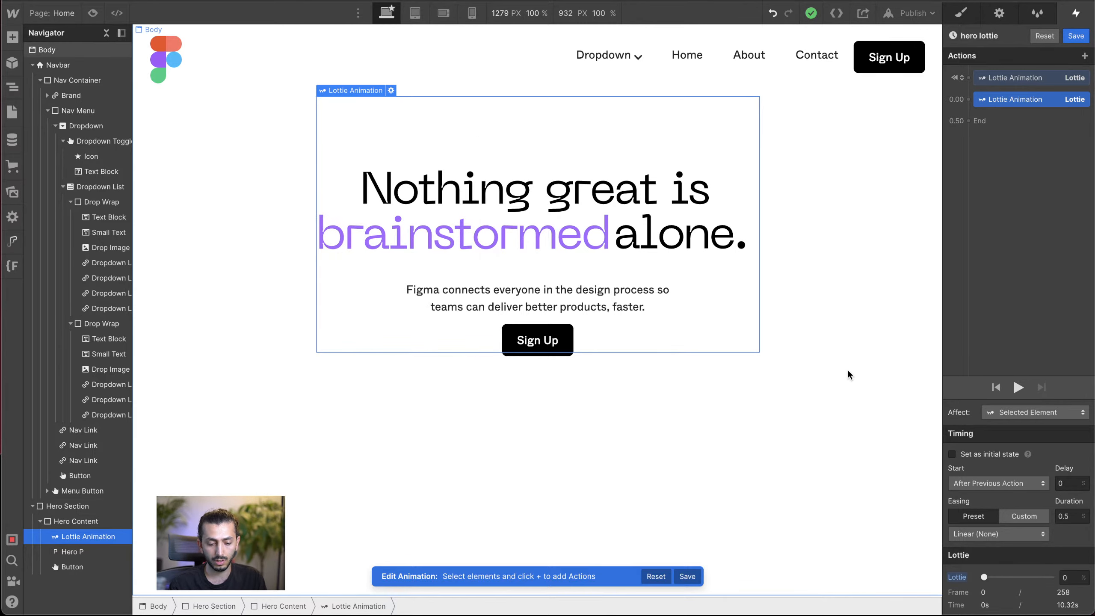
left_click(1072, 515)
type("1")
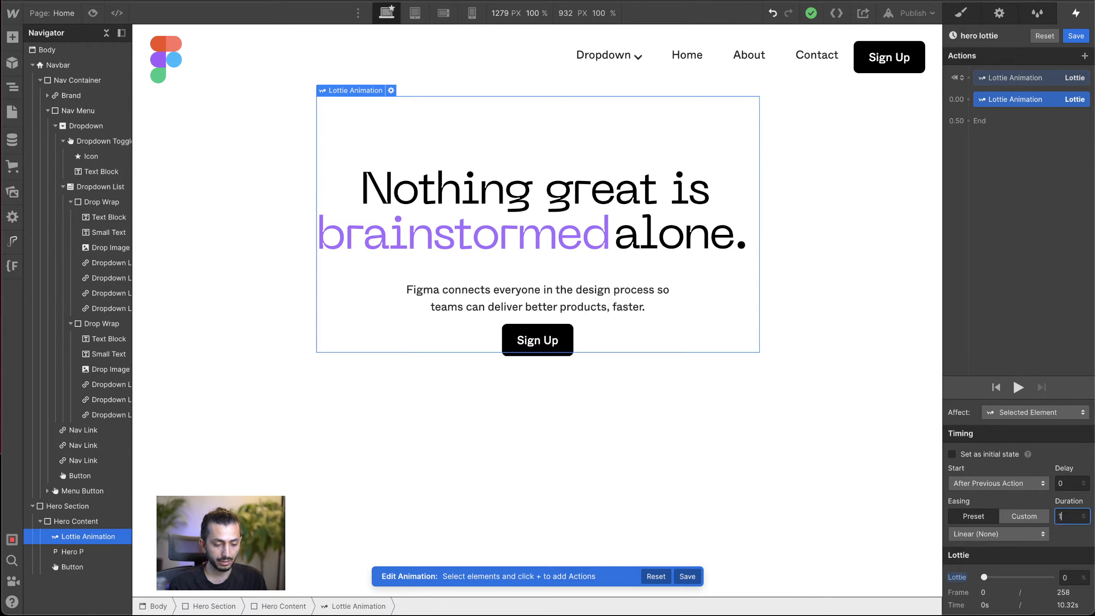
type("1")
key("Return")
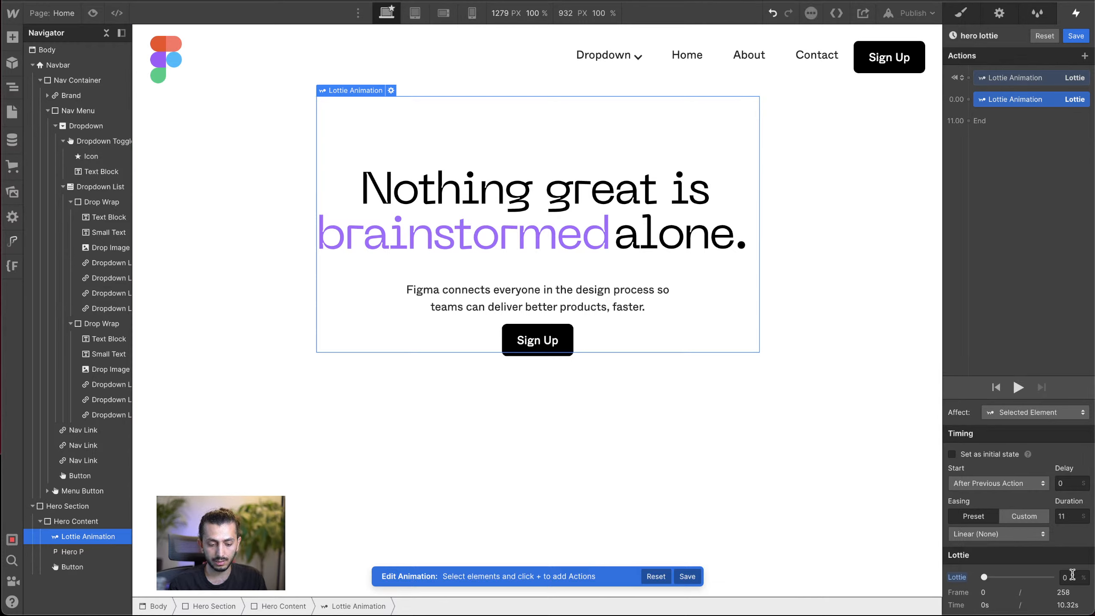
left_click_drag(984, 578, 1045, 582)
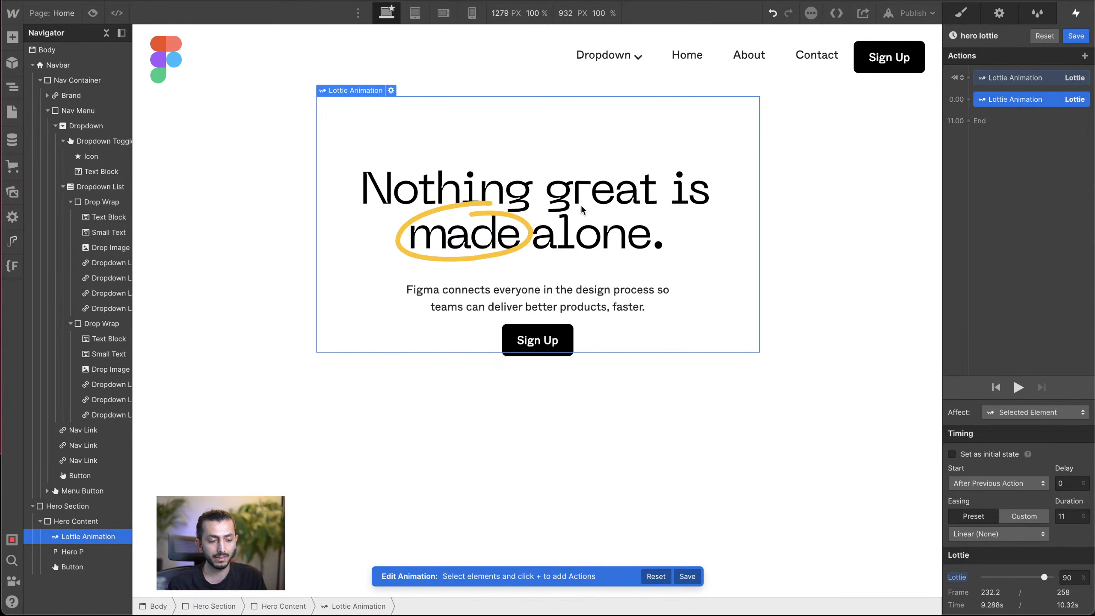
Step: Preview the page to check how the hero lottie animation plays on page load, and return to the editor
left_click(94, 13)
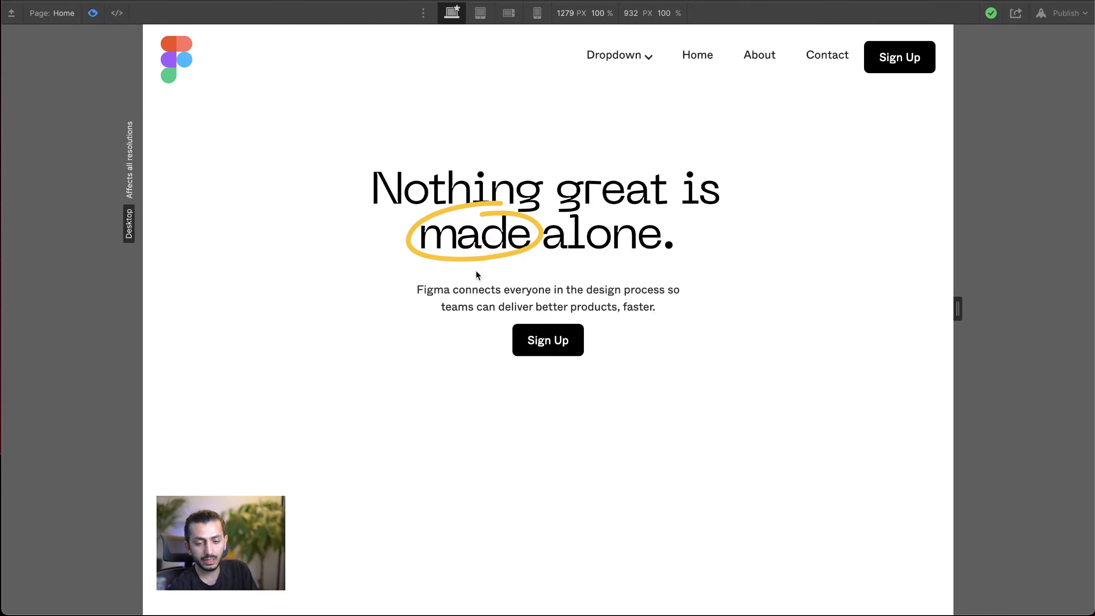
left_click(93, 13)
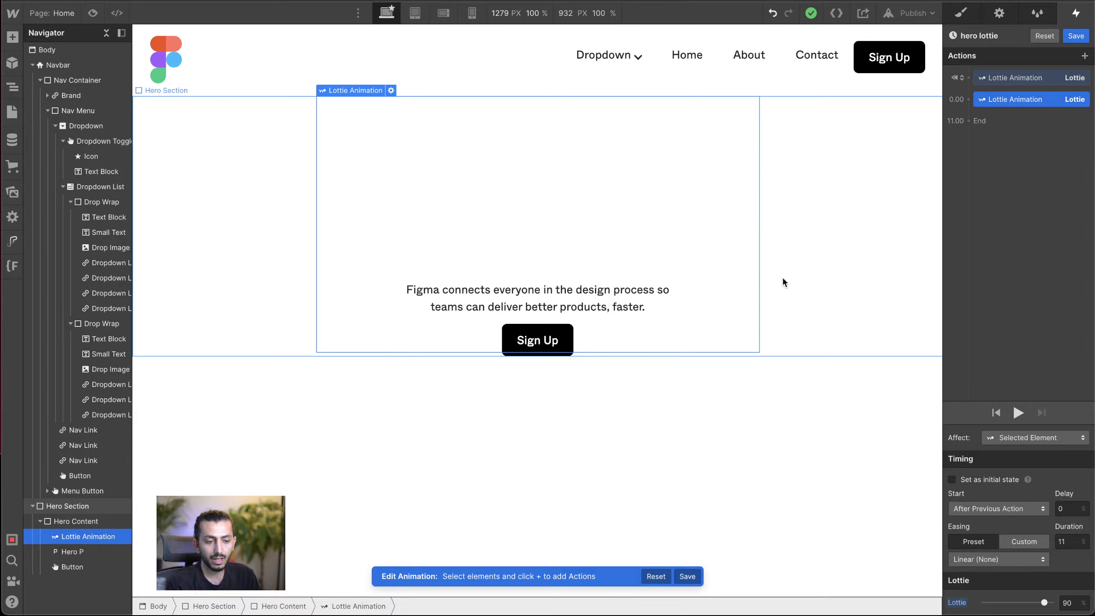
Step: Inspect the styles of the Contact link, Dropdown List and Nav Menu to find the source of the navbar hover underline
left_click(847, 74)
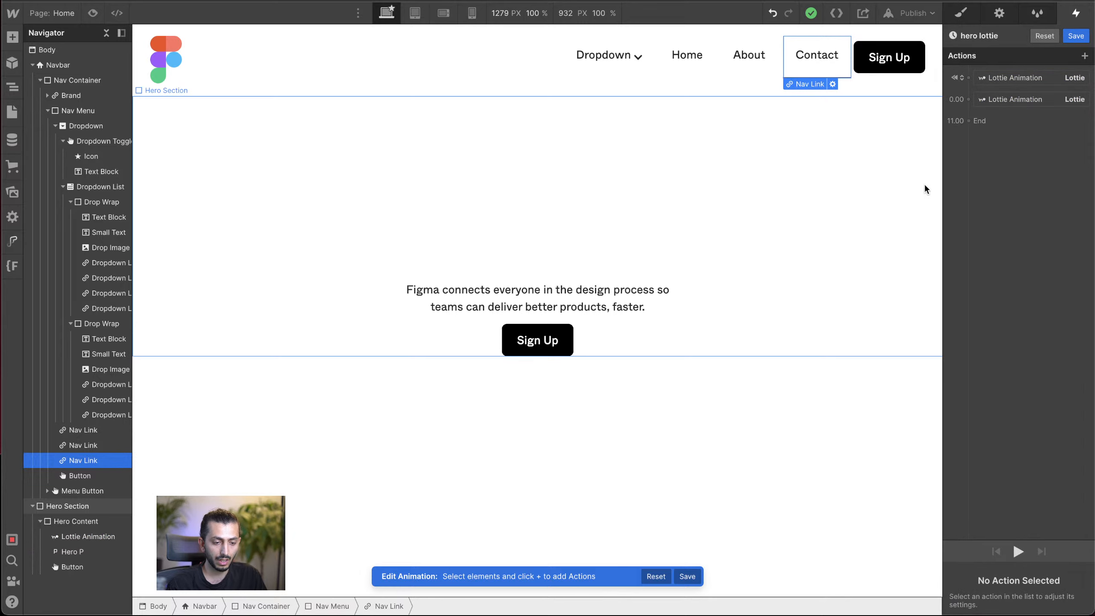
left_click(961, 13)
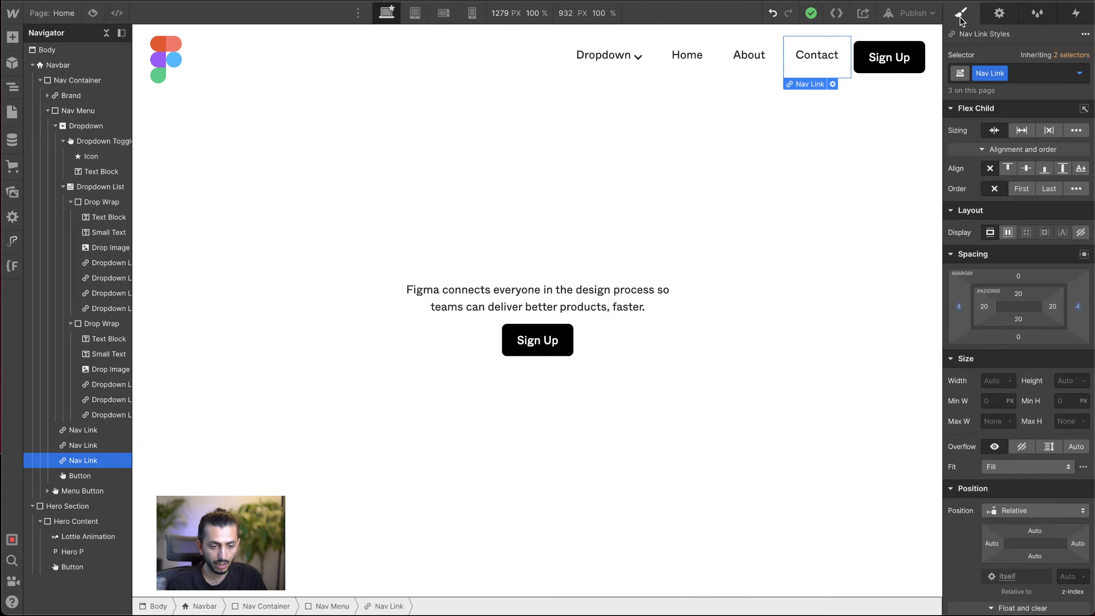
left_click(562, 56)
left_click(100, 186)
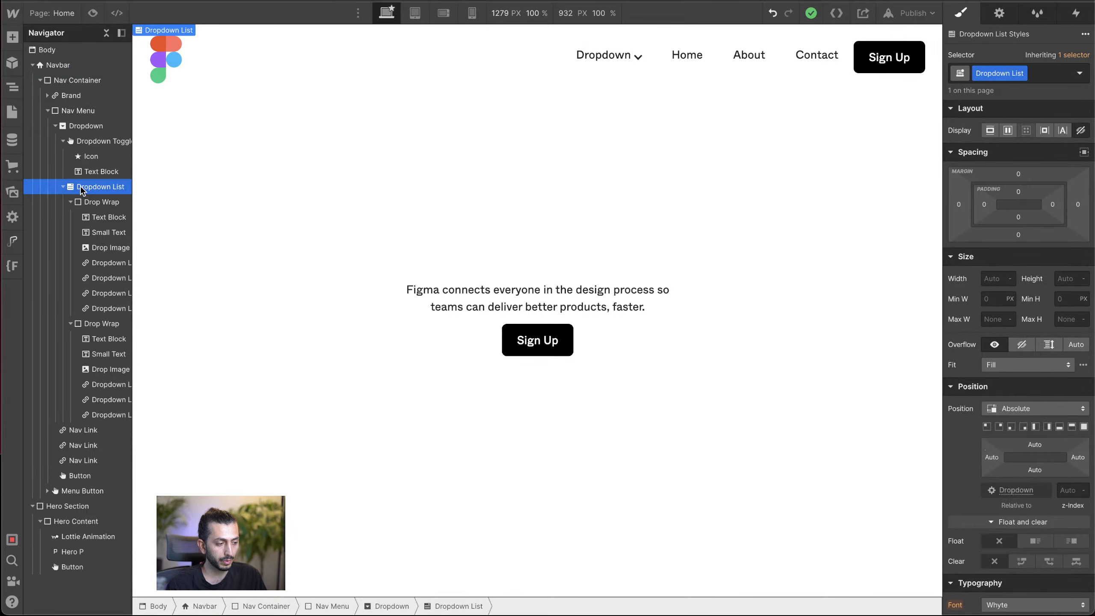
left_click(78, 111)
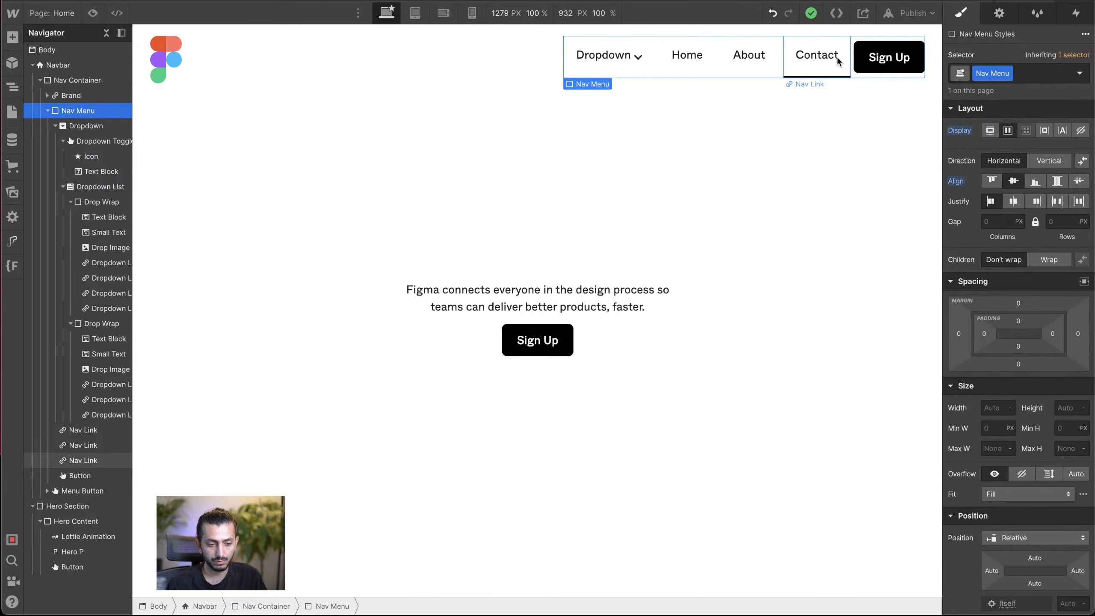
left_click(847, 69)
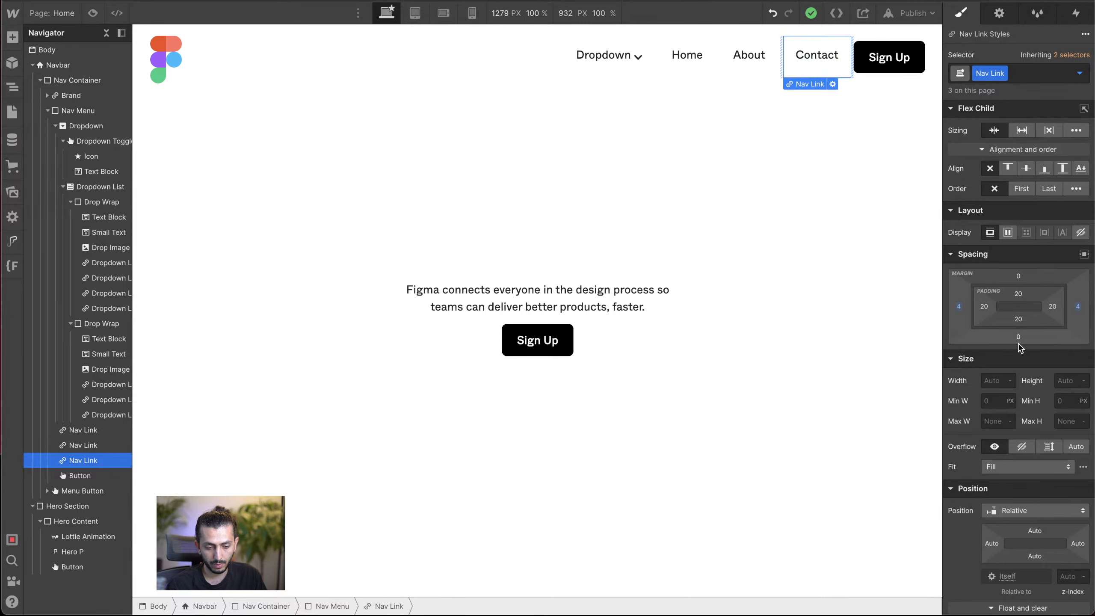
Step: Hide the inner box shadow on the Nav Link class and check the About and Contact links
scroll(1035, 410, "down", 10)
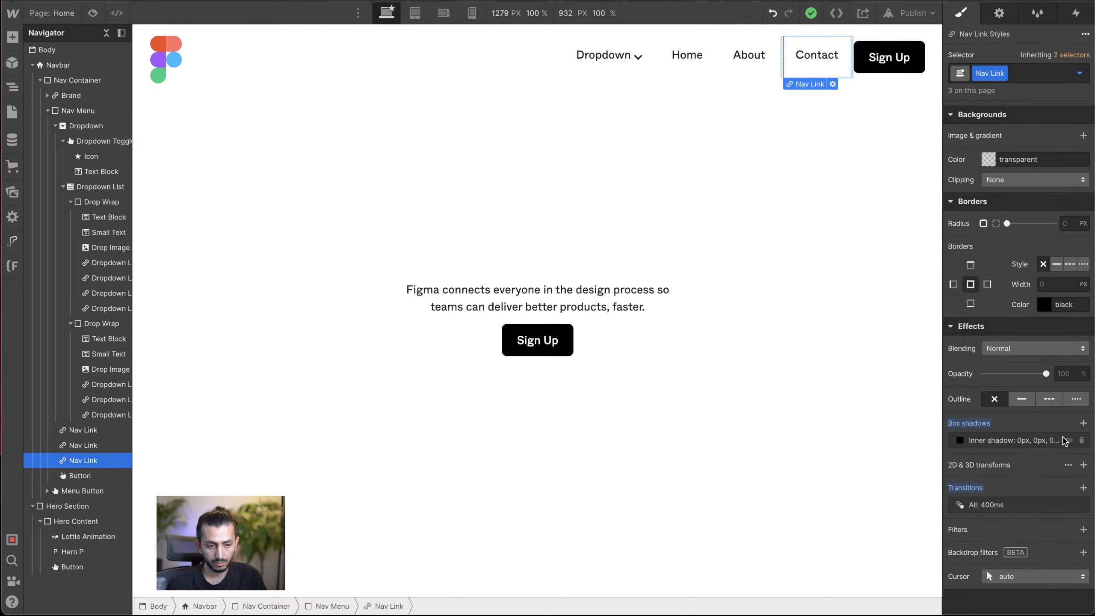
left_click(1068, 441)
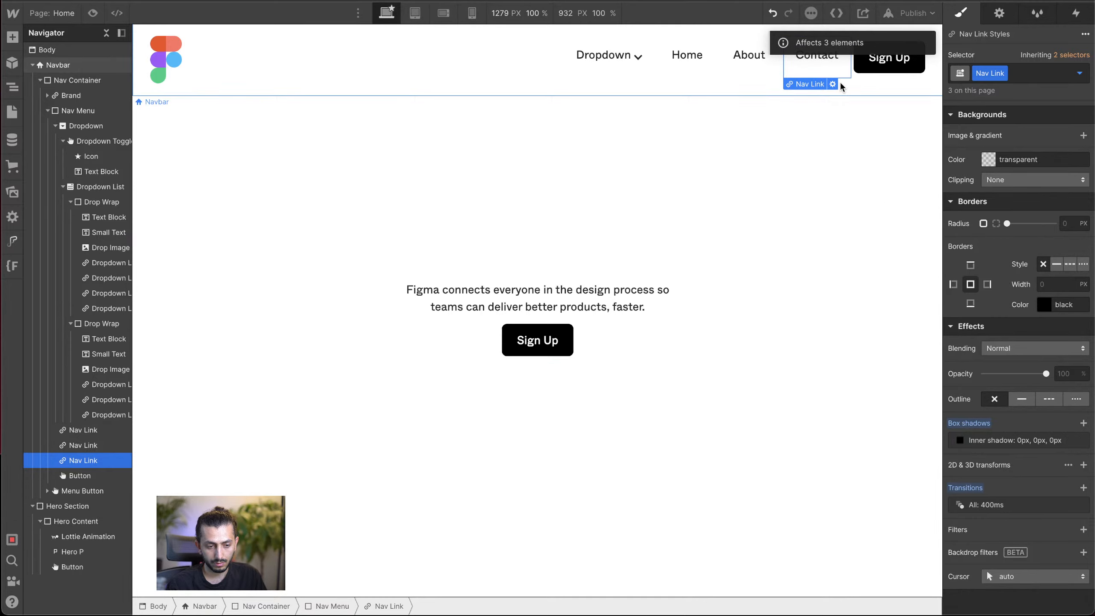
left_click(768, 62)
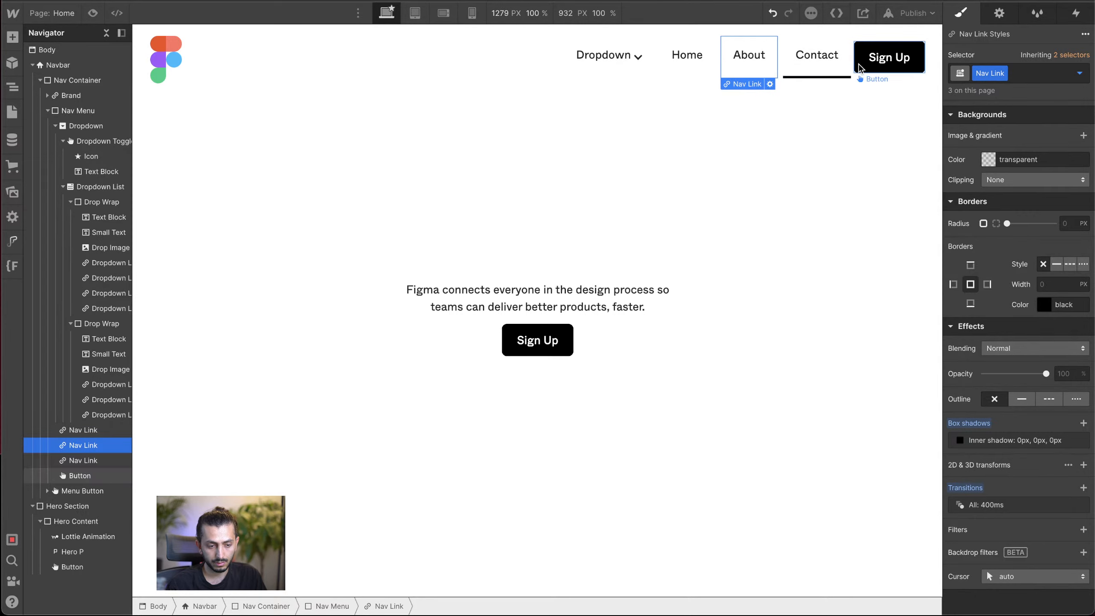
left_click(841, 65)
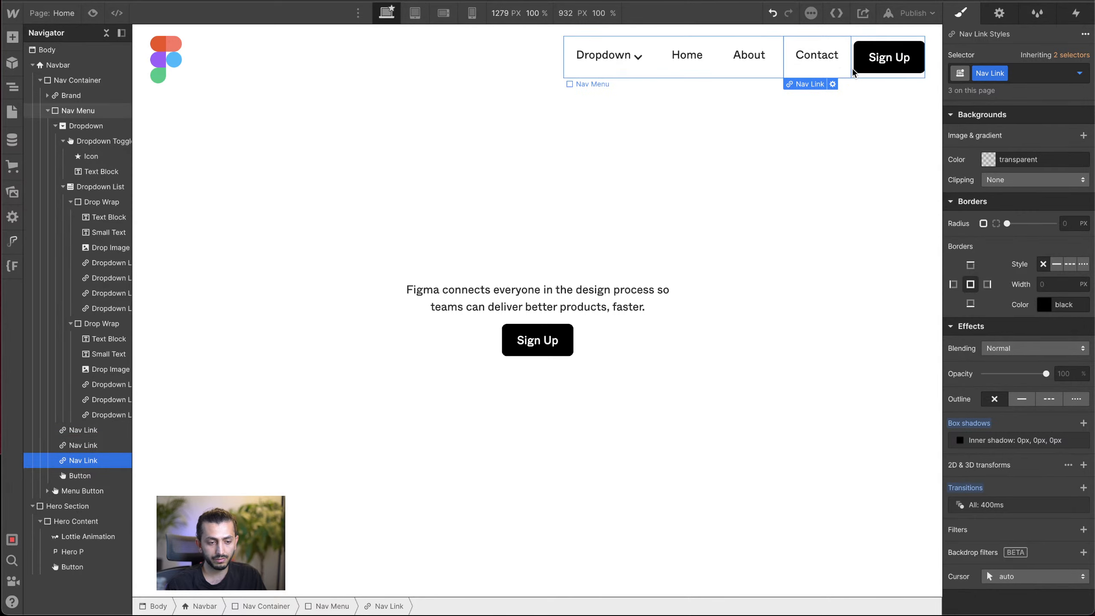
left_click(853, 71)
scroll(996, 190, "up", 5)
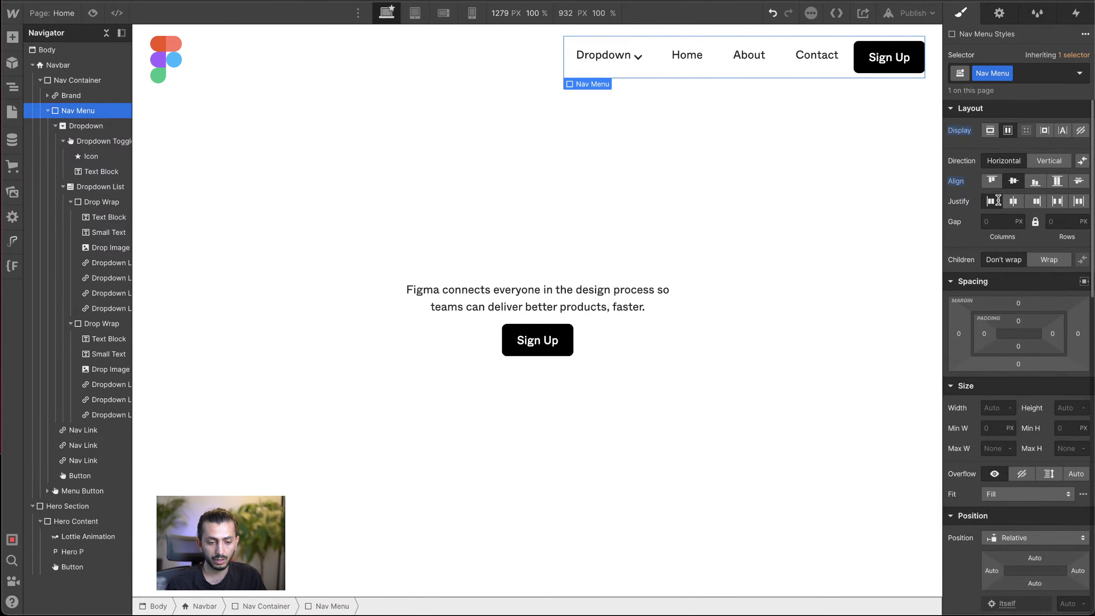
left_click(811, 296)
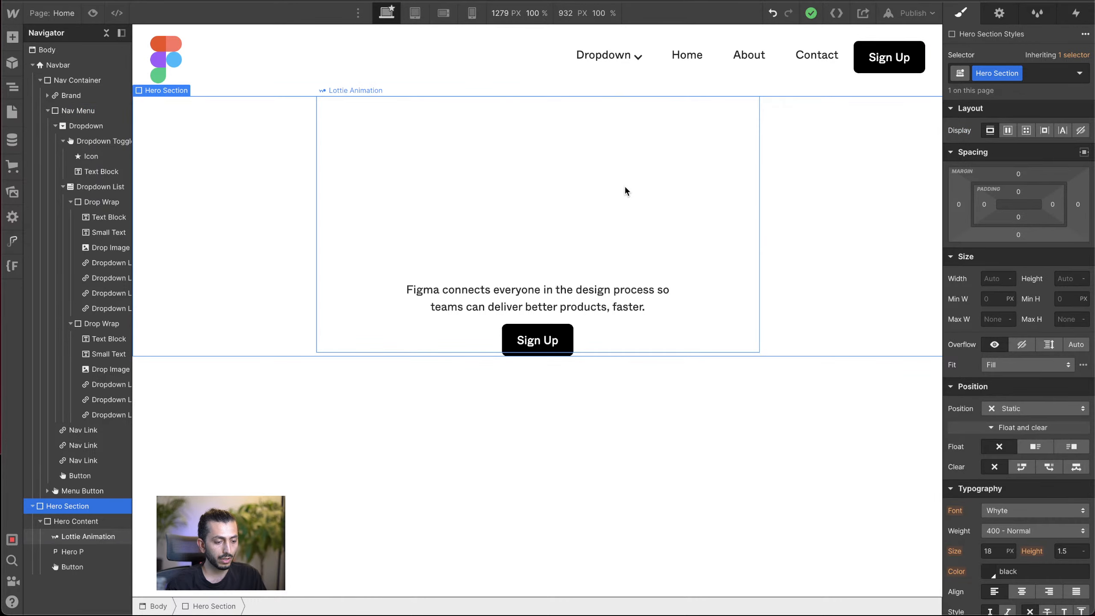
left_click(573, 188)
Step: Collapse the Navbar and Hero Section structure and add a div block at the end of the page body
left_click(309, 379)
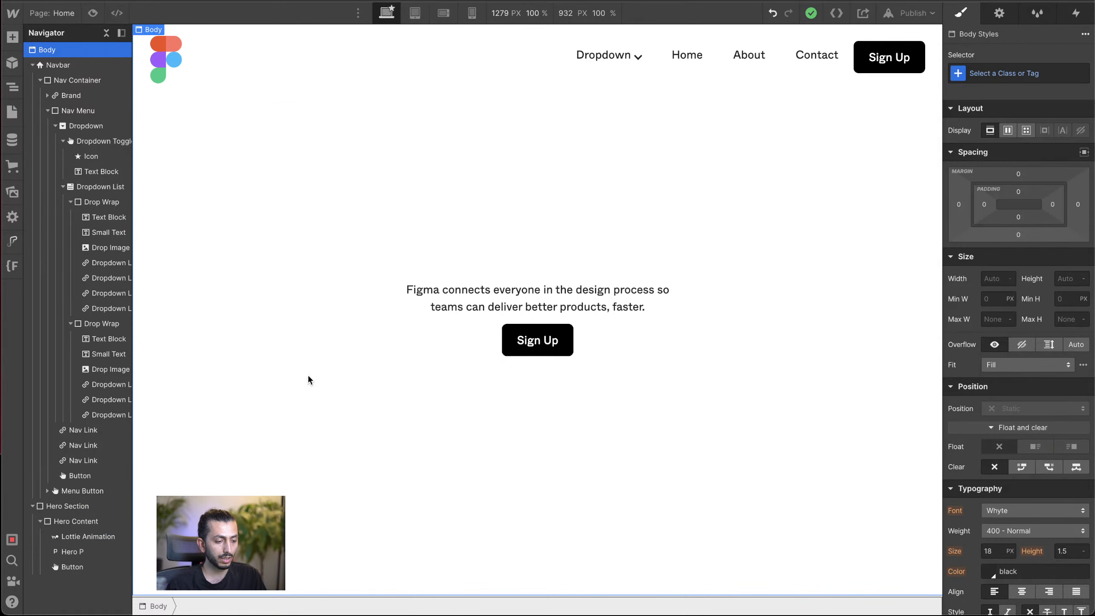
left_click(33, 64)
left_click(33, 80)
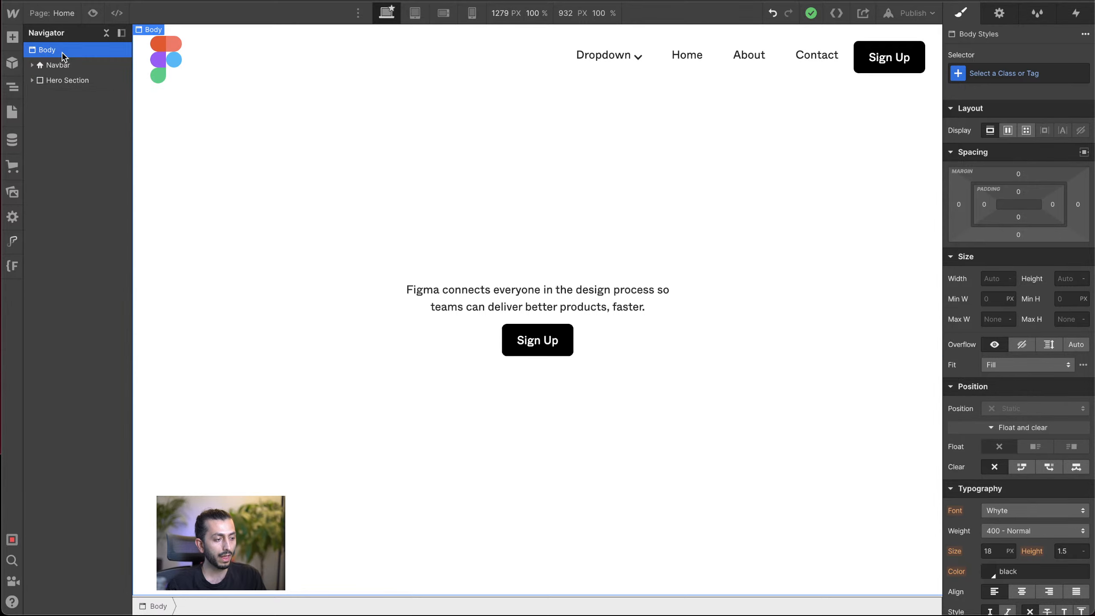
key("ctrl+e")
type("d")
key("Return")
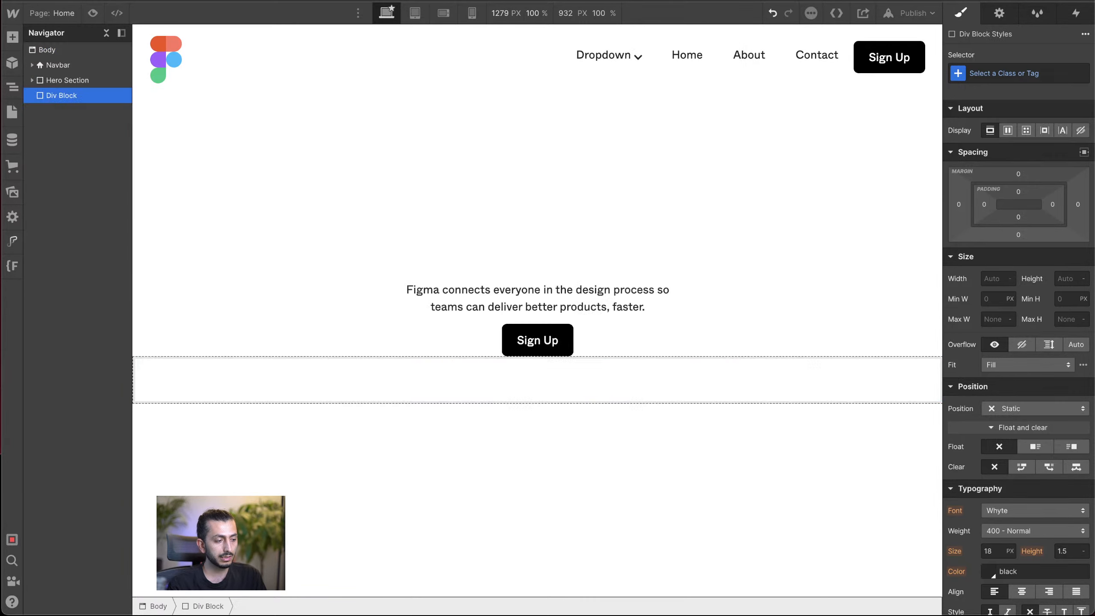
key("a")
mouse_move(52, 85)
left_mouse_down()
mouse_move(73, 66)
mouse_move(98, 122)
mouse_move(43, 69)
left_mouse_up()
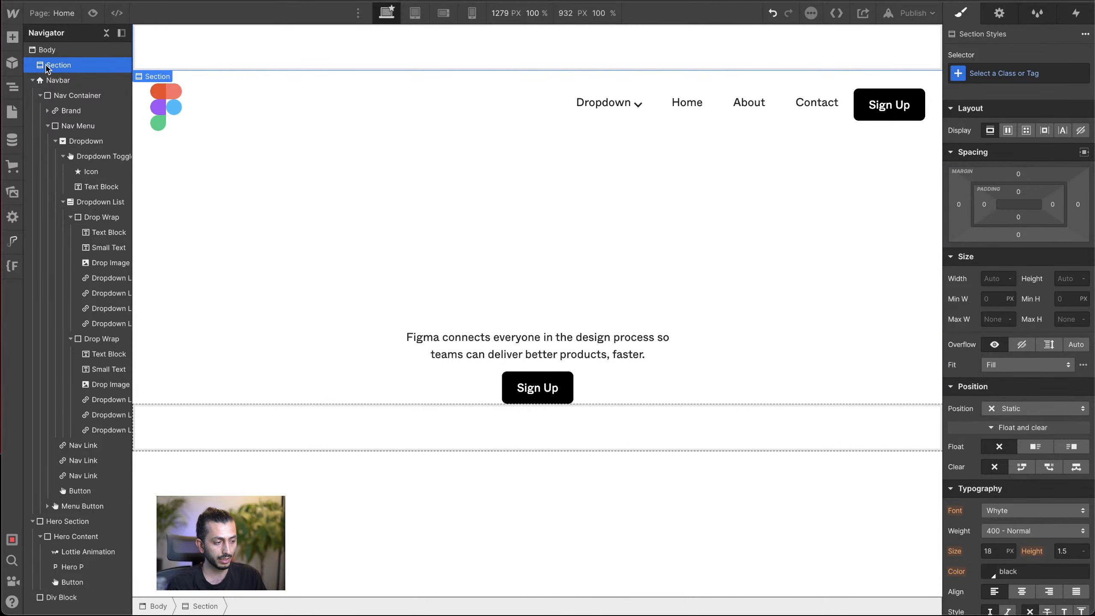
key("Delete")
Step: Collapse the Navbar and Hero Section again and give the new div block the class Hero Image
left_click(33, 65)
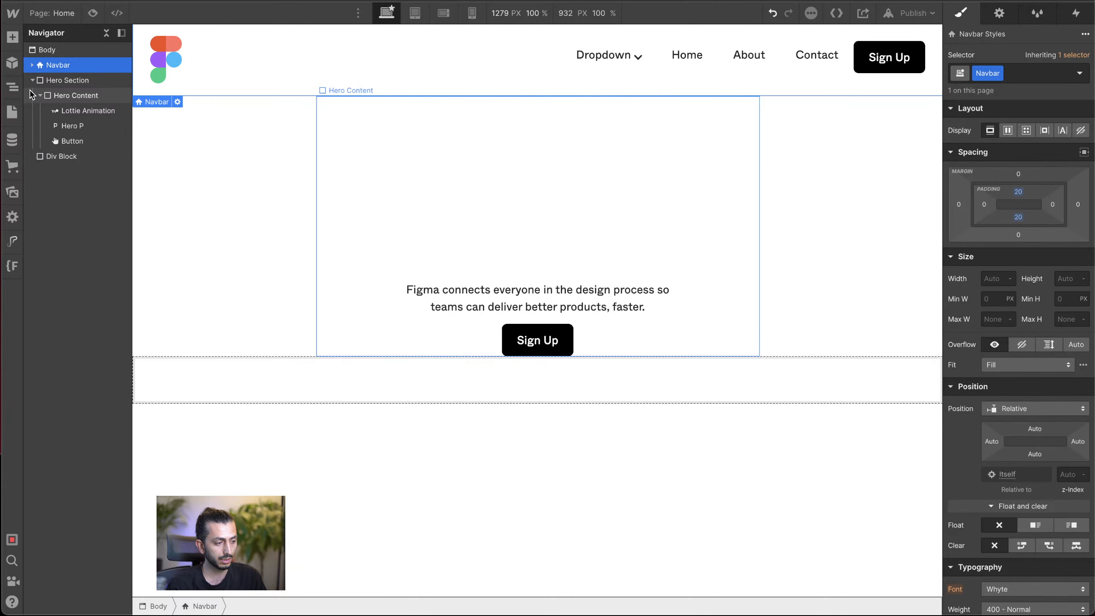
left_click(33, 80)
left_click(76, 96)
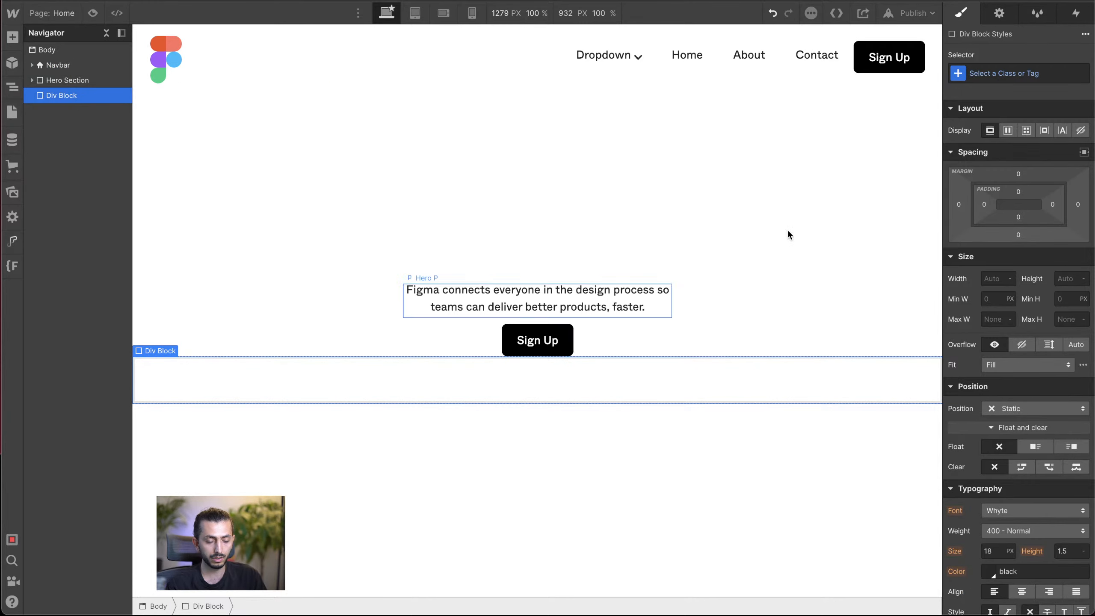
left_click(1029, 74)
type("He")
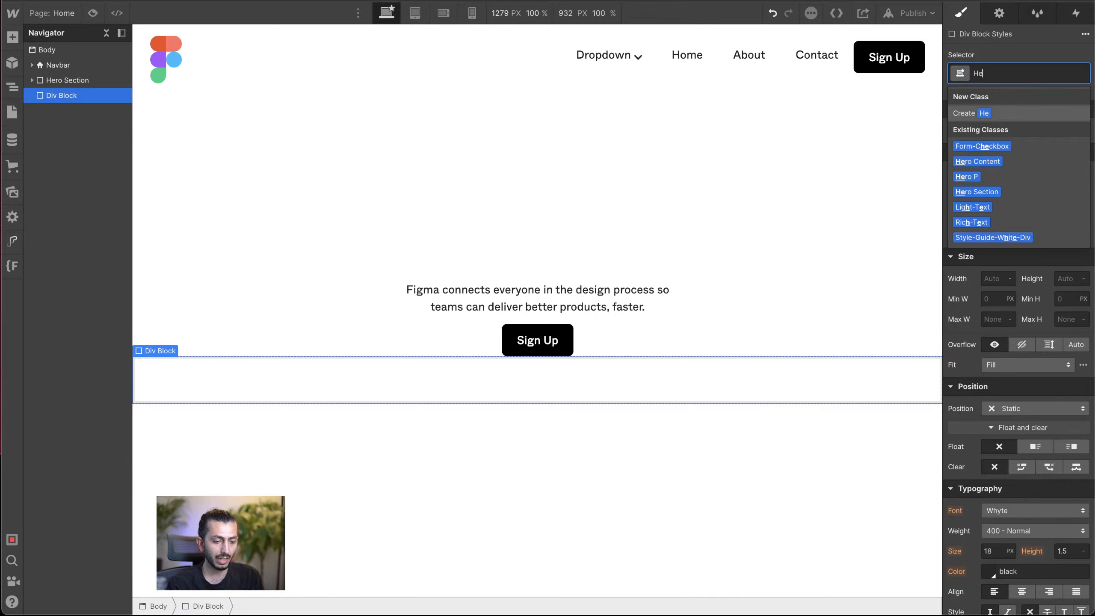
type("ro Image")
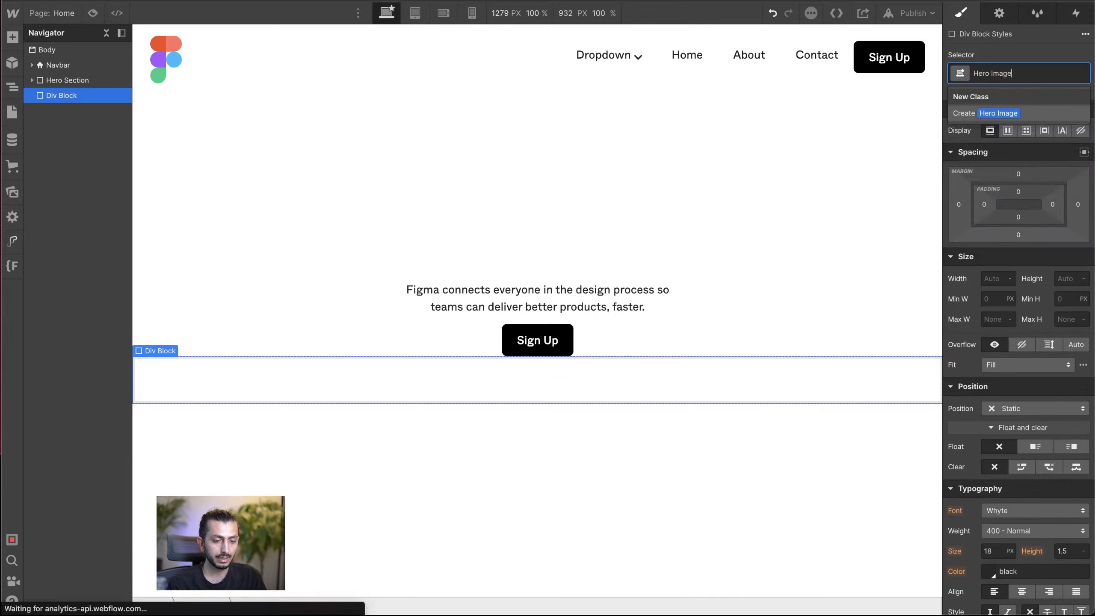
key("Return")
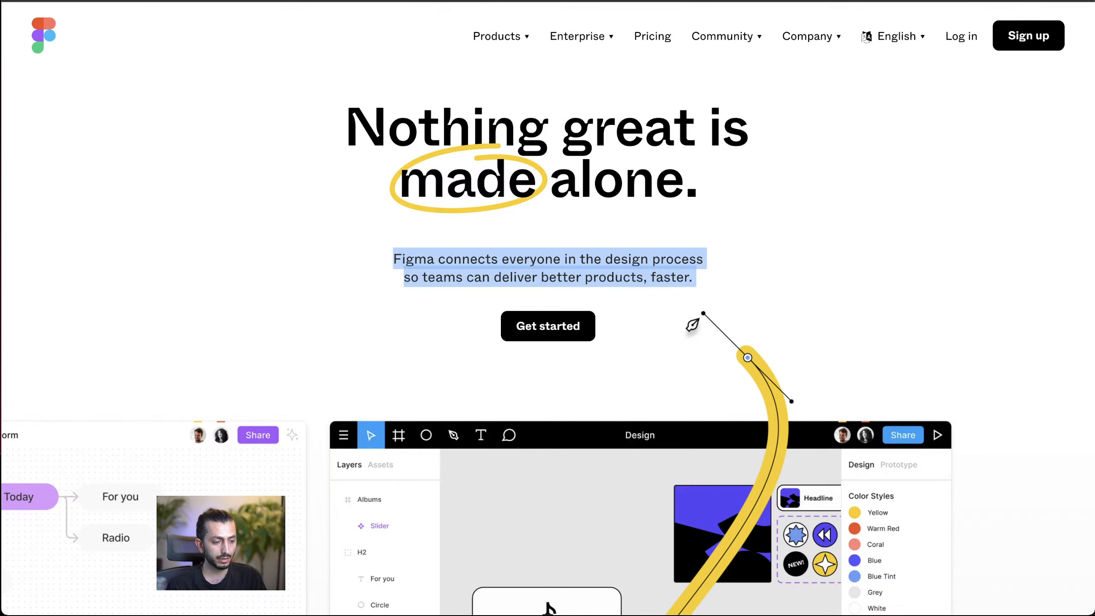
Step: Switch to the original Figma homepage and examine how its hero illustrations scroll and scale at different window widths
left_click(298, 235)
scroll(297, 235, "down", 5)
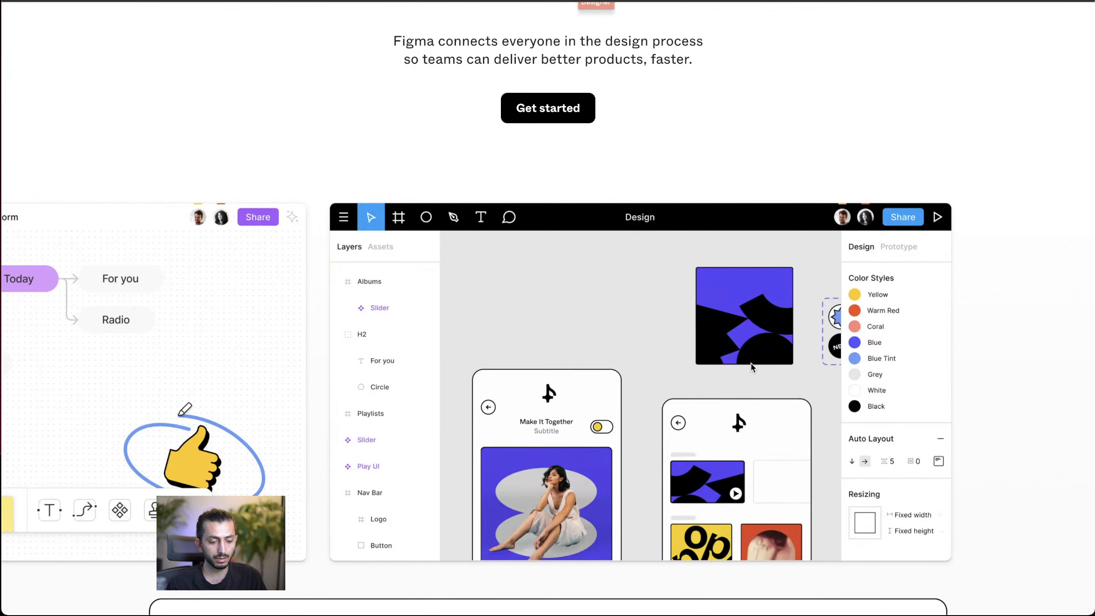
scroll(753, 372, "up", 2)
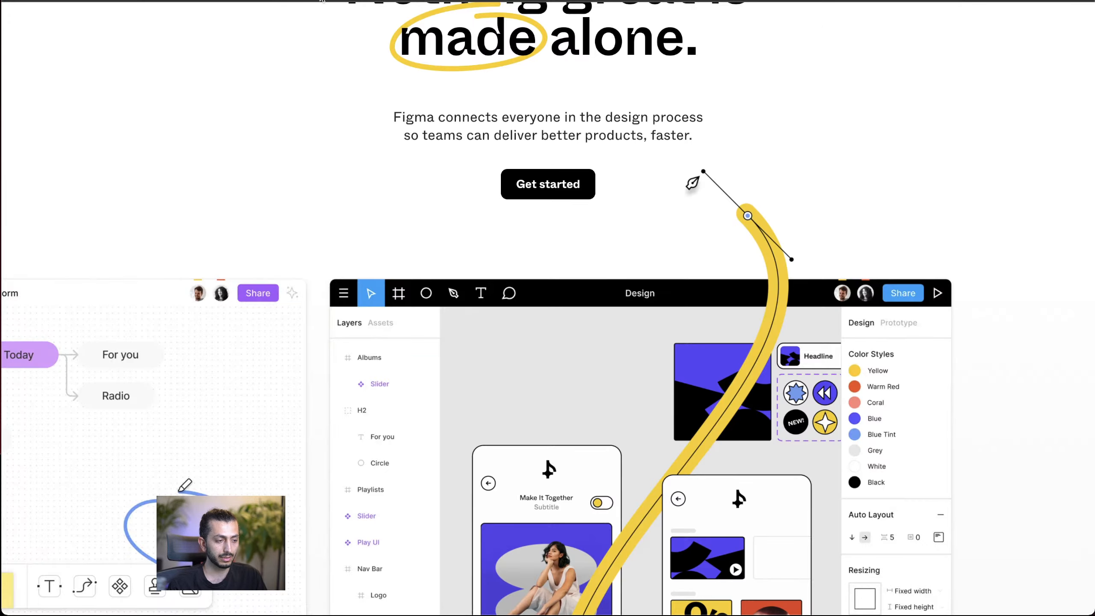
scroll(457, 159, "up", 3)
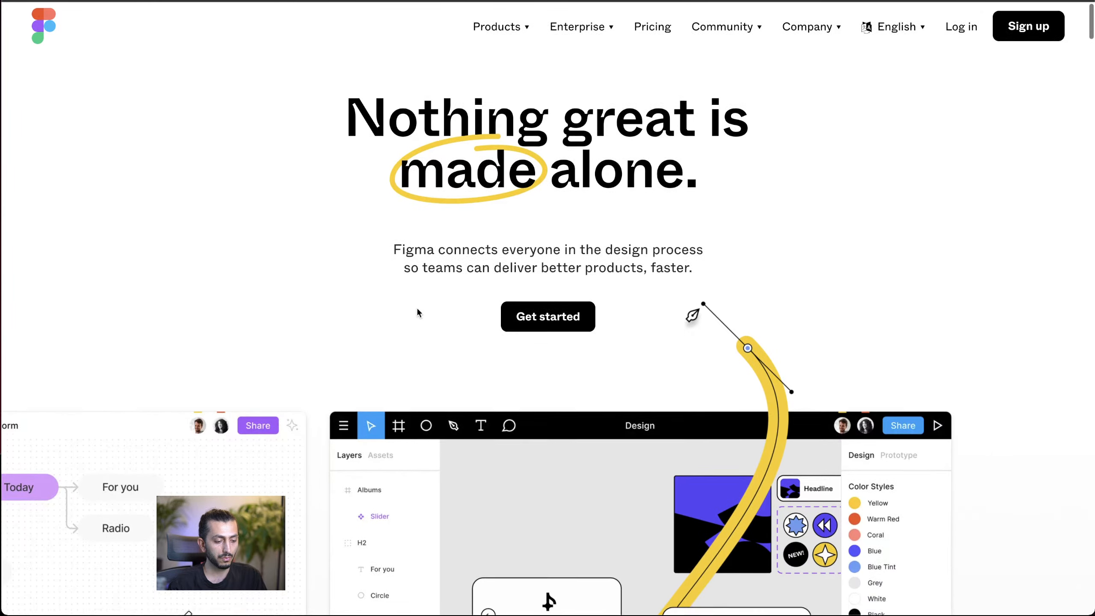
scroll(417, 312, "down", 3)
scroll(417, 312, "down", 1)
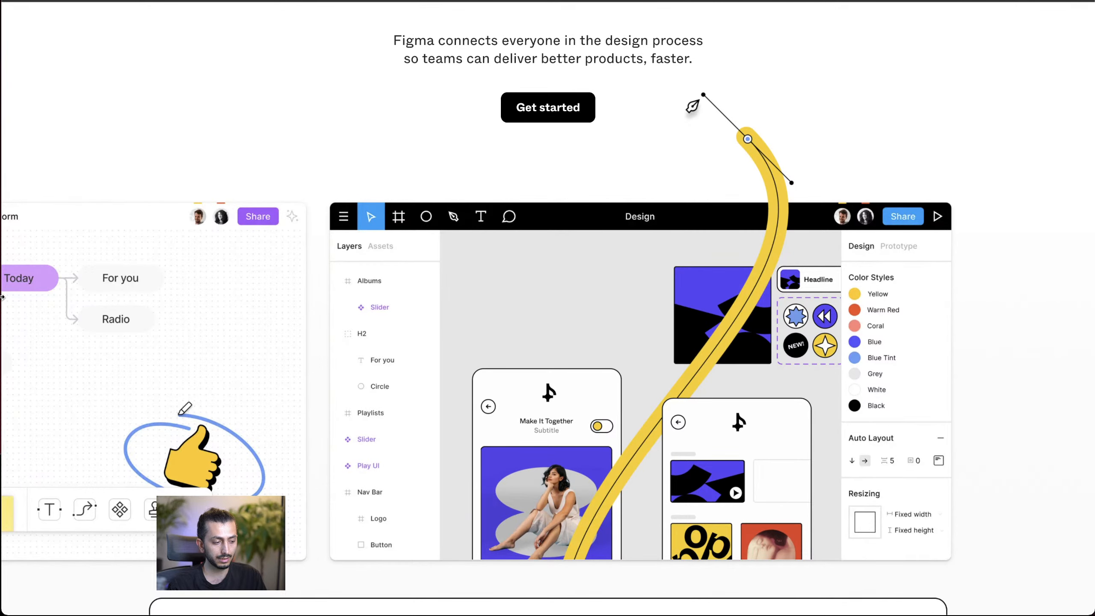
left_click_drag(3, 297, 321, 297)
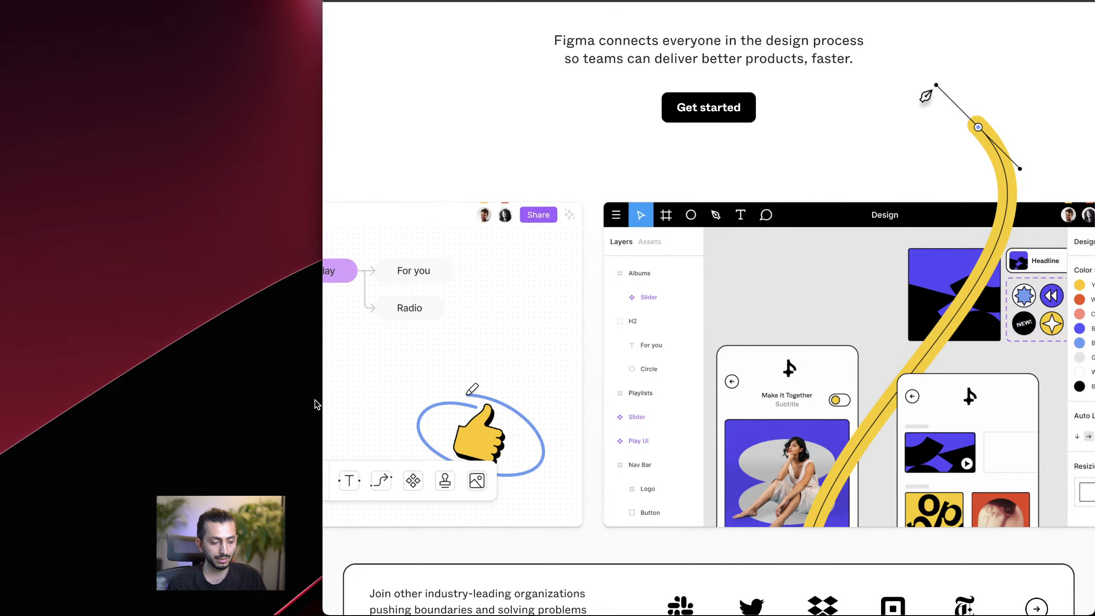
left_click_drag(321, 402, 96, 476)
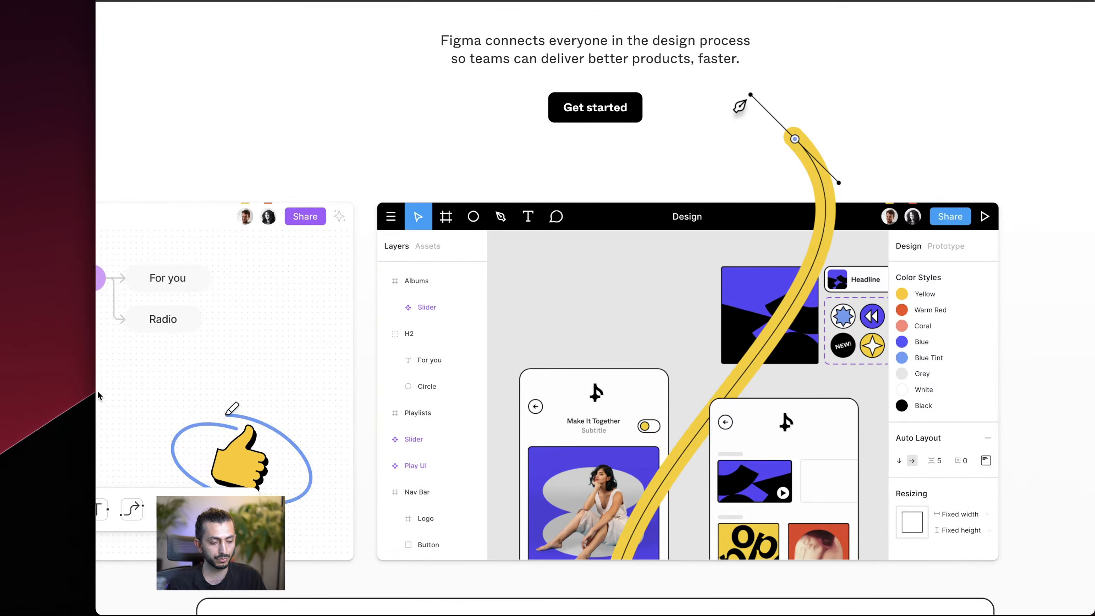
left_click_drag(95, 392, 2, 433)
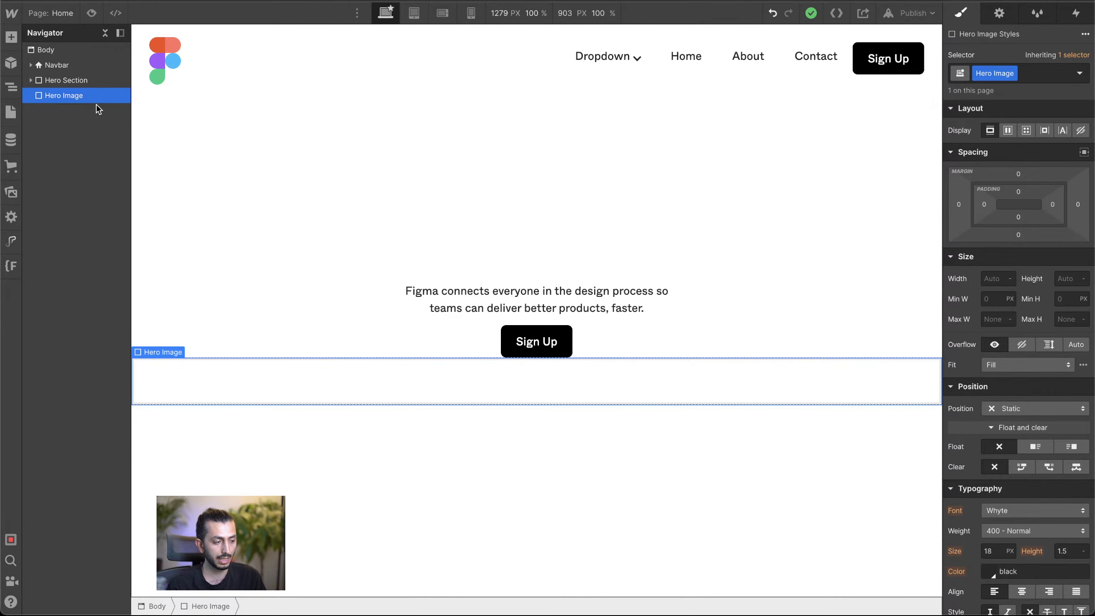
Step: Back in Webflow, add a div block inside Hero Image and apply the existing Container class to it
key("ctrl+e")
type("d")
key("Return")
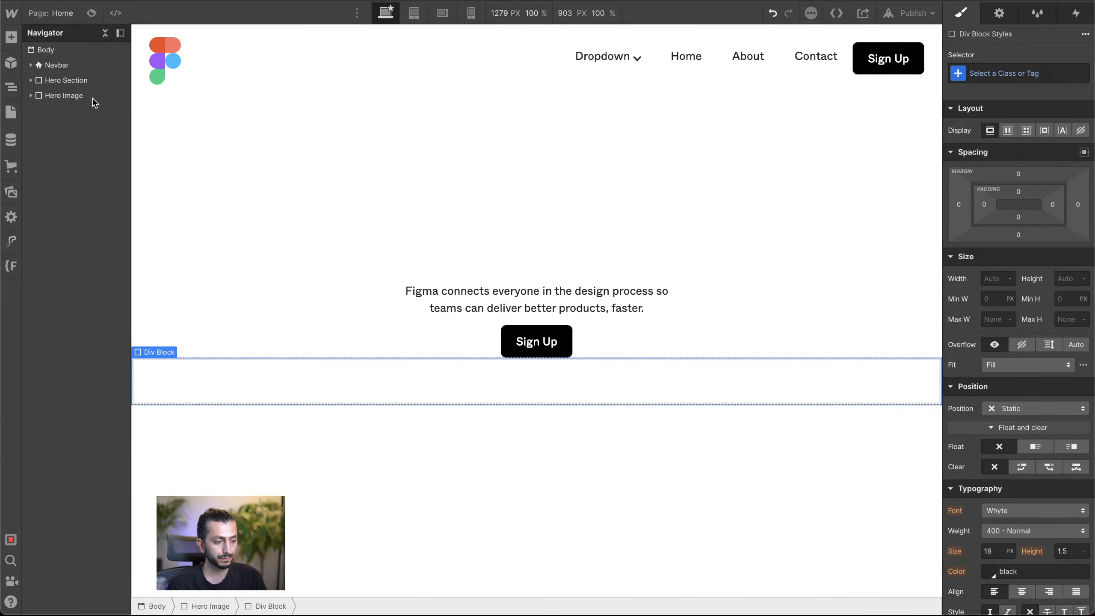
left_click(31, 95)
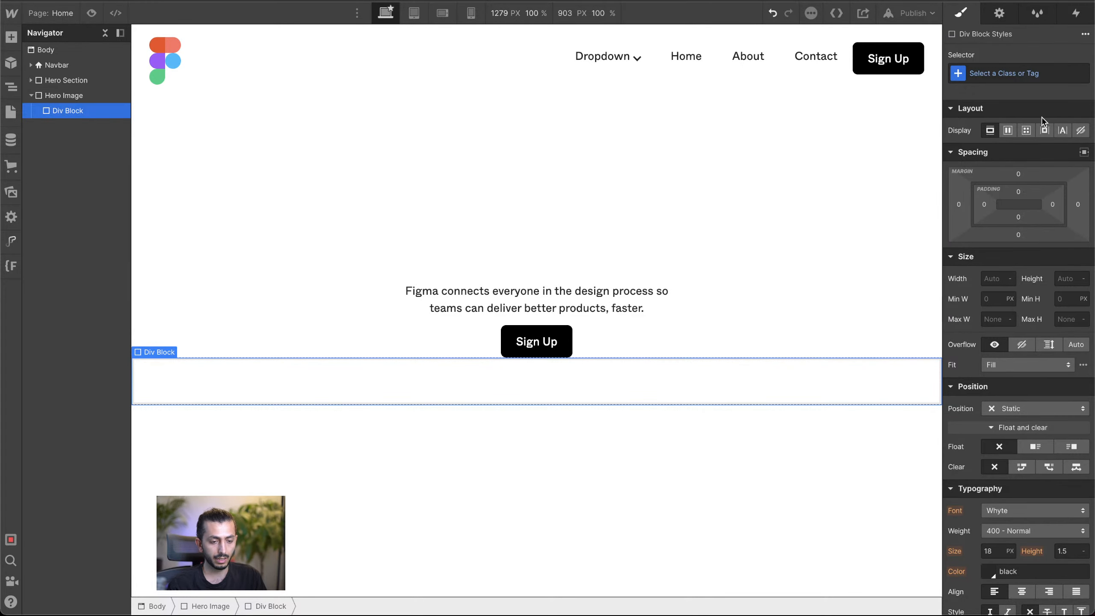
left_click(1031, 73)
type("Co")
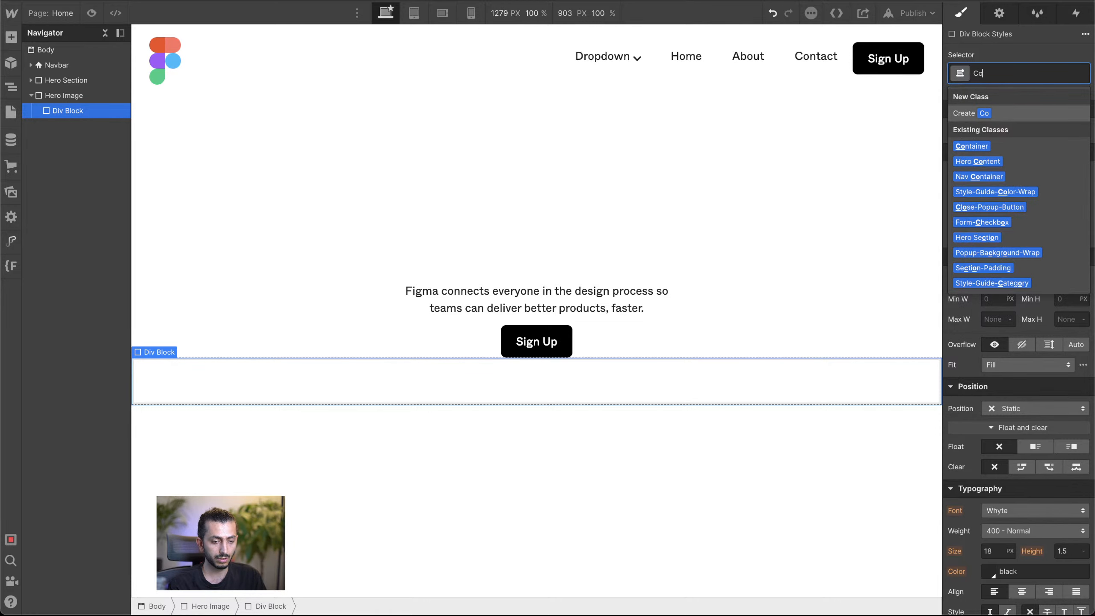
type("n")
left_click(993, 147)
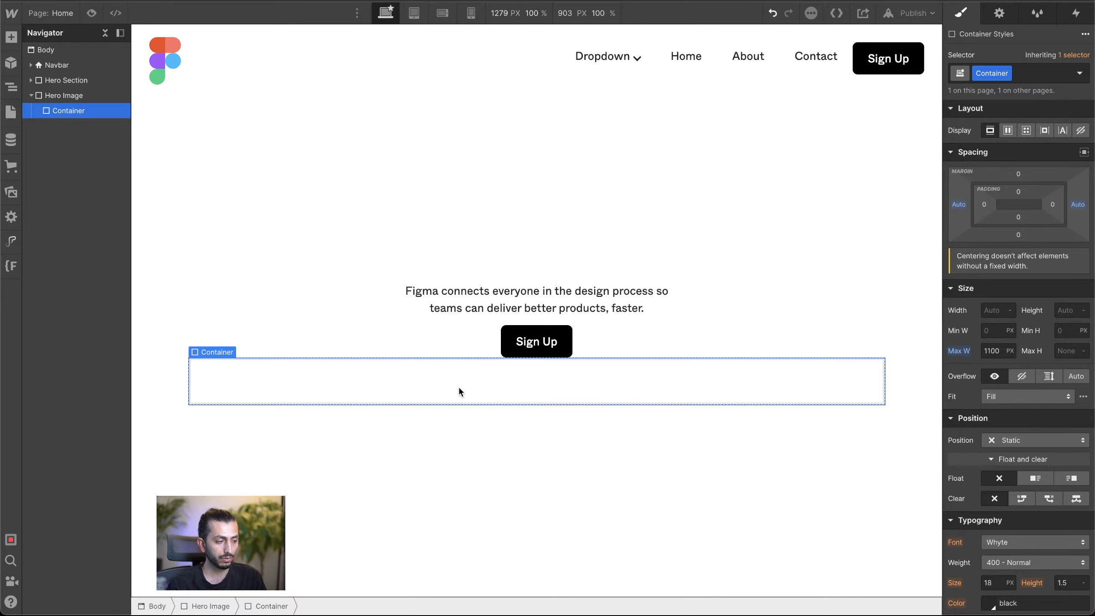
Step: Increase the Hero Section's bottom margin to leave a gap above the Hero Image block
left_click(69, 80)
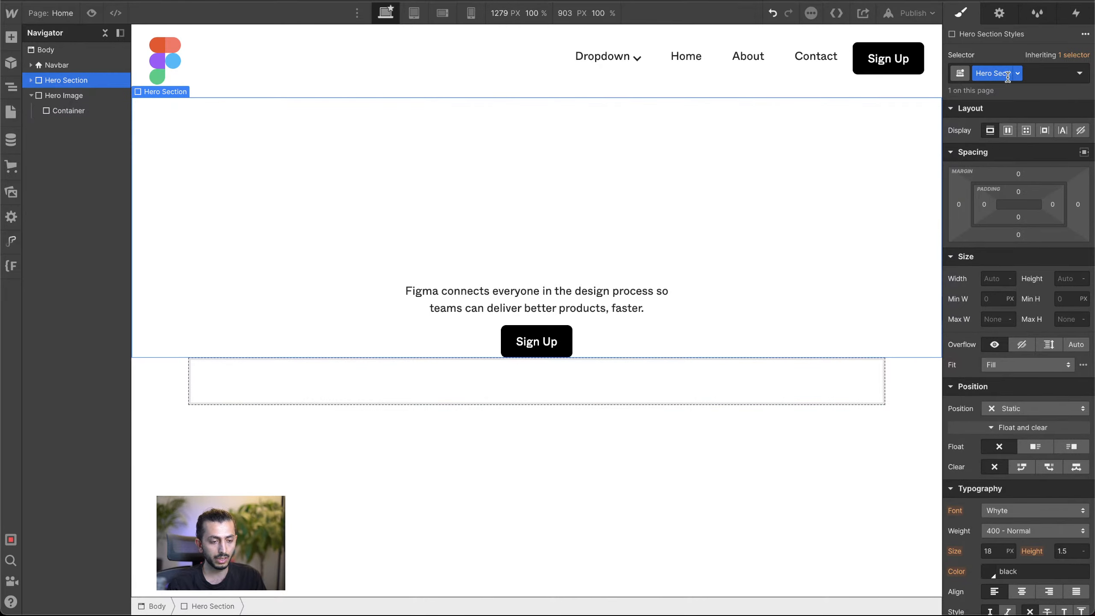
left_click(30, 81)
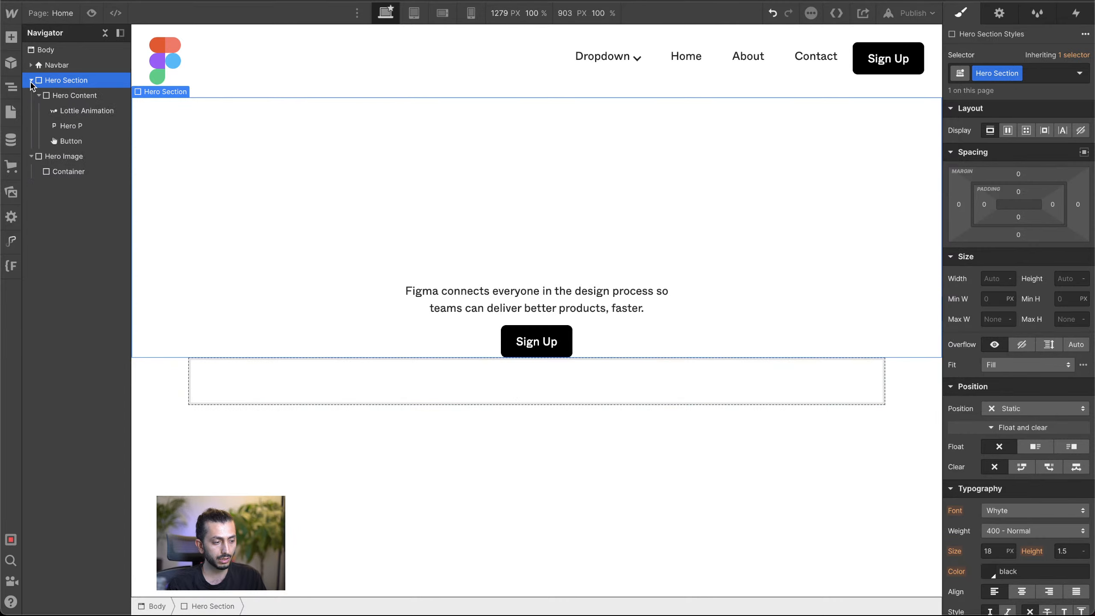
left_click(31, 81)
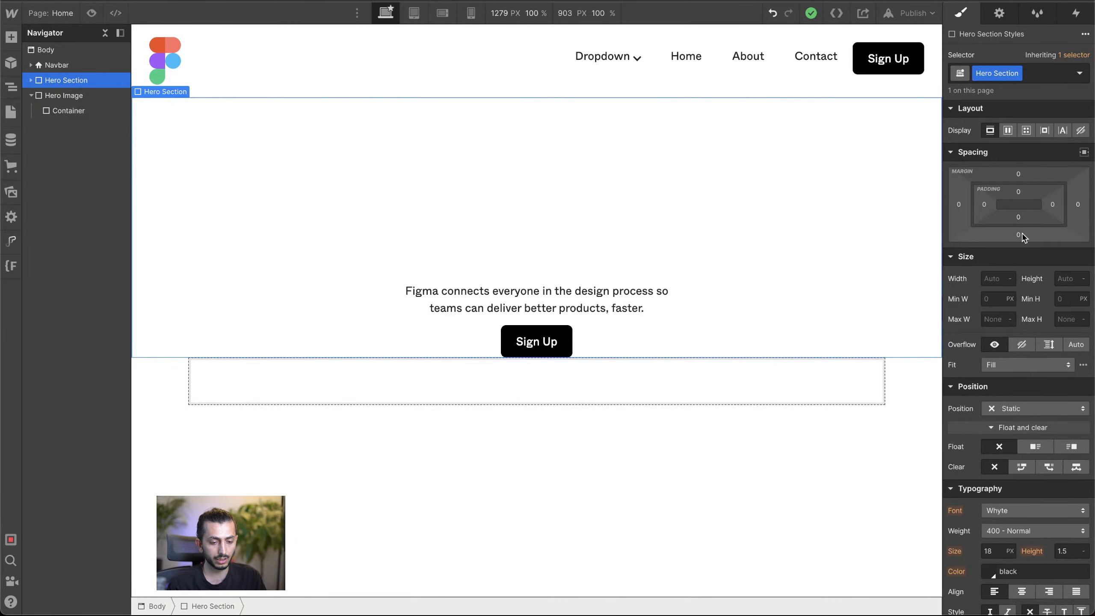
left_click_drag(1027, 235, 1047, 301)
Step: Add another div block at the end of the page body and give it the class Space
left_click(65, 48)
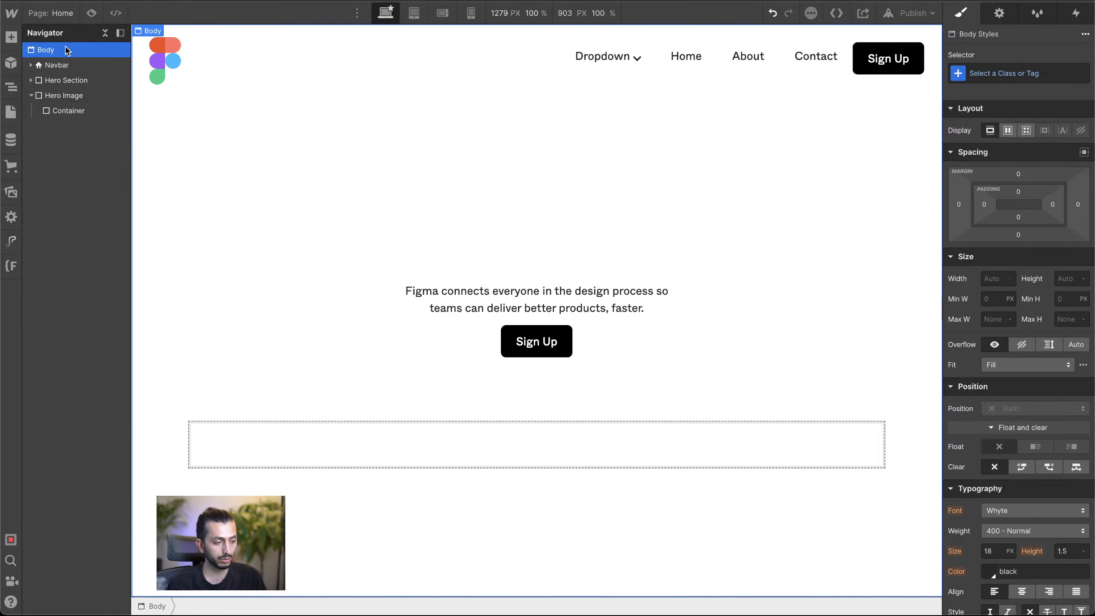
key("super+e")
type("d")
key("Return")
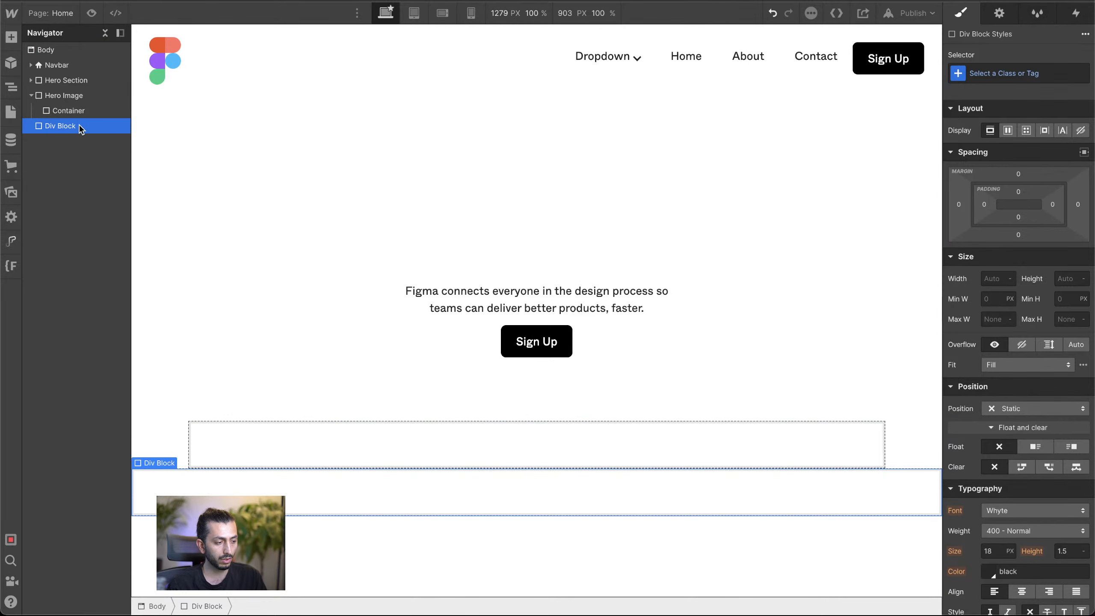
left_click(1035, 77)
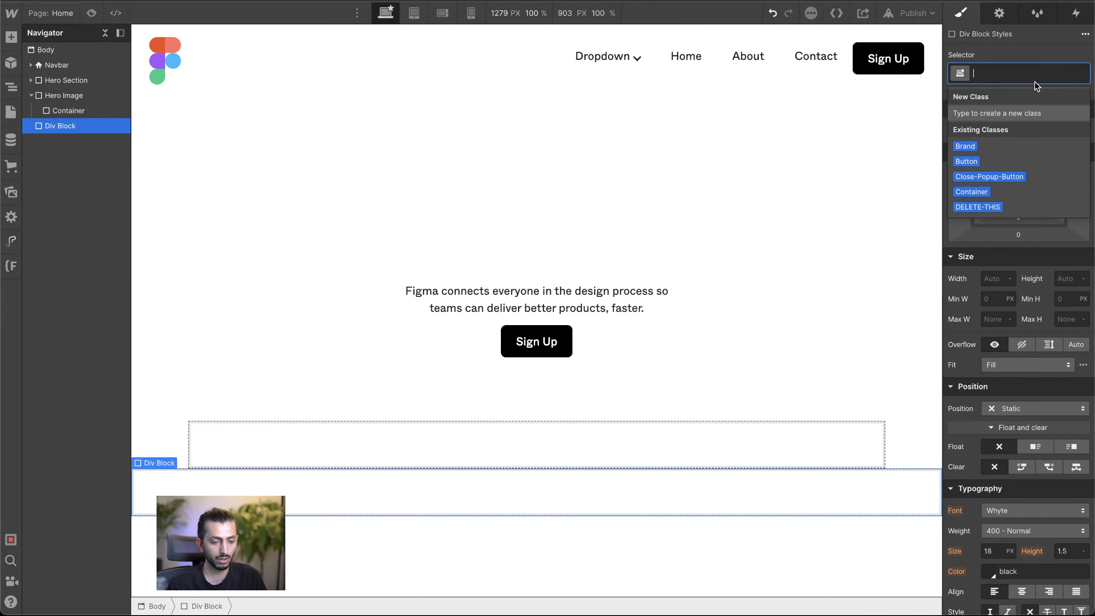
type("Space")
key("Return")
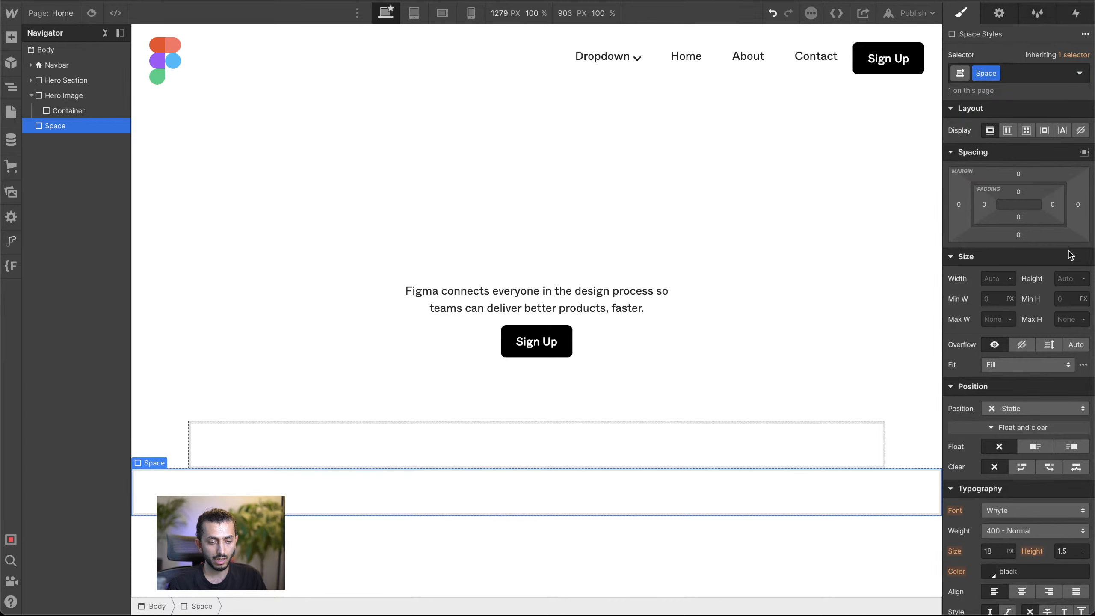
Step: Set the Space block's minimum height to 100 VH
left_click(1066, 298)
type("100")
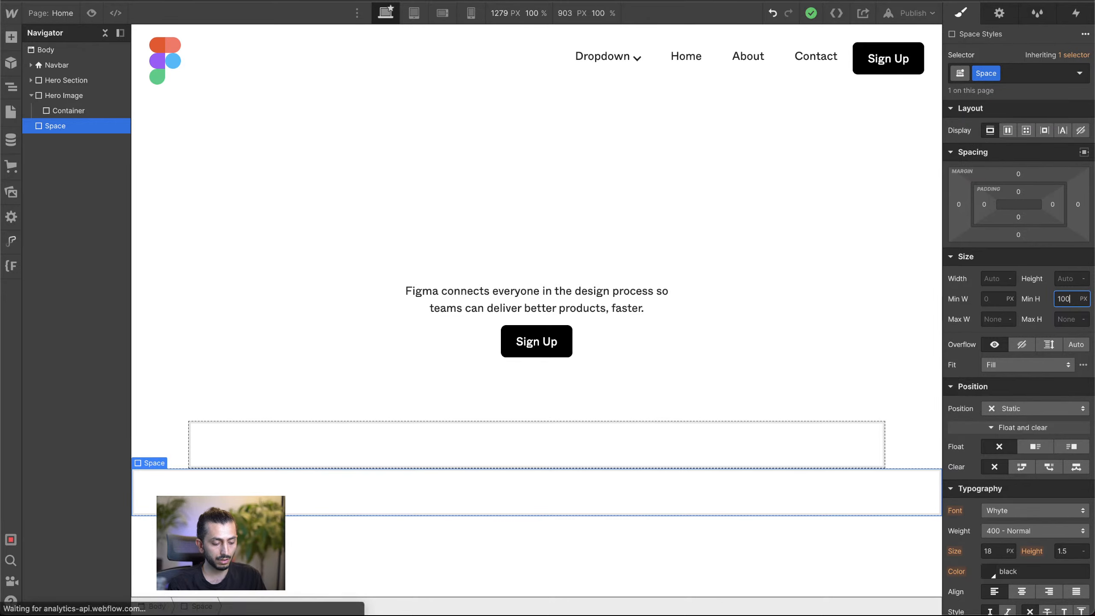
type("vh")
key("Return")
Step: Examine how the hero content and the Hero Image container move as the lengthened page scrolls
scroll(895, 287, "down", 3)
scroll(895, 287, "down", 8)
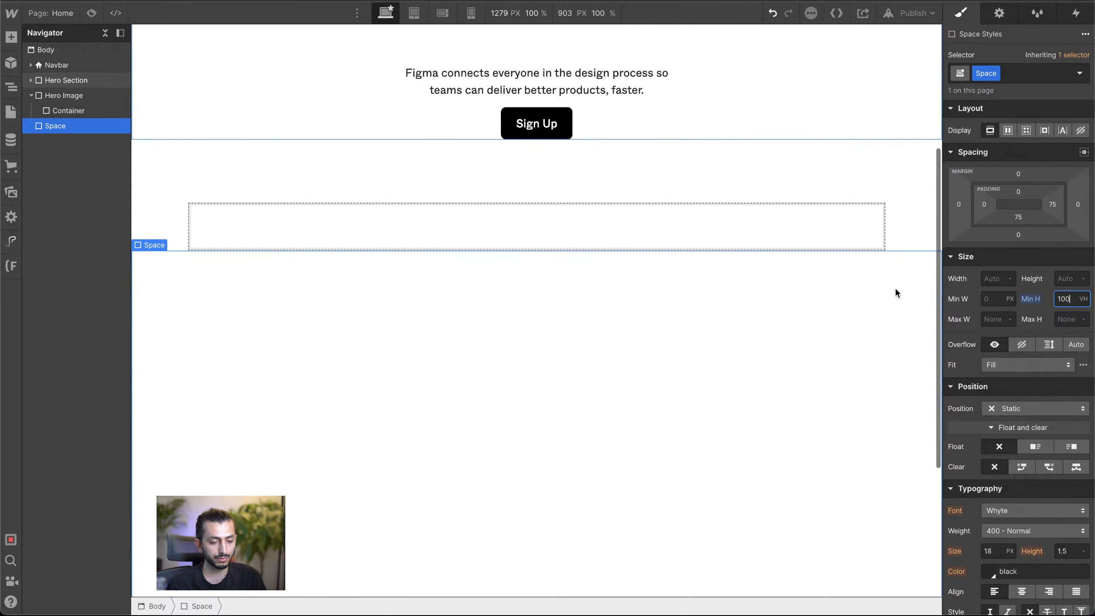
scroll(895, 287, "up", 6)
scroll(895, 287, "down", 2)
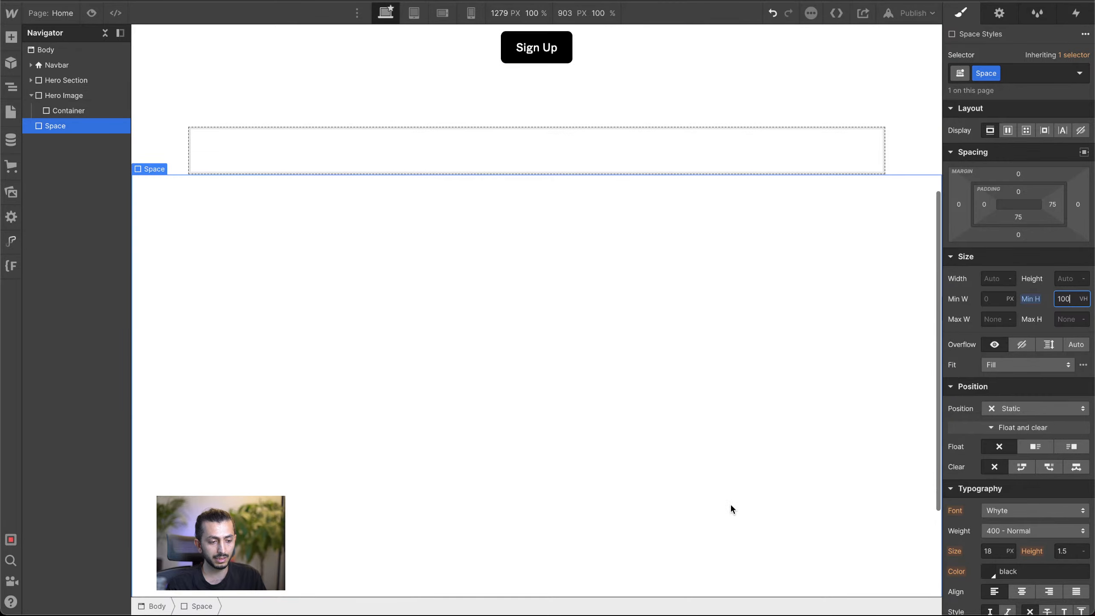
scroll(731, 504, "down", 1)
scroll(731, 504, "up", 7)
scroll(731, 504, "down", 2)
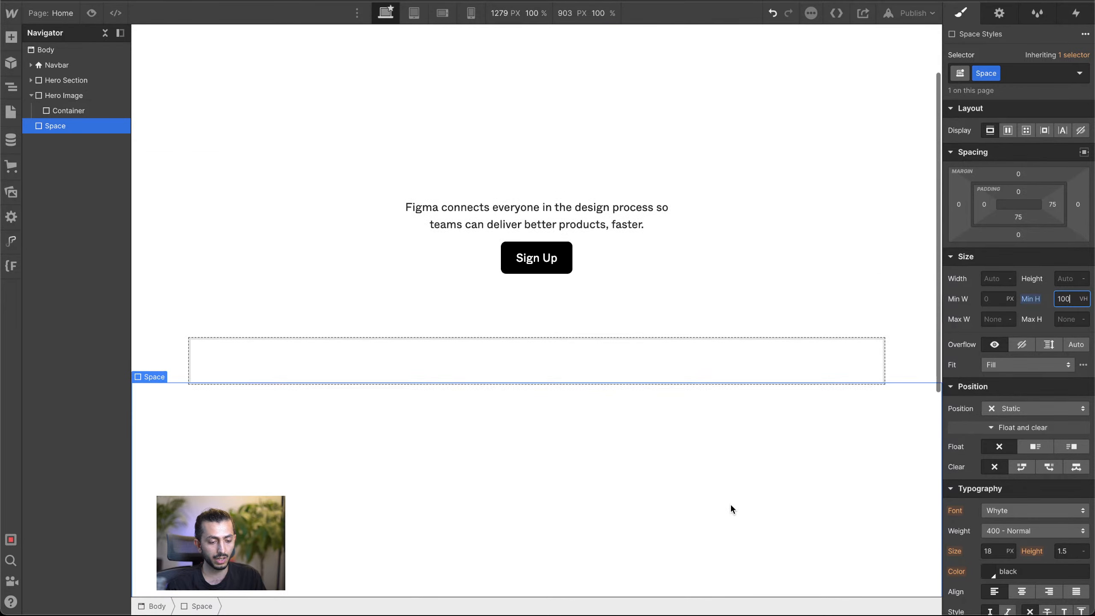
scroll(730, 504, "up", 2)
scroll(731, 504, "down", 3)
scroll(731, 504, "up", 3)
scroll(731, 509, "up", 1)
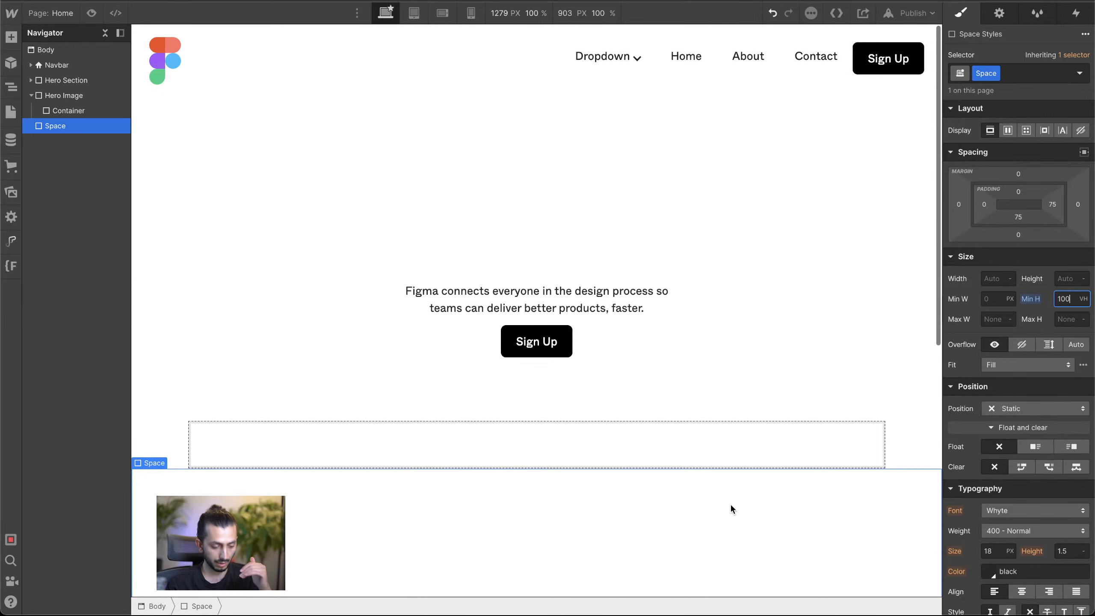
scroll(731, 509, "down", 1)
scroll(731, 509, "down", 3)
scroll(731, 509, "down", 2)
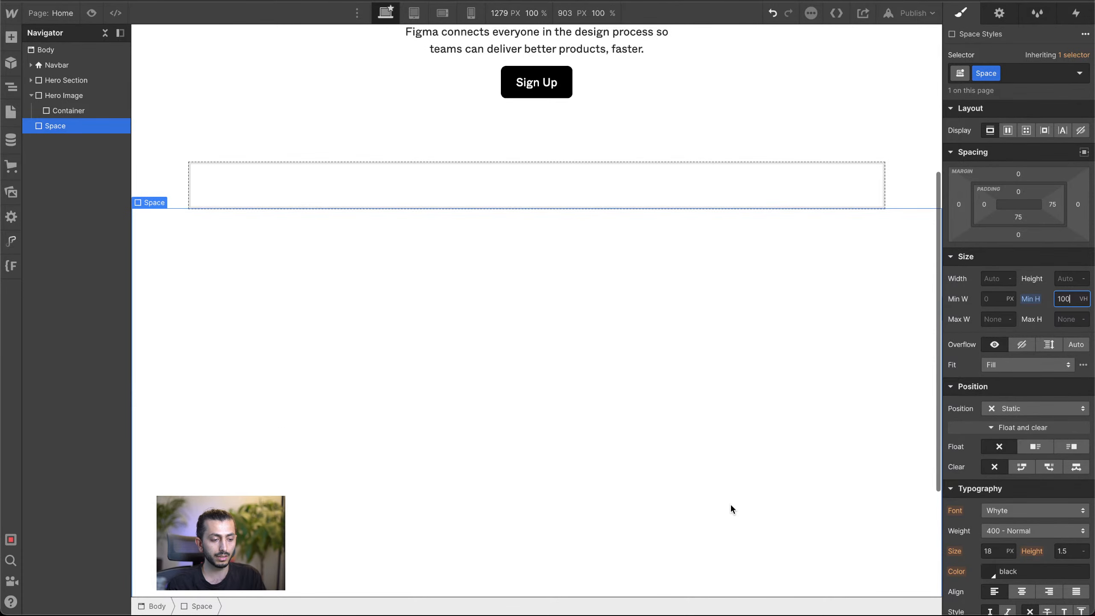
Step: Upload the 3024 × 872 webp image from Downloads to the site's assets and place it inside the Hero Image block's Container
scroll(732, 483, "up", 2)
left_click(745, 258)
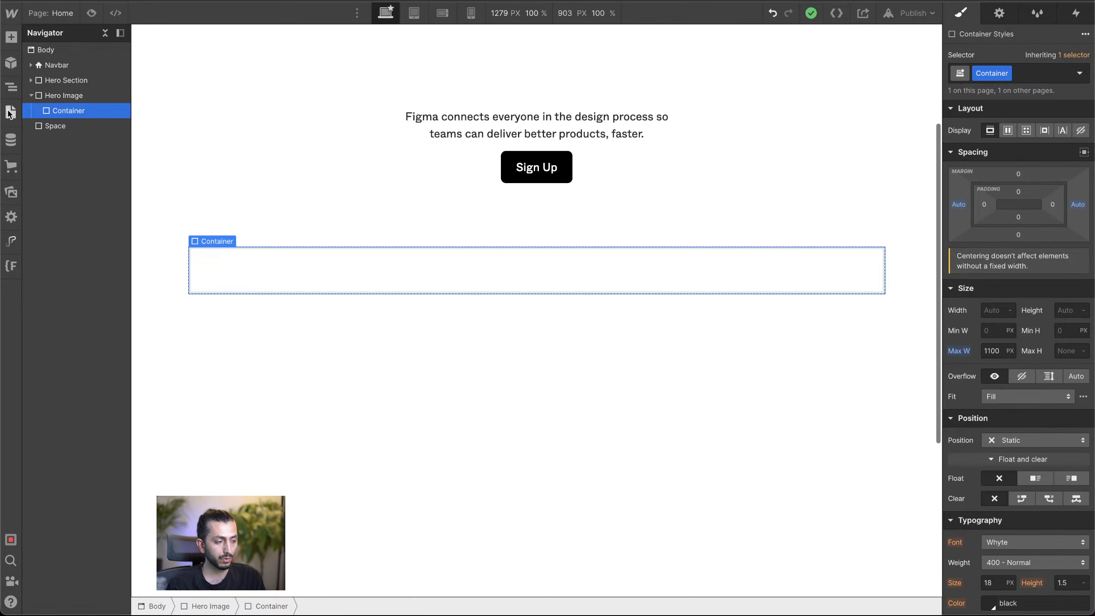
left_click(11, 37)
left_click(344, 265)
left_click(12, 194)
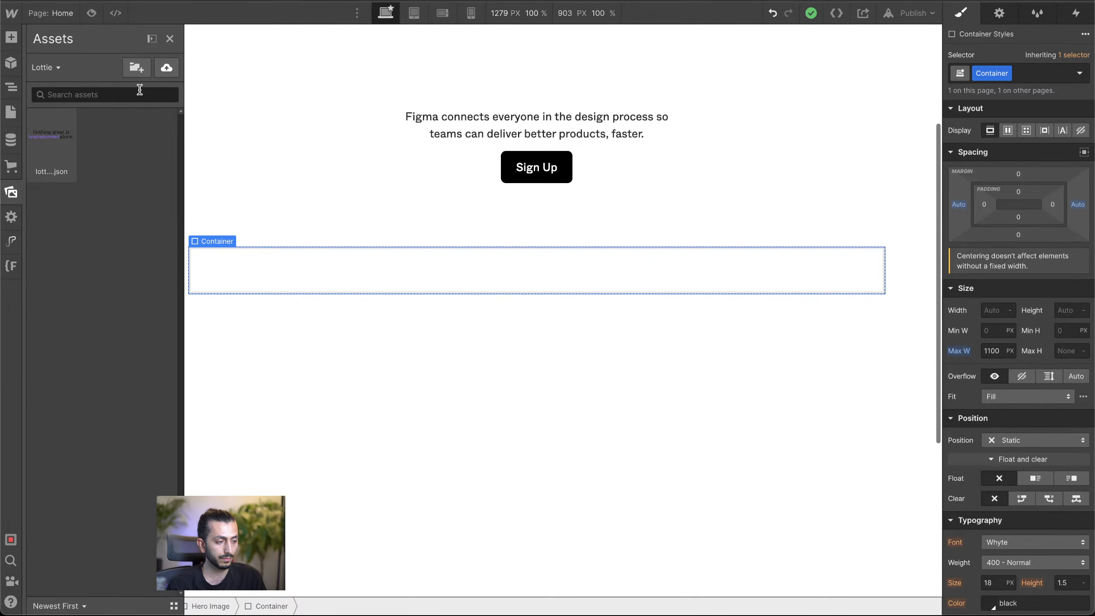
left_click(166, 68)
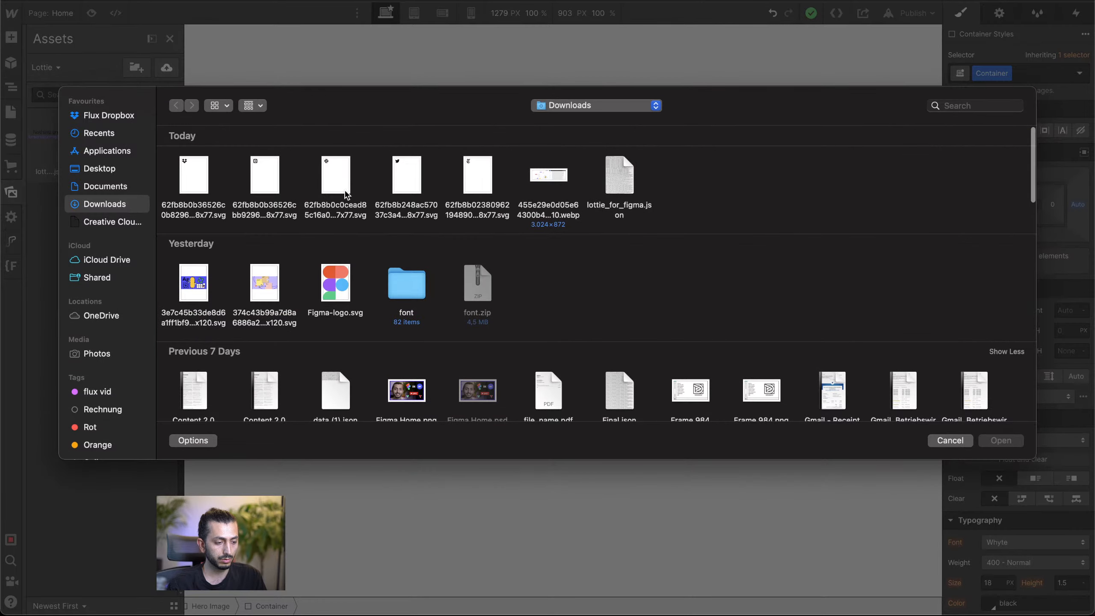
left_click(559, 182)
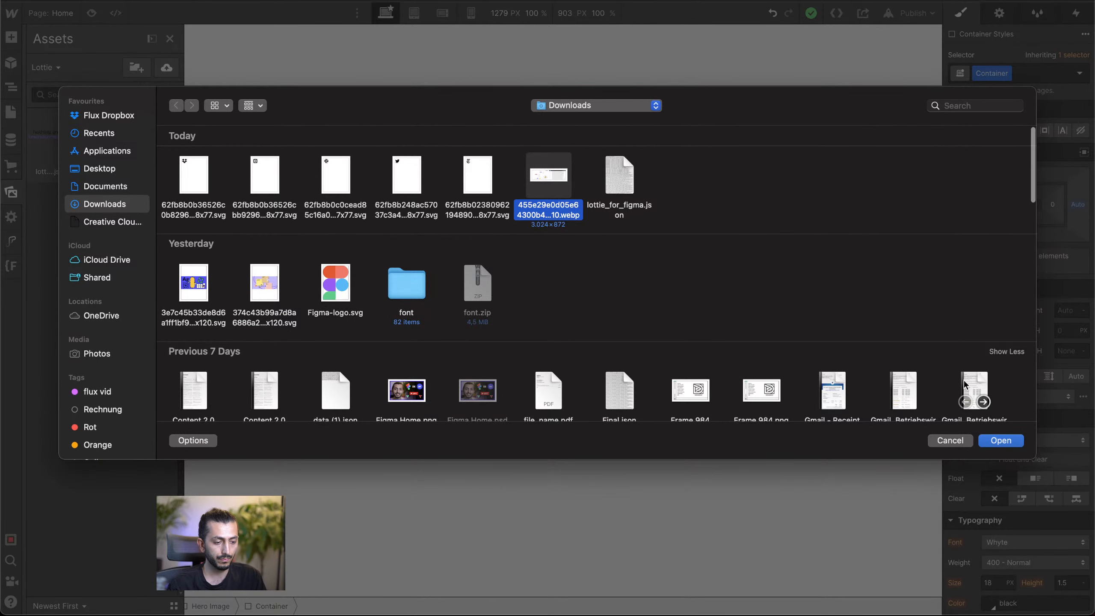
left_click(1012, 447)
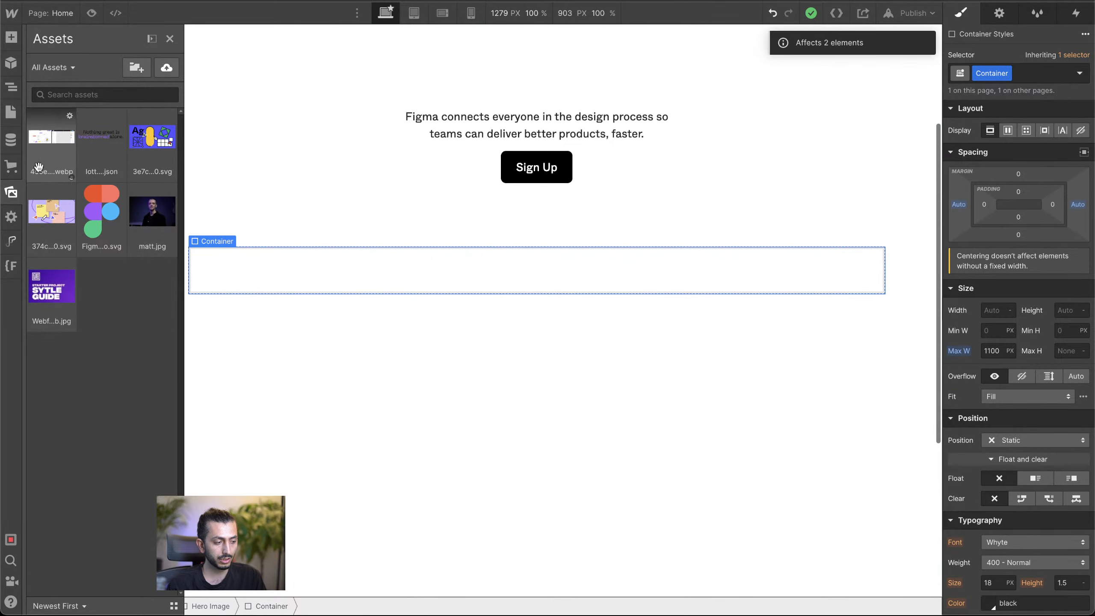
left_click_drag(42, 151, 286, 255)
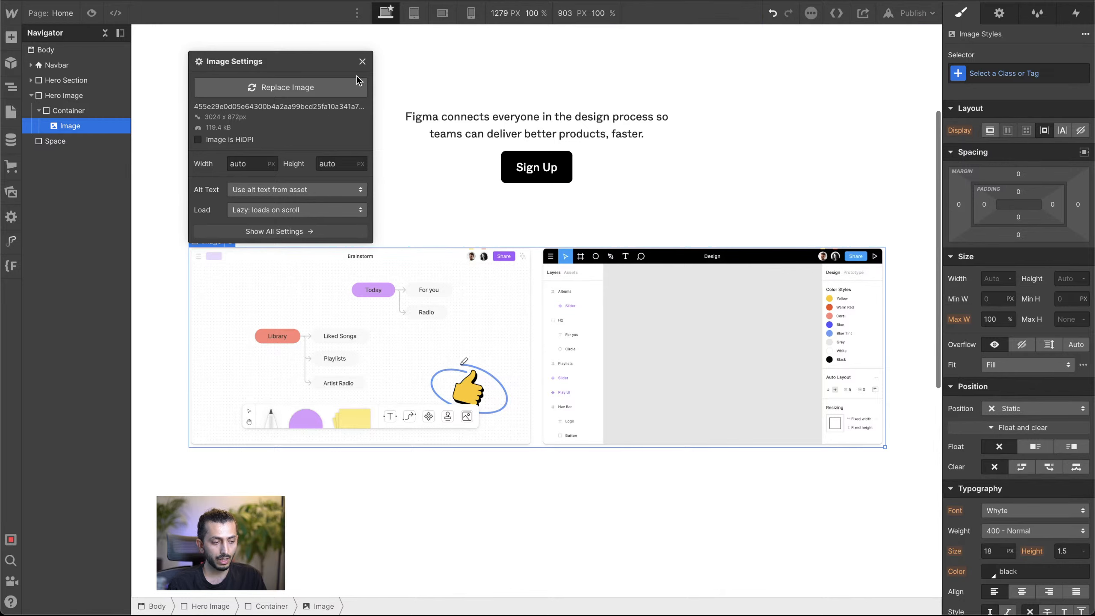
left_click(362, 62)
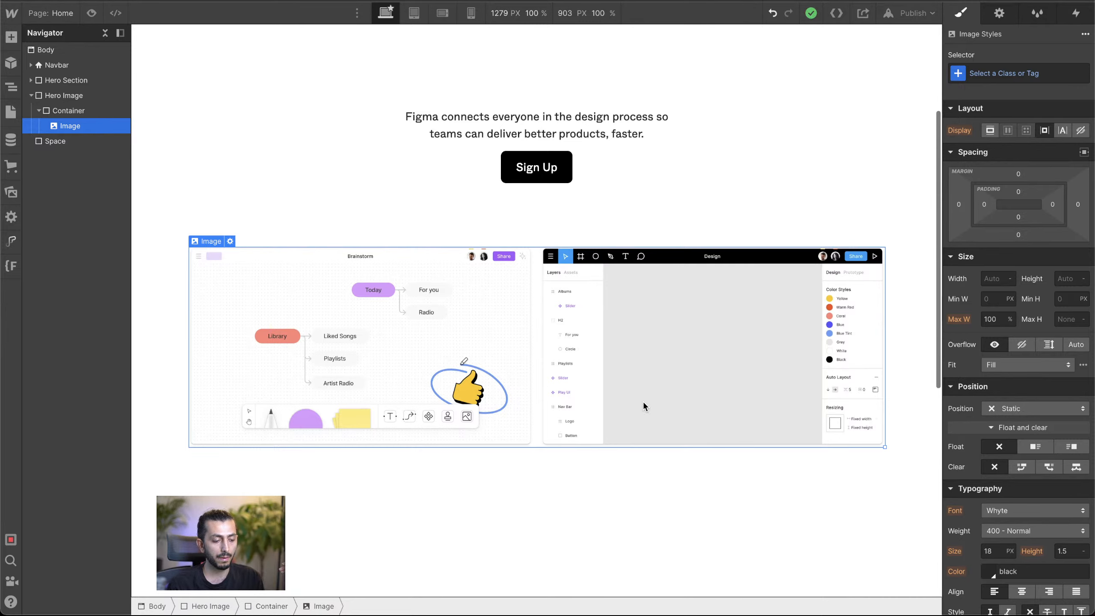
Step: Add the combo class Relative to the Container around the image and set its position to Relative
left_click(91, 116)
left_click(1025, 76)
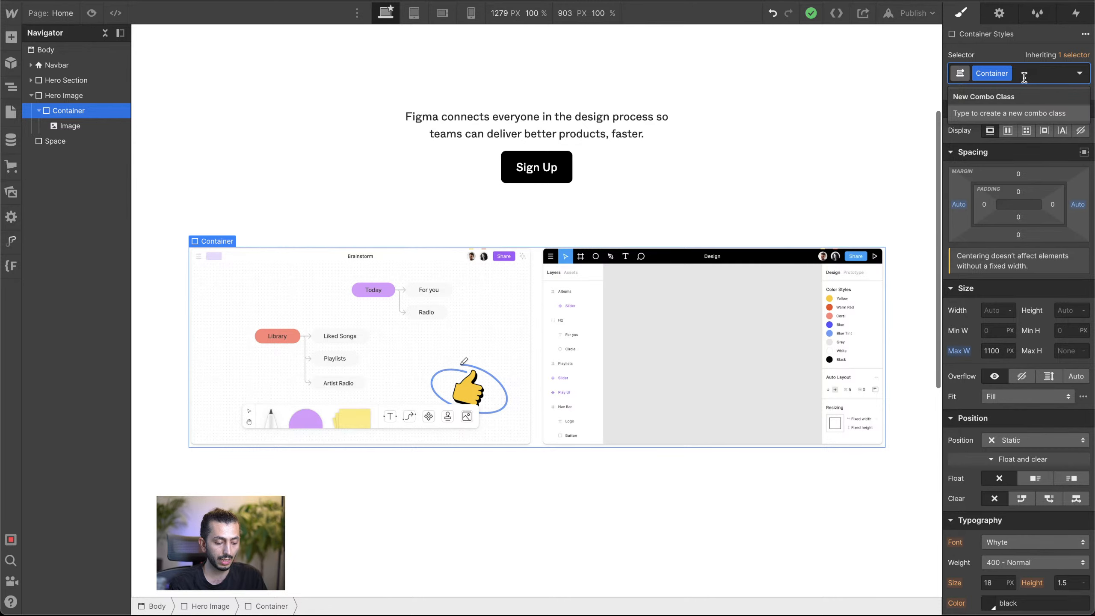
type("Relative")
key("Return")
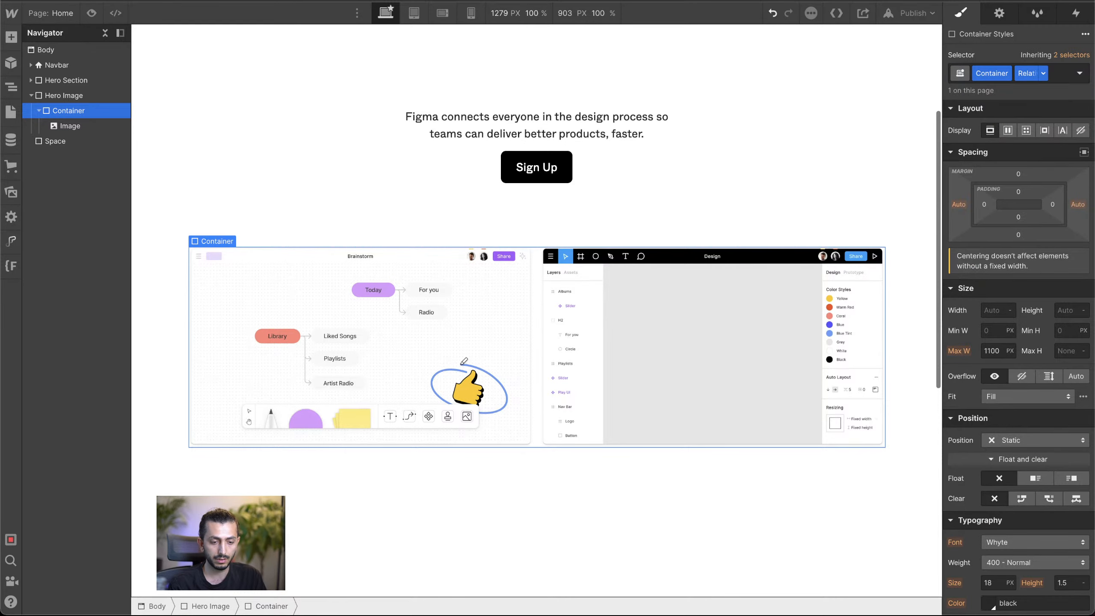
scroll(1035, 275, "down", 5)
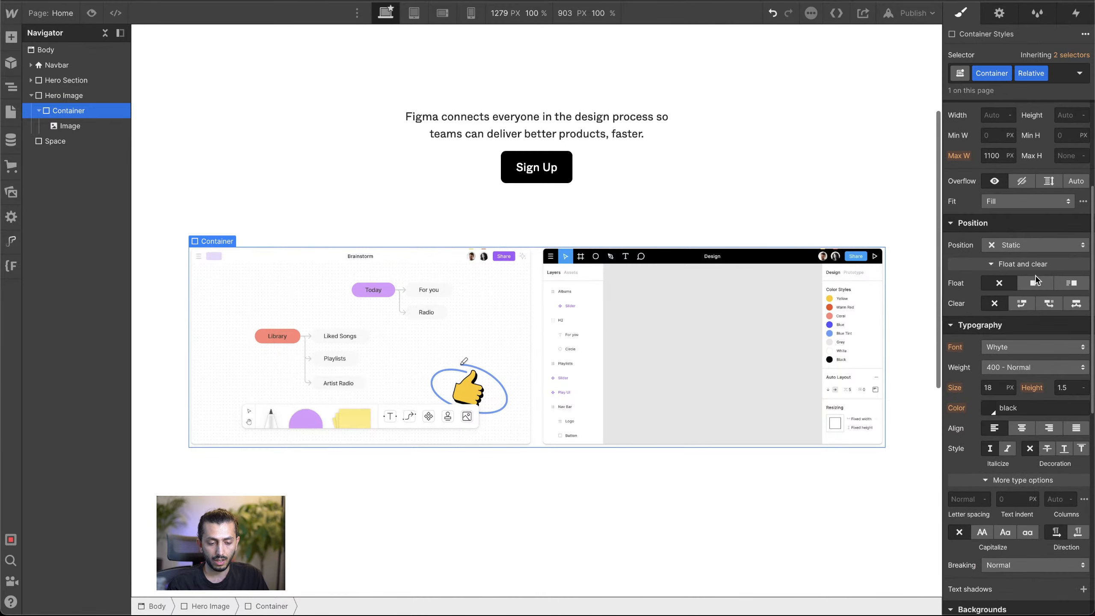
left_click(1028, 241)
left_click(1009, 258)
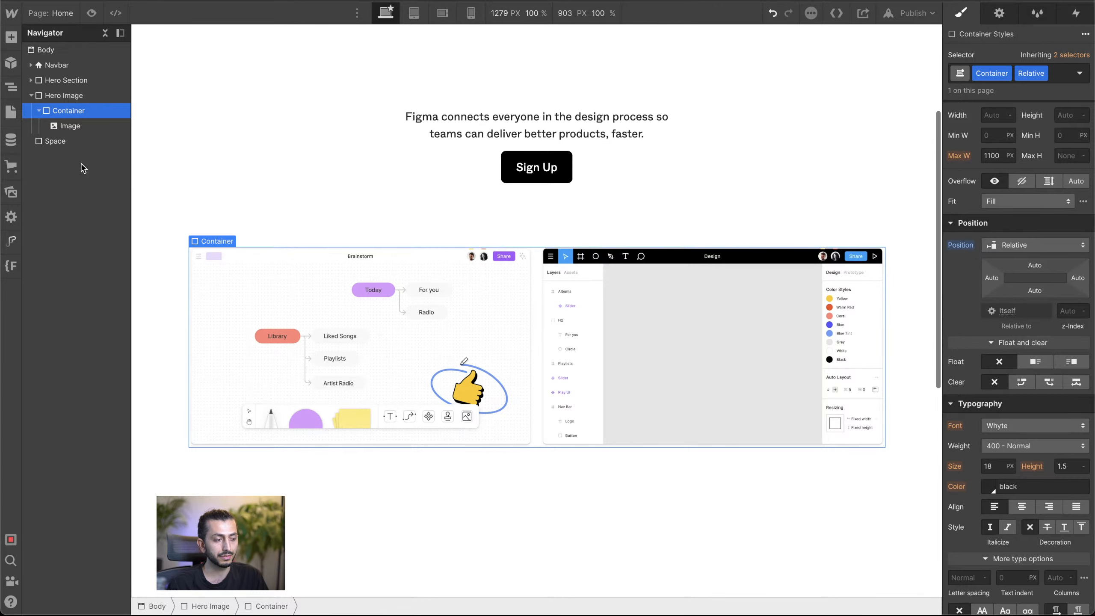
left_click(94, 127)
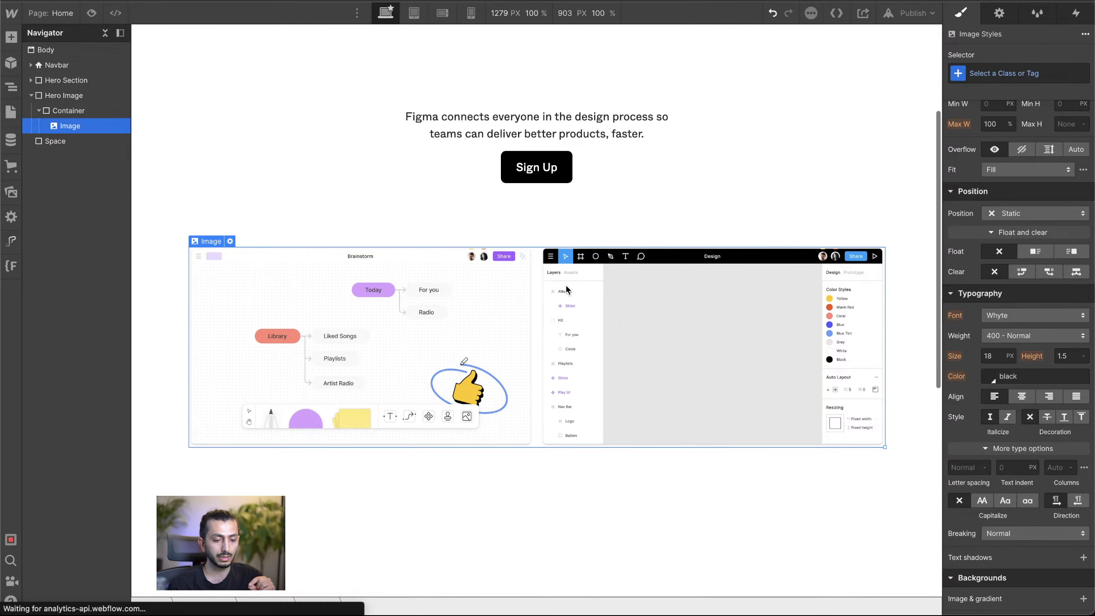
scroll(1015, 360, "up", 1)
scroll(1016, 361, "up", 2)
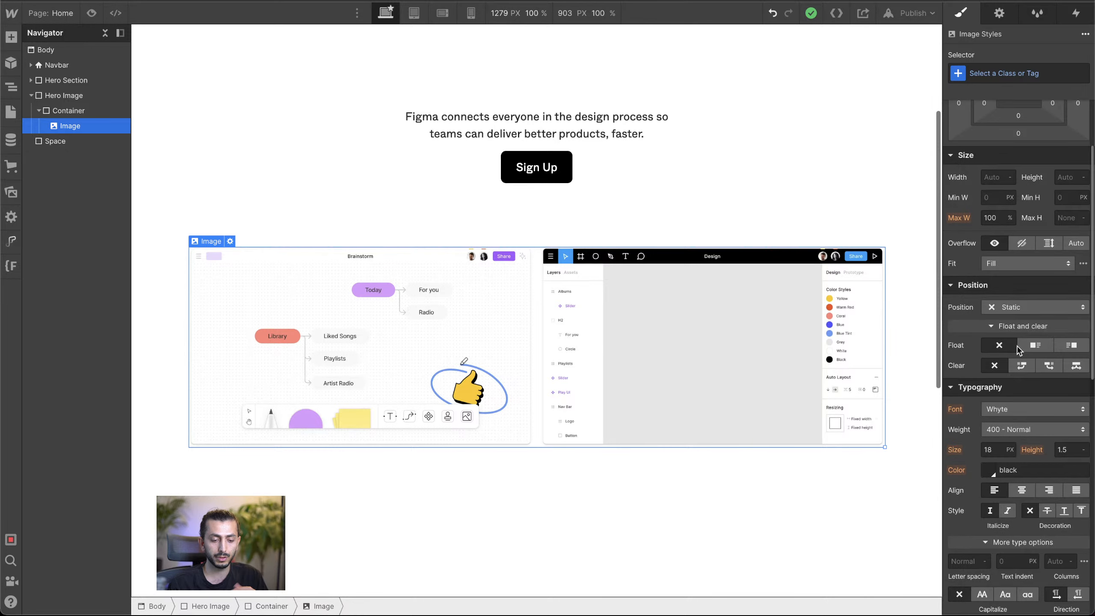
left_click(1010, 73)
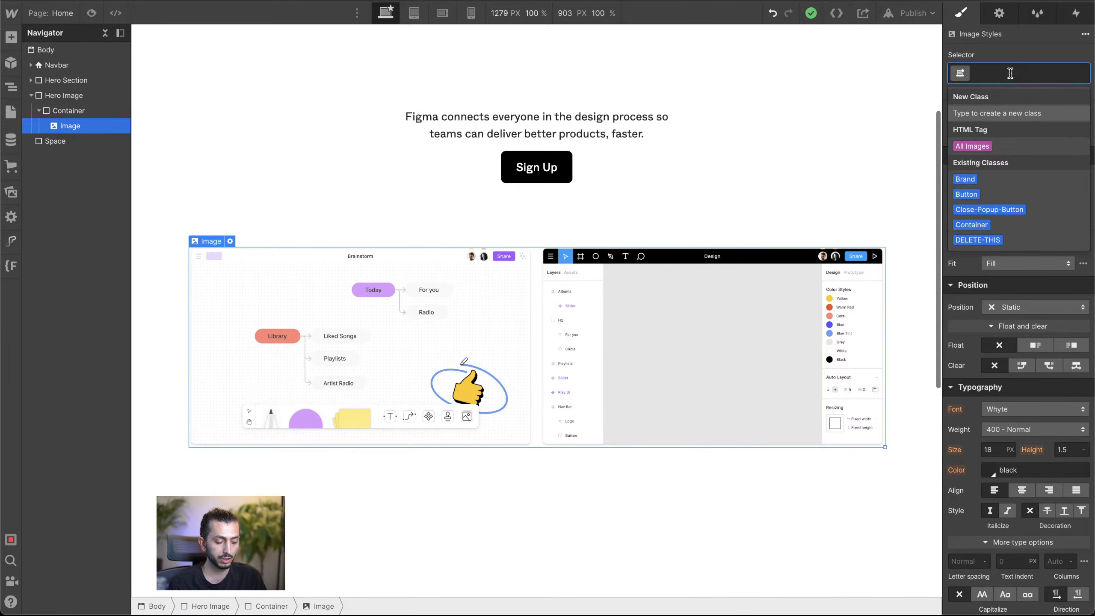
type("Hero Ima")
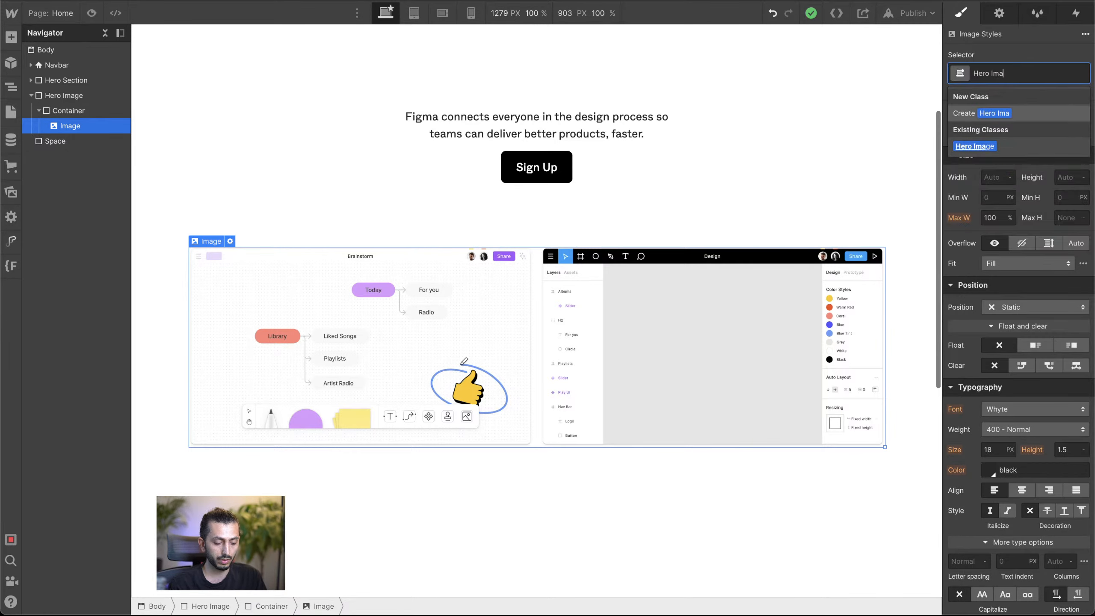
type("ge")
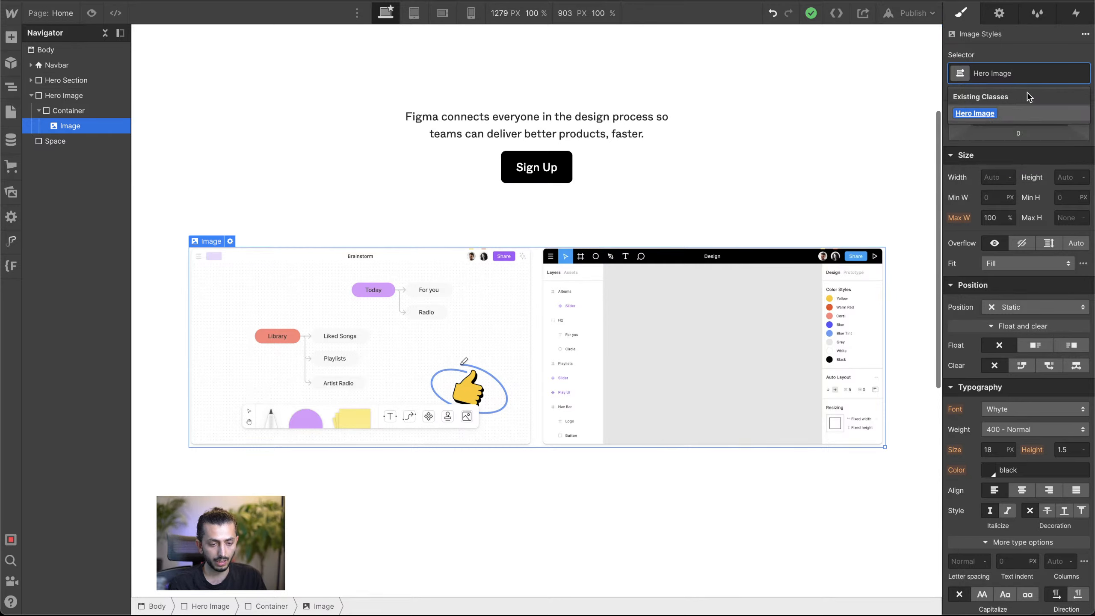
key("BackSpace")
key("BackSpace")
key("BackSpace")
key("BackSpace")
key("BackSpace")
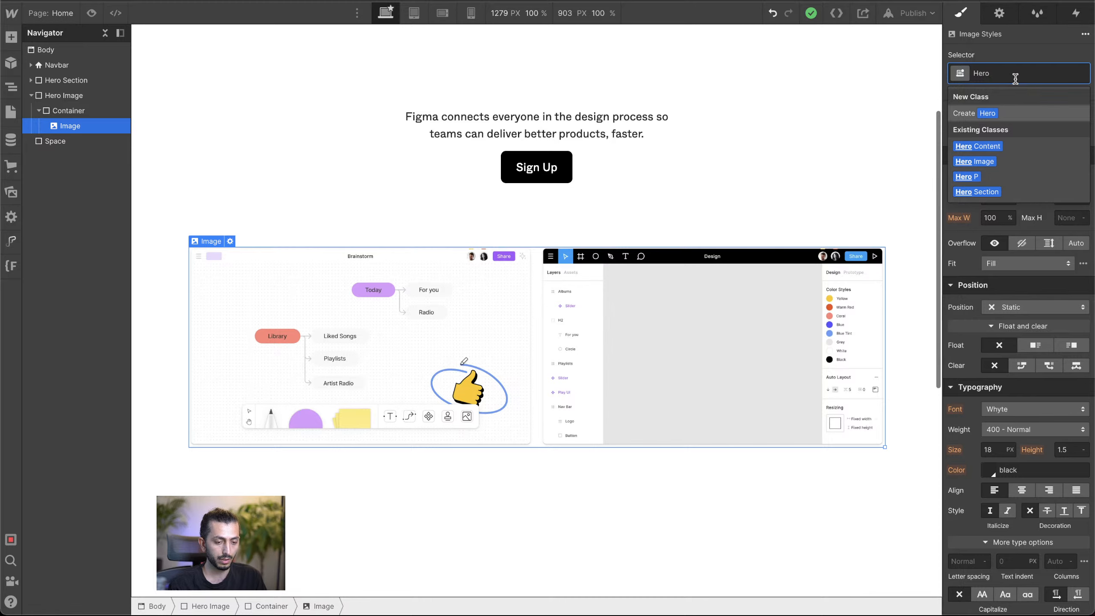
key("Escape")
Step: Rename the outer Hero Image block's class to Hero Image Section
left_click(111, 95)
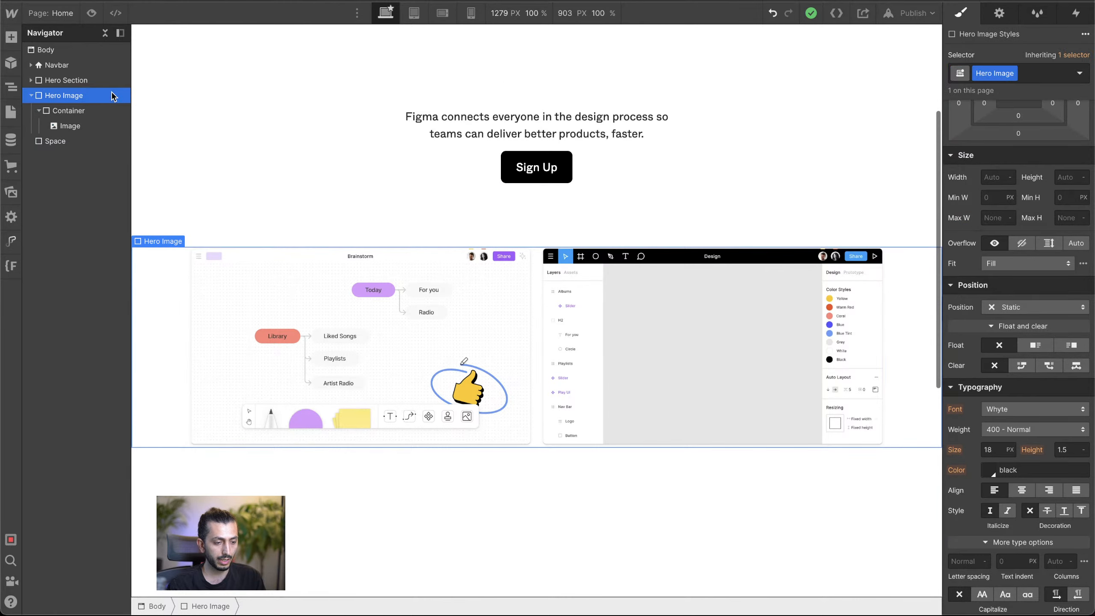
double_click(1004, 75)
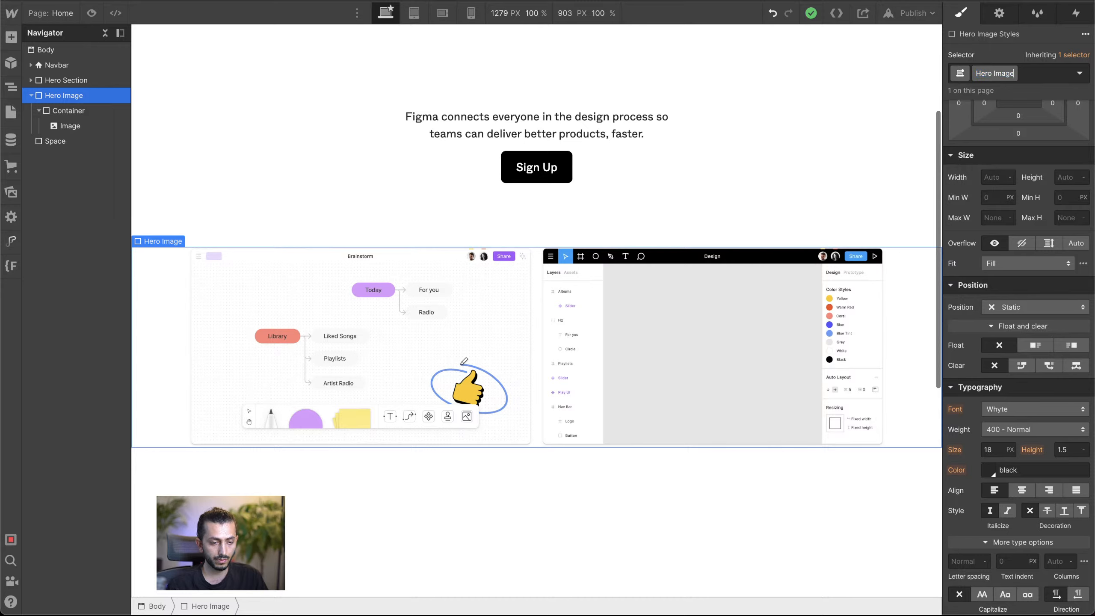
type("Sect")
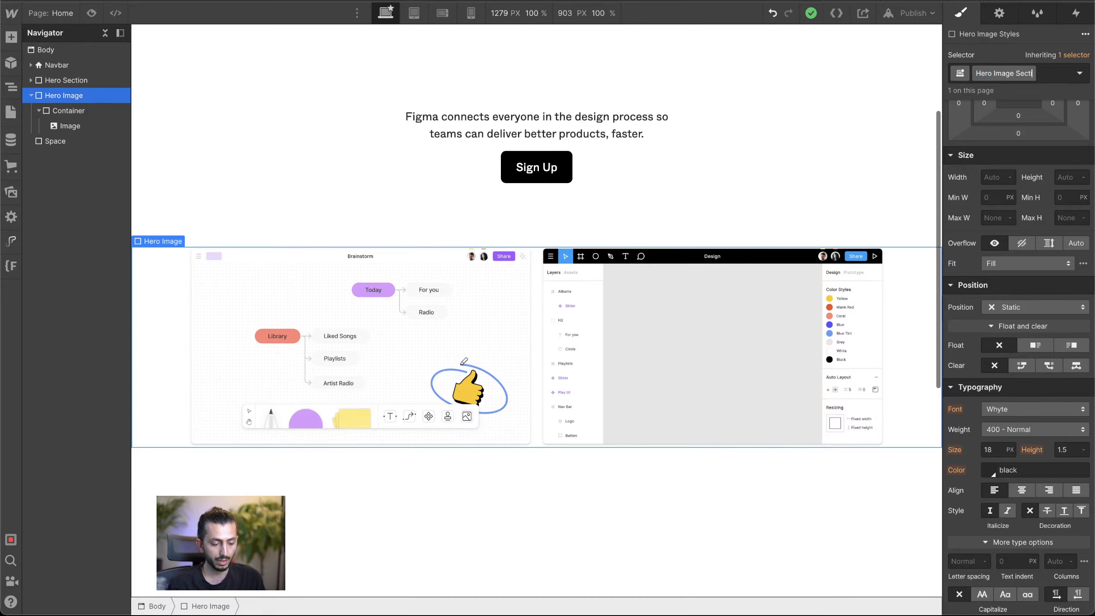
type("ion")
key("Return")
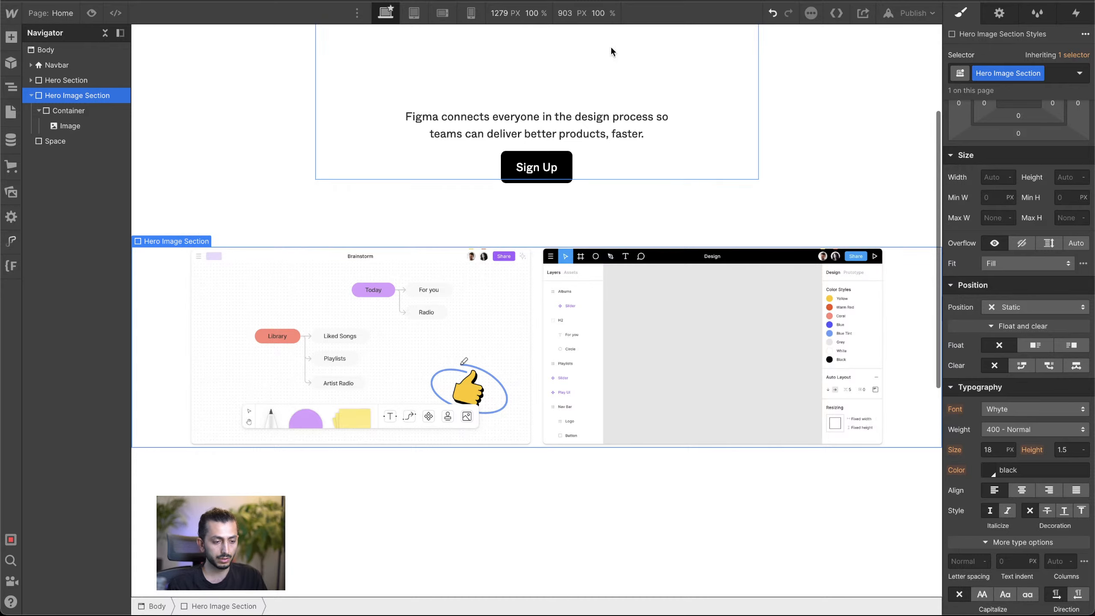
Step: Give the image inside the Container the class Hero Image
left_click(79, 132)
left_click(1019, 71)
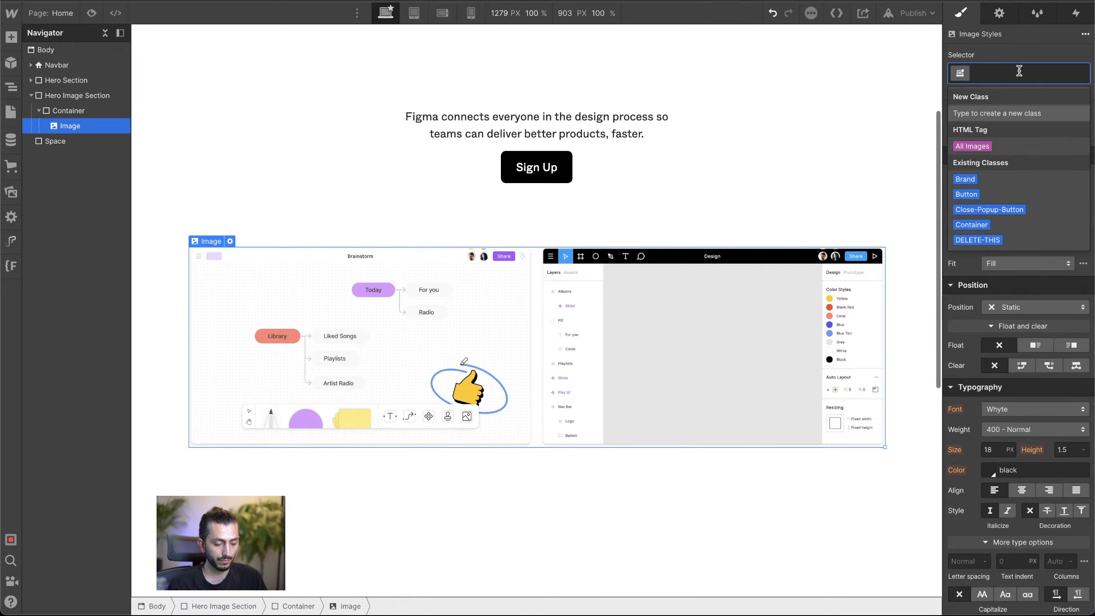
type("Hero Image")
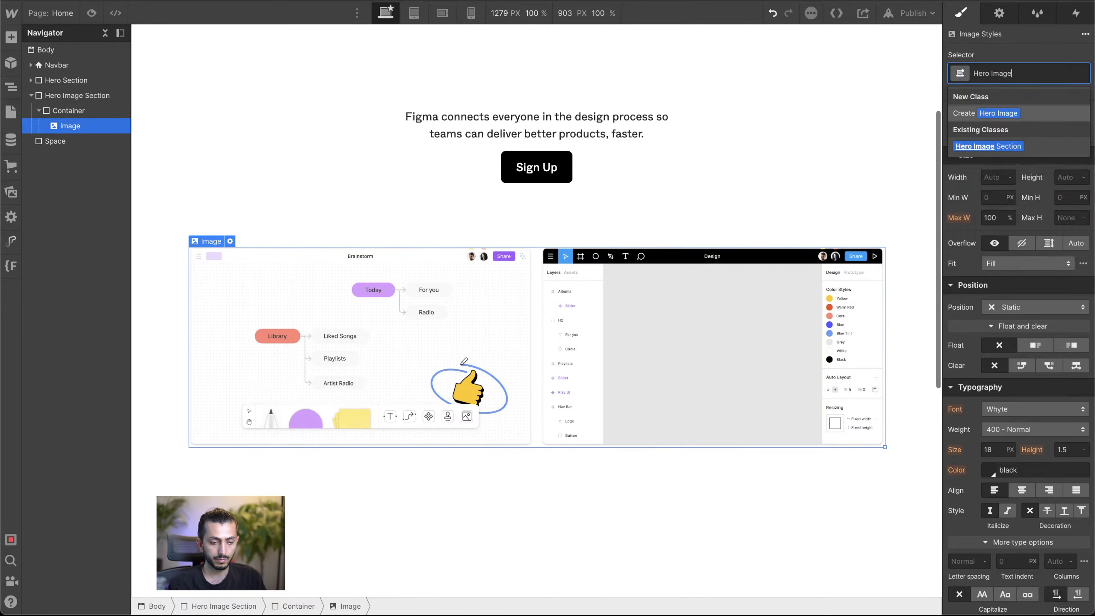
key("Return")
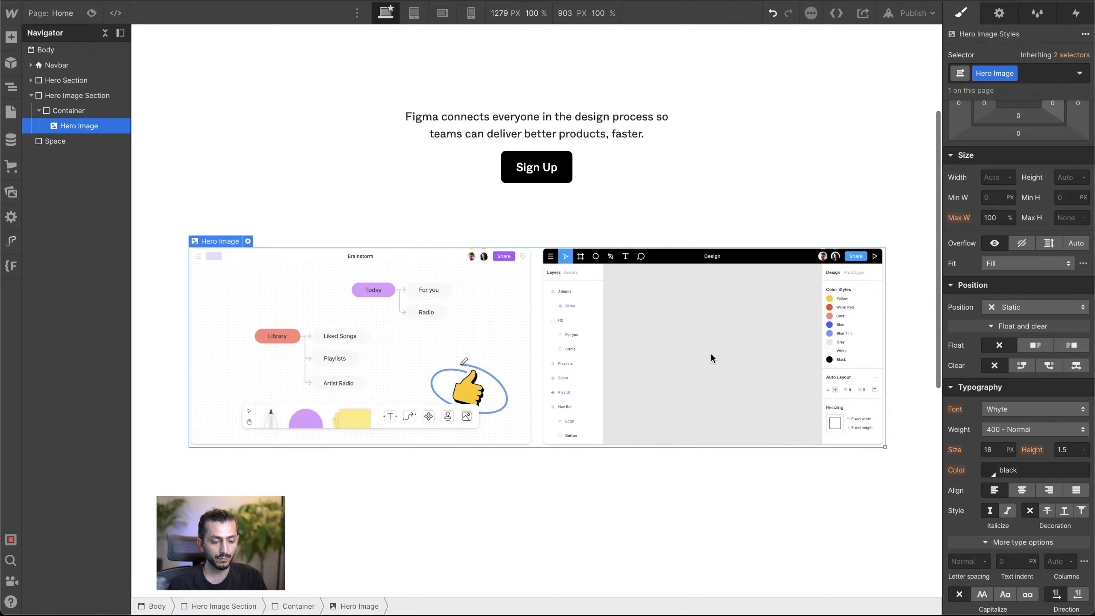
Step: Set the Hero Image's position to Absolute with a right offset of 0
left_click(85, 113)
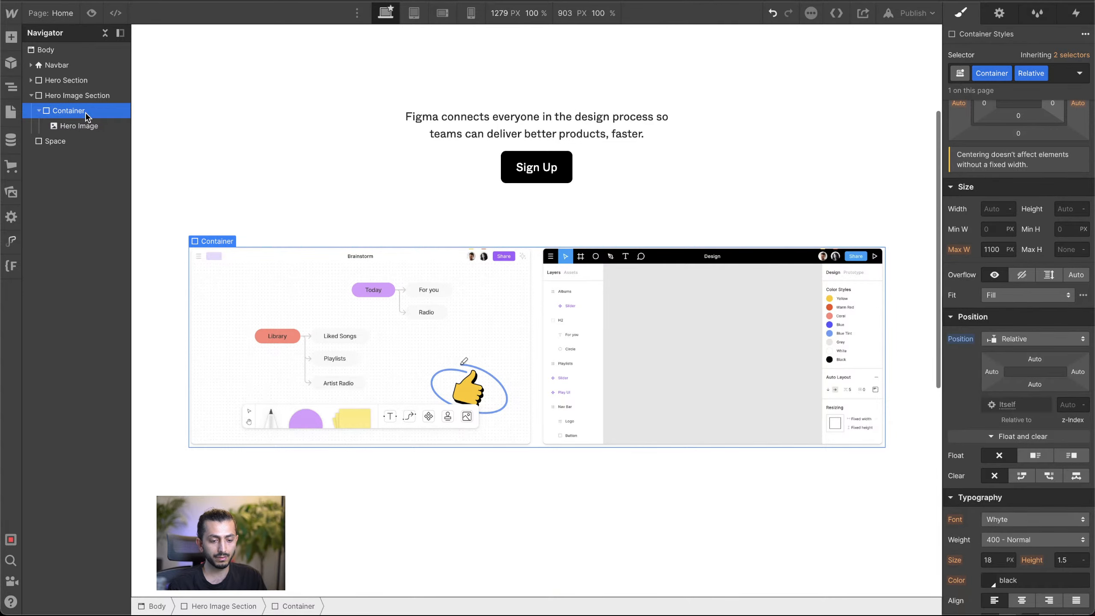
left_click(87, 126)
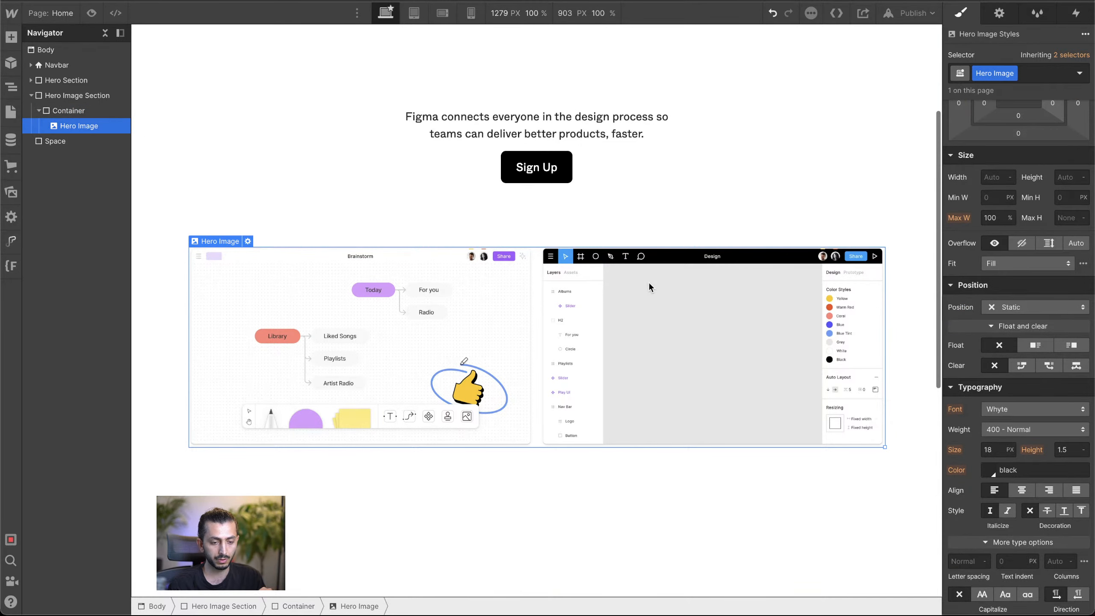
left_click(1042, 309)
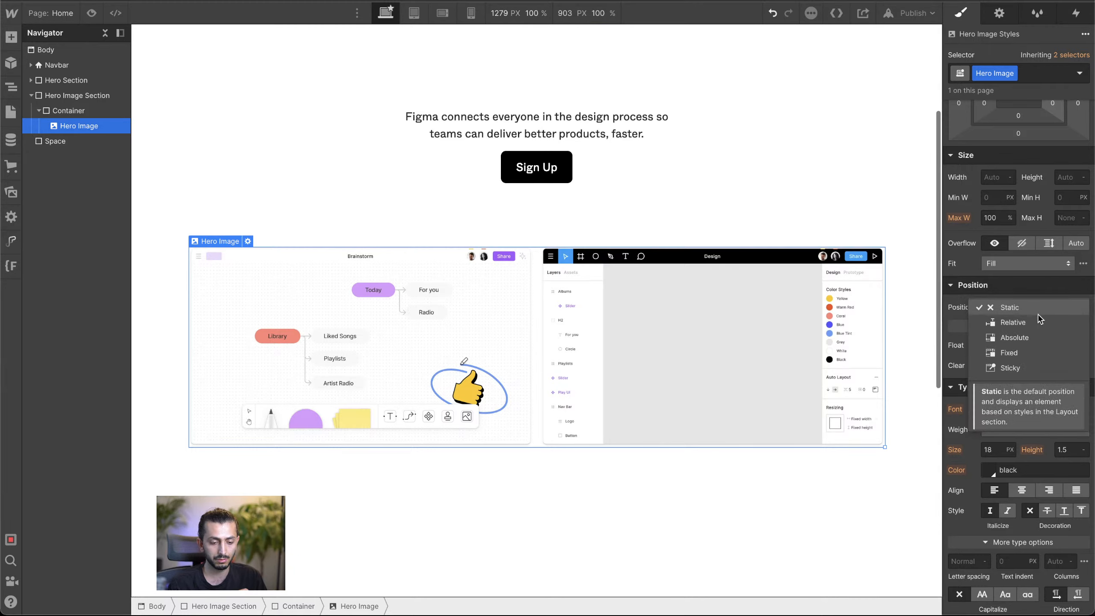
left_click(1031, 335)
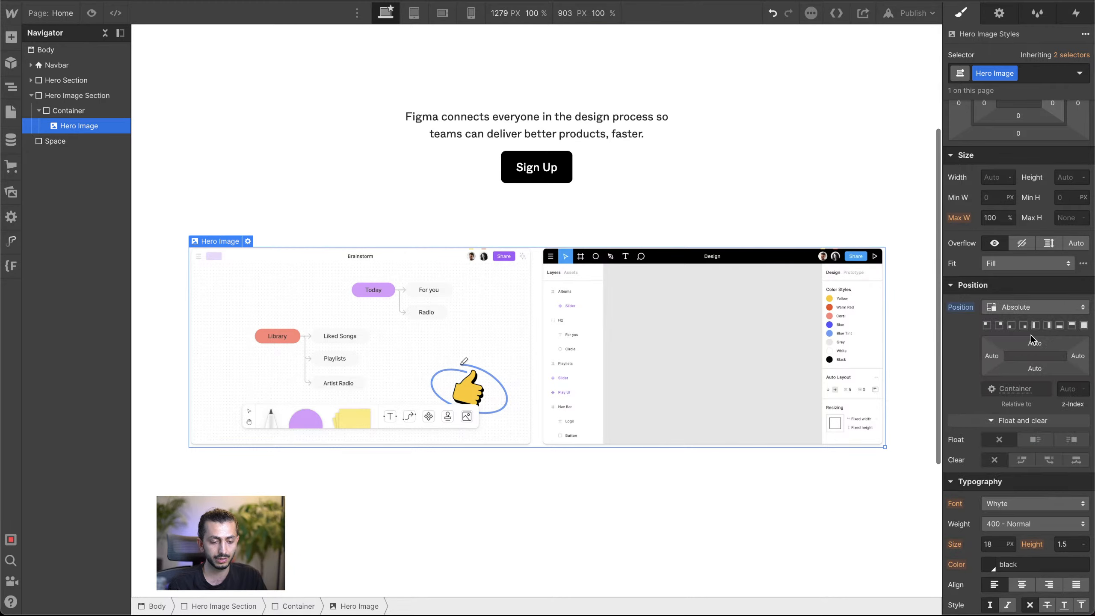
left_click(1078, 356)
left_click(999, 396)
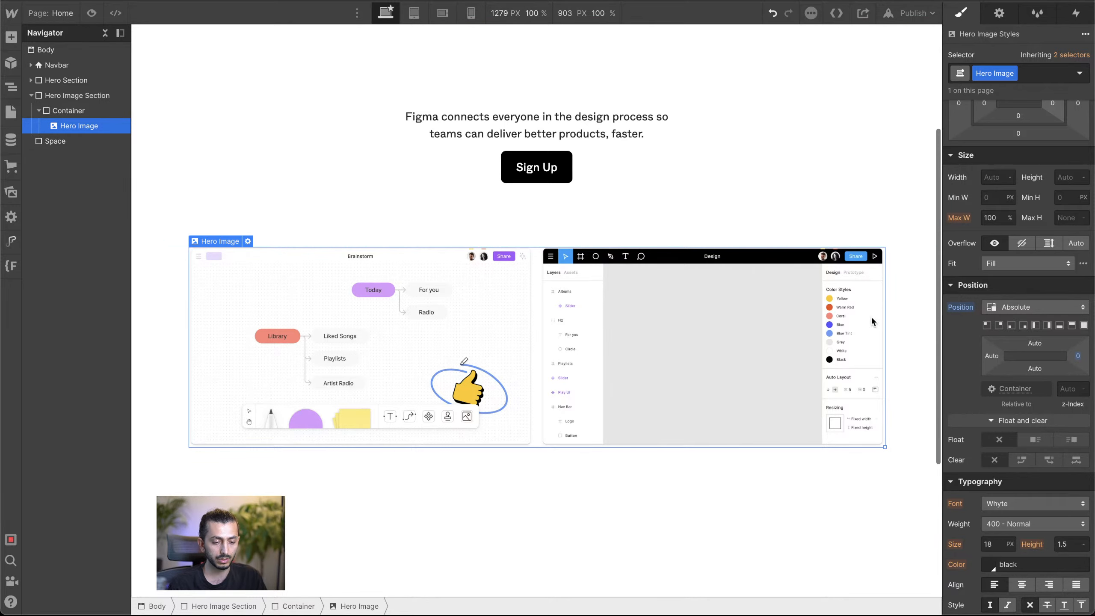
Step: Remove the Hero Image's width limit by setting its maximum width to None
left_click(1010, 217)
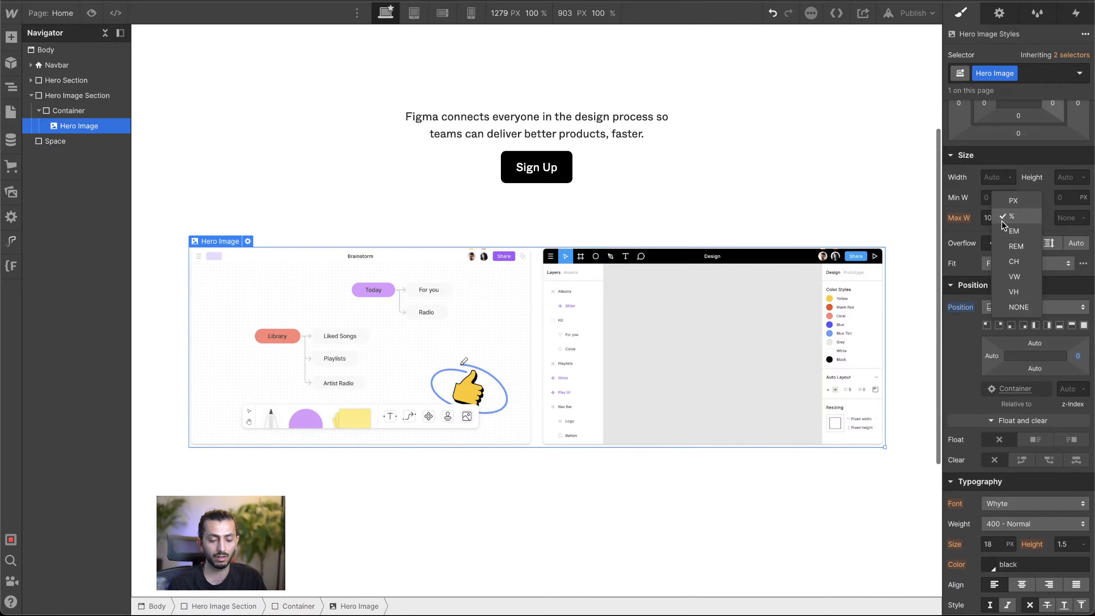
left_click(1017, 304)
scroll(762, 320, "down", 5)
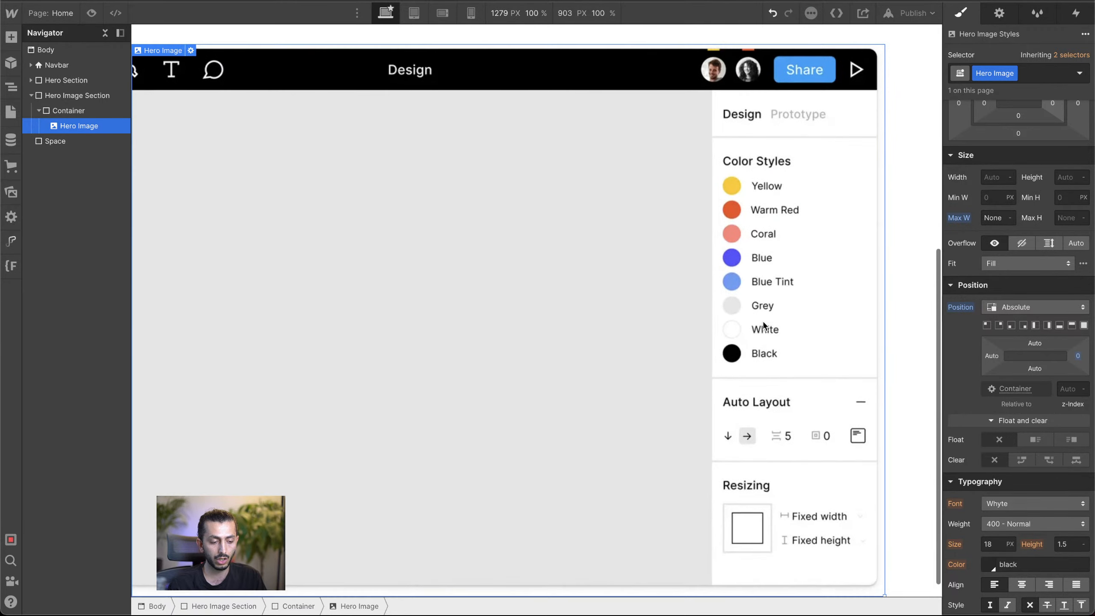
scroll(763, 320, "up", 3)
left_click(897, 245)
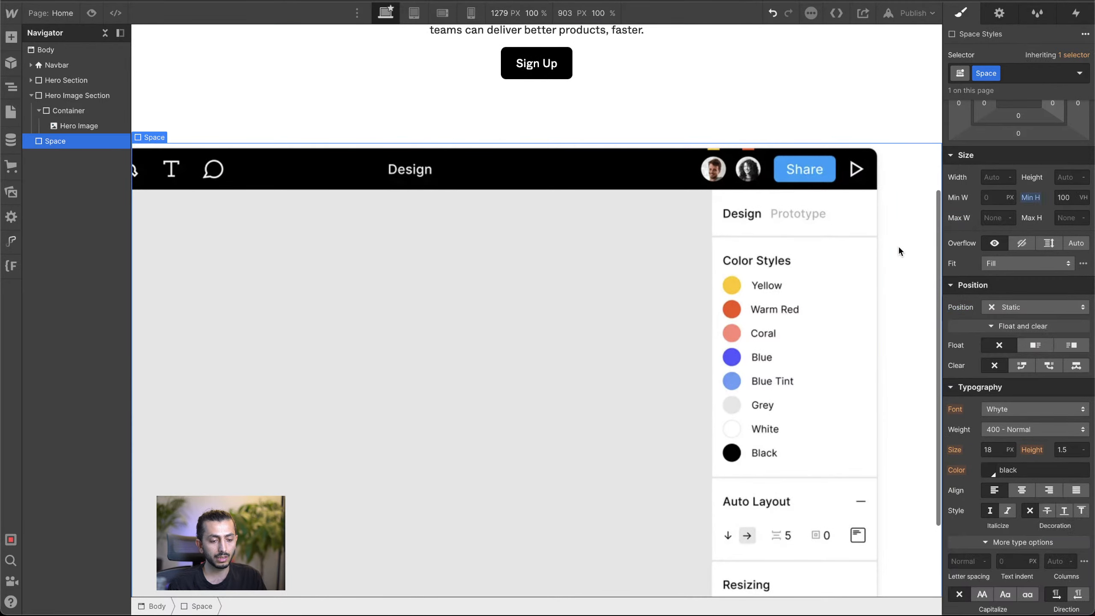
left_click(825, 244)
scroll(825, 245, "down", 2)
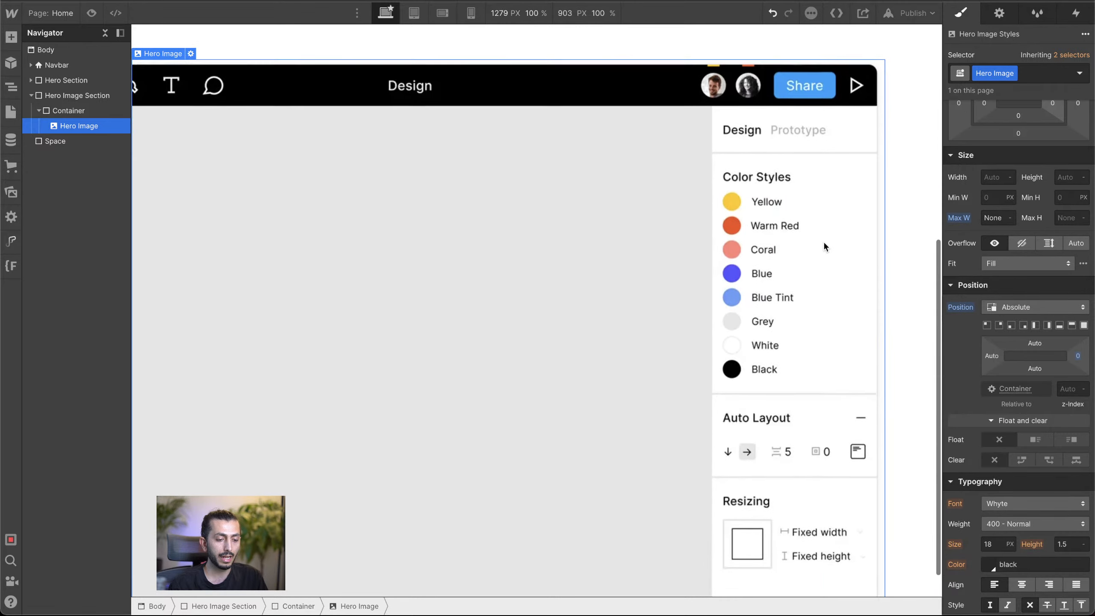
scroll(824, 247, "up", 1)
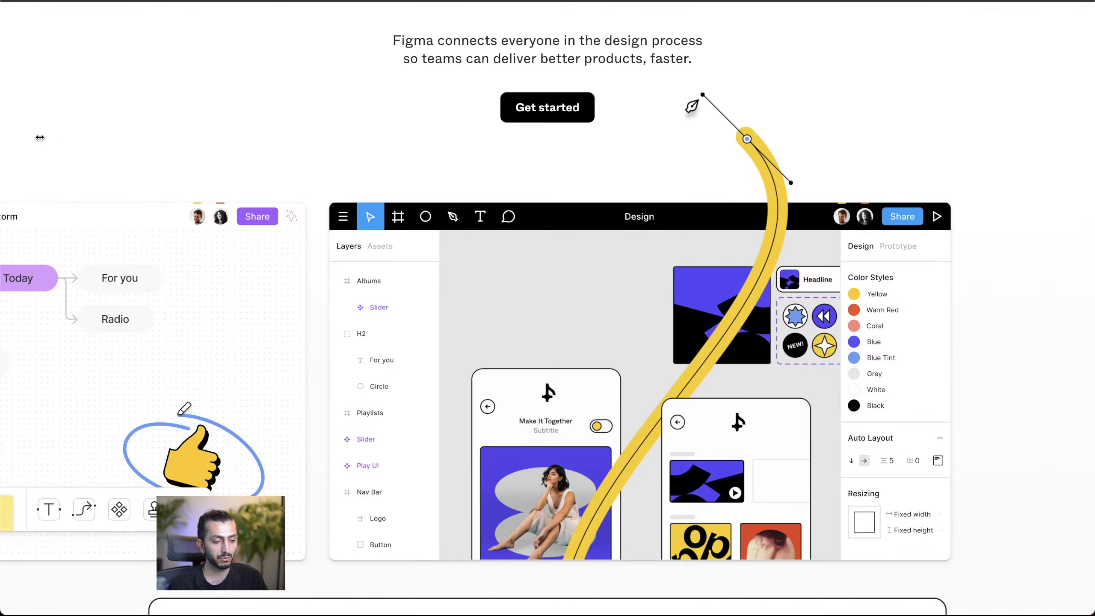
Step: Set the Hero Image's height to 50 VW
mouse_move(2, 173)
left_mouse_down()
mouse_move(348, 173)
mouse_move(2, 173)
left_mouse_up()
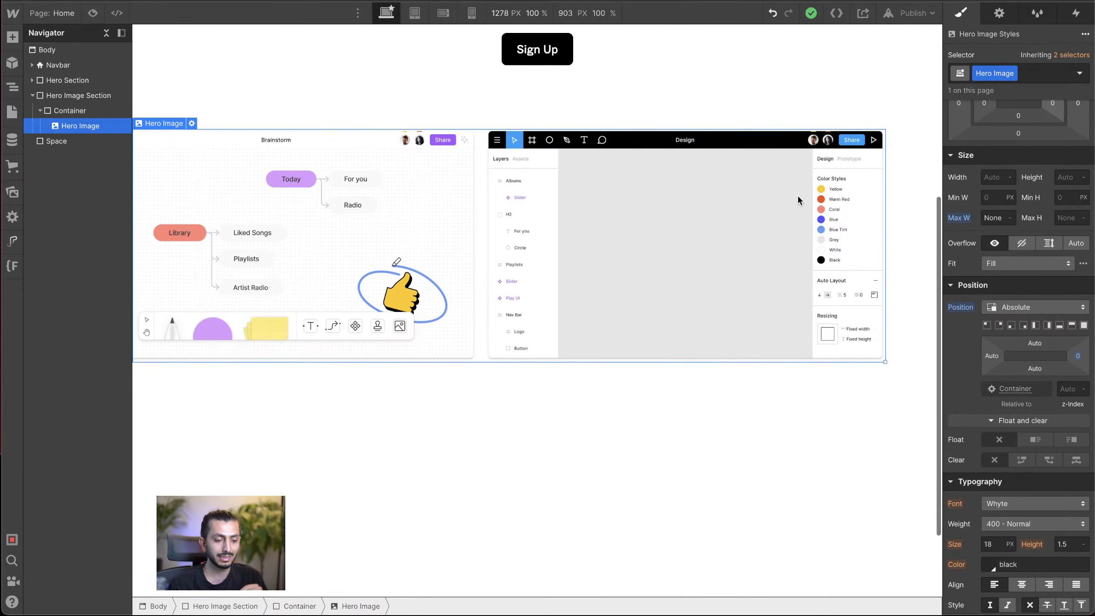
left_click(1064, 175)
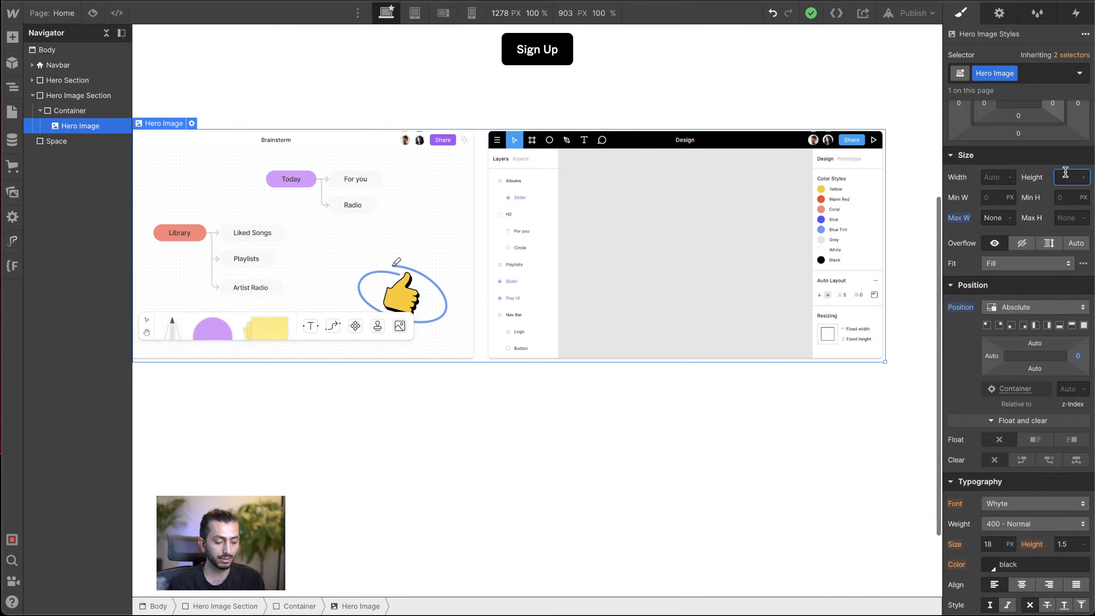
type("5")
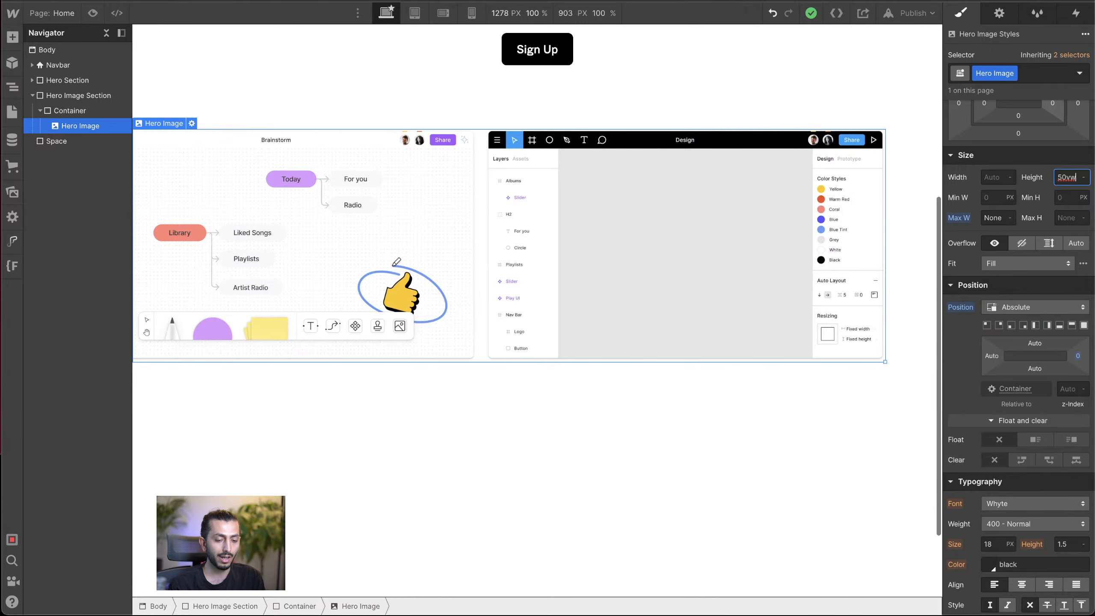
type("0vw")
key("Return")
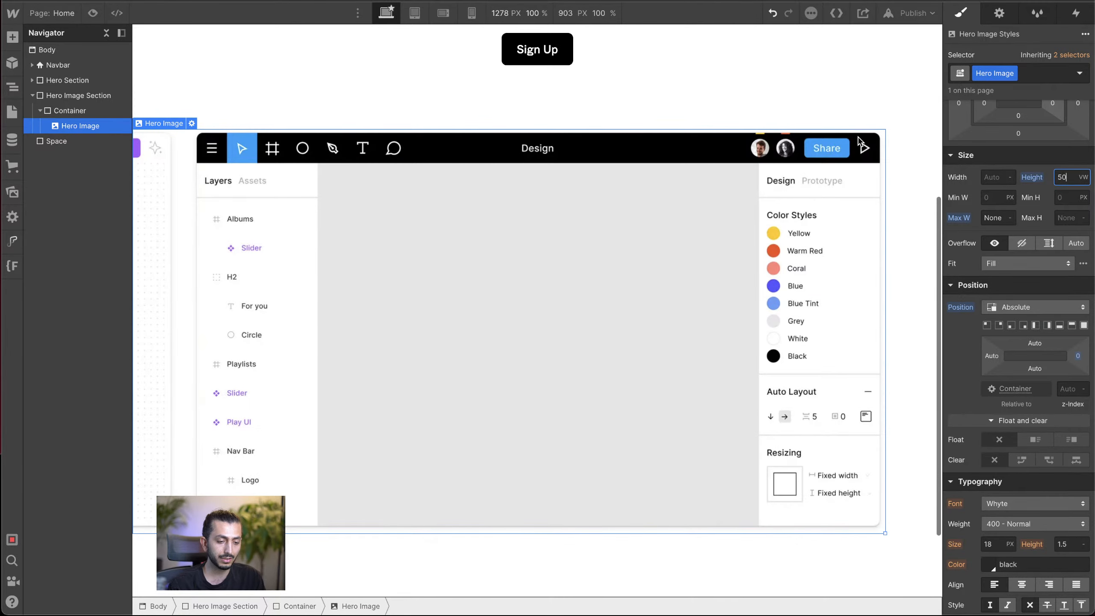
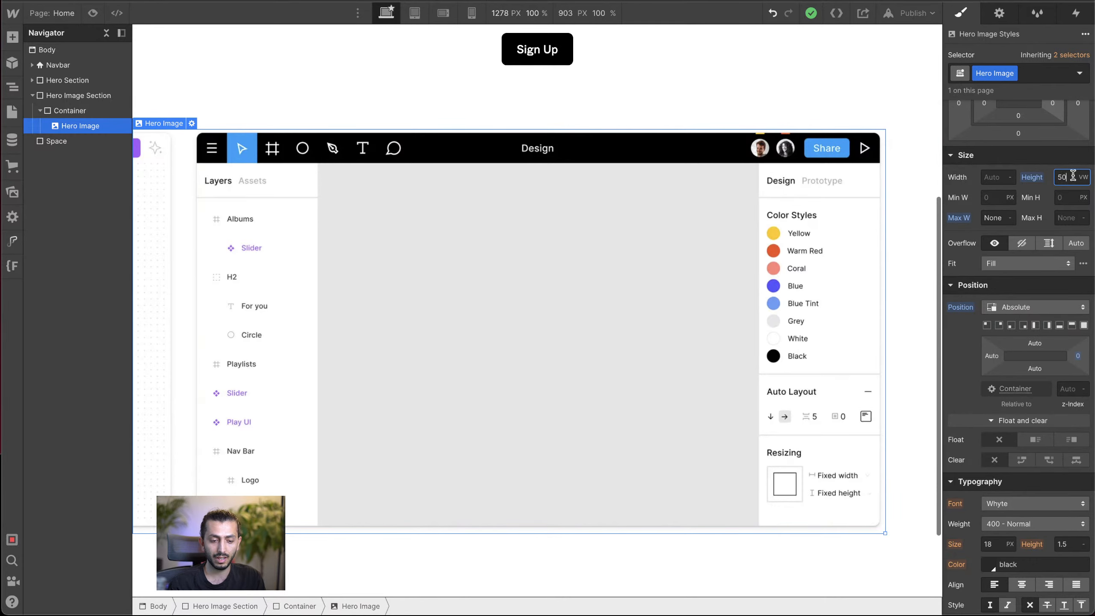
Step: Set the Hero Image's height to 45 VW and compare it with the hero section on the original Figma homepage
key("Down")
key("Down")
key("Down")
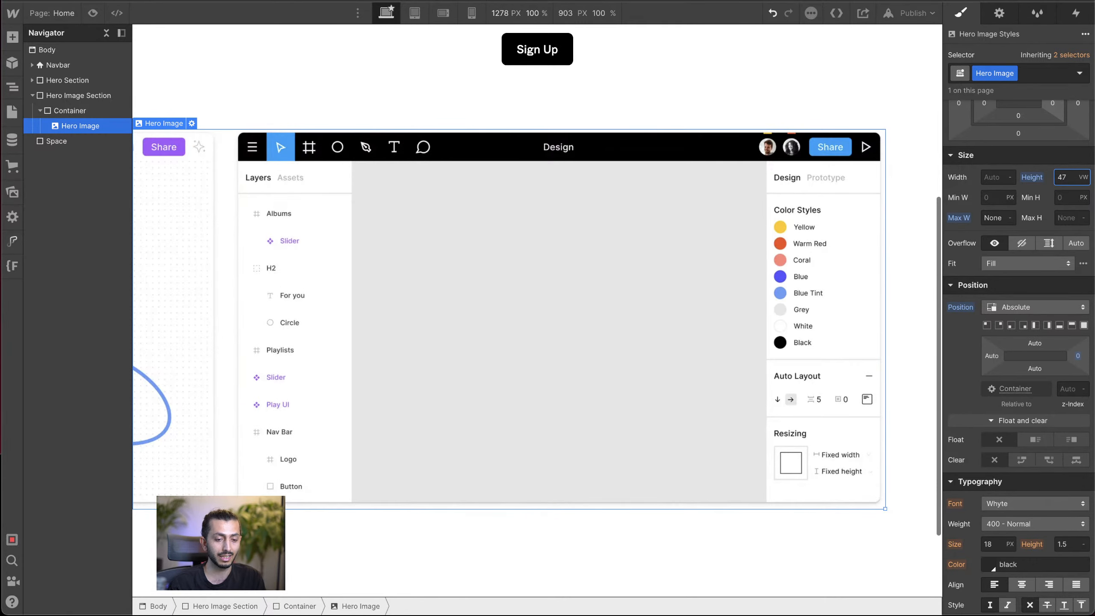
key("Down")
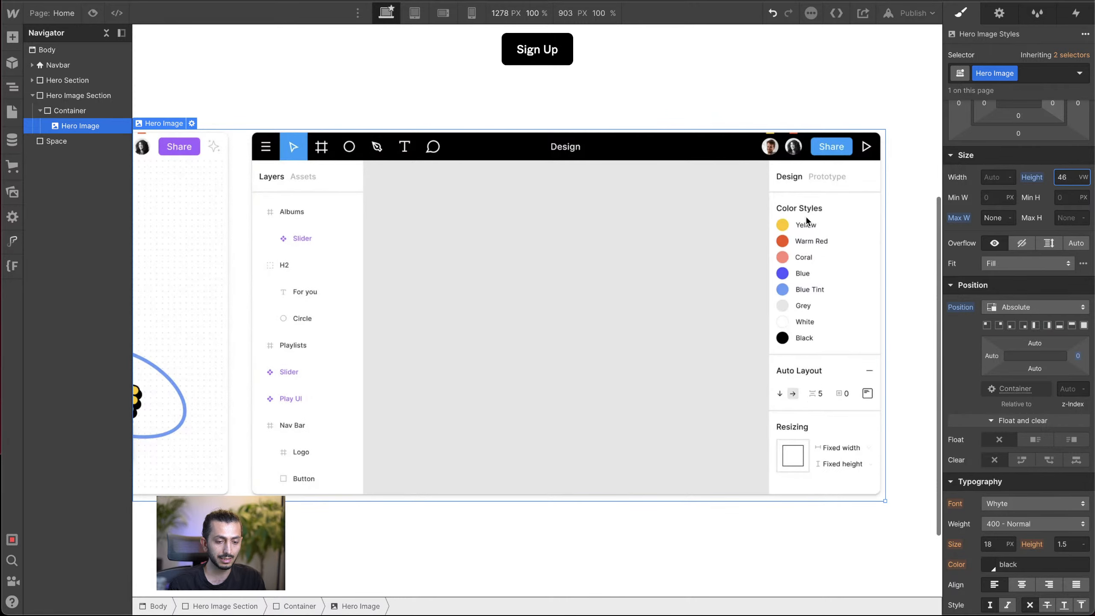
key("Down")
key("Down")
key("Up")
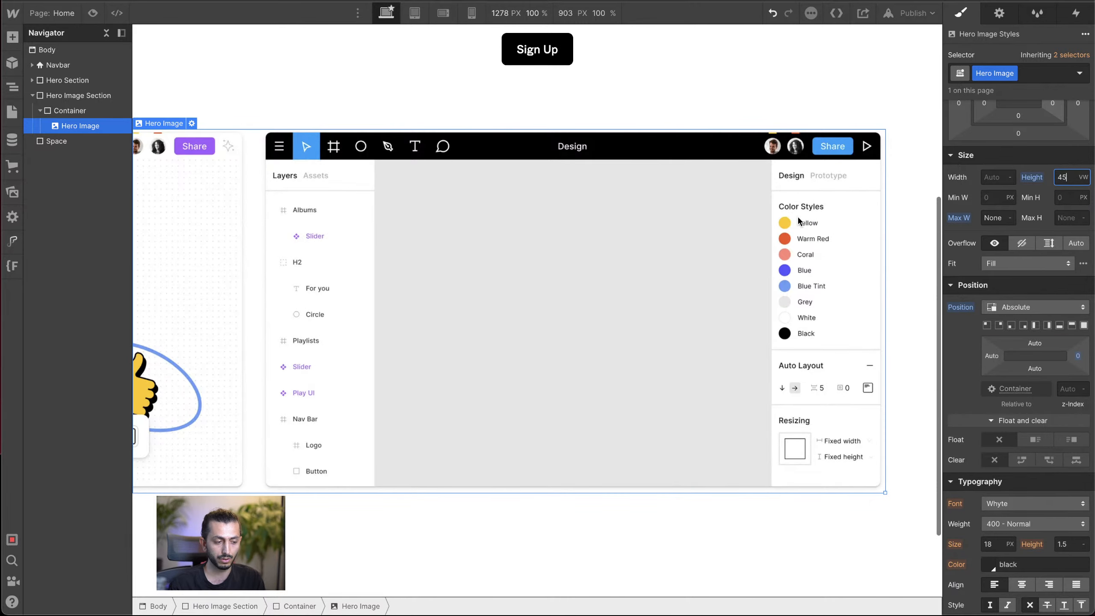
left_click(75, 108)
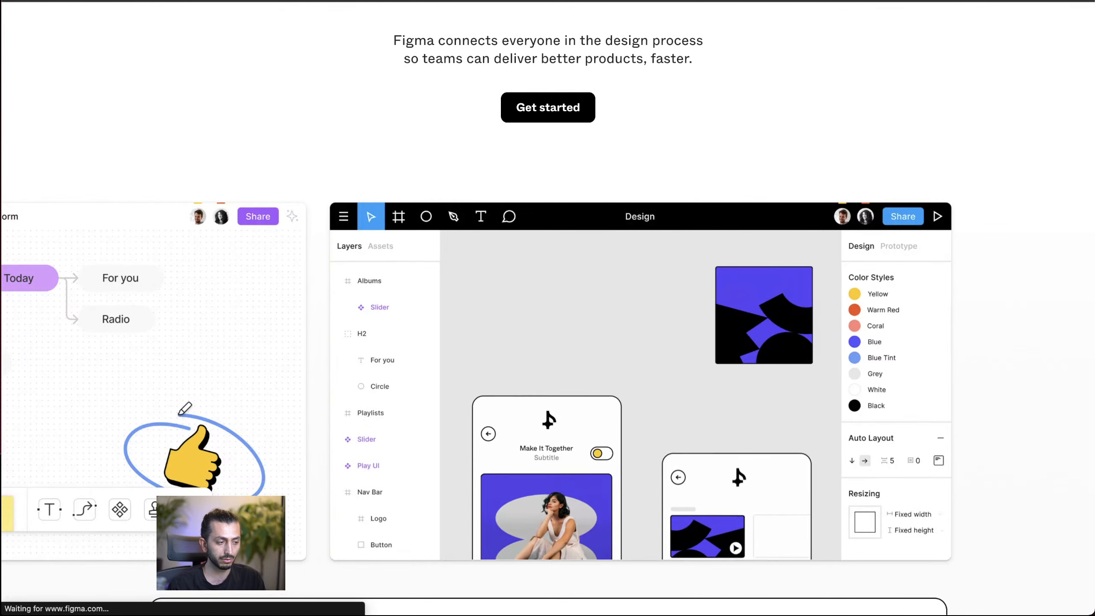
left_click(362, 1)
left_click(480, 281)
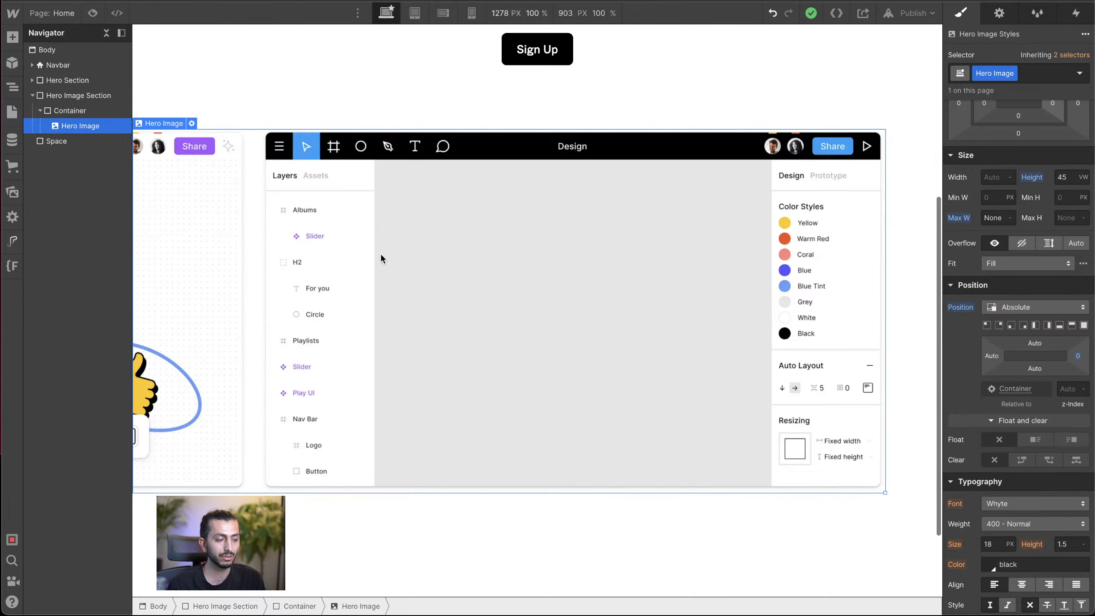
Step: Add an HTML Embed element inside the Container of the Hero Image Section
left_click(84, 111)
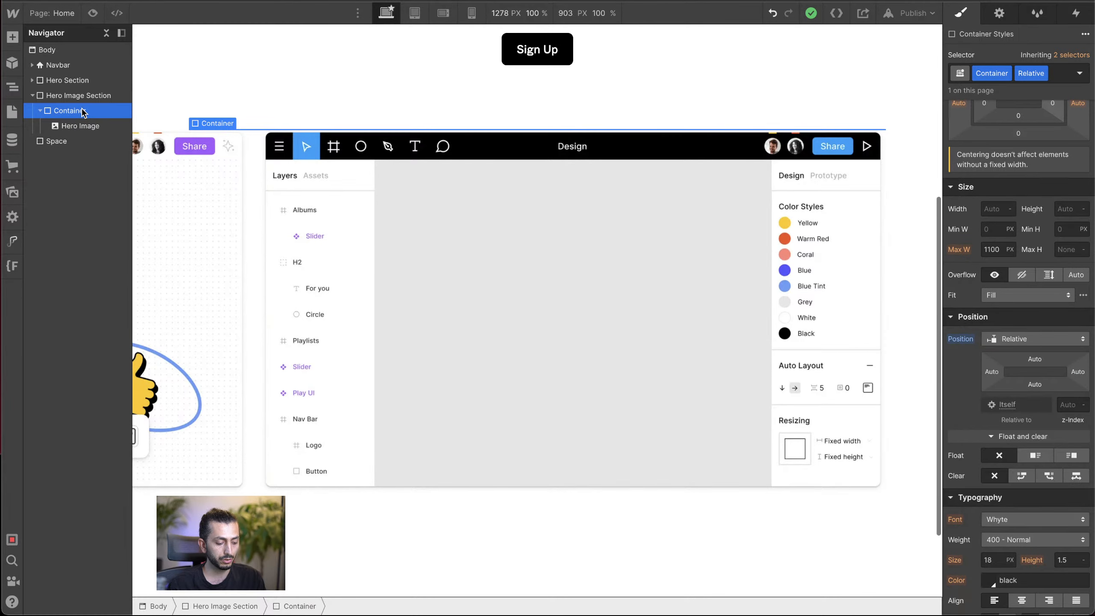
key("ctrl+e")
type("d")
key("BackSpace")
type("em")
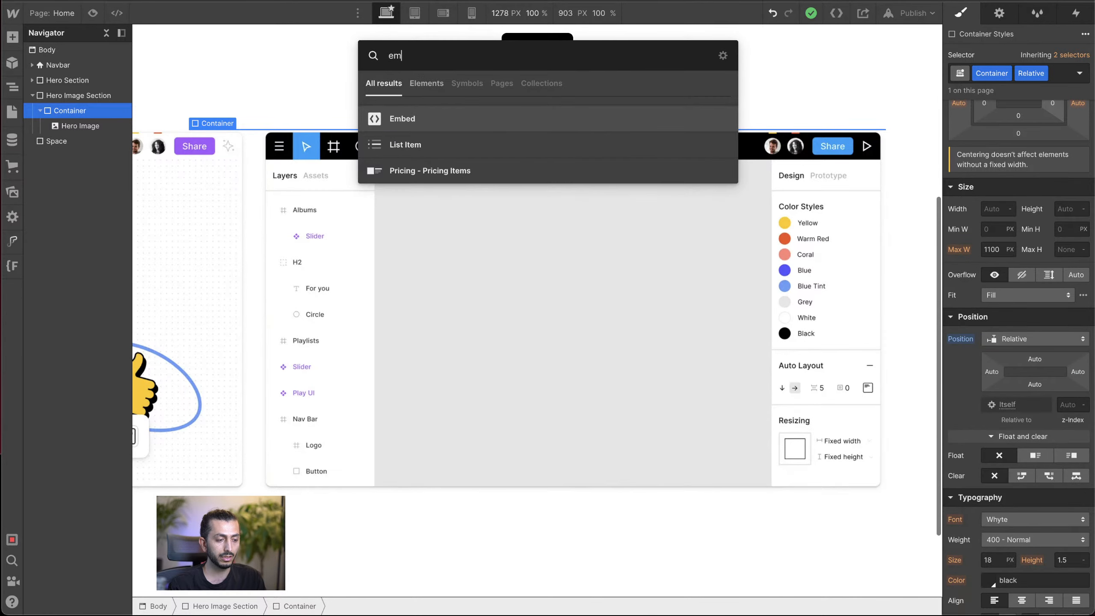
left_click(407, 118)
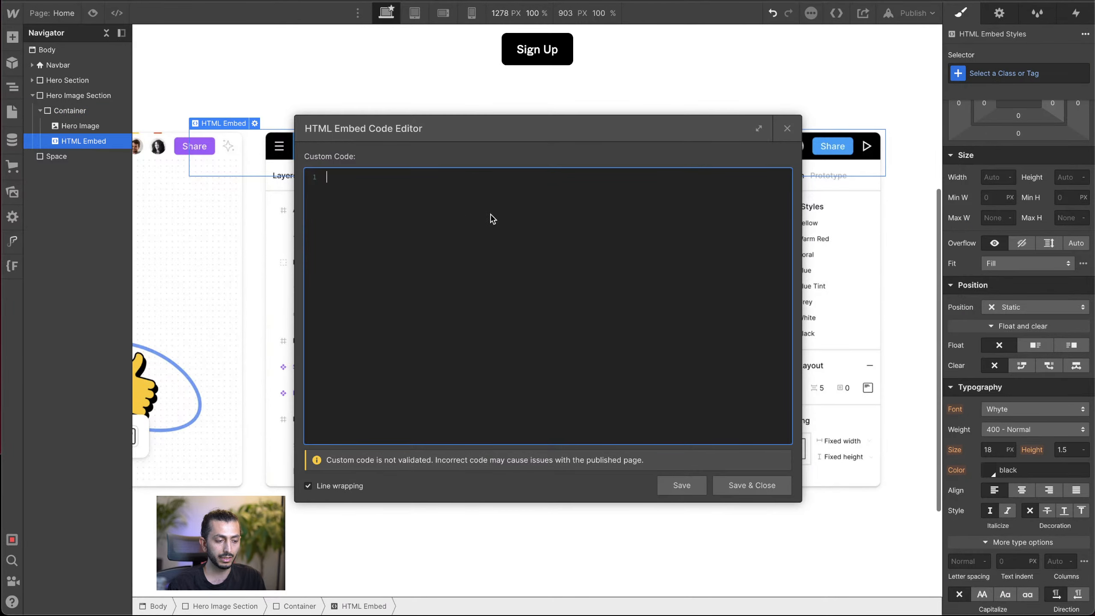
Step: Paste the hero video's HTML code, with its .mov and .webm sources and 100% width and height, into the embed
left_click_drag(571, 136, 592, 100)
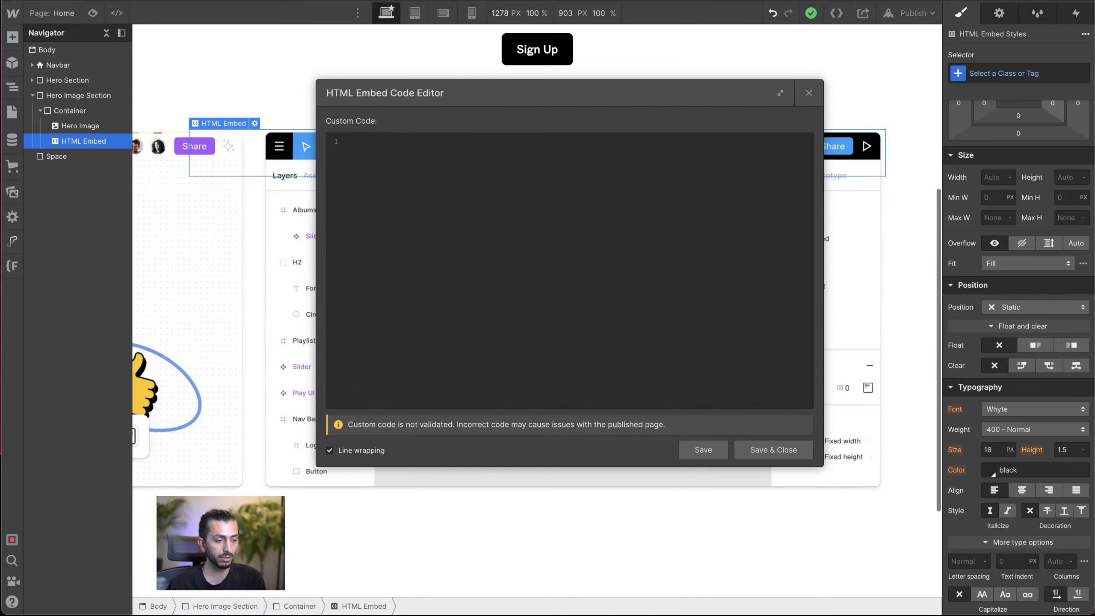
left_click(574, 168)
type("<video aria-hidden=\"true\" width=\"100%\" height=\"100%\" autoplay=\"\" muted=\"\" playsinline=\"\" tabindex=\"-1\" class=\"figma-1spf6wb\" __idm_id__=\"4636674\"><source src=\"https://cdn.sanity.io/files/599r6htc/localized/d11d54cb6d0a9d60f39e53b5b19b58cf4664e1fb.mov\" type=\"video/quicktime\"><source src=\"https://cdn.sanity.io/files/599r6htc/localized/c5a4b82a0fe219bfcf609b75148e8e058f7745ee.webm\" type=\"video/webm\"></video>")
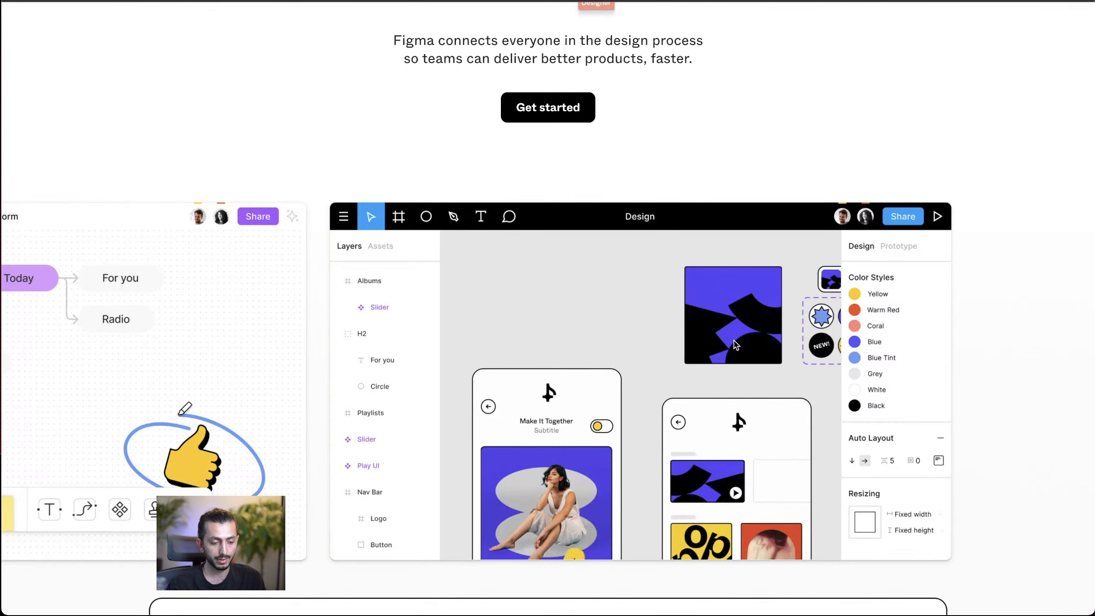
Step: Inspect the hero section on the original Figma homepage and examine its video element's sources and styles in the page code
right_click(736, 341)
left_click(759, 578)
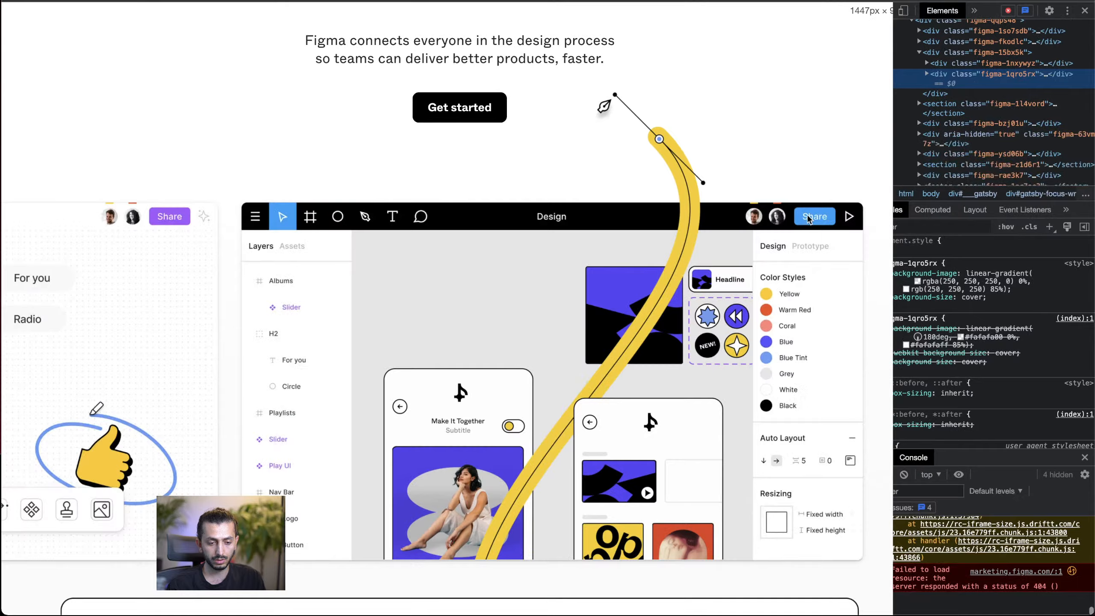
left_click_drag(808, 216, 806, 215)
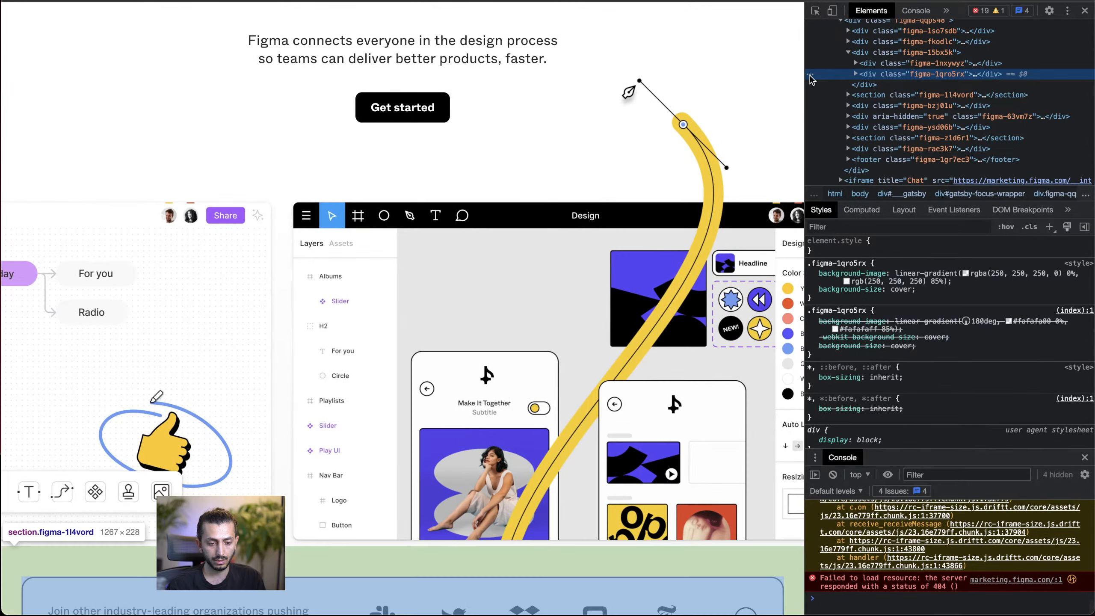
left_click(856, 75)
left_click(863, 85)
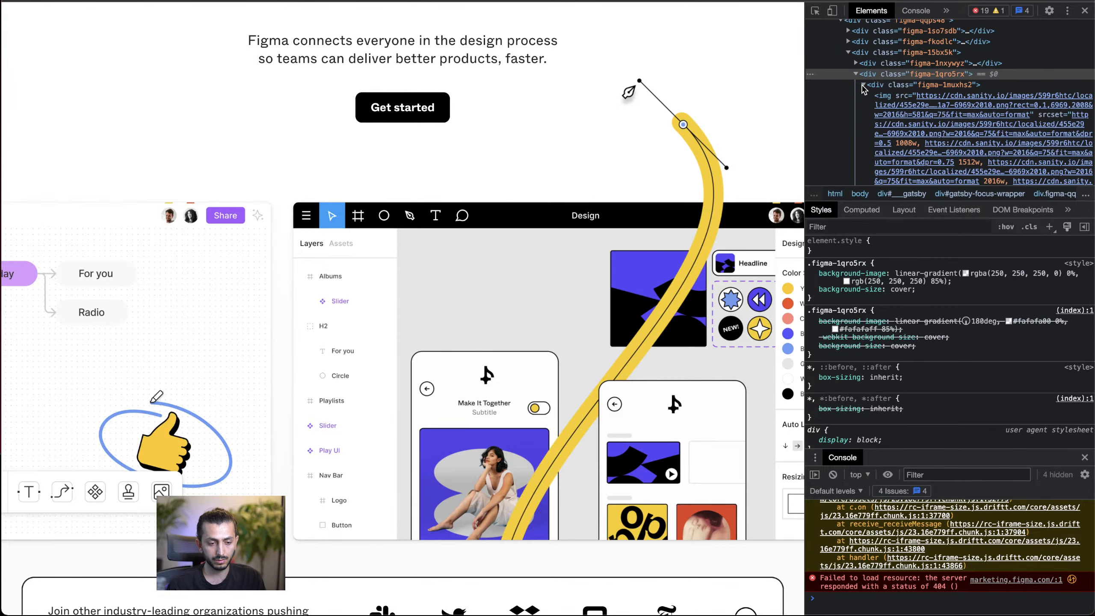
scroll(898, 118, "down", 3)
scroll(899, 118, "down", 5)
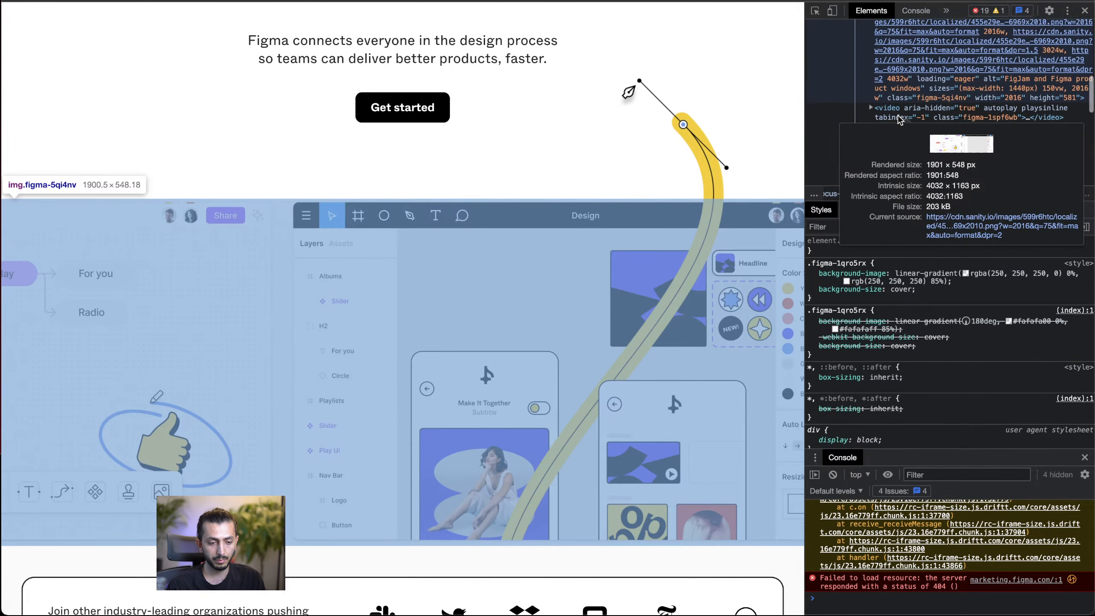
left_click(880, 84)
left_click(871, 80)
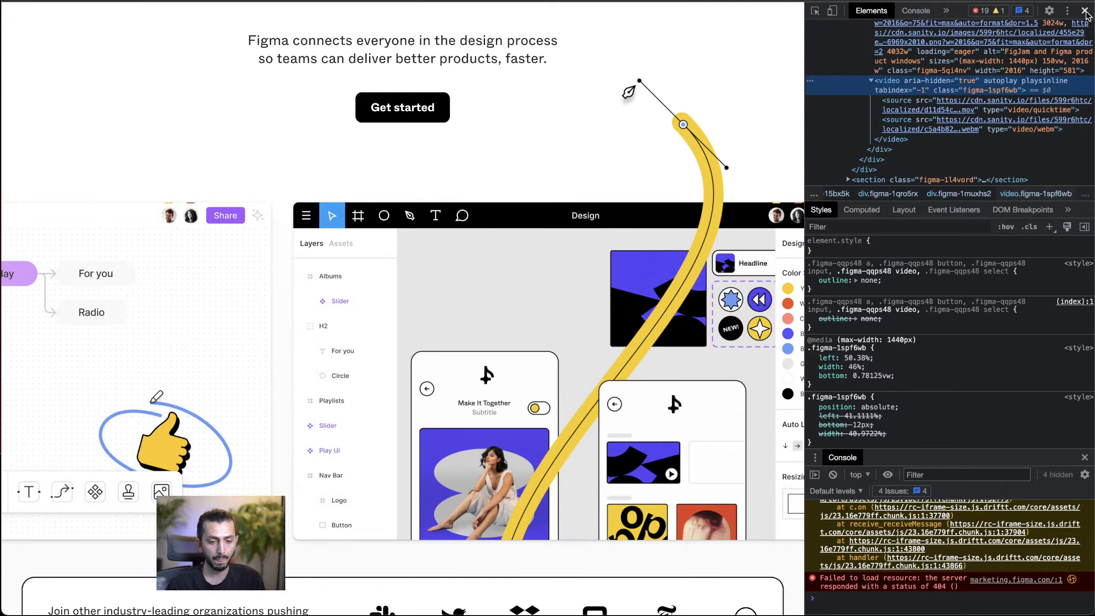
left_click(1084, 11)
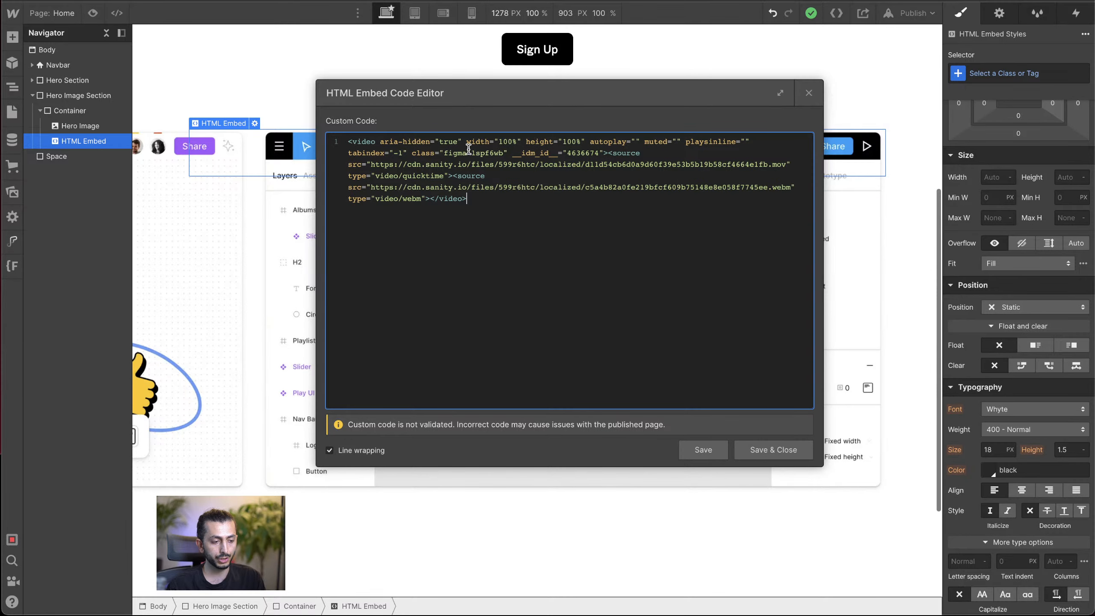
Step: Check the width and height attributes in the pasted video code, and save and close the embed
left_click_drag(465, 143, 589, 140)
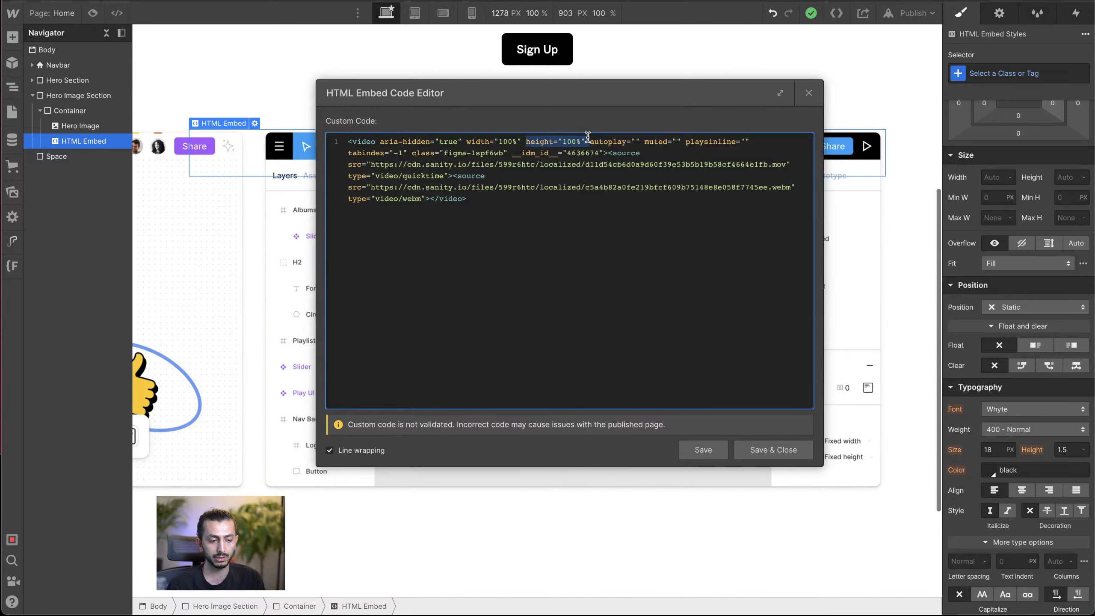
left_click(779, 450)
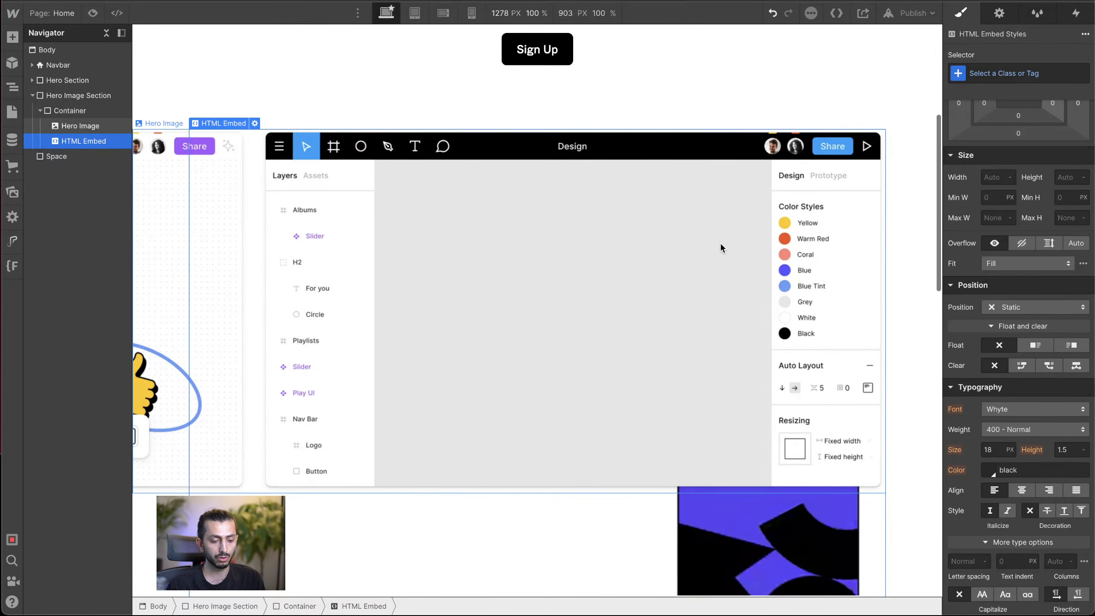
left_click(548, 240)
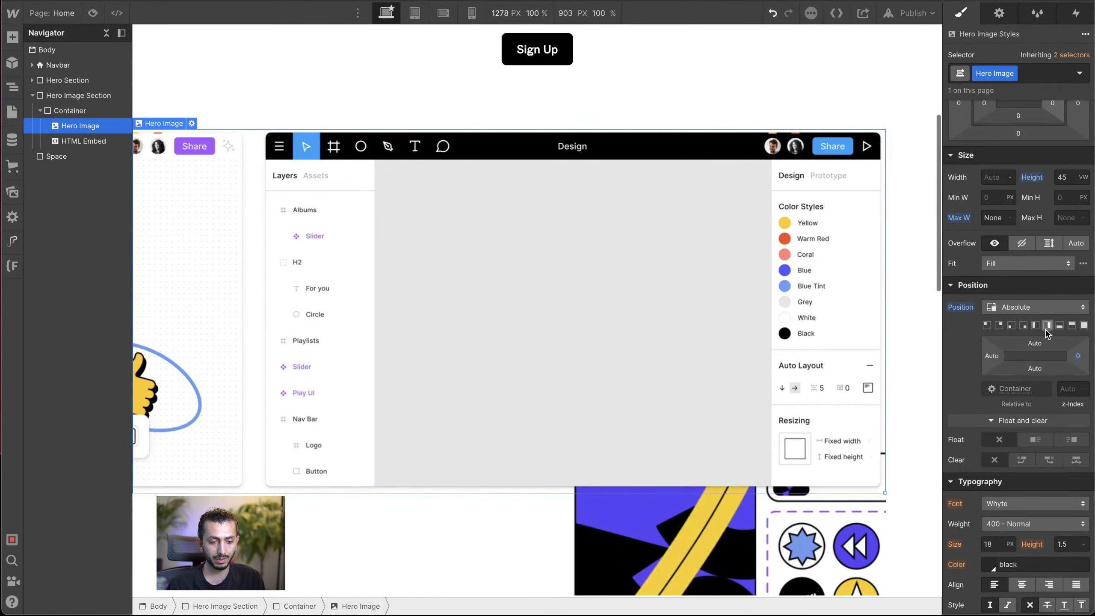
Step: Give the HTML Embed the class Hero Animation Video
left_click(89, 141)
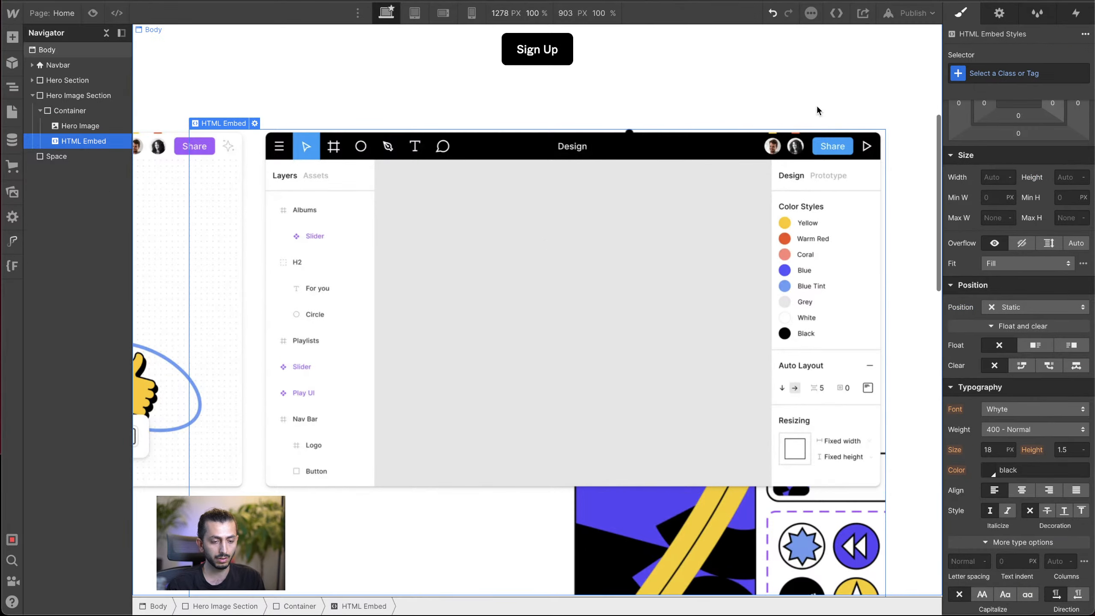
left_click(996, 74)
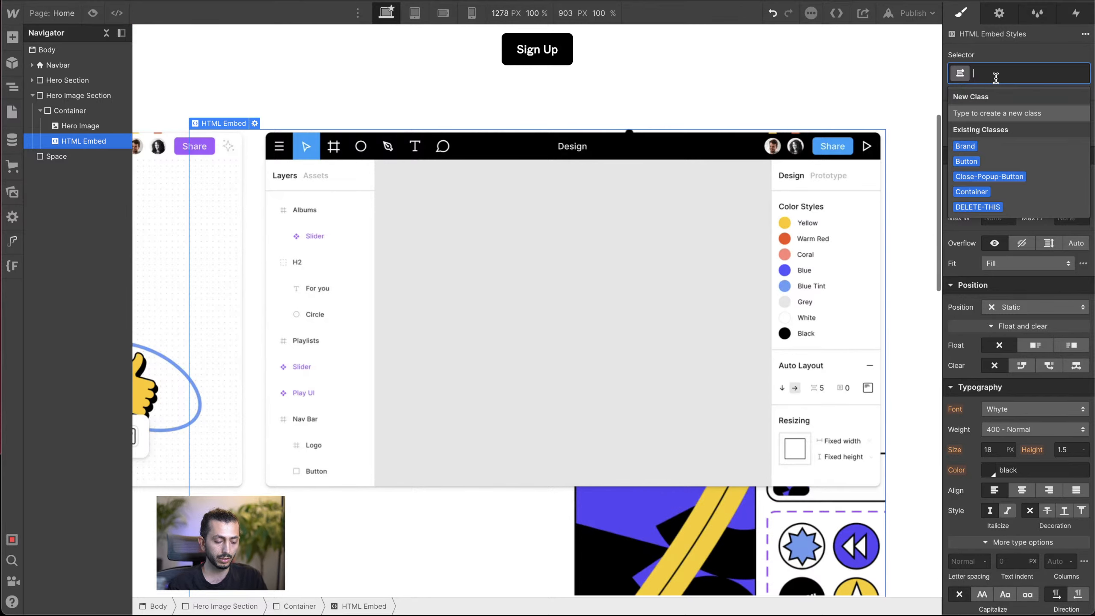
type("Hero")
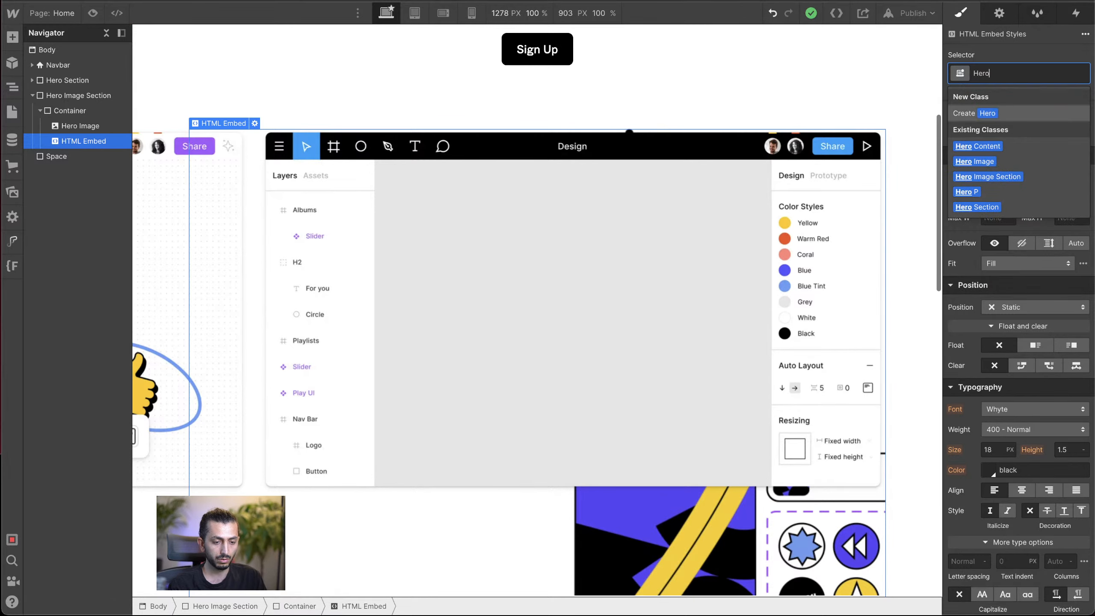
type(" A")
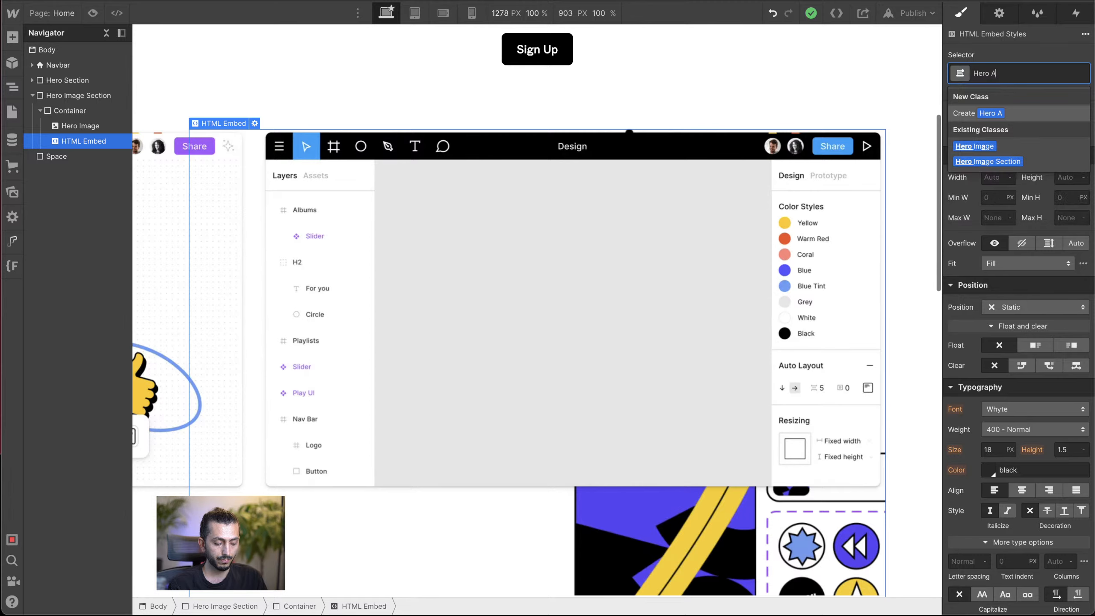
type("nimation")
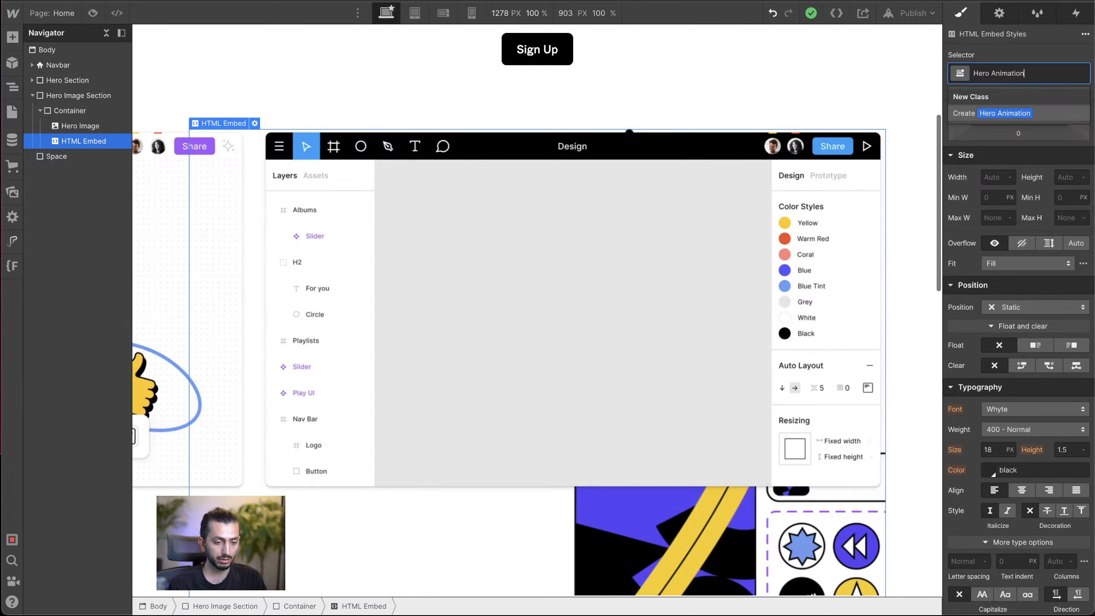
type(" Video")
key("Return")
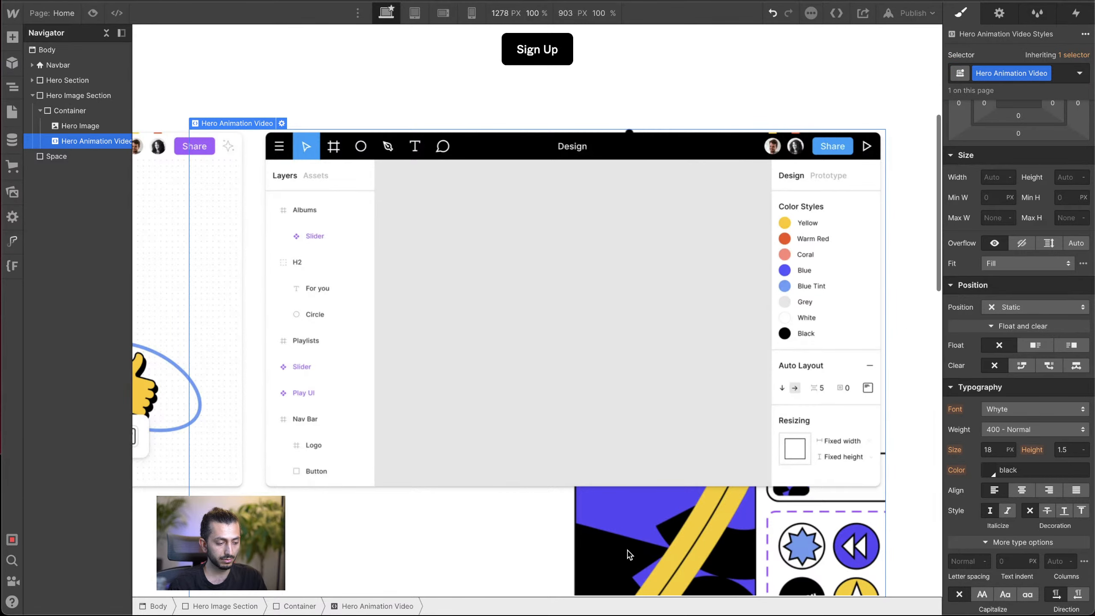
Step: Set the Hero Animation Video's position to Absolute and review its embed code
scroll(983, 446, "down", 3)
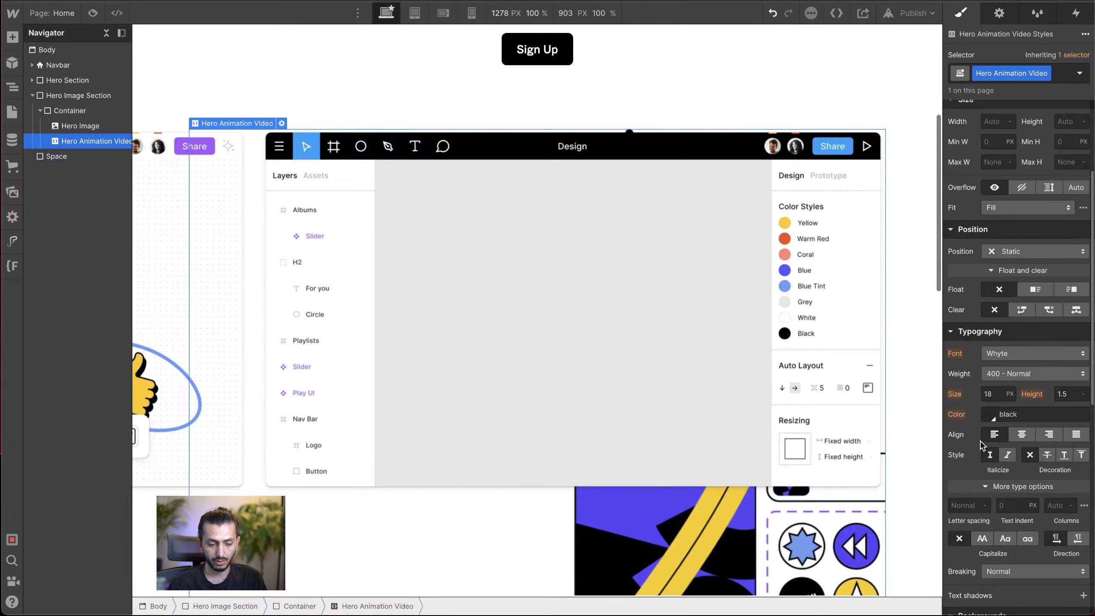
left_click(1030, 247)
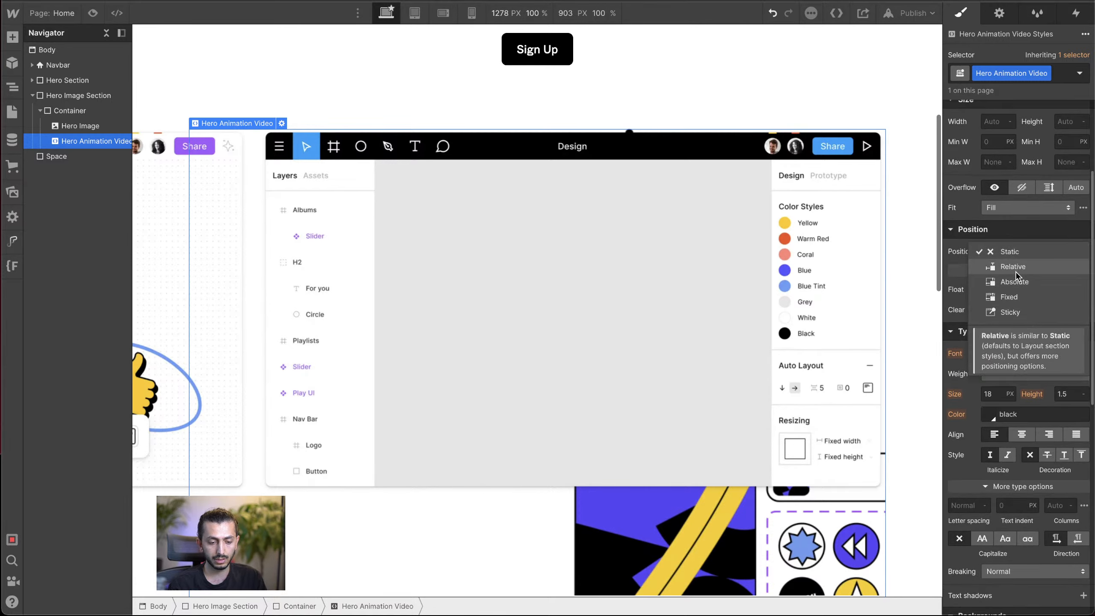
left_click(1016, 283)
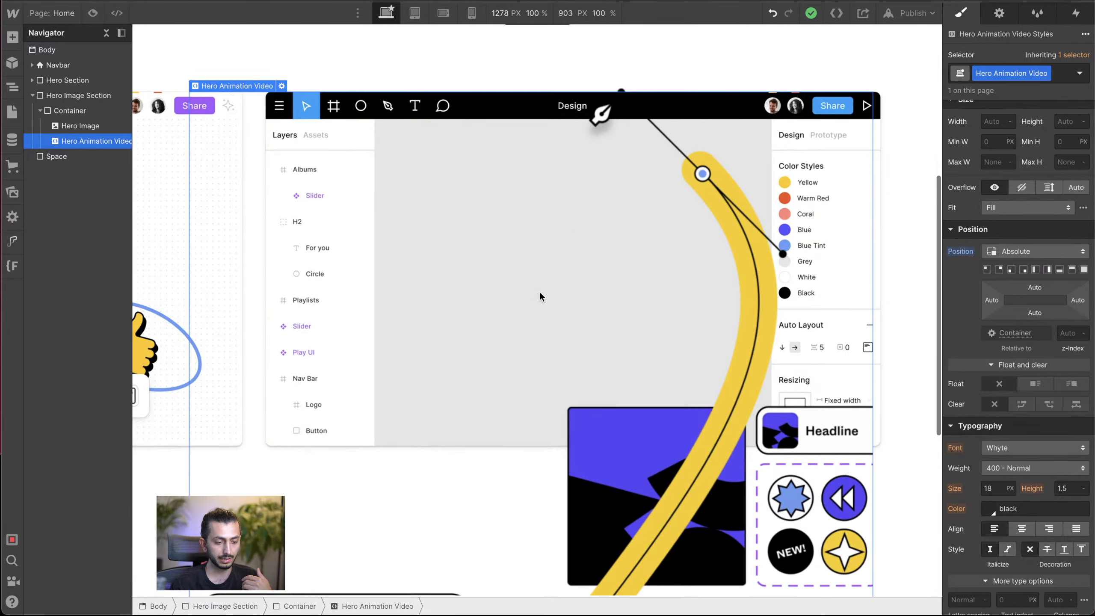
scroll(540, 297, "down", 3)
scroll(539, 296, "up", 3)
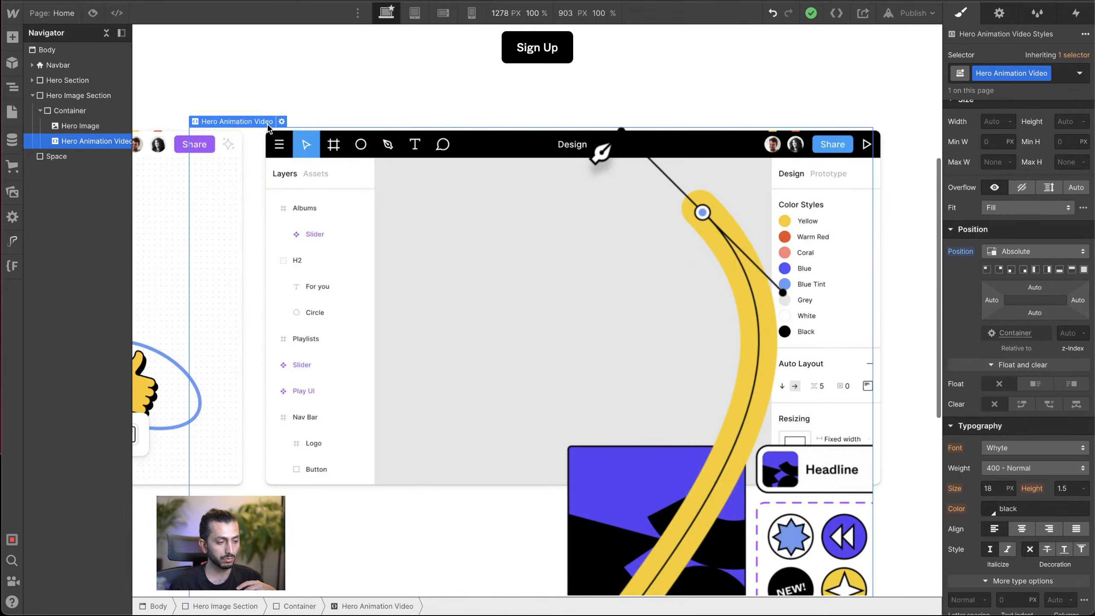
left_click(281, 122)
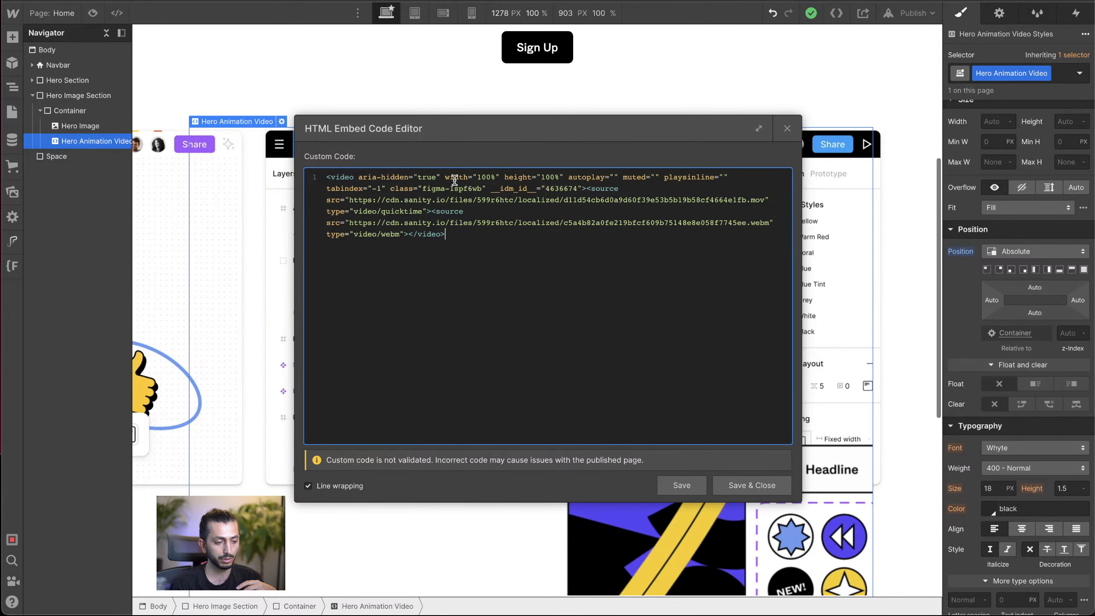
left_click(787, 129)
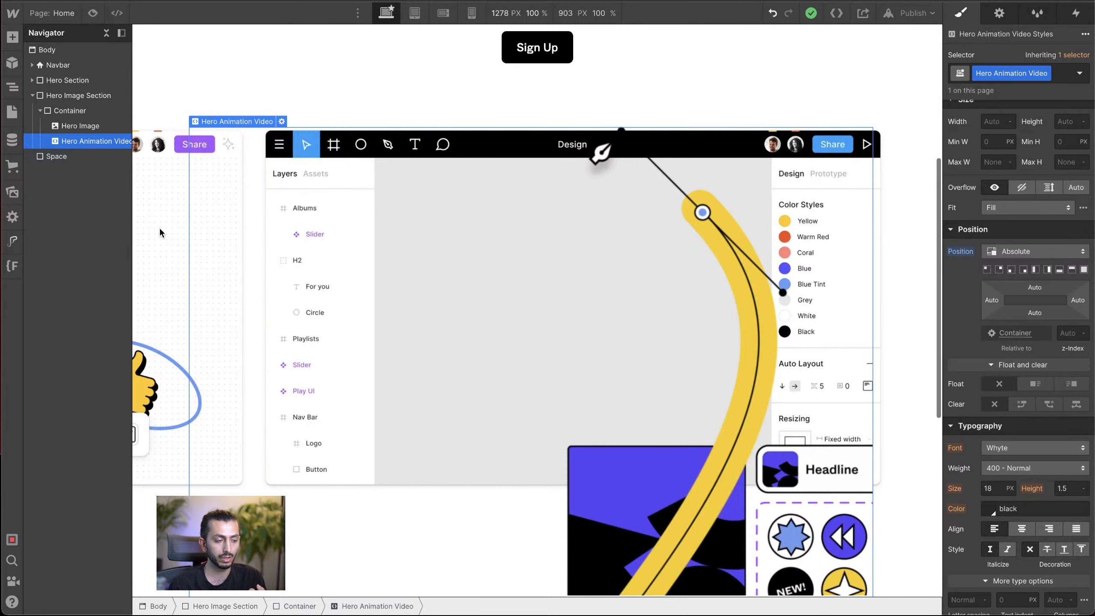
Step: Set the Hero Animation Video's width to 46 VW
scroll(954, 271, "up", 4)
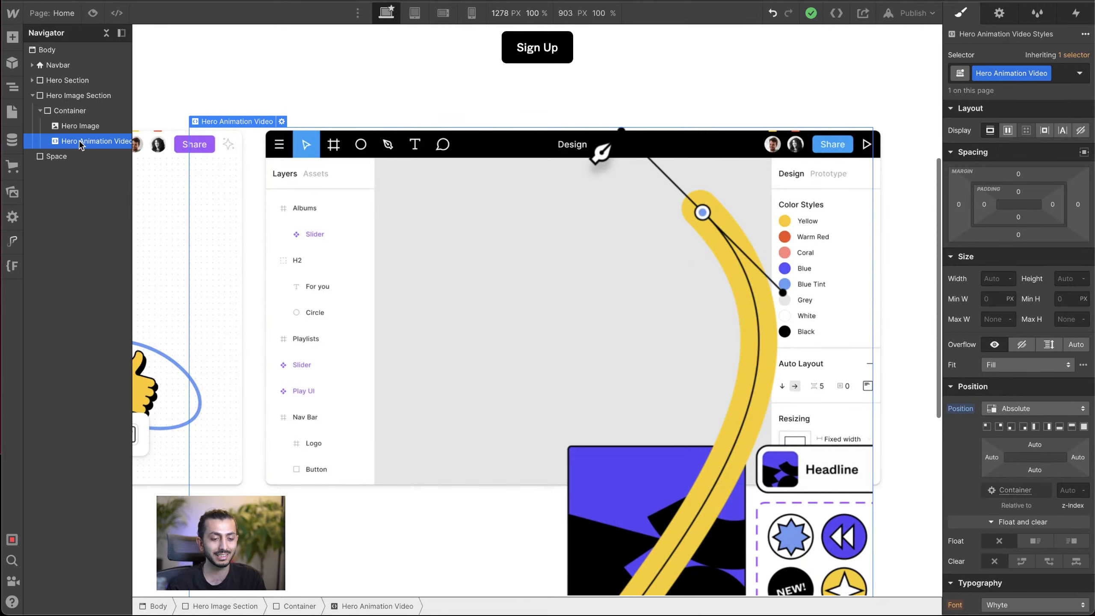
left_click(994, 277)
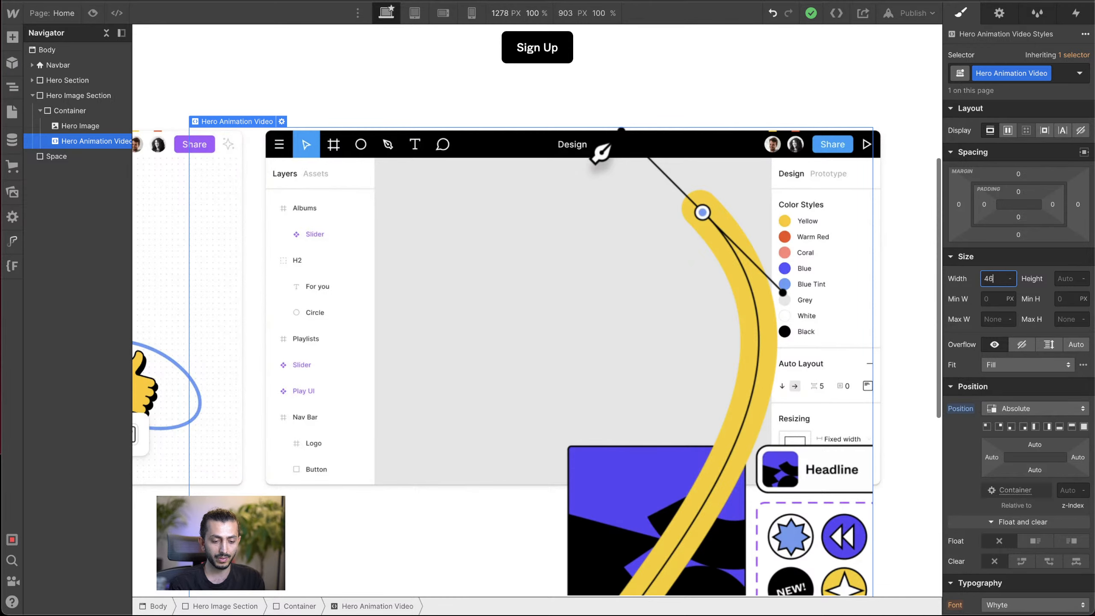
type("46vw")
key("Return")
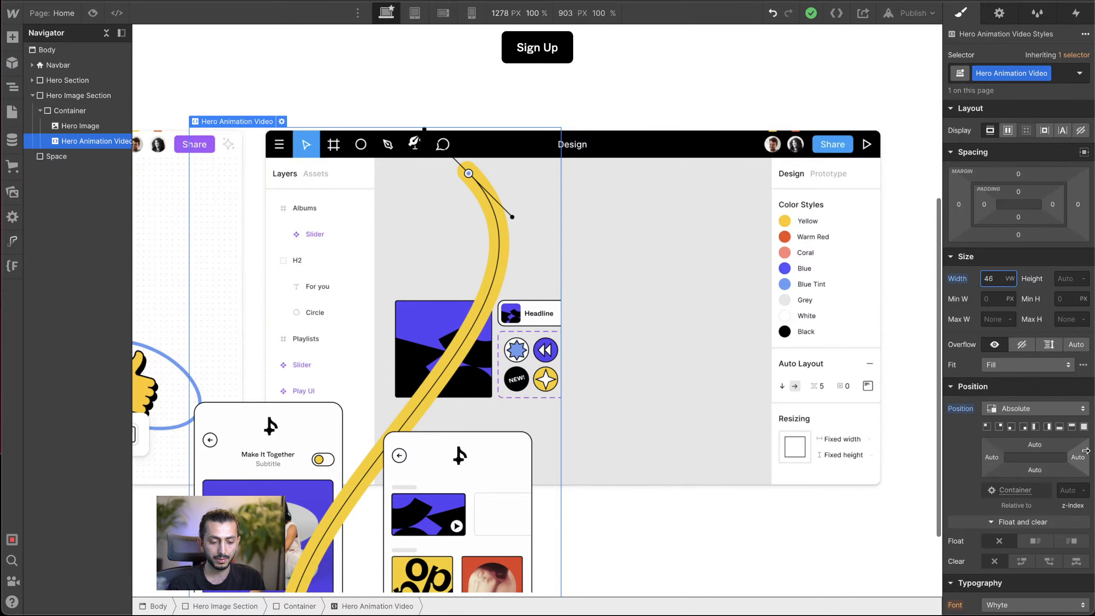
Step: Set the Hero Animation Video's right offset in VW units, raising it in preset increments up to 15 VW
left_click(1078, 457)
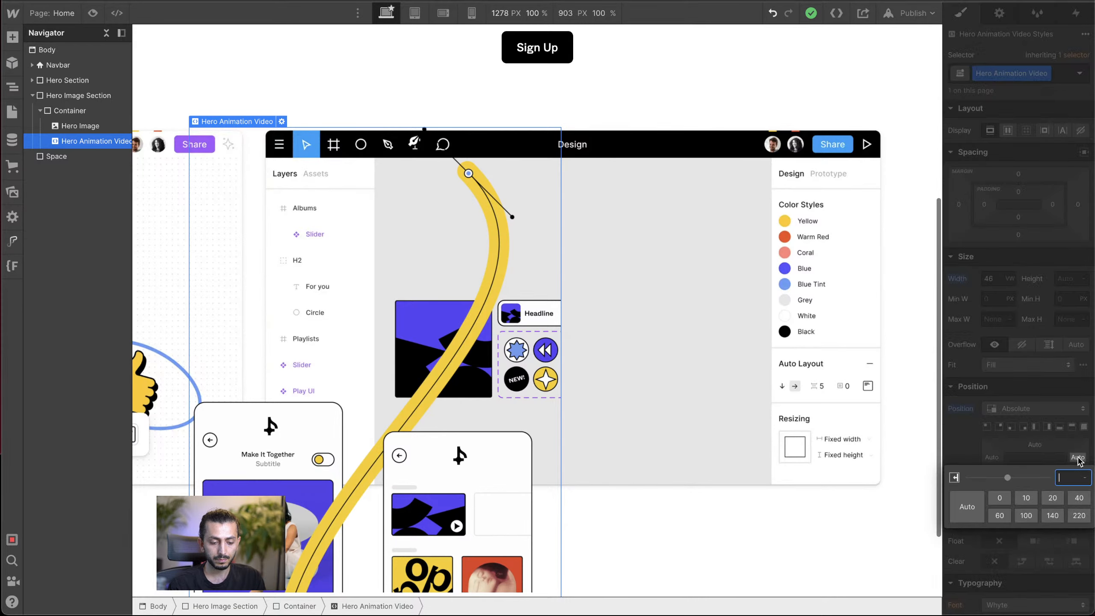
left_click(1000, 498)
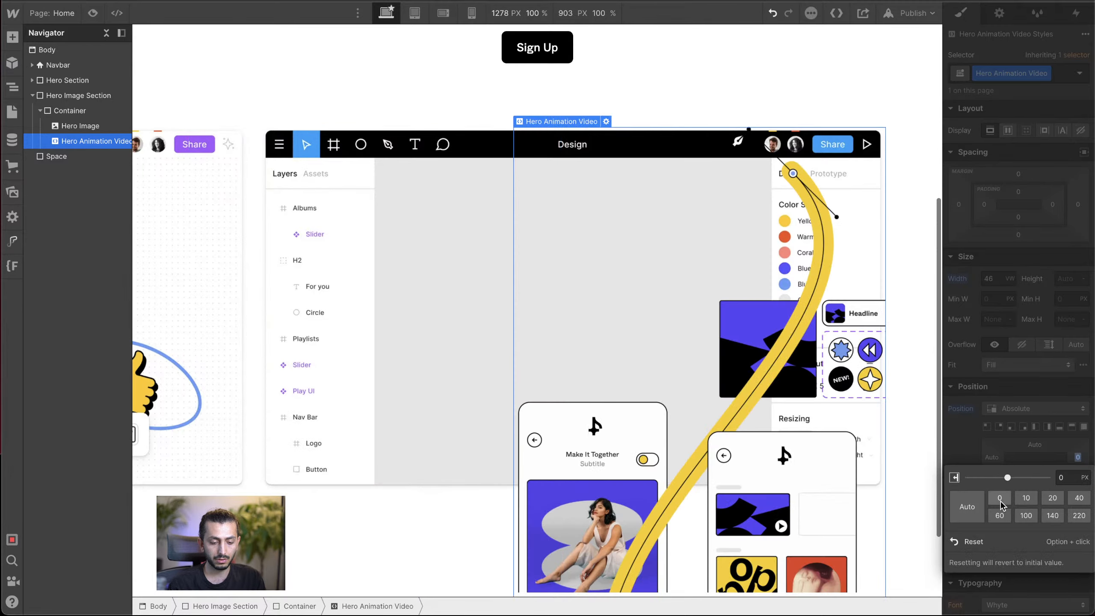
left_click(1085, 477)
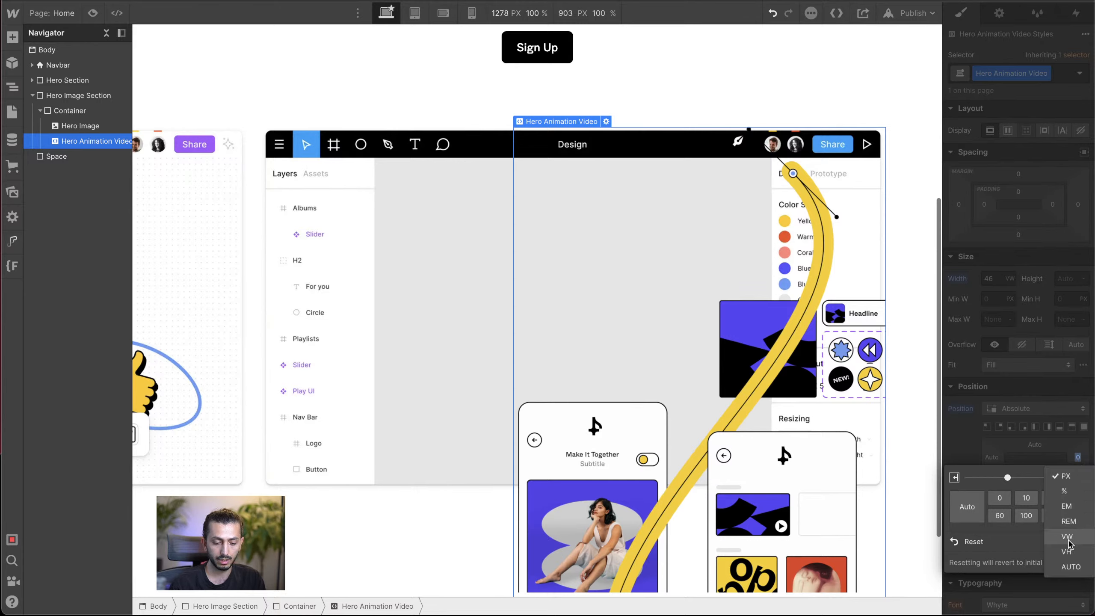
left_click(1068, 537)
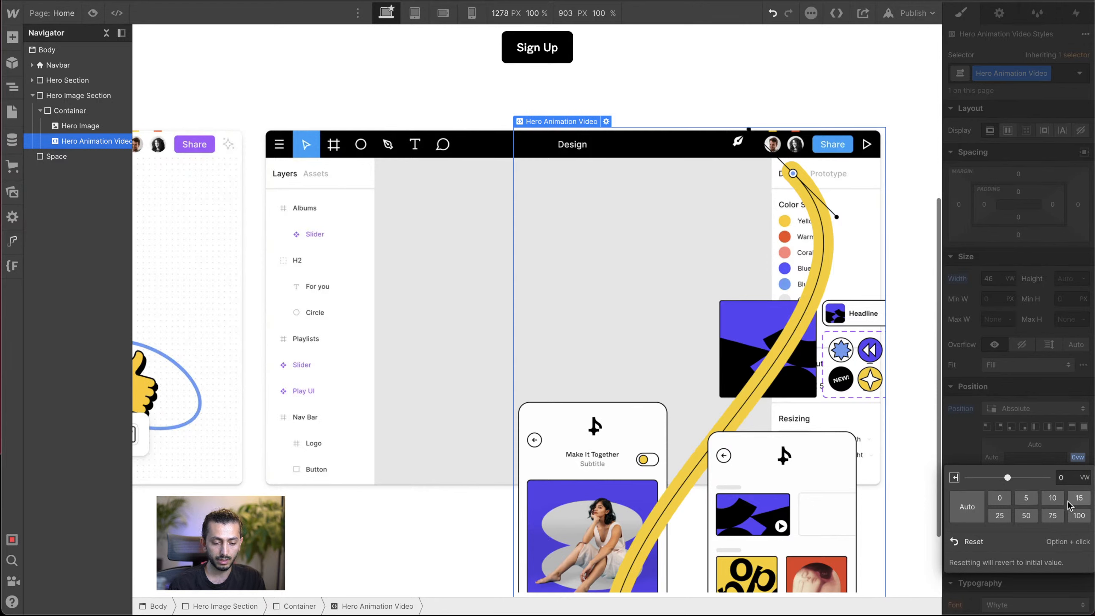
left_click(1026, 497)
left_click(1051, 498)
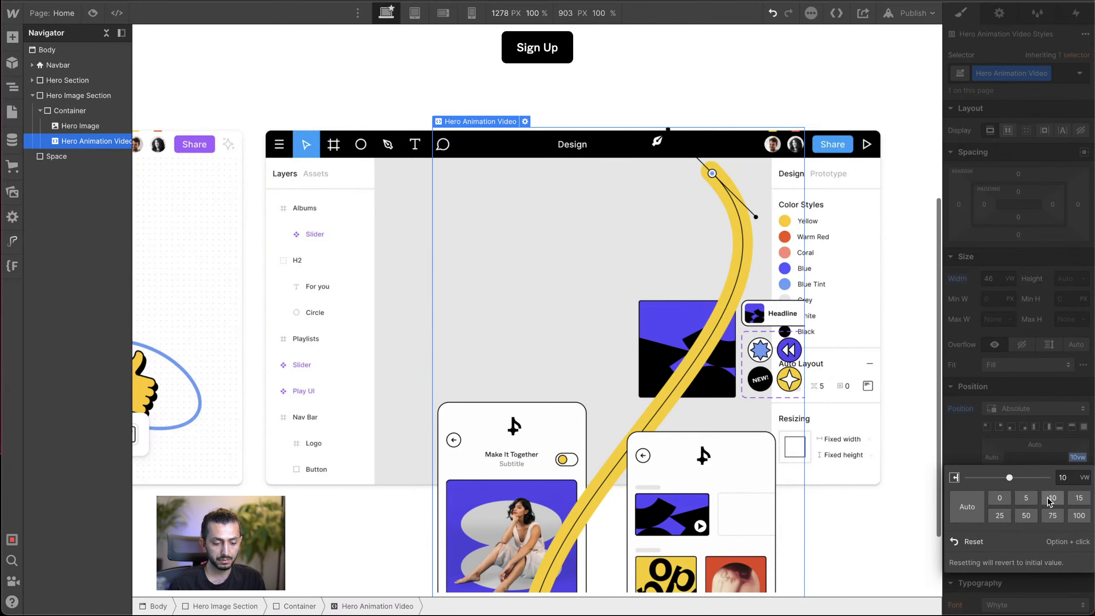
left_click(1079, 498)
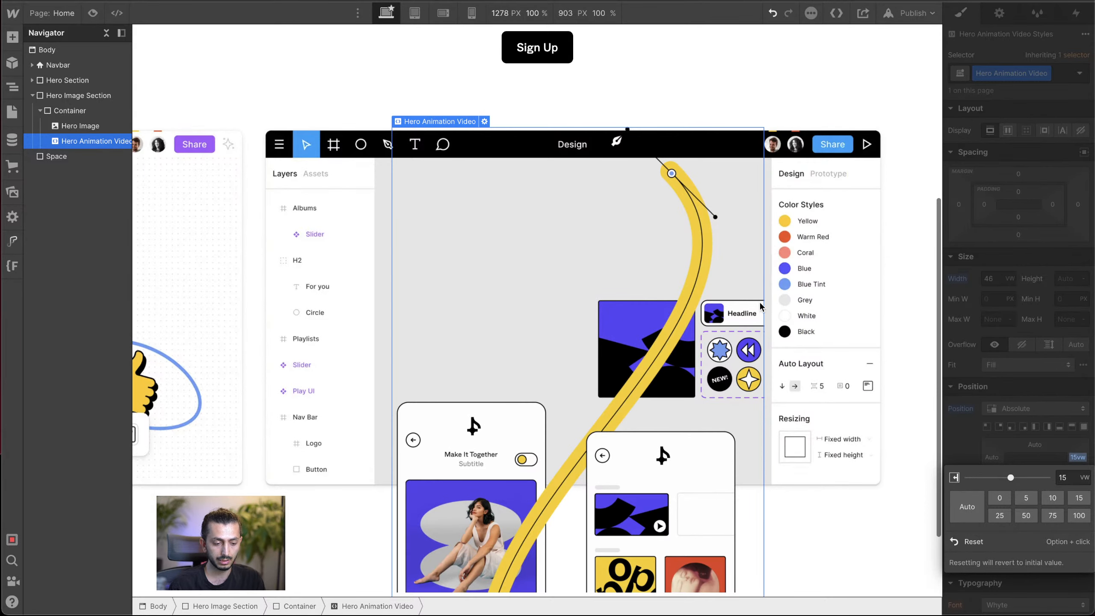
Step: Fine-tune the Hero Animation Video's right offset to 14.2 VW so it fits inside the hero image's grey canvas
left_click(1019, 449)
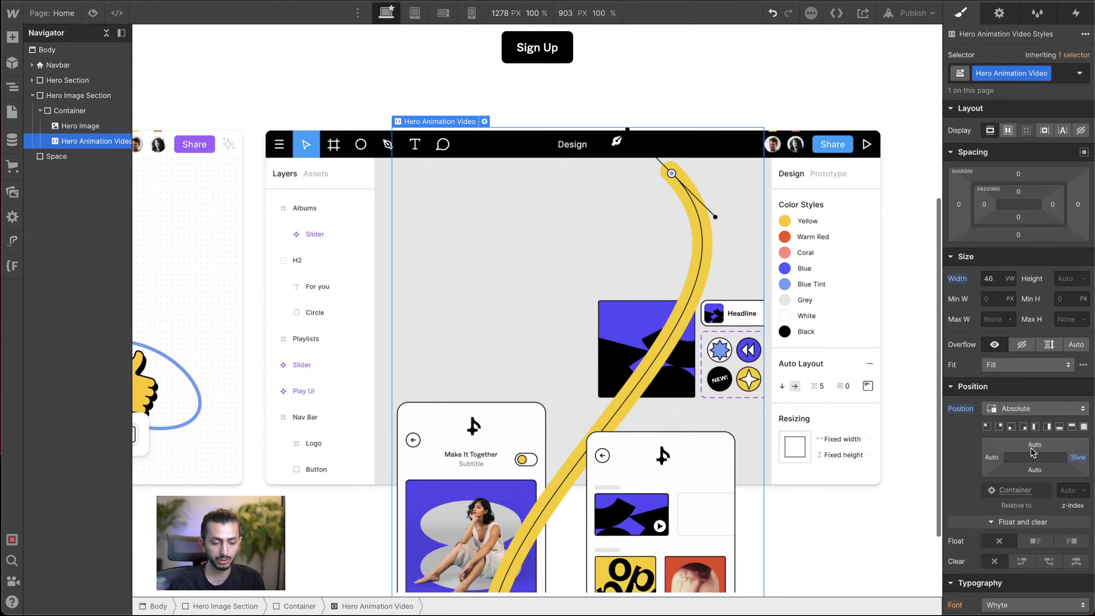
left_click(1074, 458)
type("14.5")
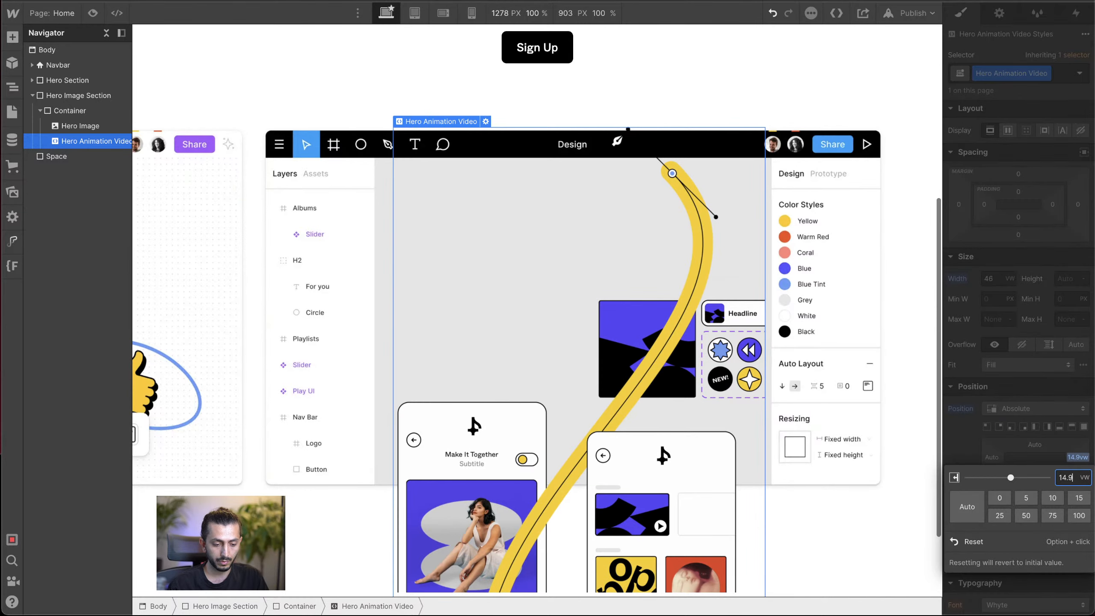
key("alt+Down")
key("alt+Down")
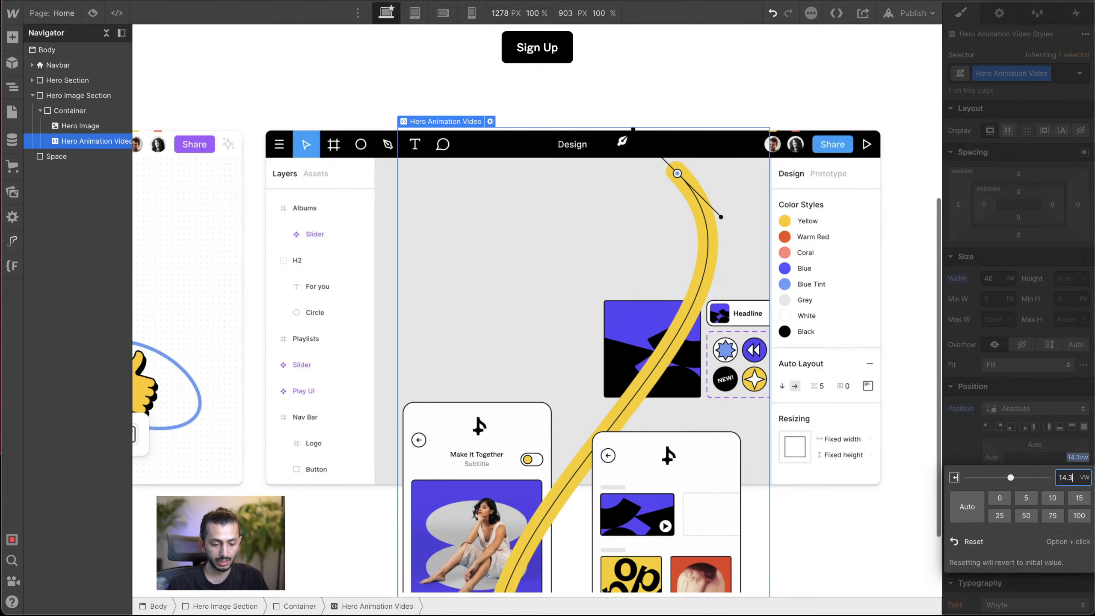
key("alt+Down")
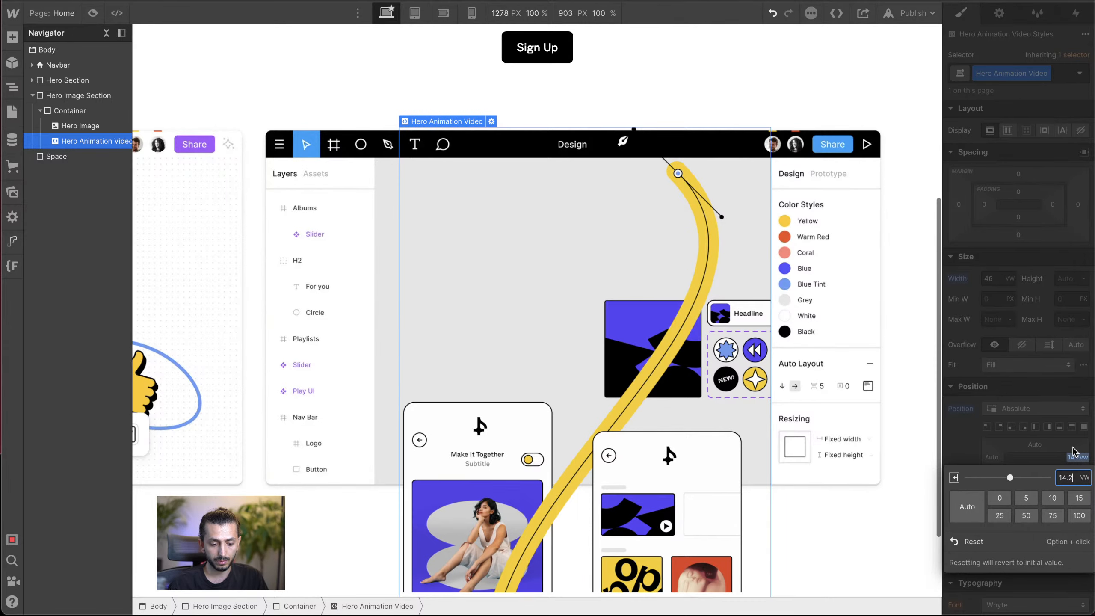
left_click_drag(938, 374, 830, 400)
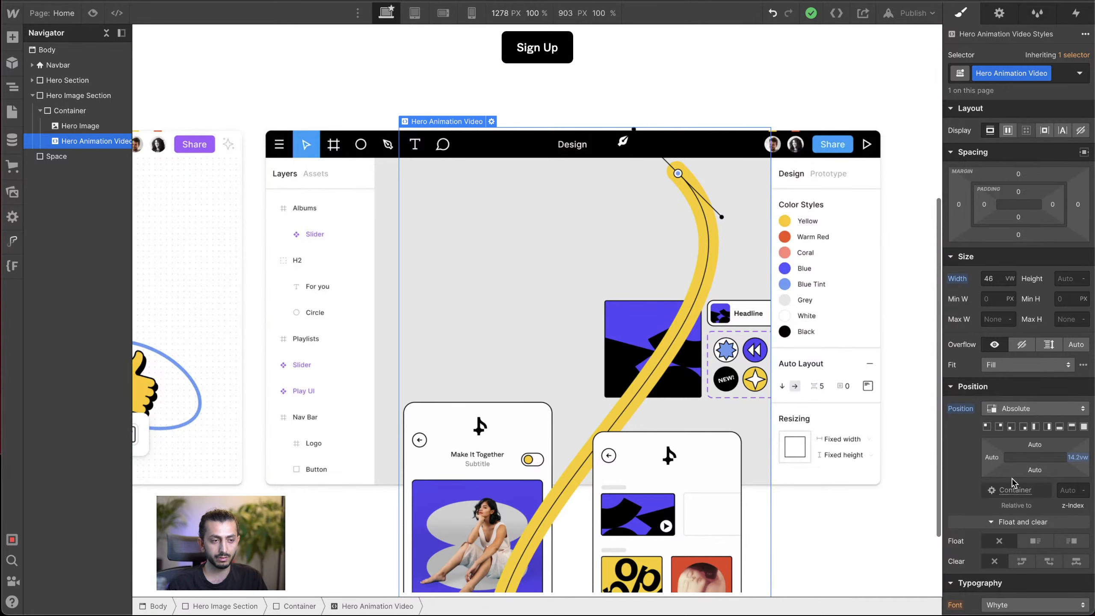
Step: Try a top offset of -200 PX on the Hero Animation Video, check it at a narrower canvas width, and reset it
left_click(1035, 446)
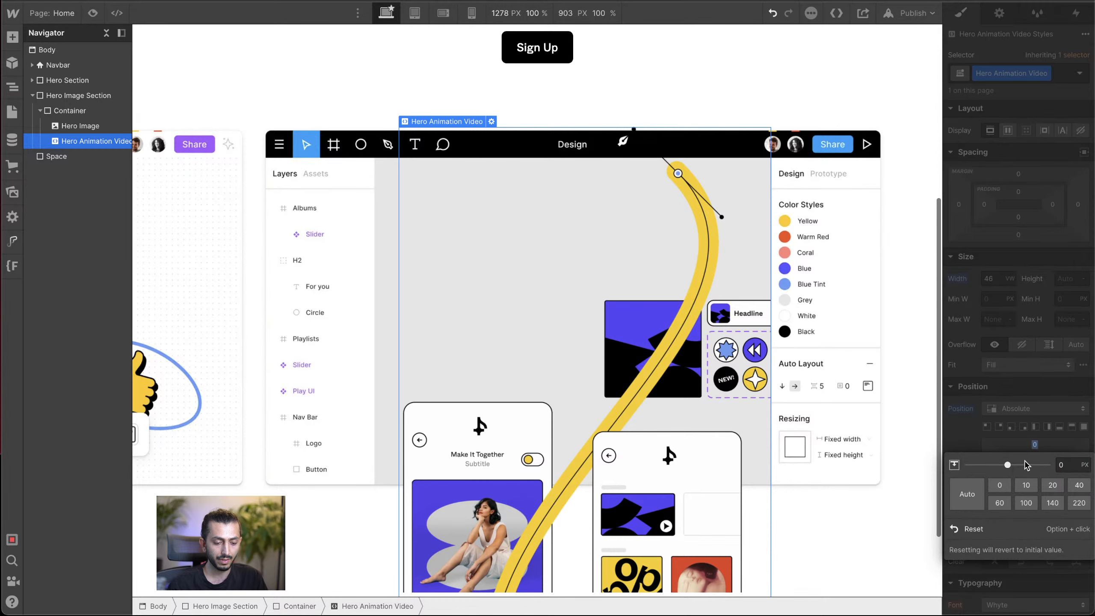
left_click_drag(1004, 472, 917, 462)
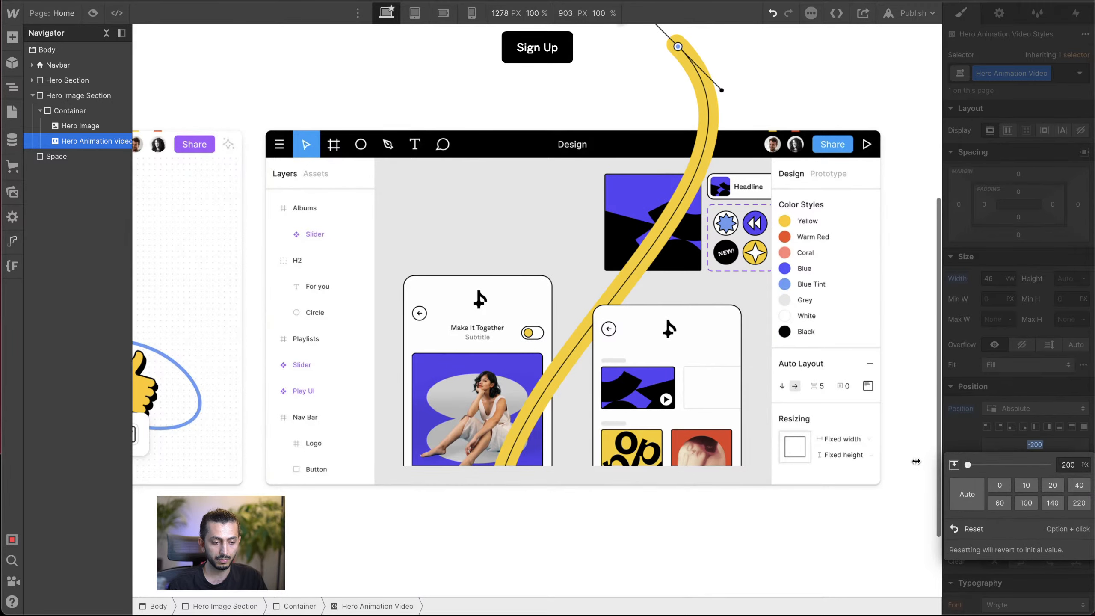
left_click(946, 448)
left_click_drag(939, 449, 905, 457)
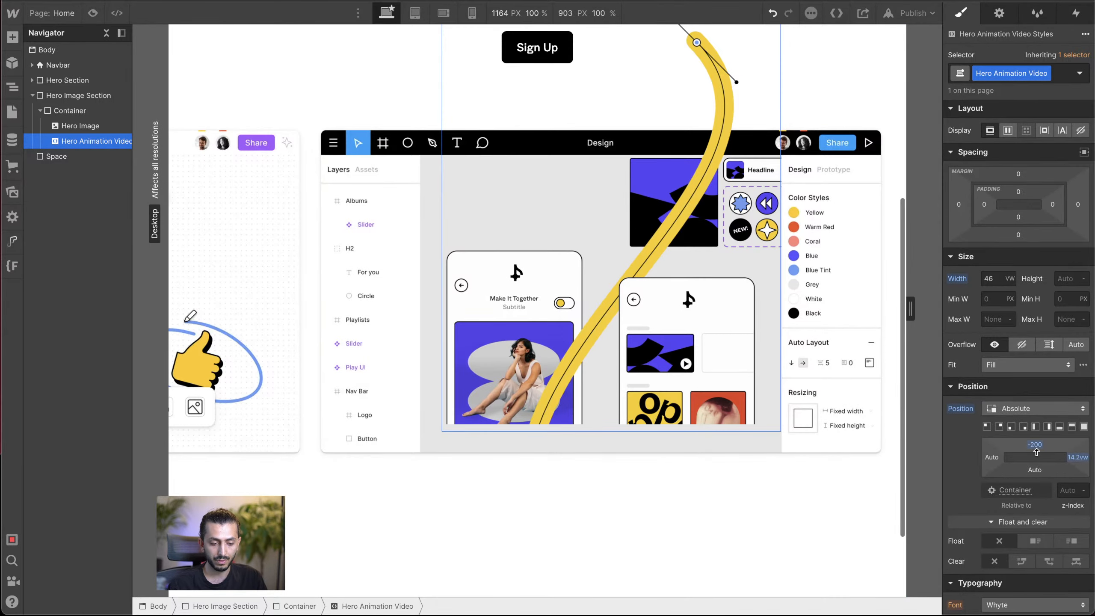
left_click(1040, 450, "alt")
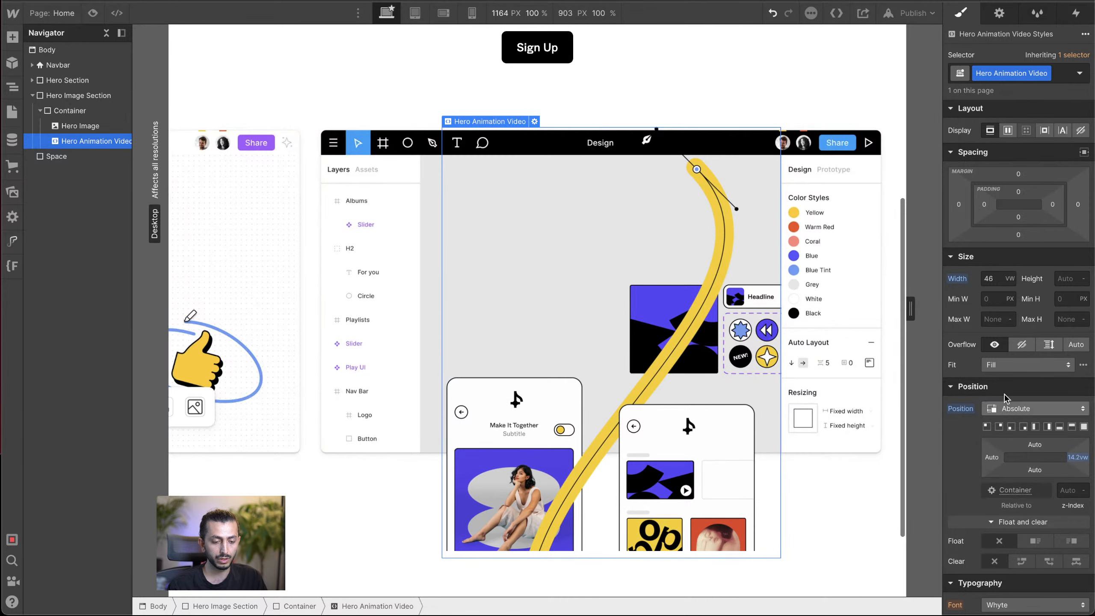
Step: Set the Hero Animation Video's bottom offset to -45.1 VW, checking its alignment with the hero image at a narrower canvas width
left_click(1035, 470)
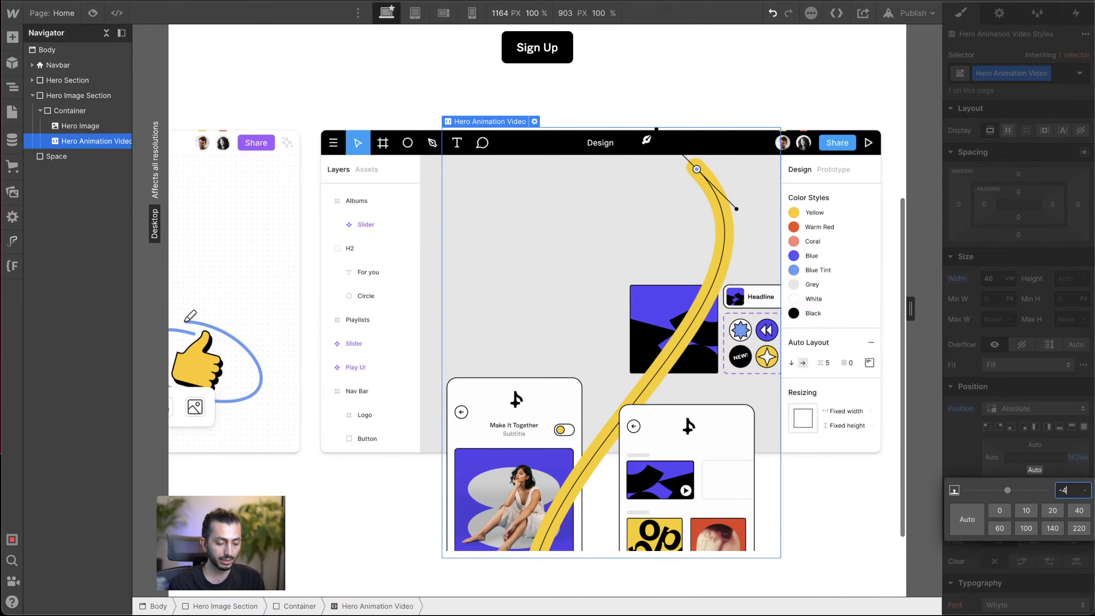
key("Return")
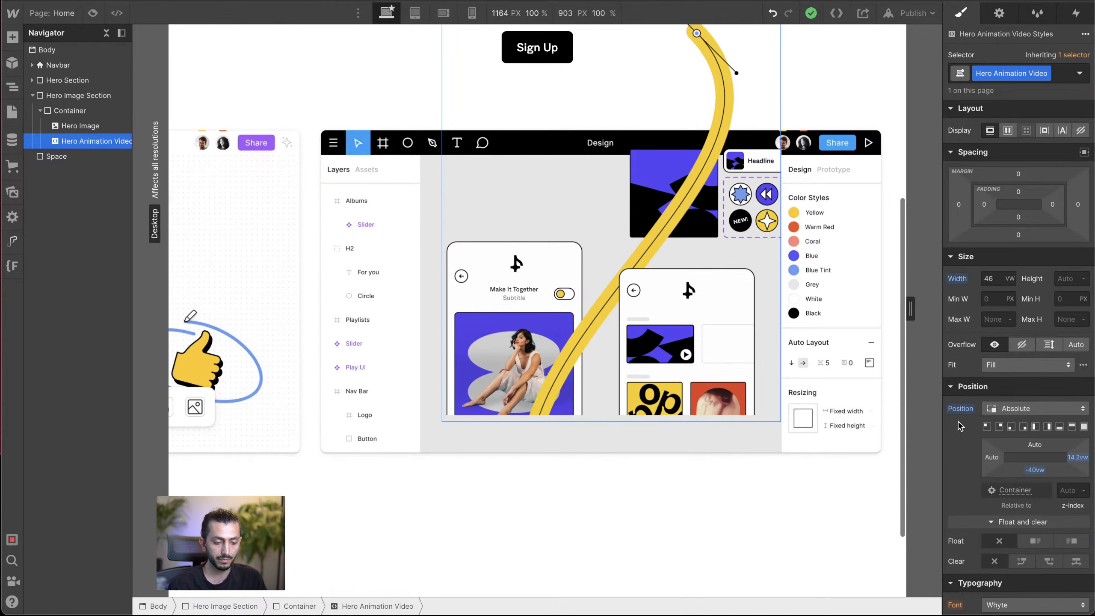
left_click_drag(911, 308, 876, 363)
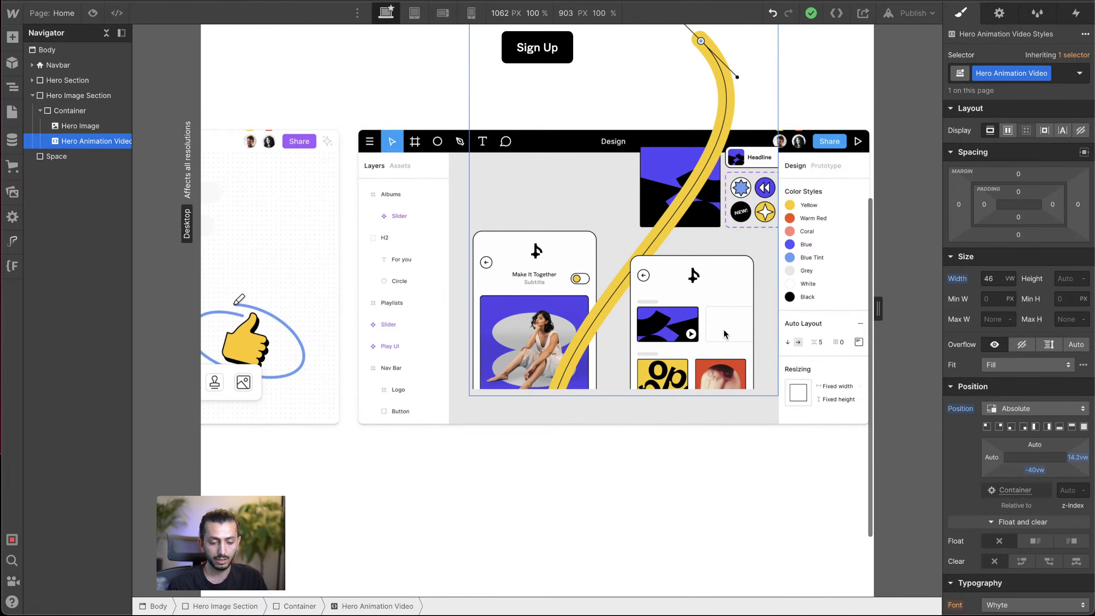
left_click_drag(1035, 470, 1050, 505)
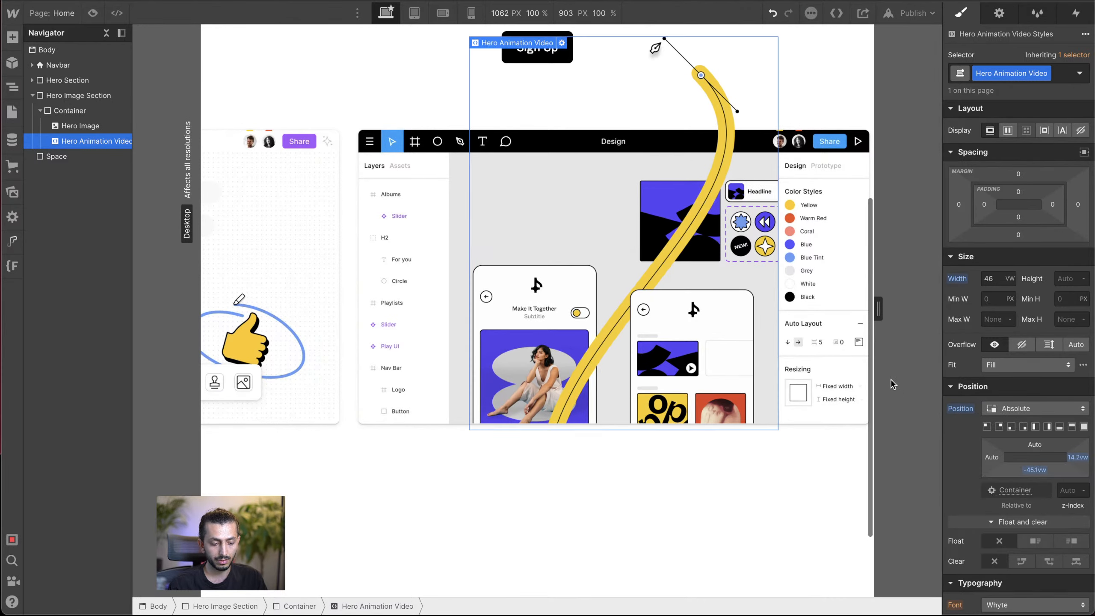
left_click_drag(878, 313, 1022, 304)
Step: Preview the page to check how the hero animation video sits over the hero image, and return to editing
scroll(811, 329, "up", 6)
scroll(551, 167, "up", 1)
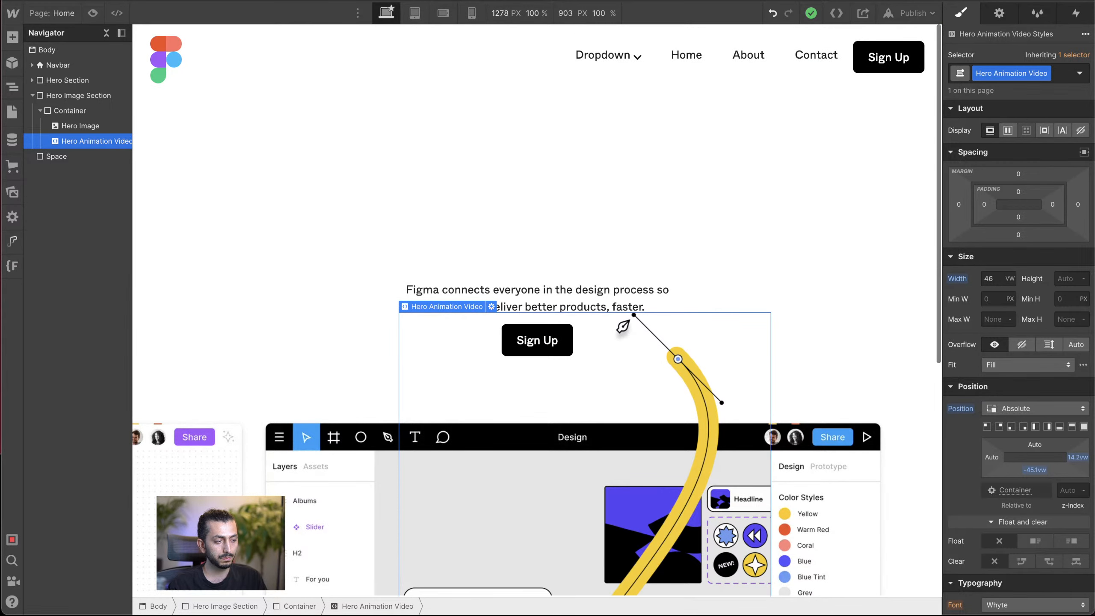
left_click(92, 13)
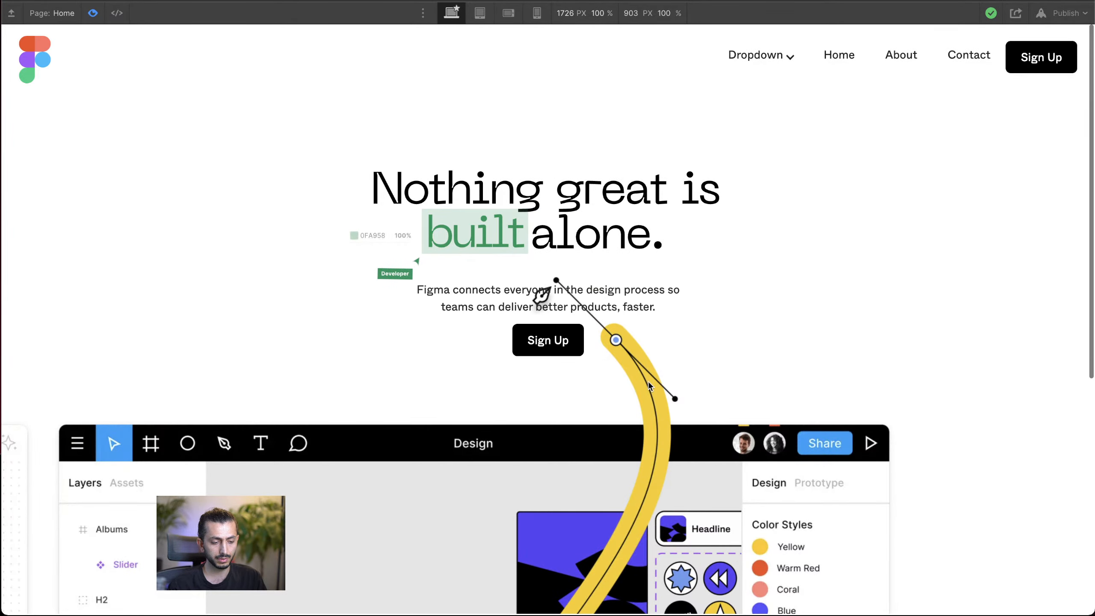
scroll(729, 405, "down", 8)
scroll(729, 404, "up", 4)
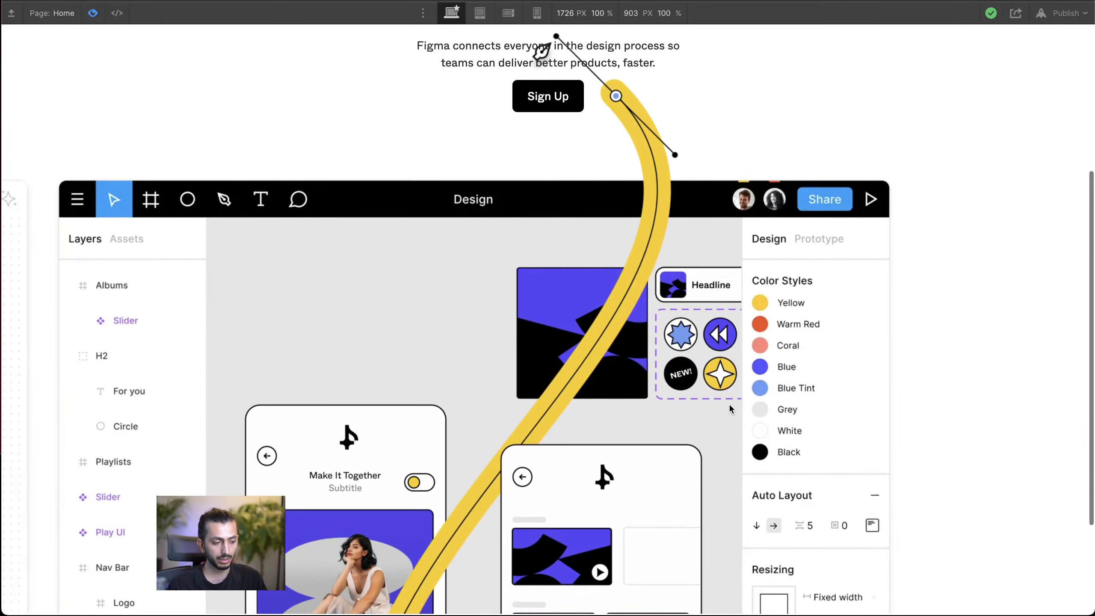
left_click(92, 14)
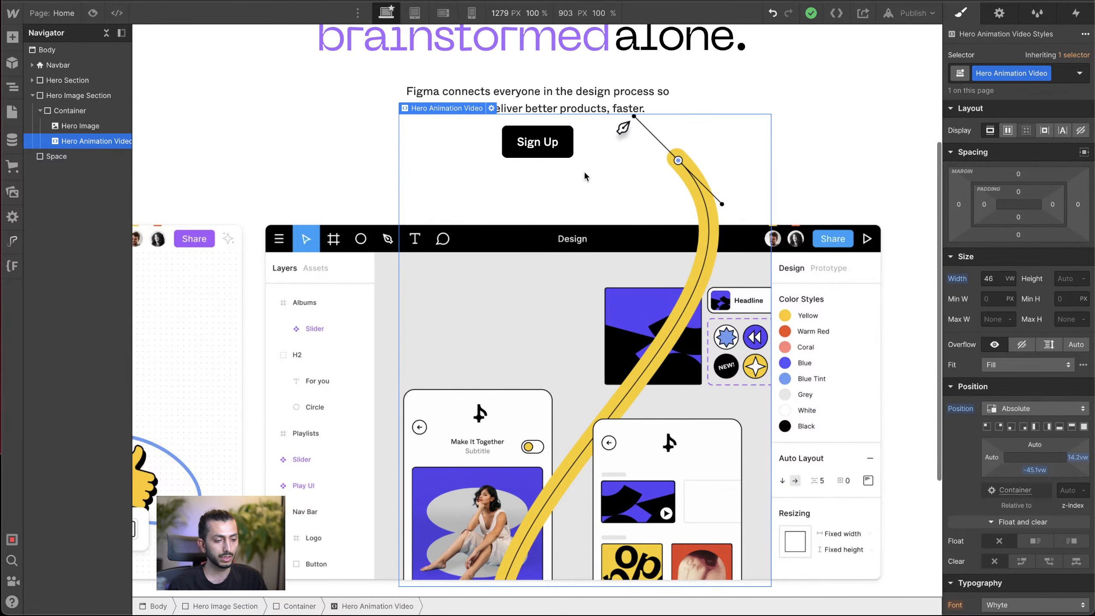
Step: Examine the video's overlap with the hero image and the styles of the Space, Hero Animation Video and Container elements
scroll(585, 176, "down", 5)
scroll(711, 194, "up", 1)
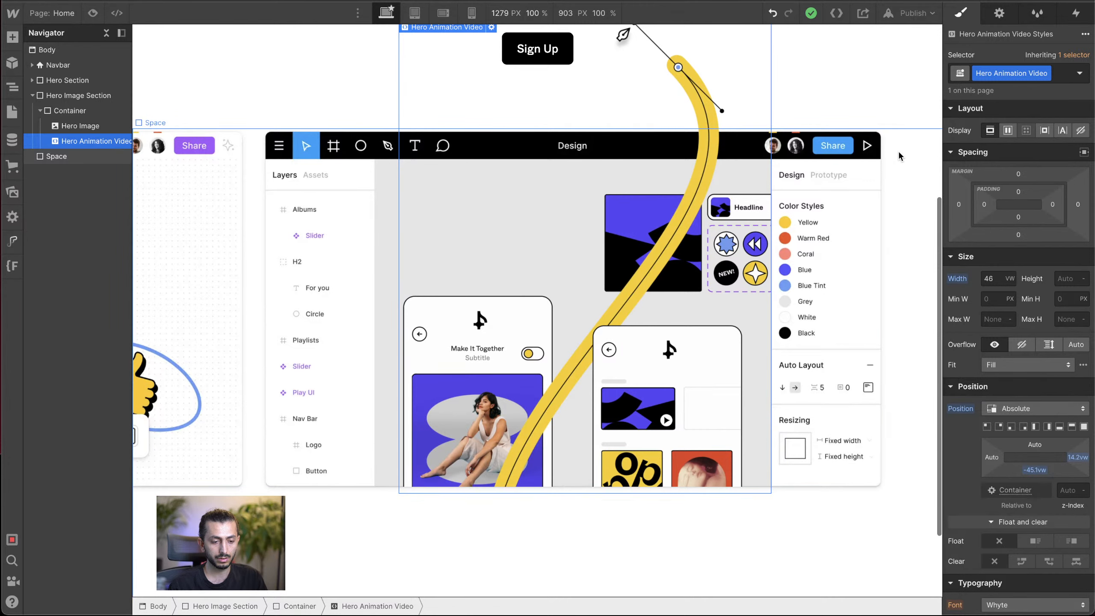
left_click(883, 154)
scroll(885, 158, "up", 2)
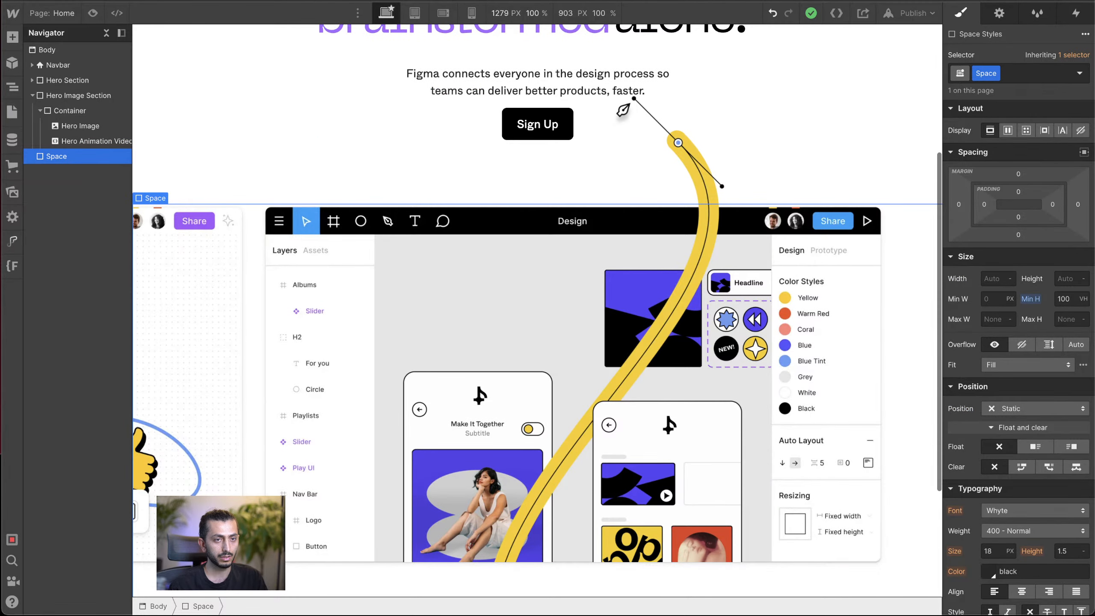
scroll(903, 295, "up", 1)
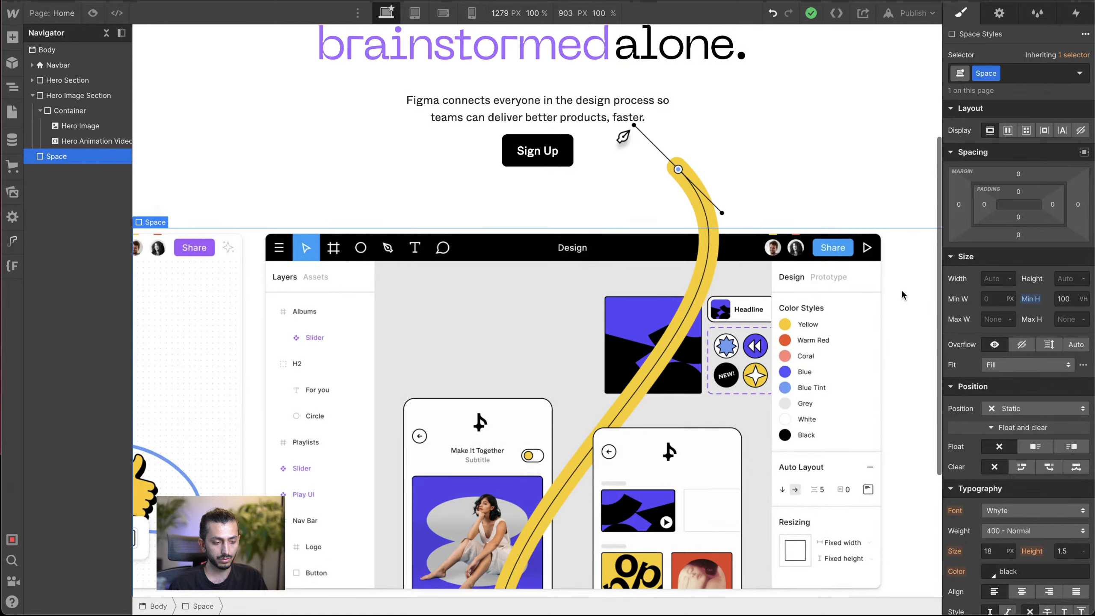
scroll(902, 290, "down", 2)
left_click(93, 141)
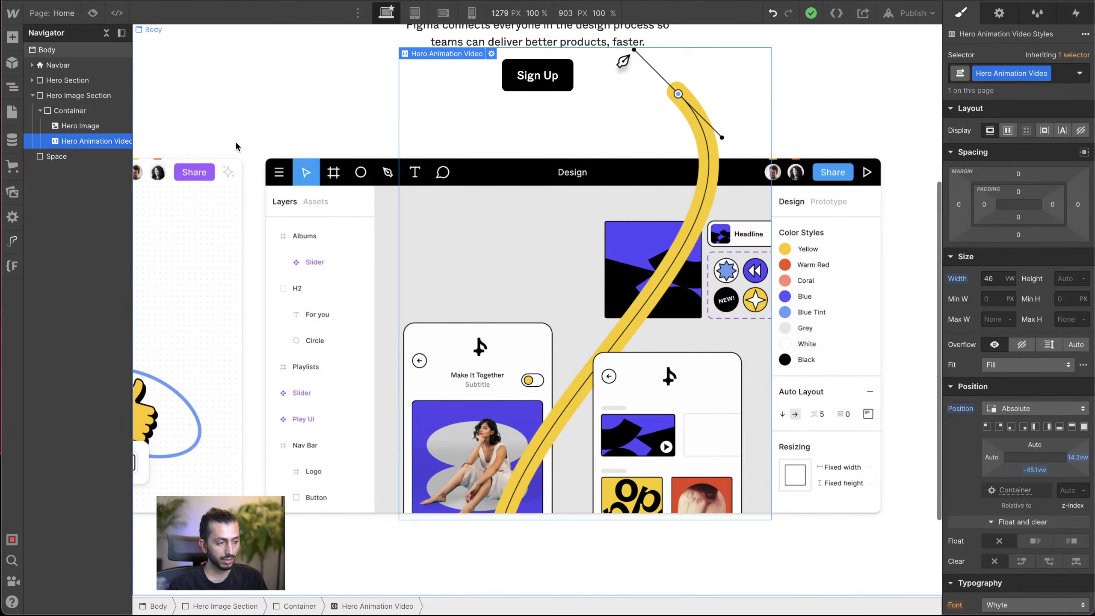
left_click(88, 112)
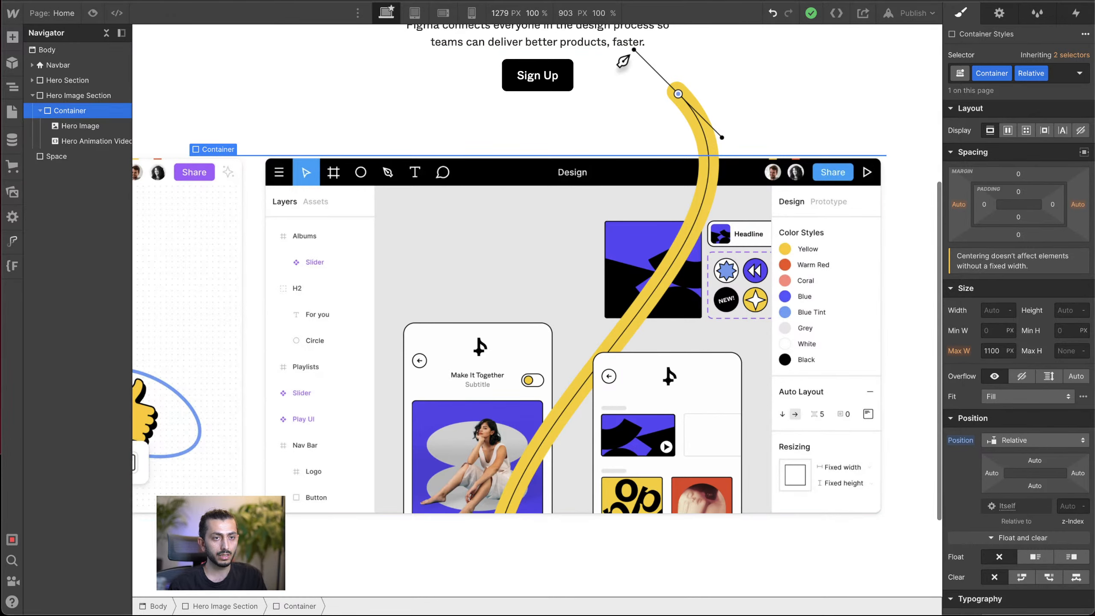
scroll(891, 174, "down", 2)
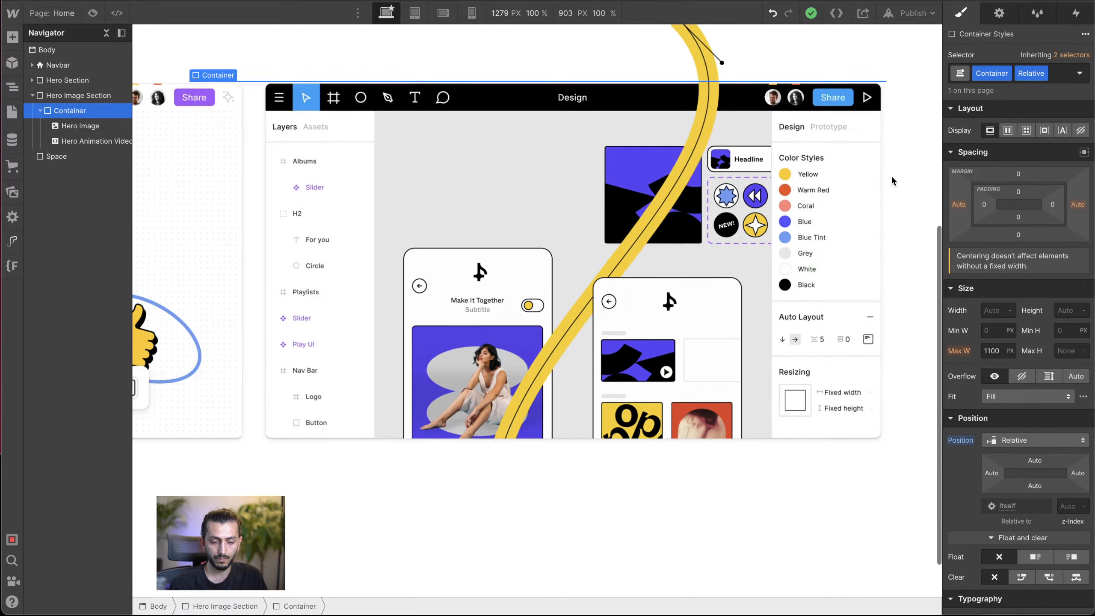
scroll(892, 175, "up", 3)
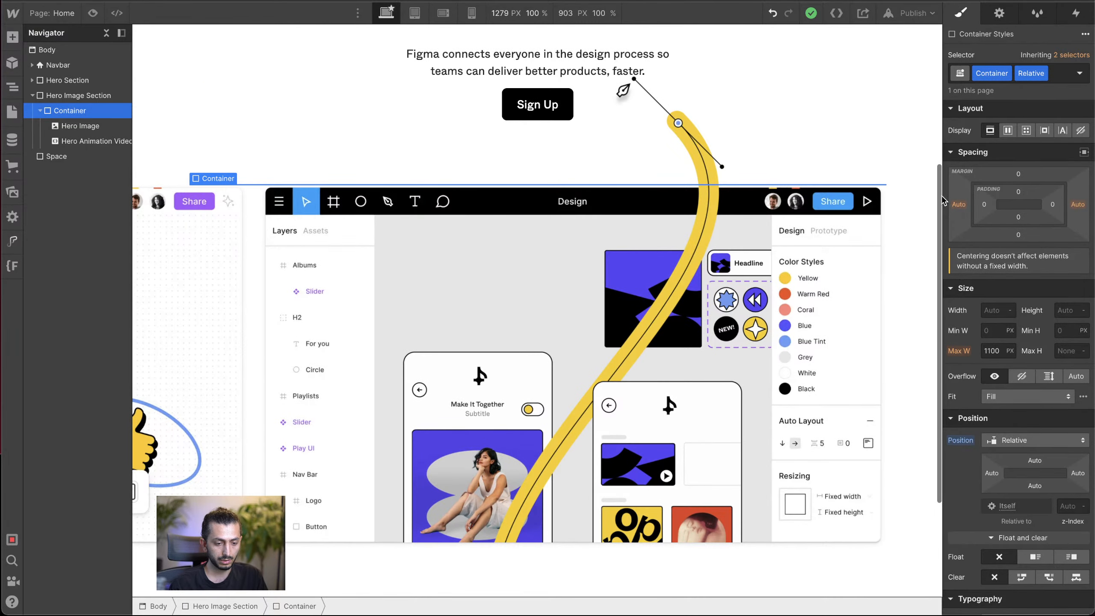
Step: Preview the hero animation at canvas widths from 992 to 1702 PX to check its alignment, and return to editing
left_click_drag(940, 200, 777, 220)
left_click(93, 13)
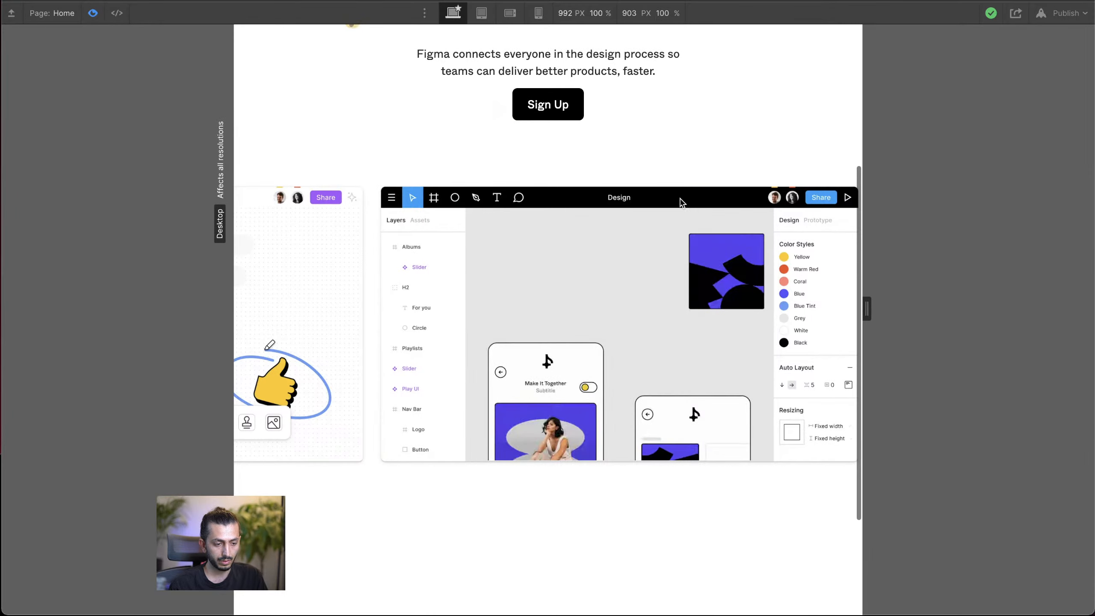
left_click_drag(868, 306, 948, 308)
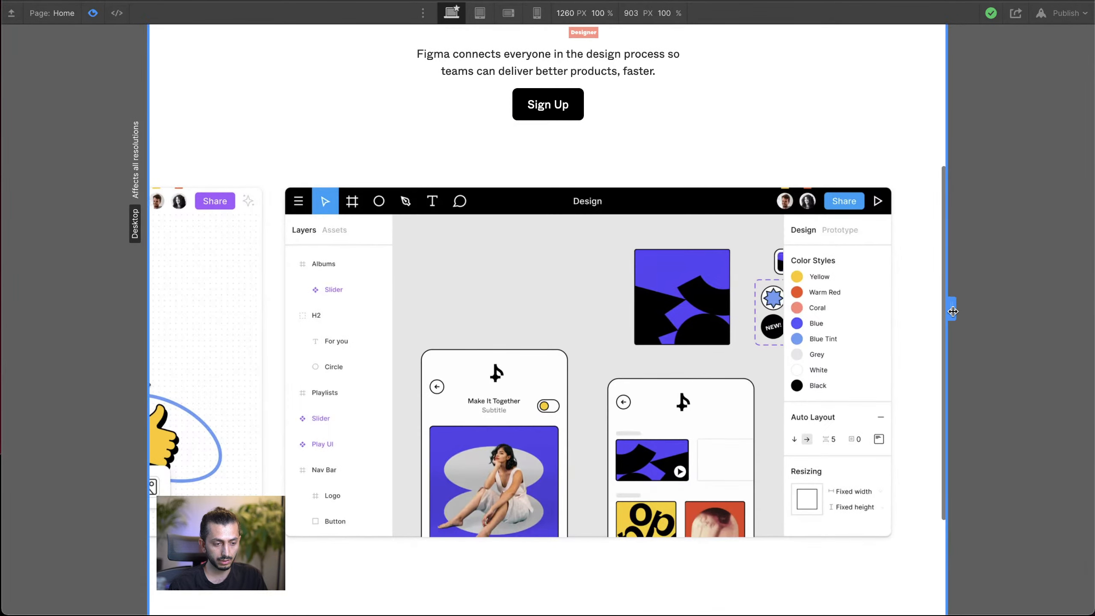
scroll(838, 249, "up", 5)
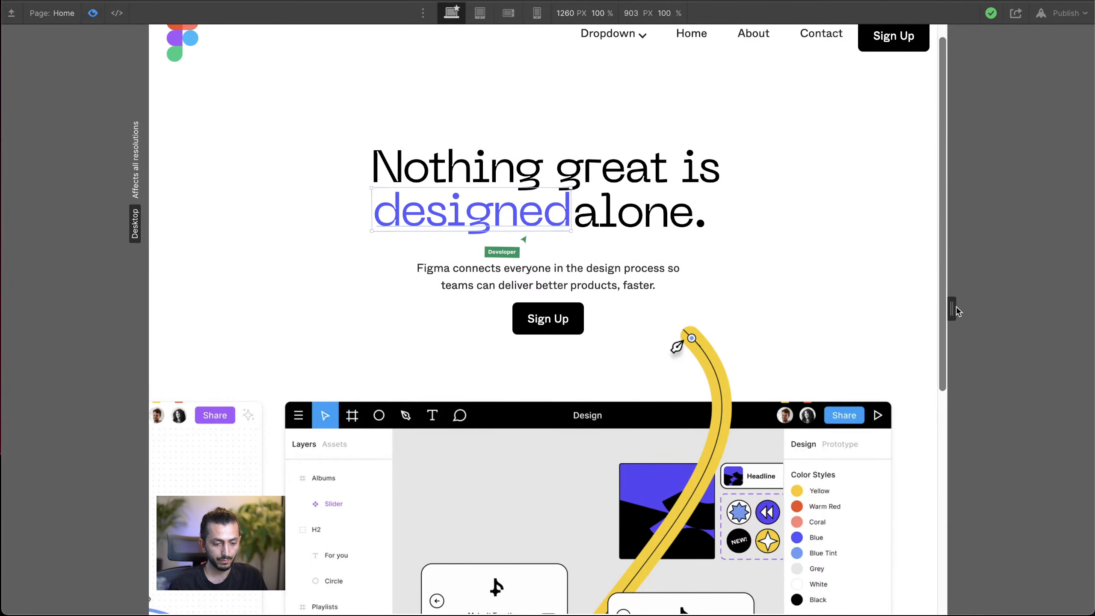
left_click_drag(953, 306, 1090, 307)
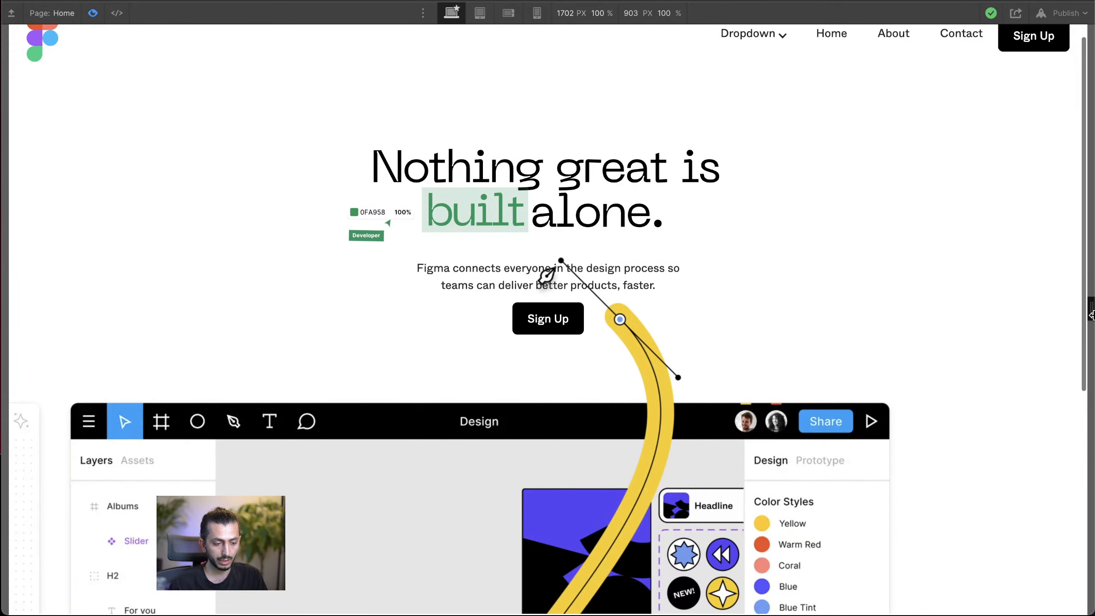
left_click(93, 12)
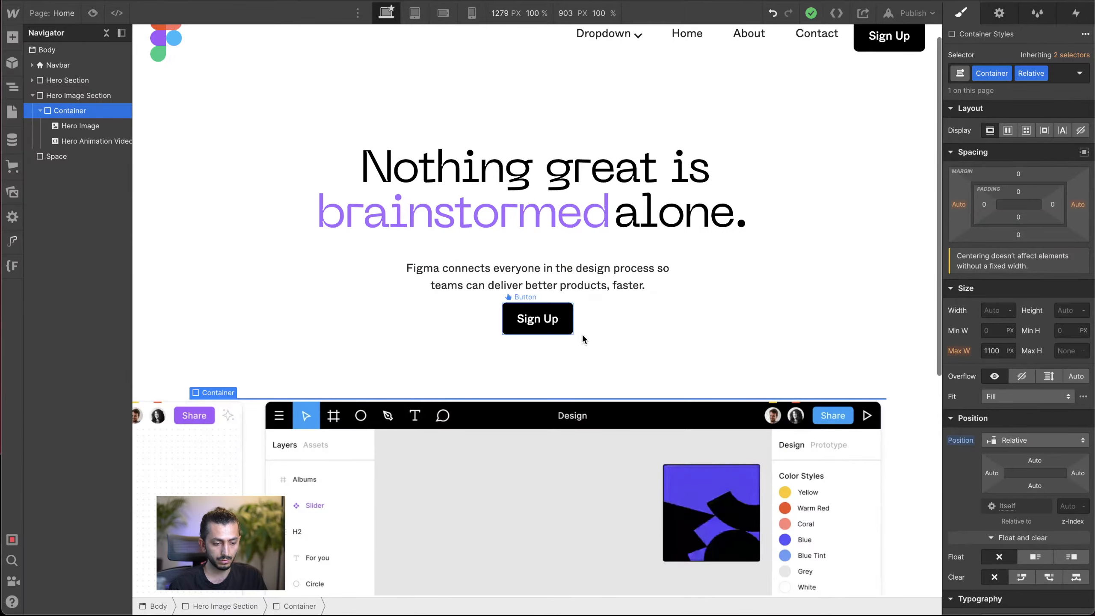
Step: Check the Container styles and set the Hero Image's fit to Contain
scroll(815, 391, "down", 5)
left_click(815, 391)
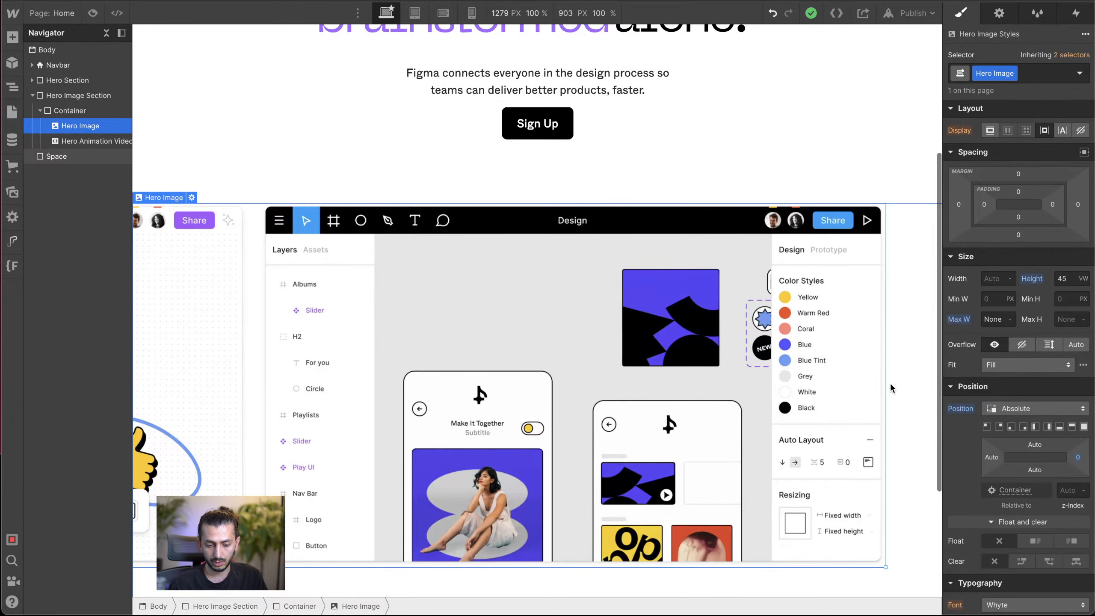
left_click(89, 108)
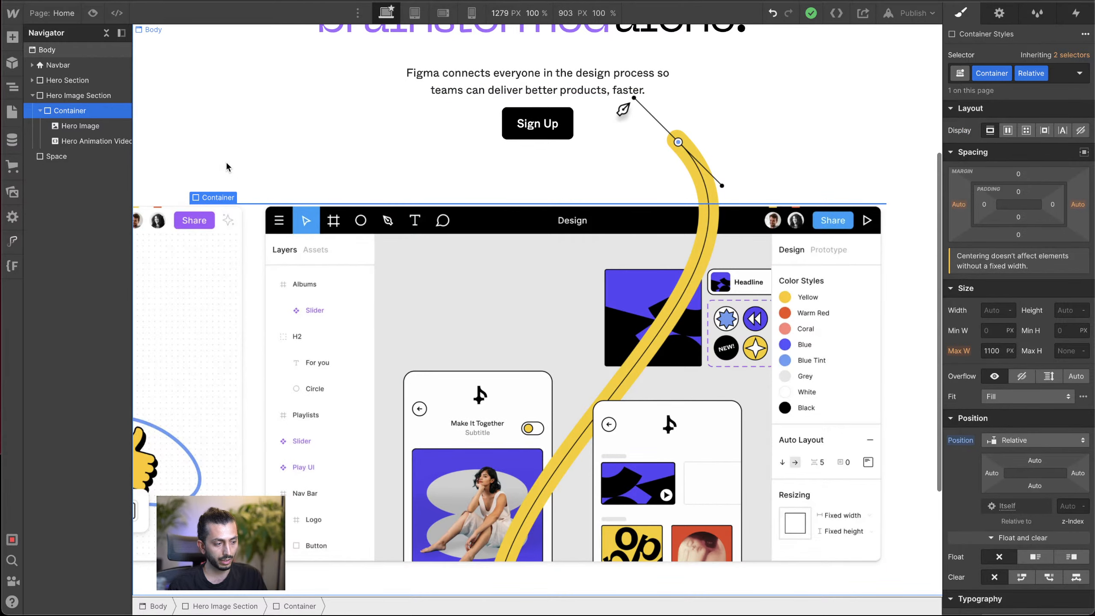
scroll(756, 461, "down", 2)
scroll(755, 458, "up", 1)
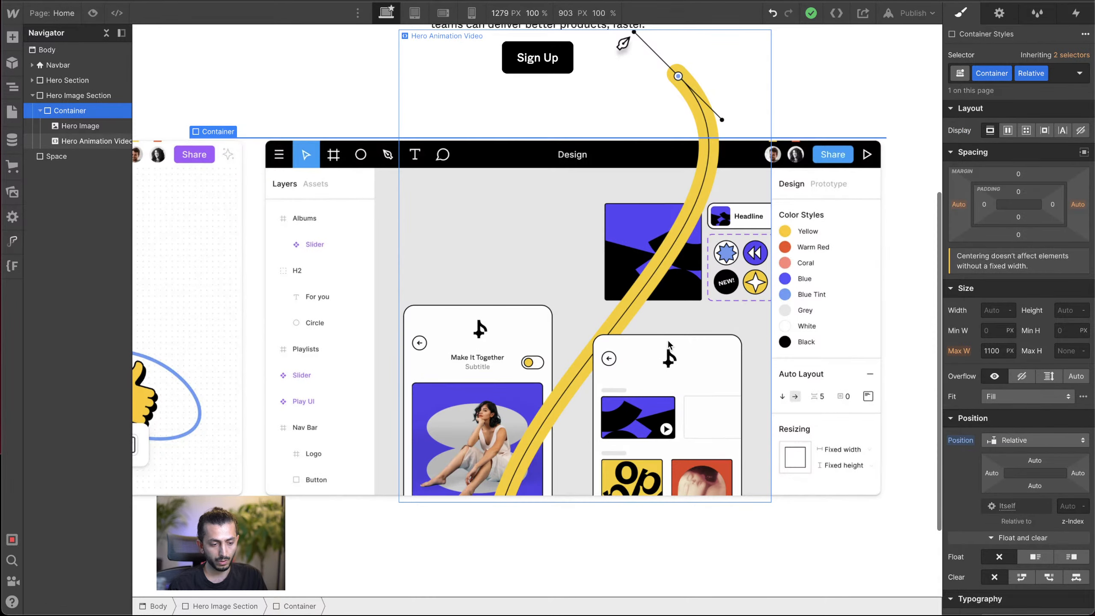
left_click(667, 340)
left_click(823, 341)
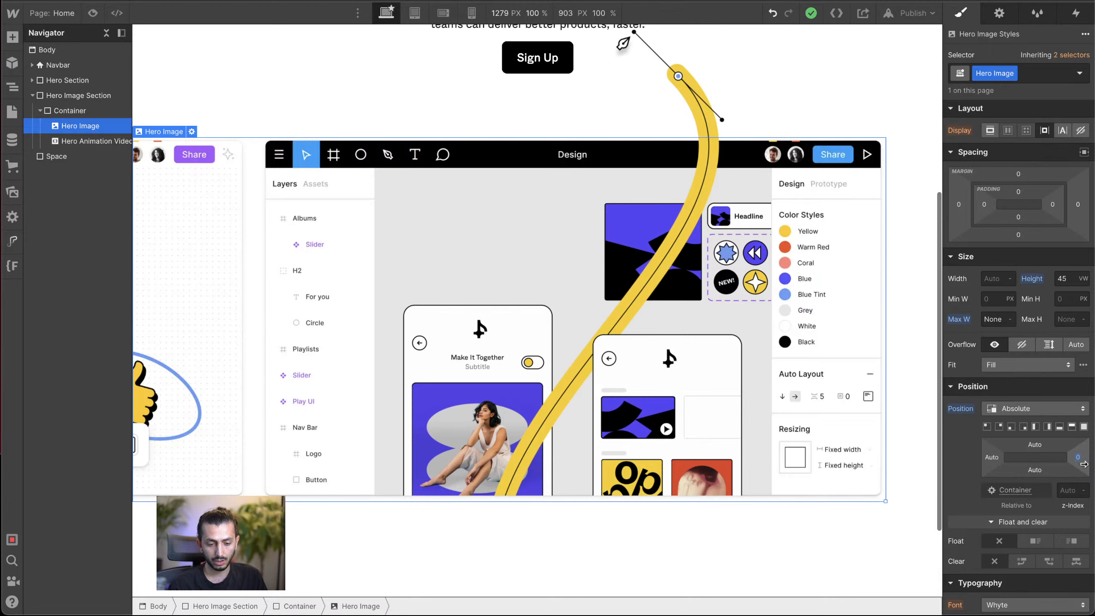
left_click(1031, 368)
left_click(1010, 385)
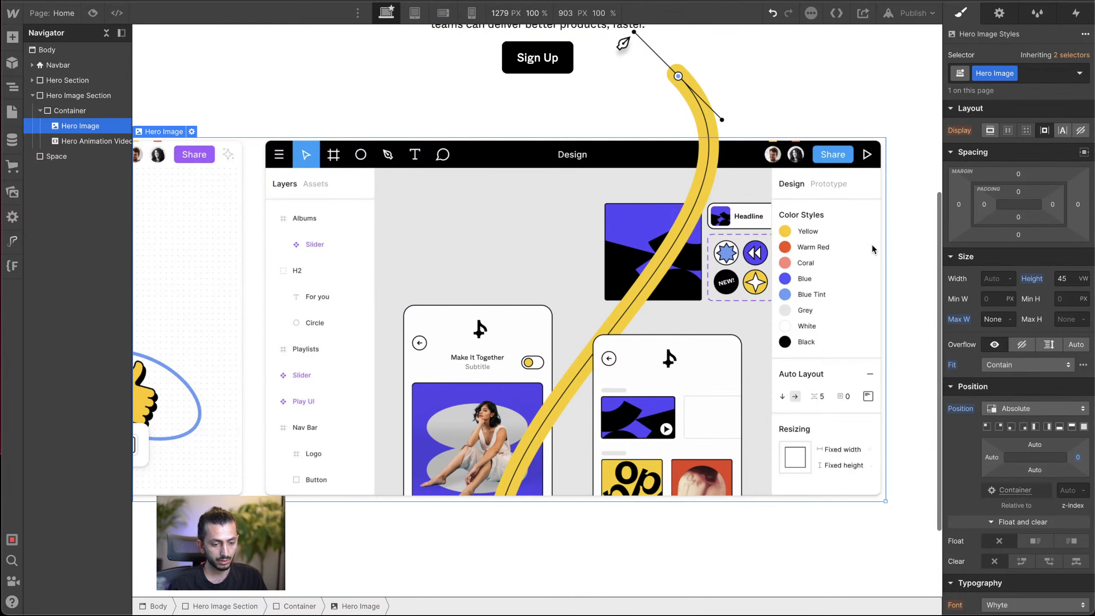
Step: Preview the hero image and animation at canvas widths of 1541 and 1533 PX, and return to editing
left_click(93, 13)
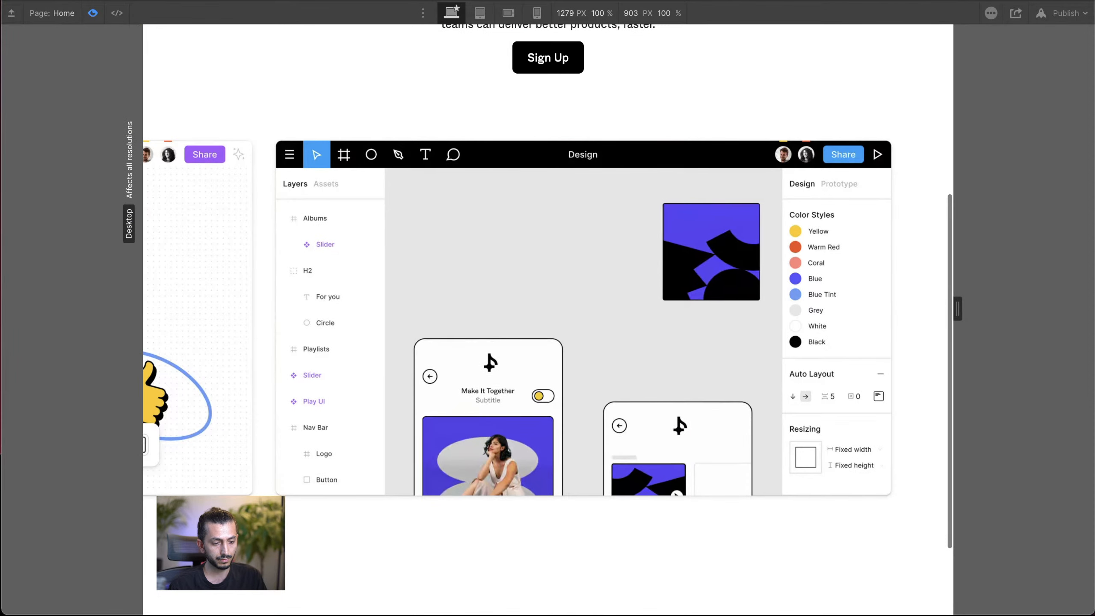
left_click_drag(957, 308, 1041, 308)
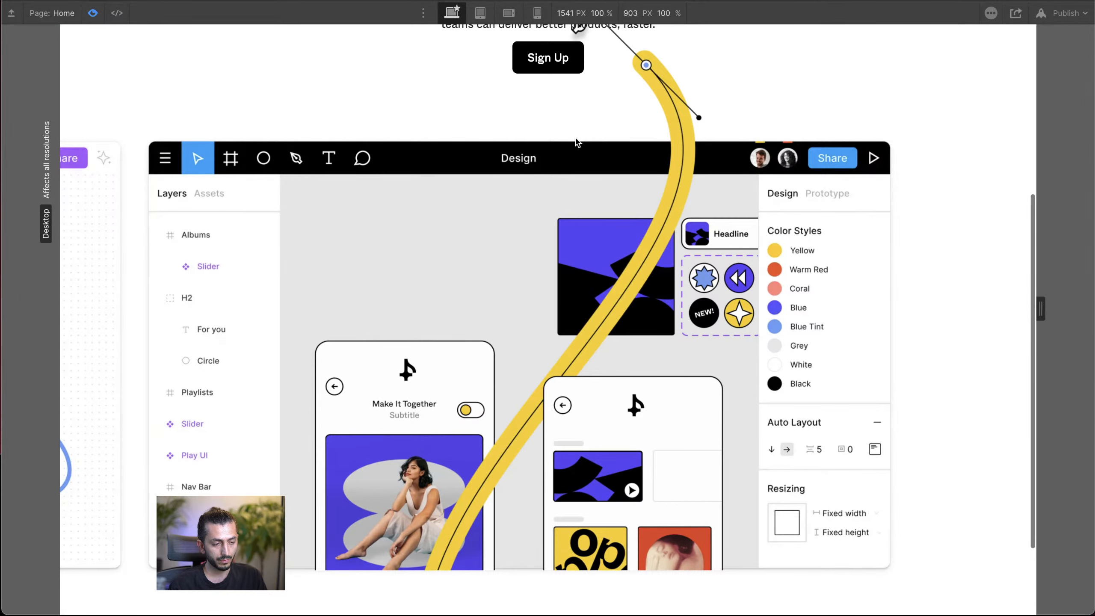
scroll(811, 260, "up", 4)
scroll(811, 260, "down", 1)
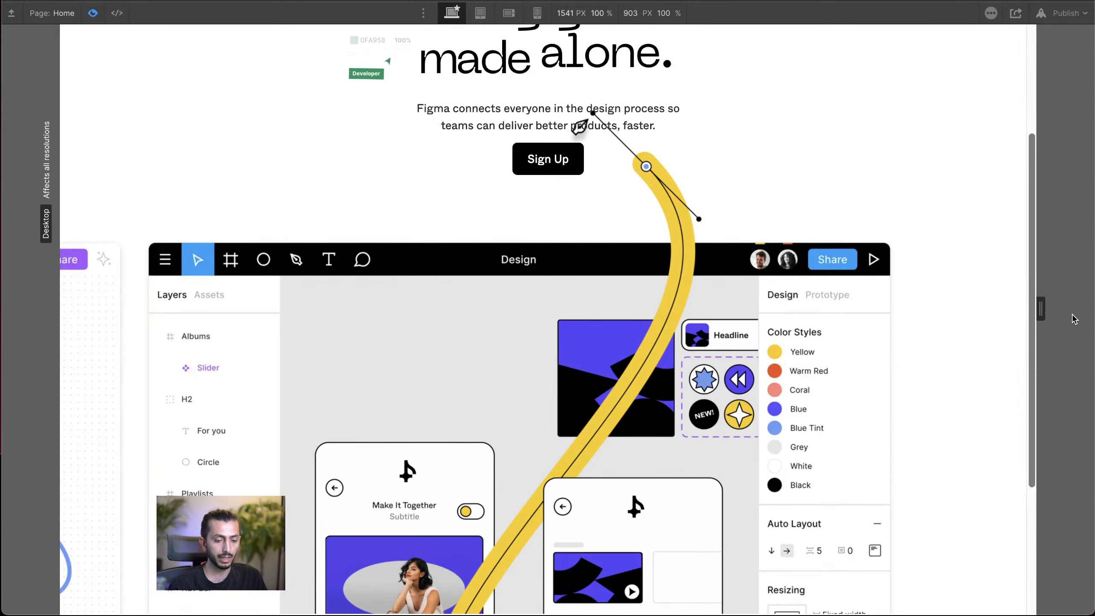
mouse_move(1041, 309)
left_mouse_down()
mouse_move(1090, 307)
mouse_move(938, 317)
mouse_move(1089, 308)
mouse_move(1039, 308)
left_mouse_up()
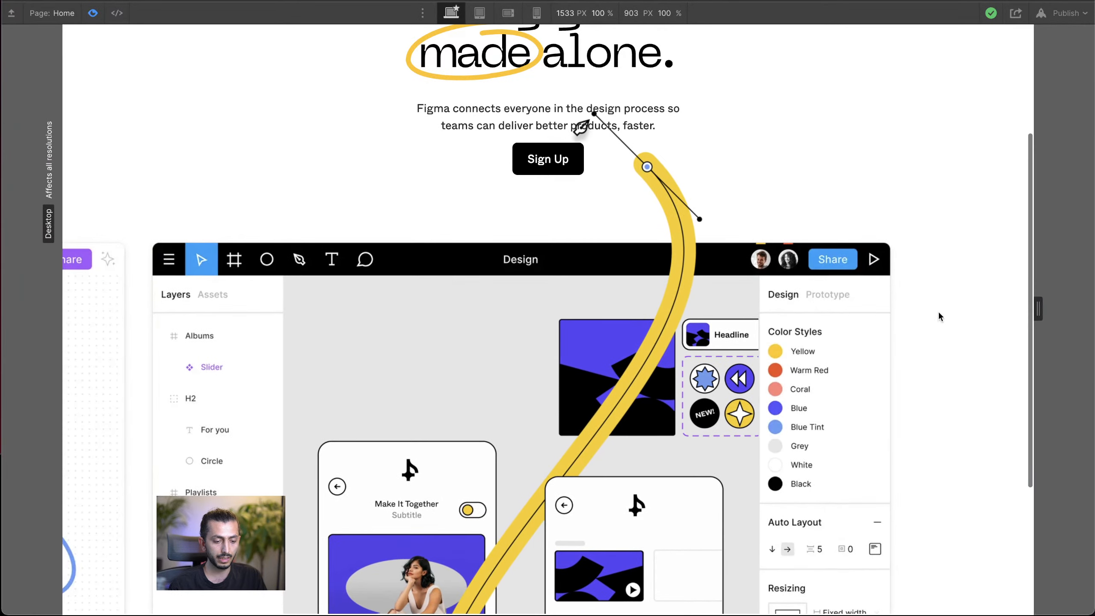
left_click(92, 13)
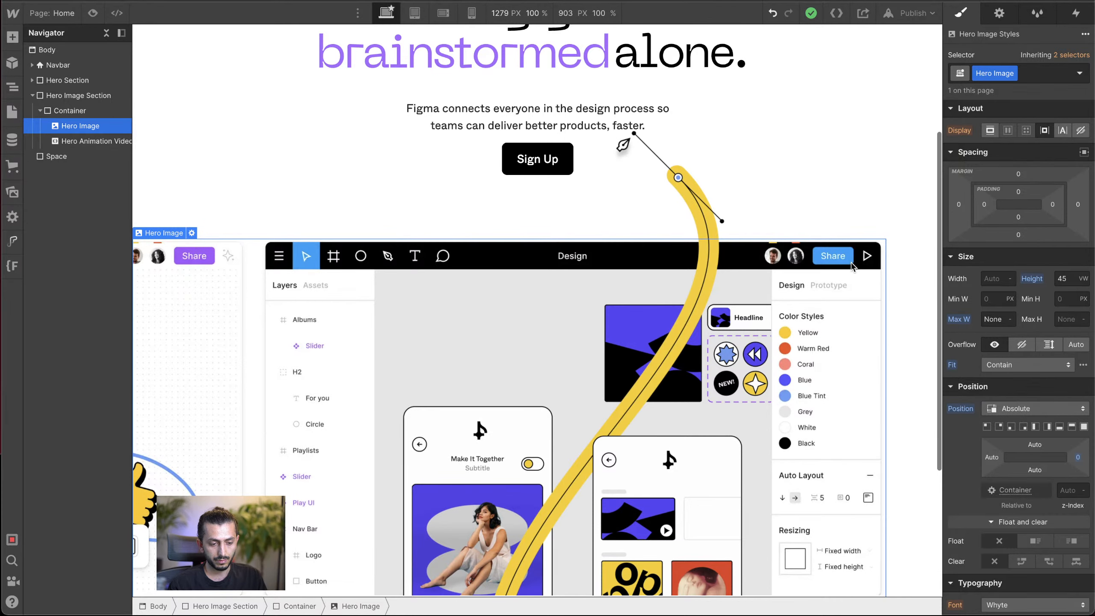
Step: Examine the area around and below the hero image and compare it with the original Figma homepage
left_click(899, 266)
scroll(825, 175, "down", 5)
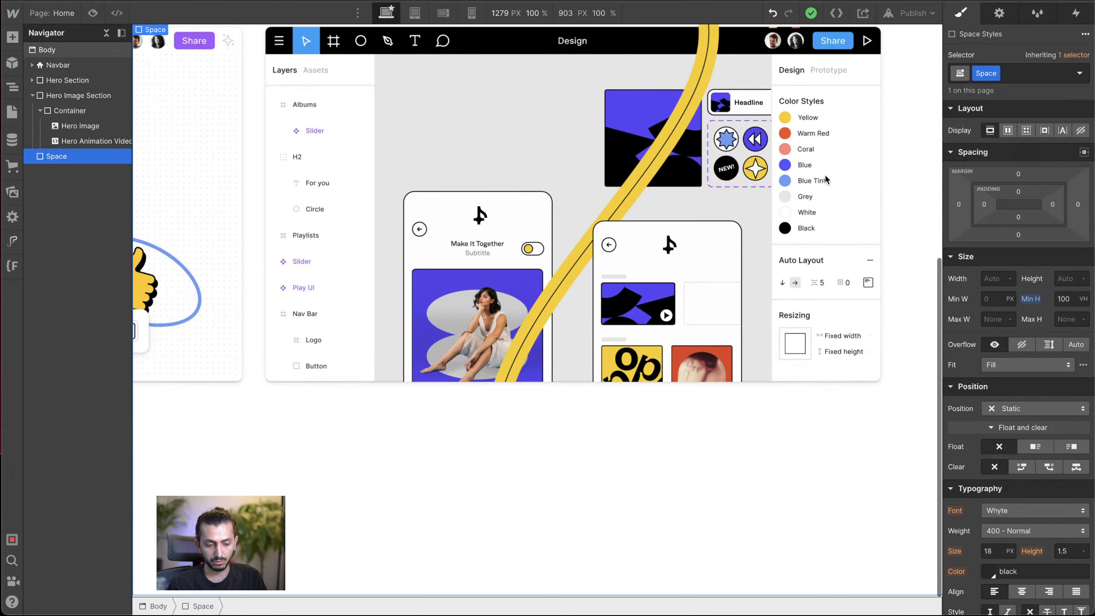
scroll(841, 118, "up", 3)
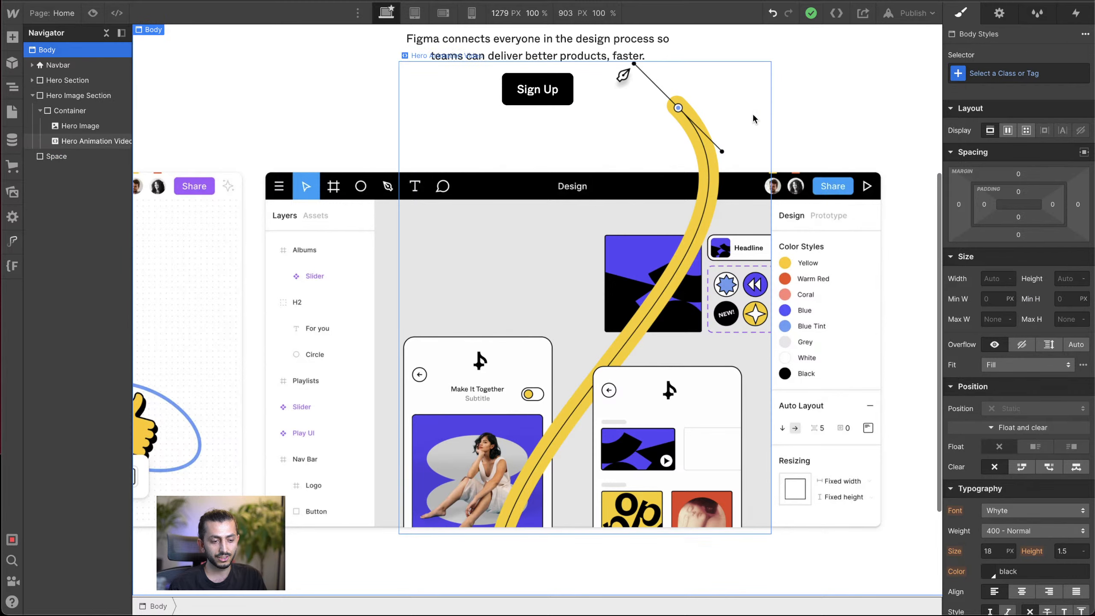
left_click(716, 122)
left_click(893, 207)
scroll(893, 207, "down", 3)
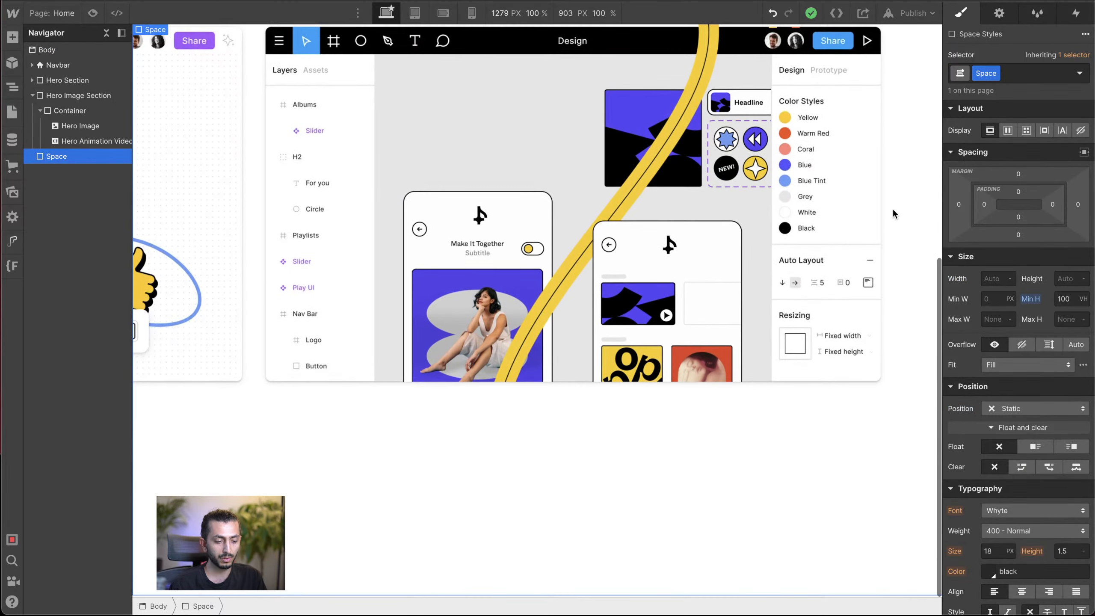
left_click(347, 2)
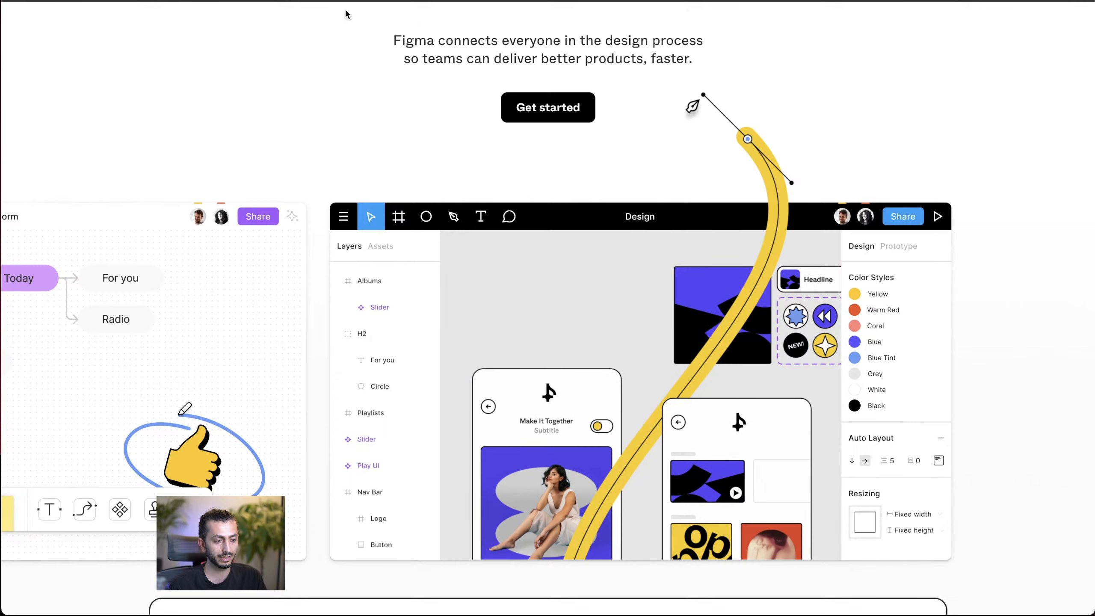
scroll(371, 283, "down", 7)
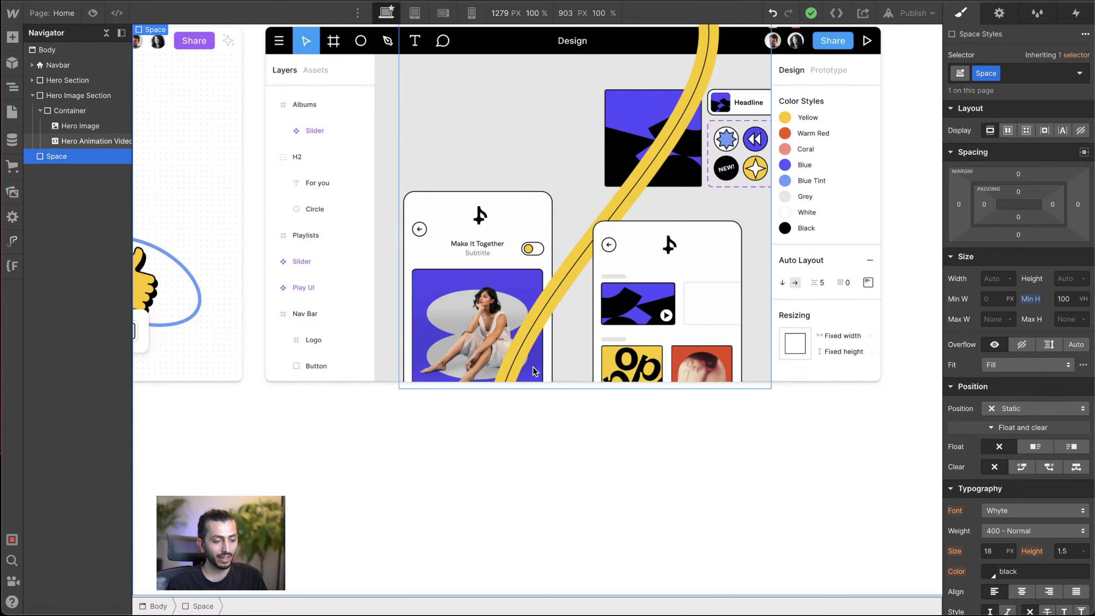
Step: Collapse the Hero Image Section in the page structure and add a Div Block to the Body
left_click(323, 371)
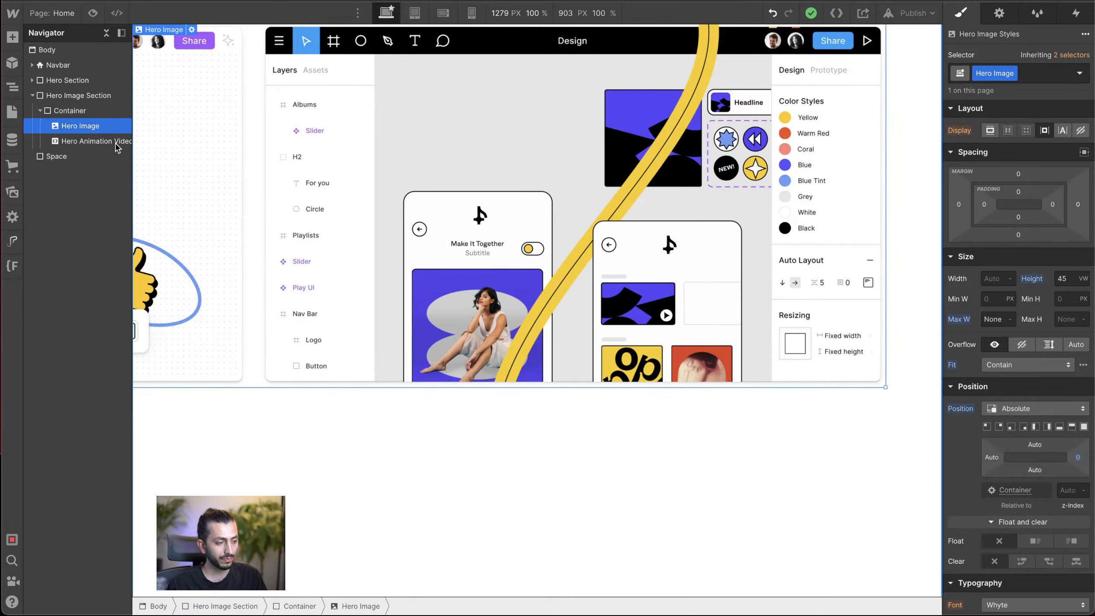
left_click(32, 96)
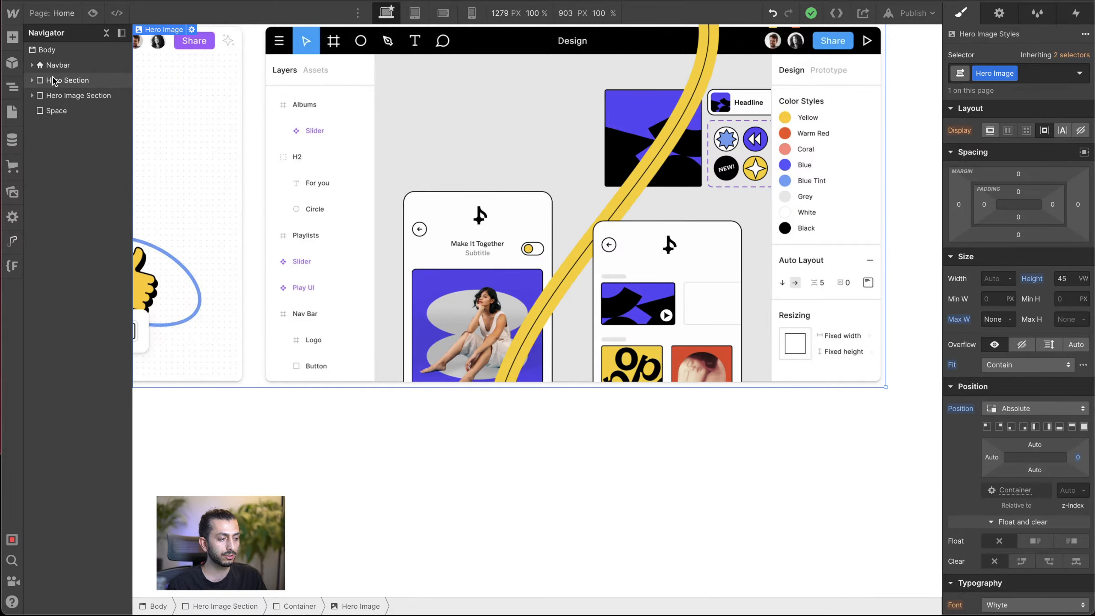
left_click(60, 50)
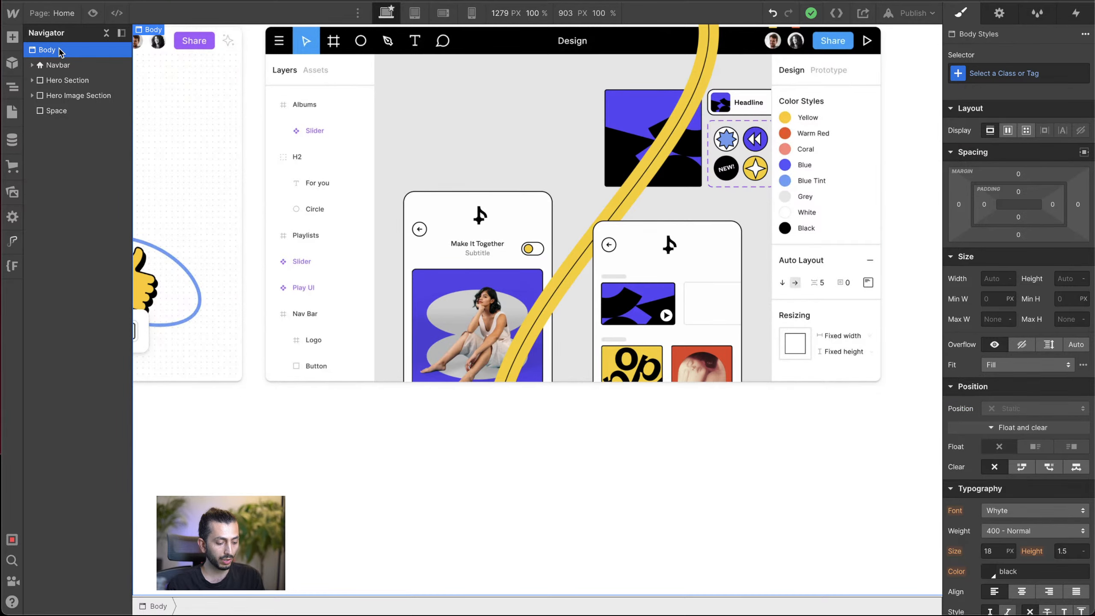
key("ctrl+e")
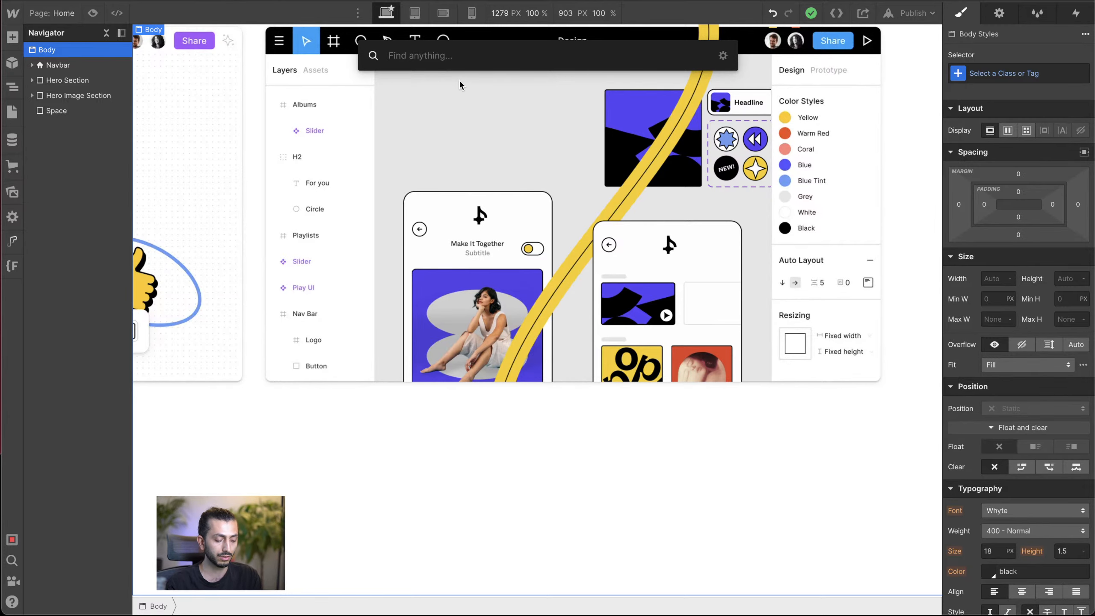
scroll(506, 194, "up", 5)
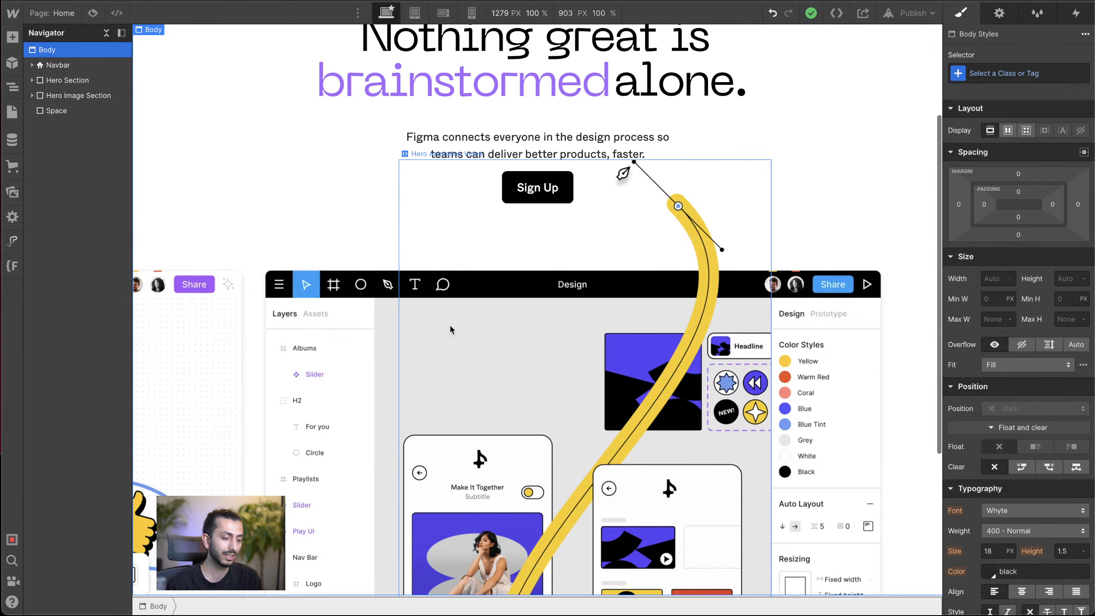
scroll(449, 323, "down", 5)
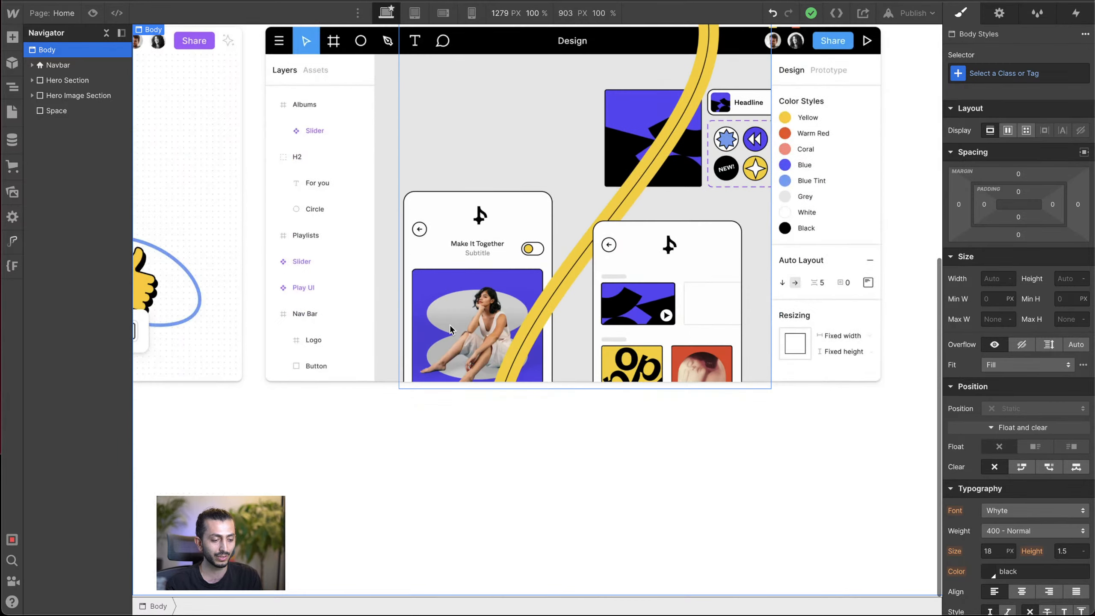
key("ctrl+e")
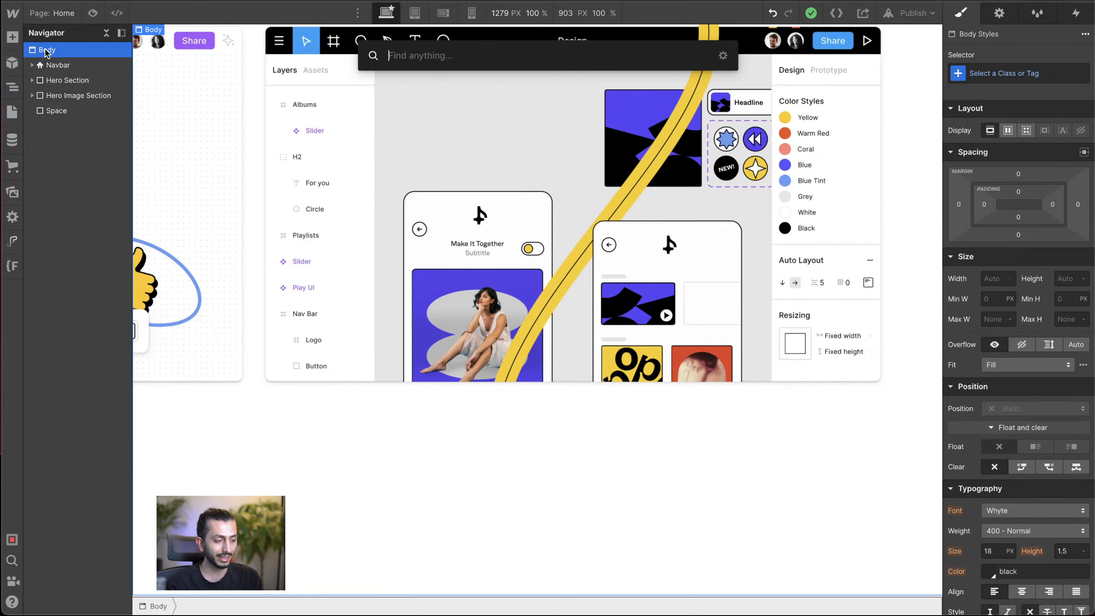
key("Return")
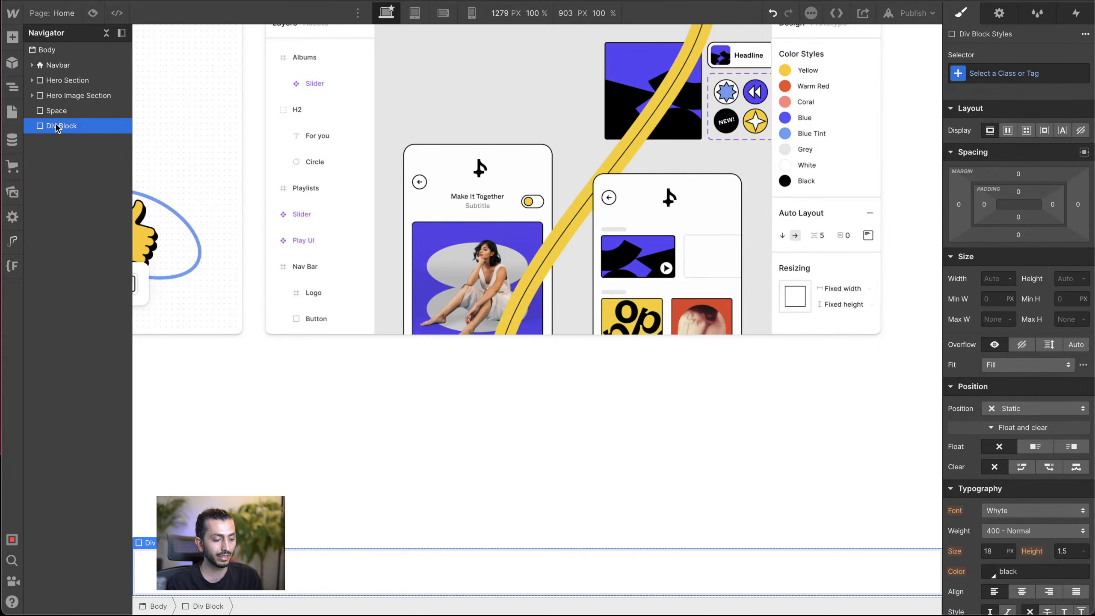
Step: Move the new Div Block above the Space element, directly after the Hero Image Section
left_click(477, 362)
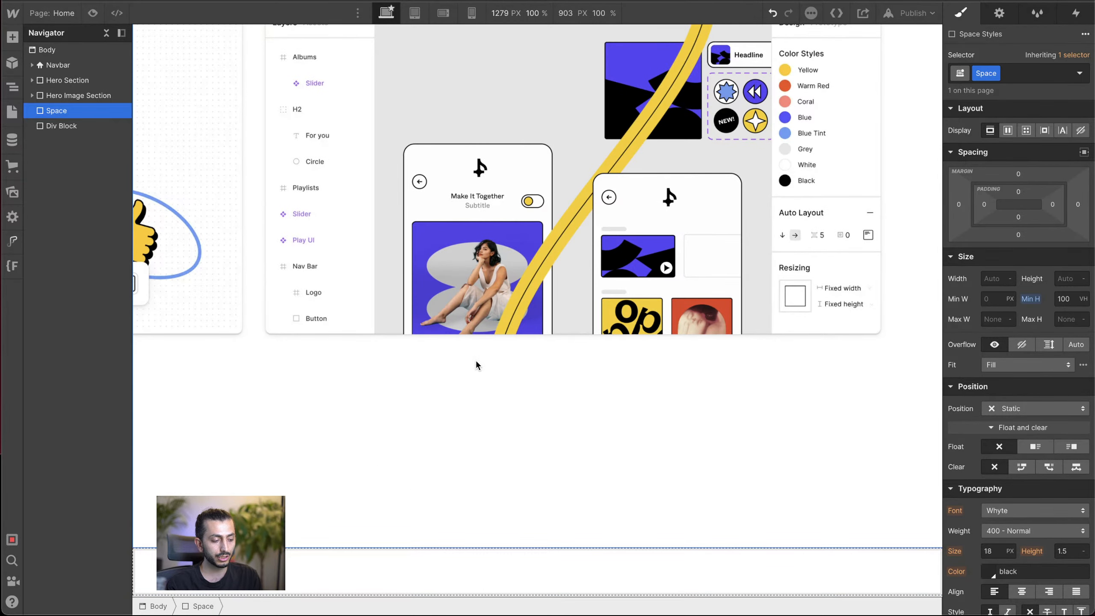
left_click_drag(73, 126, 73, 111)
scroll(404, 311, "up", 5)
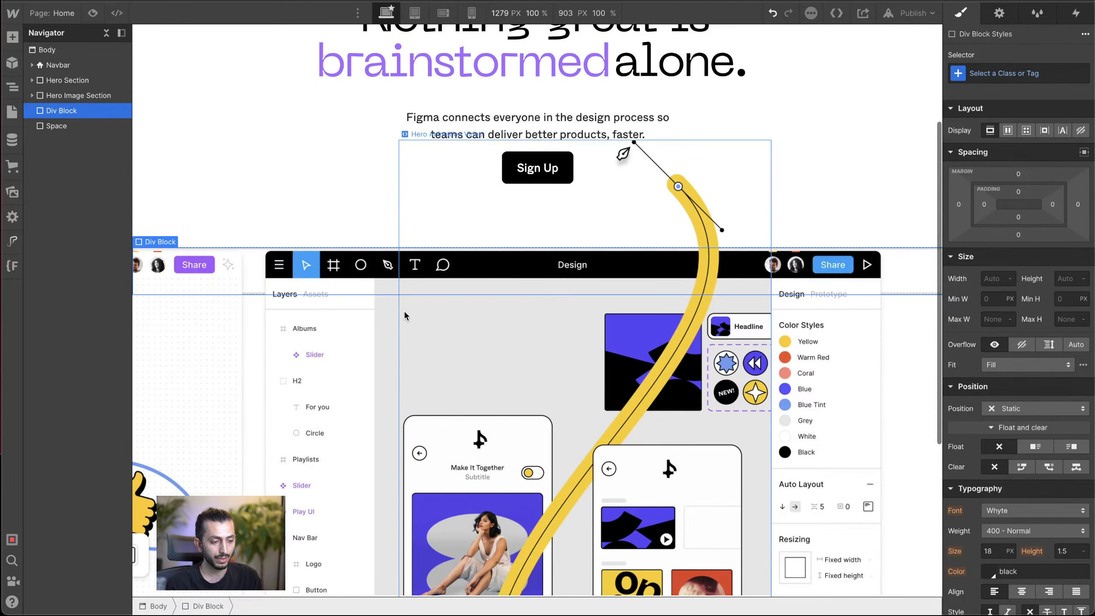
left_click(89, 96)
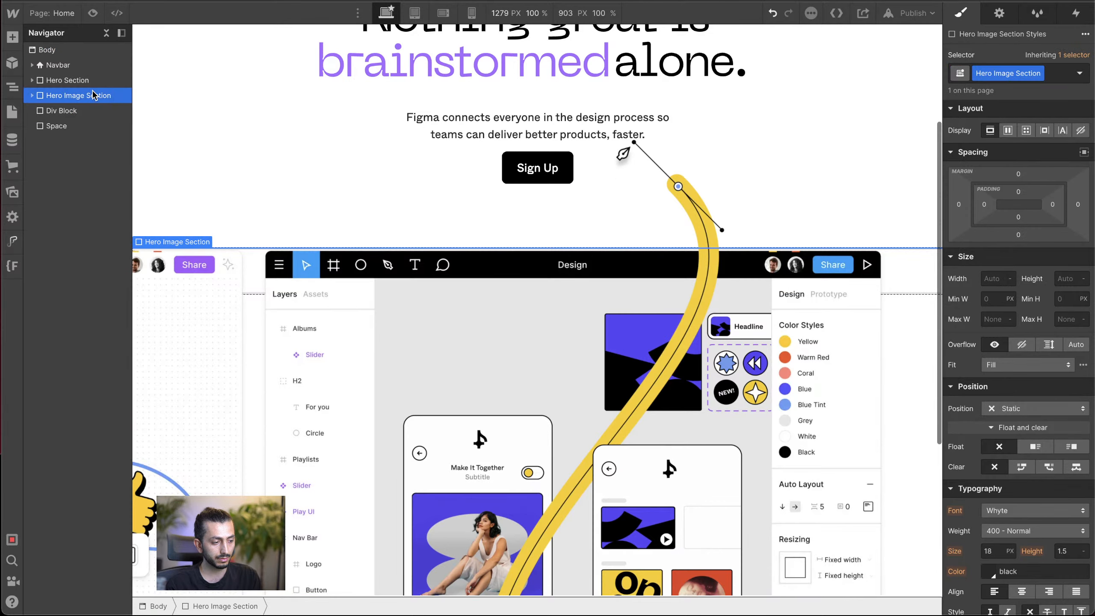
left_click(73, 112)
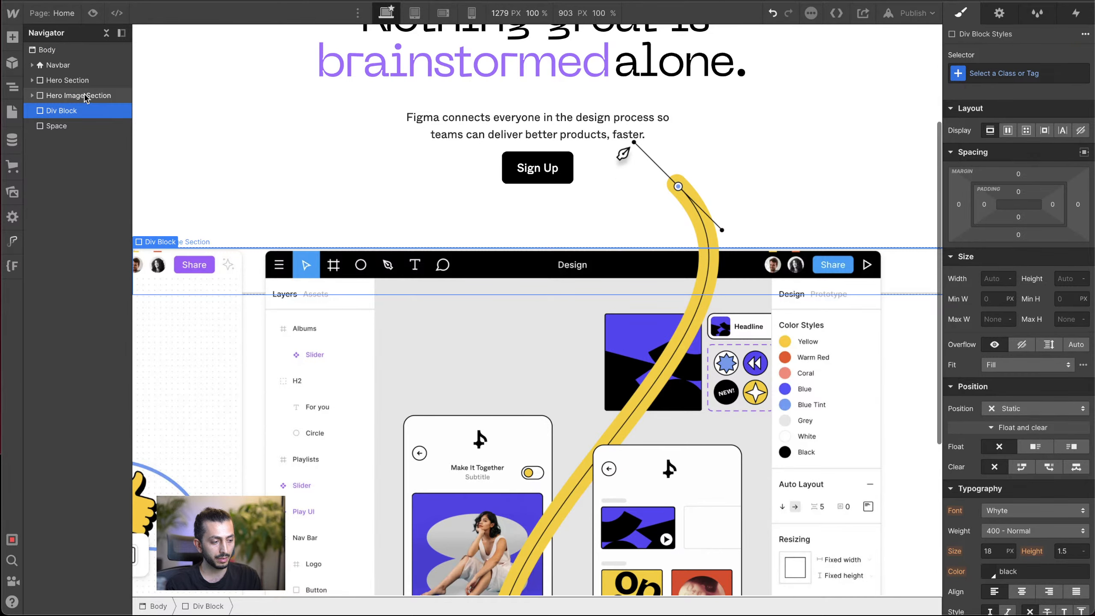
Step: Try a minimum height of 90 VH on the Hero Image Section and reduce it to 60 VH
left_click(73, 96)
left_click(1076, 300)
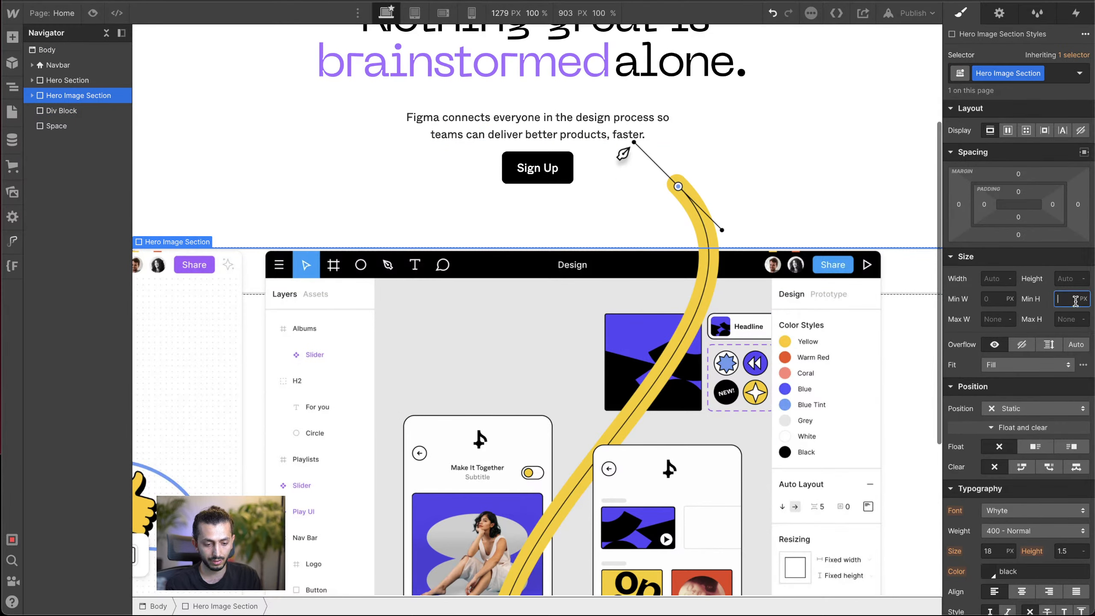
type("90")
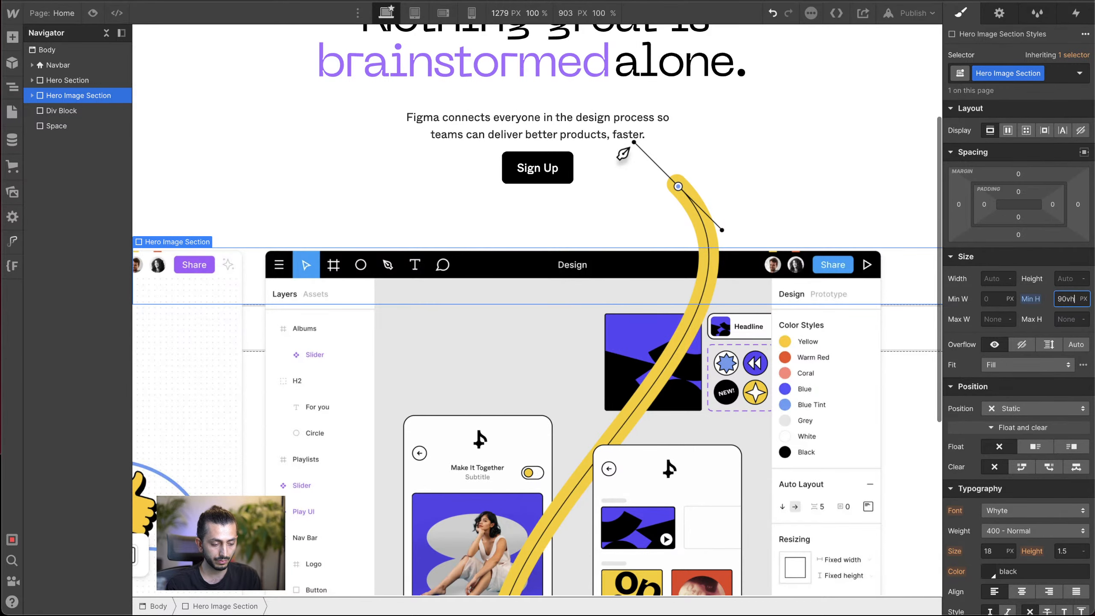
type("vh")
key("Return")
scroll(850, 298, "down", 5)
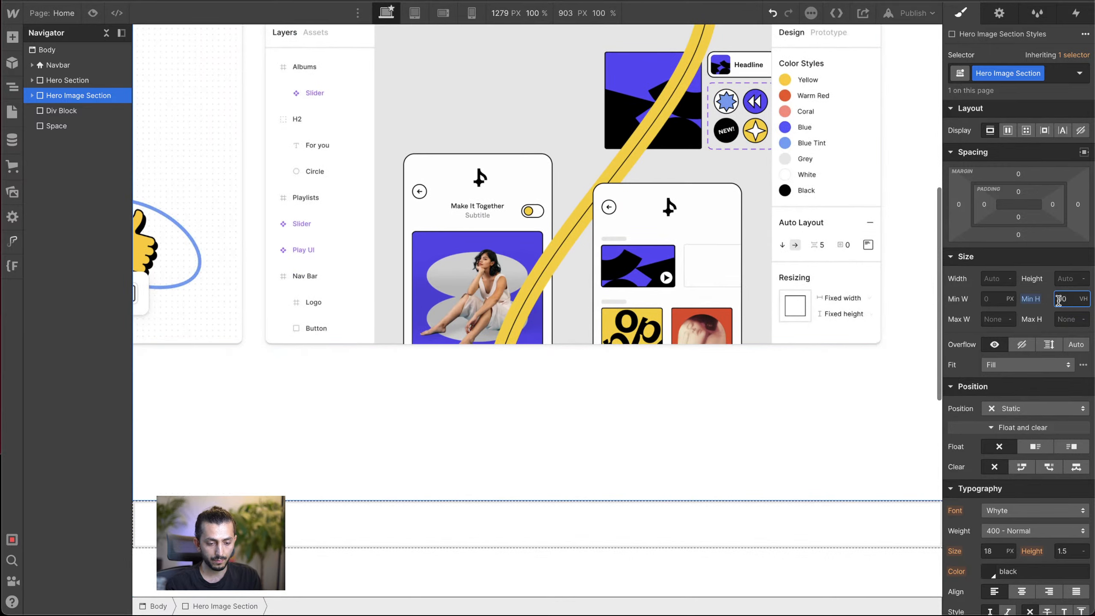
key("shift+Down")
key("shift+Down")
key("shift+Down")
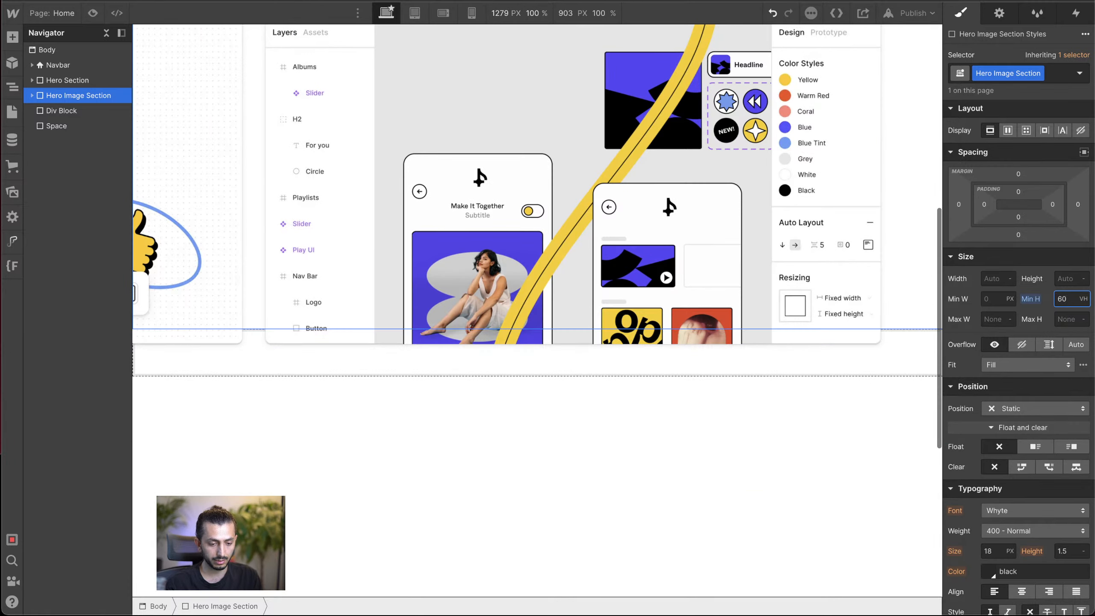
Step: Set the Hero Image Section's minimum height to 46 VW and raise it to 50 VW
double_click(1070, 299)
type("46vw")
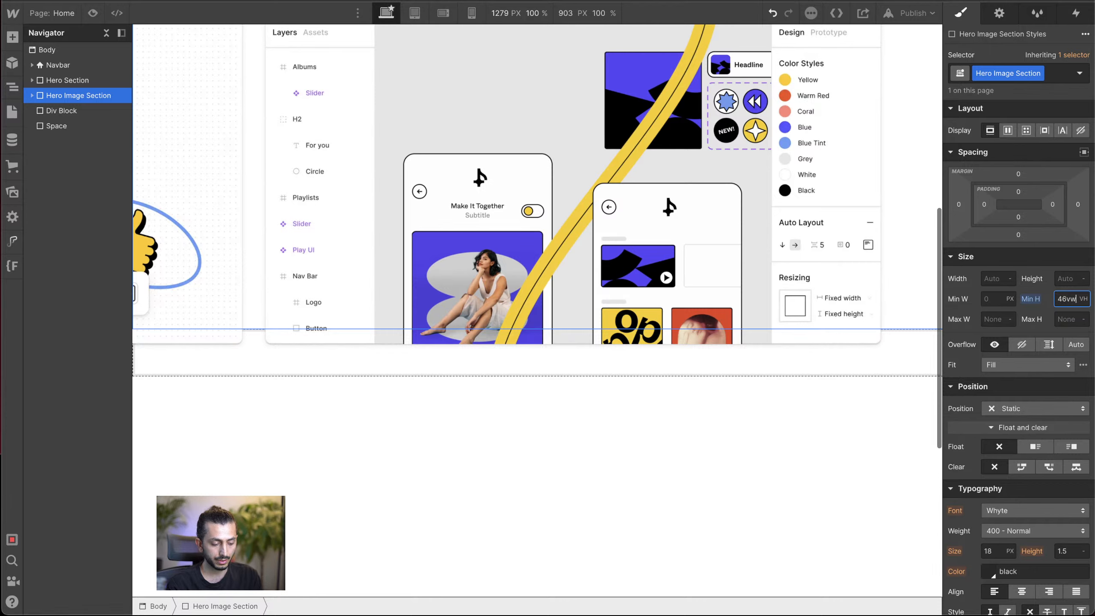
key("Return")
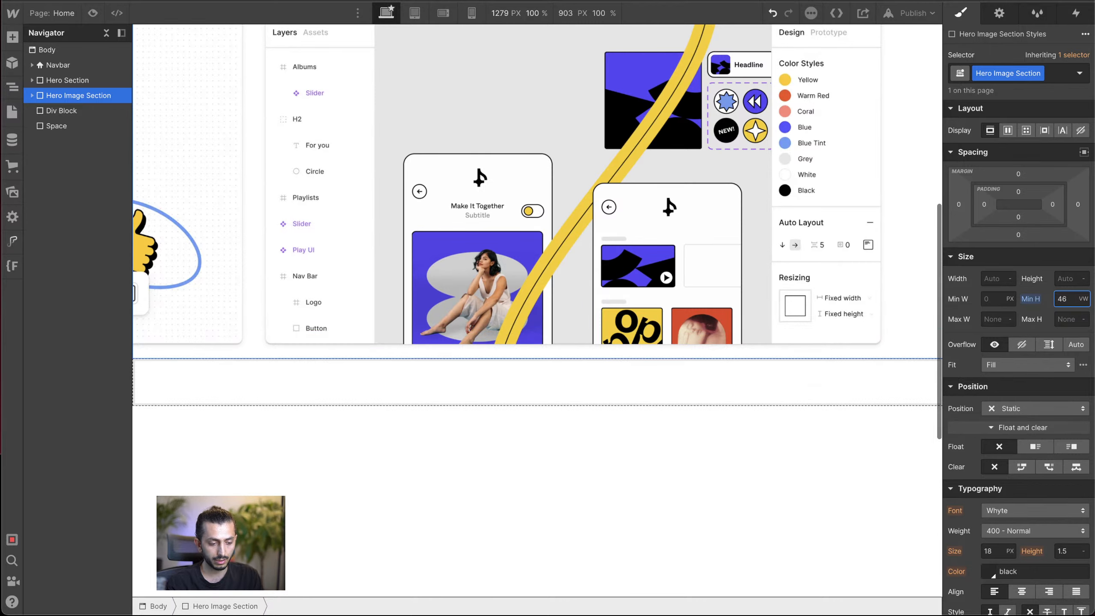
key("Up")
key("Up")
key("Up")
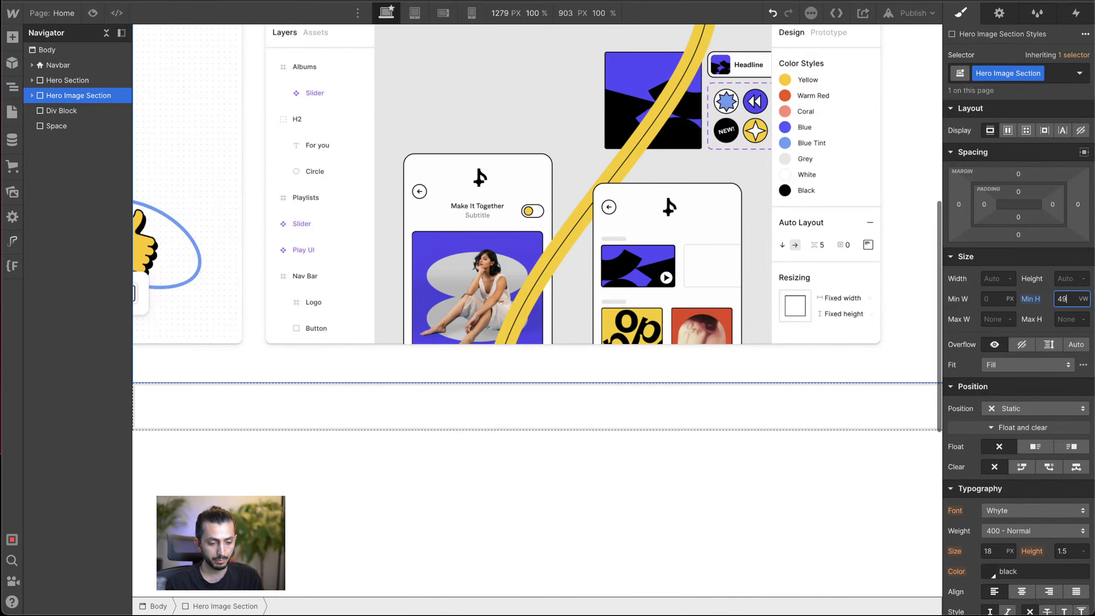
key("Up")
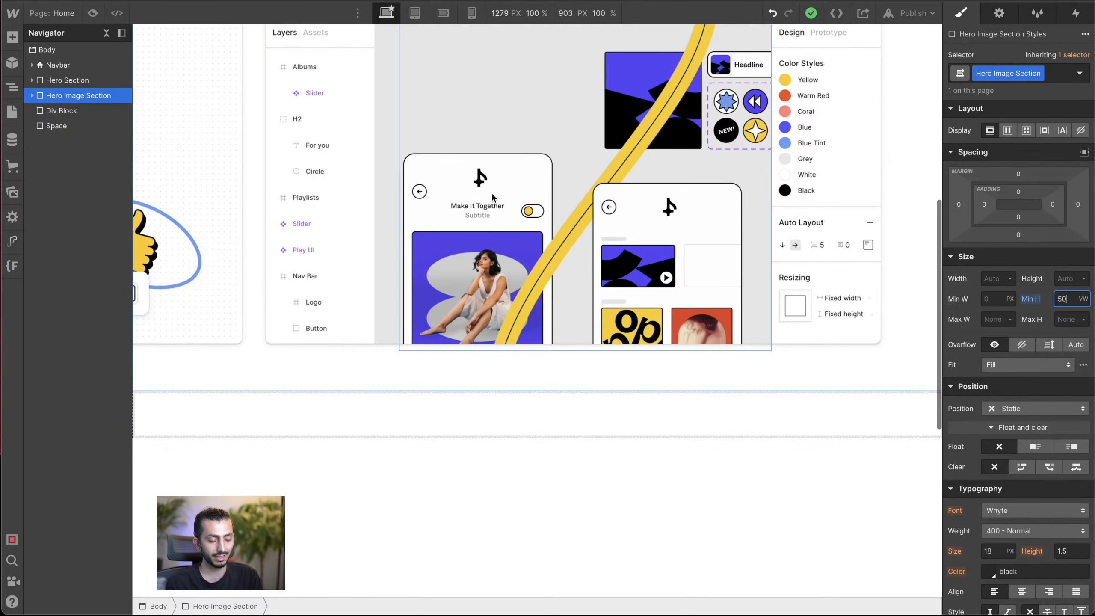
Step: Give the empty Div Block below the Hero Image Section the new class Logos Section
left_click(298, 412)
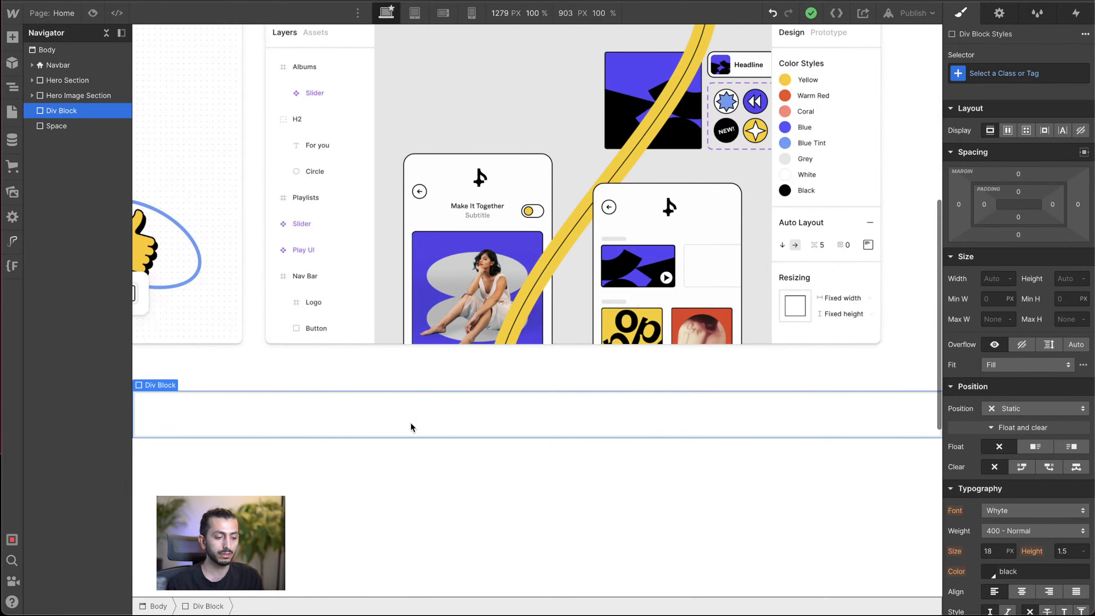
left_click(1001, 75)
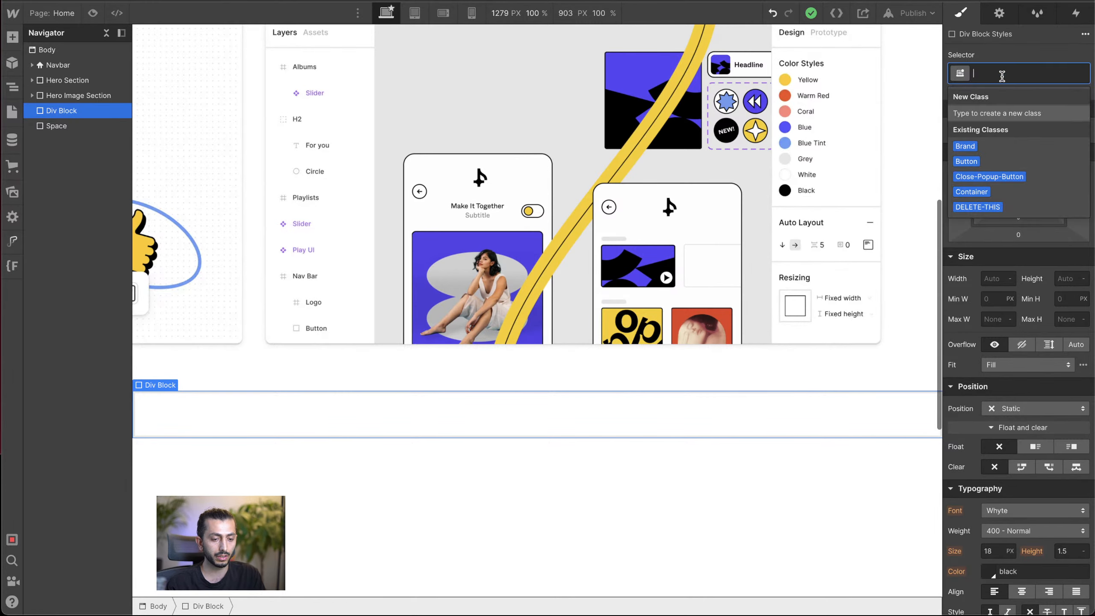
type("gos")
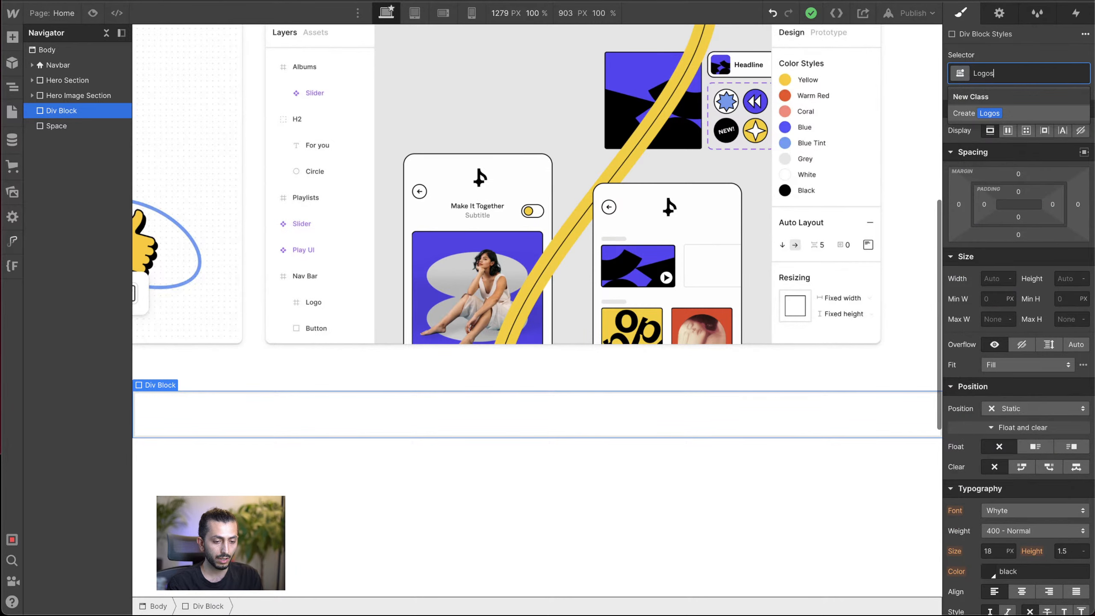
type(" Sectio")
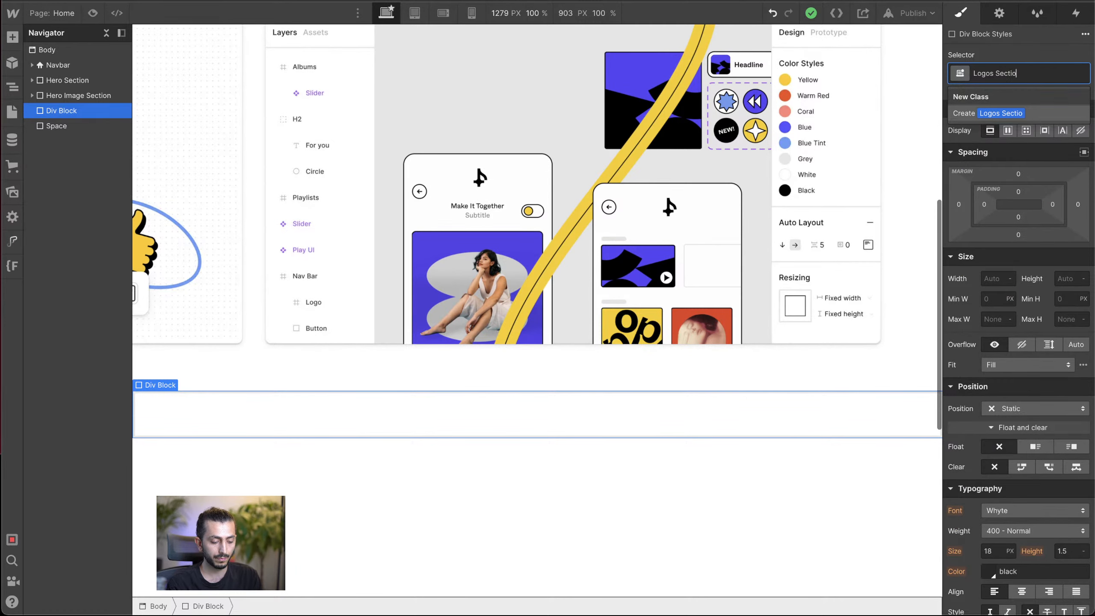
type("n")
key("Return")
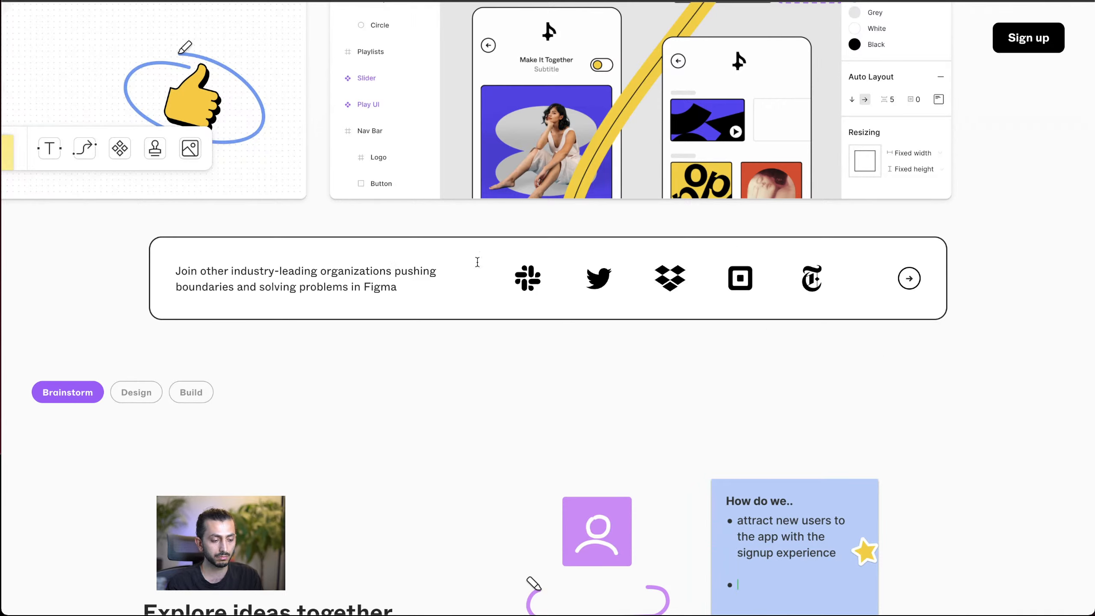
Step: Add a Div Block inside the Logos Section and apply the existing Container class to it
scroll(475, 338, "up", 1)
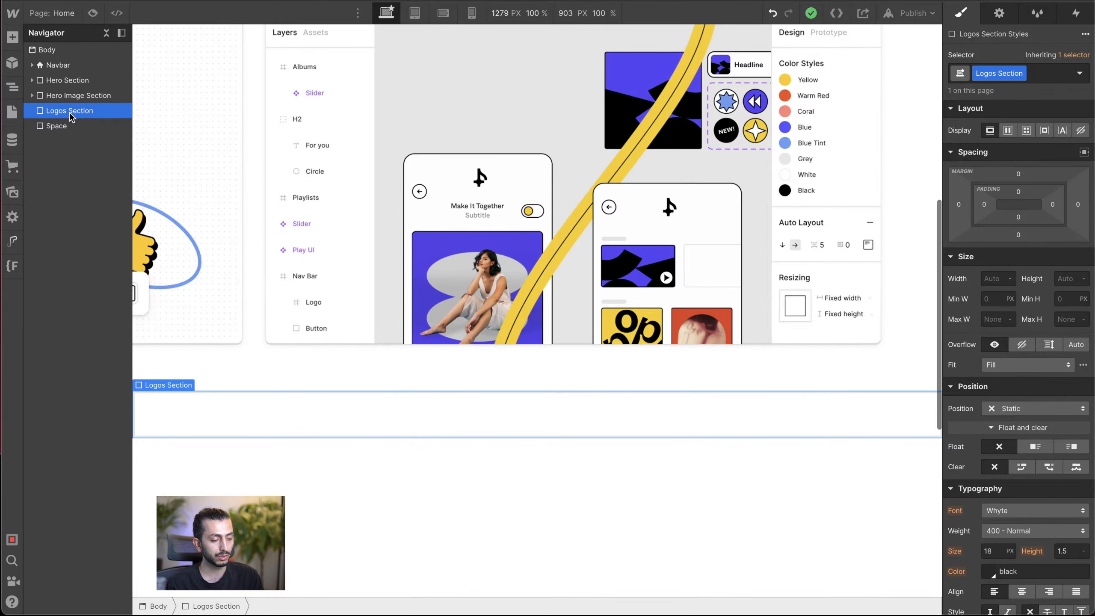
key("ctrl+e")
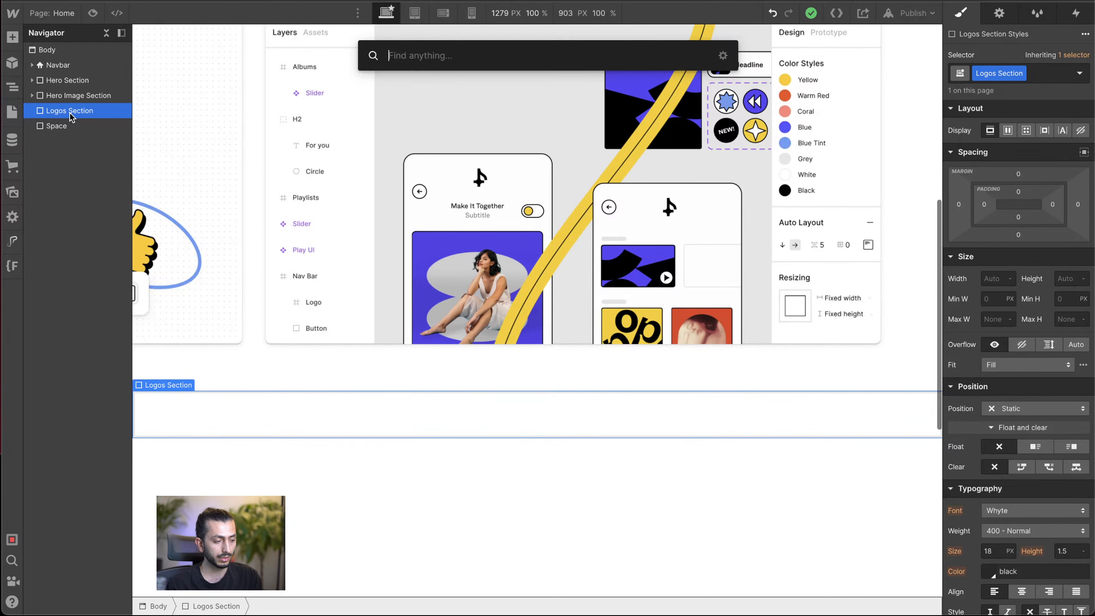
type("d")
left_click(480, 122)
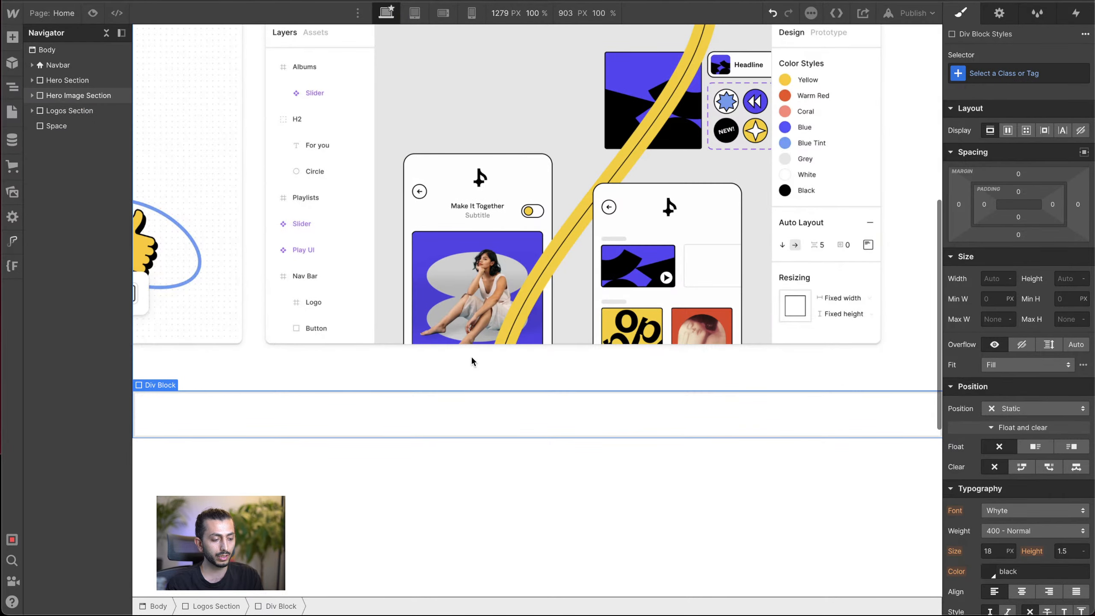
key("ctrl+Return")
type("con")
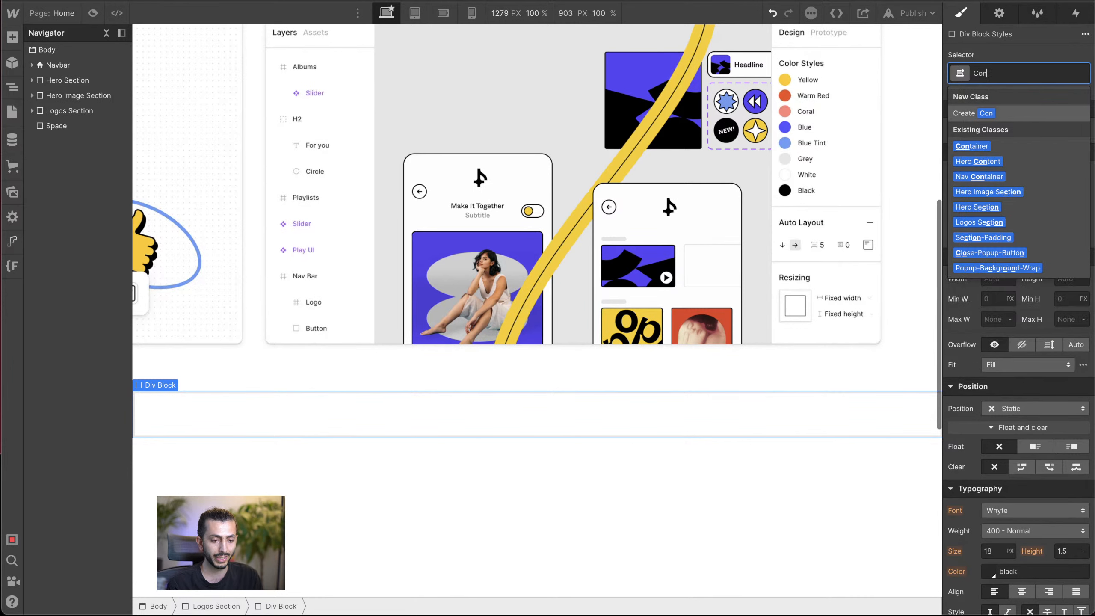
left_click(988, 146)
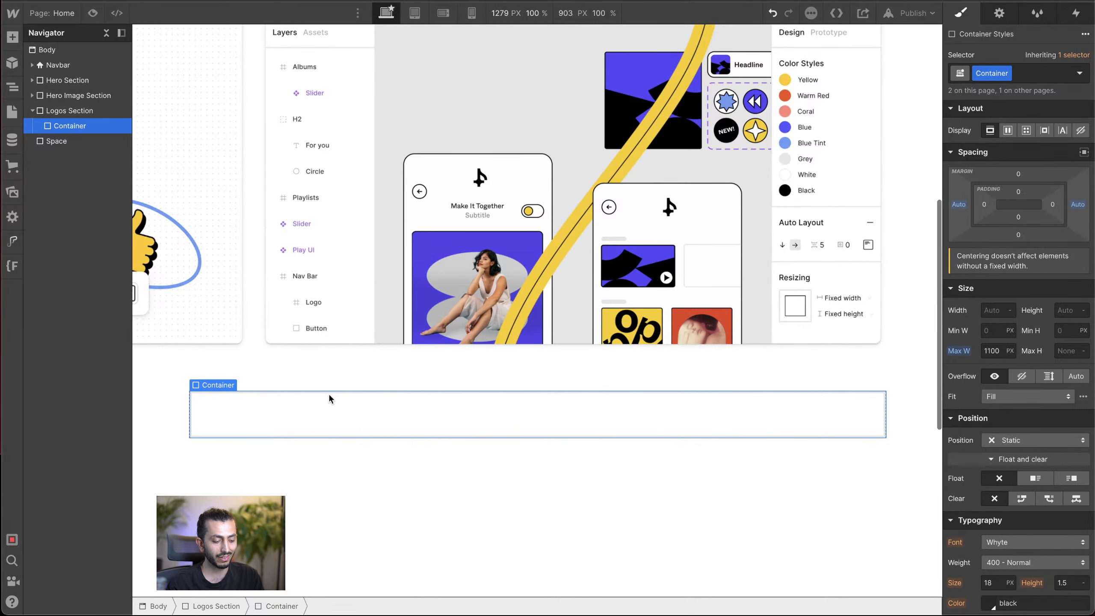
Step: Add a Div Block inside the Logos Section's Container
key("ctrl+k")
type("d")
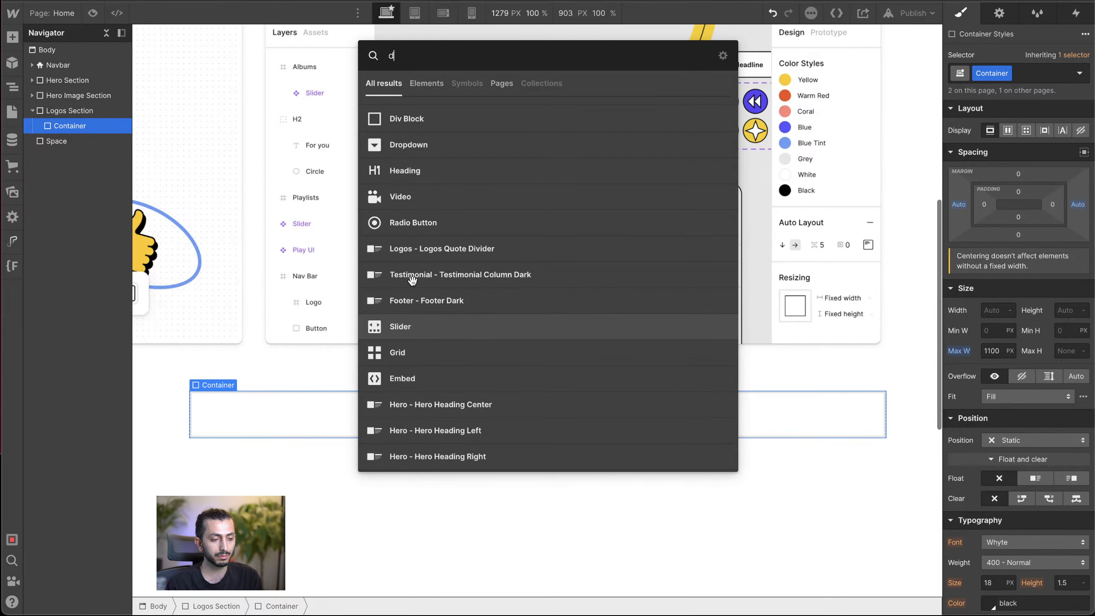
left_click(501, 126)
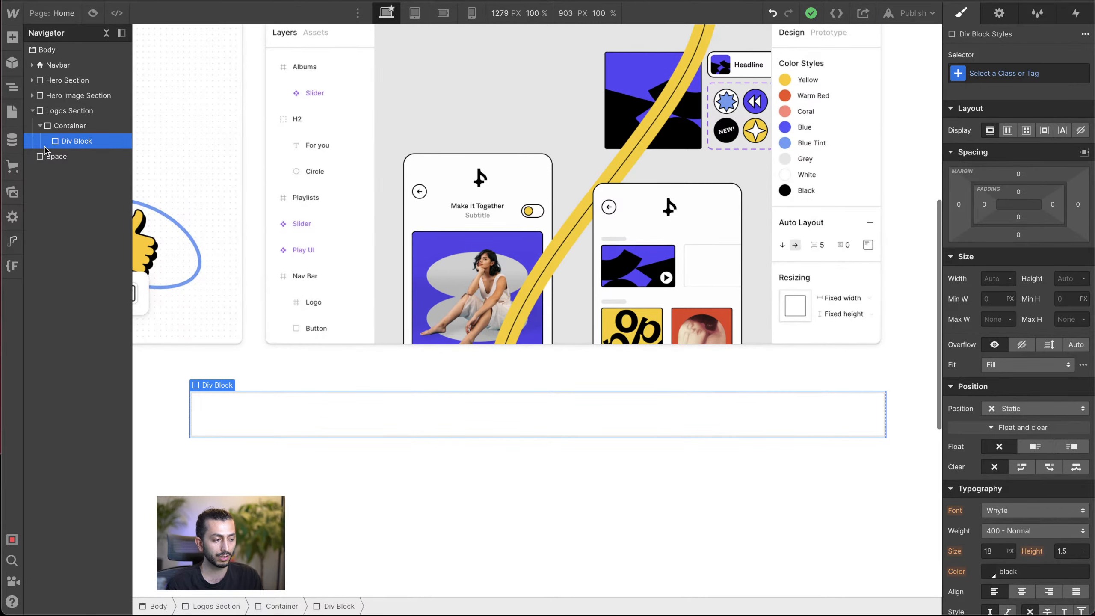
left_click(80, 111)
left_click(80, 126)
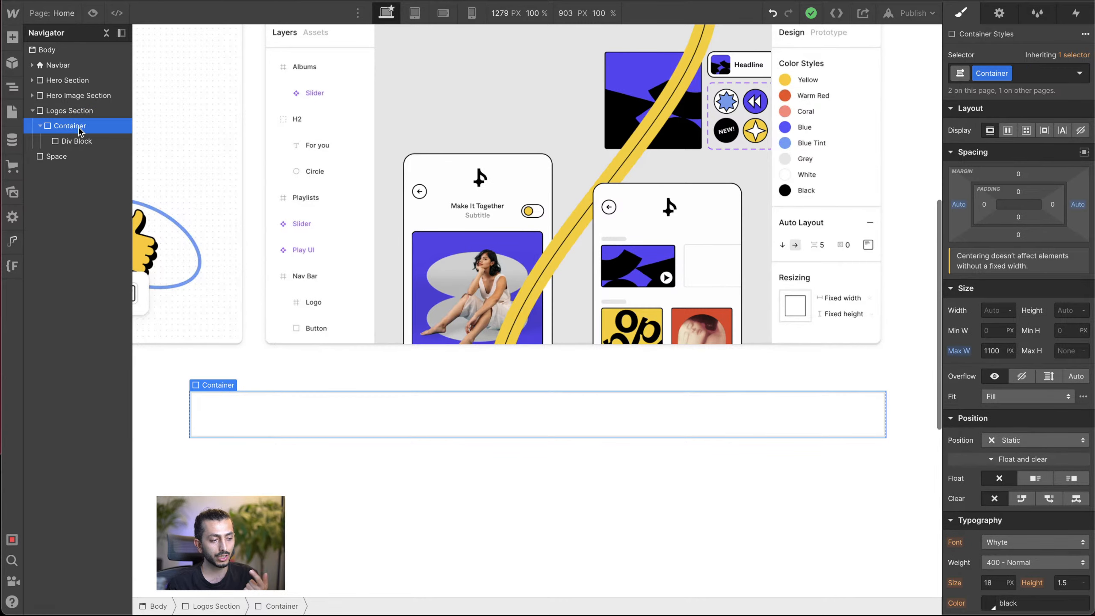
Step: Give the Div Block nested in the Container the new class Content Wrapper
left_click(77, 141)
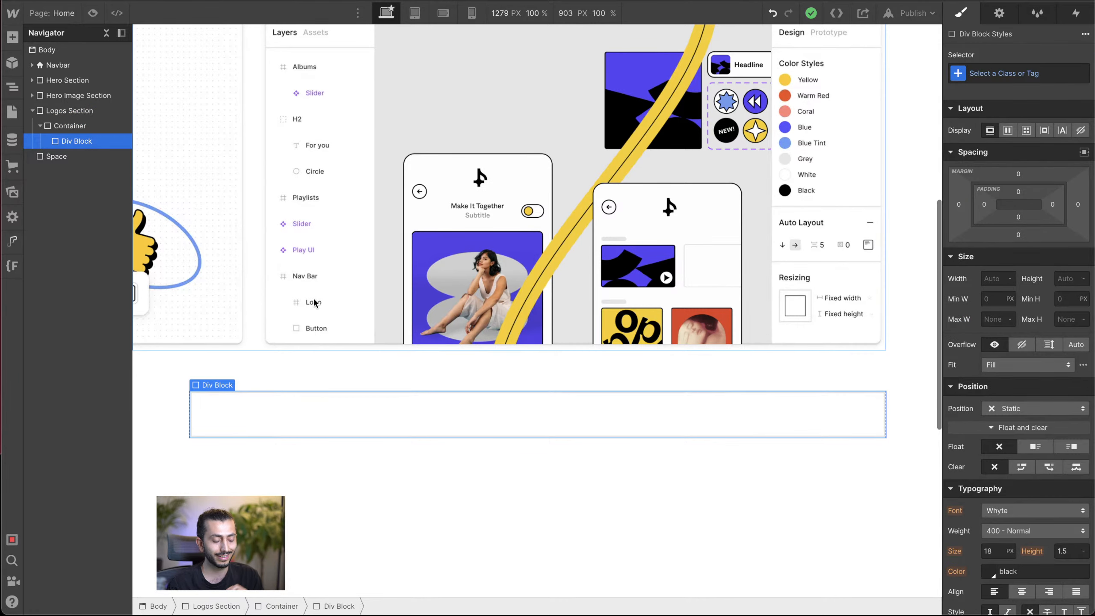
left_click(1011, 73)
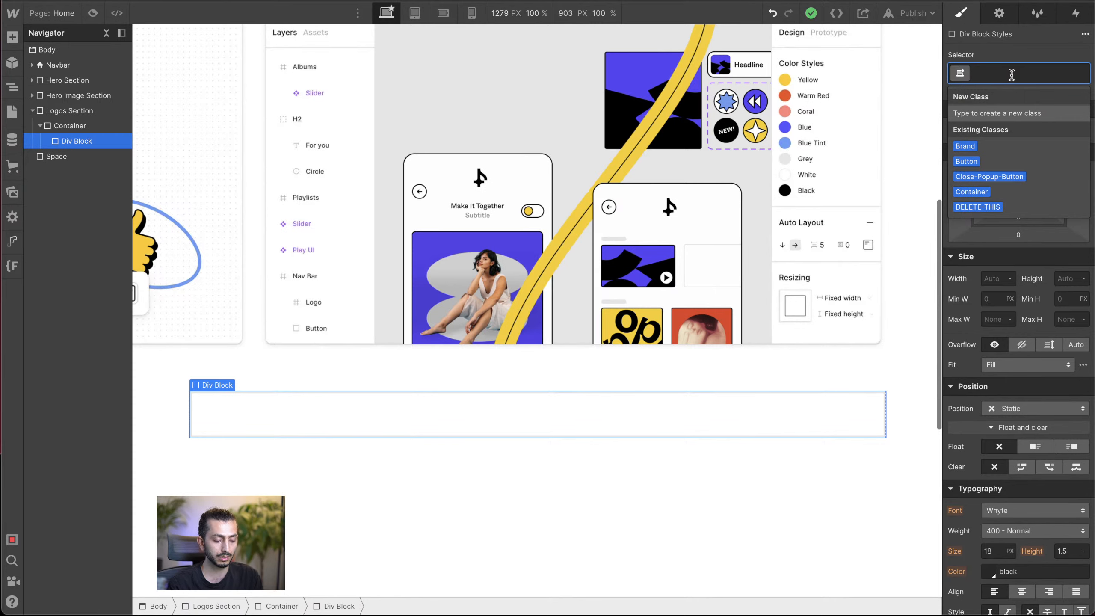
type("Con")
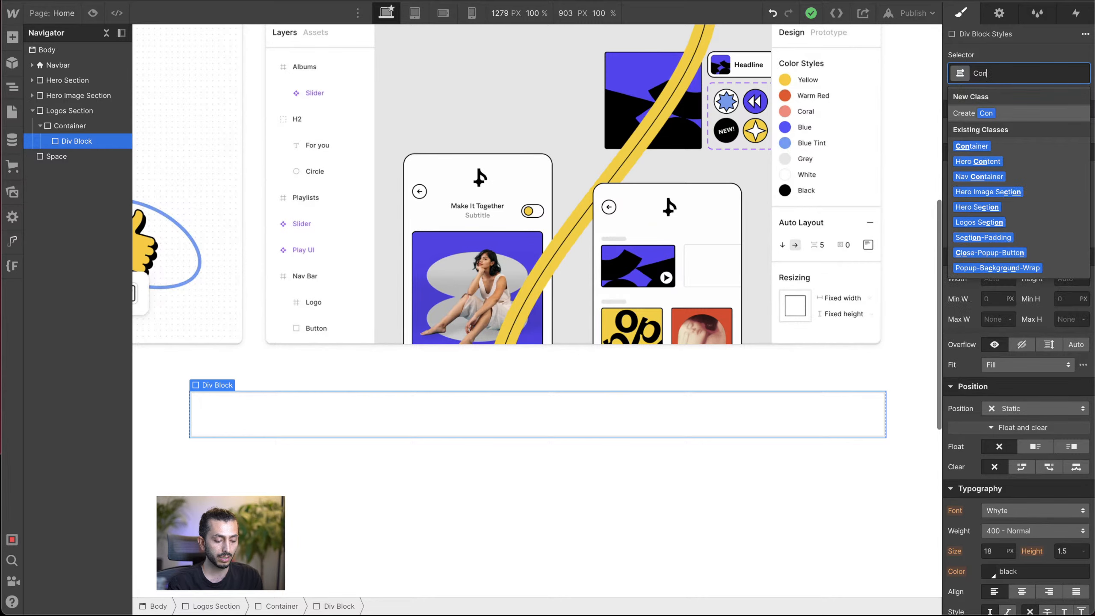
type("tent Wra")
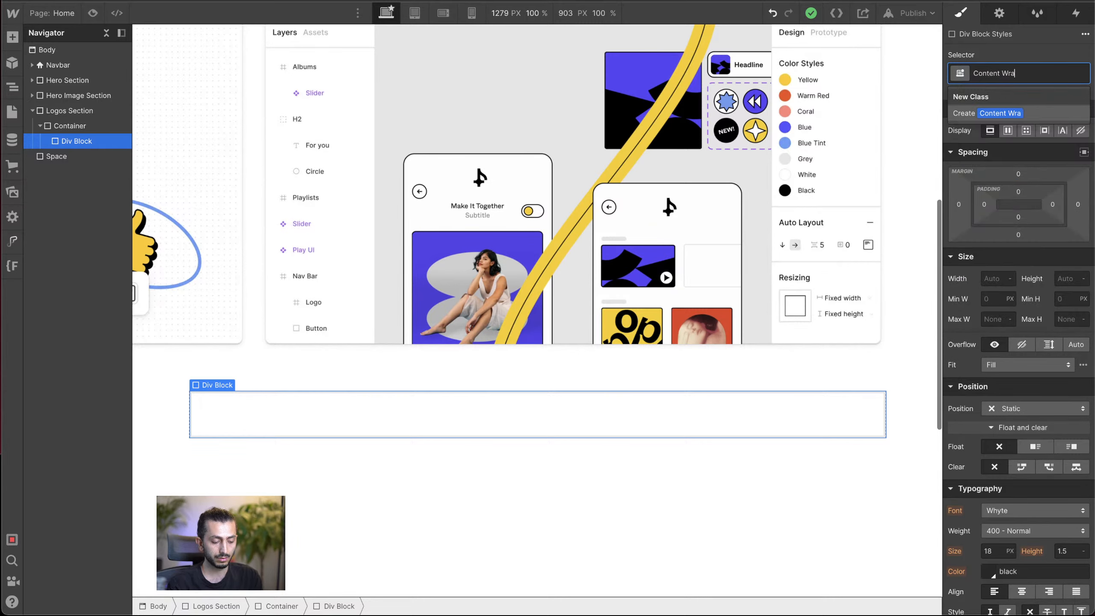
type("pper")
key("Return")
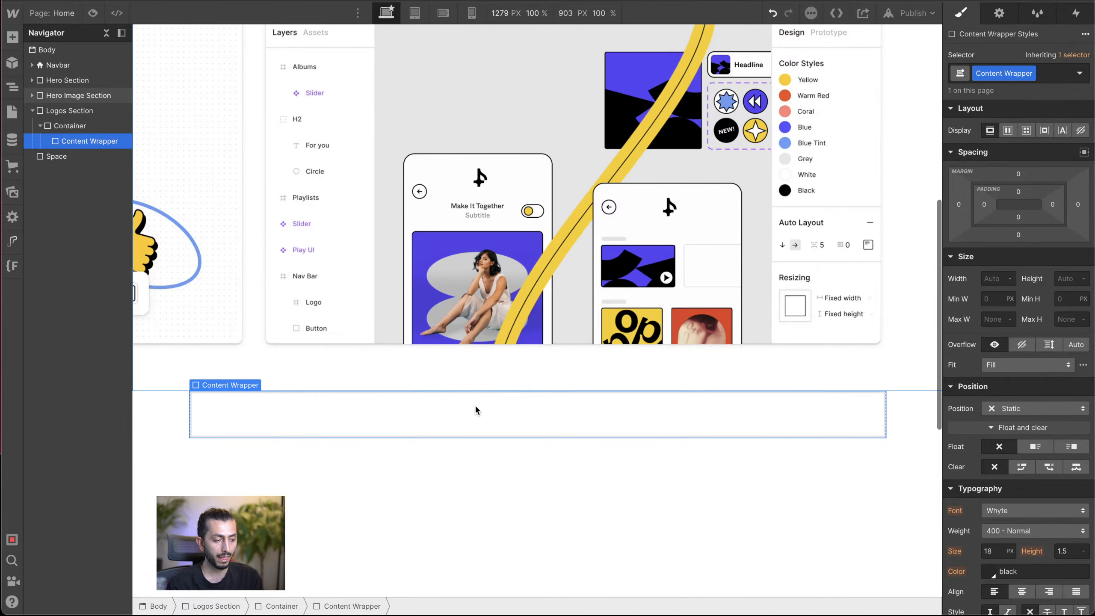
Step: Add a Paragraph element inside the Content Wrapper
scroll(475, 404, "down", 3)
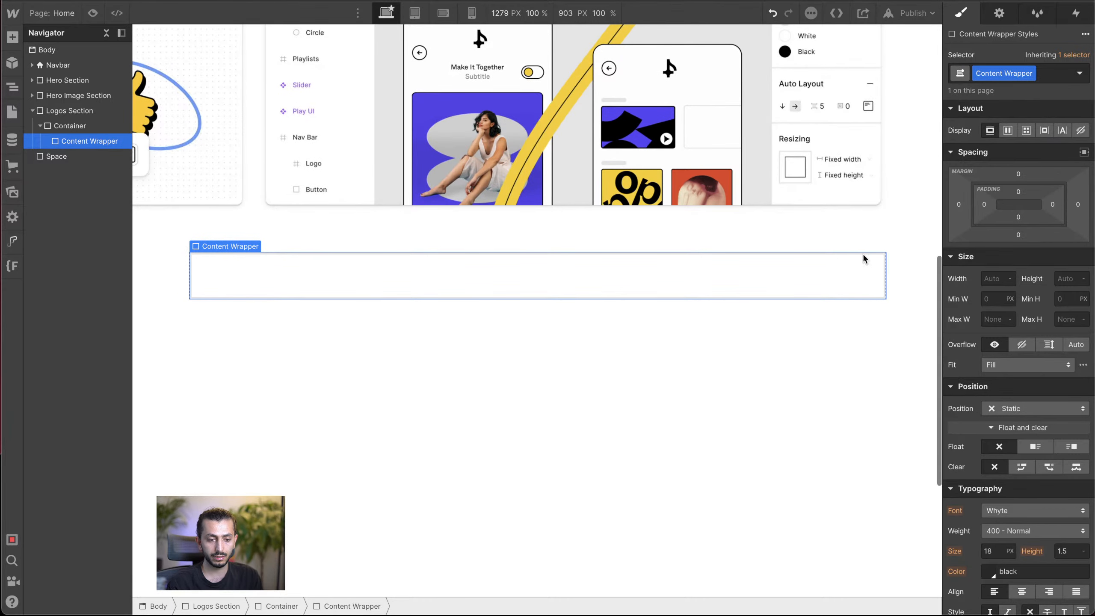
scroll(973, 314, "down", 2)
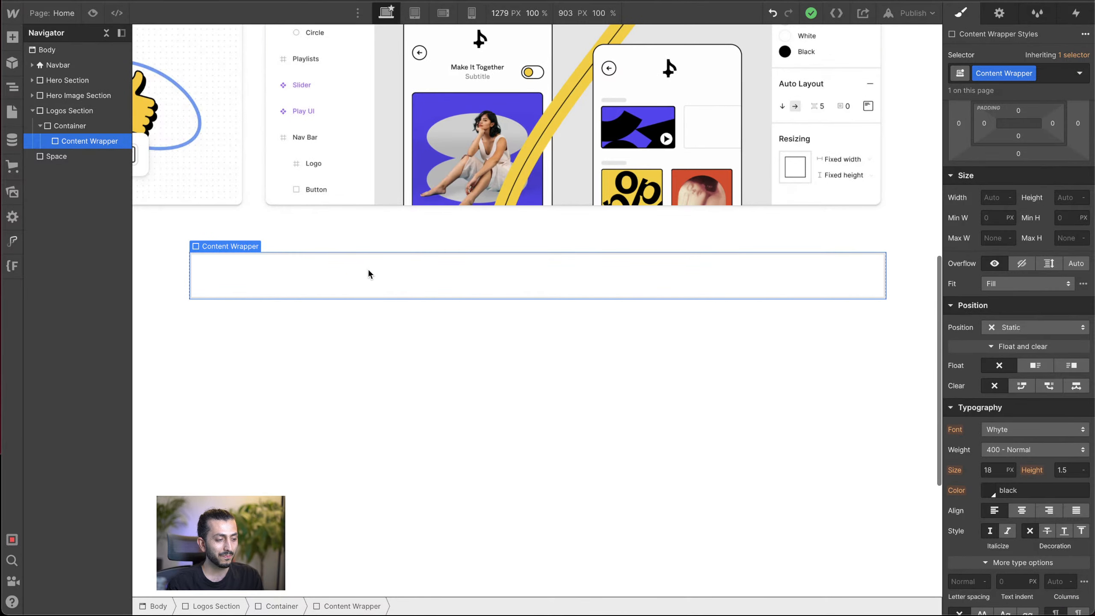
key("super+k")
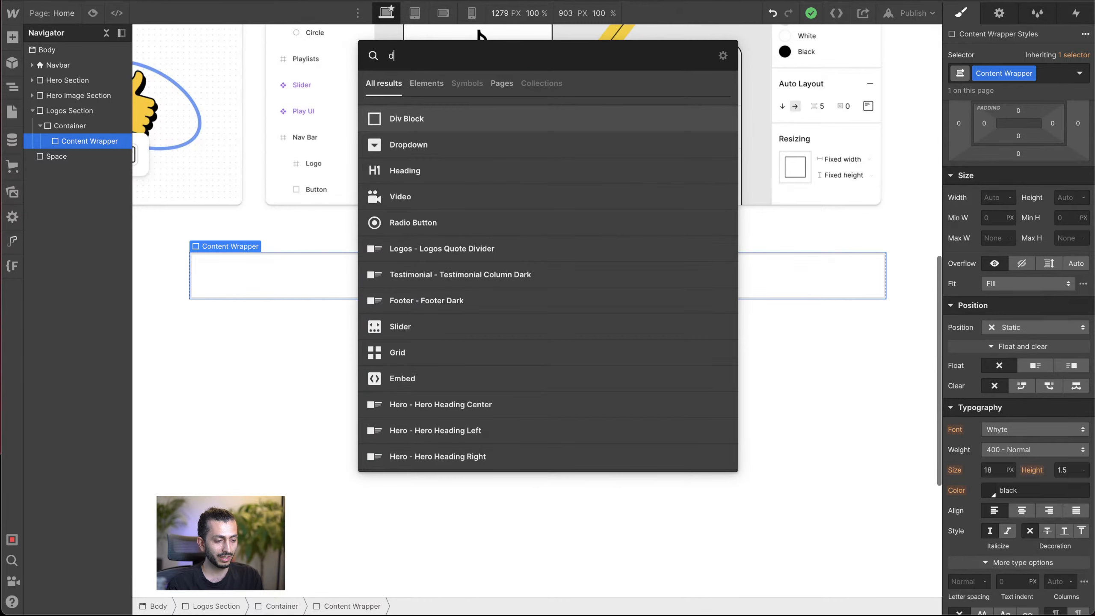
type("pa")
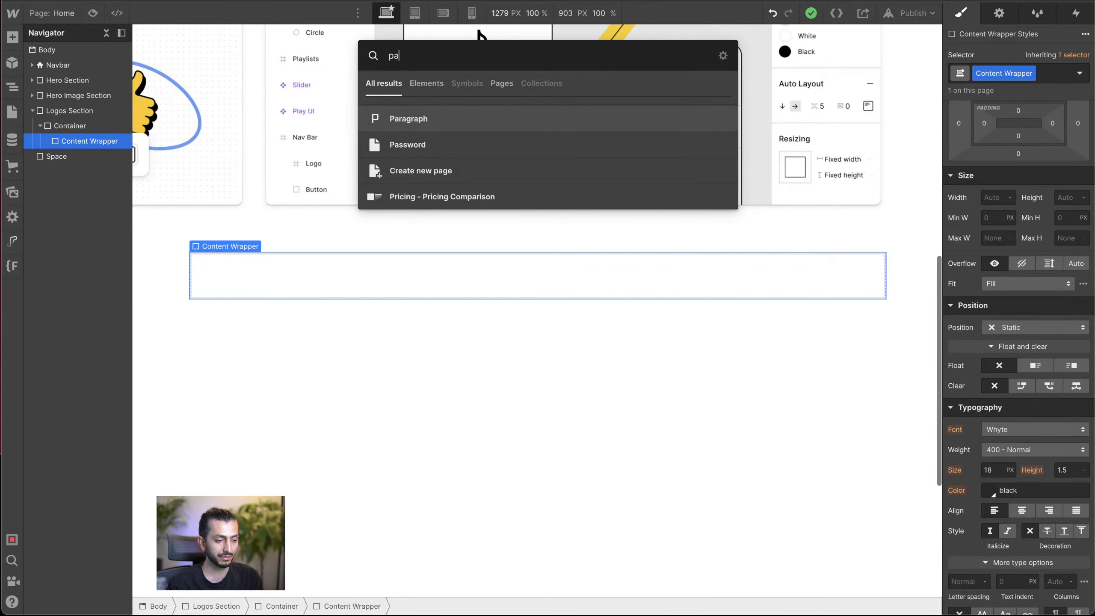
key("Return")
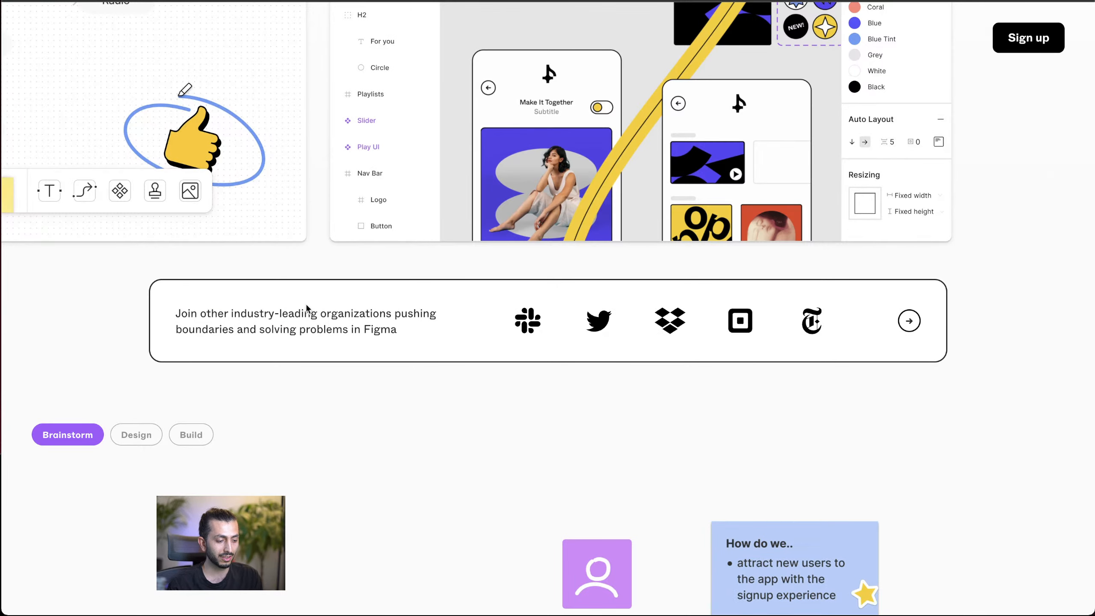
Step: Replace the placeholder paragraph with Figma's copied text "Join other industry-leading organizations pushing boundaries and solving problems in Figma"
triple_click(301, 317)
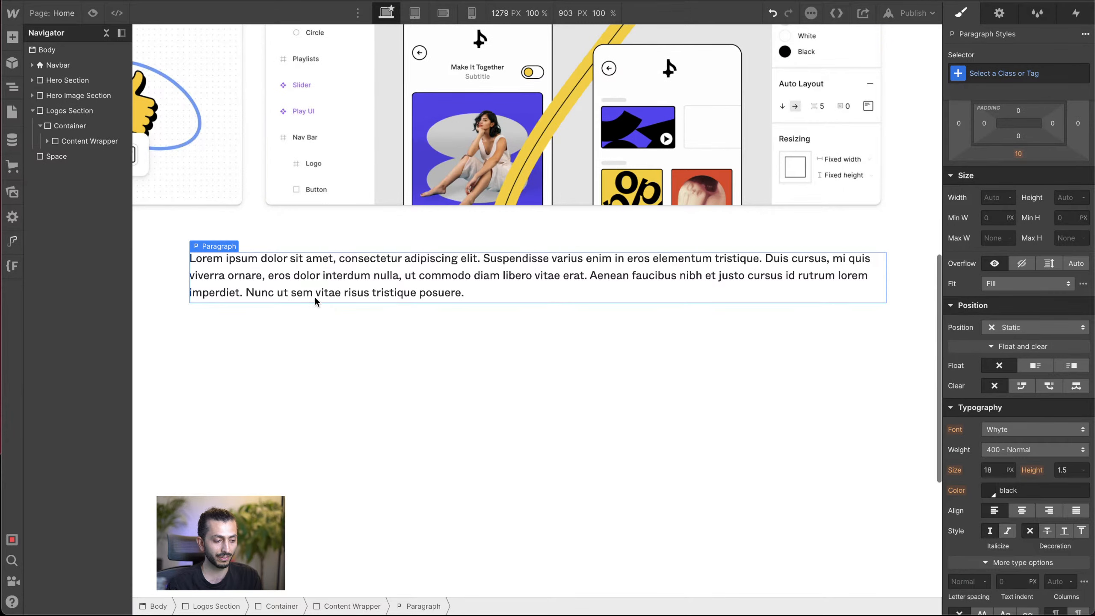
triple_click(322, 287)
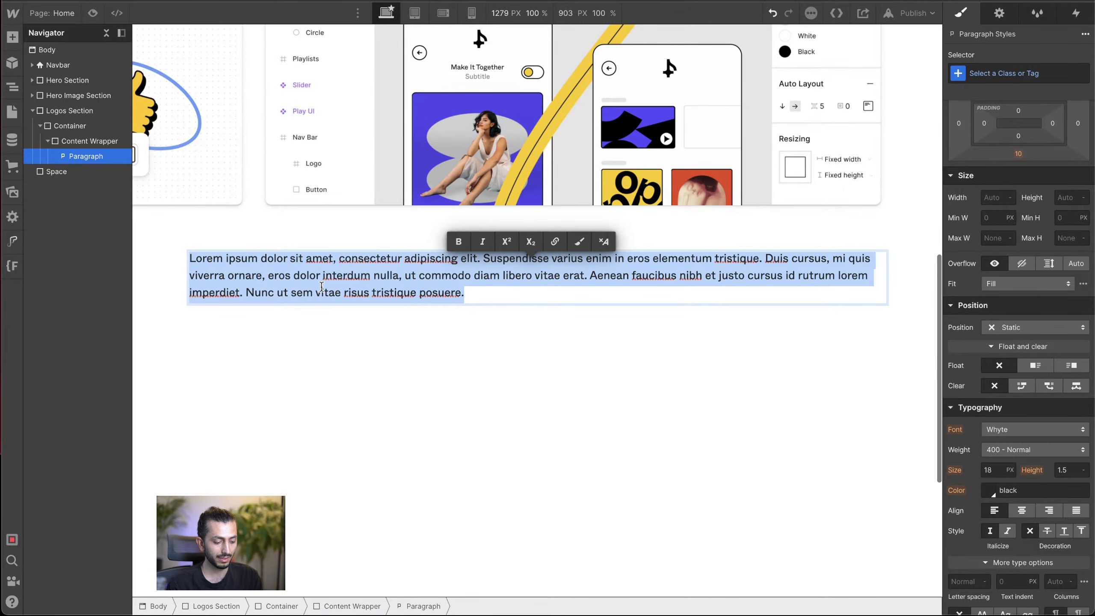
type("Join other industry-leading organizations pushing boundaries and solving problems in Figma.")
key("BackSpace")
left_click(636, 295)
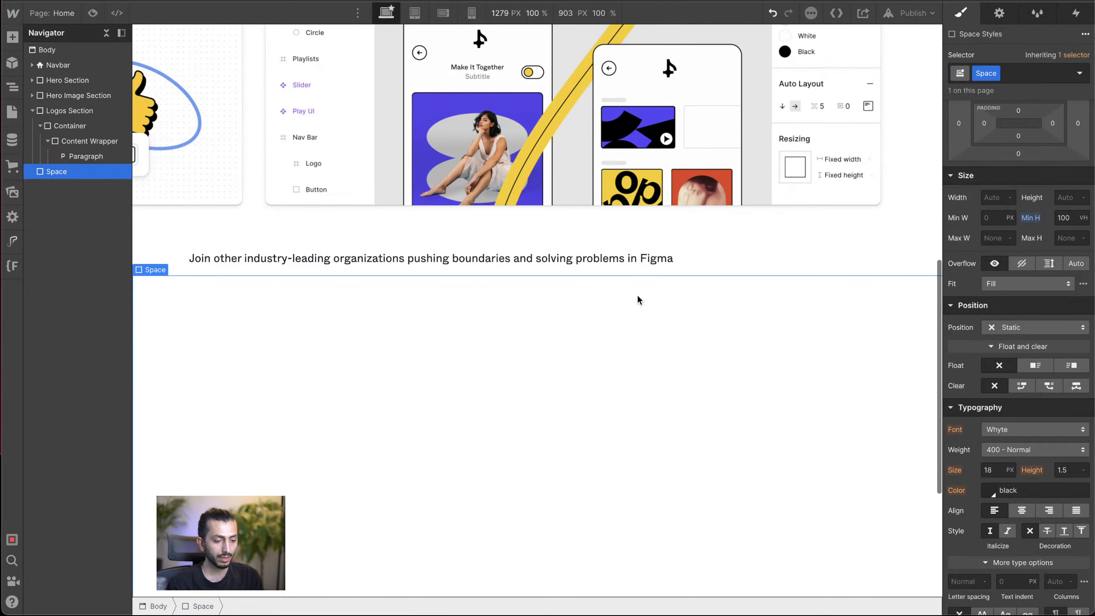
left_click(604, 264)
left_click(592, 259)
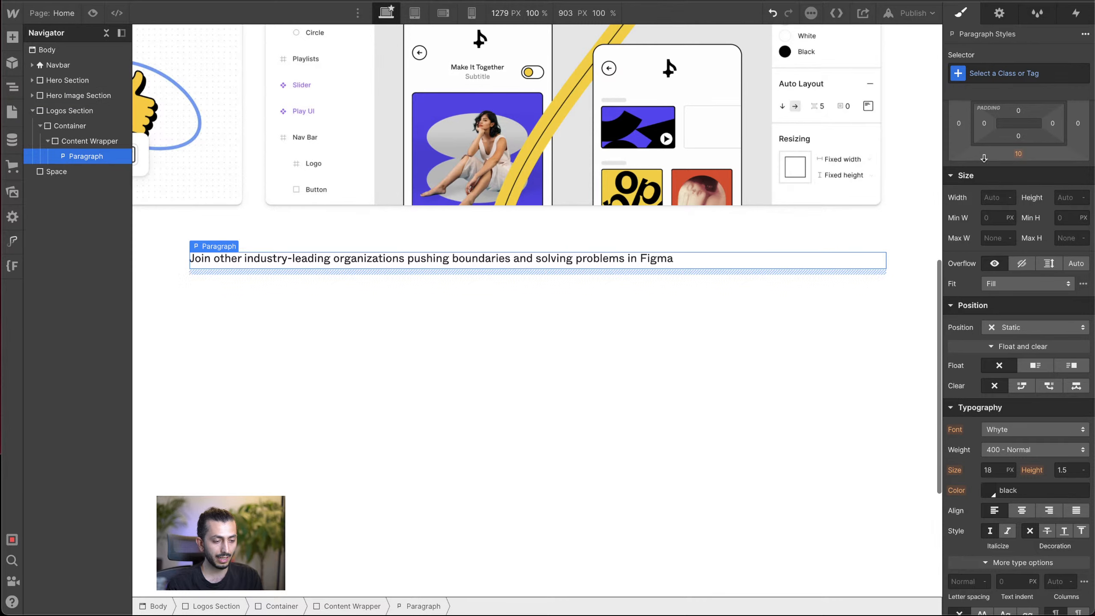
left_click(1006, 69)
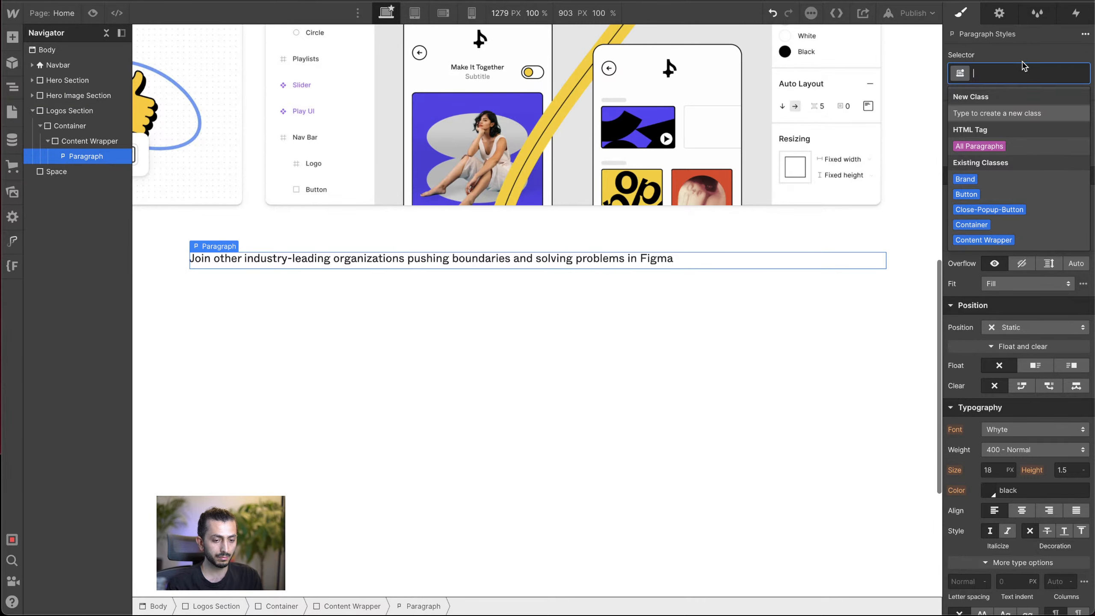
key("Escape")
left_click(494, 297)
Step: Give the paragraph in the Content Wrapper the new class Logos P
left_click(521, 262)
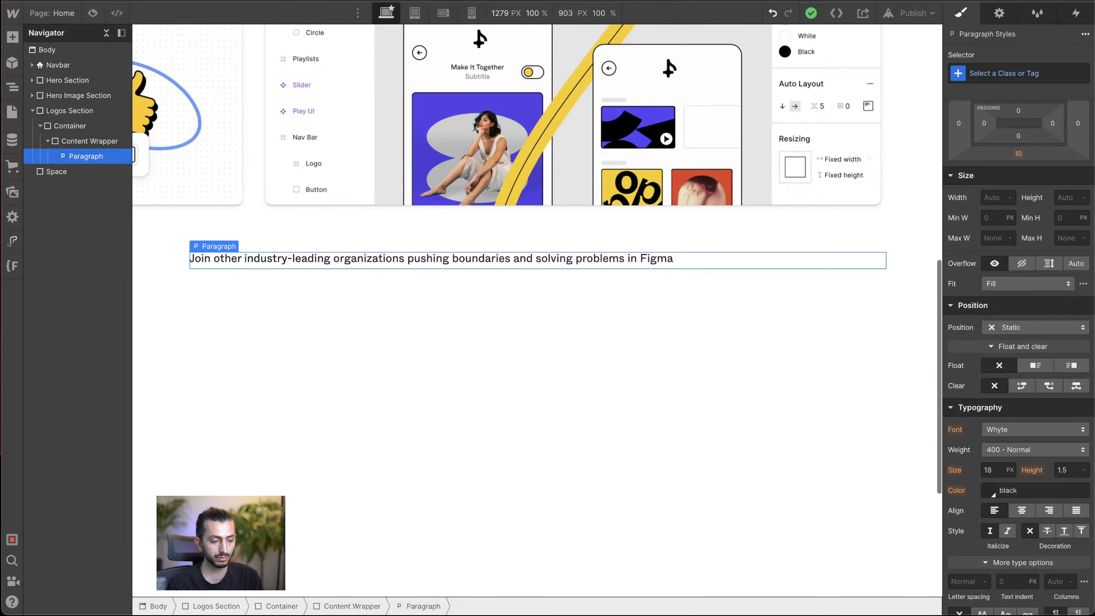
left_click(1001, 73)
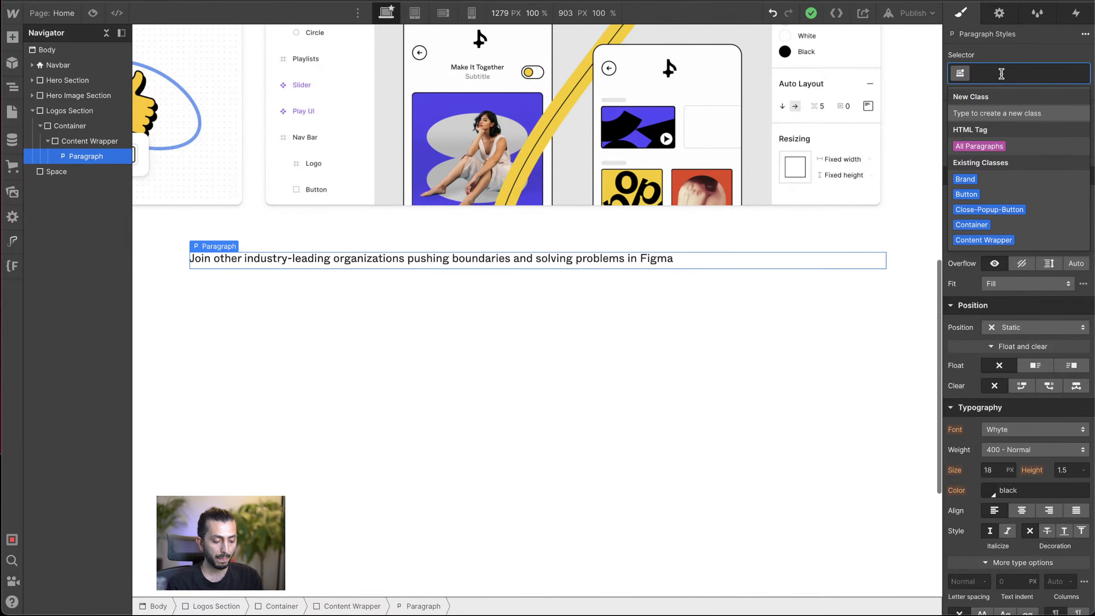
type("He")
key("BackSpace")
key("BackSpace")
type("L")
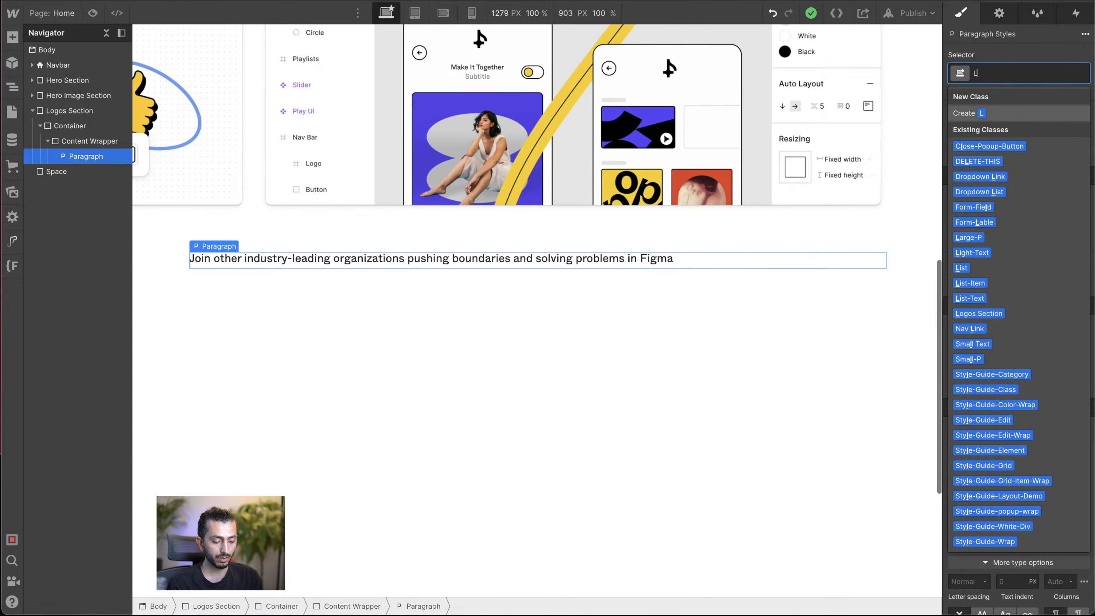
type("ogos")
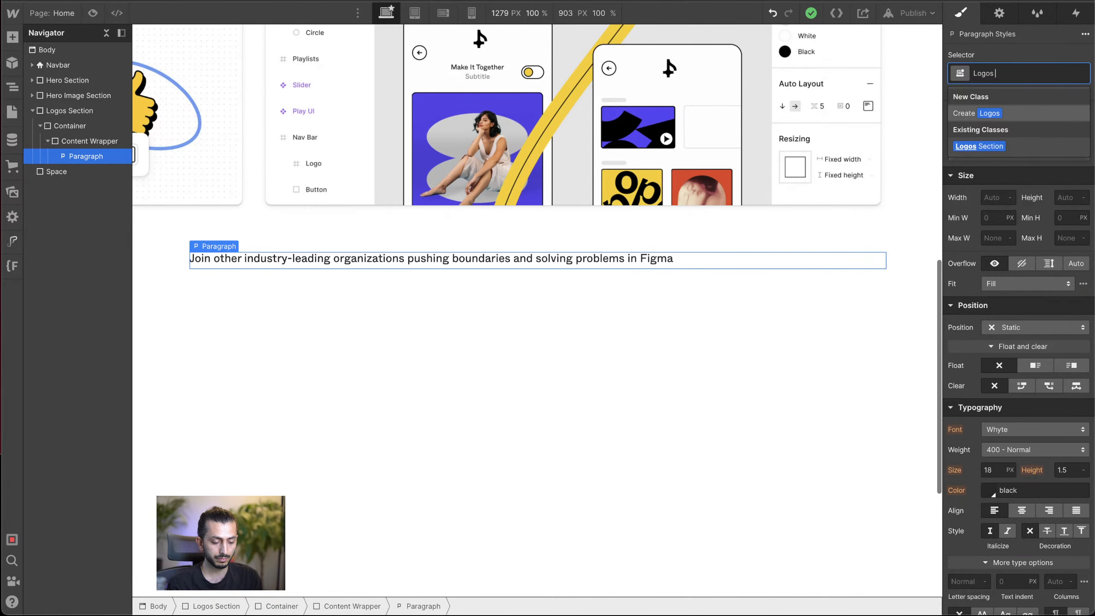
type(" P")
key("Return")
Step: Set the Logos P paragraph's maximum width to 35 CH and reduce it to 20 CH
left_click(995, 236)
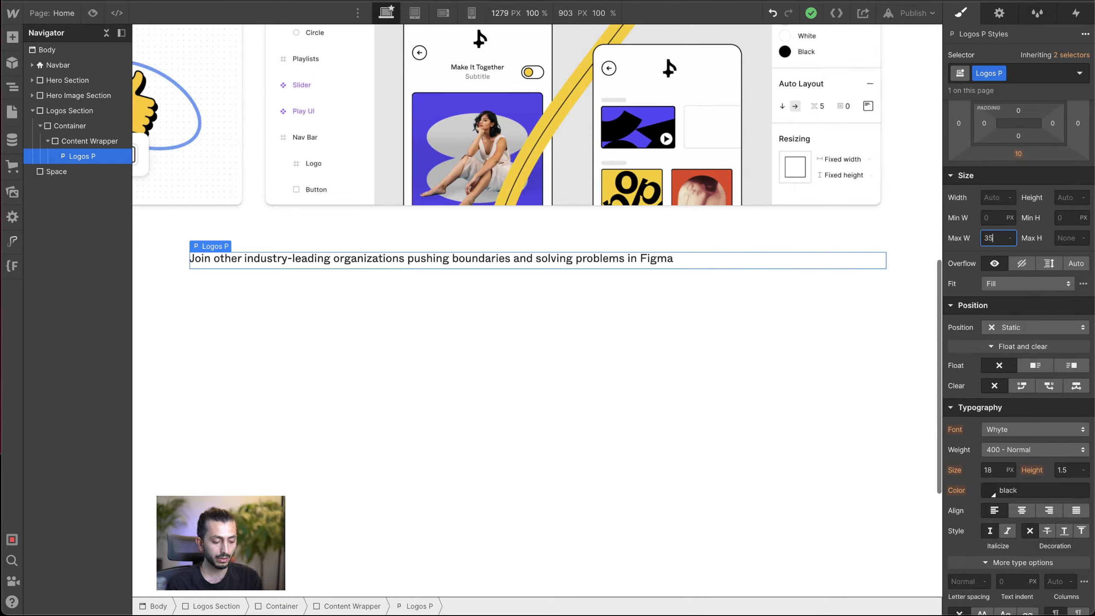
key("Return")
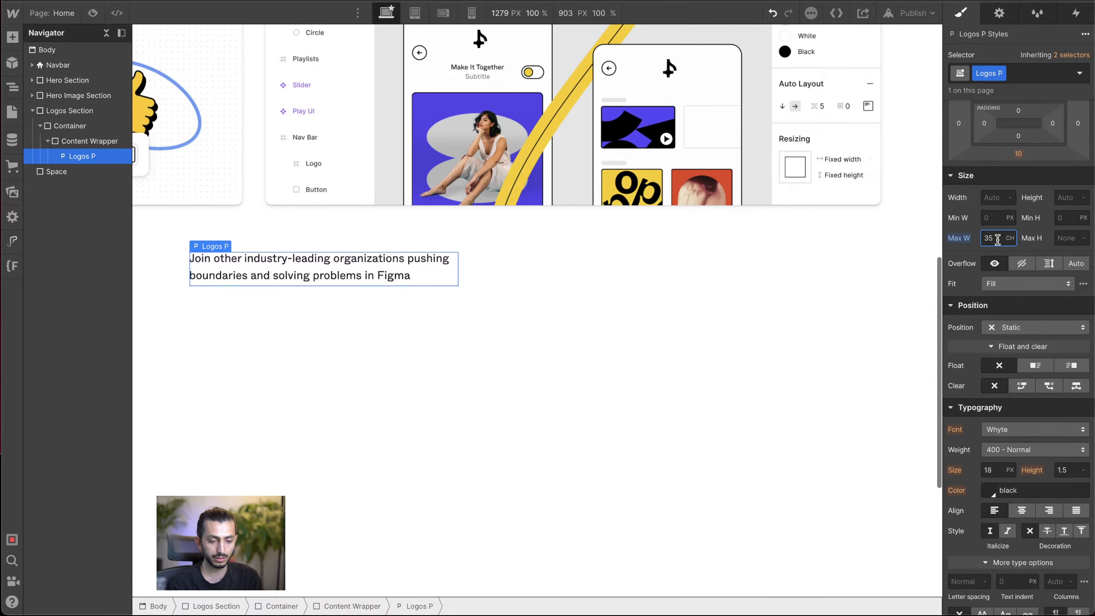
key("BackSpace")
key("BackSpace")
type("20")
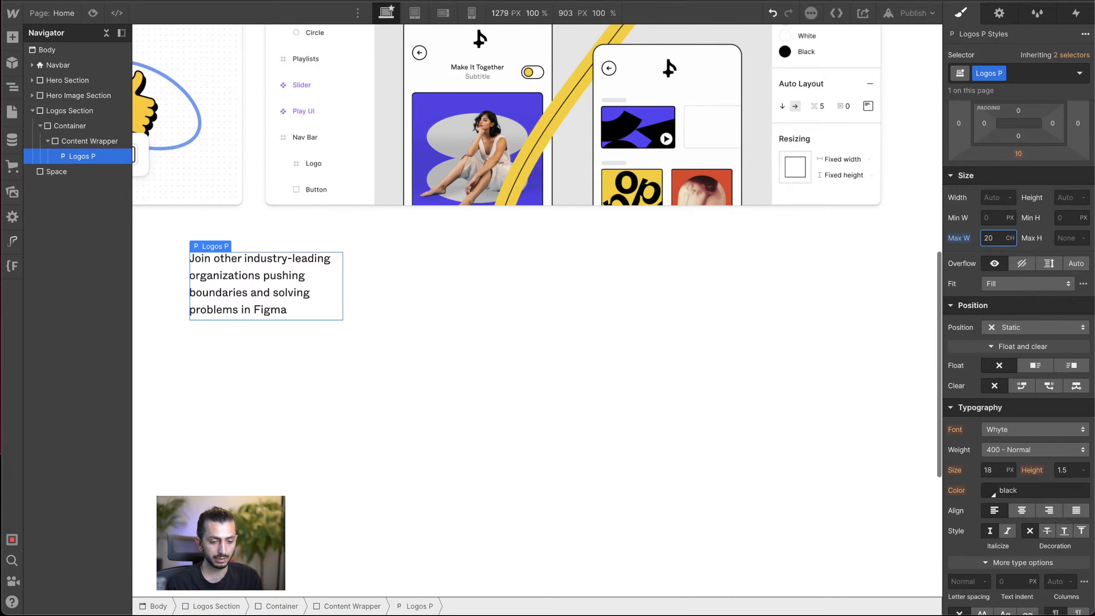
Step: Increase the Logos P paragraph's maximum width to 34 CH
key("Up")
key("Up")
key("Up")
key("Up")
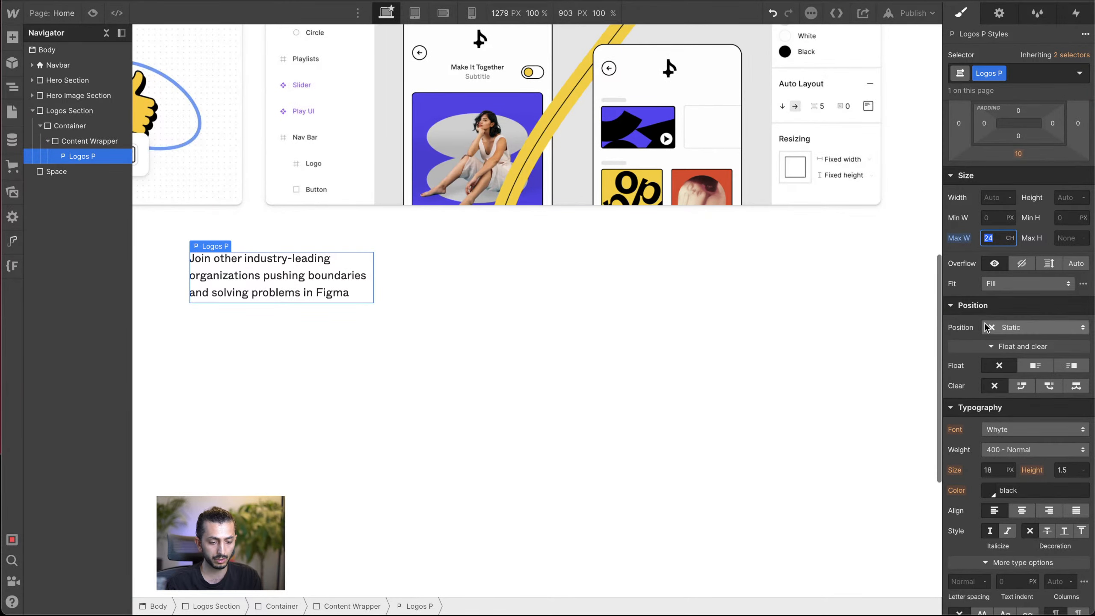
key("Up")
key("Up")
key("Up")
key("Up")
key("Up")
key("Up")
key("Up")
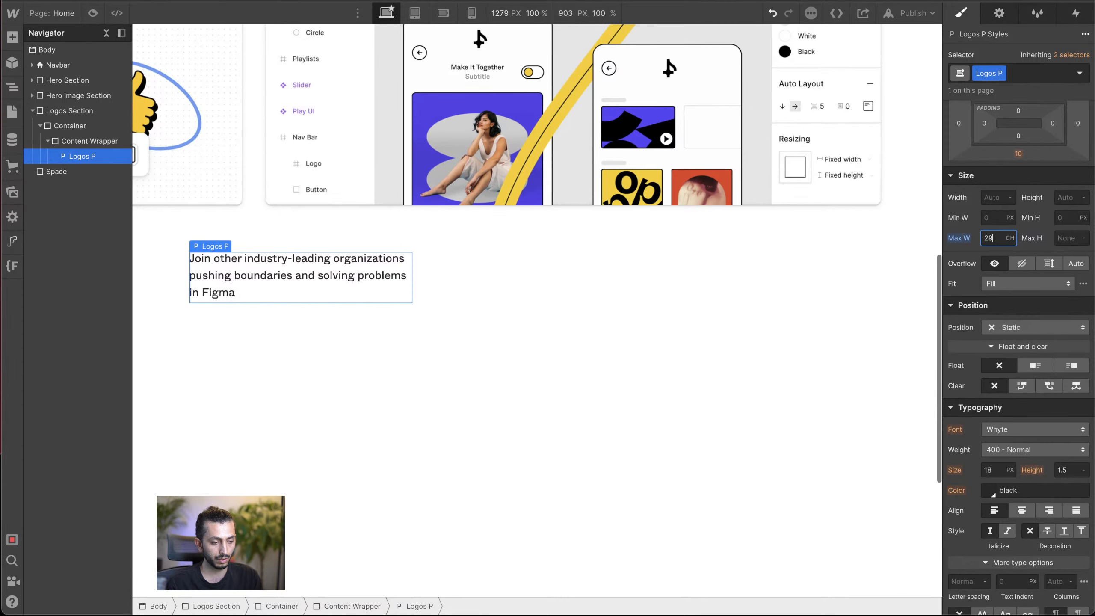
key("Up")
key("Up")
key("Up")
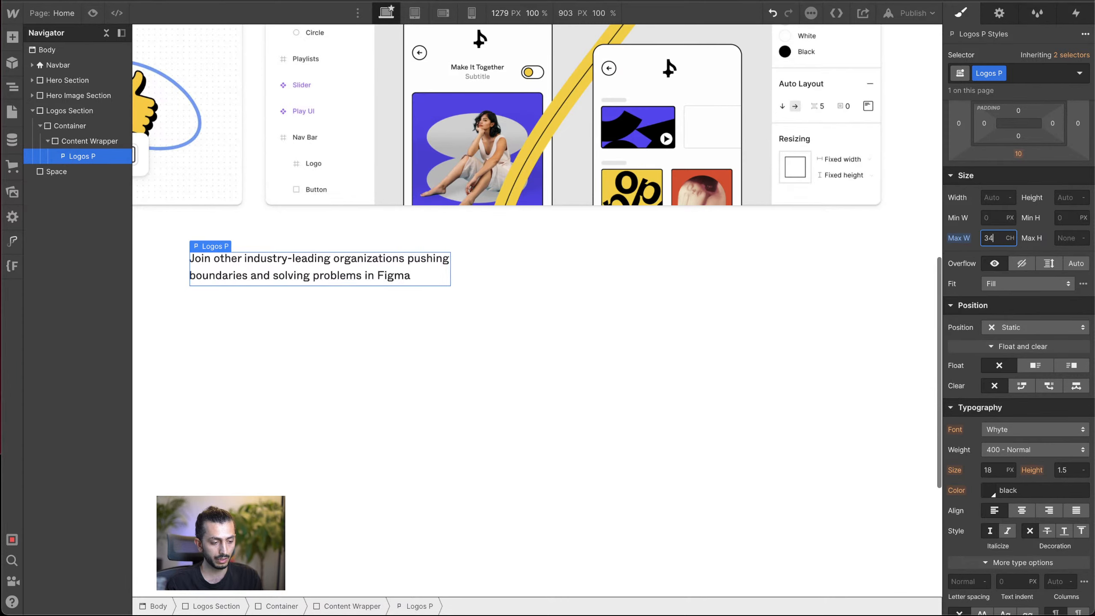
key("Down")
key("Up")
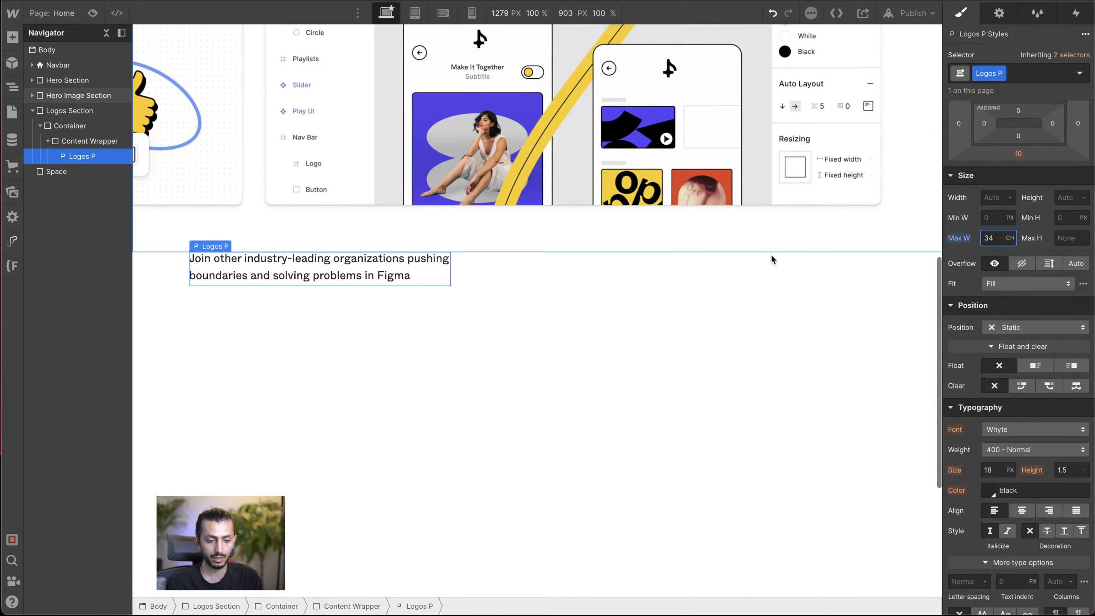
Step: Upload the five client logo SVG files from the Downloads folder to the project's assets
left_click(627, 264)
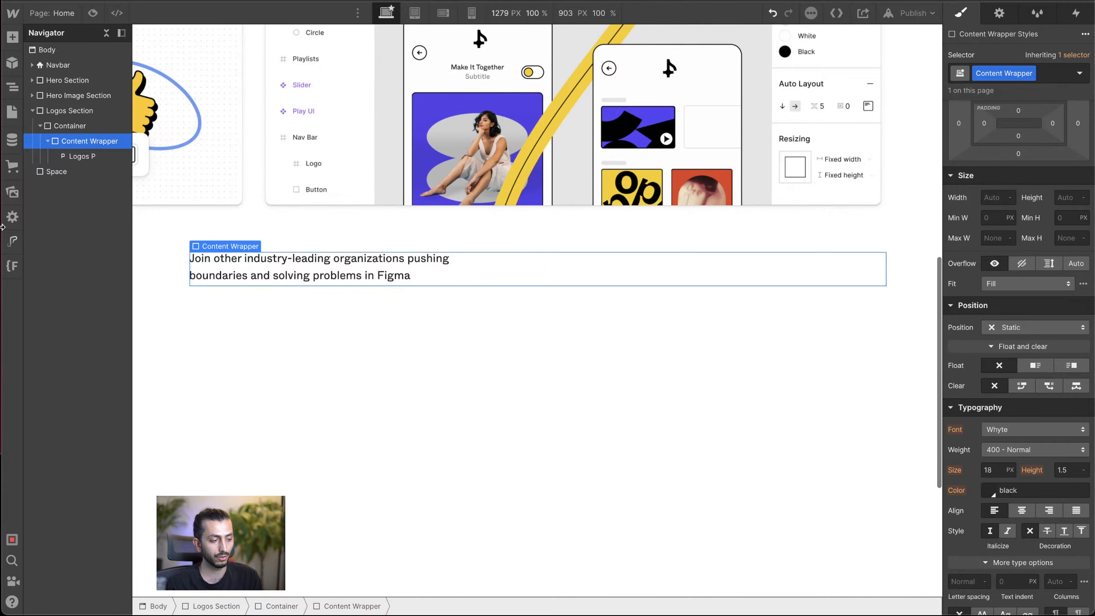
left_click(12, 194)
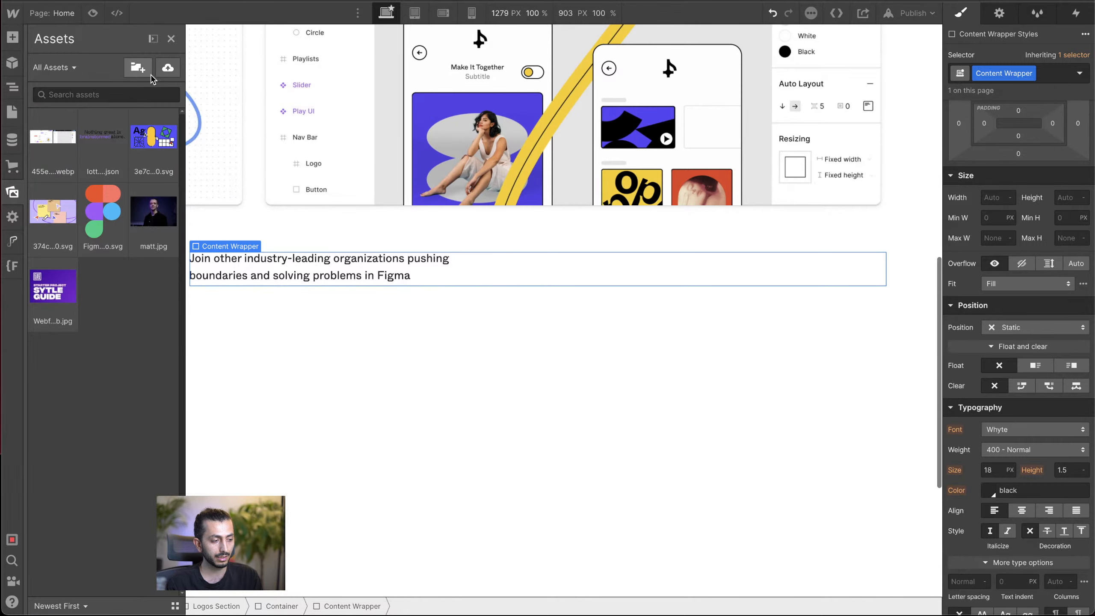
left_click(168, 67)
left_click(206, 173)
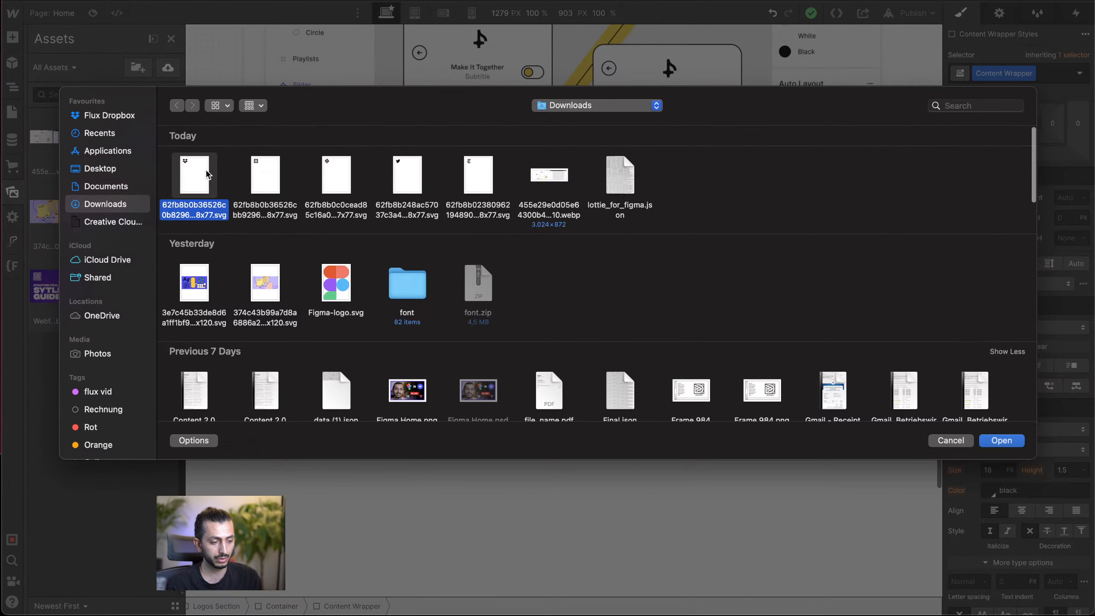
left_click(260, 174, "super")
left_click(326, 178, "super")
left_click(404, 178, "super")
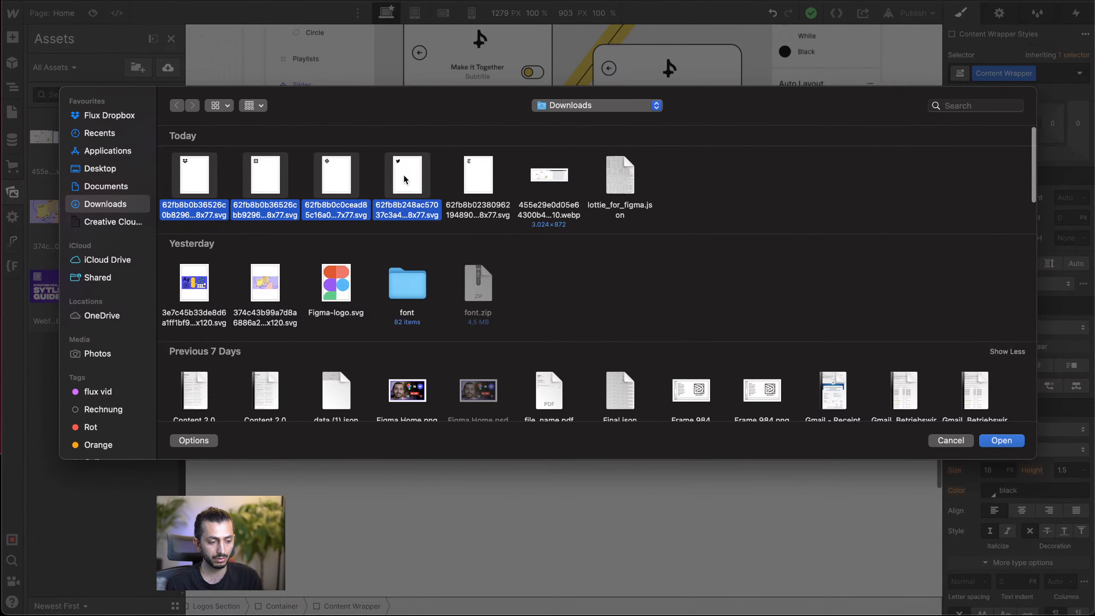
left_click(475, 181, "super")
left_click(1003, 446)
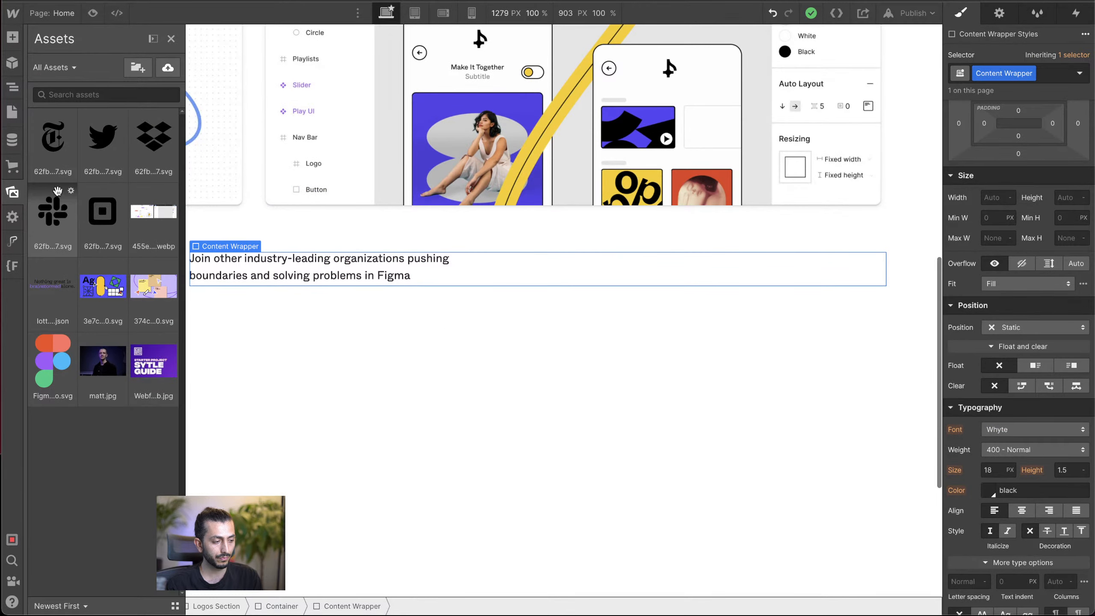
Step: Place the New York Times logo image below the paragraph inside the Content Wrapper, keeping its default image settings
left_click_drag(54, 136, 447, 497)
scroll(375, 269, "up", 5)
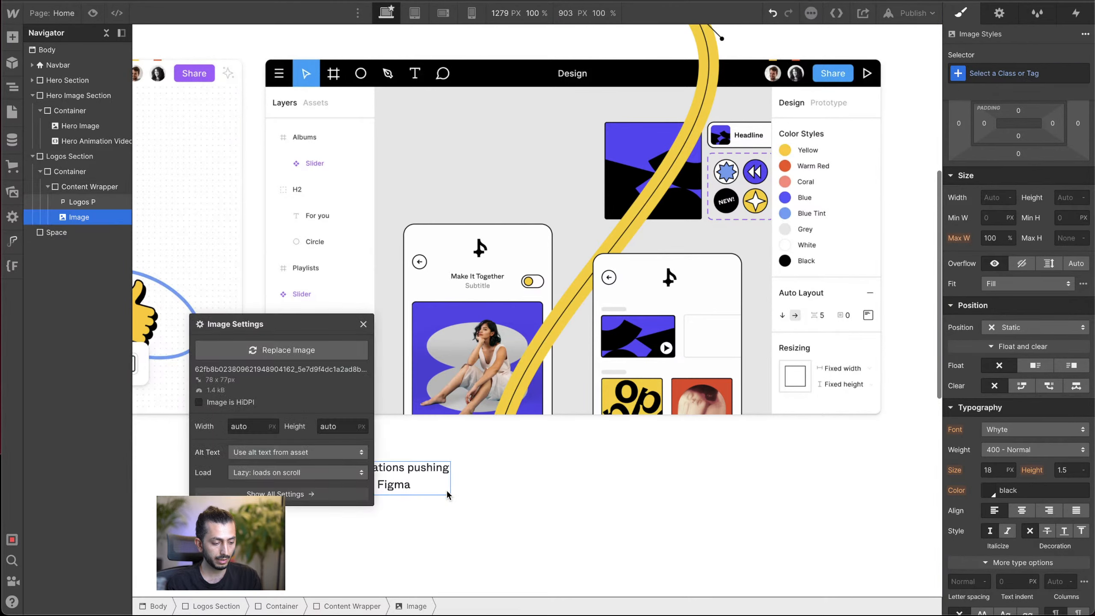
scroll(447, 496, "down", 4)
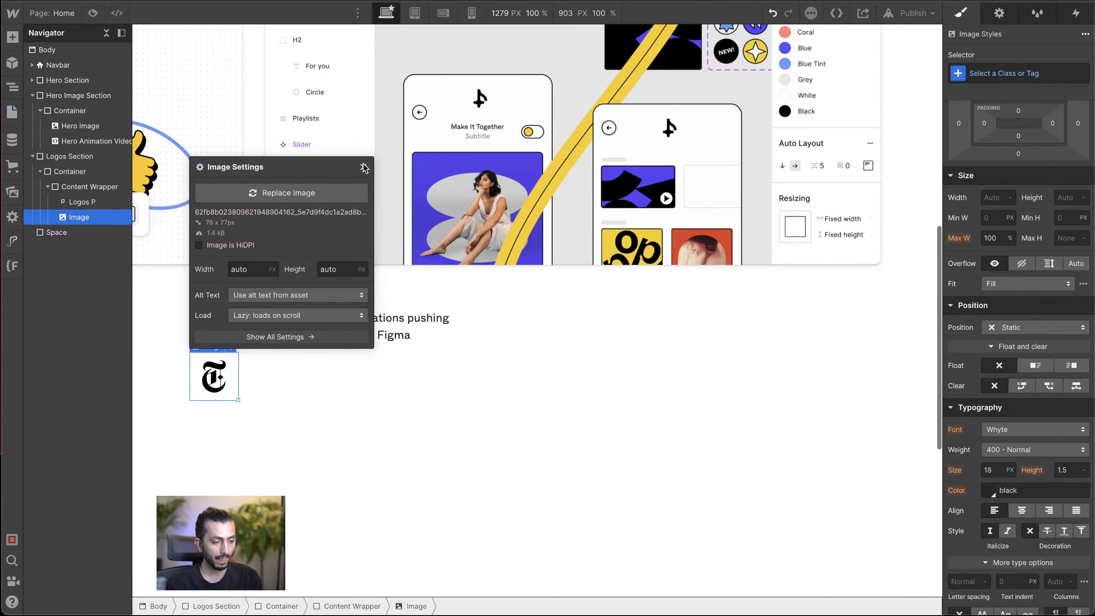
left_click(364, 166)
left_click(991, 71)
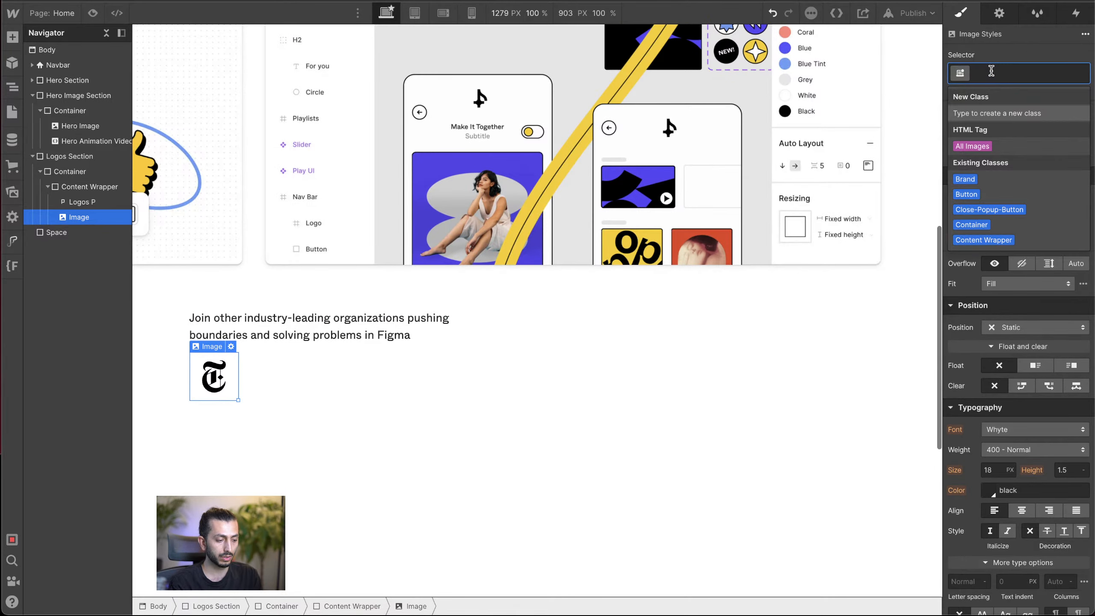
type("Lo")
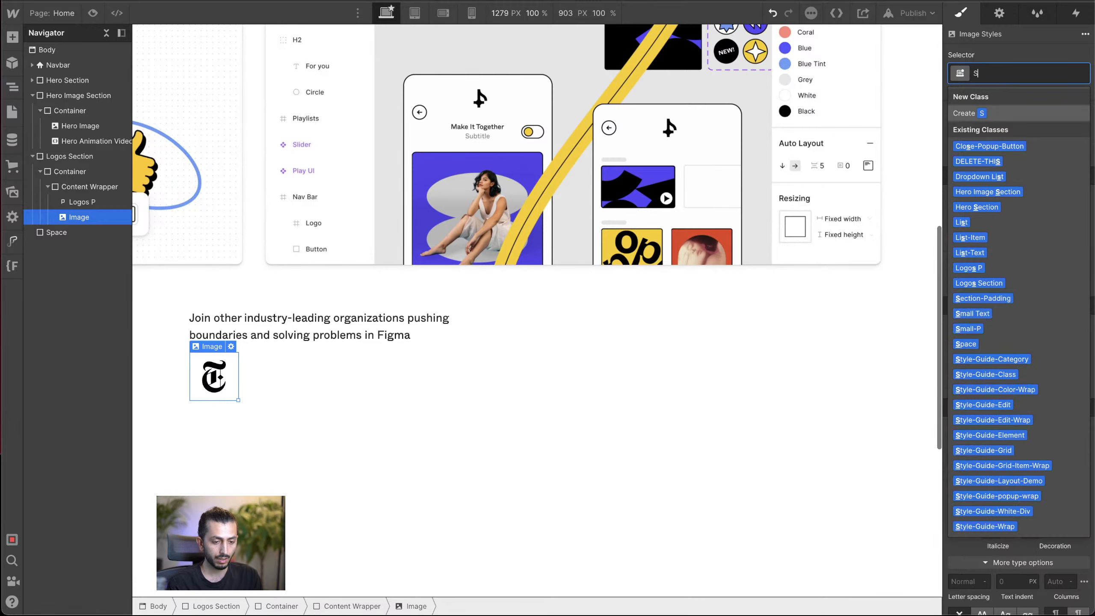
key("BackSpace")
key("BackSpace")
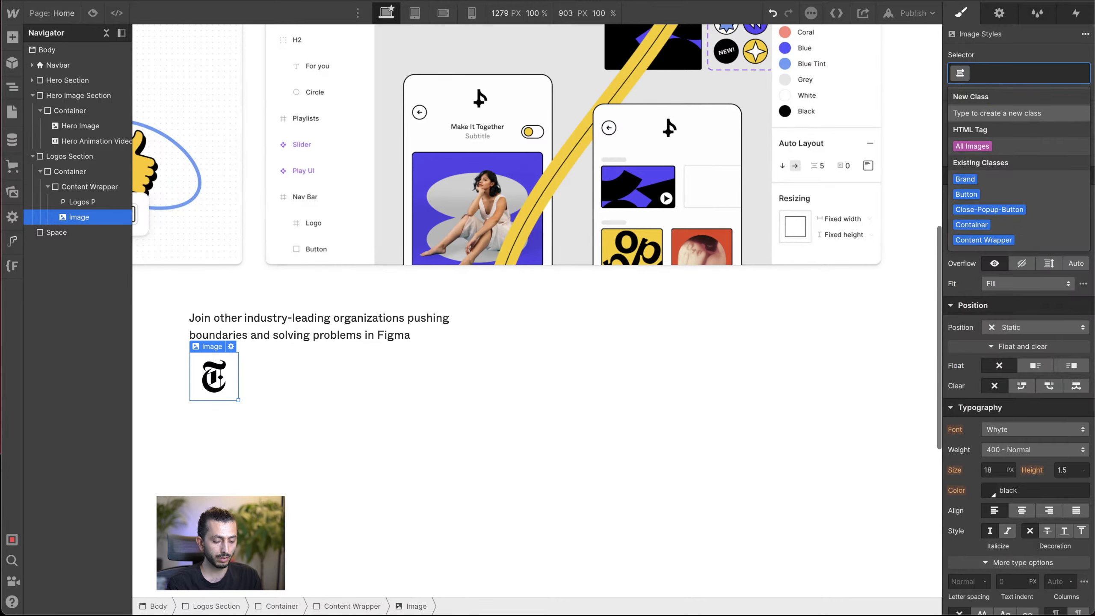
type("C")
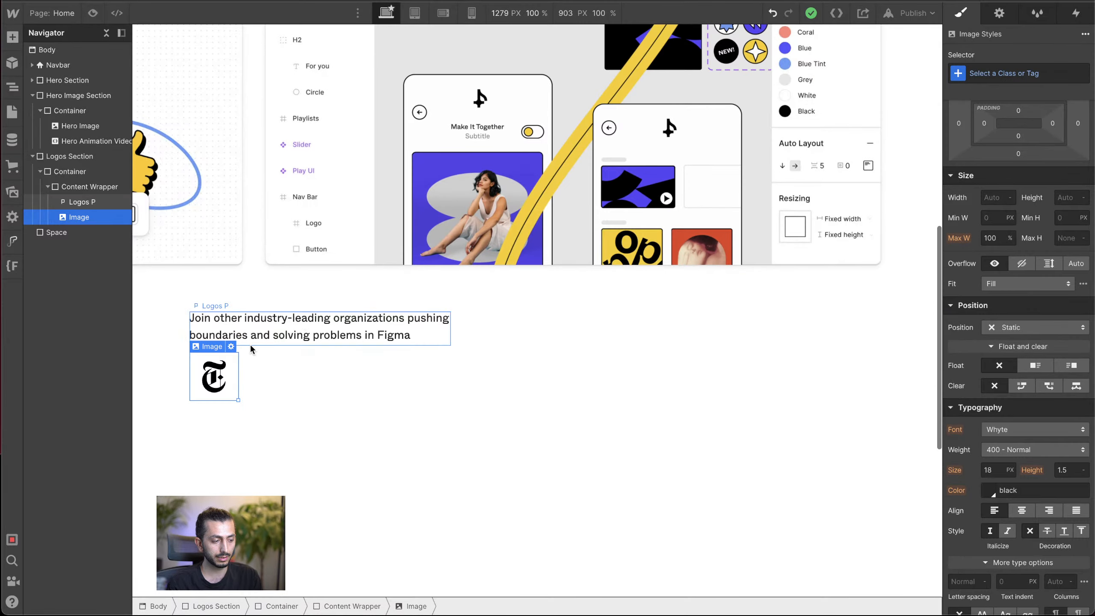
Step: Give the logo image in the Content Wrapper the new class Clients Logos
left_click(1004, 69)
type("Clients L")
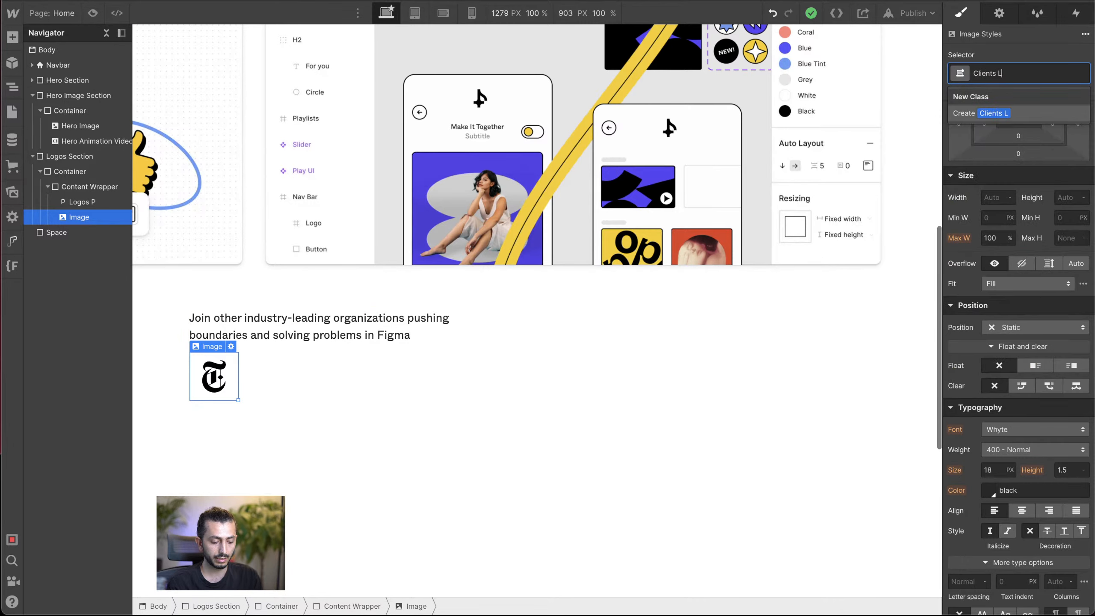
type("ogos")
key("Return")
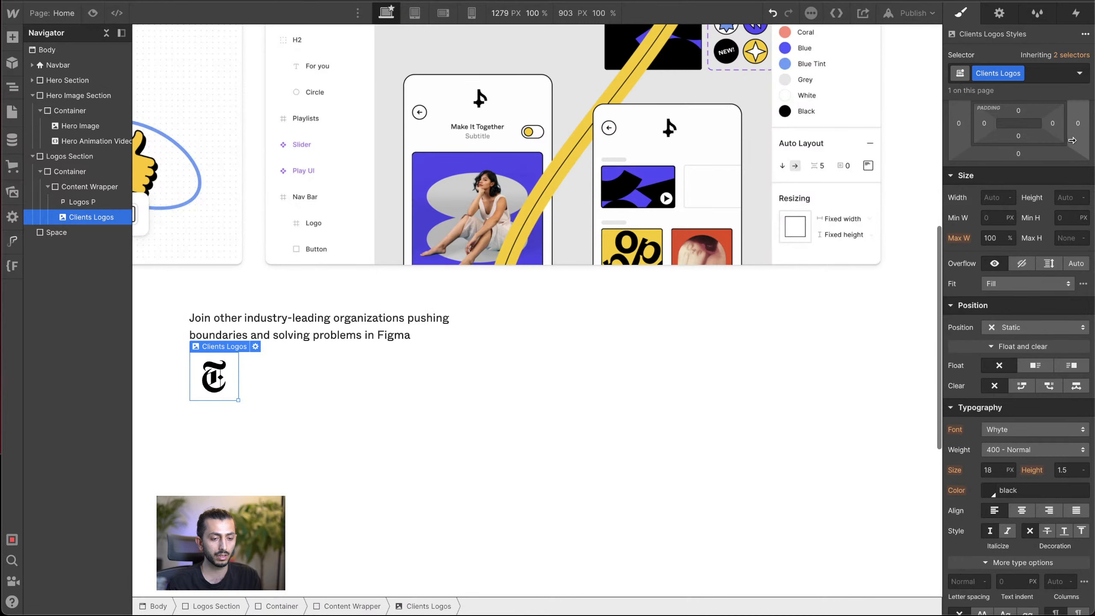
Step: Duplicate the Clients Logos image four times so the Content Wrapper holds five logos
key("ctrl+d")
key("ctrl+d")
key("ctrl+d")
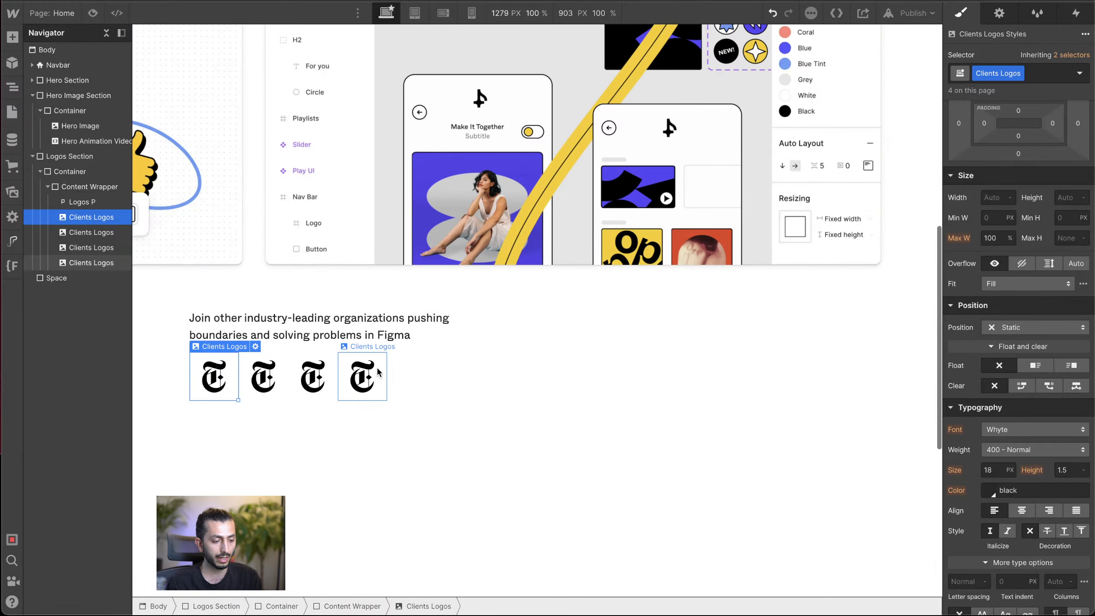
left_click(377, 382)
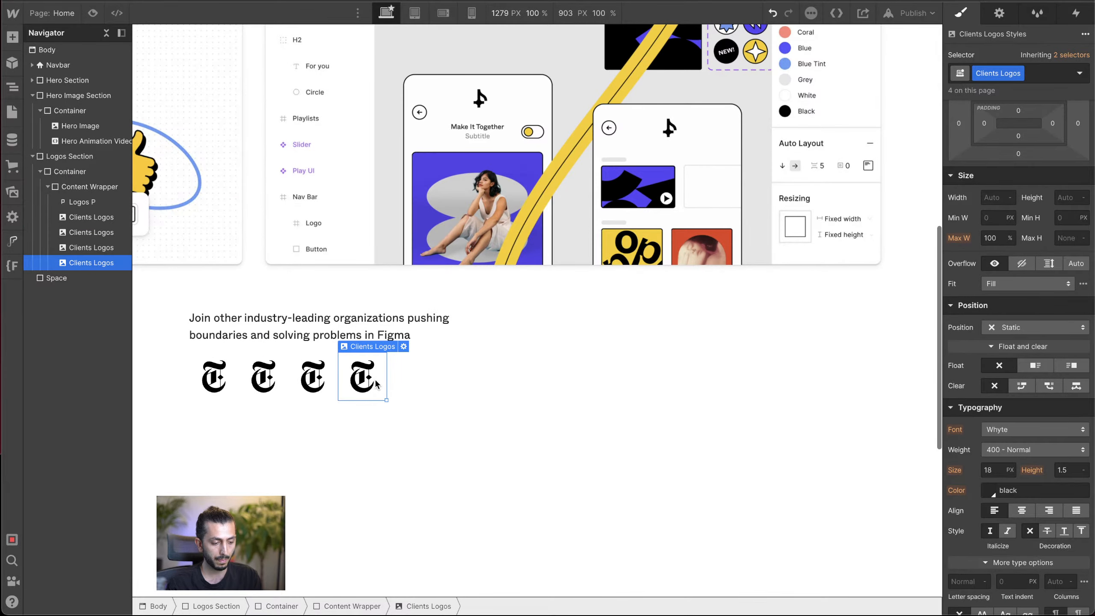
key("ctrl+d")
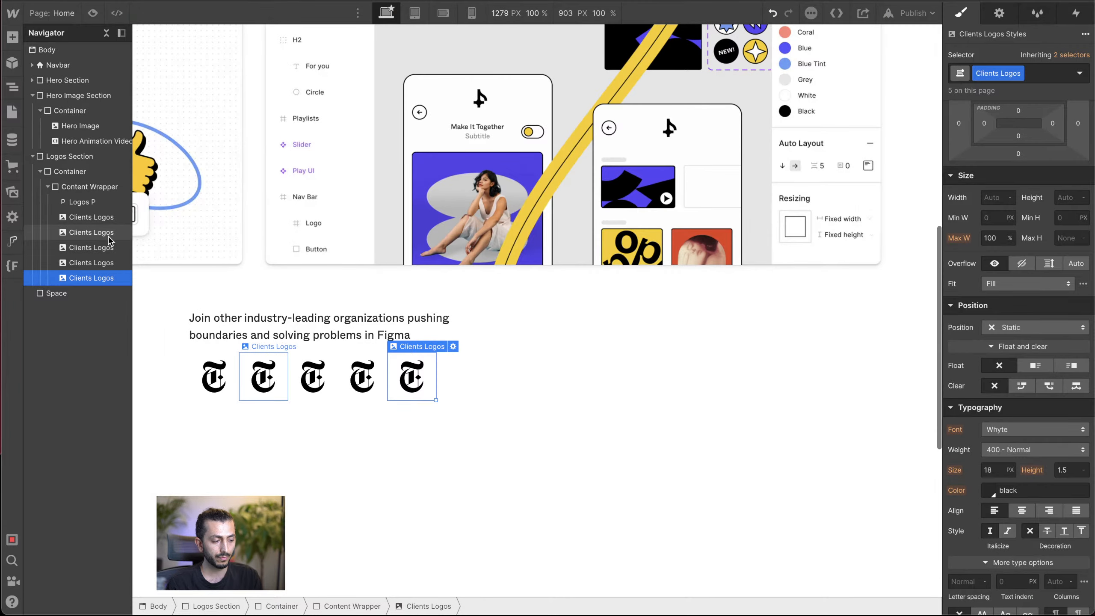
Step: Add a Div Block inside the Content Wrapper after the logo images
left_click(72, 186)
key("ctrl+k")
type("d")
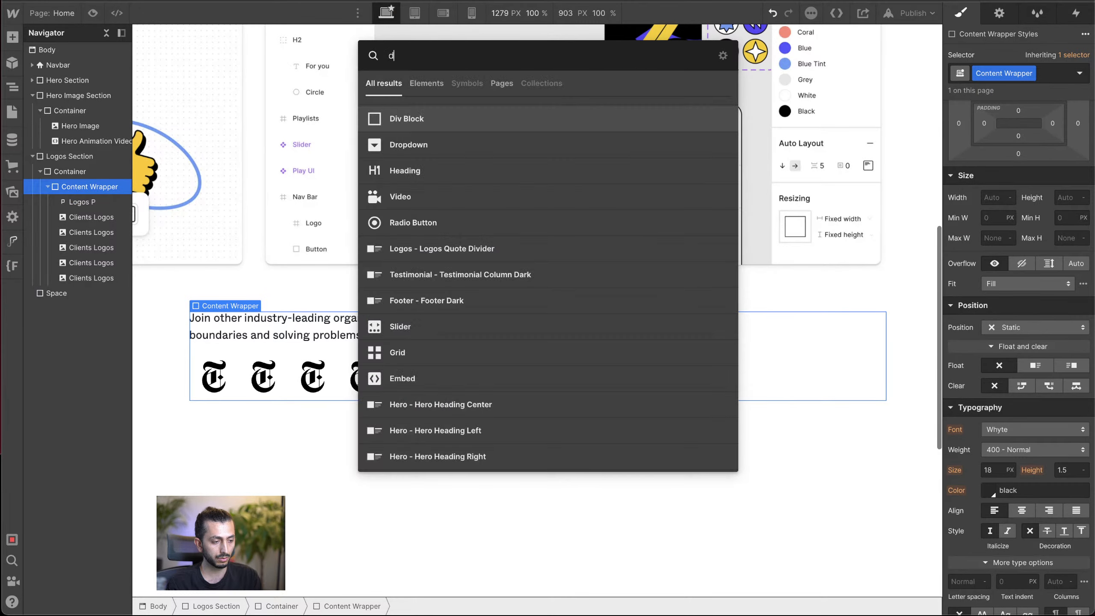
left_click(466, 122)
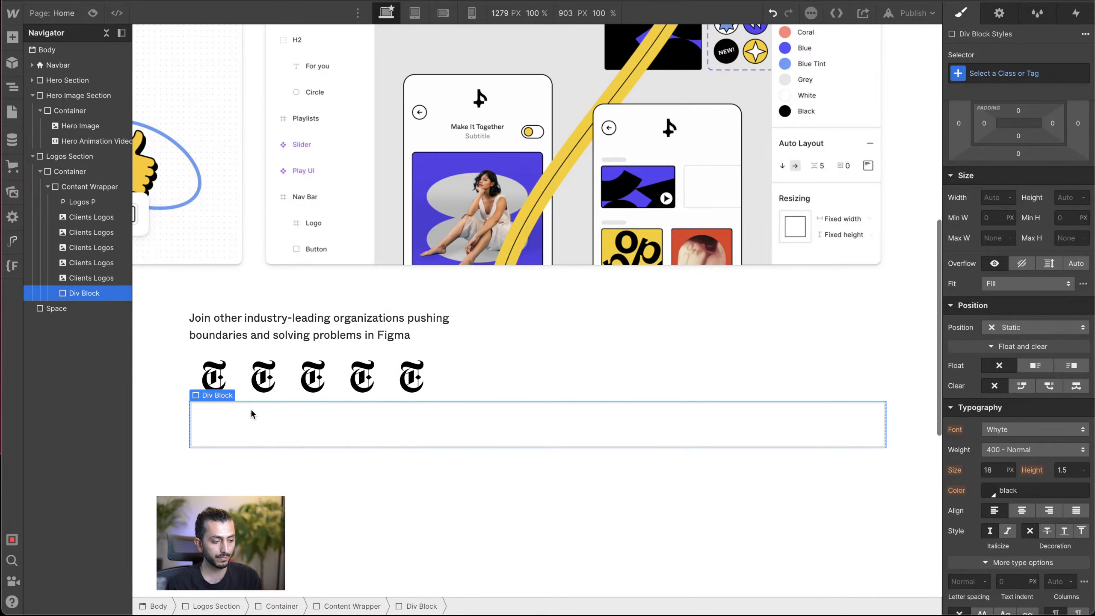
Step: Give the div block below the logos the new class CTA Arrow Wrap
left_click(1001, 72)
type("CTA")
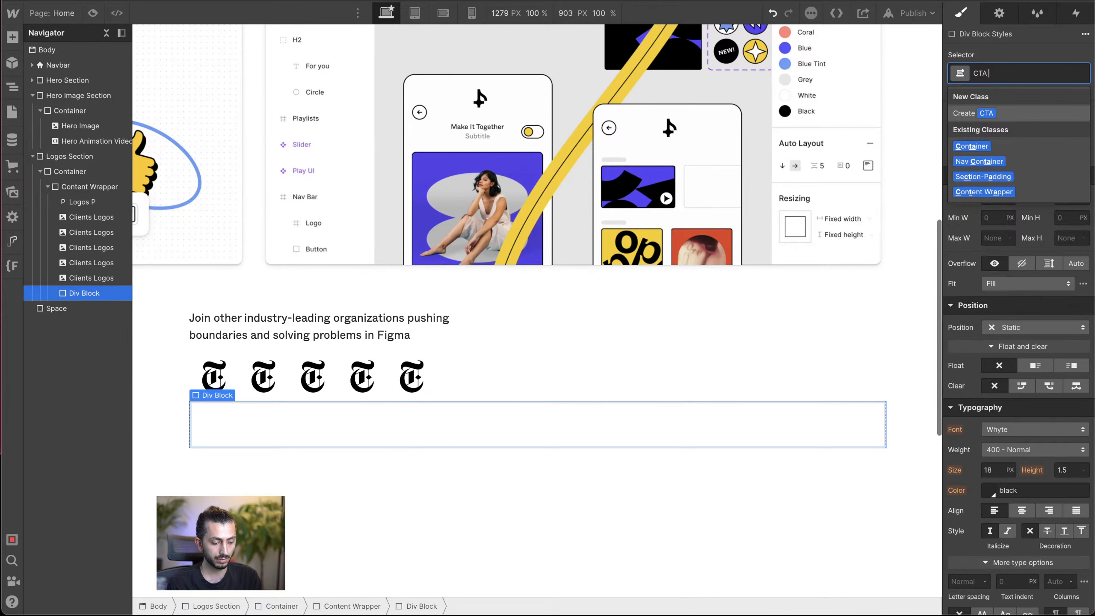
type(" Arrow")
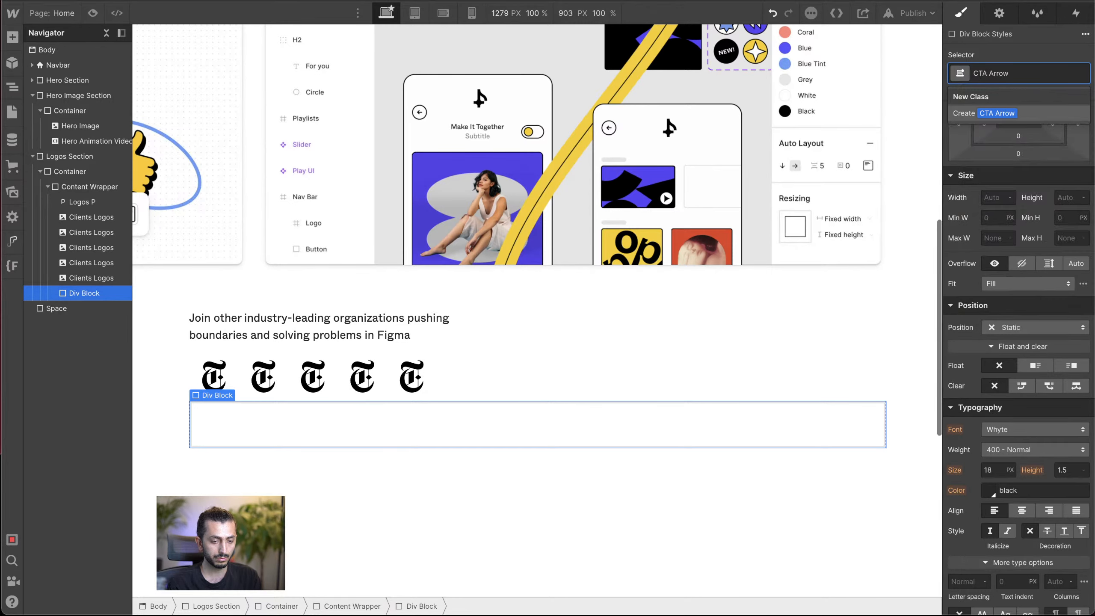
type(" Wrap")
key("Return")
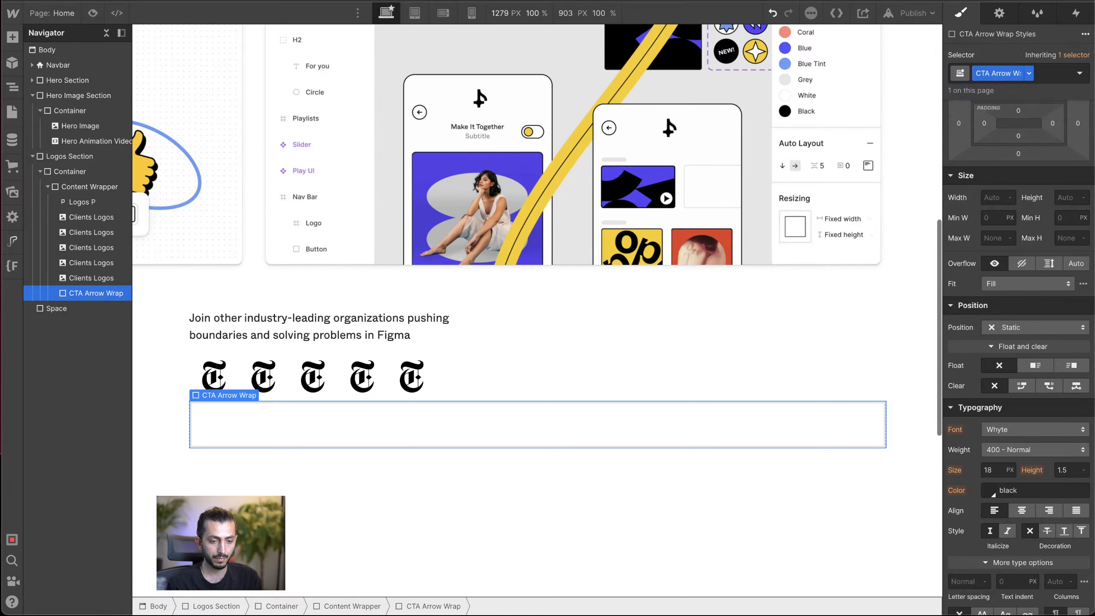
Step: Set the CTA Arrow Wrap's width and height to 60 px each
scroll(1026, 417, "down", 2)
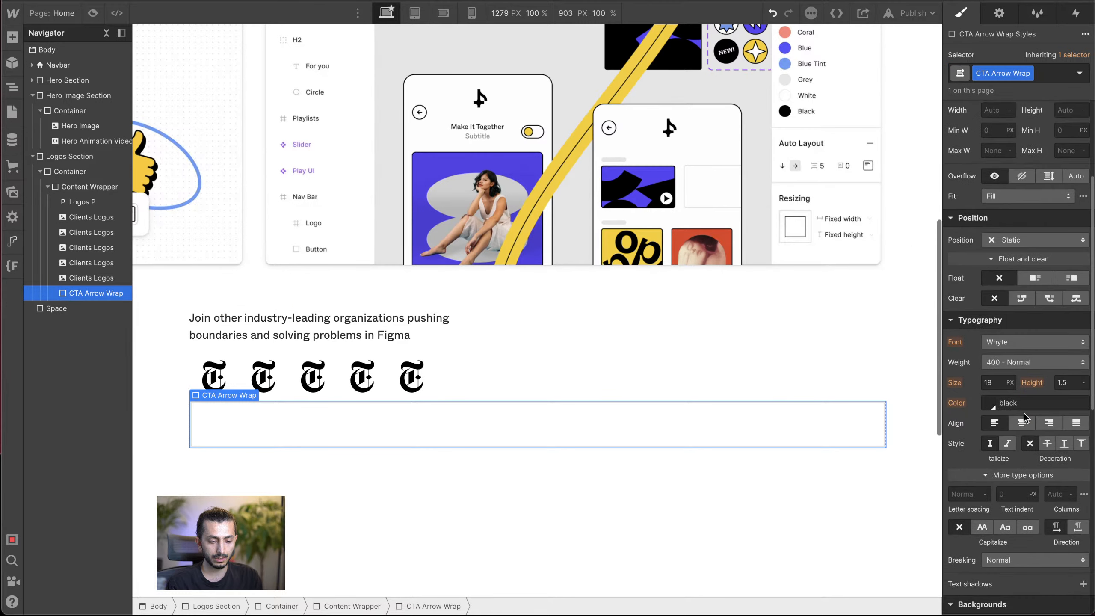
left_click(997, 174)
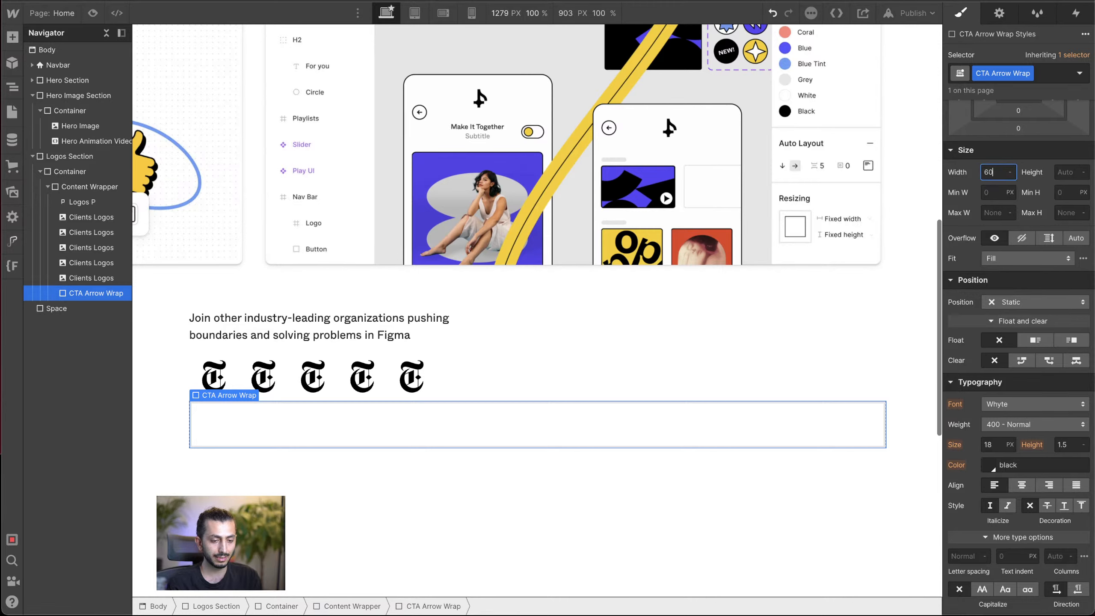
key("Tab")
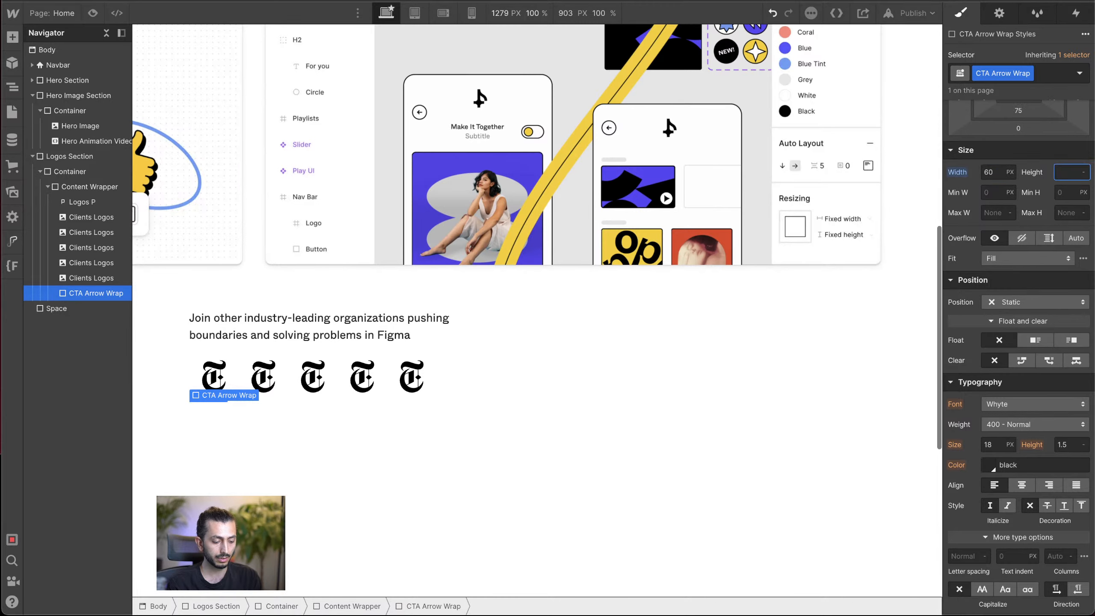
type("60")
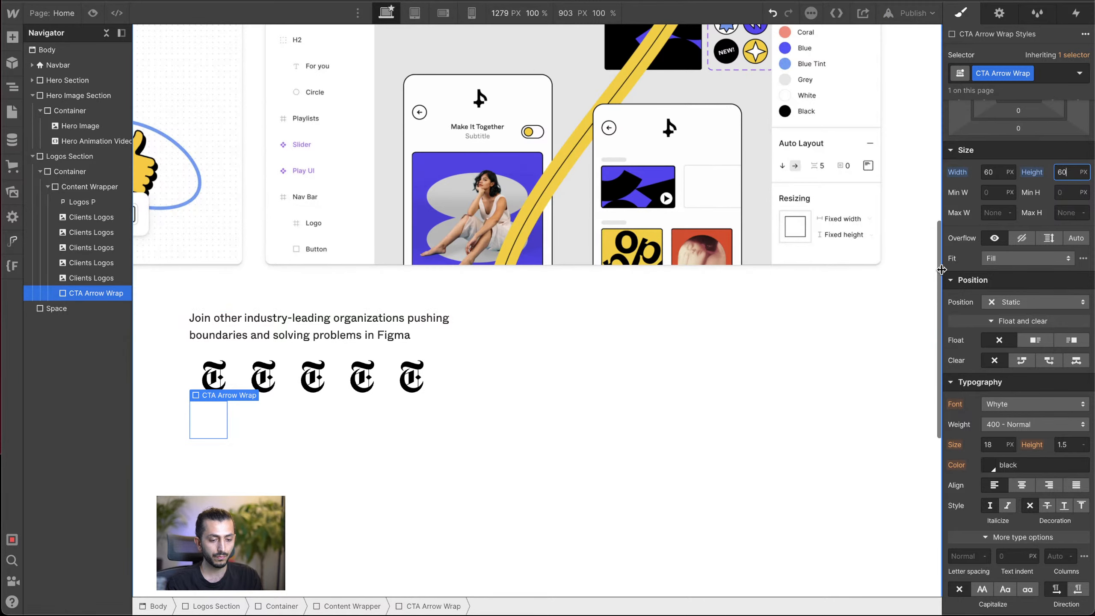
Step: Set the CTA Arrow Wrap's background color to the white swatch
scroll(1008, 304, "down", 8)
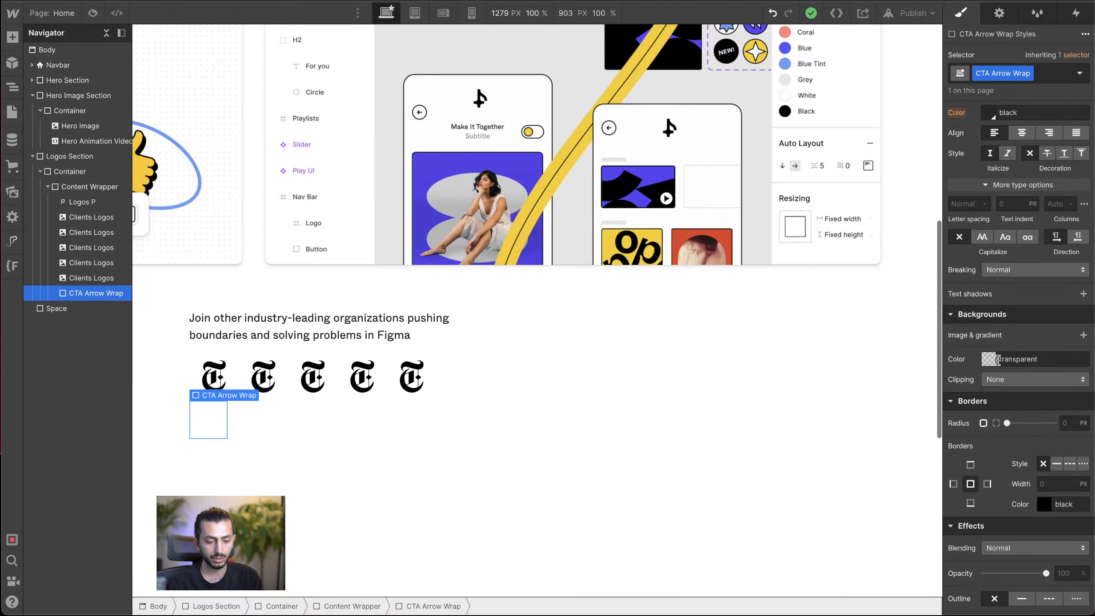
left_click(988, 363)
left_click_drag(965, 388, 860, 339)
left_click(999, 337)
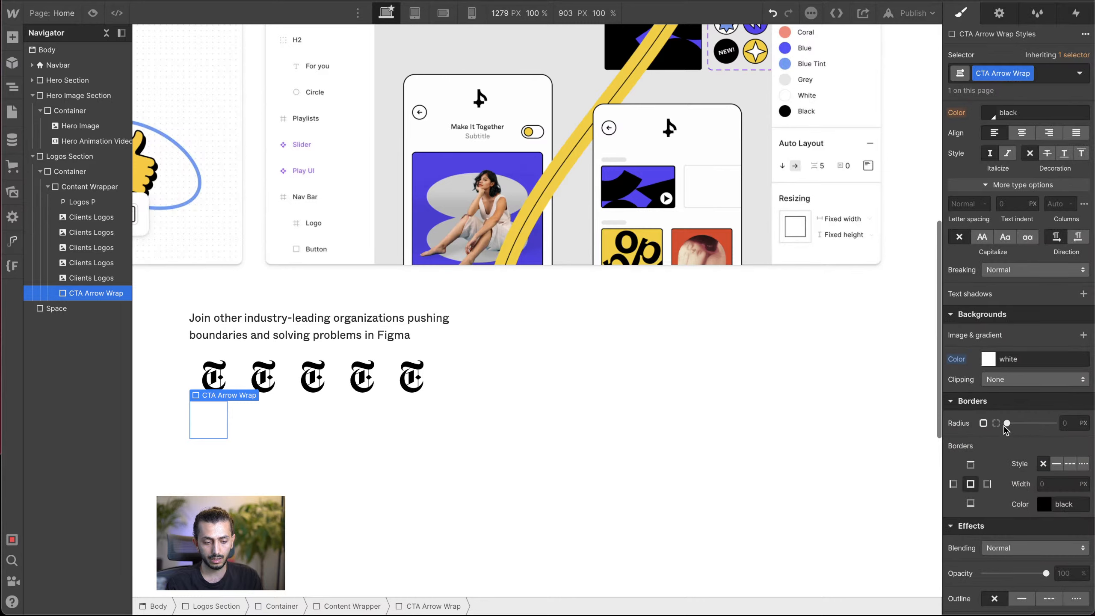
Step: Give the CTA Arrow Wrap a solid 1 px black border and set its corner radius to 100%
left_click(1056, 464)
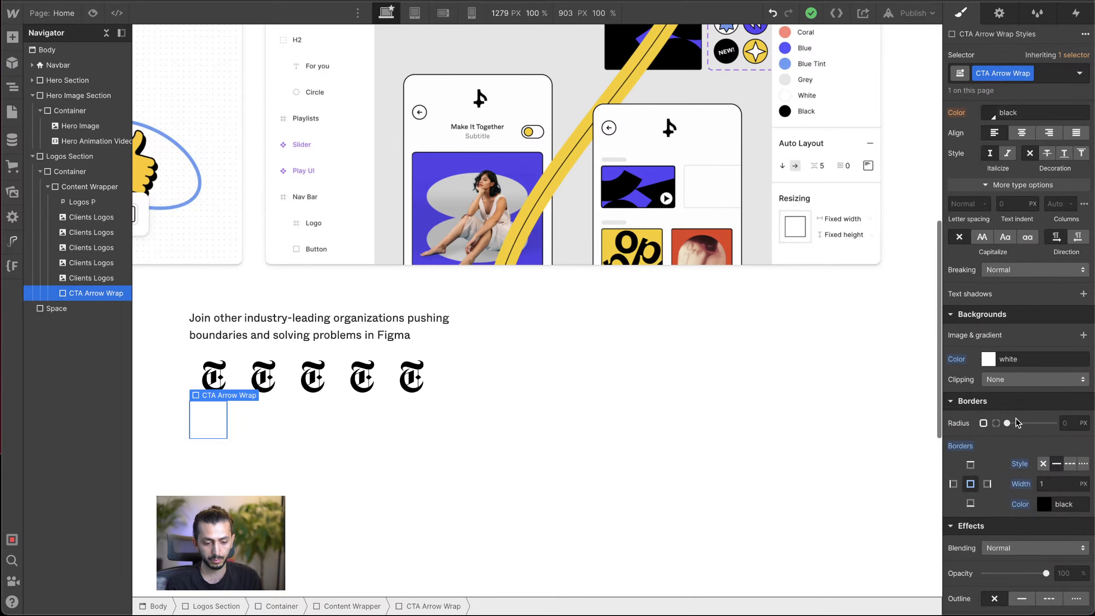
left_click_drag(1007, 422, 1077, 424)
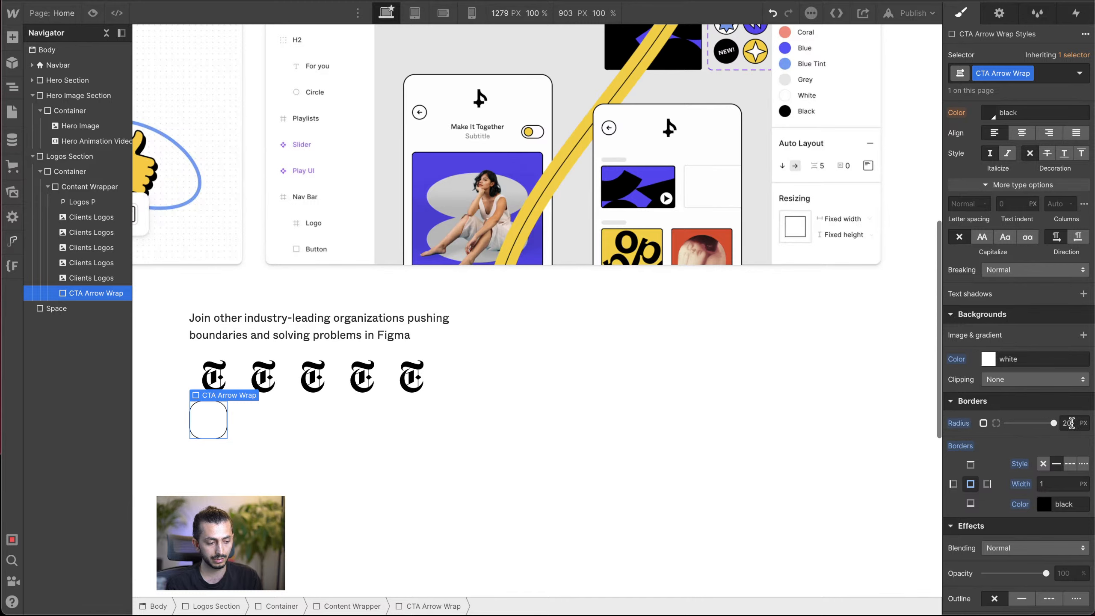
left_click(1071, 422)
type("1")
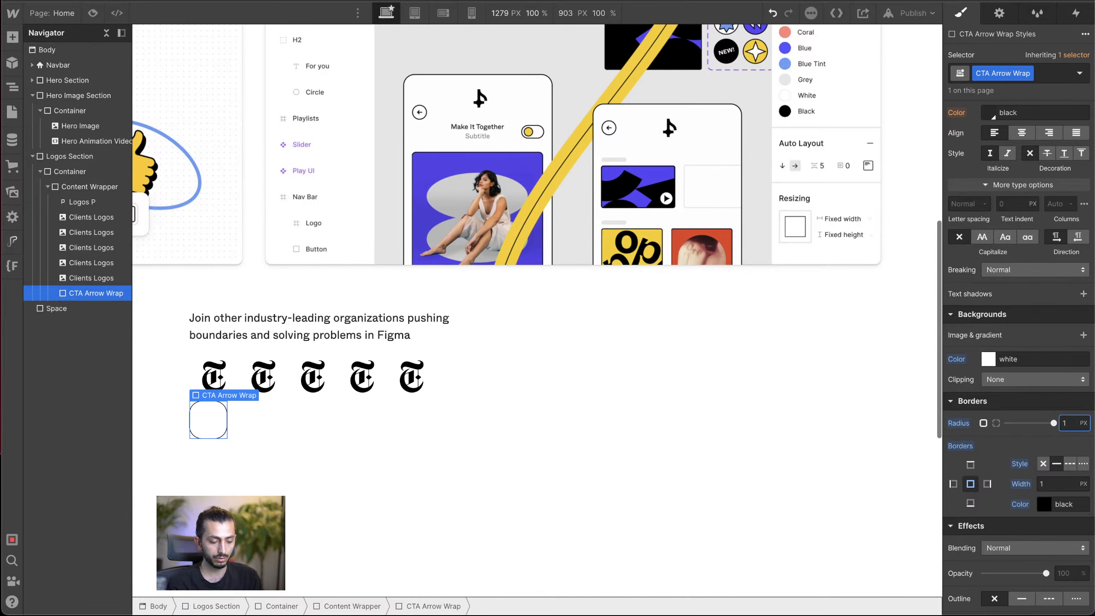
type("00%")
key("Return")
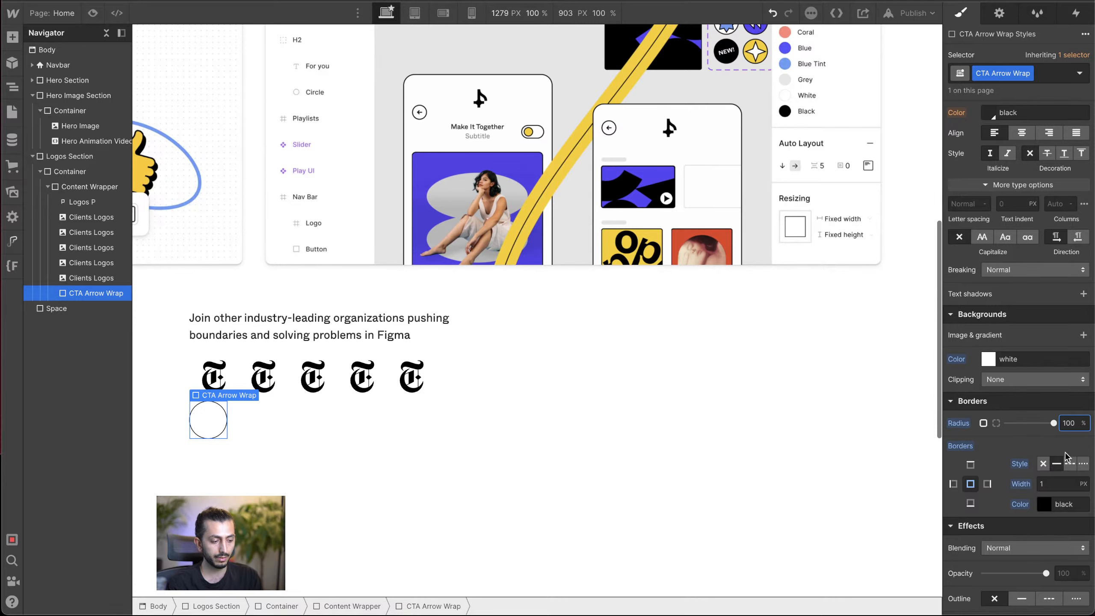
Step: Set the CTA Arrow Wrap's border width to 2 px
left_click(1053, 447)
left_click(1049, 484)
type("2")
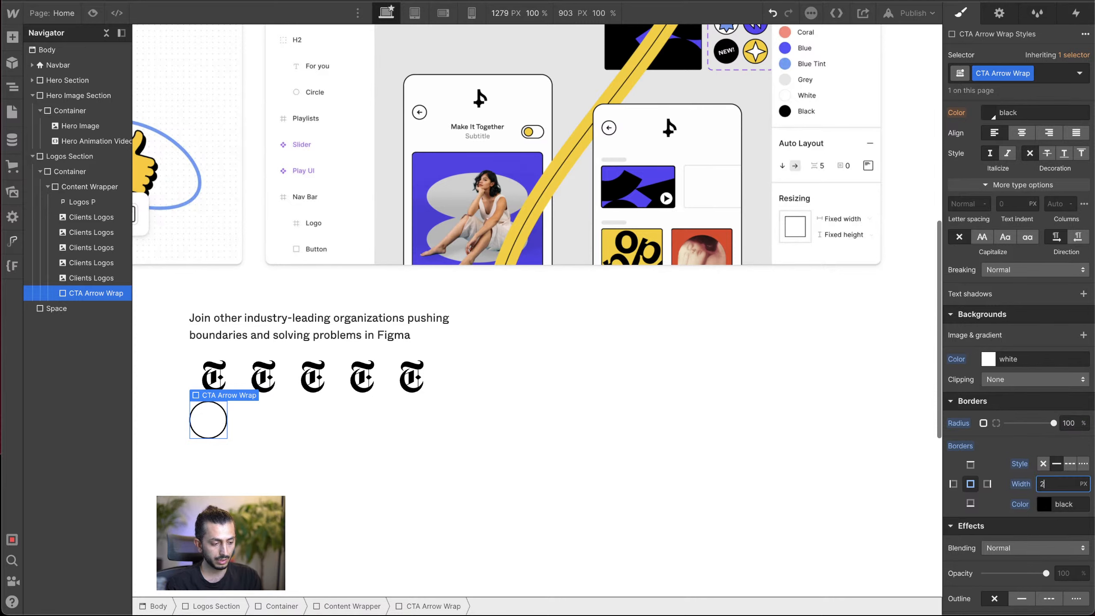
Step: Resize the CTA Arrow Wrap to a width and height of 44 px each
scroll(1054, 314, "up", 3)
scroll(1052, 313, "up", 5)
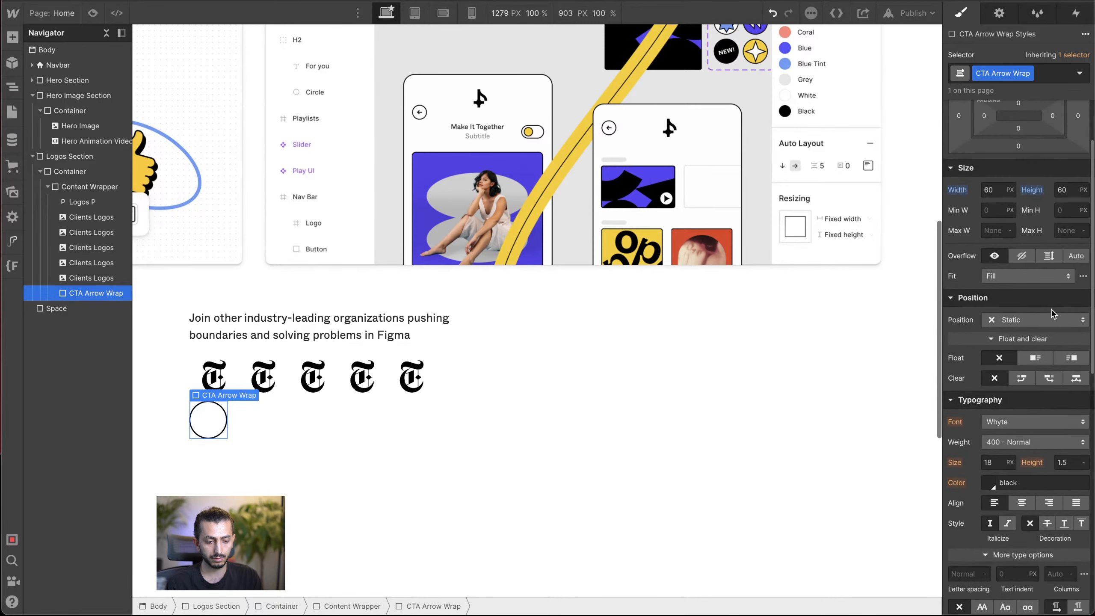
left_click(996, 190)
type("50")
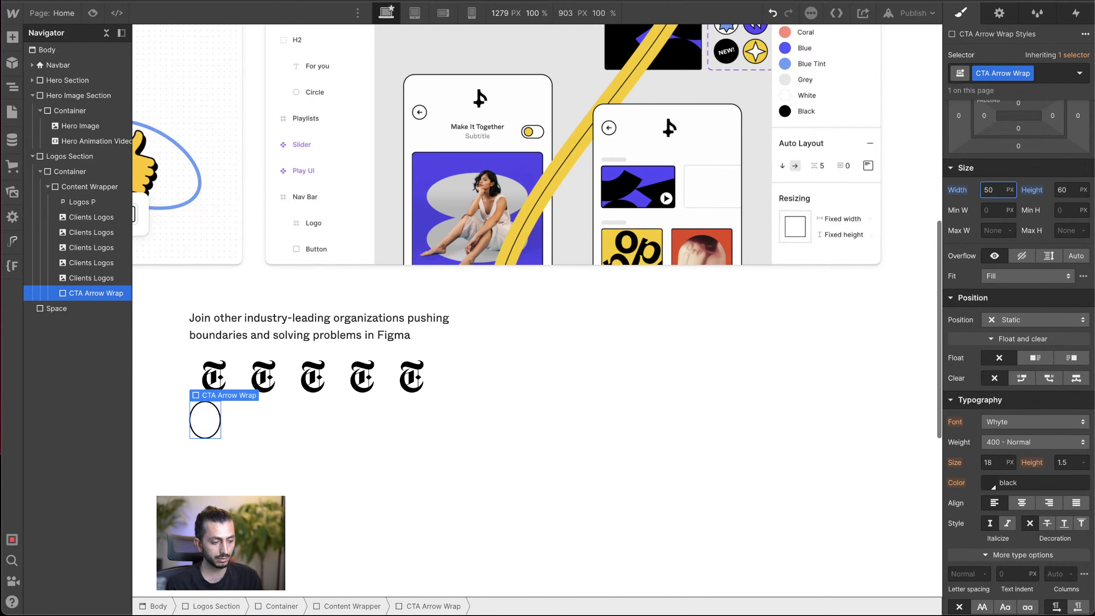
key("shift+Down")
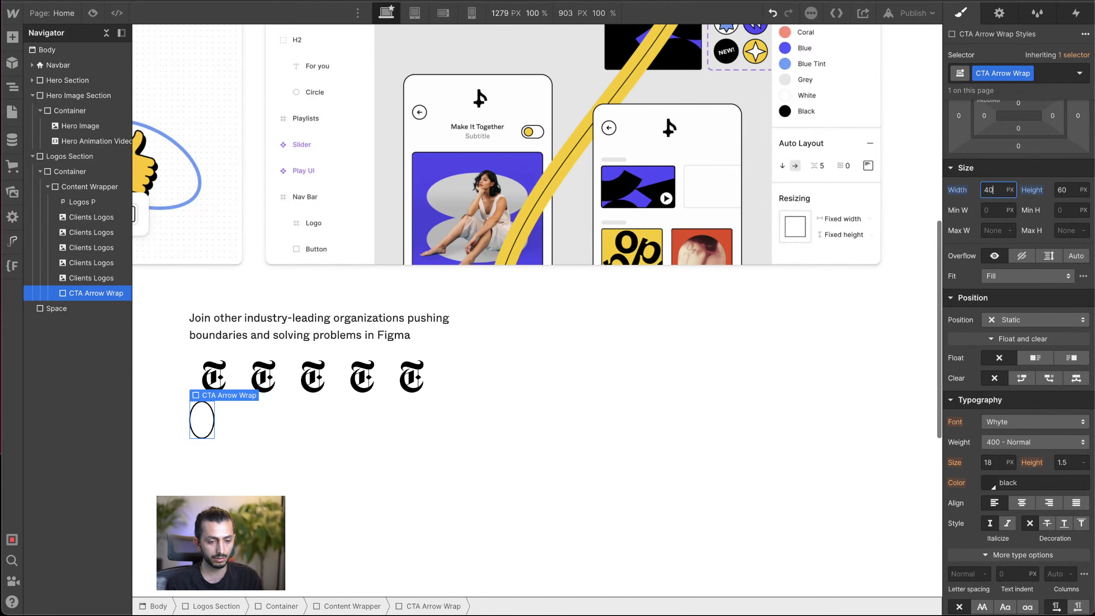
left_click(1061, 190)
type("40")
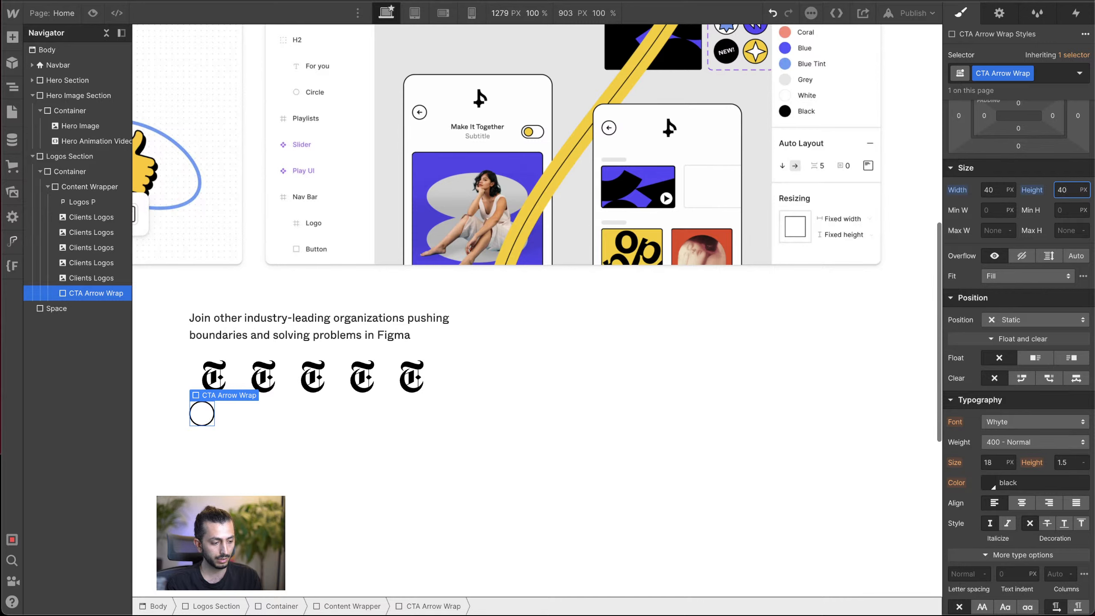
key("Up")
key("Up")
key("Up")
key("Up")
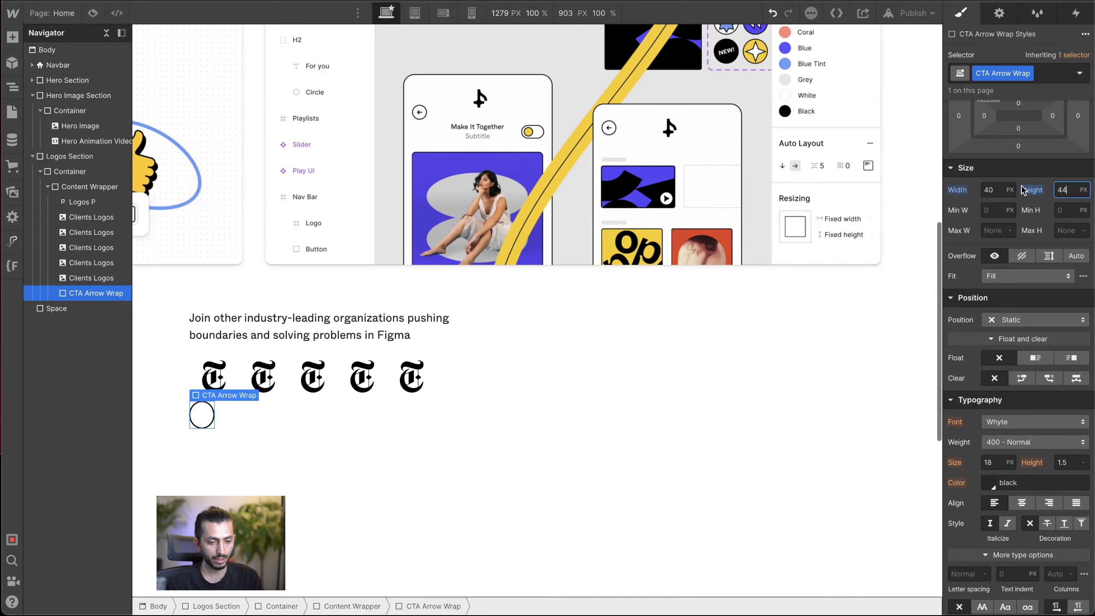
left_click(994, 191)
key("Up")
key("Up")
key("Up")
key("Up")
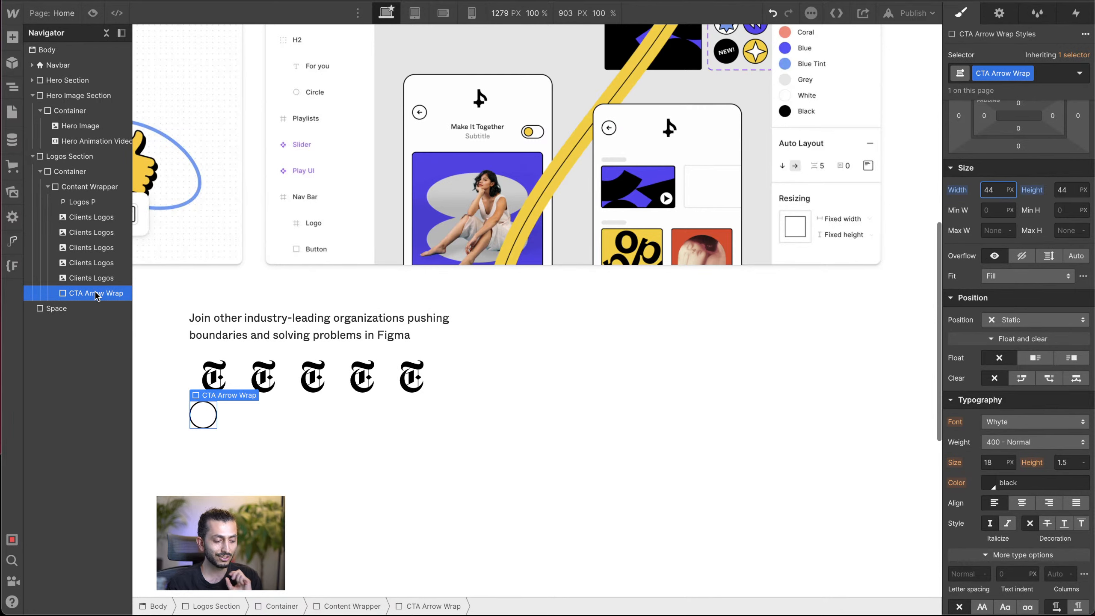
Step: Switch to the original Figma homepage and examine the circular arrow button in the logos bar, including its hover state
left_click(258, 427)
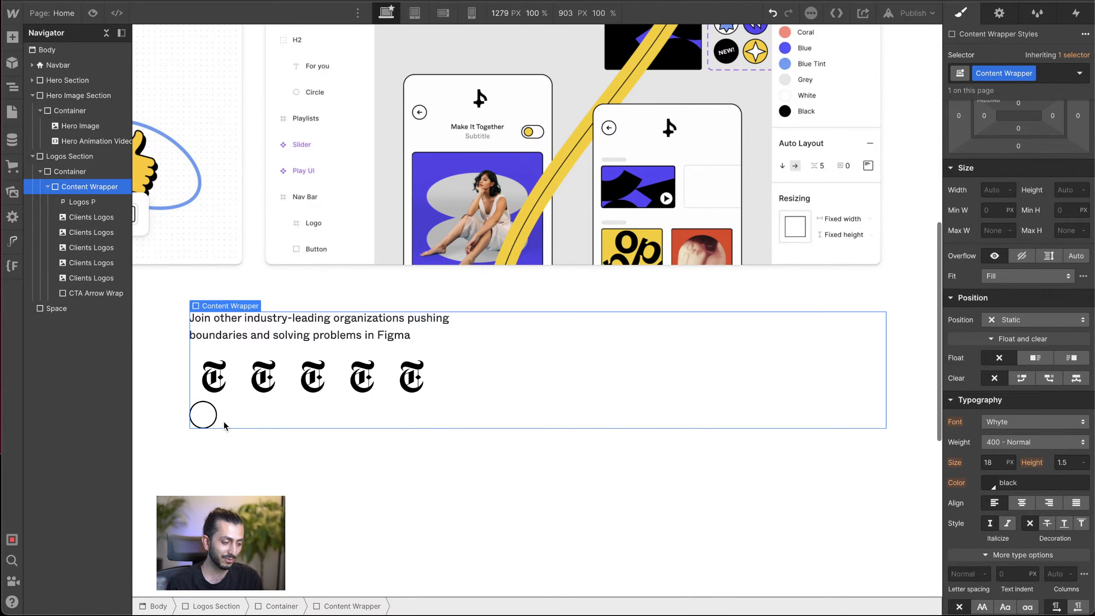
left_click(204, 420)
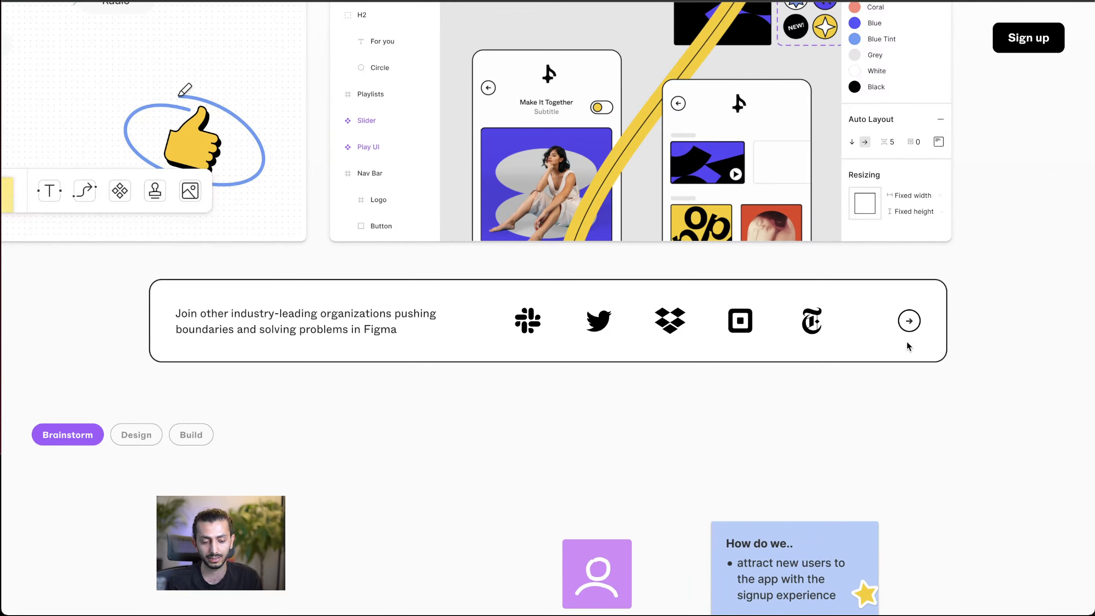
scroll(914, 327, "up", 5)
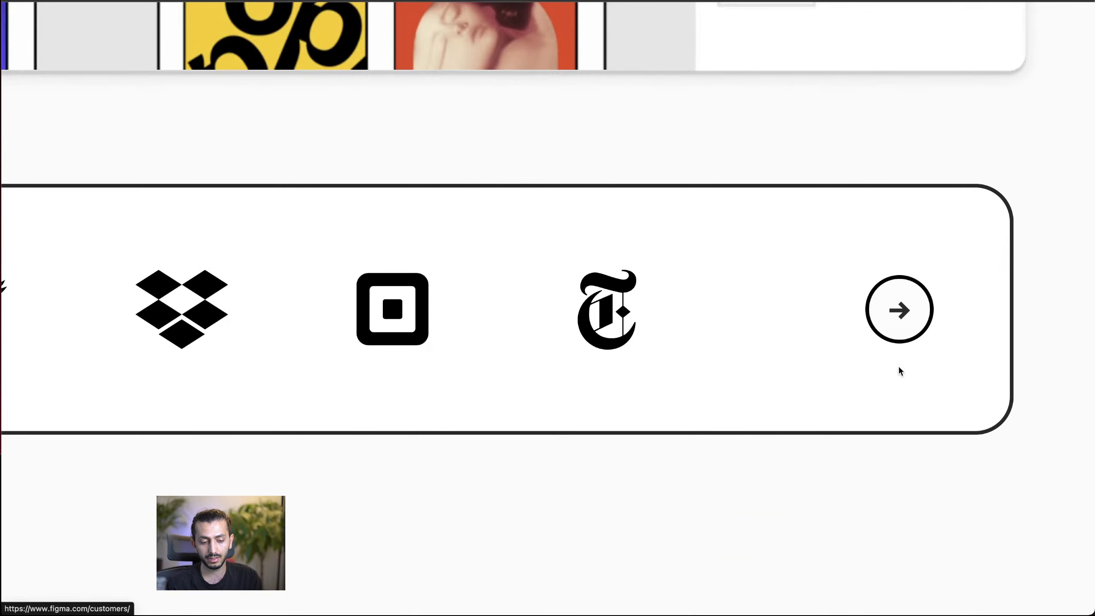
scroll(898, 342, "down", 5)
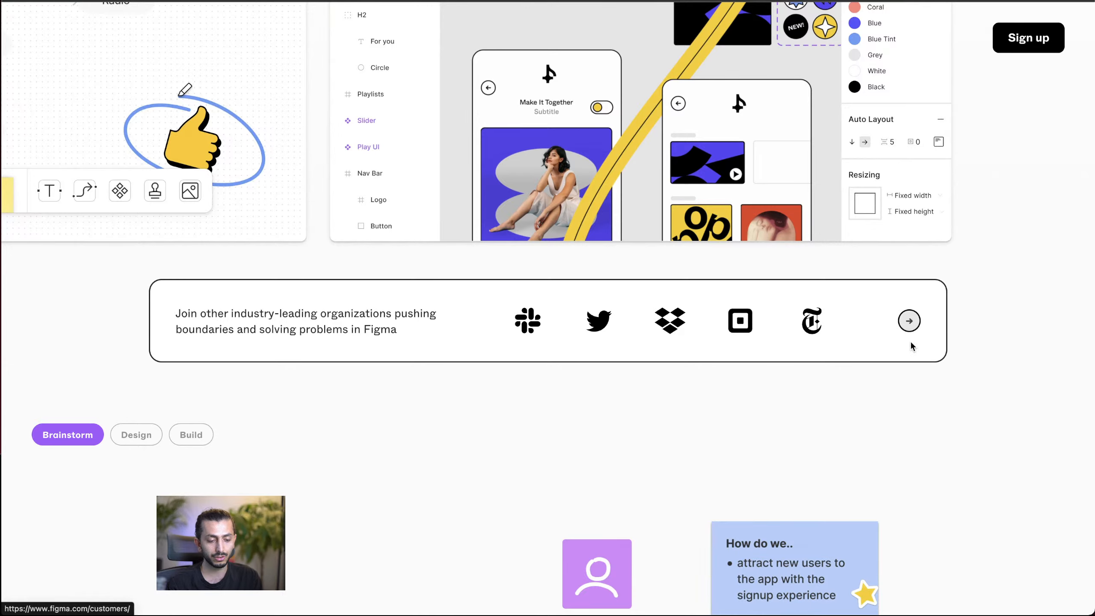
scroll(911, 331, "up", 2)
scroll(912, 332, "up", 4)
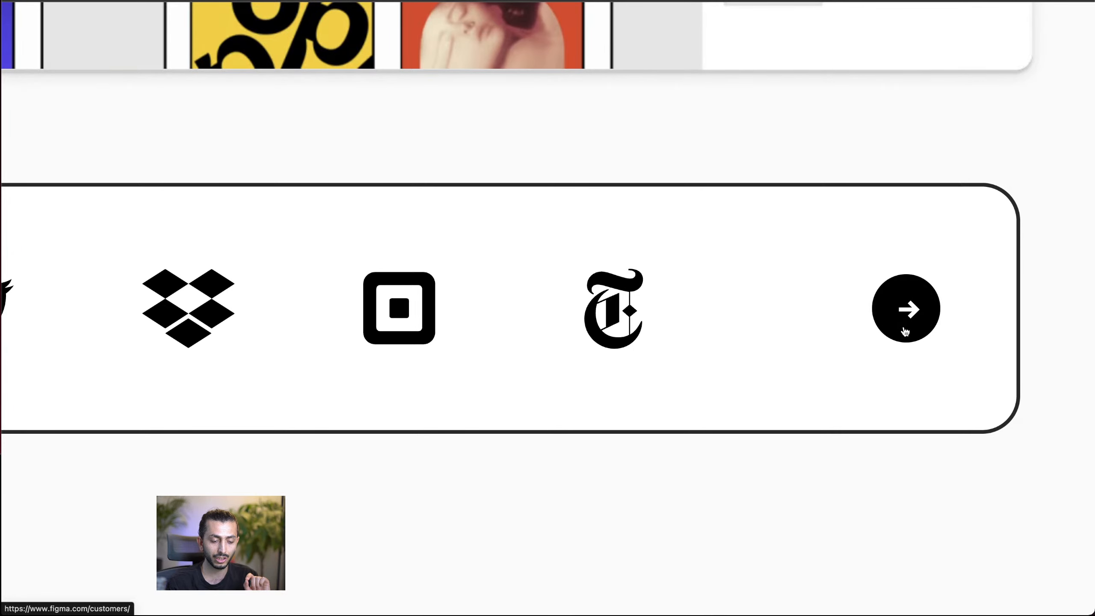
scroll(908, 330, "down", 6)
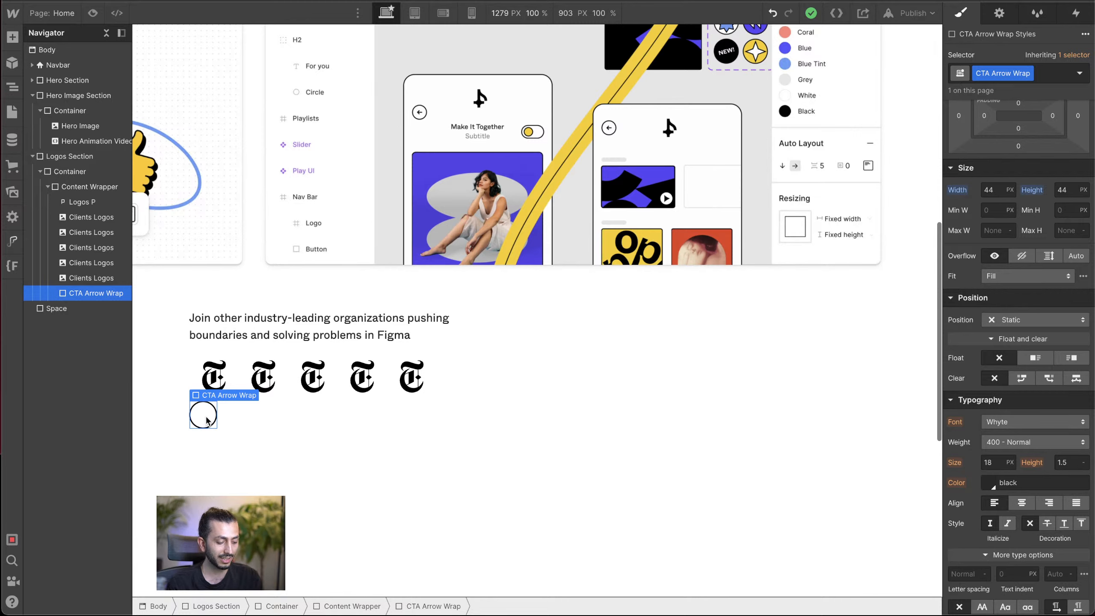
key("ctrl+e")
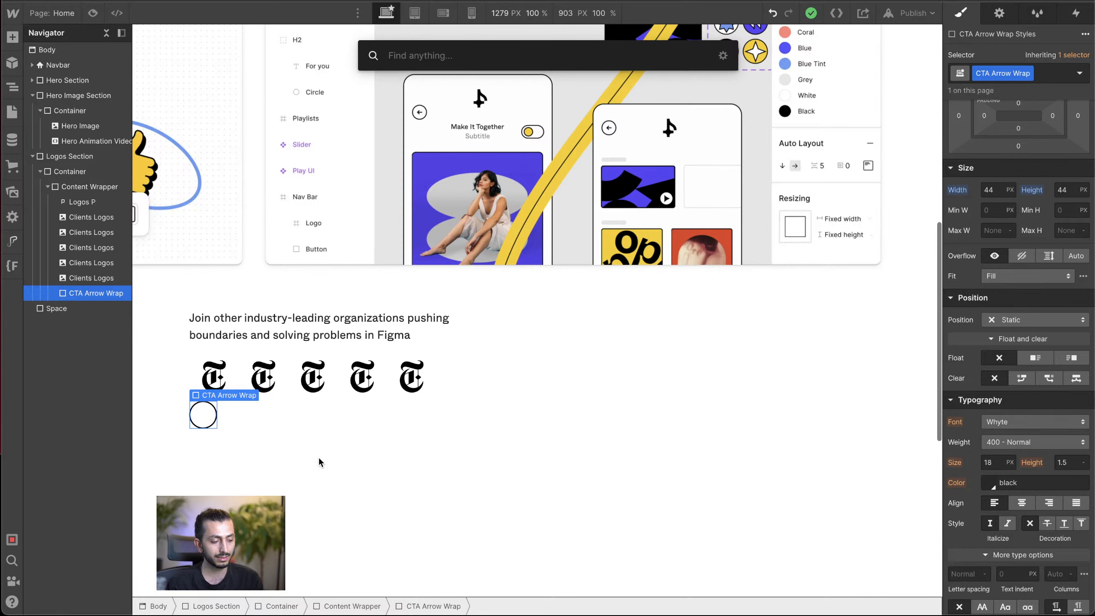
key("Escape")
left_click(332, 434)
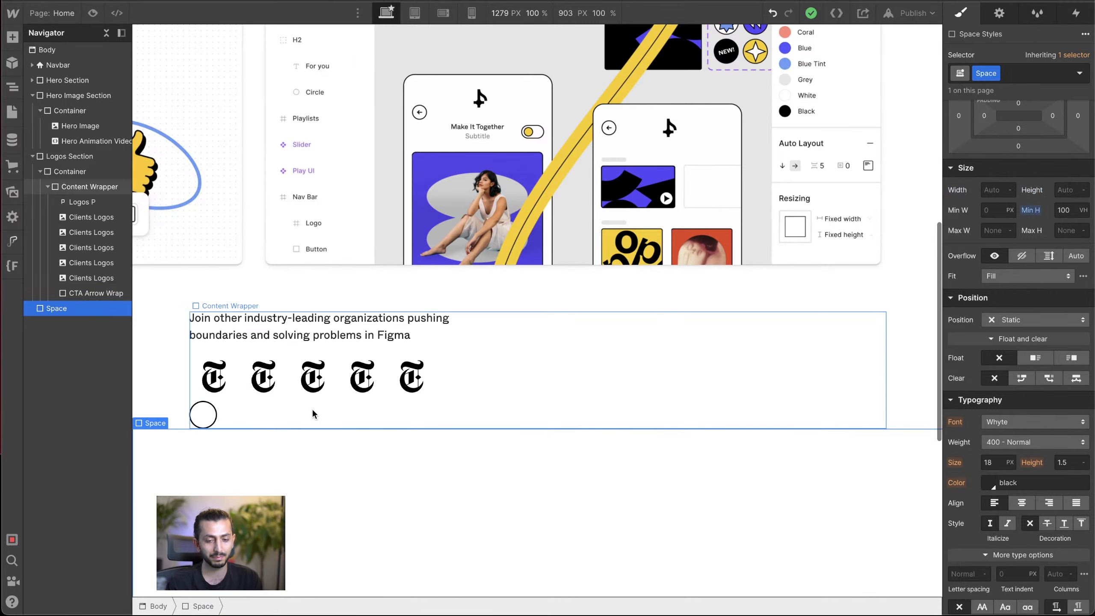
left_click(314, 411)
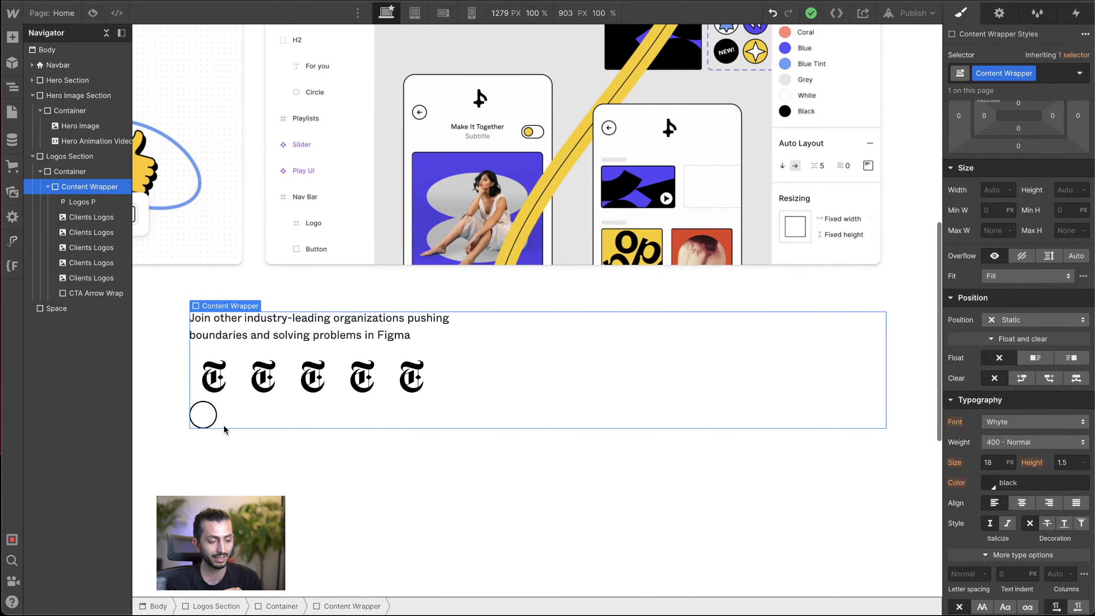
left_click(211, 415)
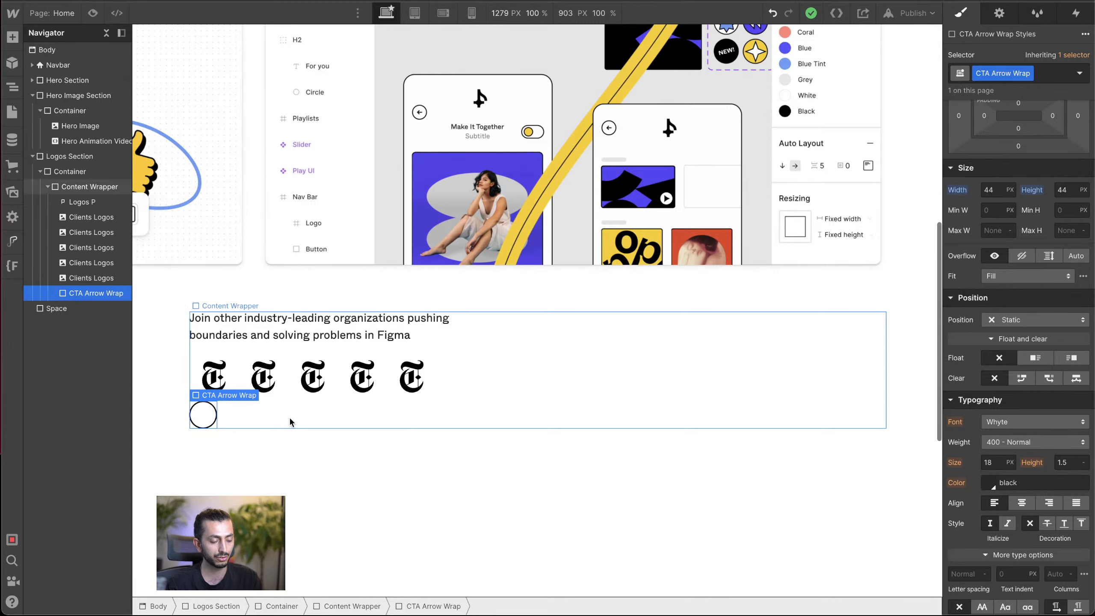
Step: Lay out the Content Wrapper as a horizontal flexbox with its children centered vertically and justified with space between
left_click(509, 352)
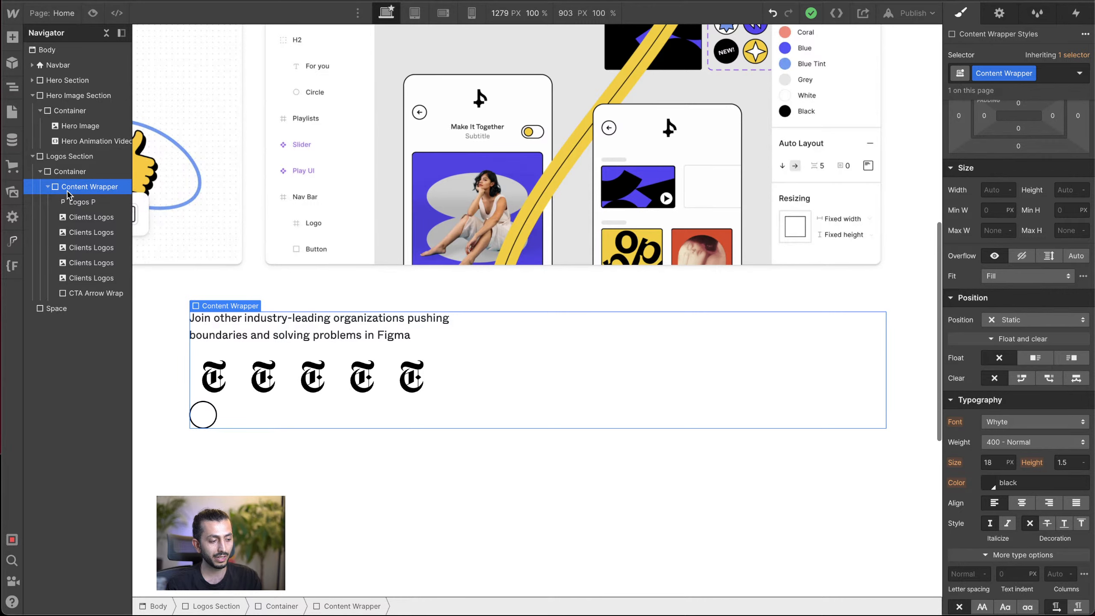
scroll(1035, 373, "up", 3)
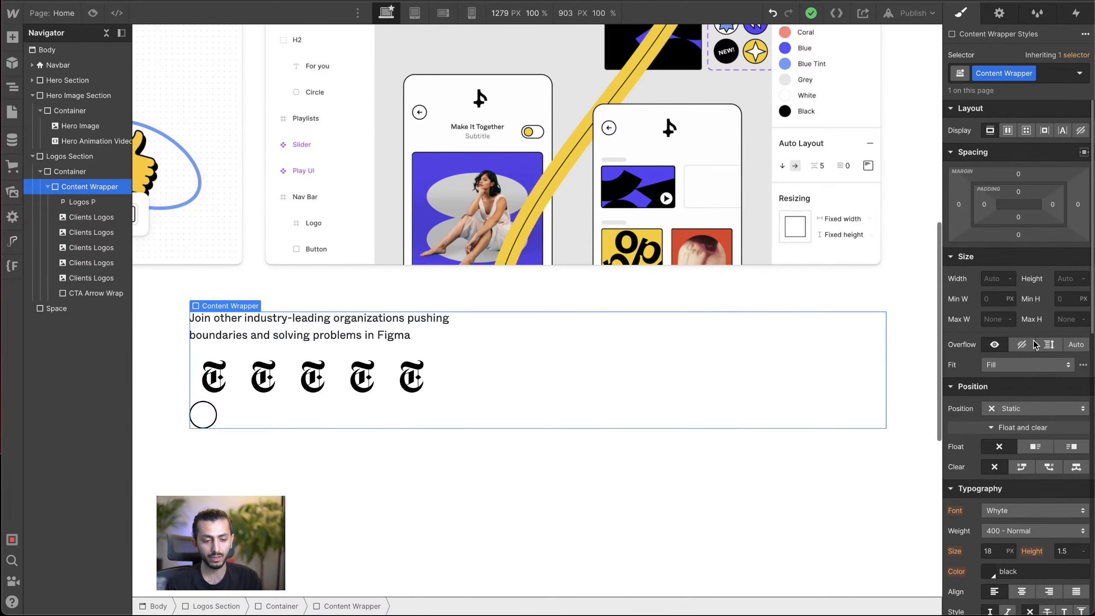
left_click(1008, 132)
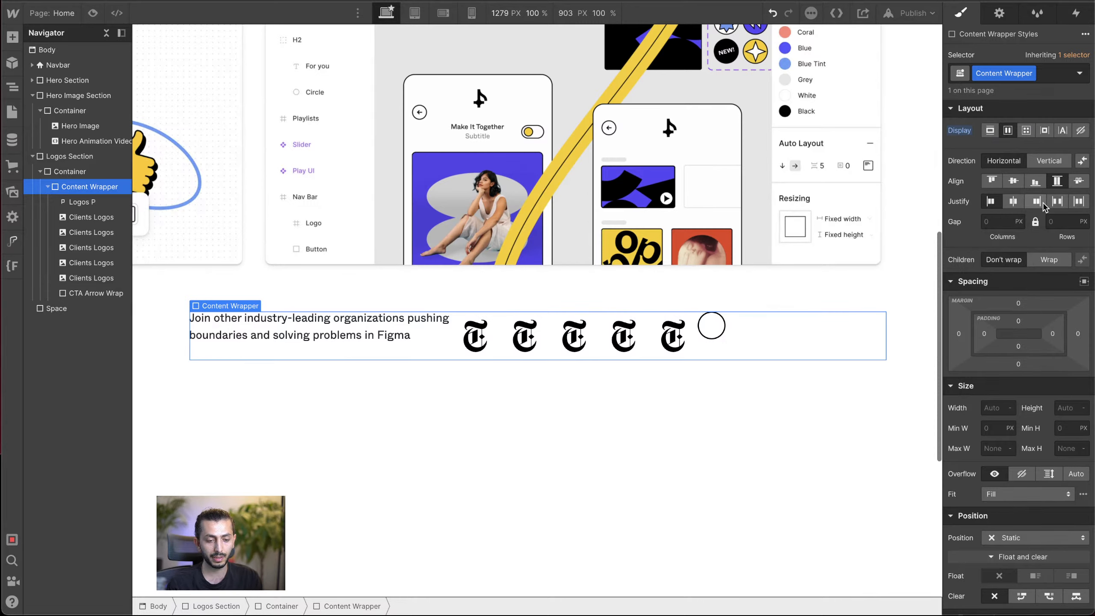
left_click(1058, 203)
left_click(1080, 203)
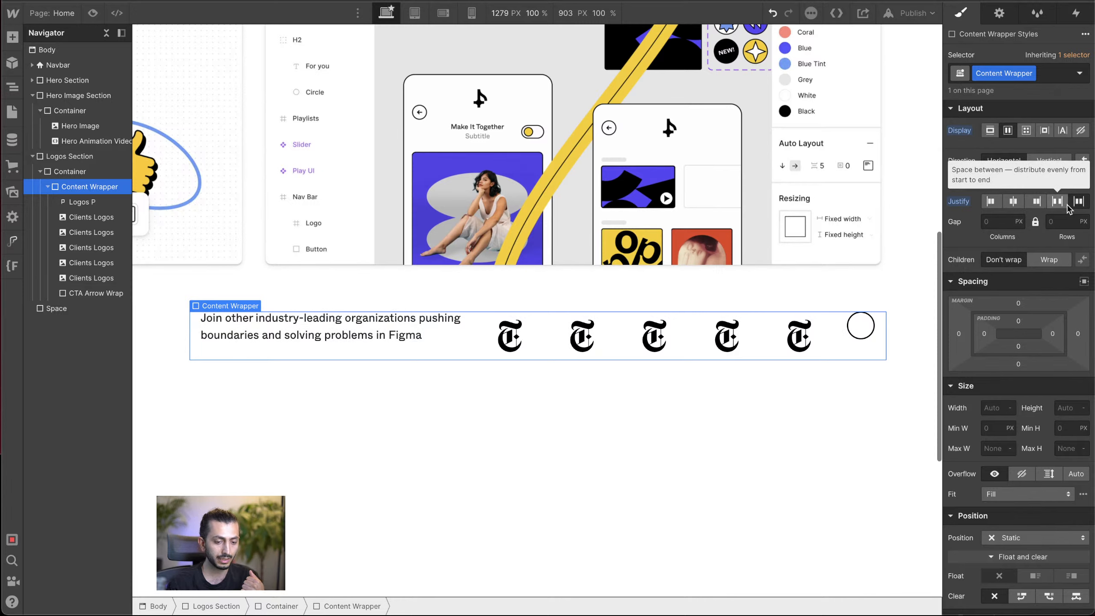
left_click(1067, 203)
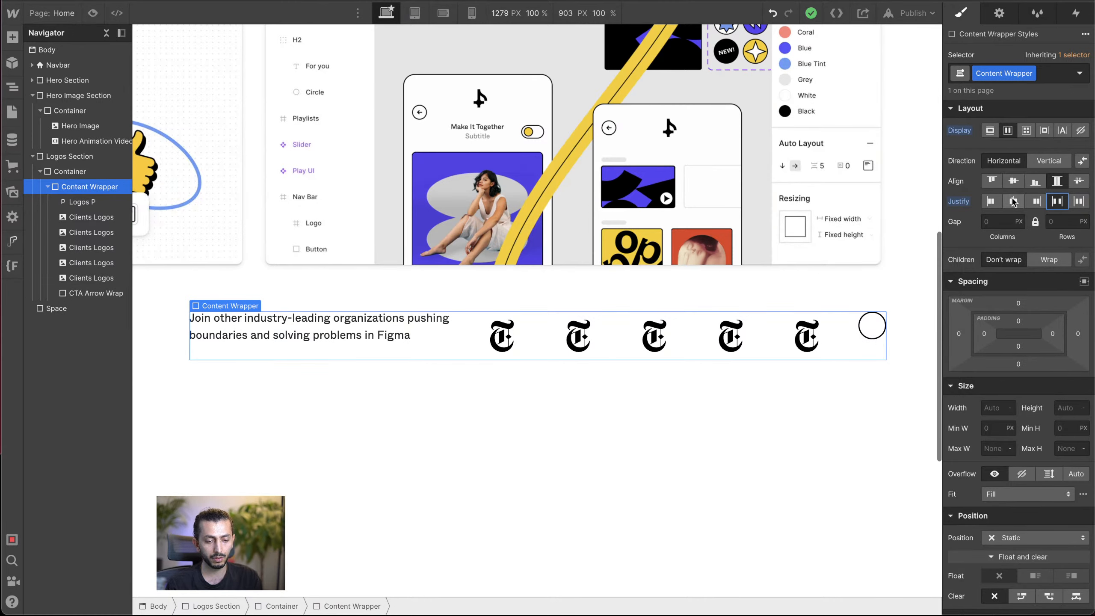
left_click(1014, 182)
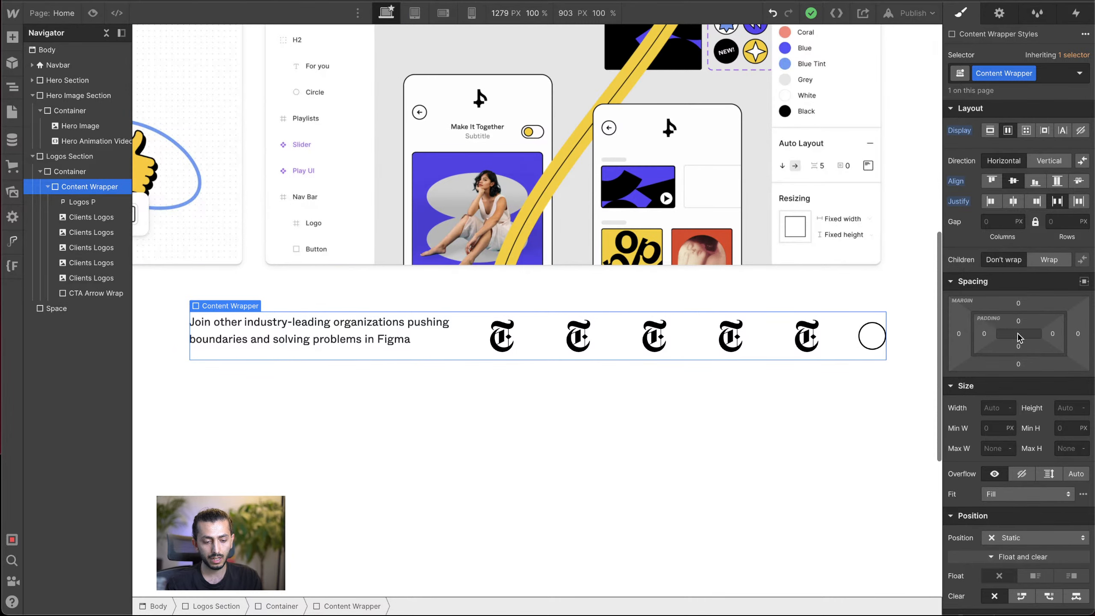
Step: Give the Content Wrapper 19 px padding on all sides and a solid 2 px black border with a 12 px corner radius
left_click_drag(1028, 323, 1029, 334)
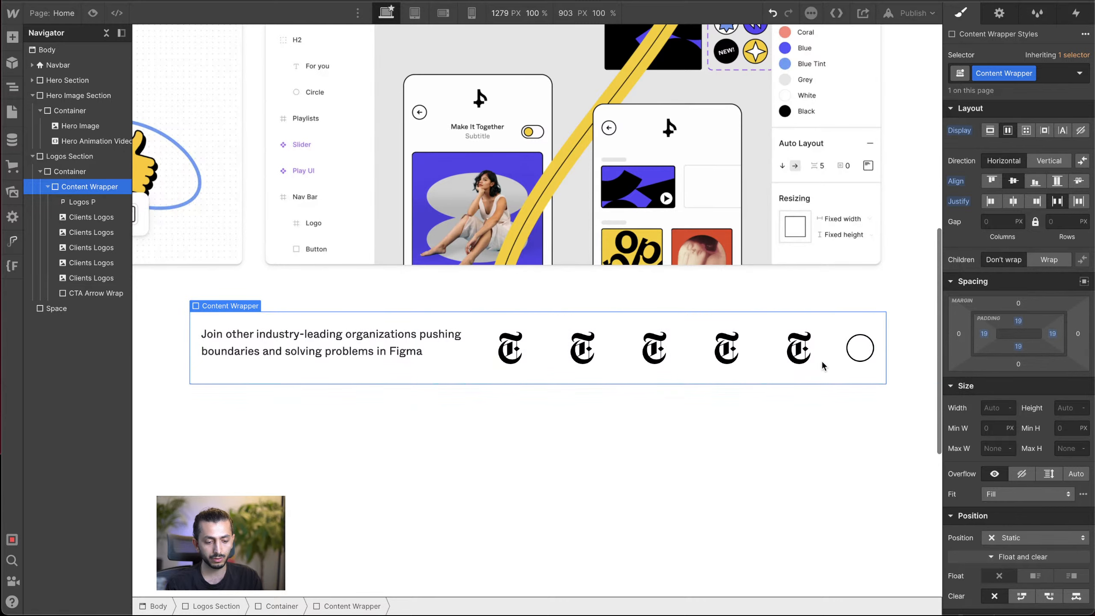
scroll(1025, 513, "down", 15)
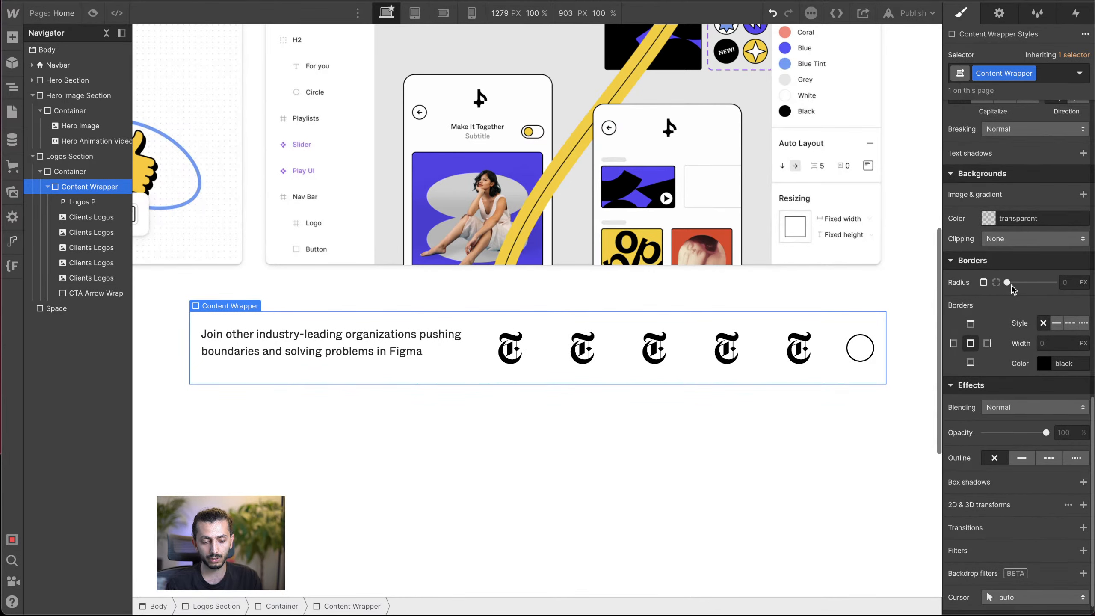
left_click(1056, 343)
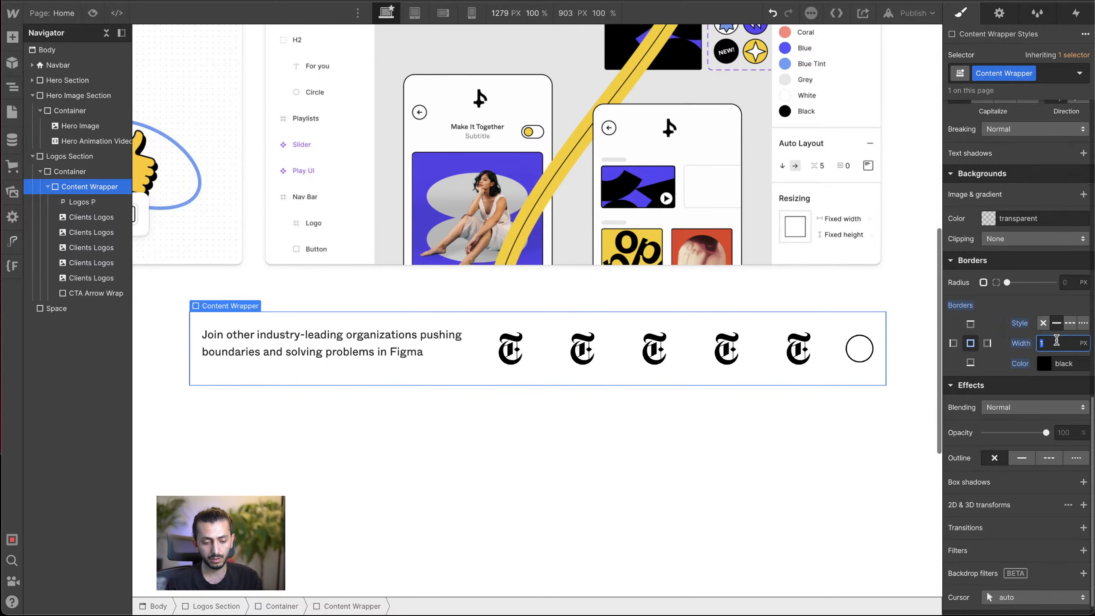
type("2")
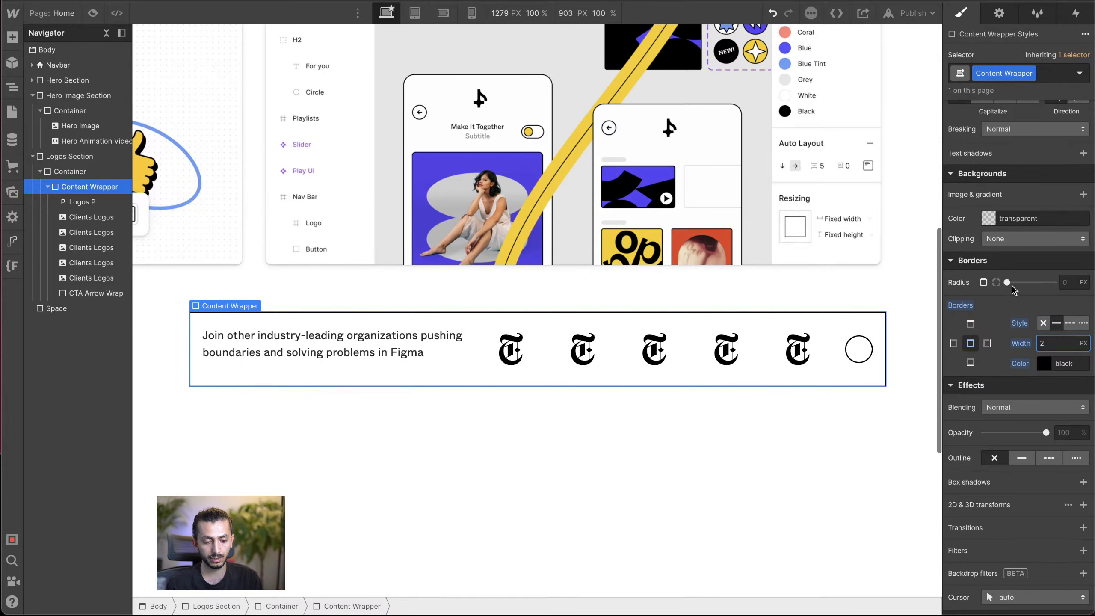
left_click_drag(1007, 282, 1037, 296)
left_click(907, 372)
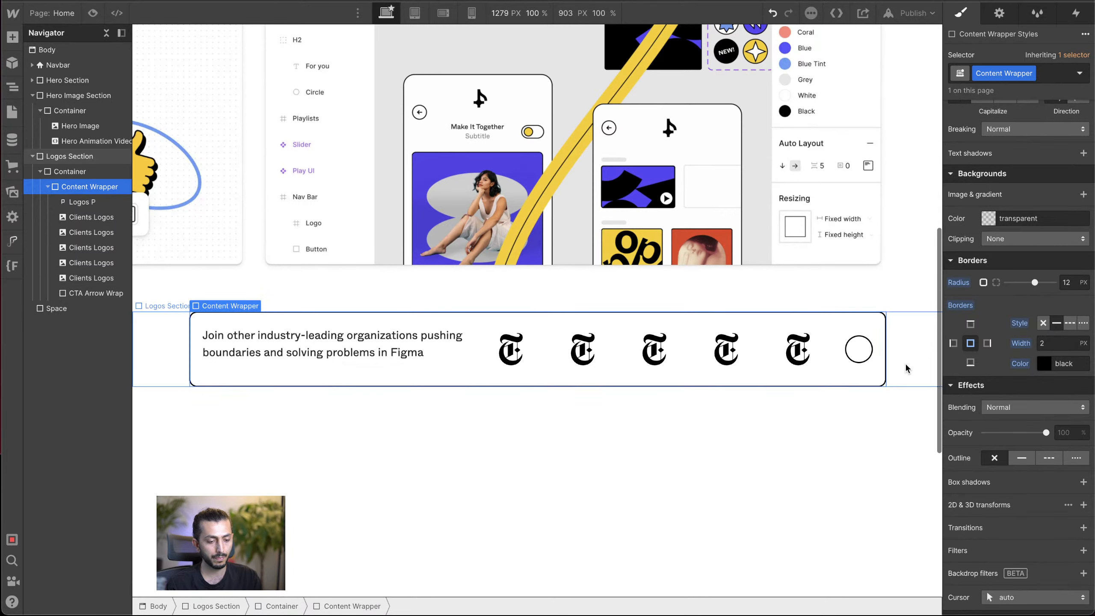
left_click(848, 378)
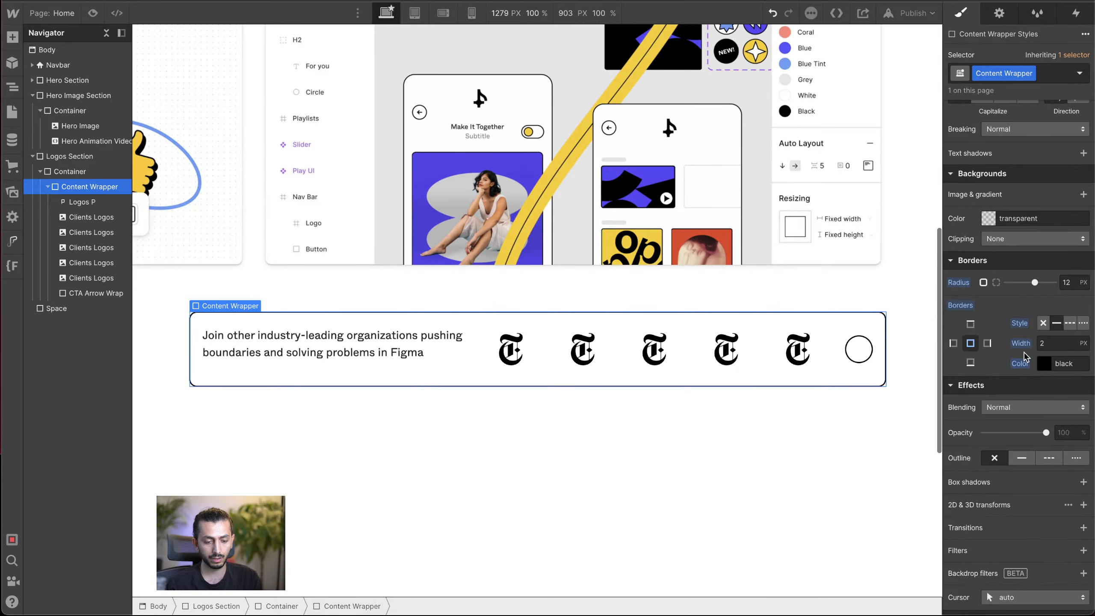
Step: Set the Content Wrapper's padding to 40 px at top and bottom and 24 px at left and right
scroll(1022, 188, "up", 5)
scroll(1022, 188, "up", 8)
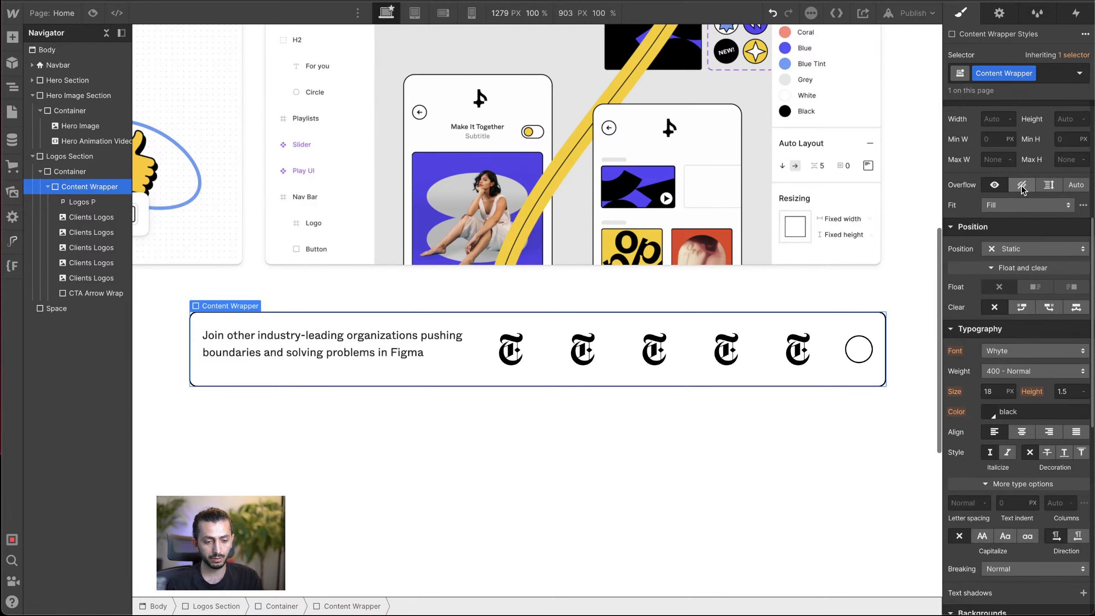
mouse_move(1019, 247)
left_mouse_down()
mouse_move(1030, 262)
mouse_move(996, 268)
left_mouse_up()
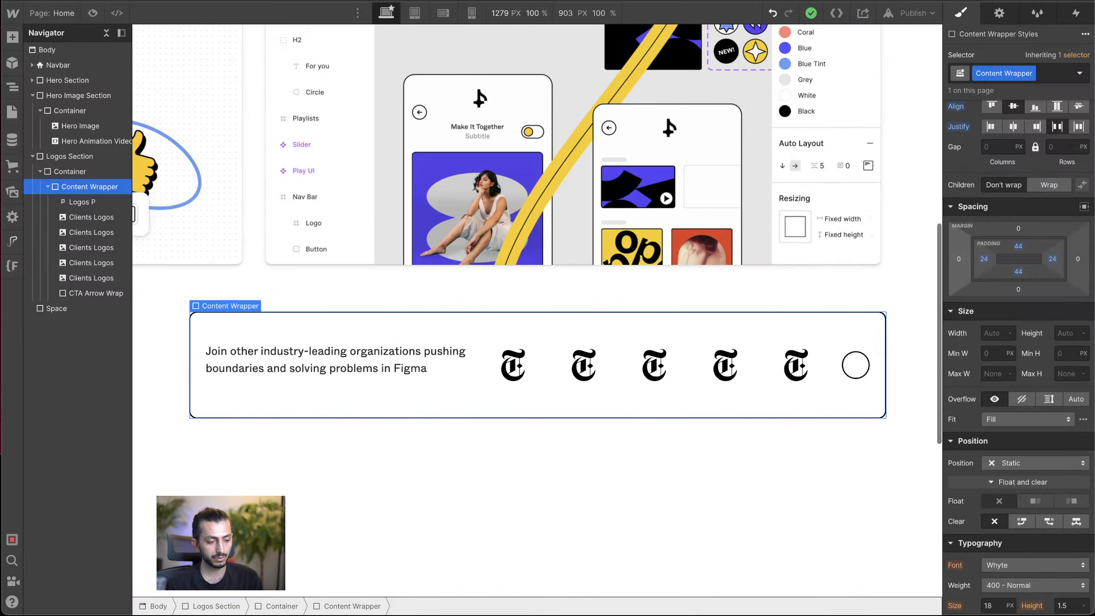
left_click_drag(1034, 250, 1031, 246)
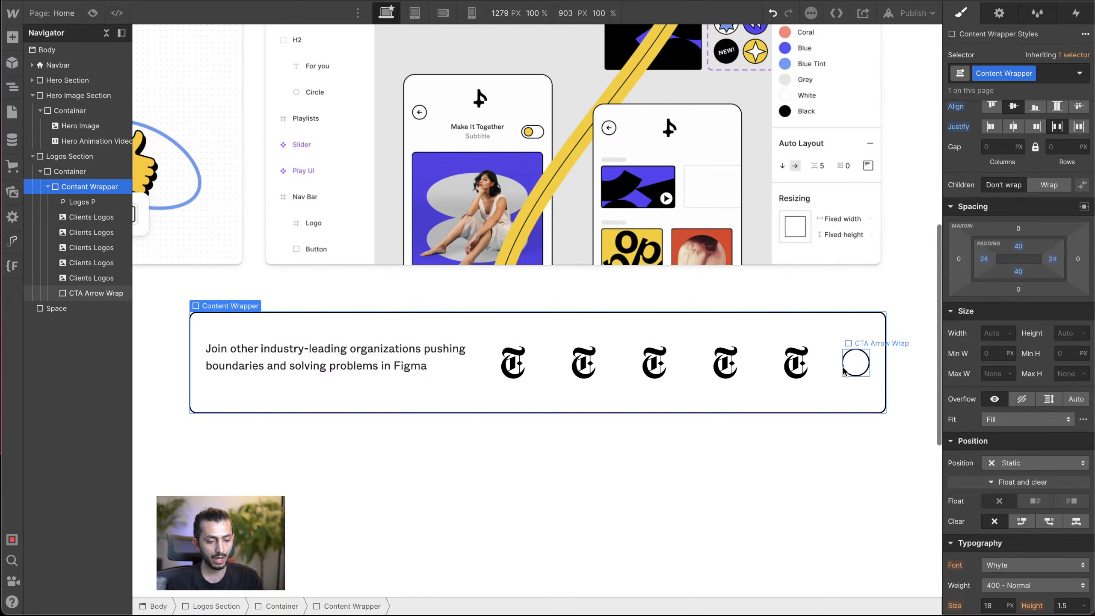
Step: Set the right margin of the Logos P paragraph to 24 px
left_click(461, 368)
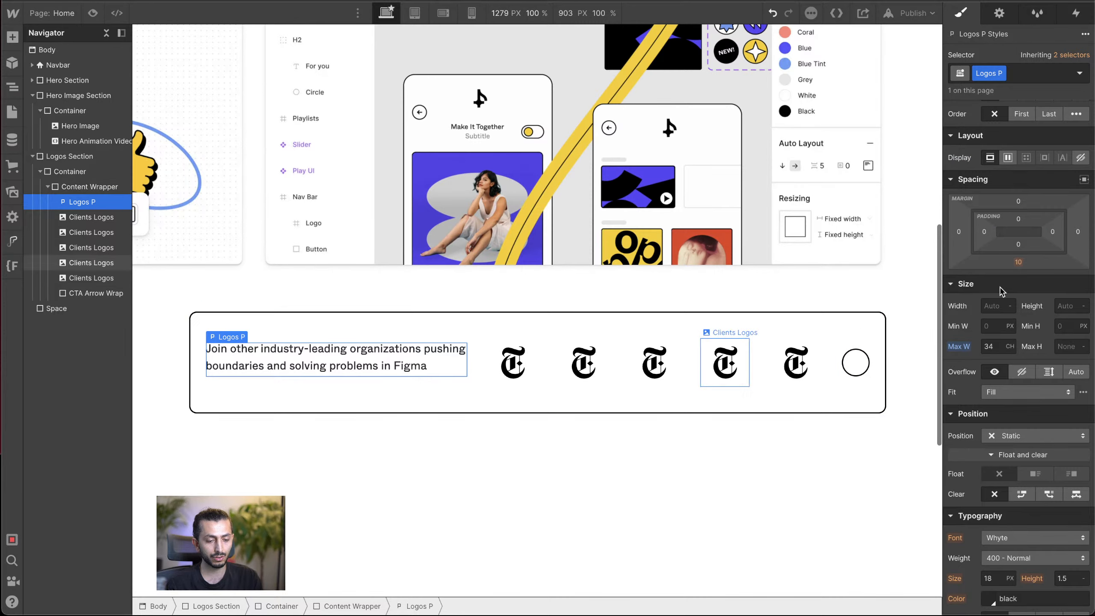
mouse_move(1078, 233)
left_mouse_down()
mouse_move(1092, 242)
mouse_move(1083, 242)
left_mouse_up()
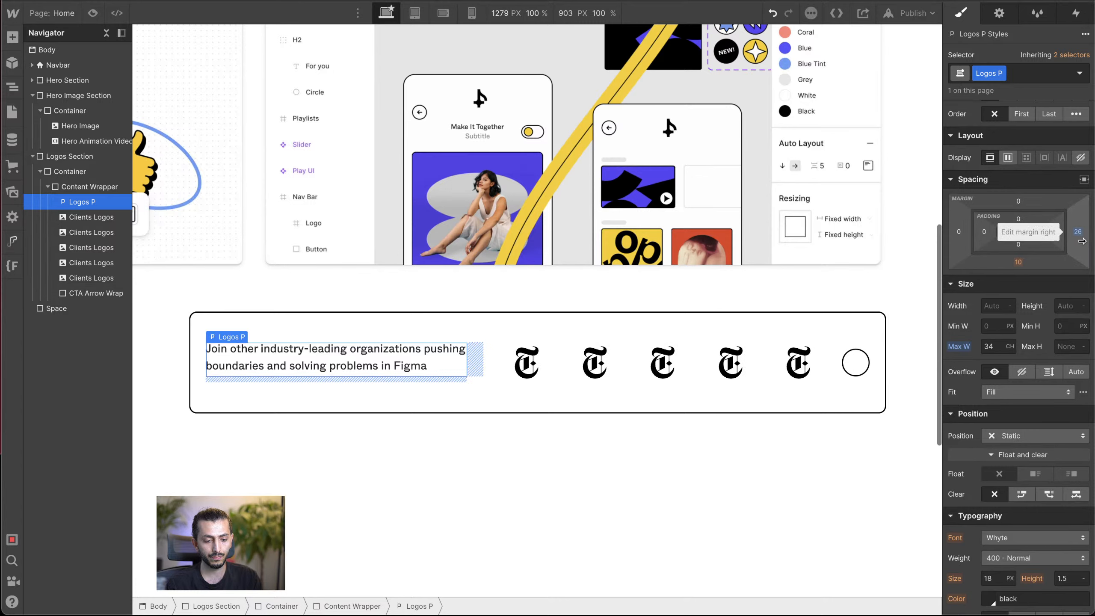
left_click(1077, 231)
type("24")
key("Return")
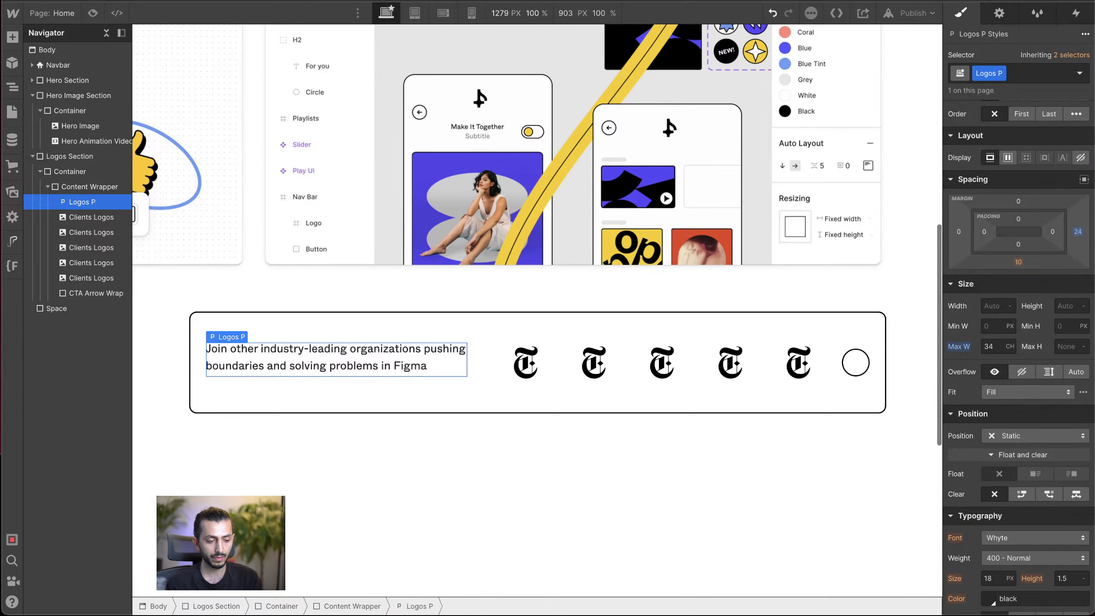
Step: Set the left margin of the CTA Arrow Wrap circle to 24 px
left_click(860, 363)
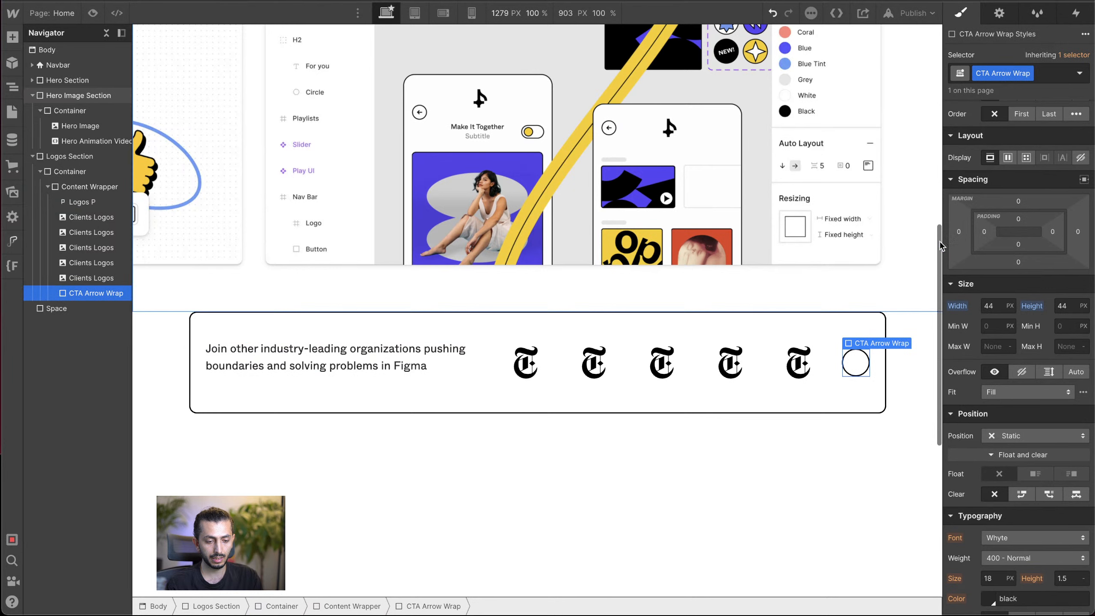
left_click(959, 232)
type("24")
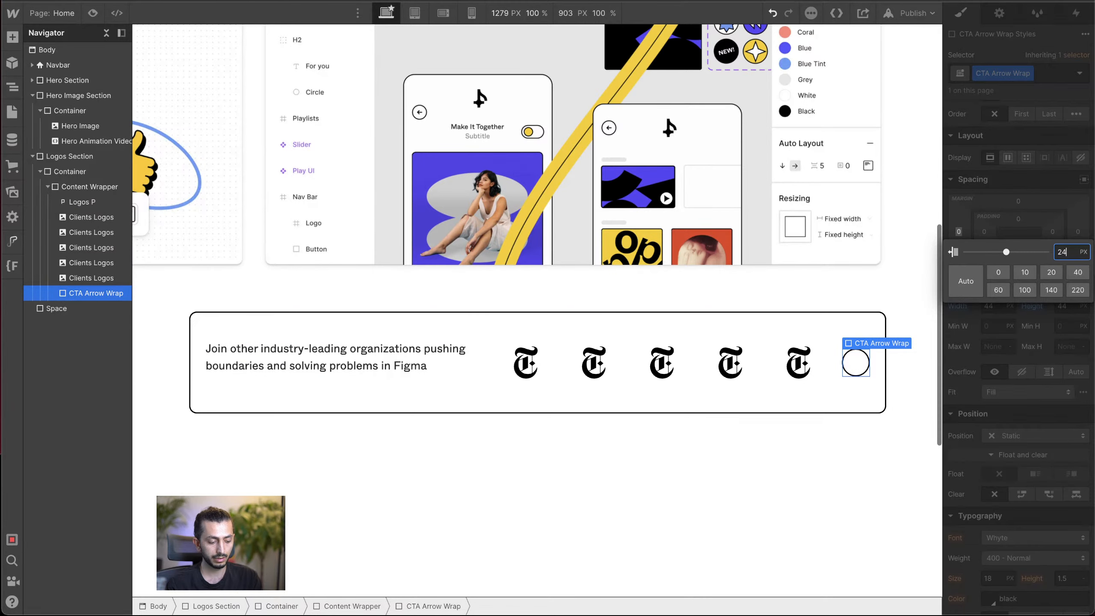
key("Return")
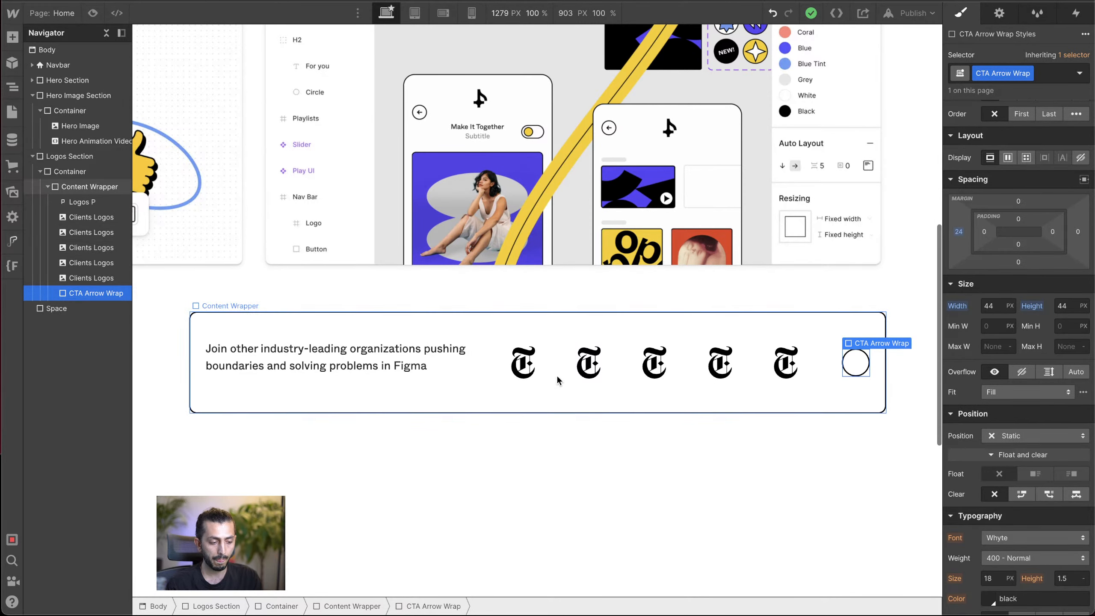
left_click(518, 403)
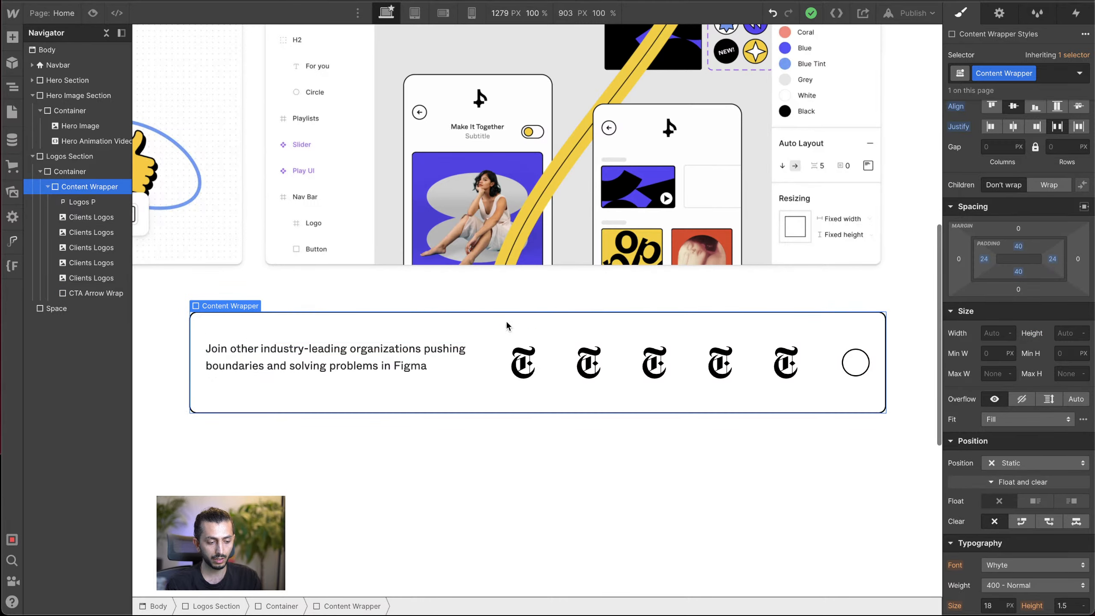
scroll(990, 161, "up", 2)
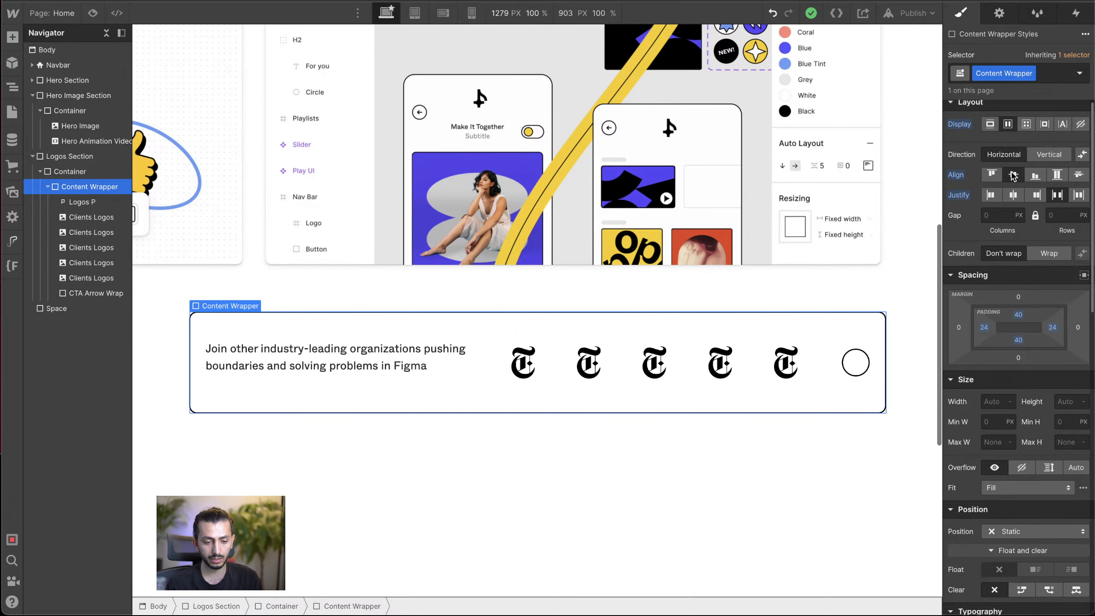
left_click(856, 363)
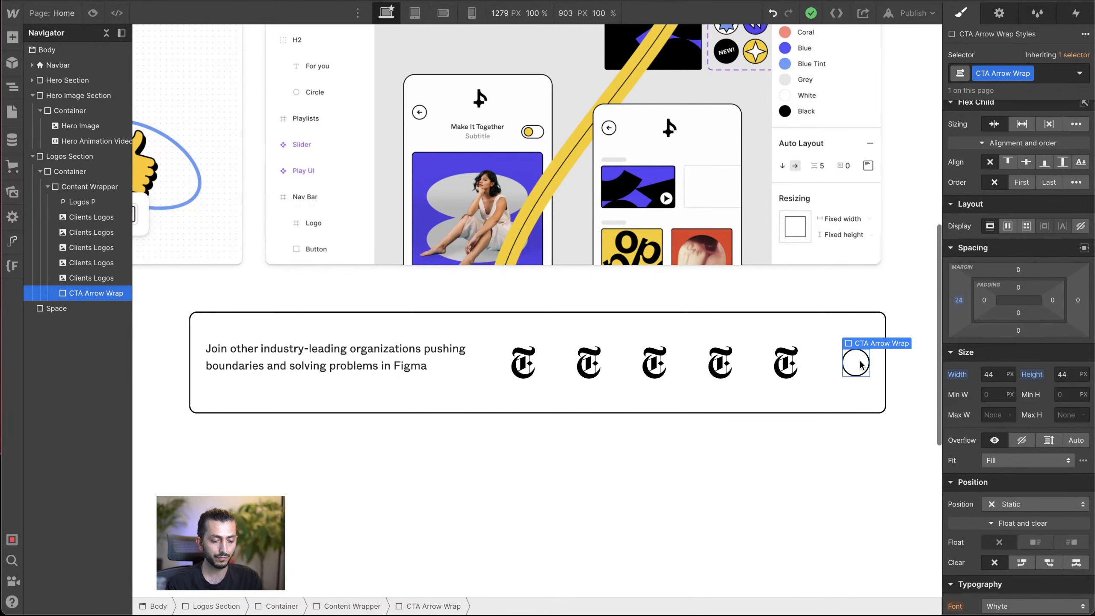
left_click(832, 327)
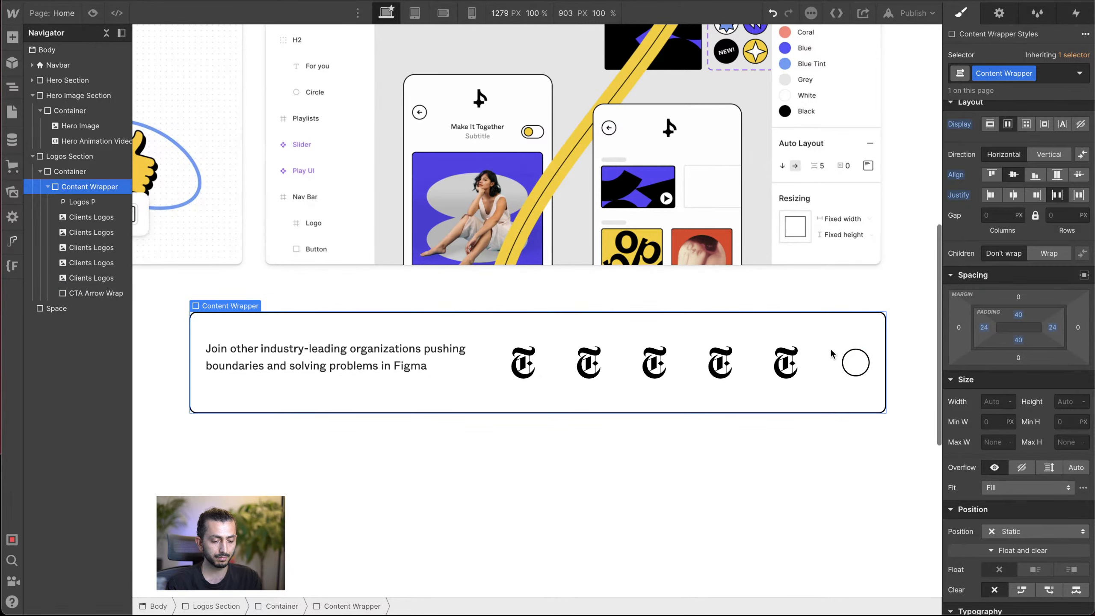
Step: Add a Div Block inside the CTA Arrow Wrap and open it for text editing
left_click(861, 364)
key("ctrl+k")
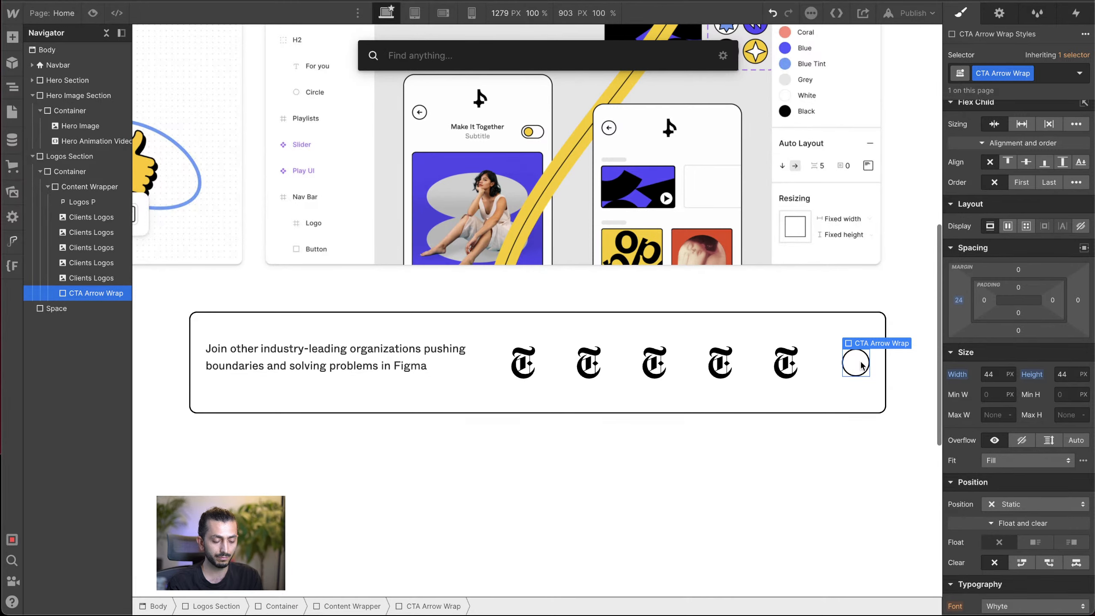
type("em")
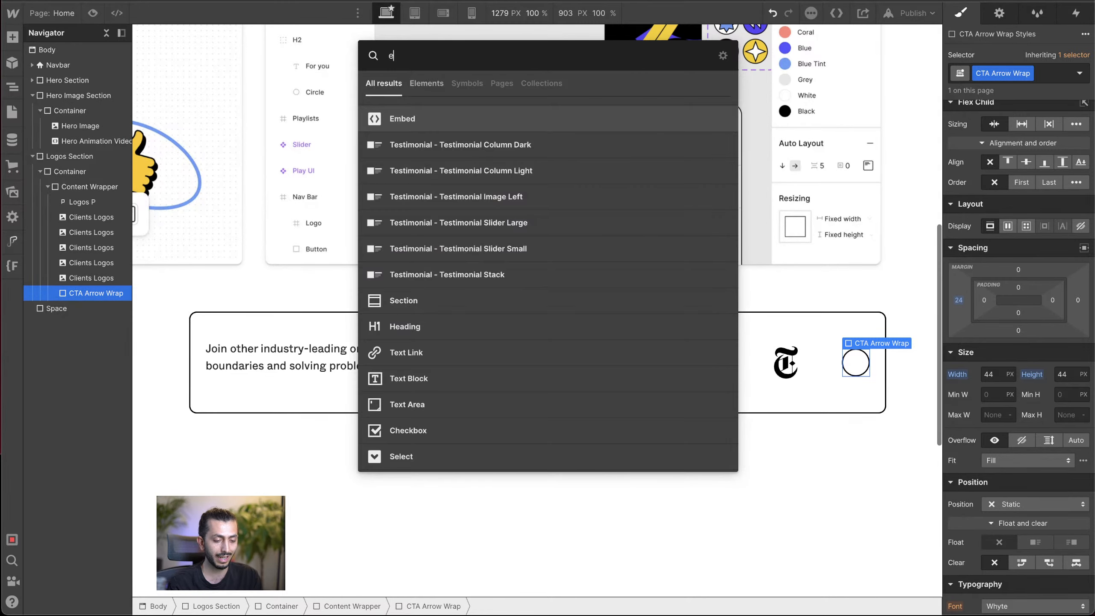
key("Return")
type("div")
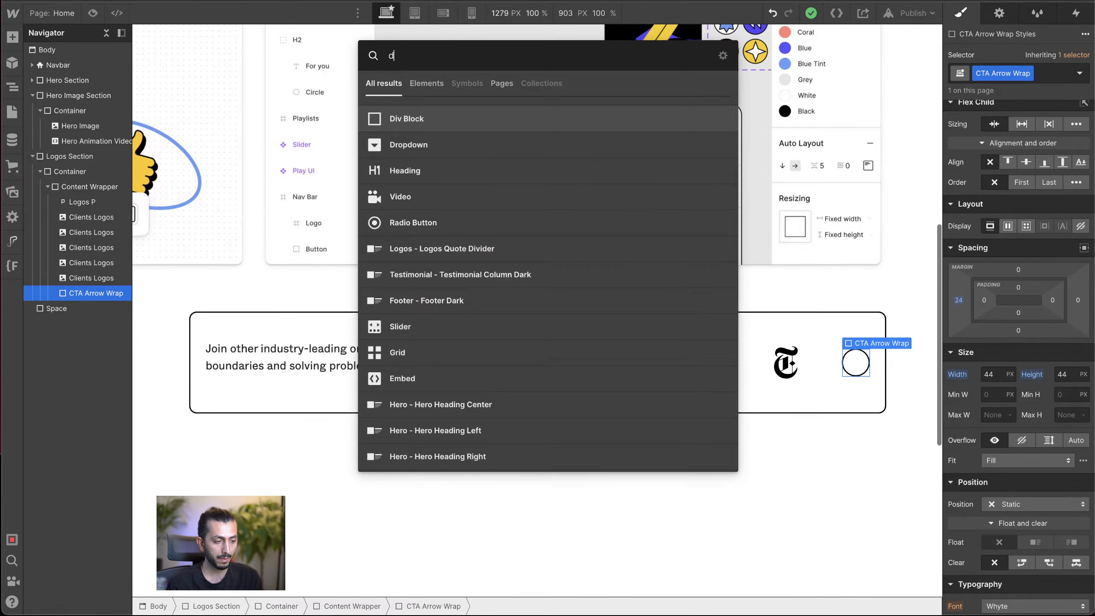
key("Return")
left_click(56, 293)
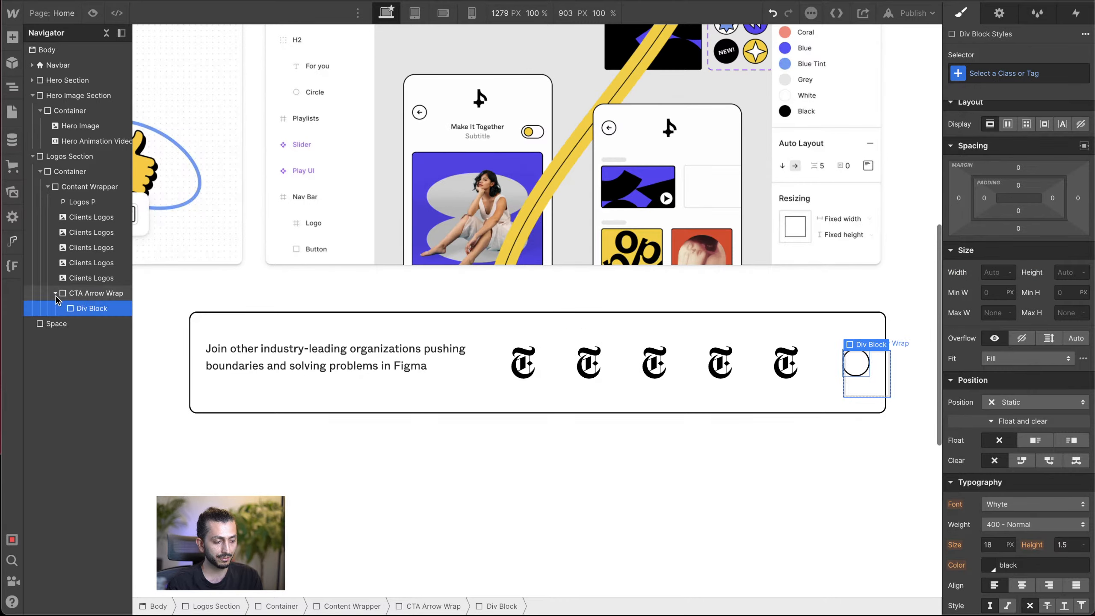
double_click(866, 364)
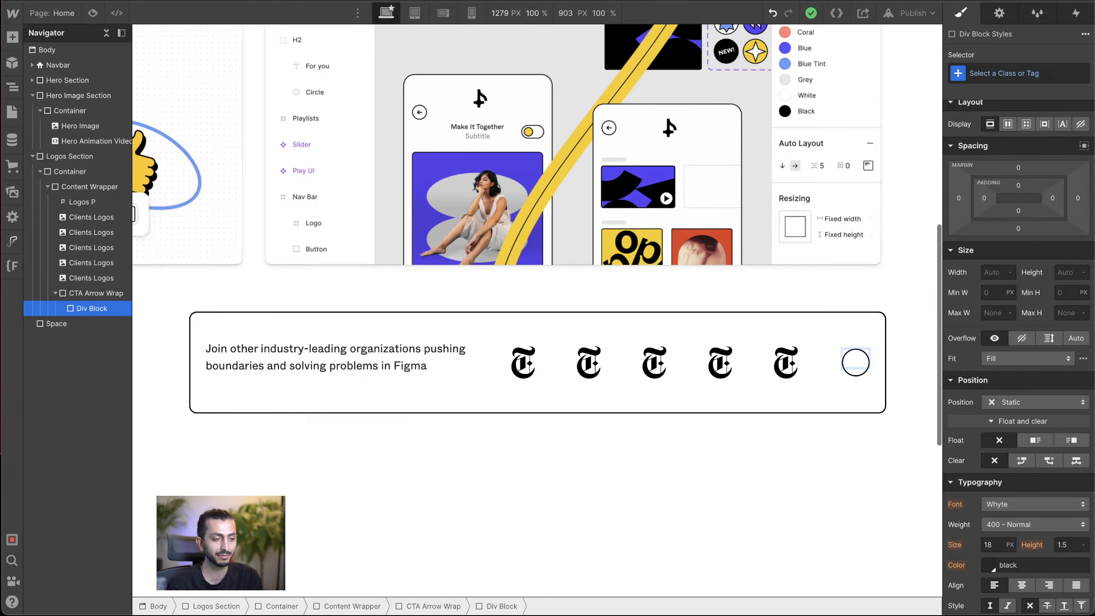
Step: Search Google for "arrow symbol" in a new browser tab and copy the right arrow character from the results
key("super+t")
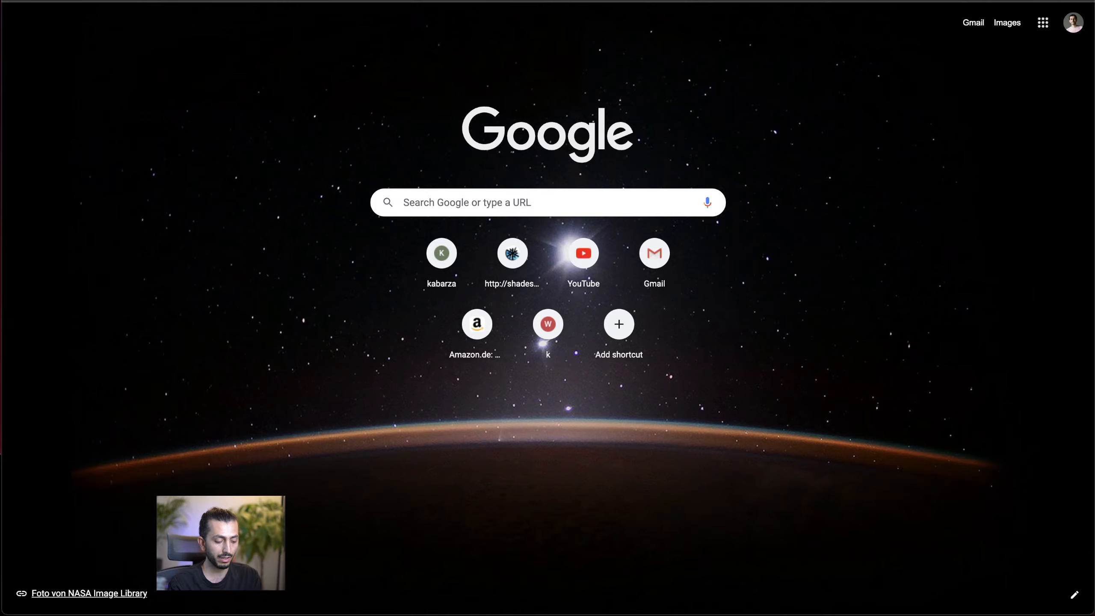
type("a")
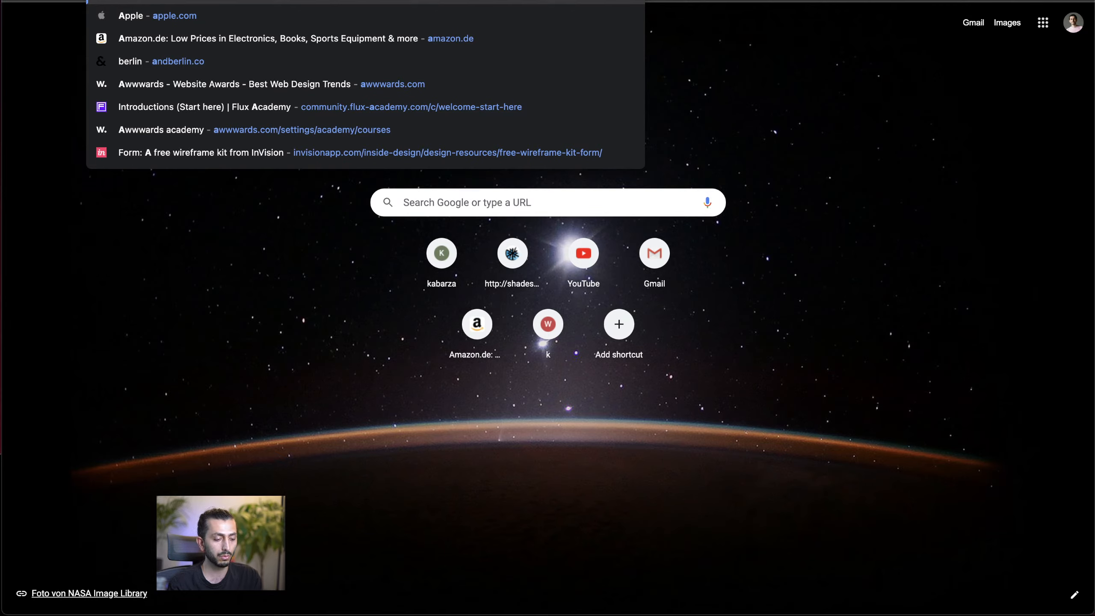
type("arrow symbol")
key("Return")
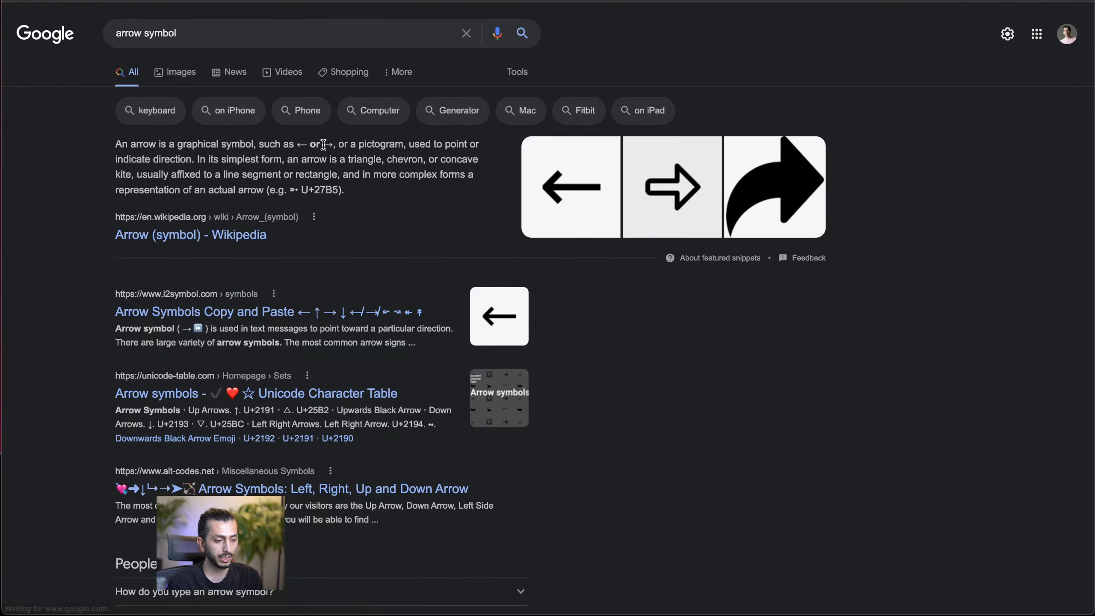
left_click_drag(324, 145, 330, 145)
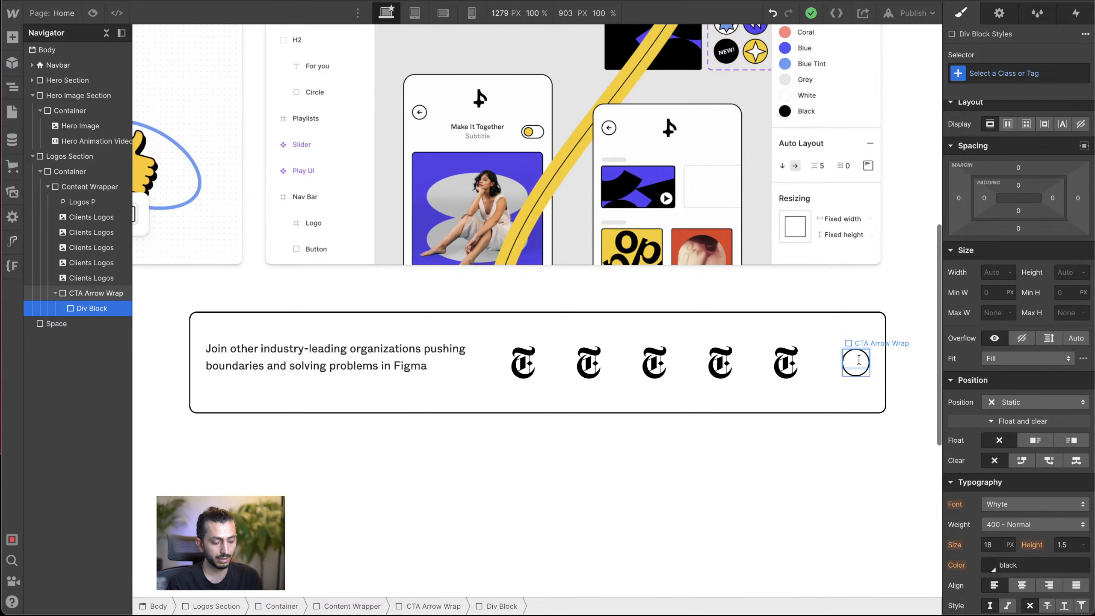
Step: Try pasting the copied arrow with its bold formatting into the CTA Arrow Wrap's div block, and undo the paste
left_click(798, 396)
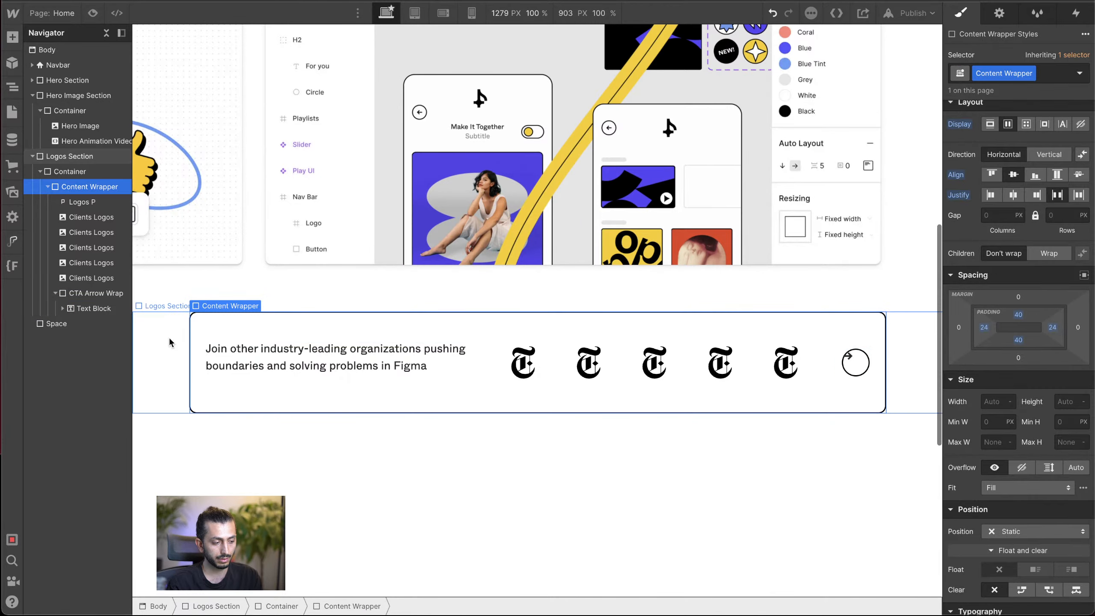
left_click(96, 298)
left_click(90, 307)
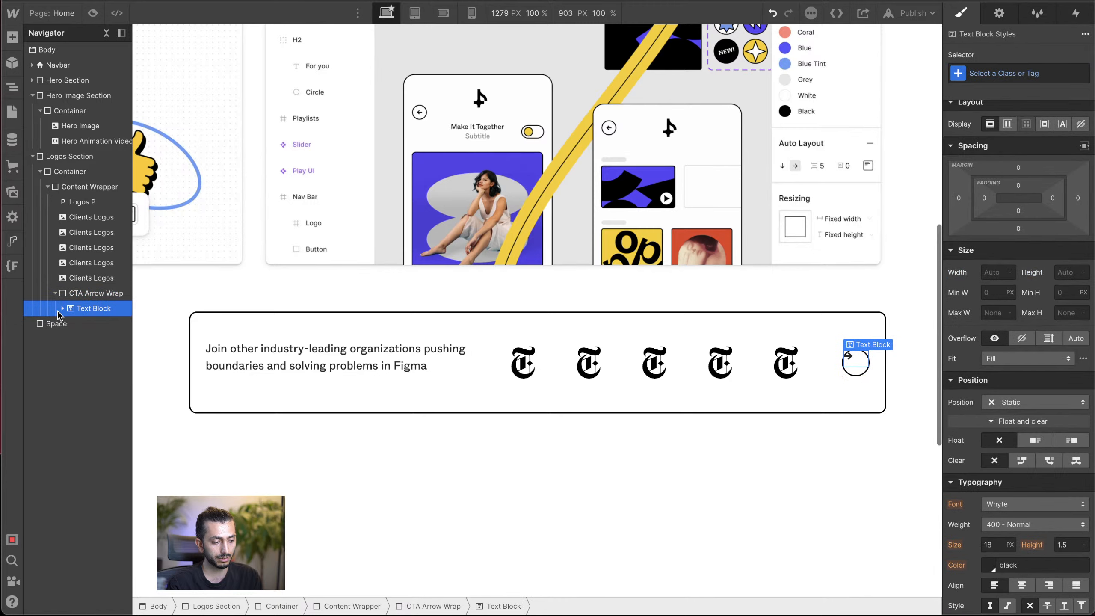
left_click(63, 308)
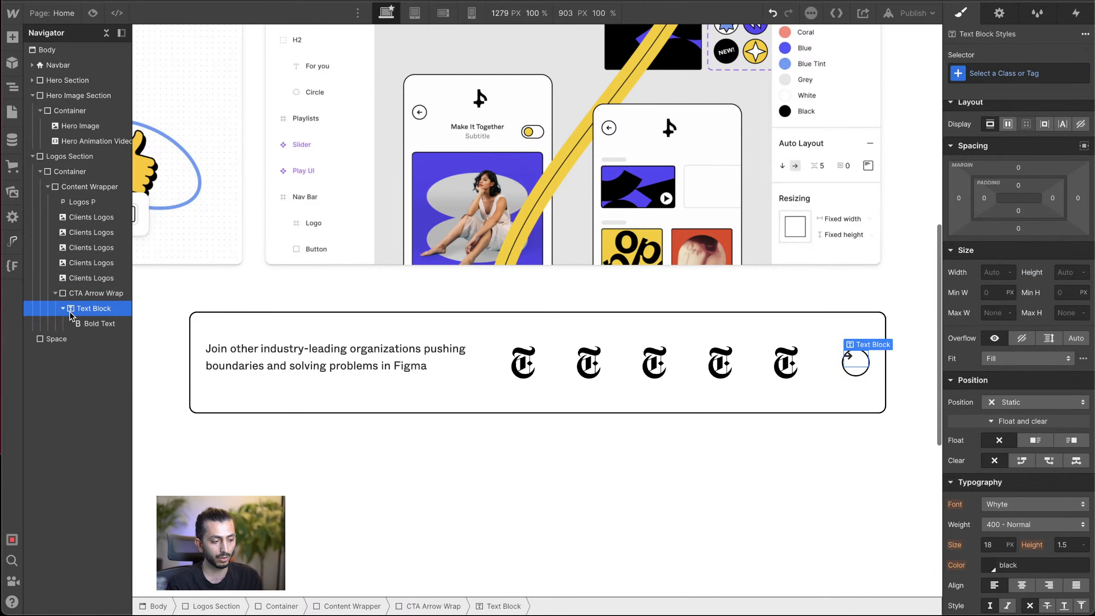
left_click(91, 324)
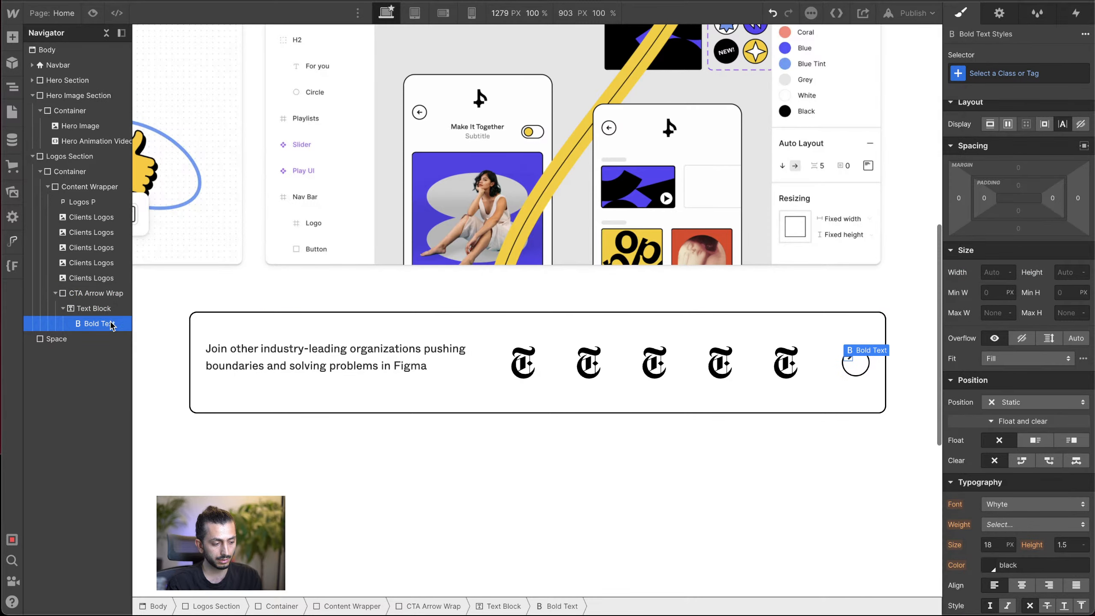
left_click(98, 309)
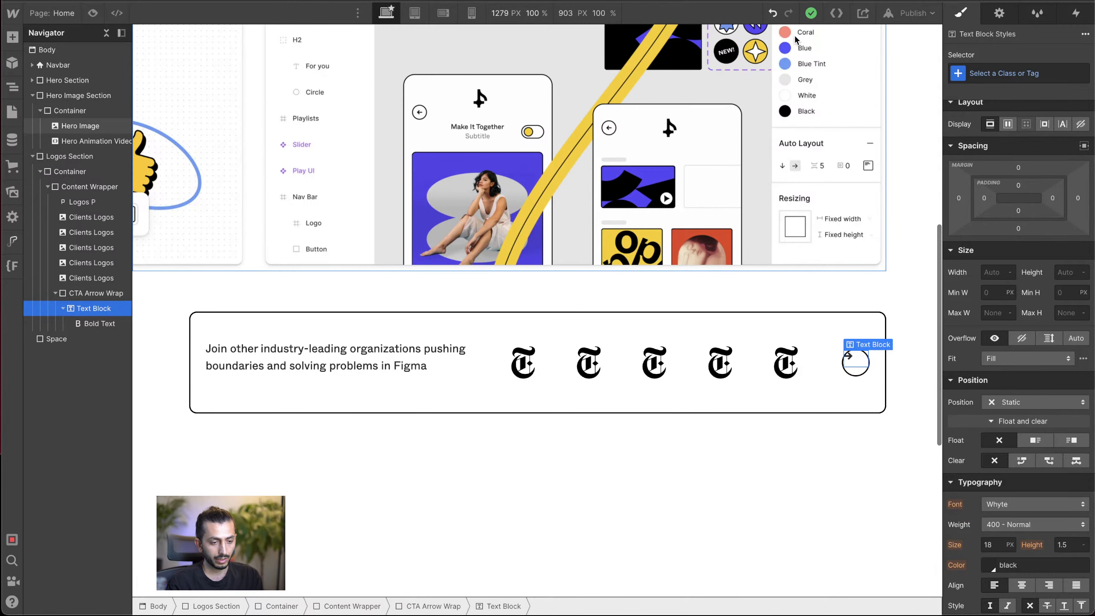
key("ctrl+z")
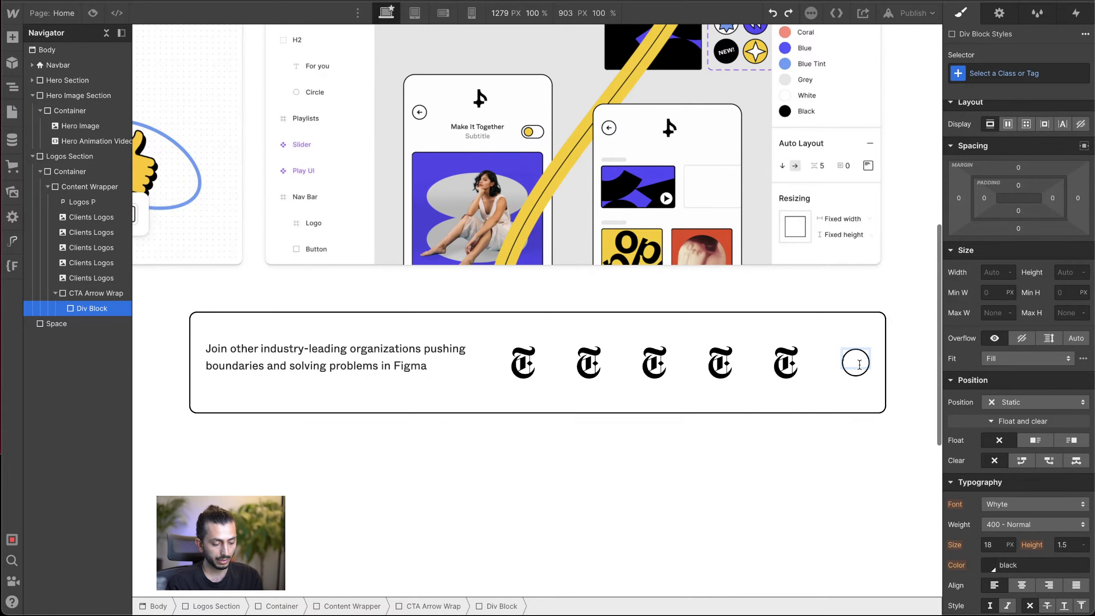
Step: Paste the right arrow as unformatted text into the block inside the CTA Arrow Wrap
left_click(793, 392)
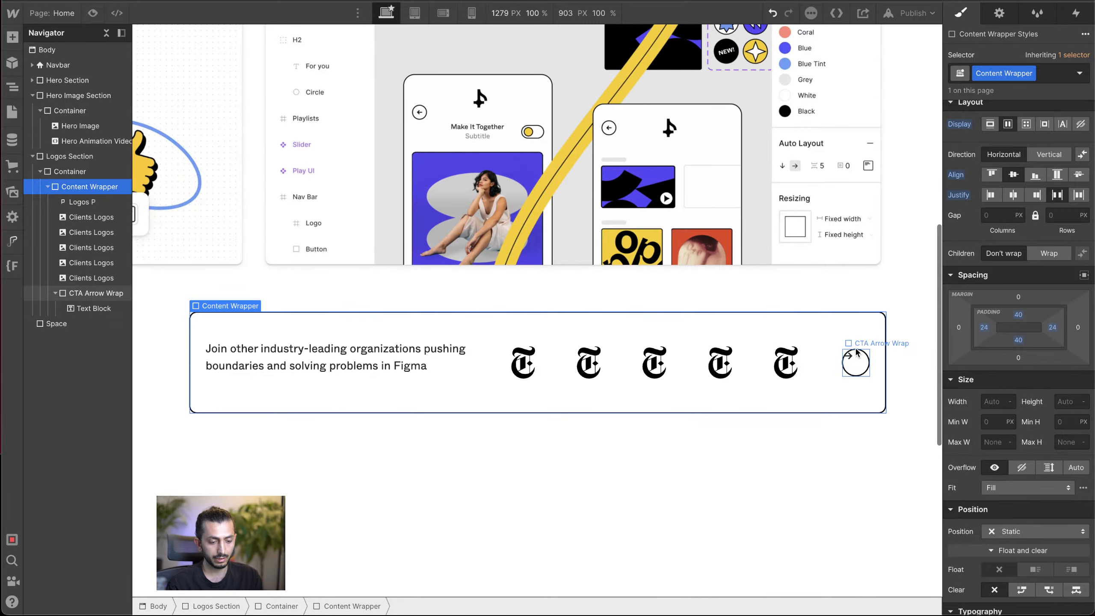
key("ctrl+shift+z")
left_click(854, 357)
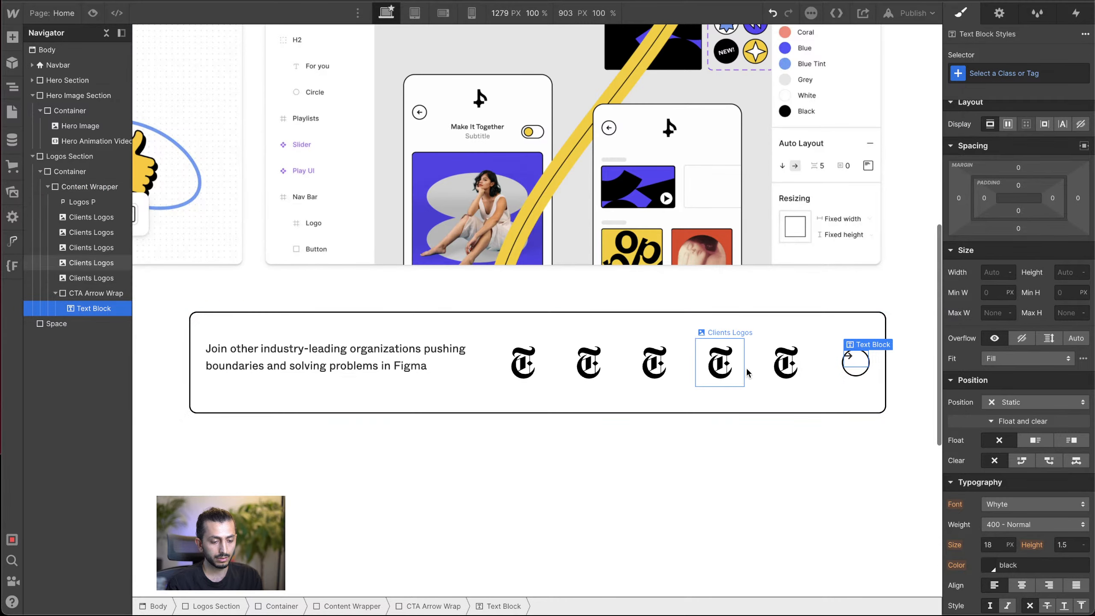
Step: Lay out the CTA Arrow Wrap as a horizontal flexbox with its arrow centered vertically and horizontally
left_click(47, 288)
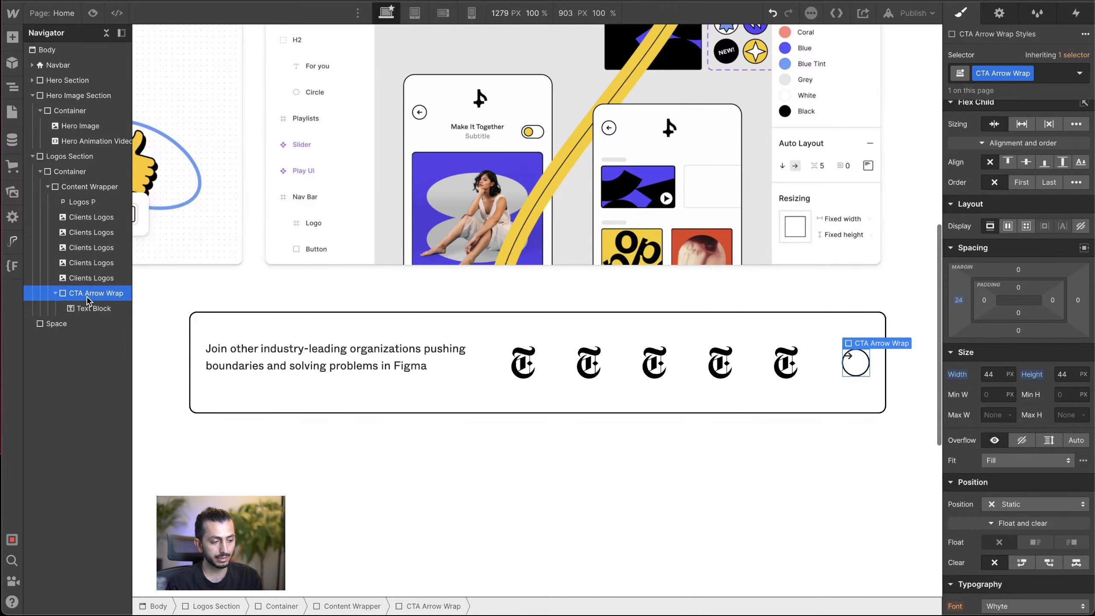
left_click(1008, 232)
left_click(1013, 283)
left_click(1014, 303)
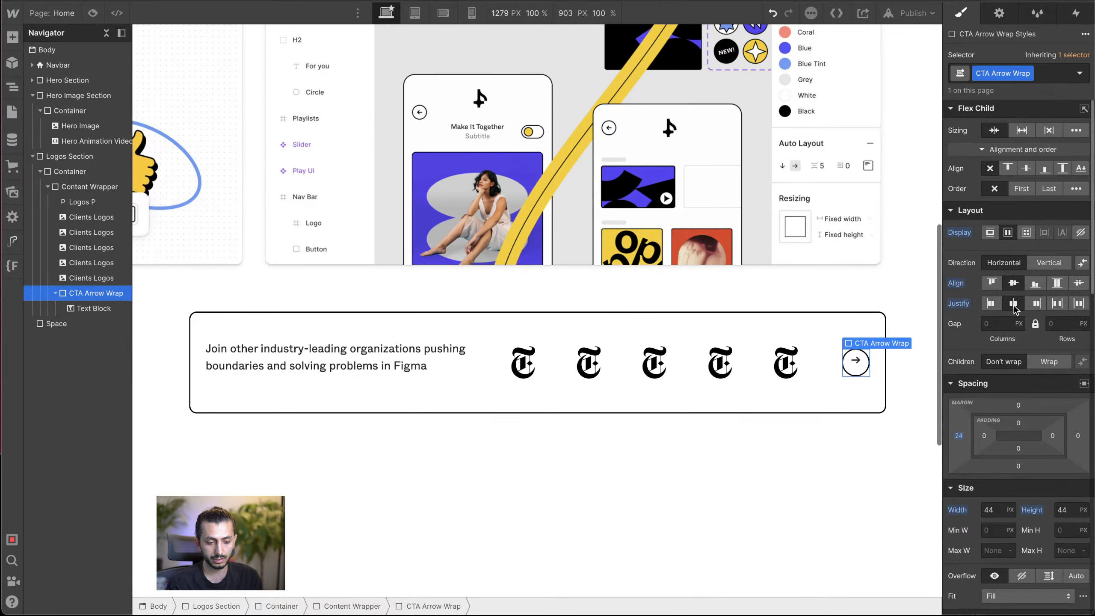
Step: Give the arrow's text block a new class named "arrow text"
left_click(856, 363)
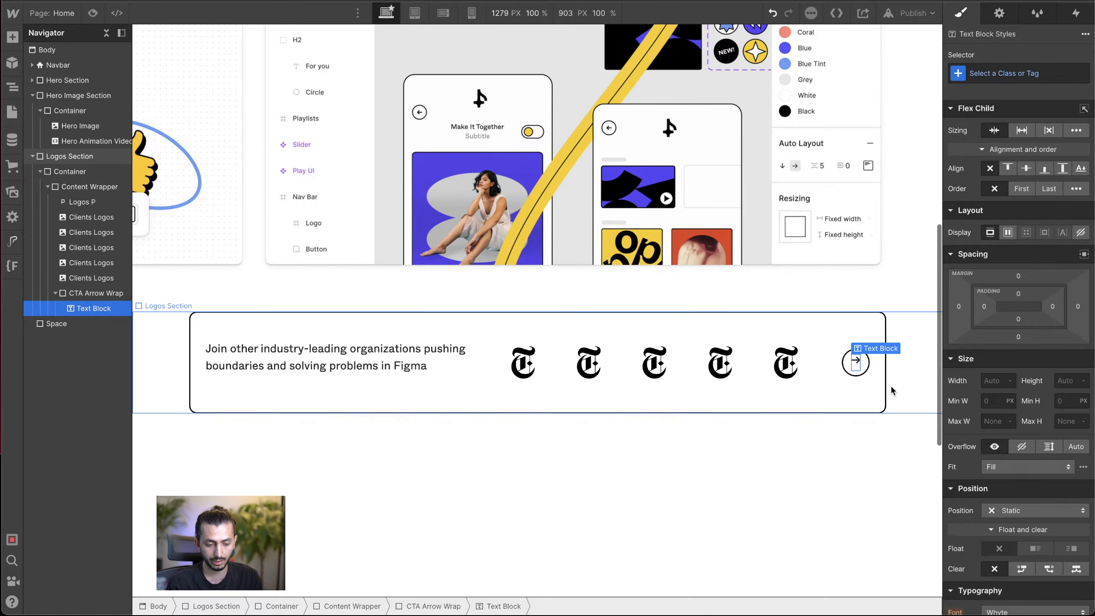
scroll(1064, 415, "down", 6)
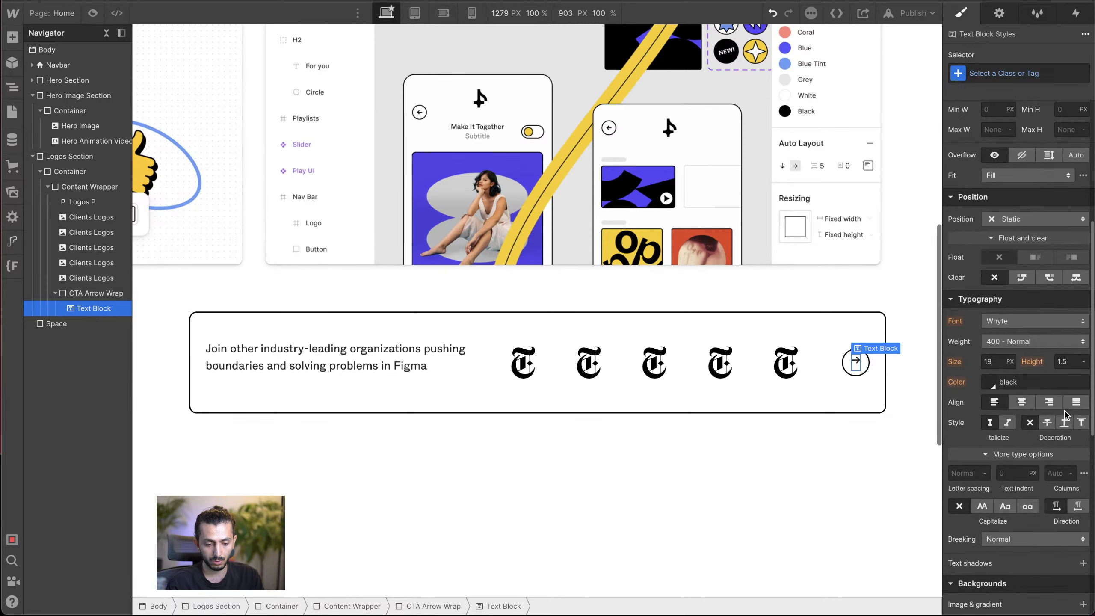
left_click(1031, 70)
type("a")
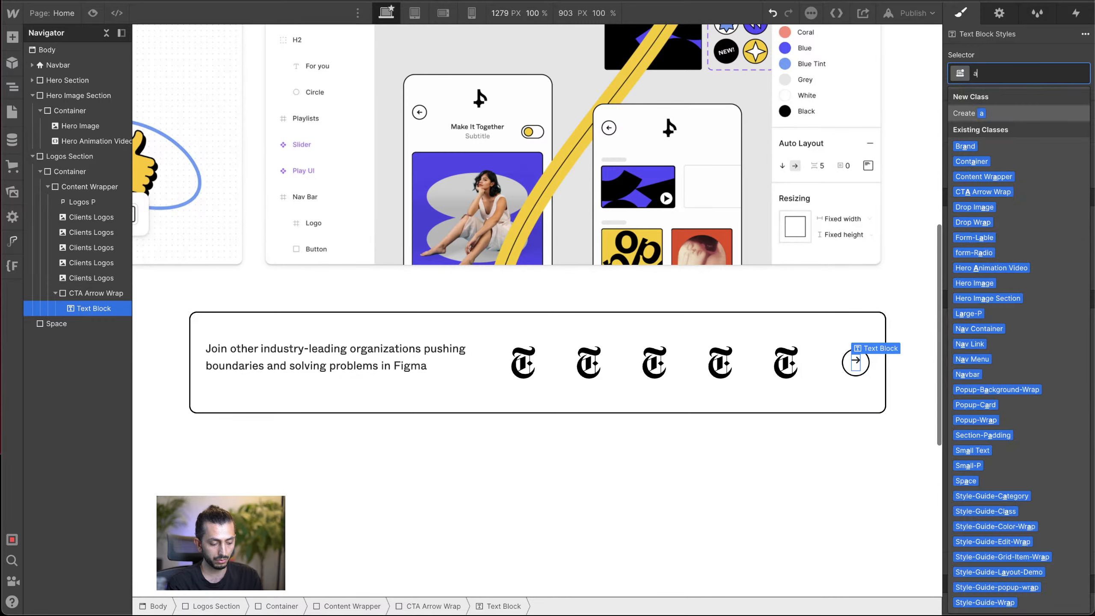
type("rrow te")
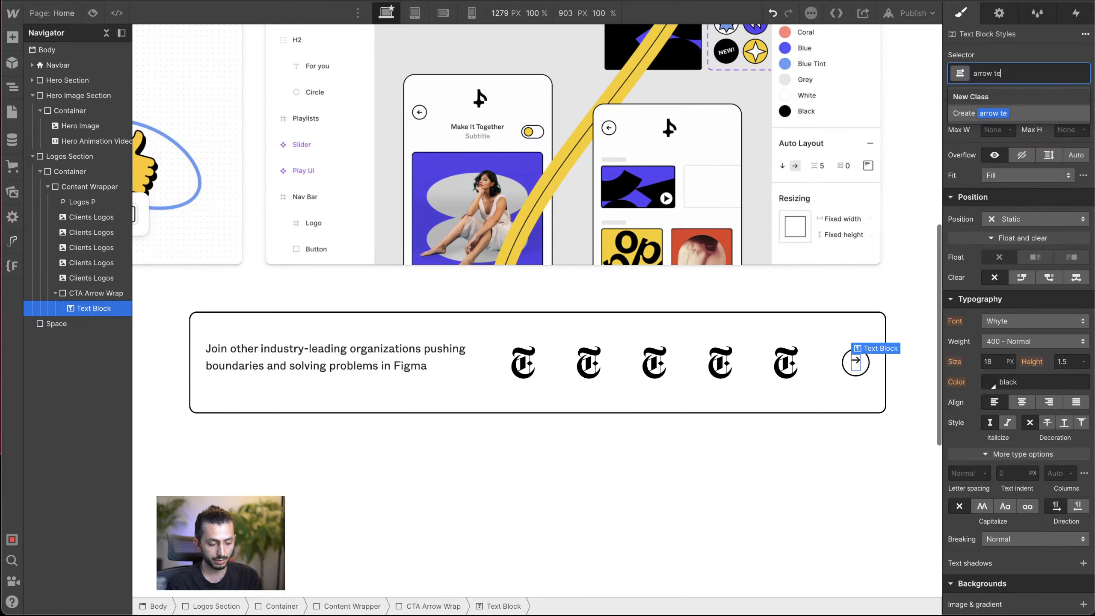
type("xt")
key("Return")
Step: Set the line height of the arrow text to 1
left_click(1075, 364)
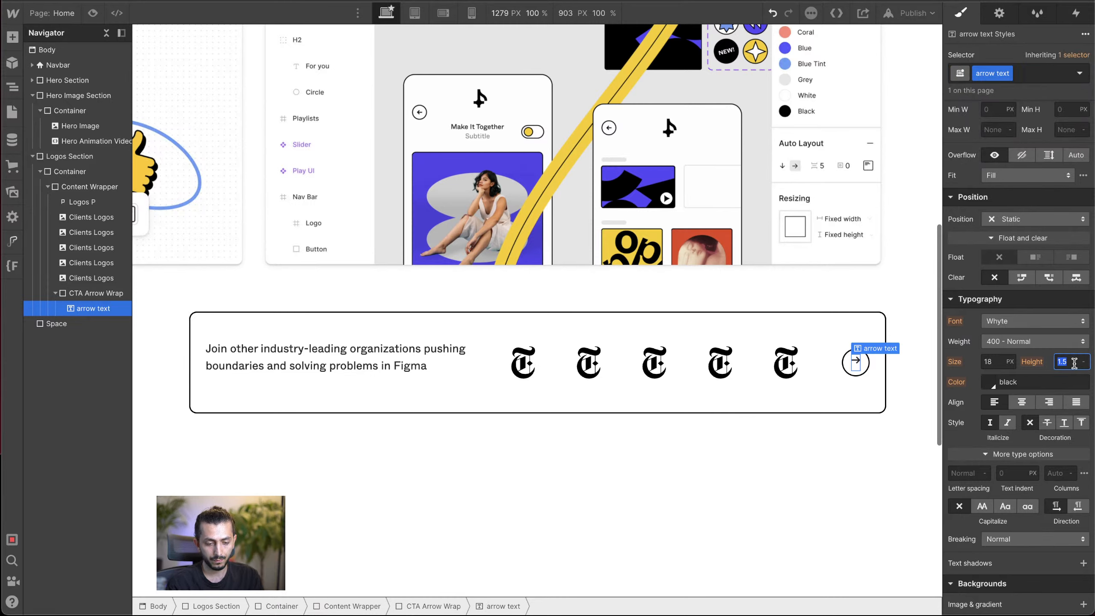
type("1")
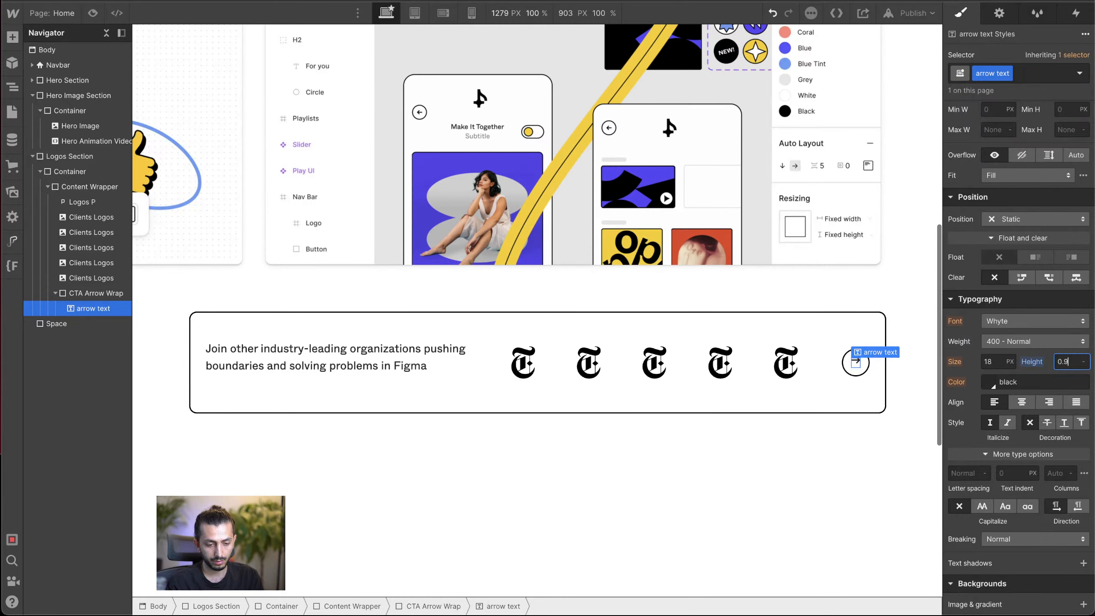
left_click(861, 387)
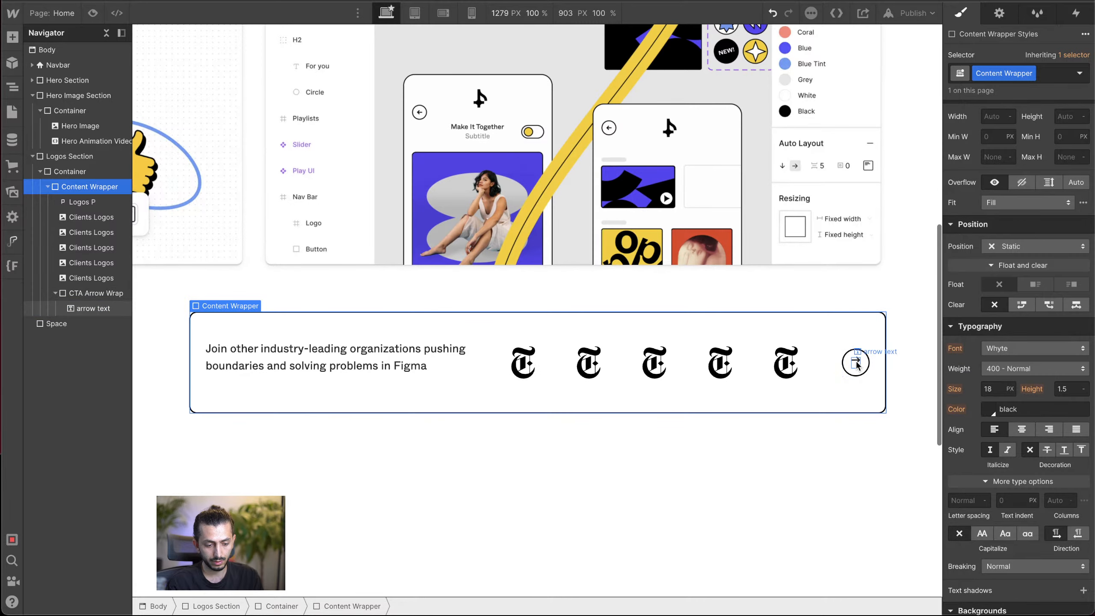
left_click(857, 364)
scroll(1051, 375, "up", 5)
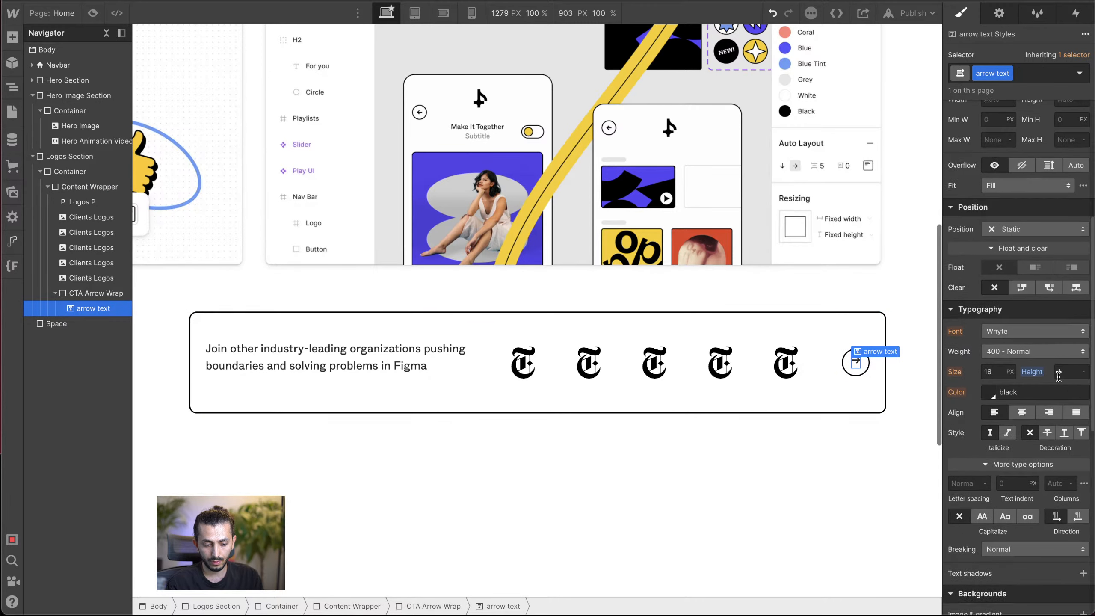
scroll(1059, 382, "down", 3)
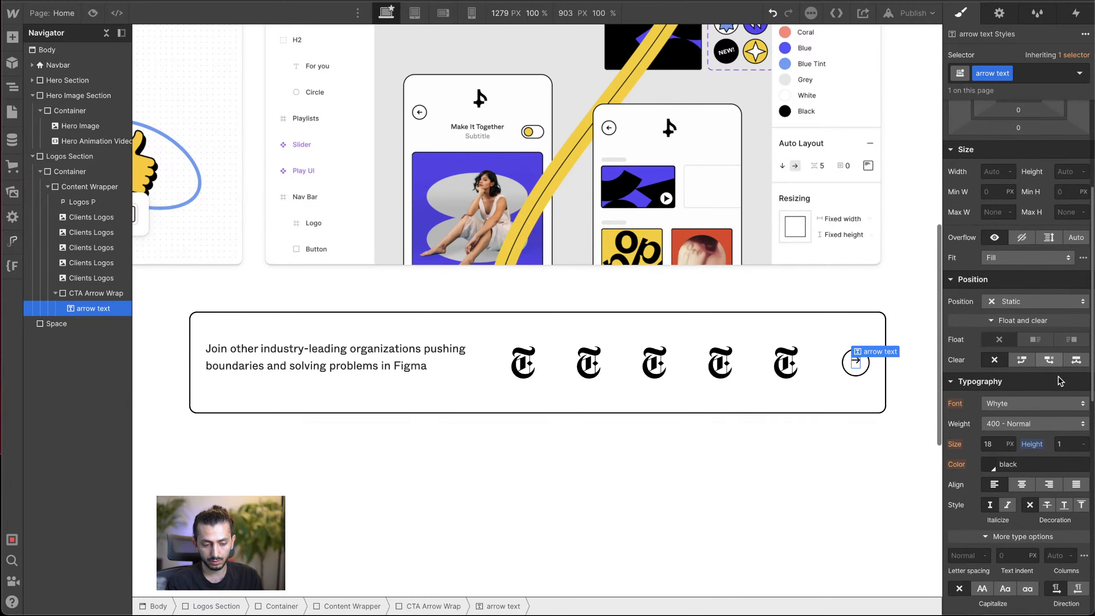
Step: Set the font size of the arrow text to 24 px
left_click(996, 443)
type("23")
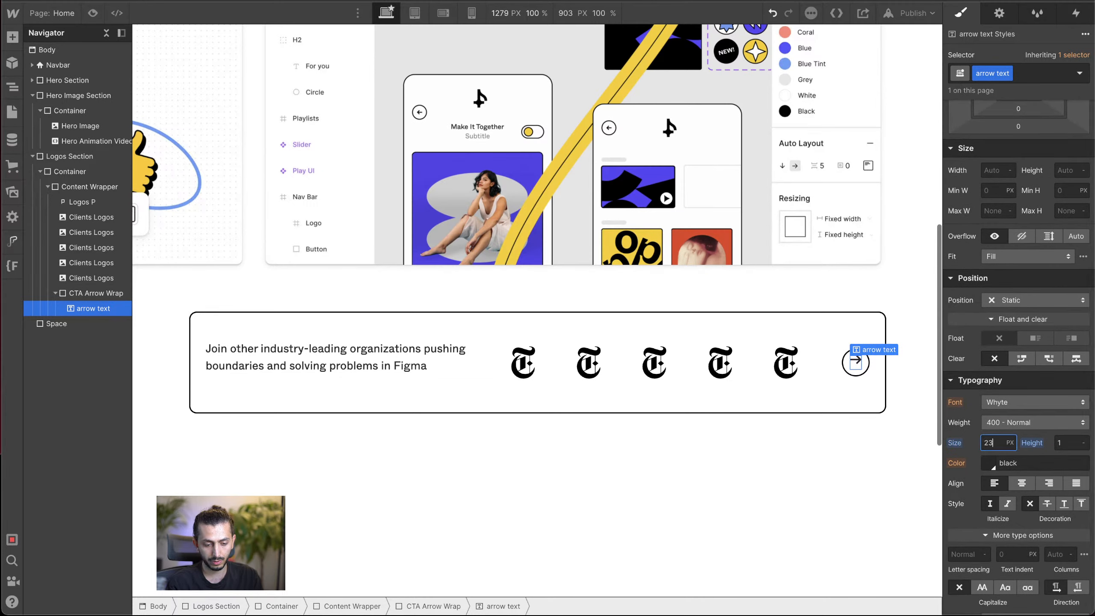
key("Up")
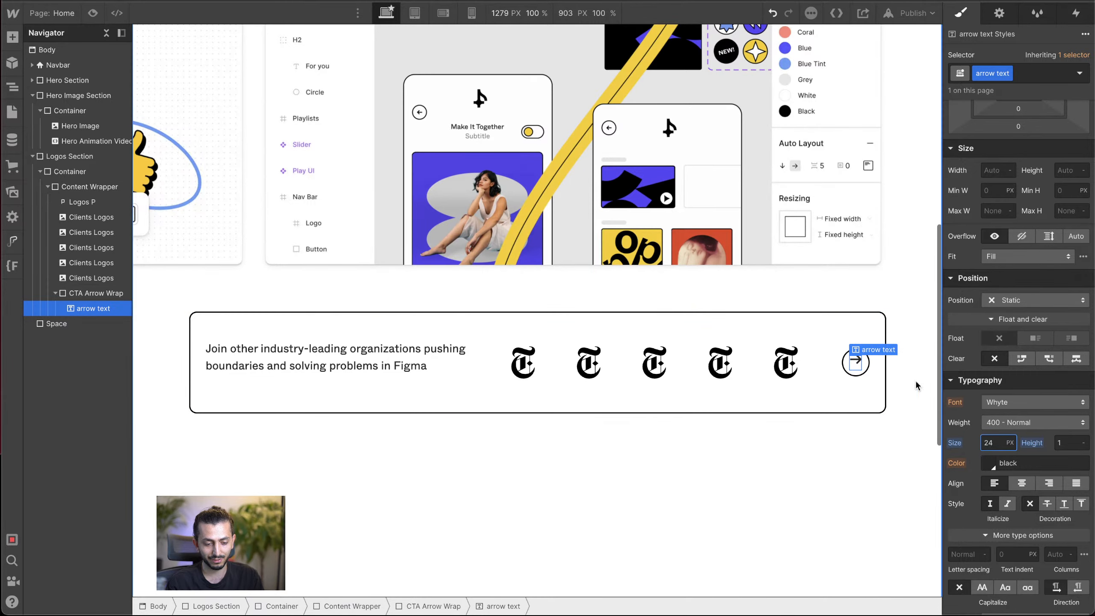
Step: Give the arrow text a top margin of 10 px inside the CTA circle
left_click(847, 365)
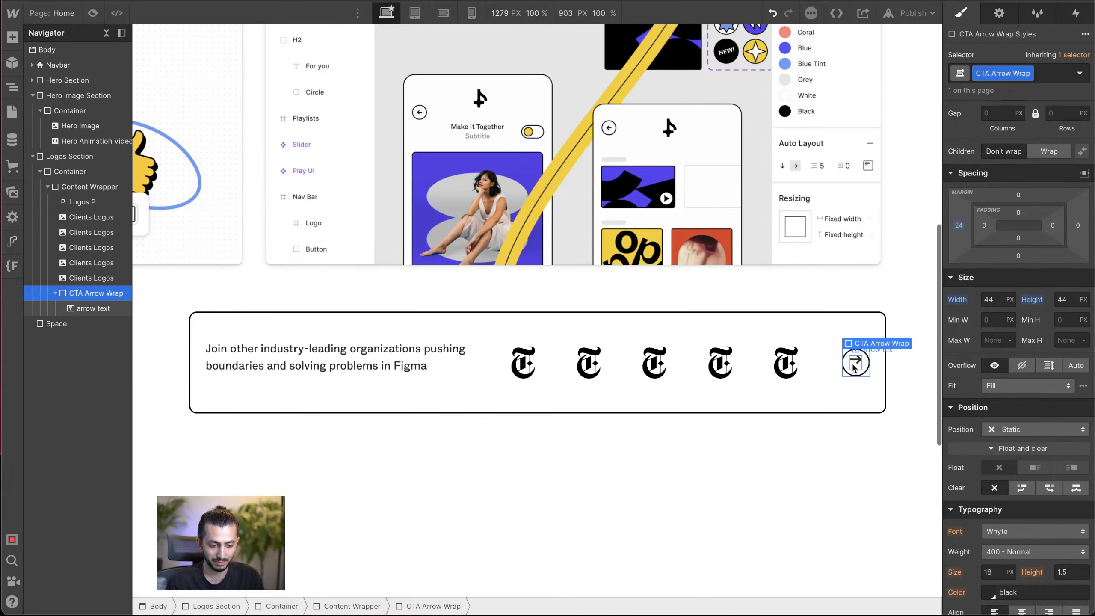
left_click(853, 362)
left_click(846, 370)
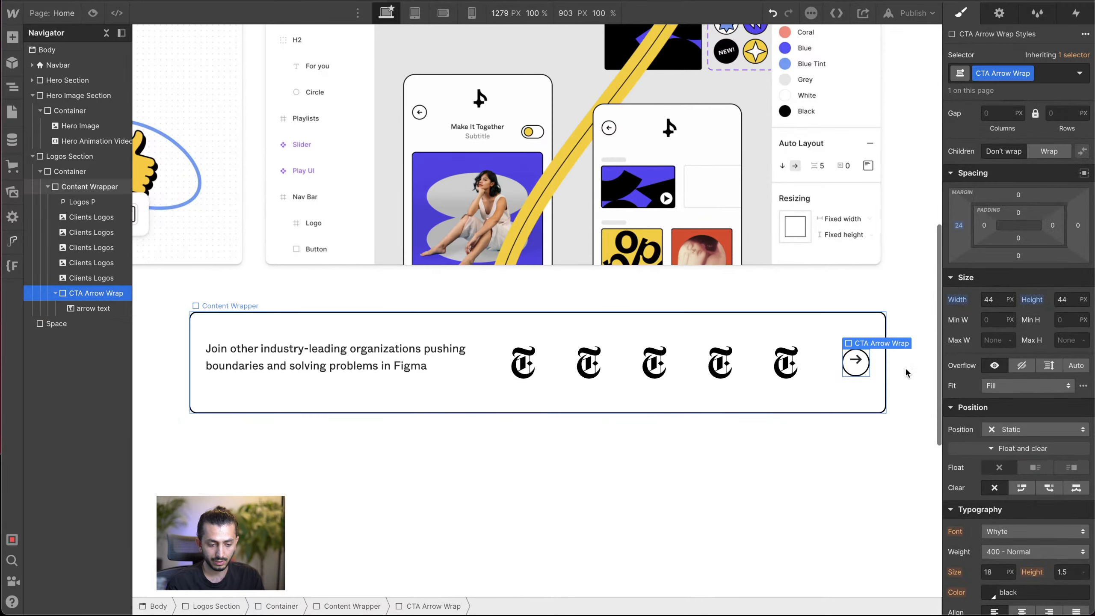
left_click(856, 362)
scroll(1044, 238, "up", 3)
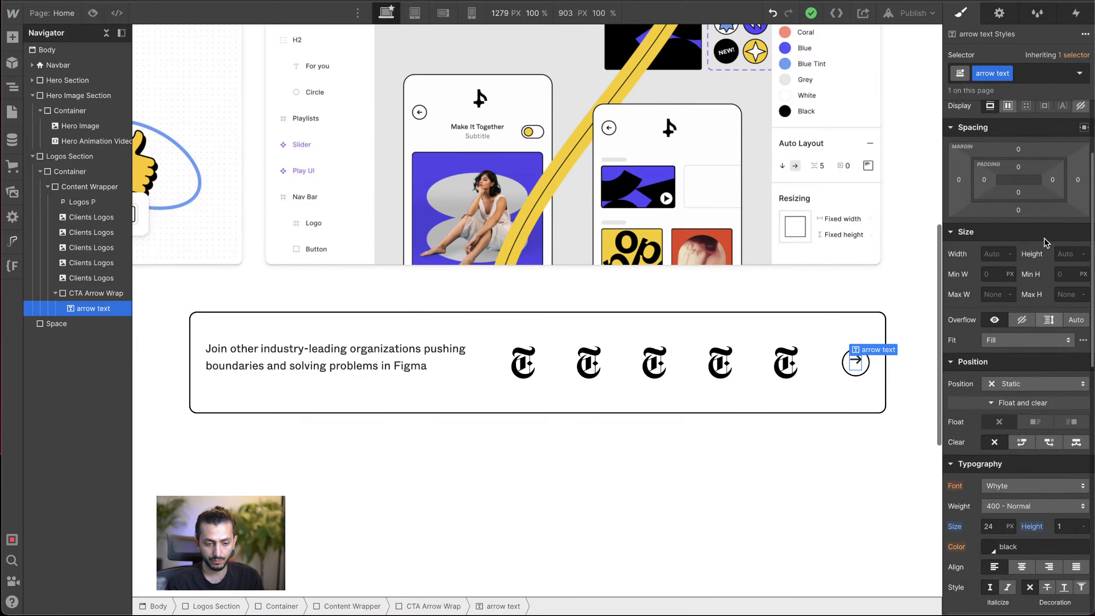
left_click_drag(1032, 173, 1032, 169)
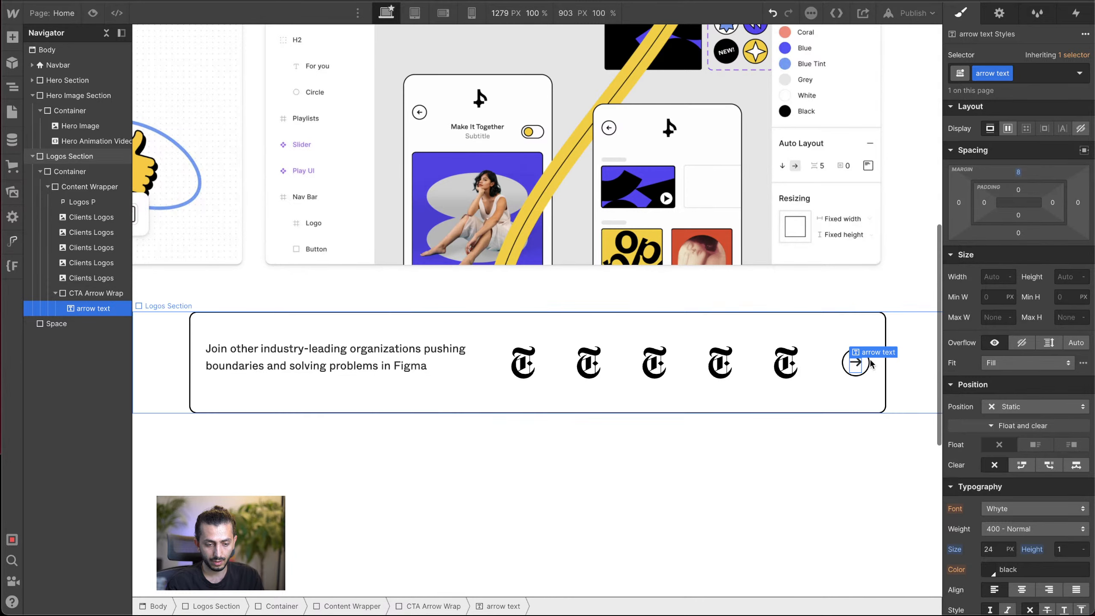
left_click(820, 428)
left_click(858, 362)
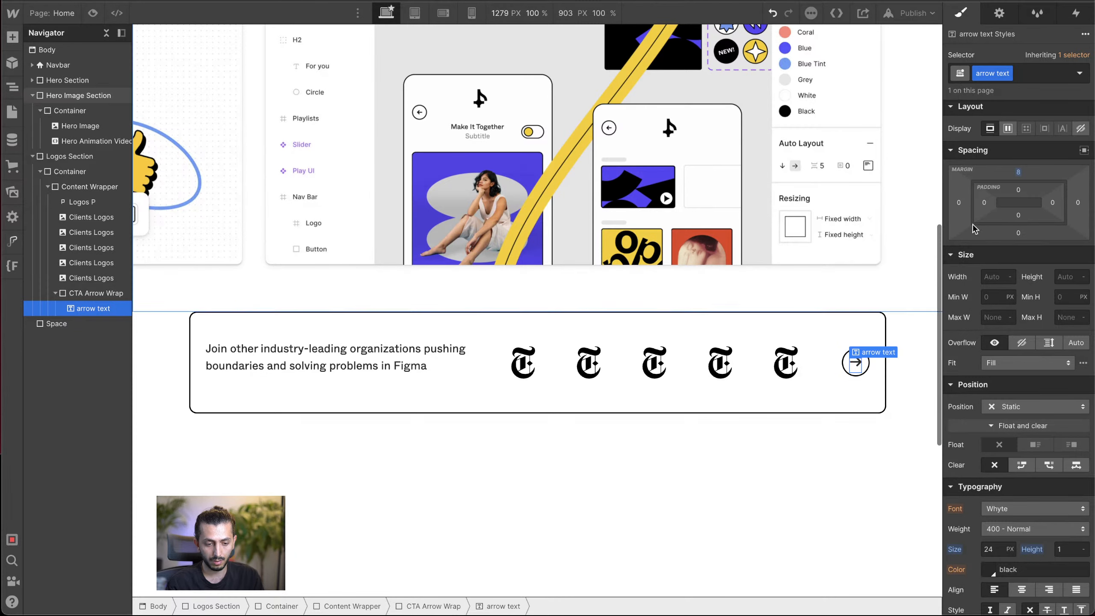
left_click_drag(1025, 172, 1025, 167)
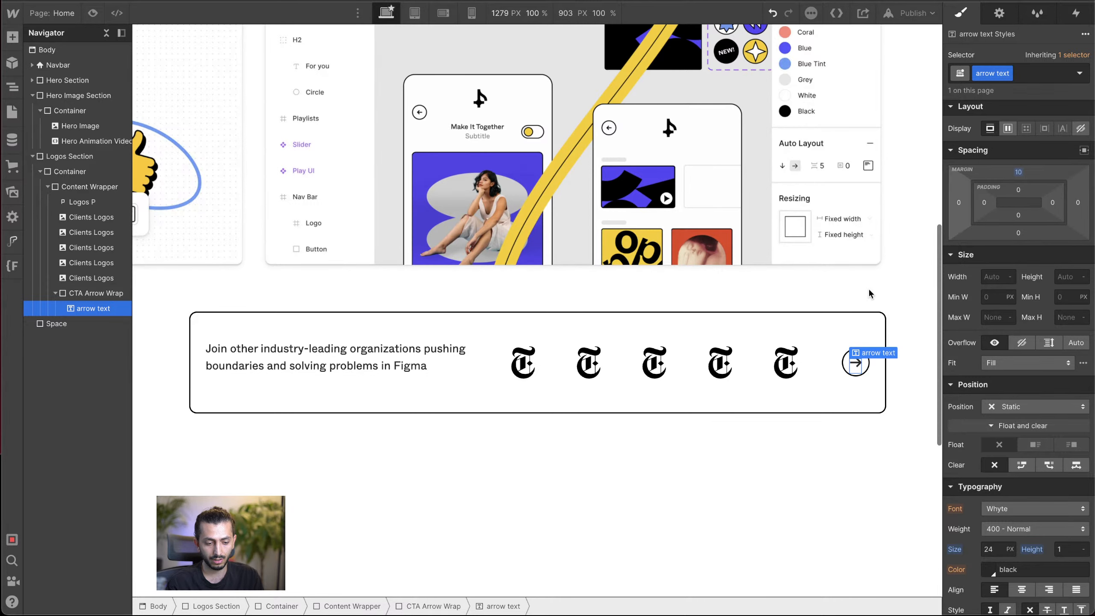
left_click(753, 394)
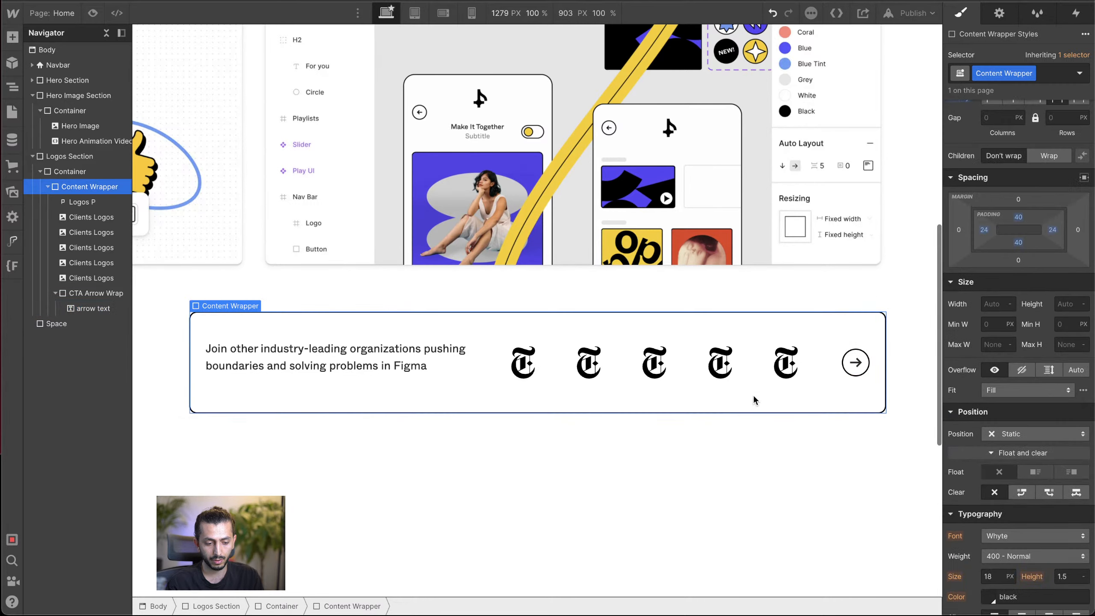
Step: Set the background of the CTA Arrow Wrap's Hover state to the Dark Color swatch
left_click(848, 368)
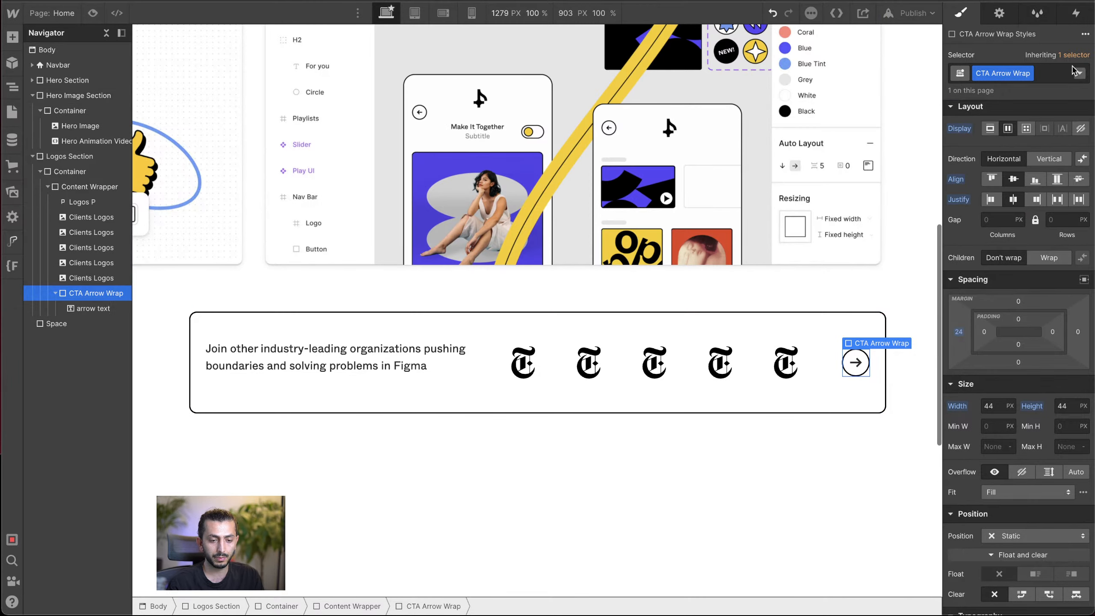
left_click(1079, 73)
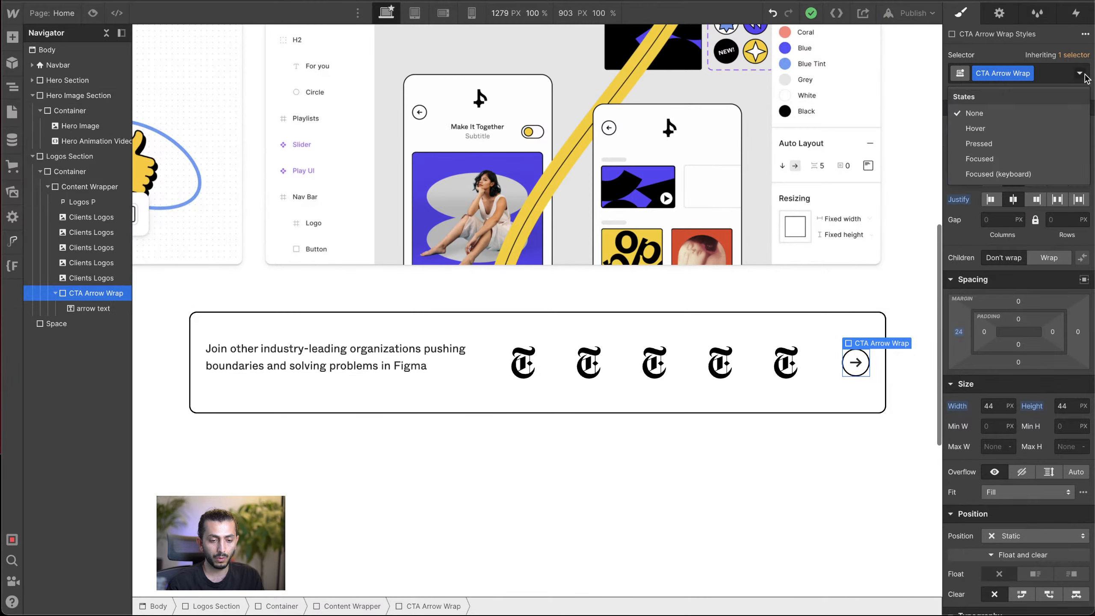
left_click(1047, 126)
scroll(1051, 319, "down", 15)
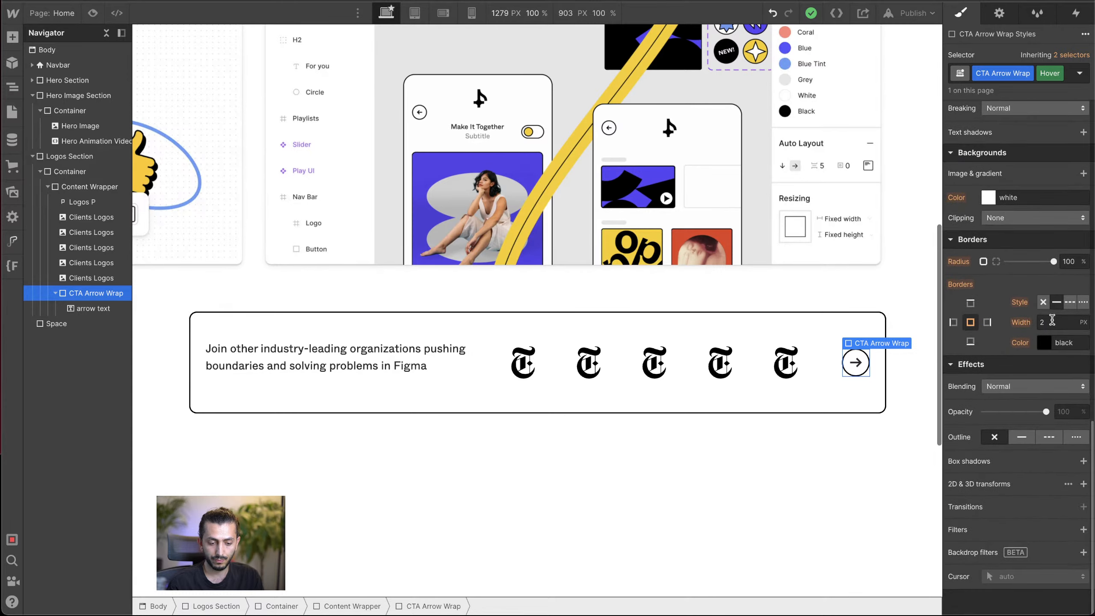
scroll(1052, 319, "up", 5)
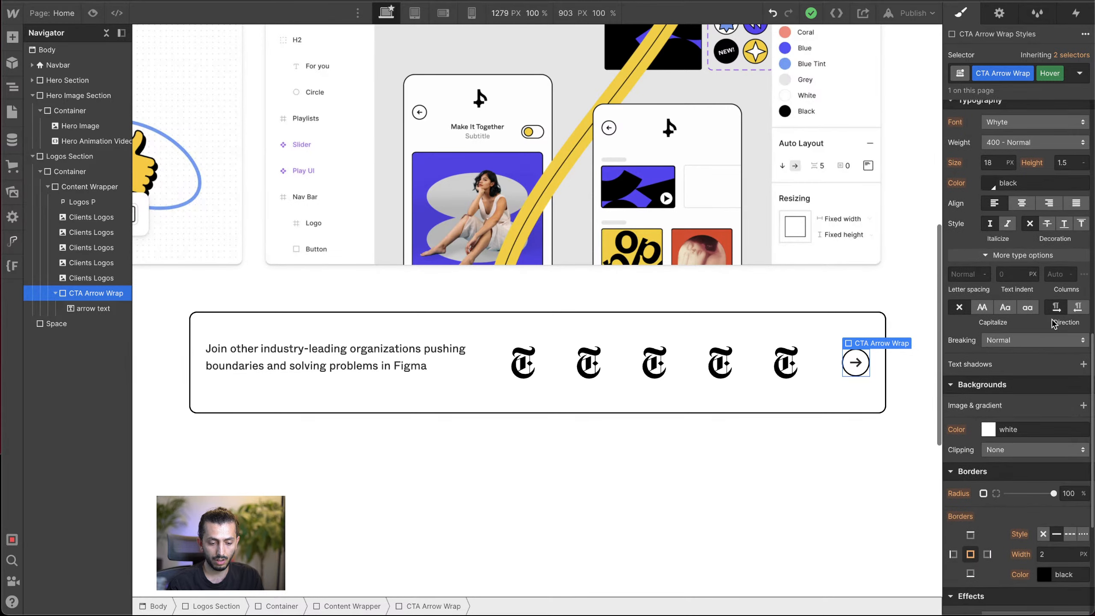
left_click(988, 430)
left_click(991, 388)
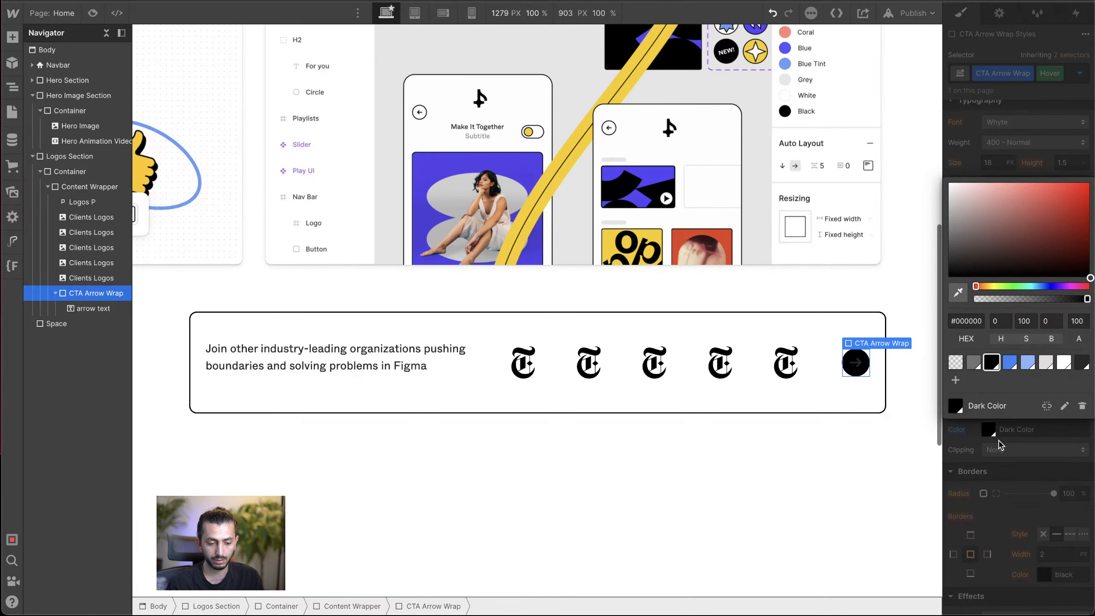
Step: Set the font color of the CTA Arrow Wrap's Hover state to the Light-color swatch
left_click(989, 185)
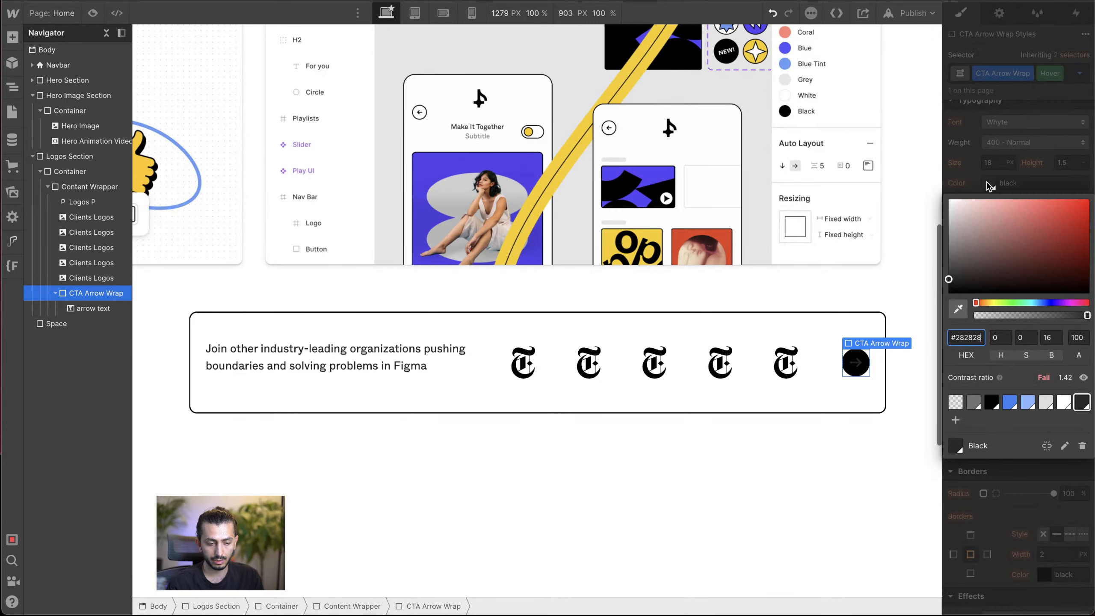
left_click(1064, 402)
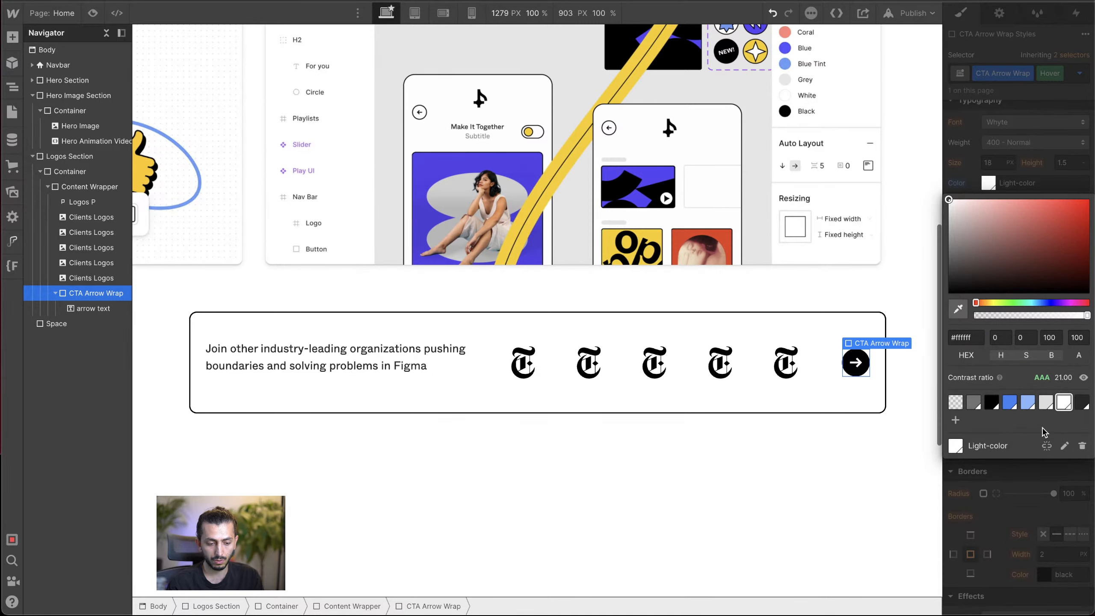
left_click(1035, 475)
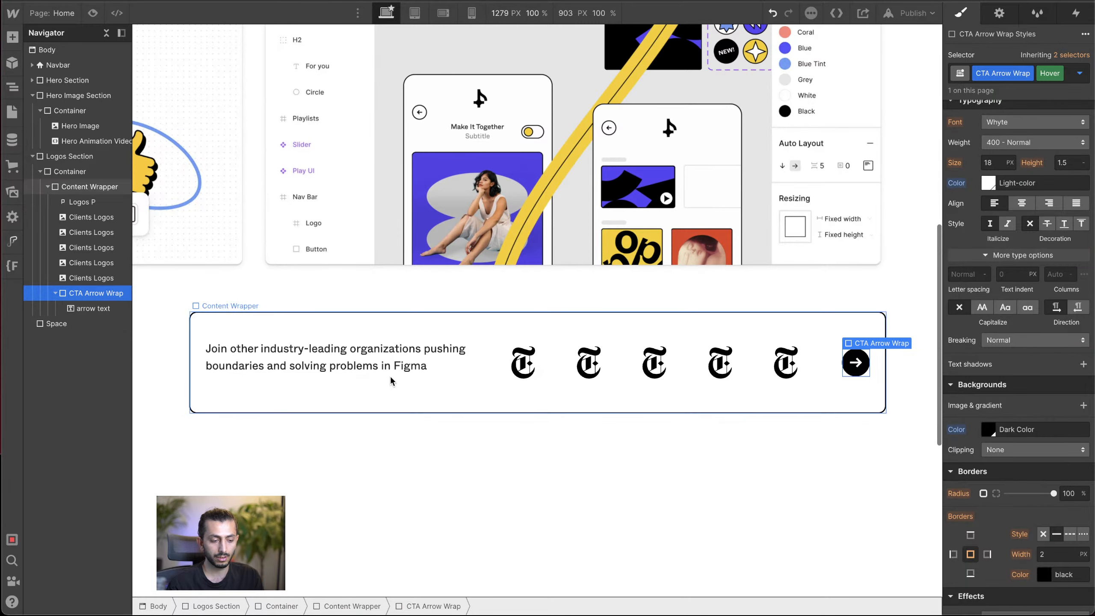
Step: Add 4 px of left padding to the CTA Arrow Wrap in its Hover state
left_click(95, 308)
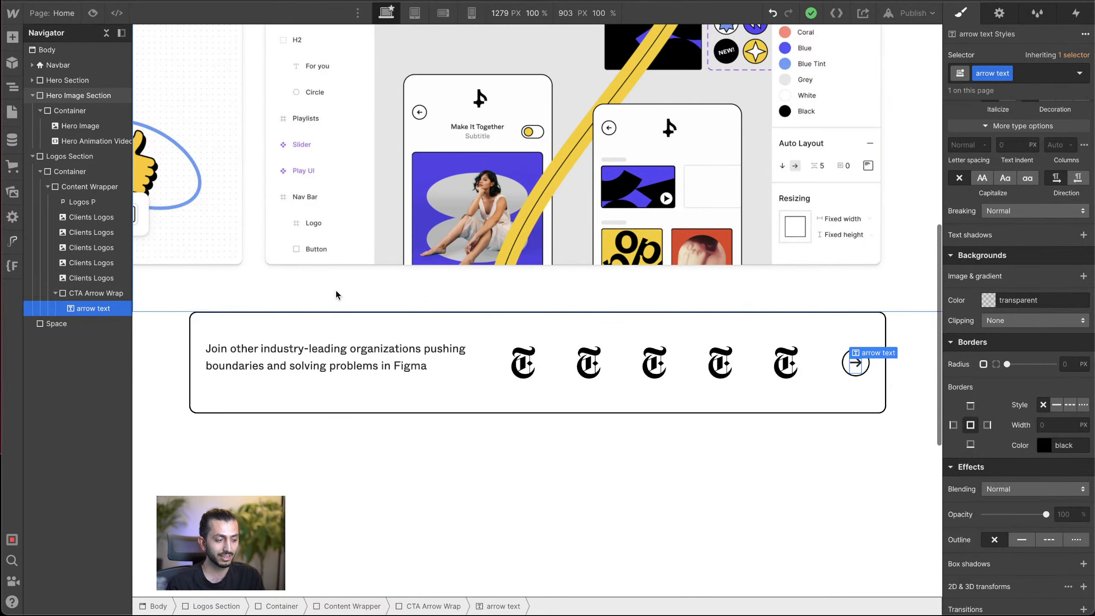
left_click(841, 402)
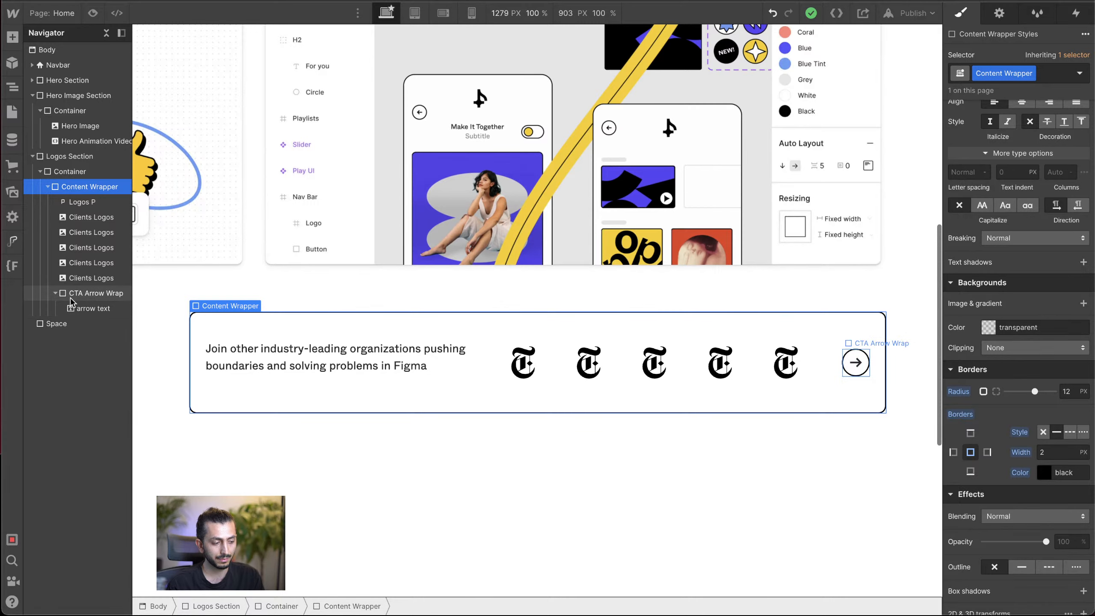
left_click(84, 296)
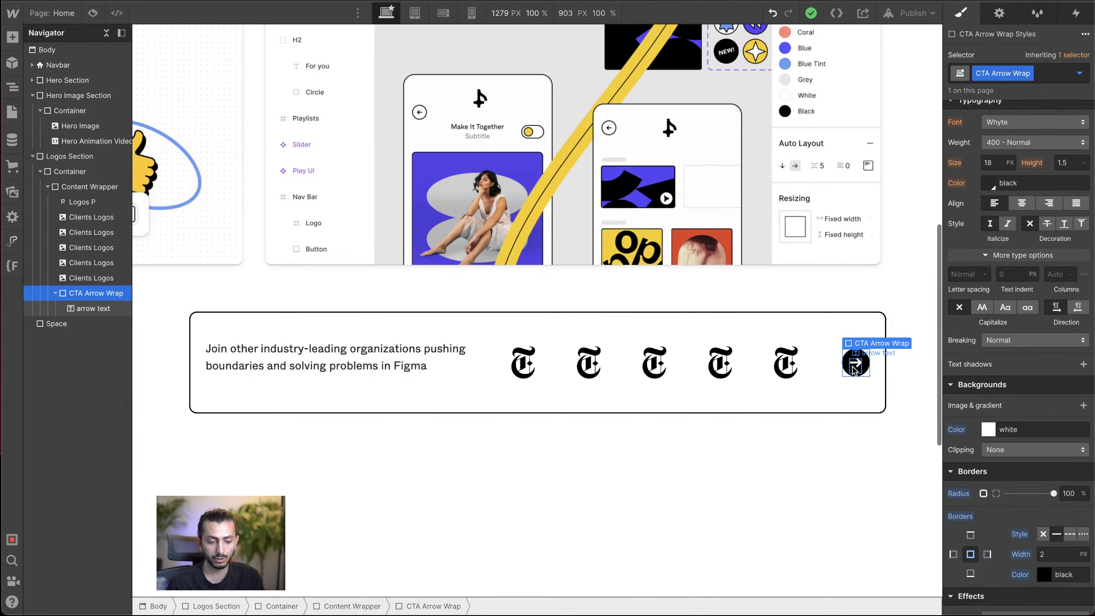
left_click(1080, 75)
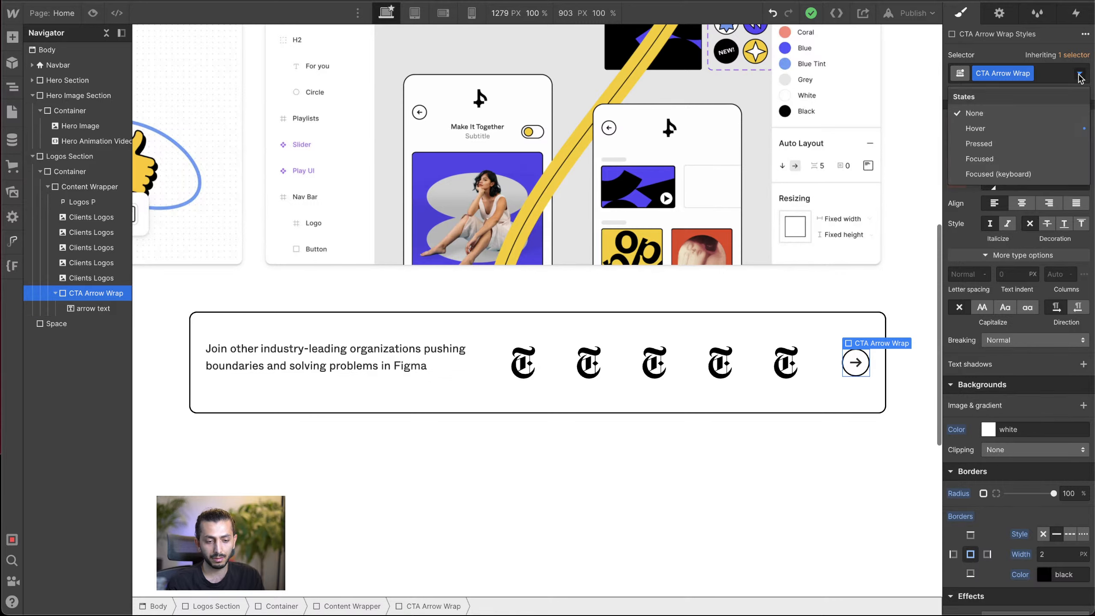
left_click(1035, 130)
scroll(1023, 215, "up", 6)
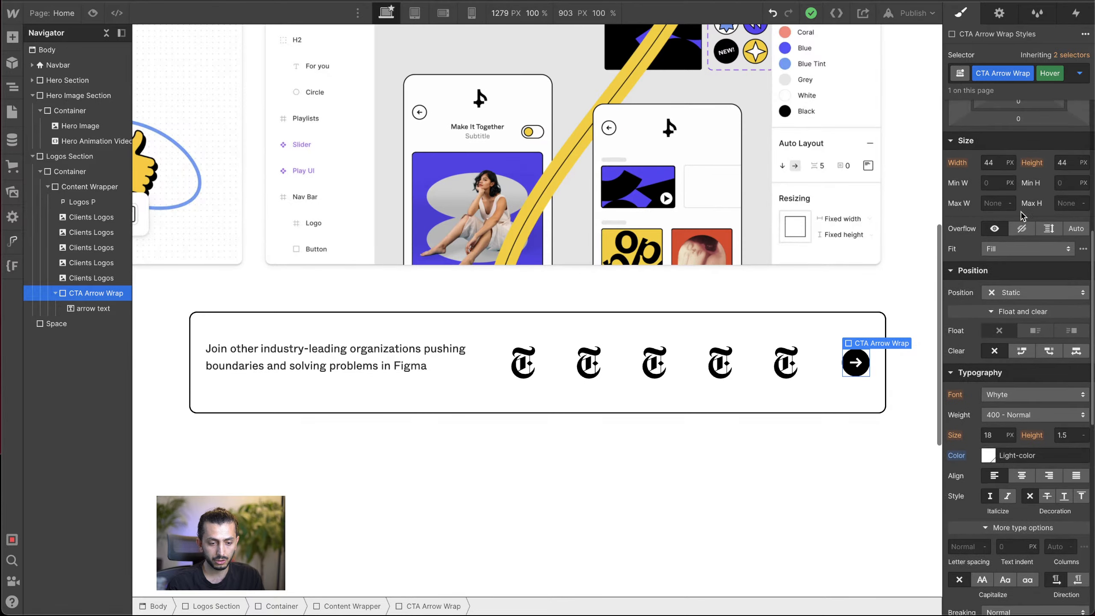
left_click_drag(988, 213, 992, 214)
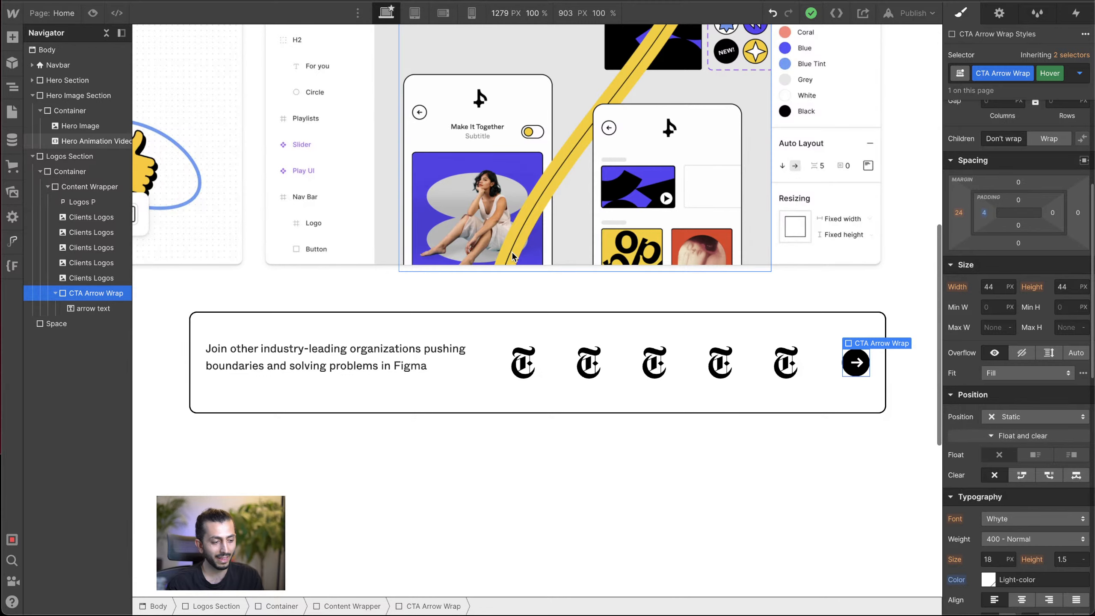
Step: Add a Font Color transition to the CTA Arrow Wrap in its normal, non-hover state
left_click(1060, 74)
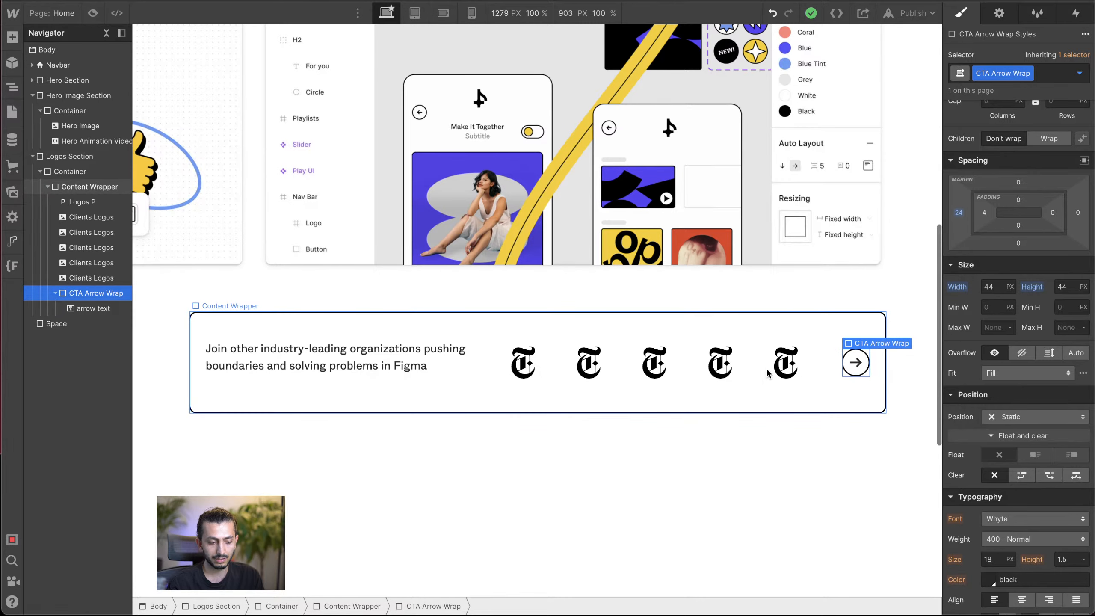
scroll(1033, 474, "down", 10)
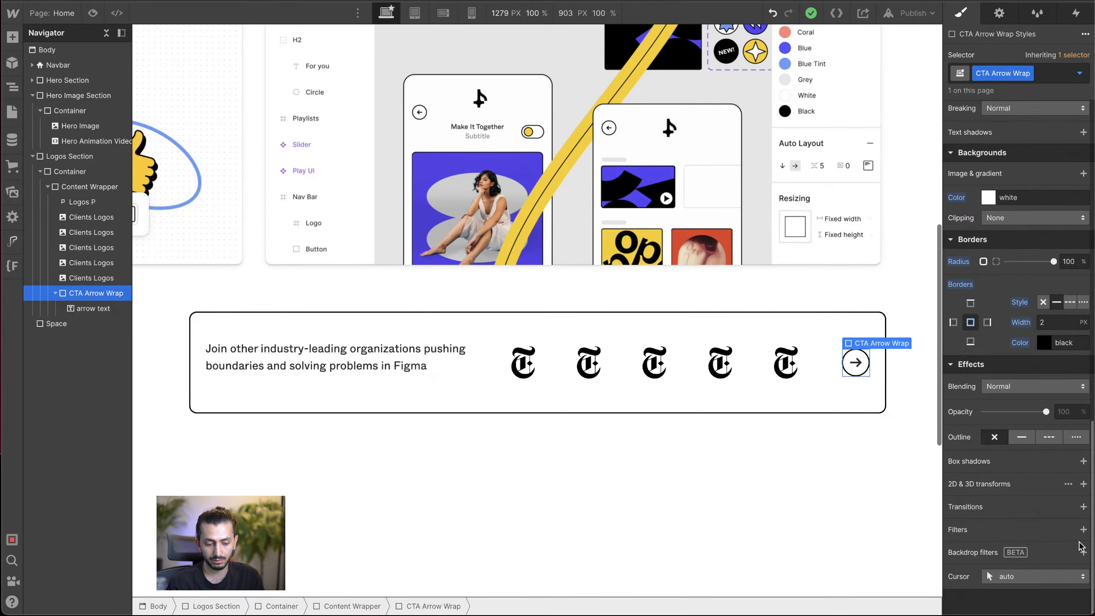
left_click(1084, 507)
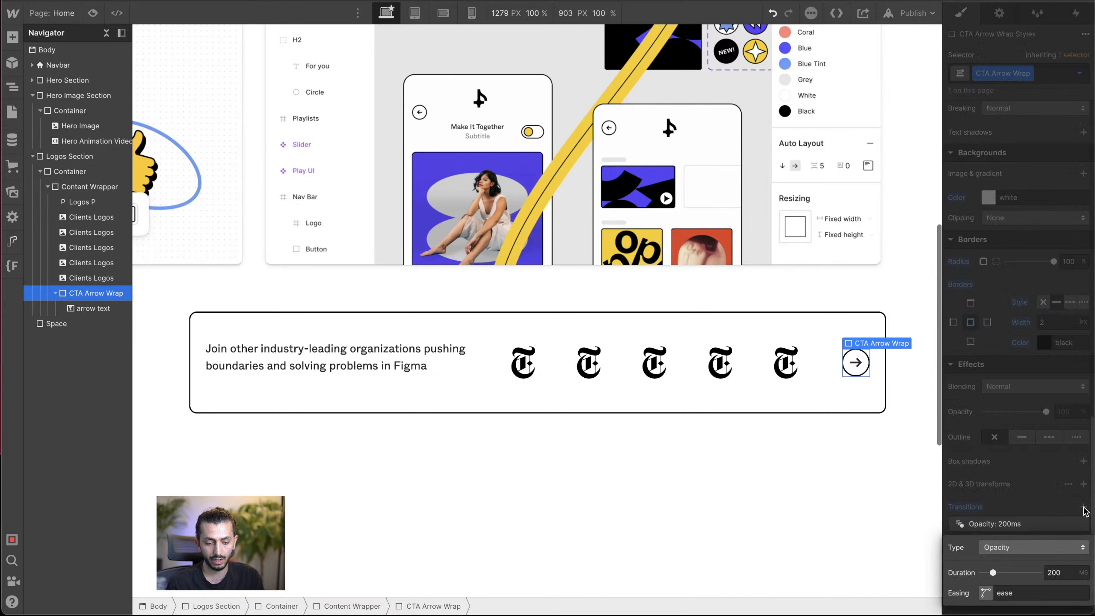
left_click(1030, 543)
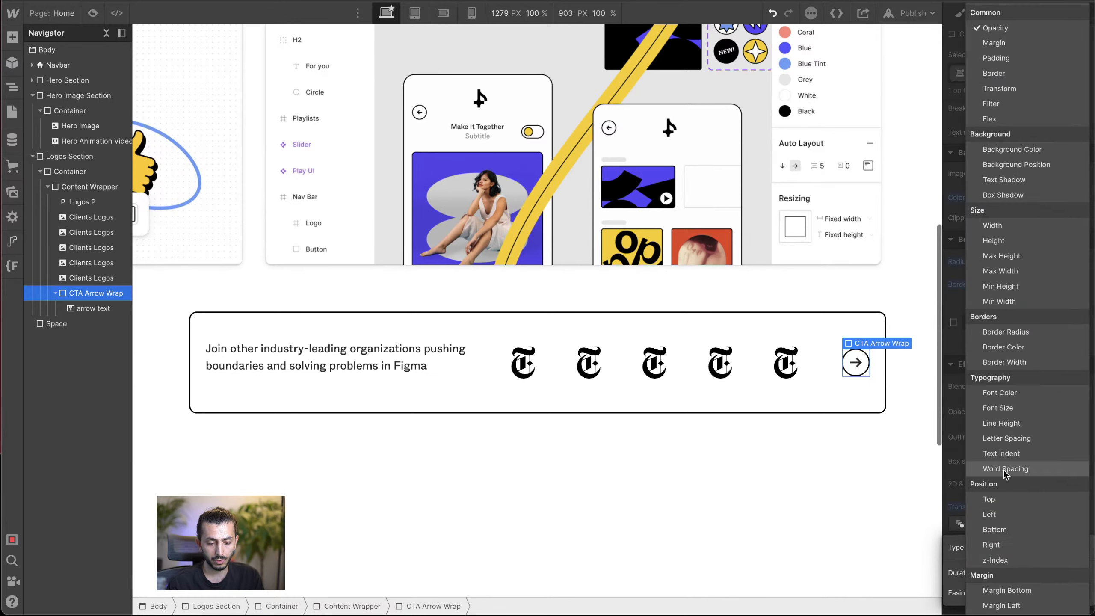
left_click(969, 393)
left_click(1023, 500)
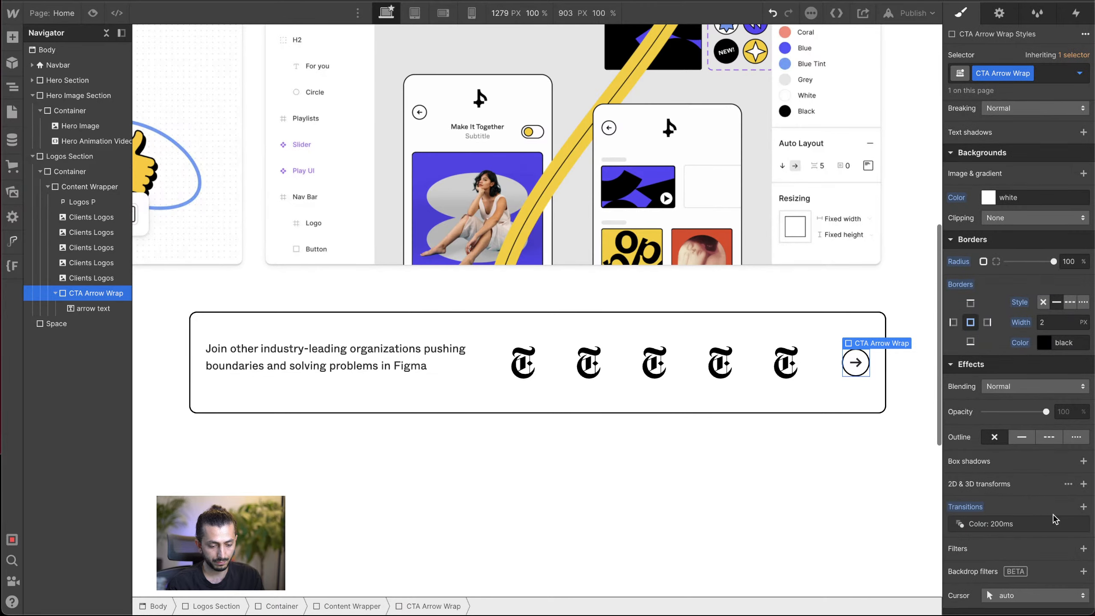
Step: Change the CTA Arrow Wrap's transition to All Properties with a duration of 400 ms
left_click(1044, 525)
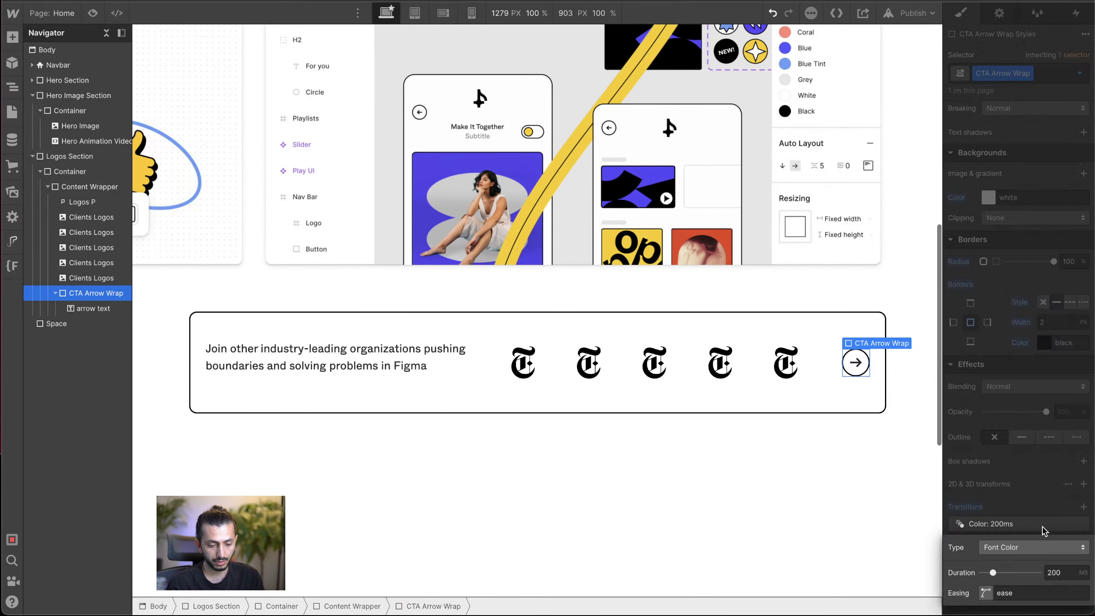
left_click(1026, 548)
scroll(1026, 550, "down", 5)
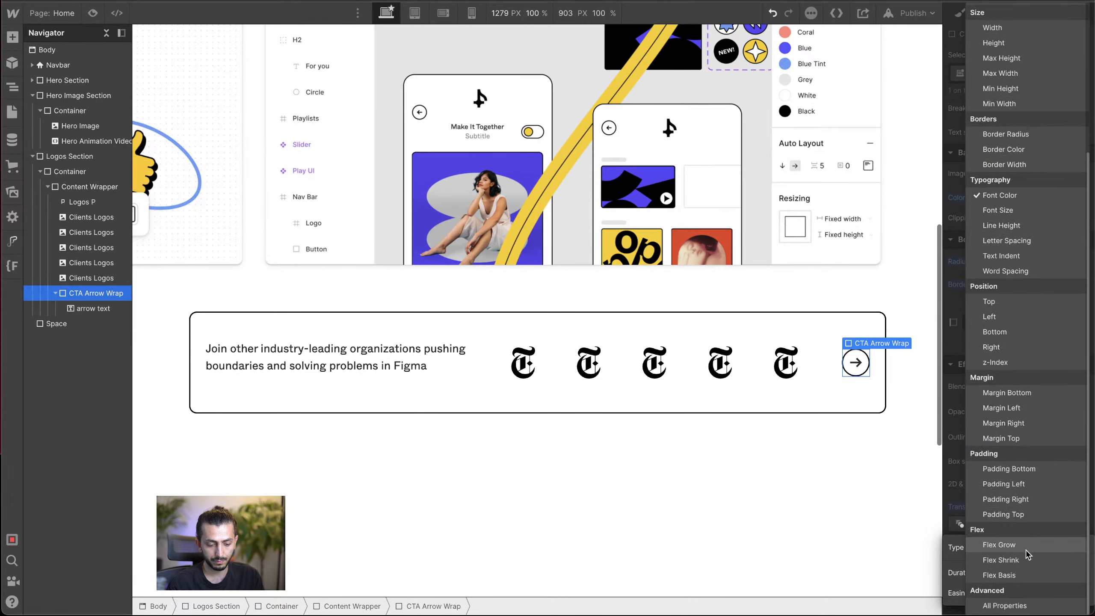
left_click(1011, 606)
left_click(1031, 506)
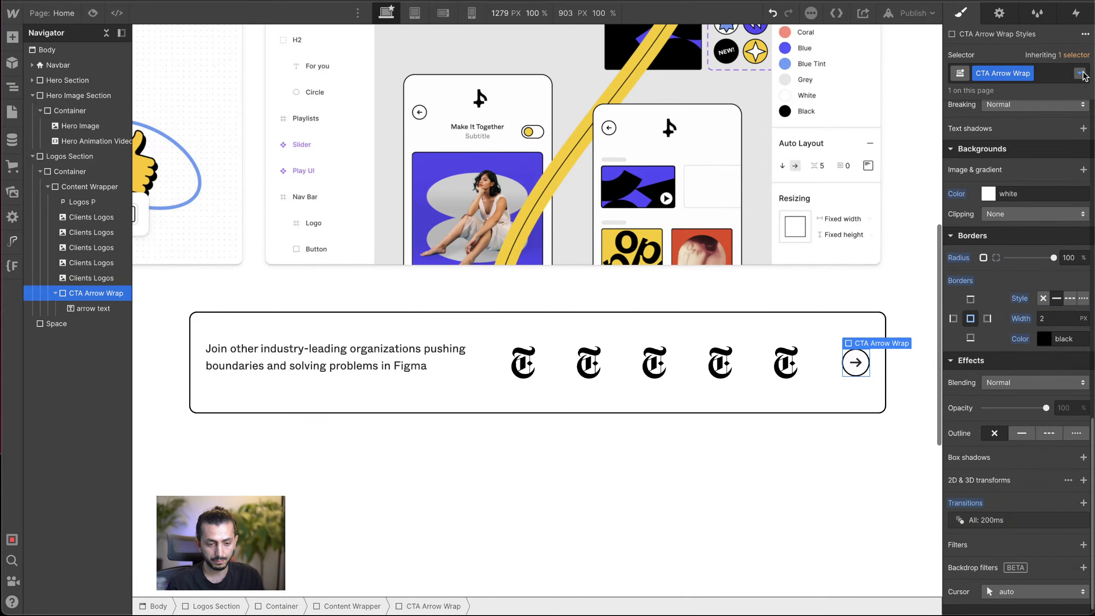
left_click(1013, 521)
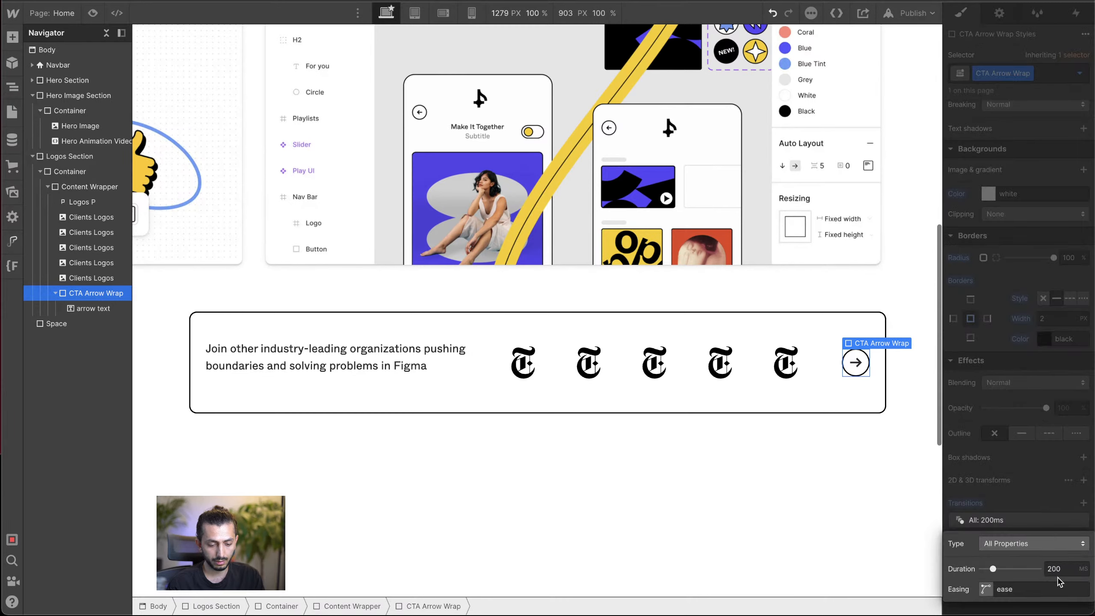
double_click(1055, 569)
type("400")
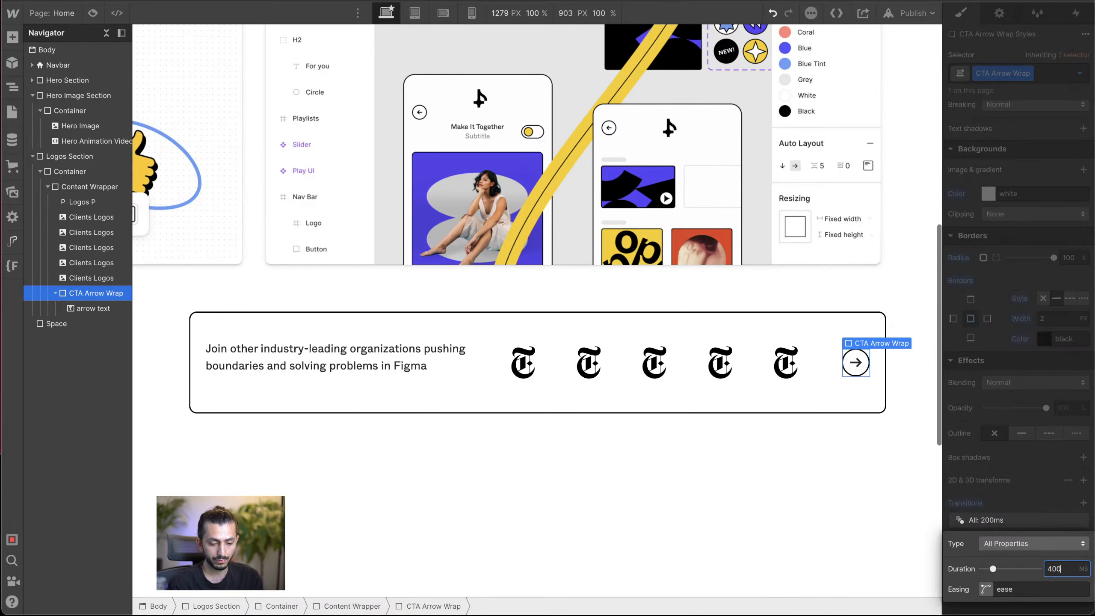
left_click(817, 531)
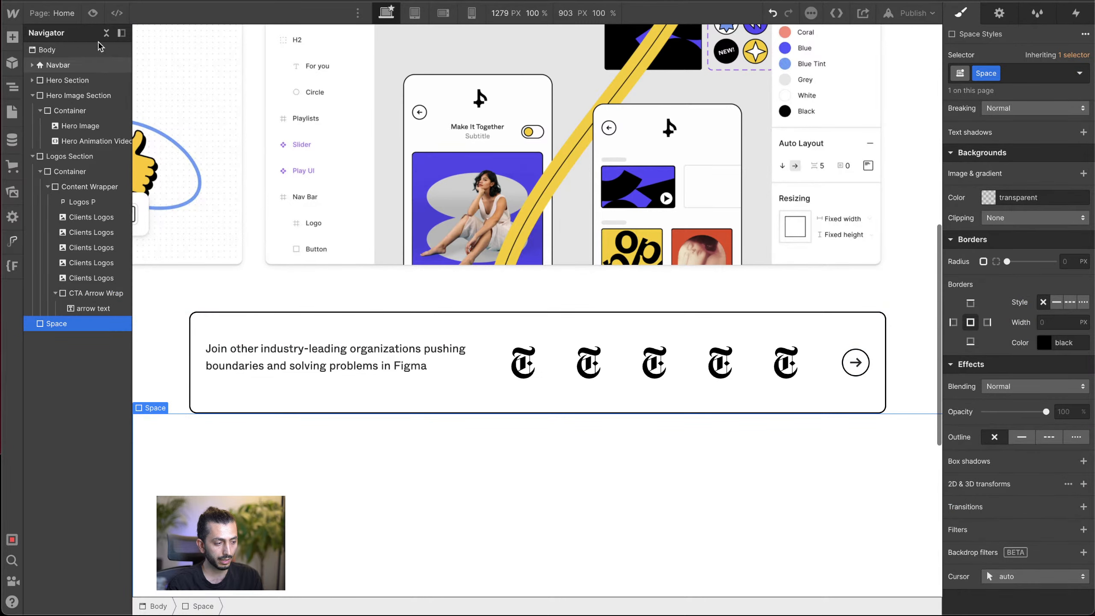
Step: Switch the page to preview mode to check the arrow's hover effect
left_click(92, 13)
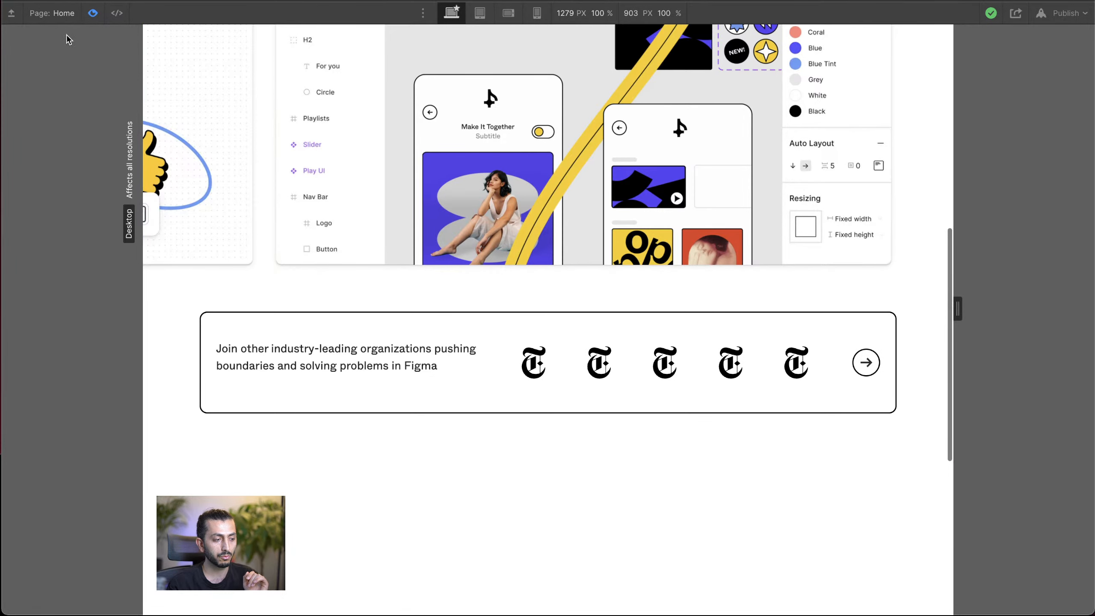
Step: Leave preview mode and return to editing with the Logos Section's Content Wrapper selected
left_click(92, 13)
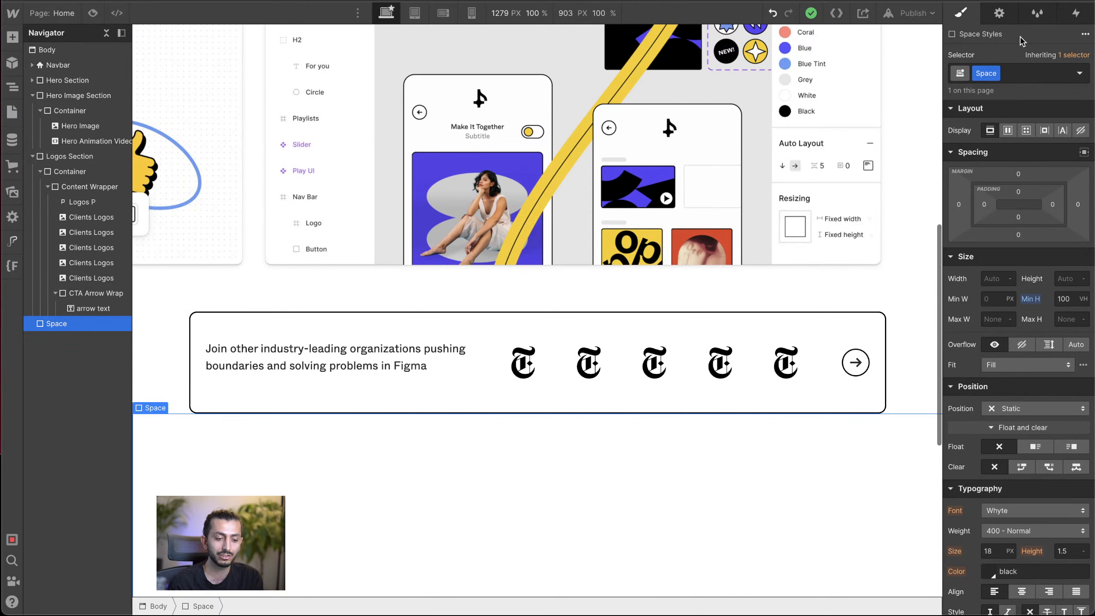
left_click(848, 360)
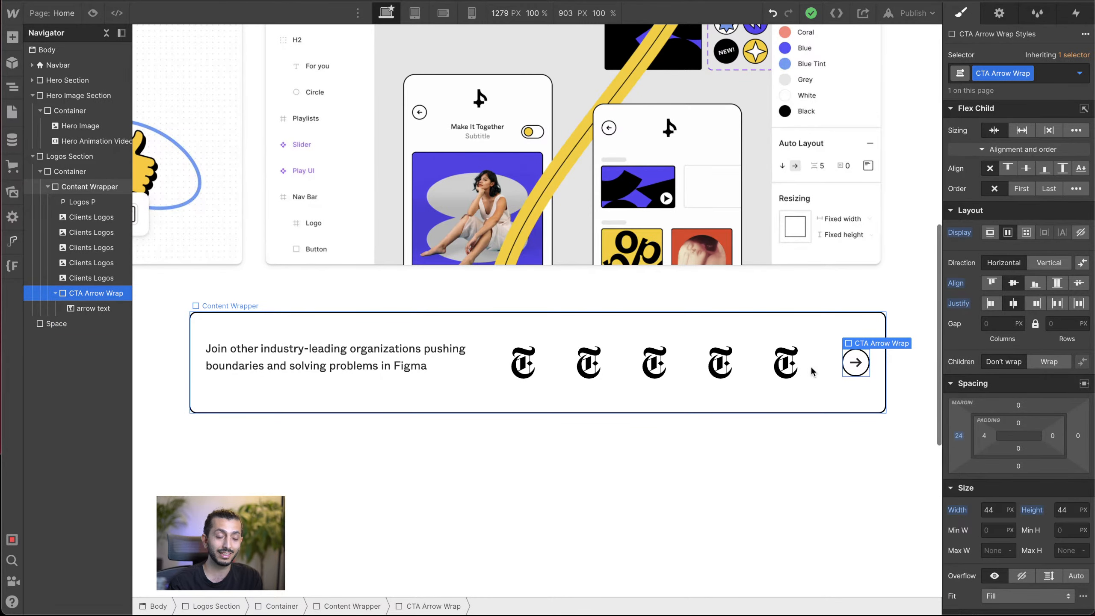
left_click(817, 401)
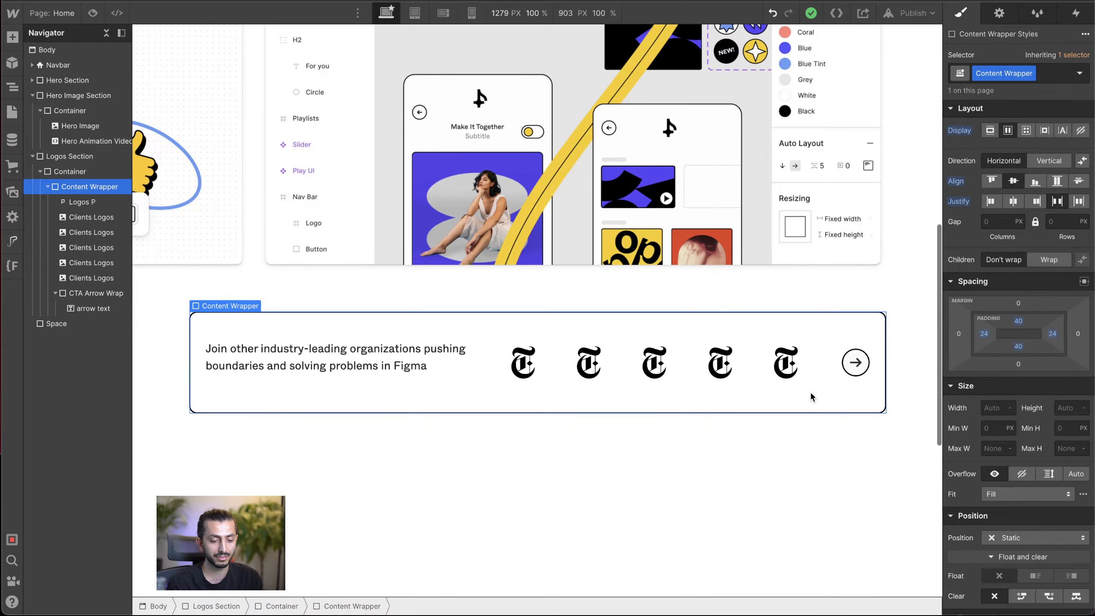
Step: Review the page from the hero heading down to the Logos Section, inspecting the client logos and their Content Wrapper
scroll(811, 396, "down", 1)
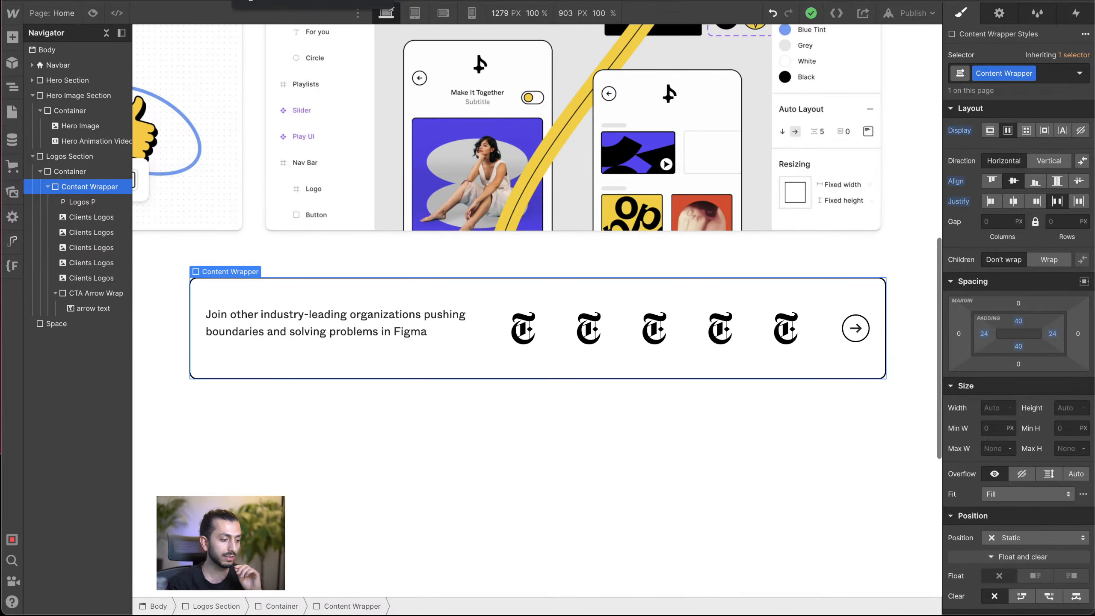
scroll(382, 112, "up", 5)
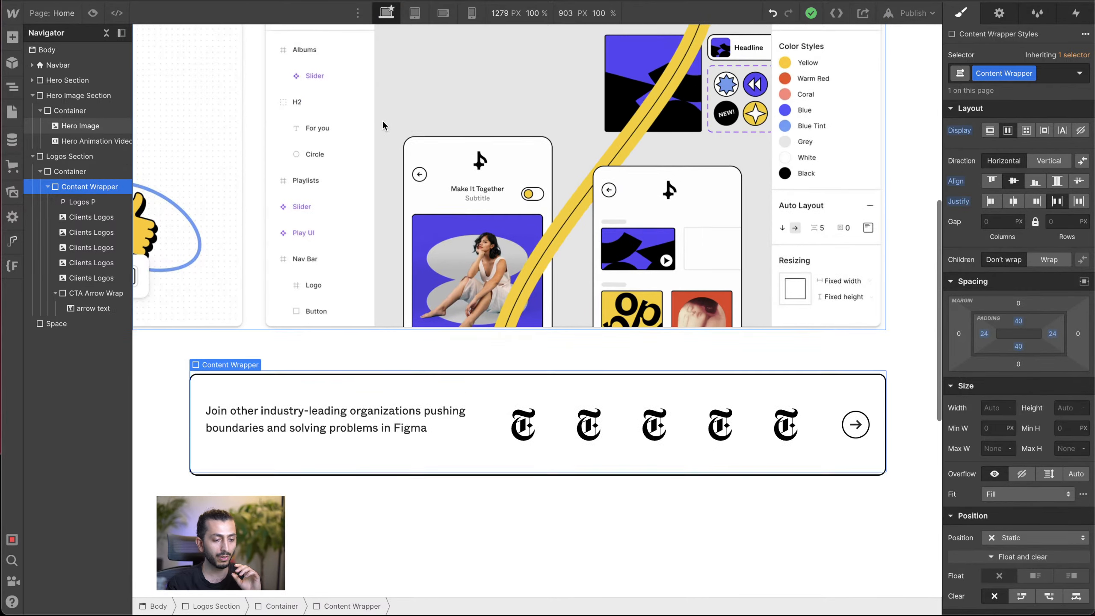
scroll(382, 125, "up", 8)
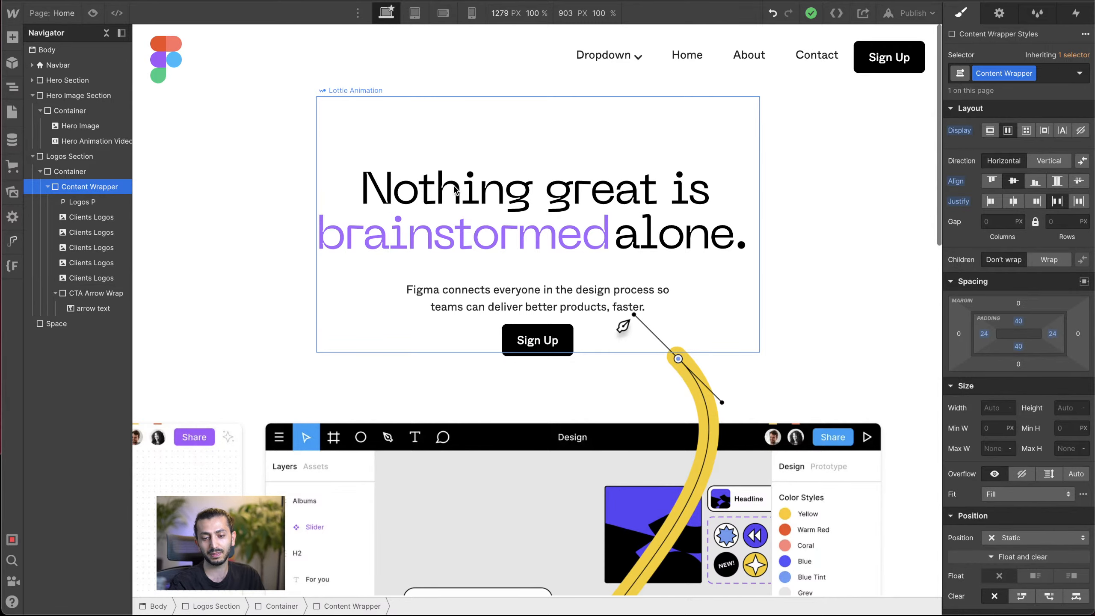
scroll(546, 349, "down", 10)
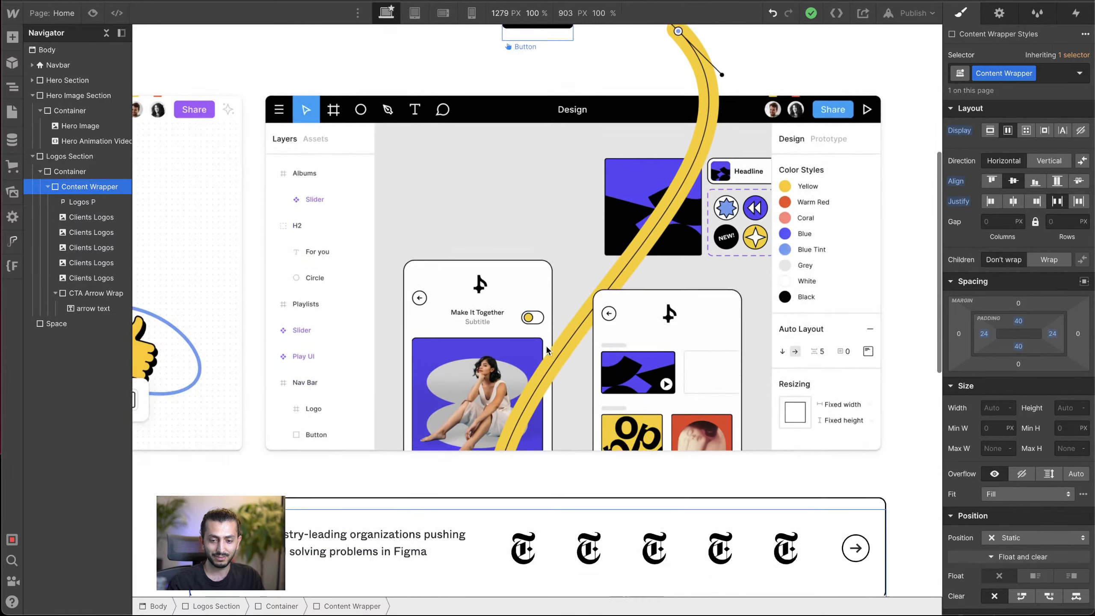
scroll(547, 350, "down", 2)
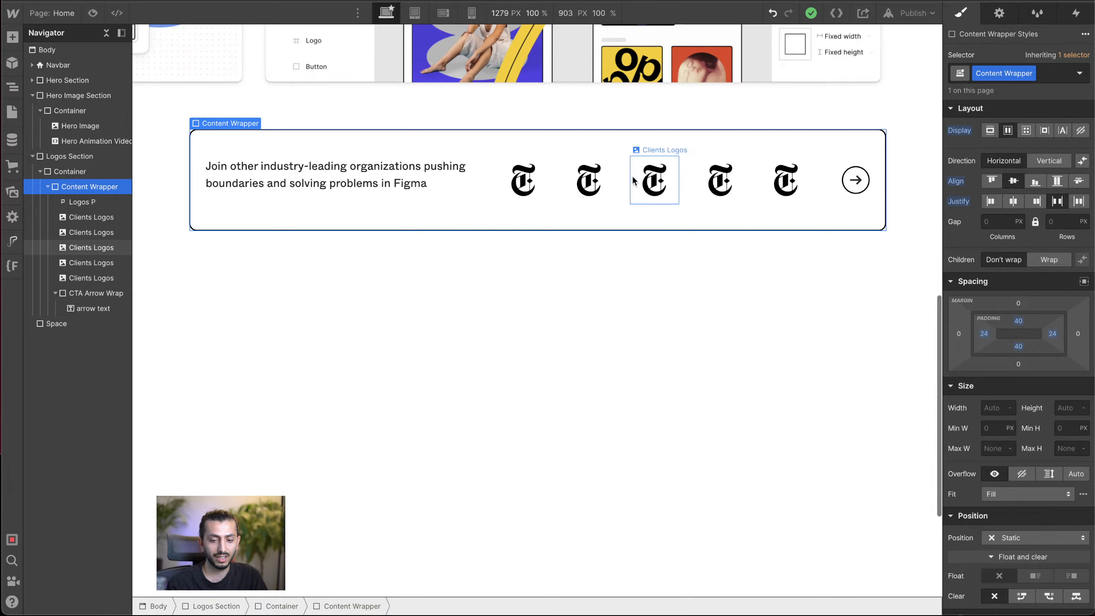
left_click(546, 160)
left_click(589, 181)
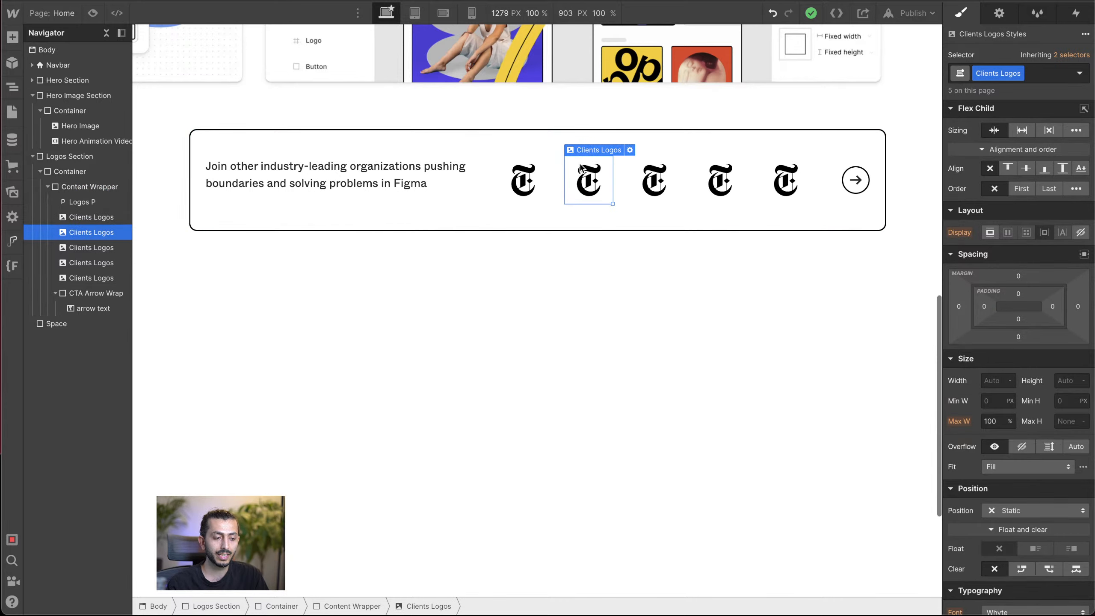
left_click(654, 180)
left_click(718, 181)
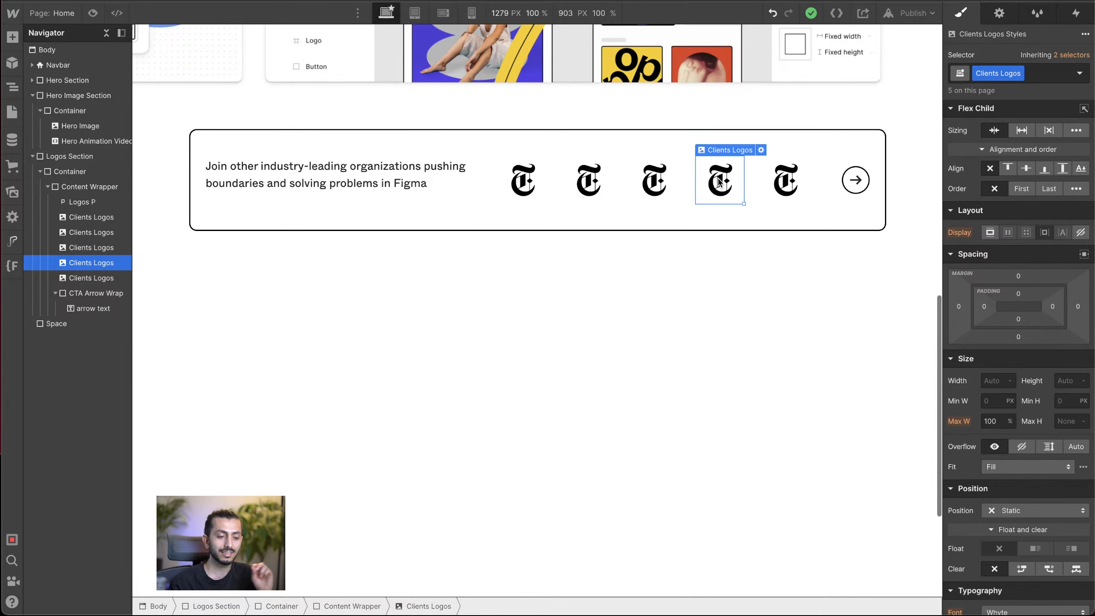
left_click(793, 181)
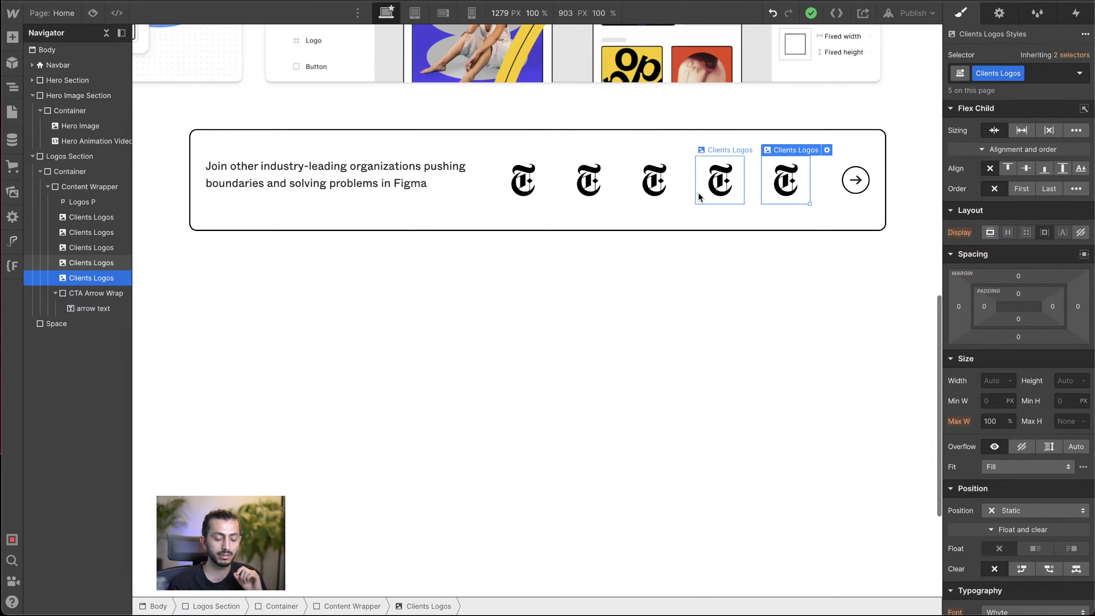
left_click(630, 212)
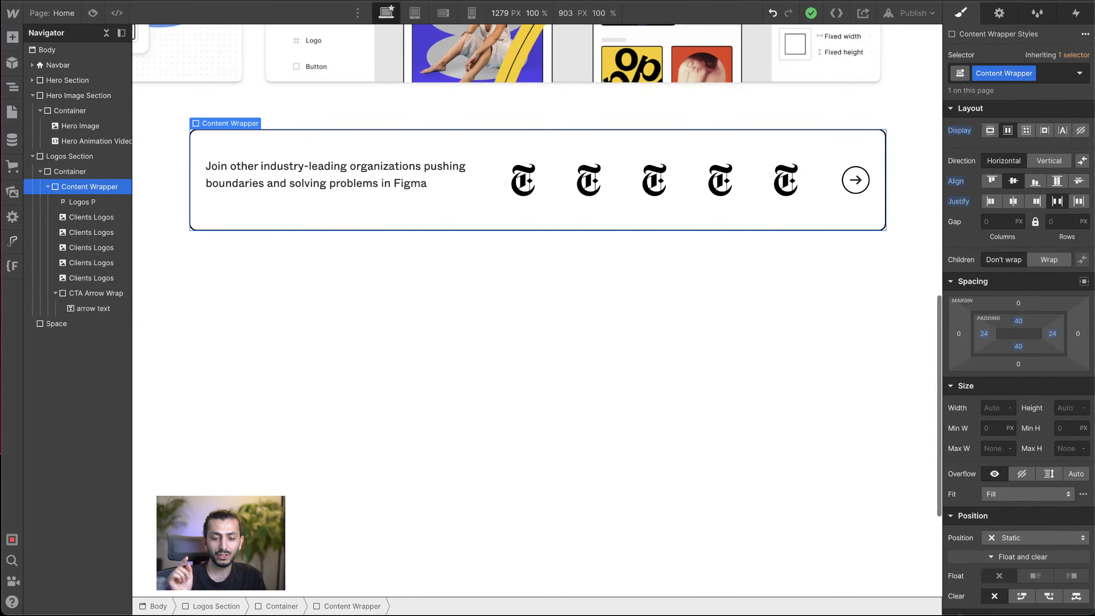
scroll(272, 151, "up", 10)
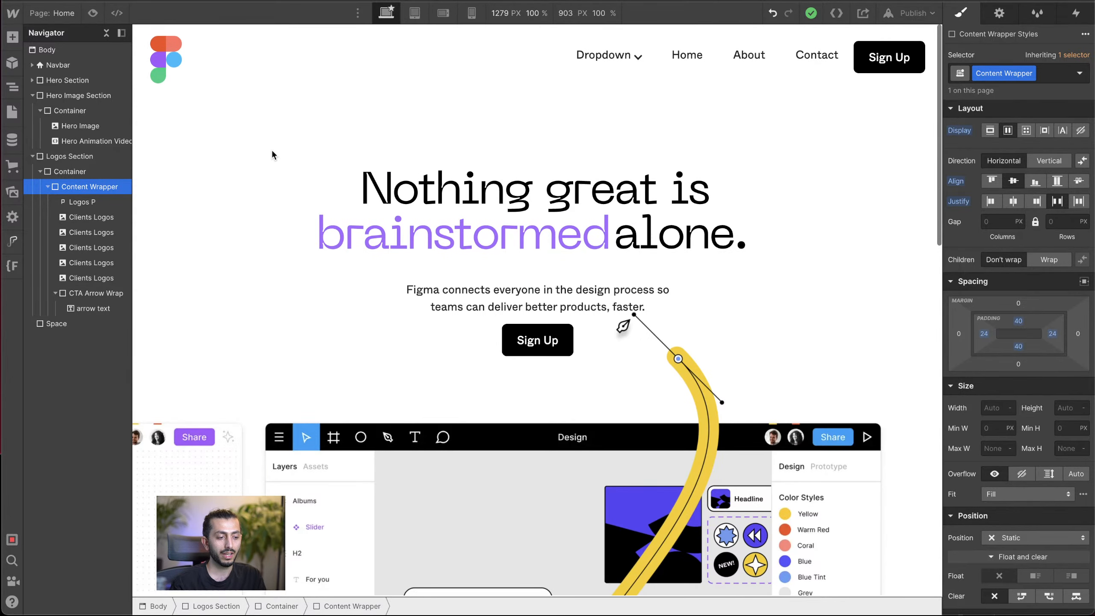
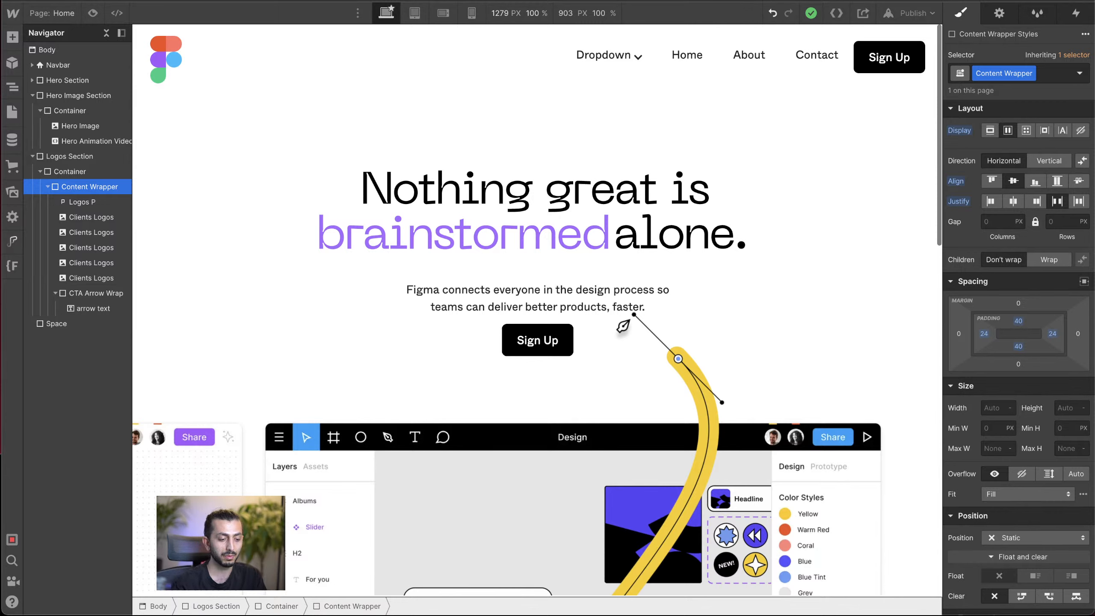
Step: Review the hero, hero image and client logos sections of the page, selecting the hero's Lottie animation
scroll(500, 213, "down", 10)
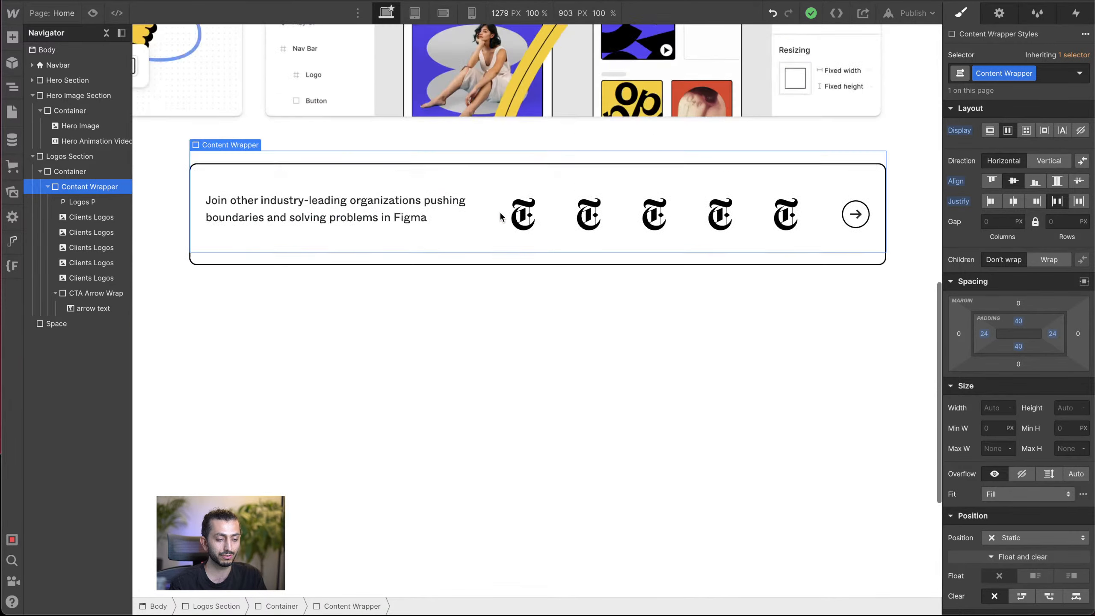
scroll(499, 211, "up", 10)
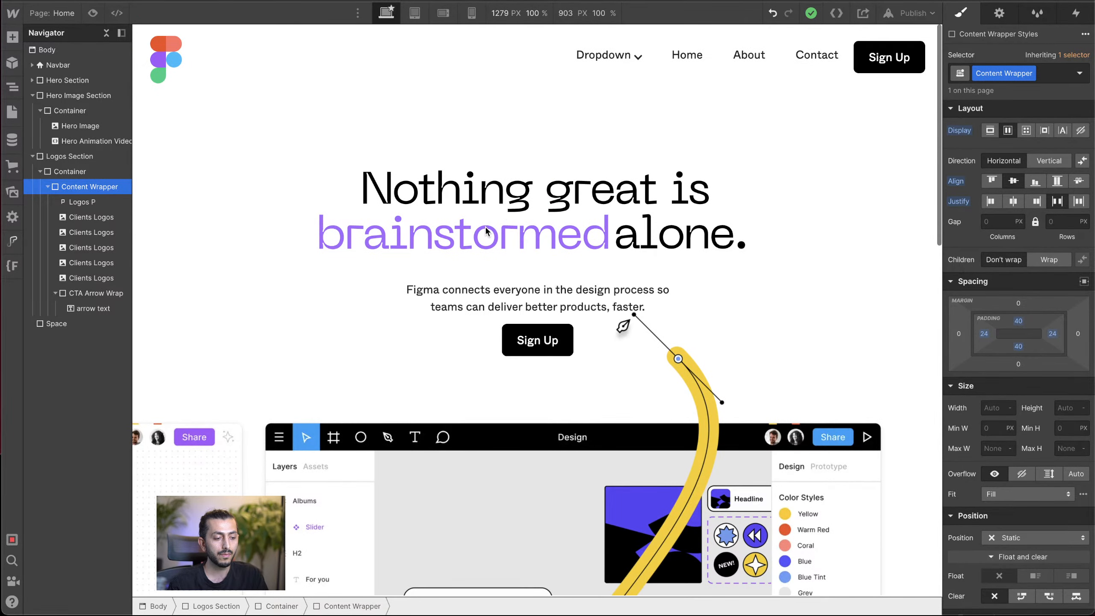
left_click(466, 221)
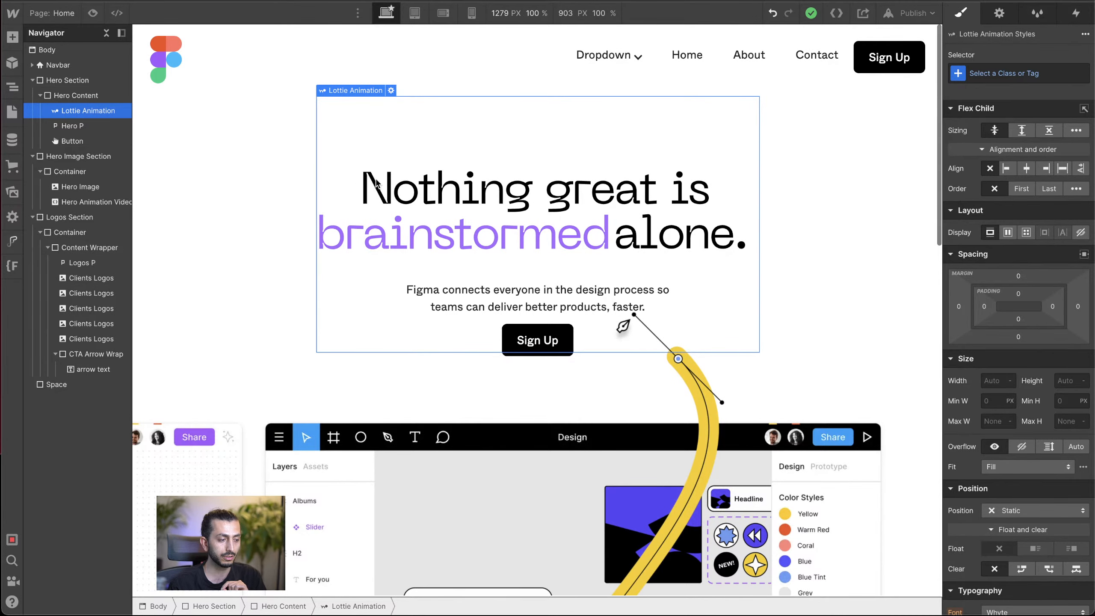
scroll(401, 193, "down", 2)
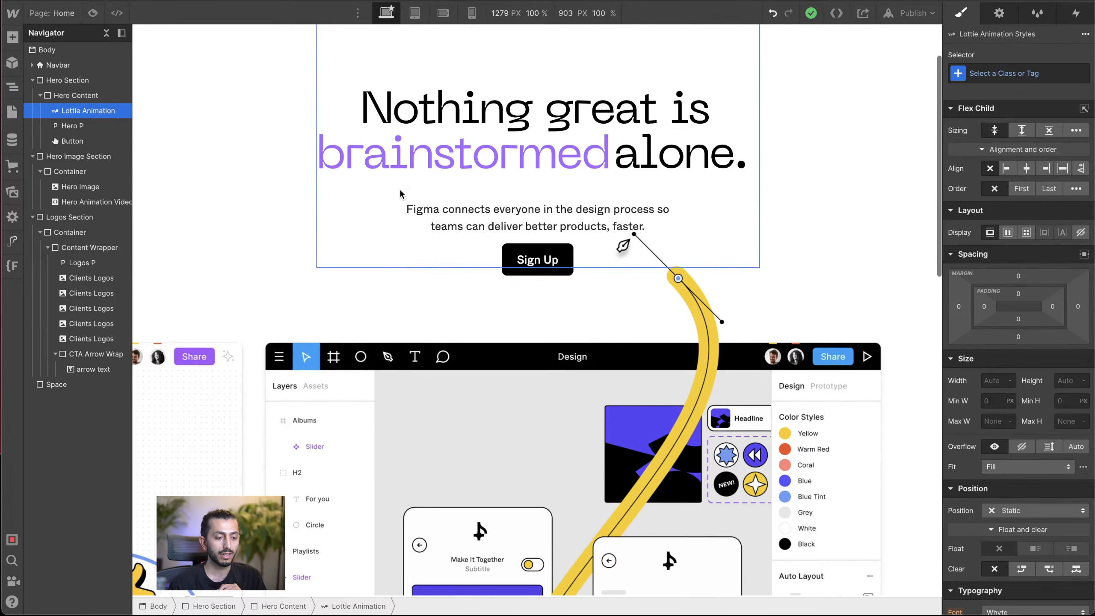
scroll(400, 193, "up", 2)
scroll(401, 193, "down", 5)
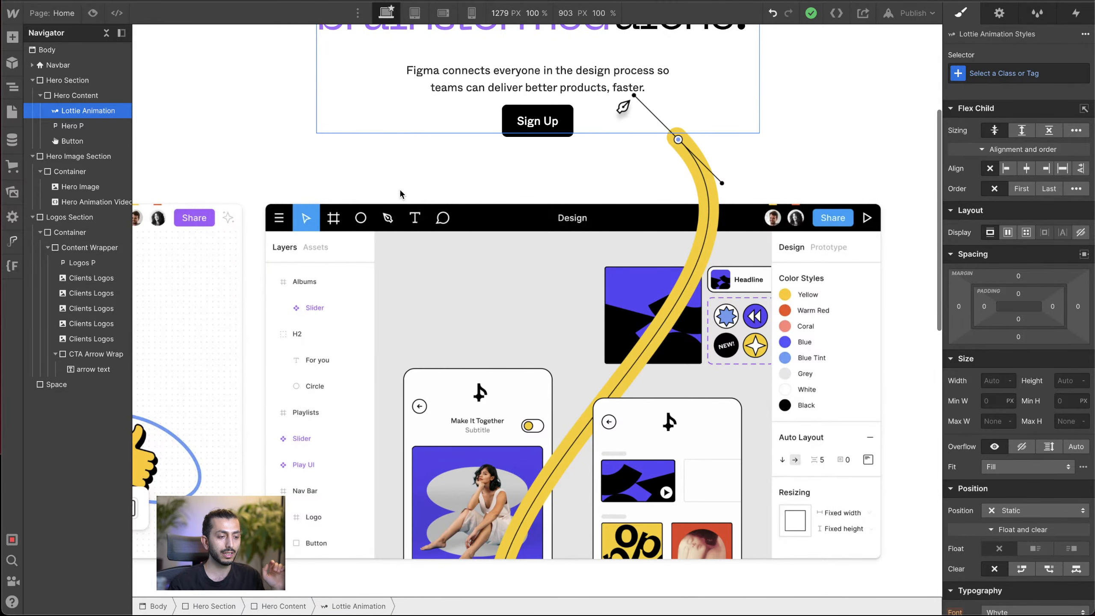
scroll(399, 193, "down", 2)
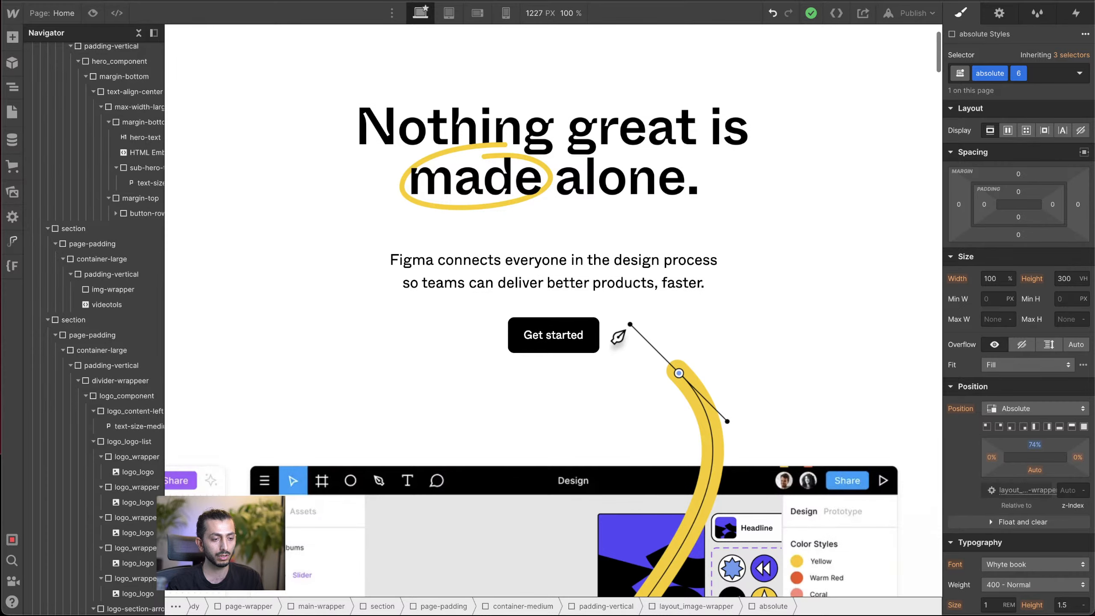
Step: Preview the reference project's home page and examine how the Brainstorm, Design and Build buttons behave on scroll
left_click(93, 13)
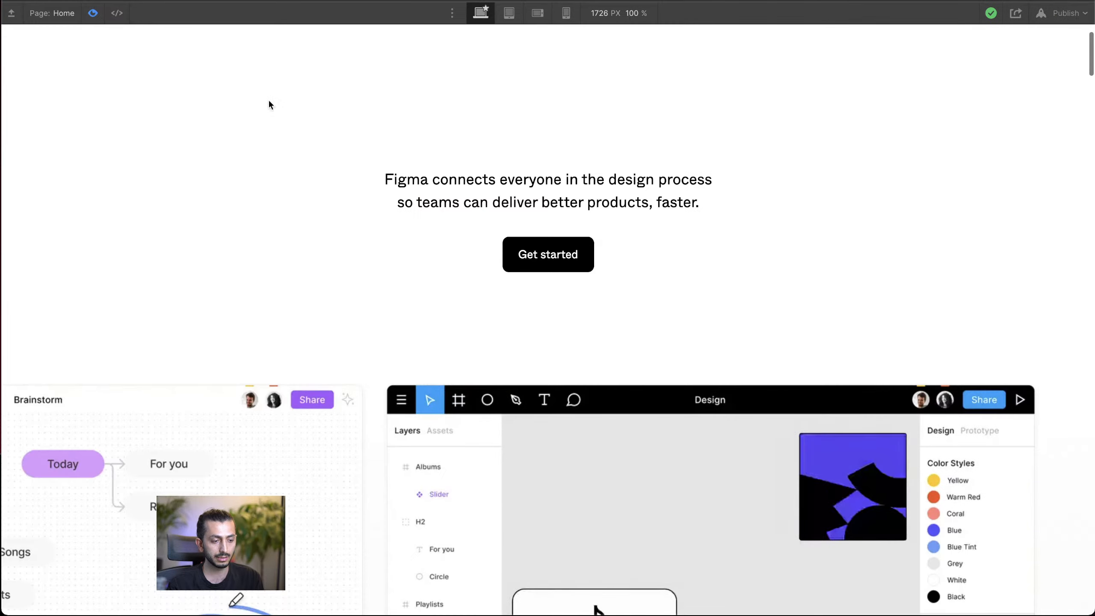
scroll(308, 130, "down", 20)
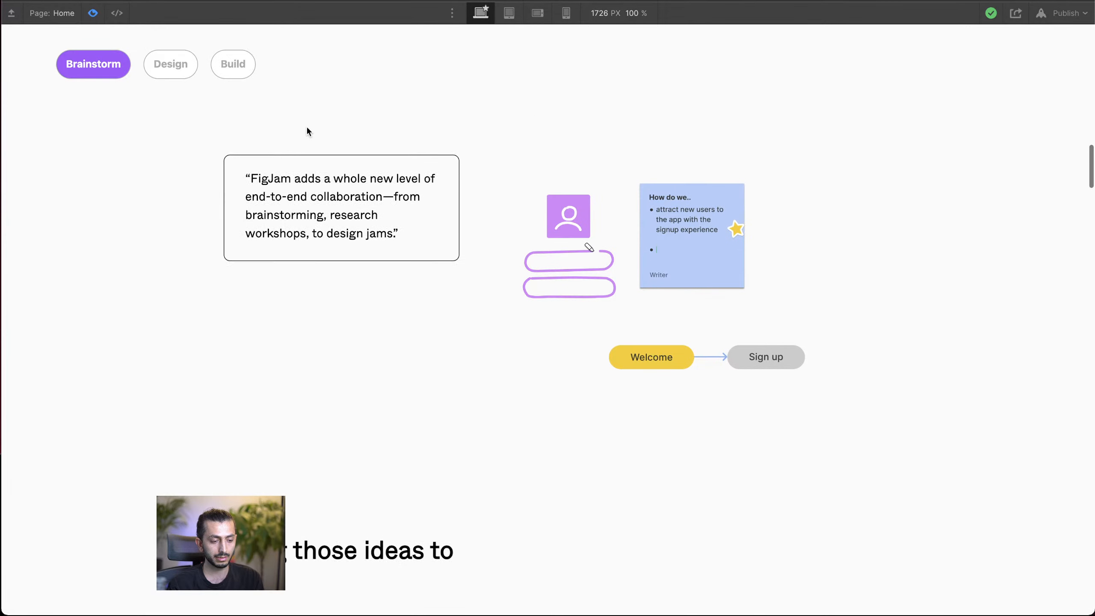
scroll(307, 131, "up", 8)
scroll(306, 125, "down", 4)
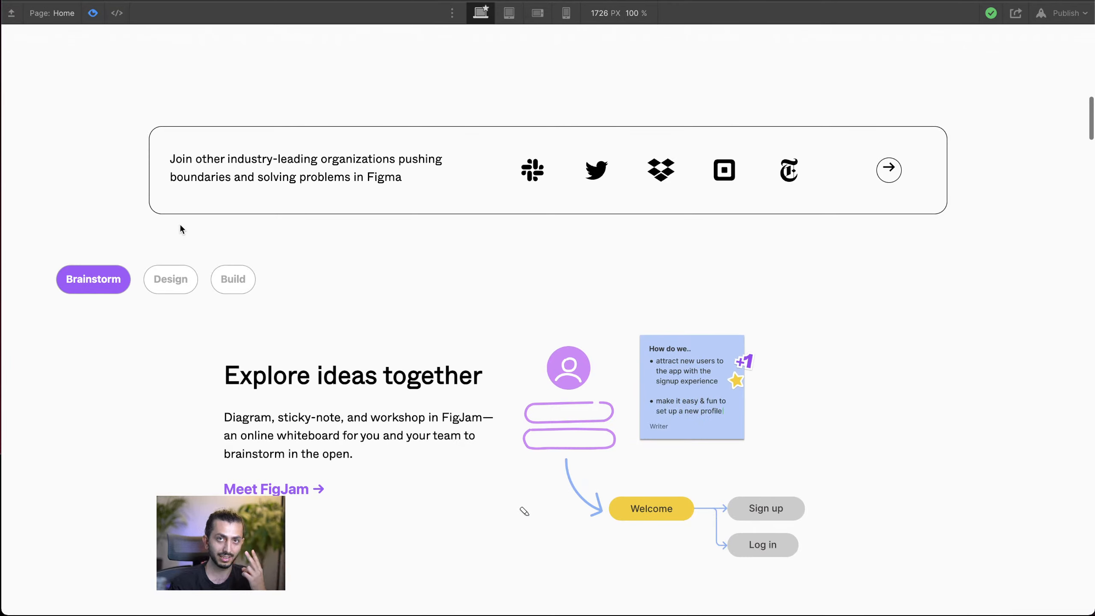
scroll(91, 236, "up", 6)
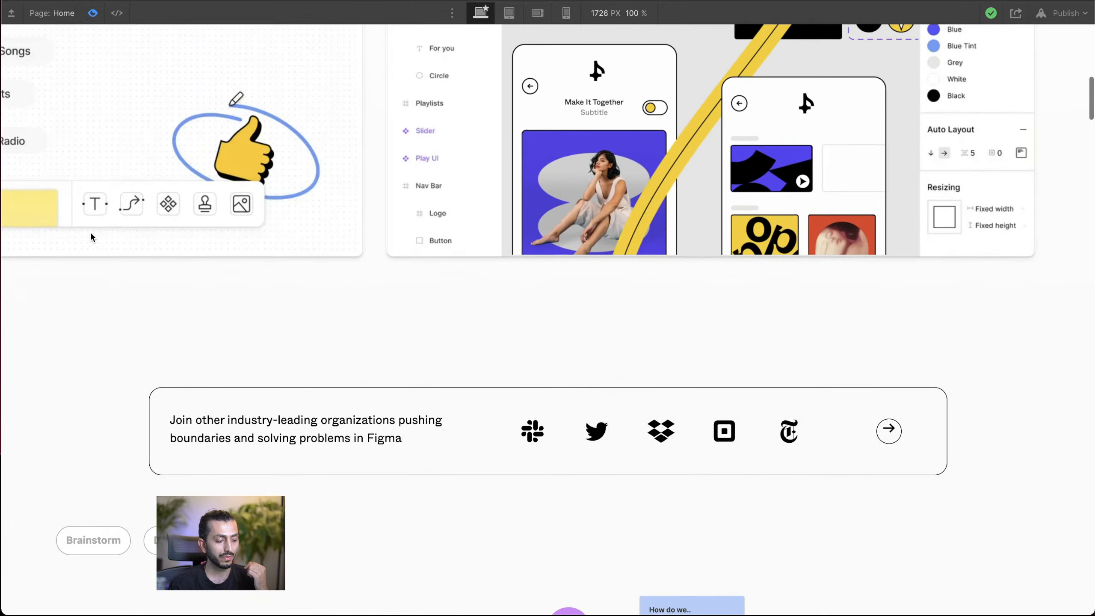
scroll(90, 231, "down", 6)
scroll(90, 231, "up", 3)
scroll(89, 231, "down", 1)
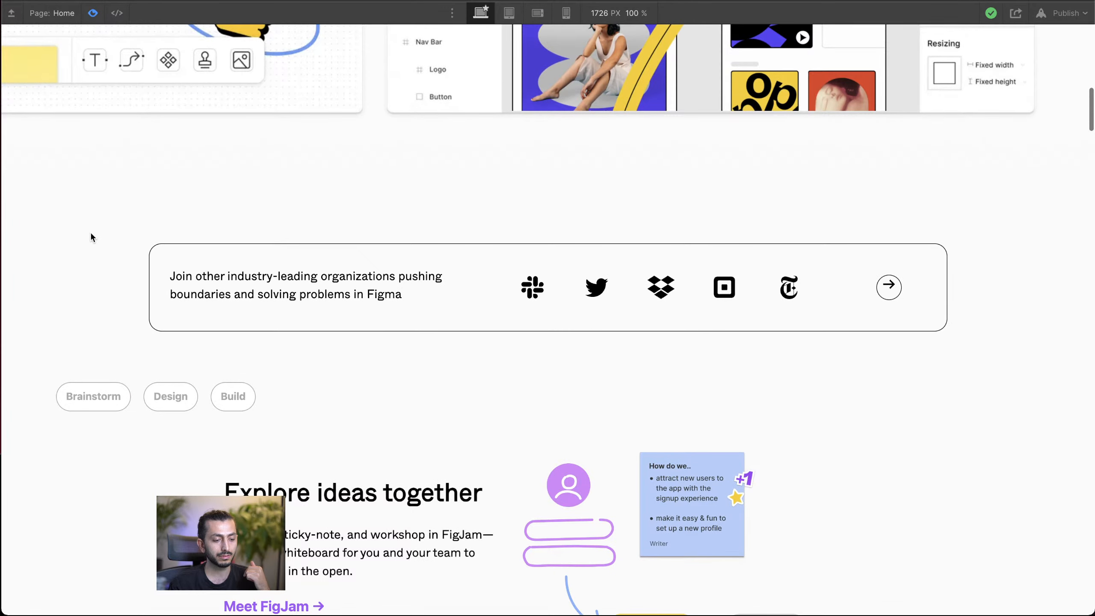
scroll(89, 231, "down", 3)
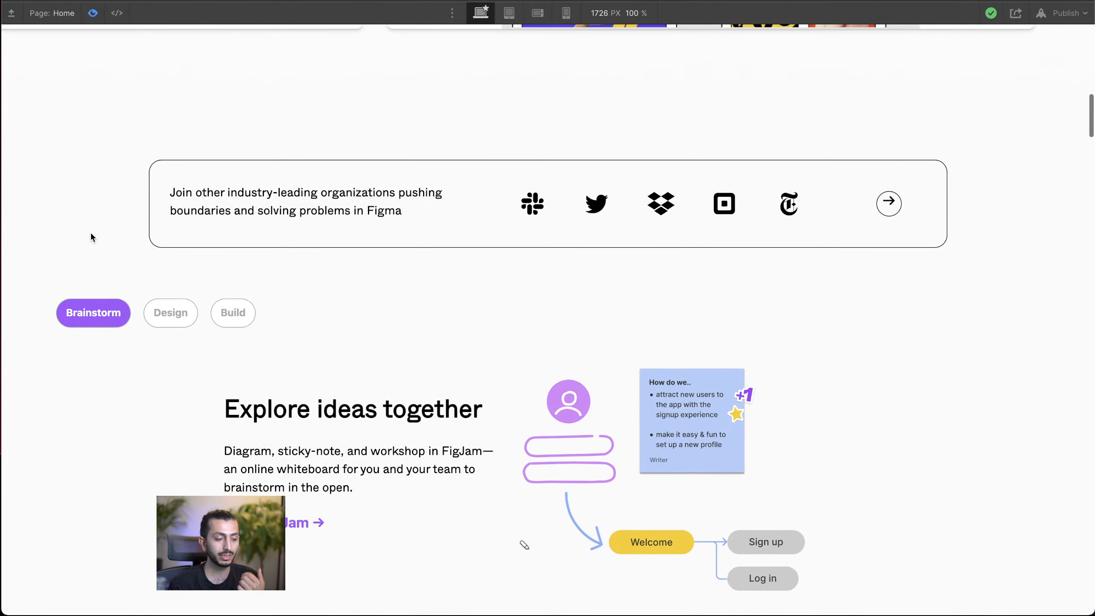
scroll(91, 238, "up", 2)
scroll(91, 237, "down", 1)
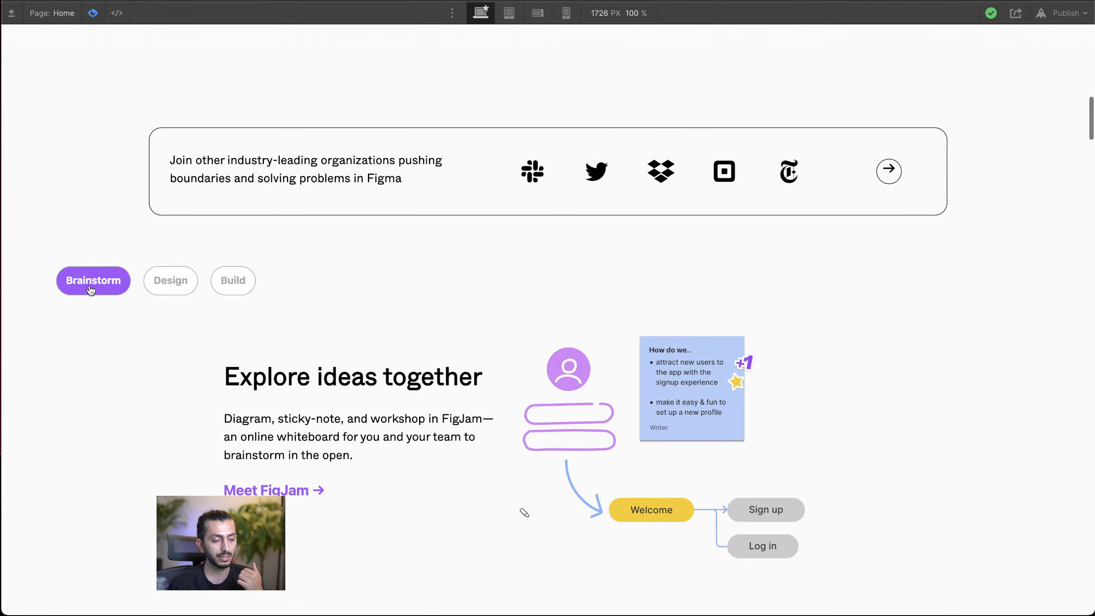
scroll(212, 287, "down", 6)
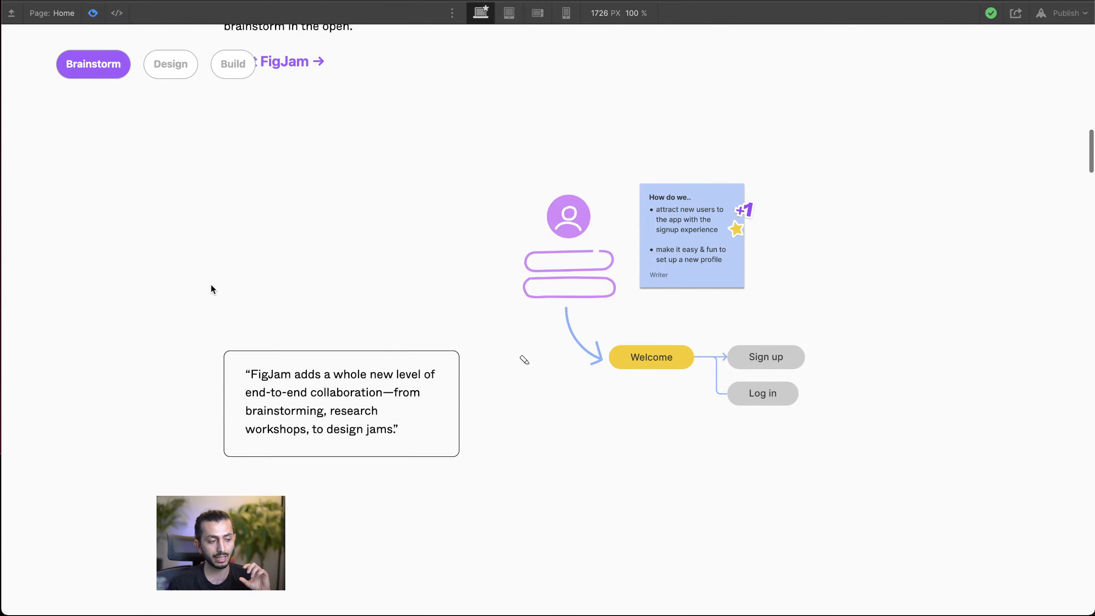
scroll(211, 285, "down", 1)
left_click(95, 16)
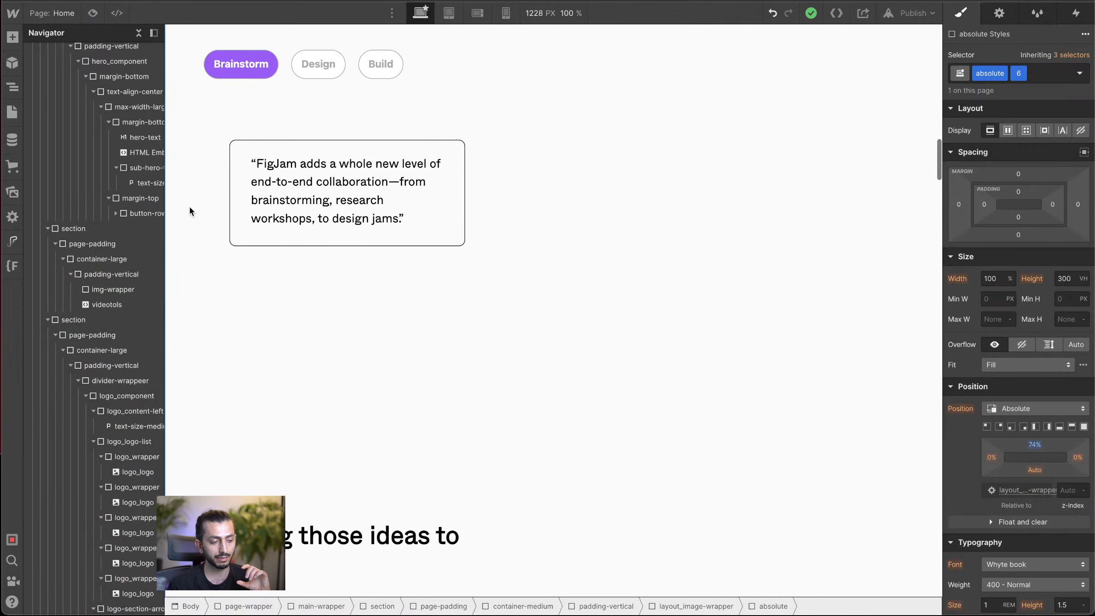
Step: Inspect the style settings of the button-srapper div and its parent container-large in the page structure
scroll(254, 177, "up", 5)
left_click(565, 69)
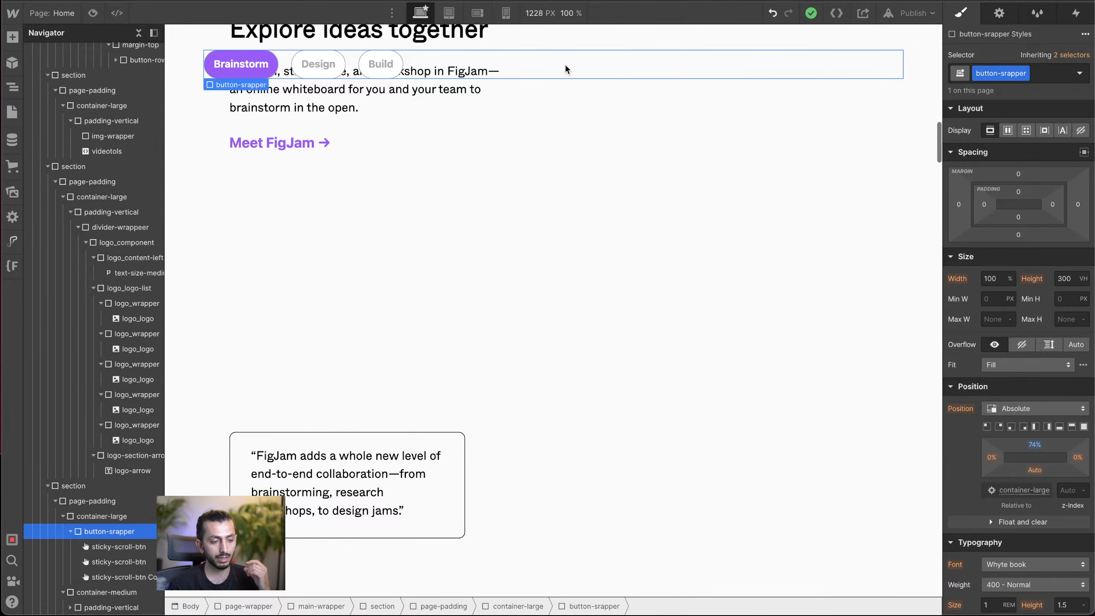
scroll(567, 66, "up", 5)
left_click(138, 33)
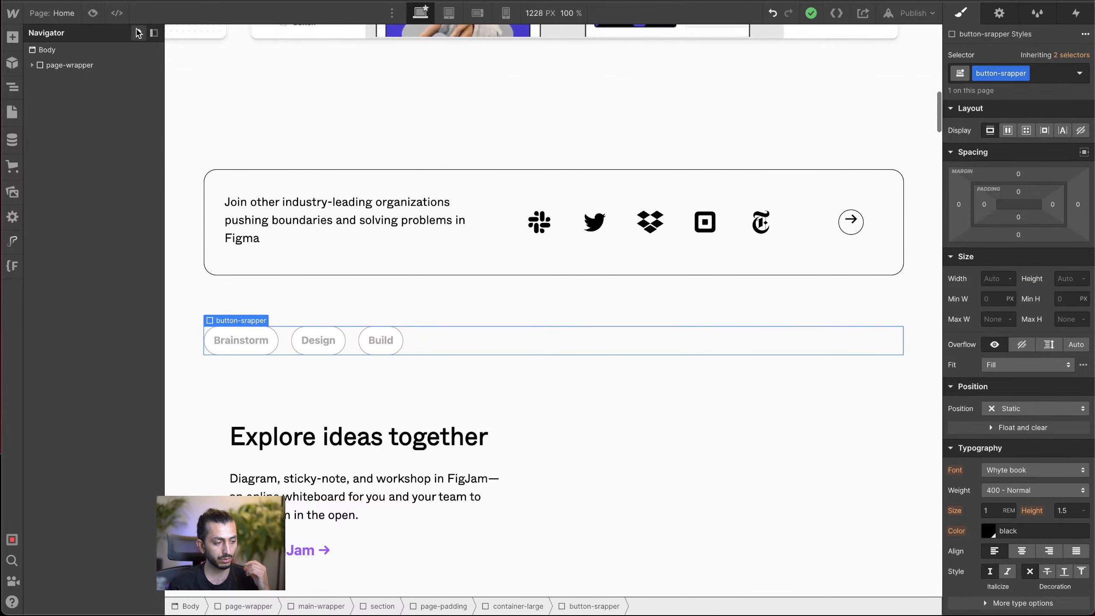
left_click(457, 340)
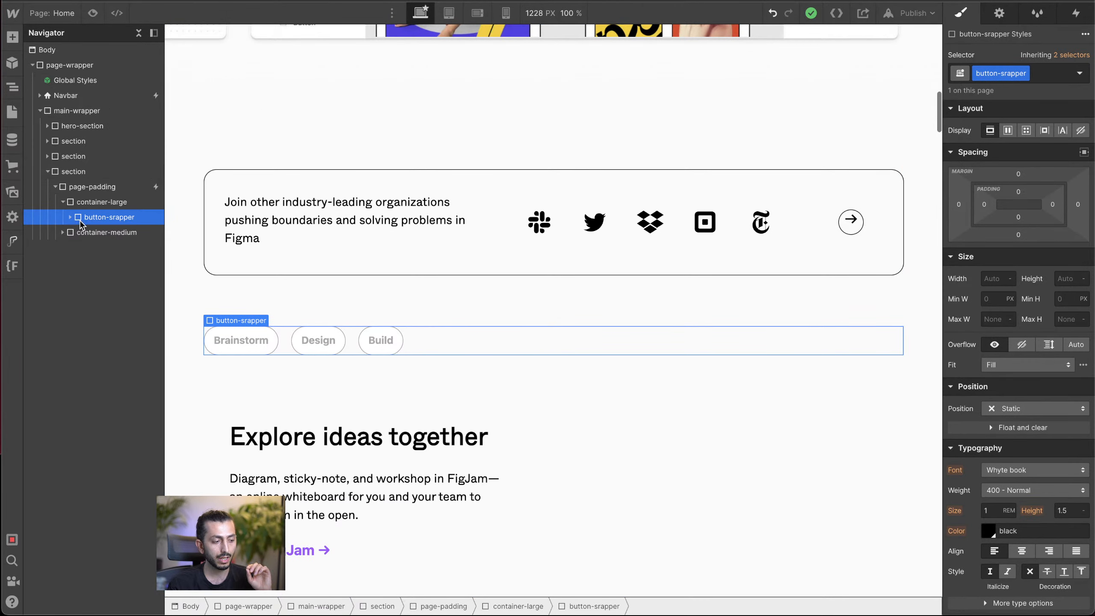
scroll(385, 384, "down", 5)
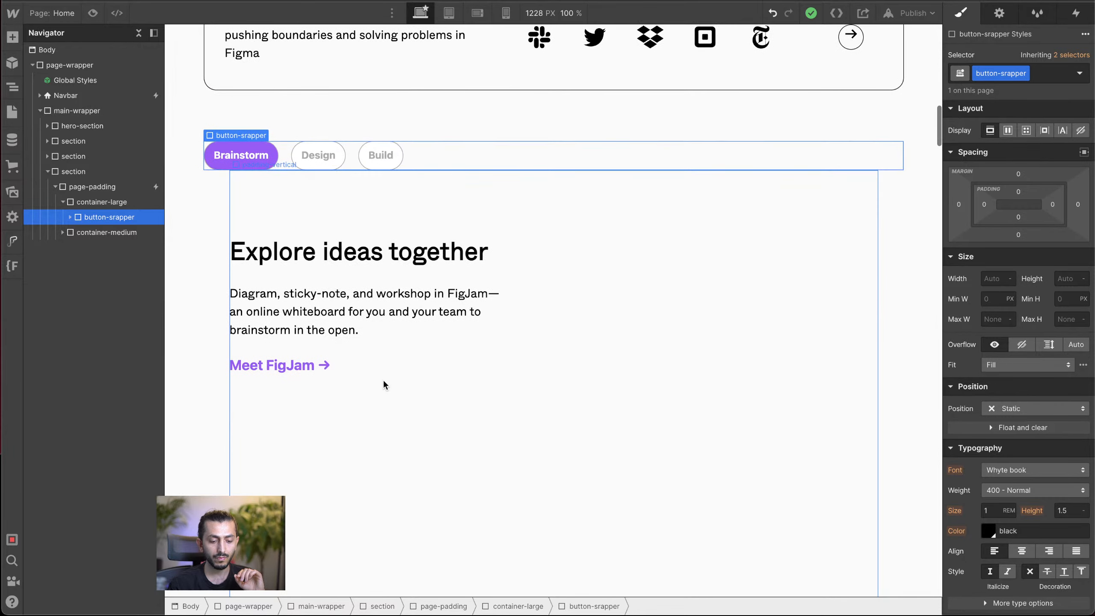
scroll(1000, 479, "down", 5)
scroll(1004, 484, "down", 5)
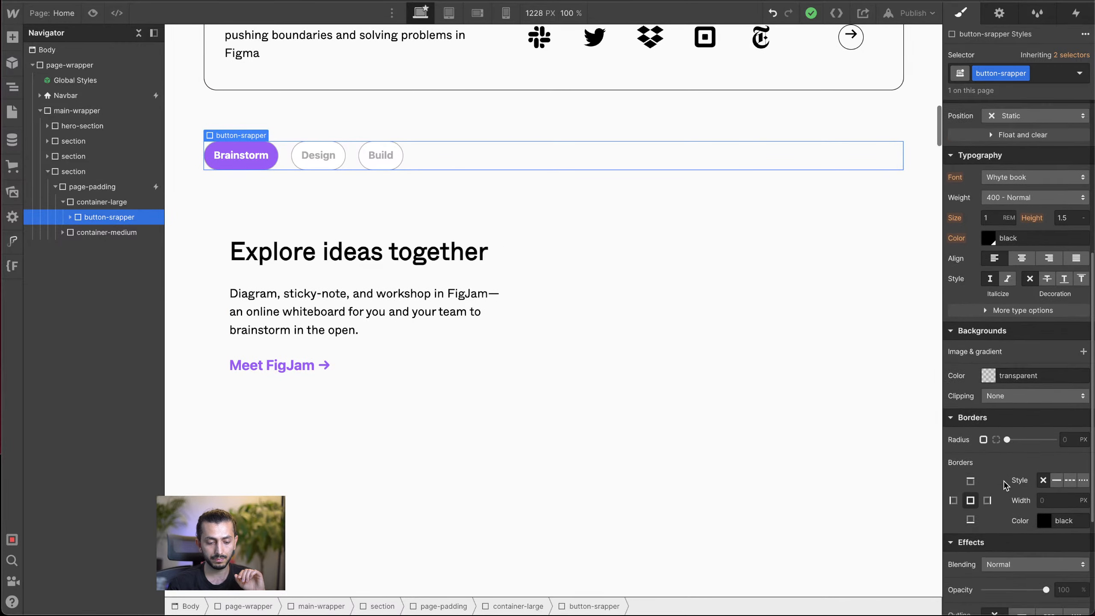
scroll(1003, 484, "up", 5)
left_click(89, 201)
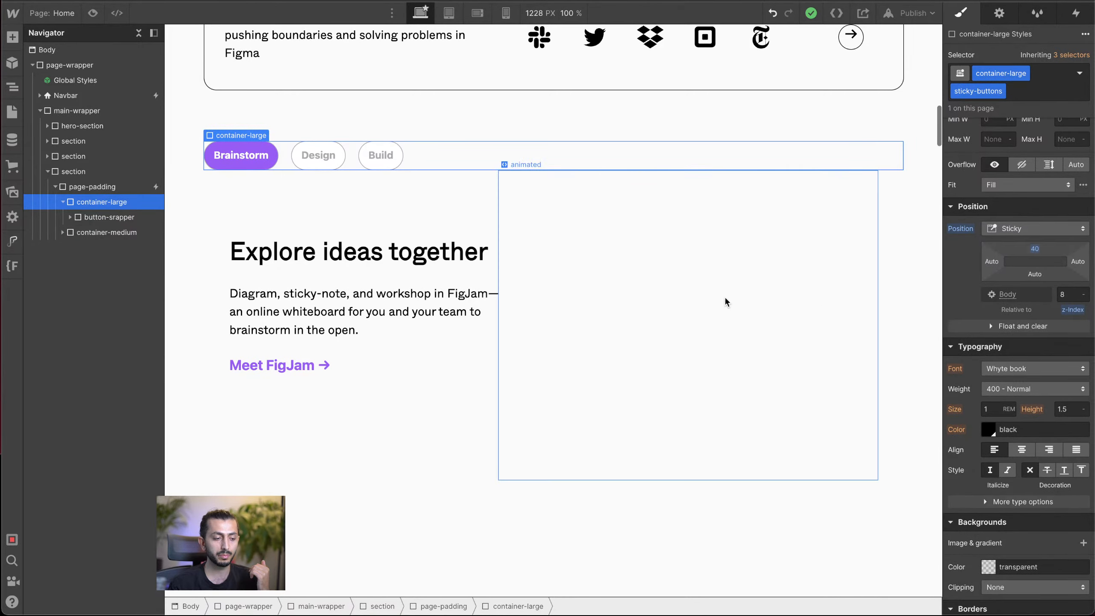
Step: Examine the active states of the Brainstorm, Design and Build buttons across the sticky content sections
scroll(724, 297, "down", 5)
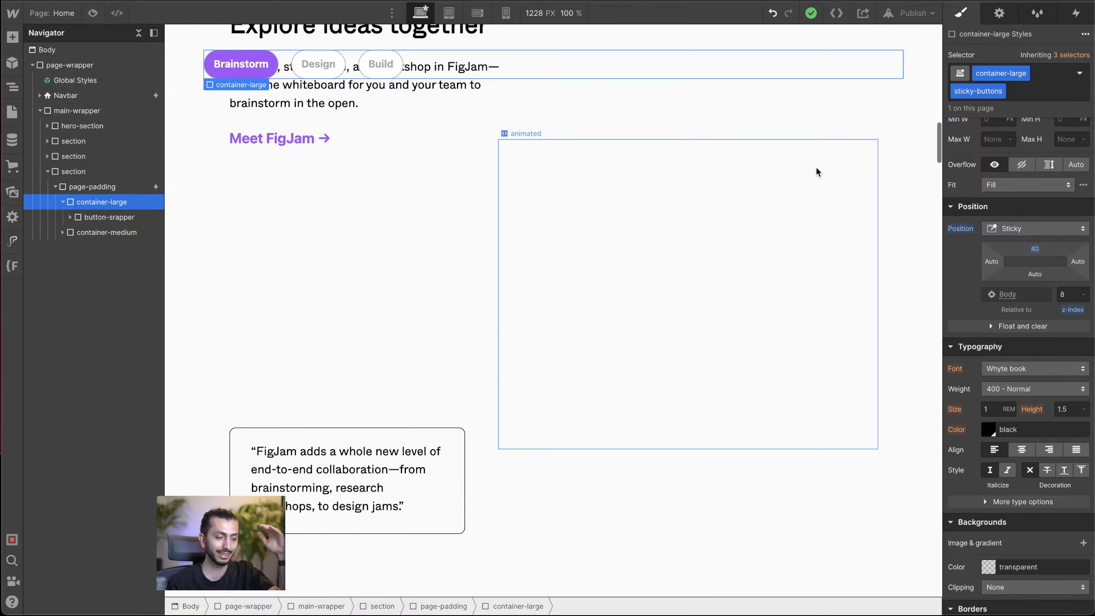
scroll(817, 169, "down", 10)
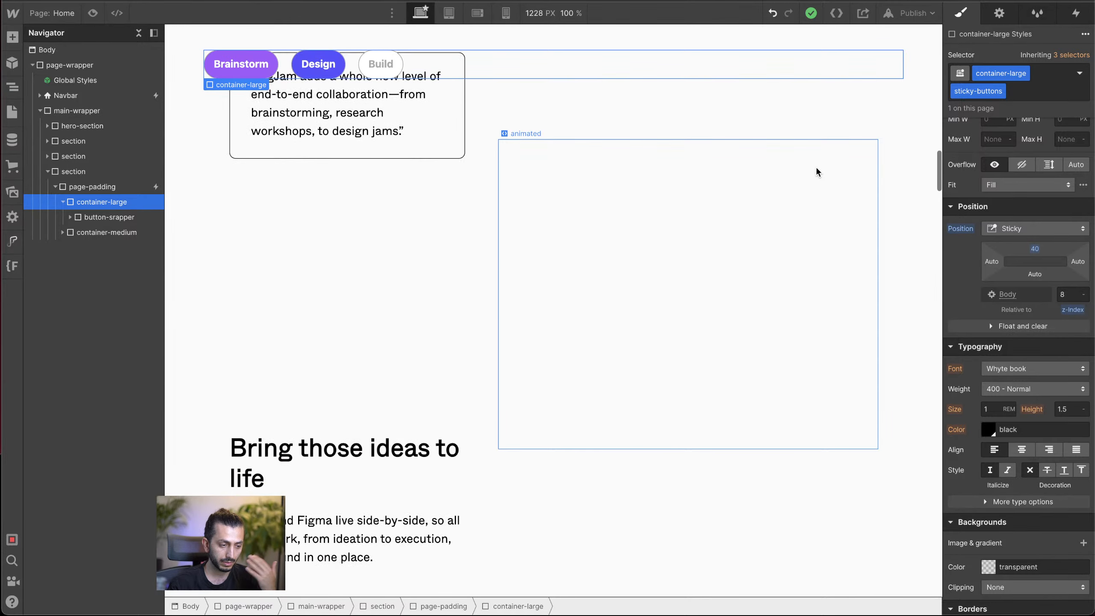
scroll(817, 169, "down", 10)
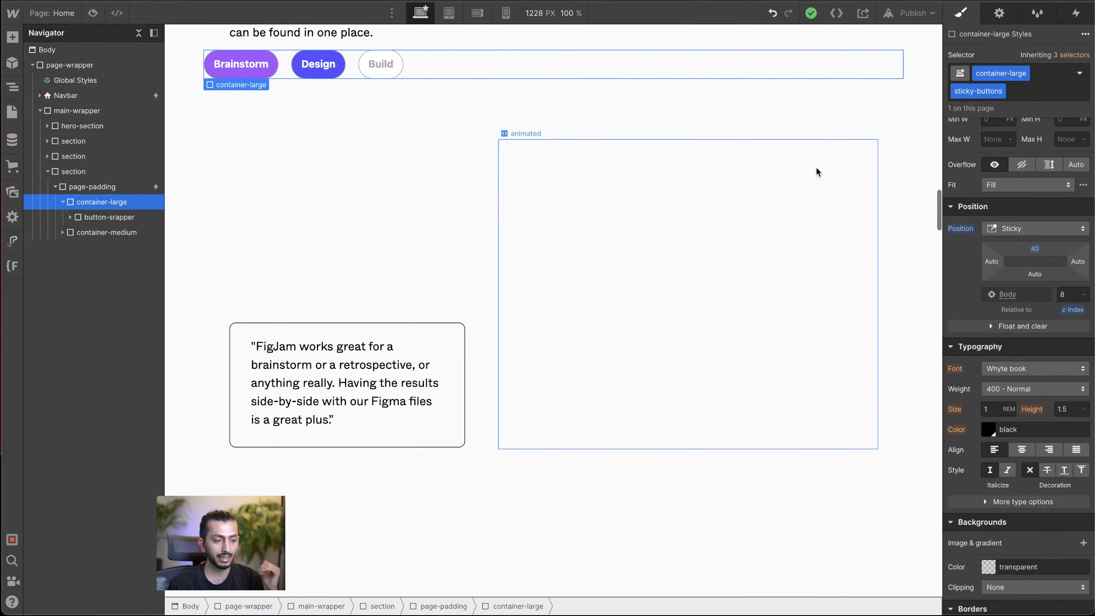
scroll(817, 169, "down", 10)
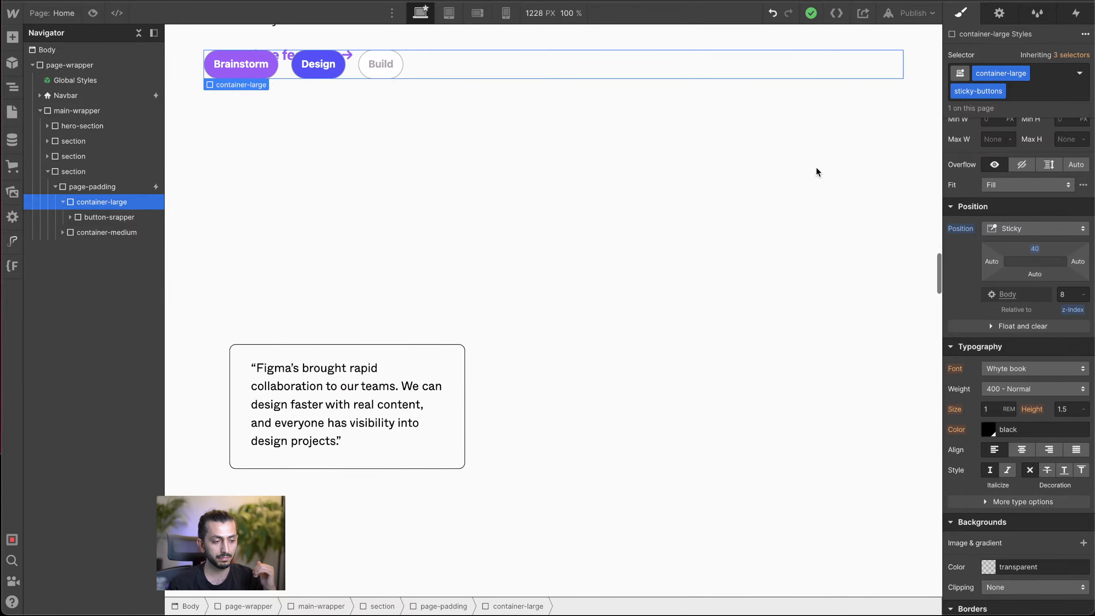
scroll(817, 170, "down", 10)
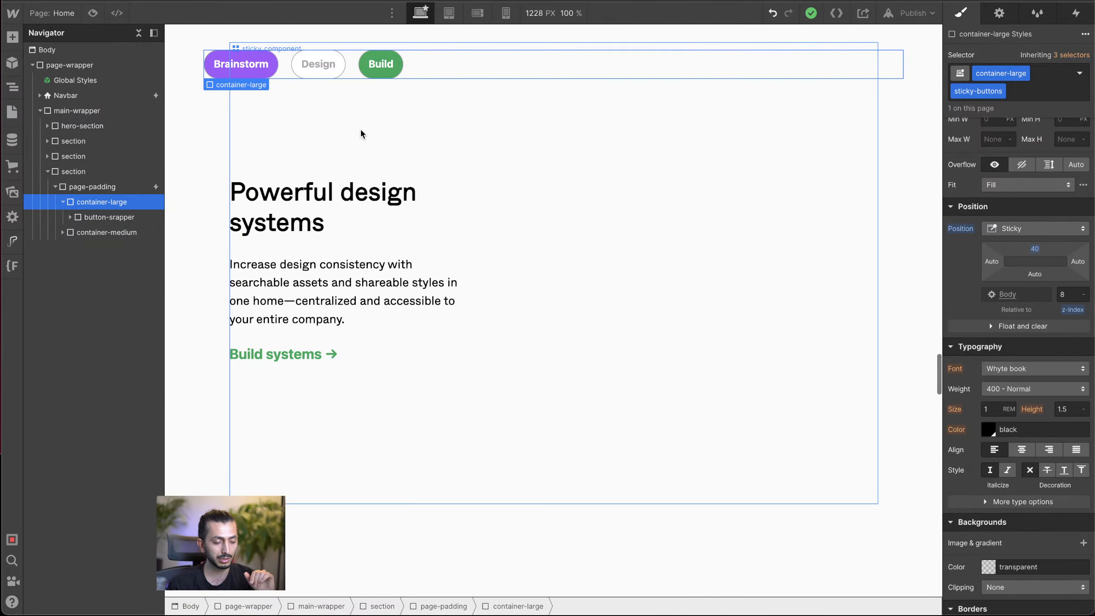
scroll(360, 128, "up", 5)
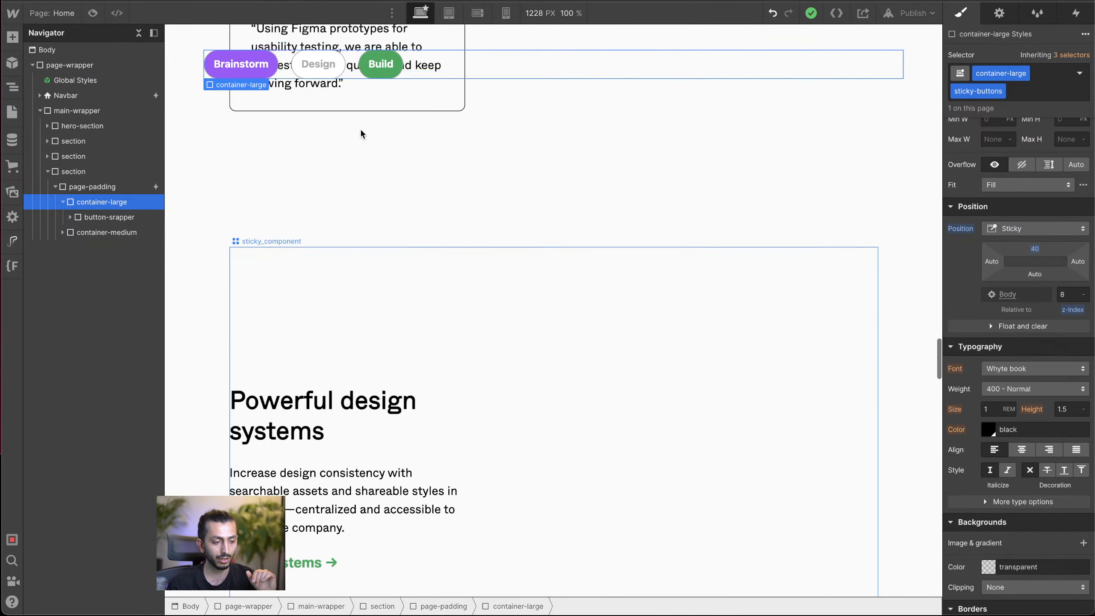
Step: Inspect the Build button's link settings and the ID of the section-divider containing the "Powerful design systems" content
left_click(392, 72)
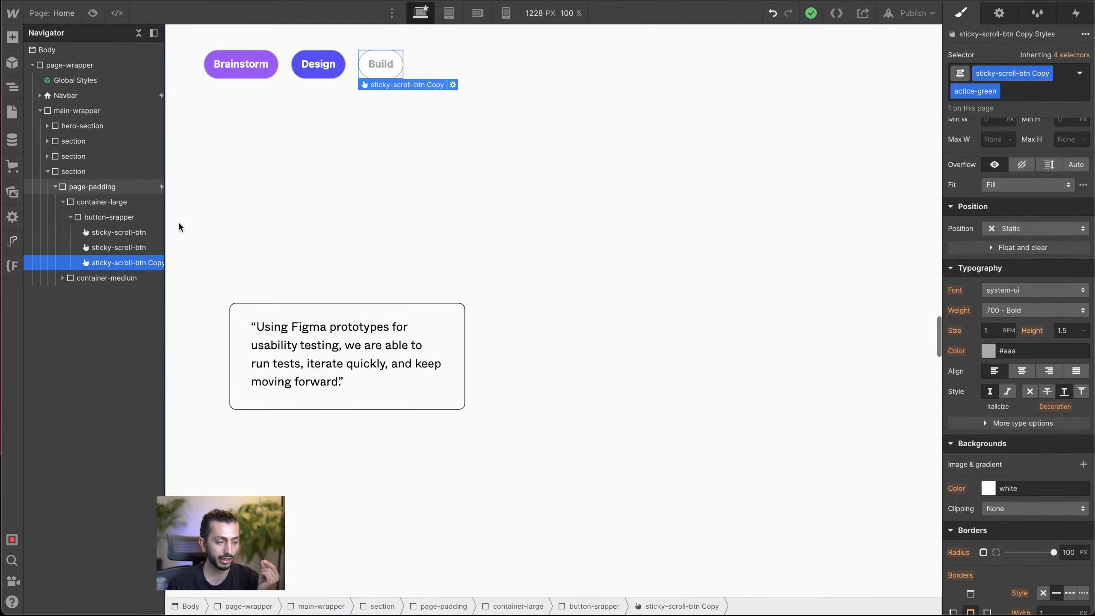
left_click(998, 14)
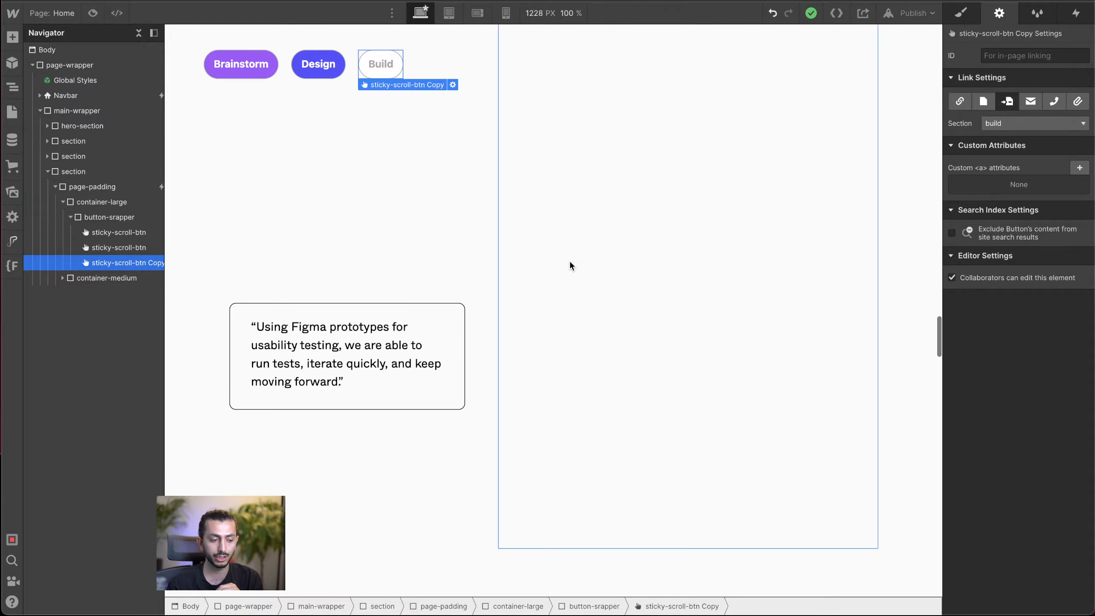
scroll(350, 410, "down", 10)
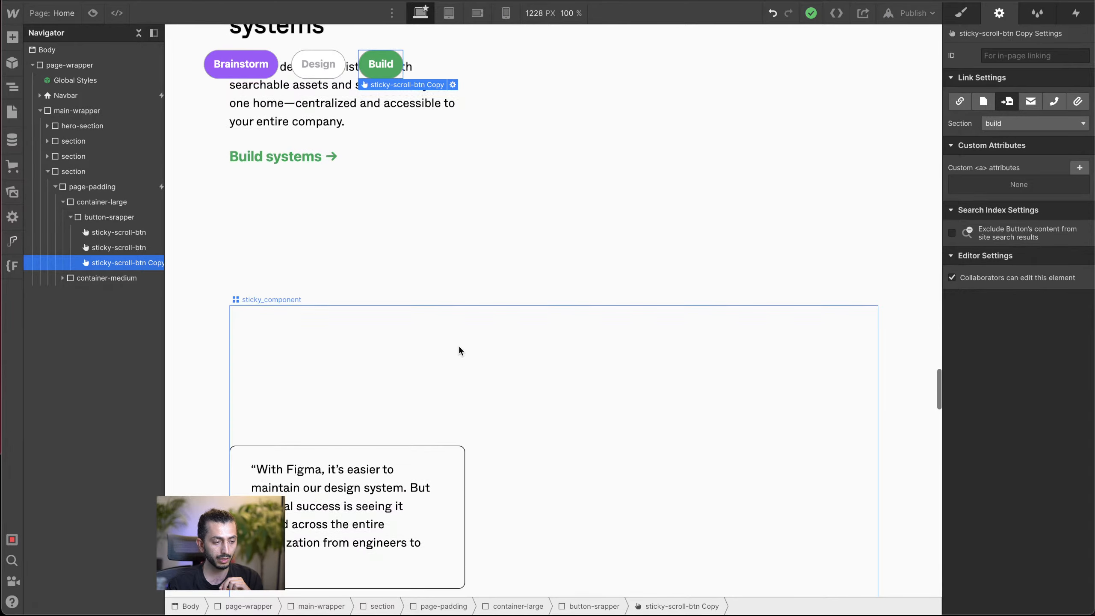
scroll(458, 344, "up", 5)
left_click(341, 262)
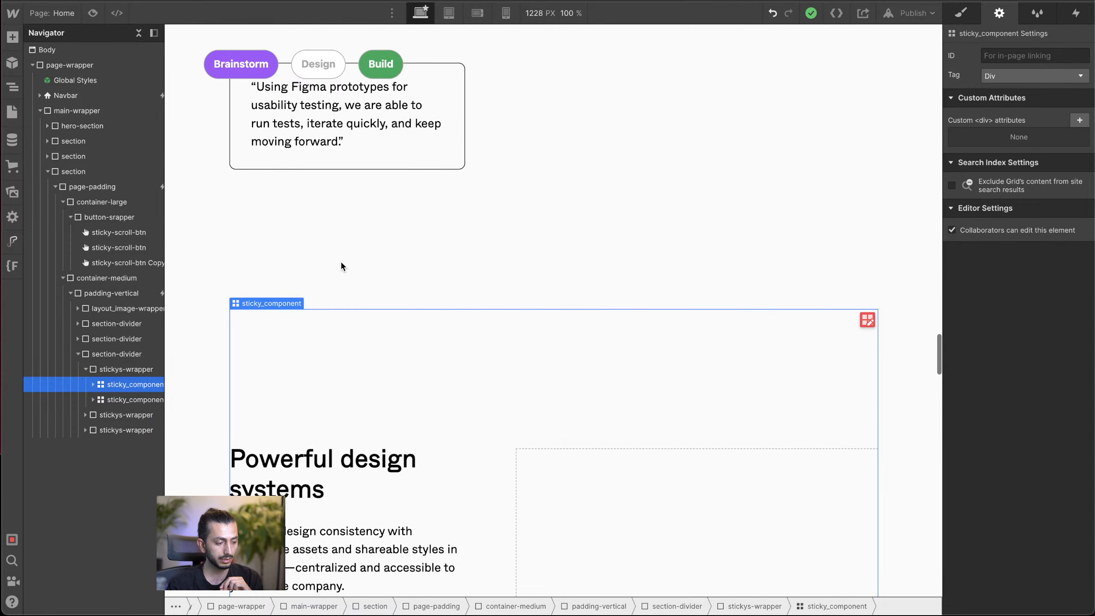
left_click(116, 354)
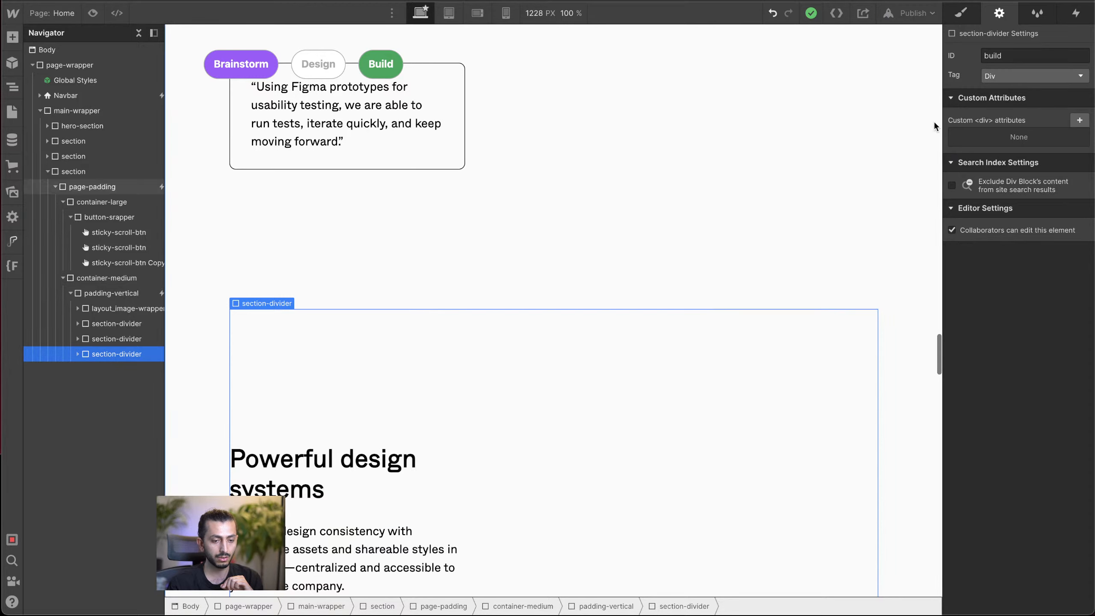
left_click(961, 17)
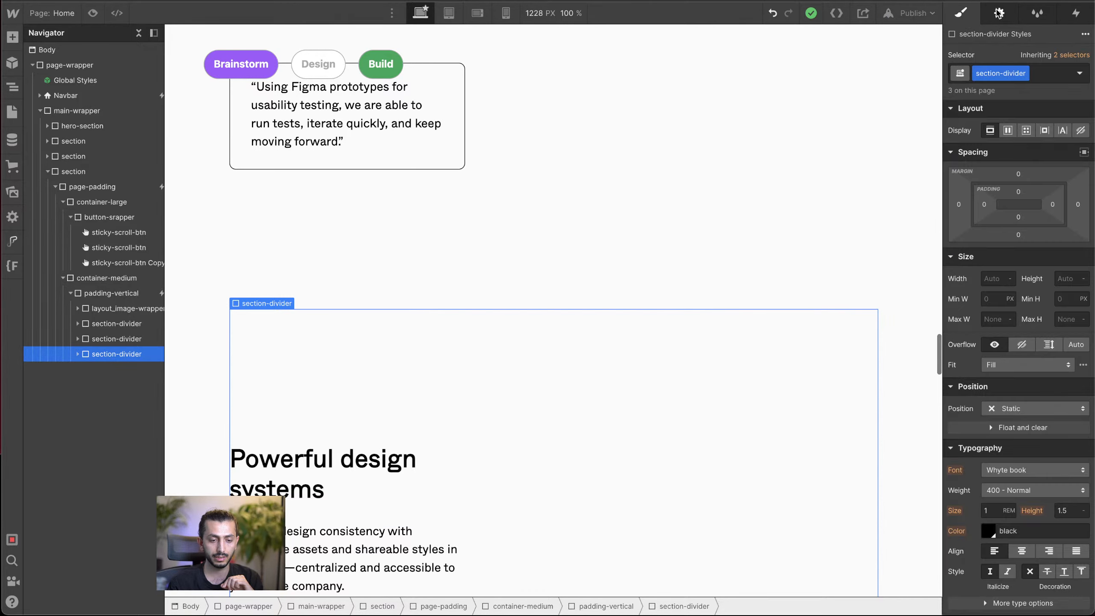
left_click(999, 14)
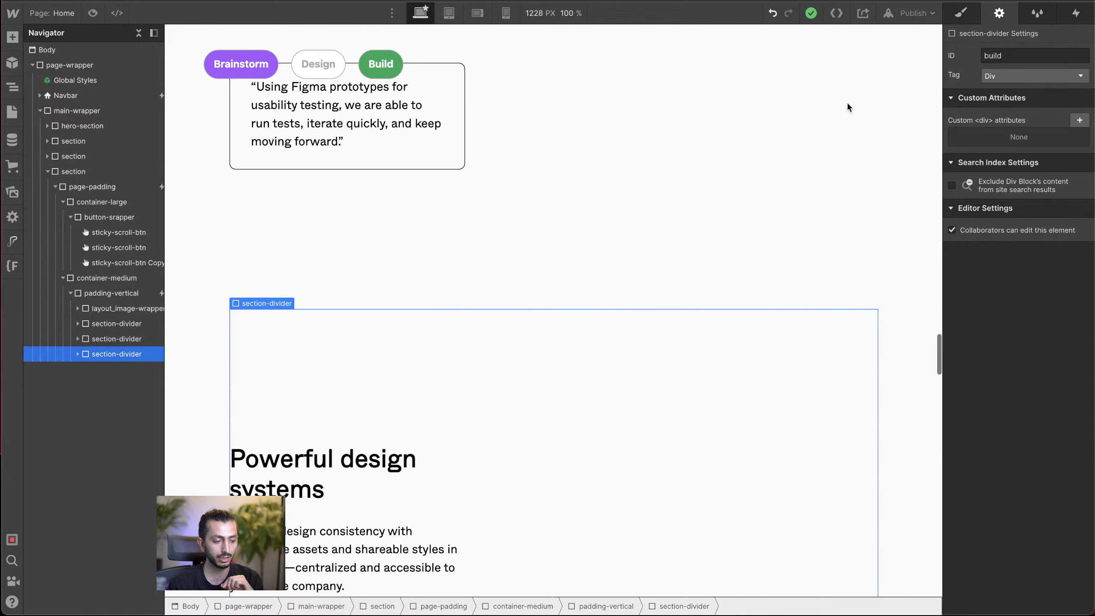
left_click(388, 77)
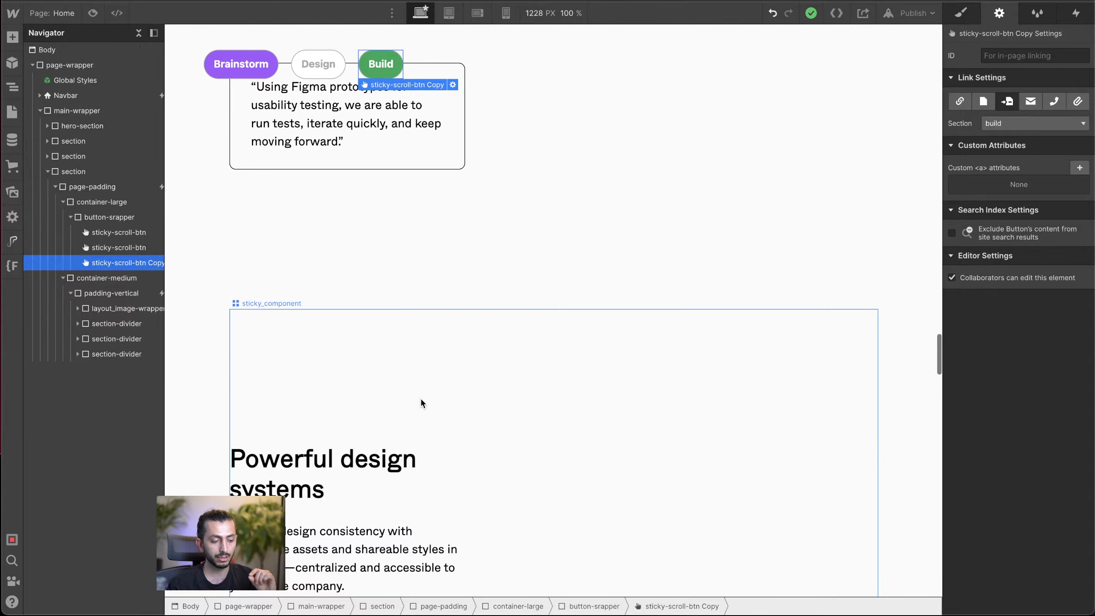
Step: Open the Build button's style settings and examine its active state around the "Test and get buy-in" and "Powerful design systems" content
scroll(420, 397, "down", 15)
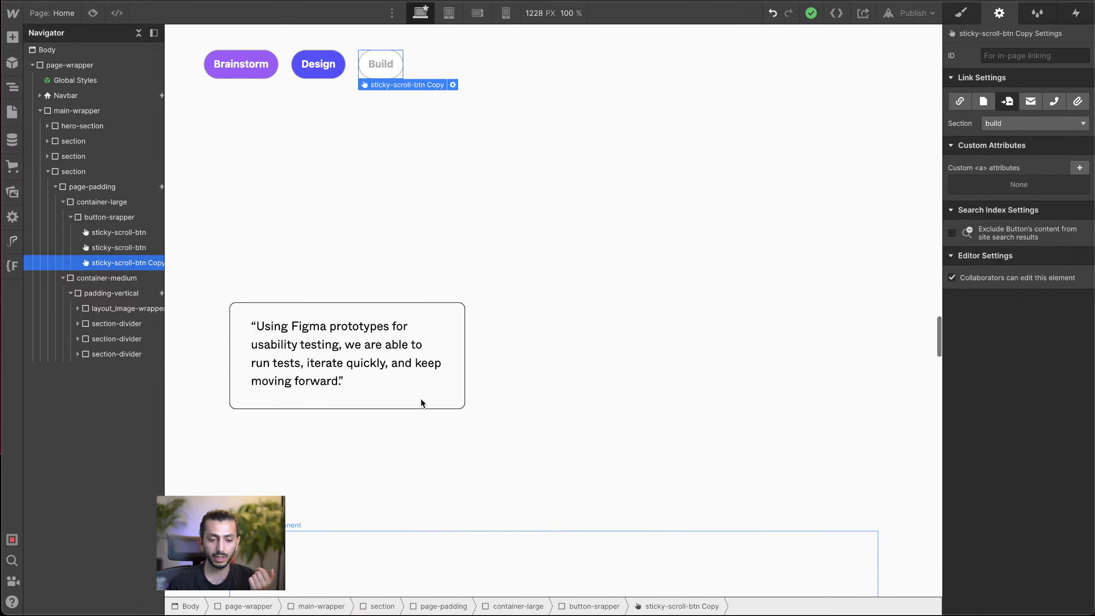
scroll(420, 397, "up", 6)
left_click(968, 18)
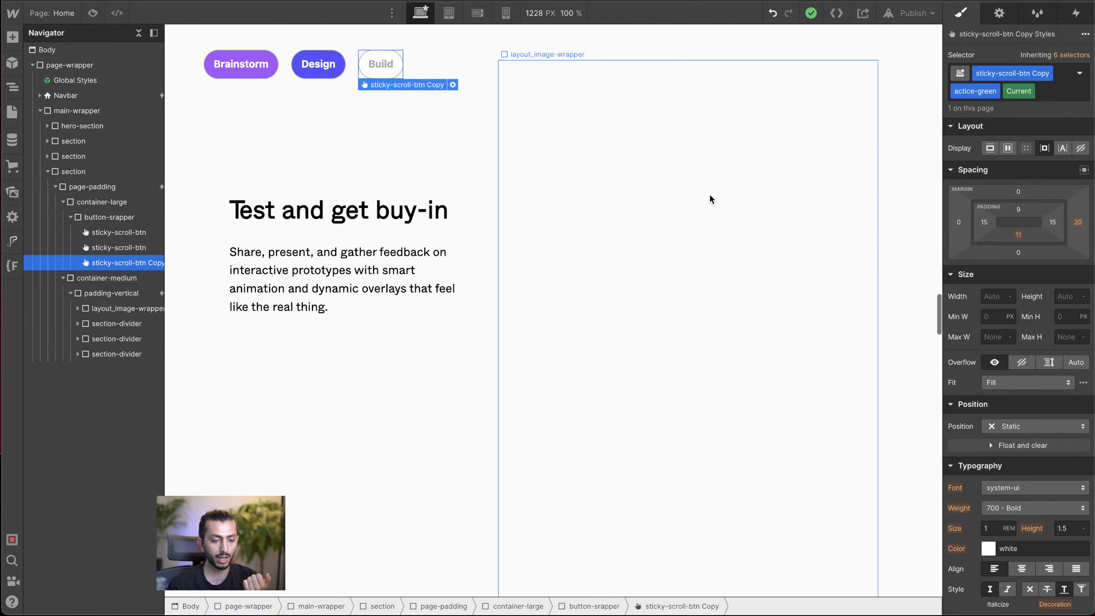
scroll(710, 194, "down", 10)
scroll(710, 196, "up", 1)
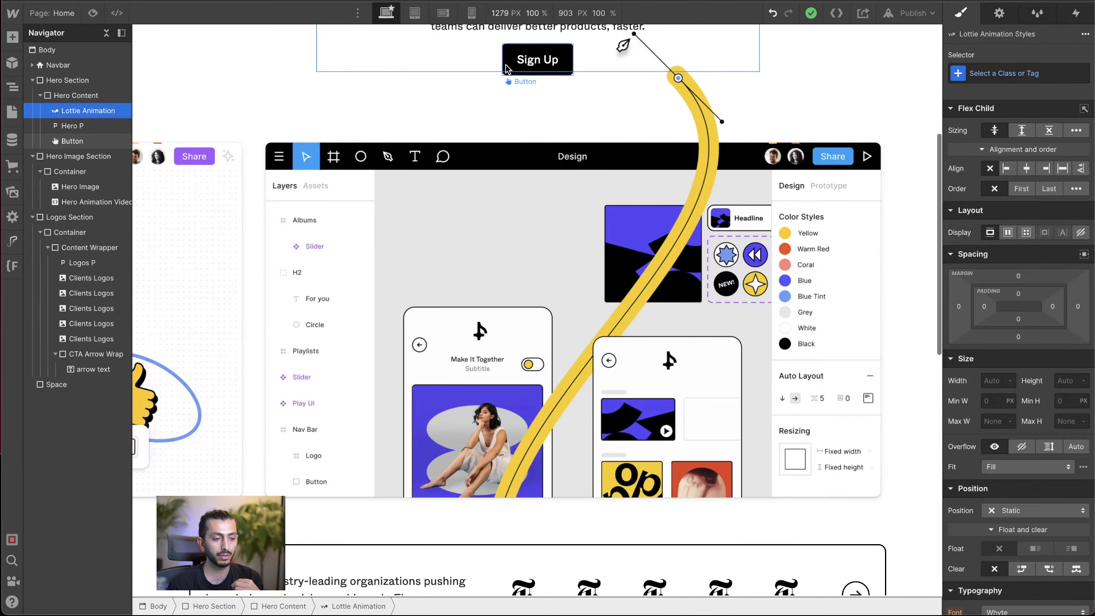
Step: In the rebuild project, show the navbar's dropdown menu from the Dropdown Toggle and inspect its Dropdown List
scroll(505, 69, "up", 5)
left_click(595, 58)
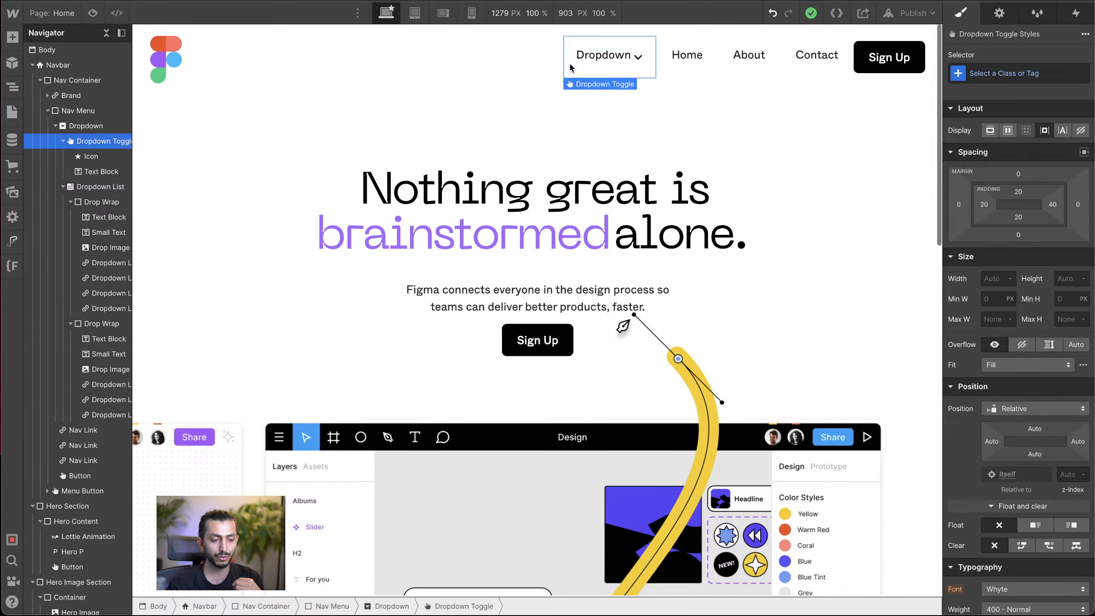
left_click(999, 14)
left_click(1008, 122)
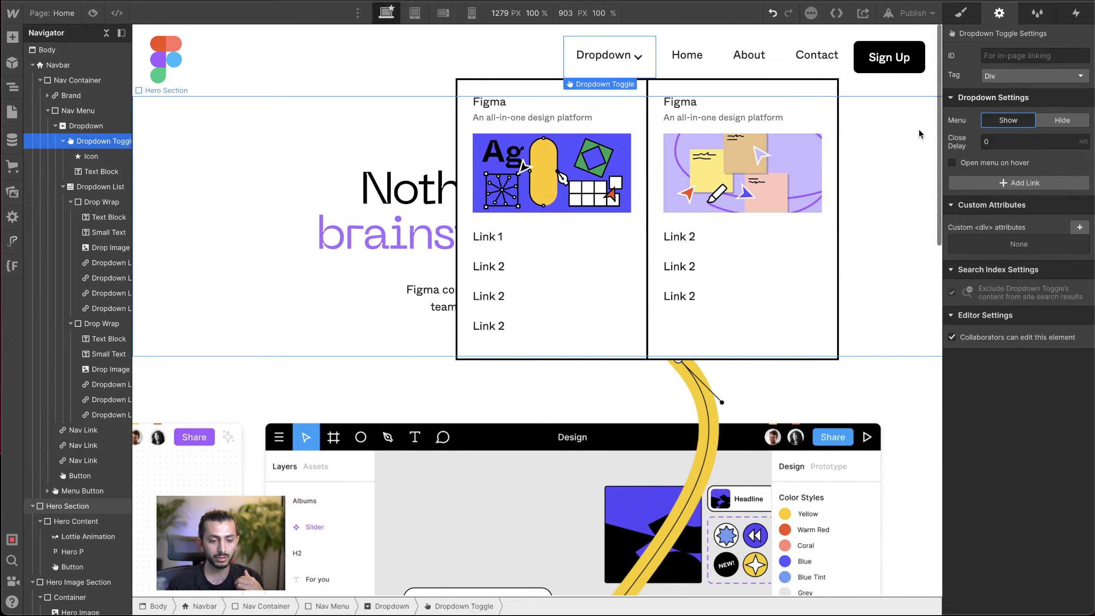
left_click(962, 13)
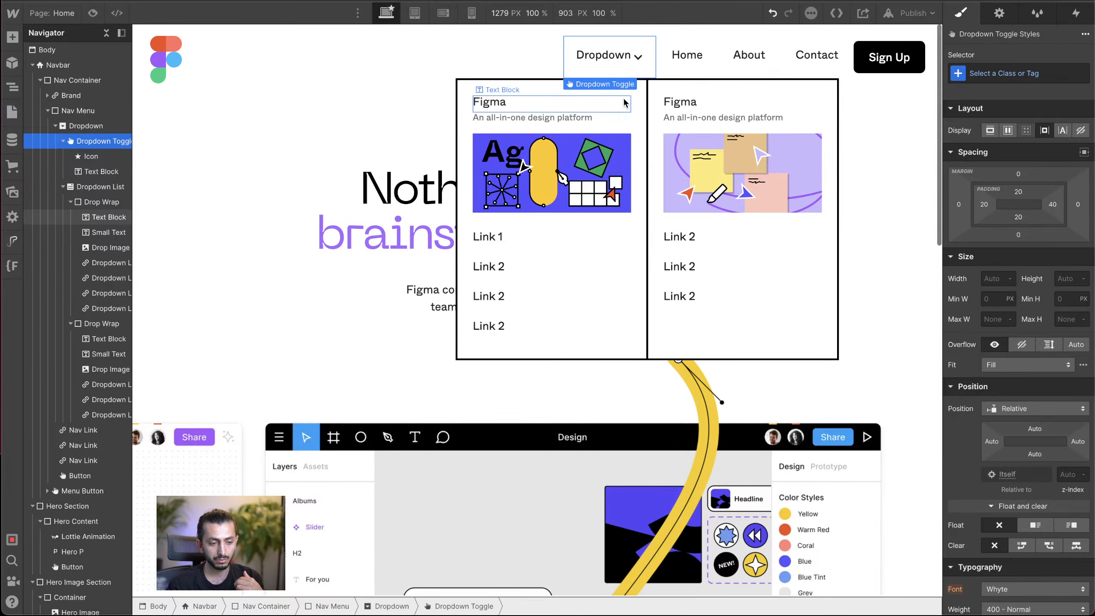
left_click(110, 188)
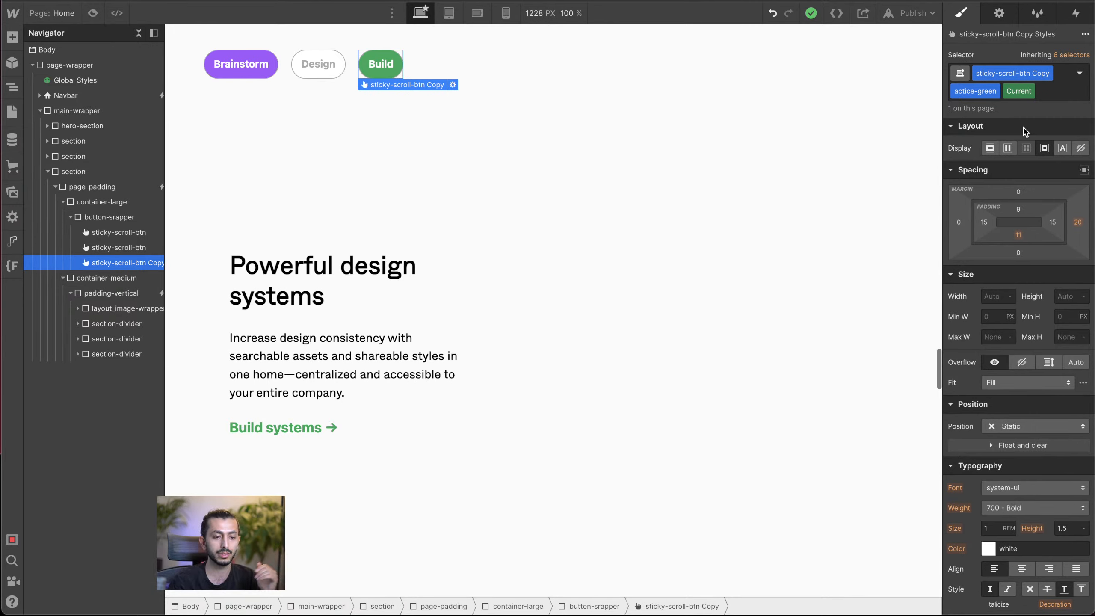
Step: Review the Build button's background and border styles in the reference project, and preview the button highlighting across the page sections
scroll(1009, 216, "down", 10)
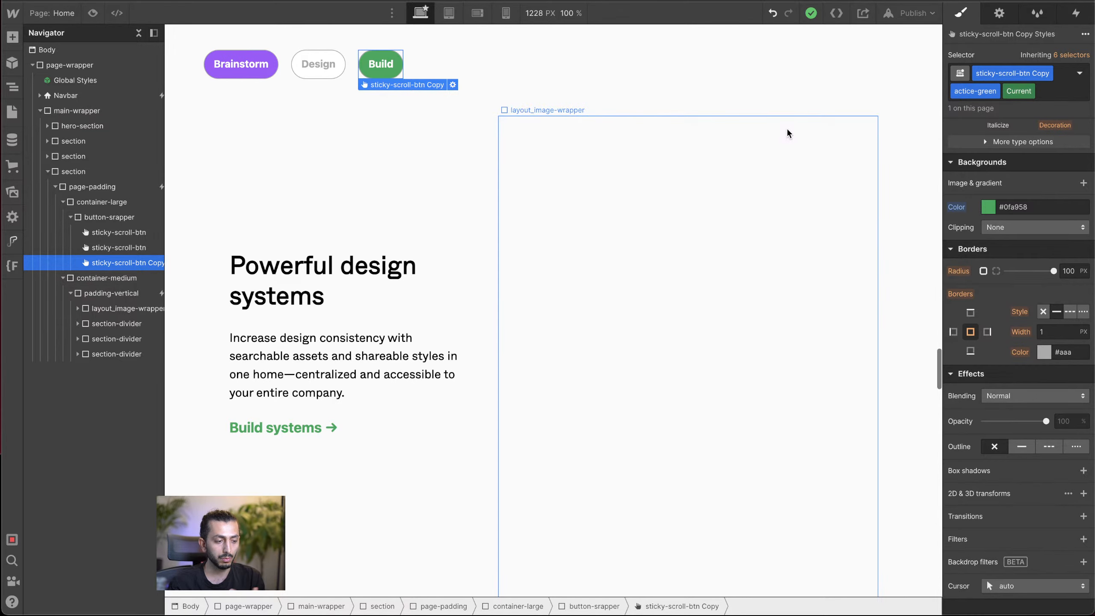
scroll(545, 157, "down", 6)
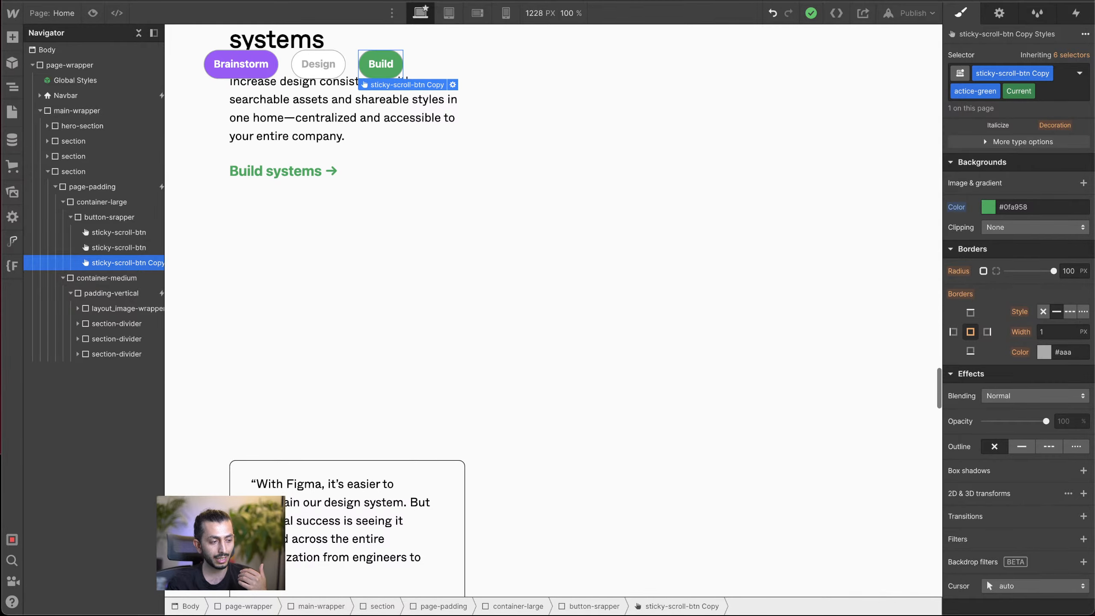
left_click(93, 13)
scroll(315, 149, "up", 10)
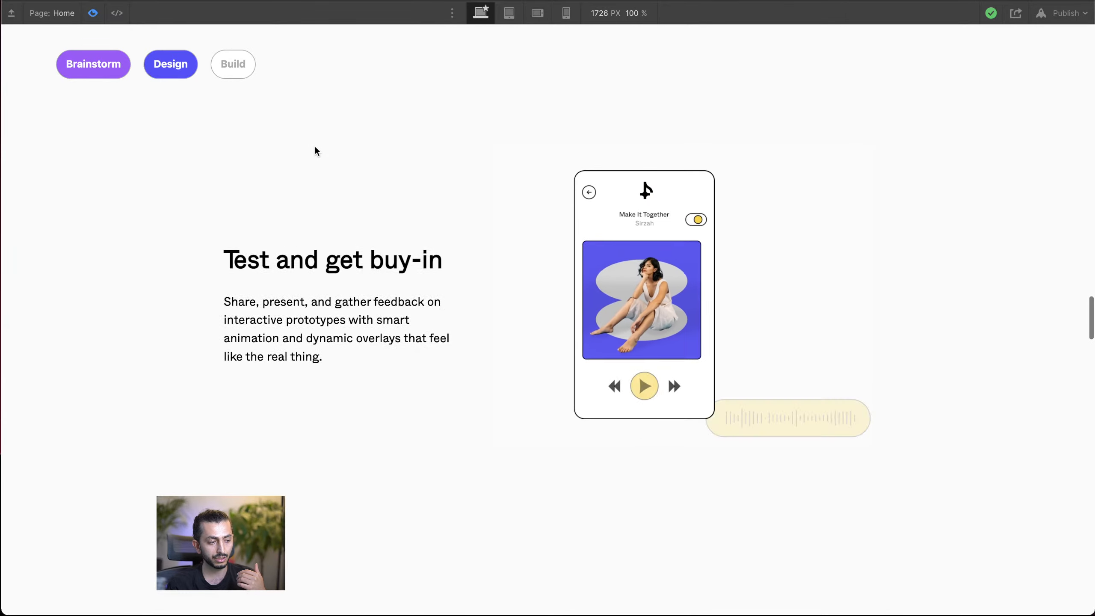
scroll(316, 149, "up", 15)
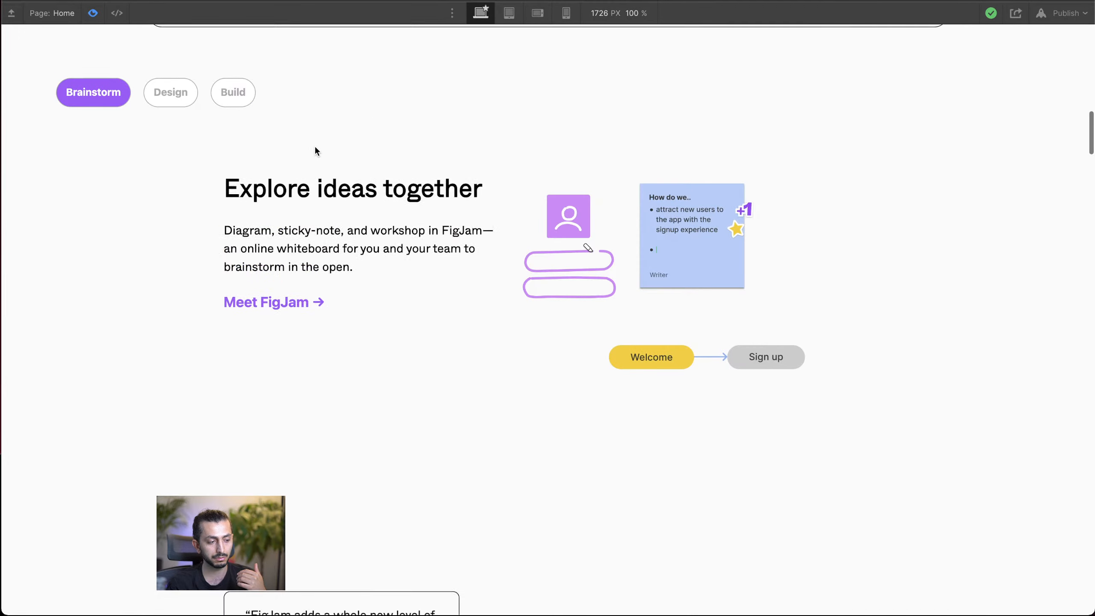
scroll(315, 150, "down", 15)
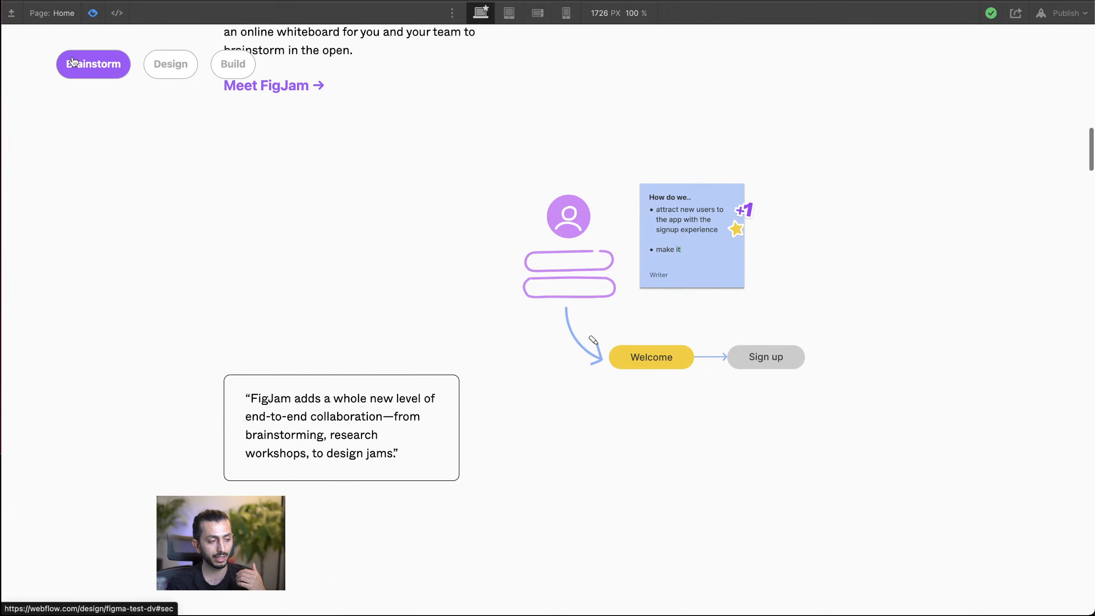
scroll(147, 132, "down", 15)
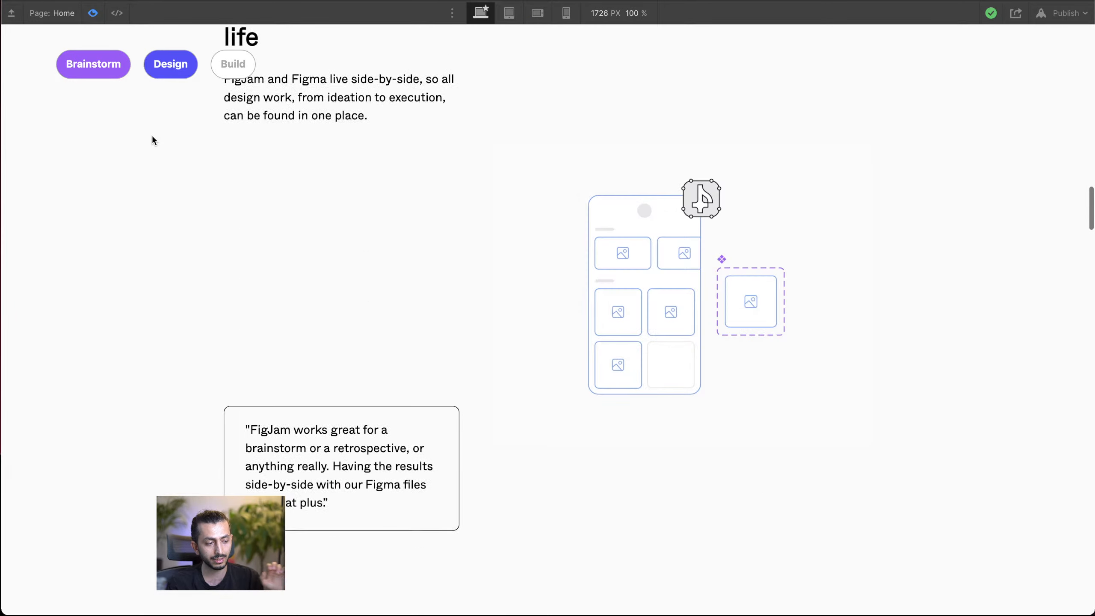
scroll(167, 166, "down", 15)
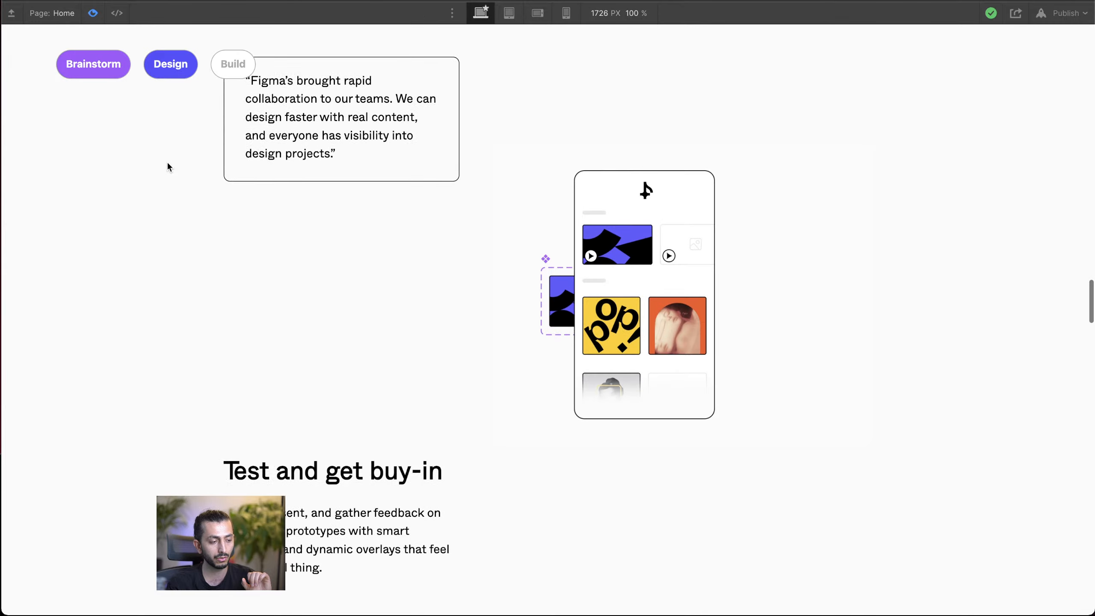
Step: Test the Design and Build buttons' links to their sections in the preview, and return to the editor
left_click(174, 71)
scroll(195, 108, "down", 3)
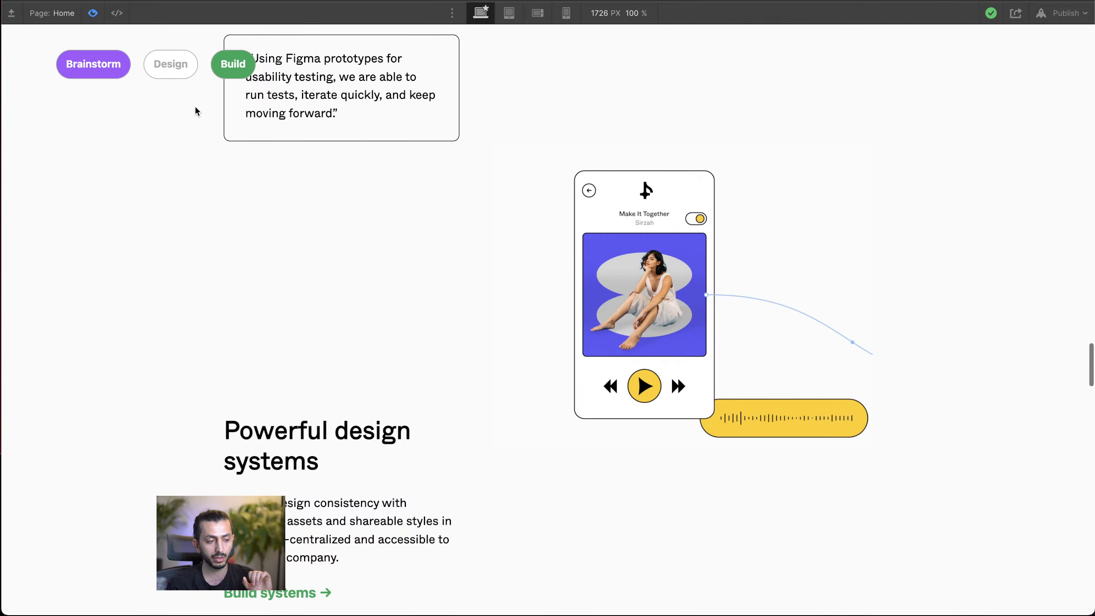
scroll(225, 152, "down", 5)
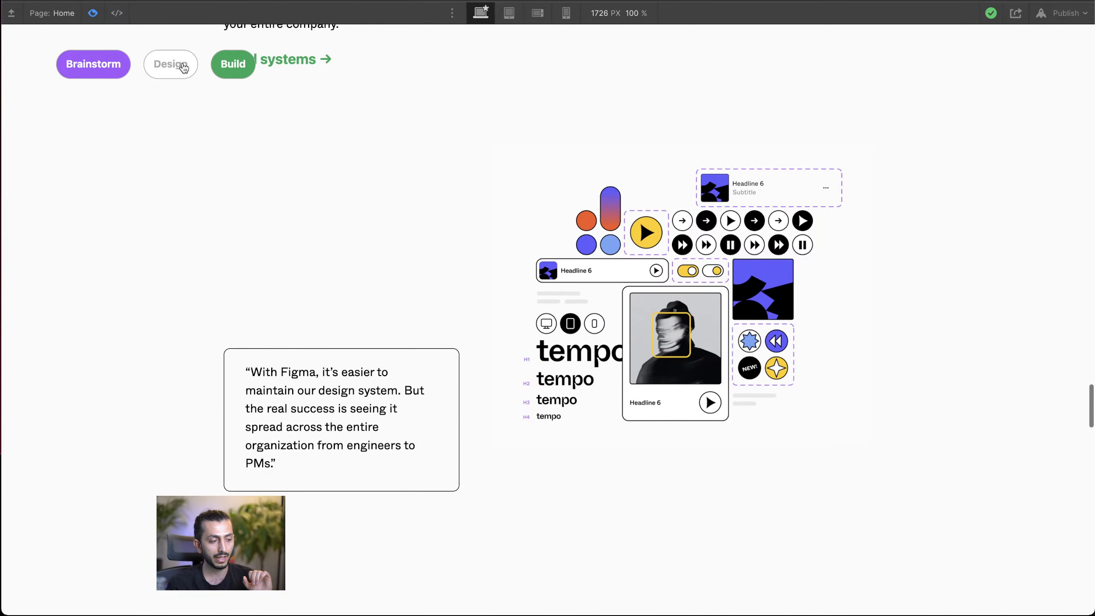
left_click(183, 67)
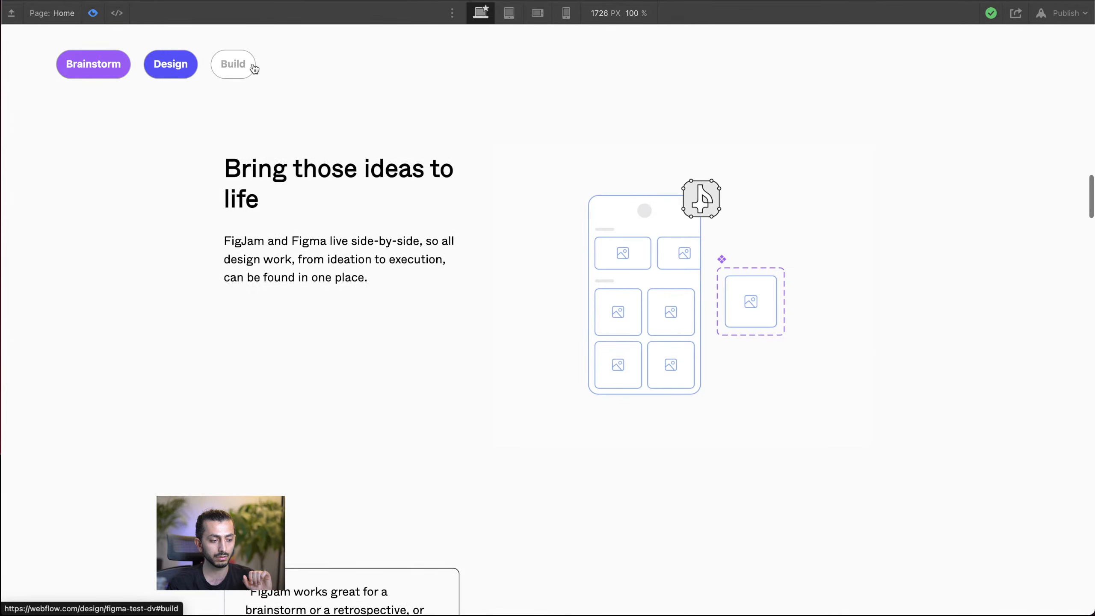
left_click(232, 66)
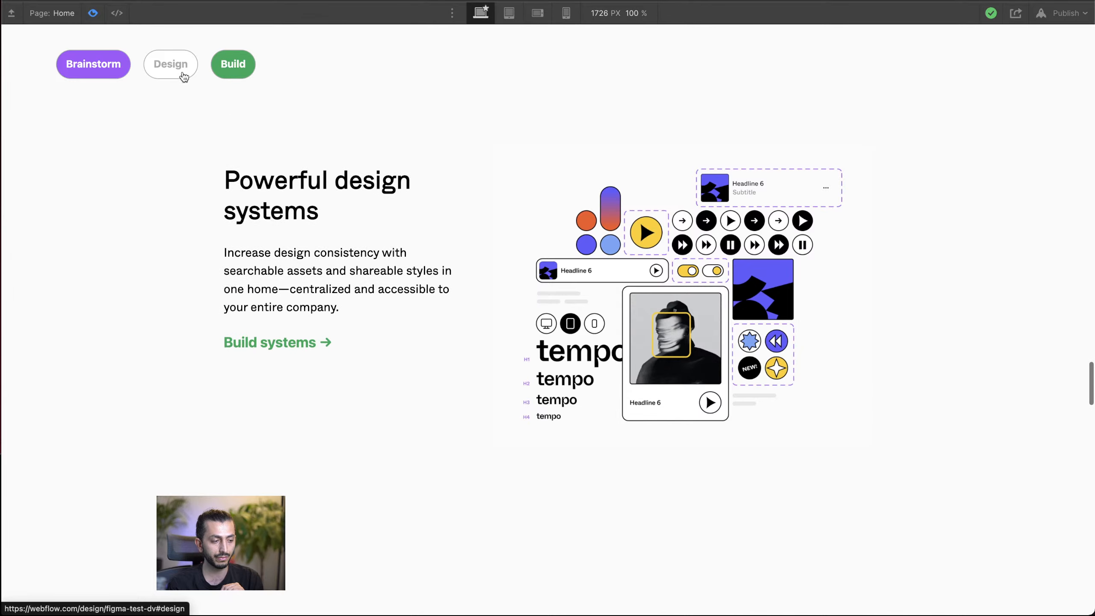
left_click(179, 73)
scroll(424, 188, "up", 10)
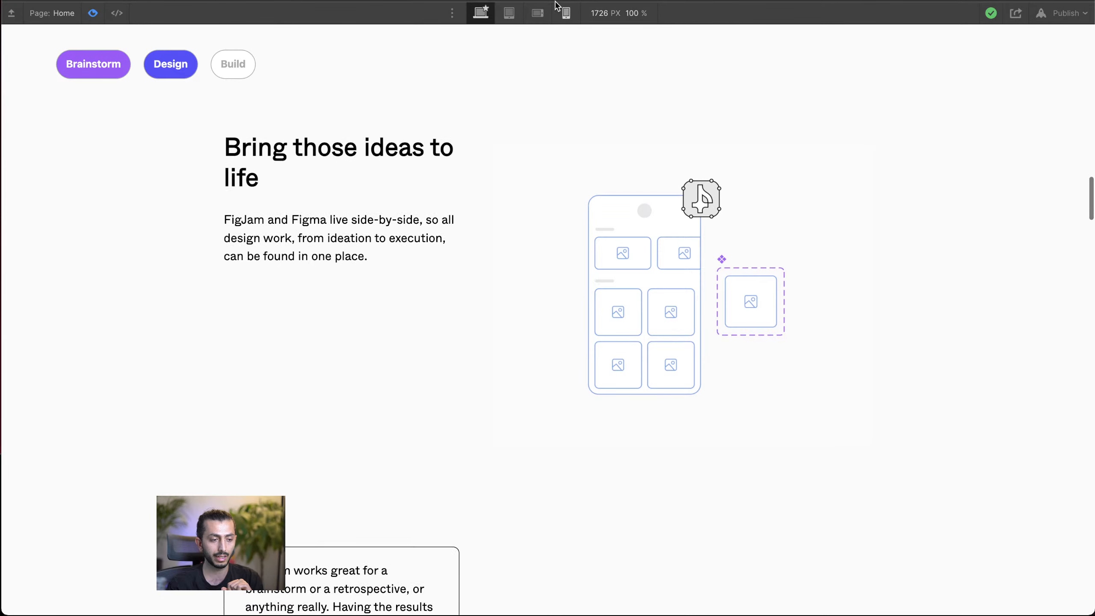
left_click(93, 13)
Step: Inspect the button-srapper div and its page-padding ancestor above the "Explore ideas together" content
scroll(388, 234, "up", 11)
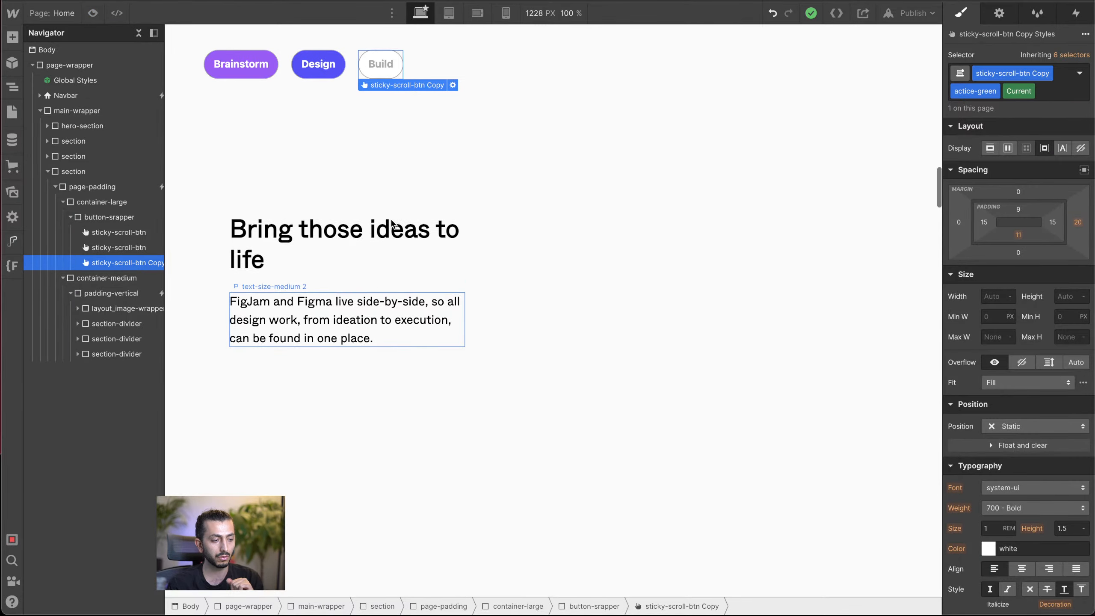
left_click(489, 69)
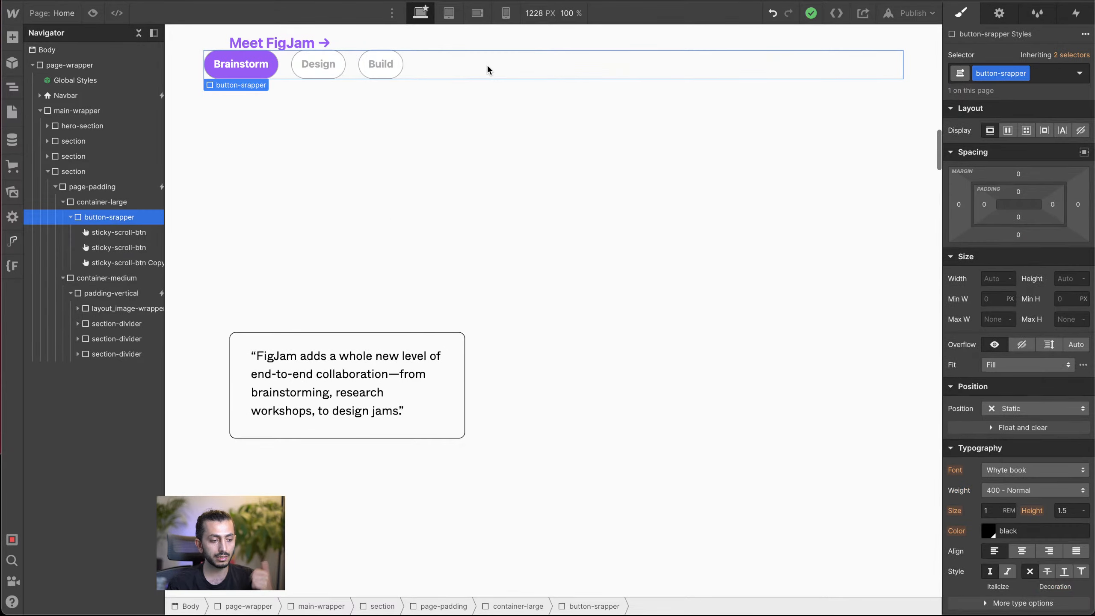
scroll(493, 135, "up", 5)
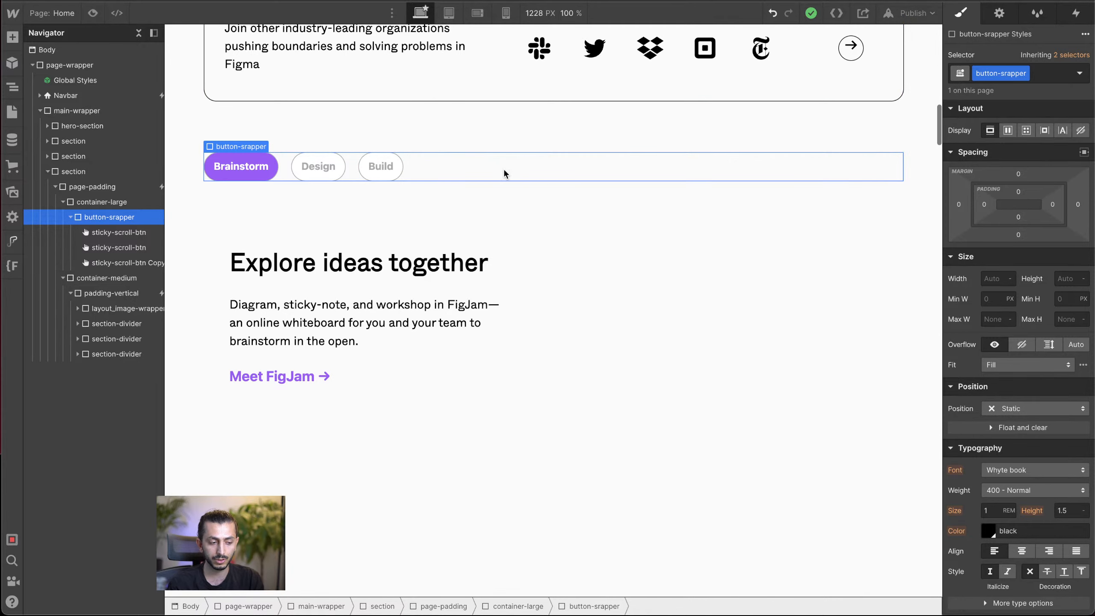
scroll(505, 173, "down", 2)
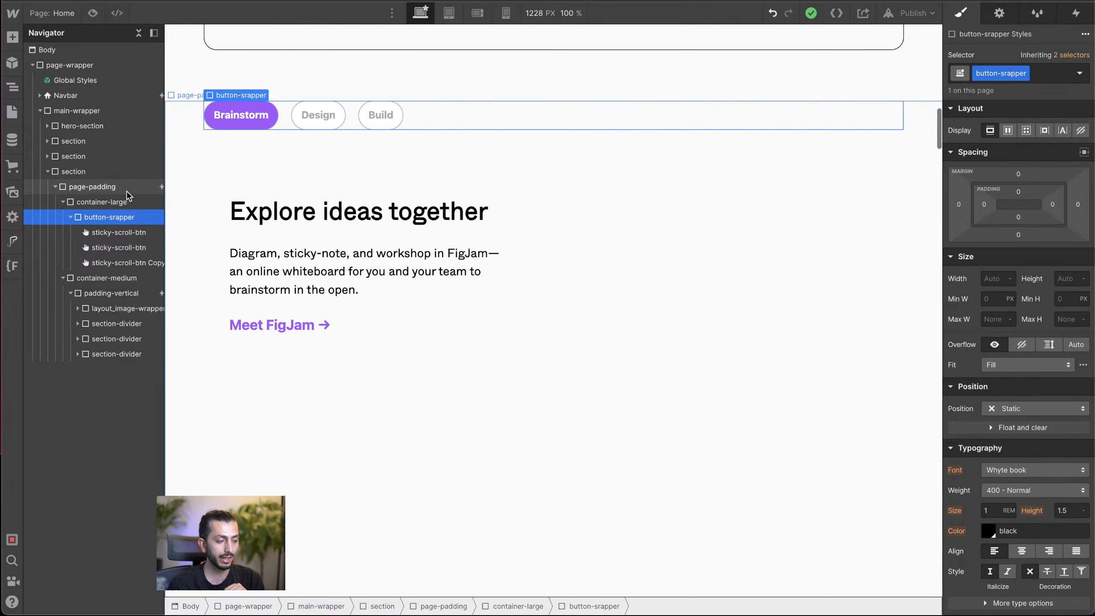
left_click(93, 187)
Step: Inspect the video embed code of the animated element in the first absolute div, and collapse that div in the structure
left_click(765, 190)
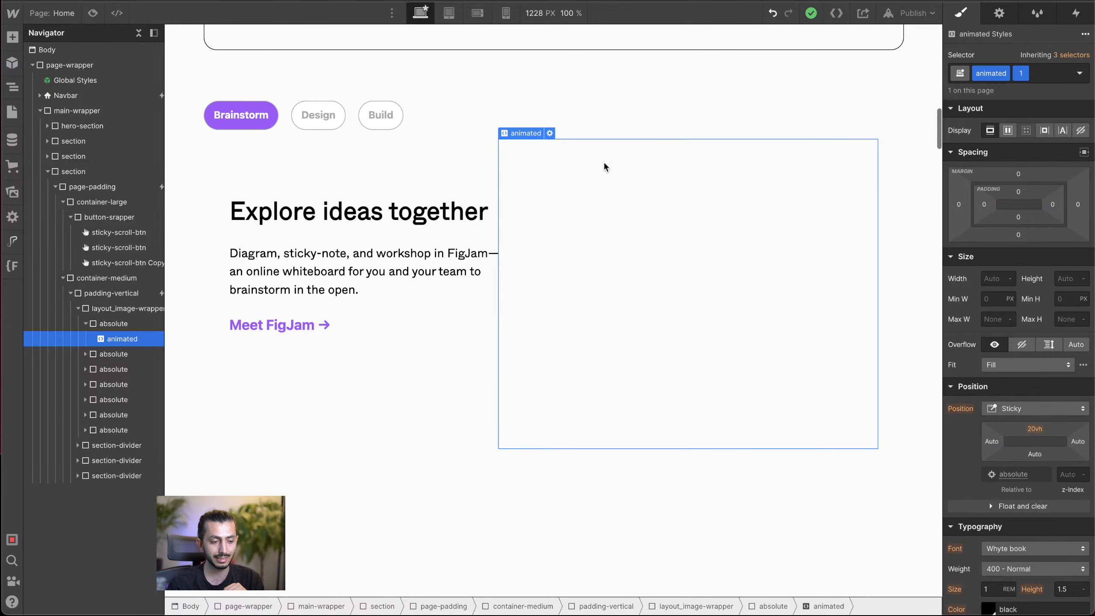
left_click(550, 134)
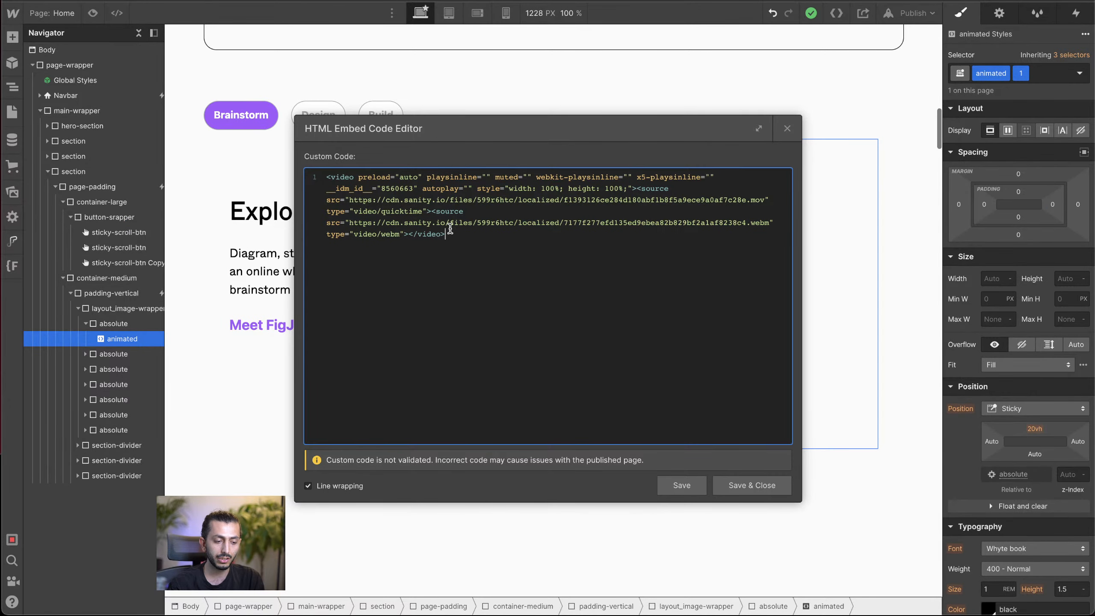
left_click(788, 128)
scroll(780, 159, "up", 5)
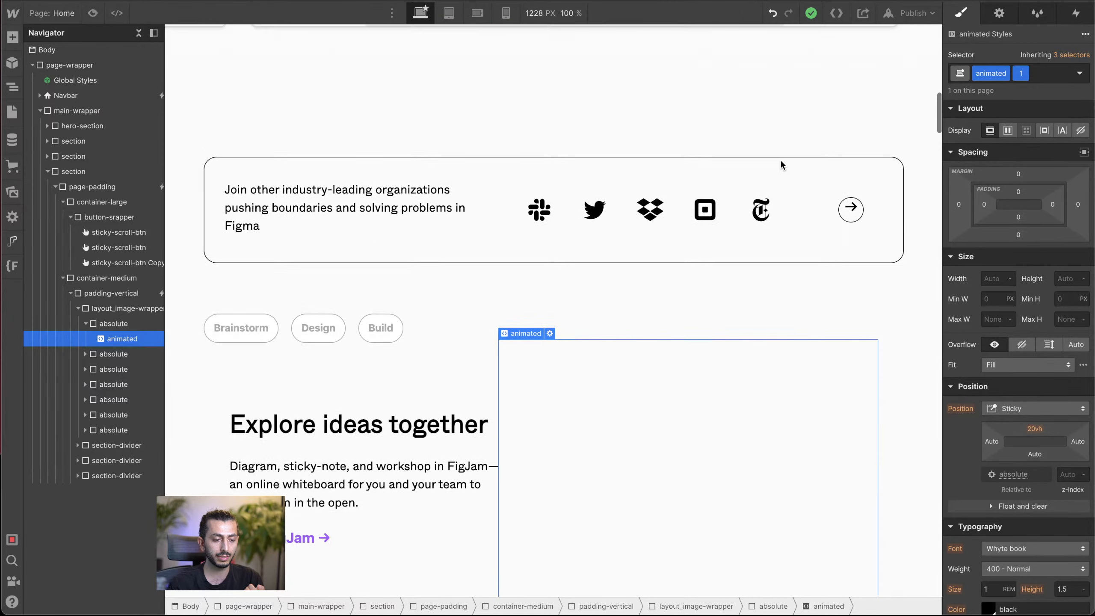
scroll(727, 215, "down", 5)
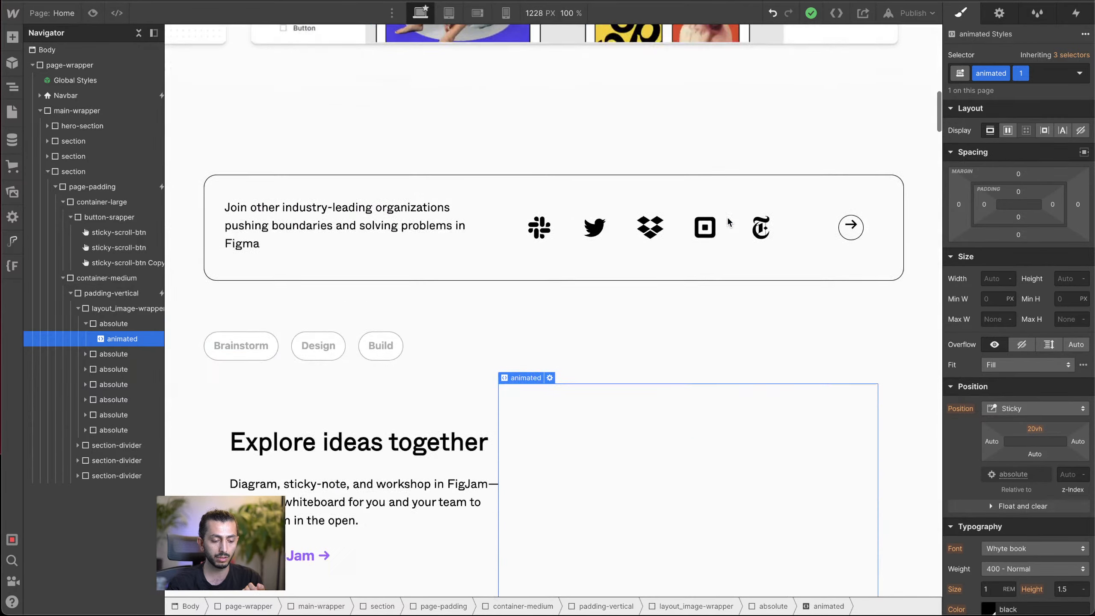
scroll(729, 219, "up", 3)
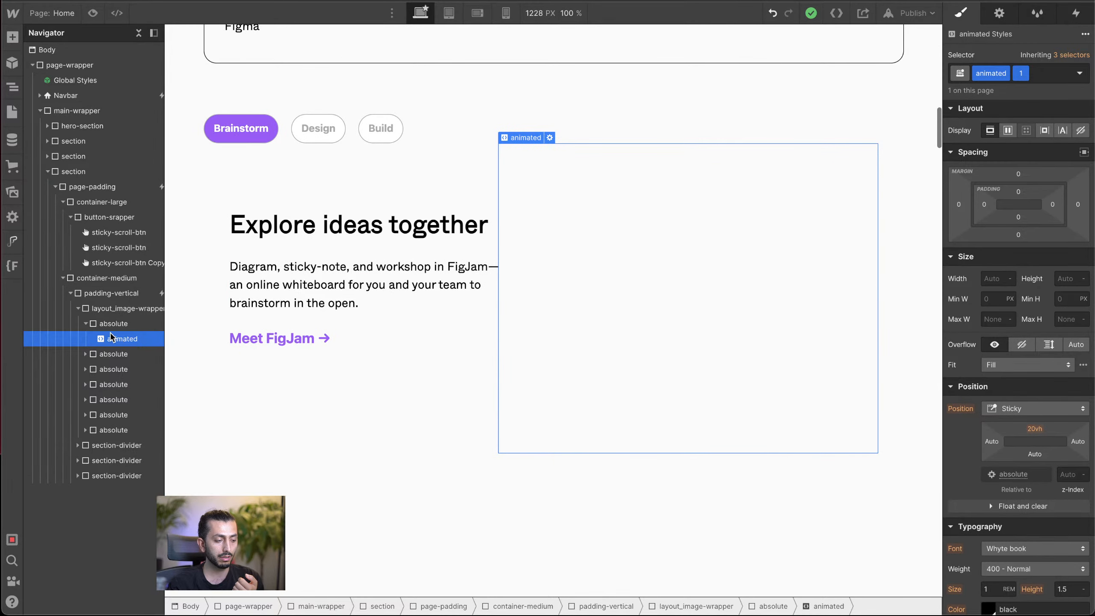
left_click(86, 324)
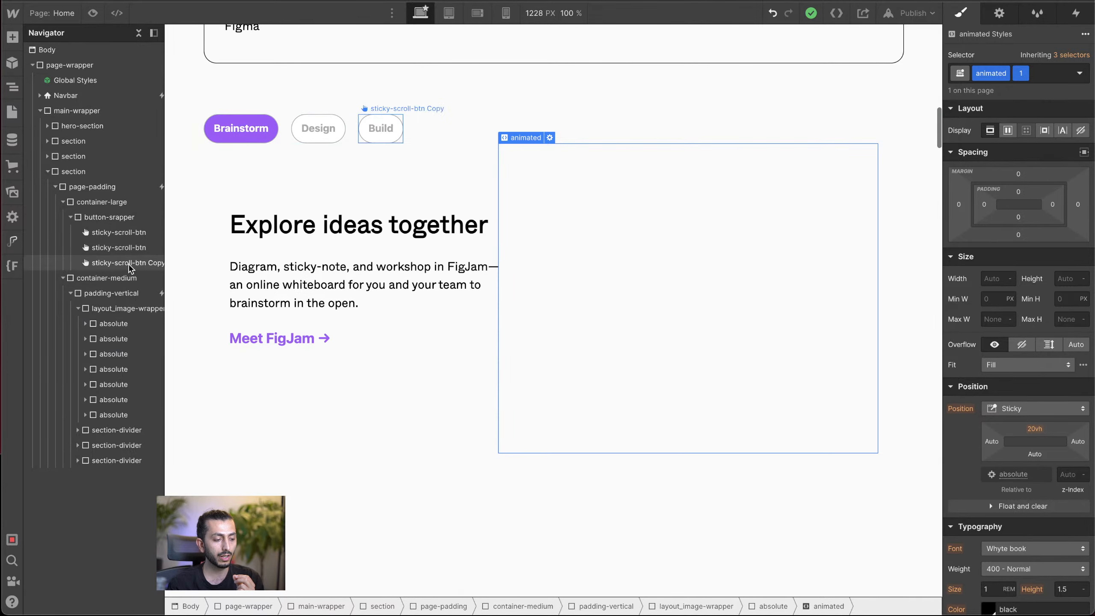
Step: Examine the padding-vertical div's "sticky" while-scrolling-in-view animation and its opacity actions at the 0% and 20% keyframes
left_click(125, 293)
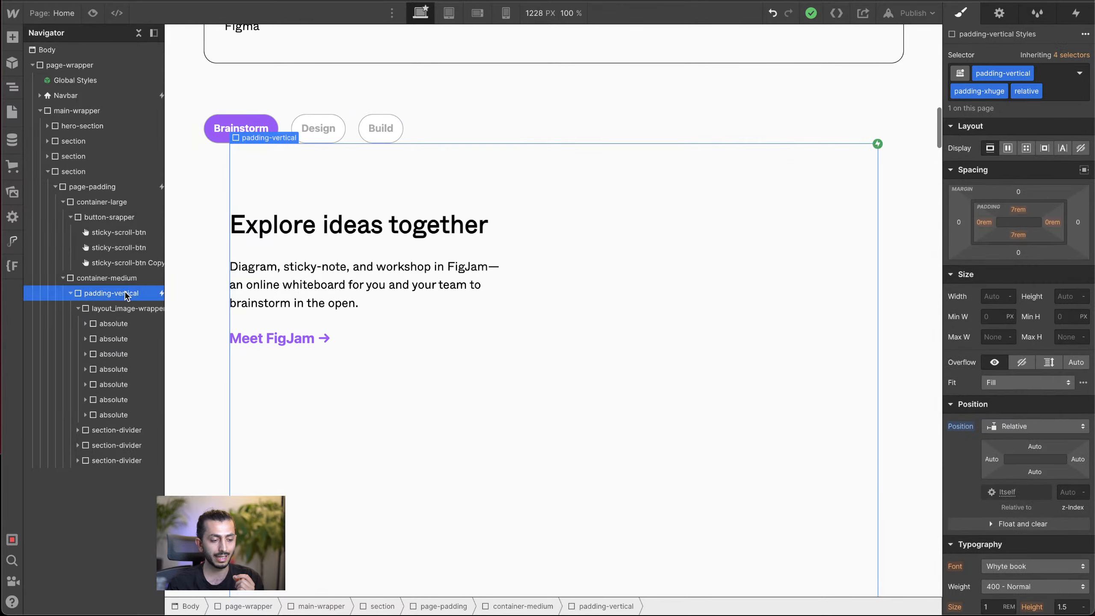
left_click(1076, 10)
left_click(985, 86)
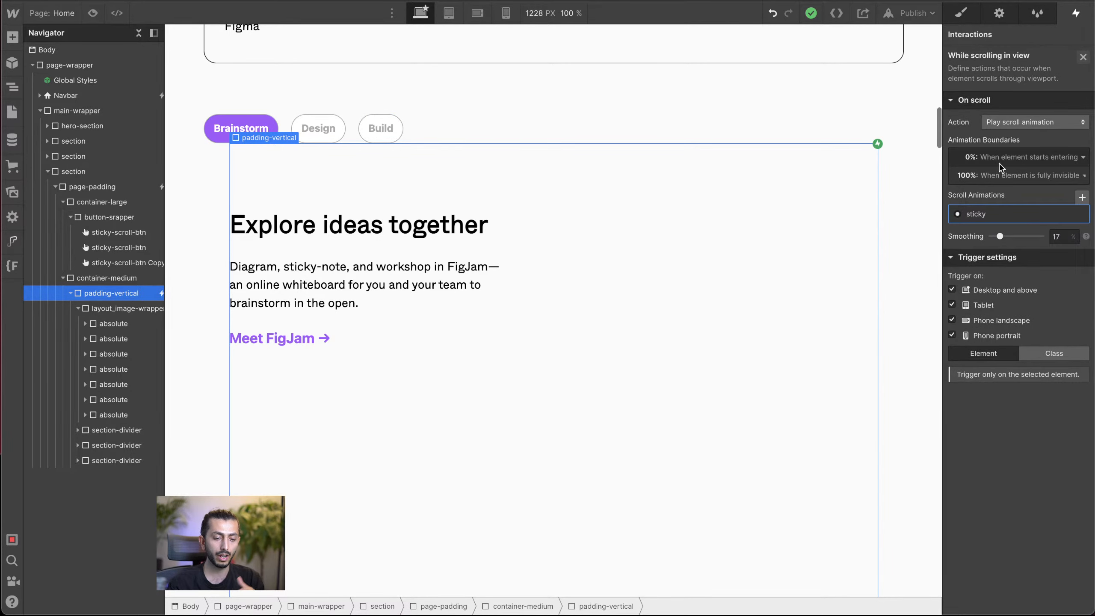
left_click(993, 214)
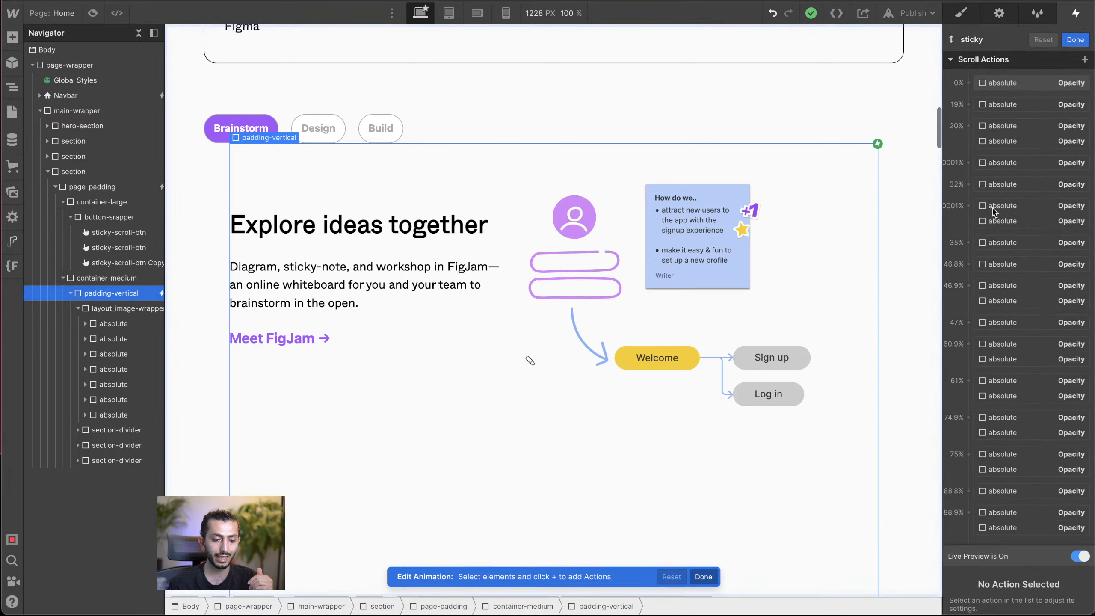
left_click(1016, 81)
left_click(1016, 123)
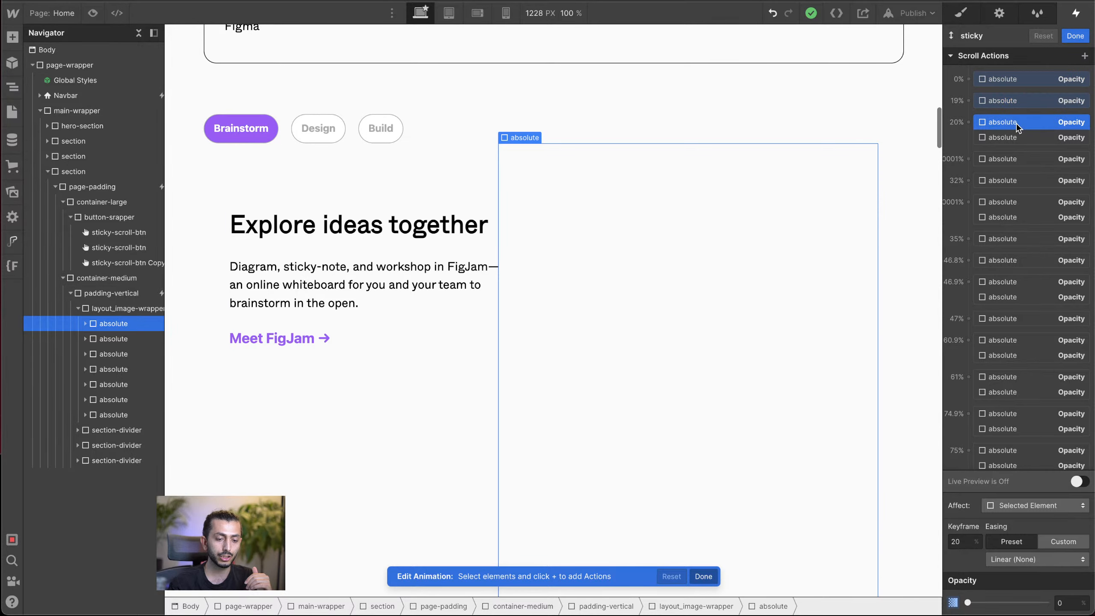
scroll(767, 261, "down", 15)
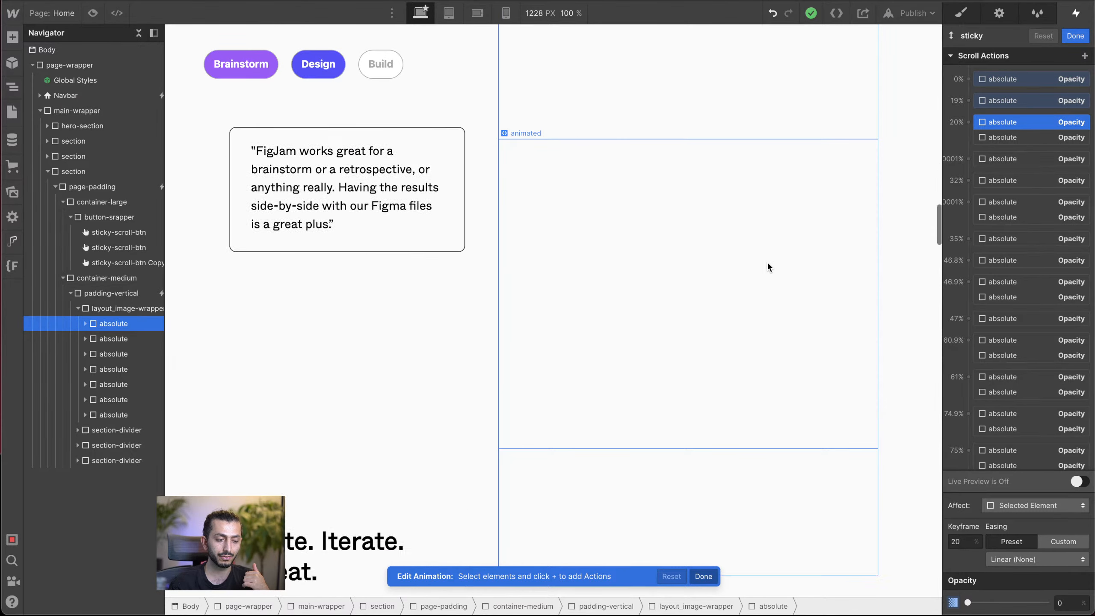
scroll(767, 261, "up", 15)
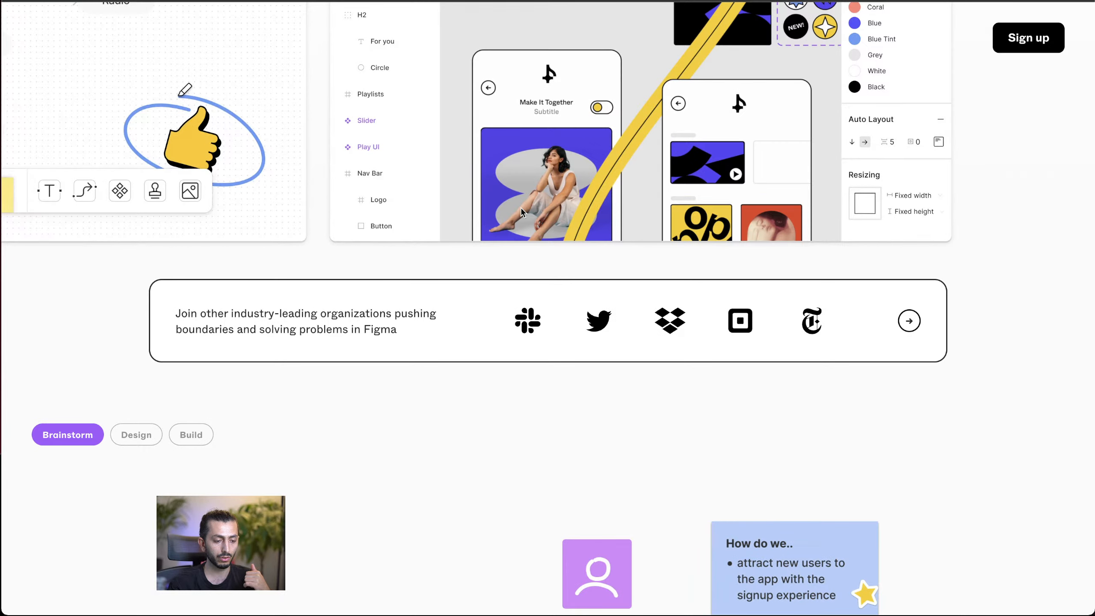
Step: Review the live Figma page's video transition between the Brainstorm section and the "Bring those ideas to life" Design section
scroll(541, 378, "down", 10)
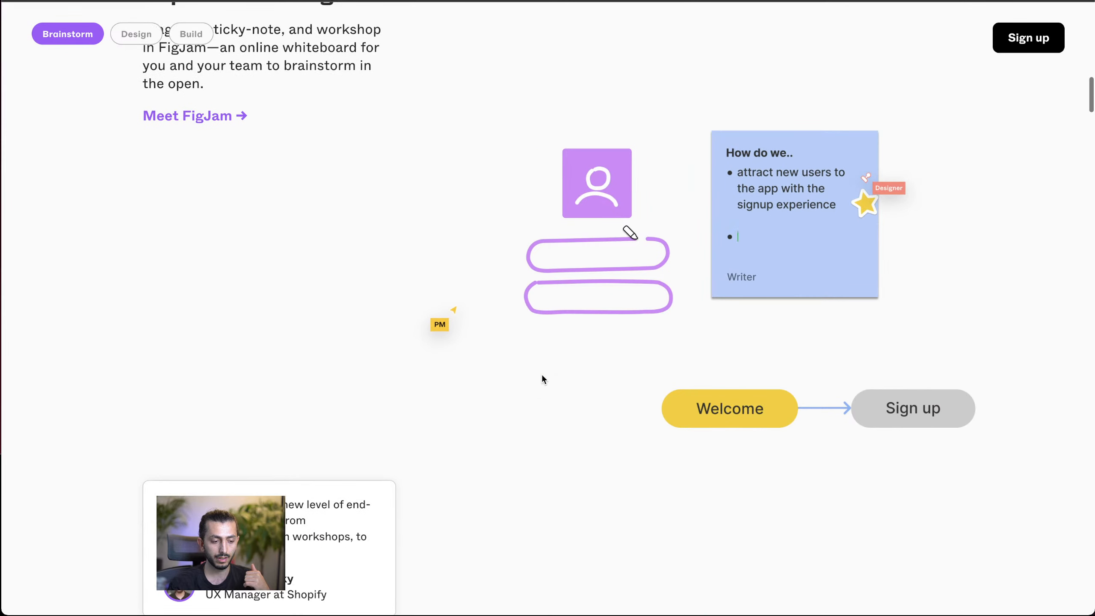
scroll(541, 379, "down", 10)
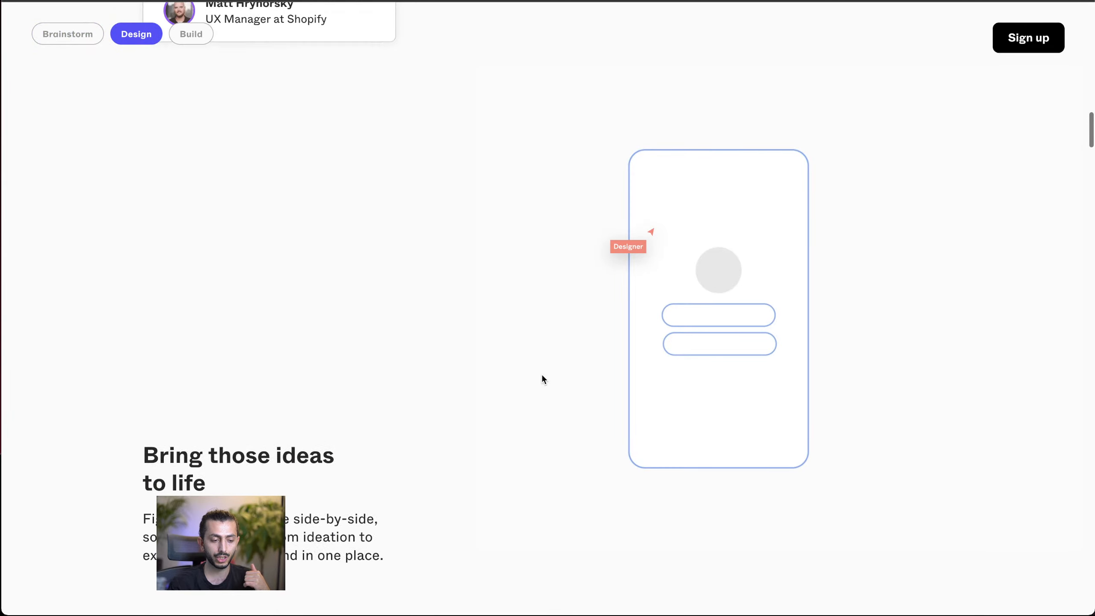
scroll(542, 378, "up", 5)
scroll(541, 379, "down", 10)
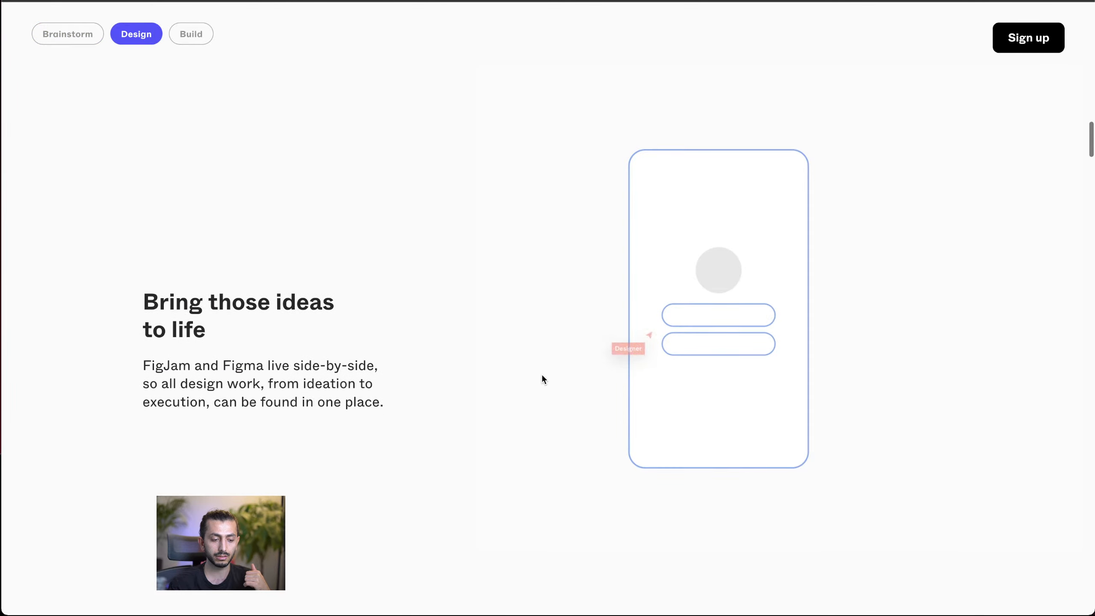
scroll(542, 377, "up", 5)
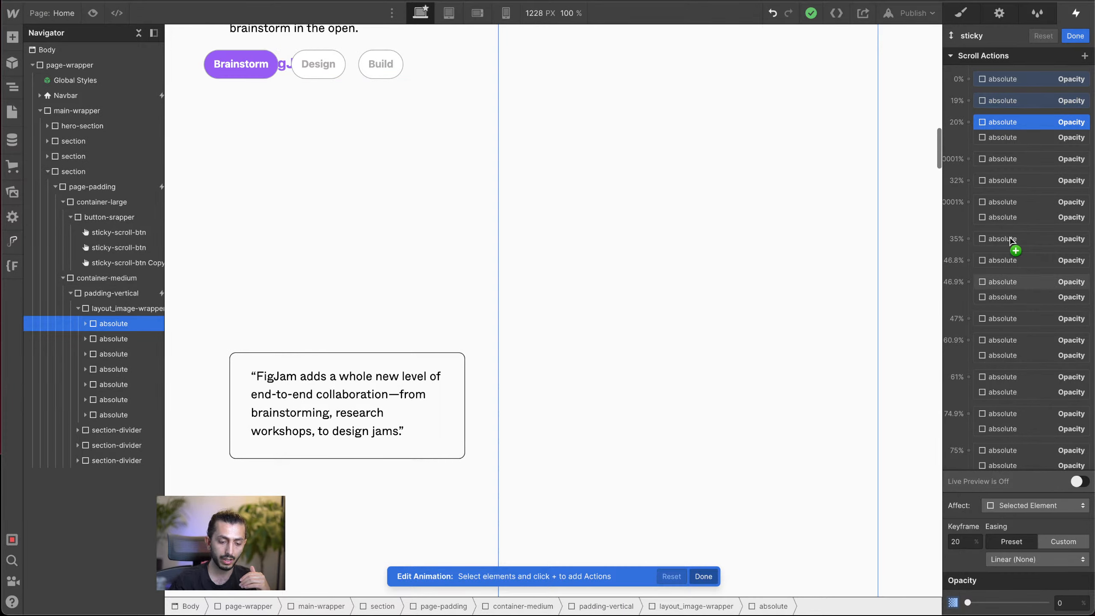
Step: Turn on Live Preview for the "sticky" scroll animation and check its keyframes from "Explore ideas together" to "Create. Iterate. Repeat."
scroll(719, 282, "down", 5)
scroll(719, 281, "up", 10)
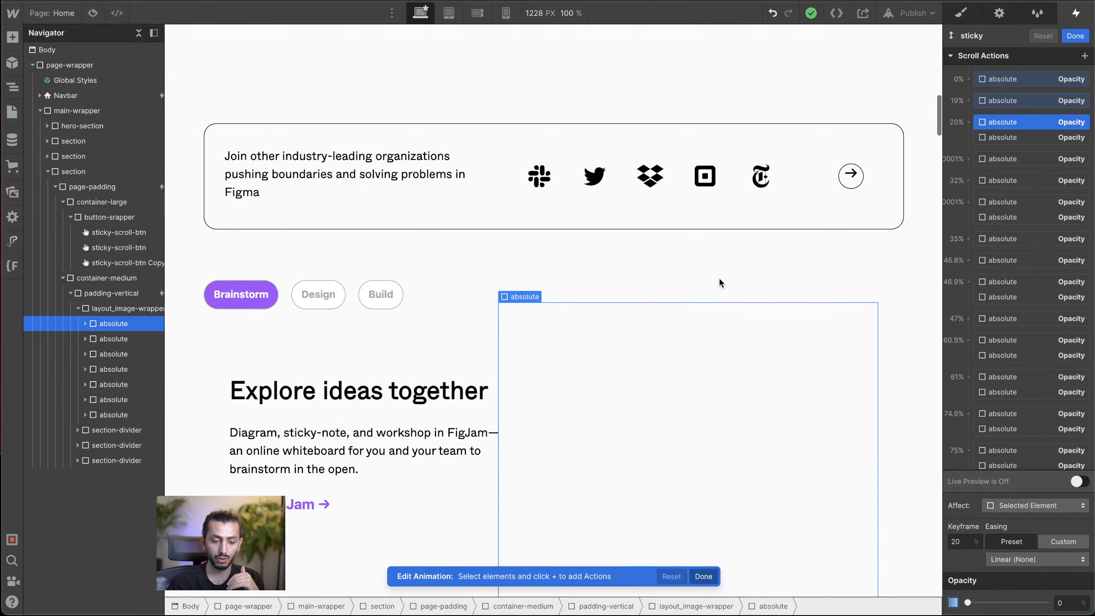
left_click(1077, 482)
scroll(636, 335, "down", 10)
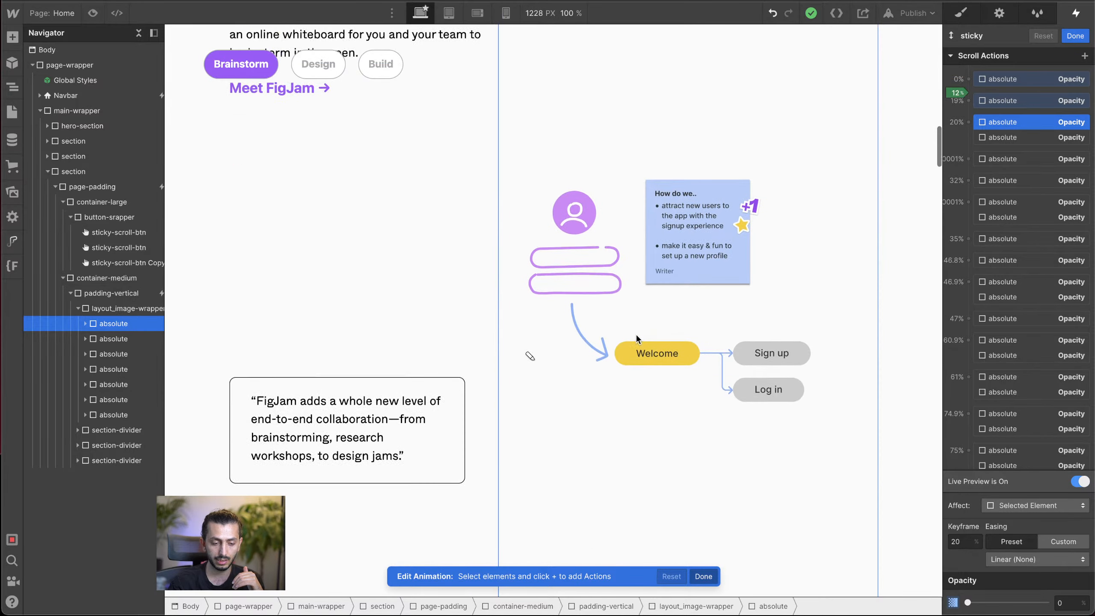
scroll(637, 339, "down", 5)
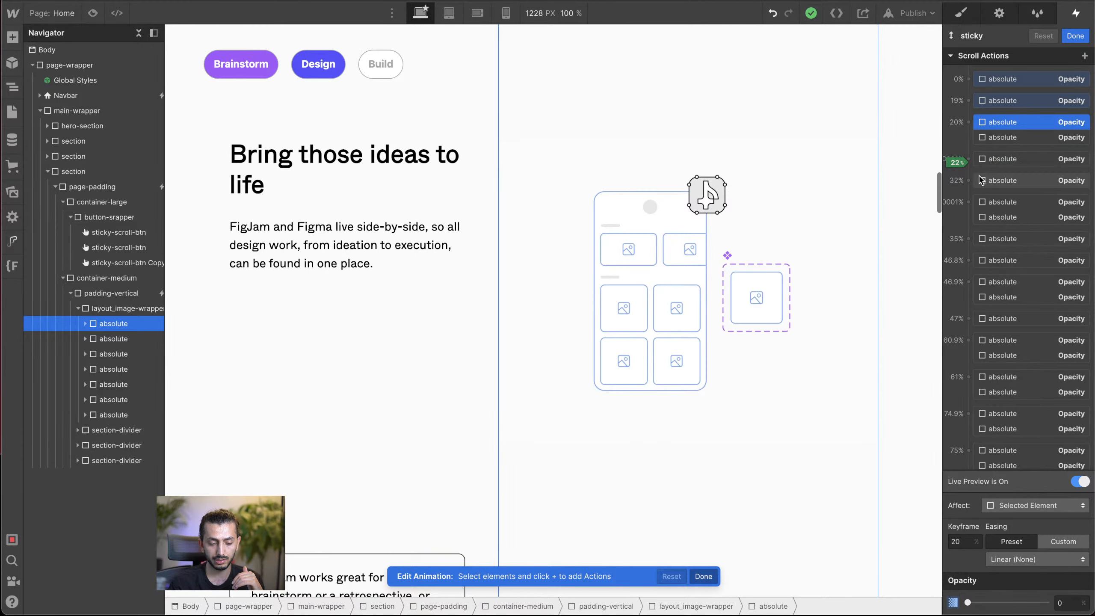
scroll(773, 322, "down", 6)
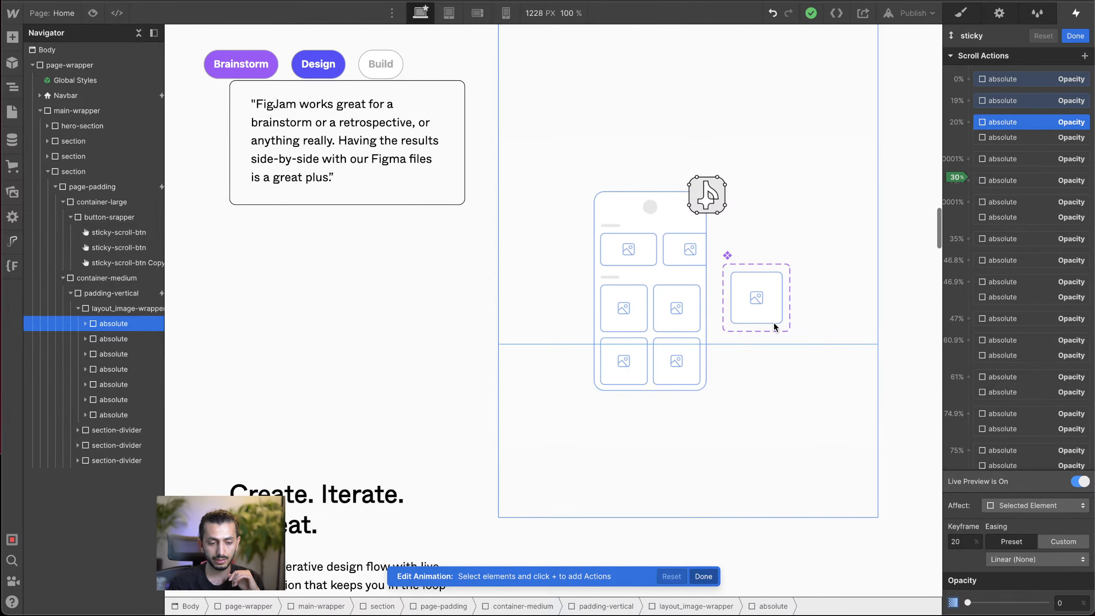
scroll(774, 322, "down", 3)
scroll(774, 321, "up", 2)
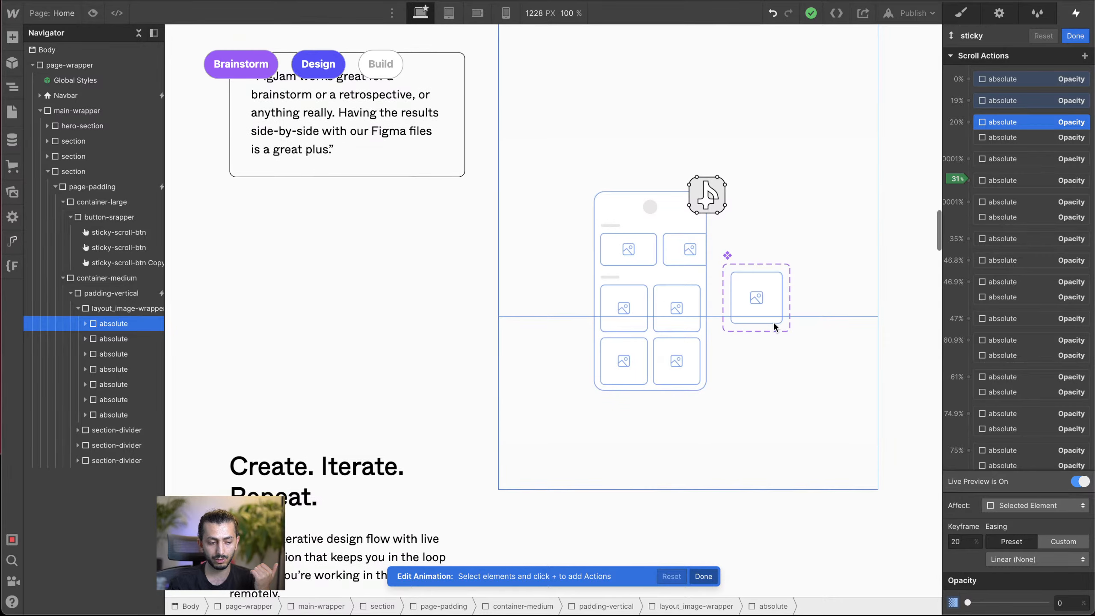
Step: Check the live-previewed animation through the "Powerful design systems", "Build the bridge" and "Ship better outcomes" blocks
scroll(774, 321, "down", 2)
scroll(774, 324, "down", 8)
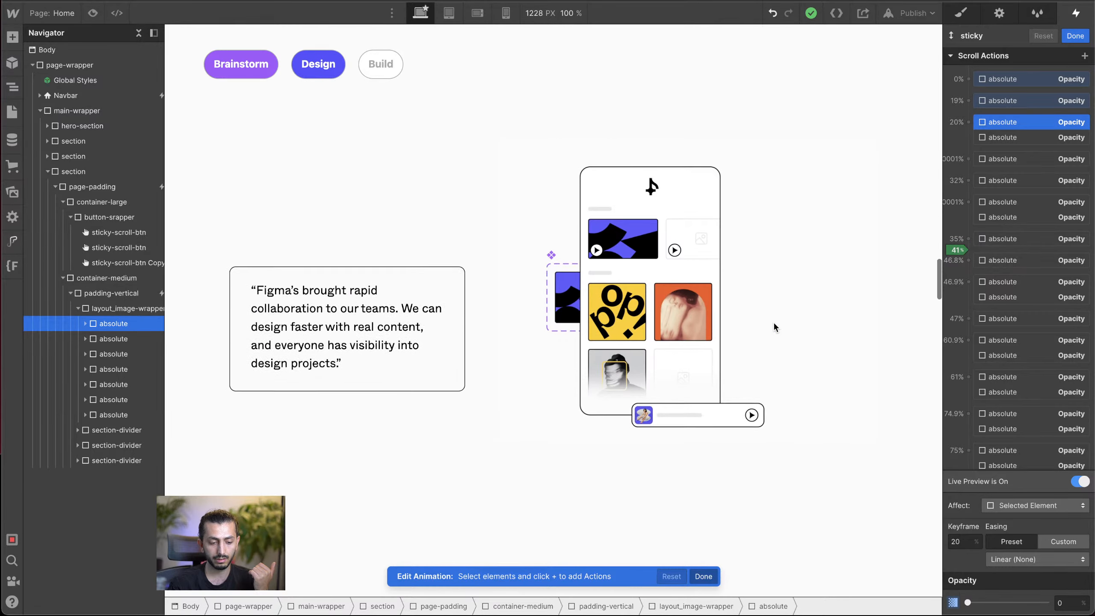
scroll(775, 325, "down", 12)
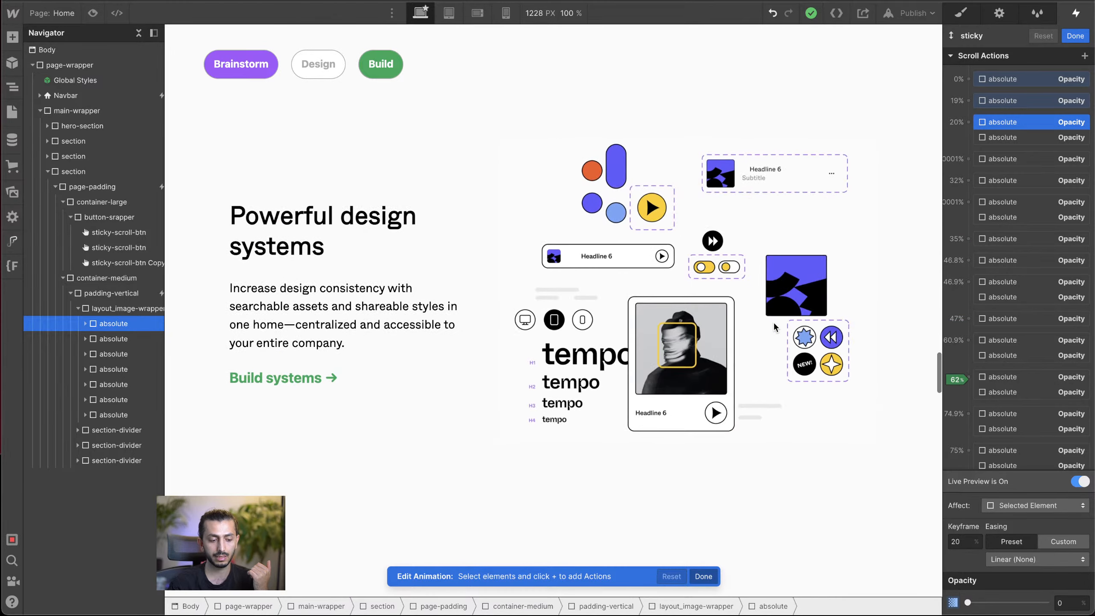
scroll(775, 325, "down", 10)
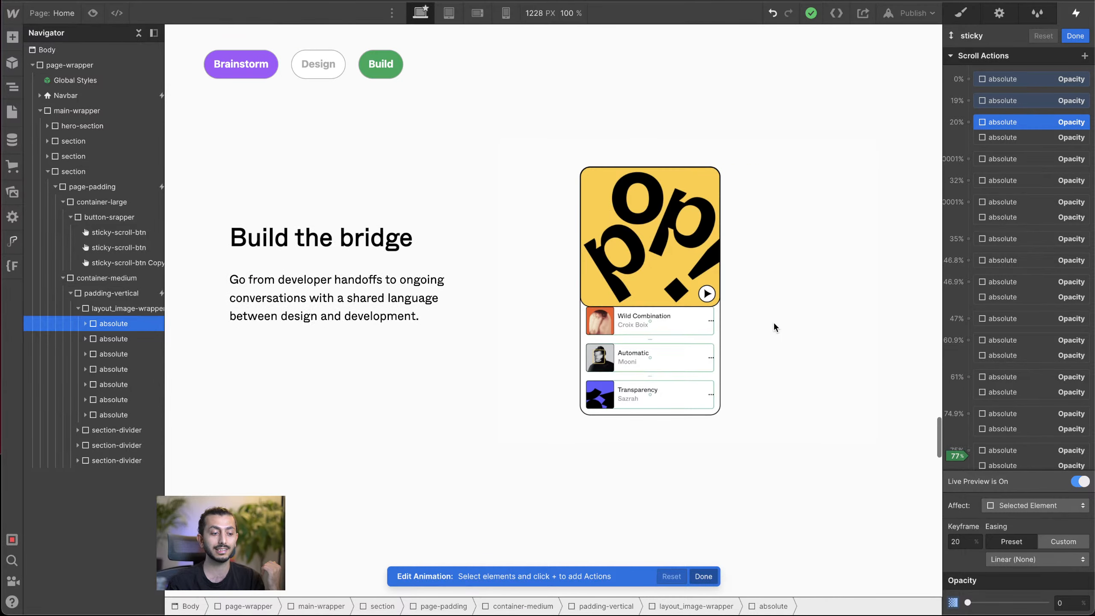
scroll(775, 327, "down", 6)
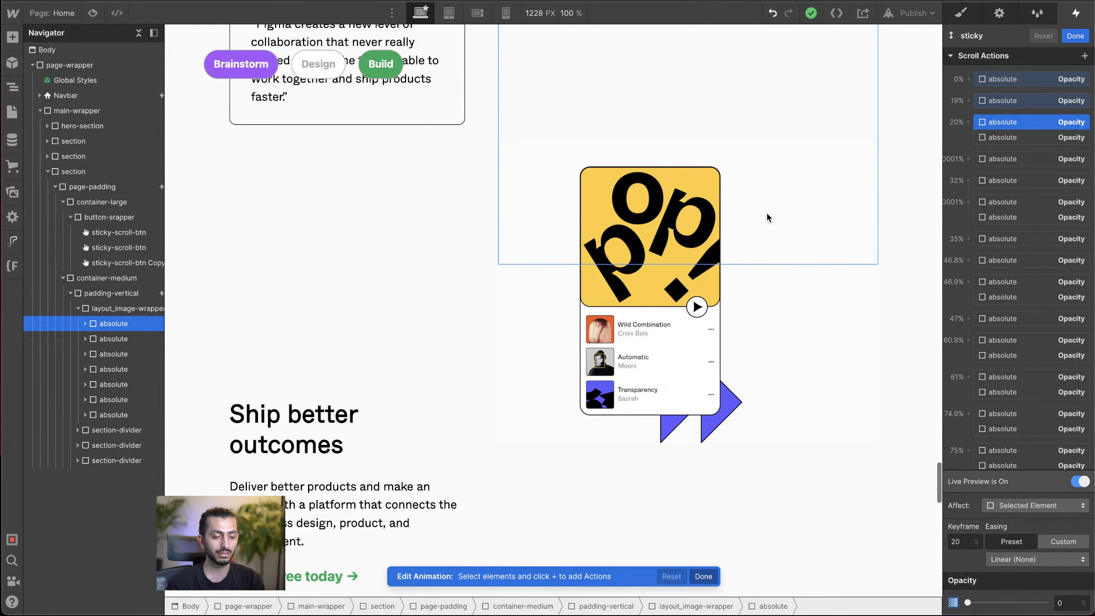
Step: Inspect the layout_image-wrapper beside "Ship better outcomes", replay the "sticky" animation in reverse, and finish editing it
left_click(748, 297)
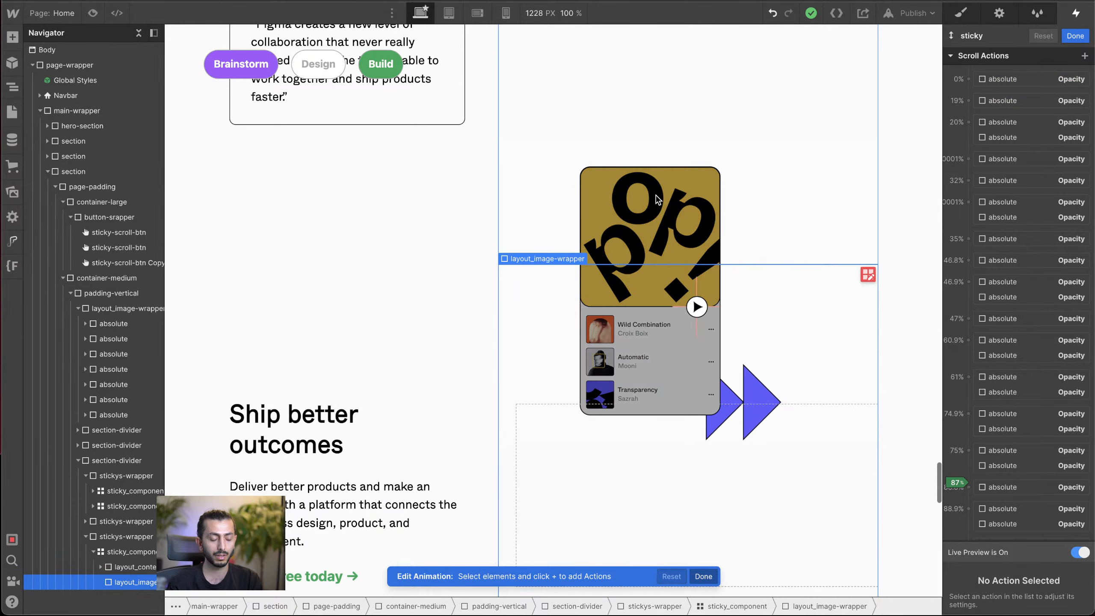
scroll(396, 252, "up", 9)
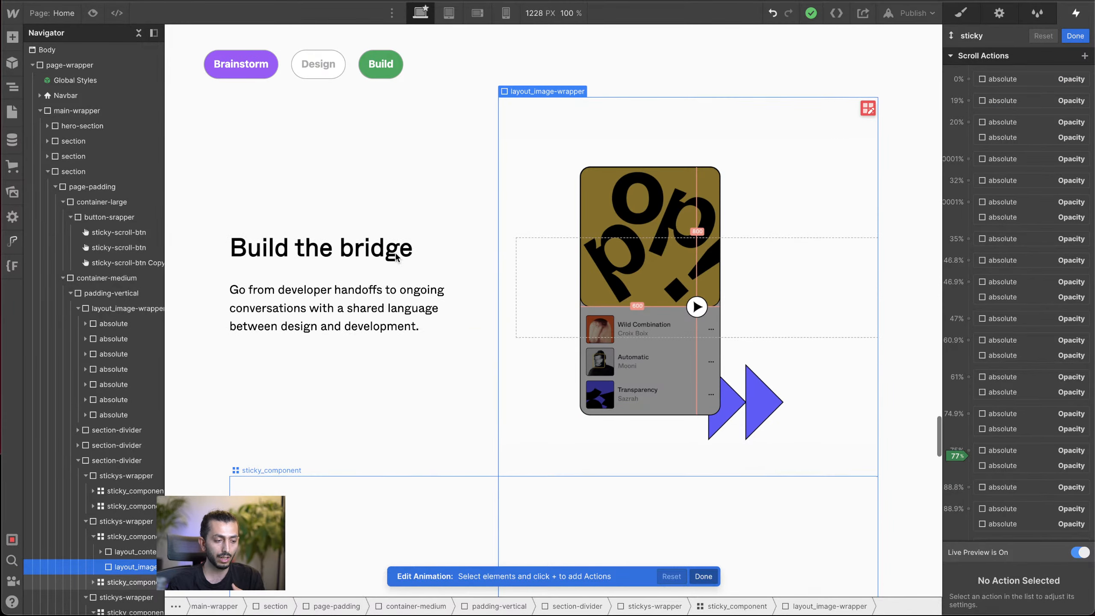
scroll(396, 253, "up", 1)
scroll(382, 335, "up", 10)
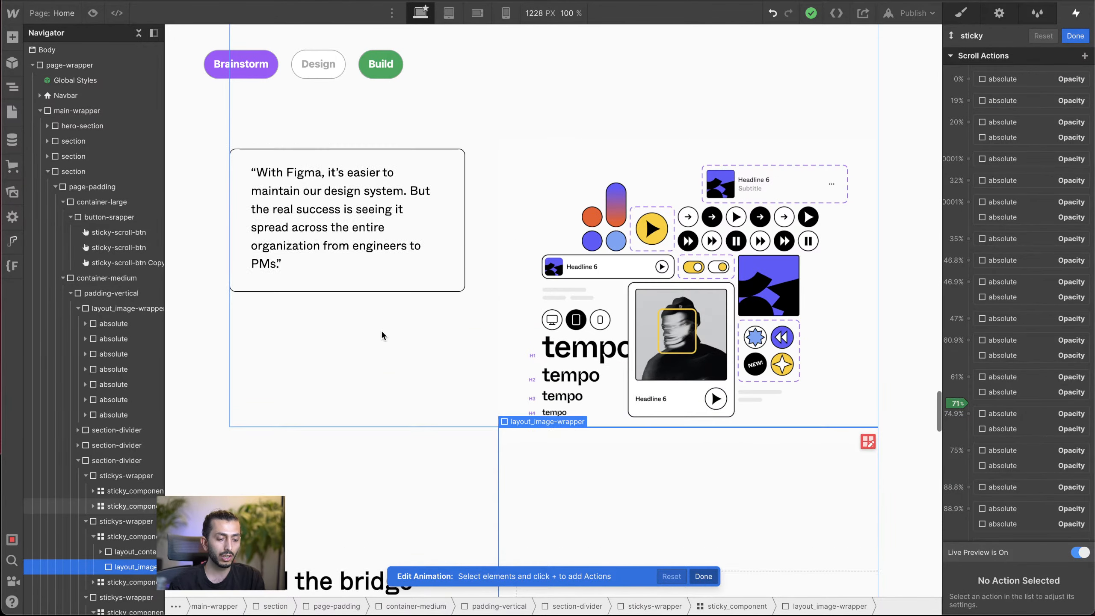
scroll(382, 335, "up", 4)
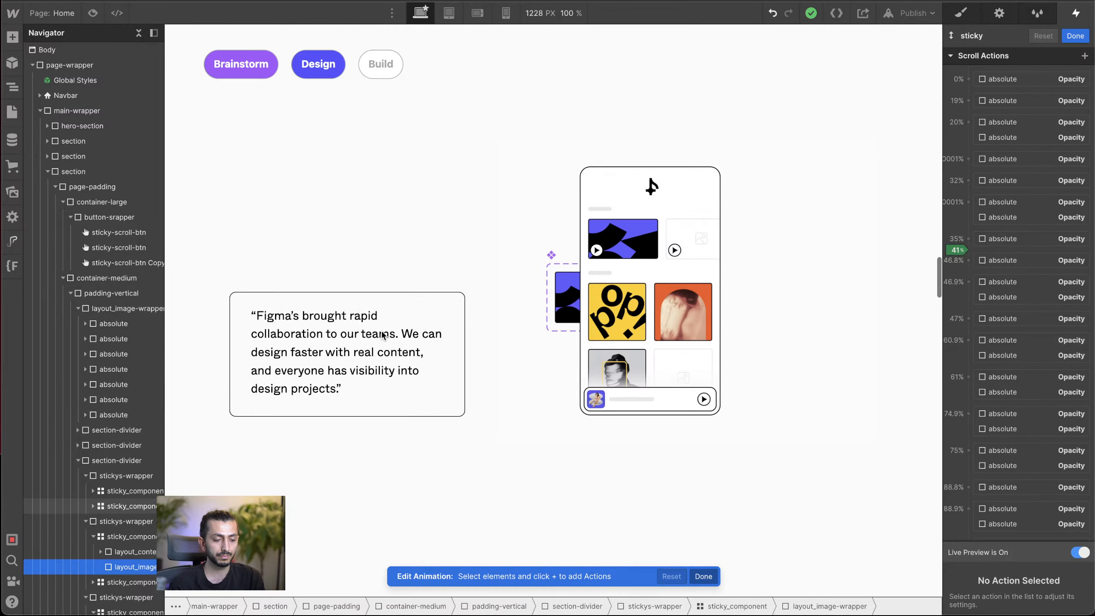
left_click(1075, 36)
scroll(611, 245, "up", 10)
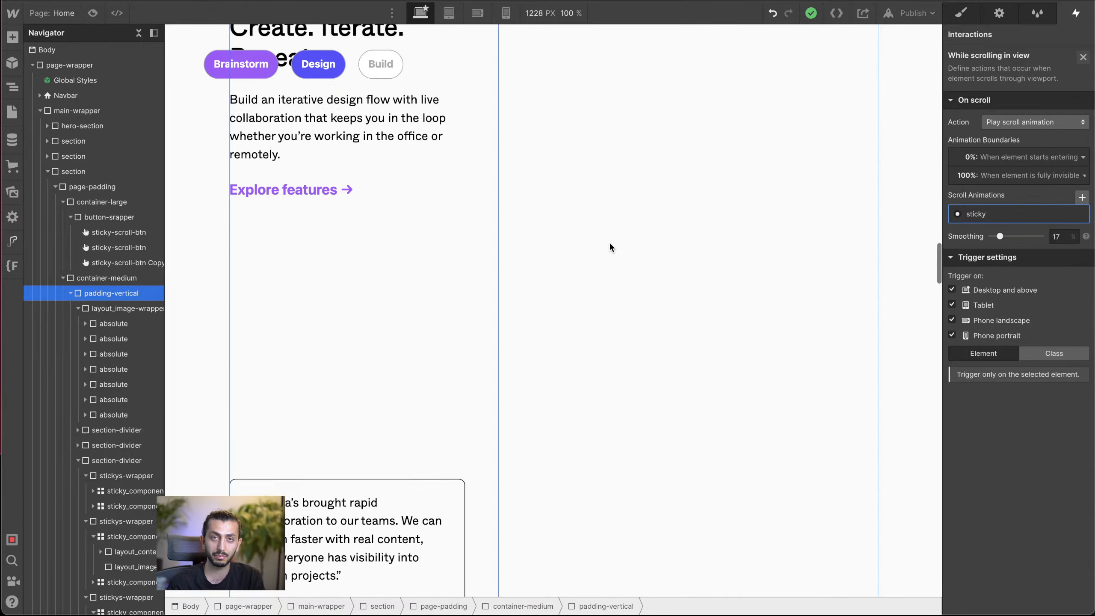
scroll(611, 247, "up", 10)
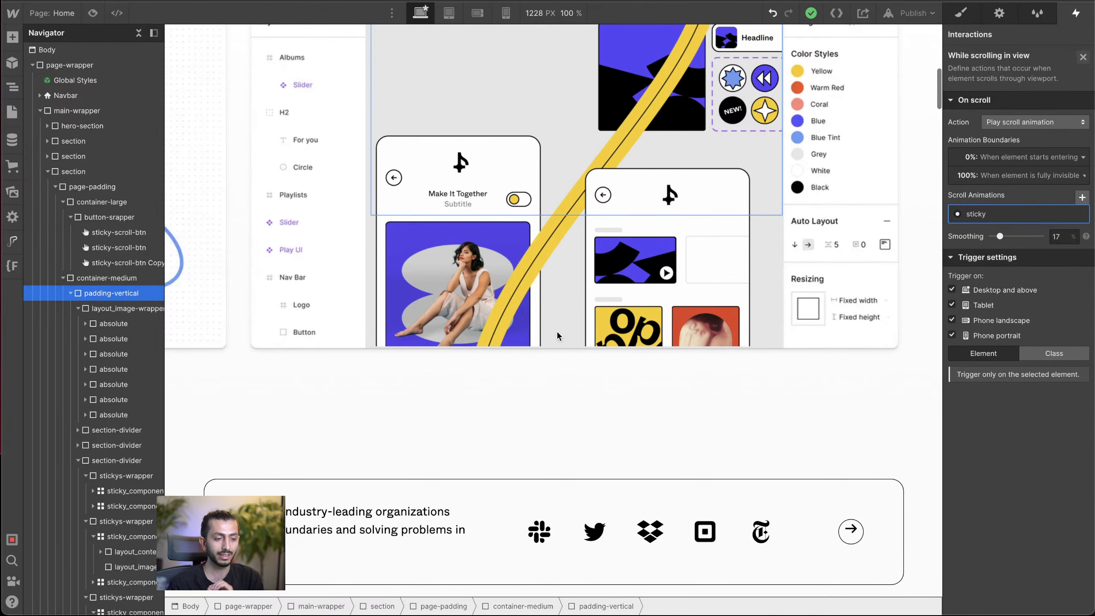
scroll(434, 148, "up", 10)
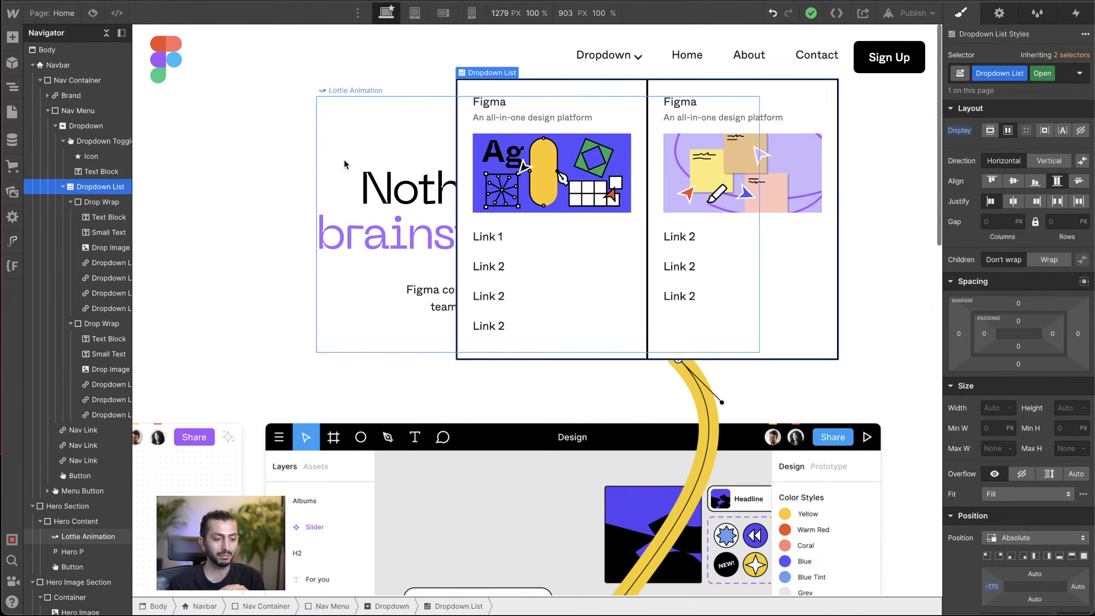
Step: Switch to the rebuild project, close the open dropdown list, and select the Hero Section
left_click(344, 162)
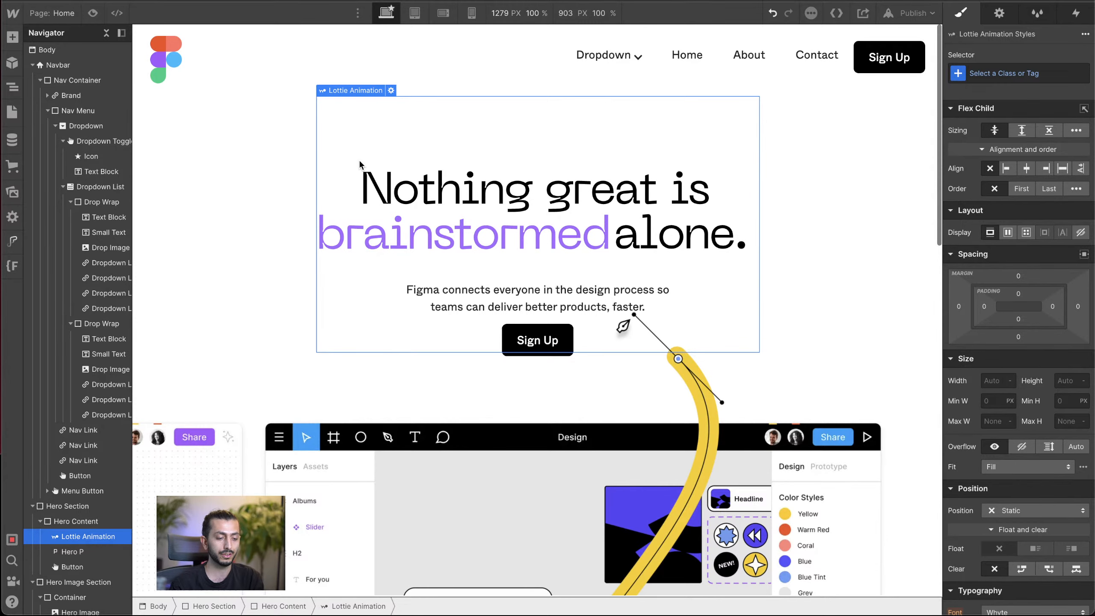
left_click(248, 157)
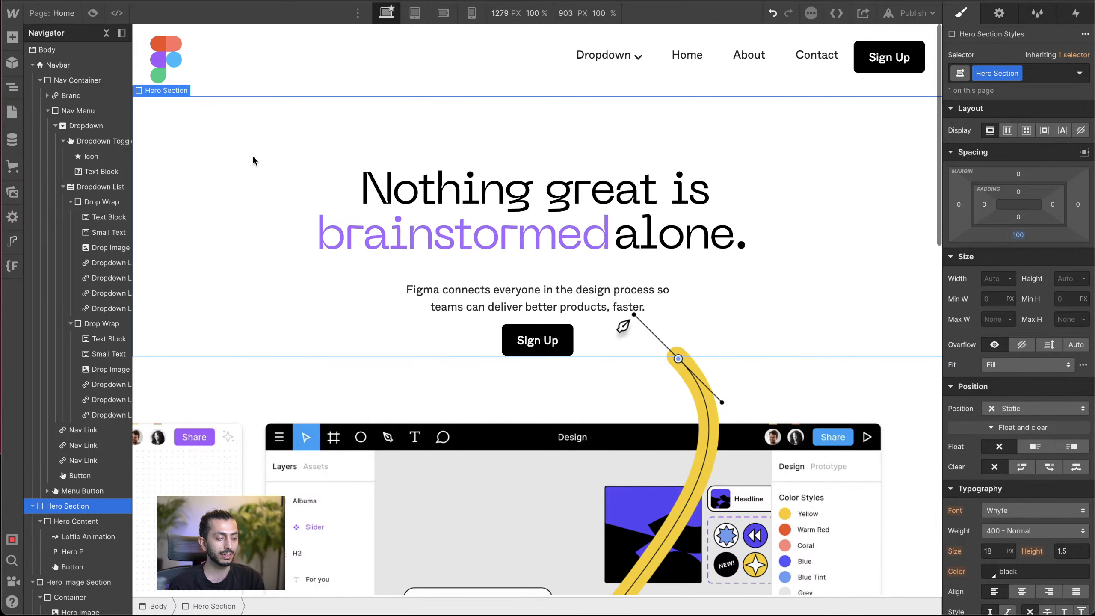
scroll(253, 160, "down", 3)
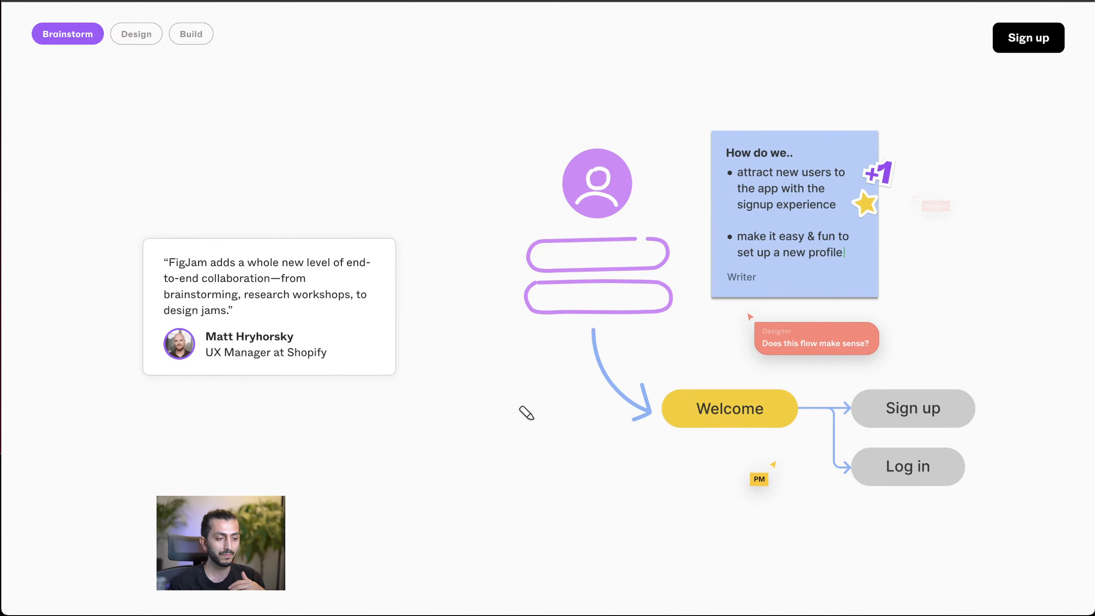
Step: Review the live Figma page from the Brainstorm section through the Build section down to the Community area
scroll(416, 161, "down", 10)
scroll(415, 159, "down", 10)
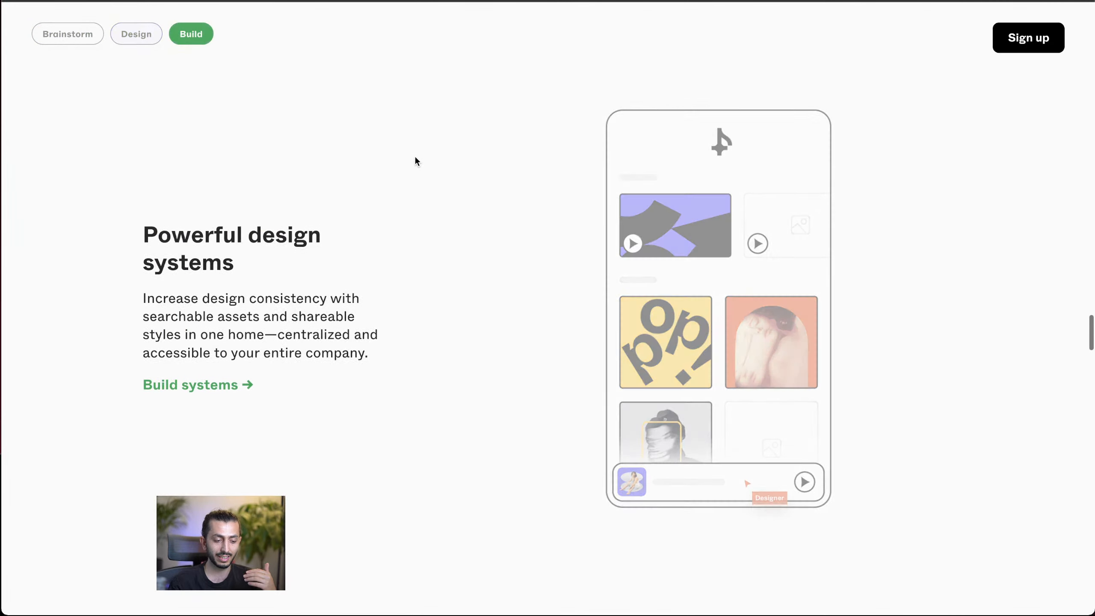
scroll(416, 161, "down", 10)
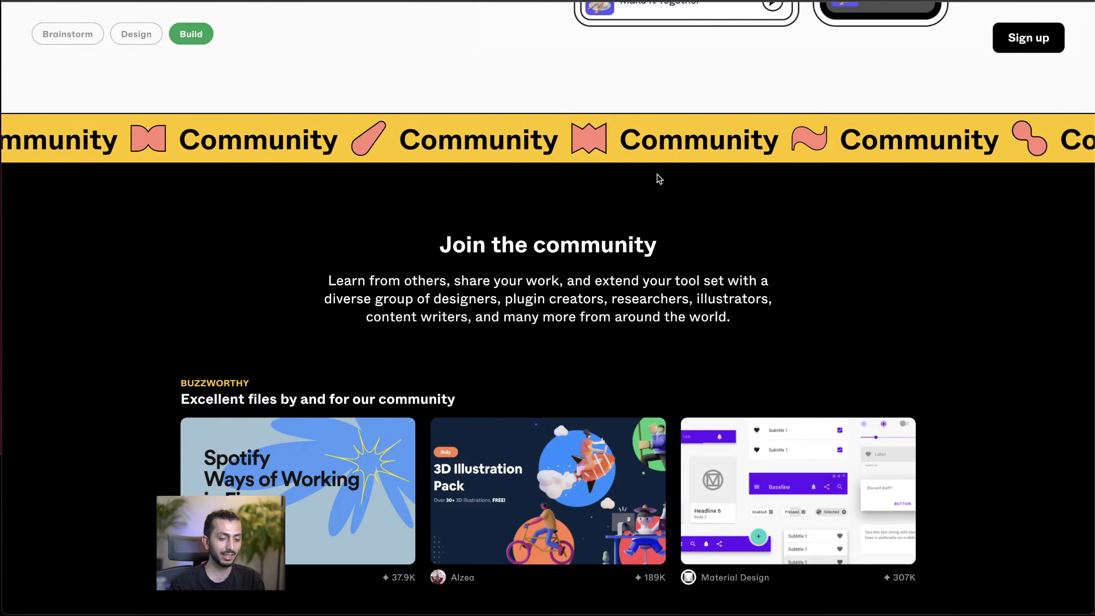
Step: Examine the moving yellow Community banner on the live page, and view the remaining sections down to the "Try Figma for free" form
scroll(656, 177, "down", 2)
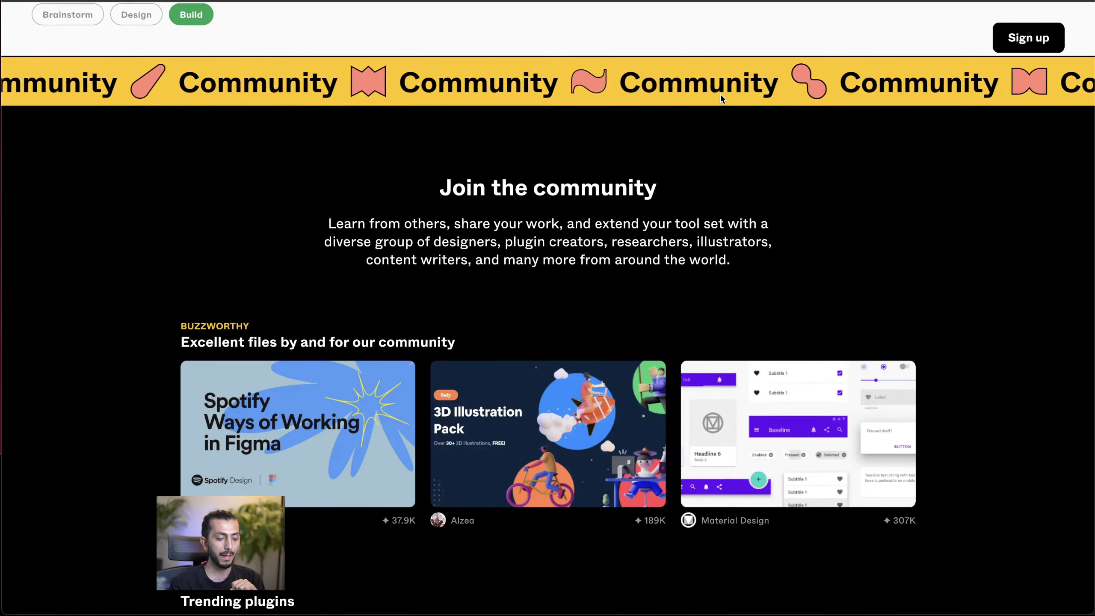
scroll(720, 94, "down", 10)
scroll(722, 100, "up", 10)
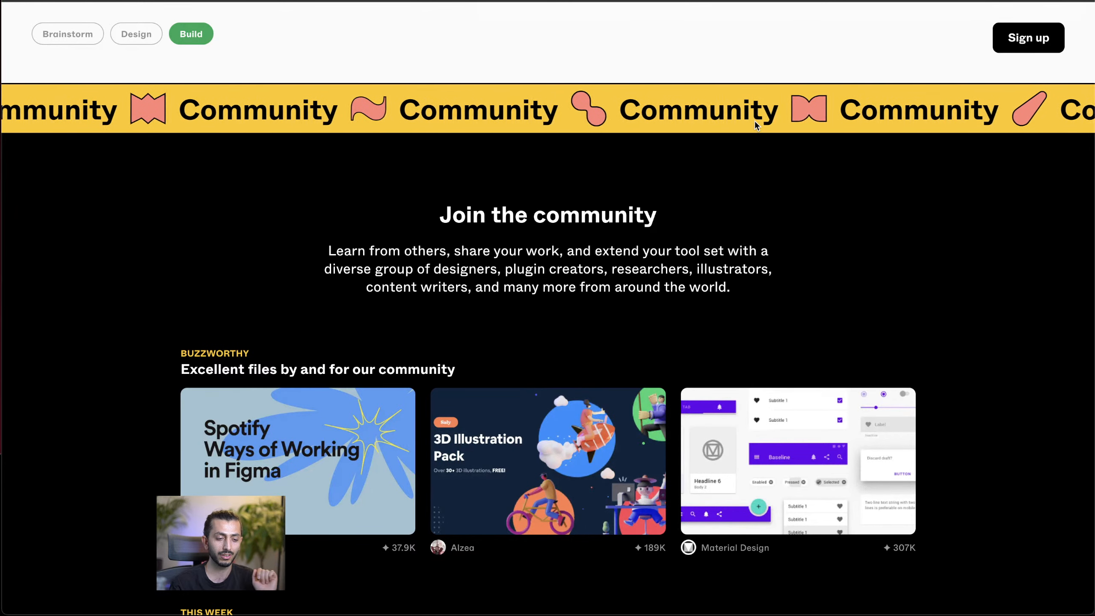
scroll(755, 122, "down", 1)
scroll(759, 125, "up", 1)
scroll(750, 159, "down", 5)
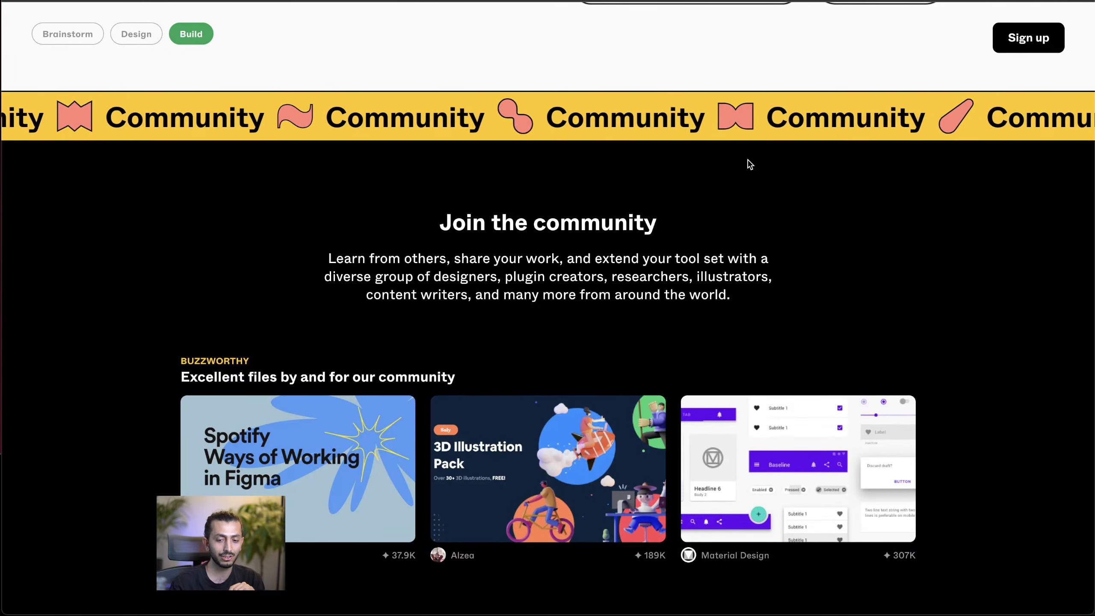
scroll(748, 160, "down", 20)
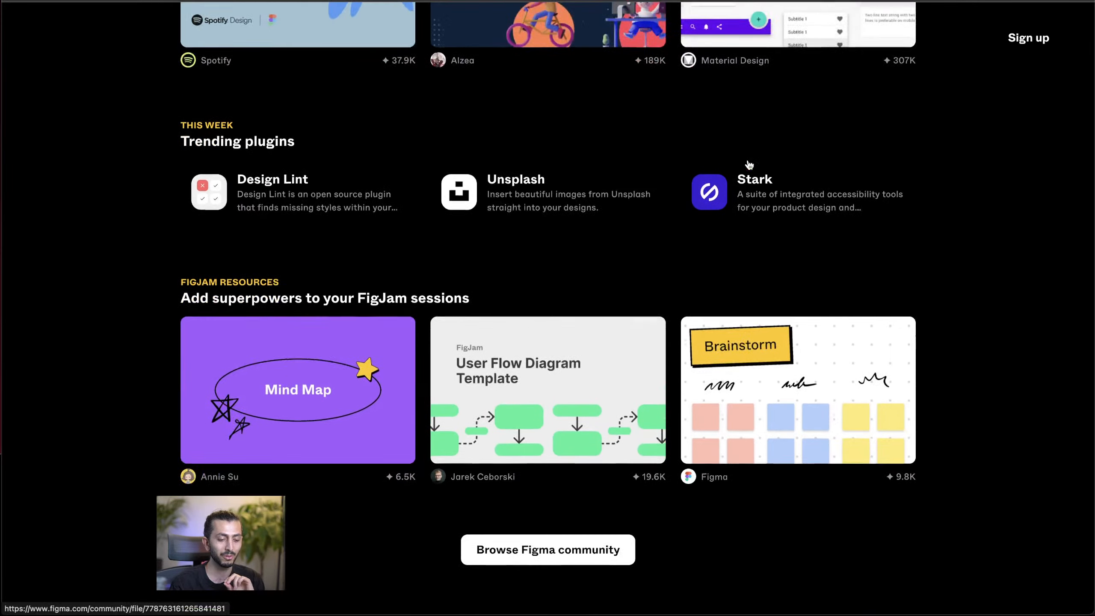
scroll(749, 162, "down", 8)
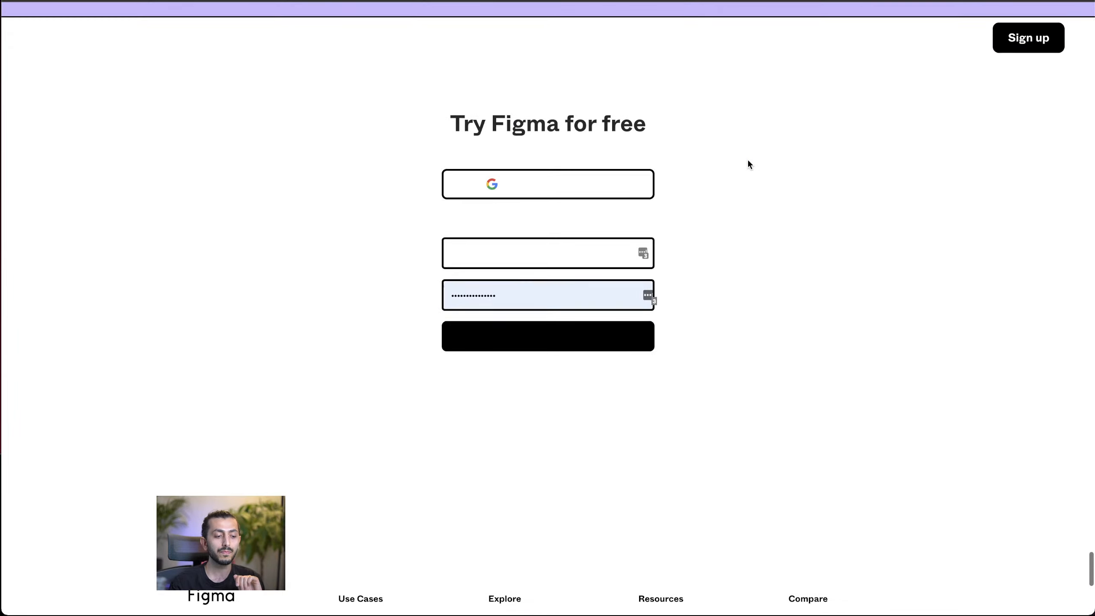
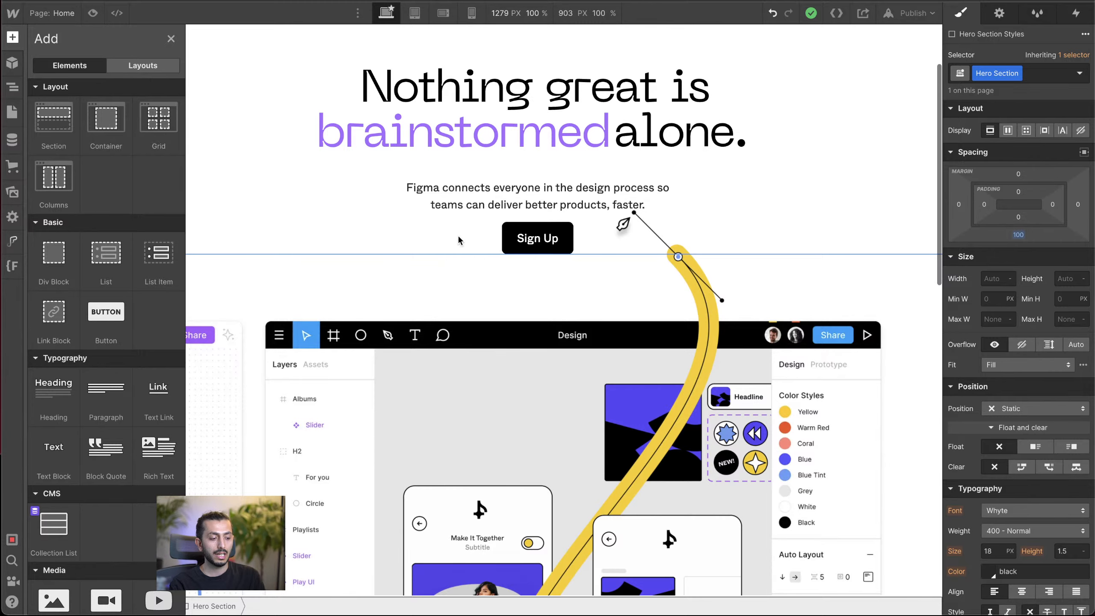
Step: Change the layout of the Content Wrapper in the Logos Section from flex to grid
scroll(458, 235, "down", 10)
left_click(477, 273)
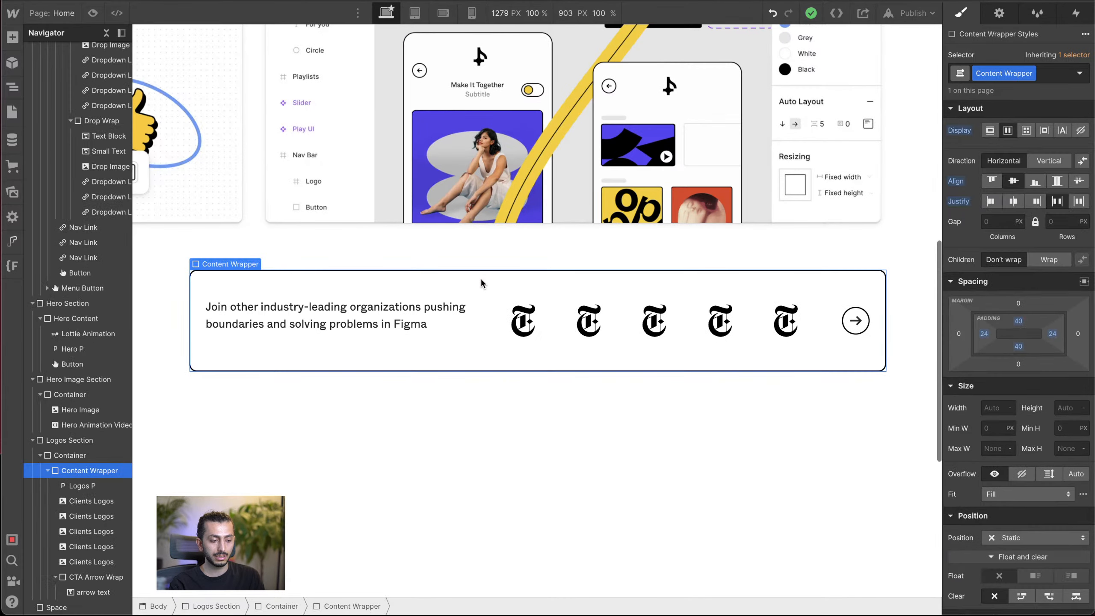
left_click(1027, 130)
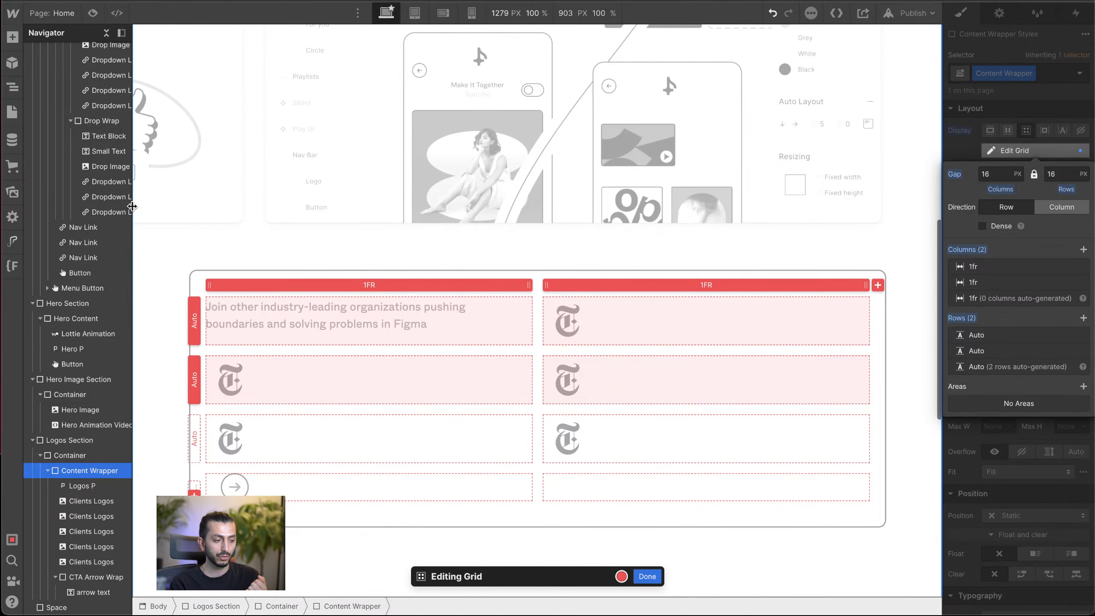
Step: Add a Container at the top of the Body, and collapse the Navbar, Hero Section, Hero Image Section and Logos Section in the element tree
left_click(12, 37)
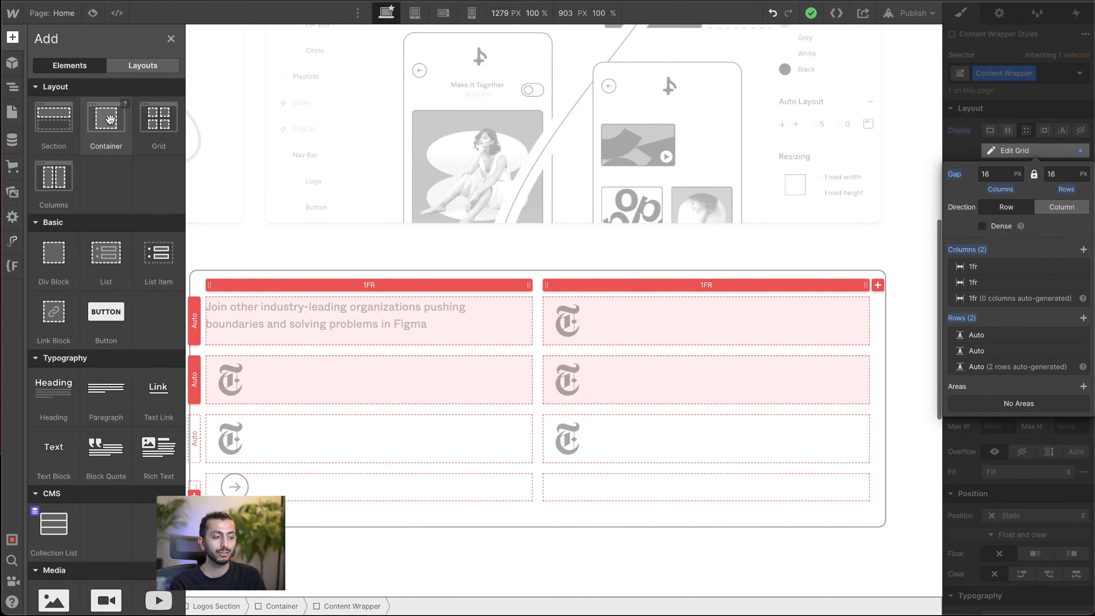
left_click_drag(111, 119, 38, 71)
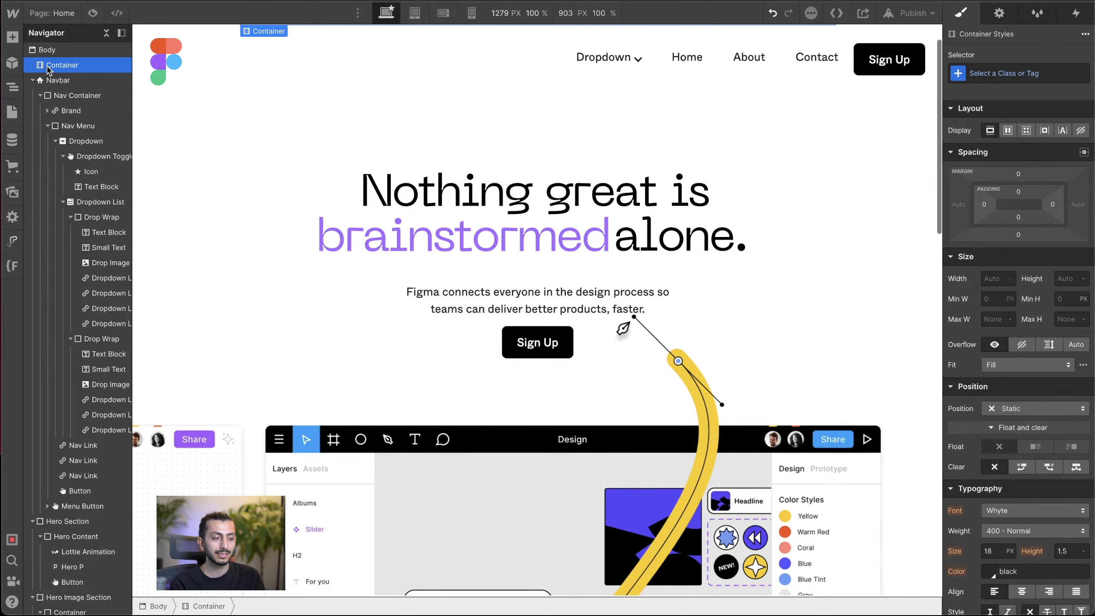
left_click(33, 80)
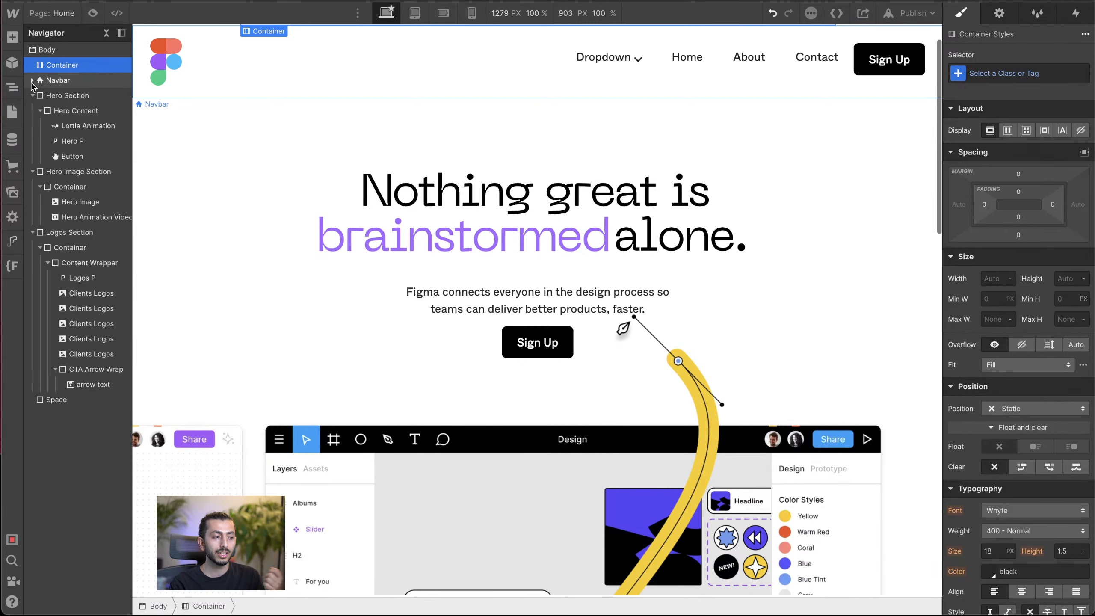
left_click(32, 95)
left_click(32, 110)
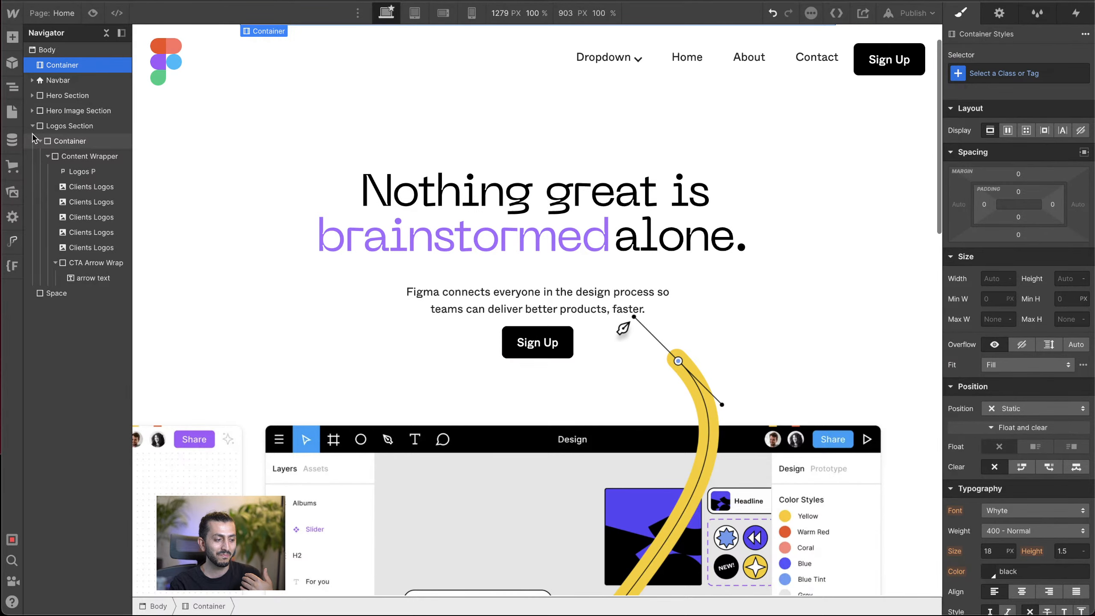
left_click(32, 126)
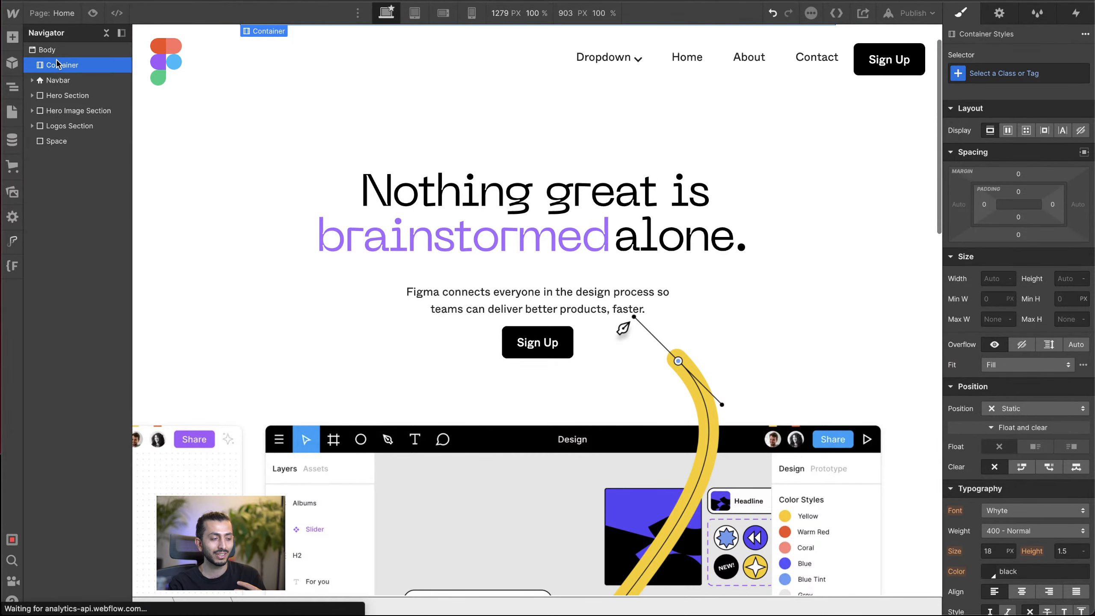
Step: Add two Section elements directly below the new Container and above the Navbar
key("a")
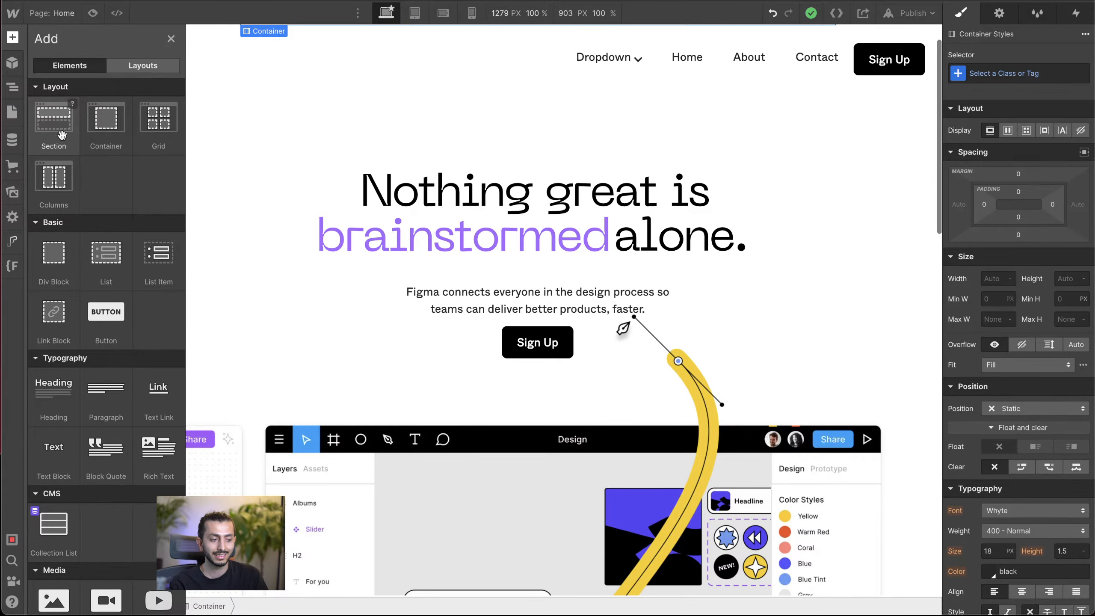
left_click_drag(58, 134, 72, 74)
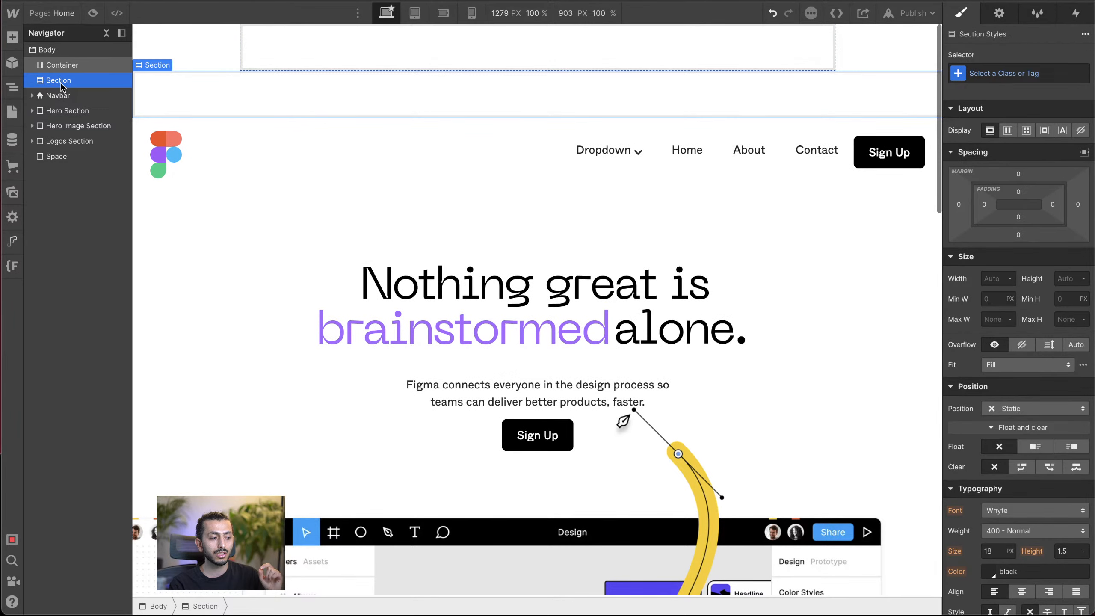
left_click(12, 36)
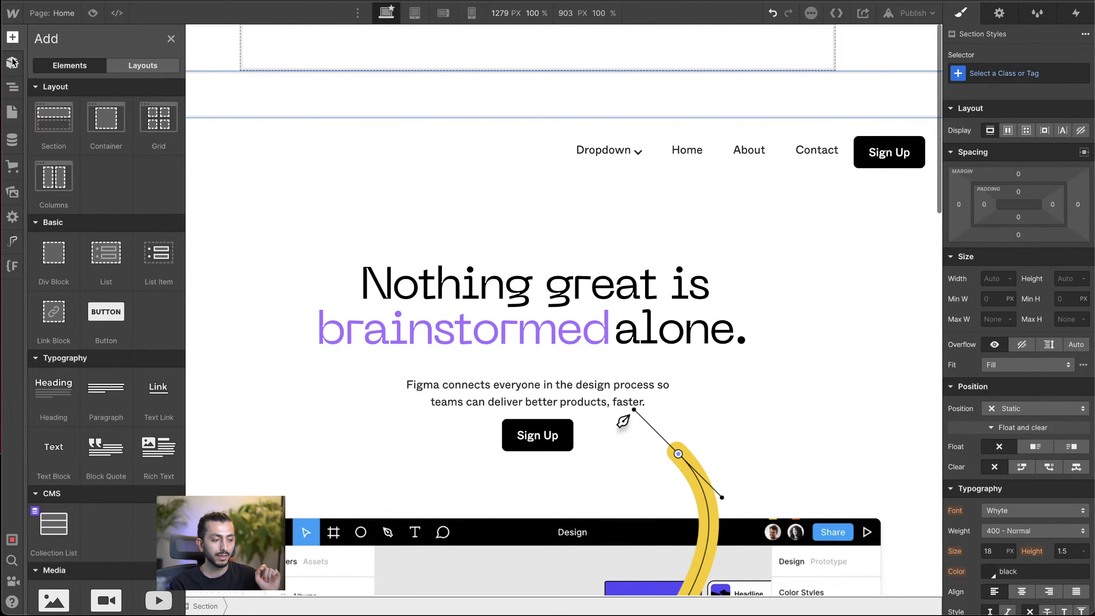
left_click_drag(47, 129, 59, 97)
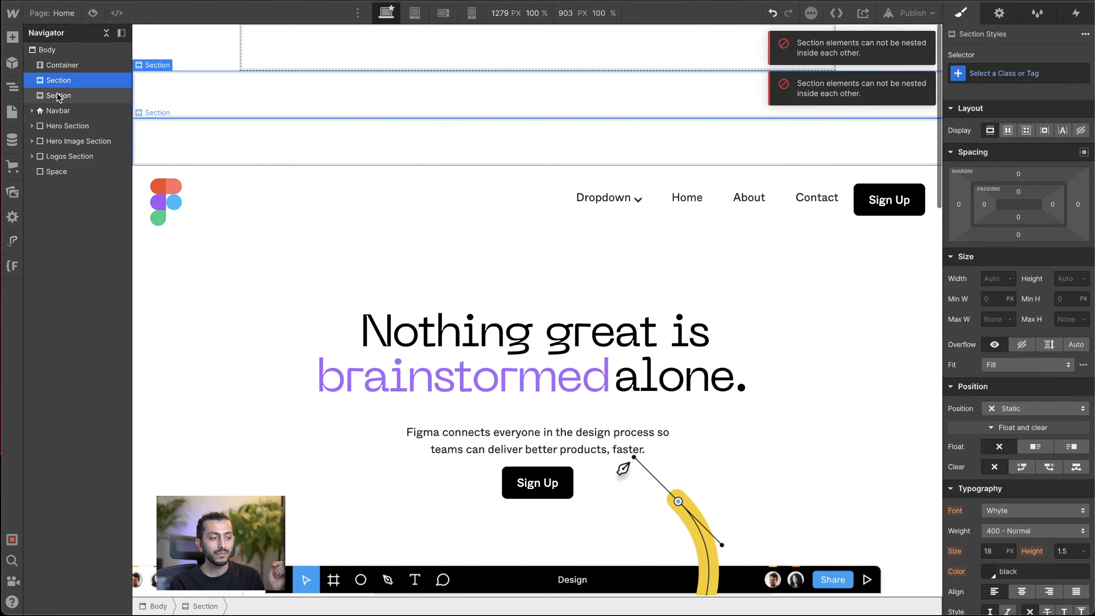
Step: Compare the new Container and the two empty Section elements by selecting each in turn
left_click(73, 67)
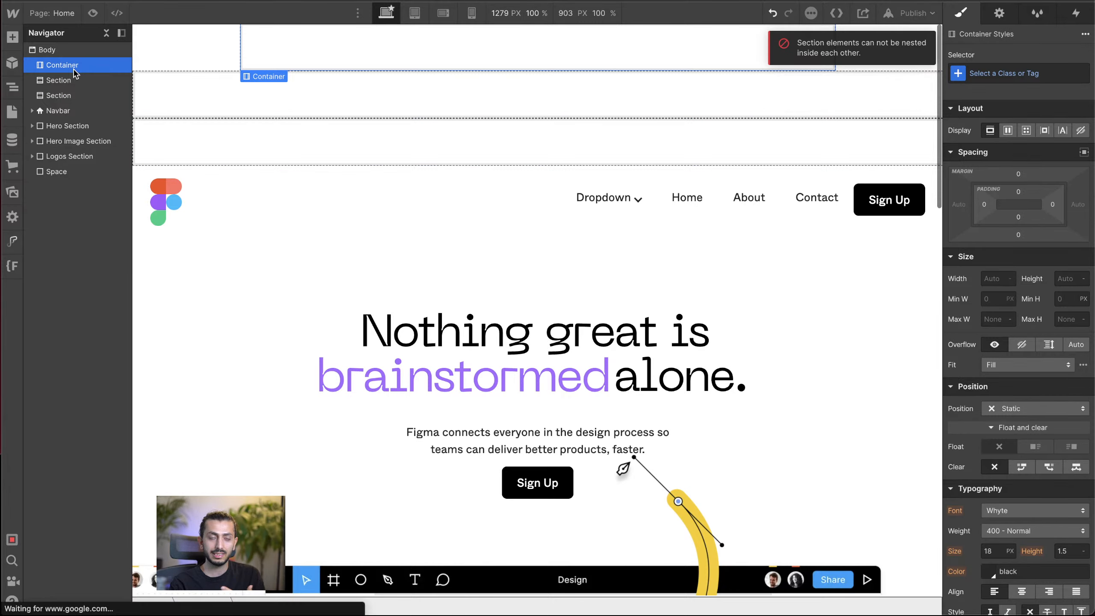
left_click(63, 84)
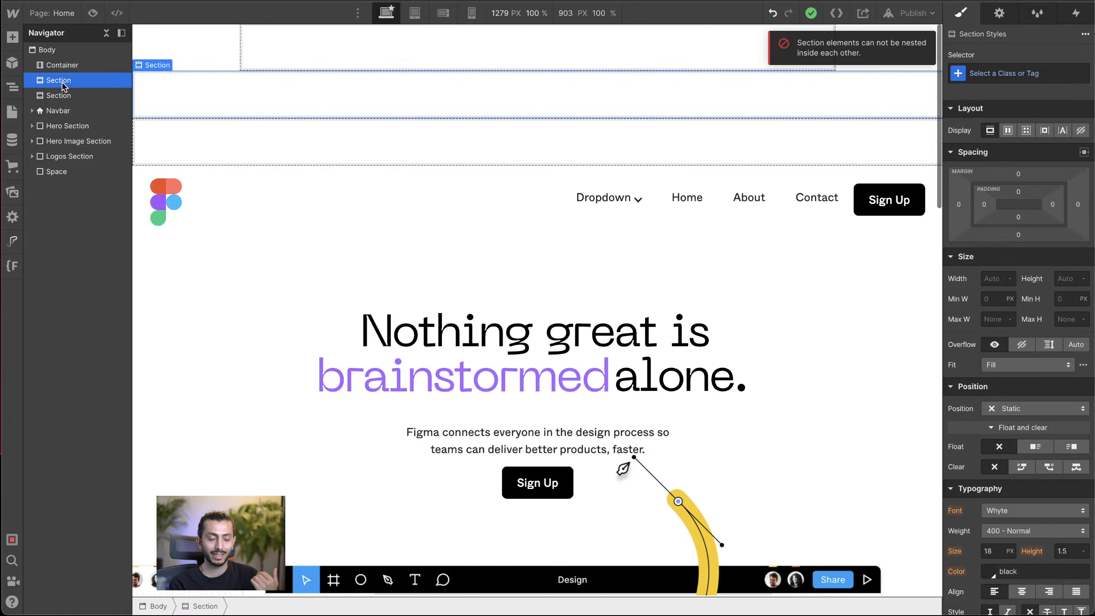
left_click(62, 100)
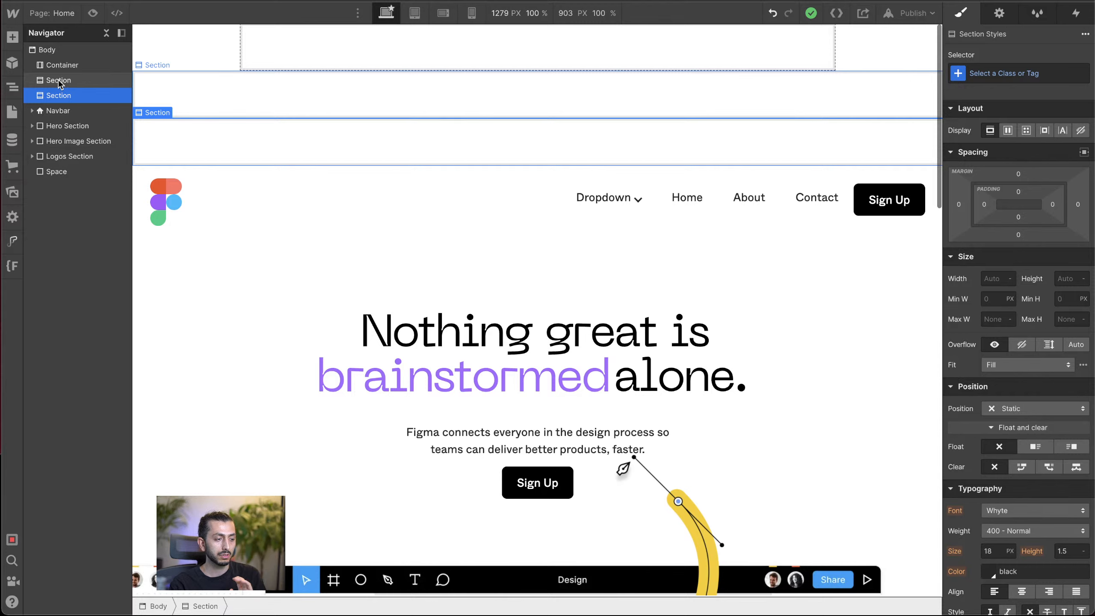
left_click(12, 36)
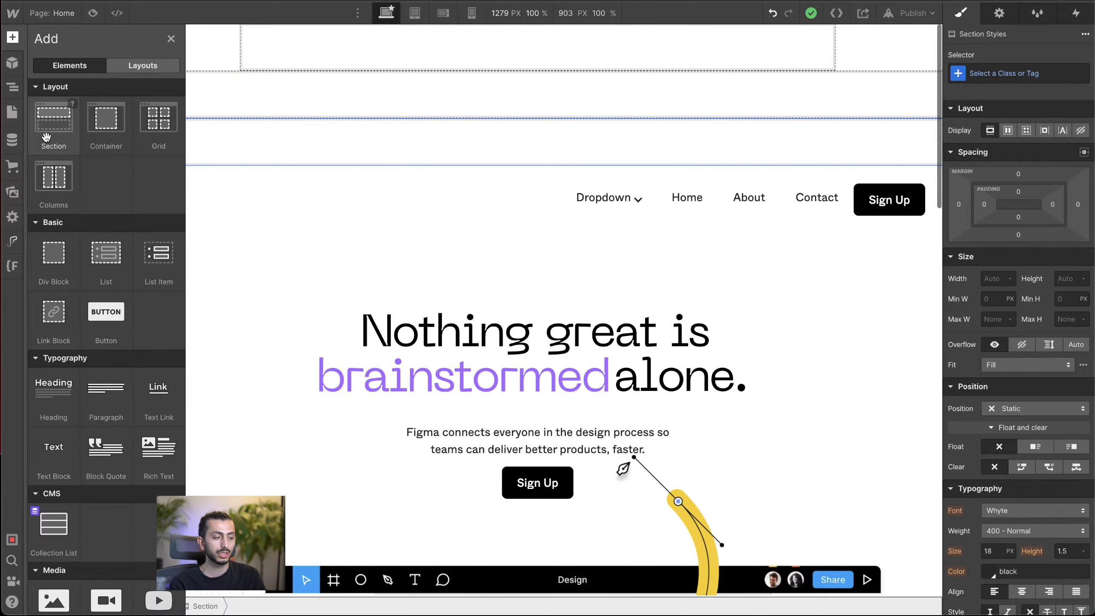
key("z")
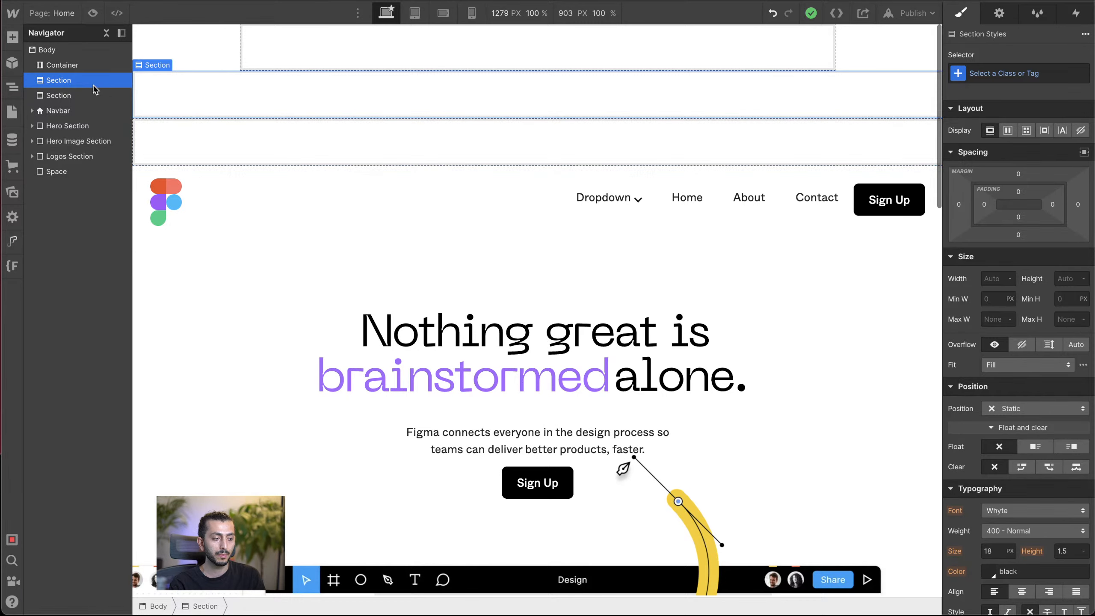
Step: Try the Section HTML tag on the first new Section element, and set its tag back to Div
left_click(999, 15)
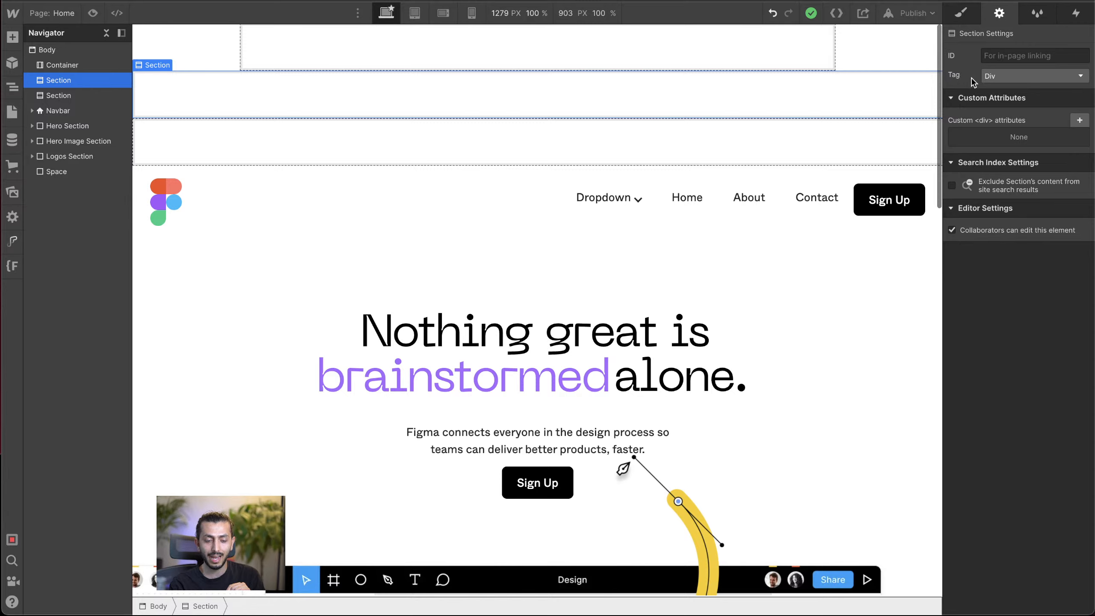
left_click(996, 77)
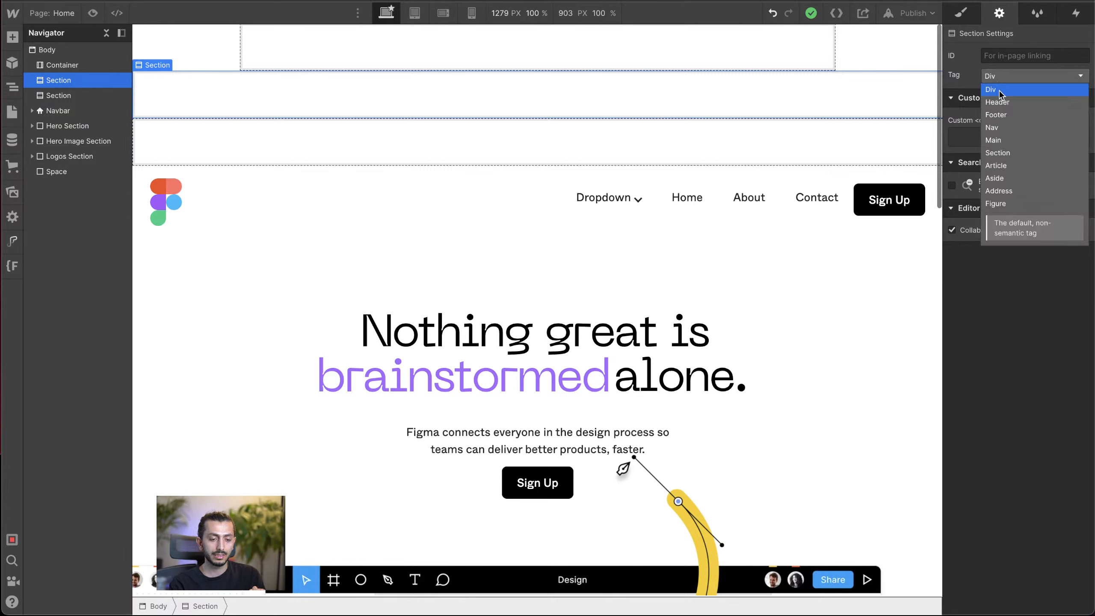
left_click(1010, 152)
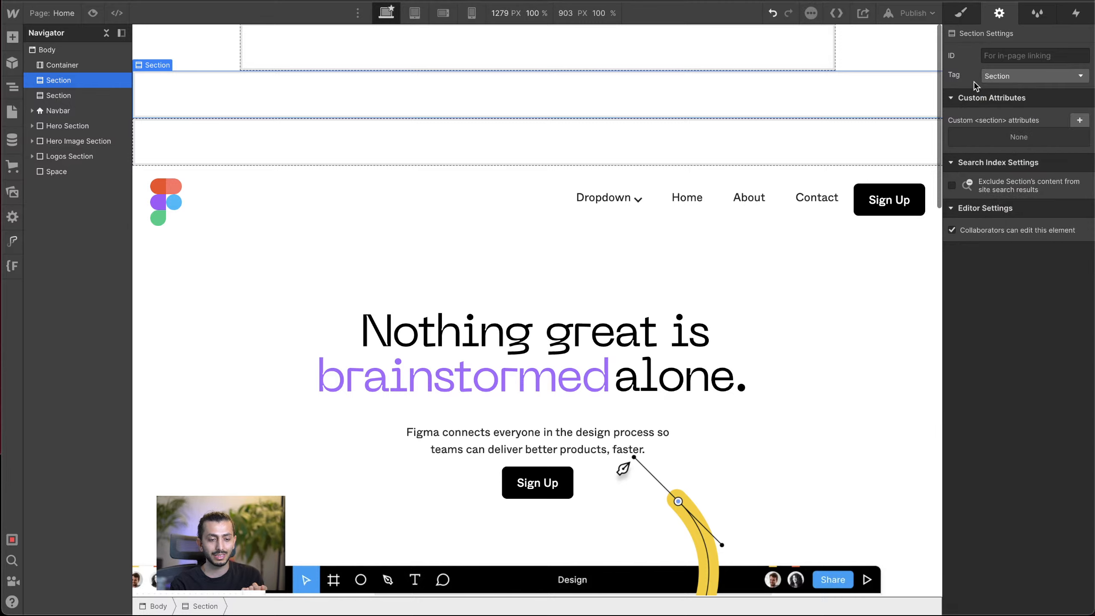
left_click(999, 79)
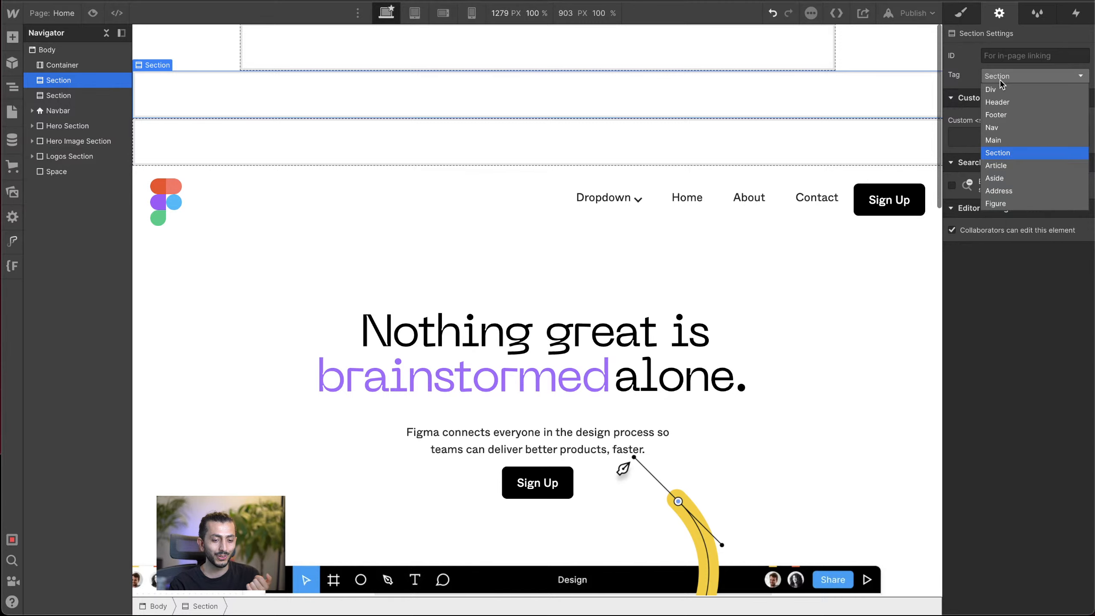
left_click(988, 86)
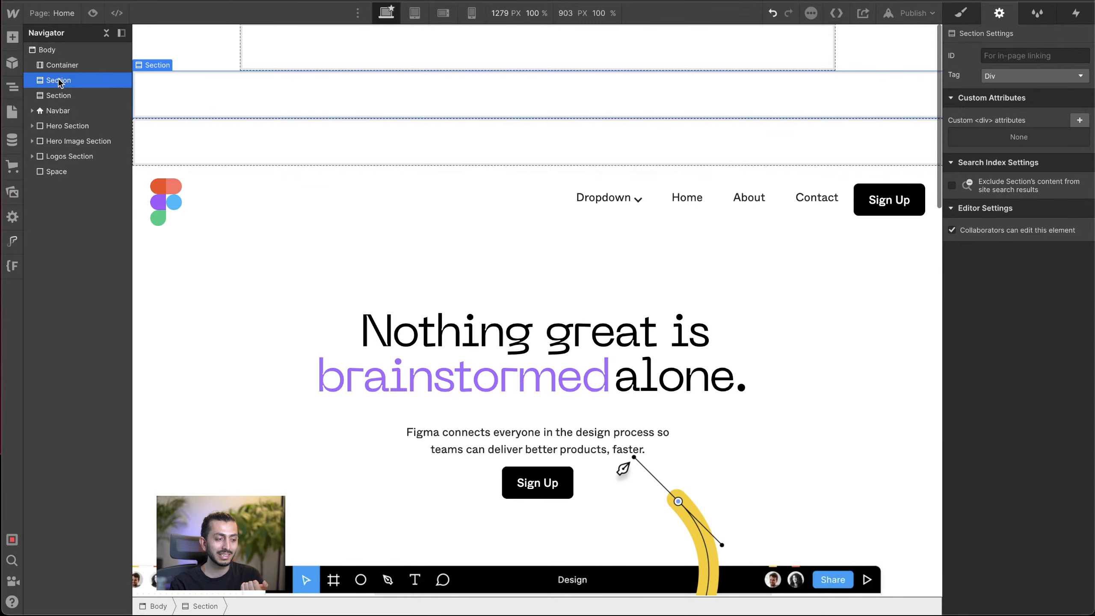
left_click(58, 97)
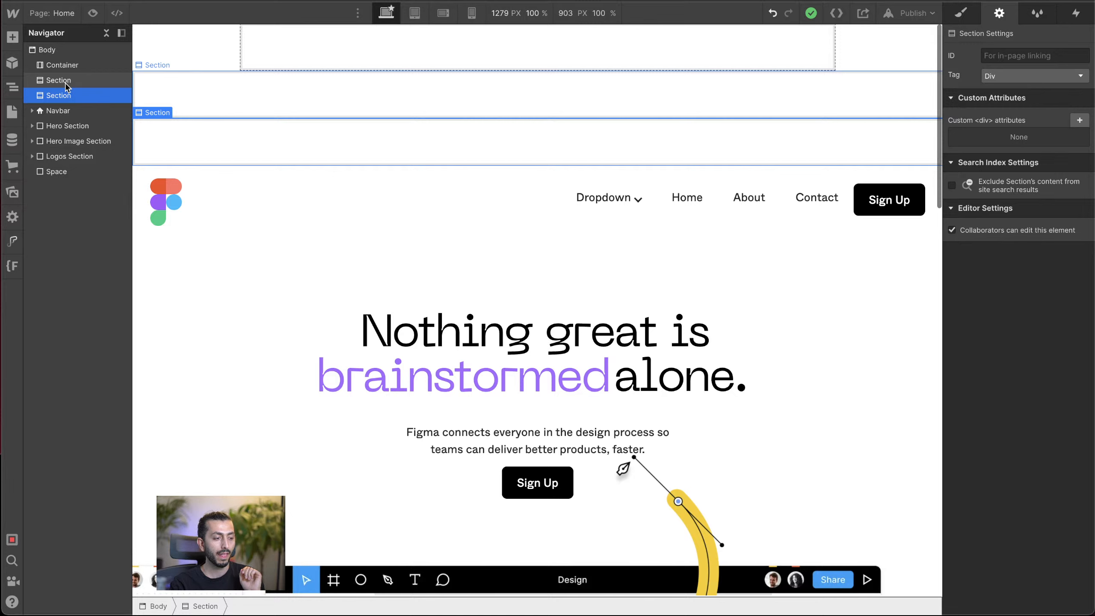
left_click(69, 83)
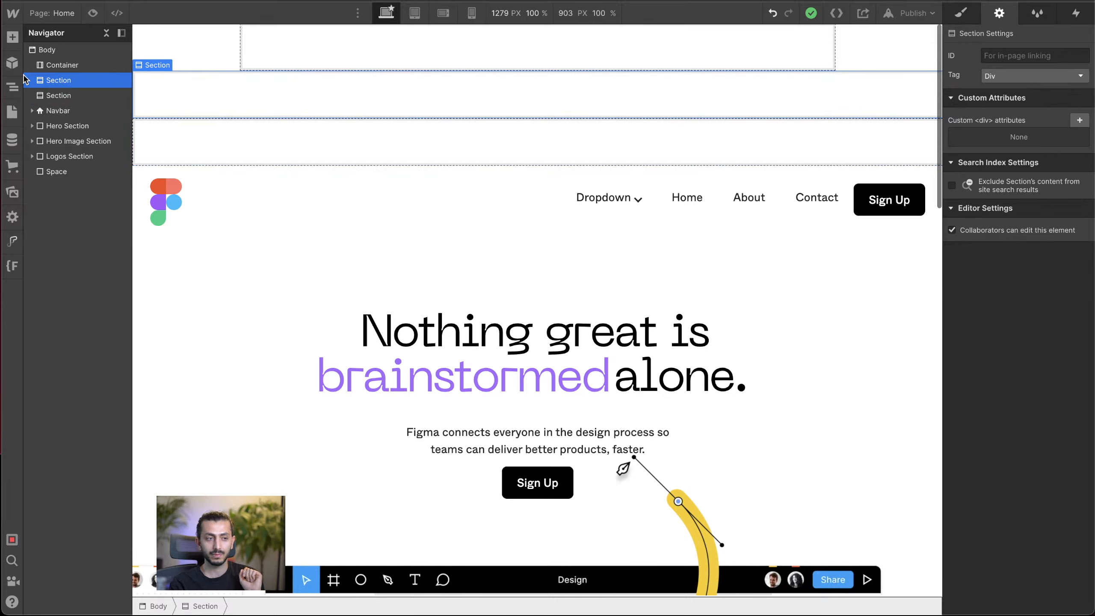
left_click(12, 37)
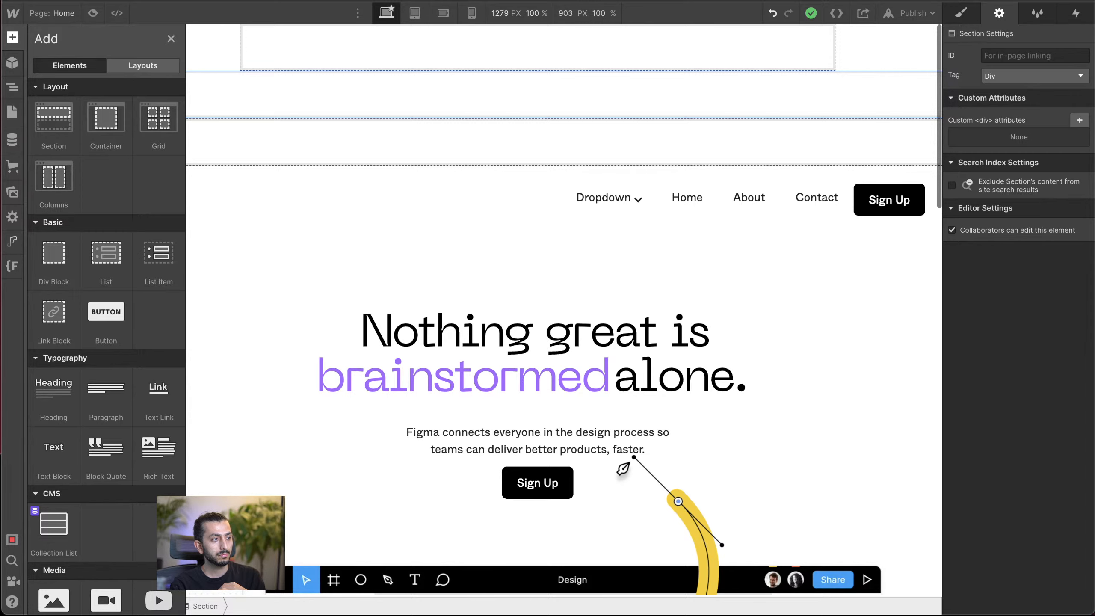
Step: Switch to the live Figma page and review it from the hero down to the "Explore ideas together" section
left_click(487, 343)
scroll(333, 346, "down", 5)
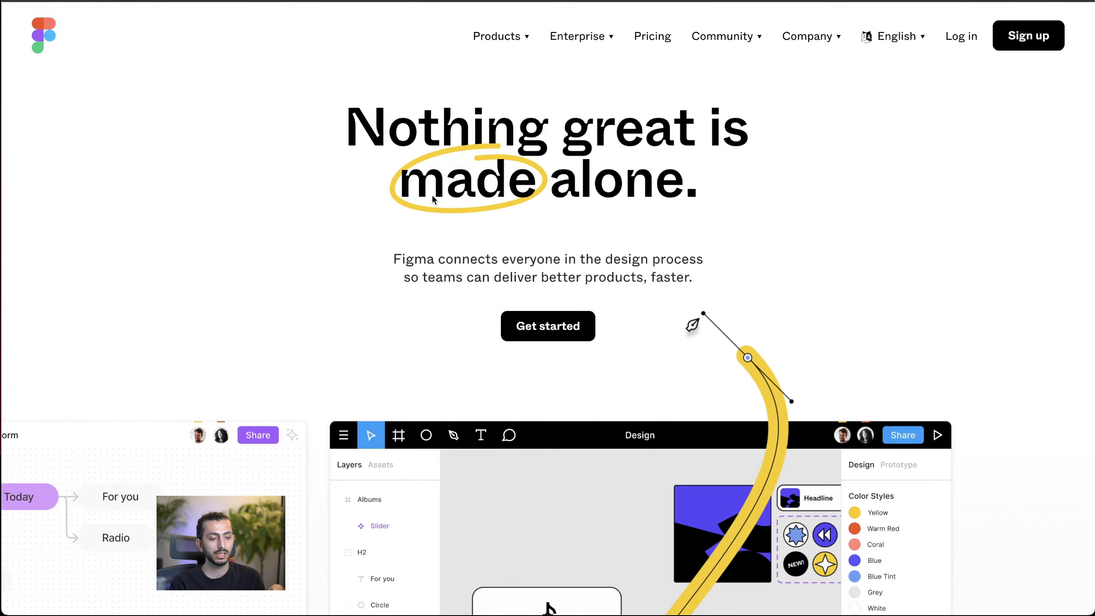
scroll(432, 195, "down", 8)
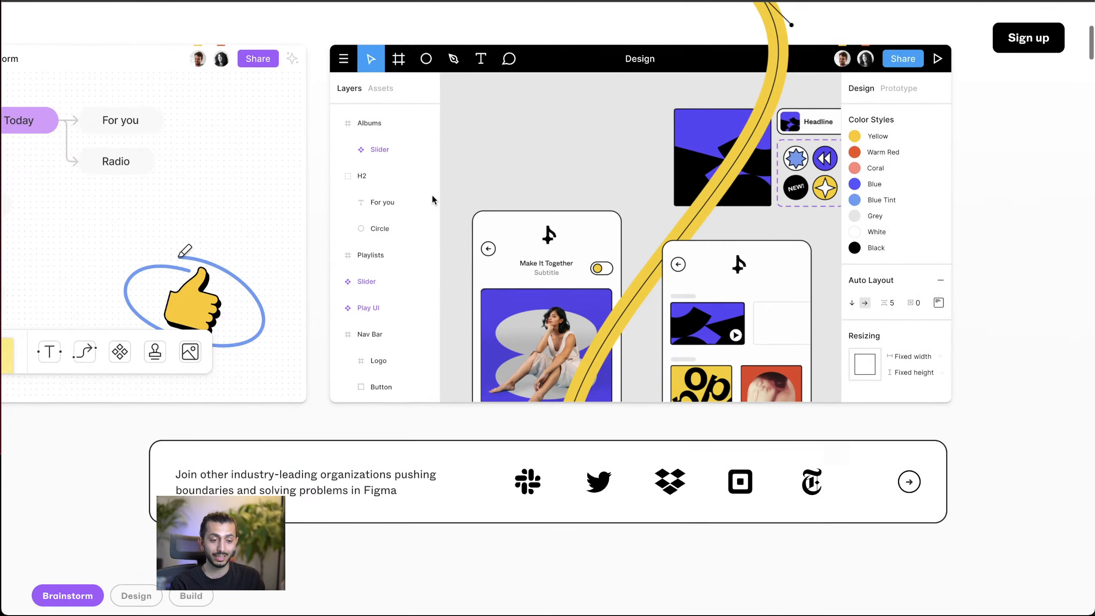
scroll(433, 197, "down", 9)
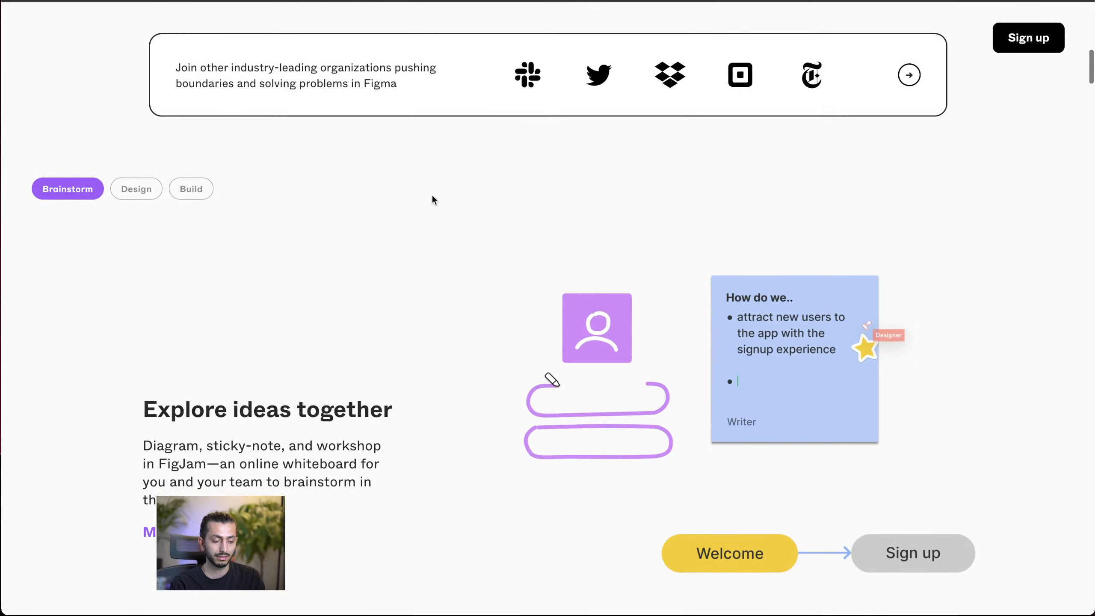
scroll(433, 199, "down", 2)
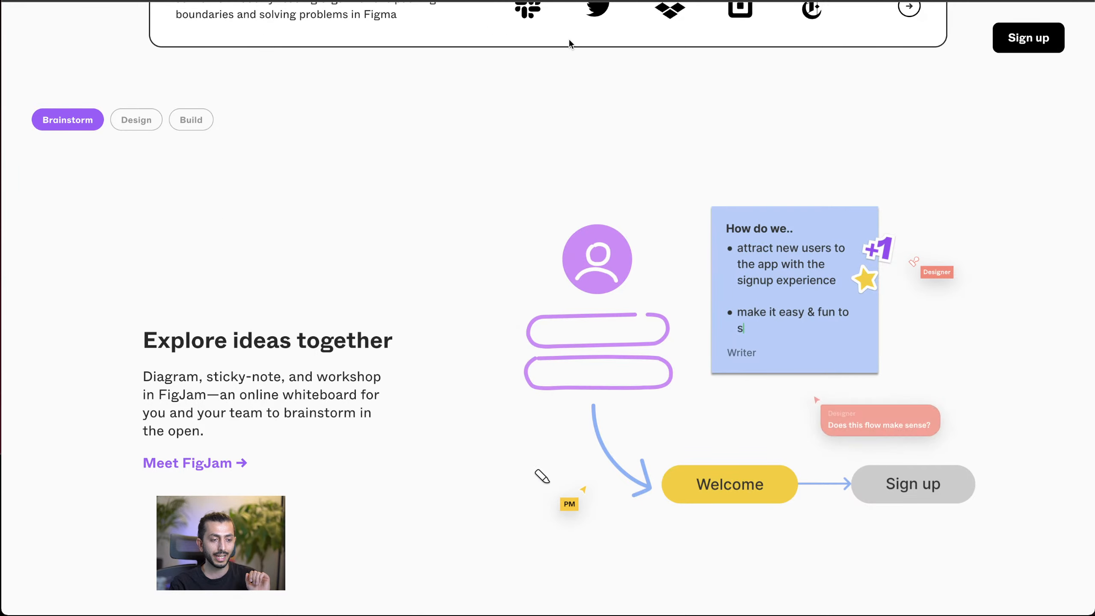
Step: Examine the live page's heading outline with HeadingsMap, jump to "Bring those ideas to life", and close the outline
left_click(621, 1)
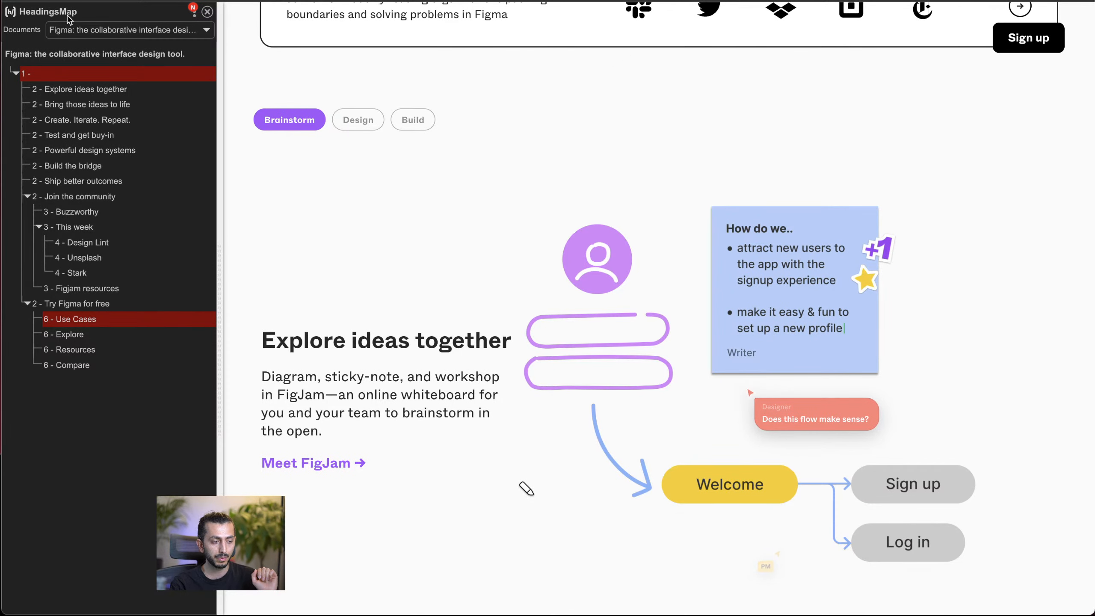
scroll(267, 240, "down", 3)
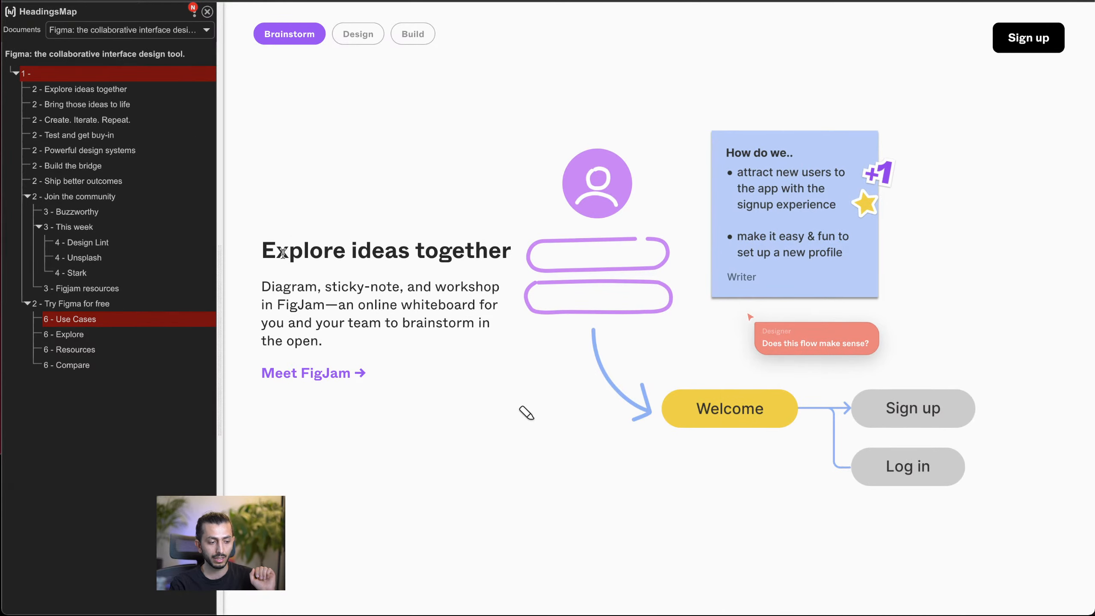
left_click(79, 104)
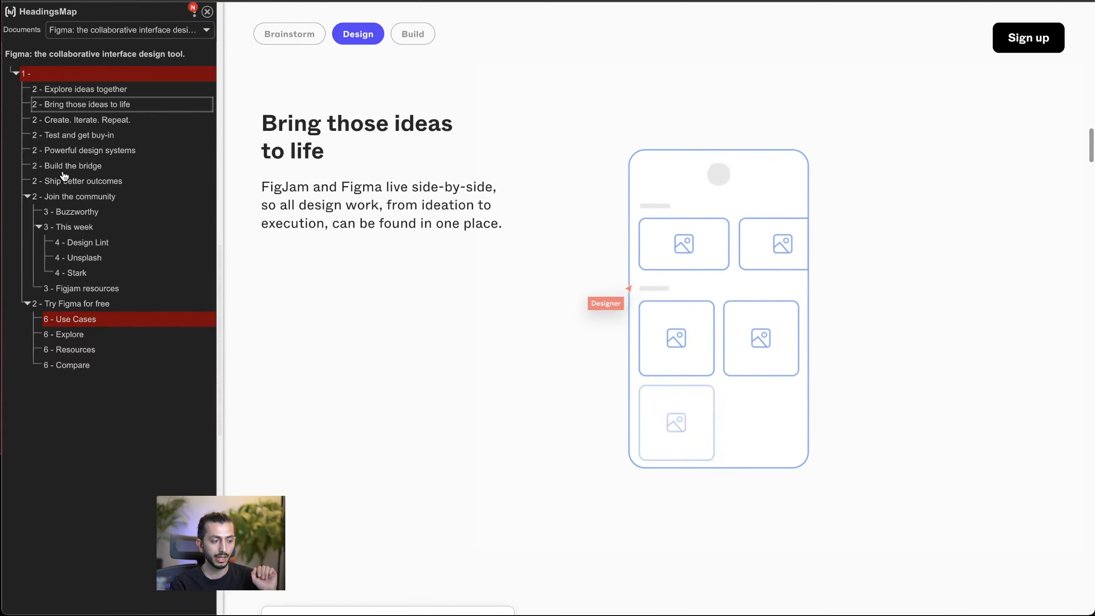
left_click(209, 13)
Step: Review the live page back up to the client logos banner, and return to Webflow to select the Hero Animation Video
scroll(308, 191, "up", 8)
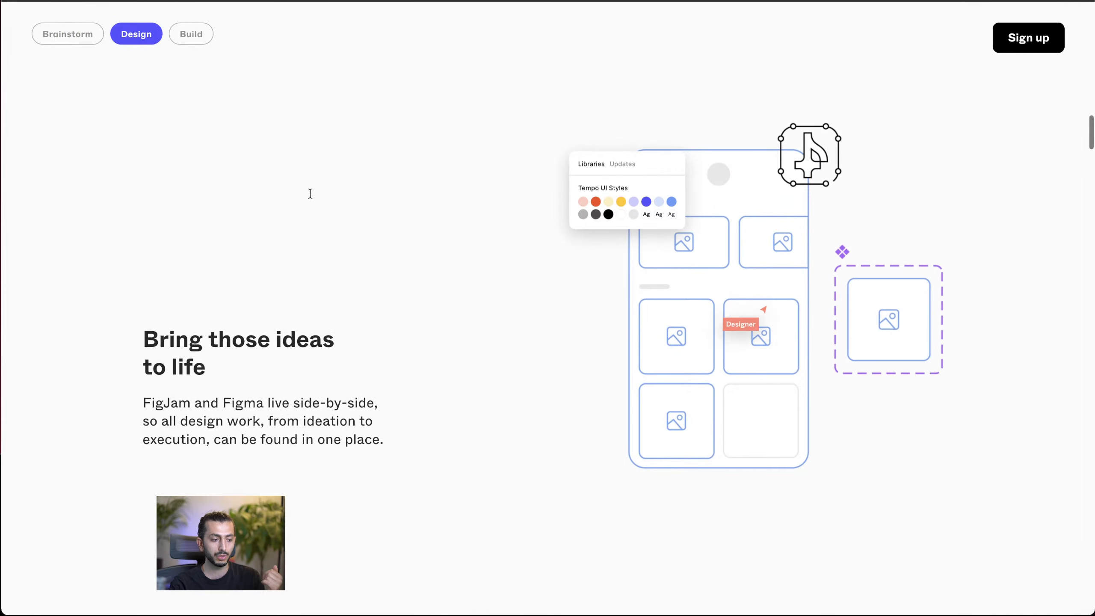
scroll(272, 358, "up", 10)
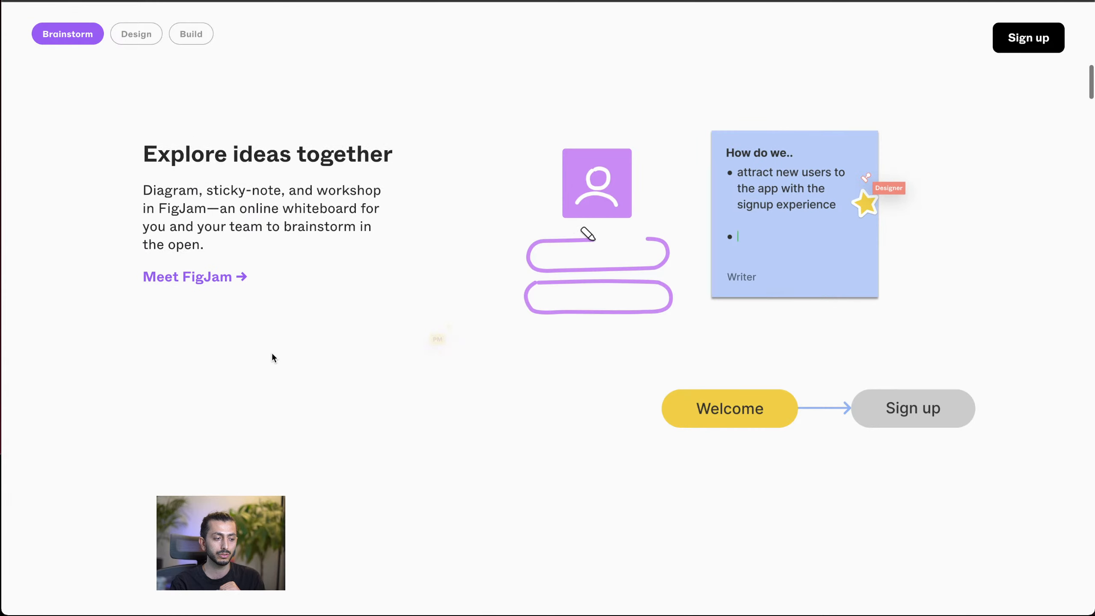
scroll(272, 353, "up", 6)
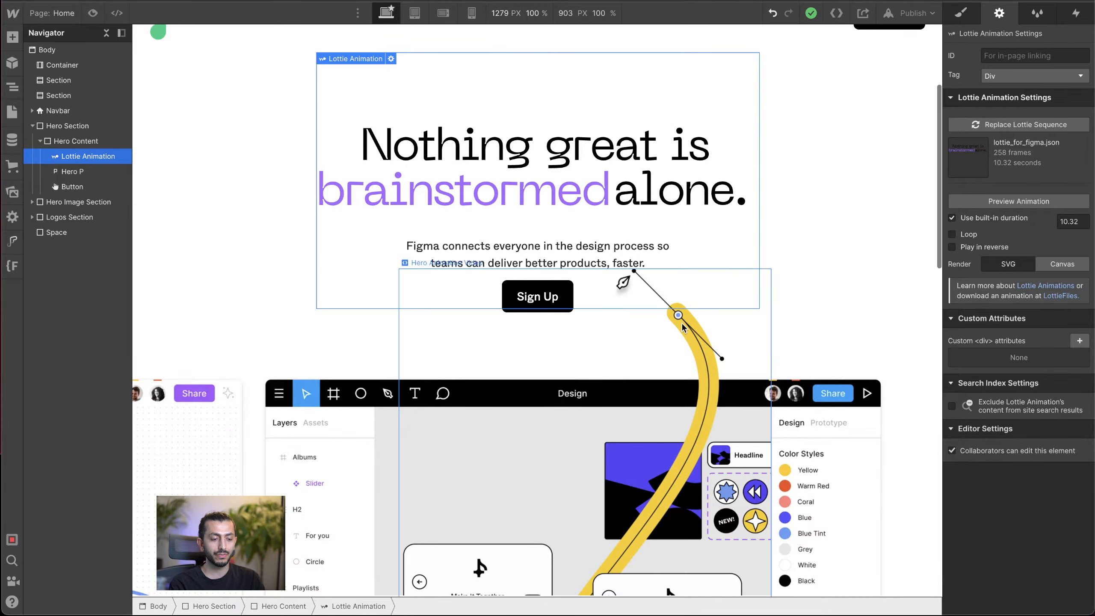
left_click(748, 305)
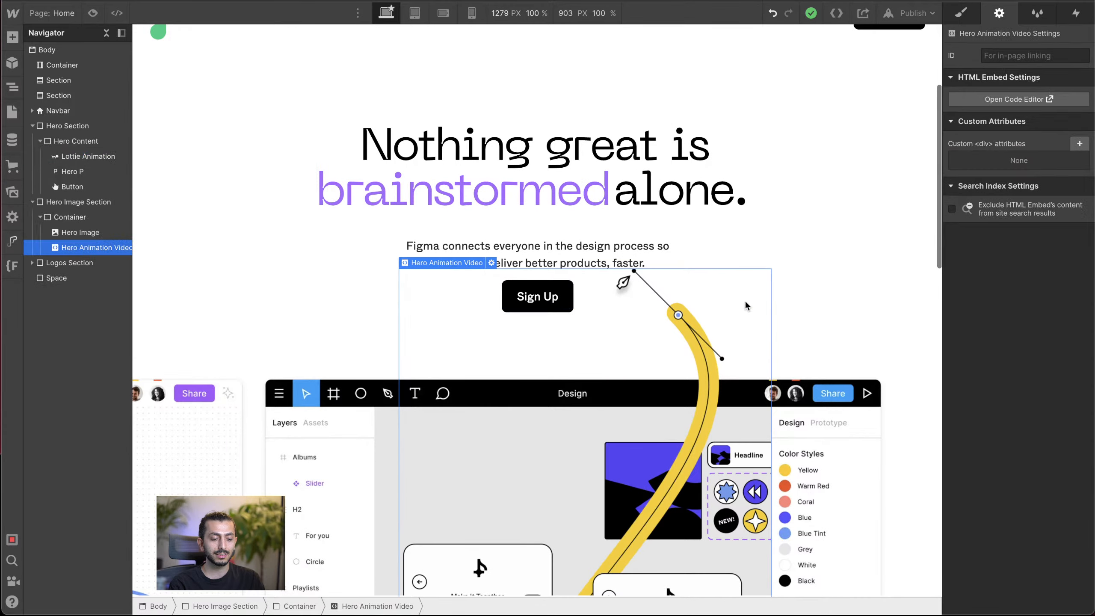
Step: Compare flex and grid display on the Logos Section's Content Wrapper, and leave it on flex
scroll(747, 306, "down", 10)
left_click(797, 274)
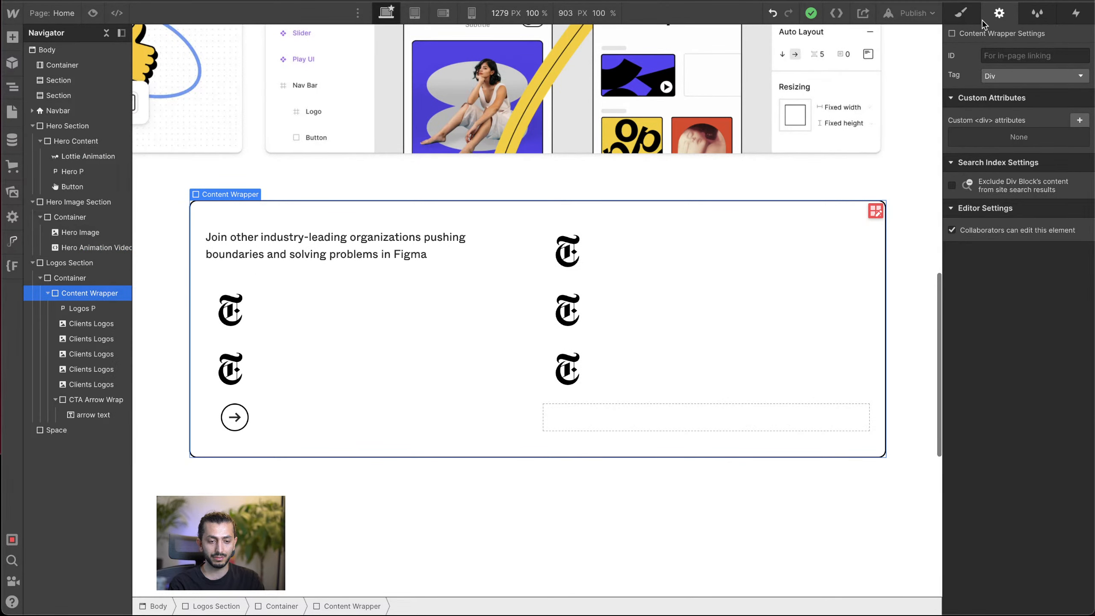
left_click(968, 15)
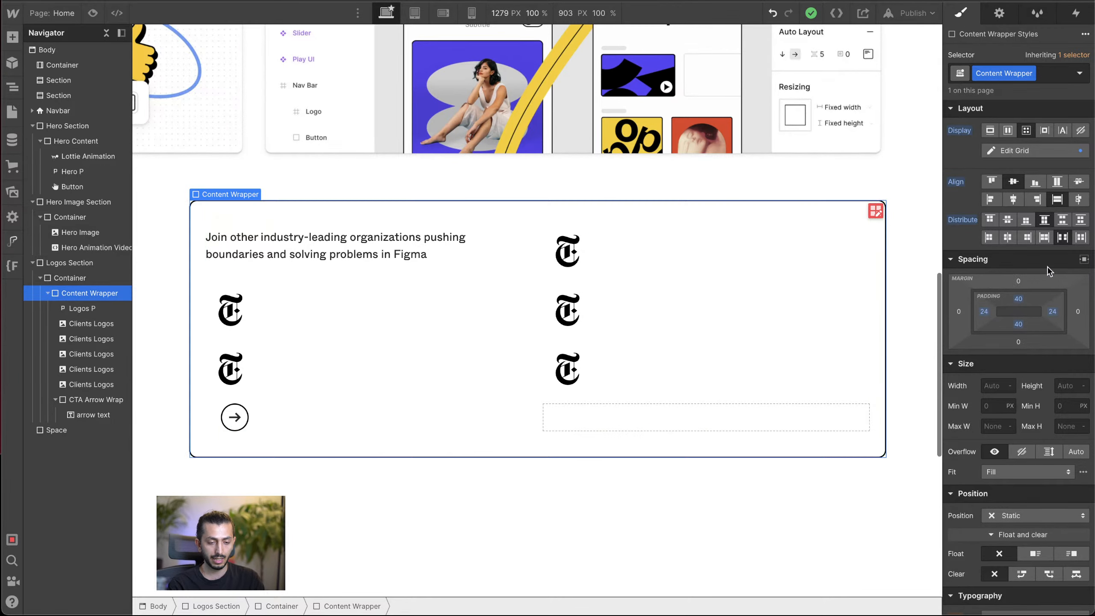
left_click(1008, 130)
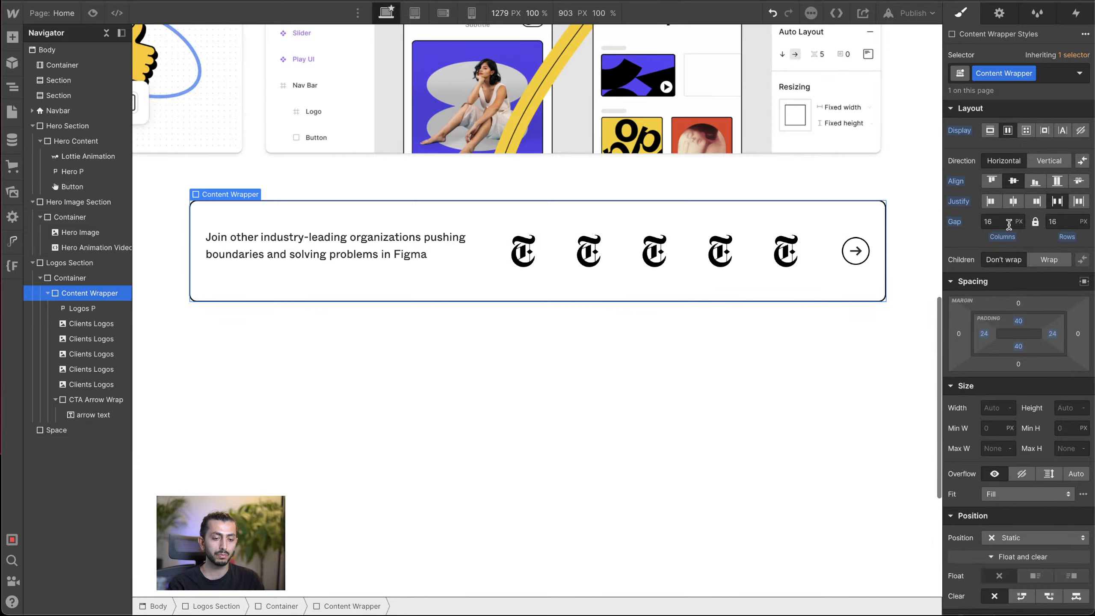
left_click(1027, 131)
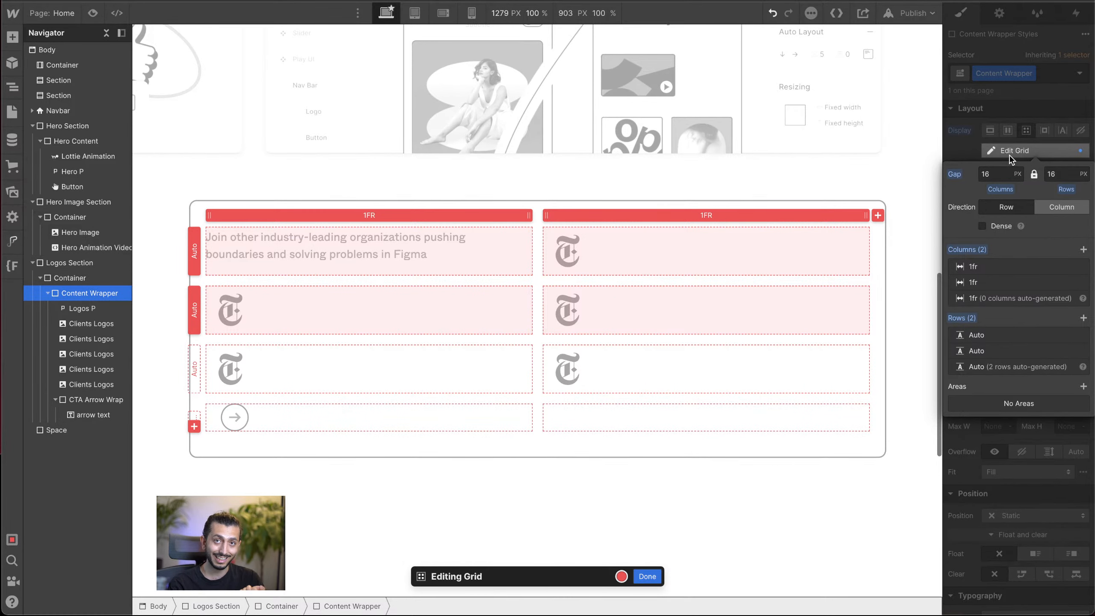
left_click(1017, 134)
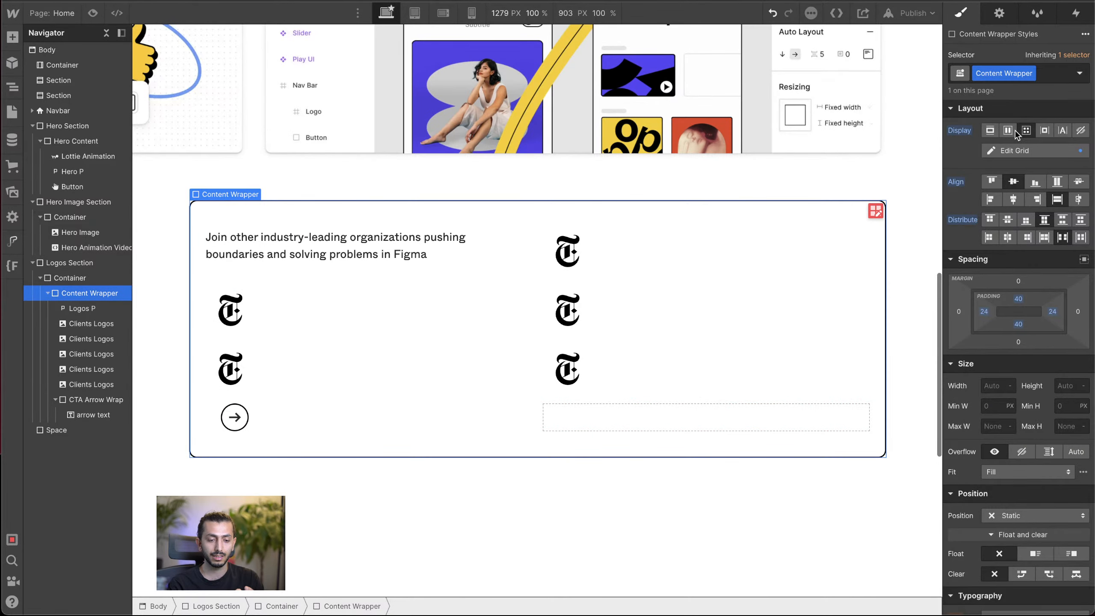
left_click(1016, 132)
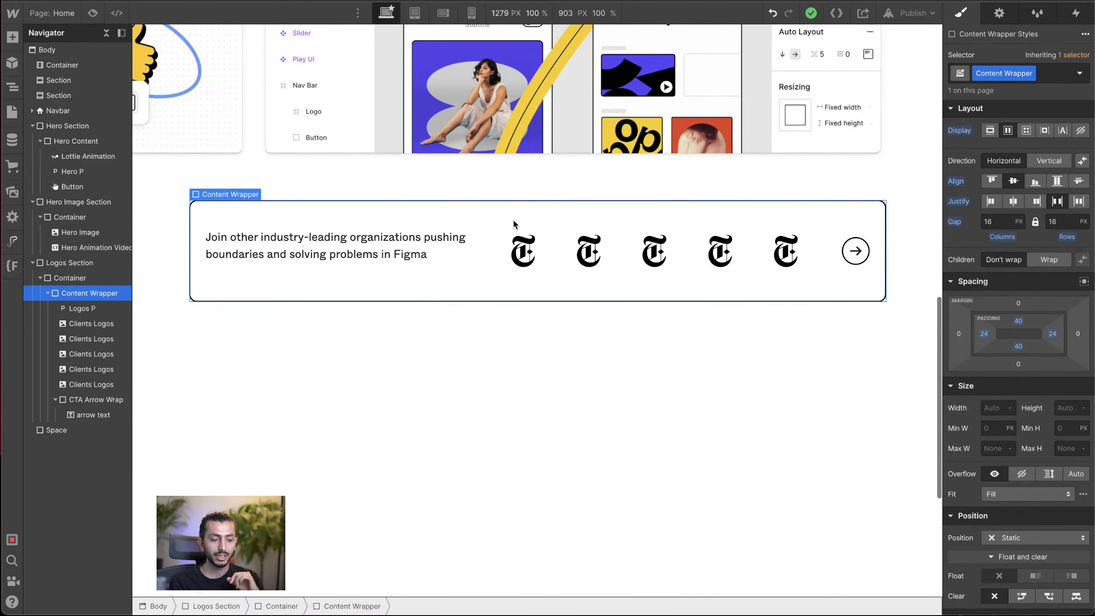
Step: Try vertical flex direction on the Content Wrapper, switch it to grid display and add a third 1FR column
left_click(1040, 159)
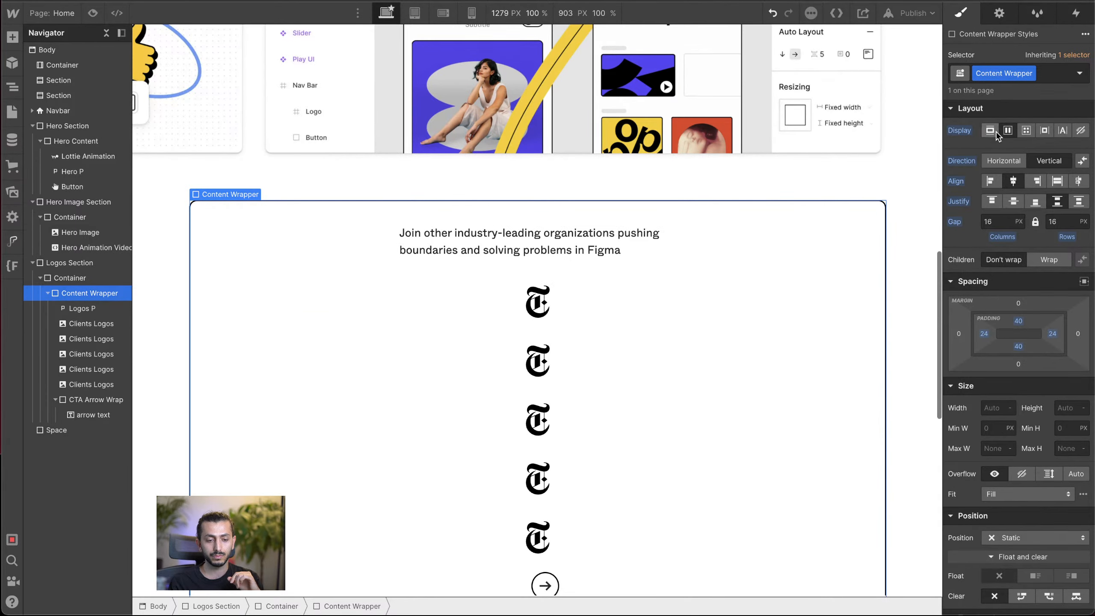
left_click(1007, 132)
left_click(1022, 131)
left_click(1017, 148)
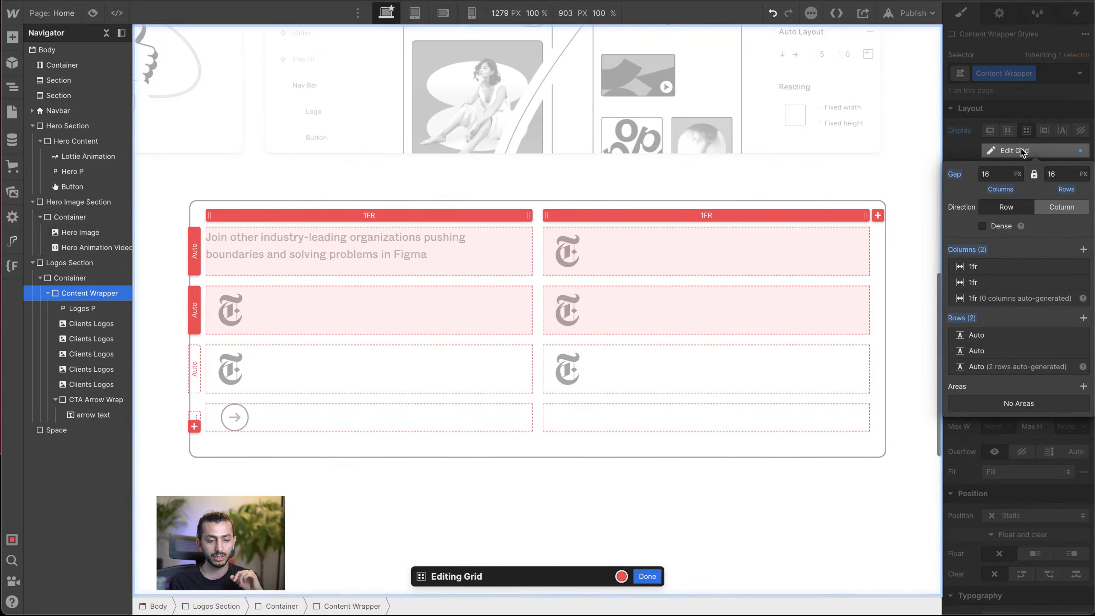
left_click(878, 215)
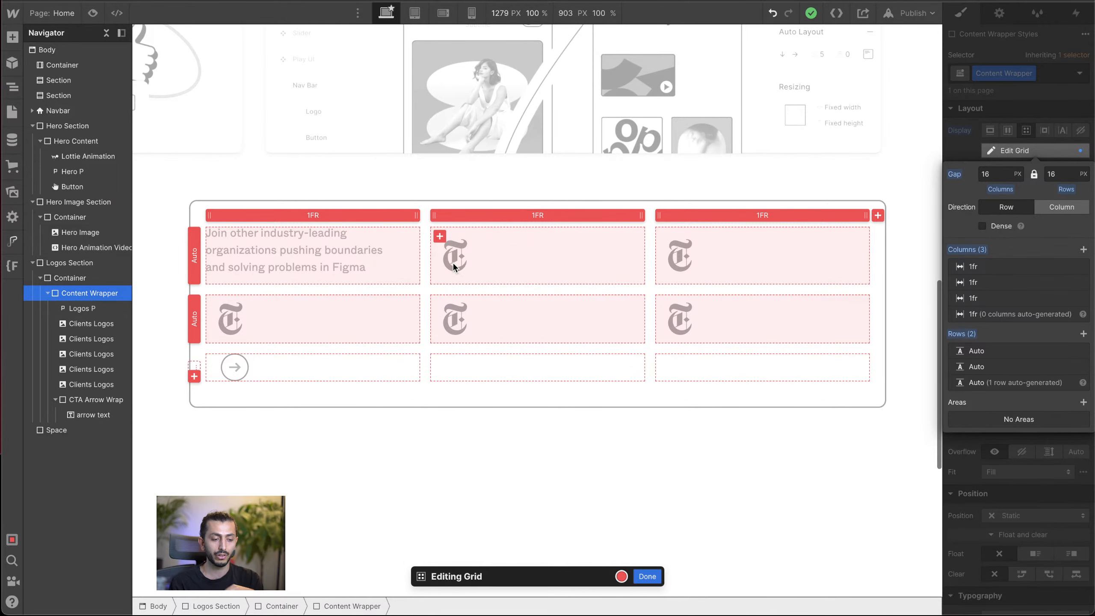
left_click(648, 576)
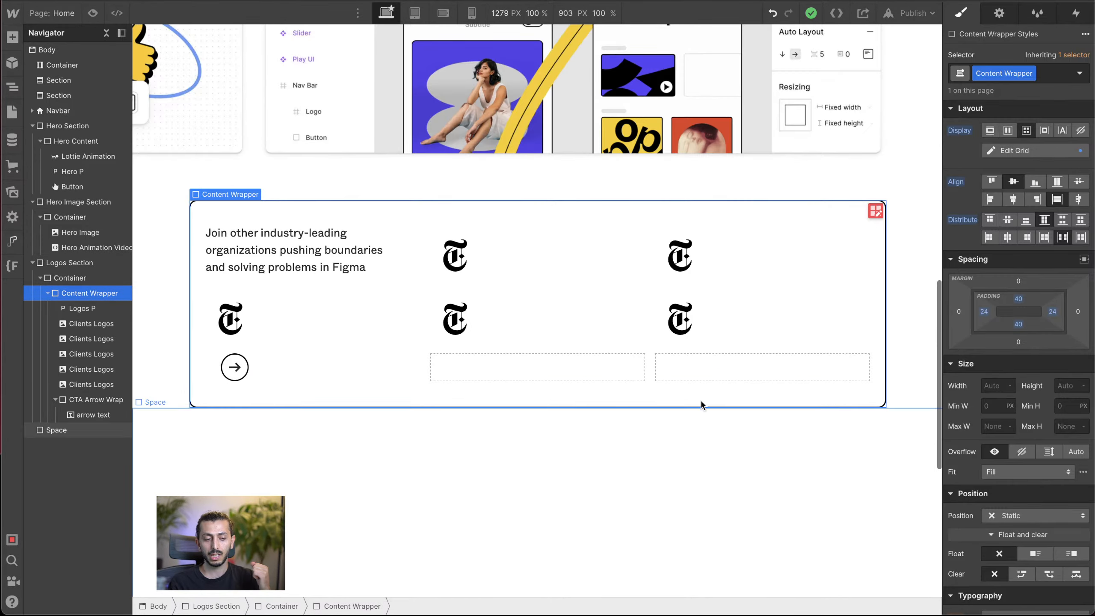
left_click(877, 211)
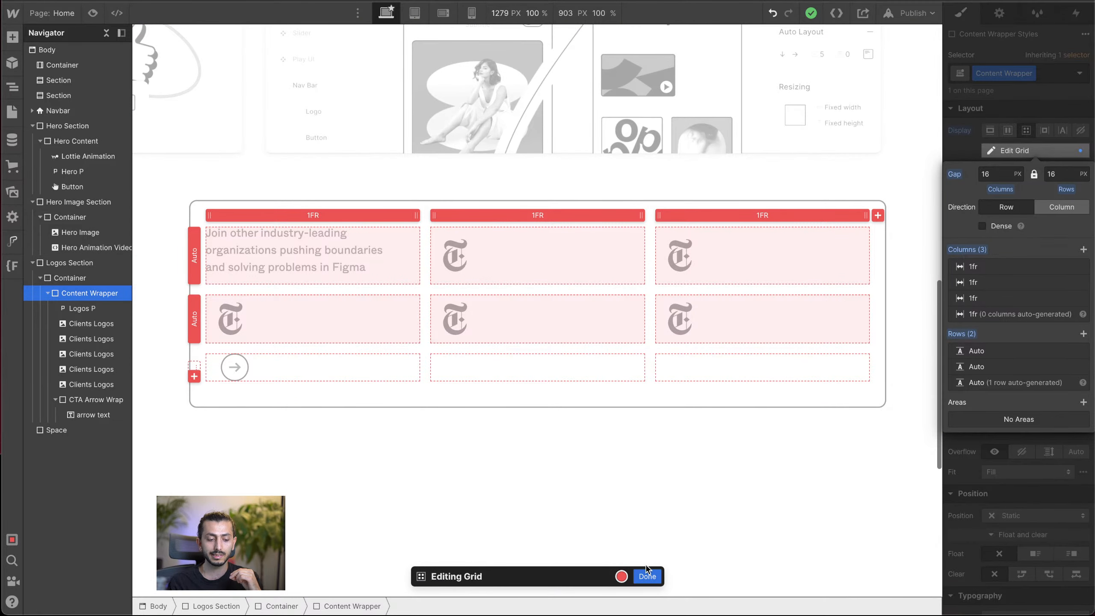
left_click(647, 575)
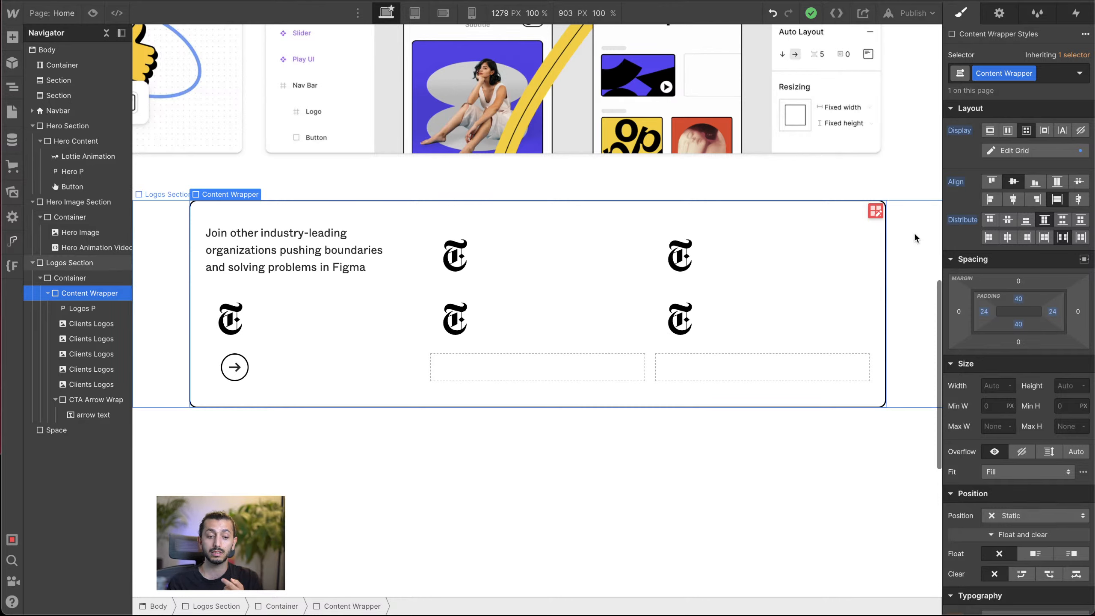
Step: Set the Content Wrapper back to flex display with horizontal direction
left_click(1008, 131)
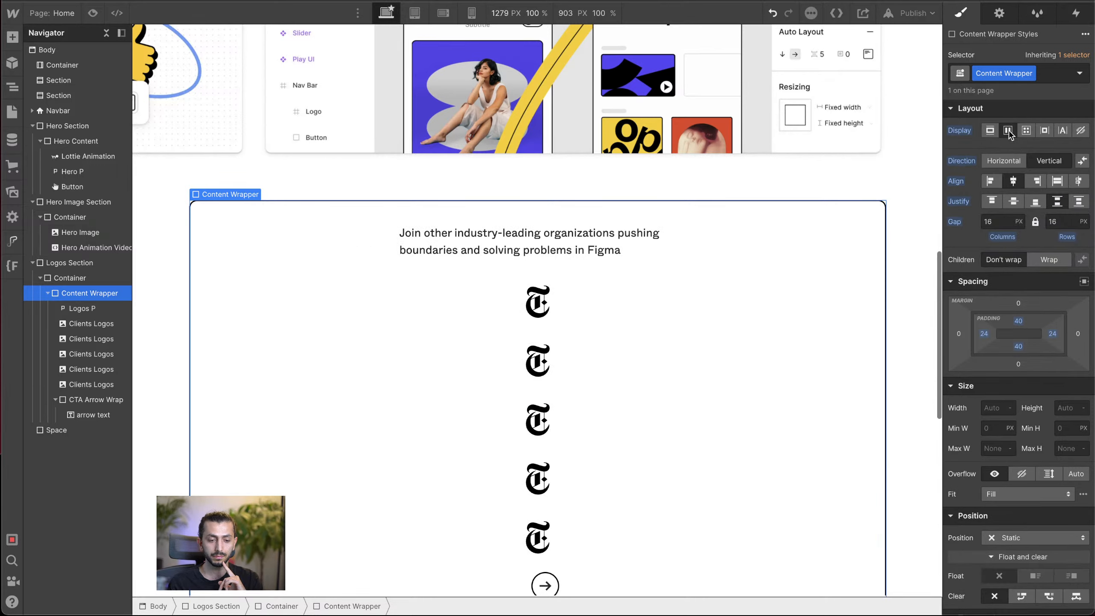
left_click(1004, 161)
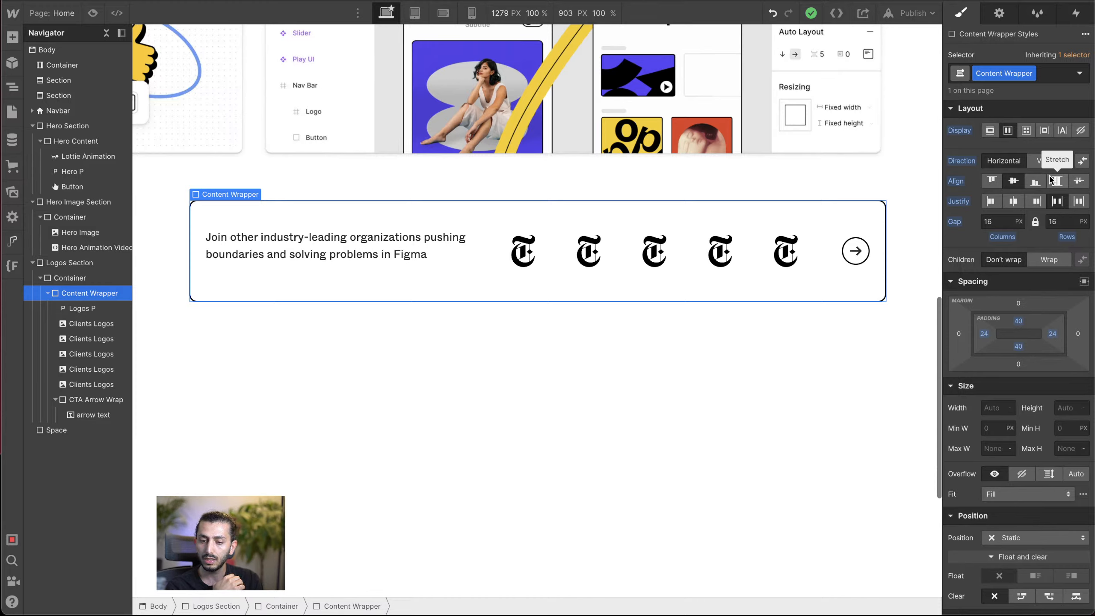
left_click(1051, 178)
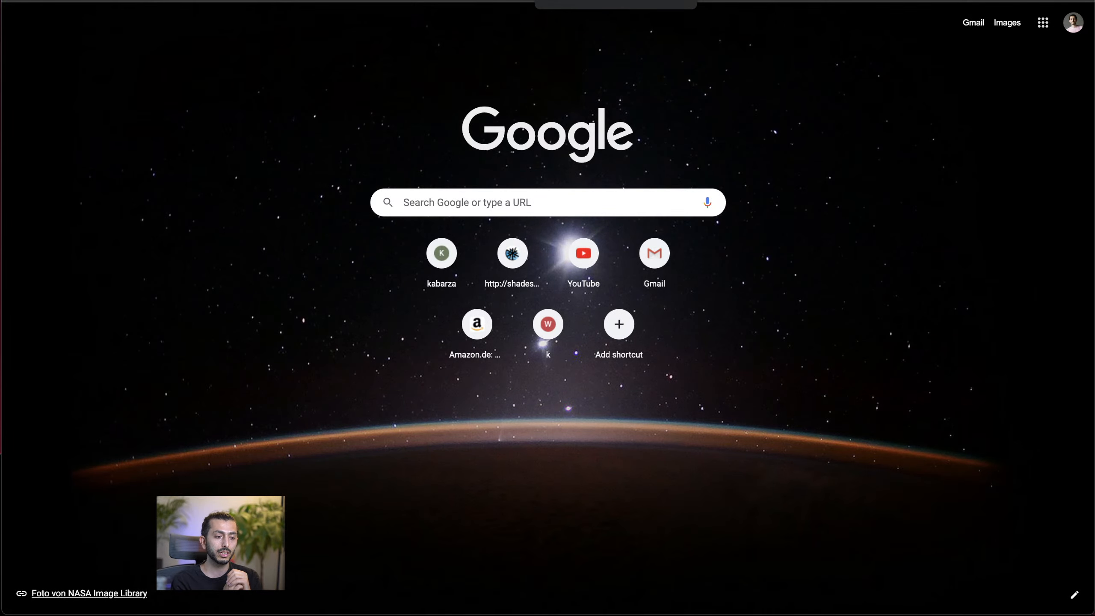
Step: Open the Webflow dashboard from a new browser page
left_click(279, 1)
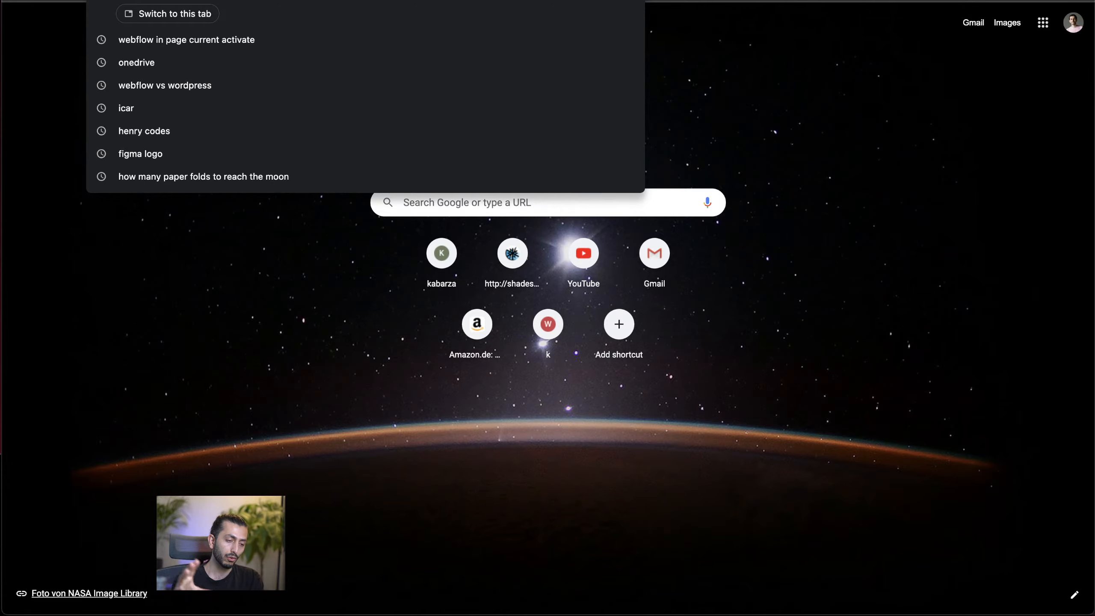
type("d")
key("Return")
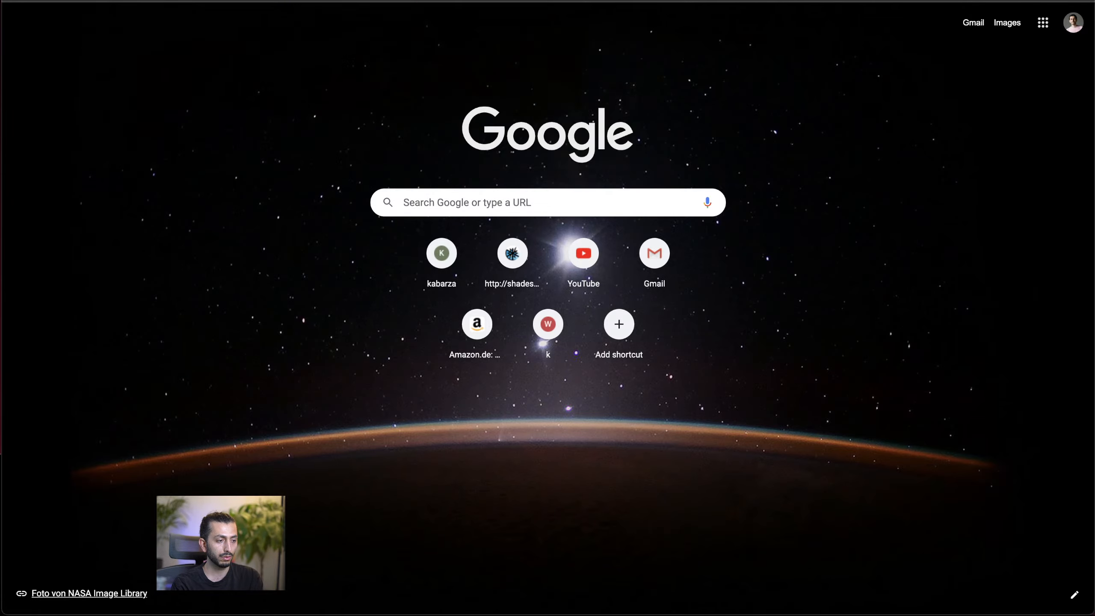
type("w")
key("Return")
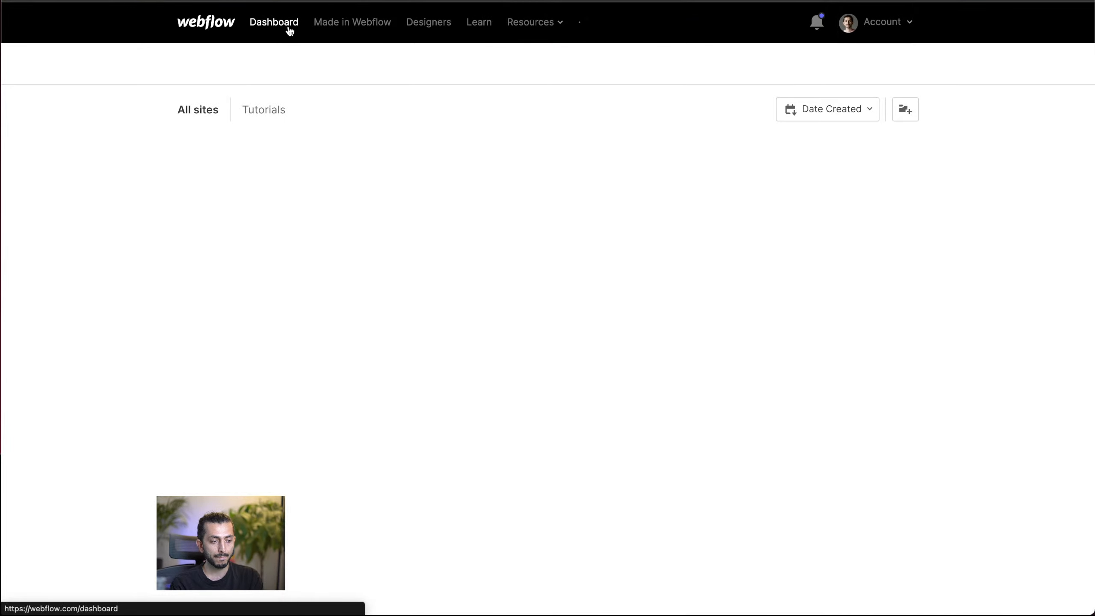
Step: Go from the dashboard to Webflow's home page and open the Memberships product page
left_click(210, 27)
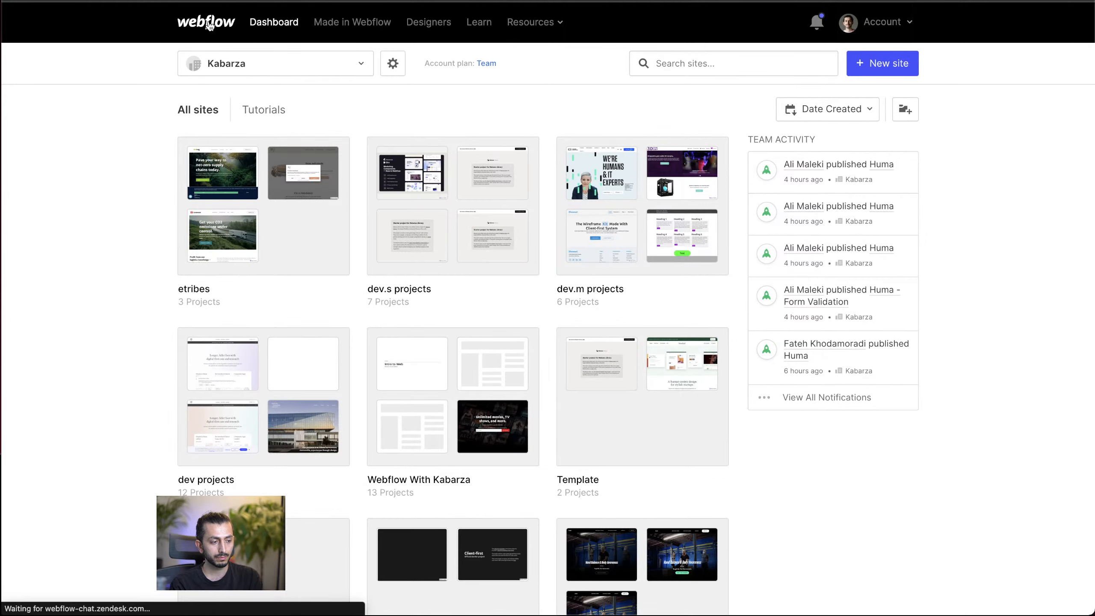
scroll(665, 117, "down", 5)
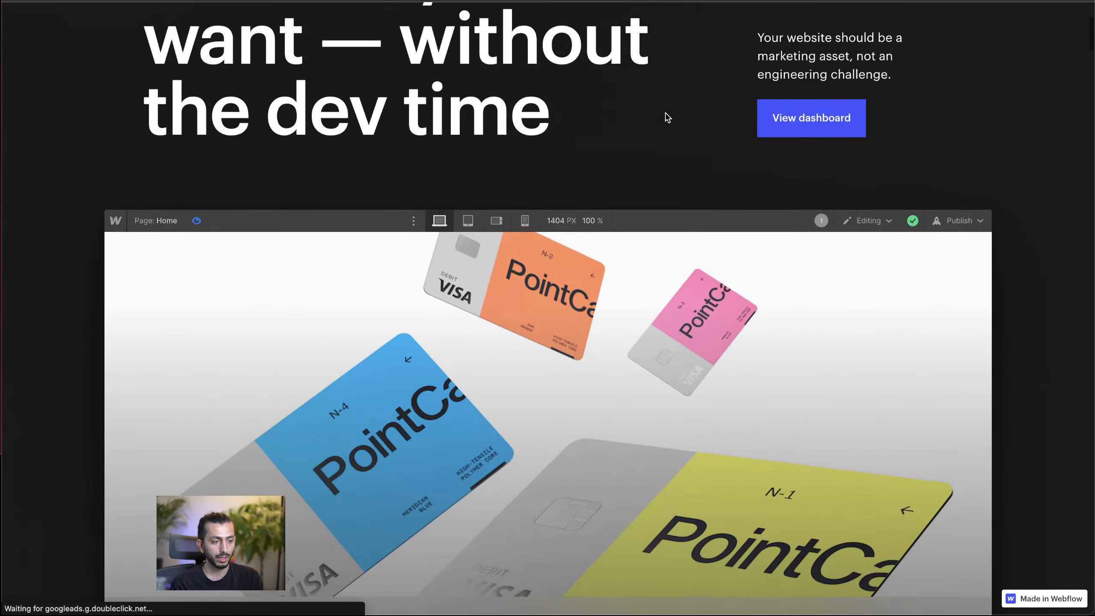
left_click(237, 24)
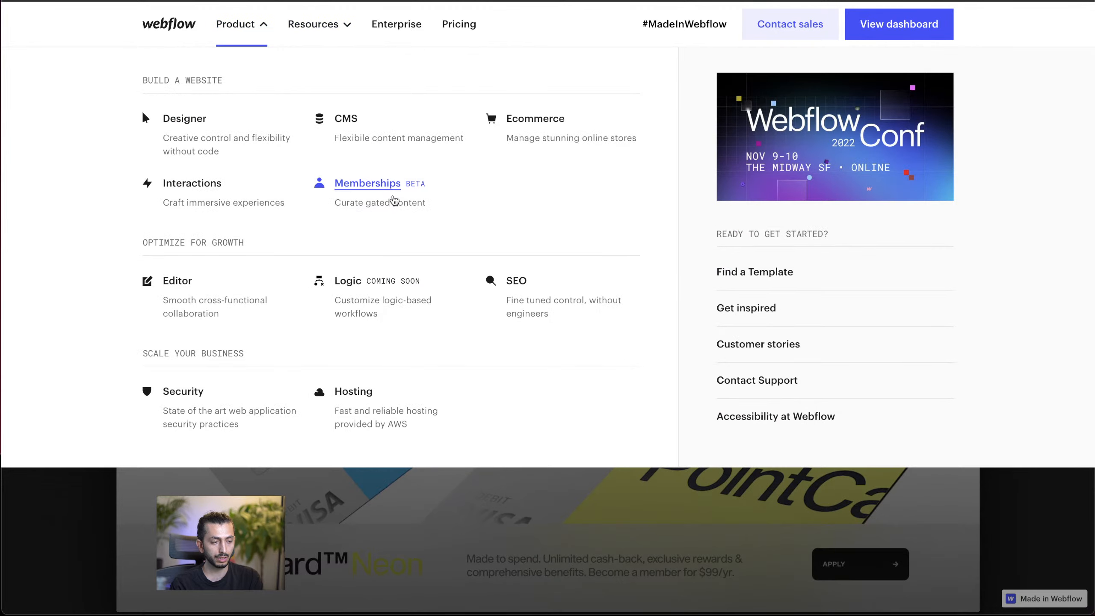
left_click(390, 185)
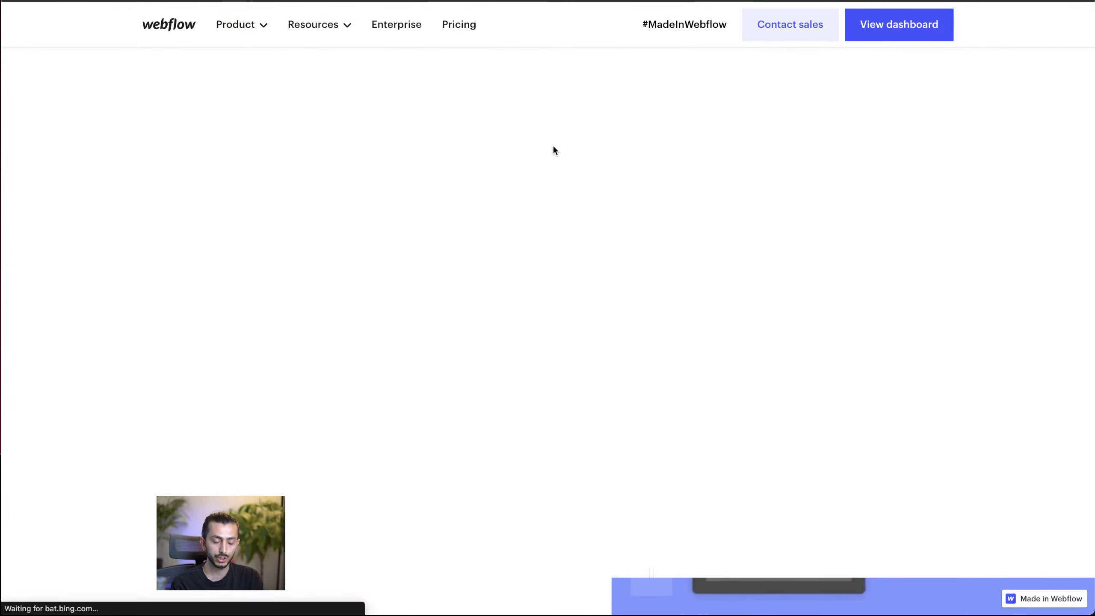
Step: Review the Memberships page layout from the hero down to the "Stand-out subscription experiences" section
scroll(355, 351, "down", 2)
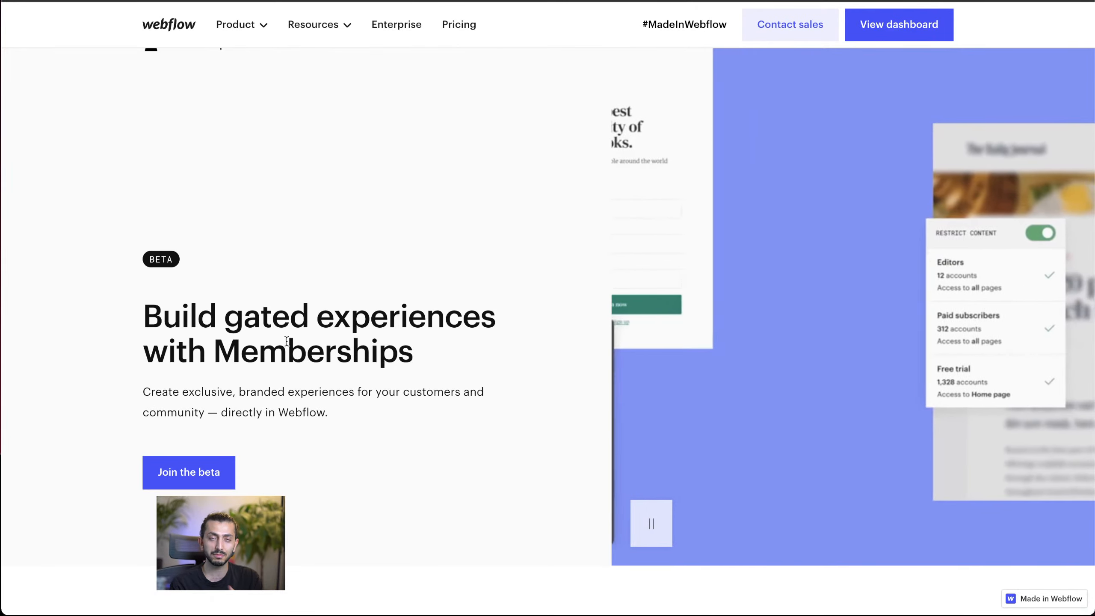
scroll(317, 320, "down", 5)
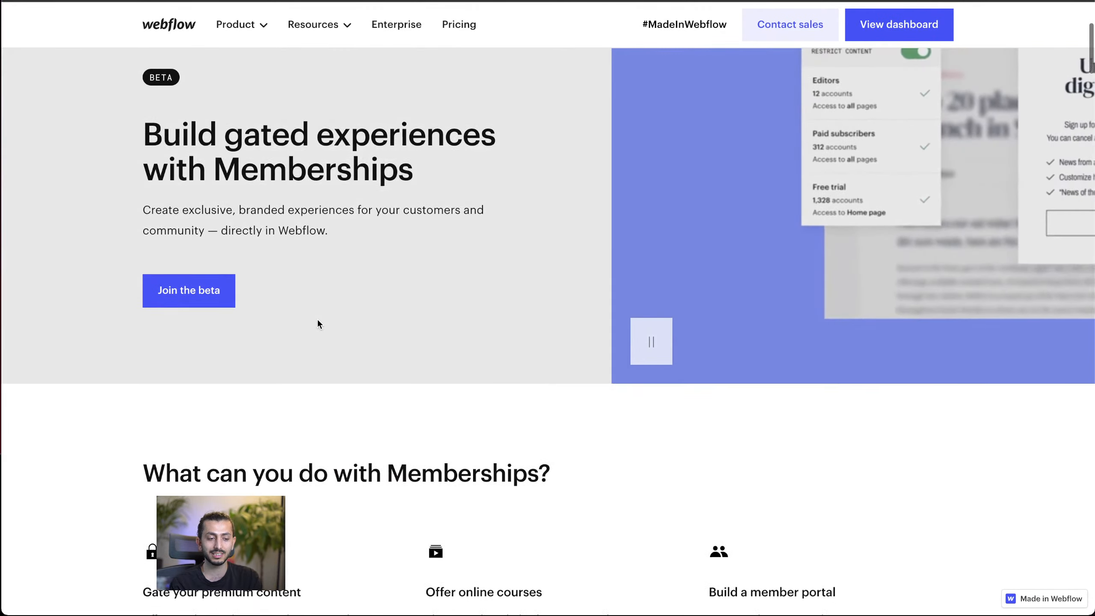
scroll(318, 320, "up", 6)
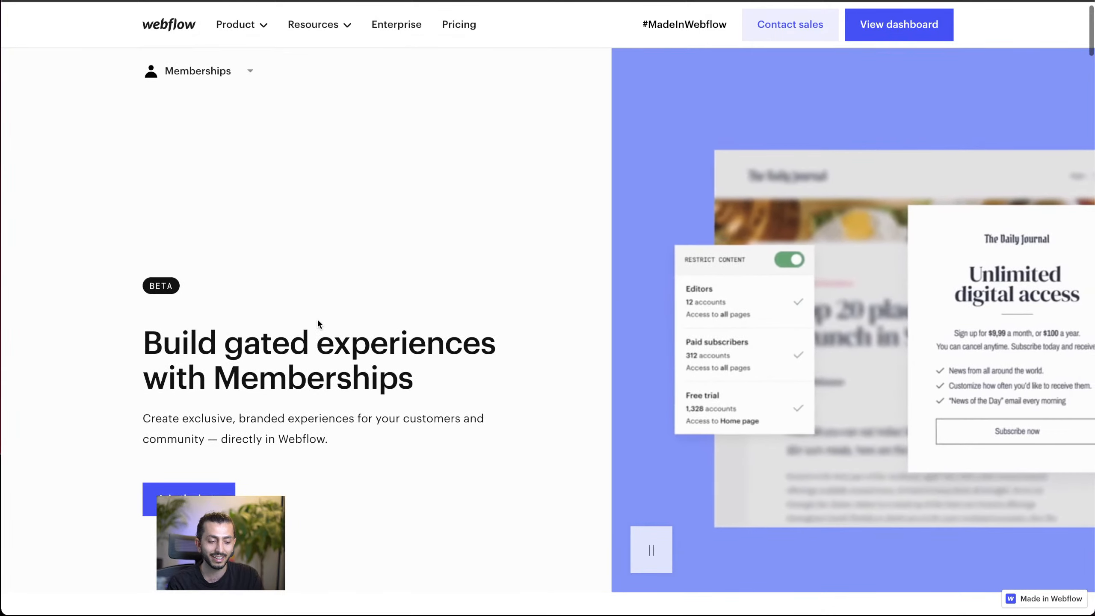
scroll(318, 321, "down", 1)
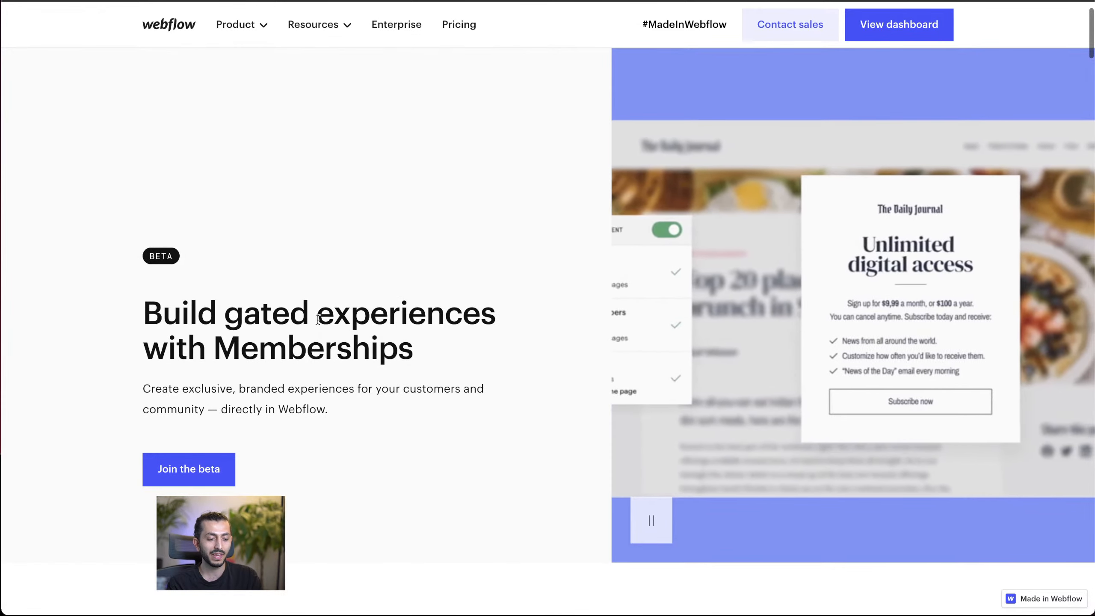
scroll(318, 319, "down", 20)
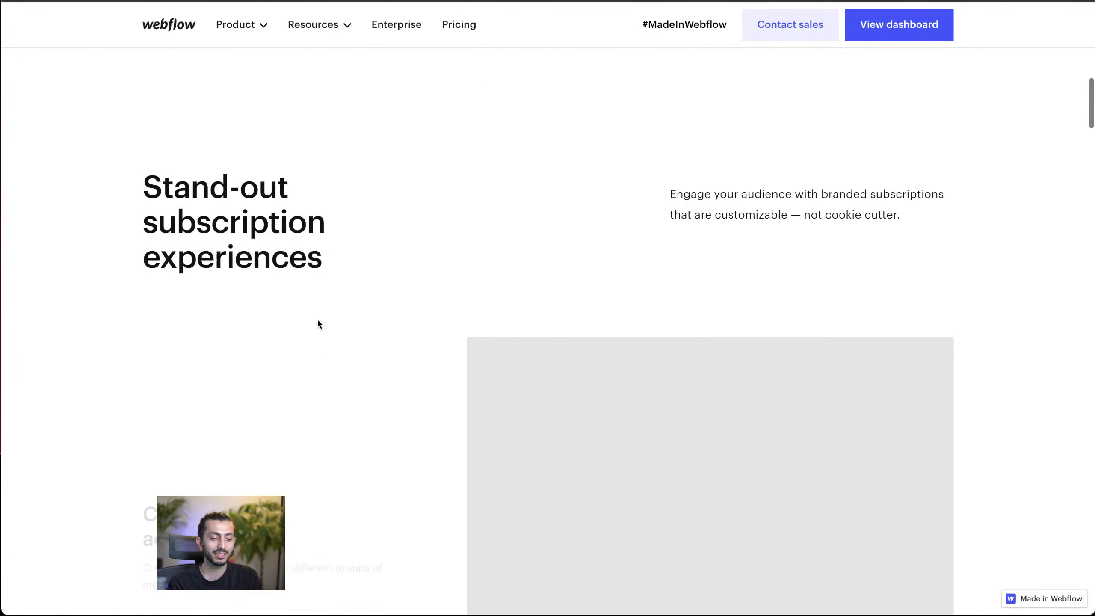